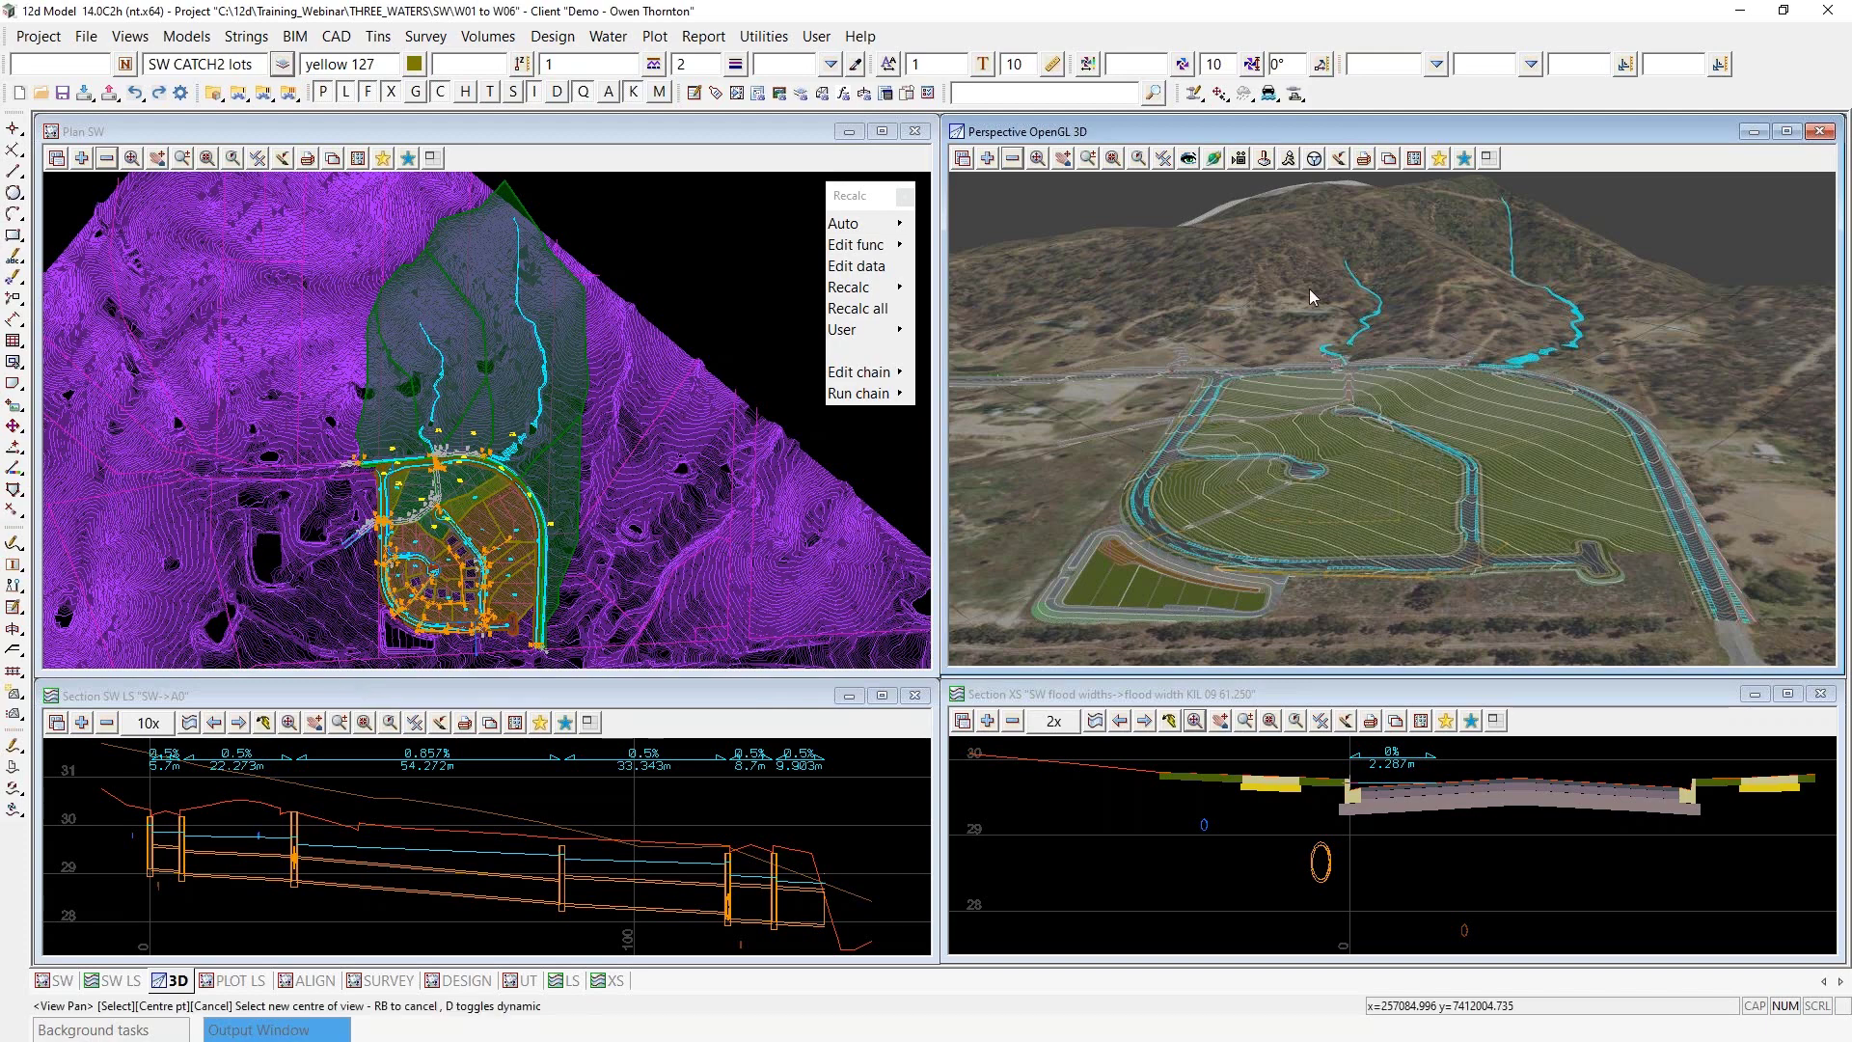
Open the Water Network Editor on node A0-2 of the SW drainage model and display its global settings
{"action": "left_click", "coordinate": [1194, 93]}
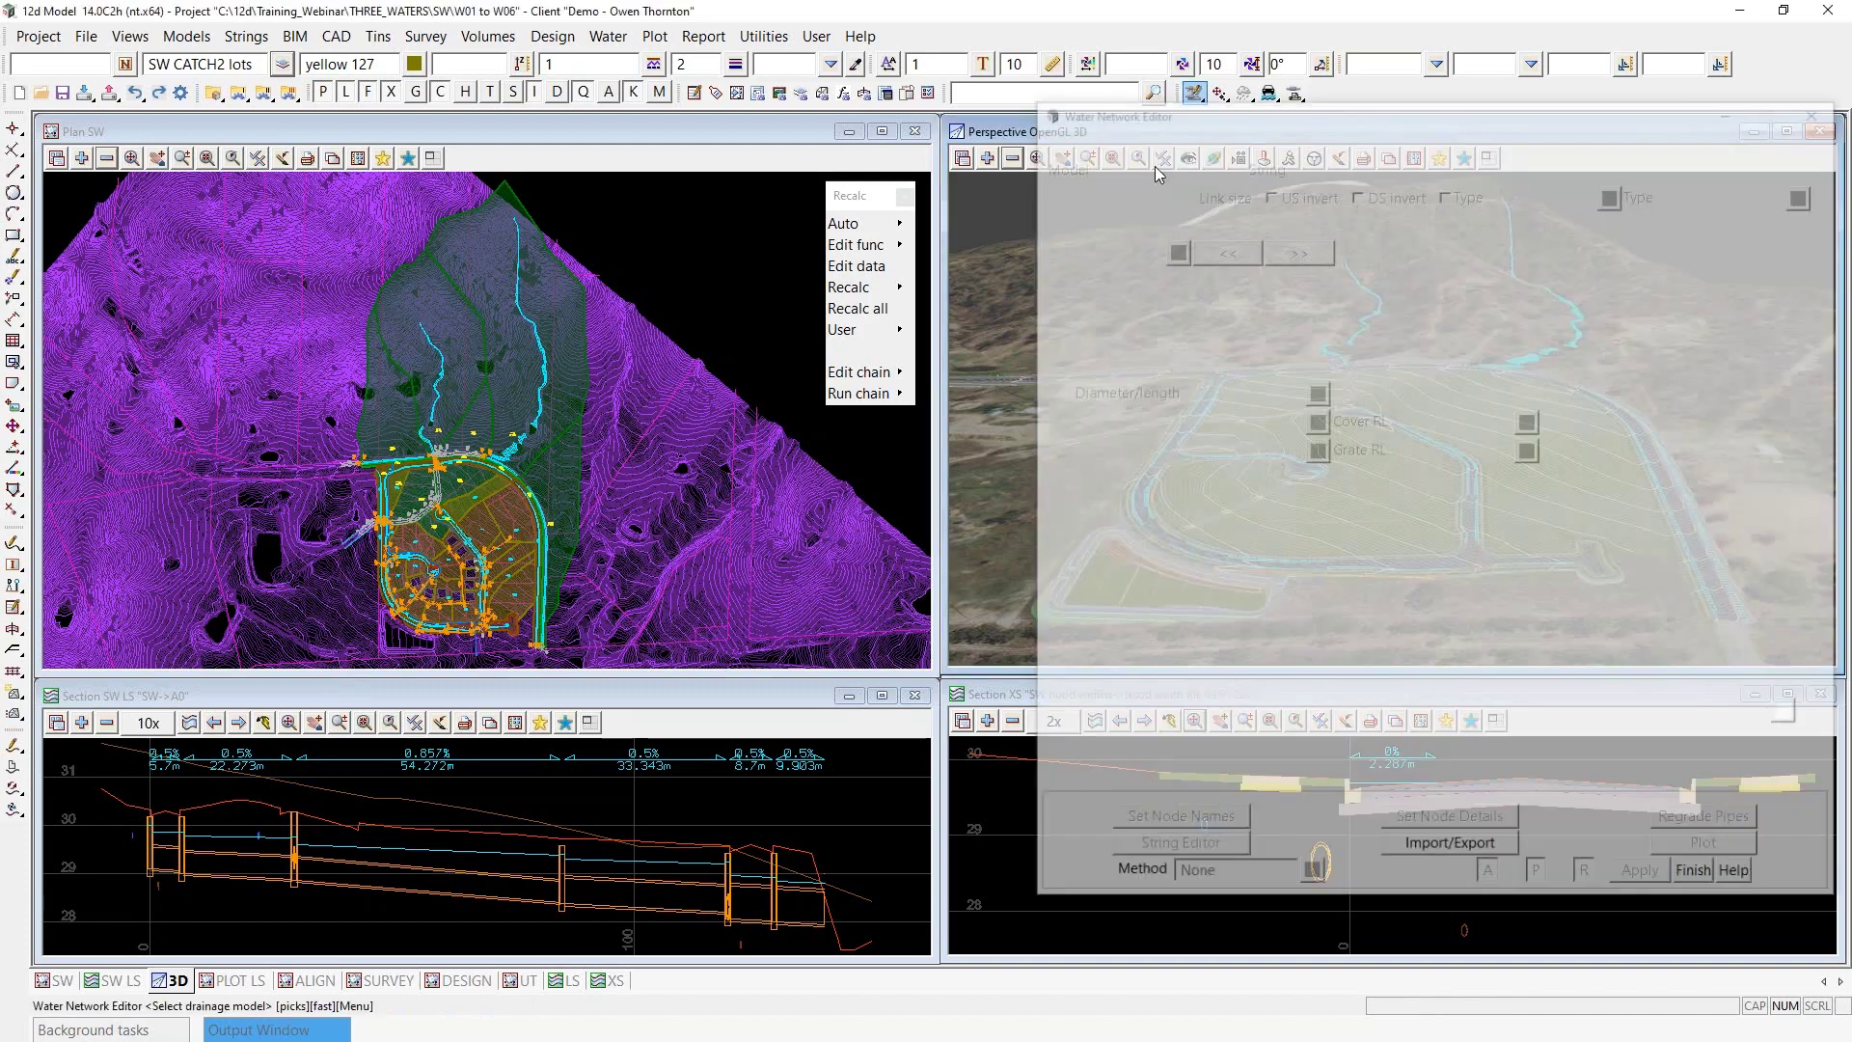
{"action": "left_click", "coordinate": [186, 882]}
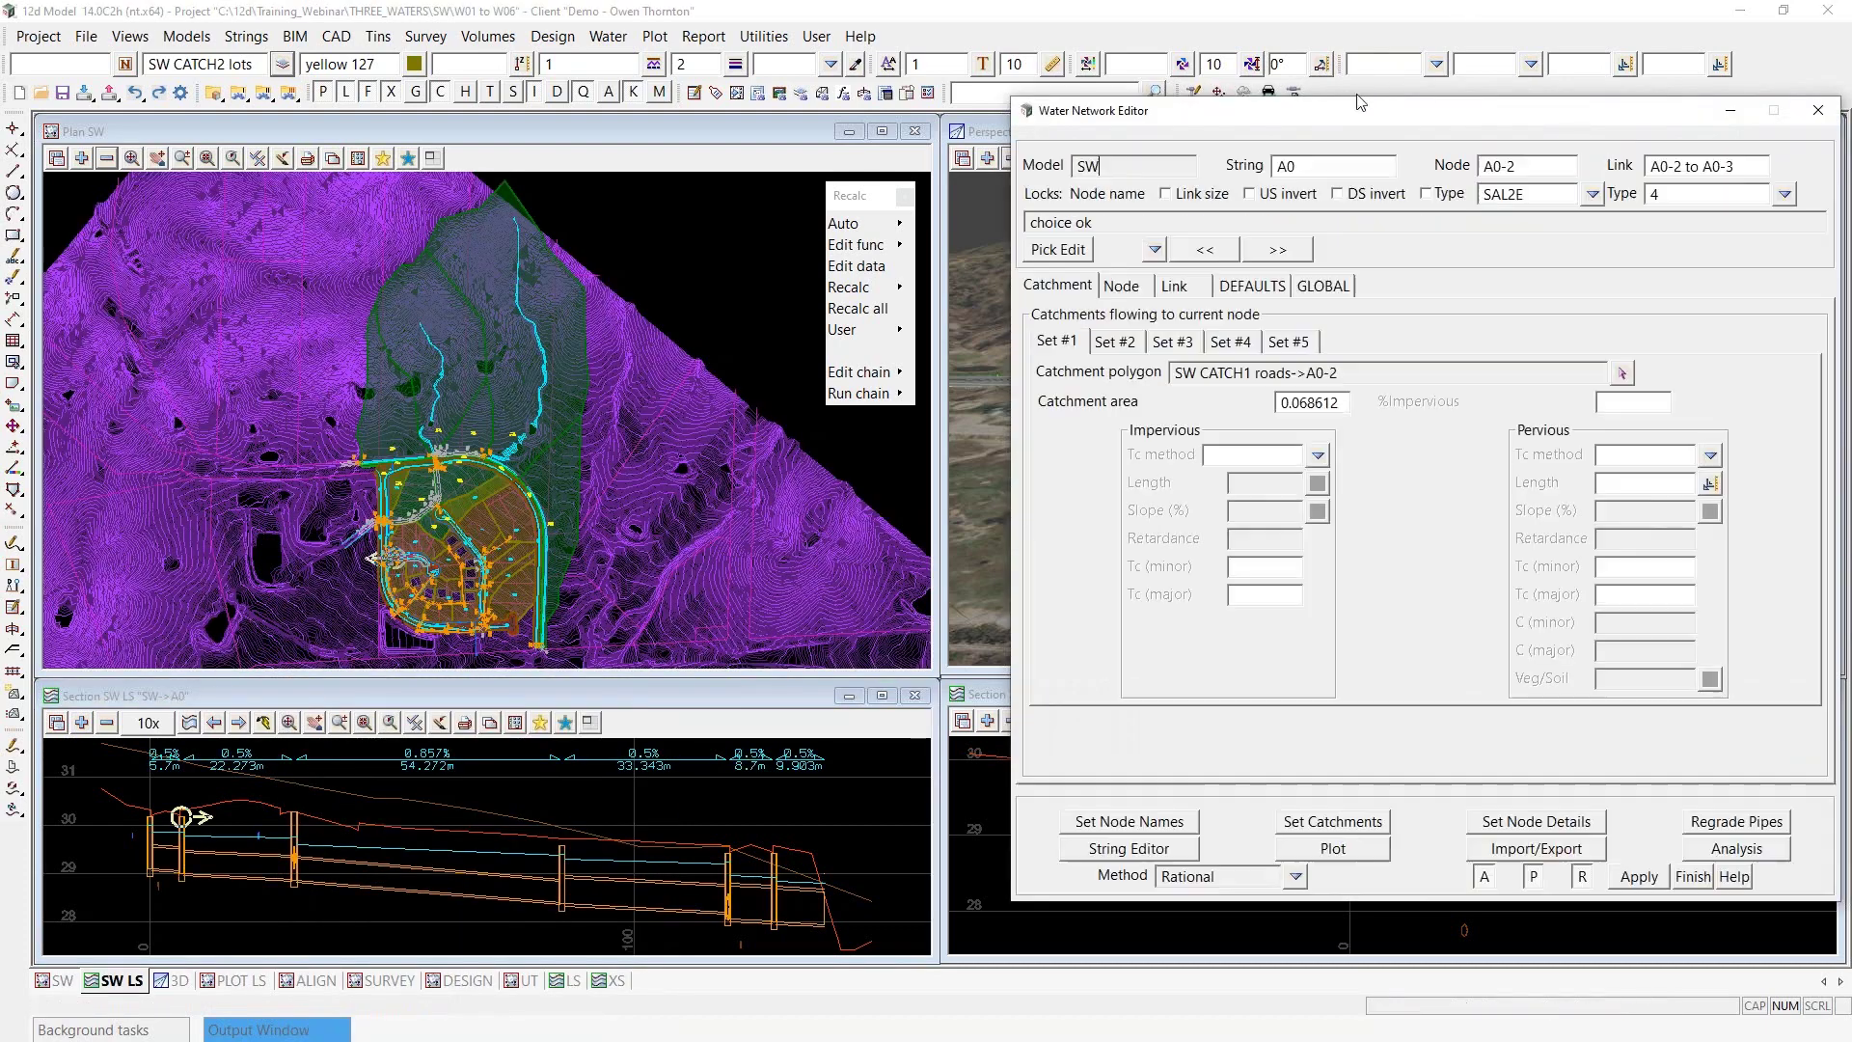
{"action": "left_click", "coordinate": [1266, 318]}
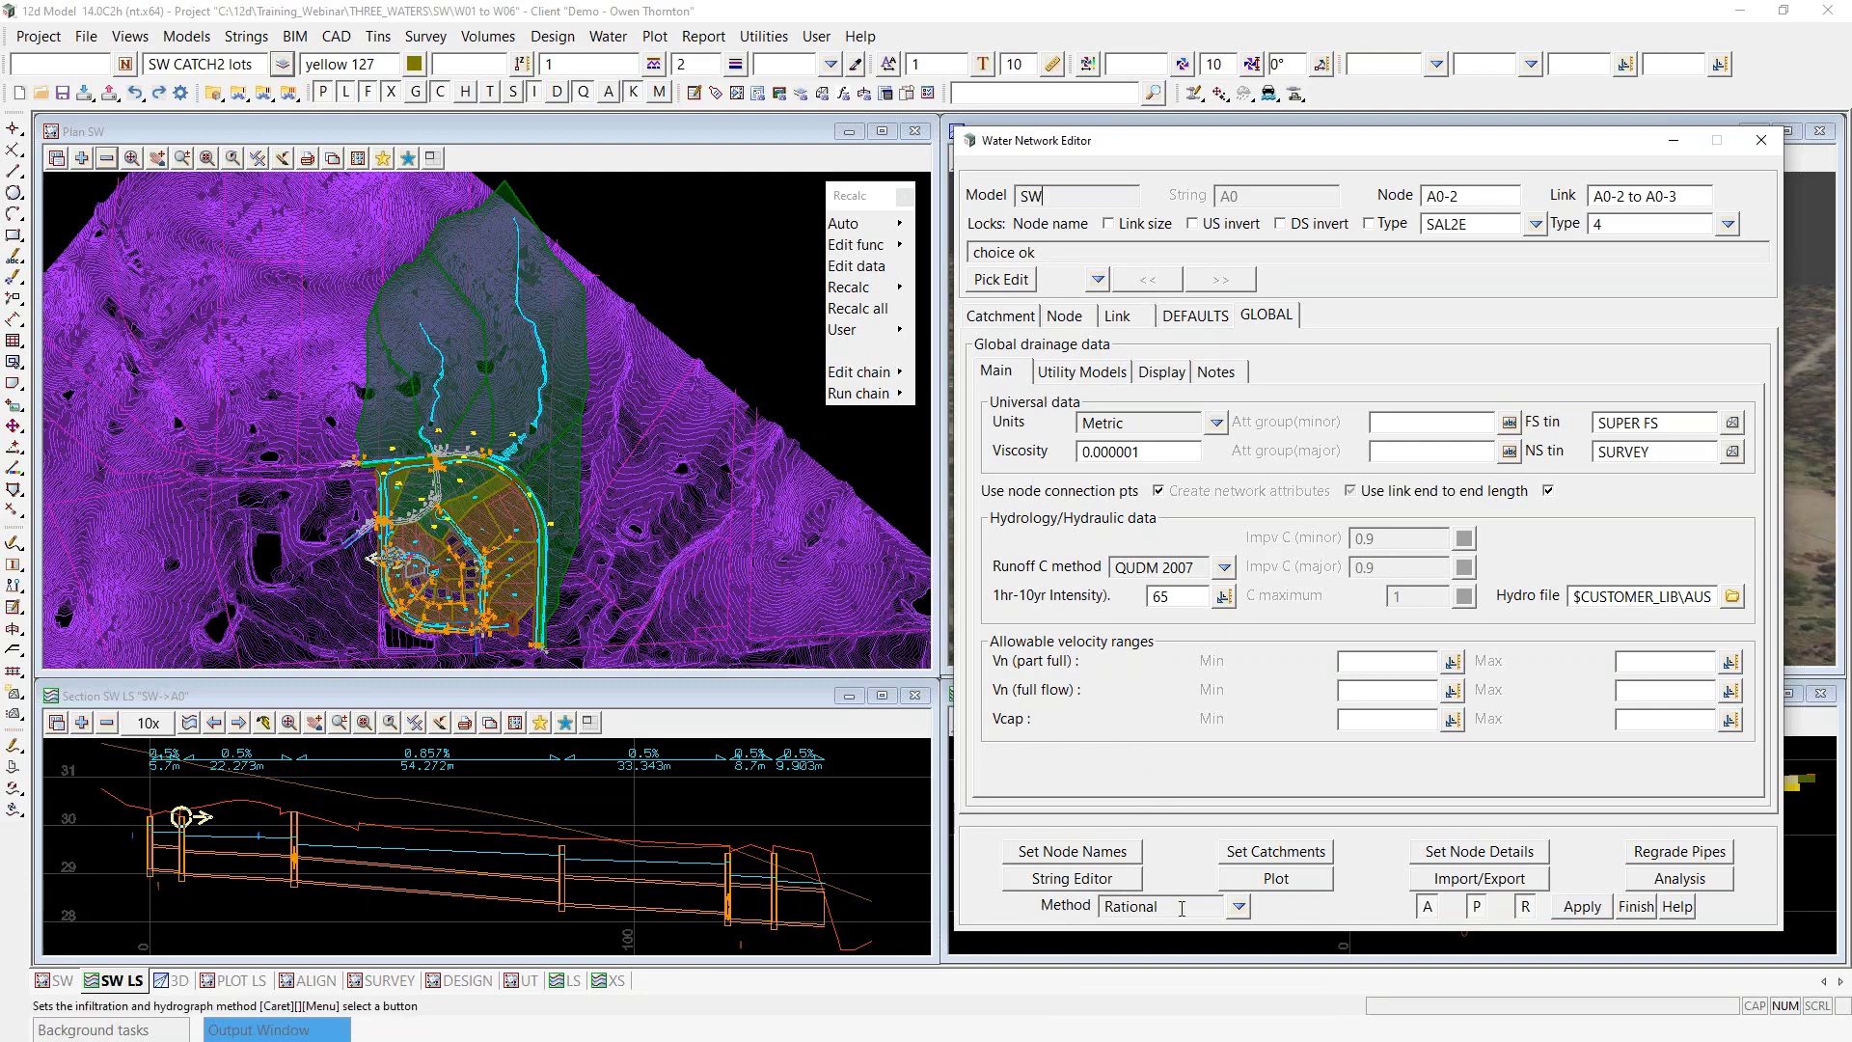
Review the SW model's analysis method choices and check which FS and NS tins are specified
{"action": "left_click", "coordinate": [1239, 908]}
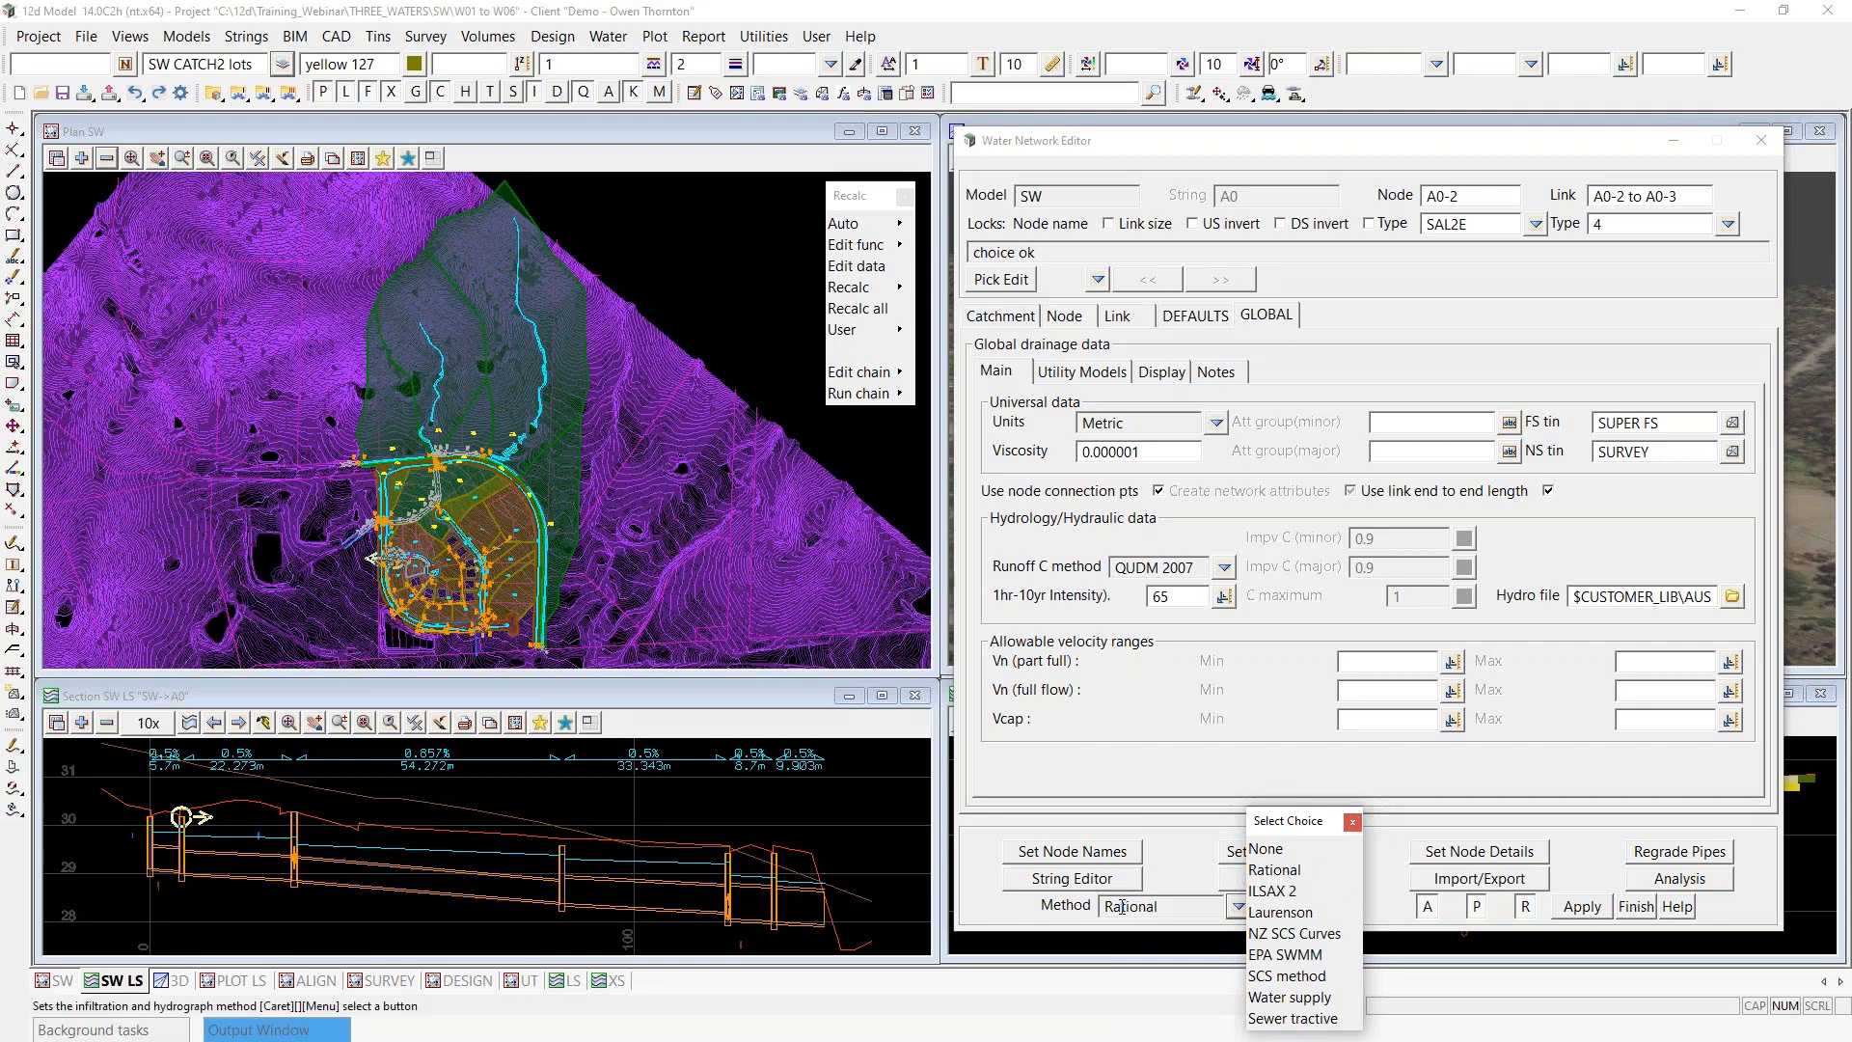
{"action": "left_click", "coordinate": [1353, 822]}
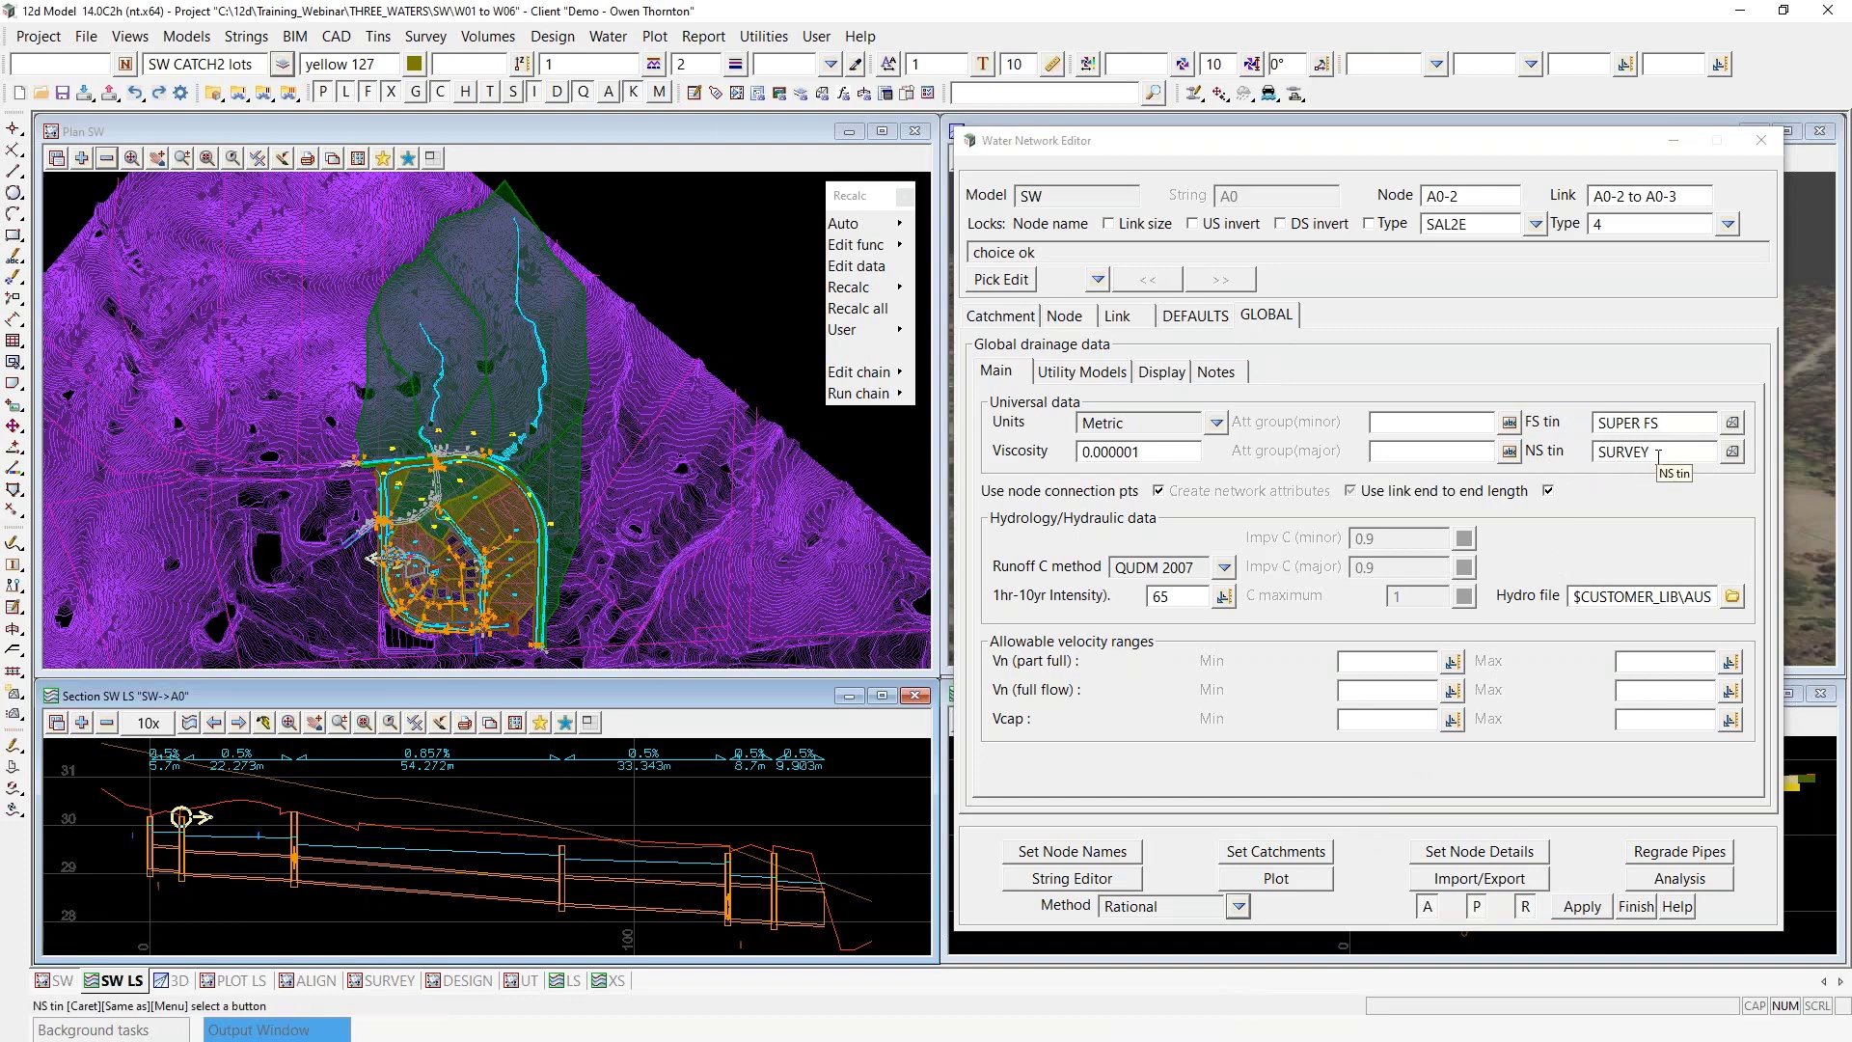
{"action": "left_click", "coordinate": [1074, 196]}
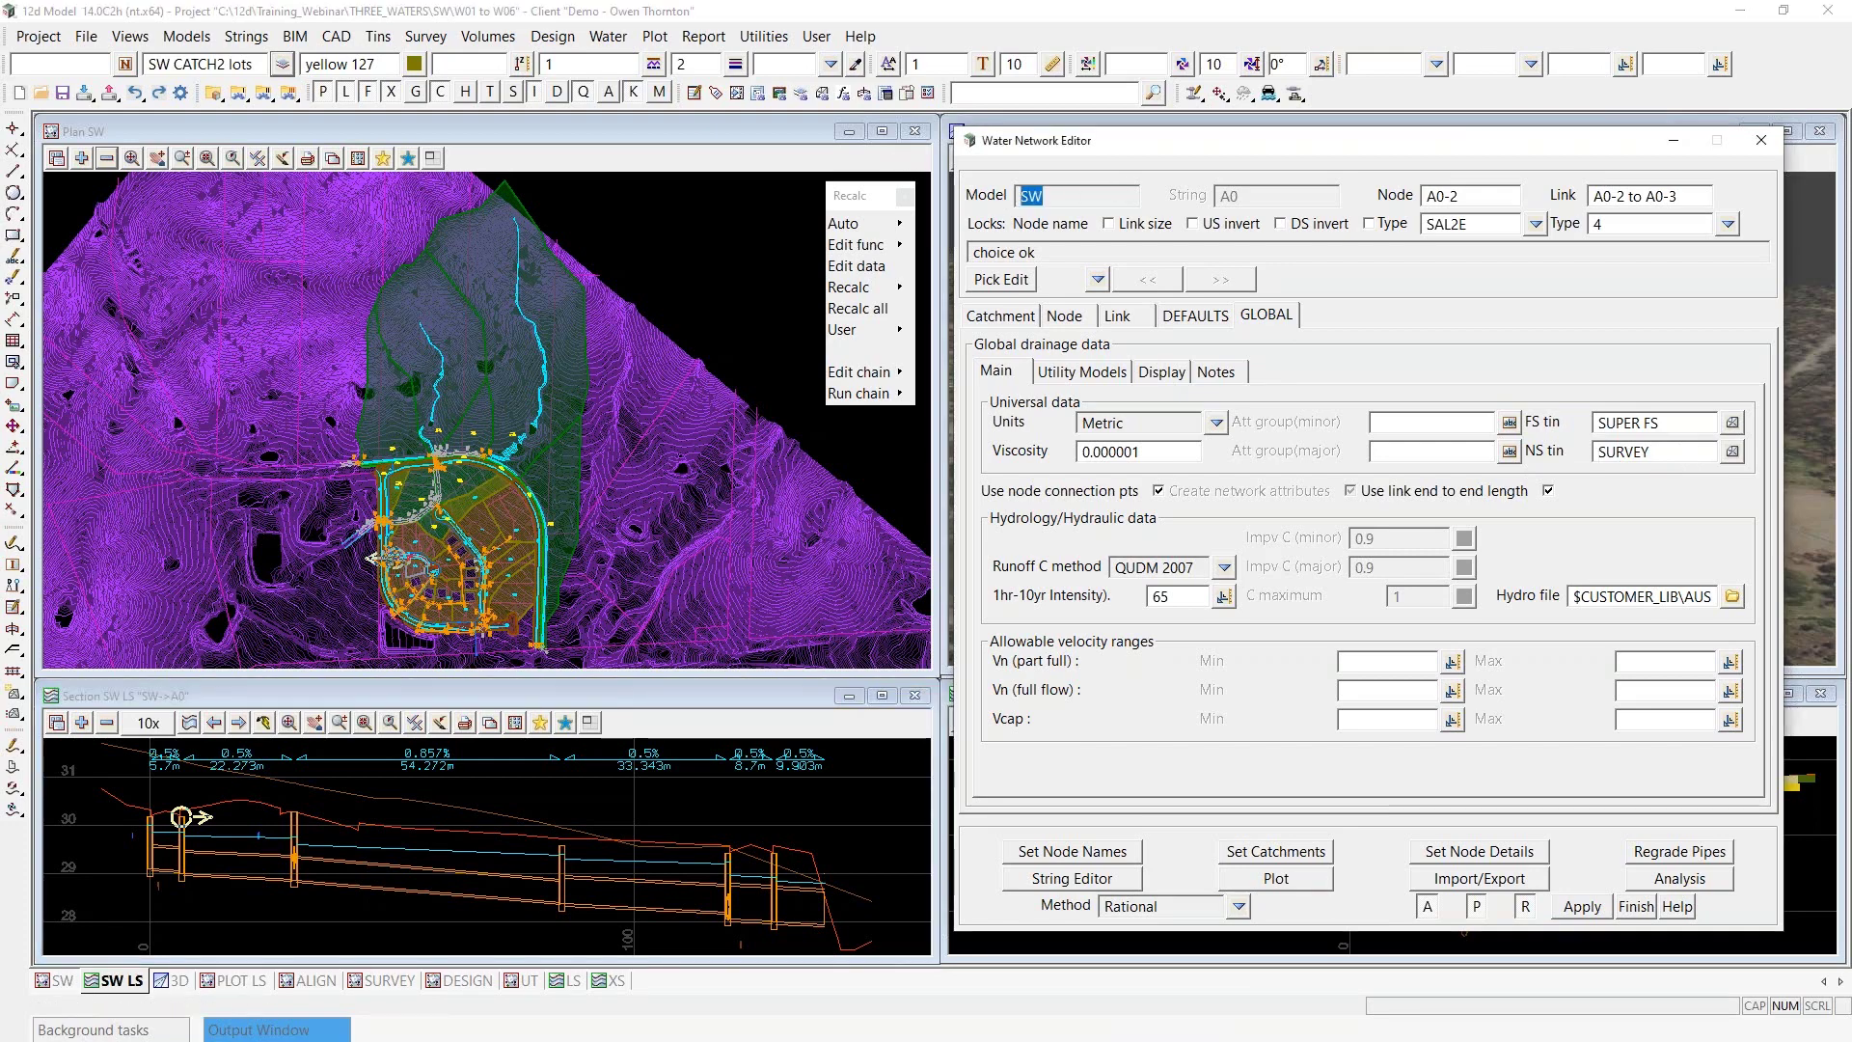
{"action": "left_click", "coordinate": [1694, 424]}
{"action": "left_click", "coordinate": [1685, 454]}
{"action": "left_click", "coordinate": [1690, 452]}
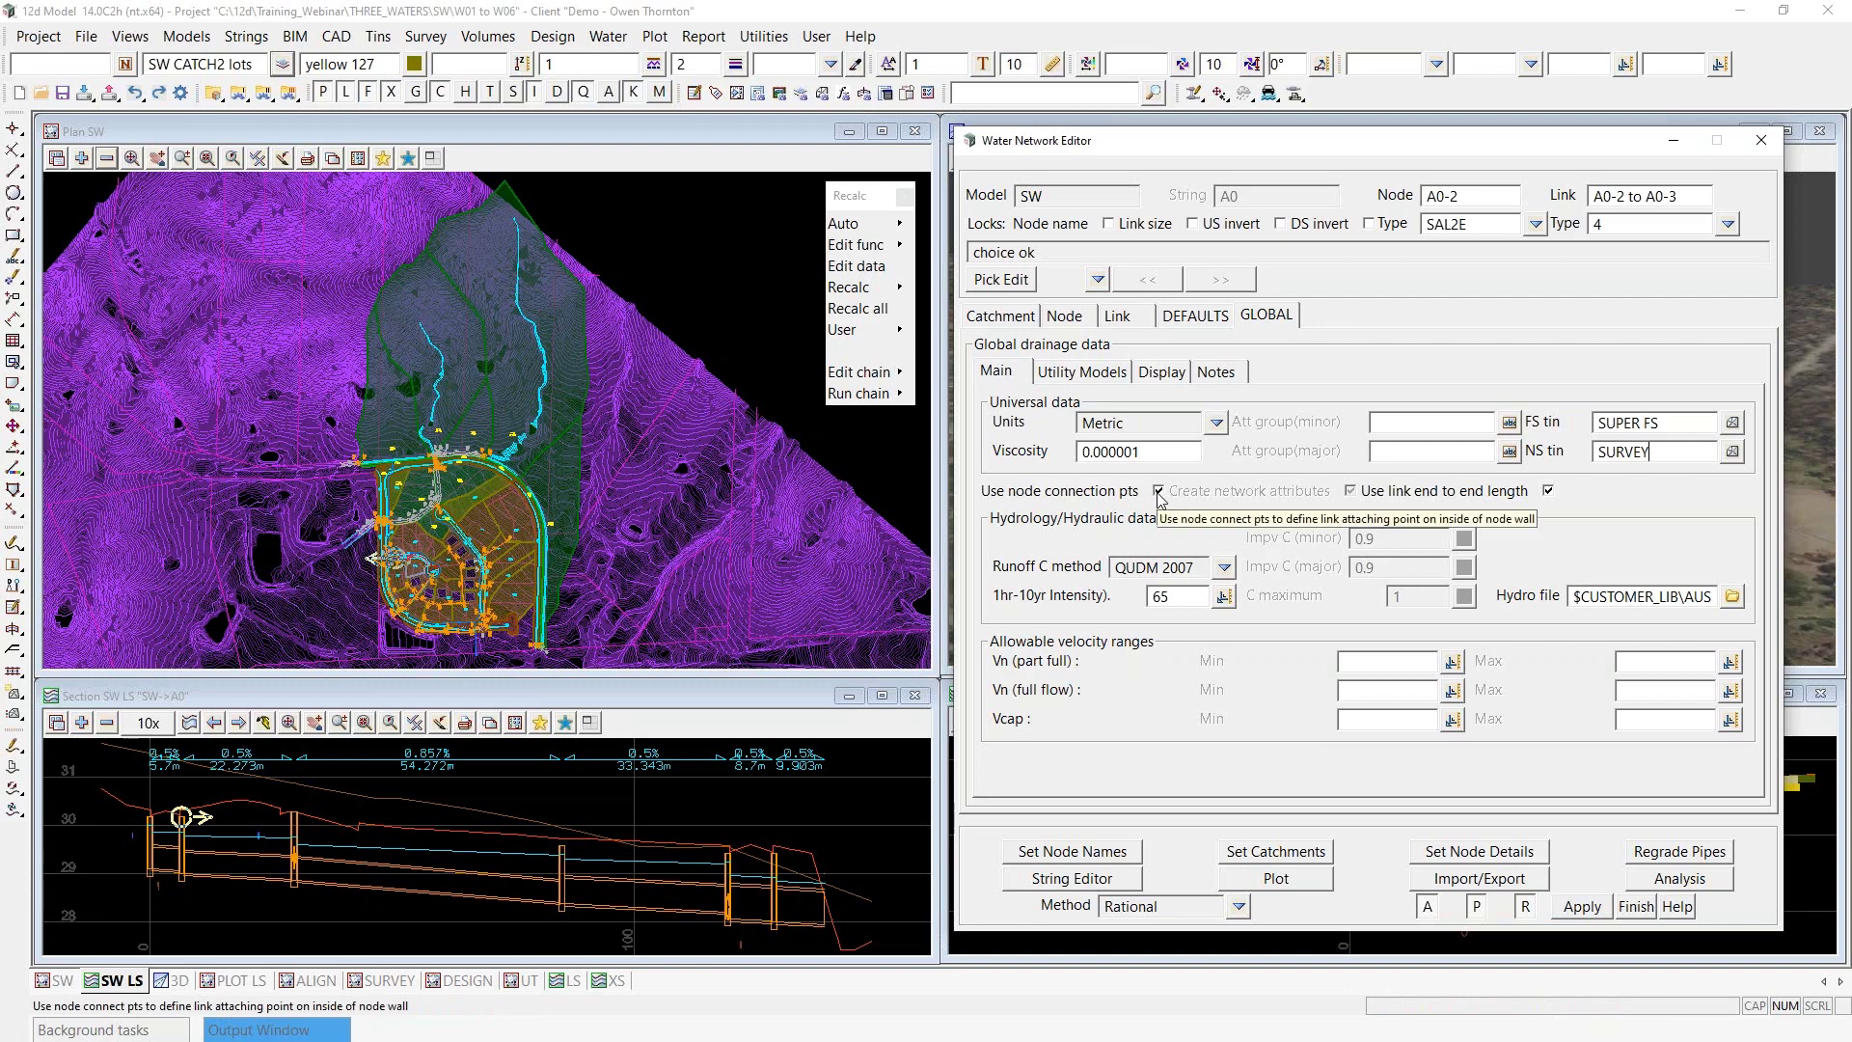
Open a second Water Network Editor on the SWT model's string T1 beside the first and display its global settings
{"action": "left_click", "coordinate": [1196, 93]}
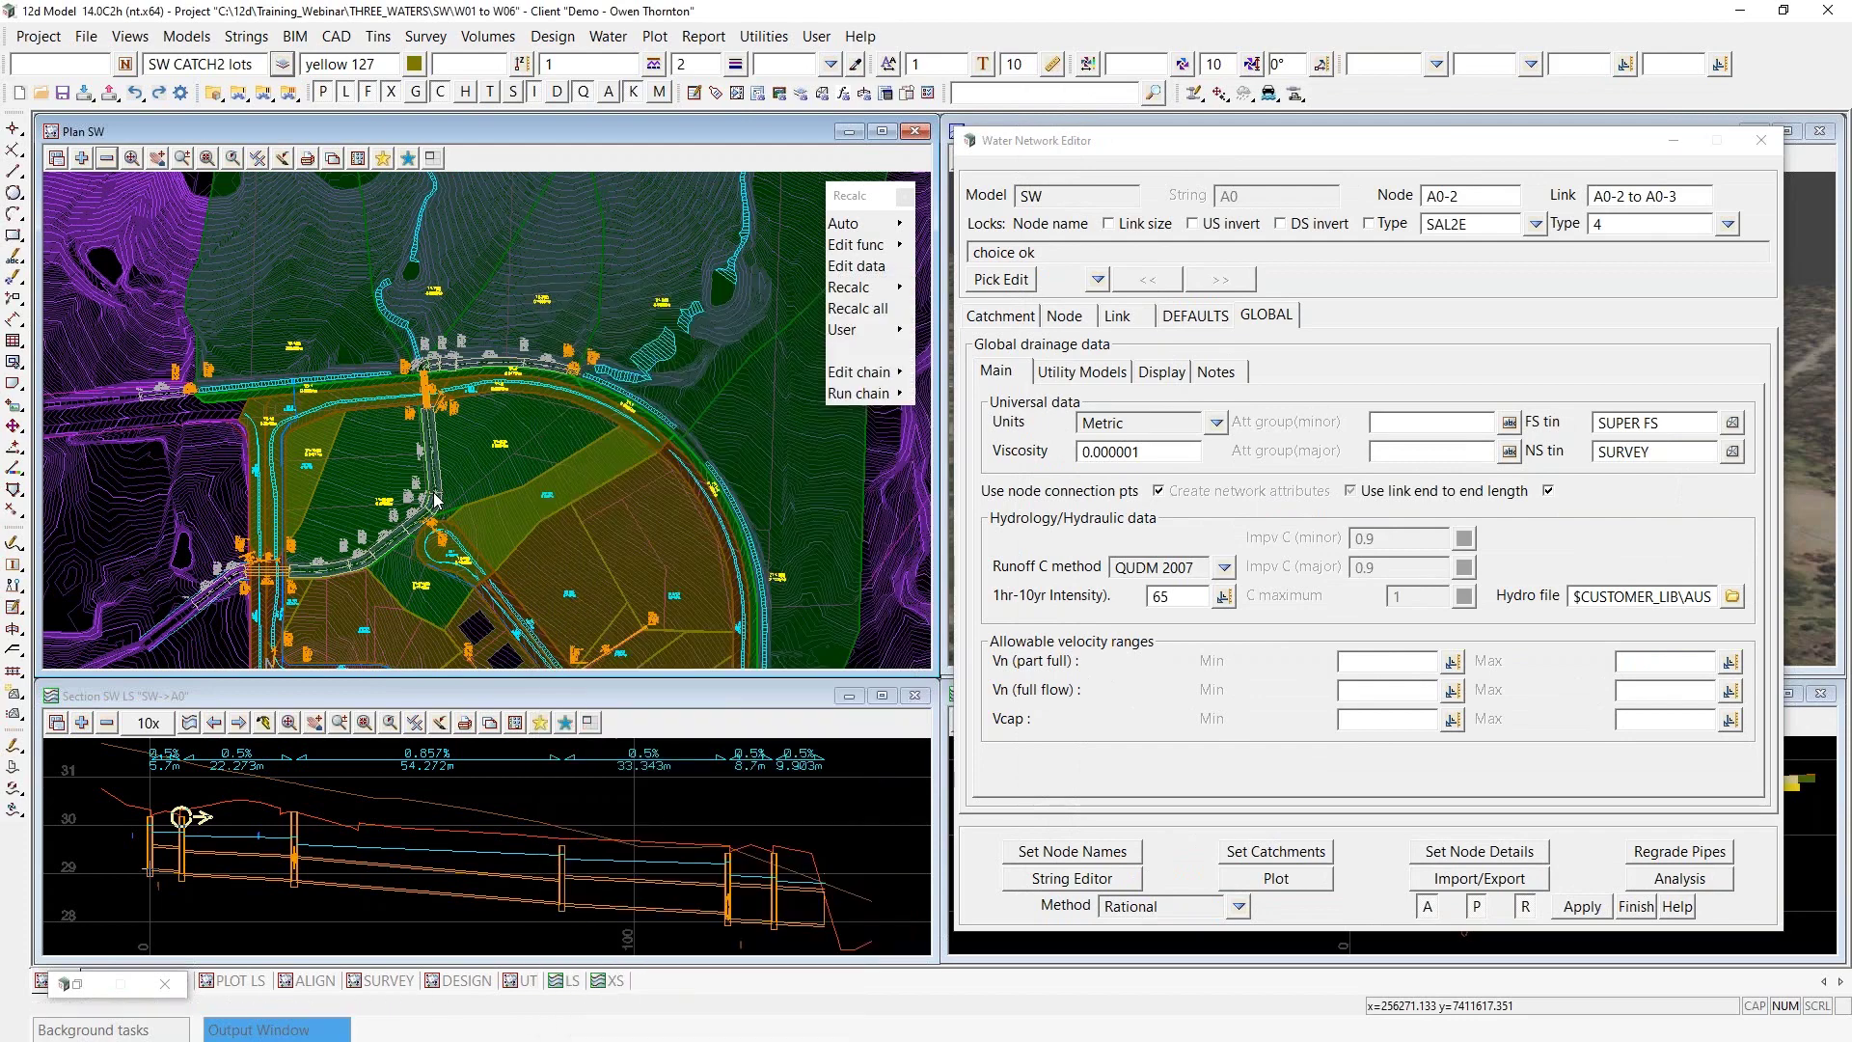
{"action": "left_click", "coordinate": [435, 500]}
{"action": "left_click_drag", "start_coordinate": [1051, 116], "coordinate": [140, 139]}
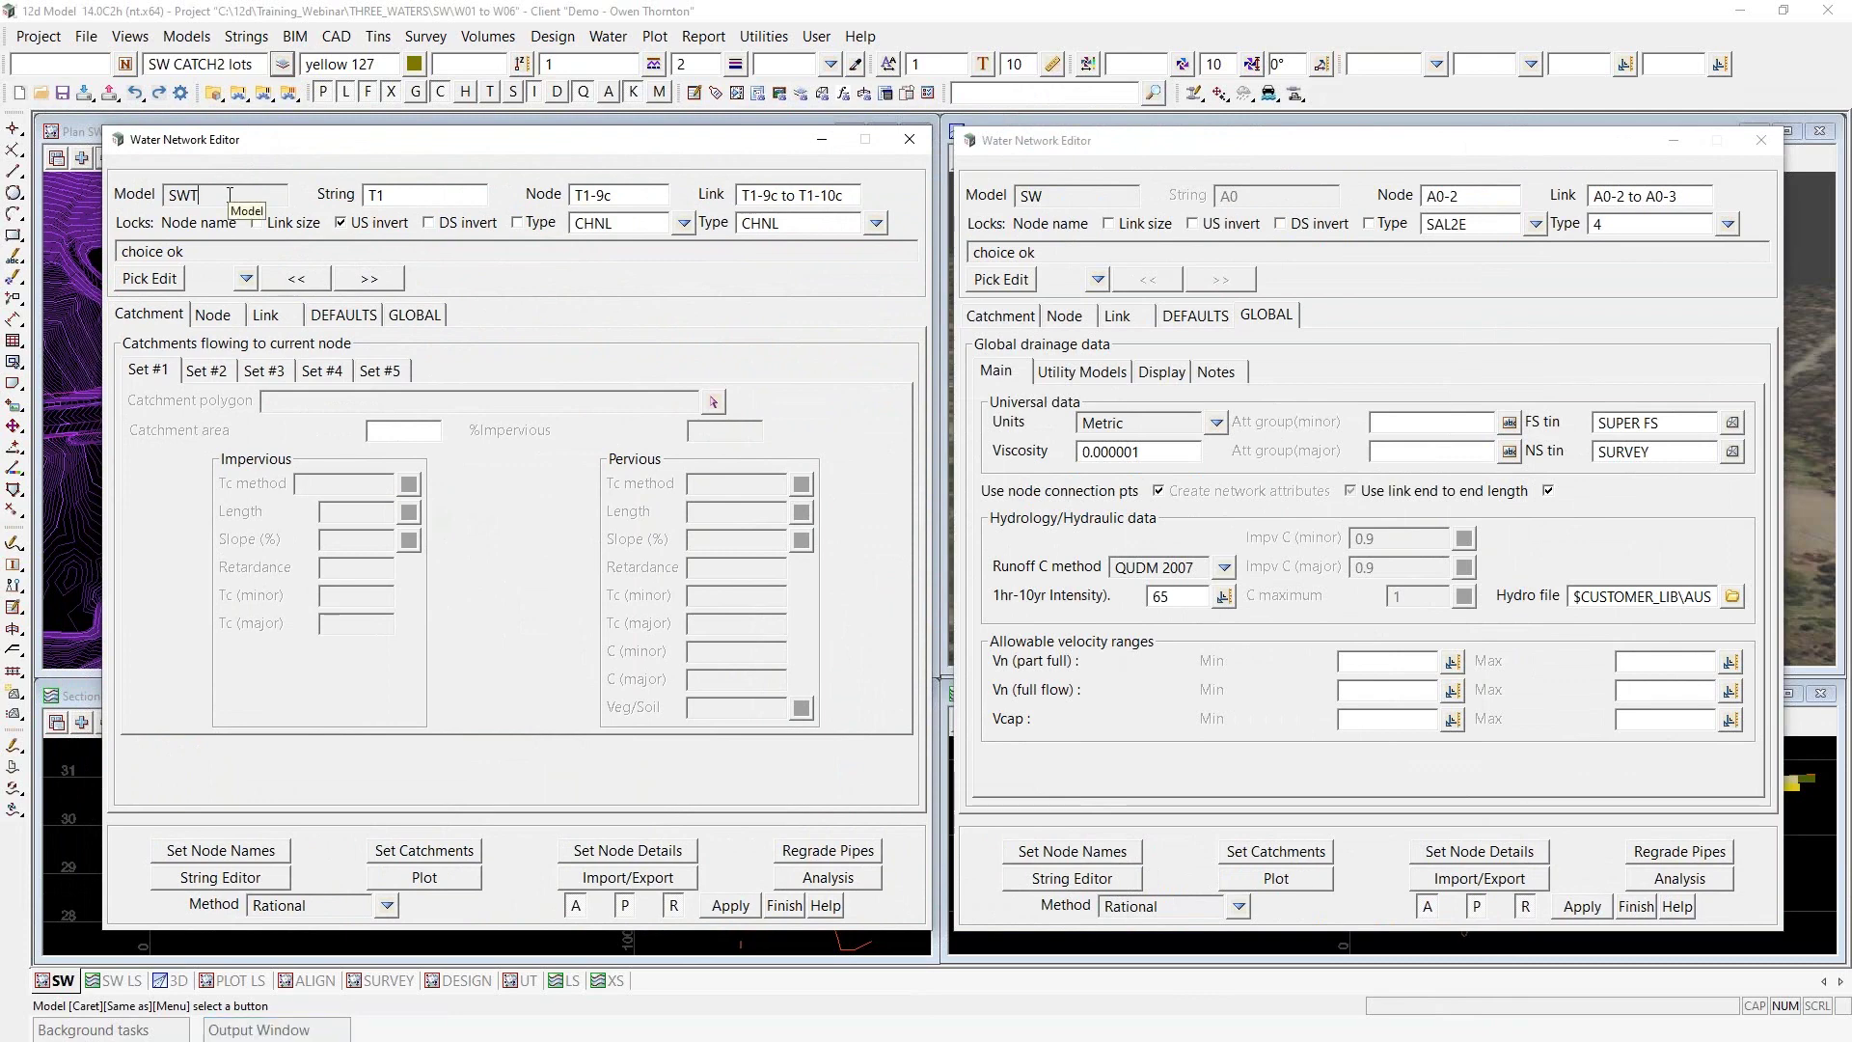
{"action": "left_click", "coordinate": [415, 315]}
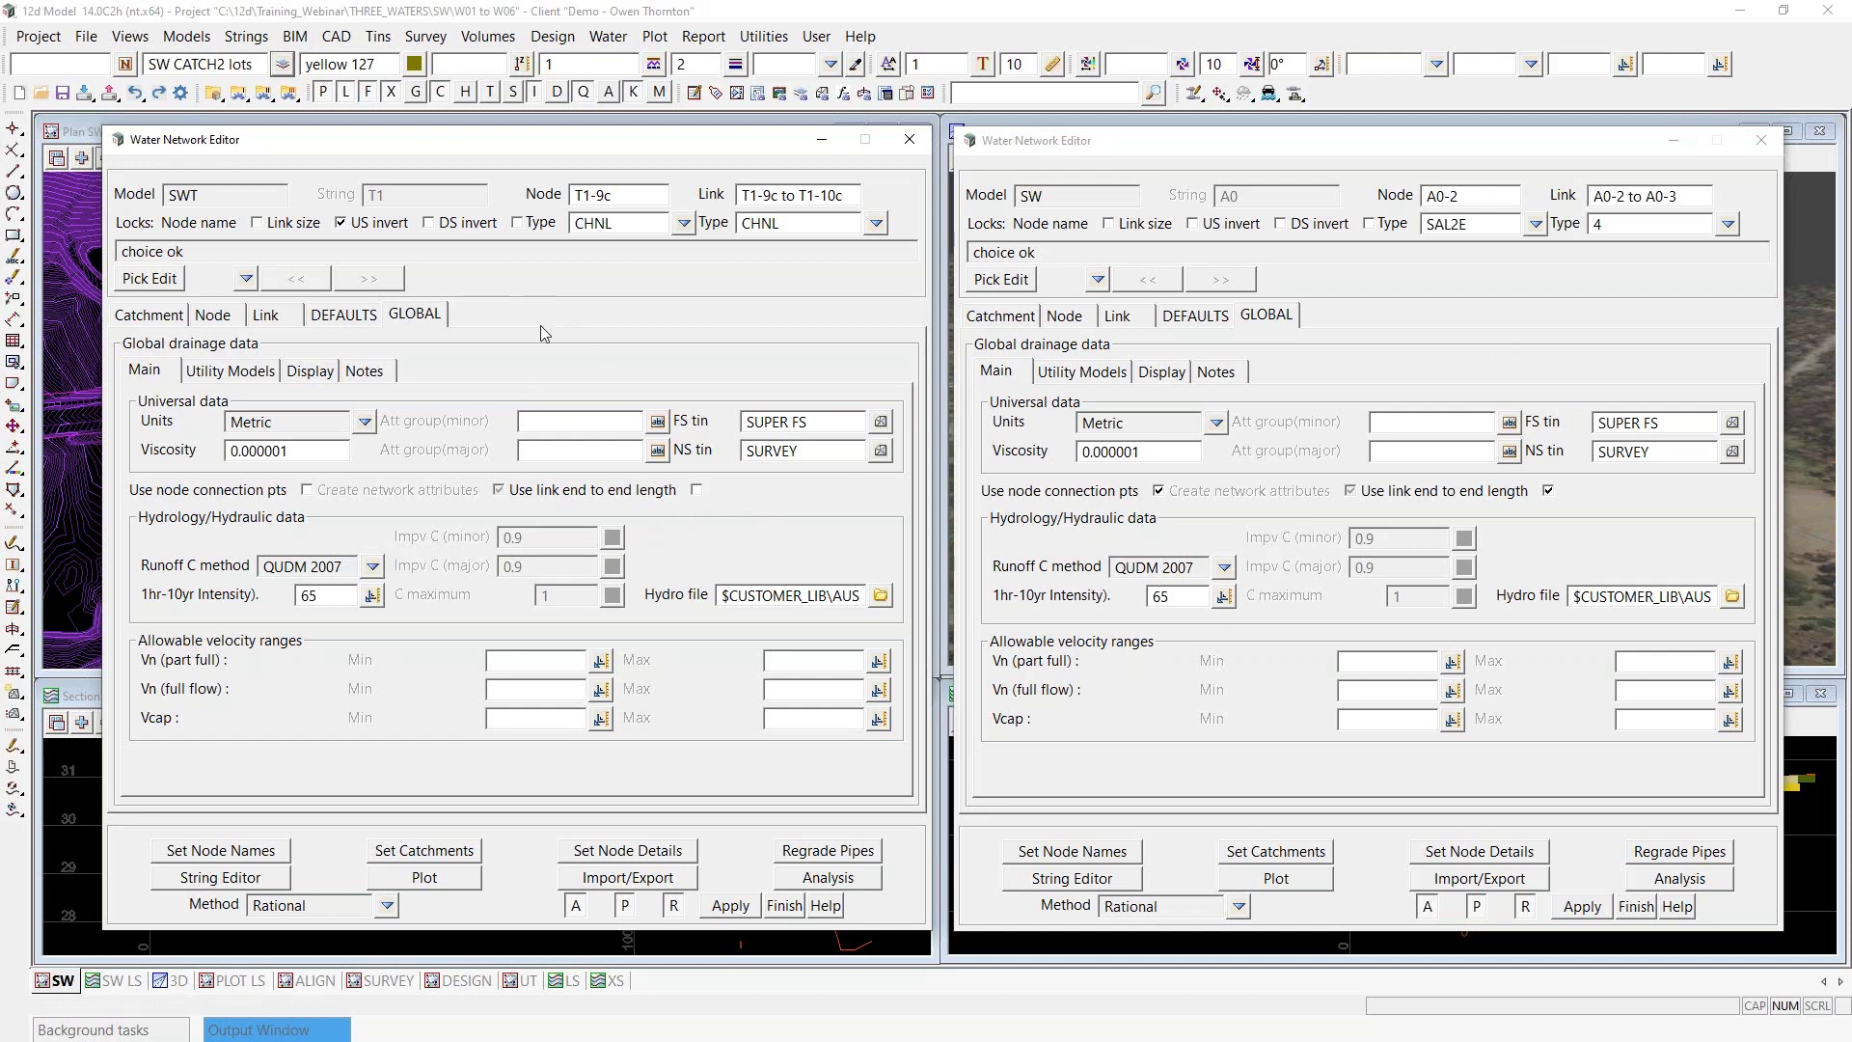
Compare the utility model settings of the SWT and SW networks, and return both editors to the main global settings
{"action": "left_click", "coordinate": [221, 372]}
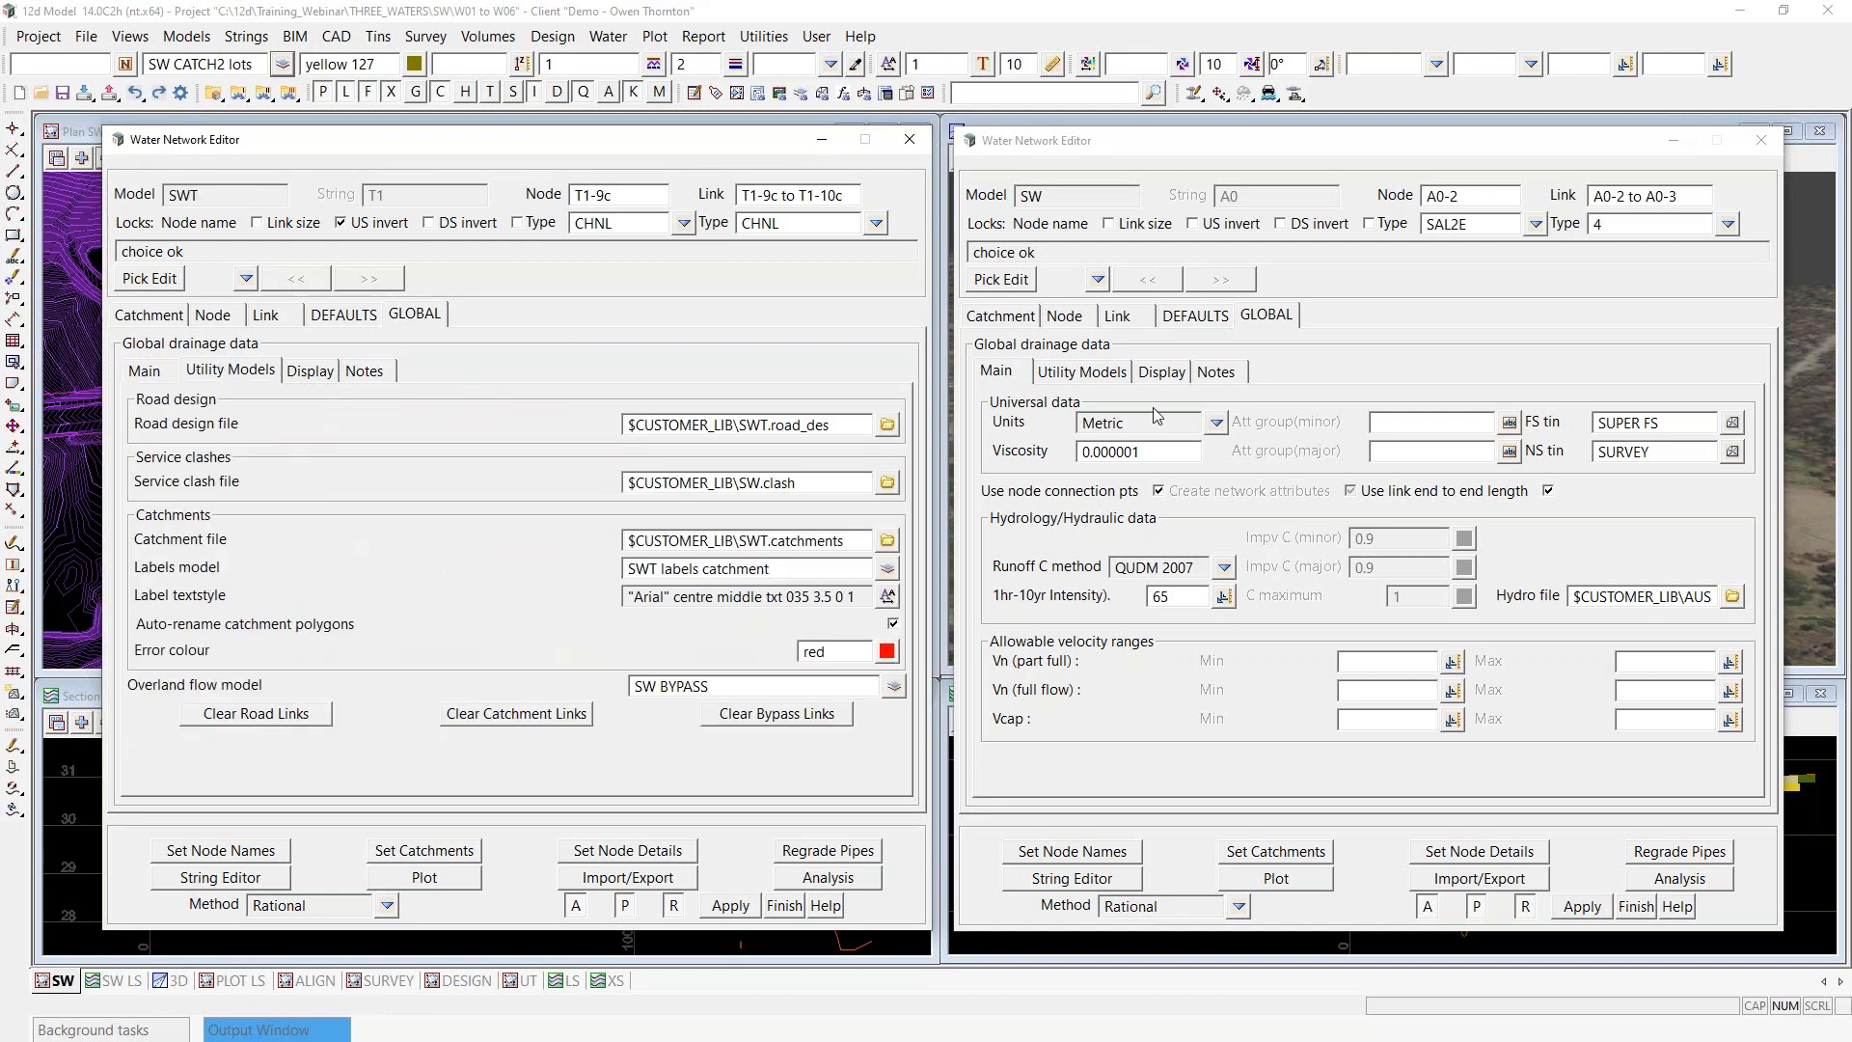
{"action": "left_click", "coordinate": [1097, 373]}
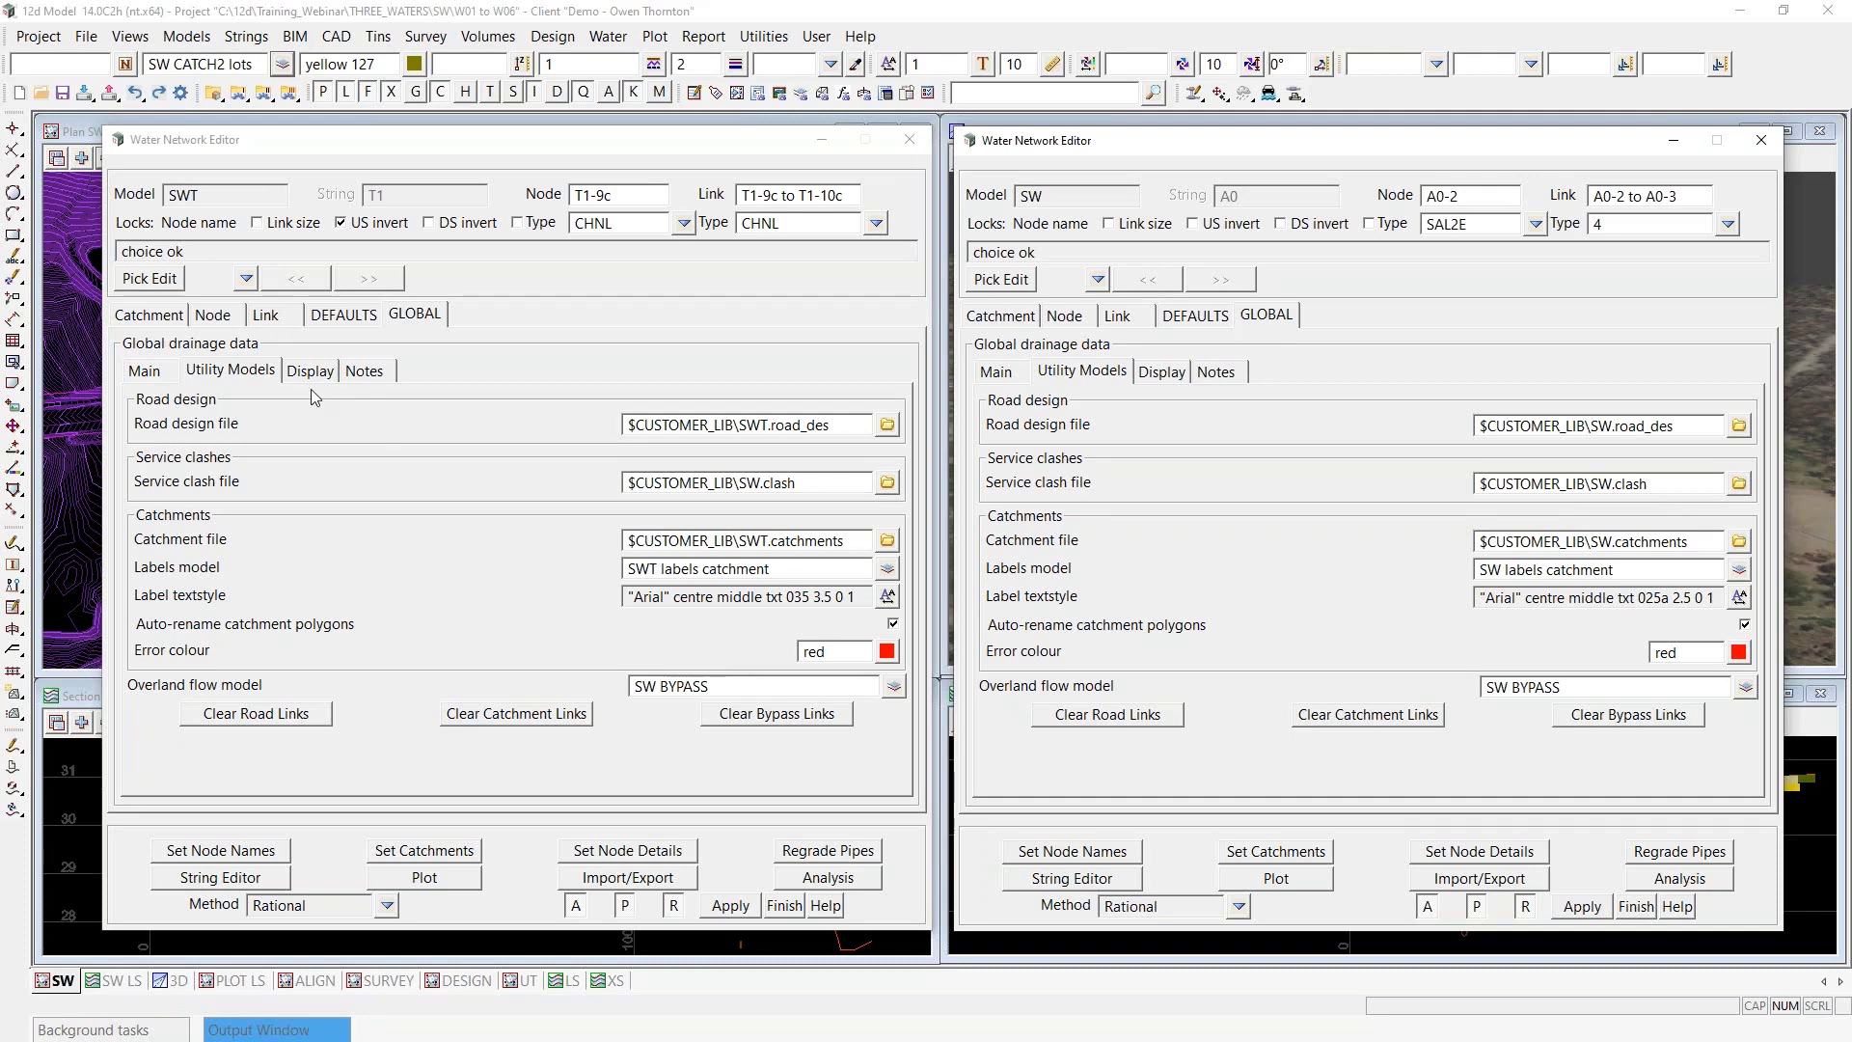
{"action": "left_click", "coordinate": [144, 373]}
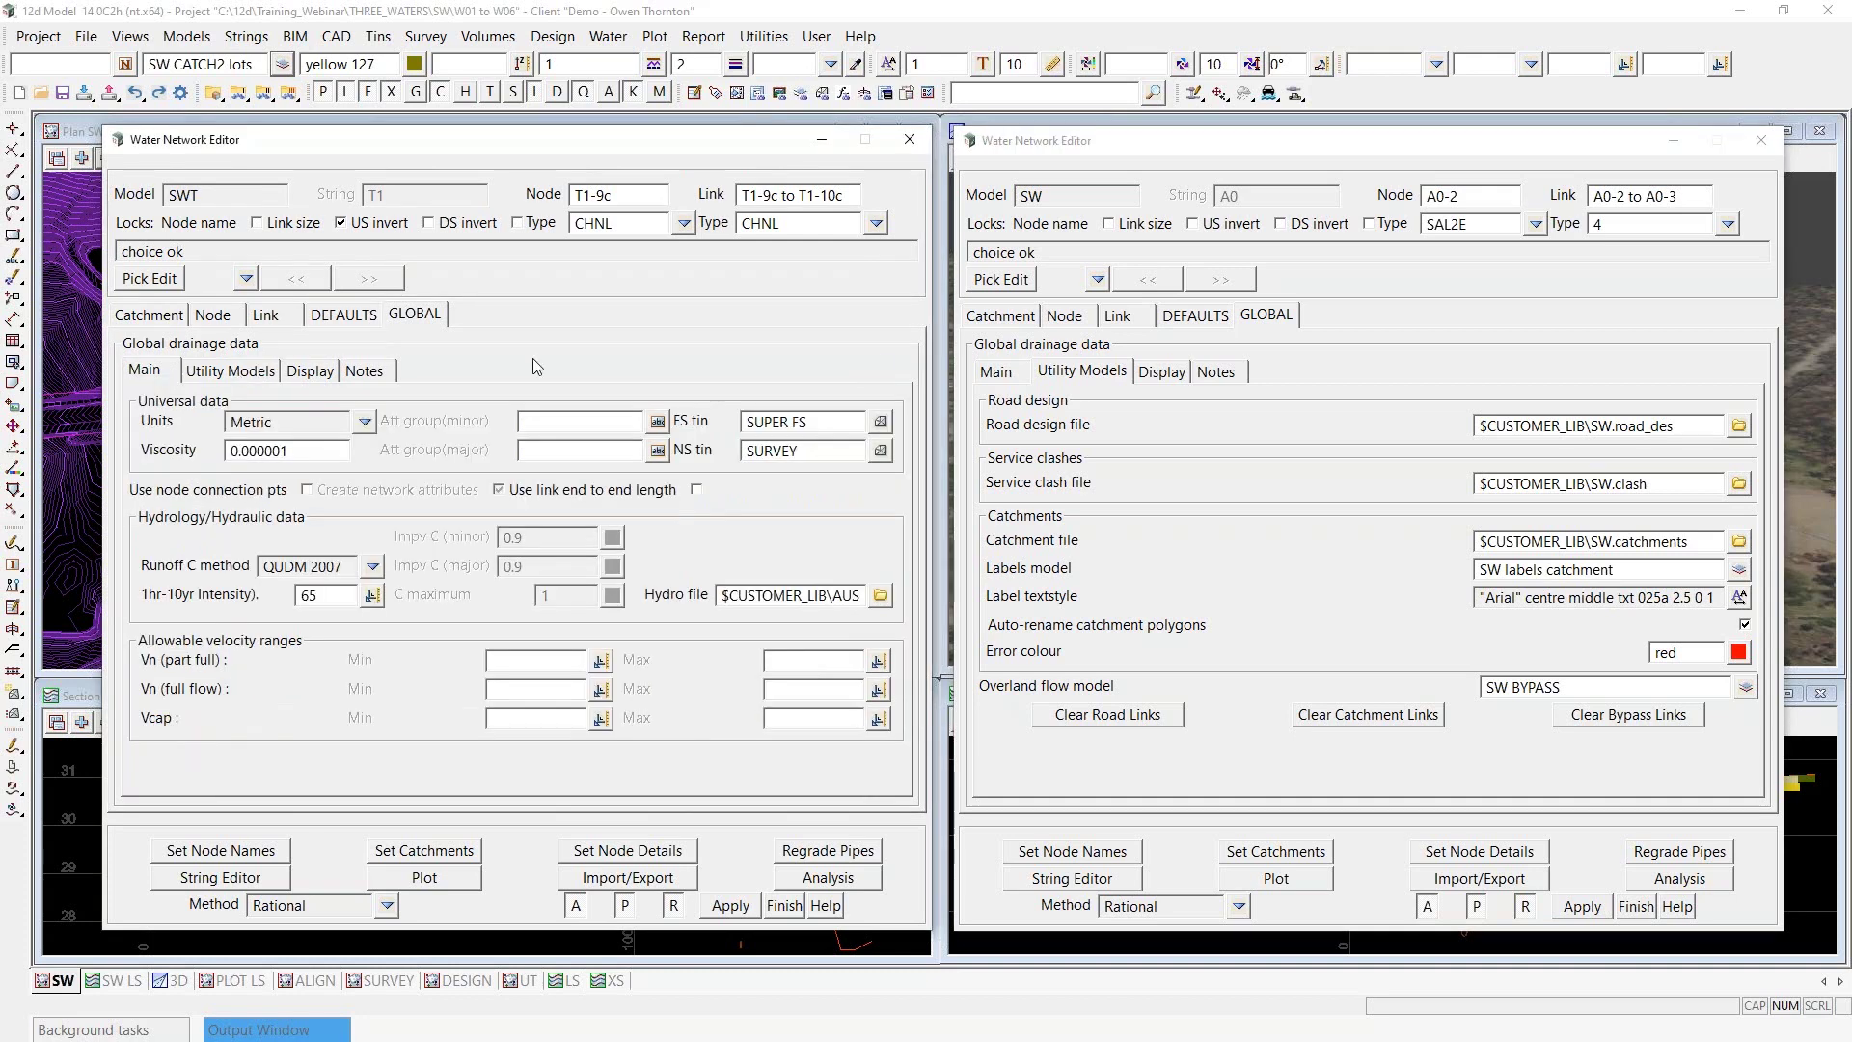
{"action": "left_click", "coordinate": [994, 373]}
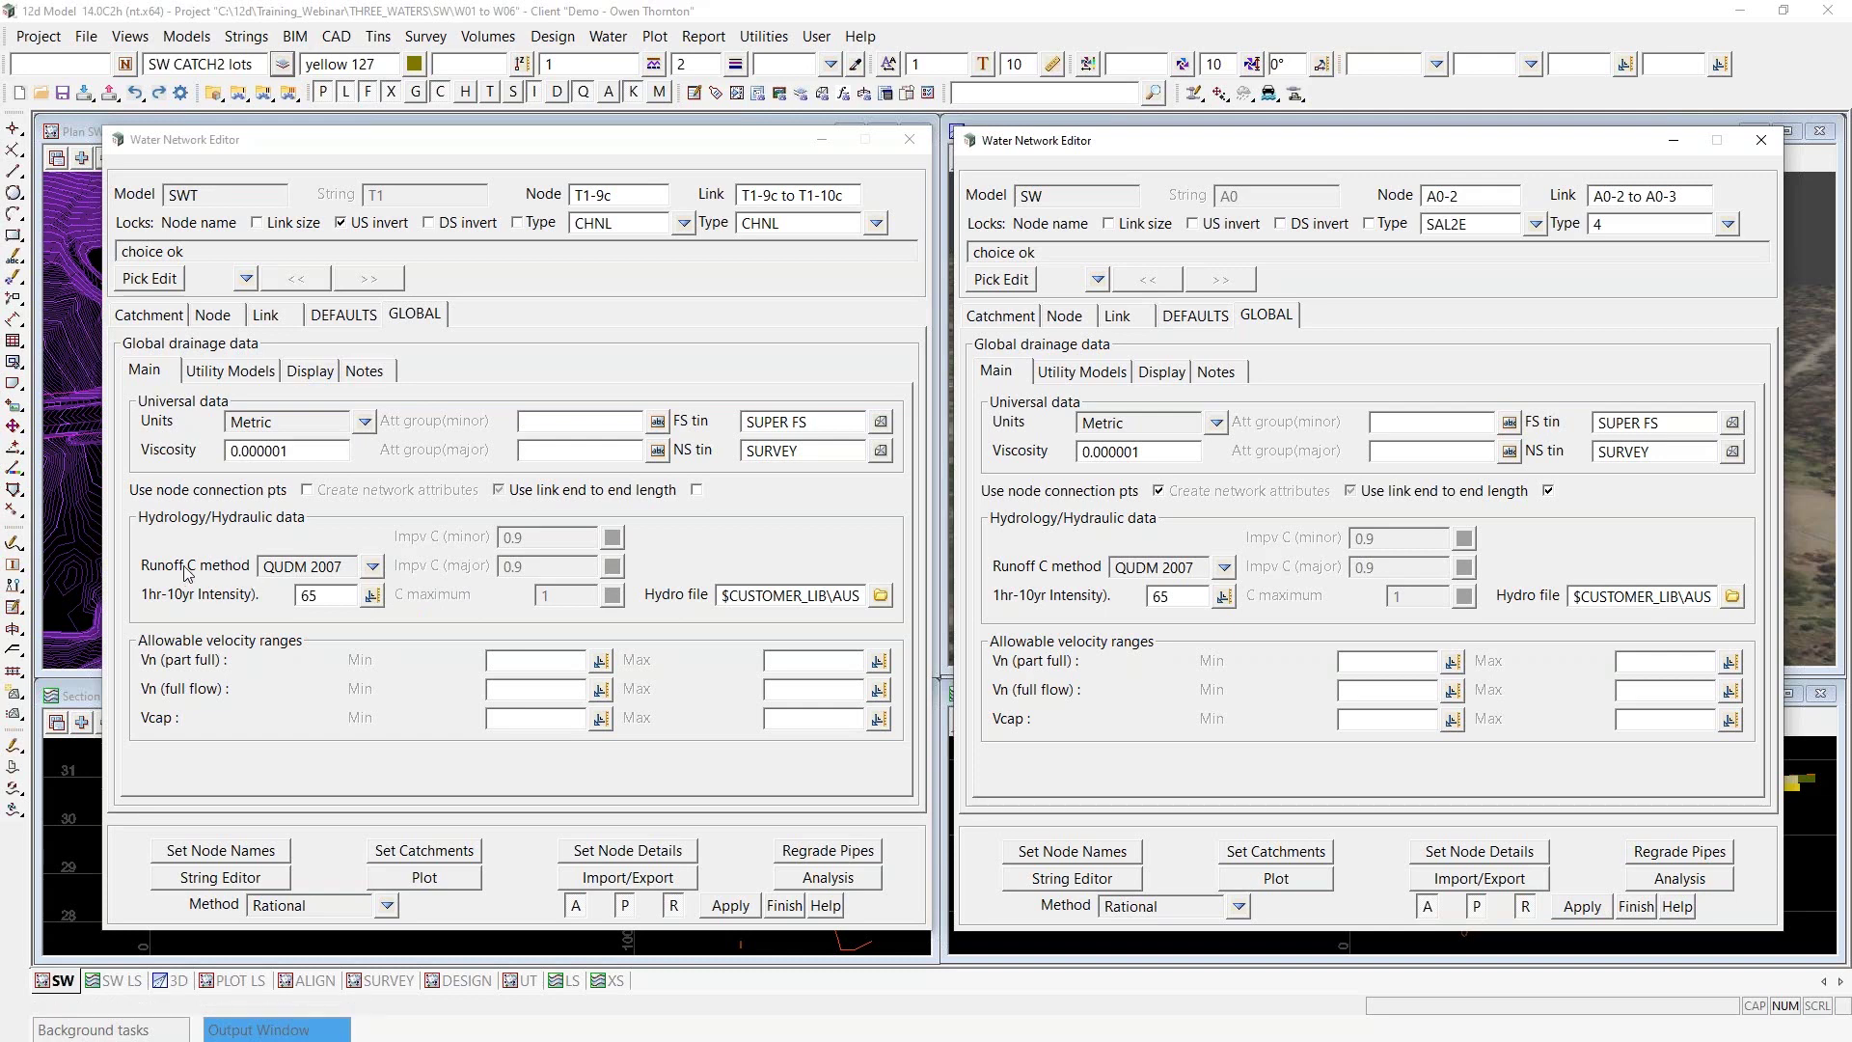
Review the available runoff C methods for the SWT model without changing the selection
{"action": "left_click", "coordinate": [372, 568]}
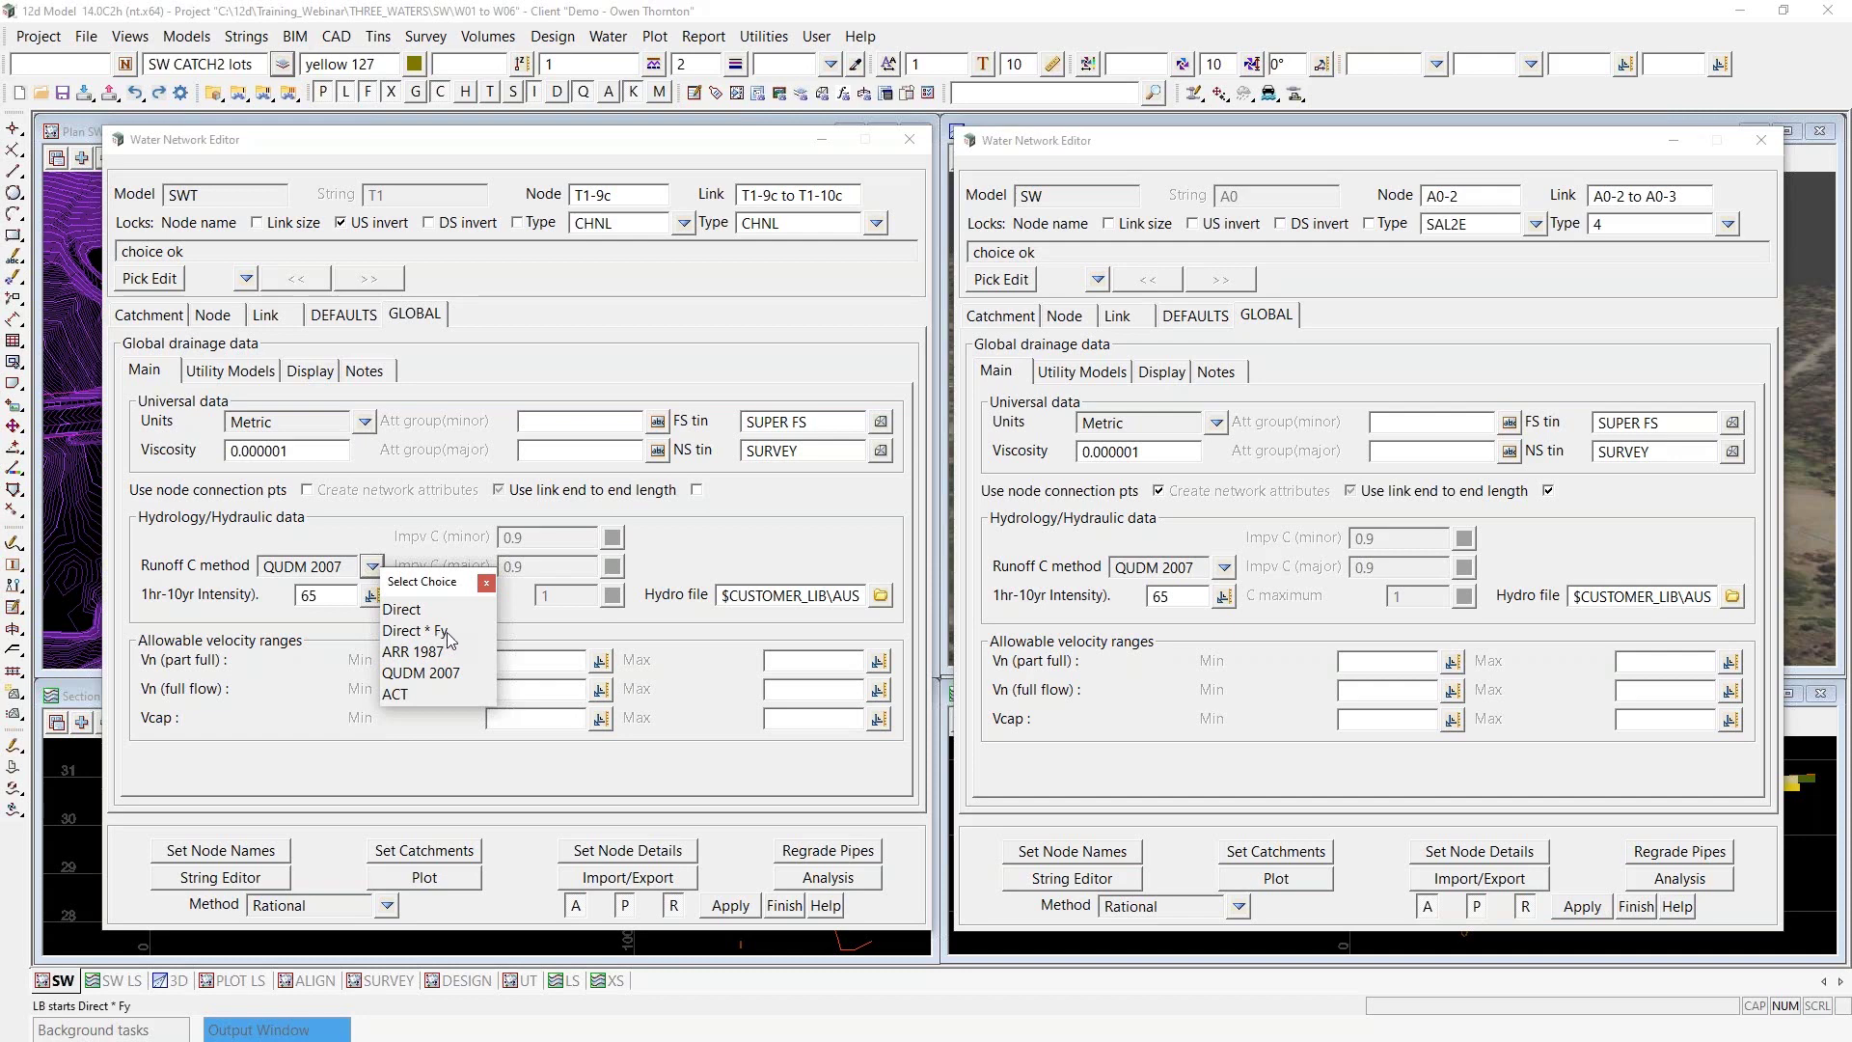
{"action": "left_click_drag", "start_coordinate": [427, 583], "coordinate": [422, 605]}
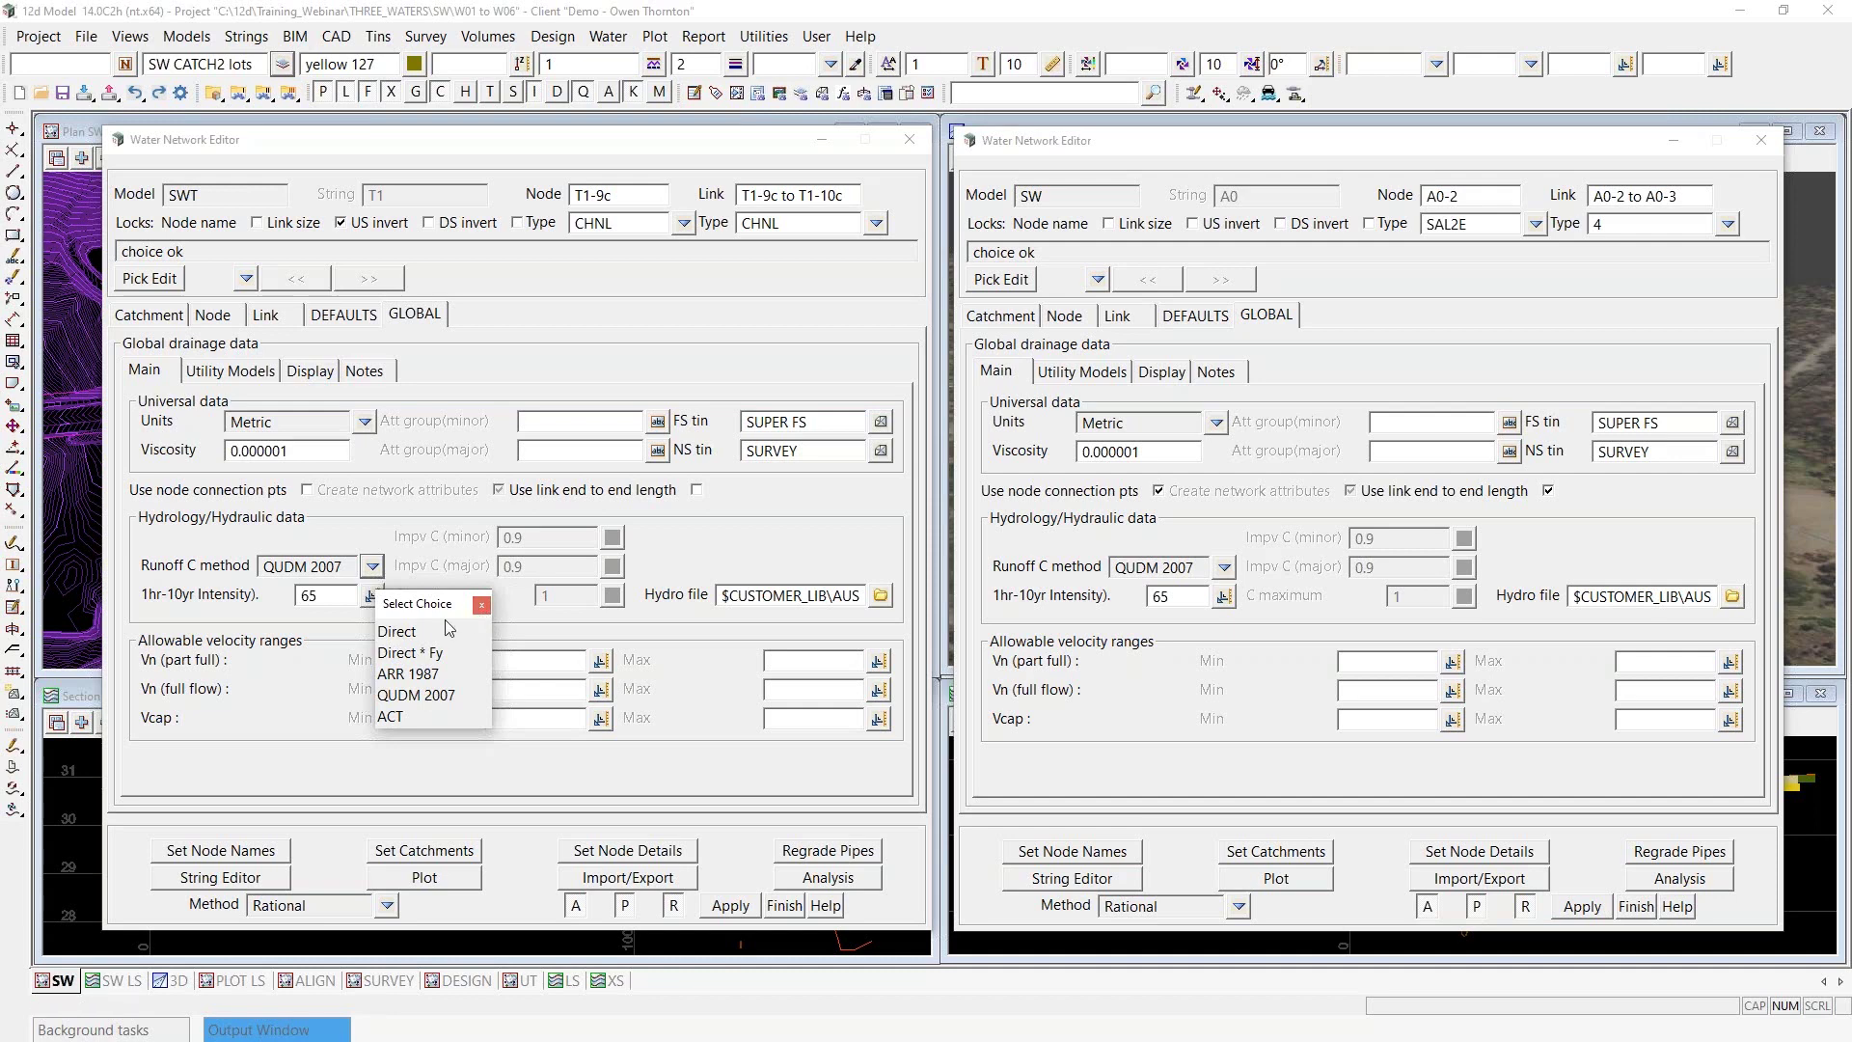
{"action": "left_click_drag", "start_coordinate": [435, 614], "coordinate": [449, 586]}
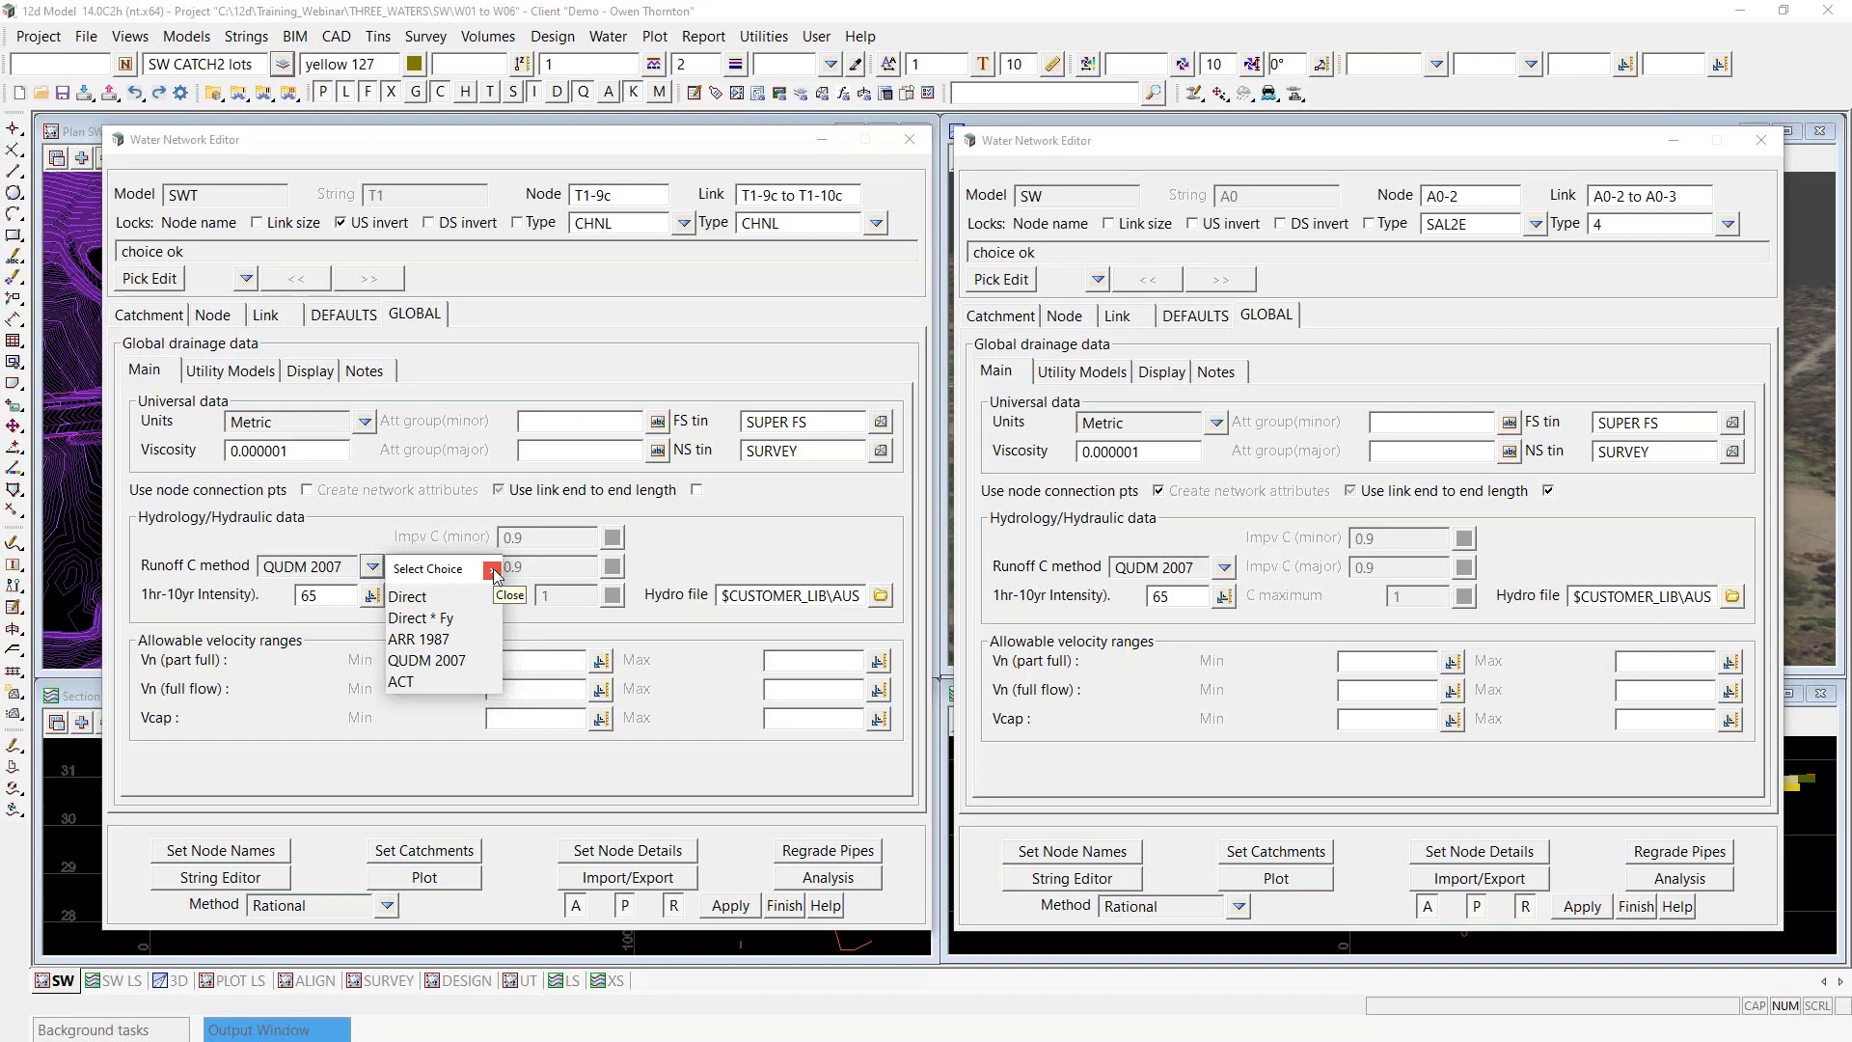
{"action": "left_click", "coordinate": [492, 570]}
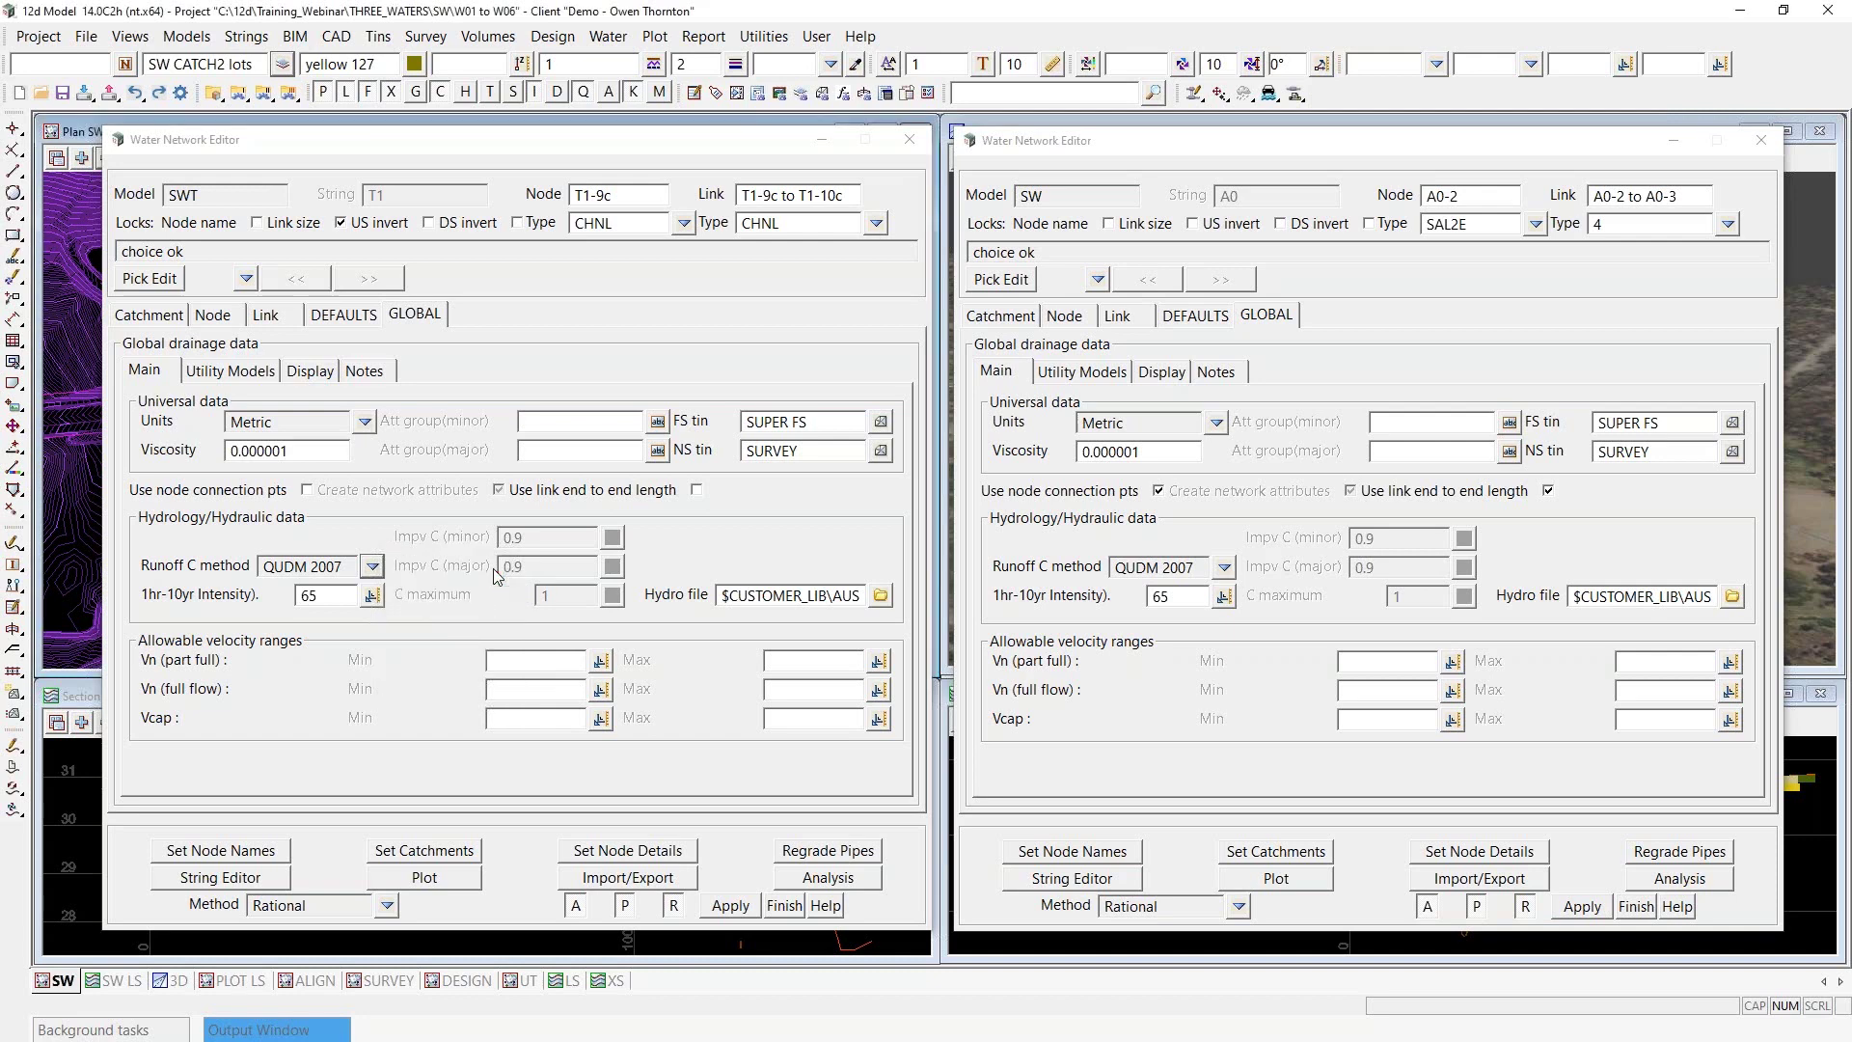
Read the global design notes stored in both the SWT and SW models
{"action": "left_click", "coordinate": [365, 372]}
{"action": "left_click", "coordinate": [1235, 375]}
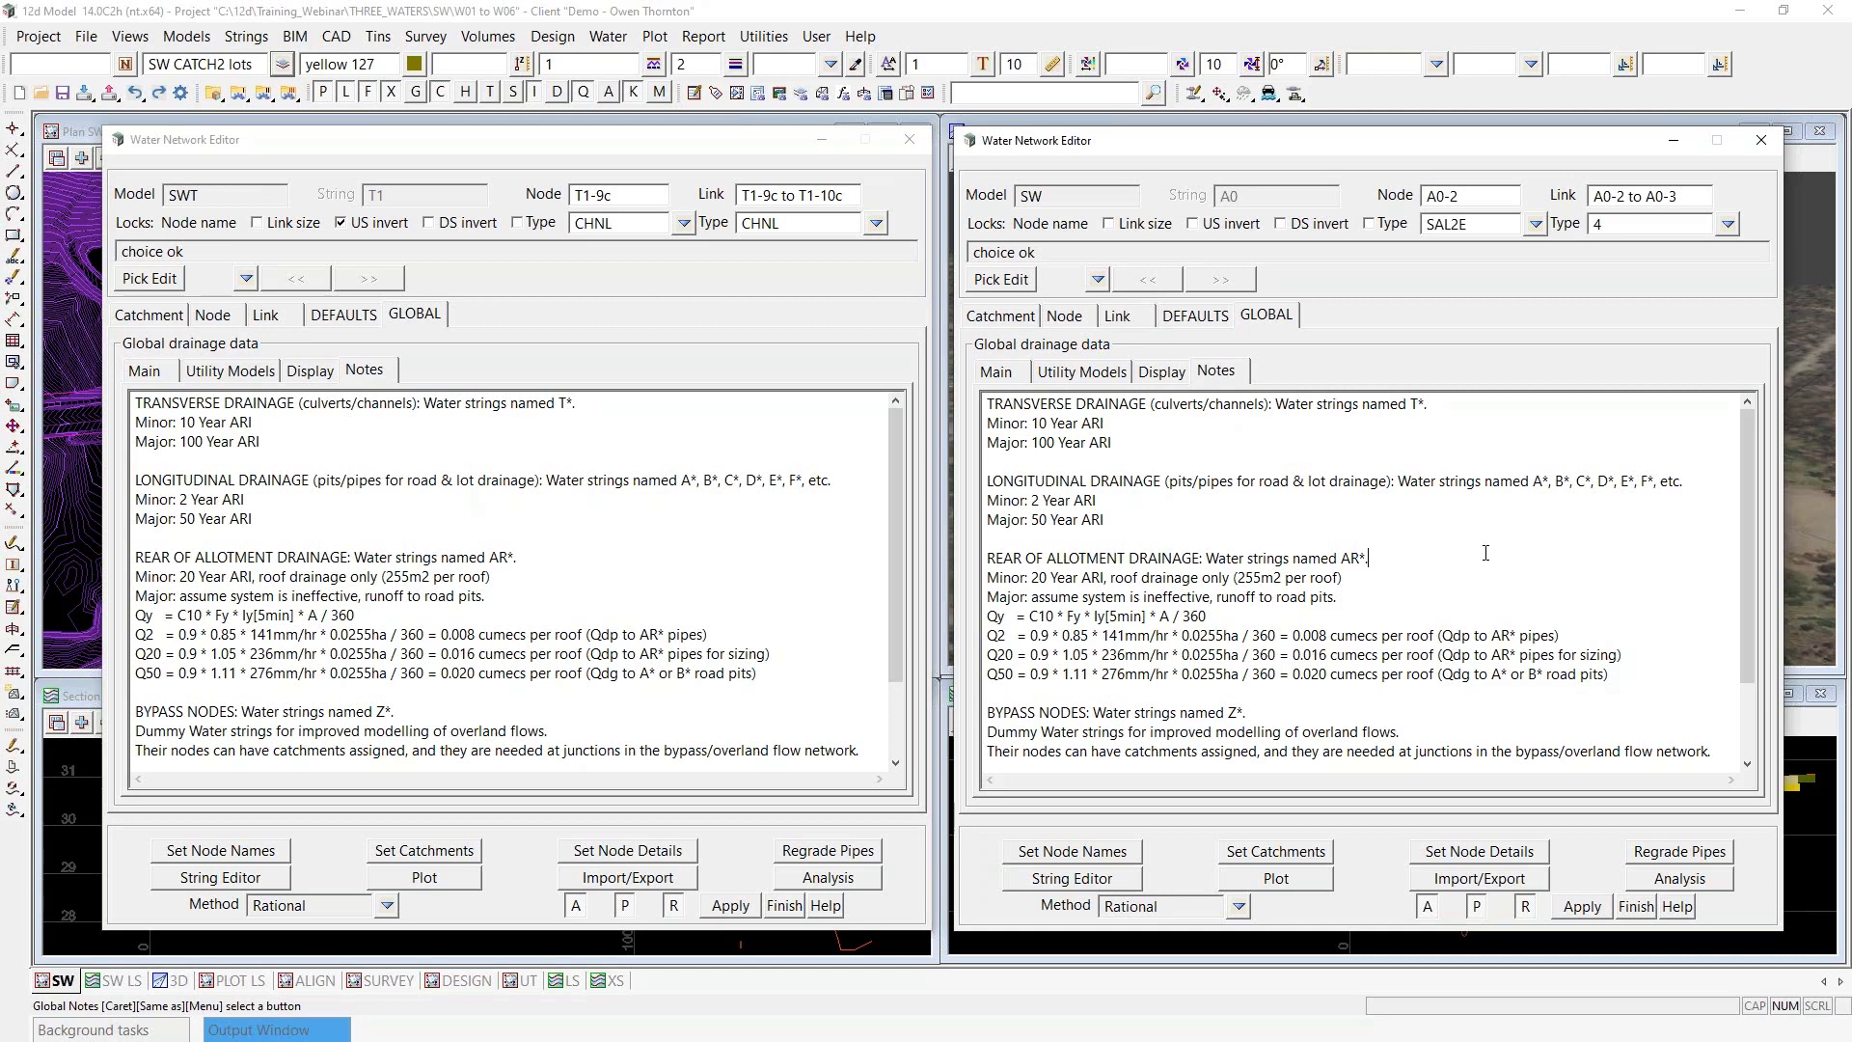
{"action": "scroll", "coordinate": [1486, 553], "scroll_direction": "down", "scroll_amount": 1}
{"action": "scroll", "coordinate": [1485, 553], "scroll_direction": "up", "scroll_amount": 1}
{"action": "key", "text": "alt+Tab"}
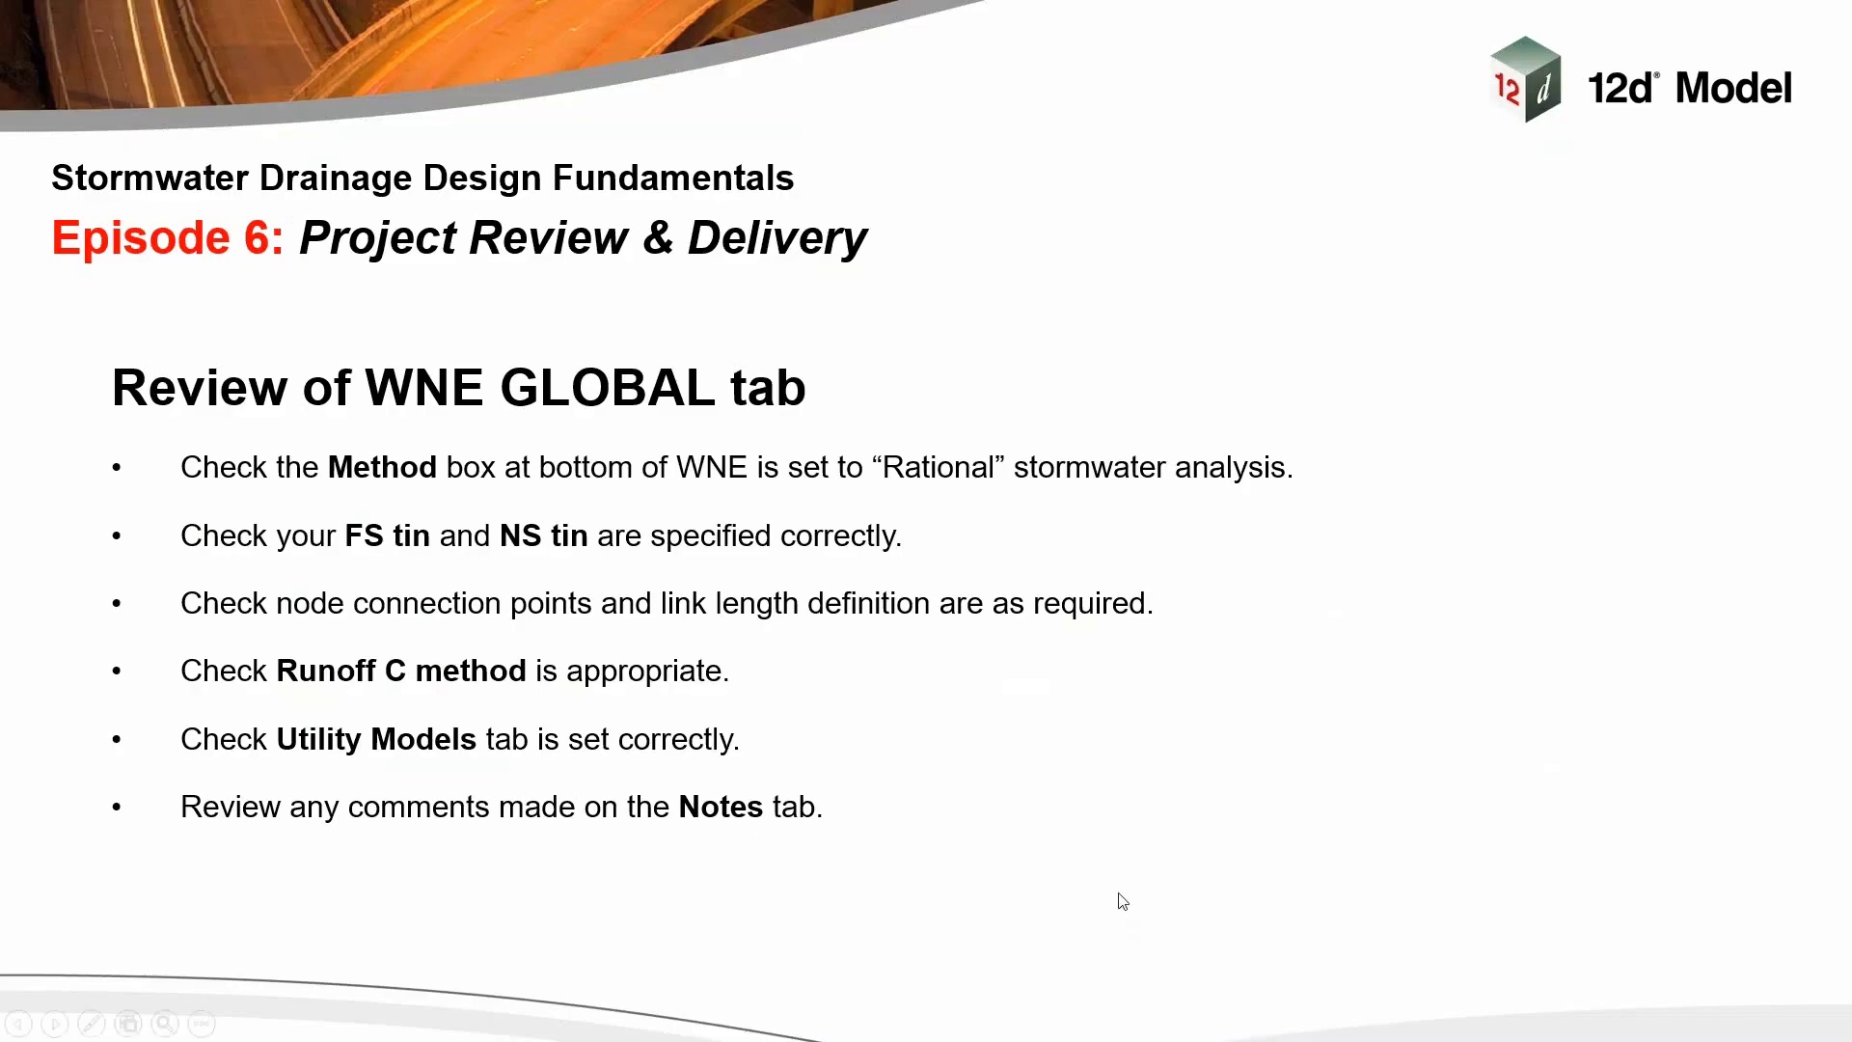
{"action": "left_click", "coordinate": [1123, 901]}
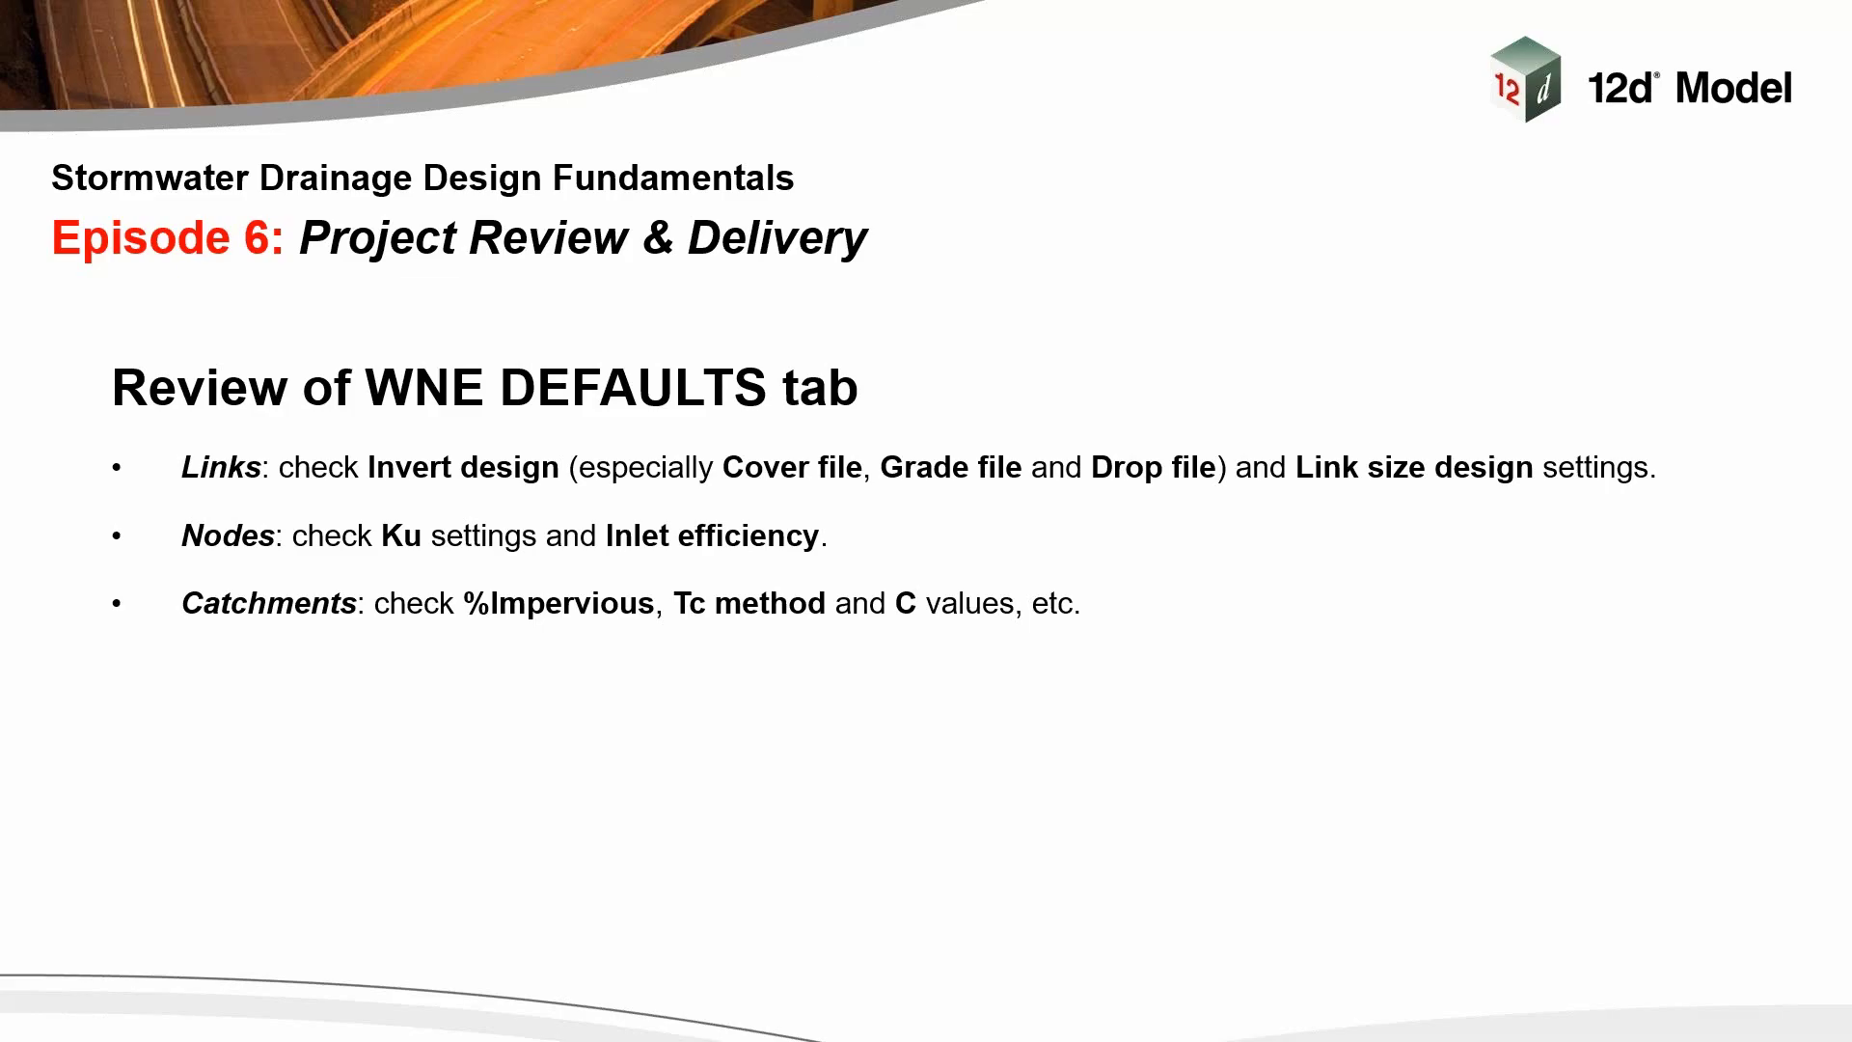
{"action": "key", "text": "alt+Tab"}
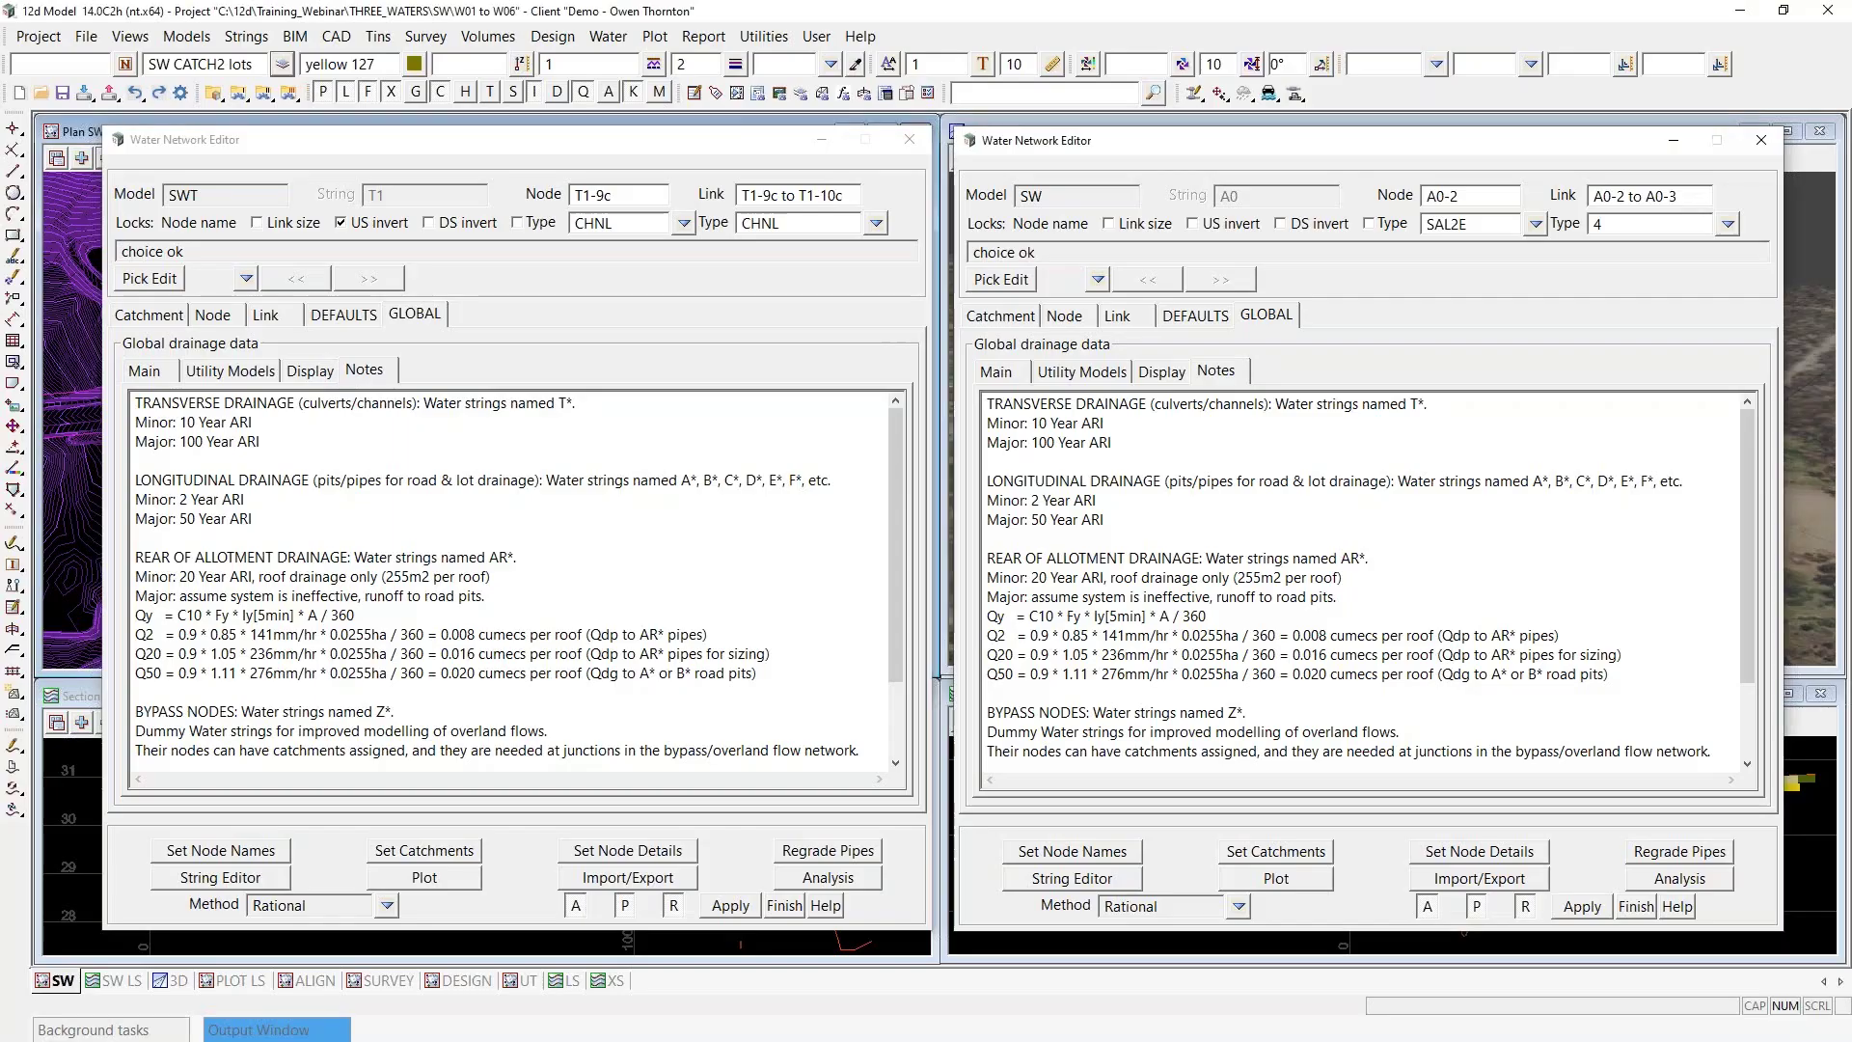
Compare the default catchment and link settings of the SWT and SW models, including the grade mode choices for SWT links
{"action": "left_click", "coordinate": [345, 317]}
{"action": "left_click", "coordinate": [1196, 319]}
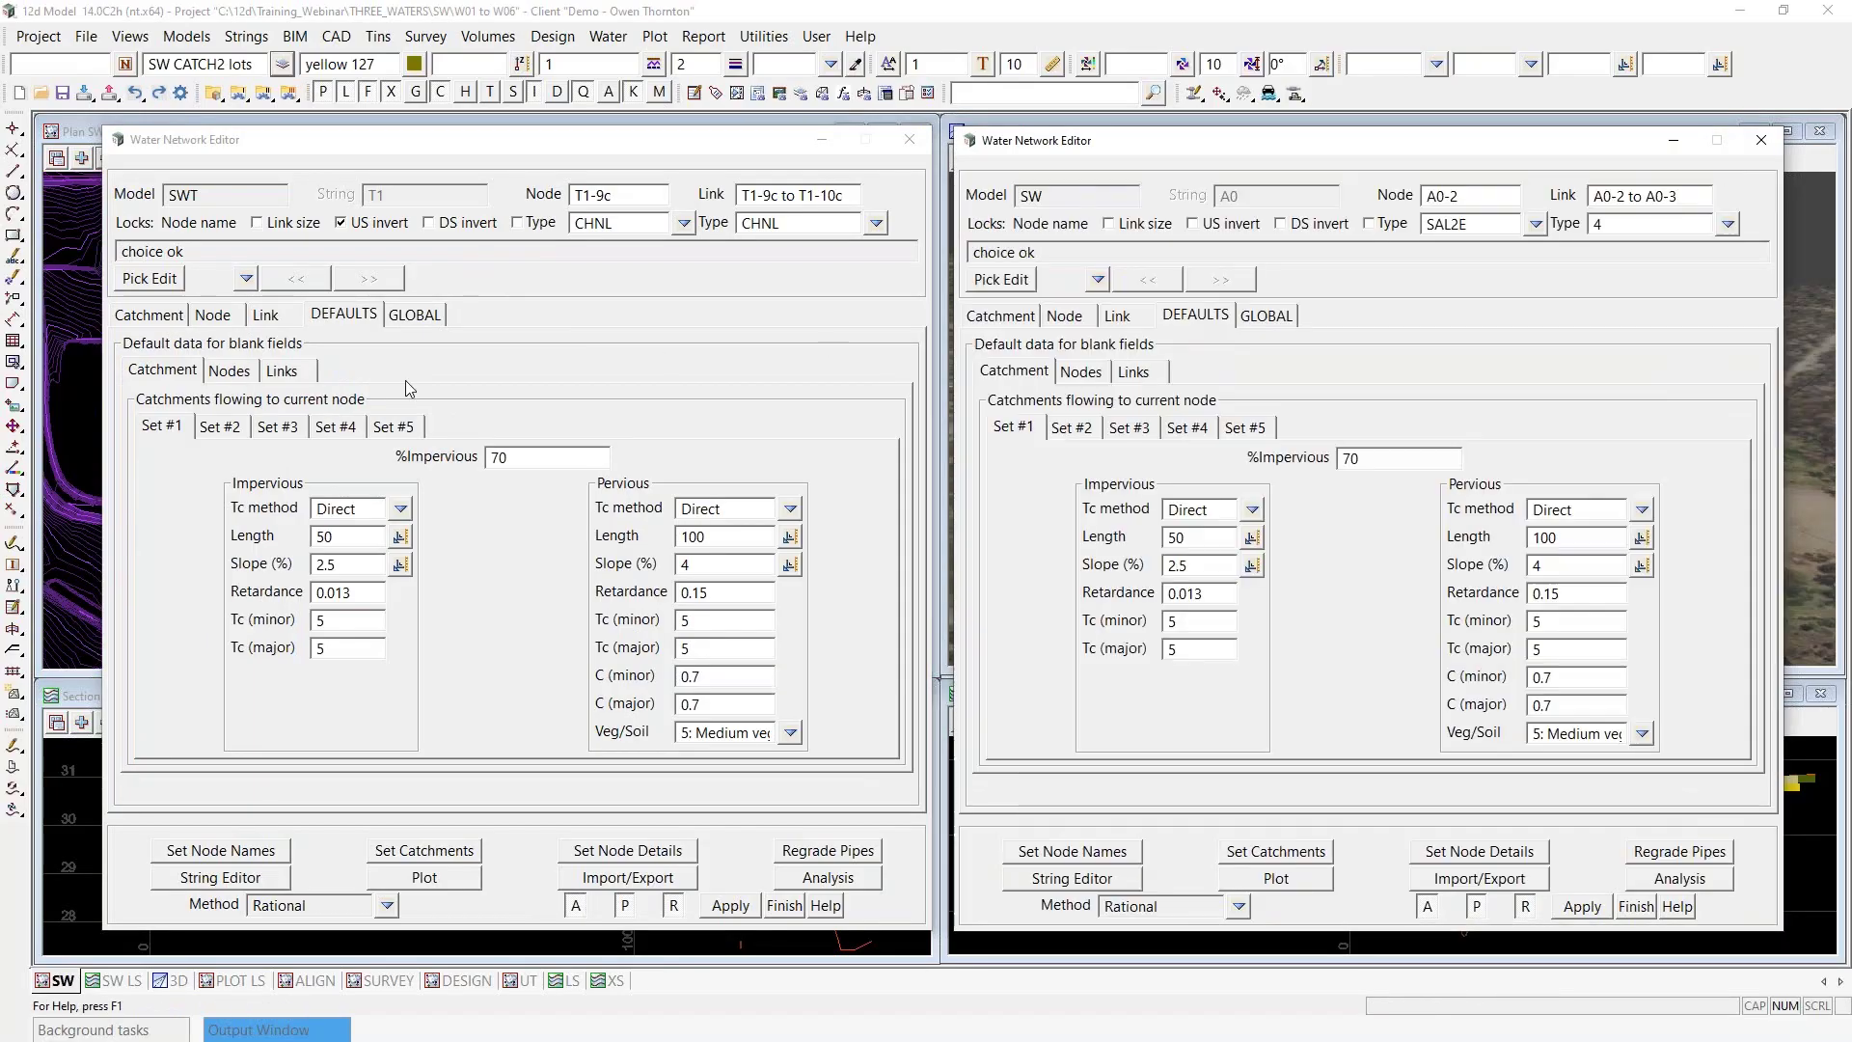
{"action": "left_click", "coordinate": [287, 373]}
{"action": "left_click", "coordinate": [1153, 373]}
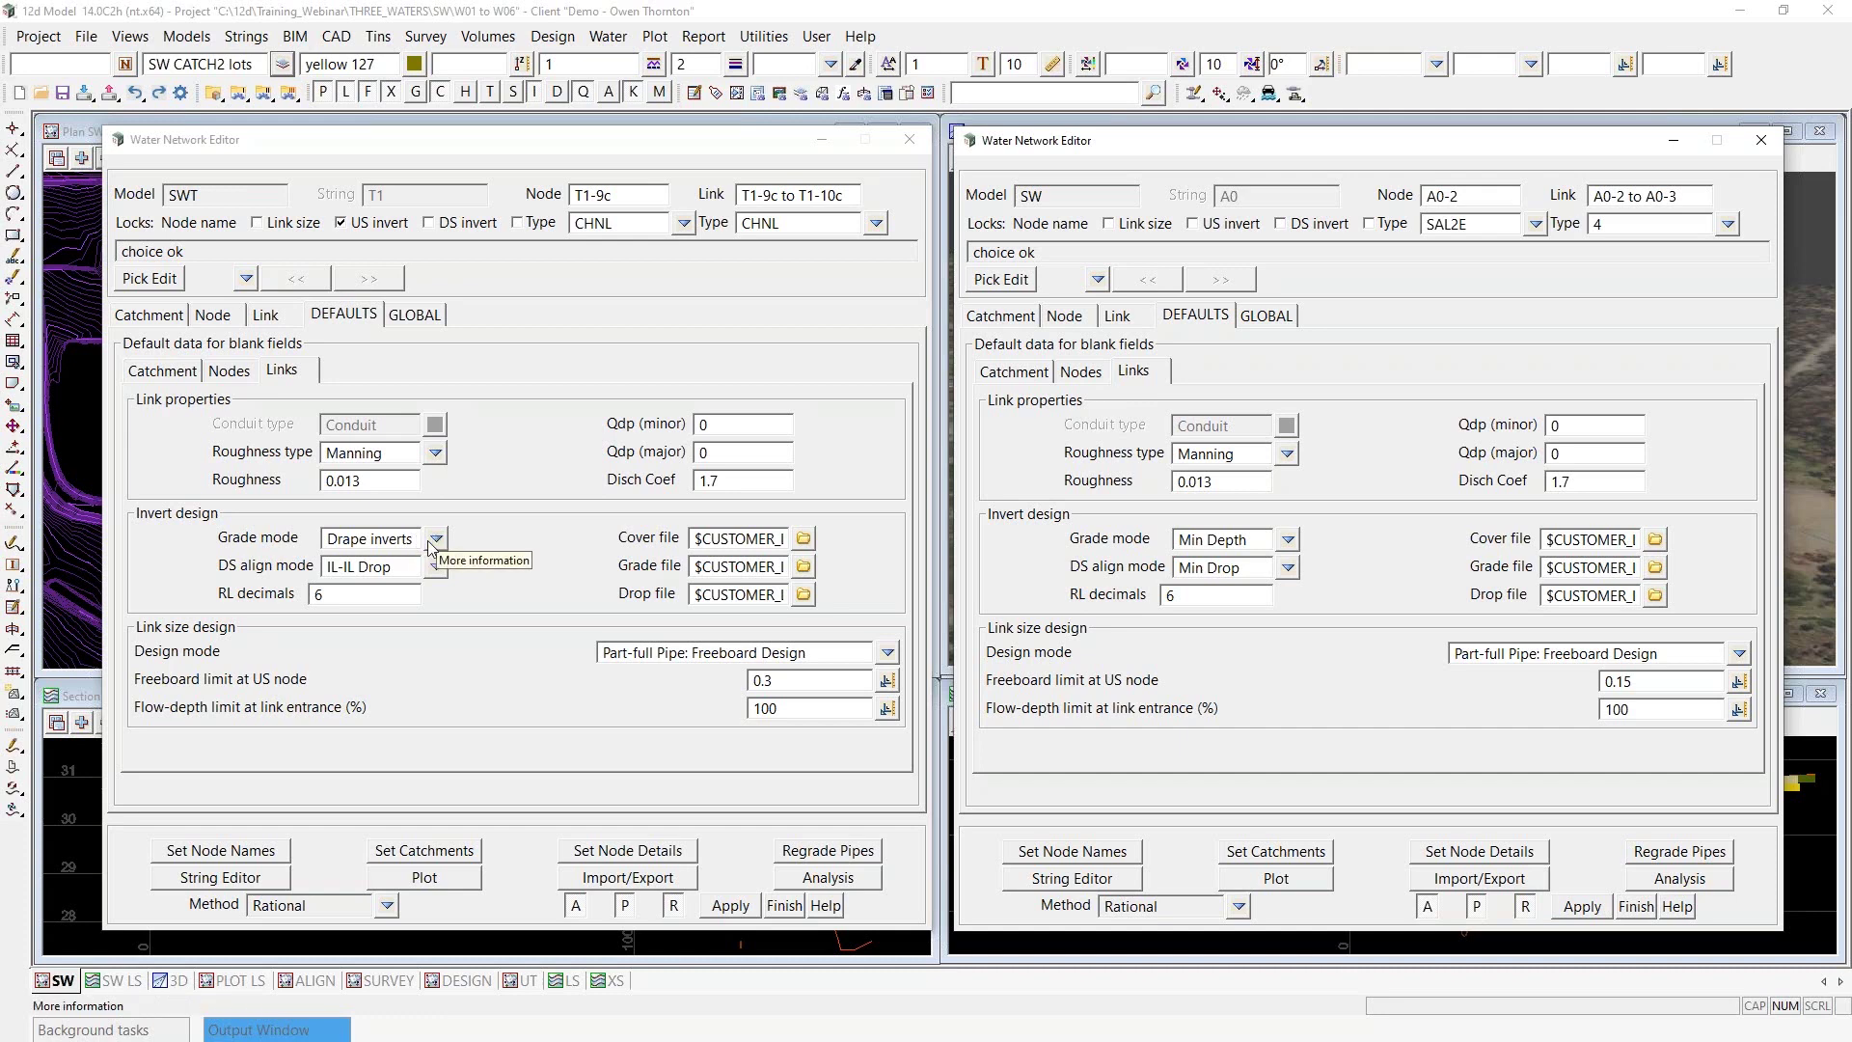
{"action": "left_click", "coordinate": [437, 538]}
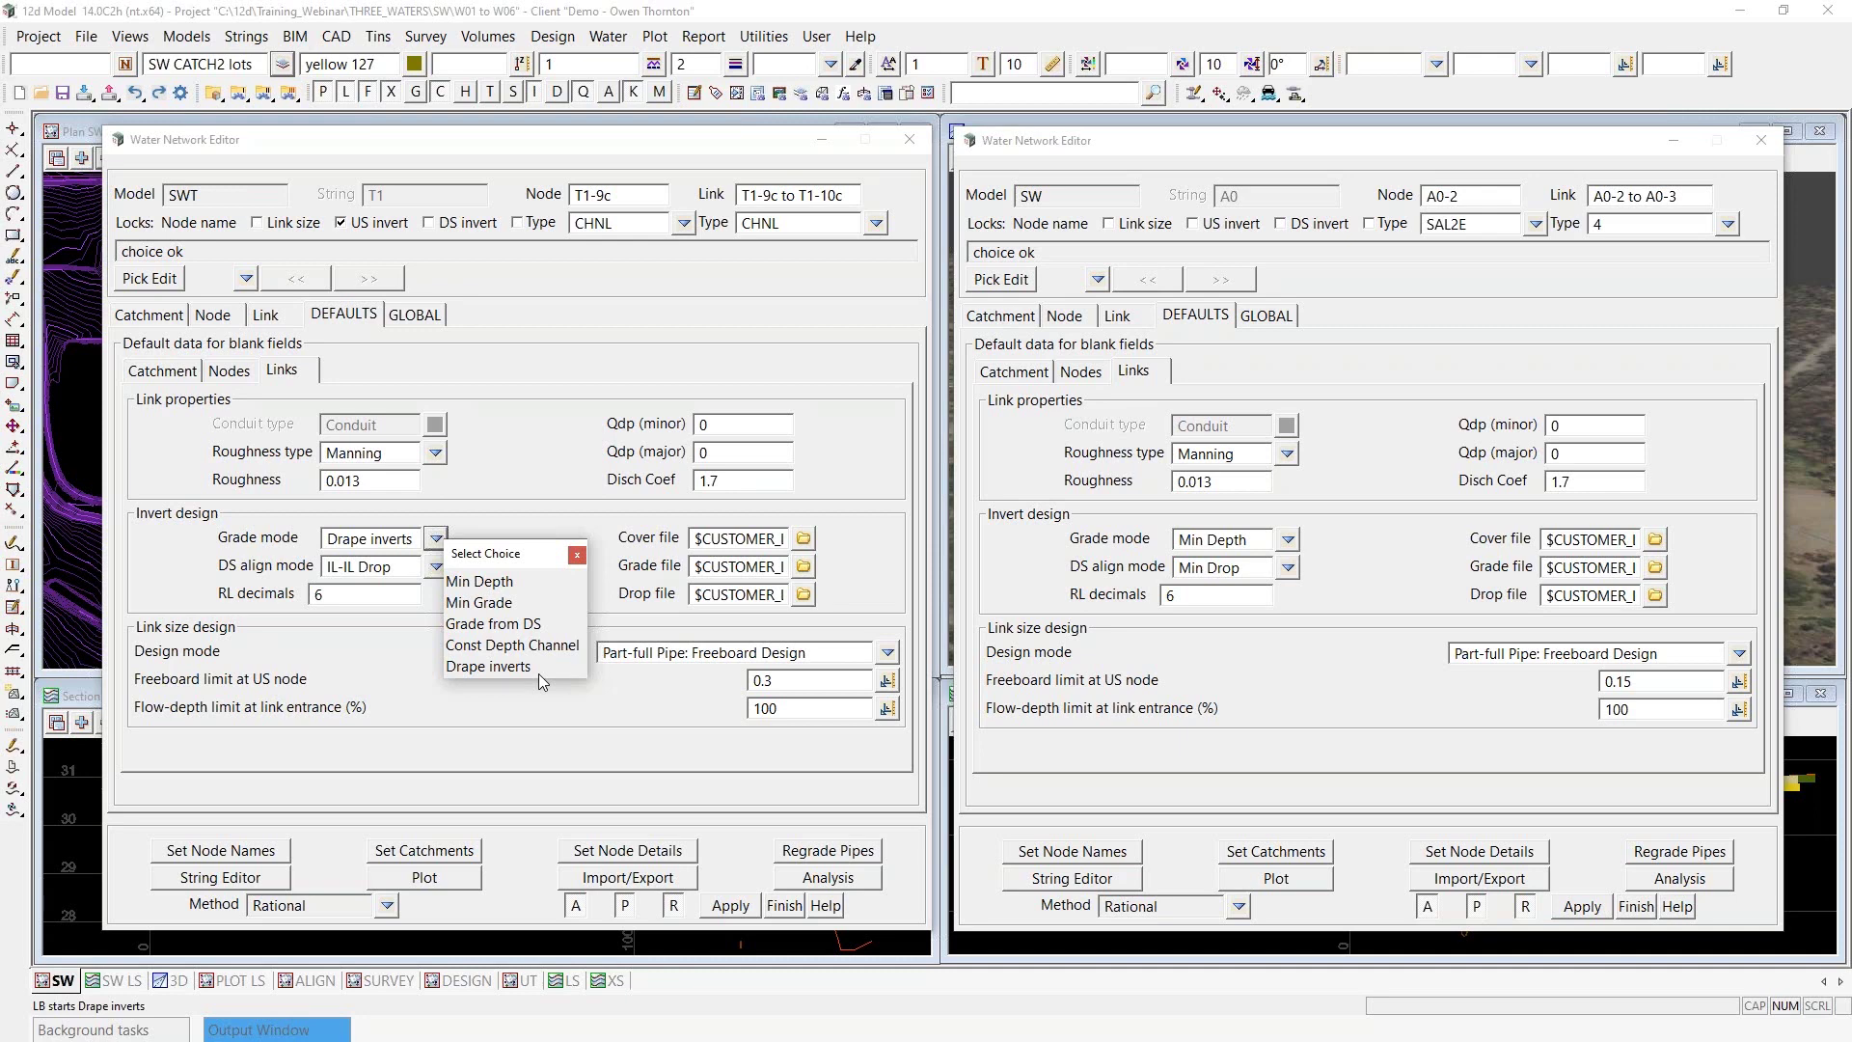
{"action": "left_click", "coordinate": [581, 558]}
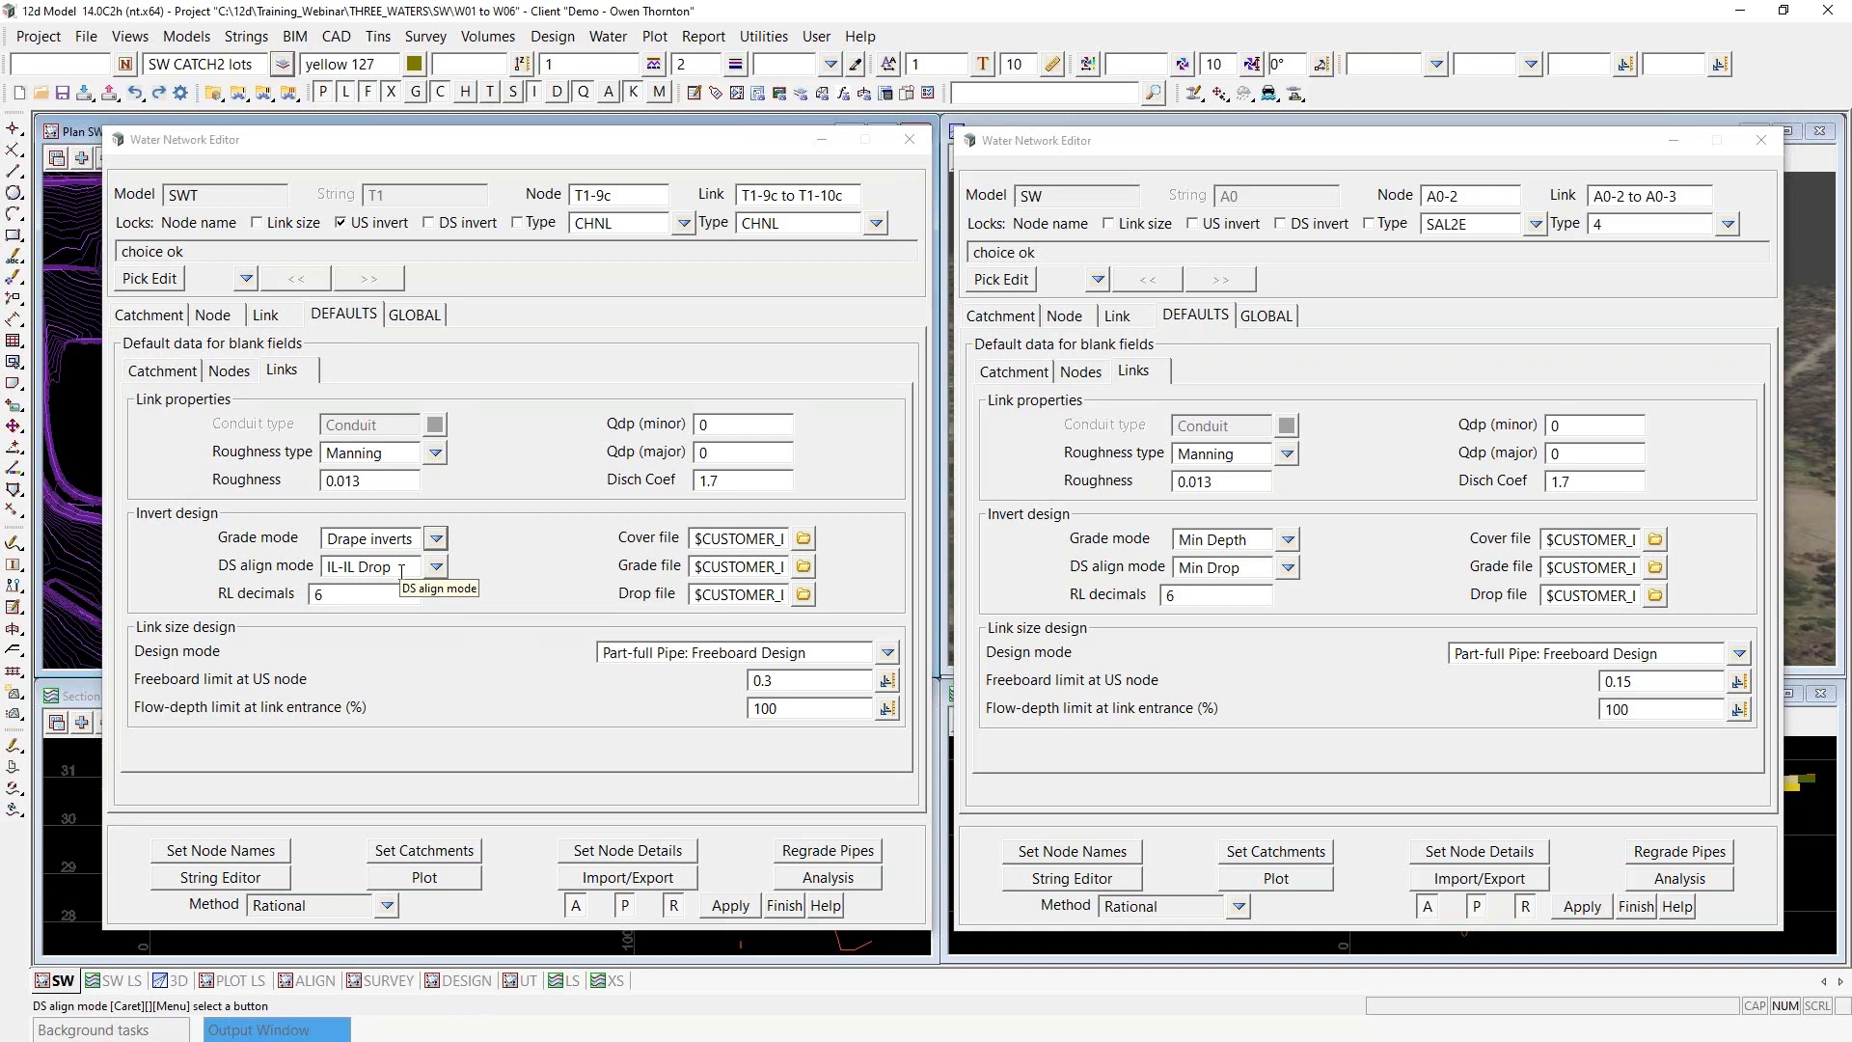
Check the names of the default cover, grade and drop files assigned to links in both models
{"action": "left_click", "coordinate": [777, 596]}
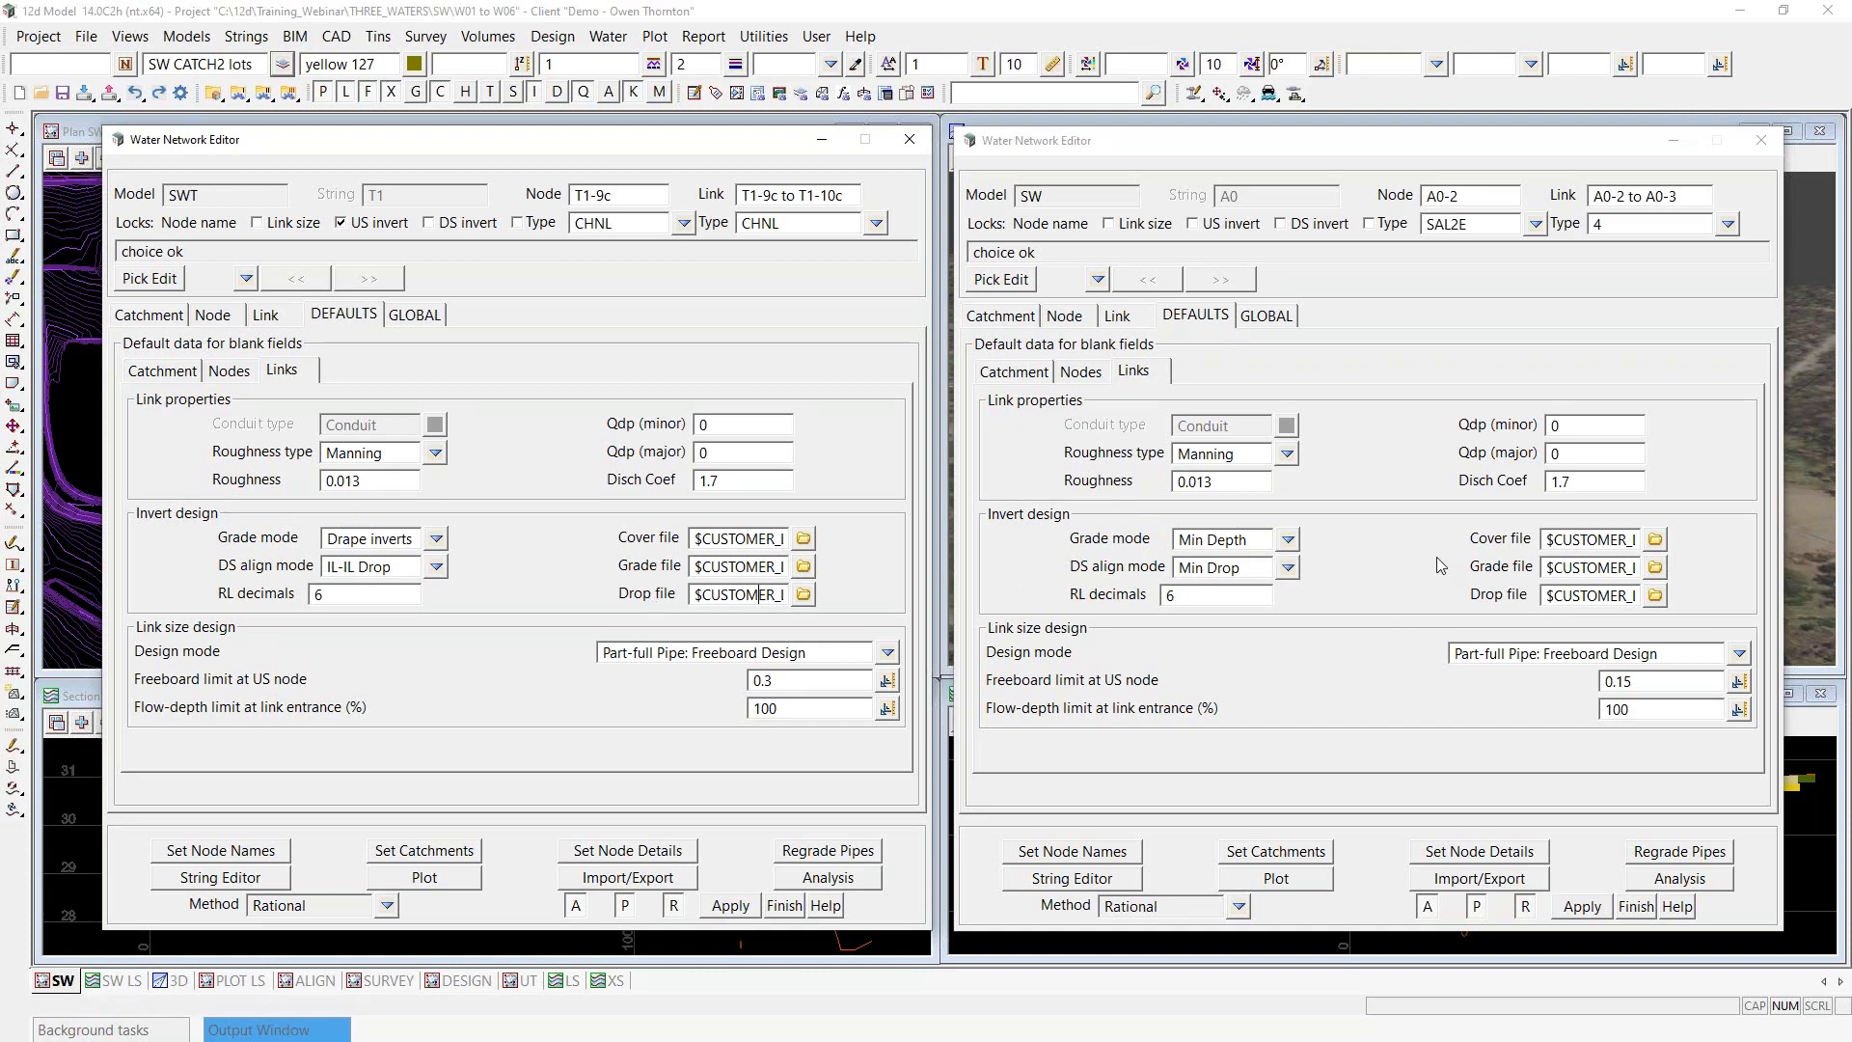
{"action": "left_click", "coordinate": [1698, 593]}
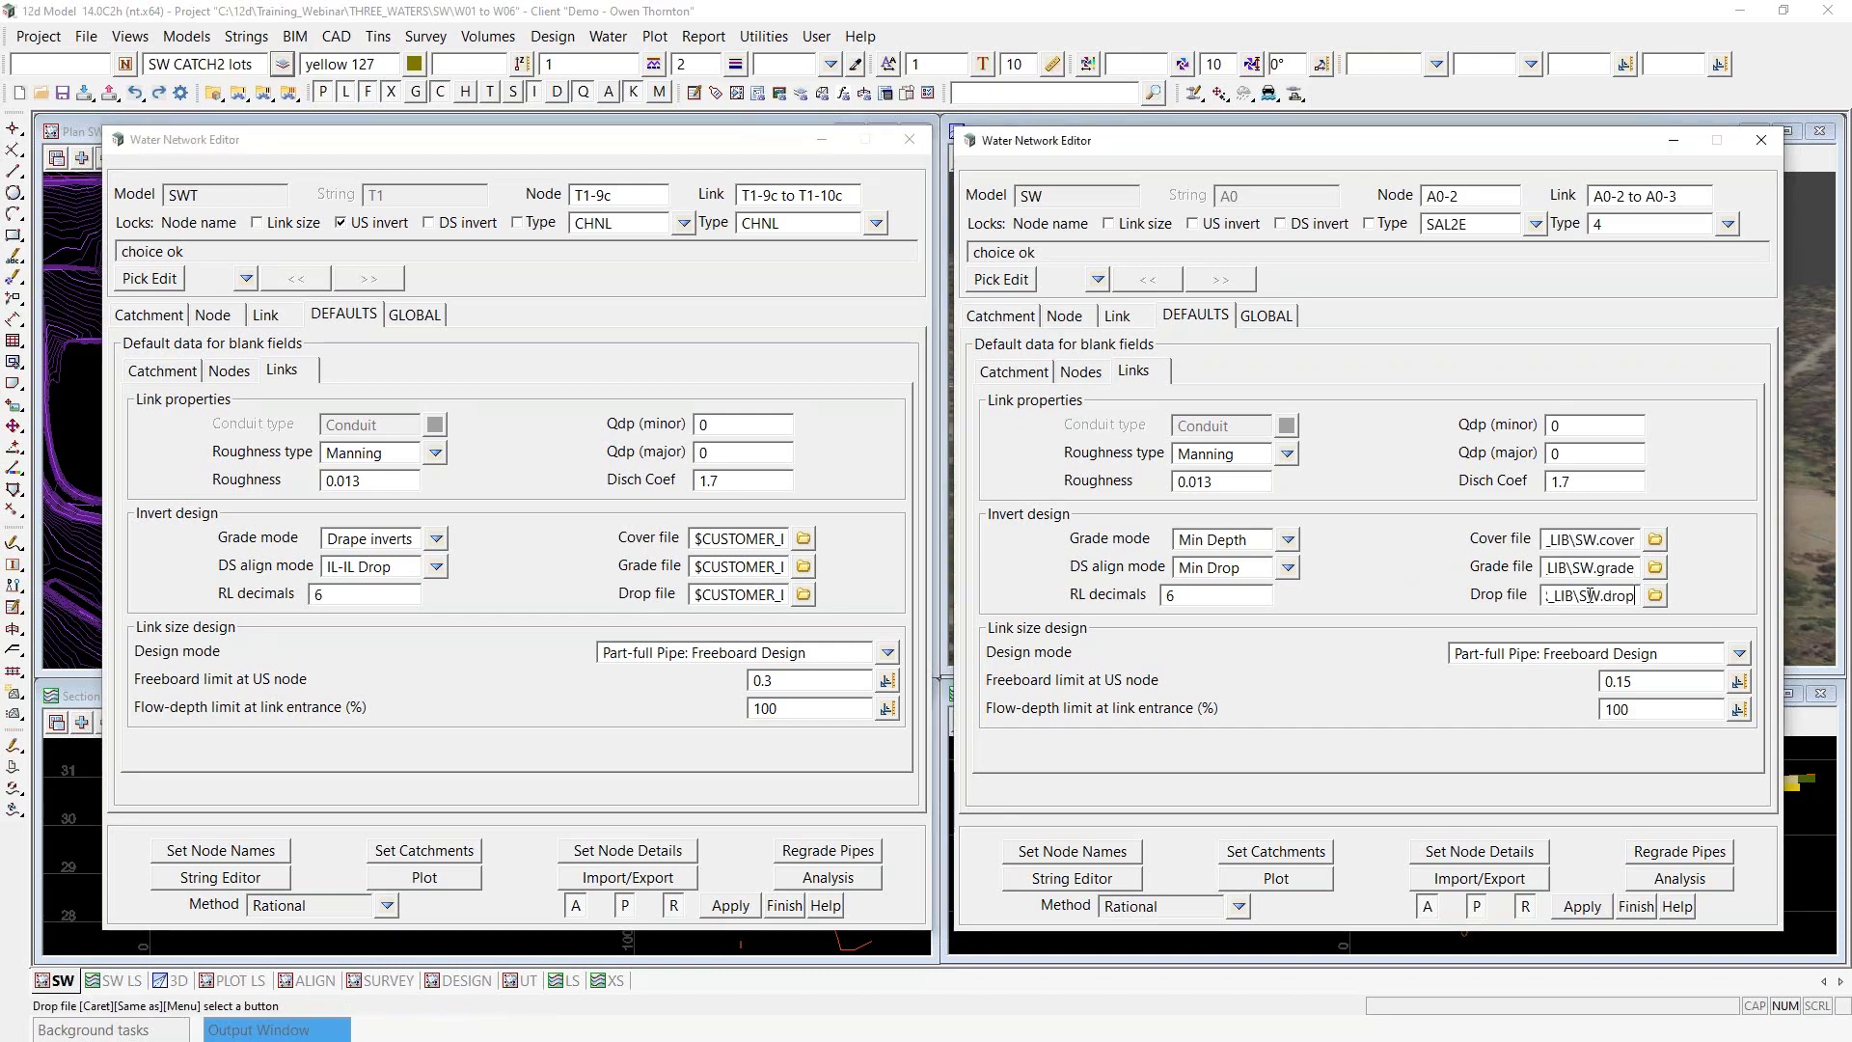
{"action": "left_click", "coordinate": [767, 595]}
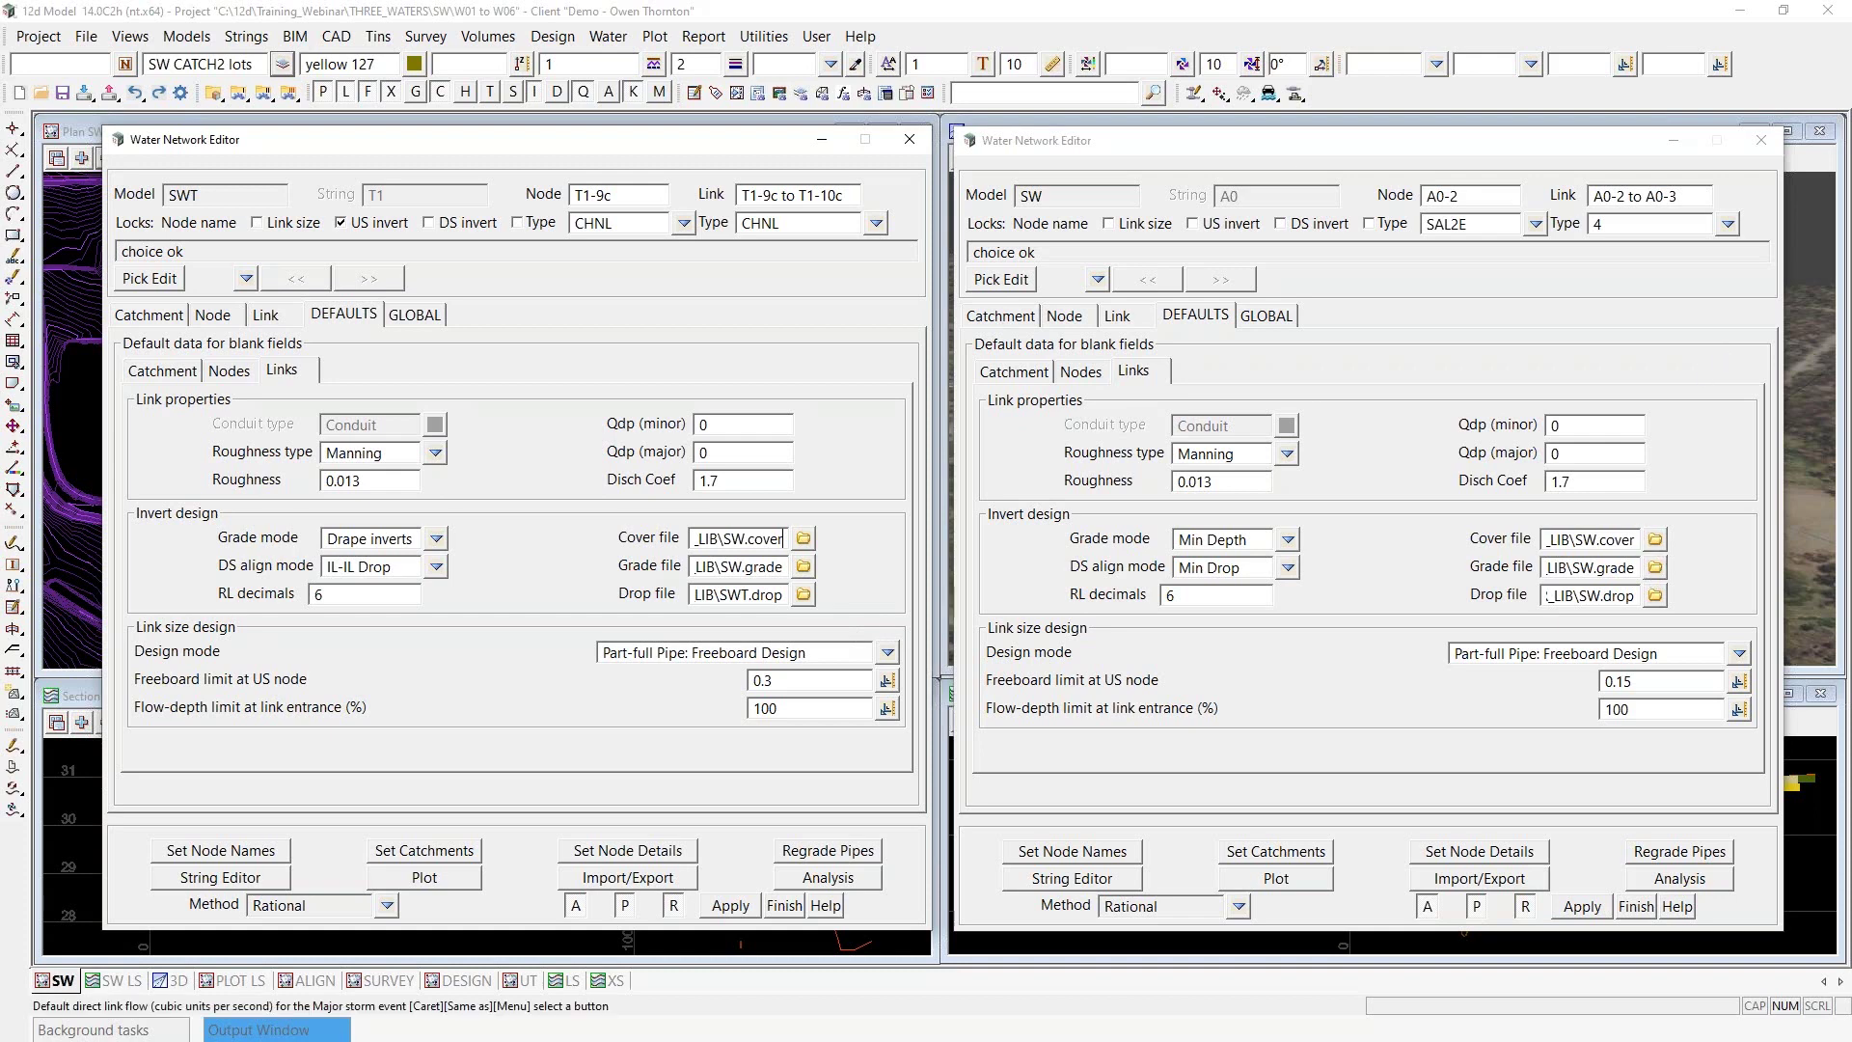
{"action": "left_click", "coordinate": [1178, 157]}
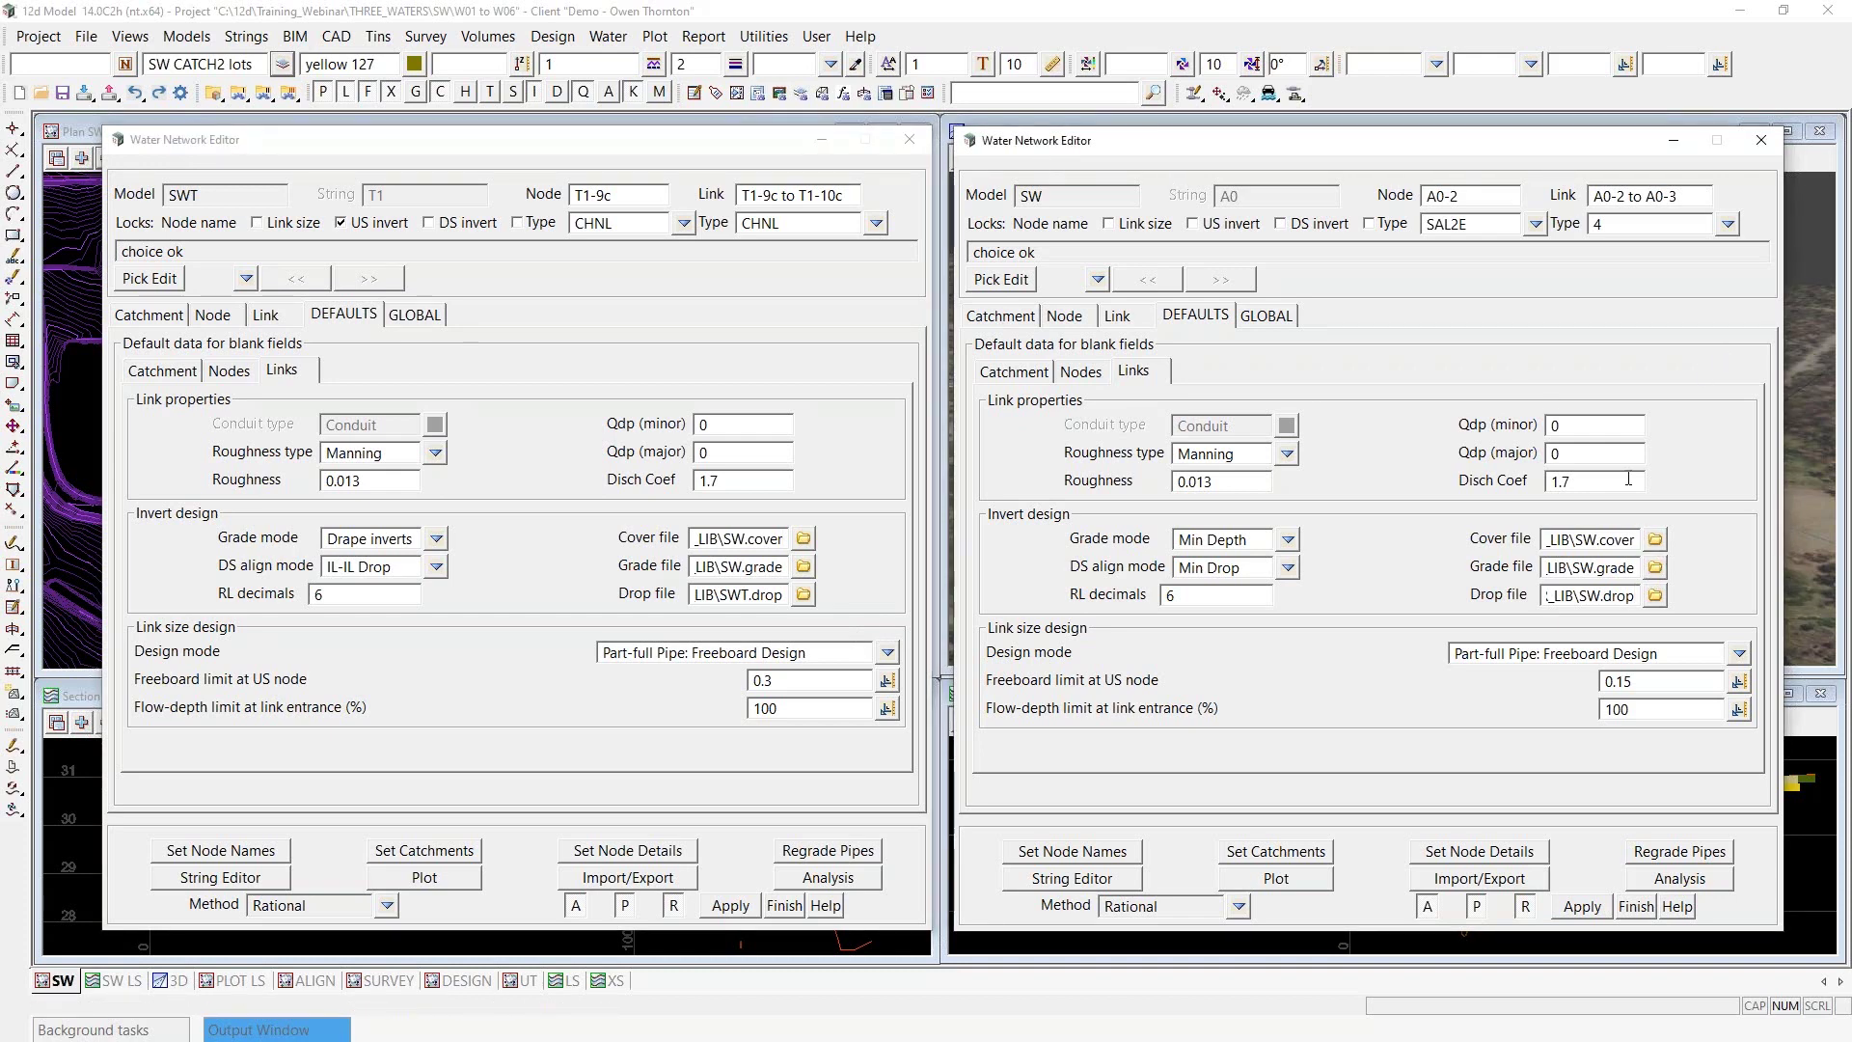
Open the SW model's pipe cover file and place it over the SWT editor for review
{"action": "left_click", "coordinate": [1657, 542]}
{"action": "left_click", "coordinate": [1637, 855]}
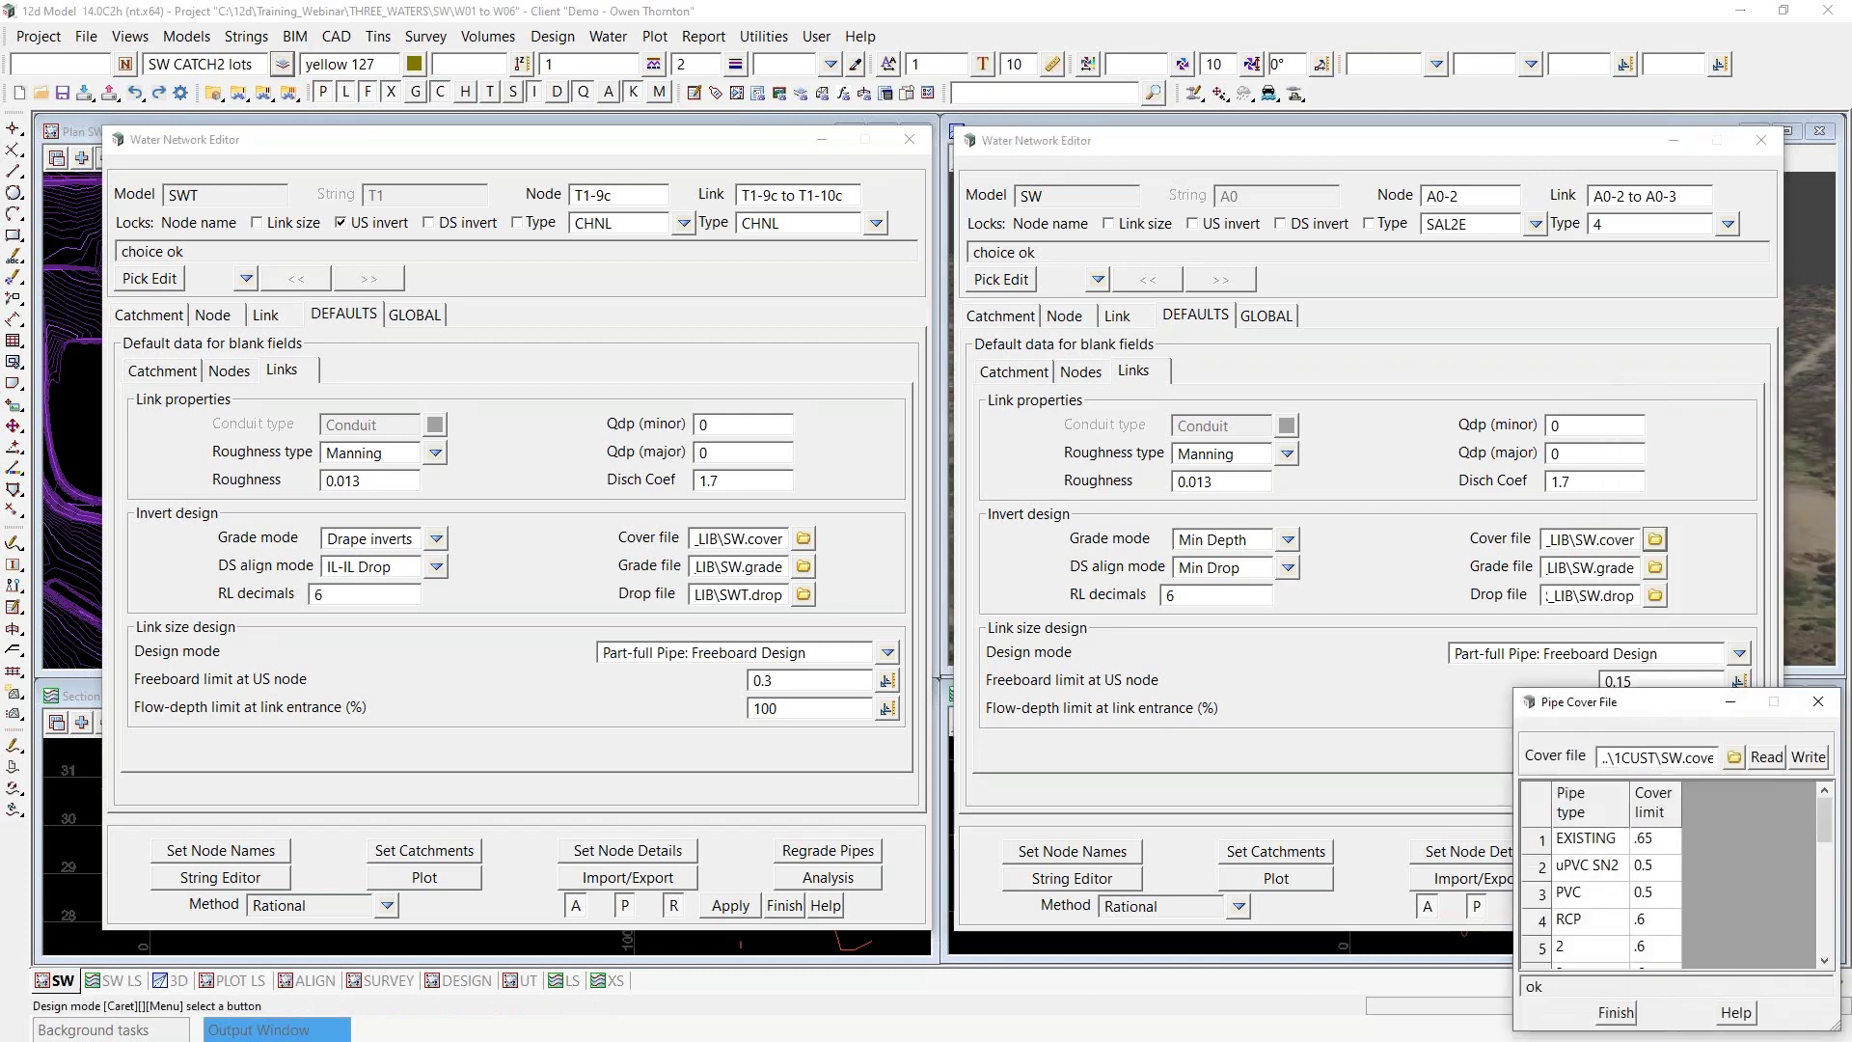
{"action": "left_click_drag", "start_coordinate": [1631, 704], "coordinate": [316, 108]}
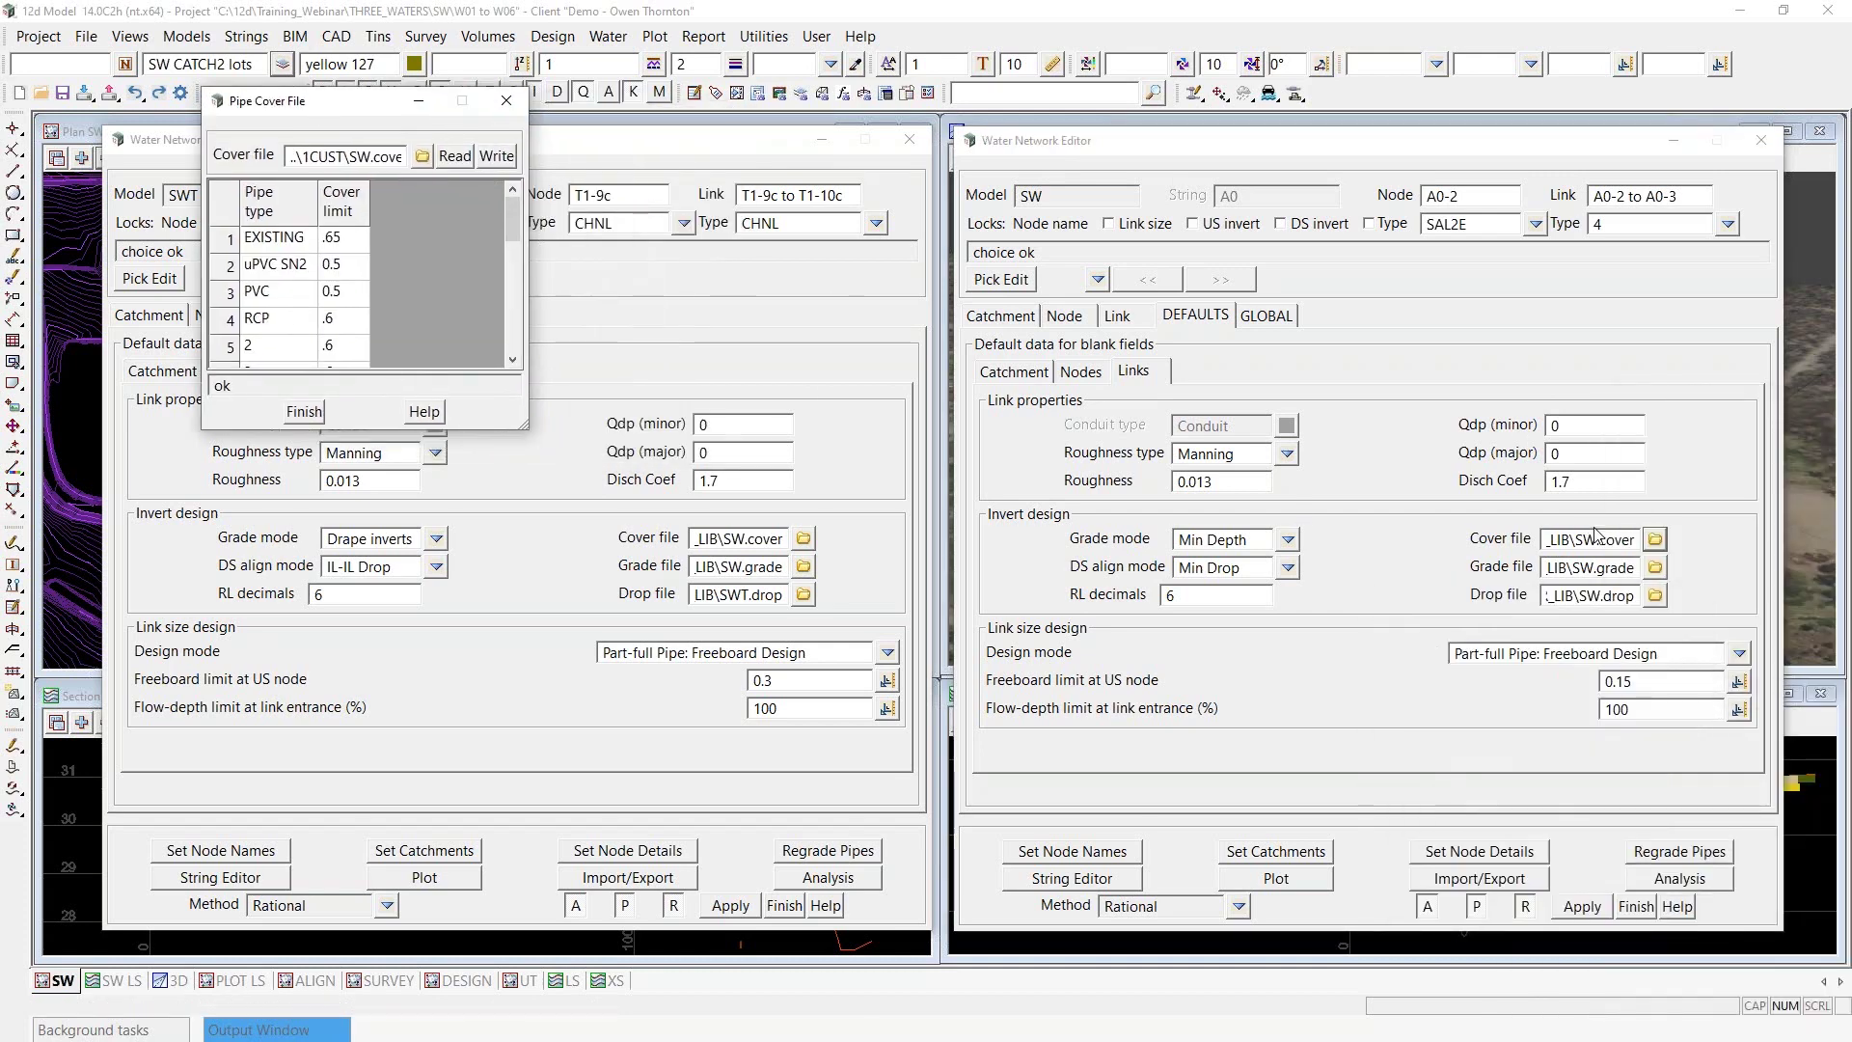
Open the SW model's pipe grade file and place it beside the pipe cover file
{"action": "left_click", "coordinate": [1655, 567]}
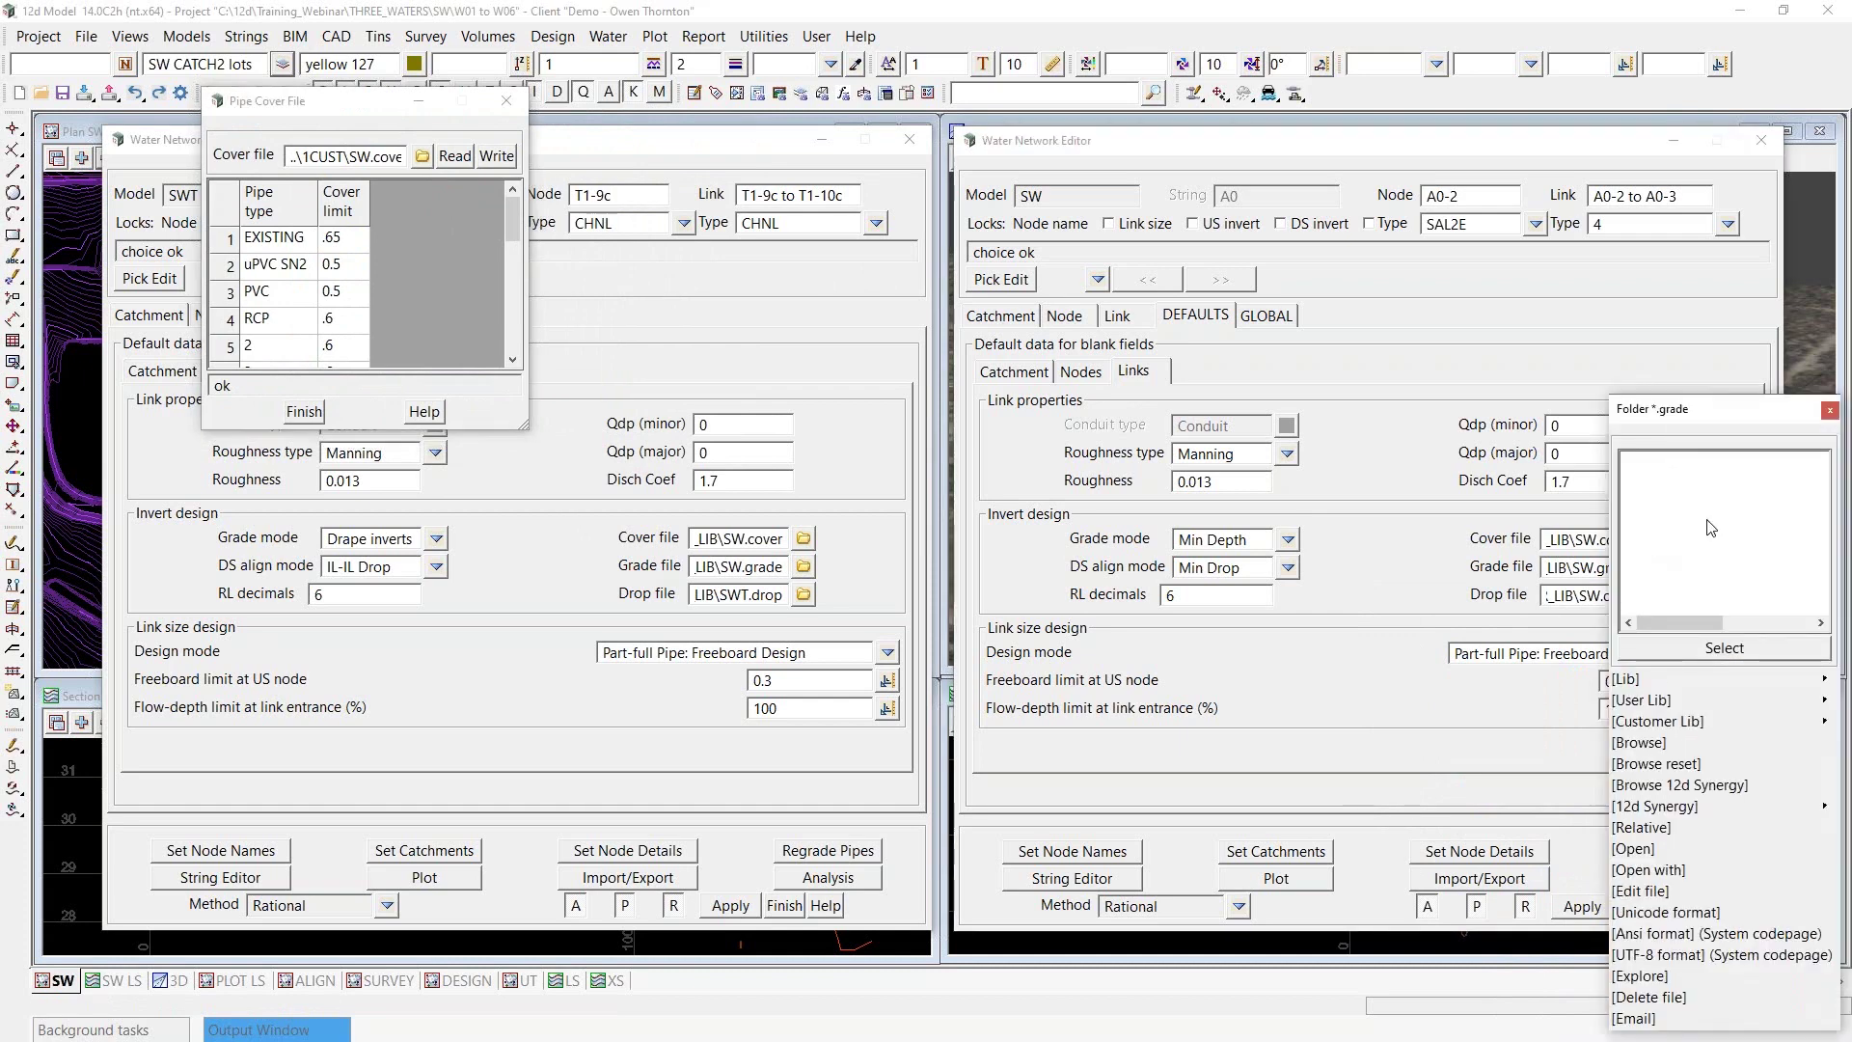
{"action": "left_click", "coordinate": [1637, 850]}
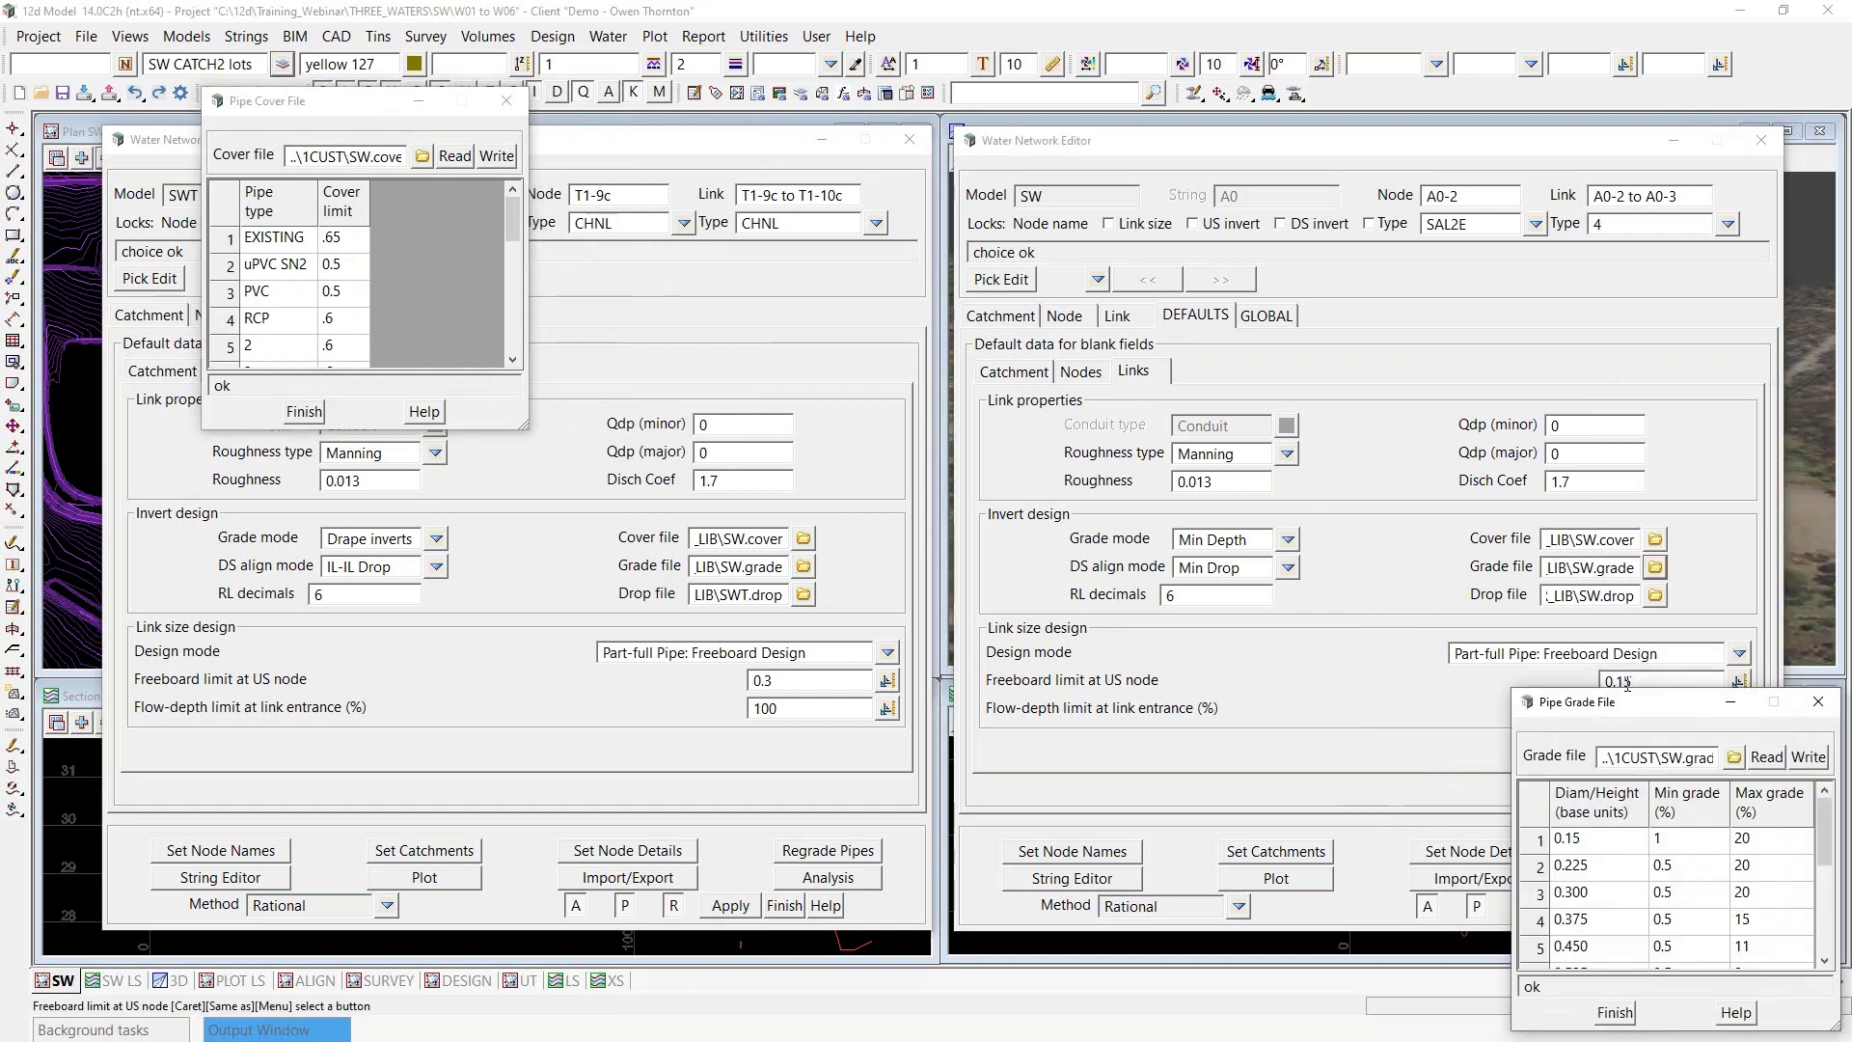
{"action": "left_click_drag", "start_coordinate": [1630, 704], "coordinate": [670, 108]}
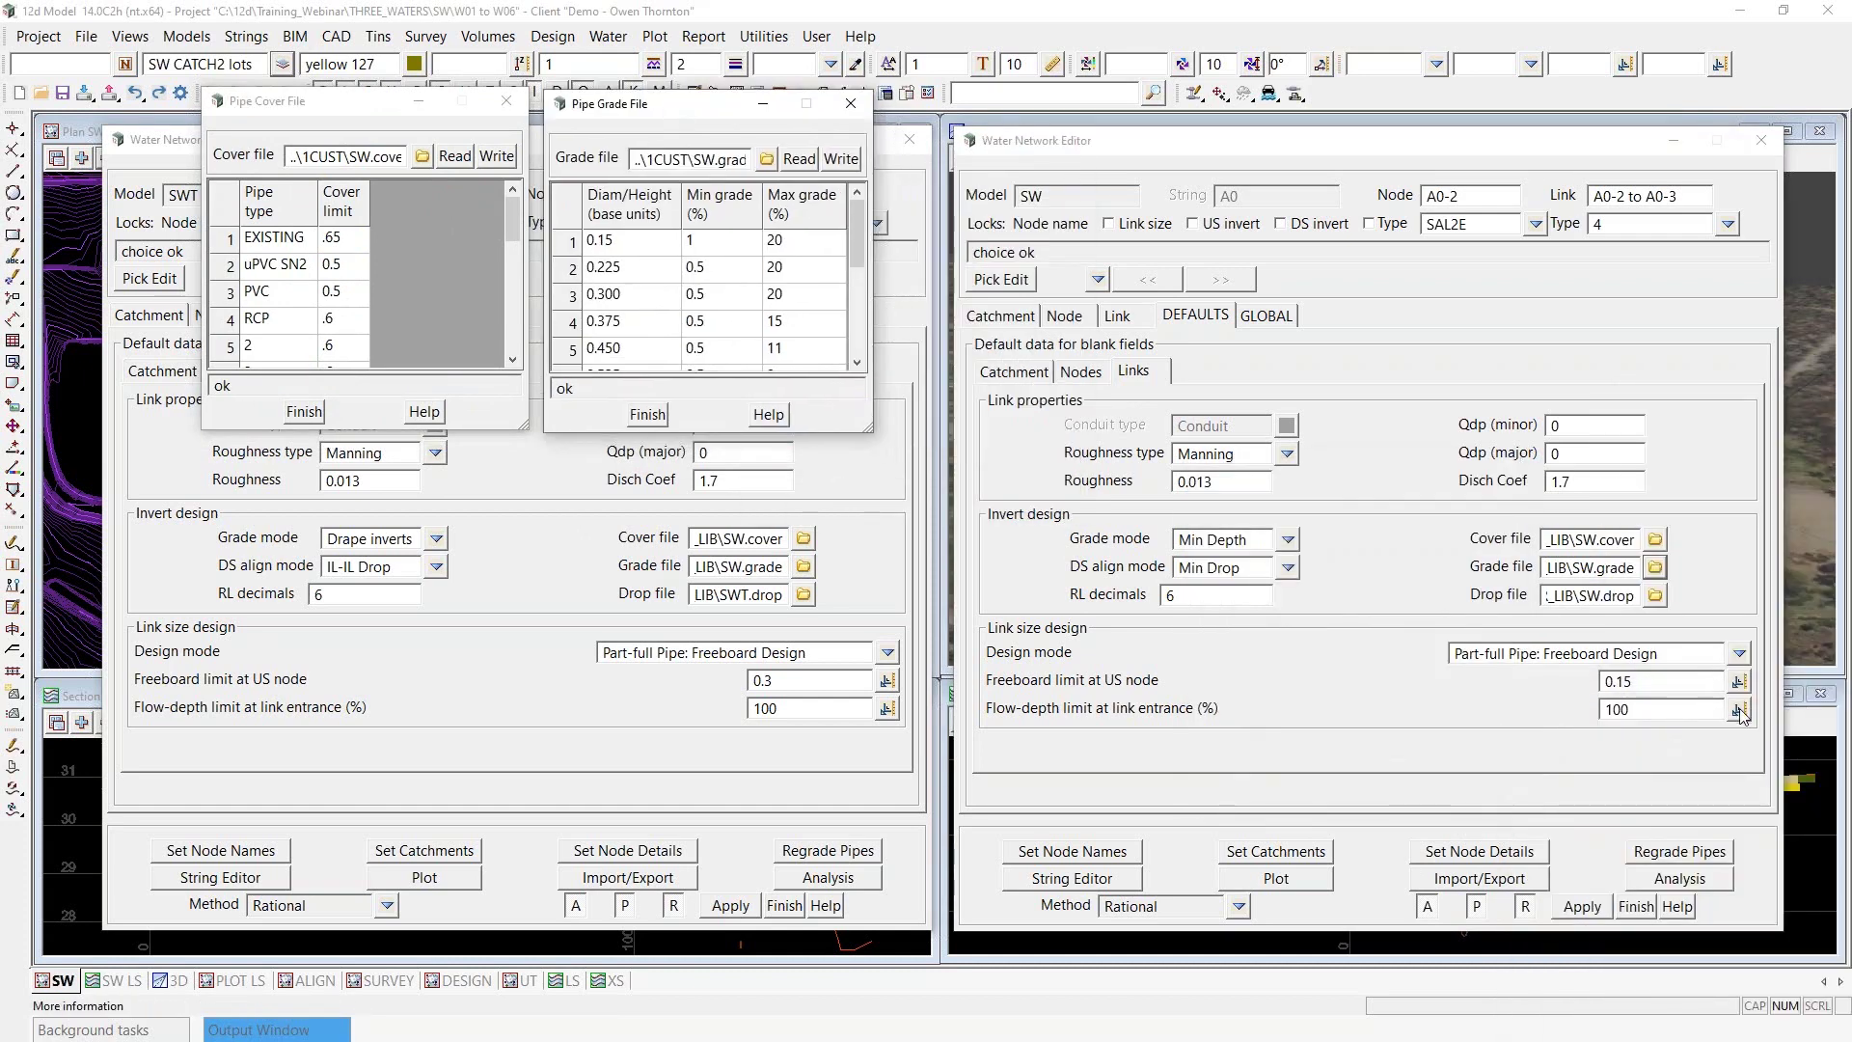
Open the SW model's pipe deflection drop file and place it beside the pipe grade file
{"action": "left_click", "coordinate": [1655, 595]}
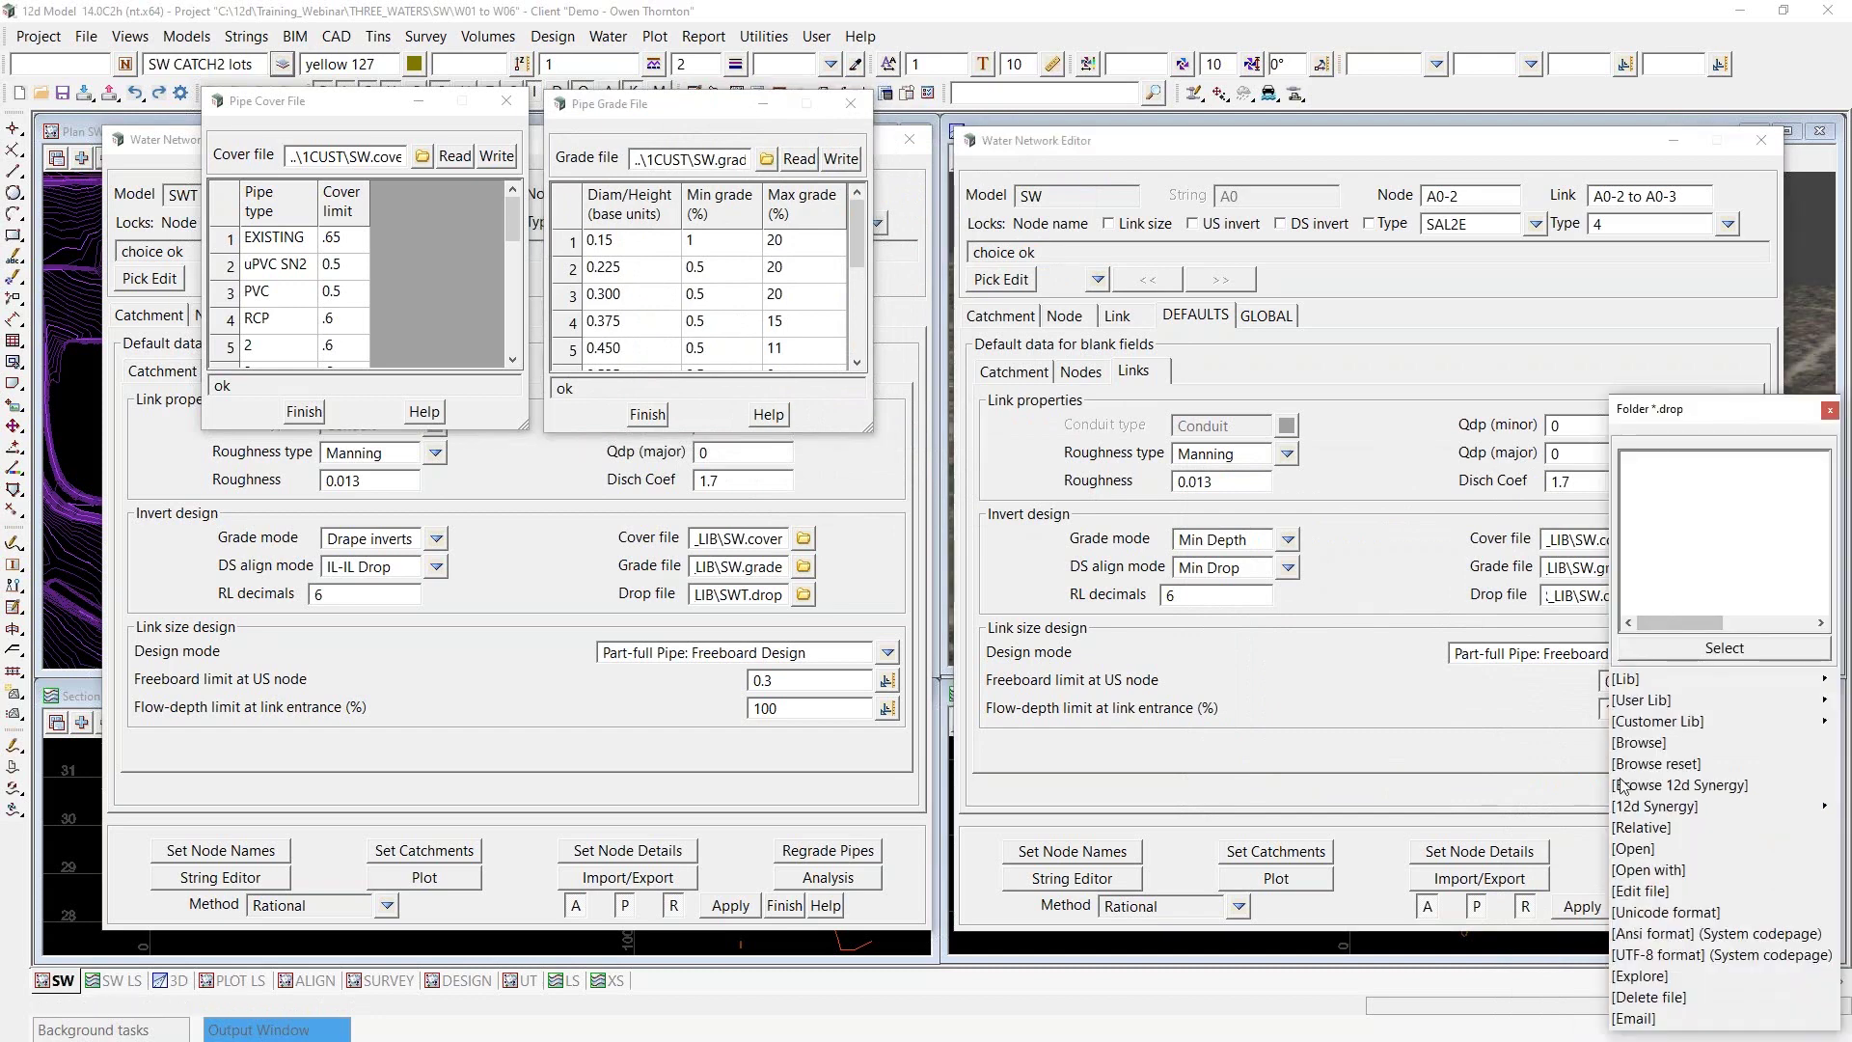
{"action": "left_click", "coordinate": [1632, 849]}
{"action": "left_click_drag", "start_coordinate": [1626, 721], "coordinate": [975, 103]}
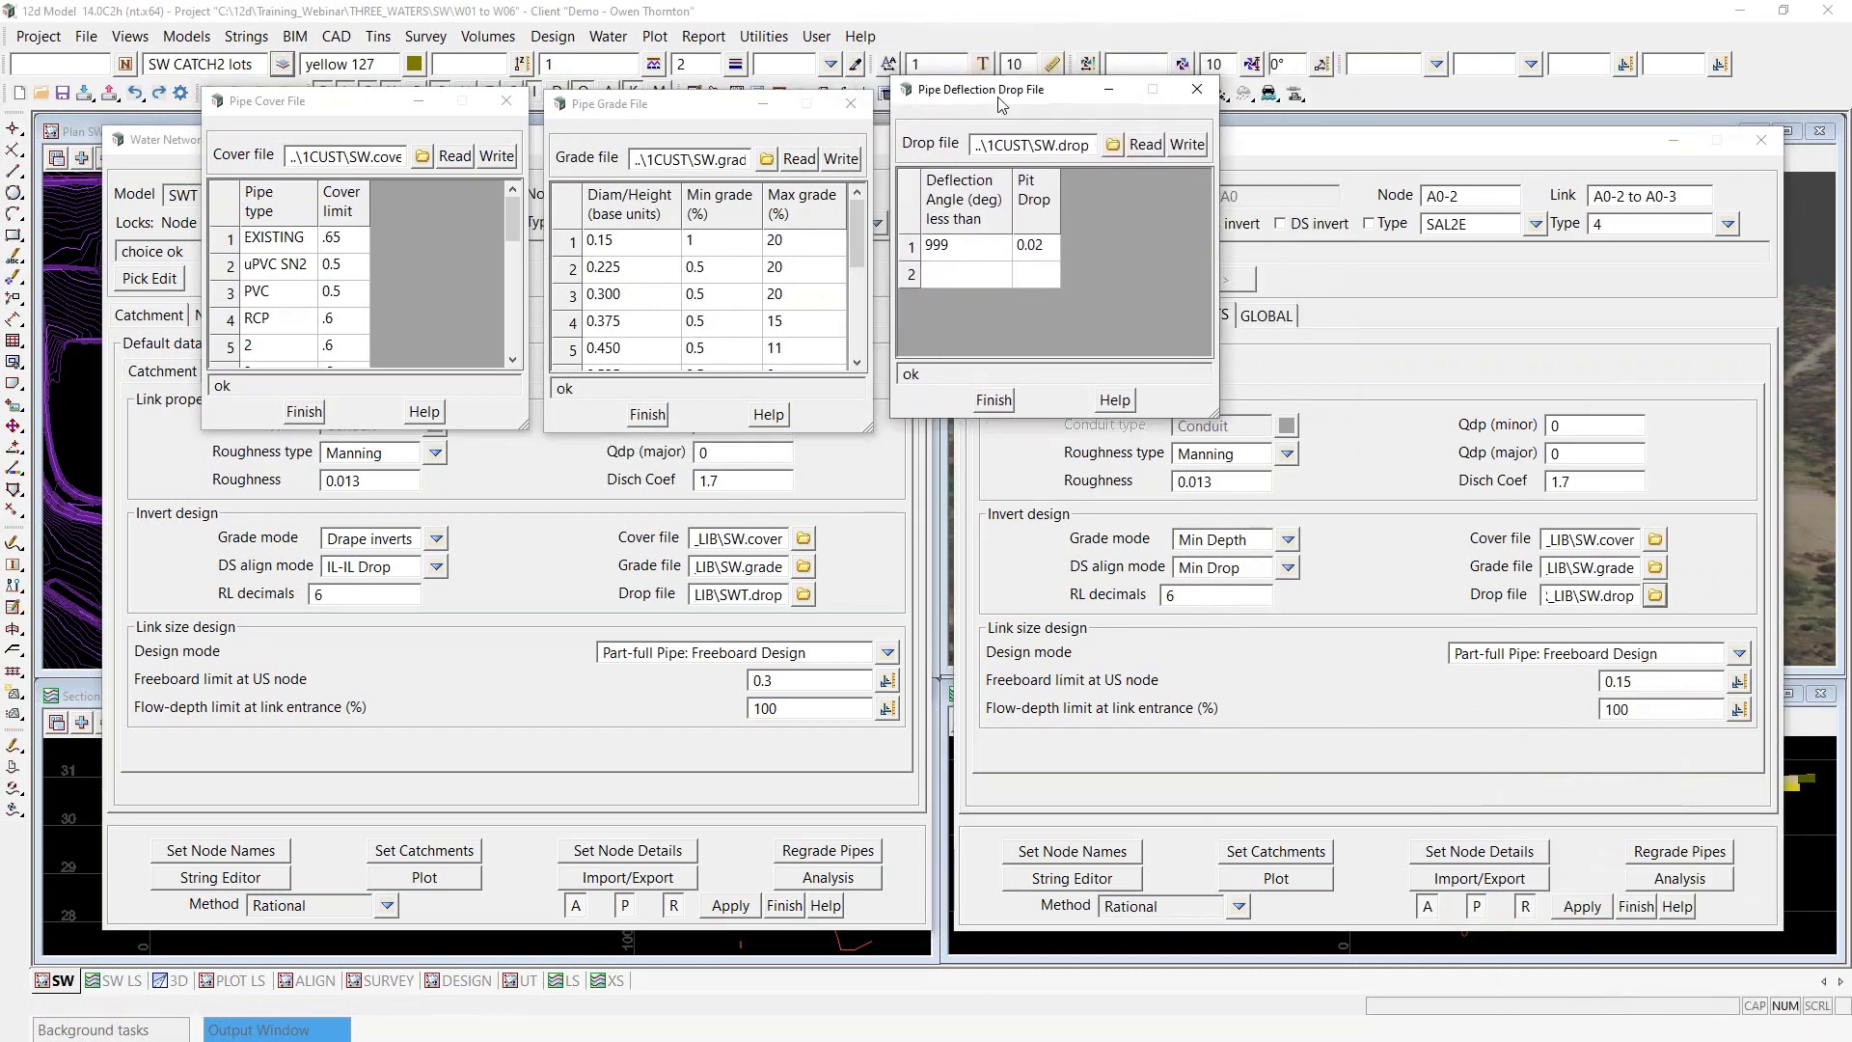
{"action": "left_click", "coordinate": [1424, 145]}
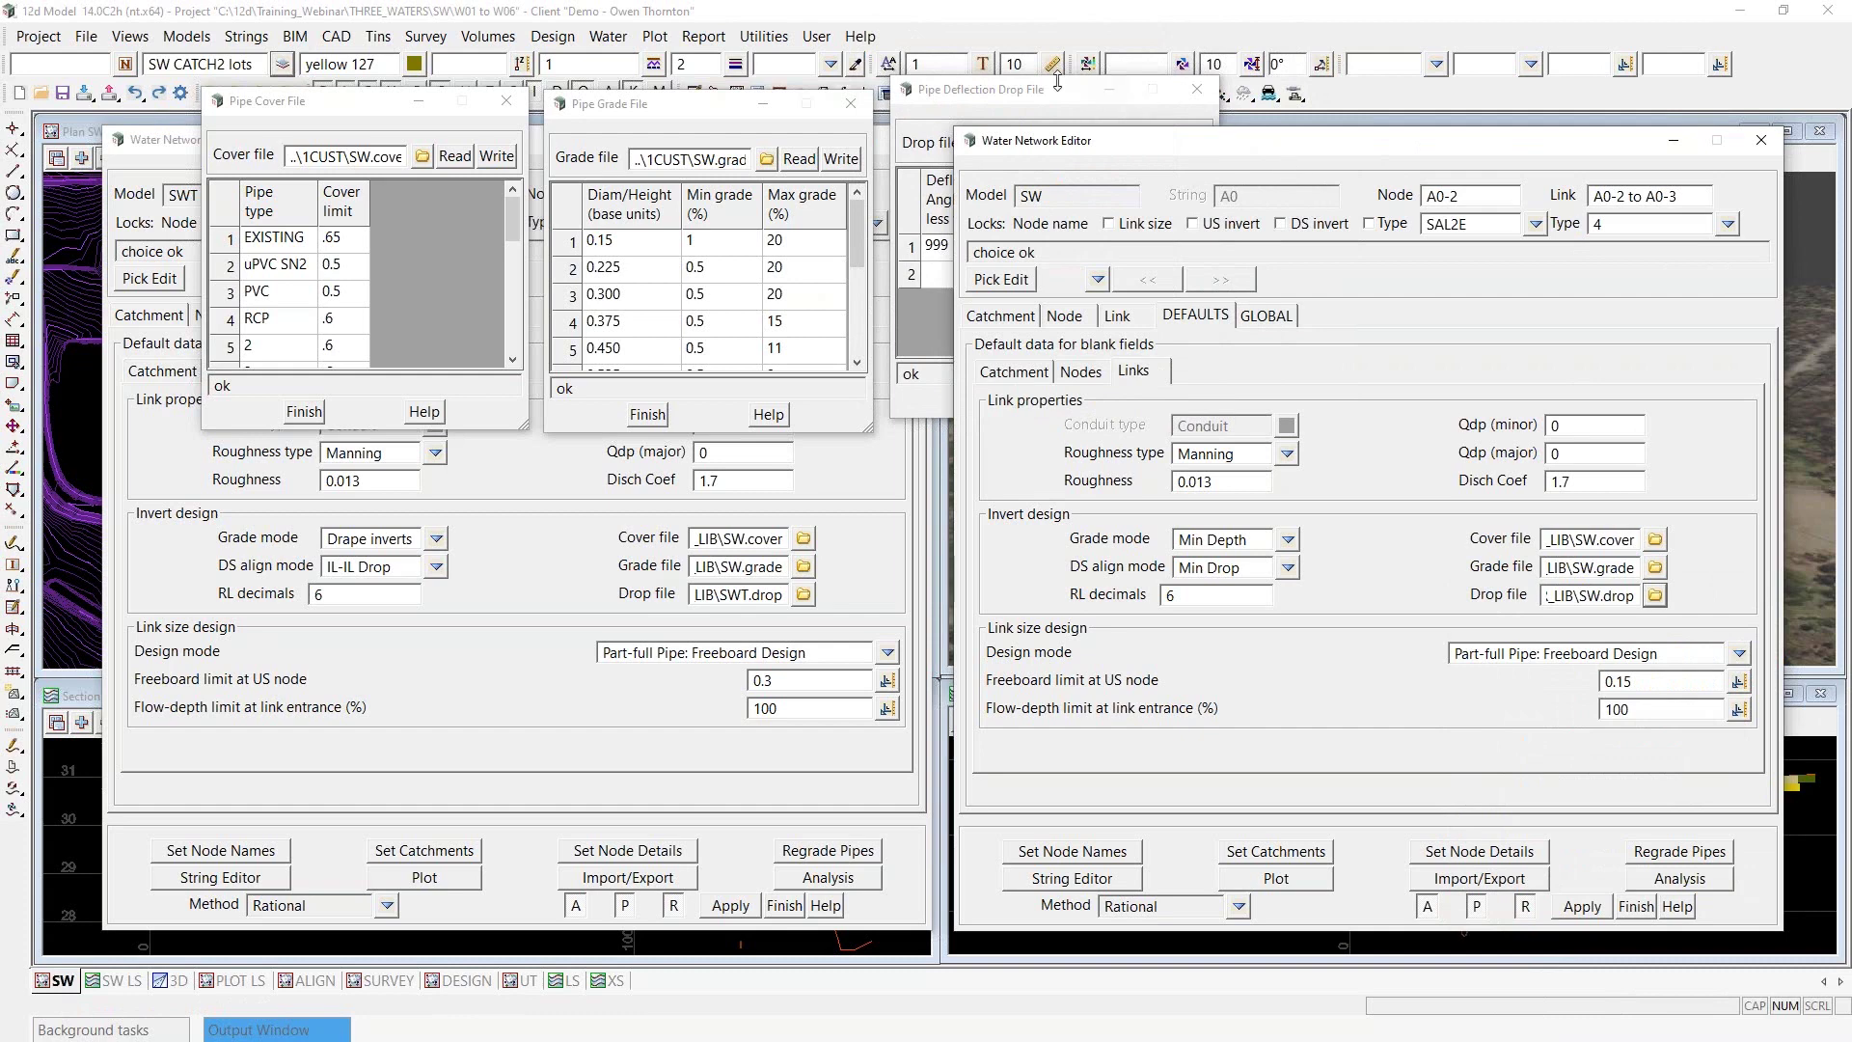
{"action": "left_click", "coordinate": [1047, 114]}
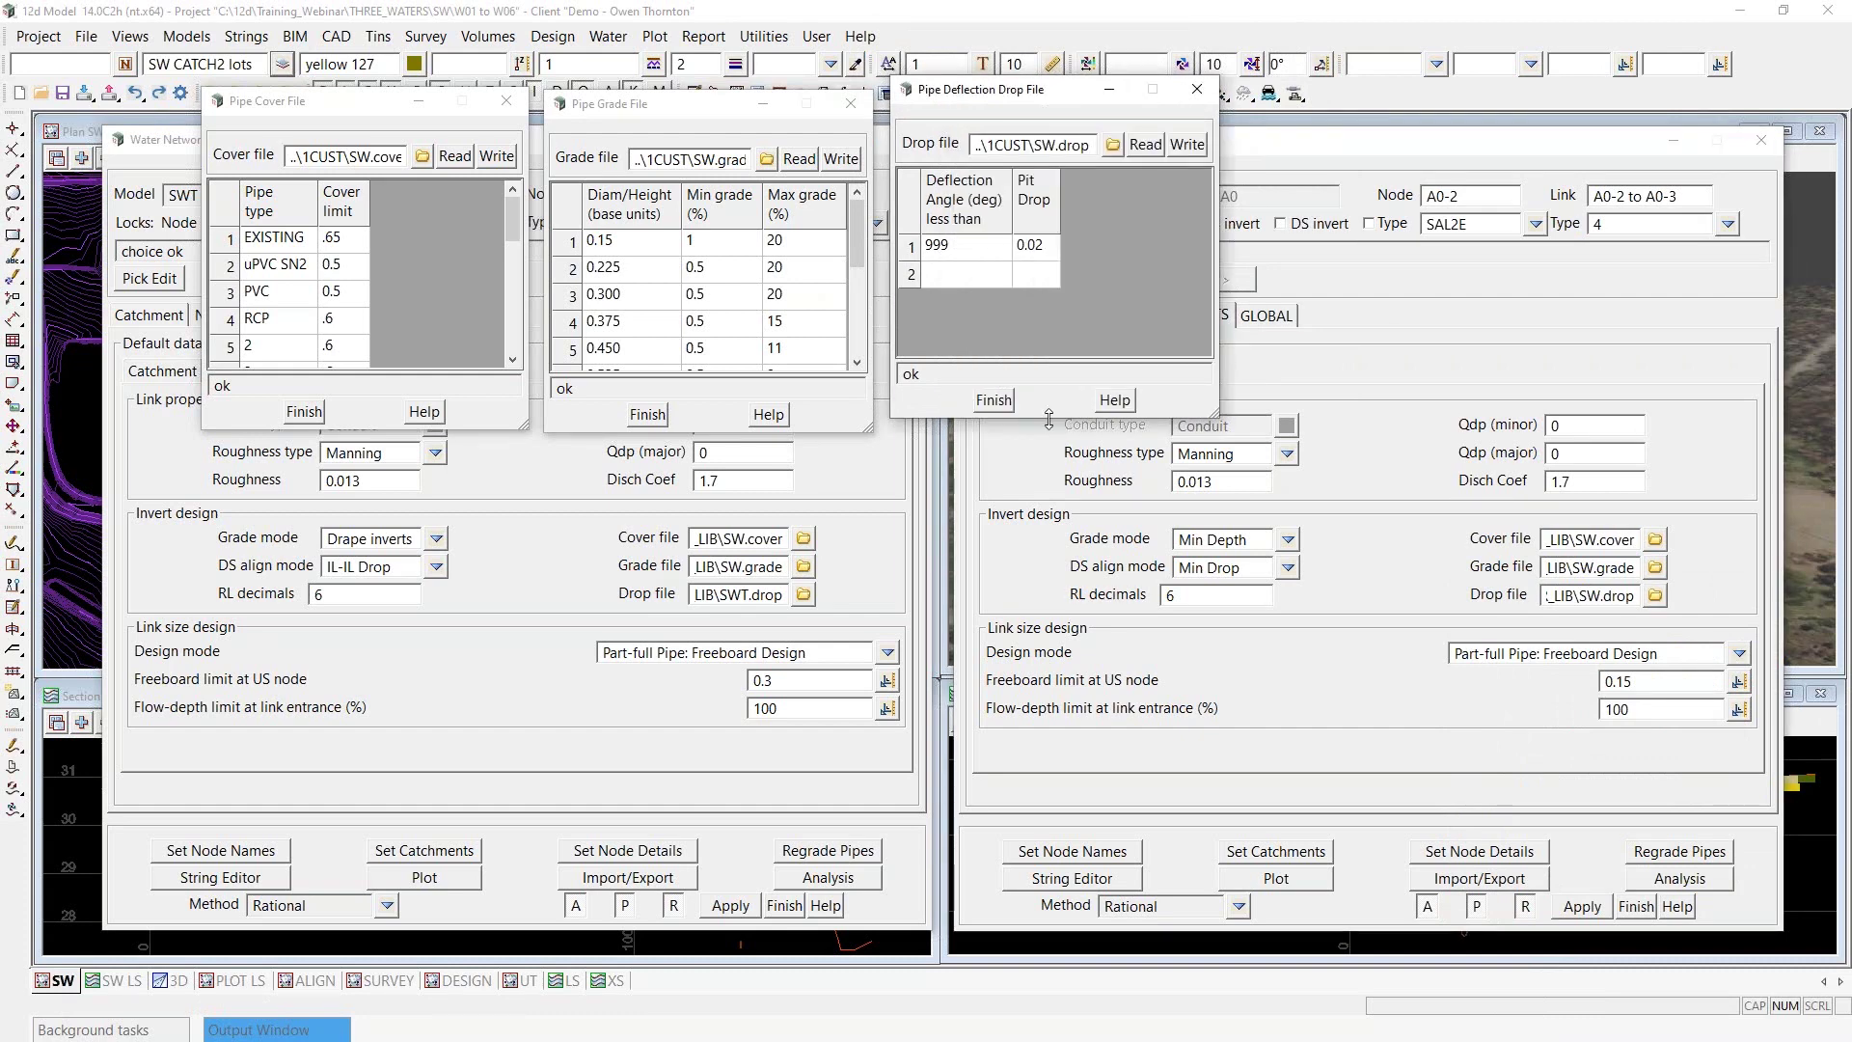
Enlarge the drop, grade and cover file windows and shift the cover file clear of the grade file to review its rows
{"action": "left_click_drag", "start_coordinate": [1045, 418], "coordinate": [1045, 675]}
{"action": "left_click_drag", "start_coordinate": [725, 433], "coordinate": [730, 680]}
{"action": "left_click_drag", "start_coordinate": [357, 429], "coordinate": [367, 699]}
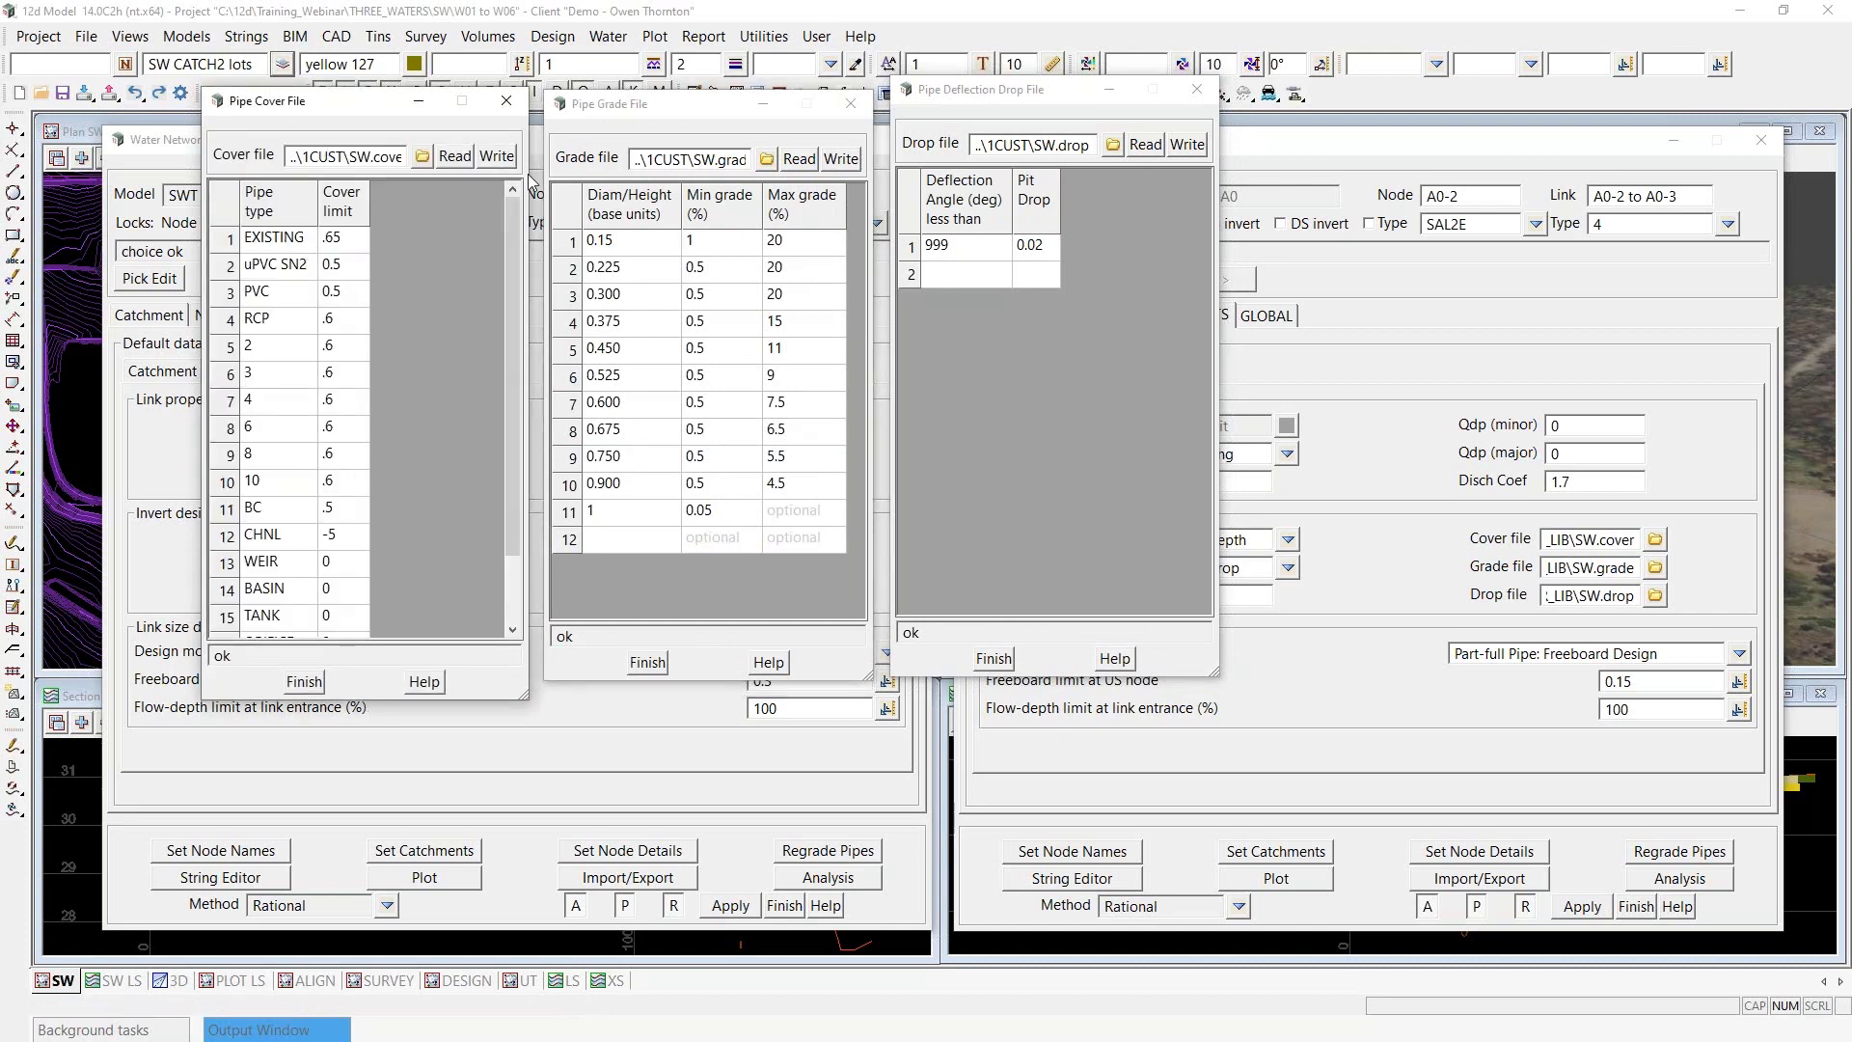
{"action": "left_click_drag", "start_coordinate": [530, 180], "coordinate": [561, 183]}
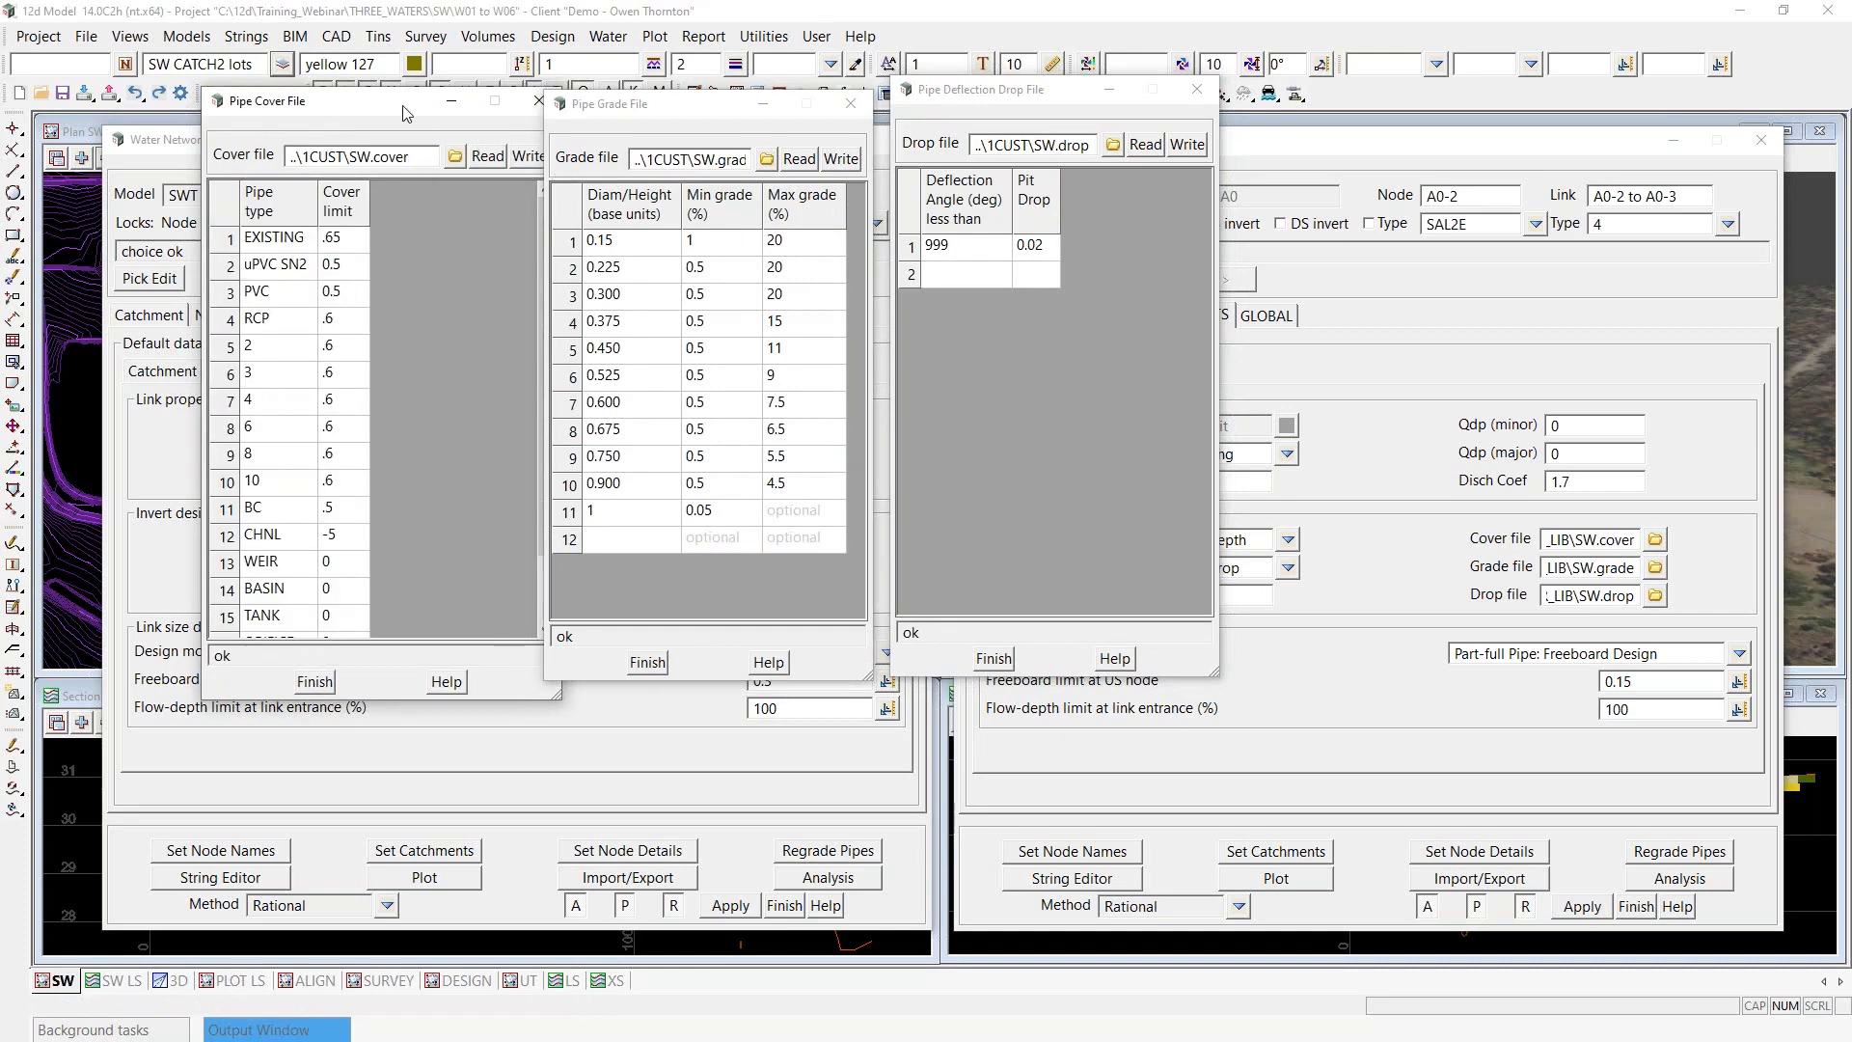
{"action": "left_click_drag", "start_coordinate": [403, 114], "coordinate": [313, 97]}
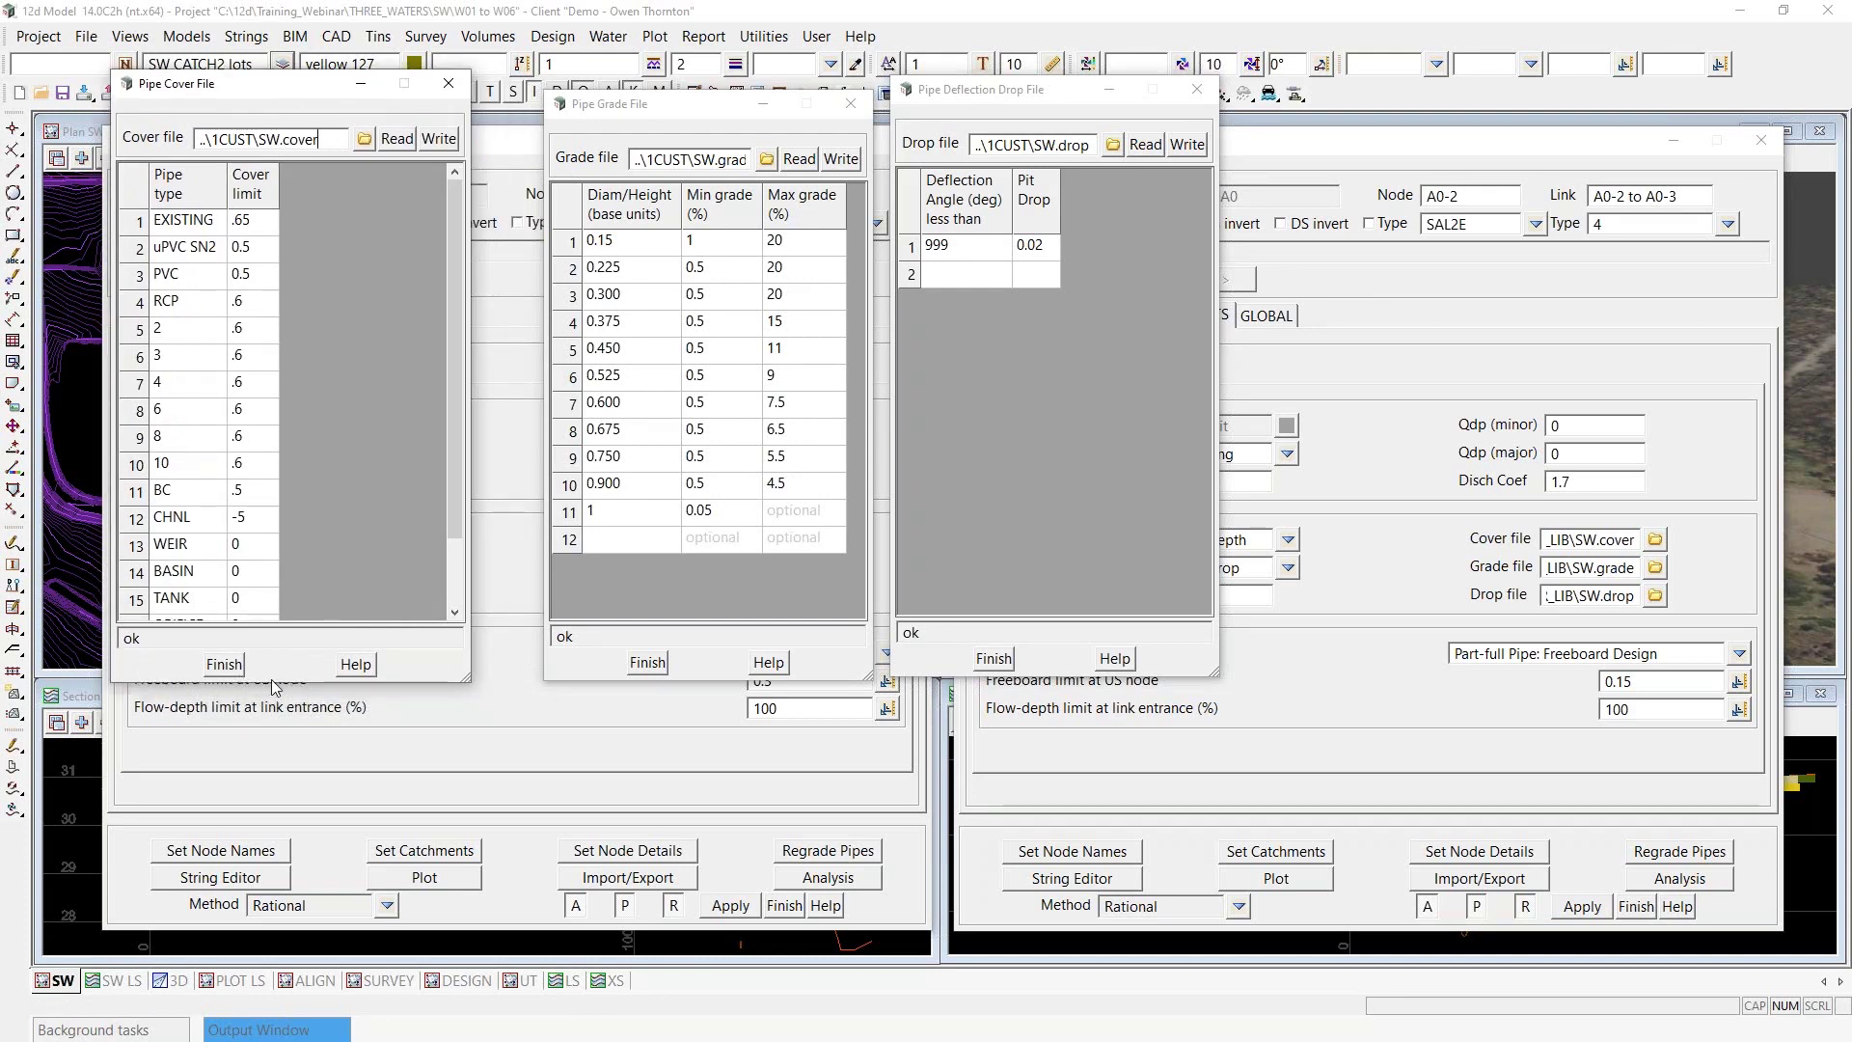
{"action": "left_click_drag", "start_coordinate": [273, 682], "coordinate": [264, 793]}
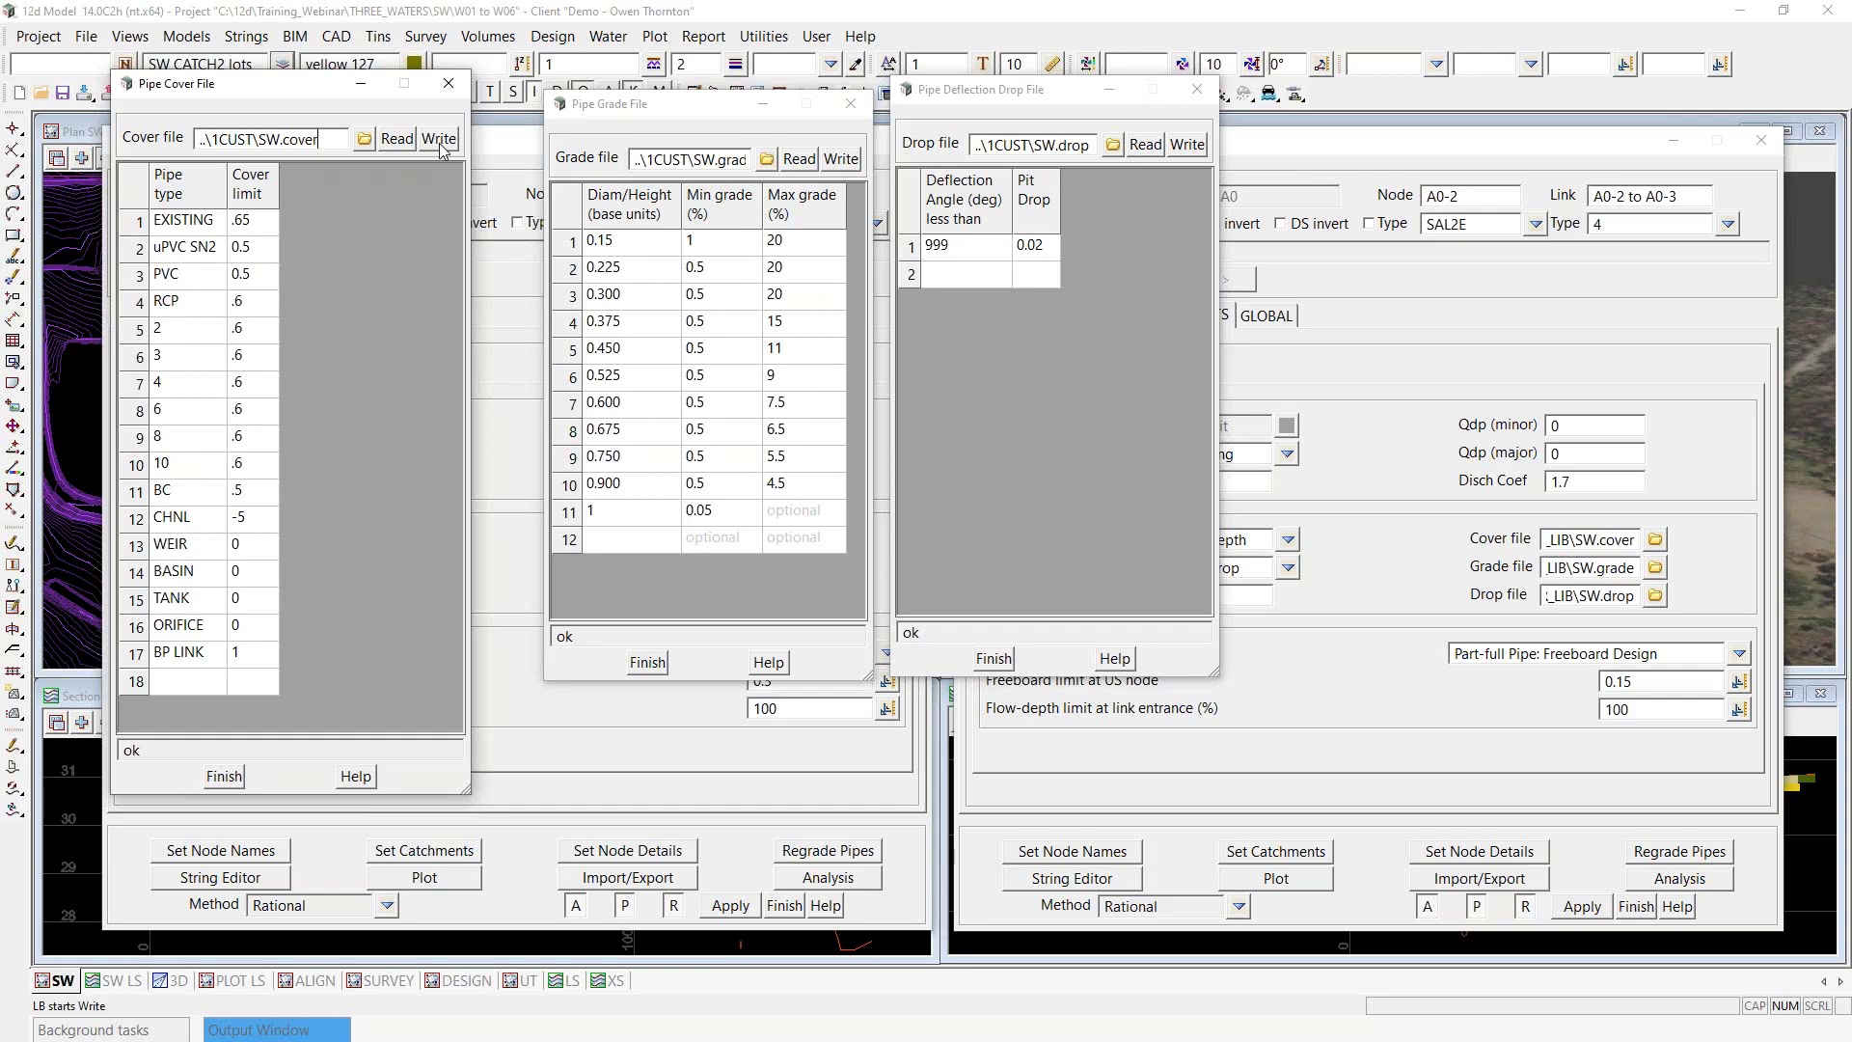
Enlarge the pipe grade file window and align it and the drop file with the cover file for side-by-side review
{"action": "double_click", "coordinate": [334, 146]}
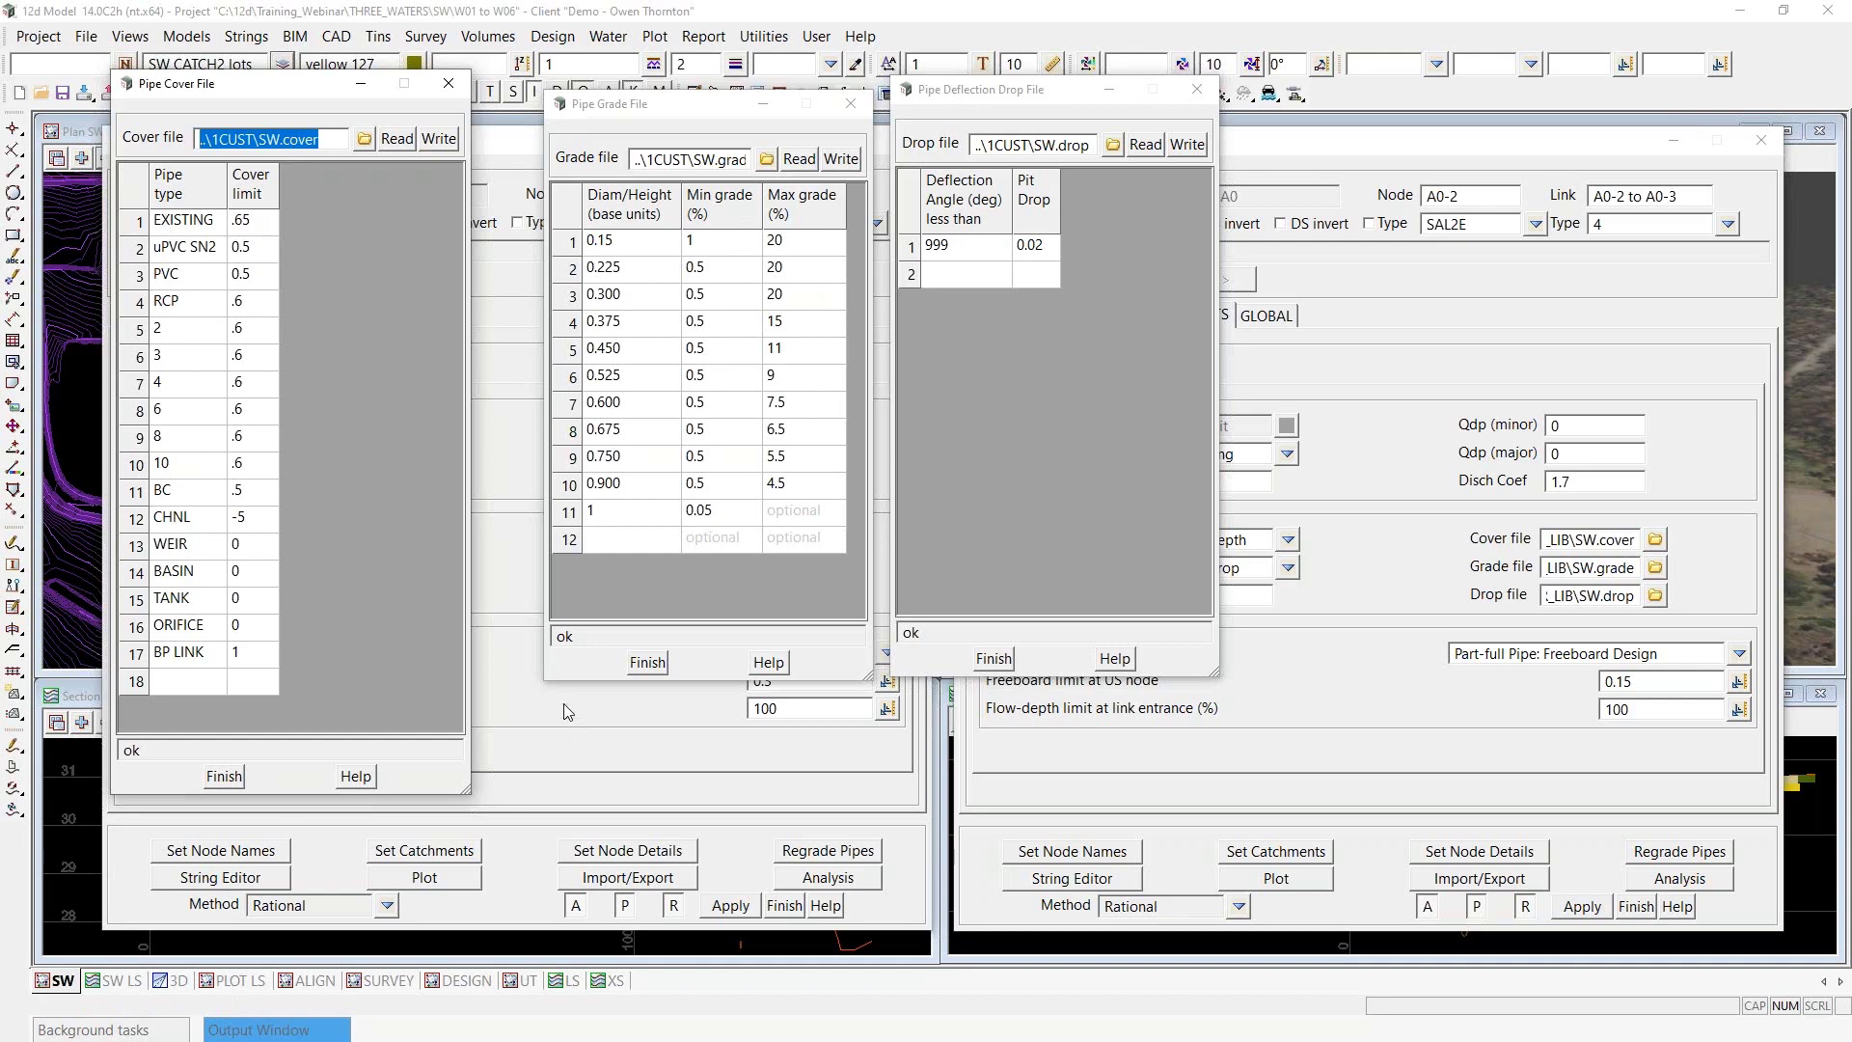
{"action": "left_click_drag", "start_coordinate": [546, 681], "coordinate": [474, 813]}
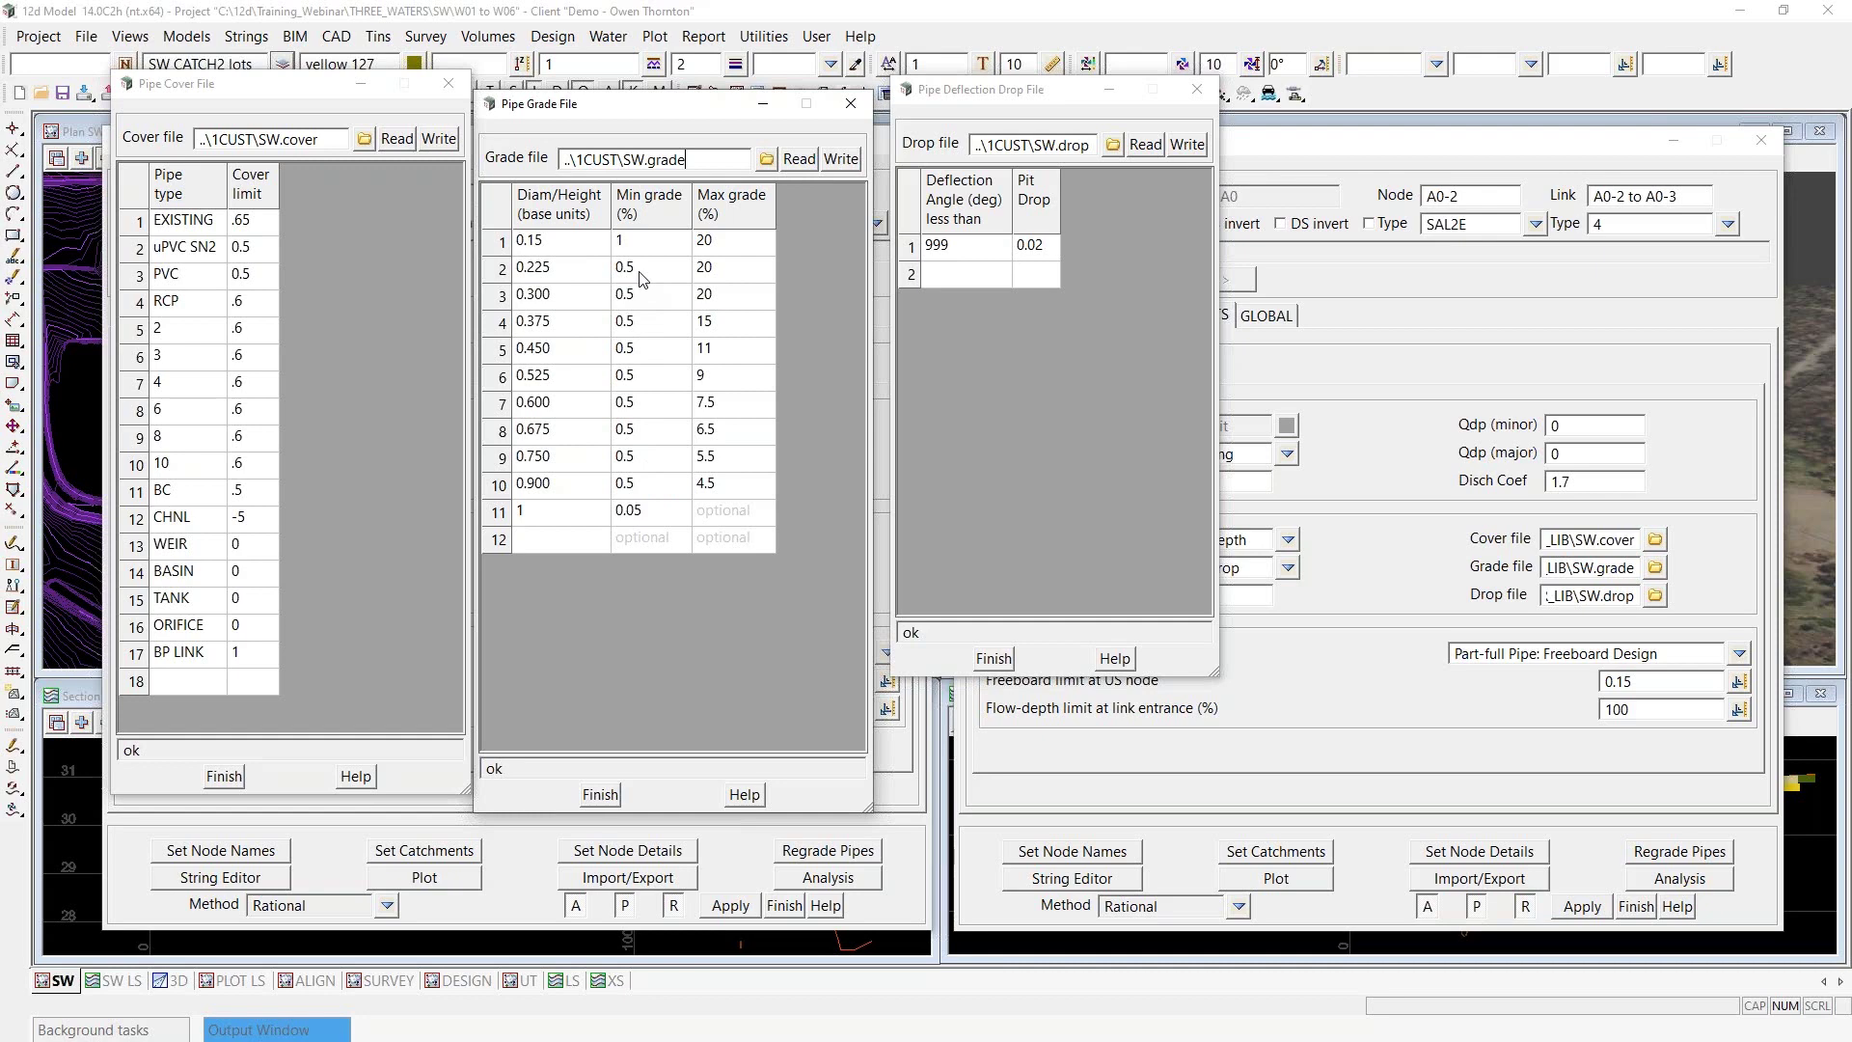
{"action": "left_click", "coordinate": [972, 96]}
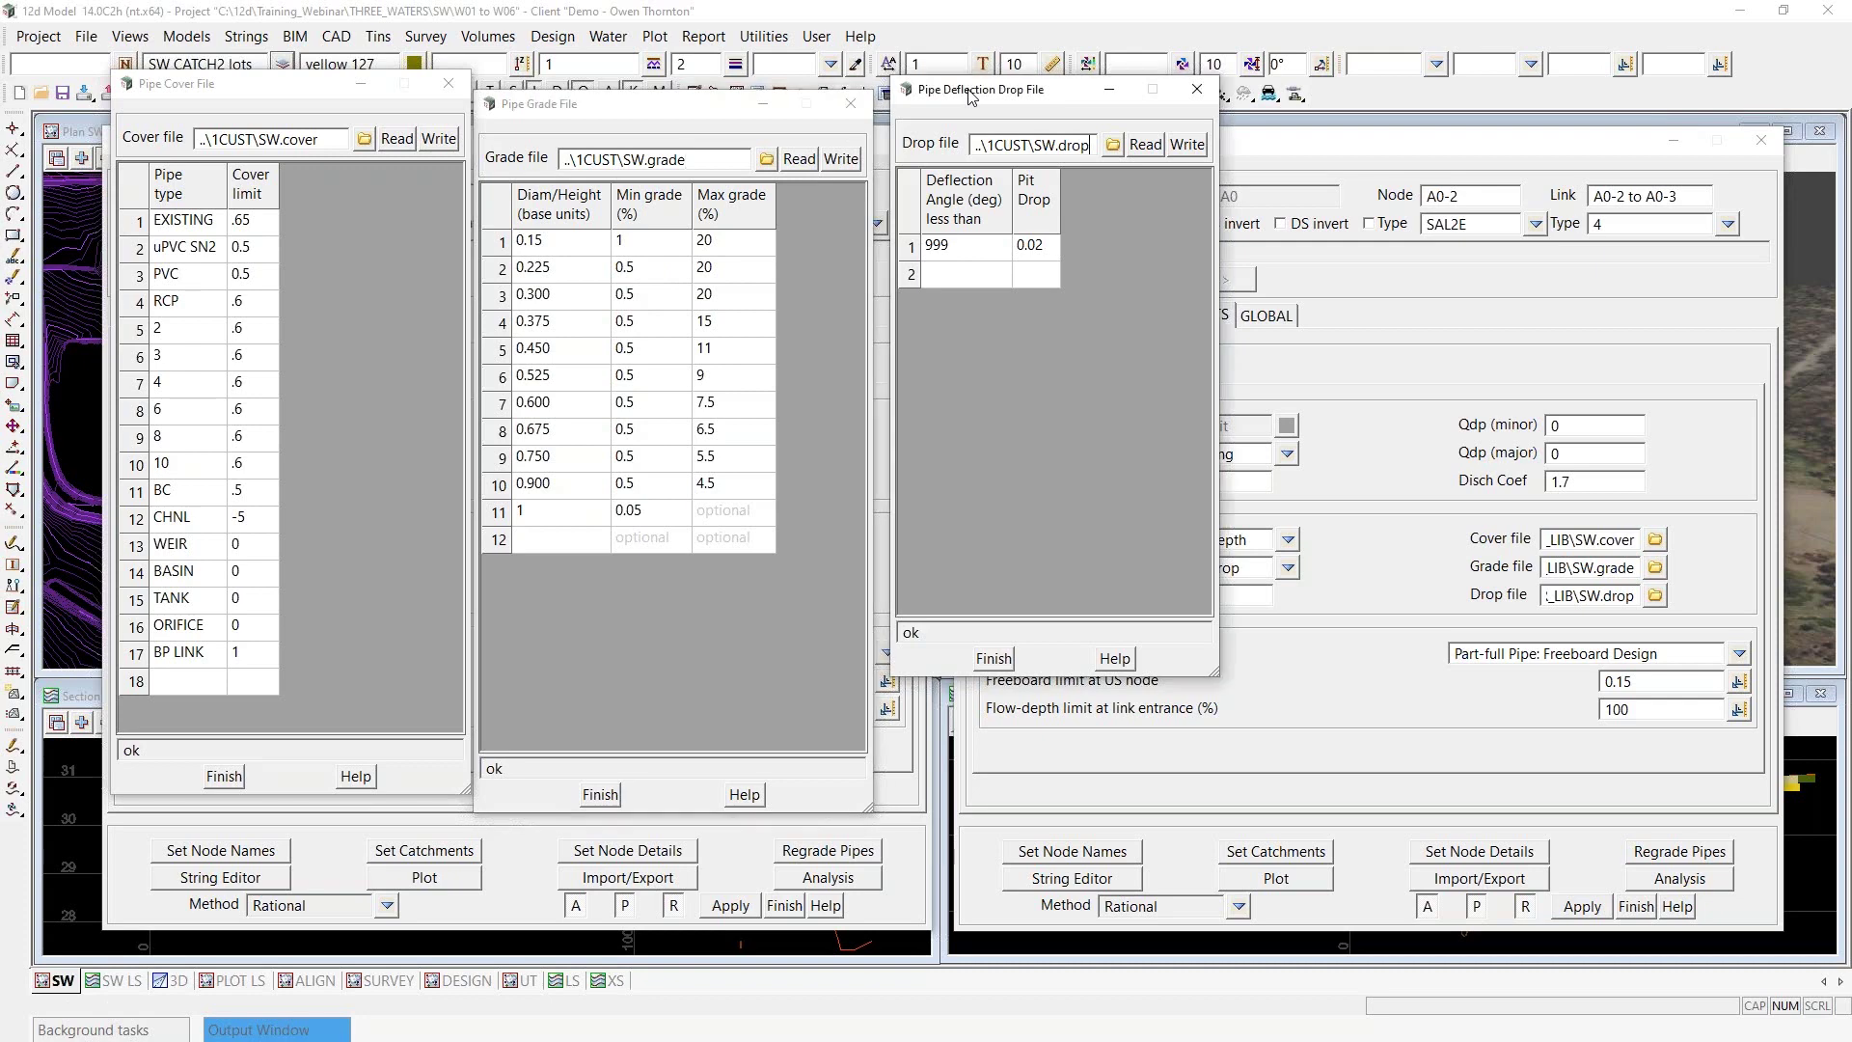
{"action": "left_click_drag", "start_coordinate": [971, 97], "coordinate": [961, 112]}
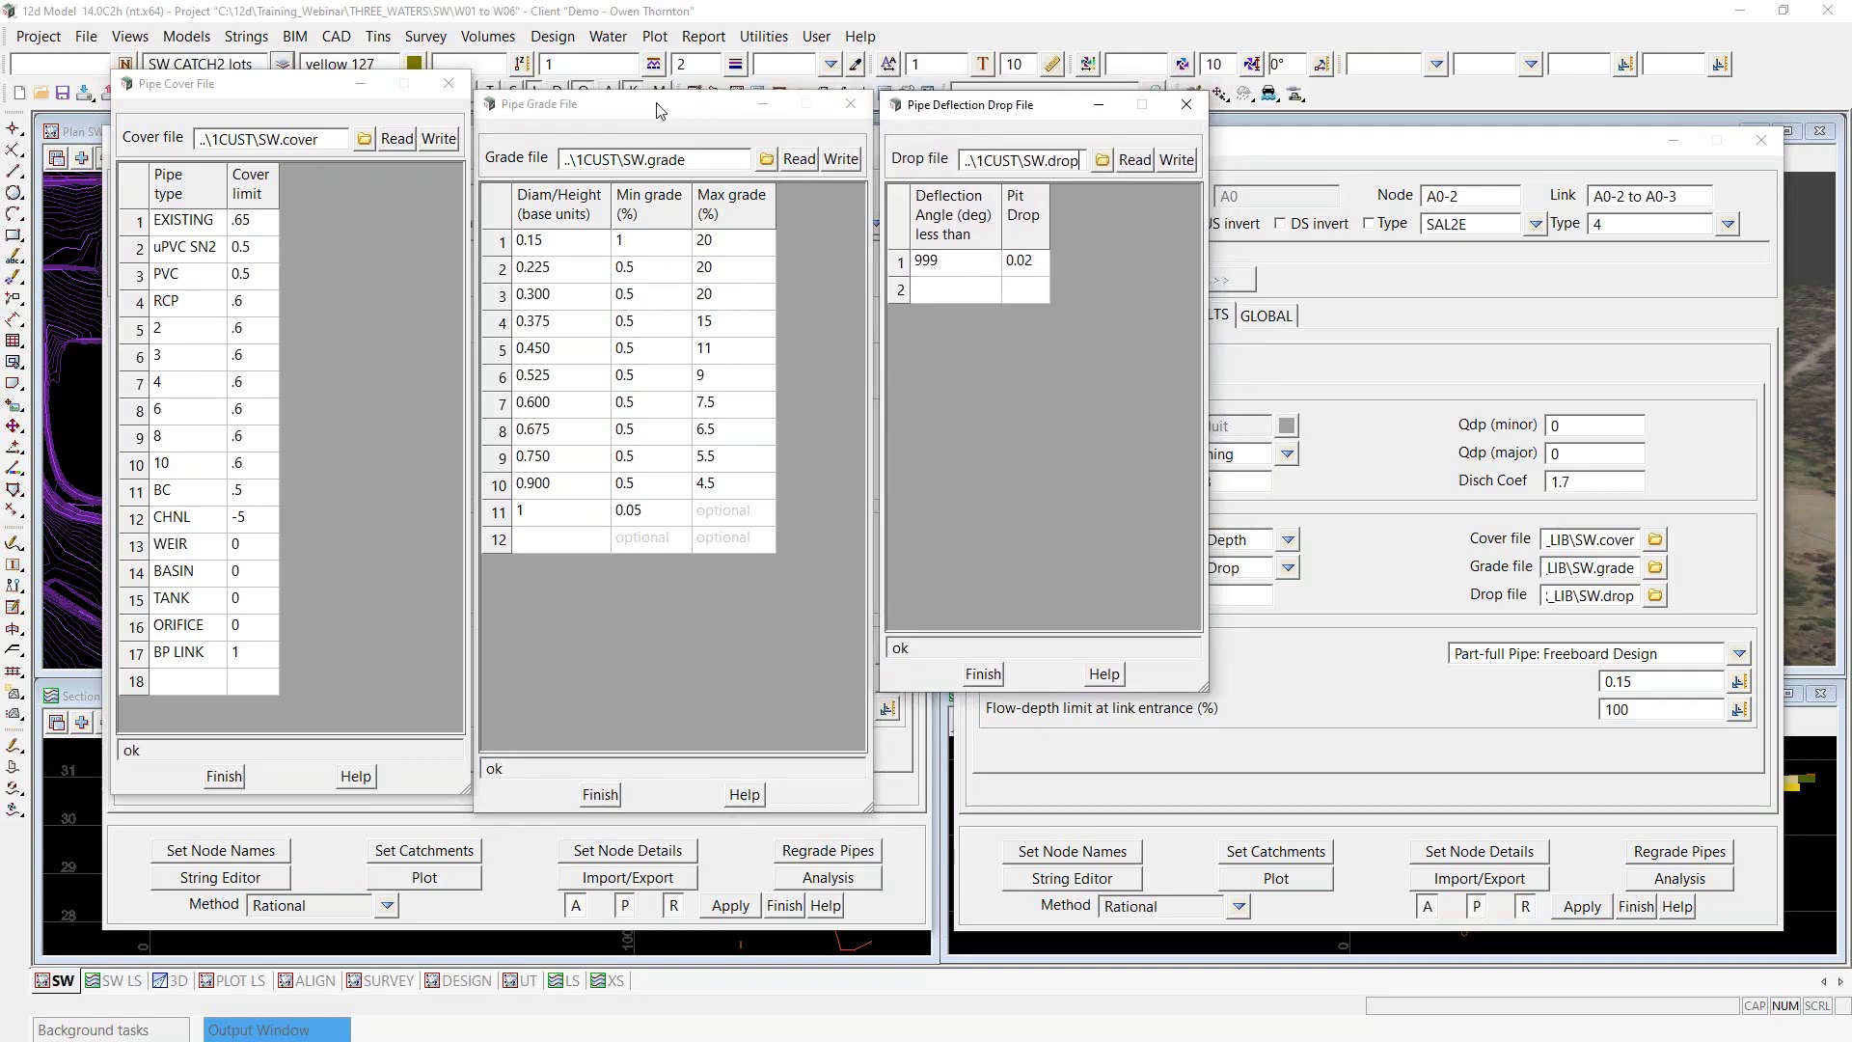
{"action": "left_click_drag", "start_coordinate": [656, 111], "coordinate": [656, 91]}
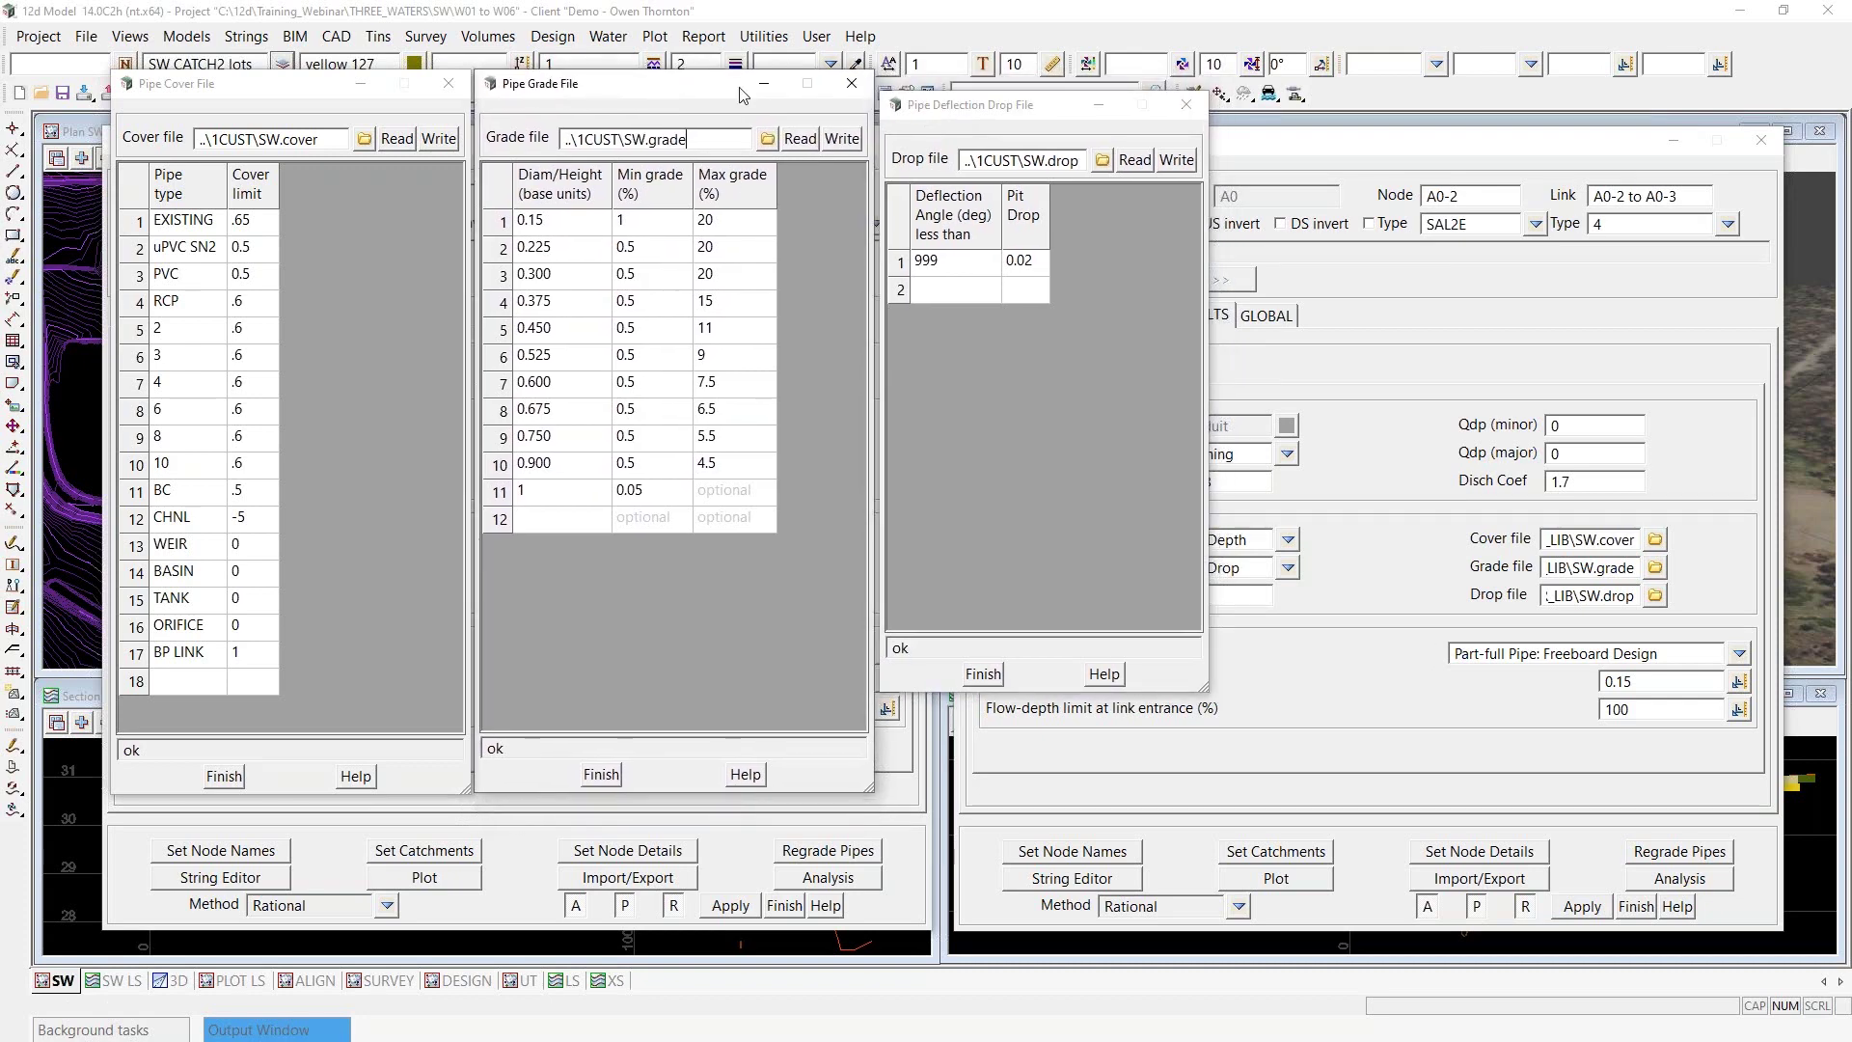
{"action": "left_click", "coordinate": [924, 114]}
{"action": "left_click_drag", "start_coordinate": [922, 113], "coordinate": [919, 92]}
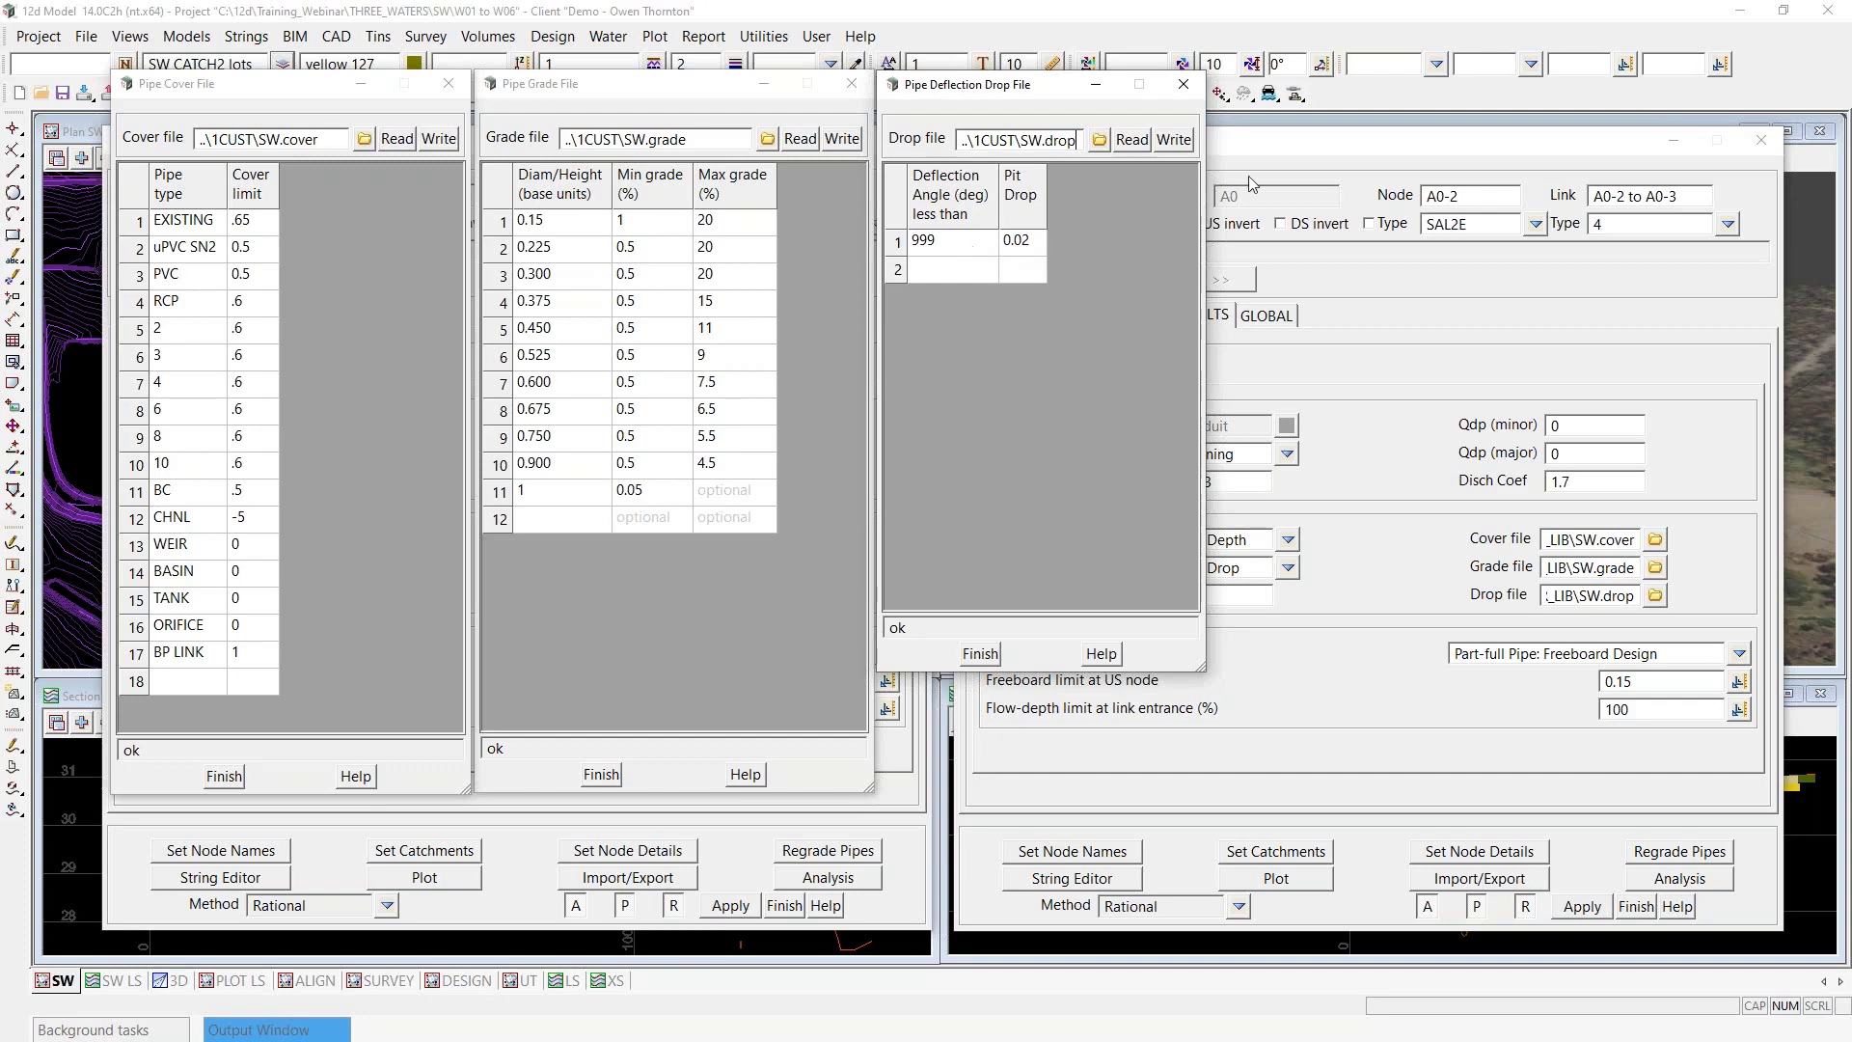
Examine the deflection angle and pit drop entries in the drop file, and close the drop, grade and cover files
{"action": "left_click", "coordinate": [932, 246]}
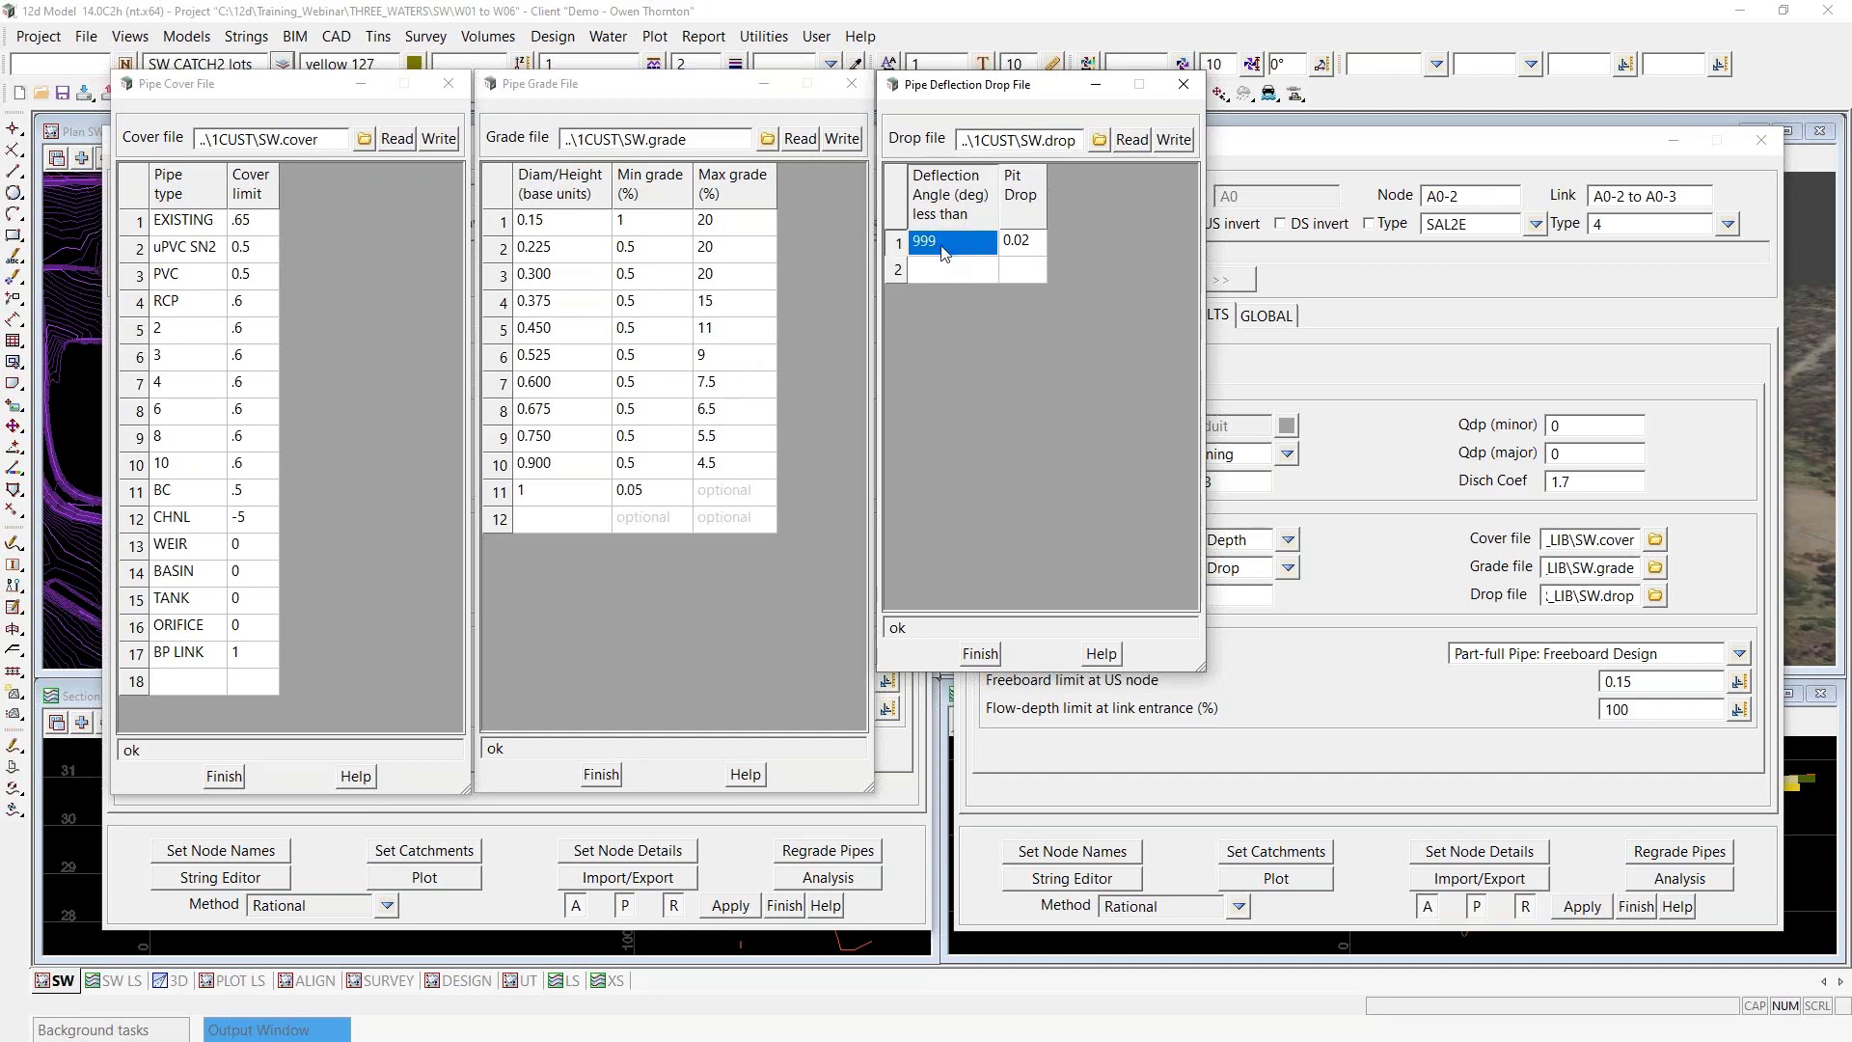
{"action": "left_click", "coordinate": [945, 250]}
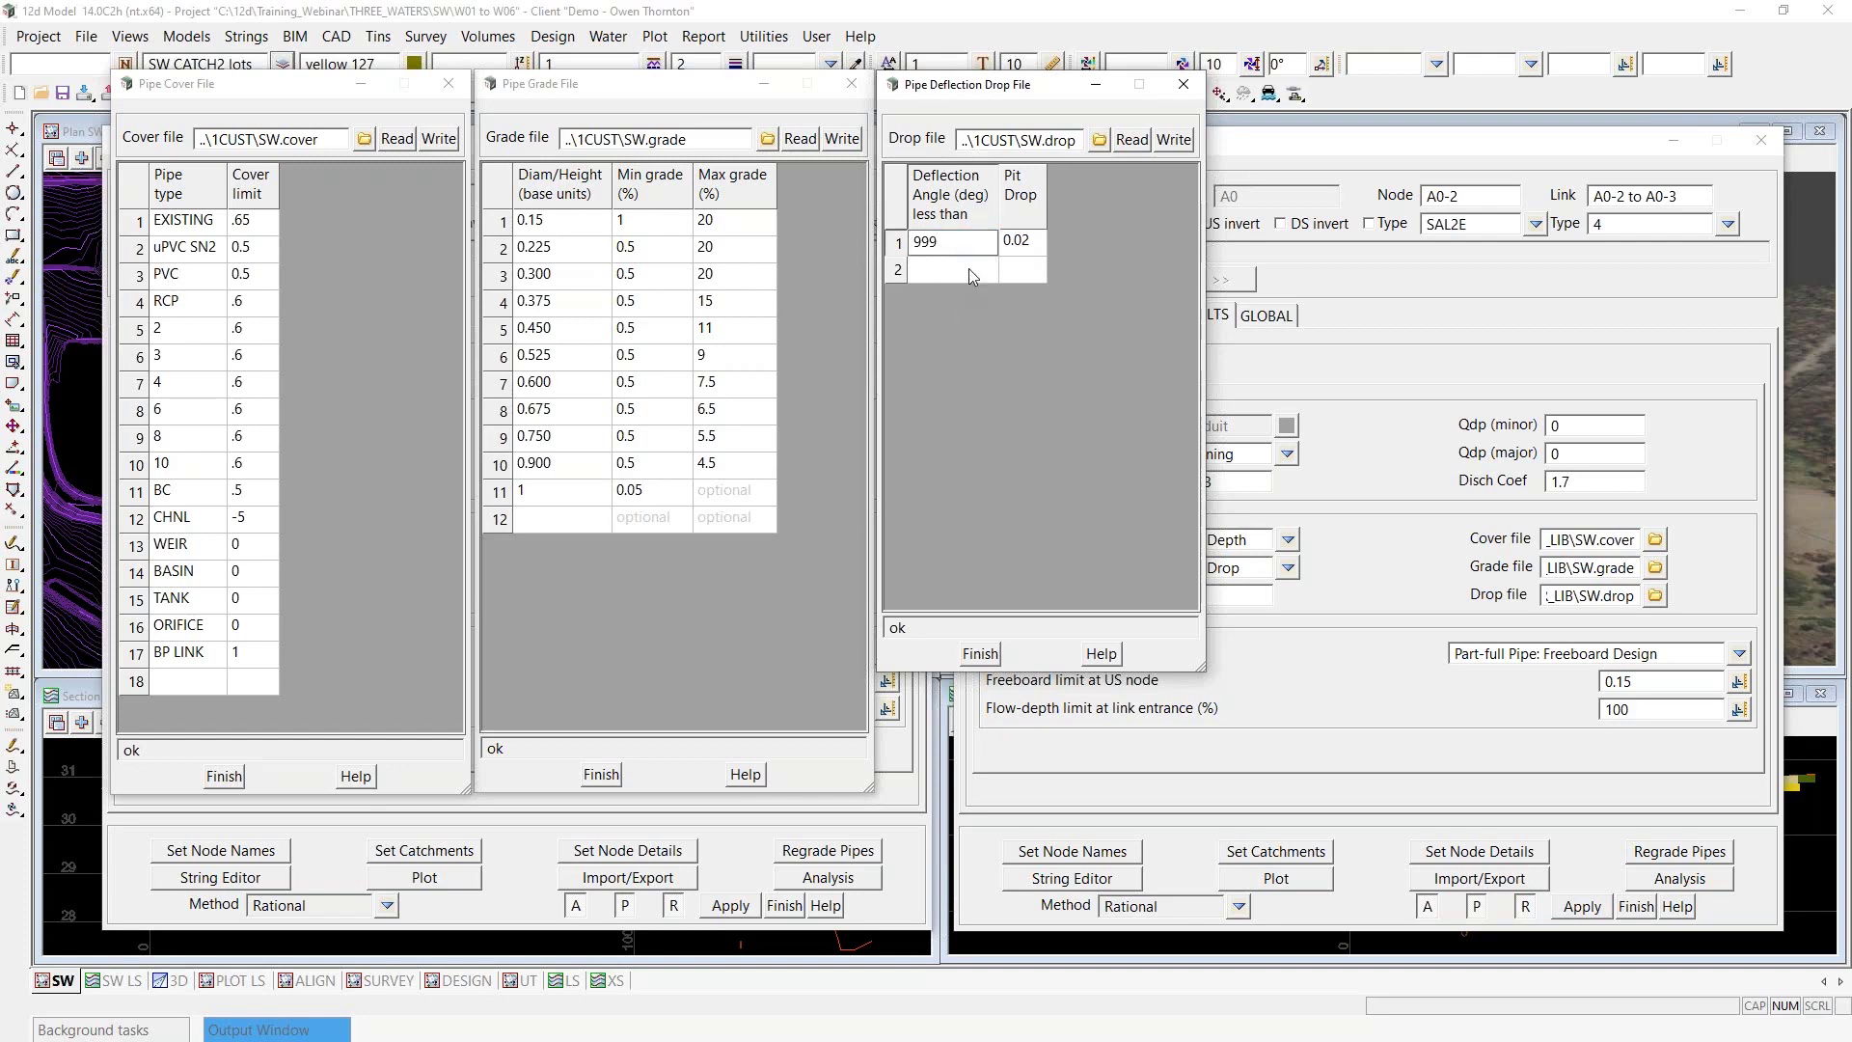
{"action": "key", "text": "Tab"}
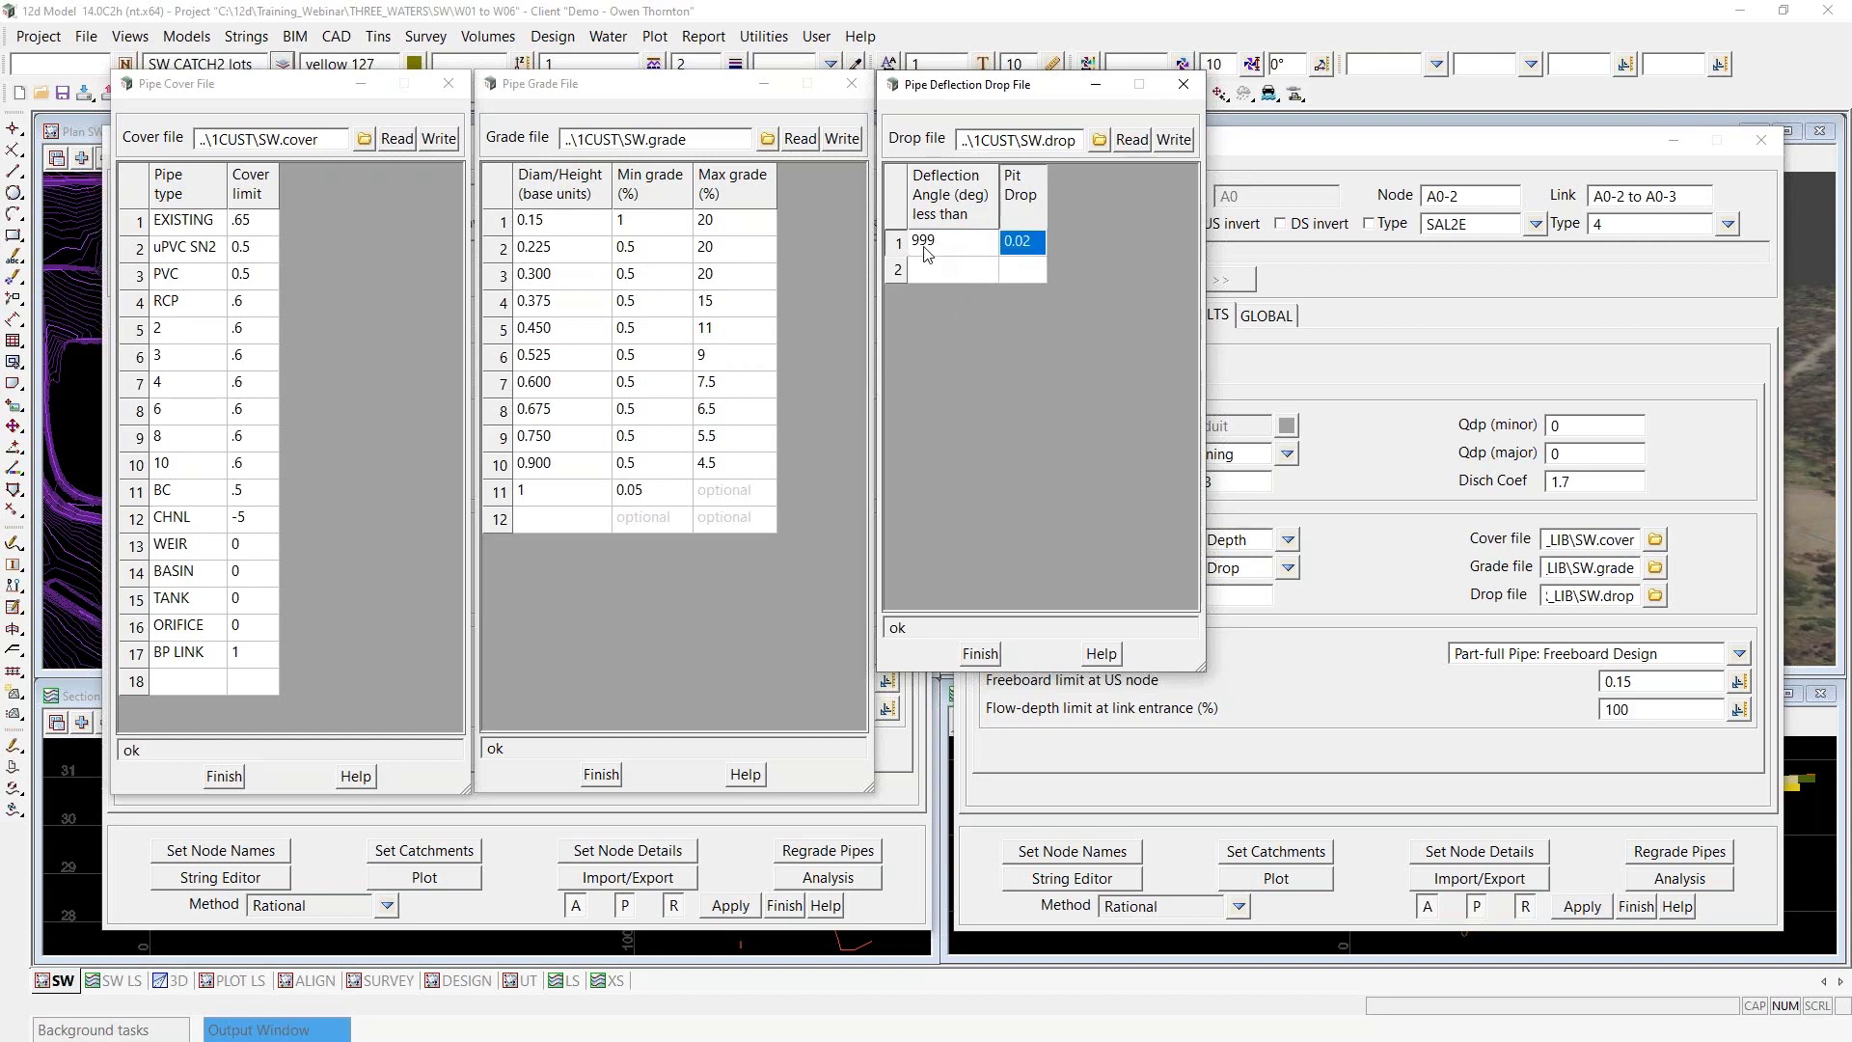
{"action": "left_click", "coordinate": [1039, 256]}
{"action": "left_click", "coordinate": [981, 654]}
{"action": "left_click", "coordinate": [601, 774]}
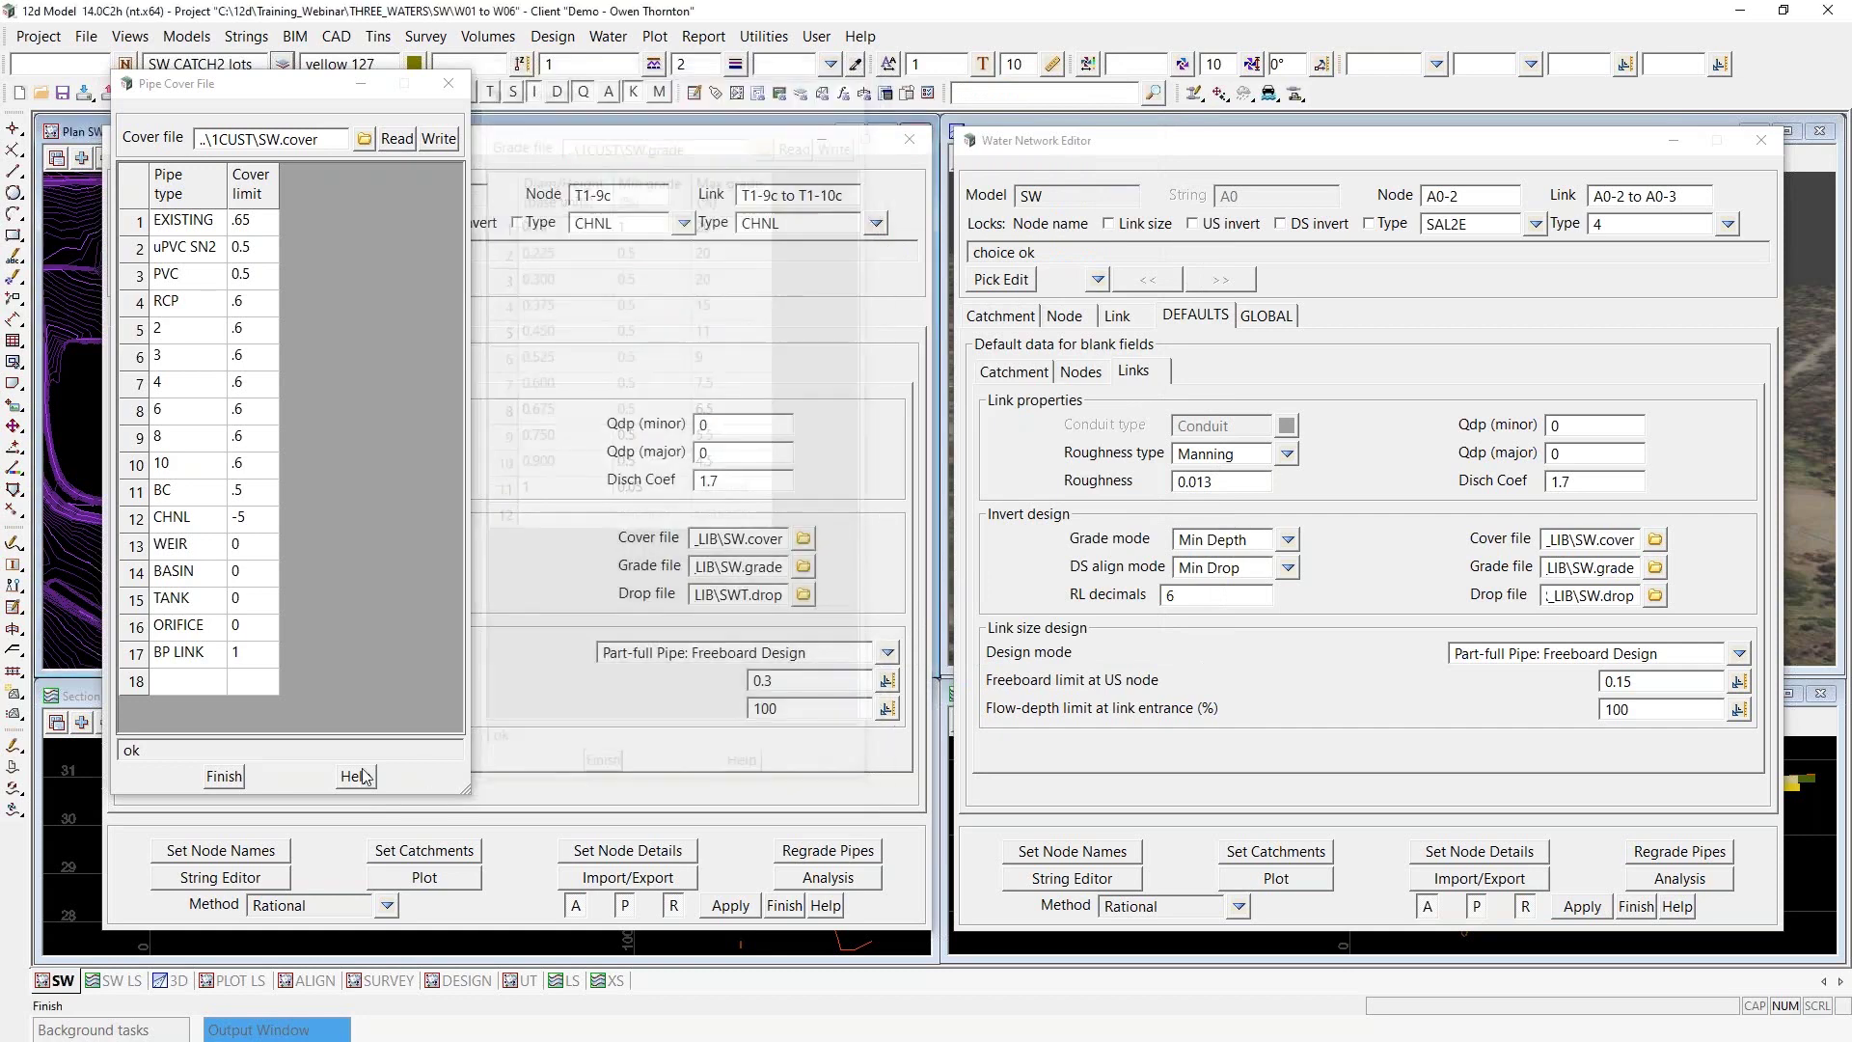
{"action": "left_click", "coordinate": [224, 775]}
Open the Water Services Defaults, review the link minimum grade, minimum cover and node drop against the SW link defaults, and close them
{"action": "mouse_move", "coordinate": [1196, 92]}
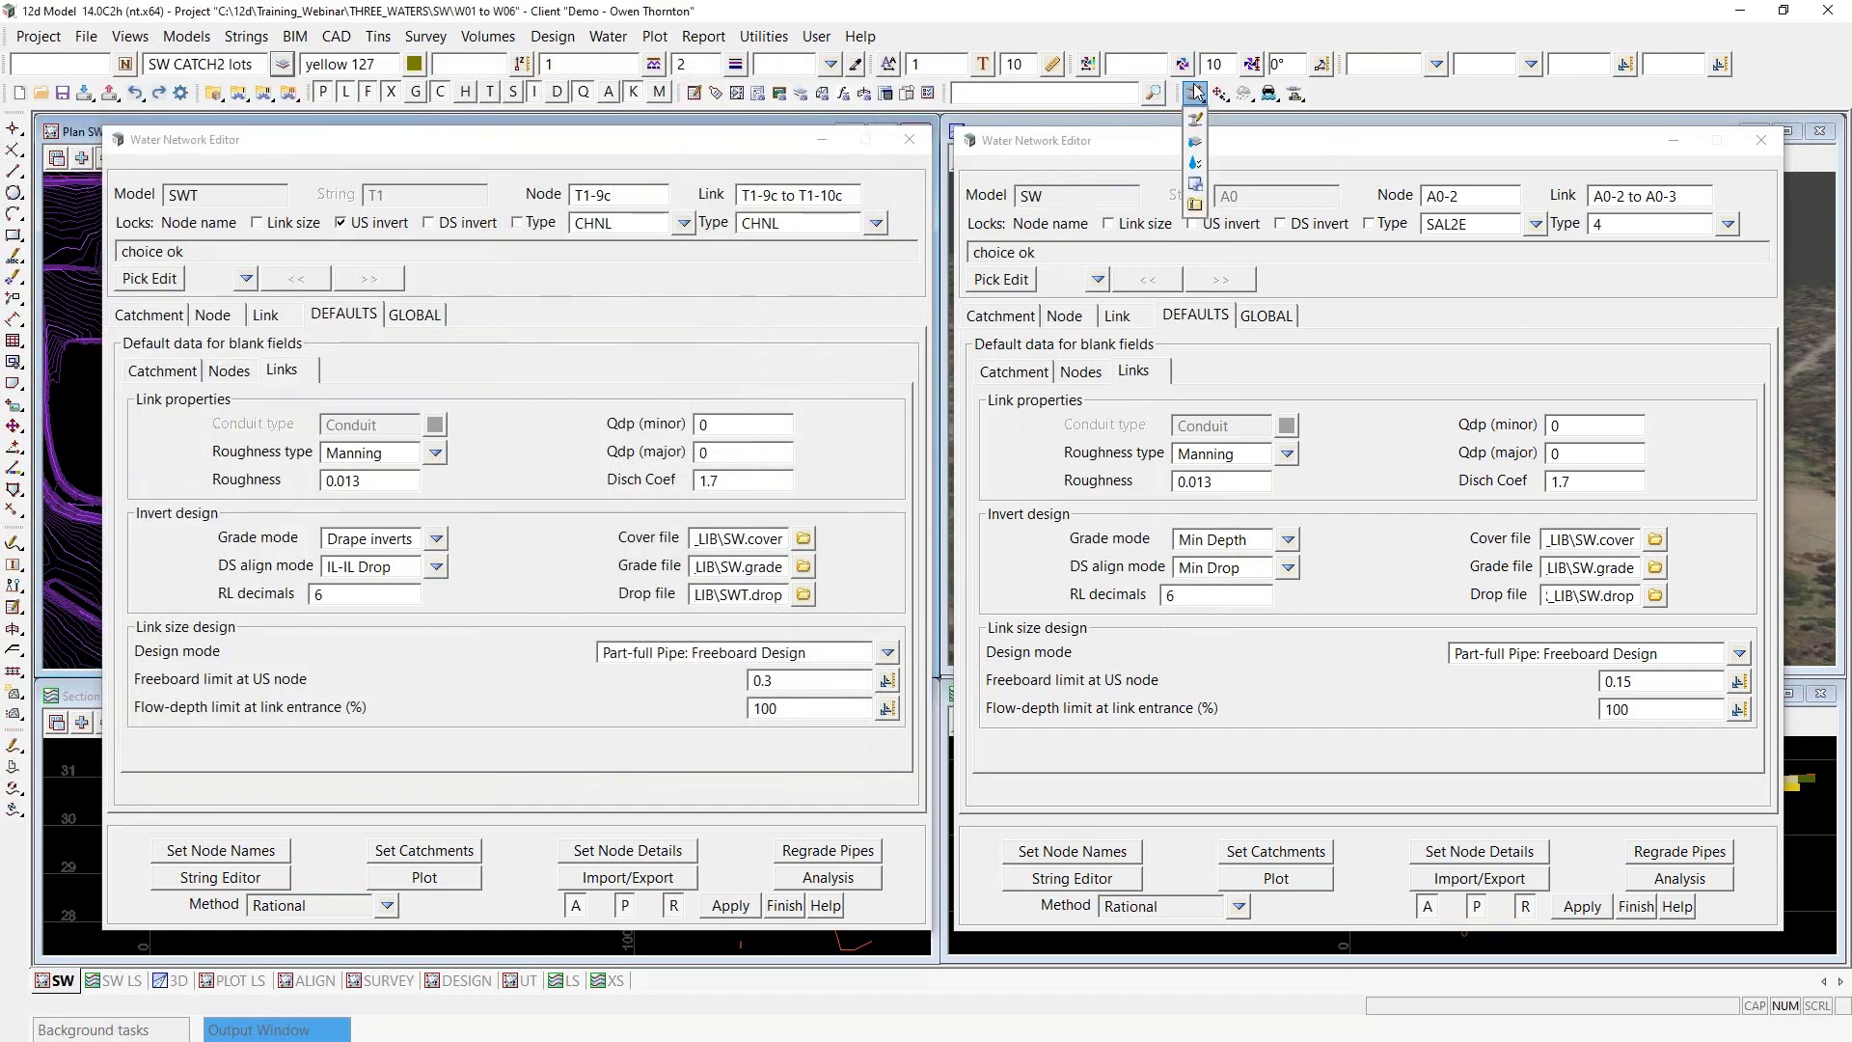
{"action": "left_click", "coordinate": [1197, 164]}
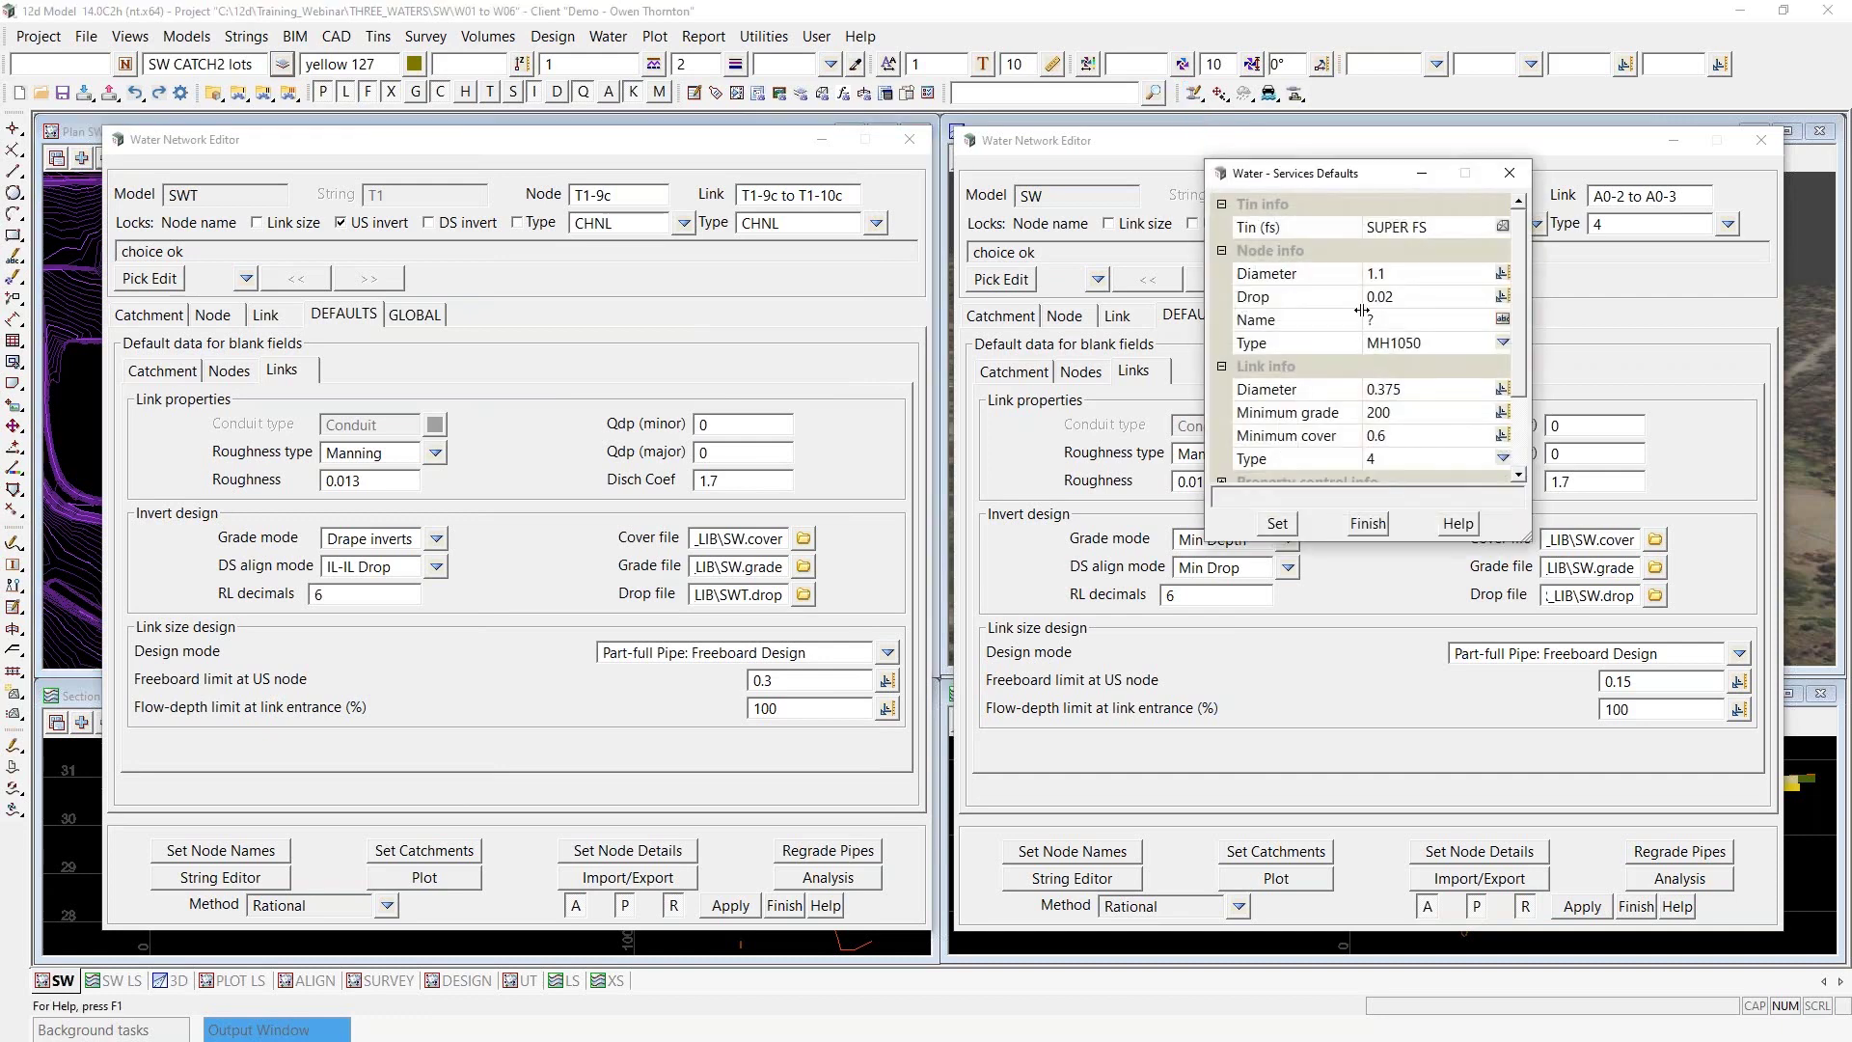
{"action": "left_click_drag", "start_coordinate": [1532, 538], "coordinate": [1567, 738]}
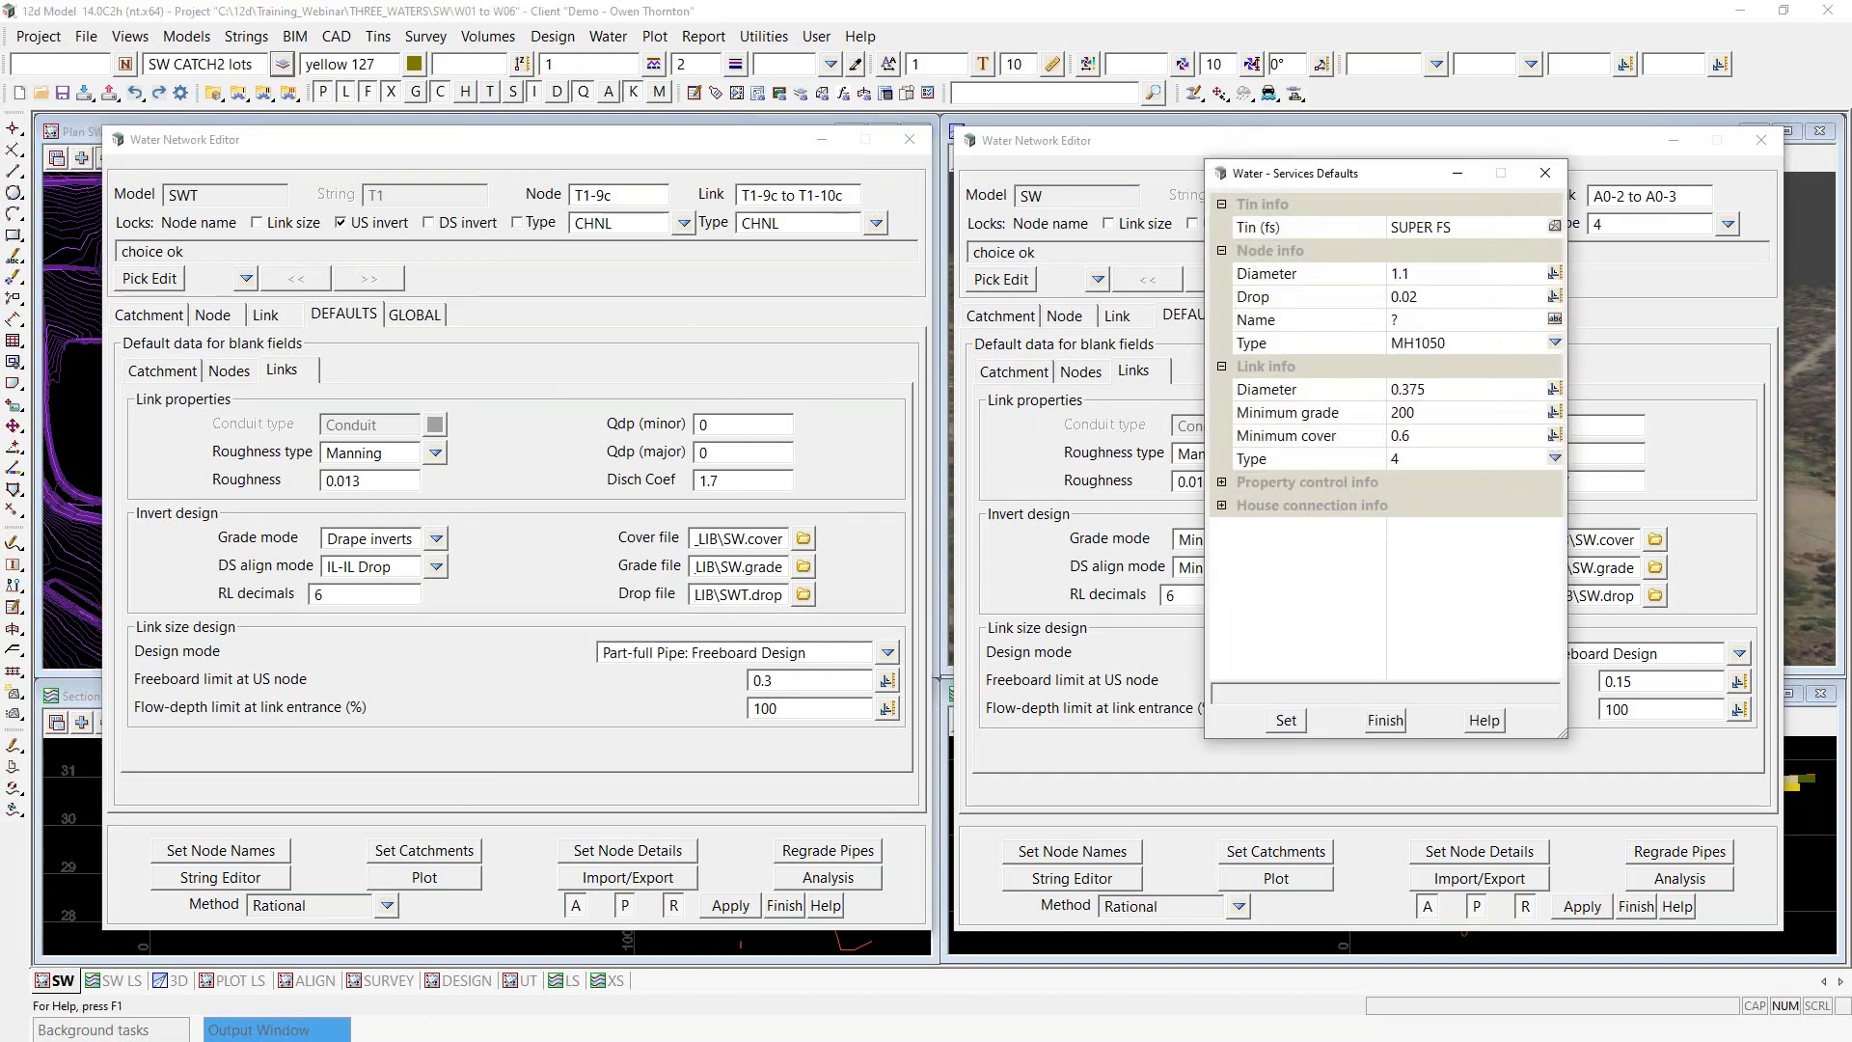
{"action": "left_click", "coordinate": [1416, 415]}
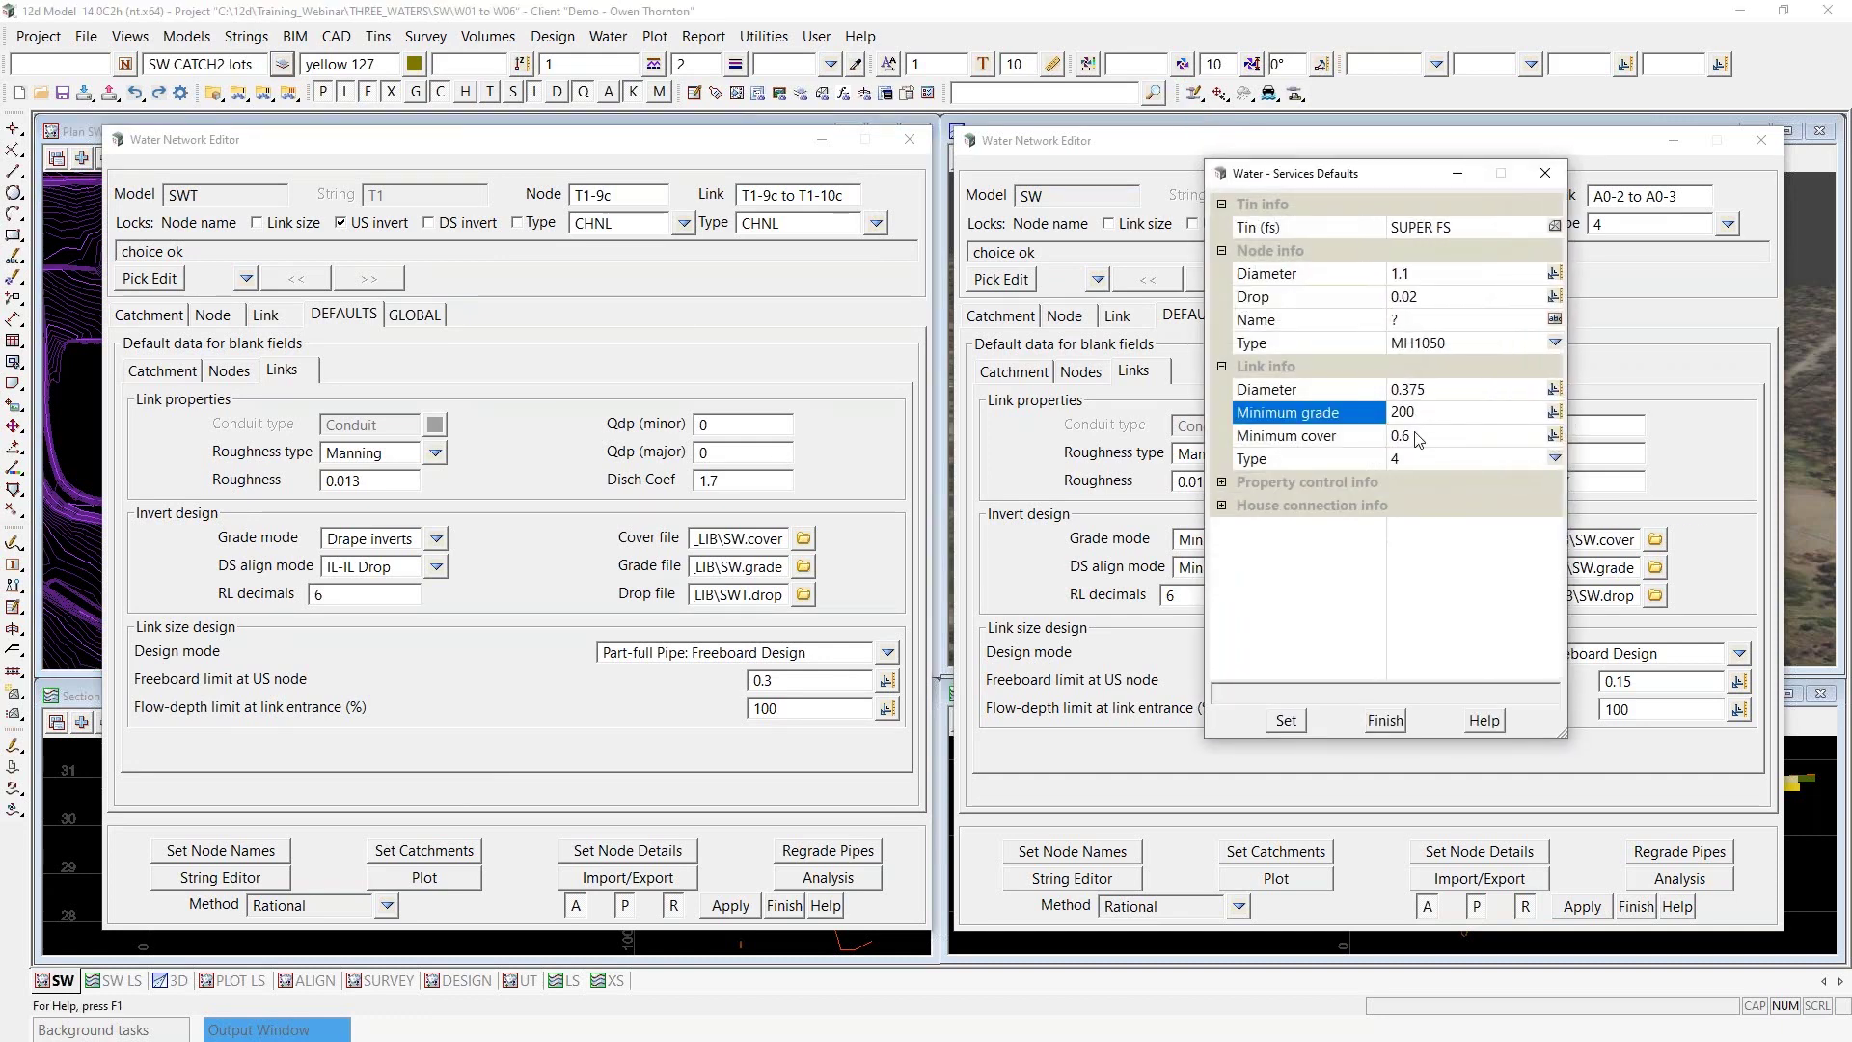
{"action": "left_click", "coordinate": [1416, 437]}
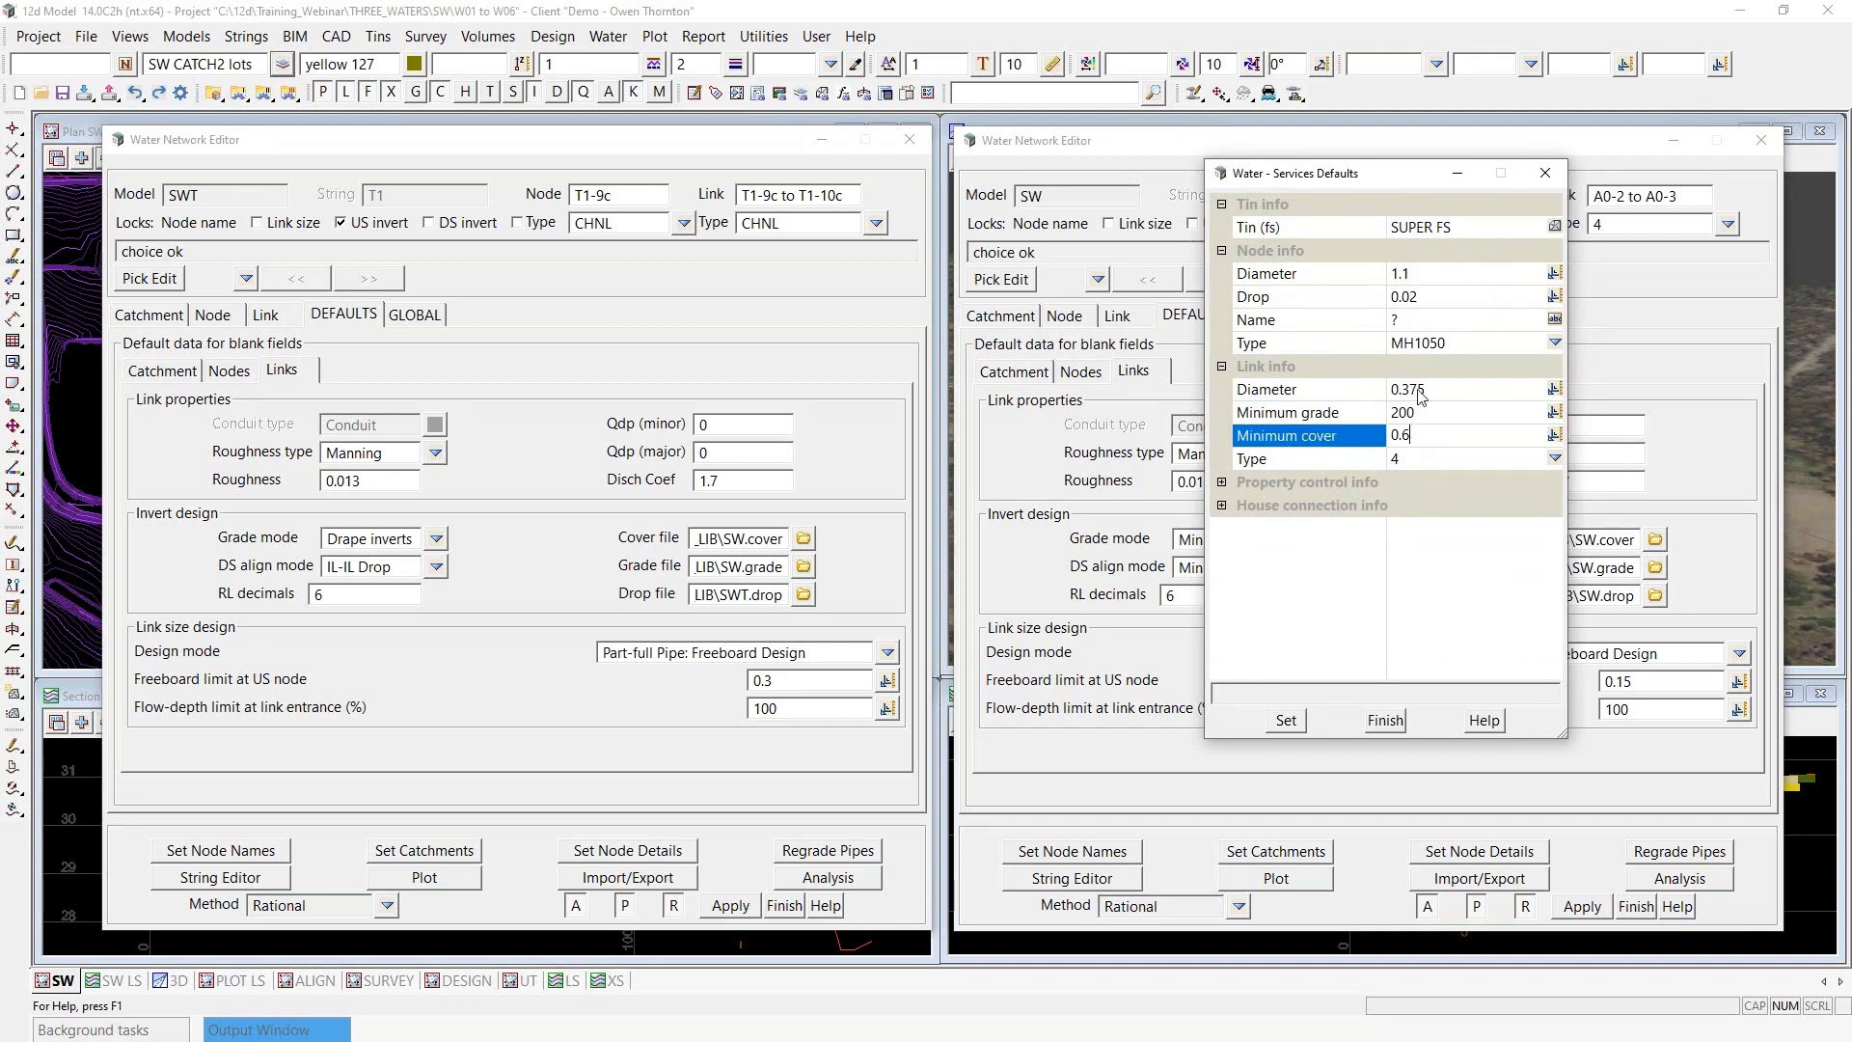
{"action": "left_click", "coordinate": [1415, 299]}
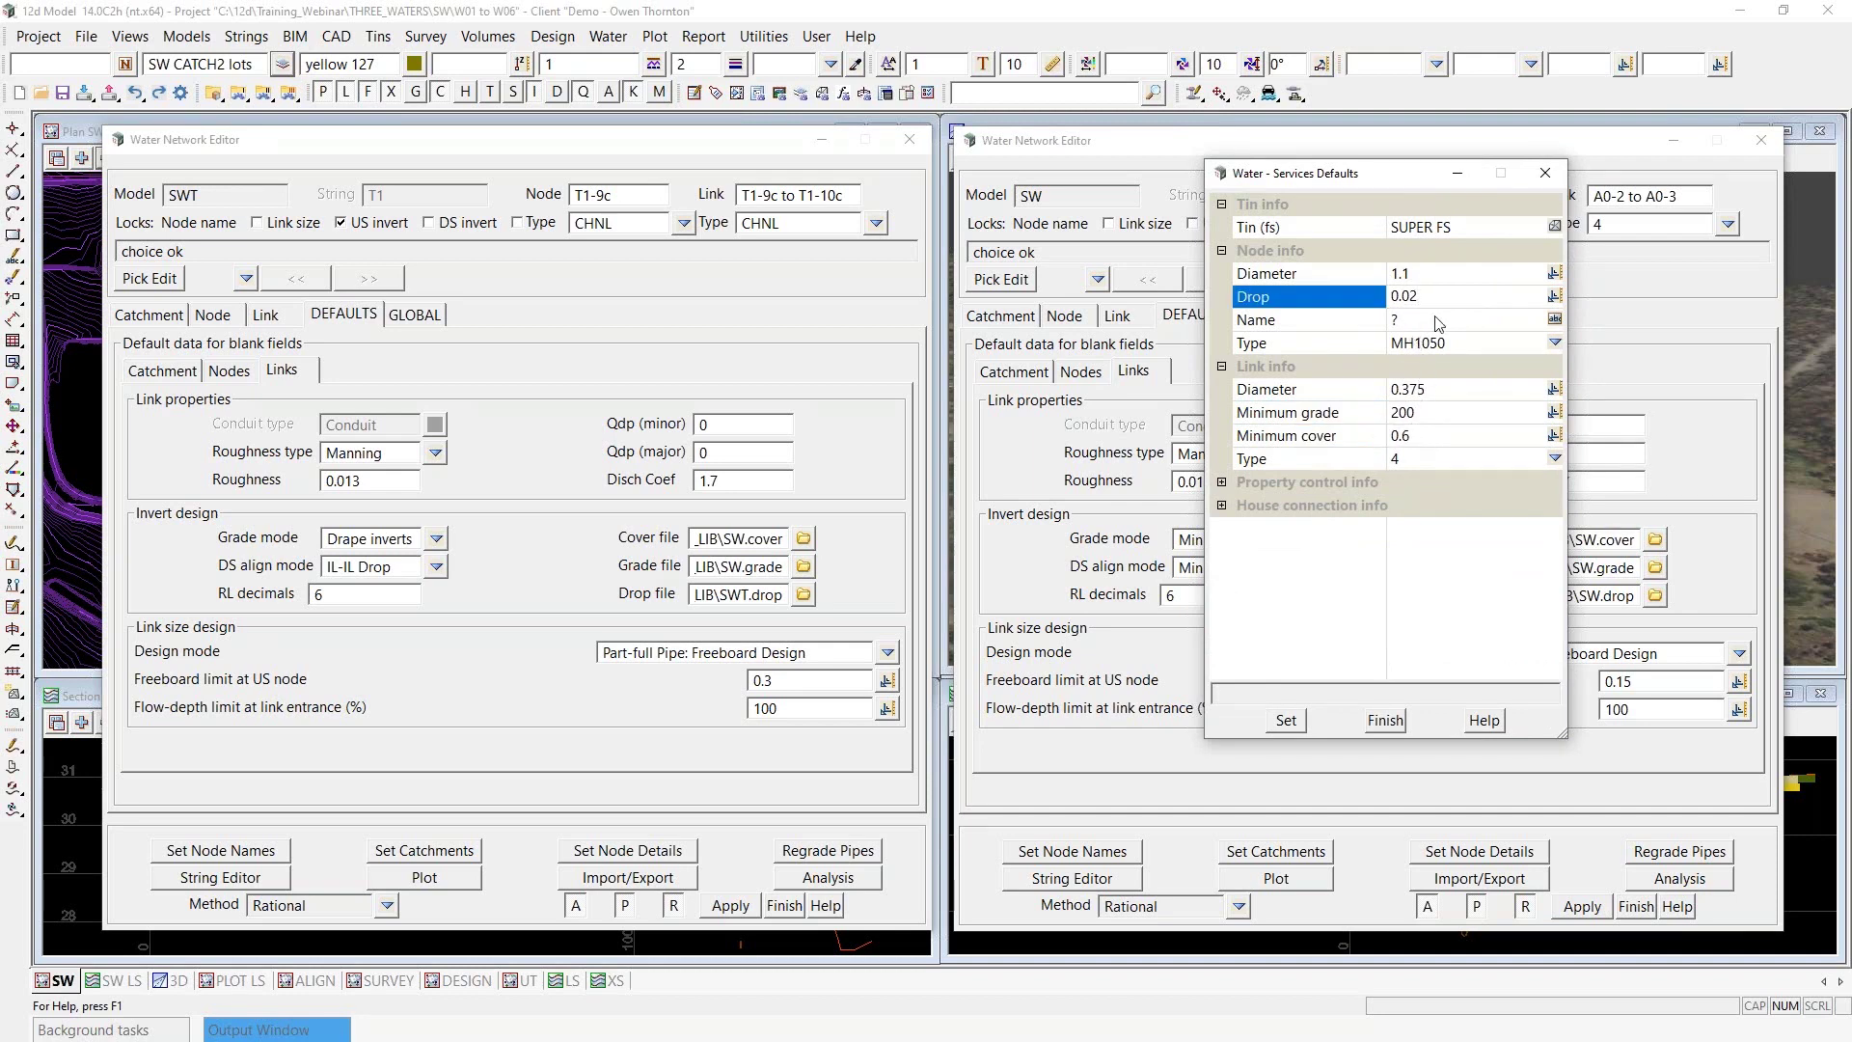
{"action": "left_click_drag", "start_coordinate": [1340, 184], "coordinate": [581, 134]}
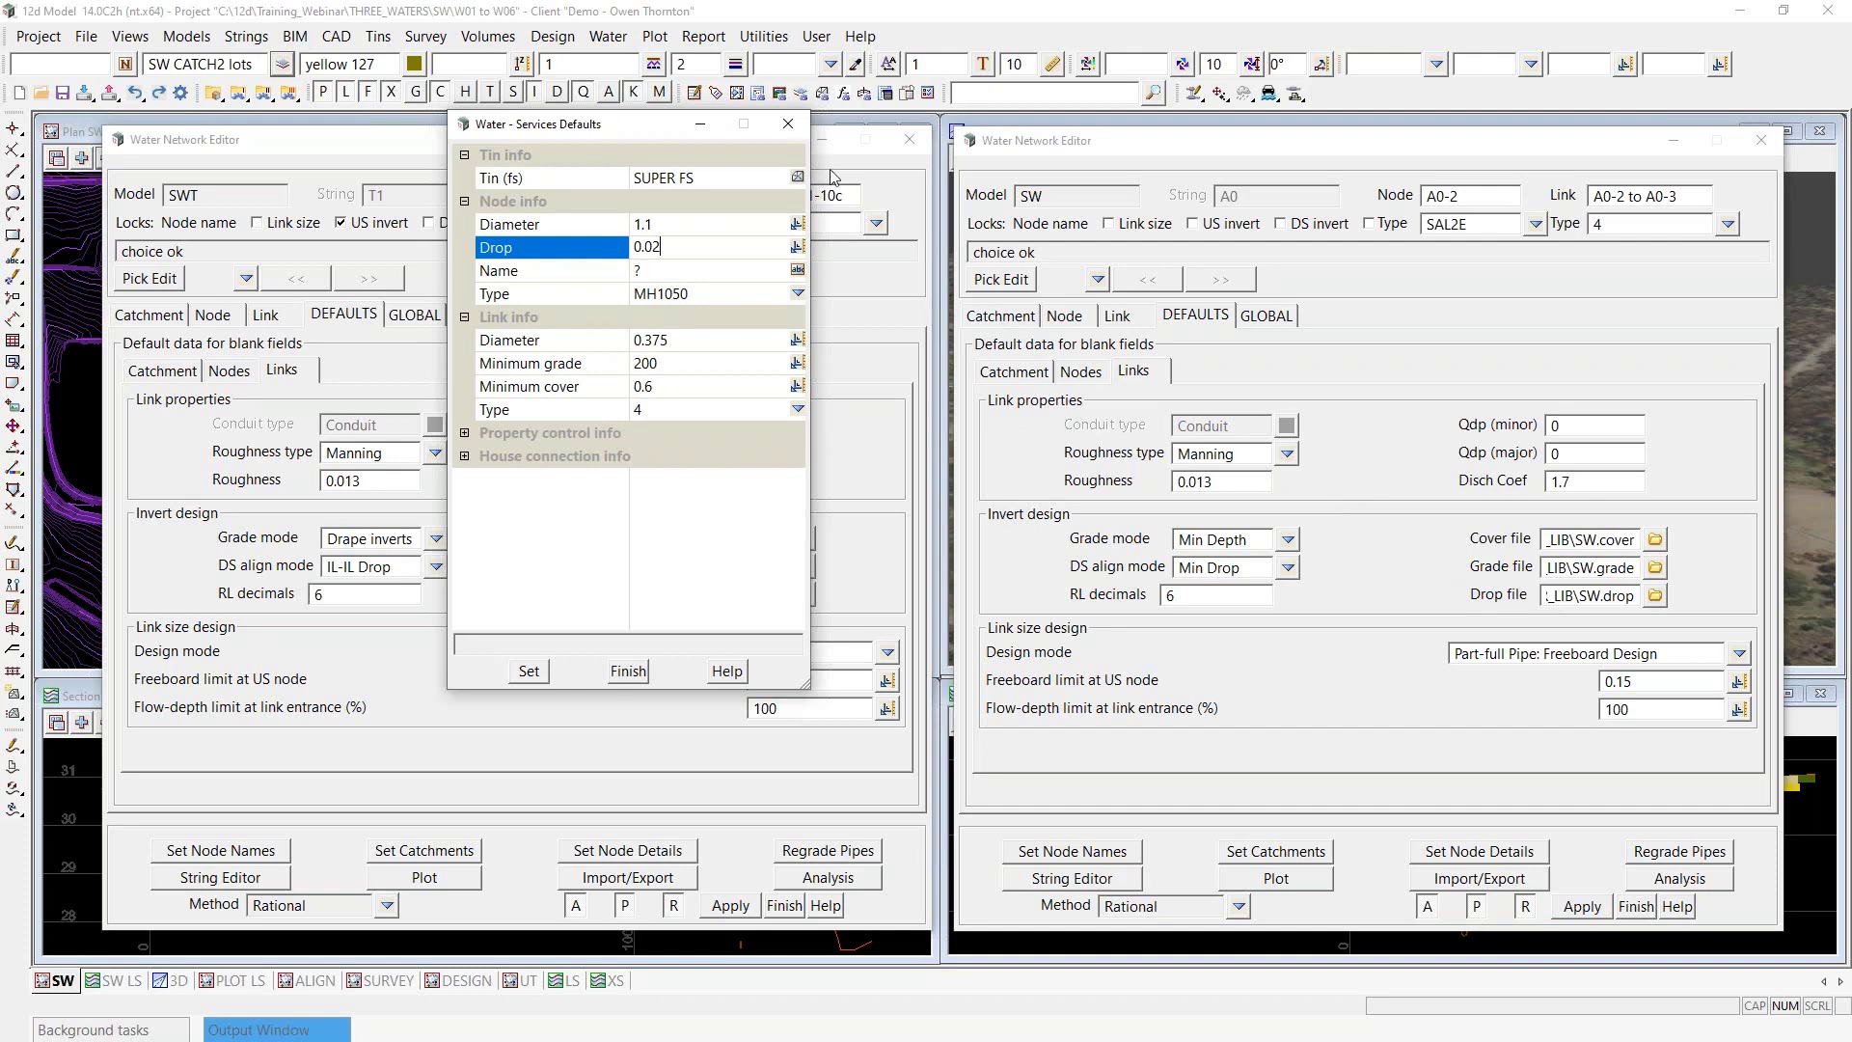
{"action": "left_click", "coordinate": [788, 123]}
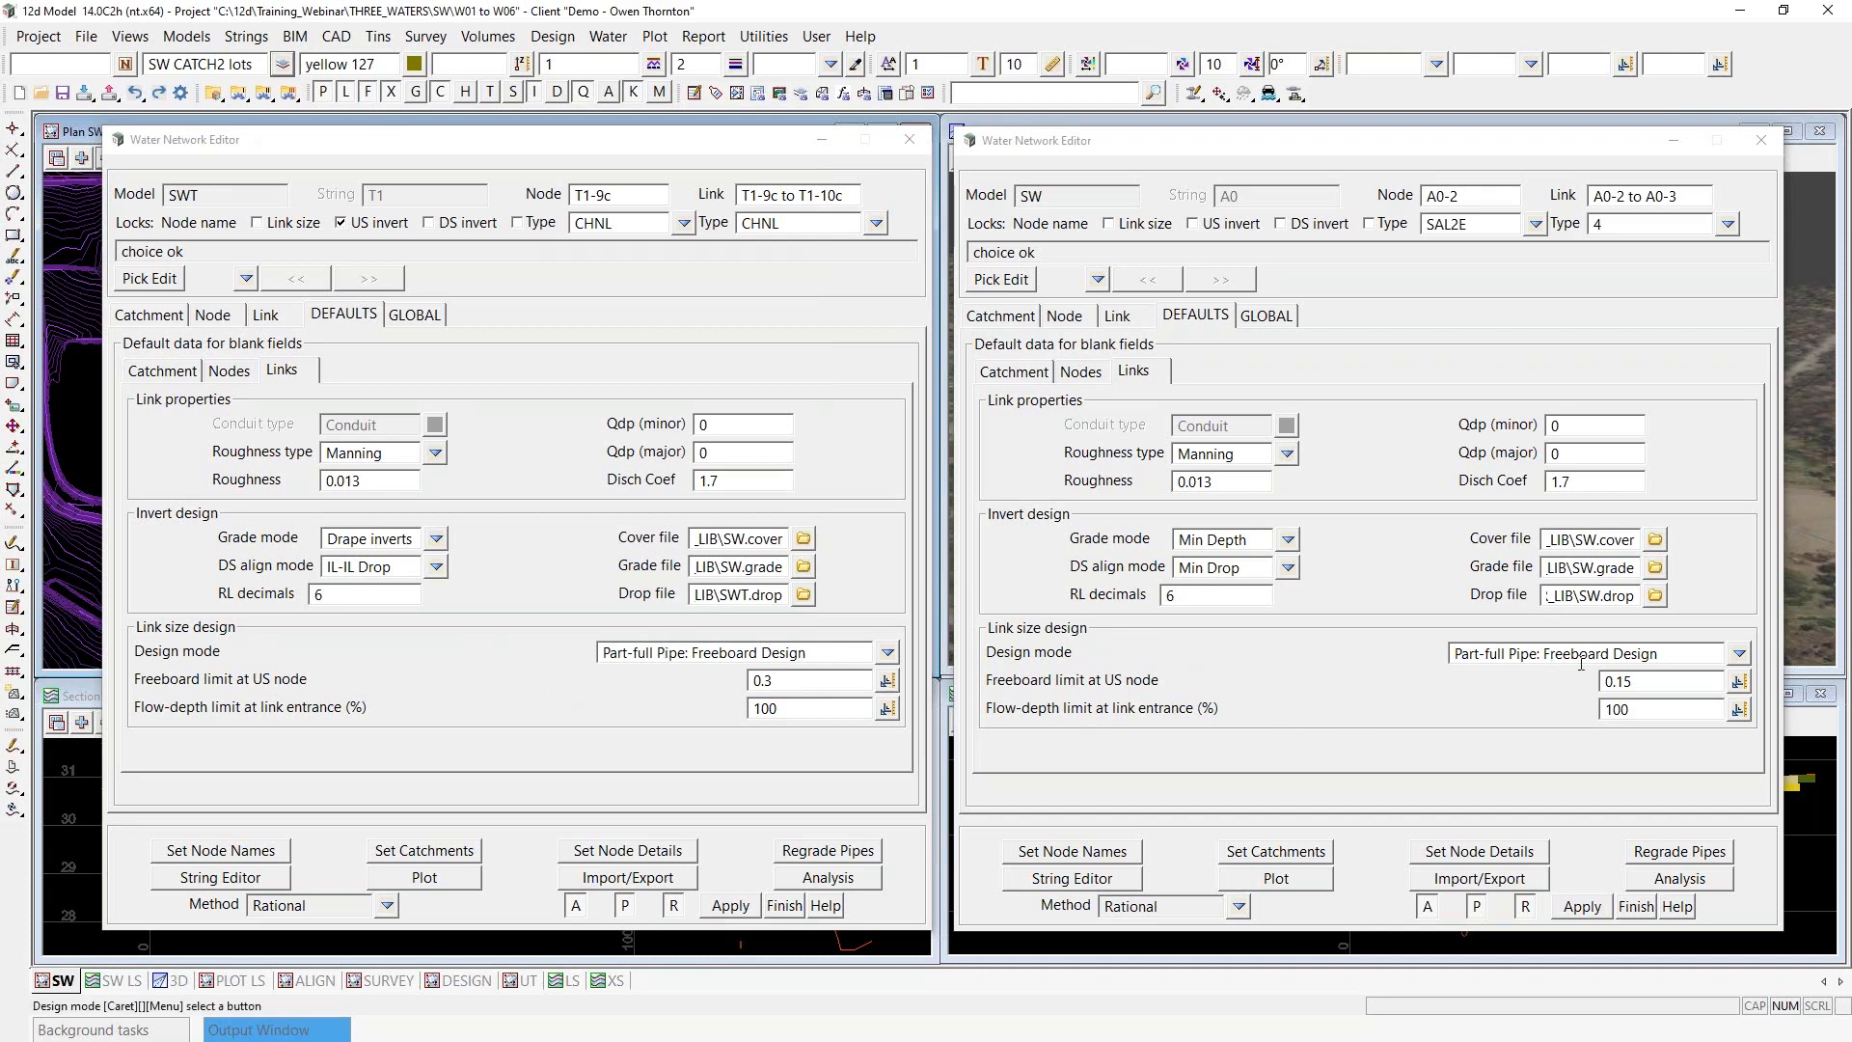
Review the available link size design modes for the SW model and leave the list without choosing one
{"action": "left_click", "coordinate": [1739, 654]}
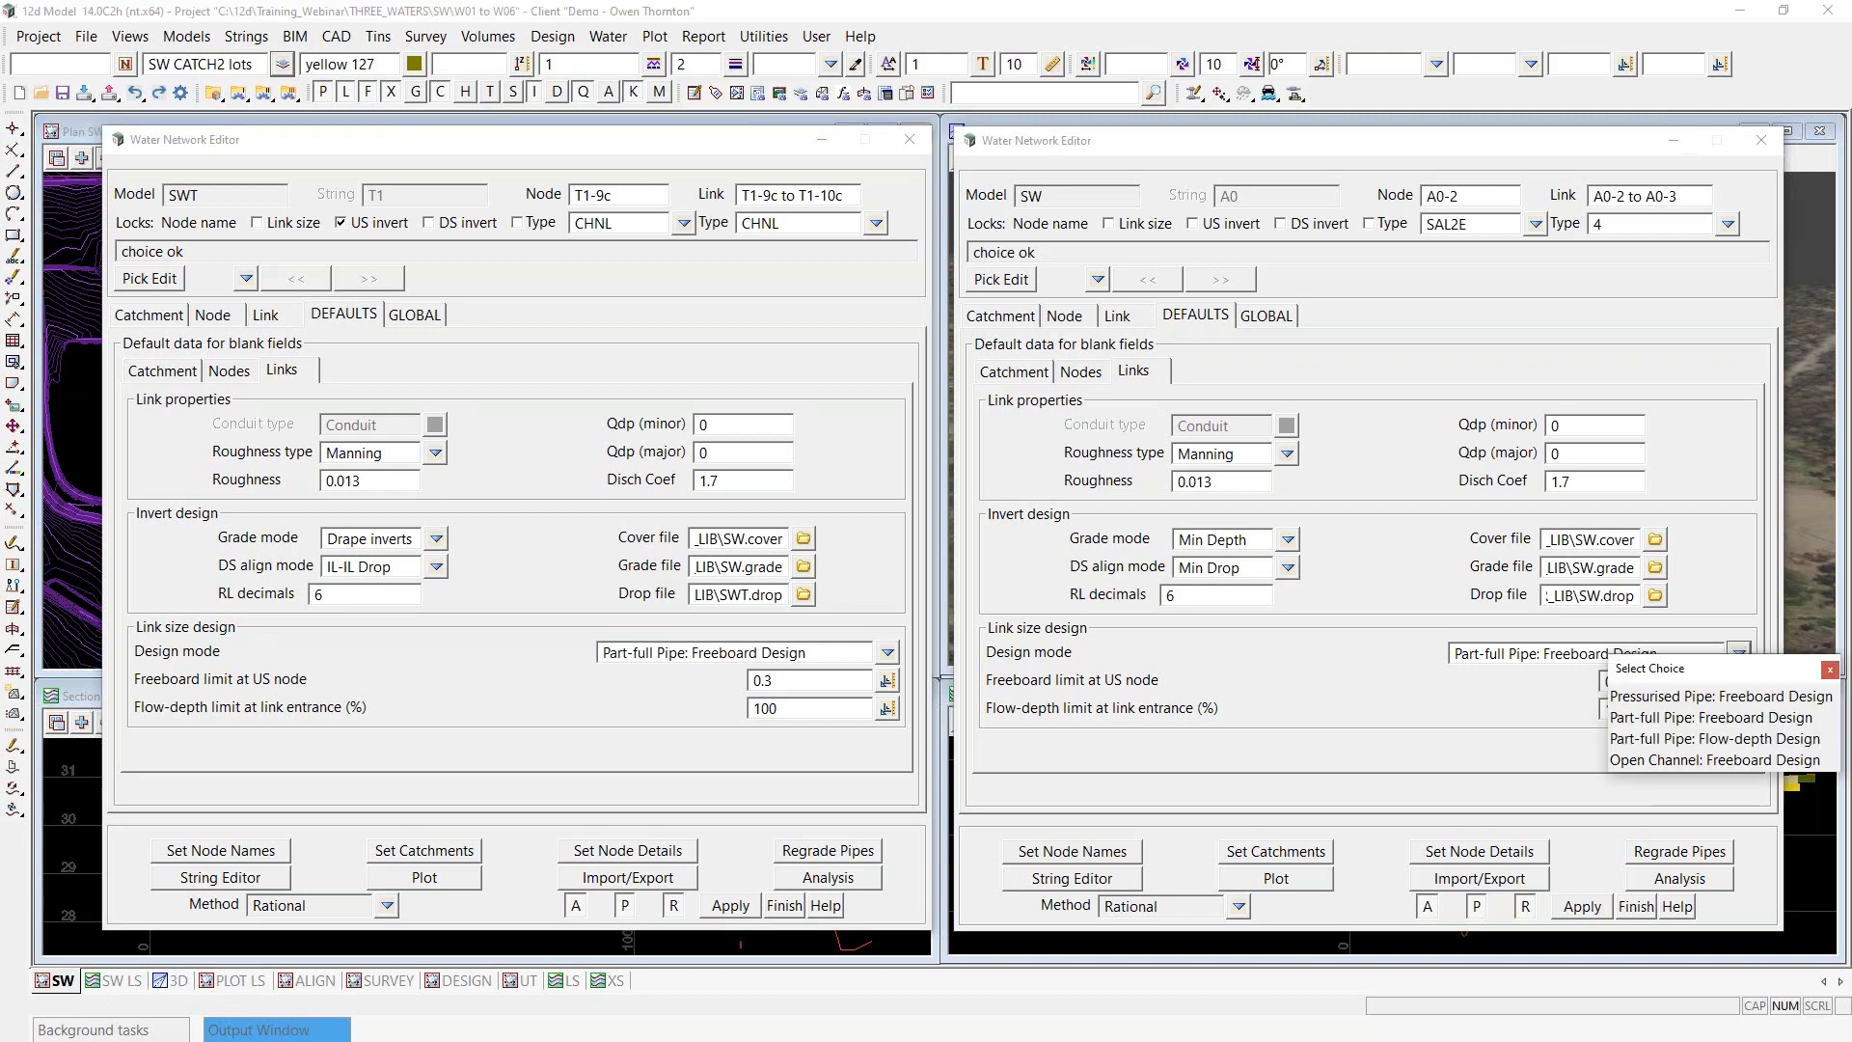
{"action": "left_click_drag", "start_coordinate": [1746, 665], "coordinate": [1312, 660]}
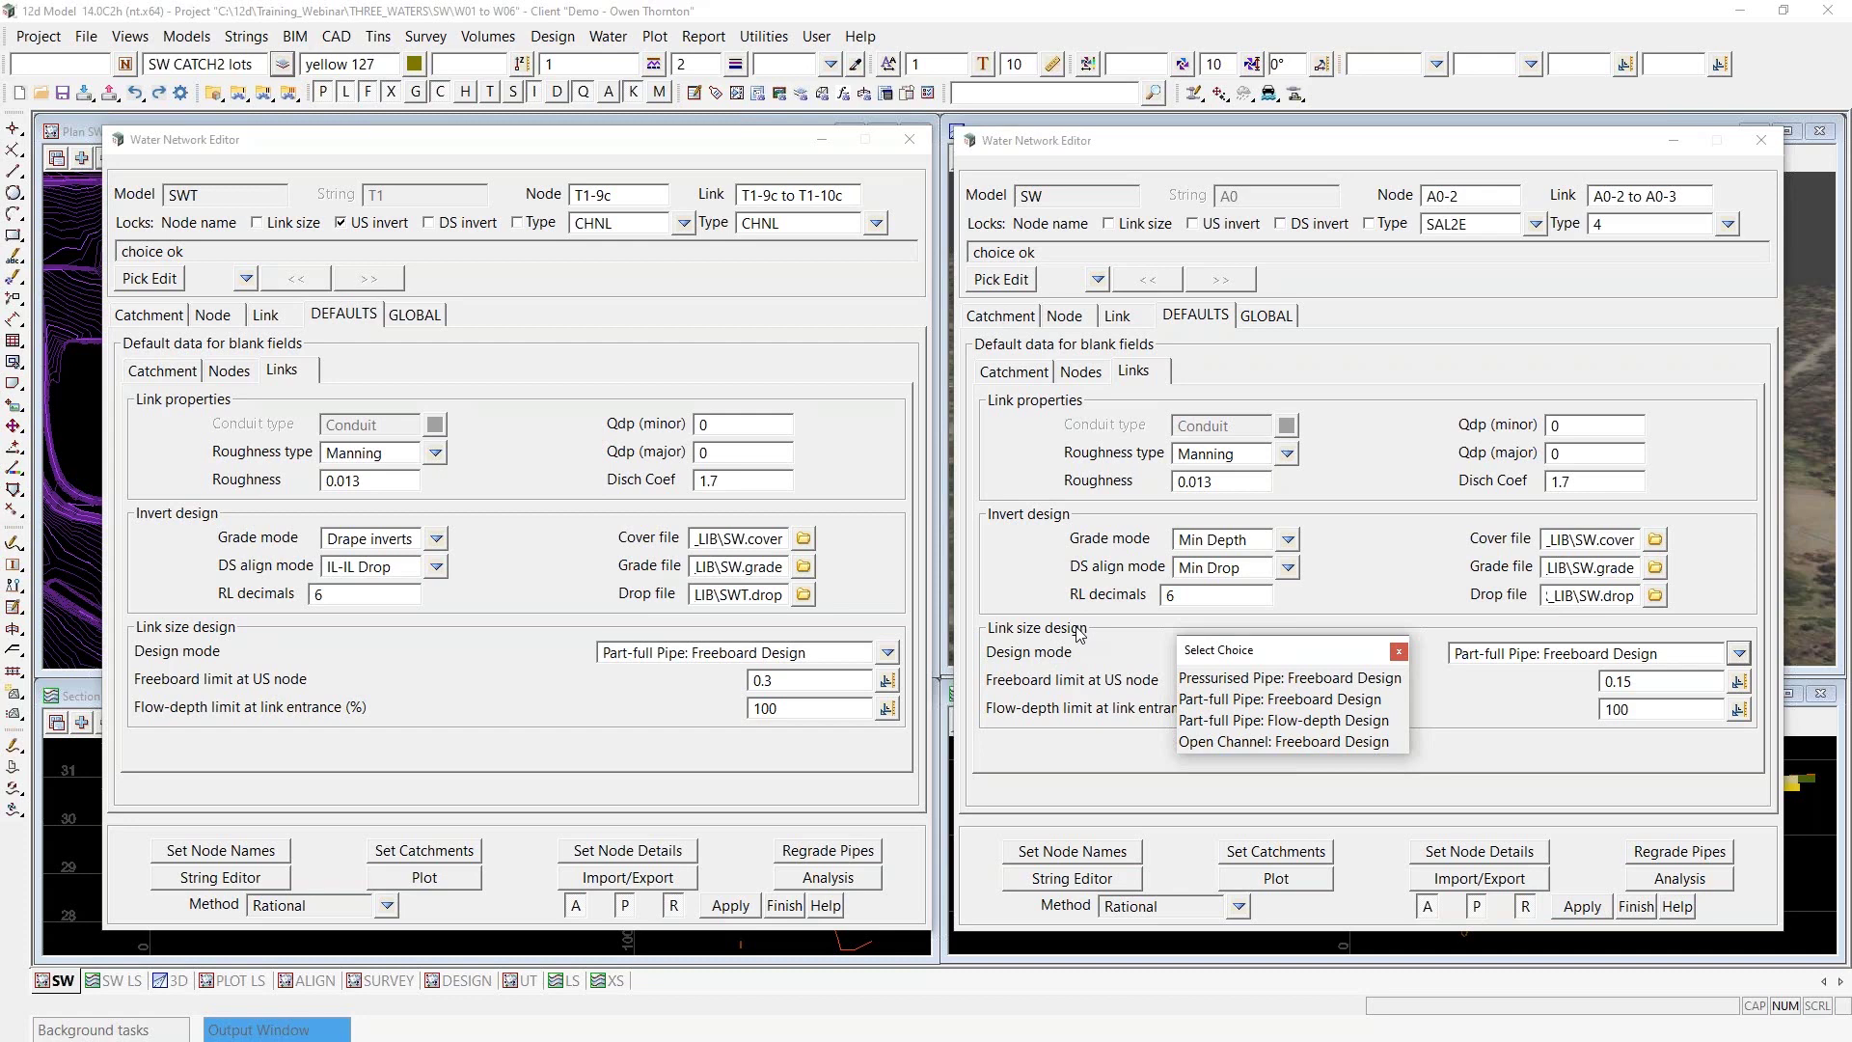
{"action": "left_click_drag", "start_coordinate": [1269, 656], "coordinate": [1282, 652]}
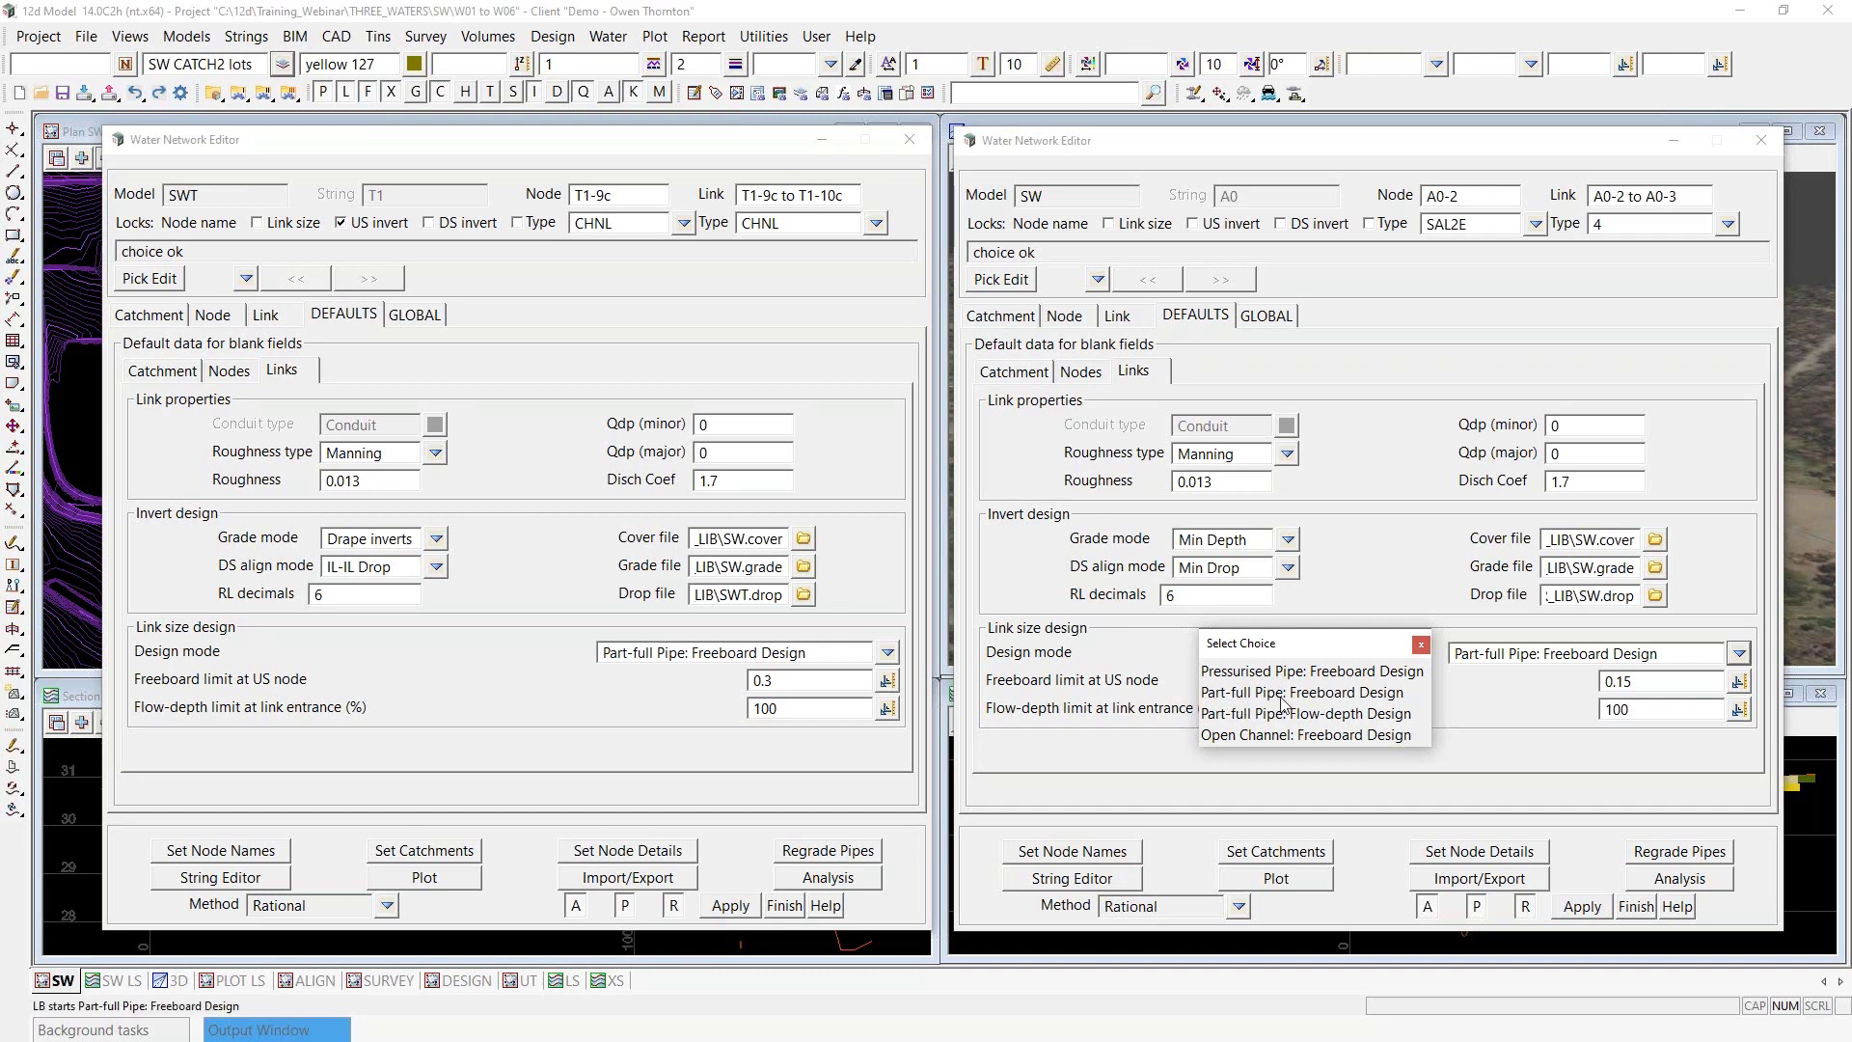
{"action": "left_click", "coordinate": [1421, 646]}
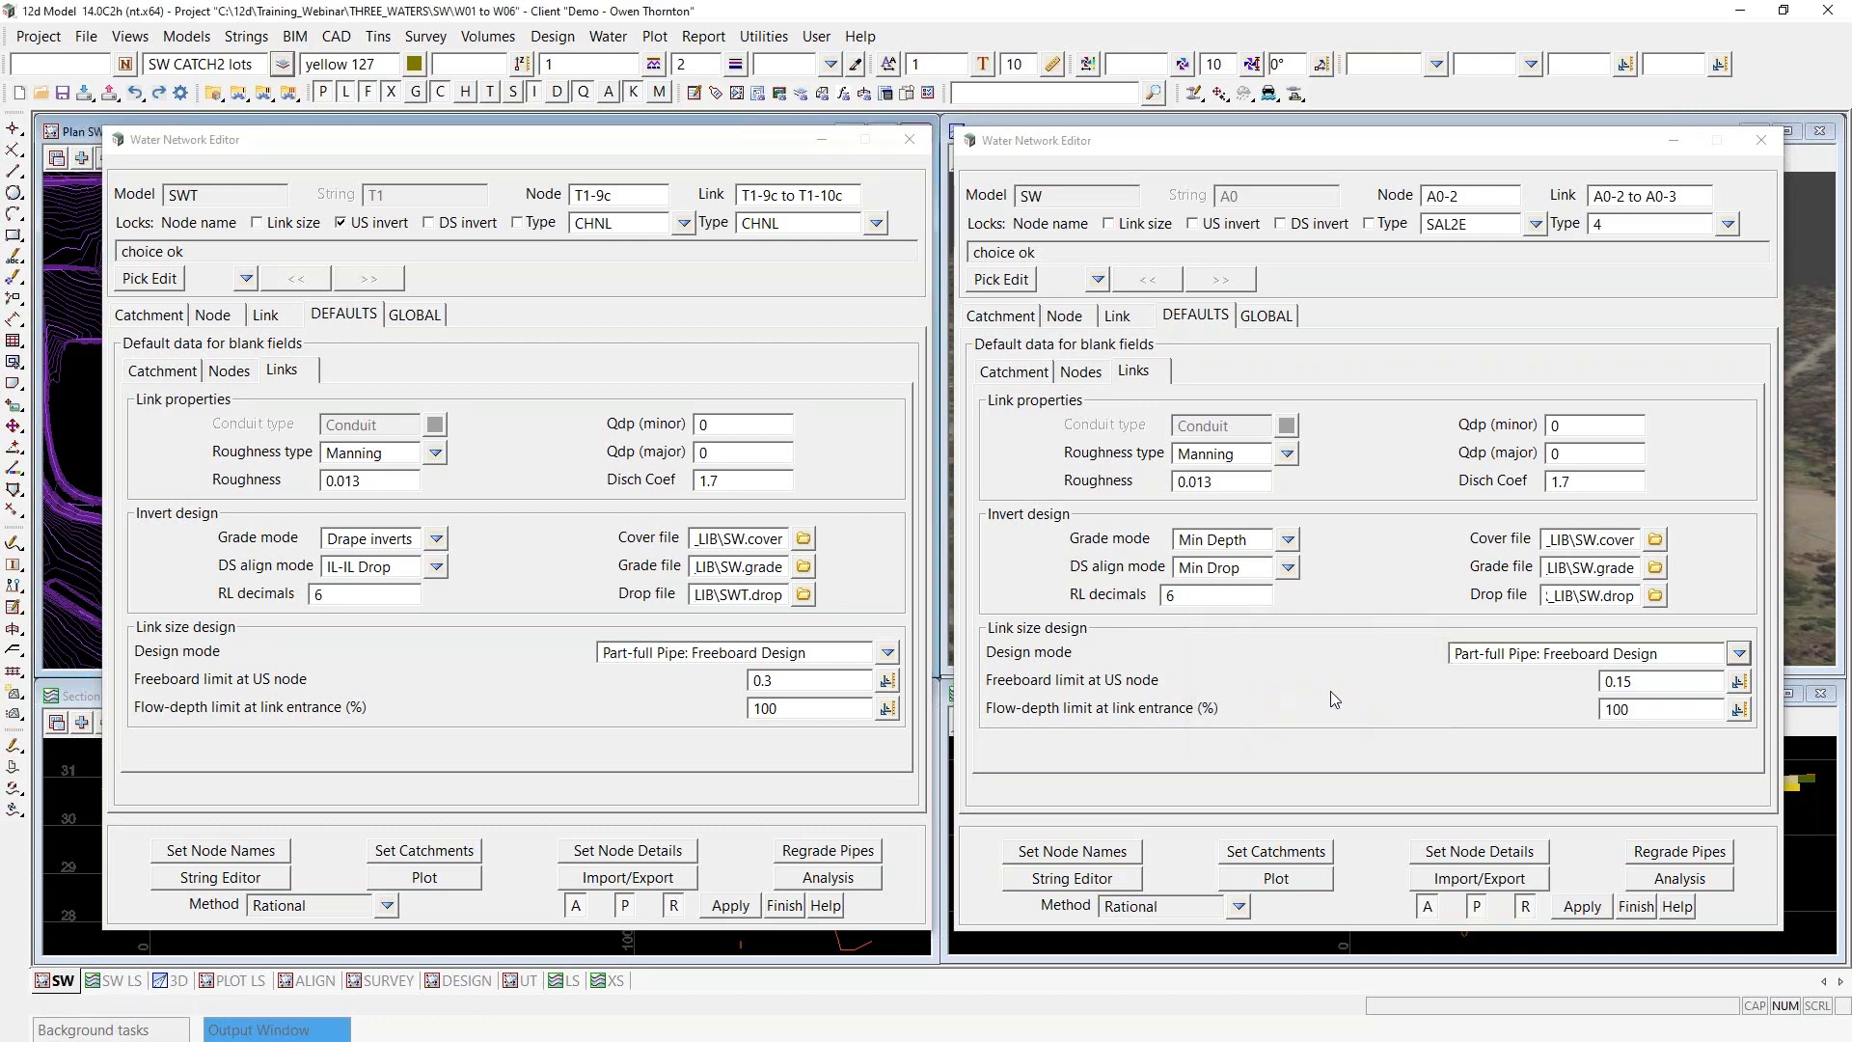
Compare the freeboard limit at the US node between the SW and SWT link defaults
{"action": "left_click", "coordinate": [1672, 683]}
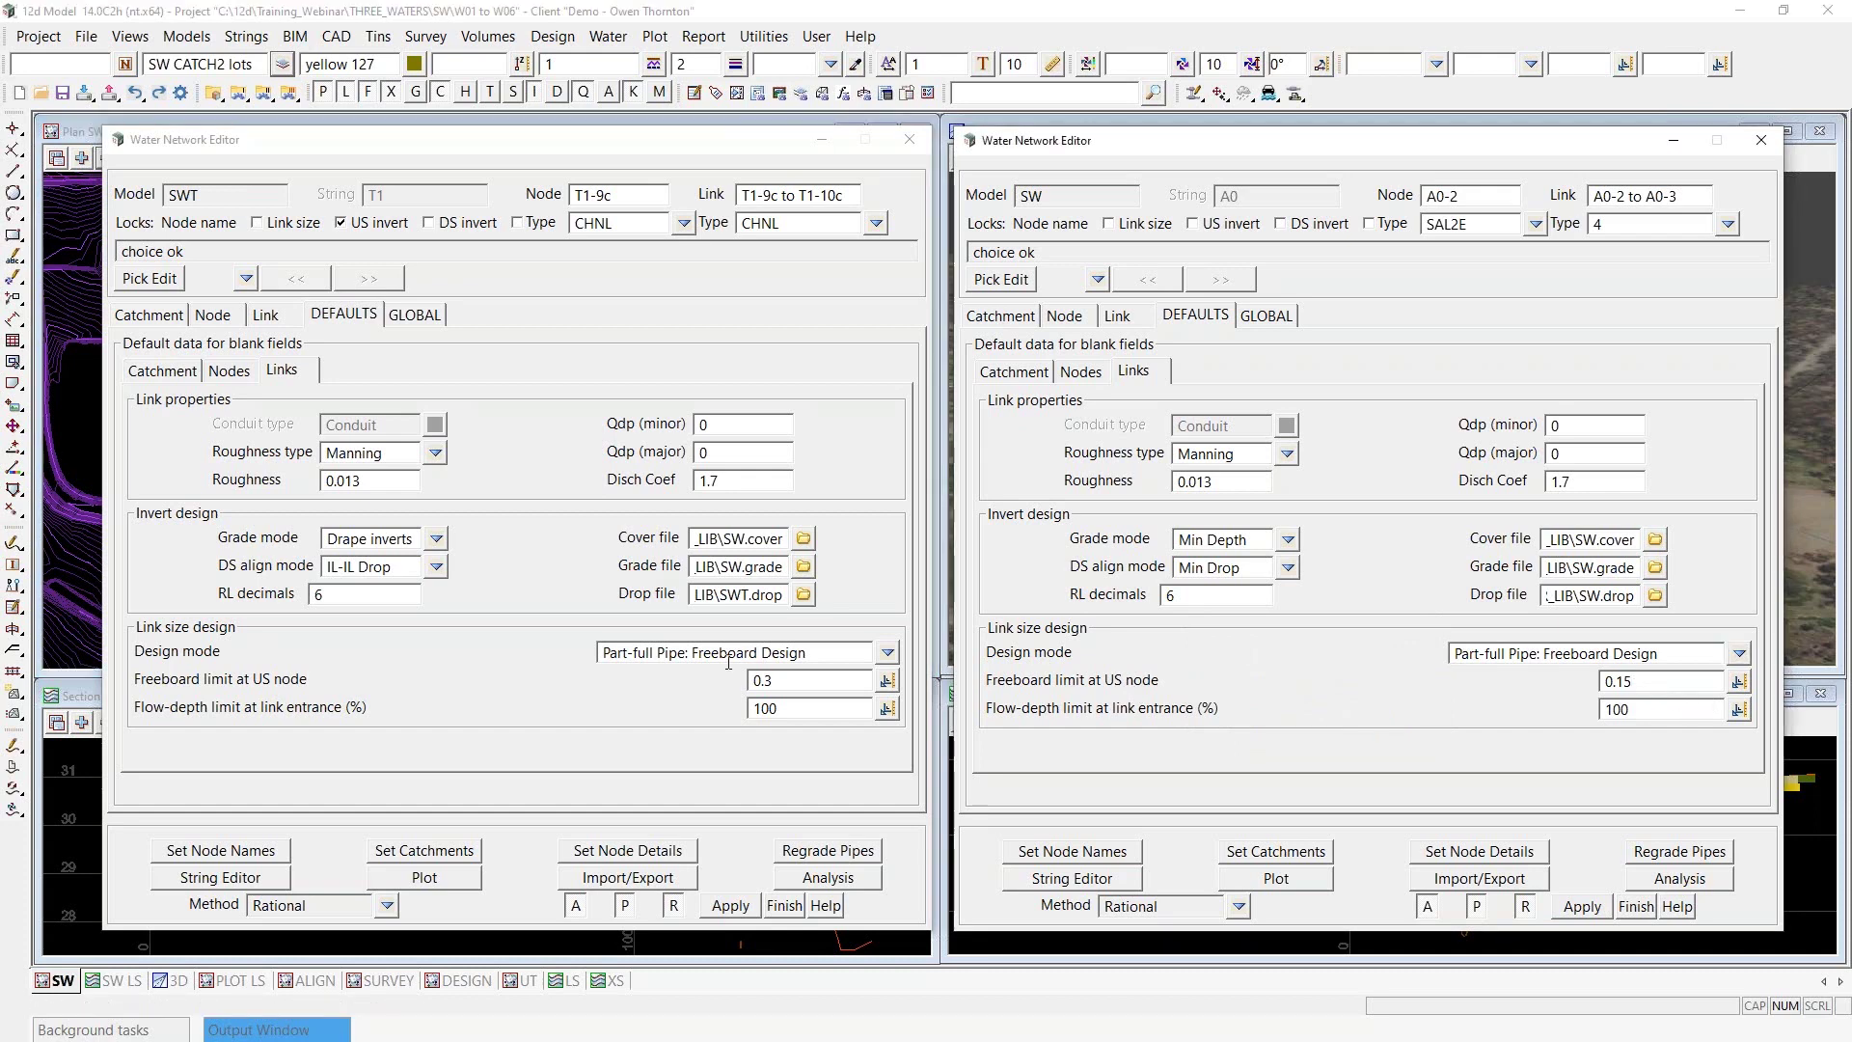
{"action": "left_click", "coordinate": [802, 681]}
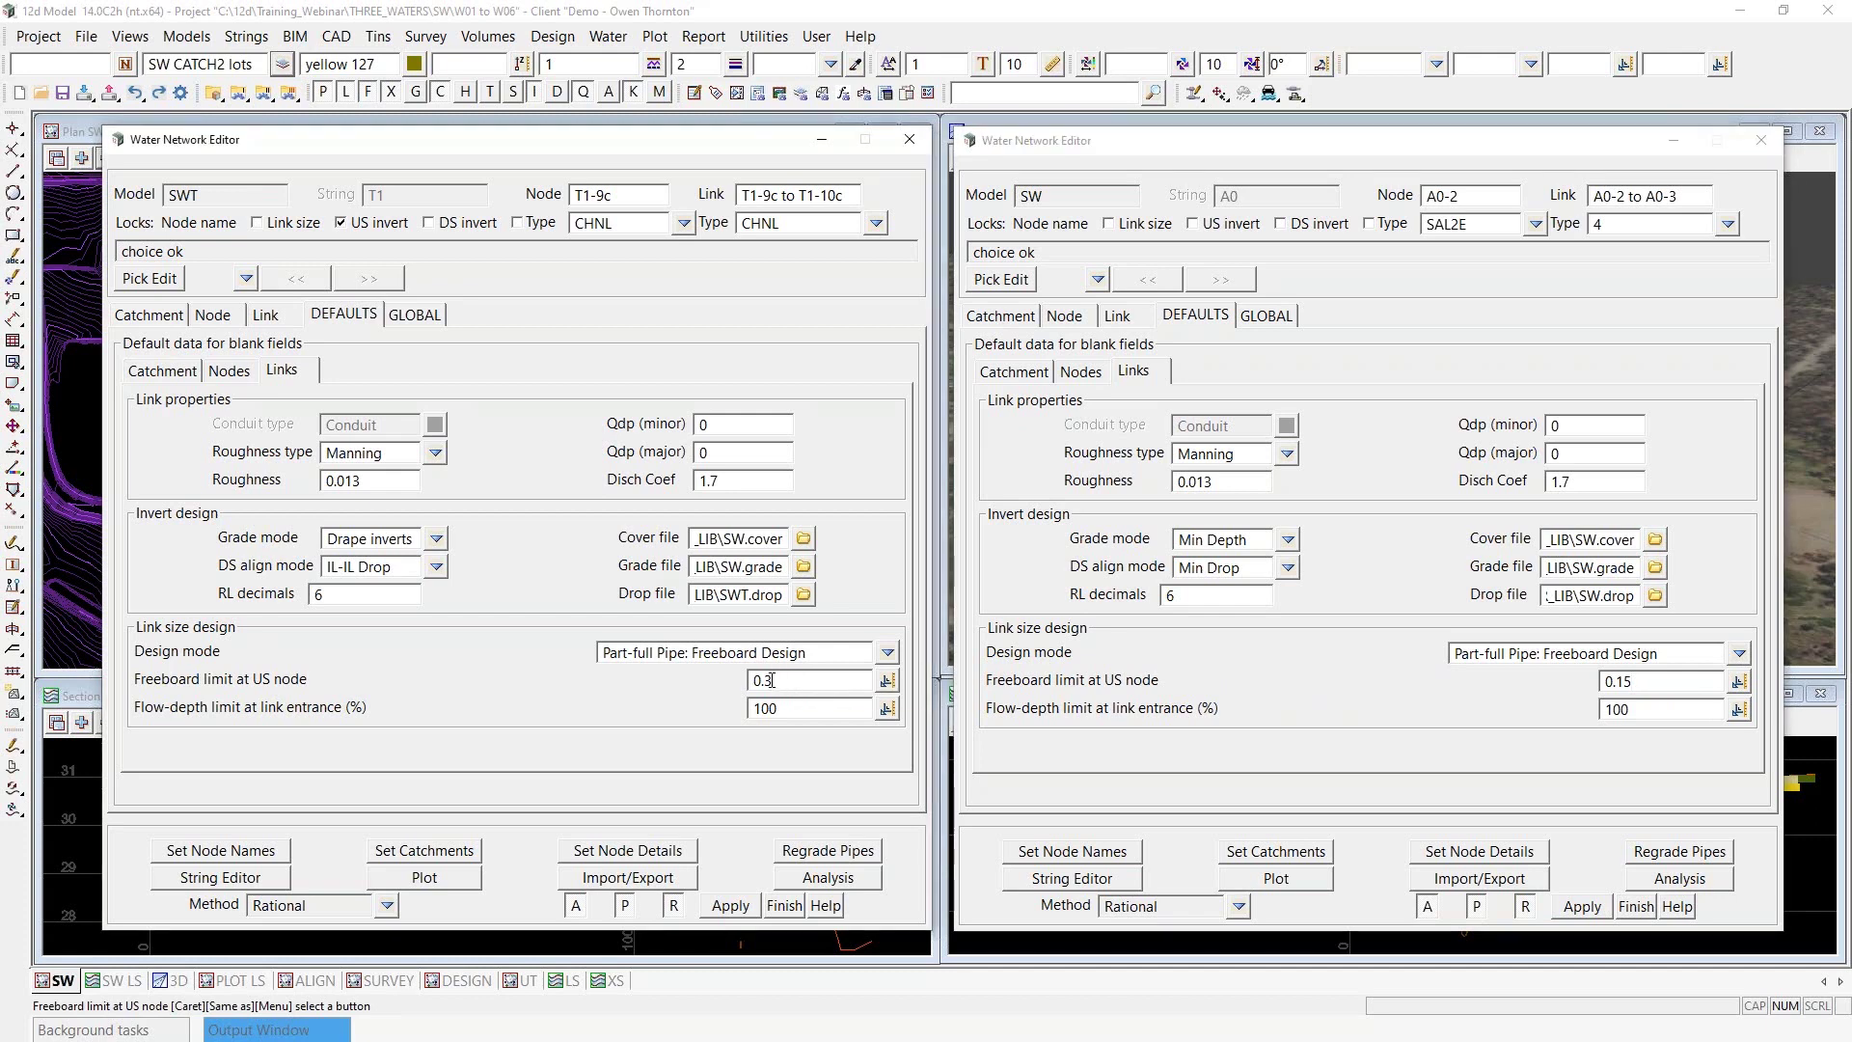
{"action": "left_click", "coordinate": [1647, 680]}
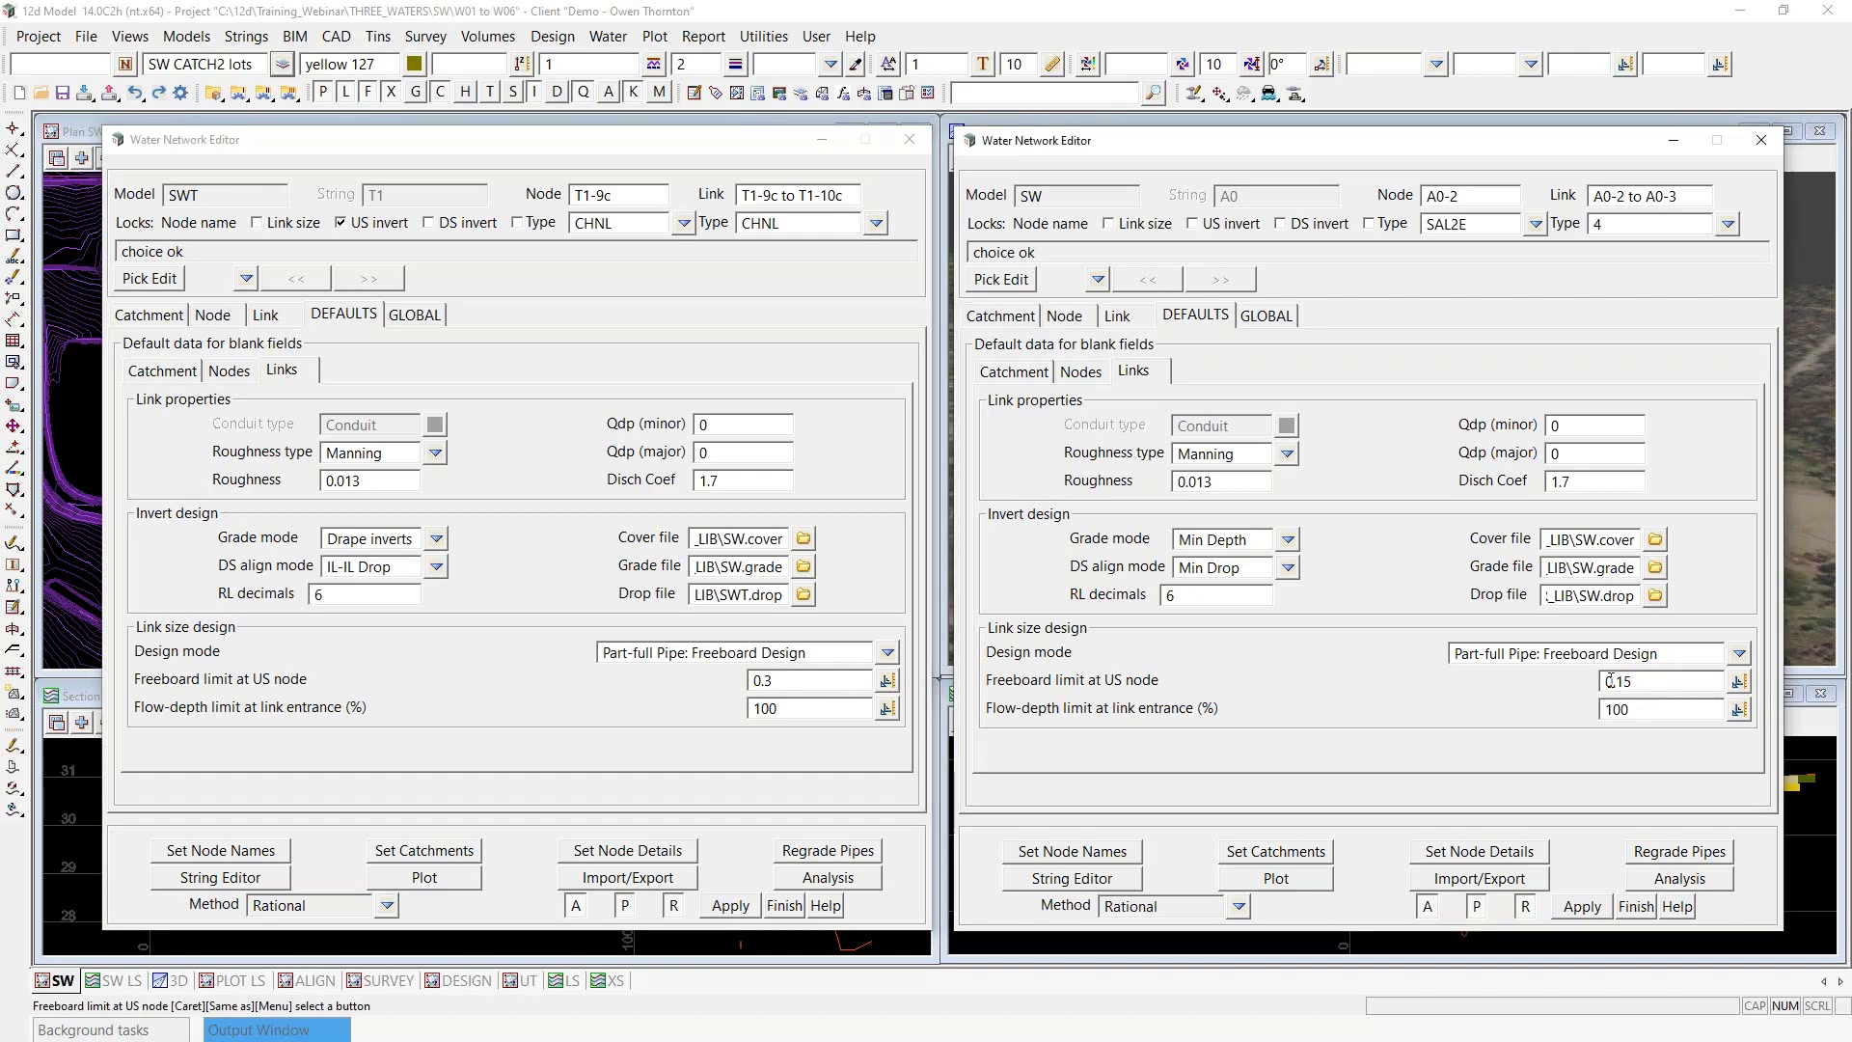
Minimize the SWT Water Network Editor and examine the freeboard at the pits along the SW string A0 long section
{"action": "left_click", "coordinate": [822, 139]}
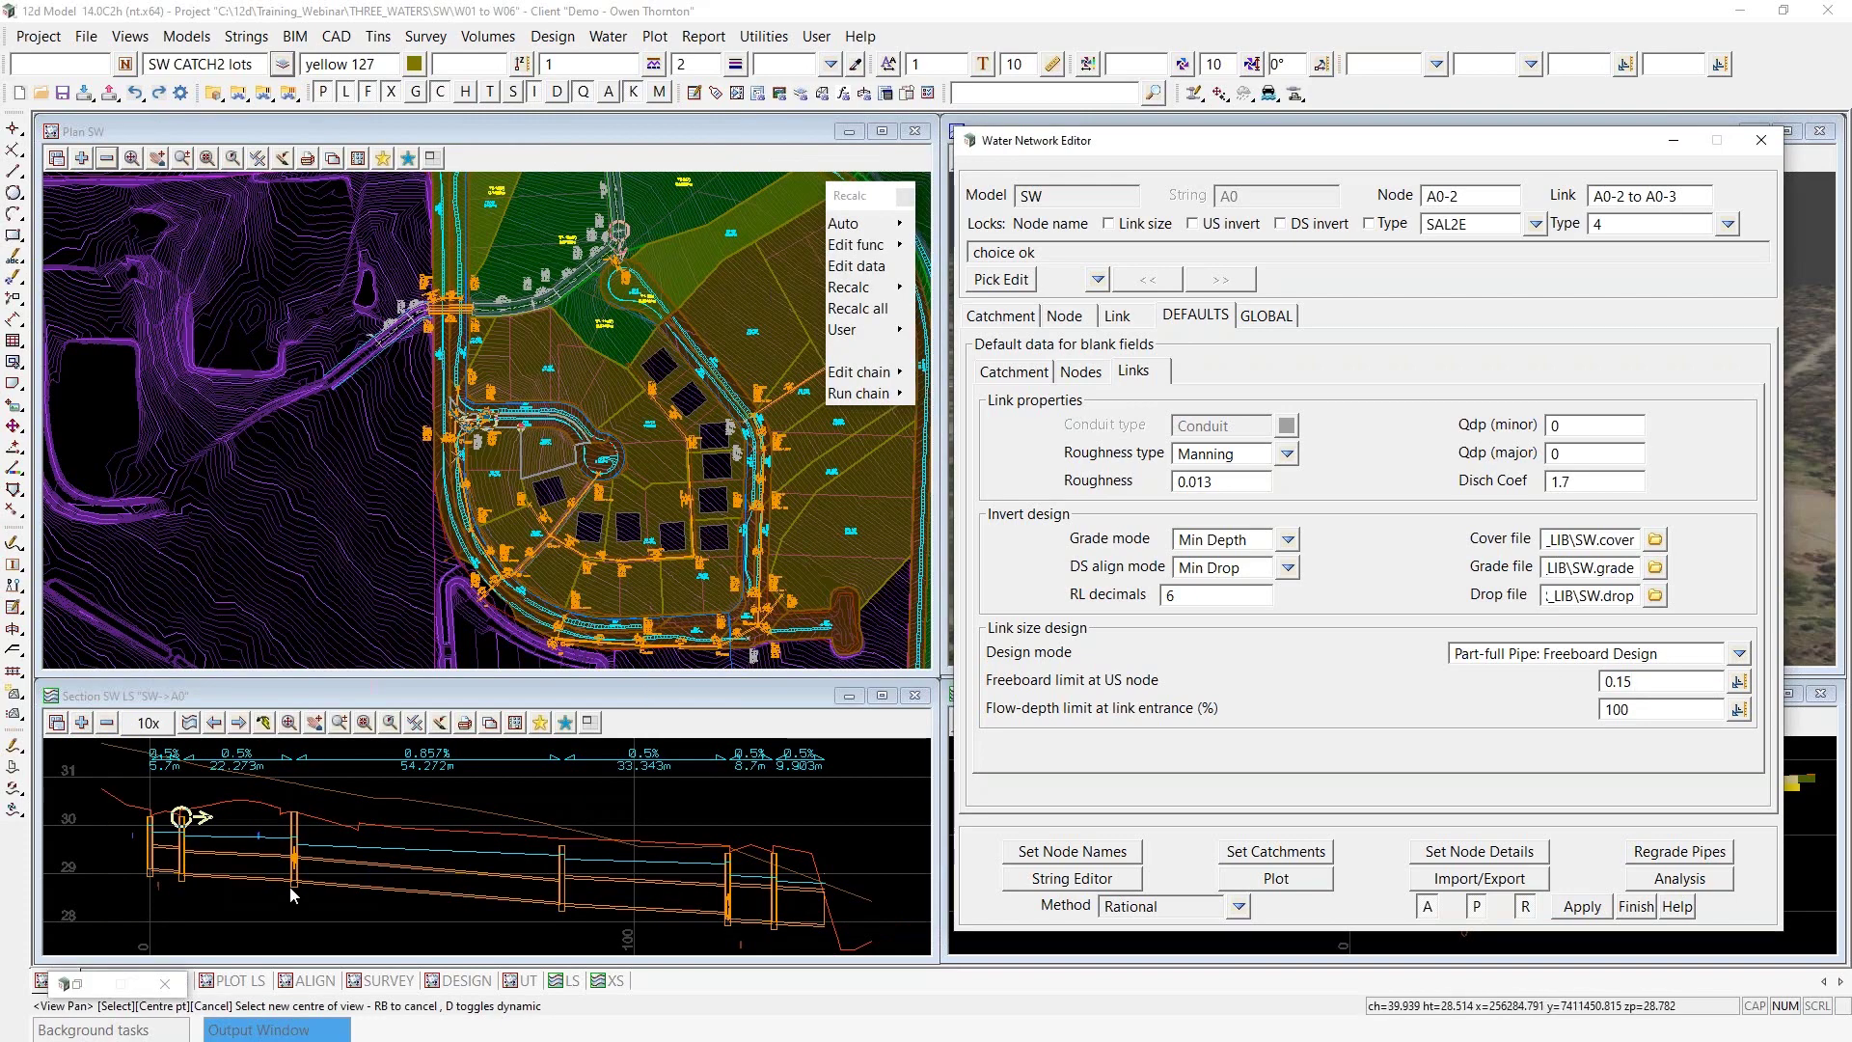
{"action": "scroll", "coordinate": [294, 869], "scroll_direction": "up", "scroll_amount": 3}
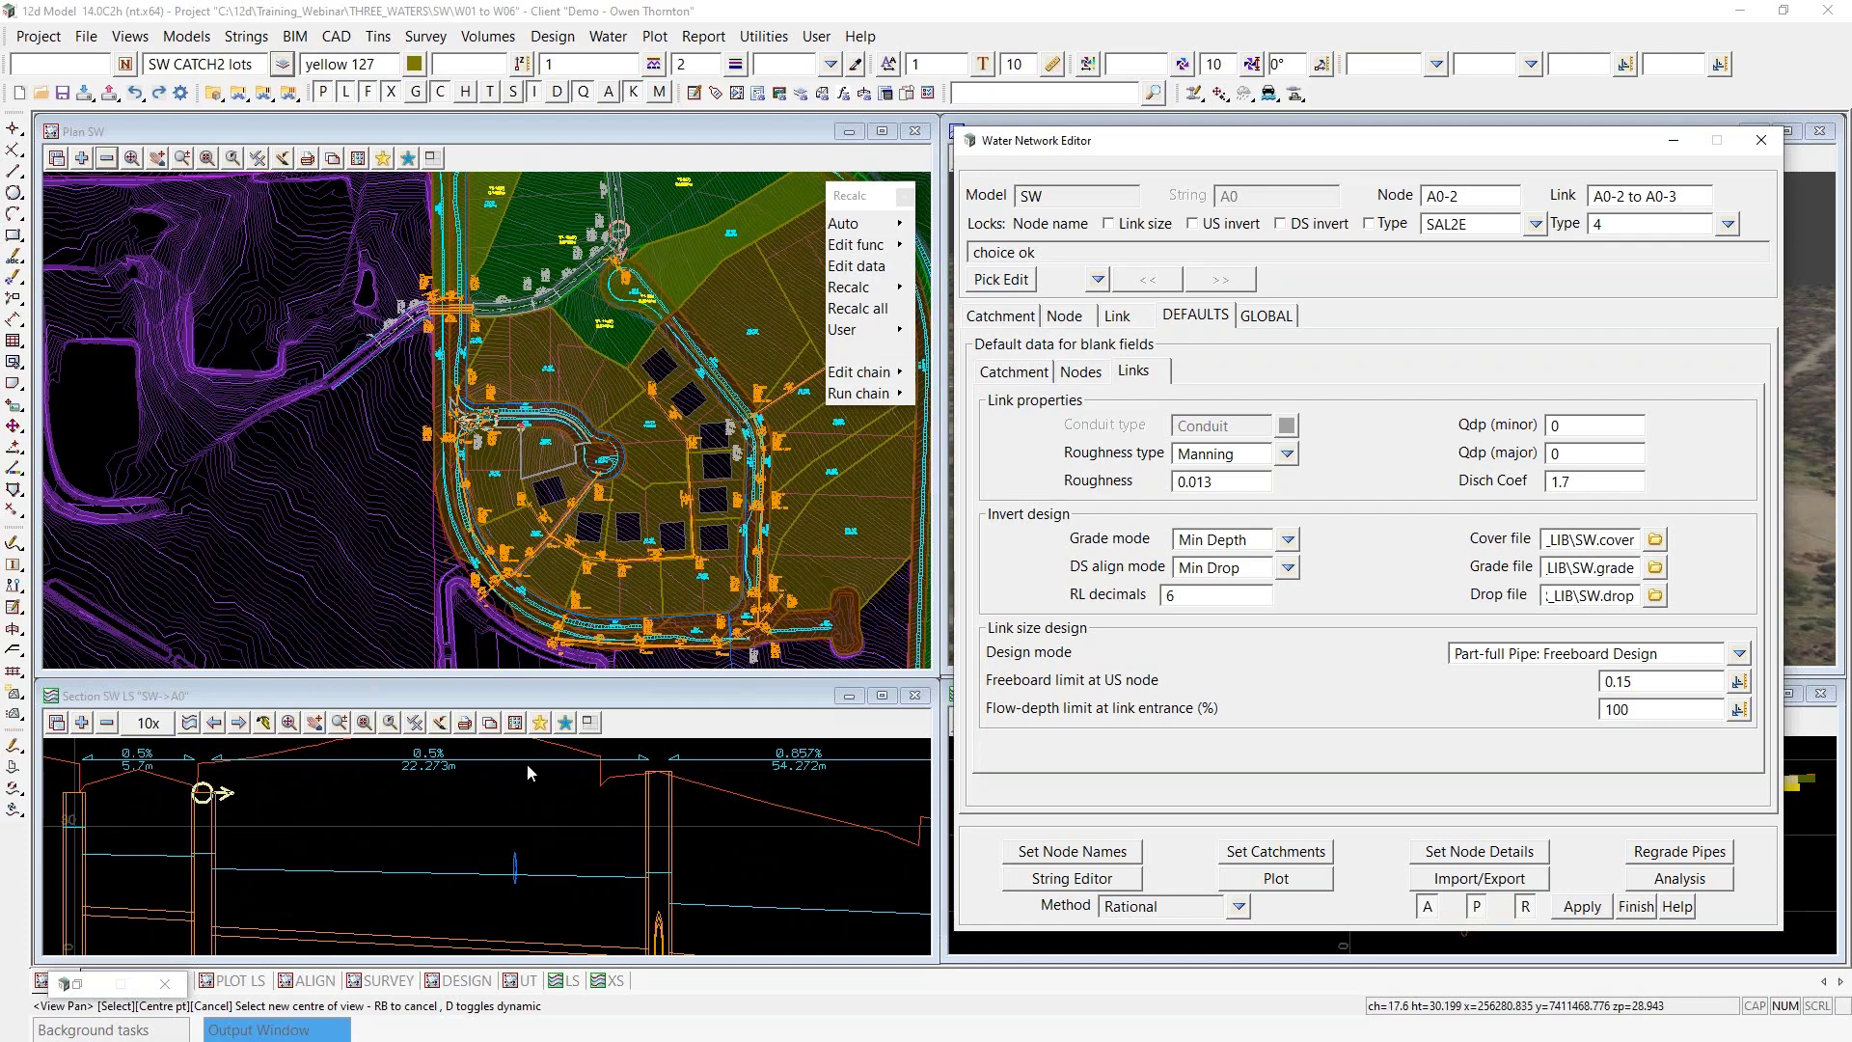
{"action": "scroll", "coordinate": [367, 777], "scroll_direction": "down", "scroll_amount": 4}
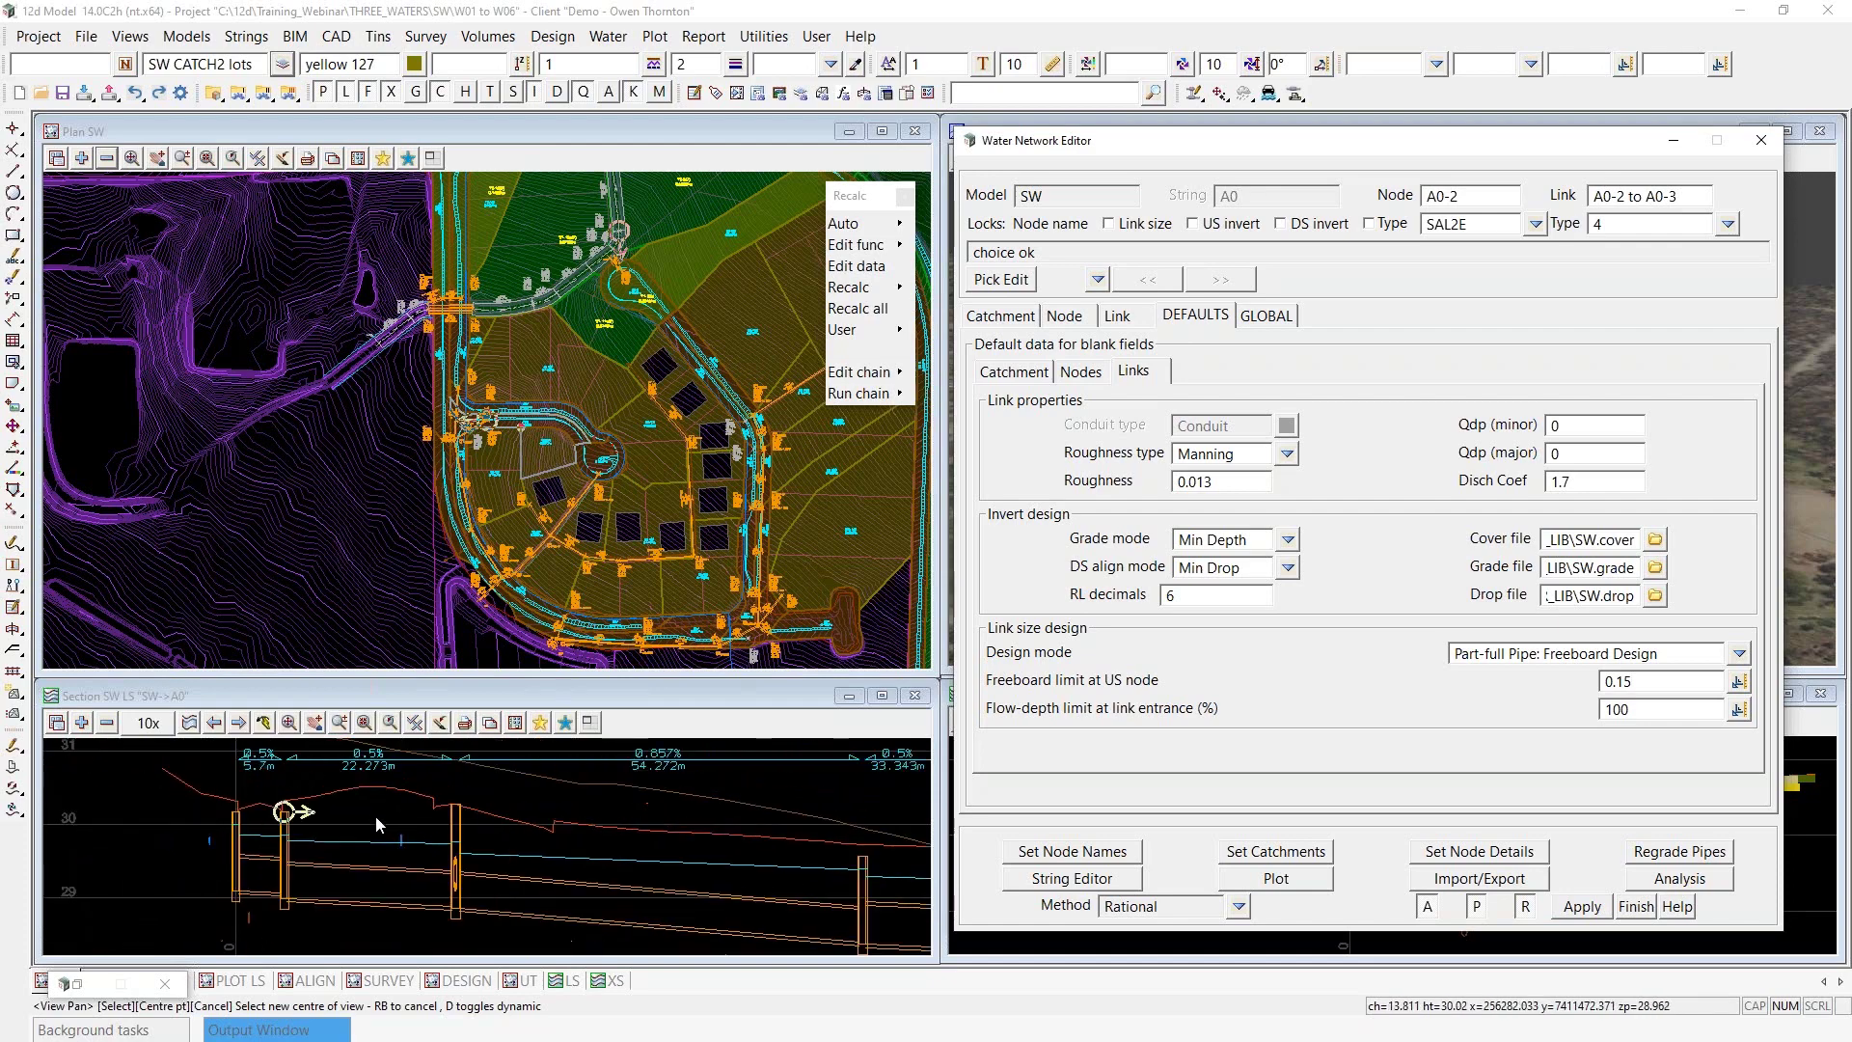
{"action": "left_click", "coordinate": [669, 873]}
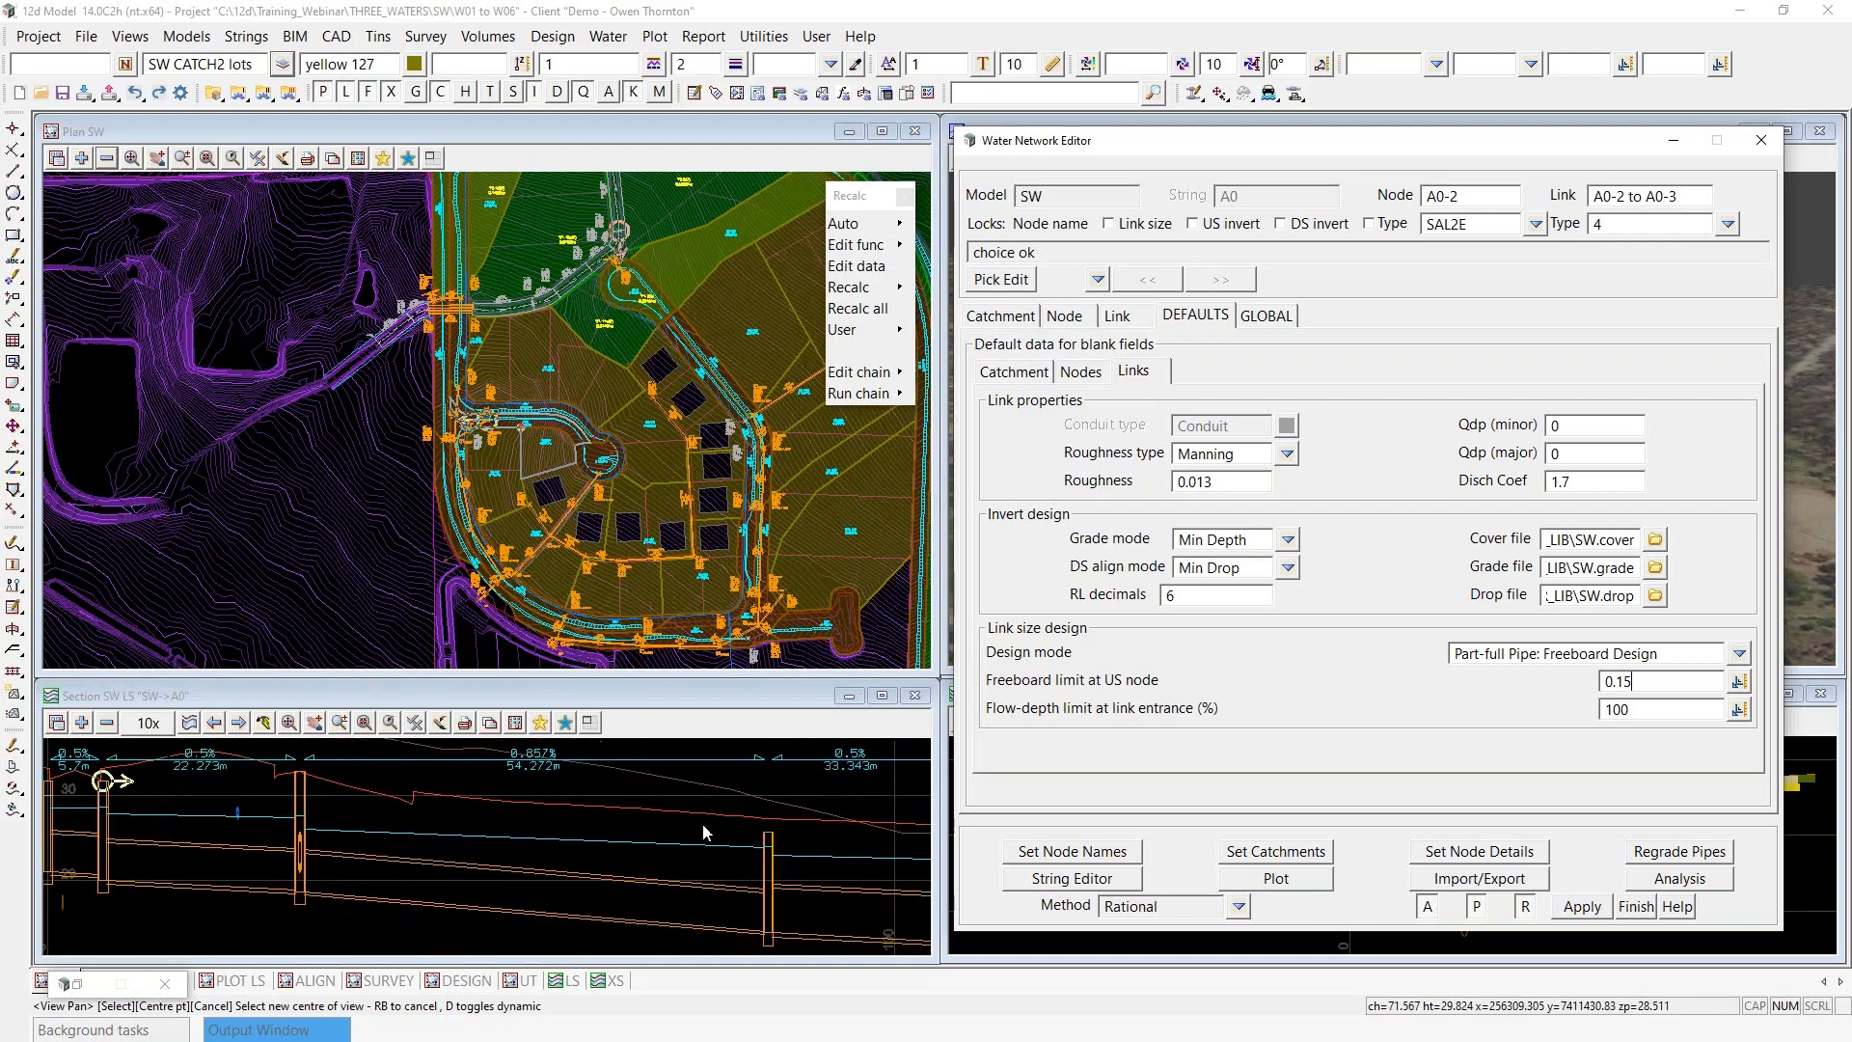
{"action": "scroll", "coordinate": [253, 872], "scroll_direction": "down", "scroll_amount": 2}
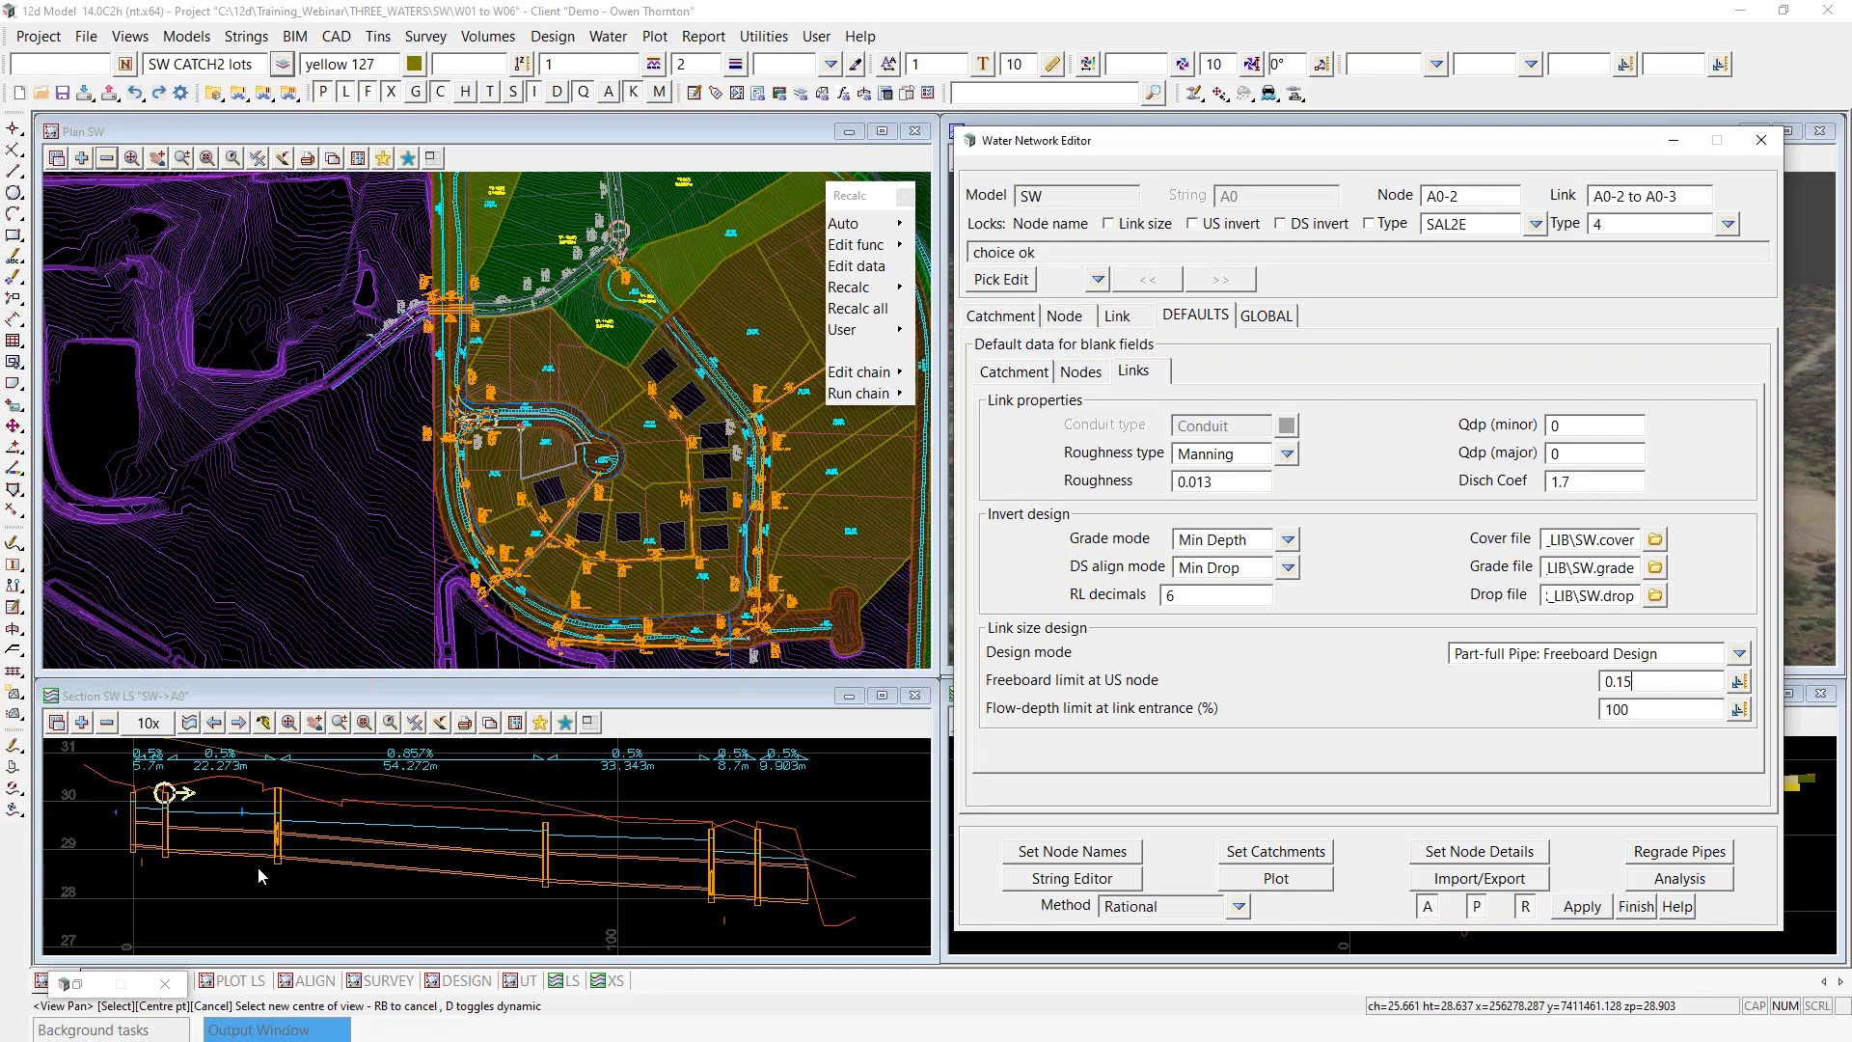
{"action": "scroll", "coordinate": [547, 841], "scroll_direction": "up", "scroll_amount": 1}
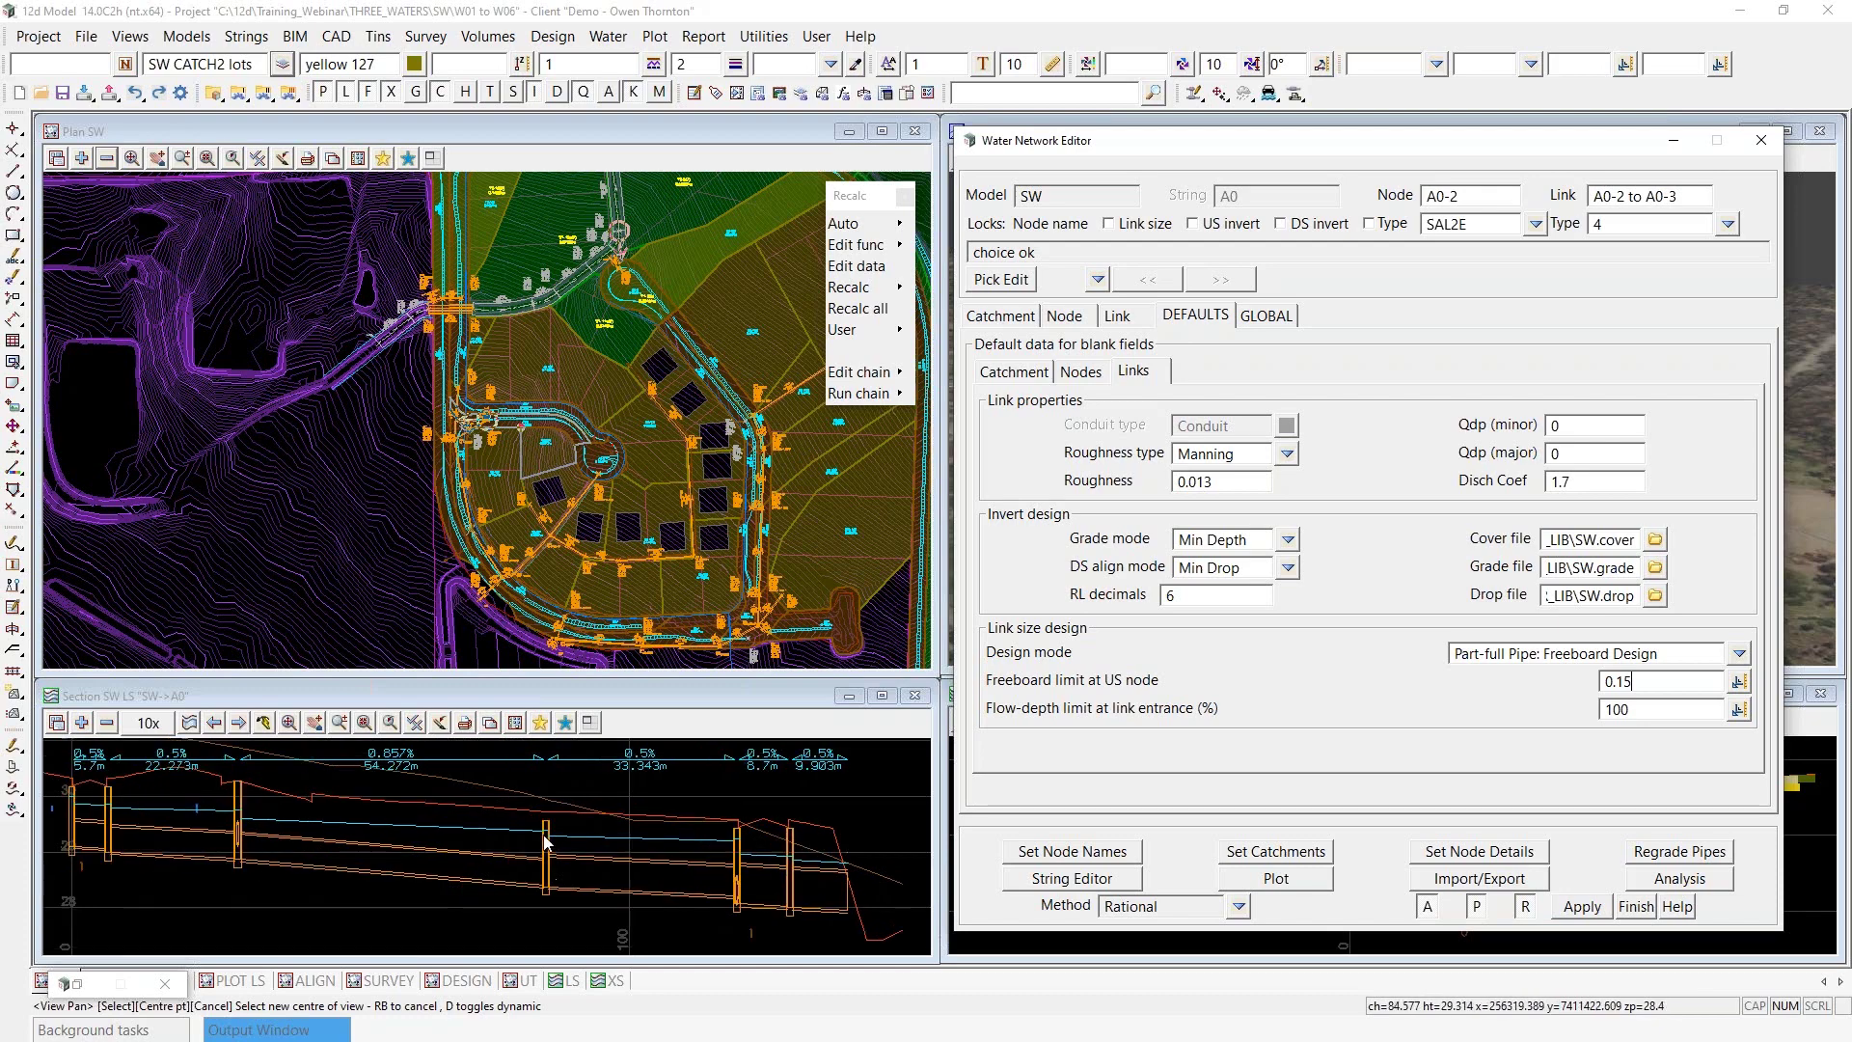
{"action": "scroll", "coordinate": [547, 841], "scroll_direction": "up", "scroll_amount": 2}
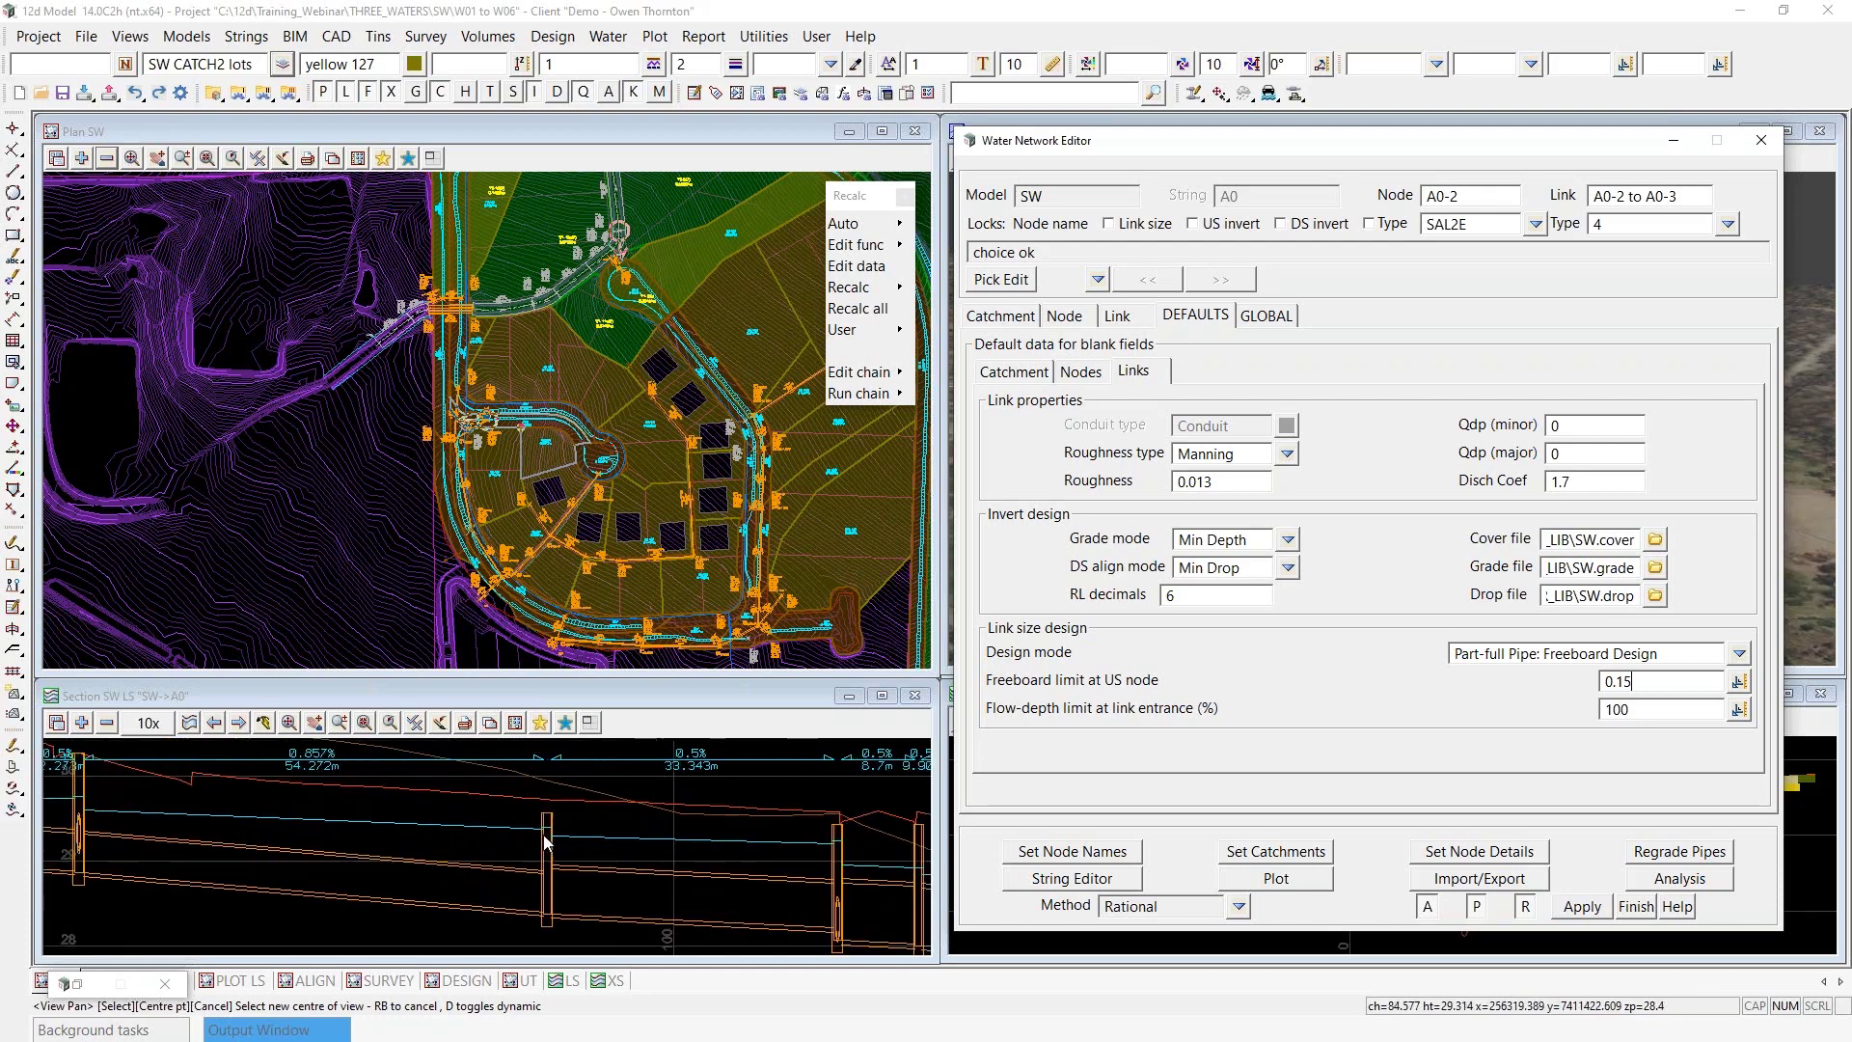
Check the SW freeboard limit against the long section, and review the link size design modes without choosing one
{"action": "double_click", "coordinate": [1666, 680]}
{"action": "scroll", "coordinate": [529, 881], "scroll_direction": "down", "scroll_amount": 2}
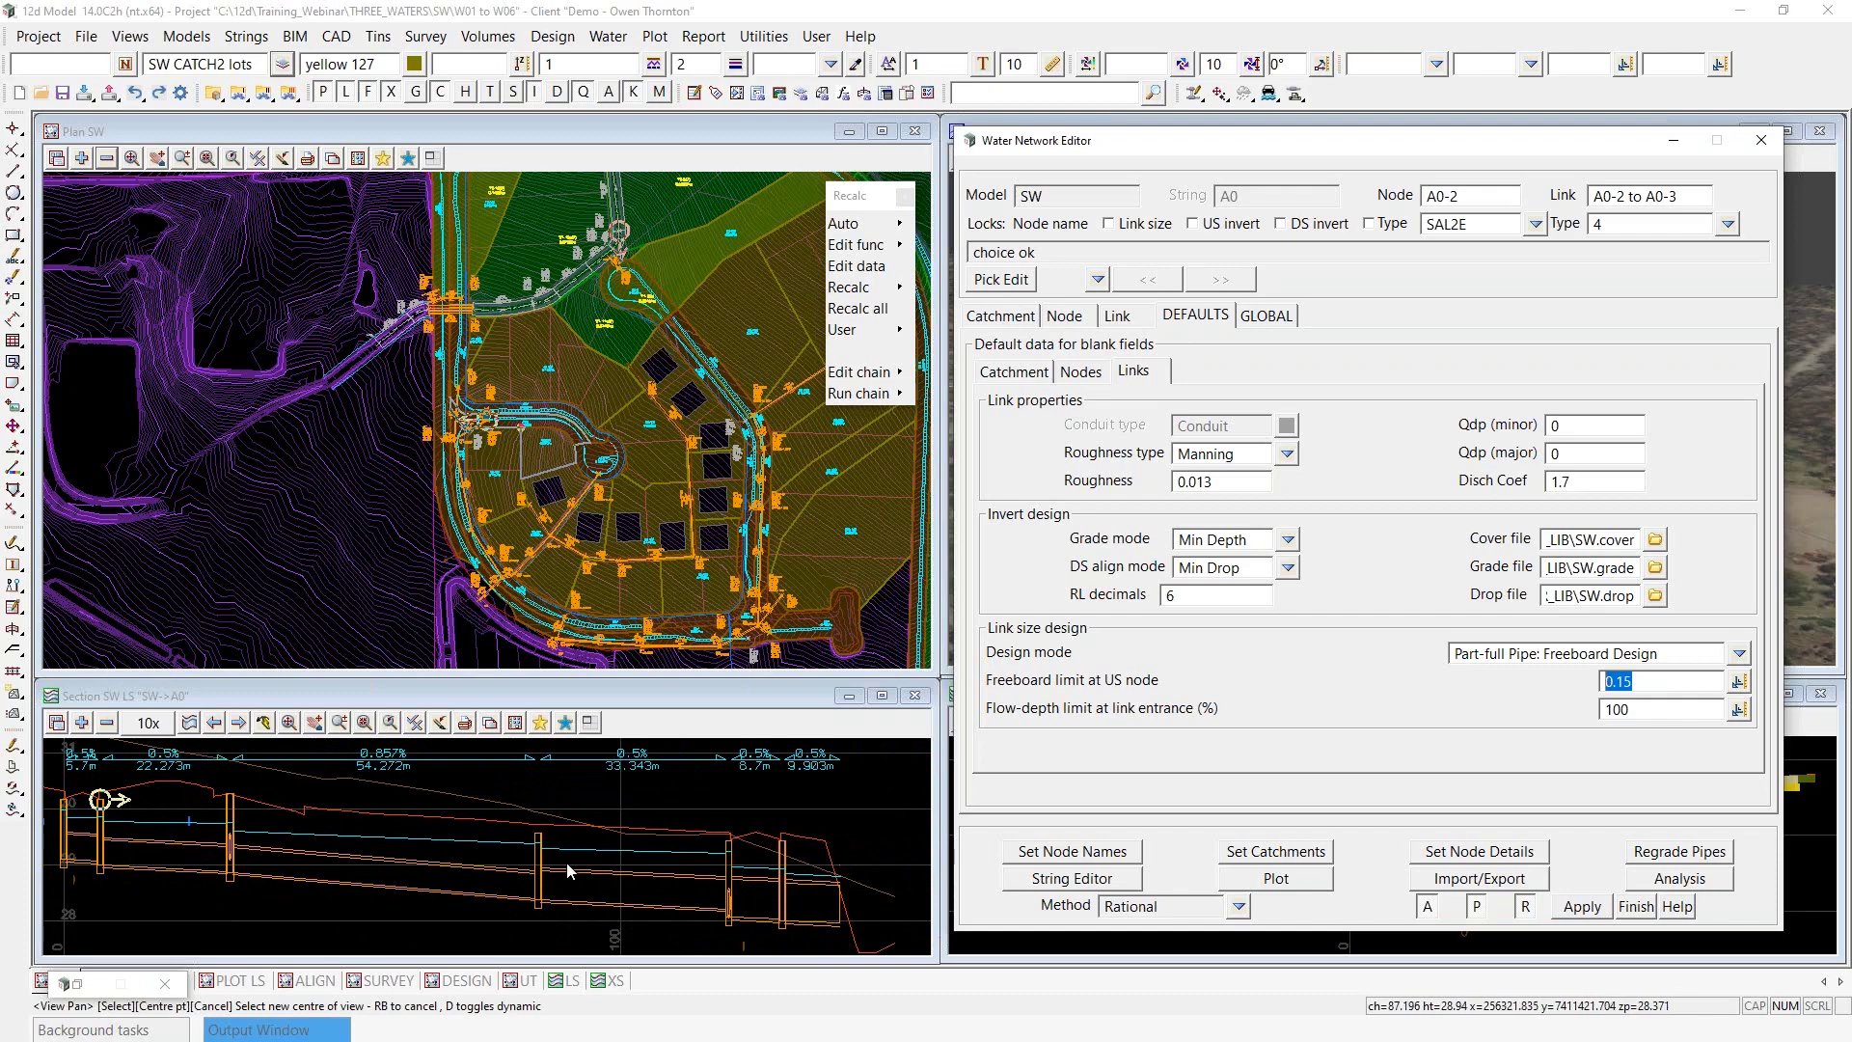
{"action": "scroll", "coordinate": [528, 881], "scroll_direction": "down", "scroll_amount": 1}
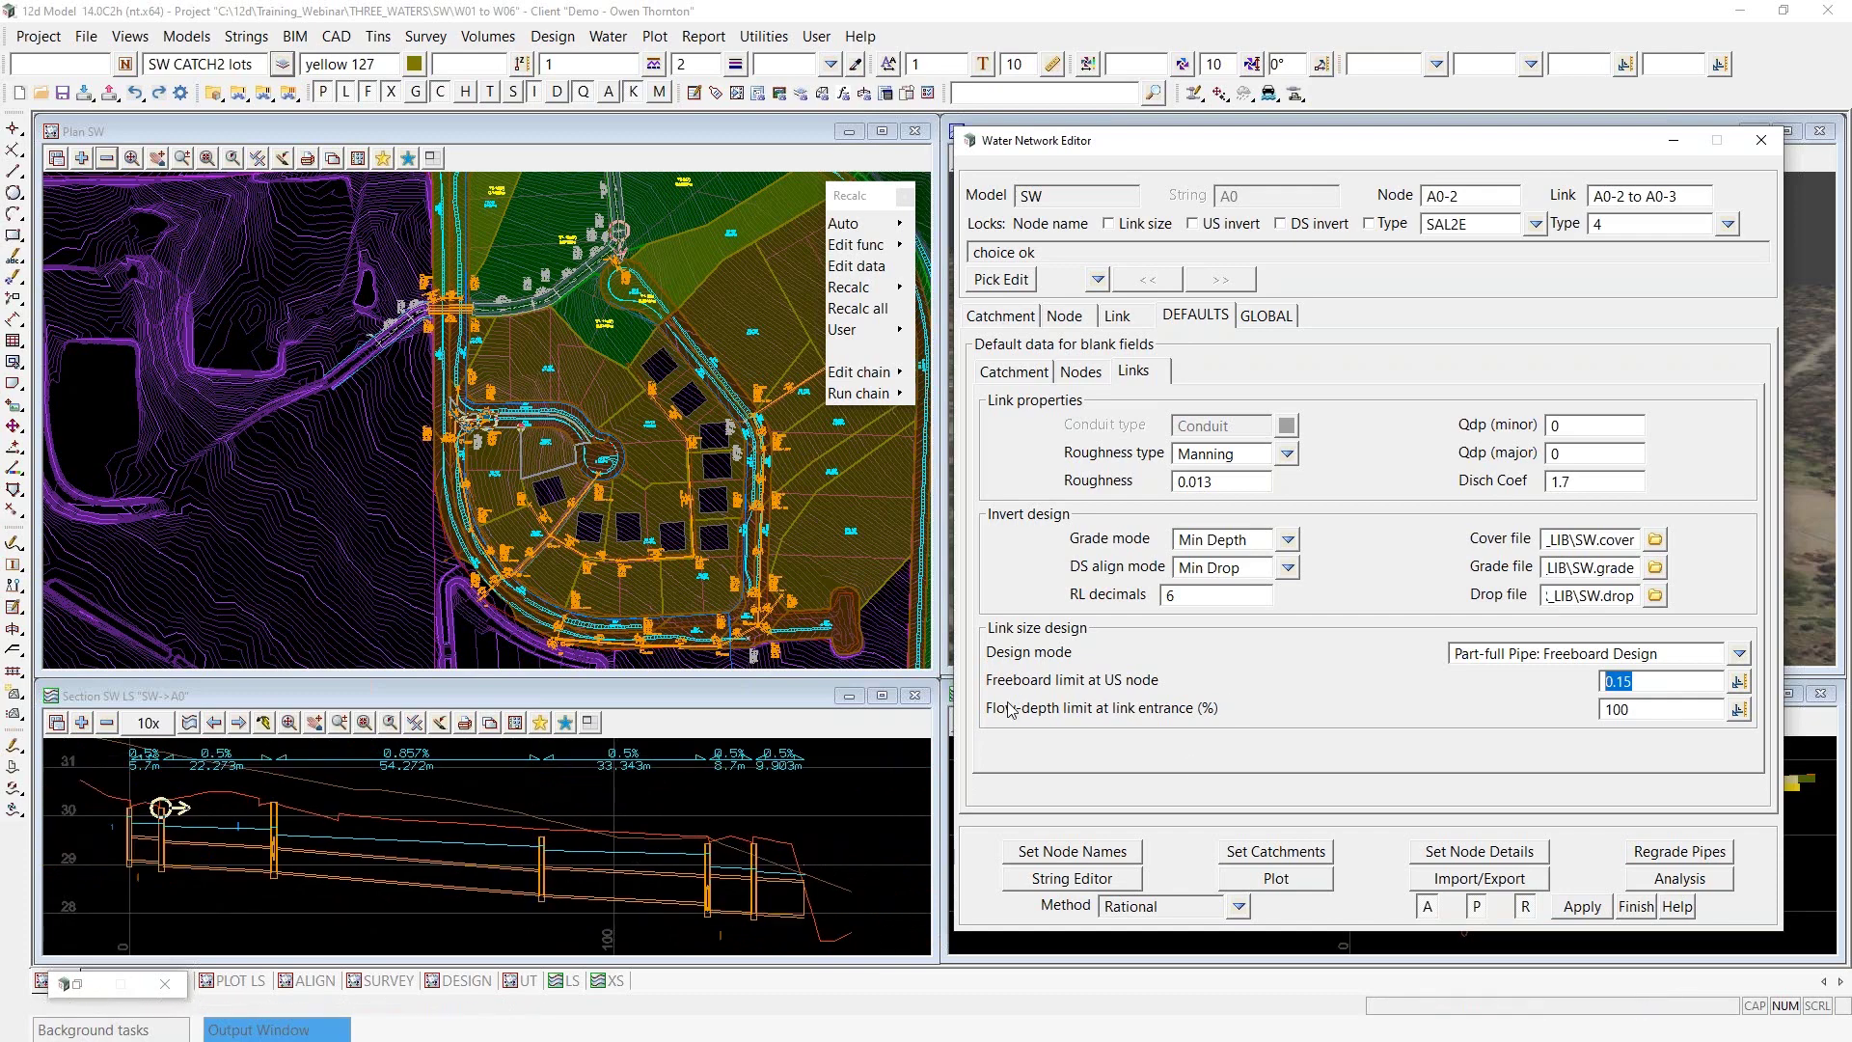
{"action": "left_click", "coordinate": [1739, 653]}
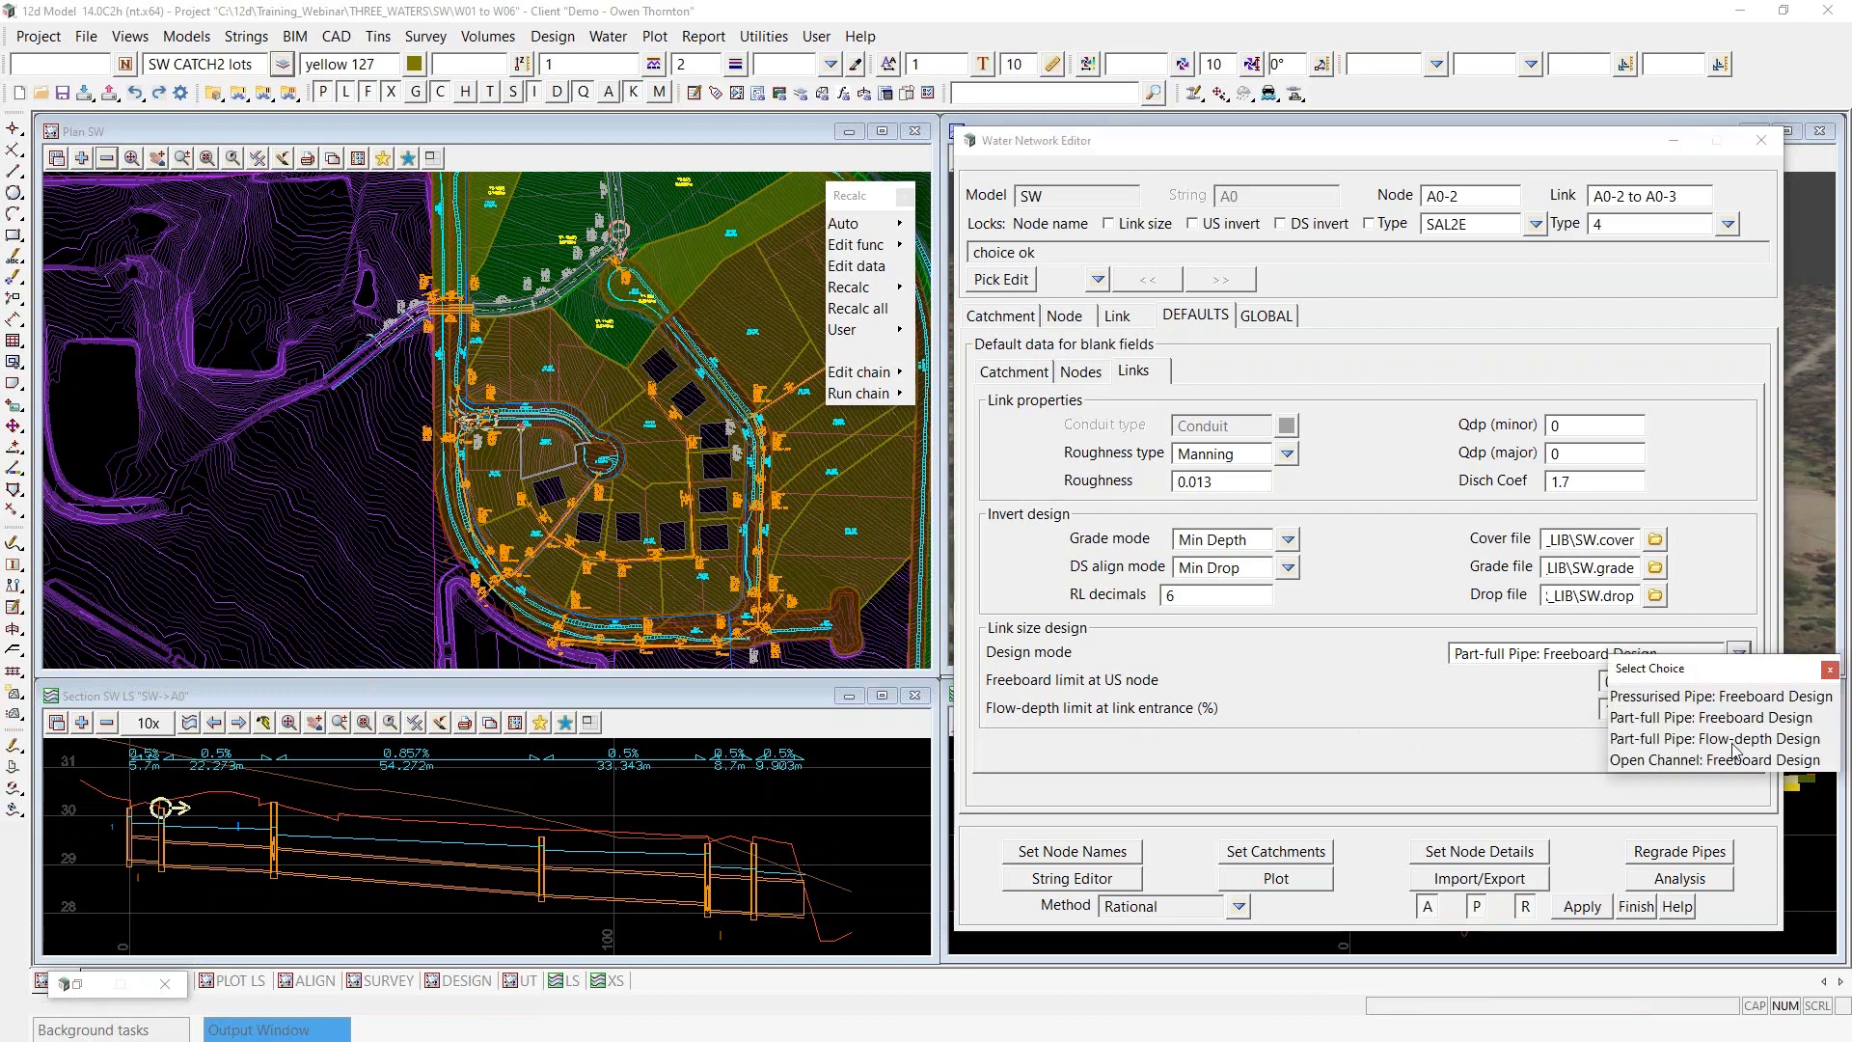
{"action": "left_click", "coordinate": [1830, 669]}
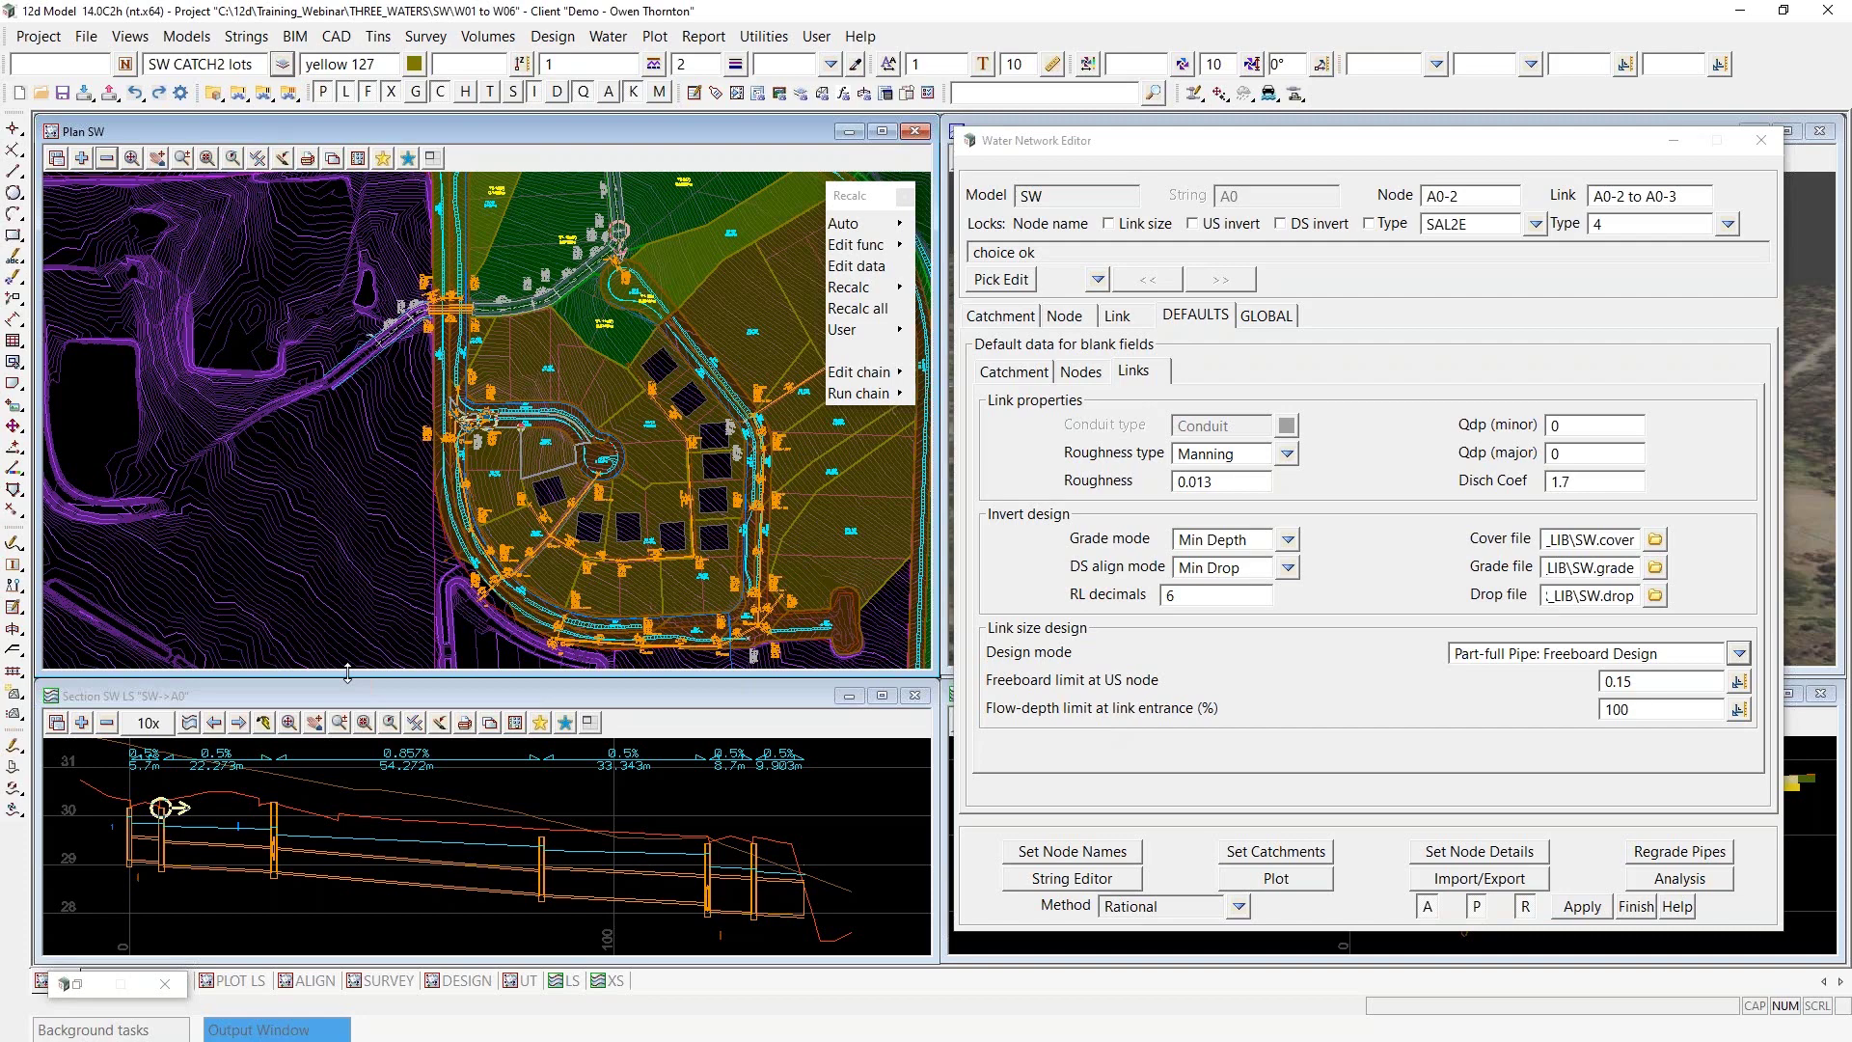
Restore the SWT Water Network Editor and compare the main node defaults of the SW and SWT models
{"action": "left_click", "coordinate": [1080, 373]}
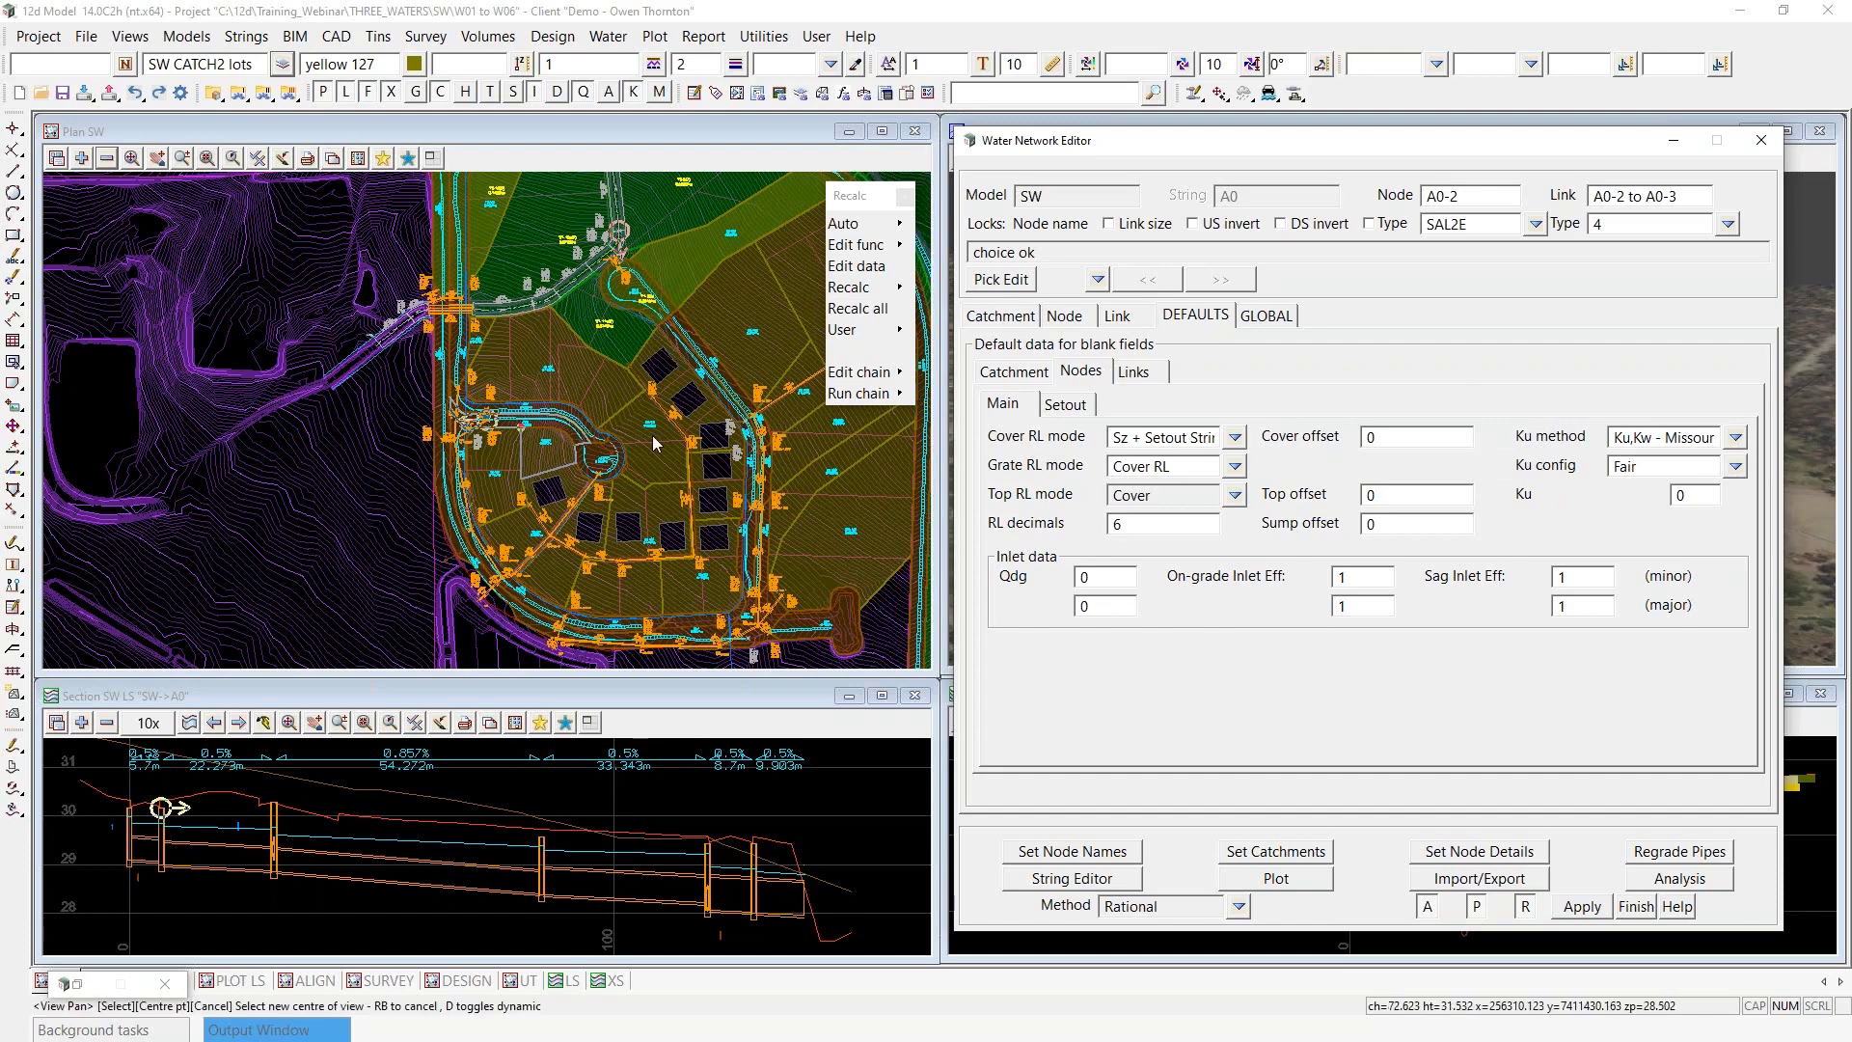
{"action": "left_click", "coordinate": [79, 988]}
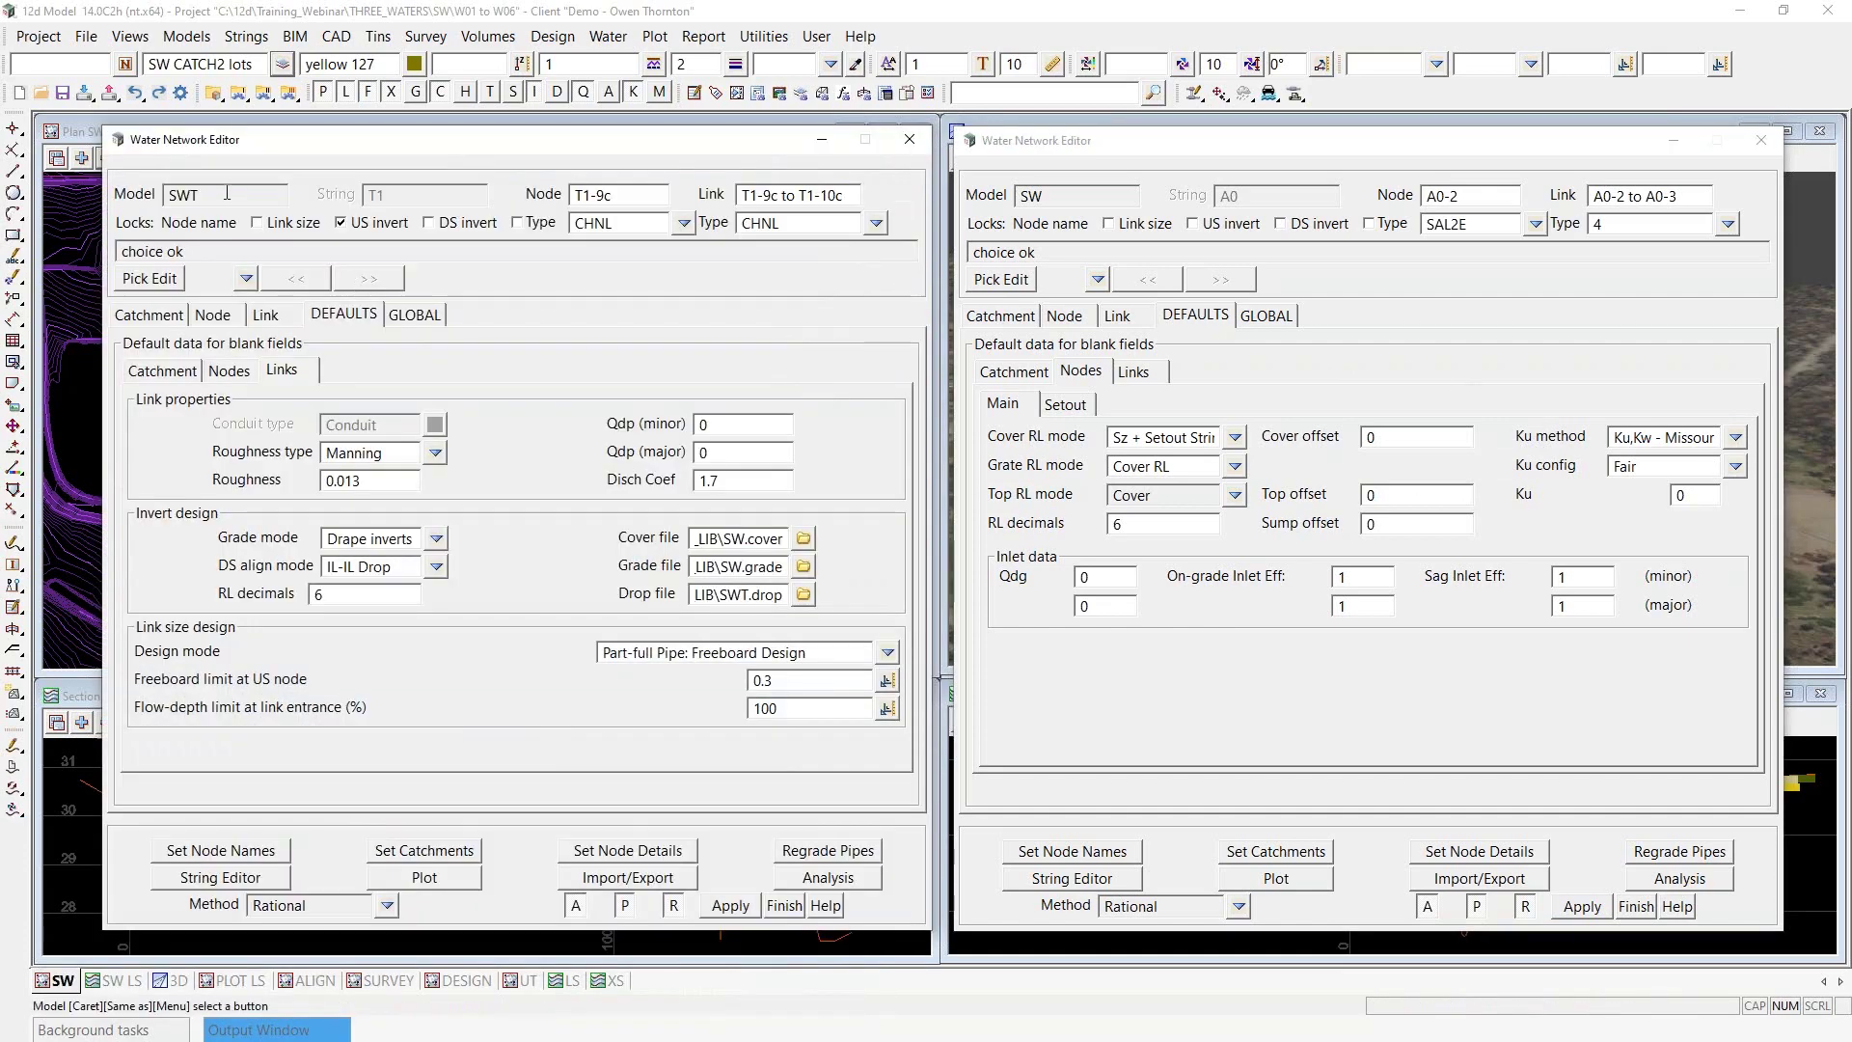
{"action": "left_click", "coordinate": [230, 372]}
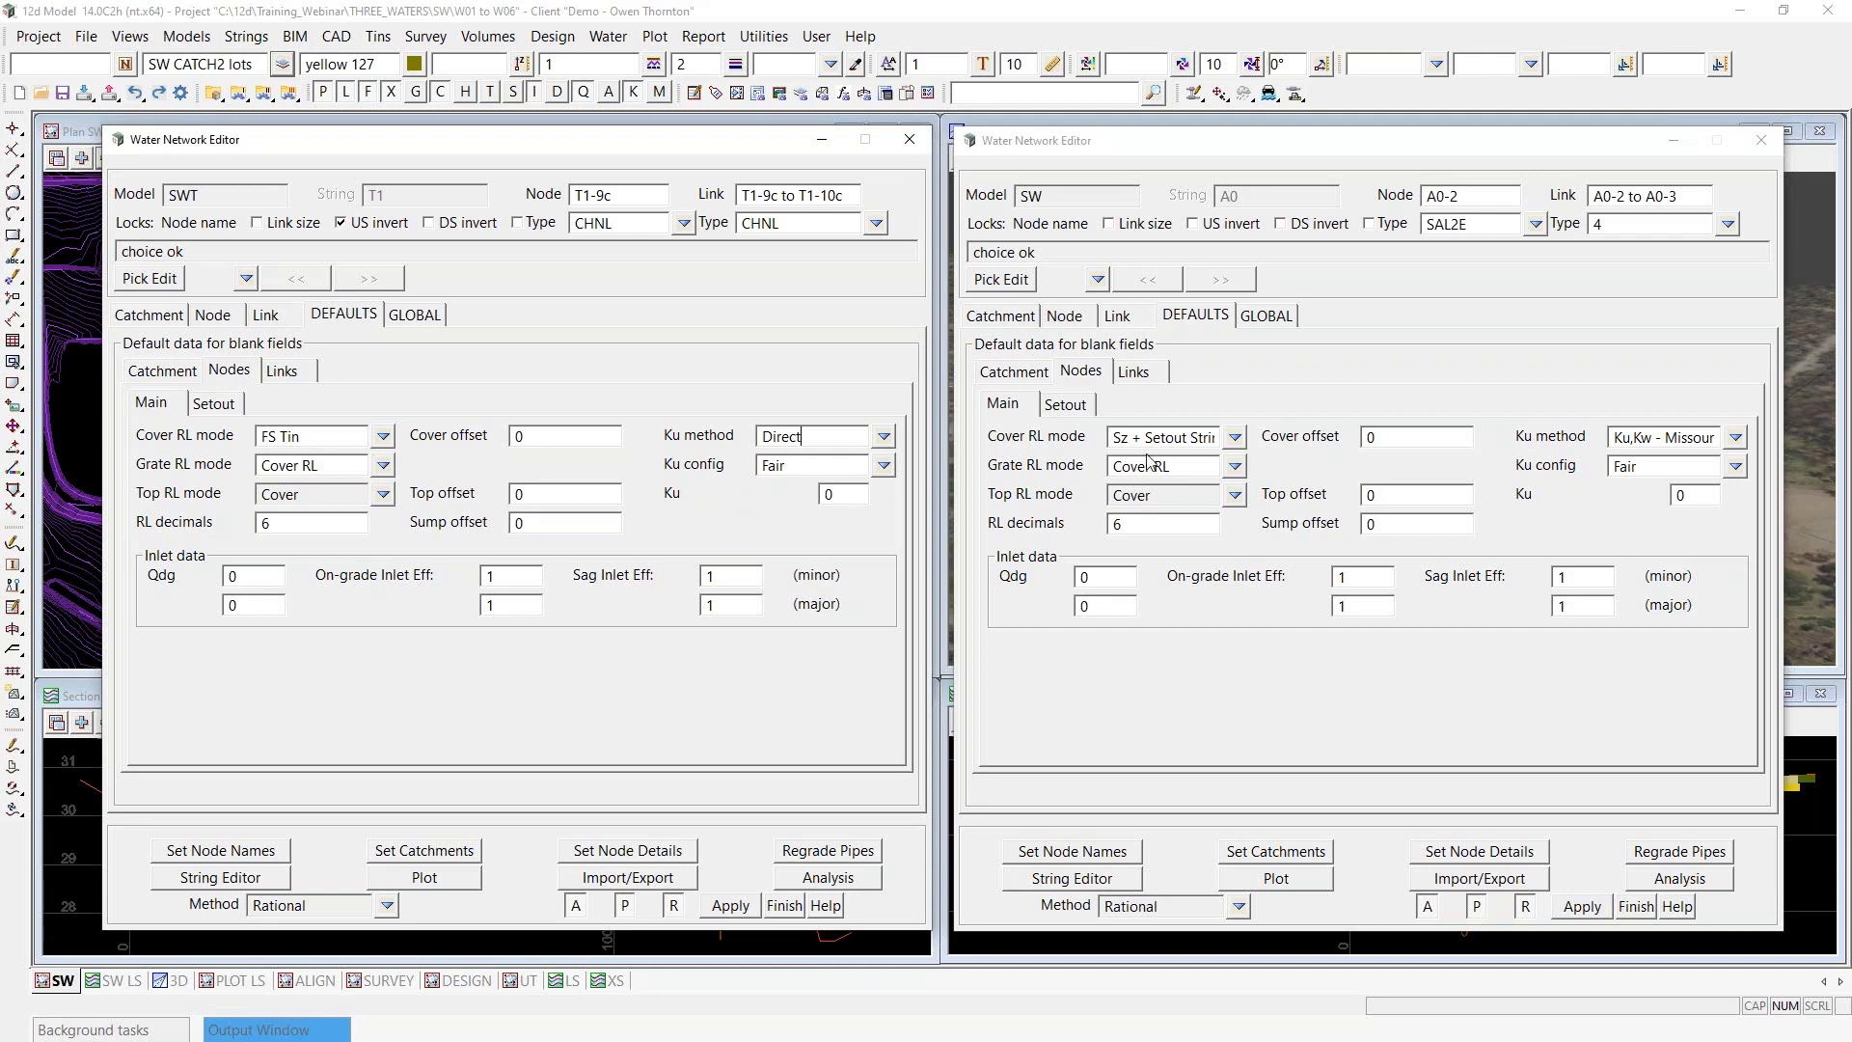
Review the Ku method choices for the SW node defaults without changing the method, and list the Ku config options
{"action": "left_click", "coordinate": [1735, 439]}
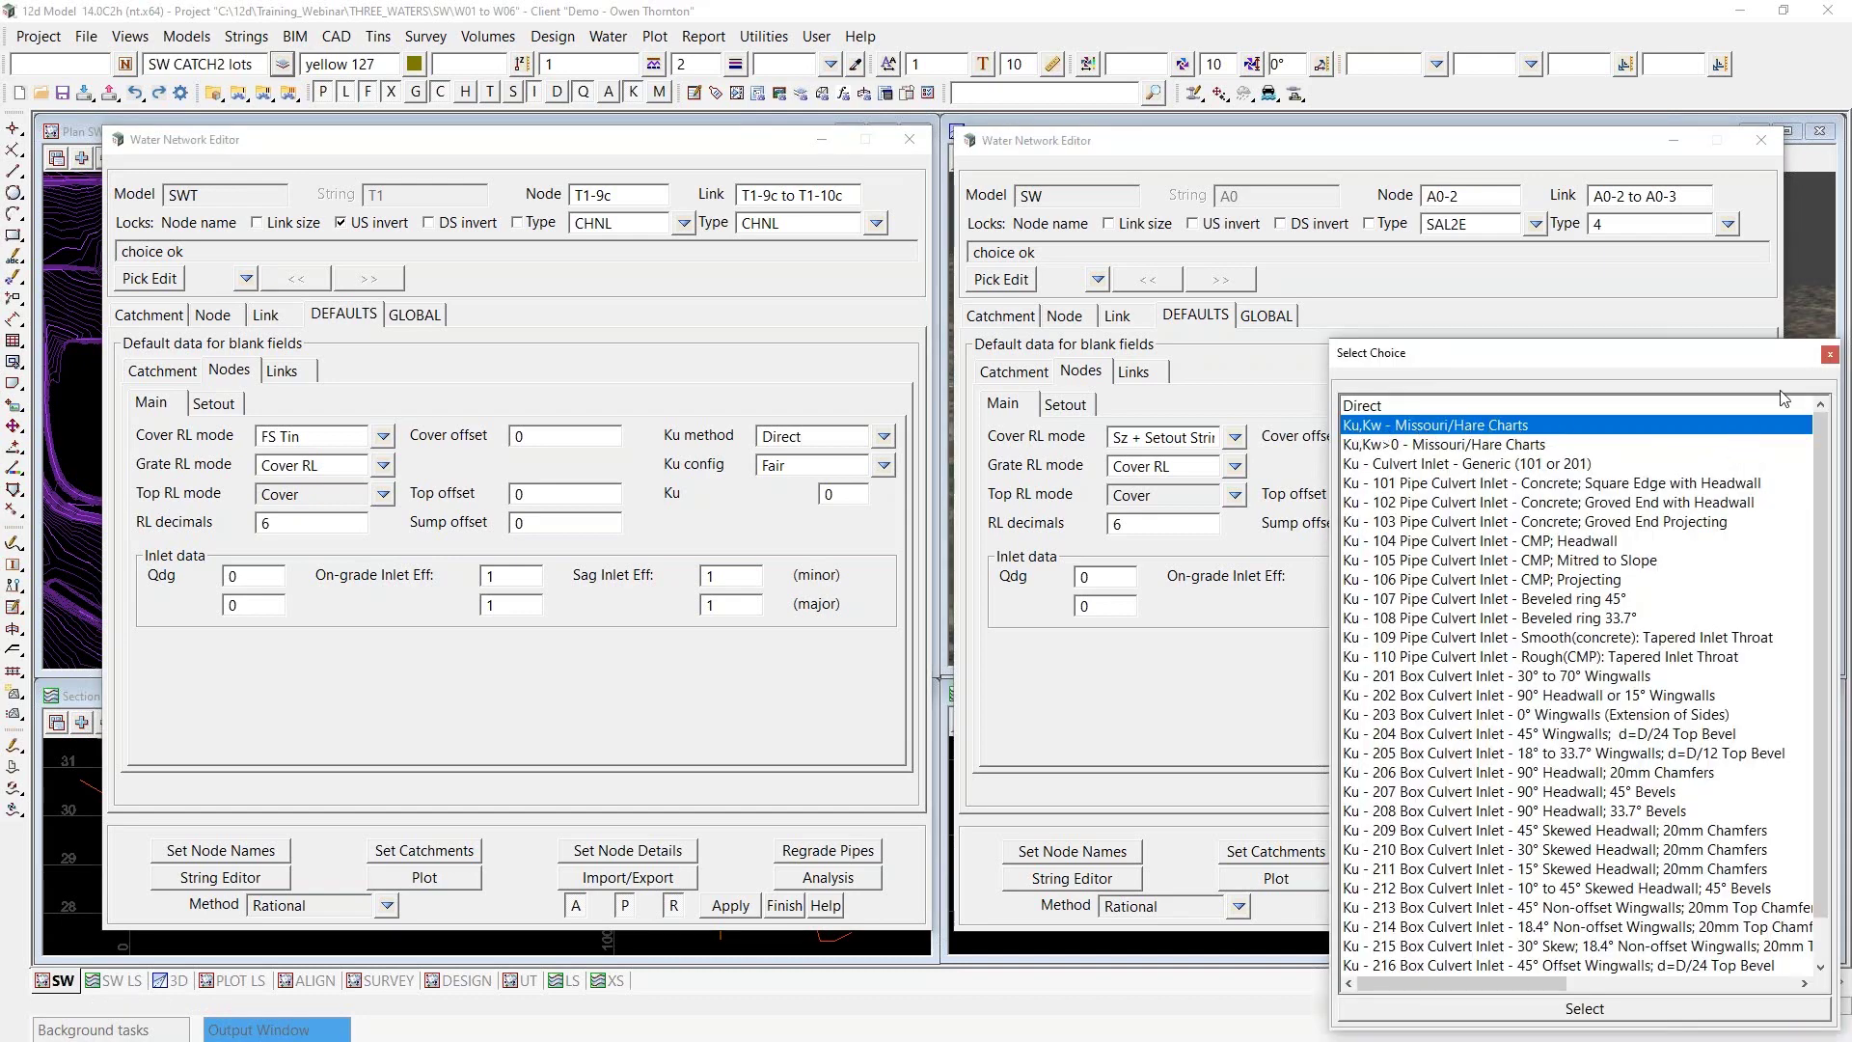
{"action": "left_click", "coordinate": [1830, 357]}
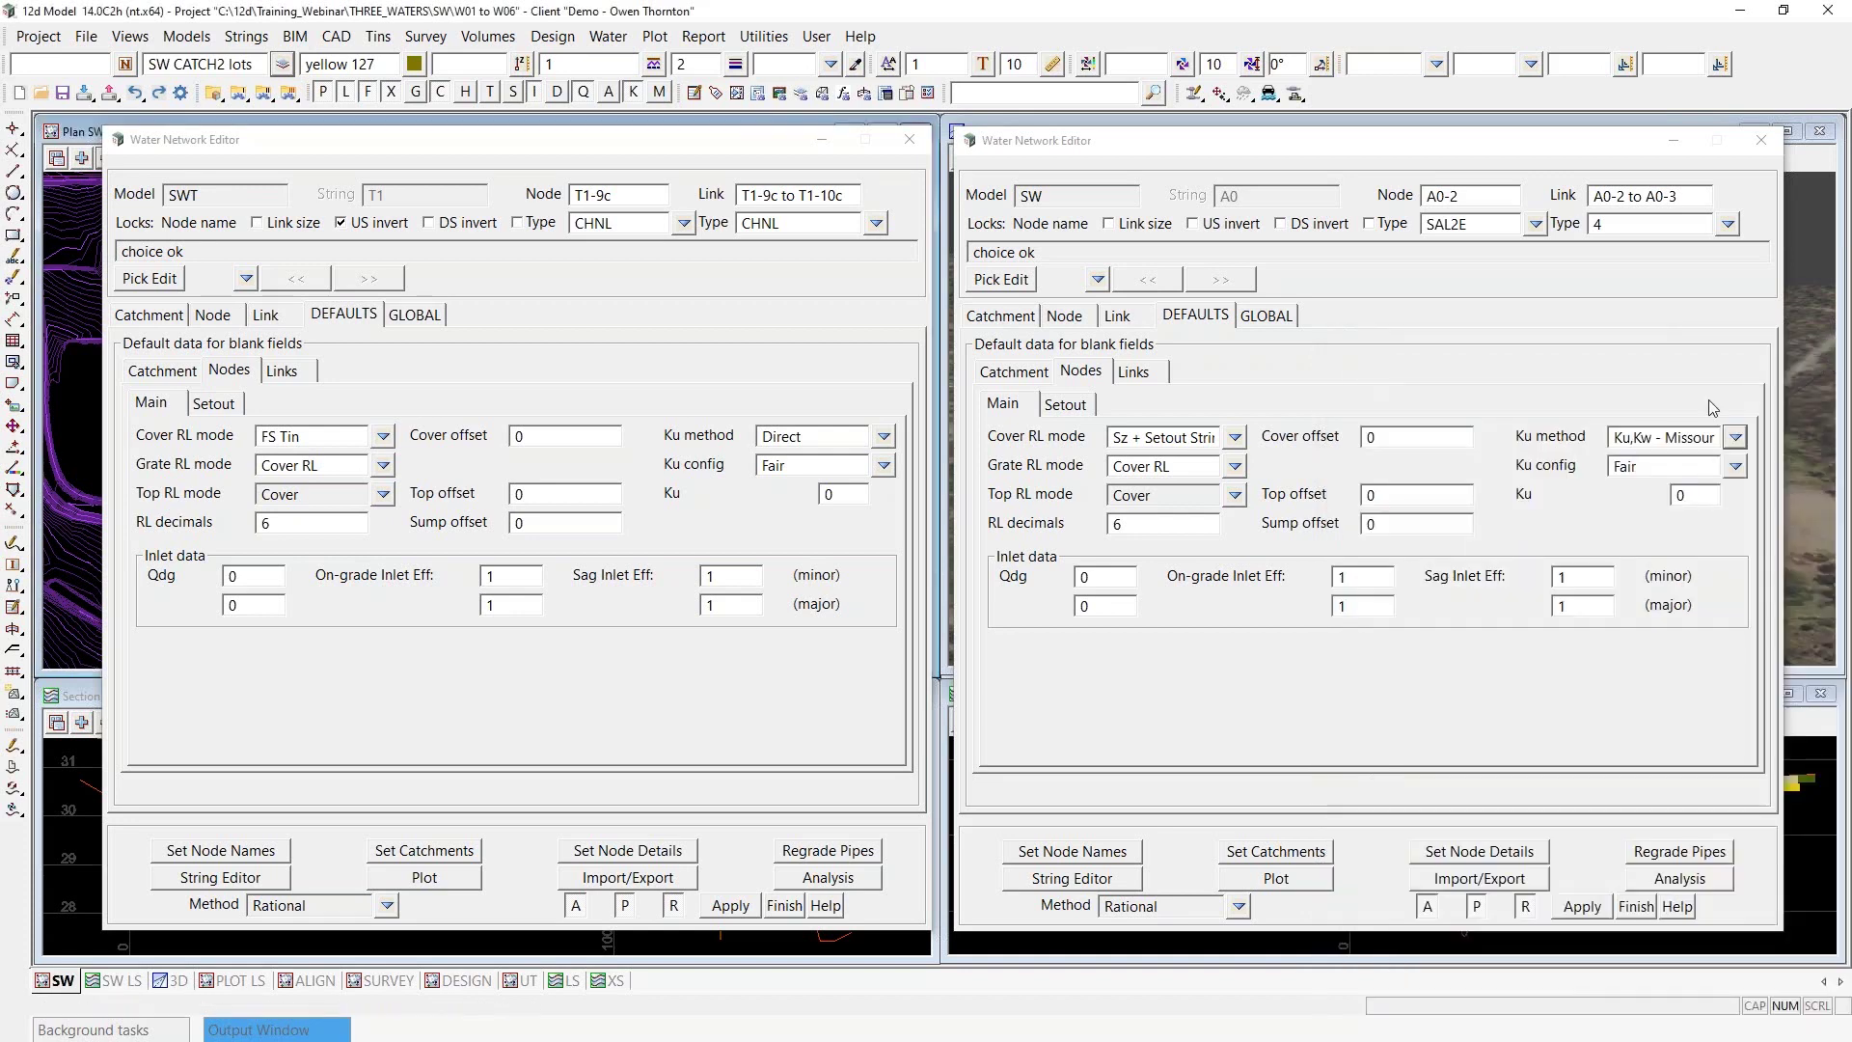
{"action": "left_click", "coordinate": [1734, 468]}
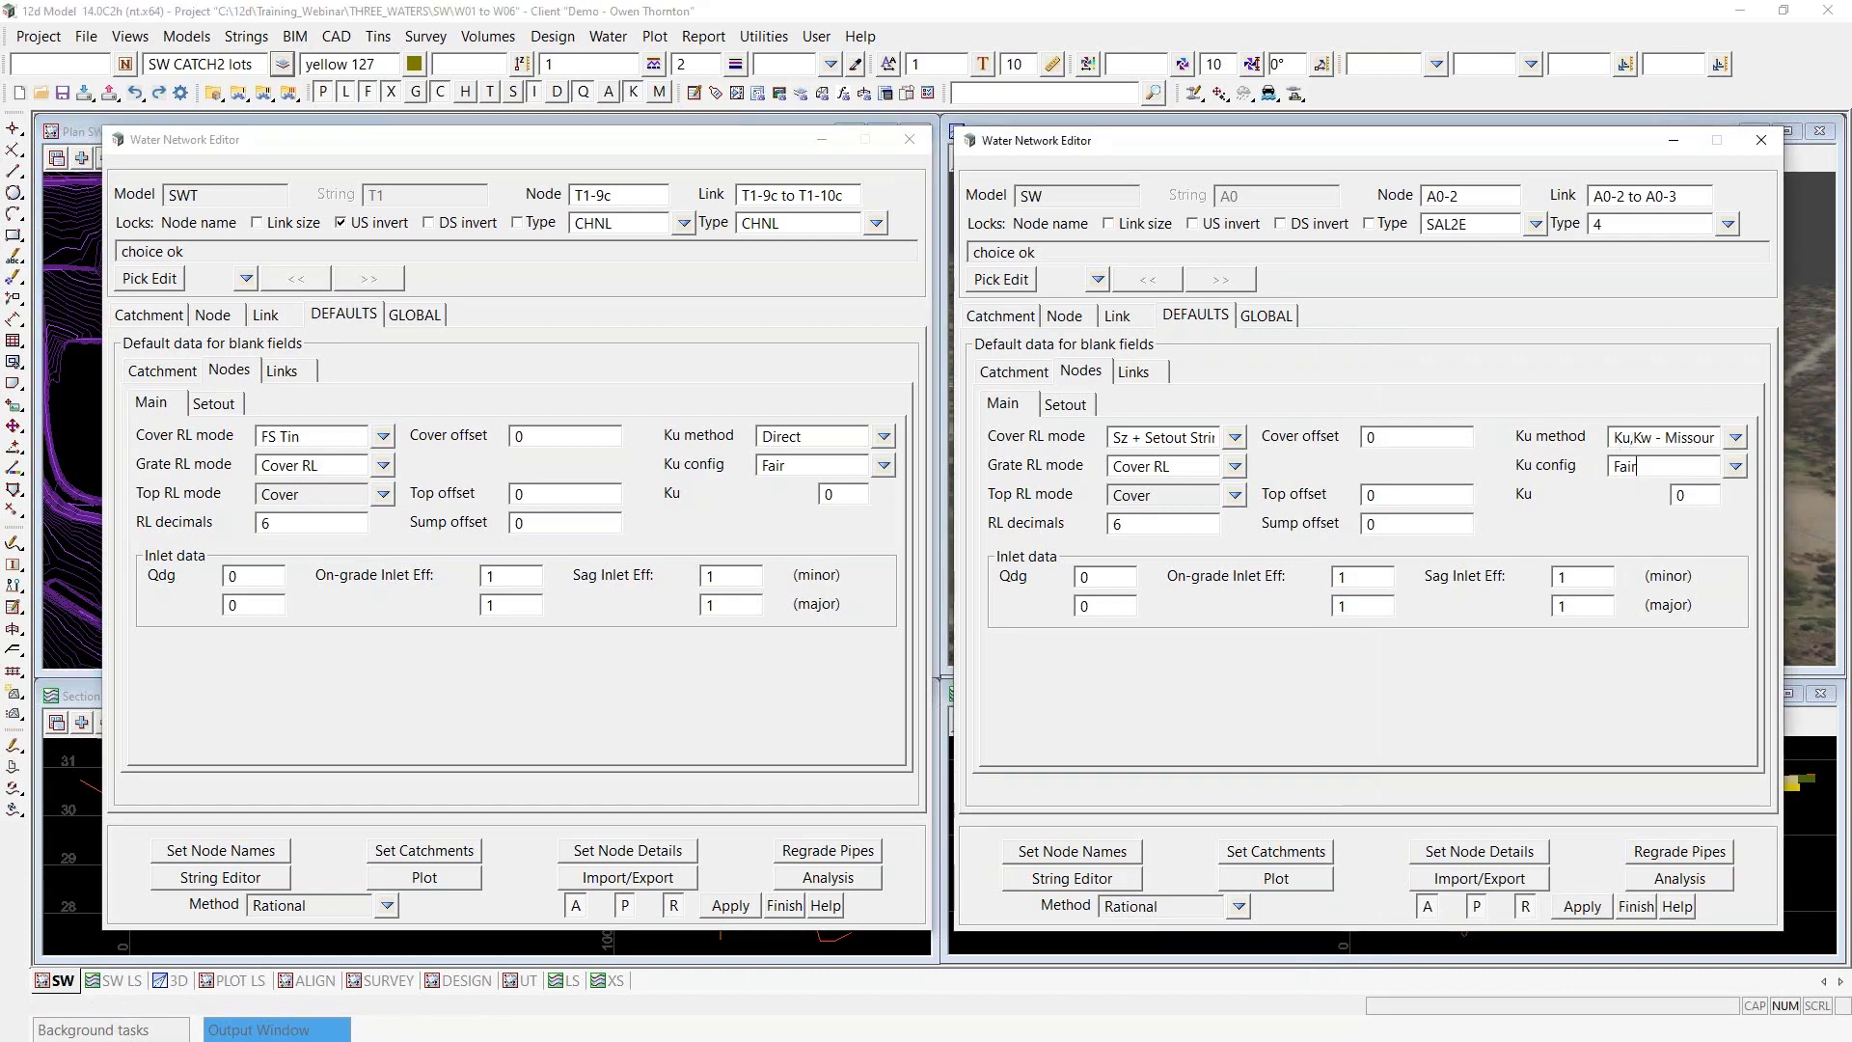
{"action": "left_click", "coordinate": [1735, 466]}
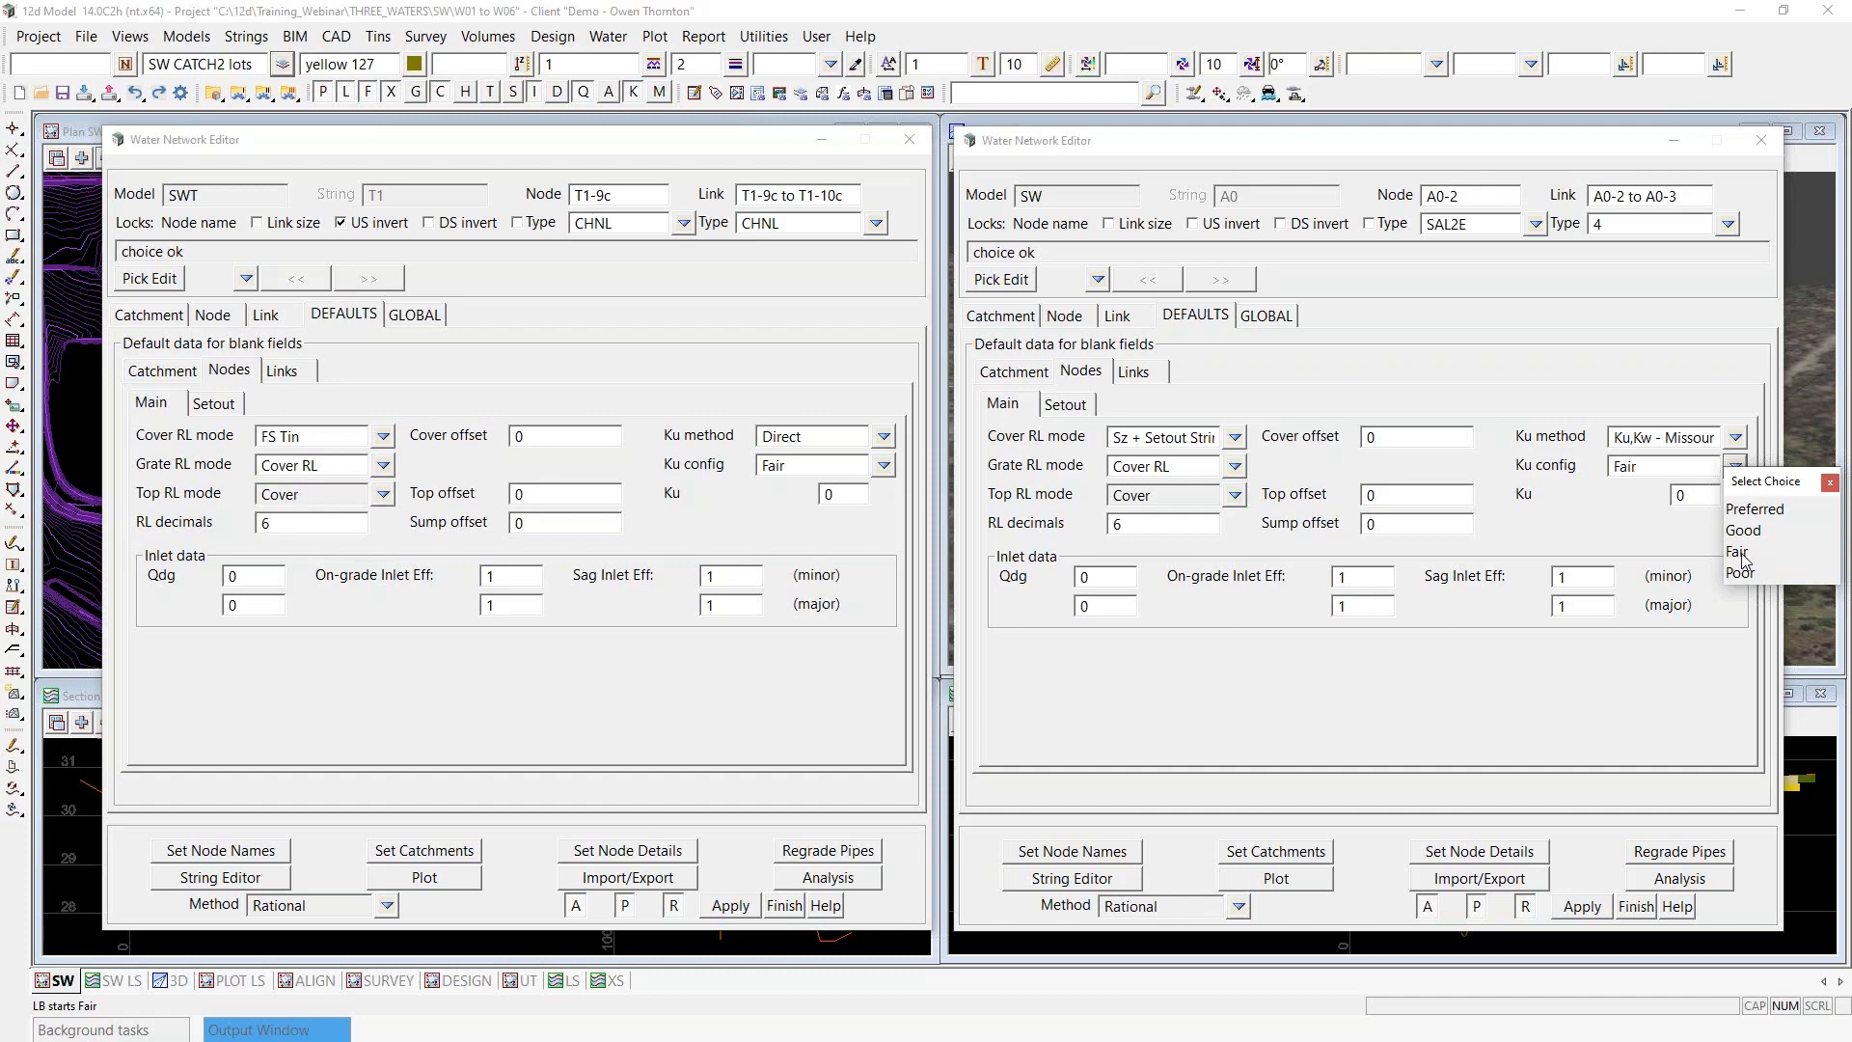
Minimize the SWT editor and examine the pipe connections and Ku labels at pits A0-4 to A0-6 in the SW plan
{"action": "left_click", "coordinate": [821, 140]}
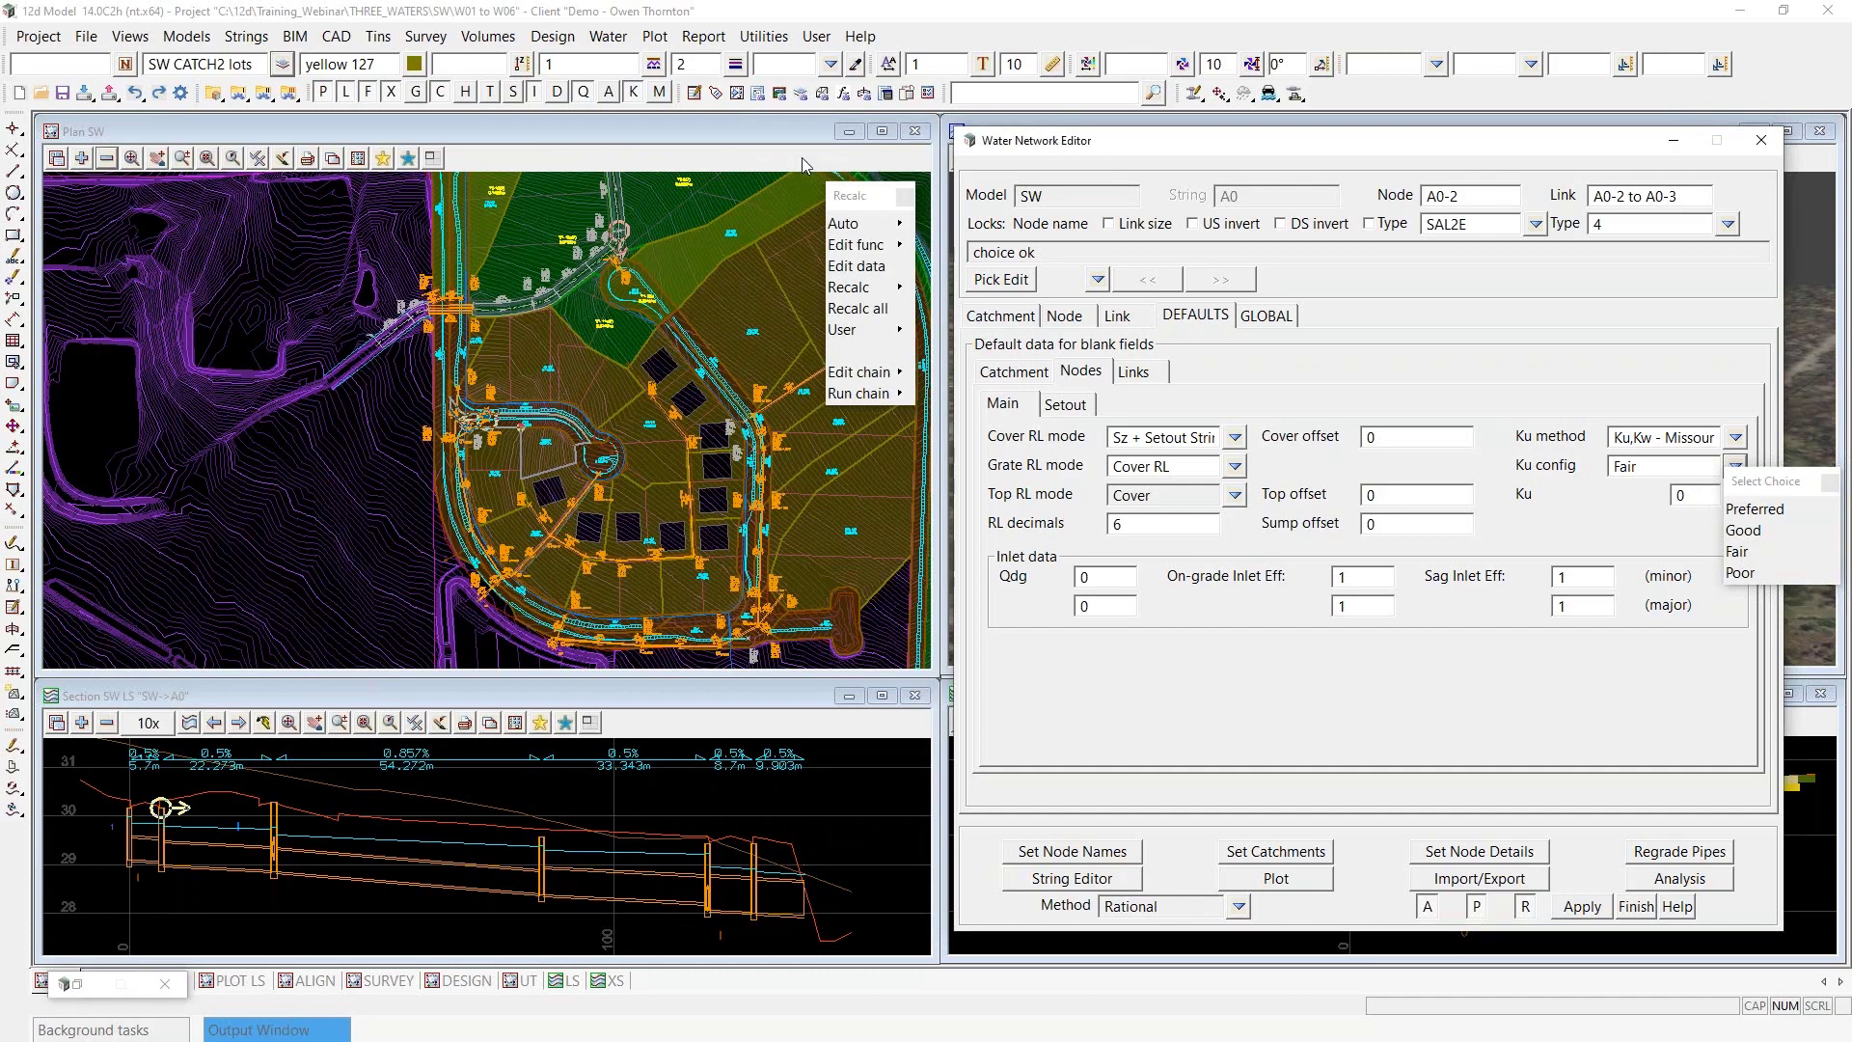
{"action": "scroll", "coordinate": [449, 527], "scroll_direction": "up", "scroll_amount": 5}
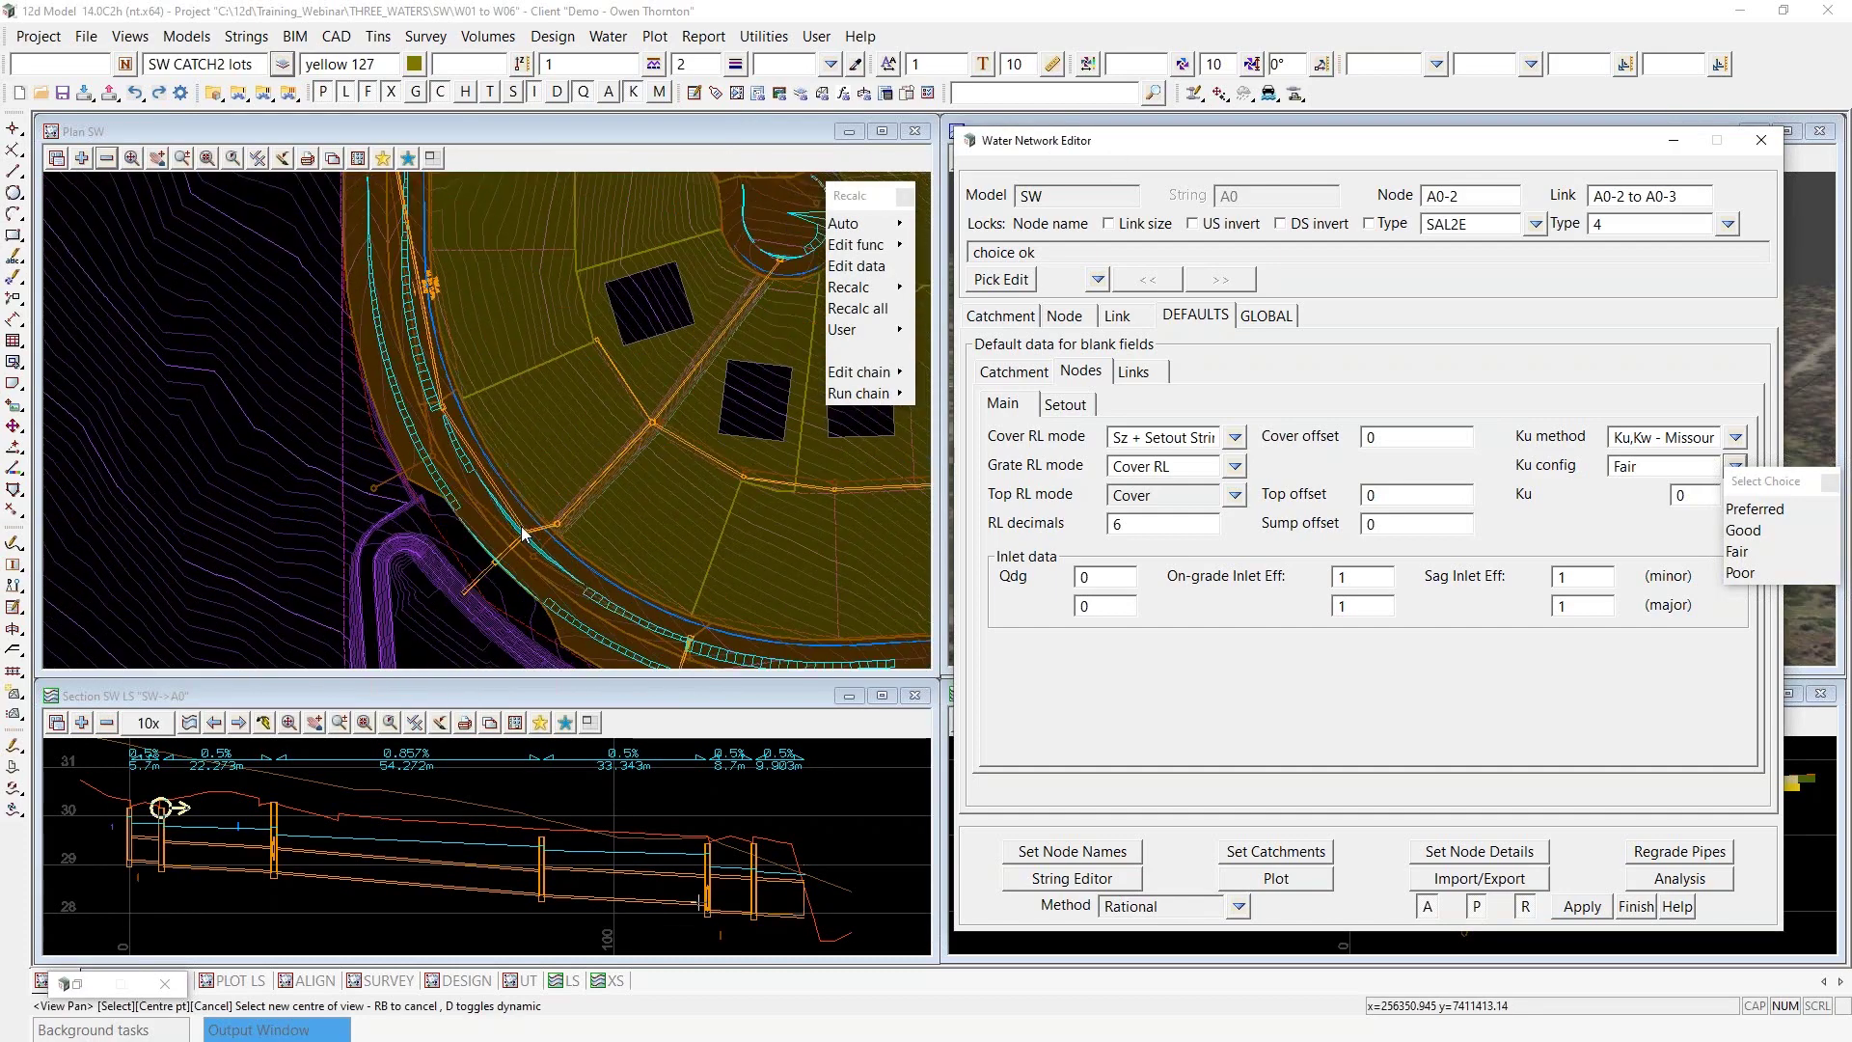
{"action": "scroll", "coordinate": [522, 532], "scroll_direction": "up", "scroll_amount": 4}
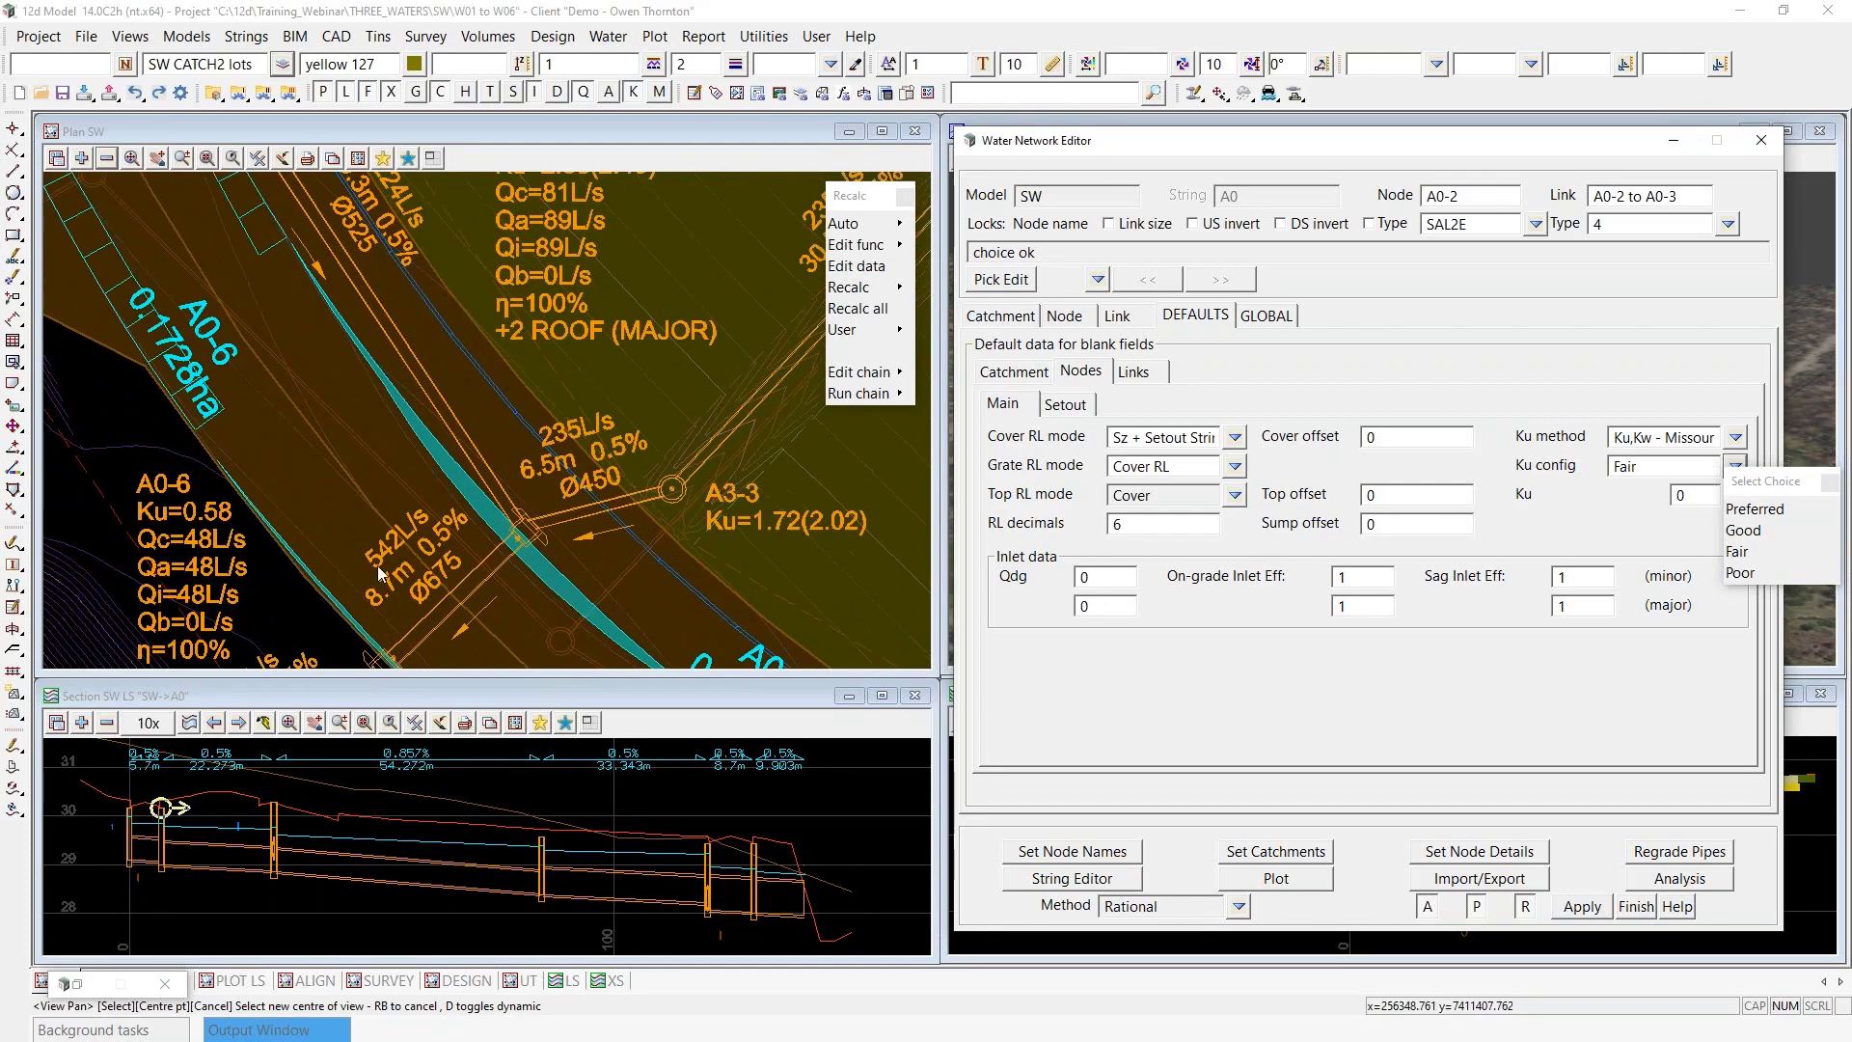
{"action": "scroll", "coordinate": [285, 610], "scroll_direction": "down", "scroll_amount": 2}
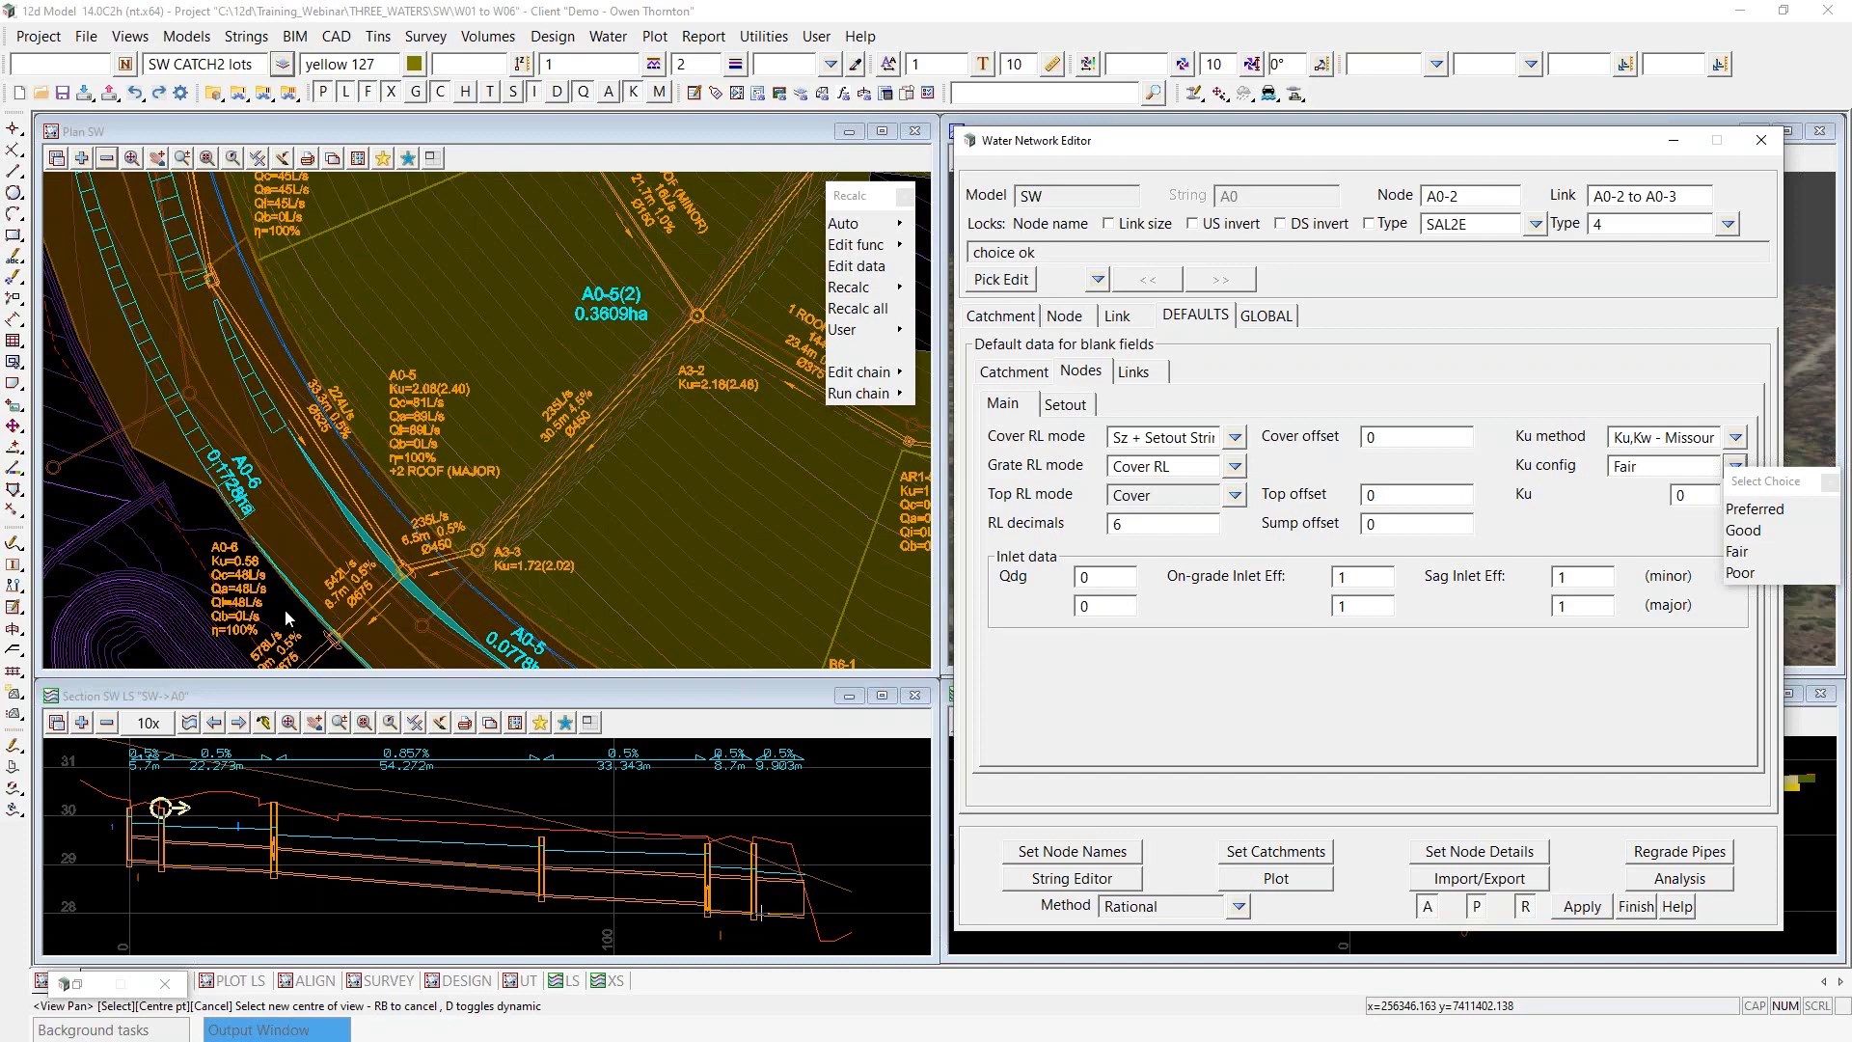
{"action": "scroll", "coordinate": [285, 610], "scroll_direction": "up", "scroll_amount": 5}
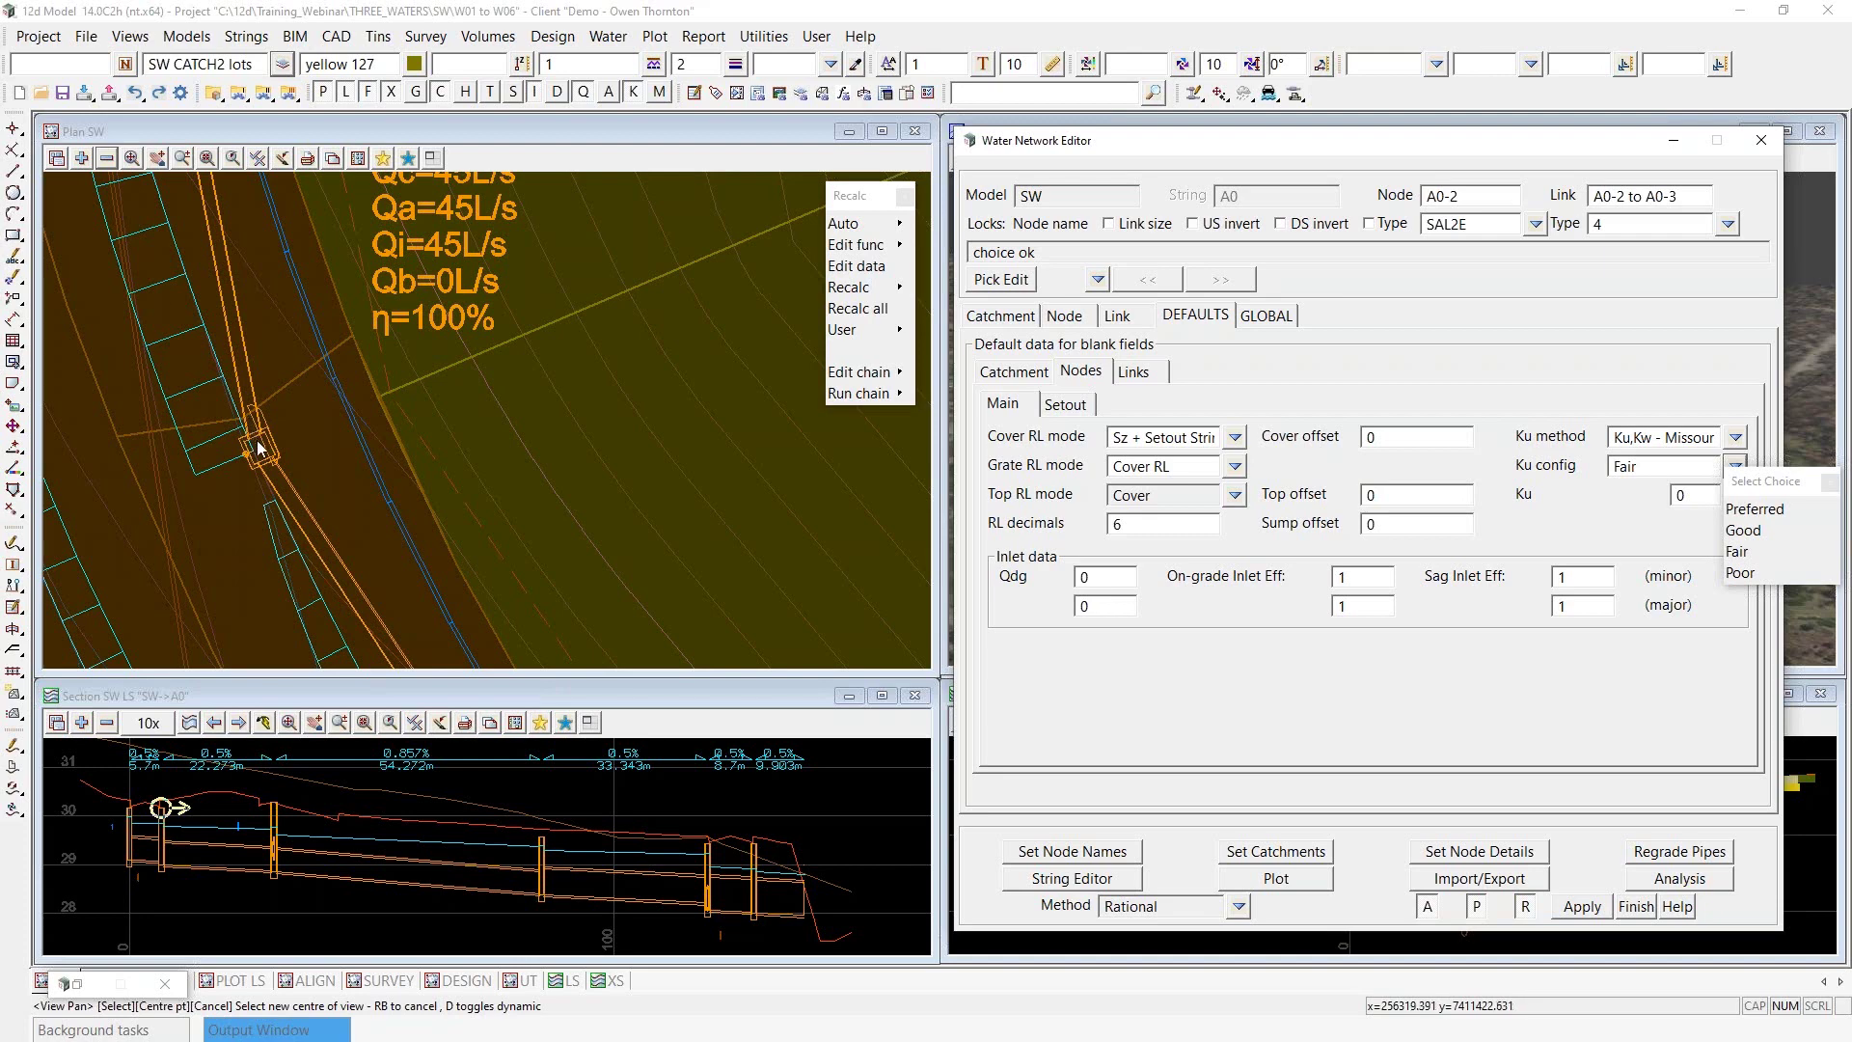
{"action": "scroll", "coordinate": [256, 447], "scroll_direction": "up", "scroll_amount": 2}
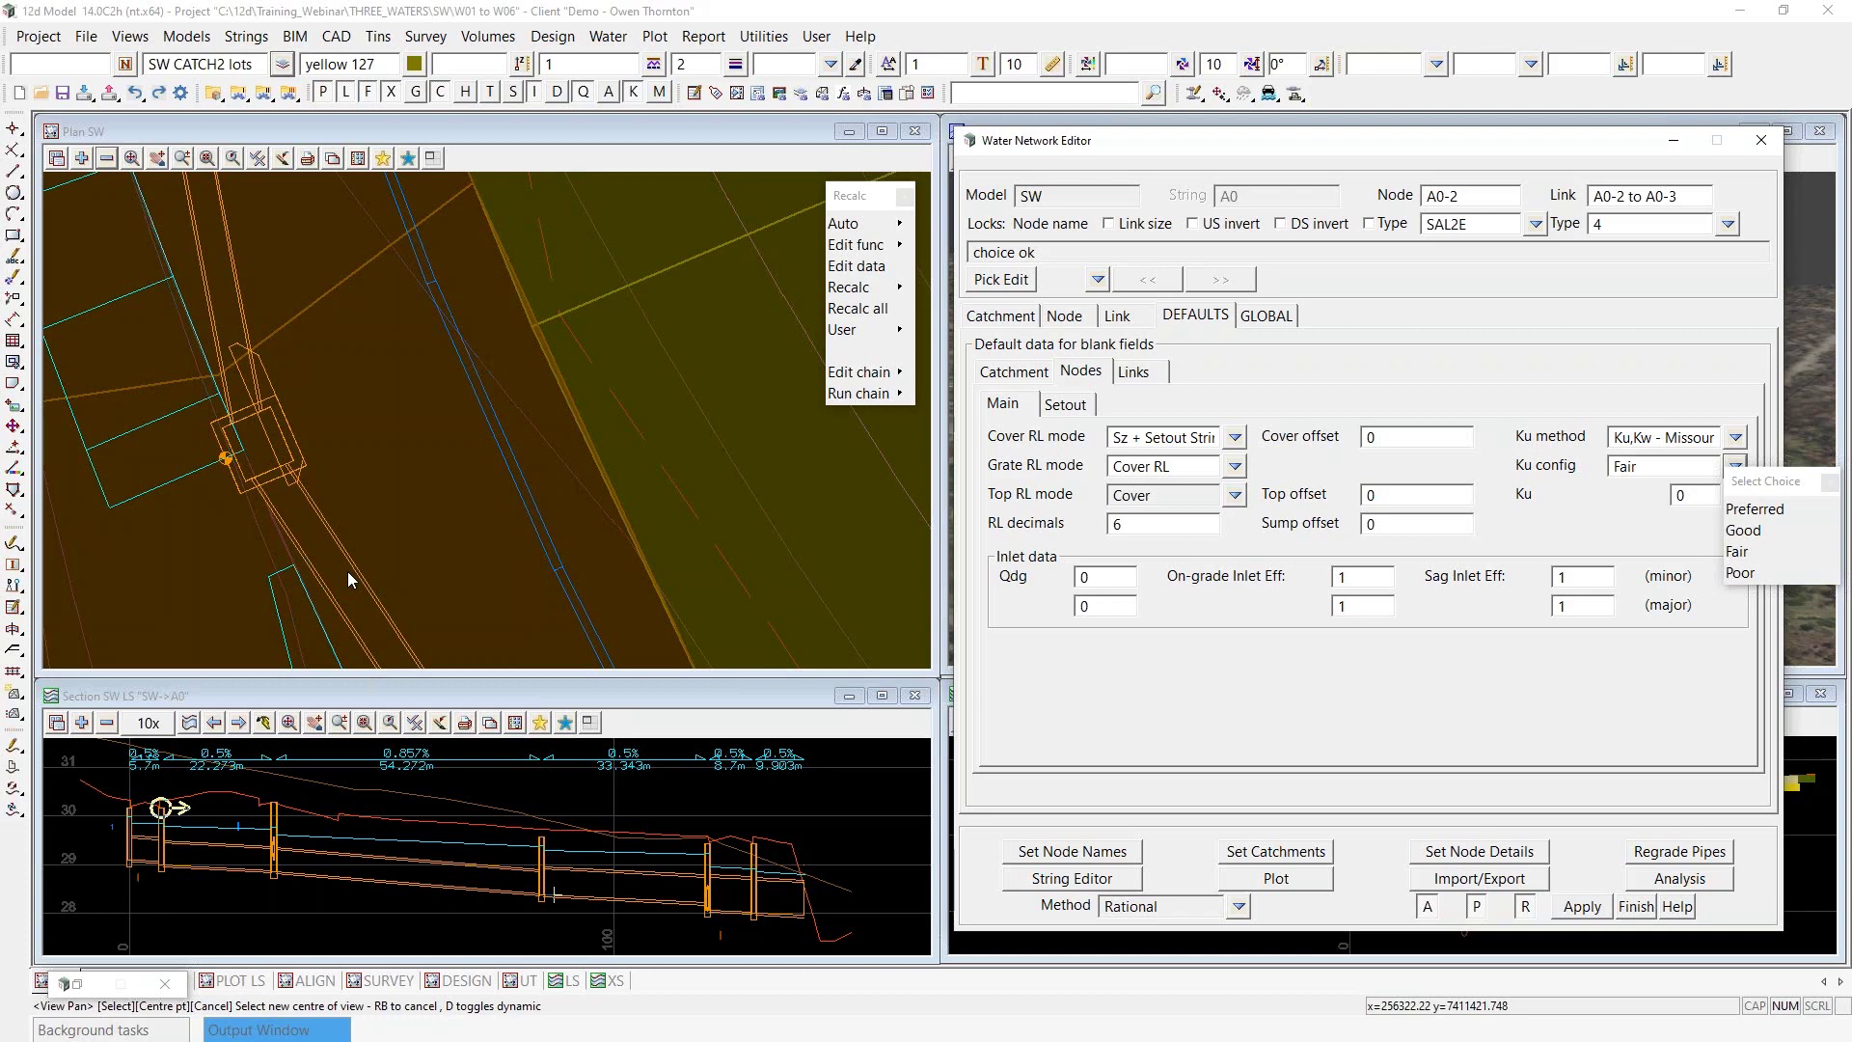
{"action": "left_click", "coordinate": [199, 550]}
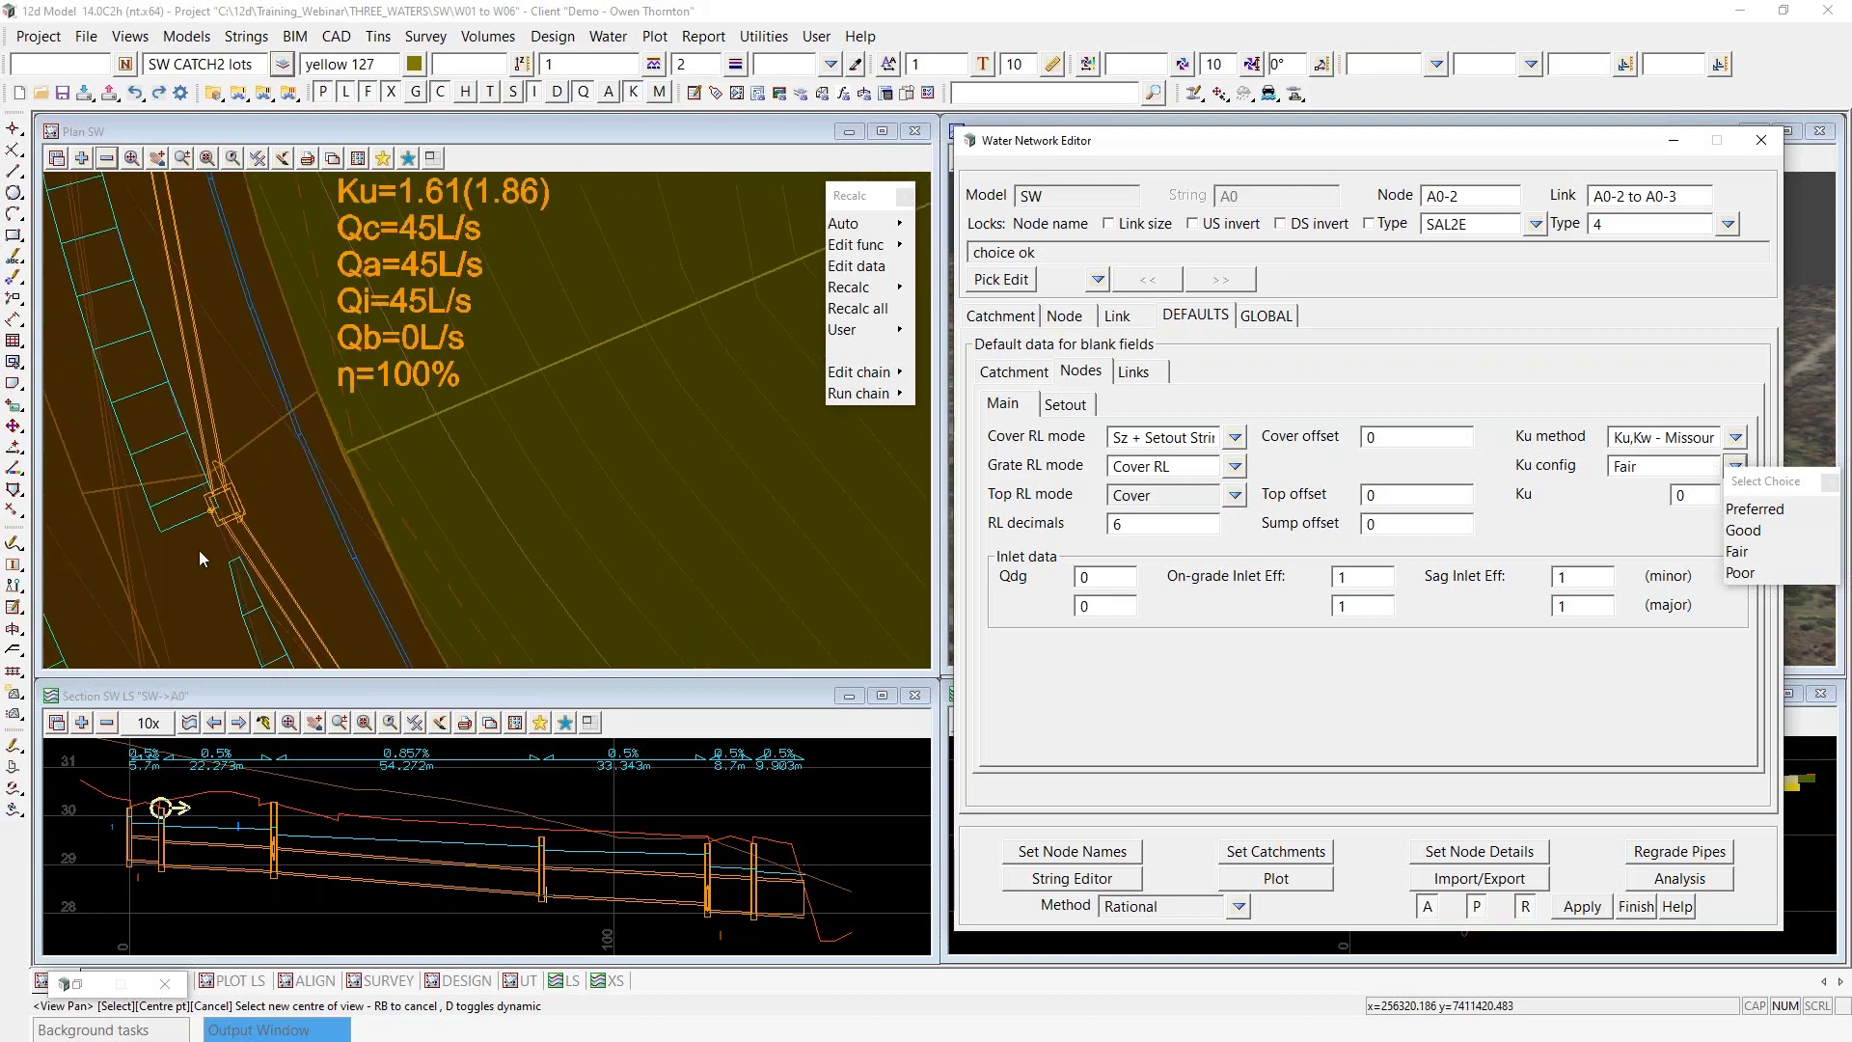
{"action": "scroll", "coordinate": [199, 550], "scroll_direction": "down", "scroll_amount": 5}
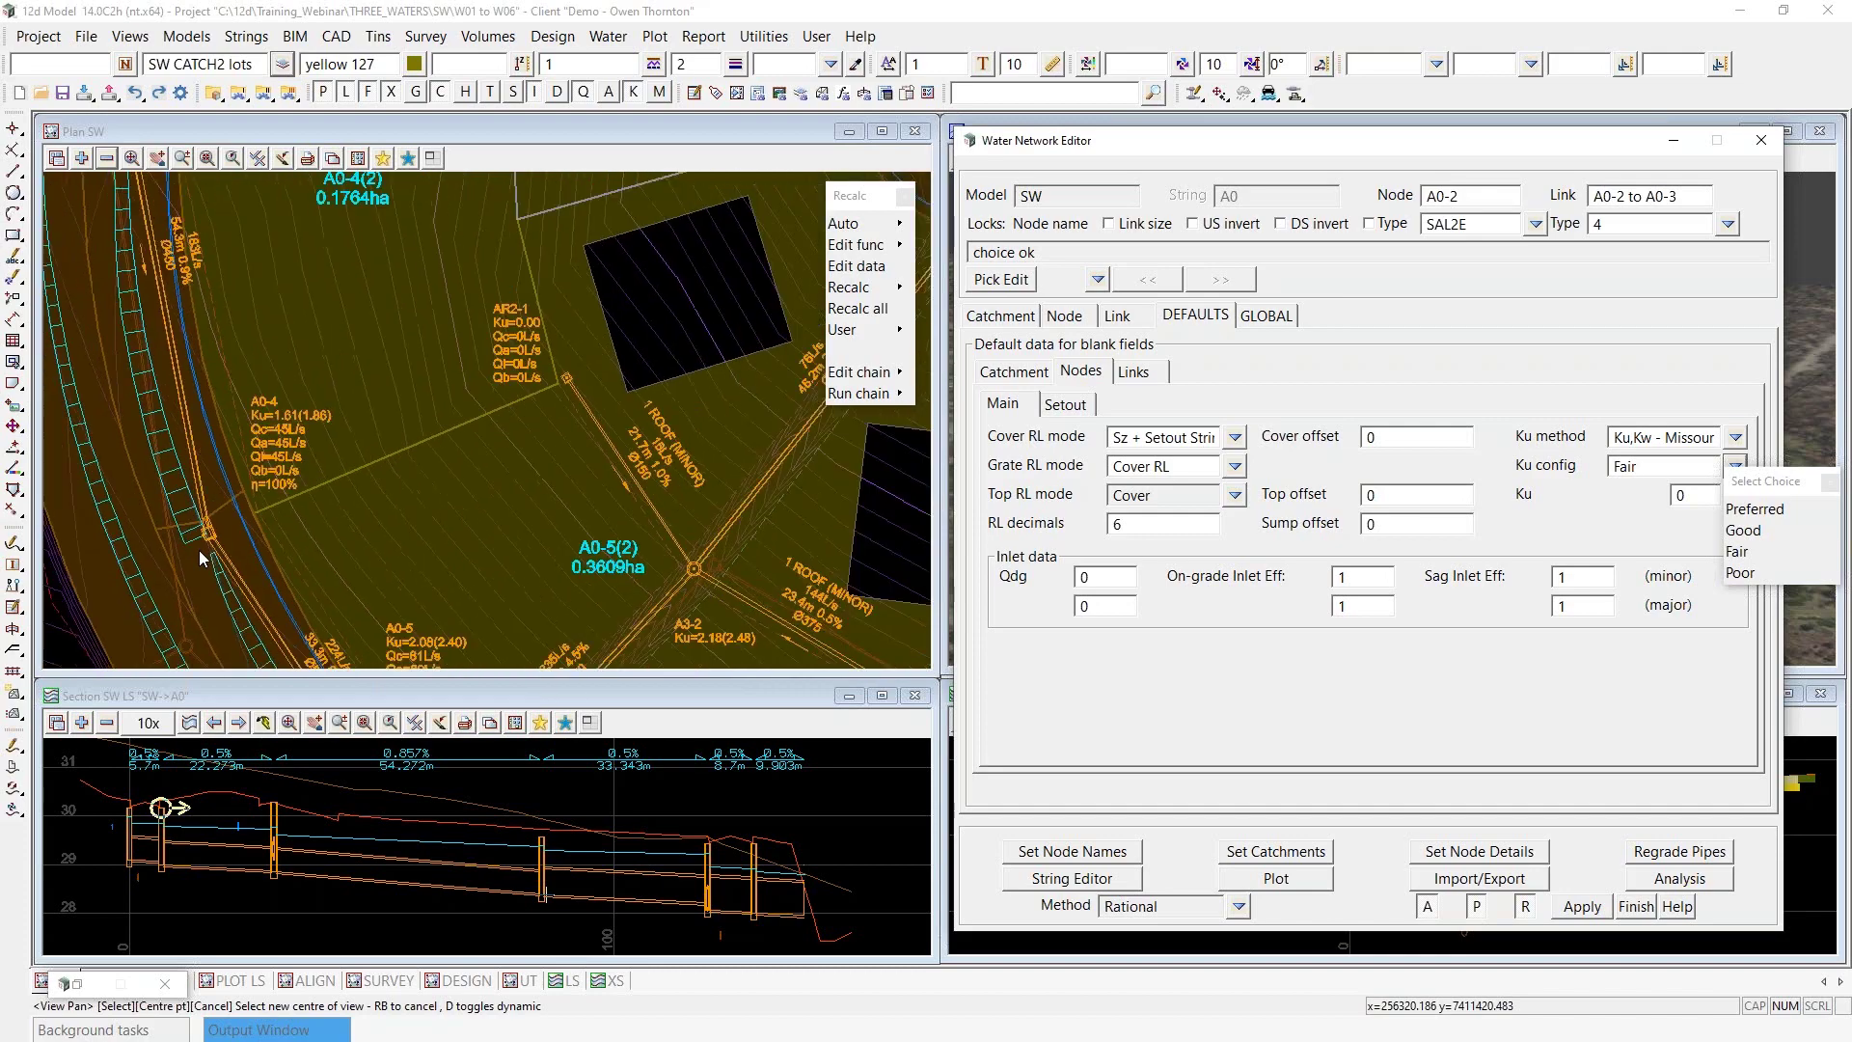
Examine pit A0-2 and its connecting pipes in plan against the Ku config options, leaving the configuration unchanged
{"action": "scroll", "coordinate": [167, 290], "scroll_direction": "up", "scroll_amount": 5}
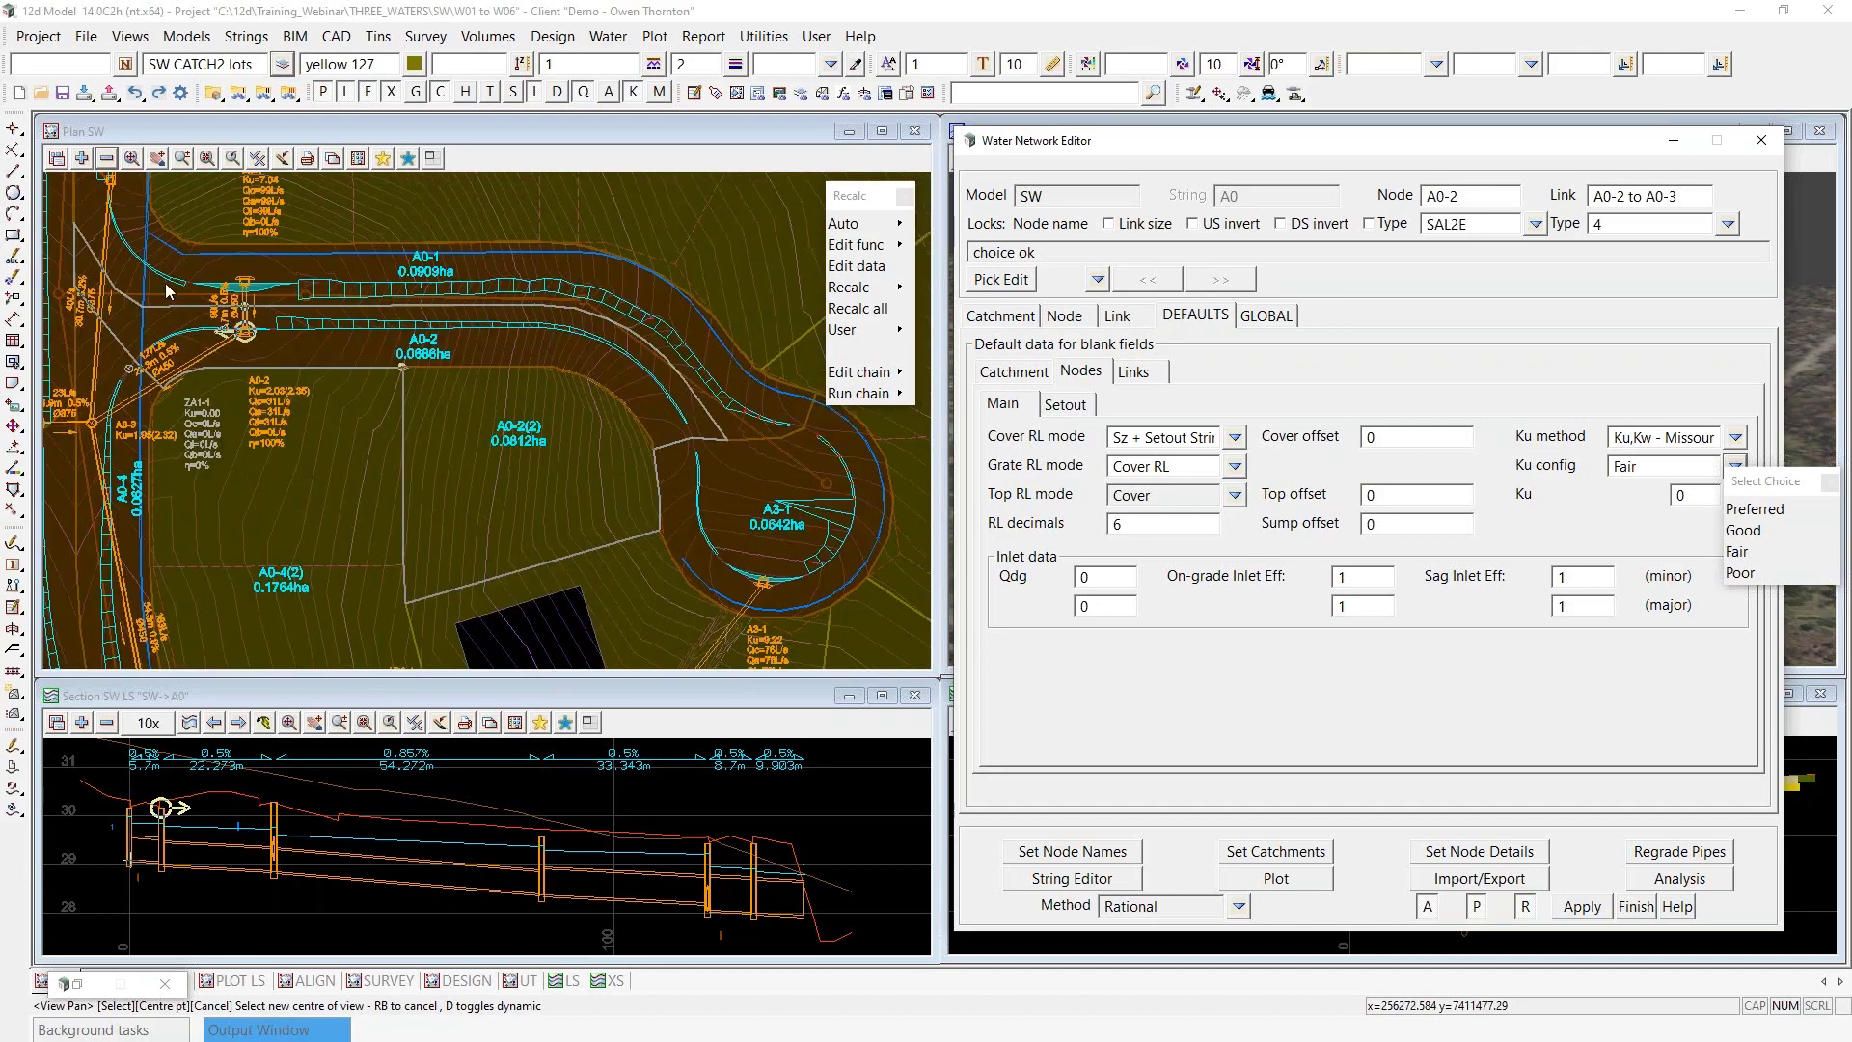
{"action": "scroll", "coordinate": [167, 290], "scroll_direction": "up", "scroll_amount": 2}
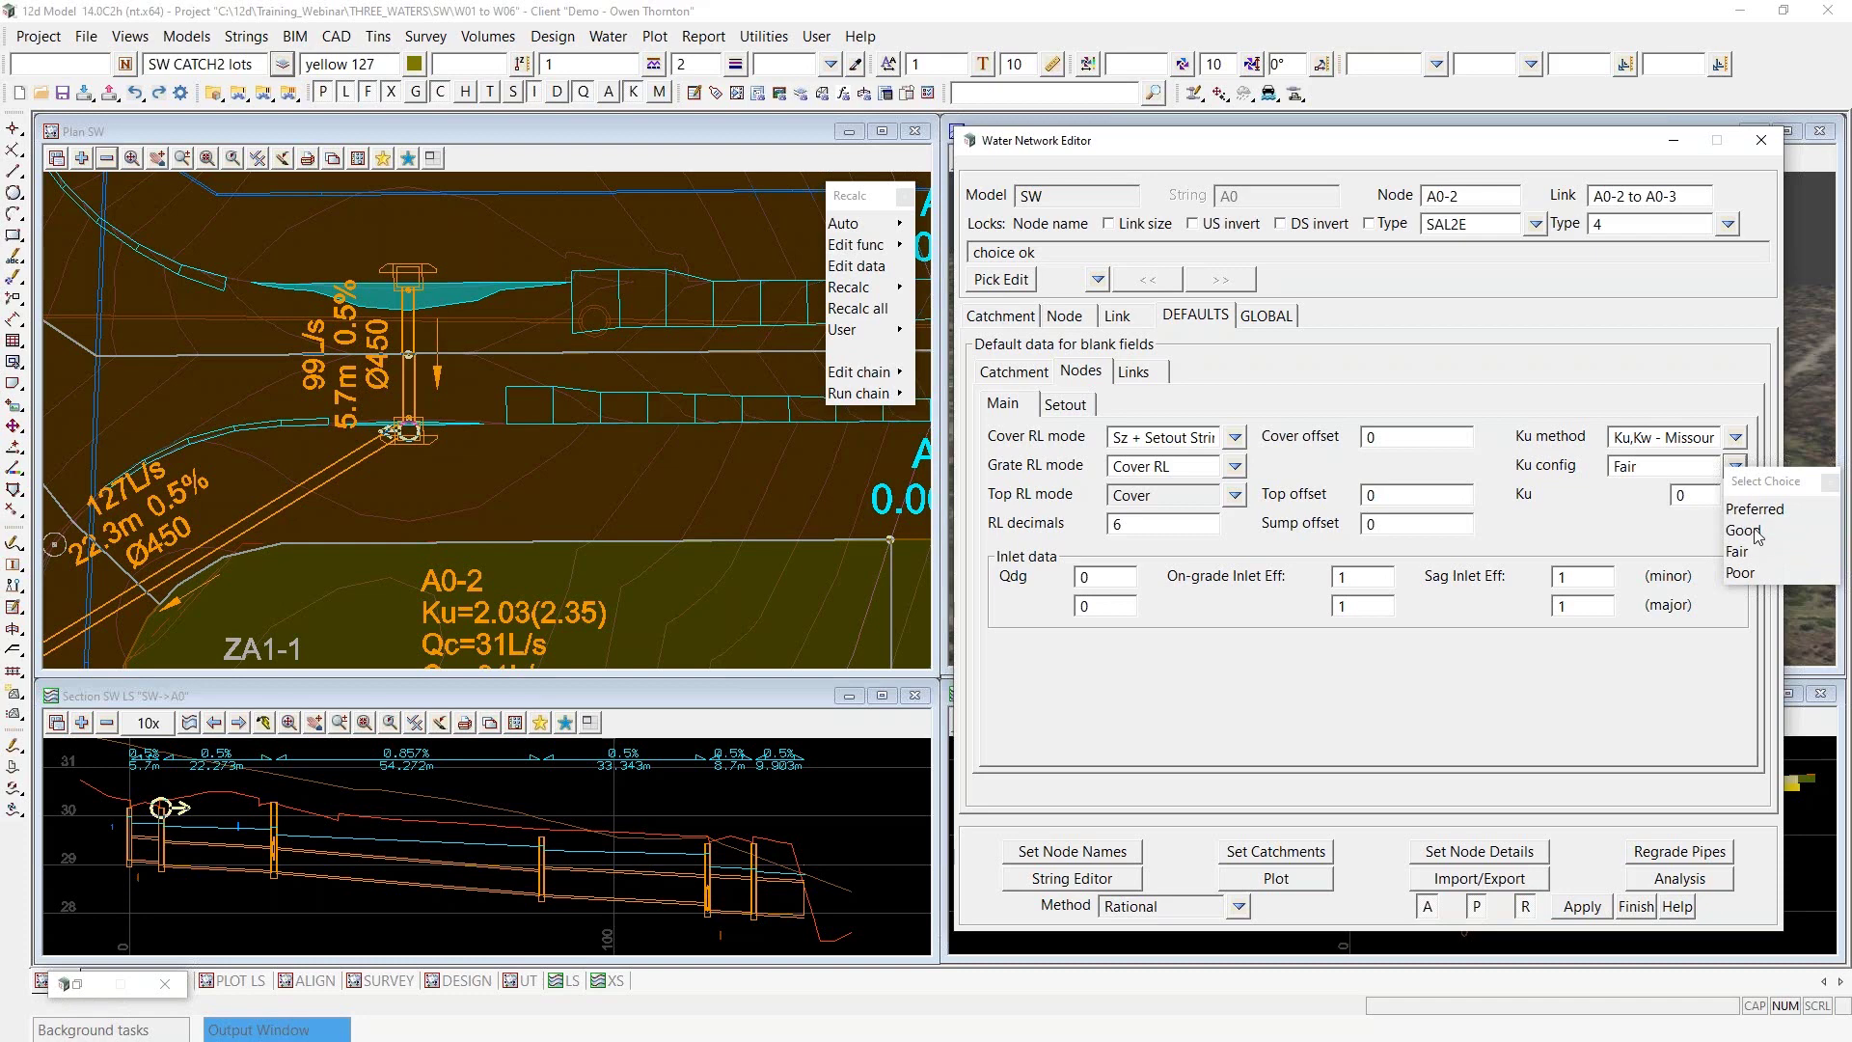
{"action": "scroll", "coordinate": [543, 849], "scroll_direction": "up", "scroll_amount": 1}
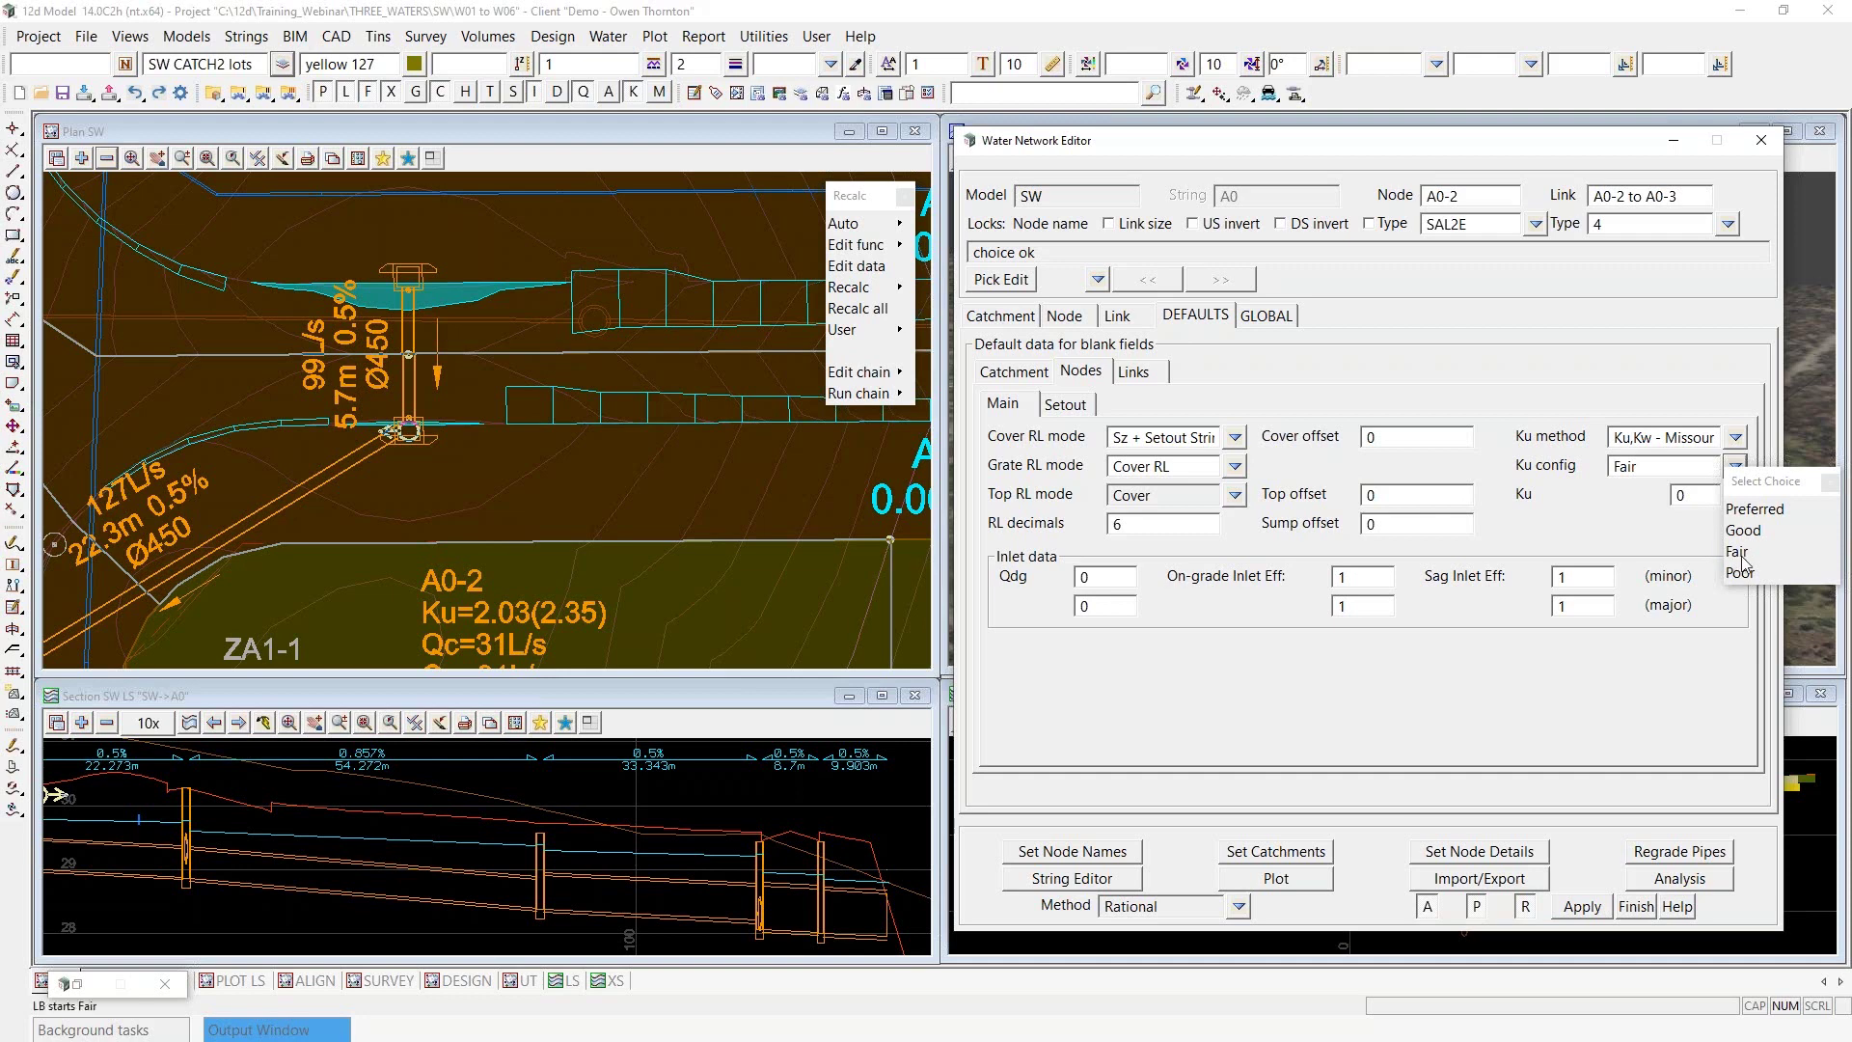
{"action": "middle_click", "coordinate": [391, 538]}
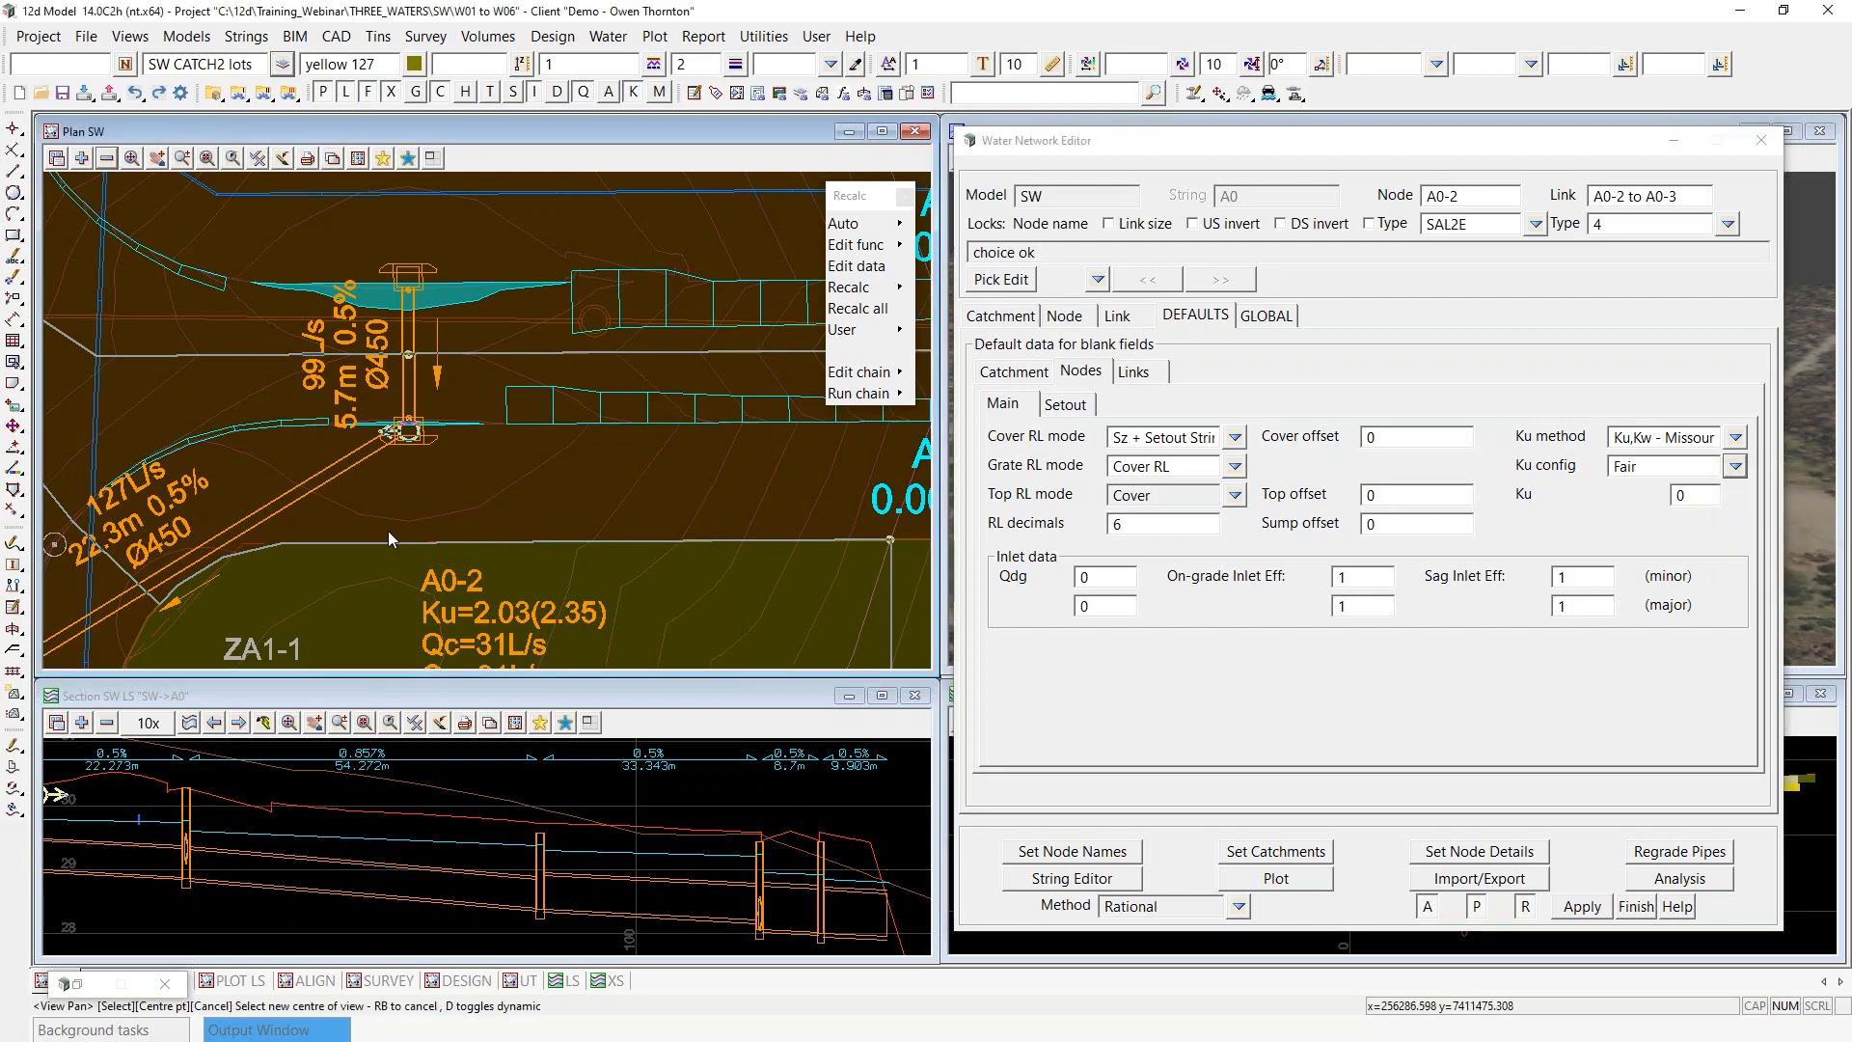
{"action": "scroll", "coordinate": [543, 371], "scroll_direction": "down", "scroll_amount": 2}
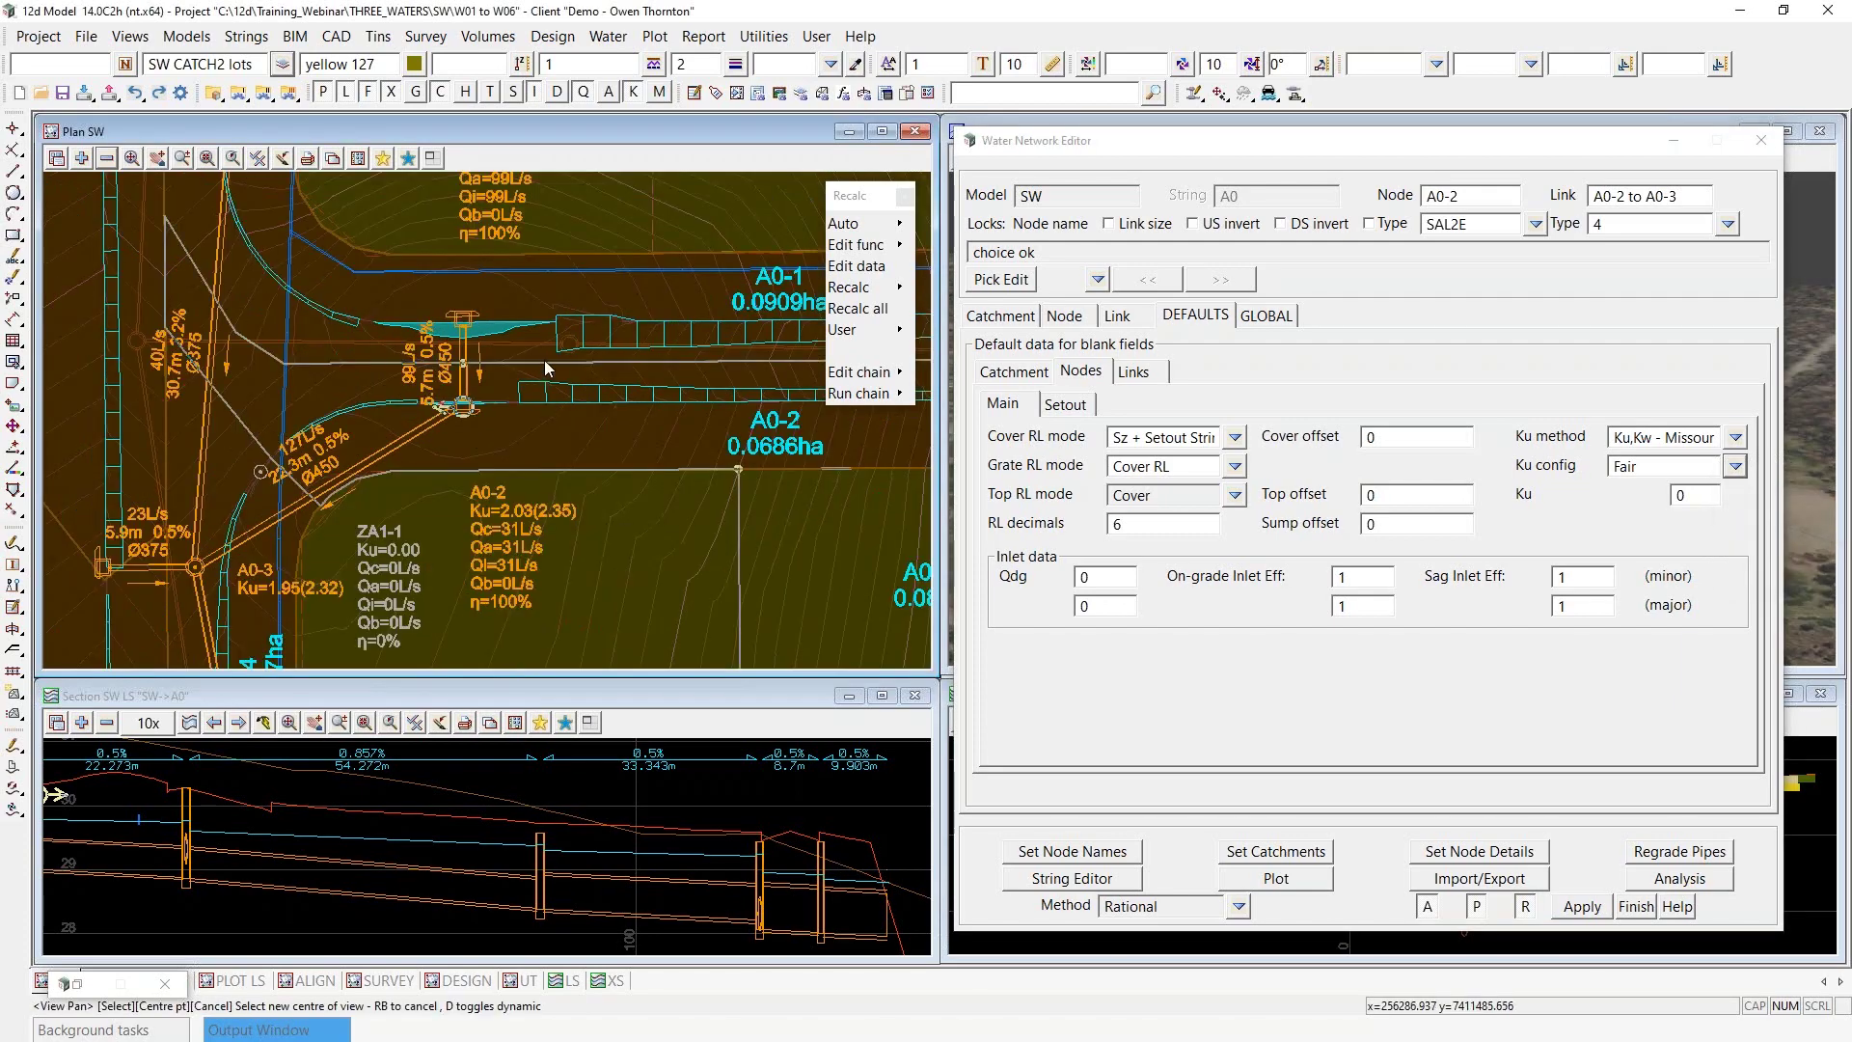
{"action": "scroll", "coordinate": [470, 300], "scroll_direction": "down", "scroll_amount": 2}
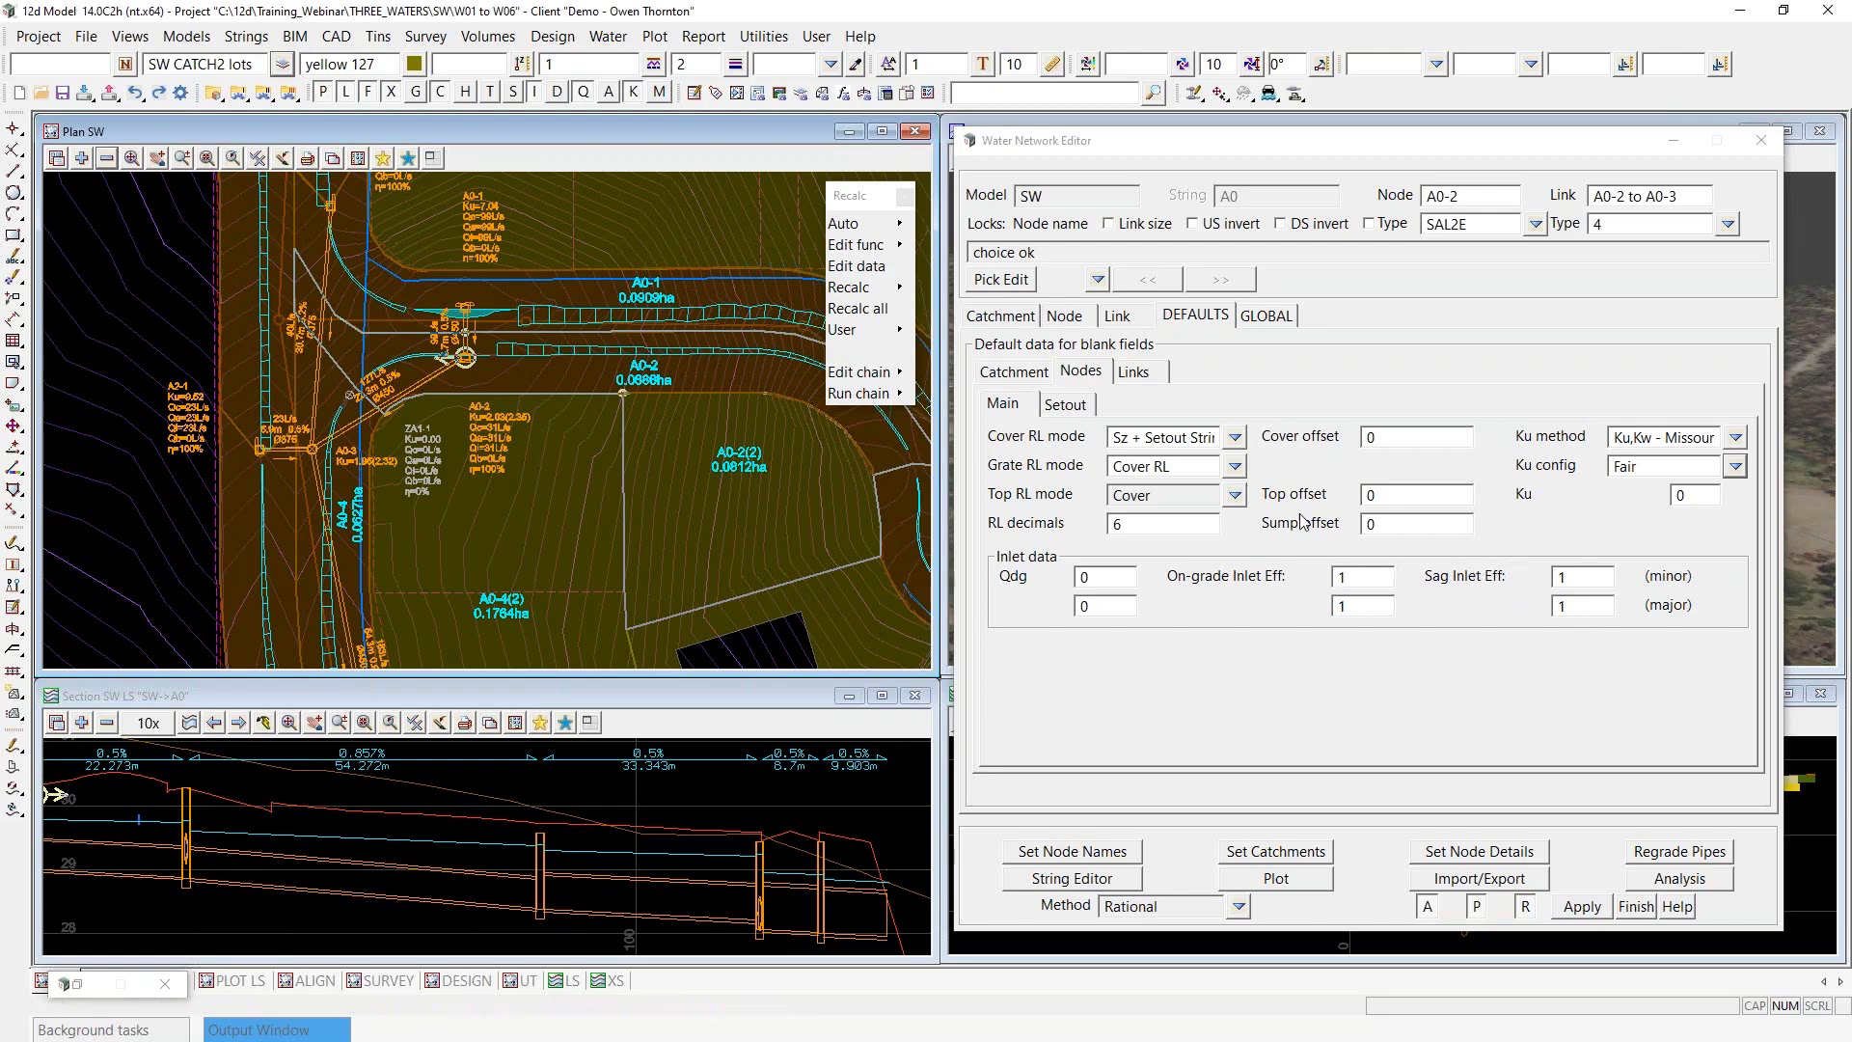
Review the available node types for pit A0-2 and leave the list without choosing one
{"action": "left_click", "coordinate": [1478, 228]}
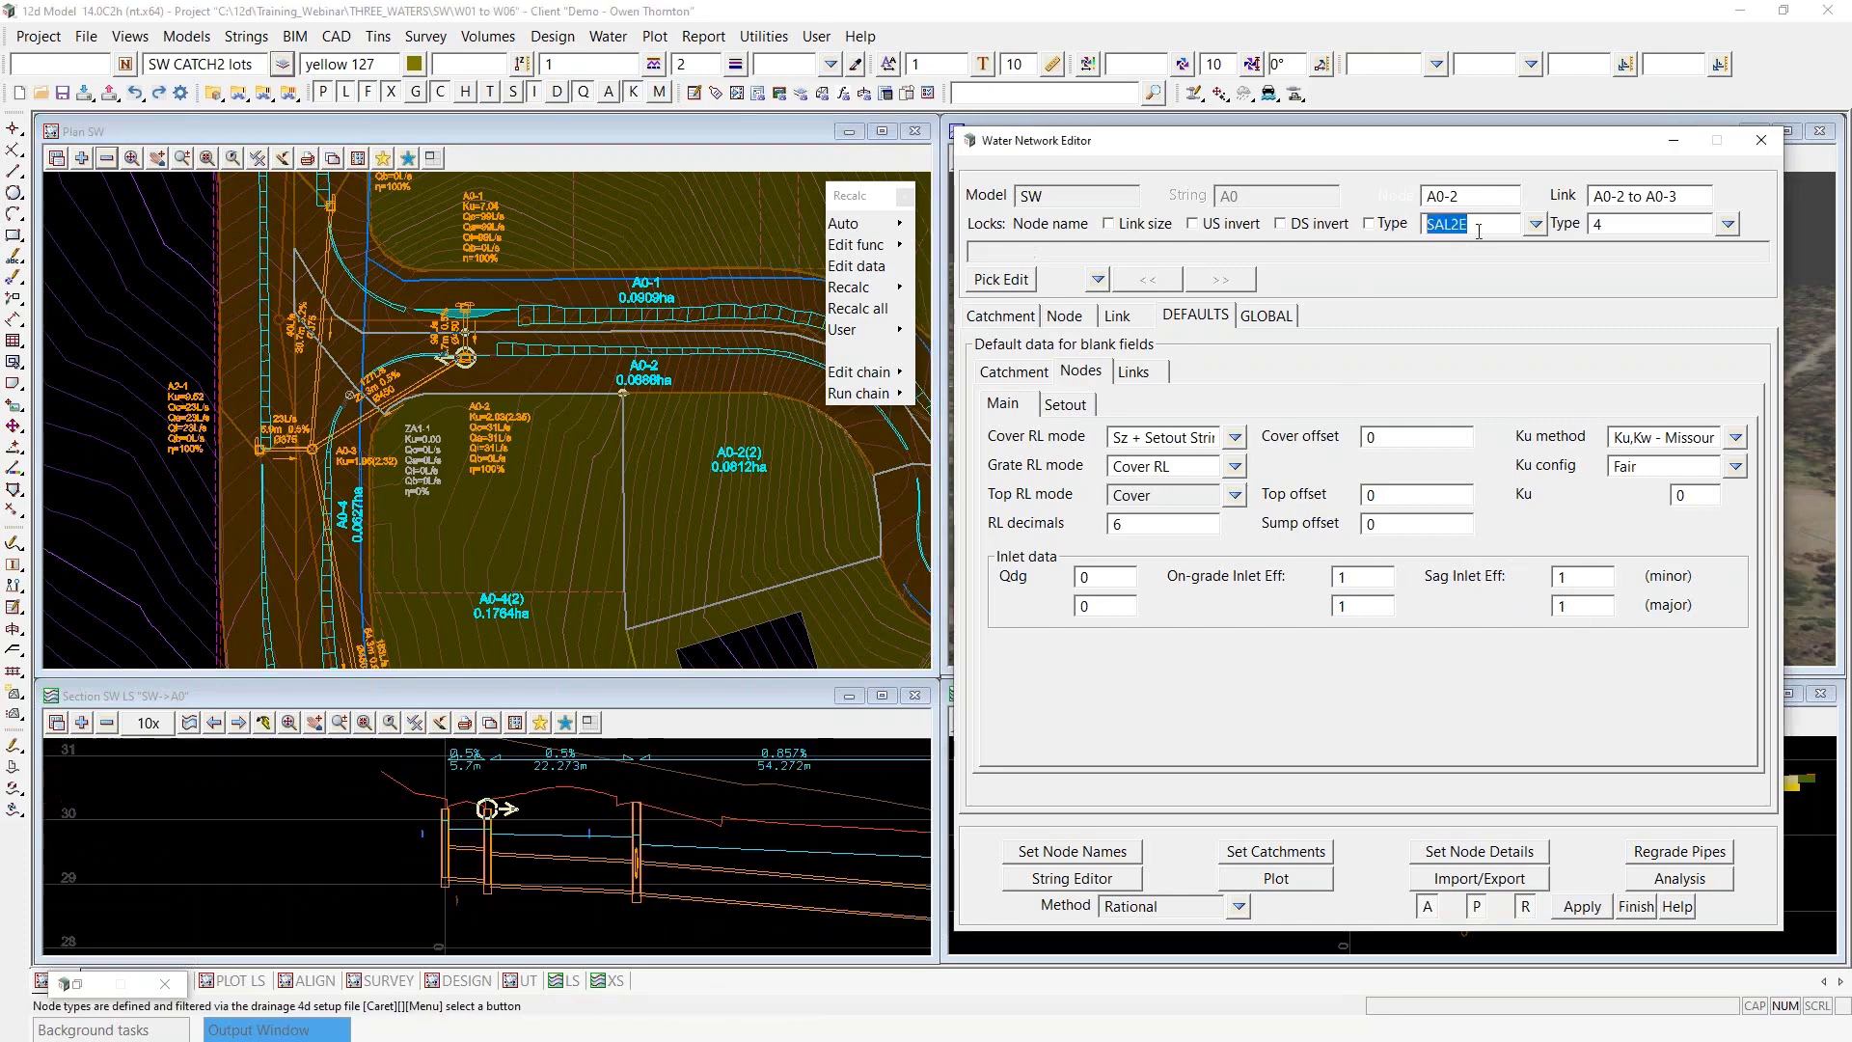
{"action": "left_click", "coordinate": [1535, 224]}
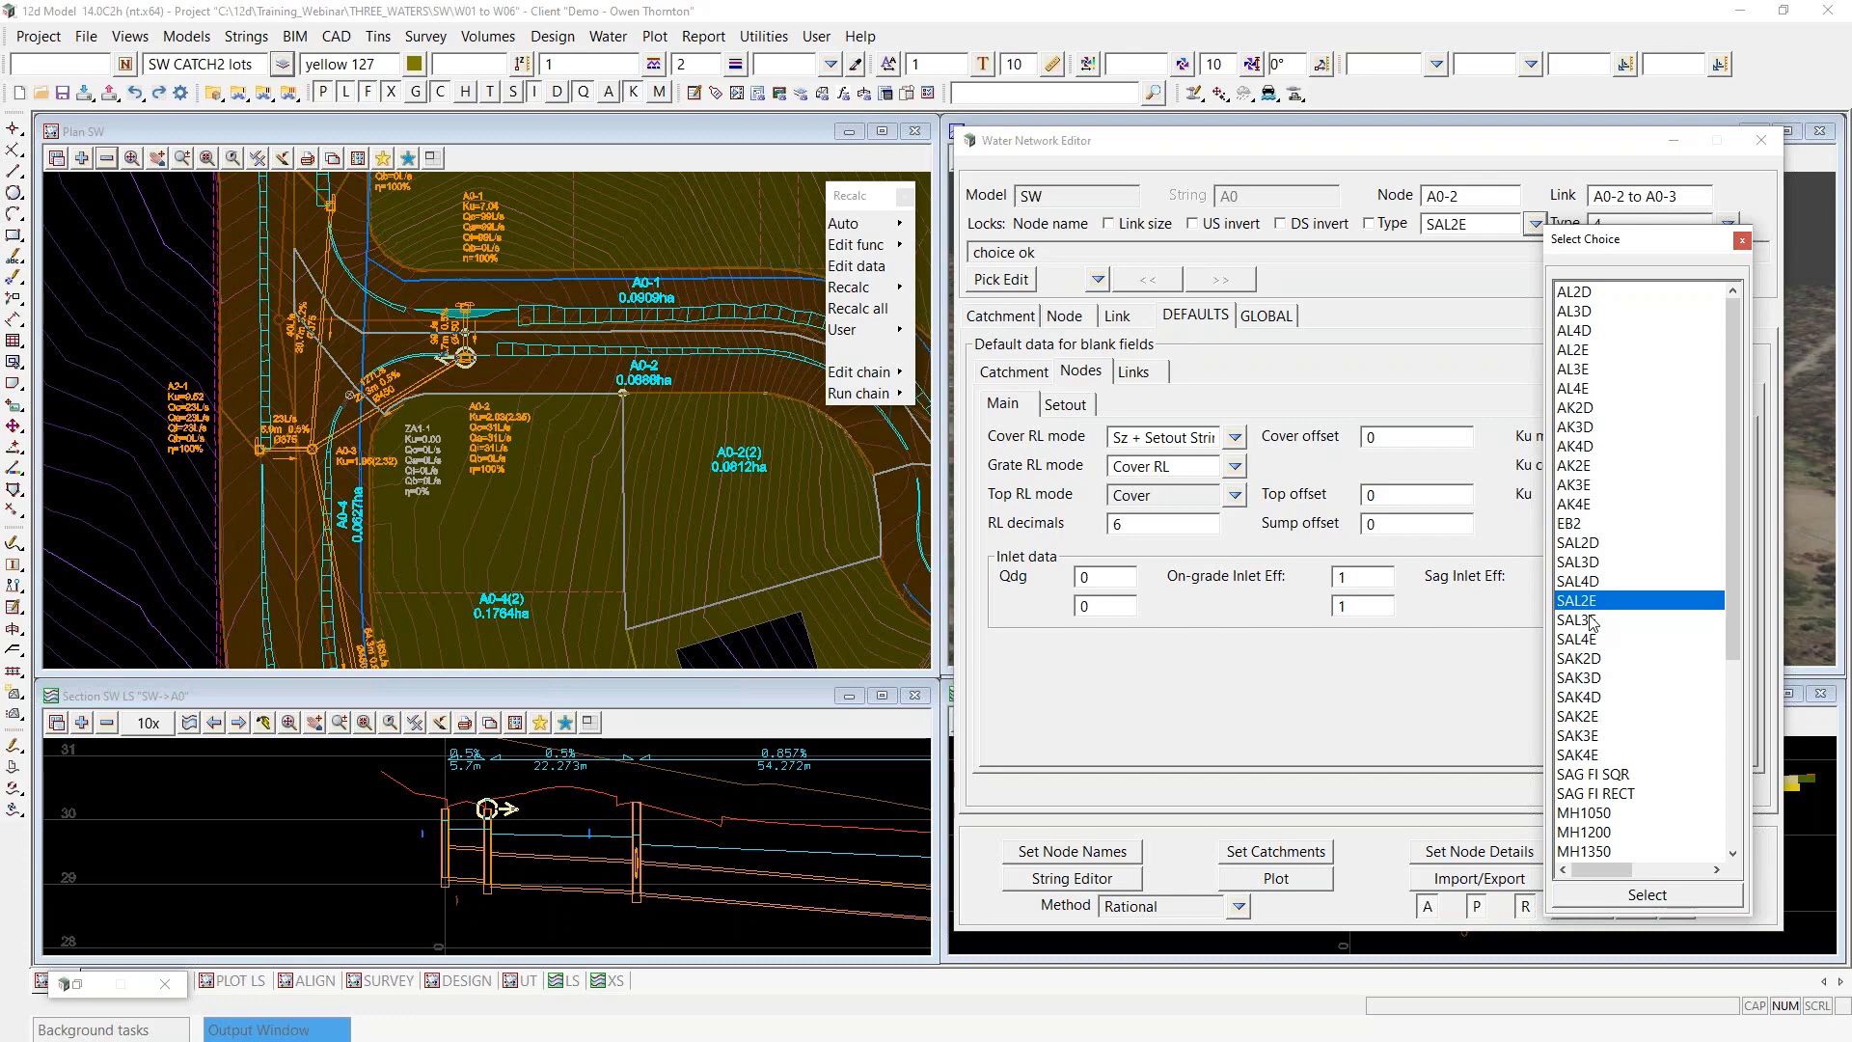
{"action": "left_click", "coordinate": [1743, 240]}
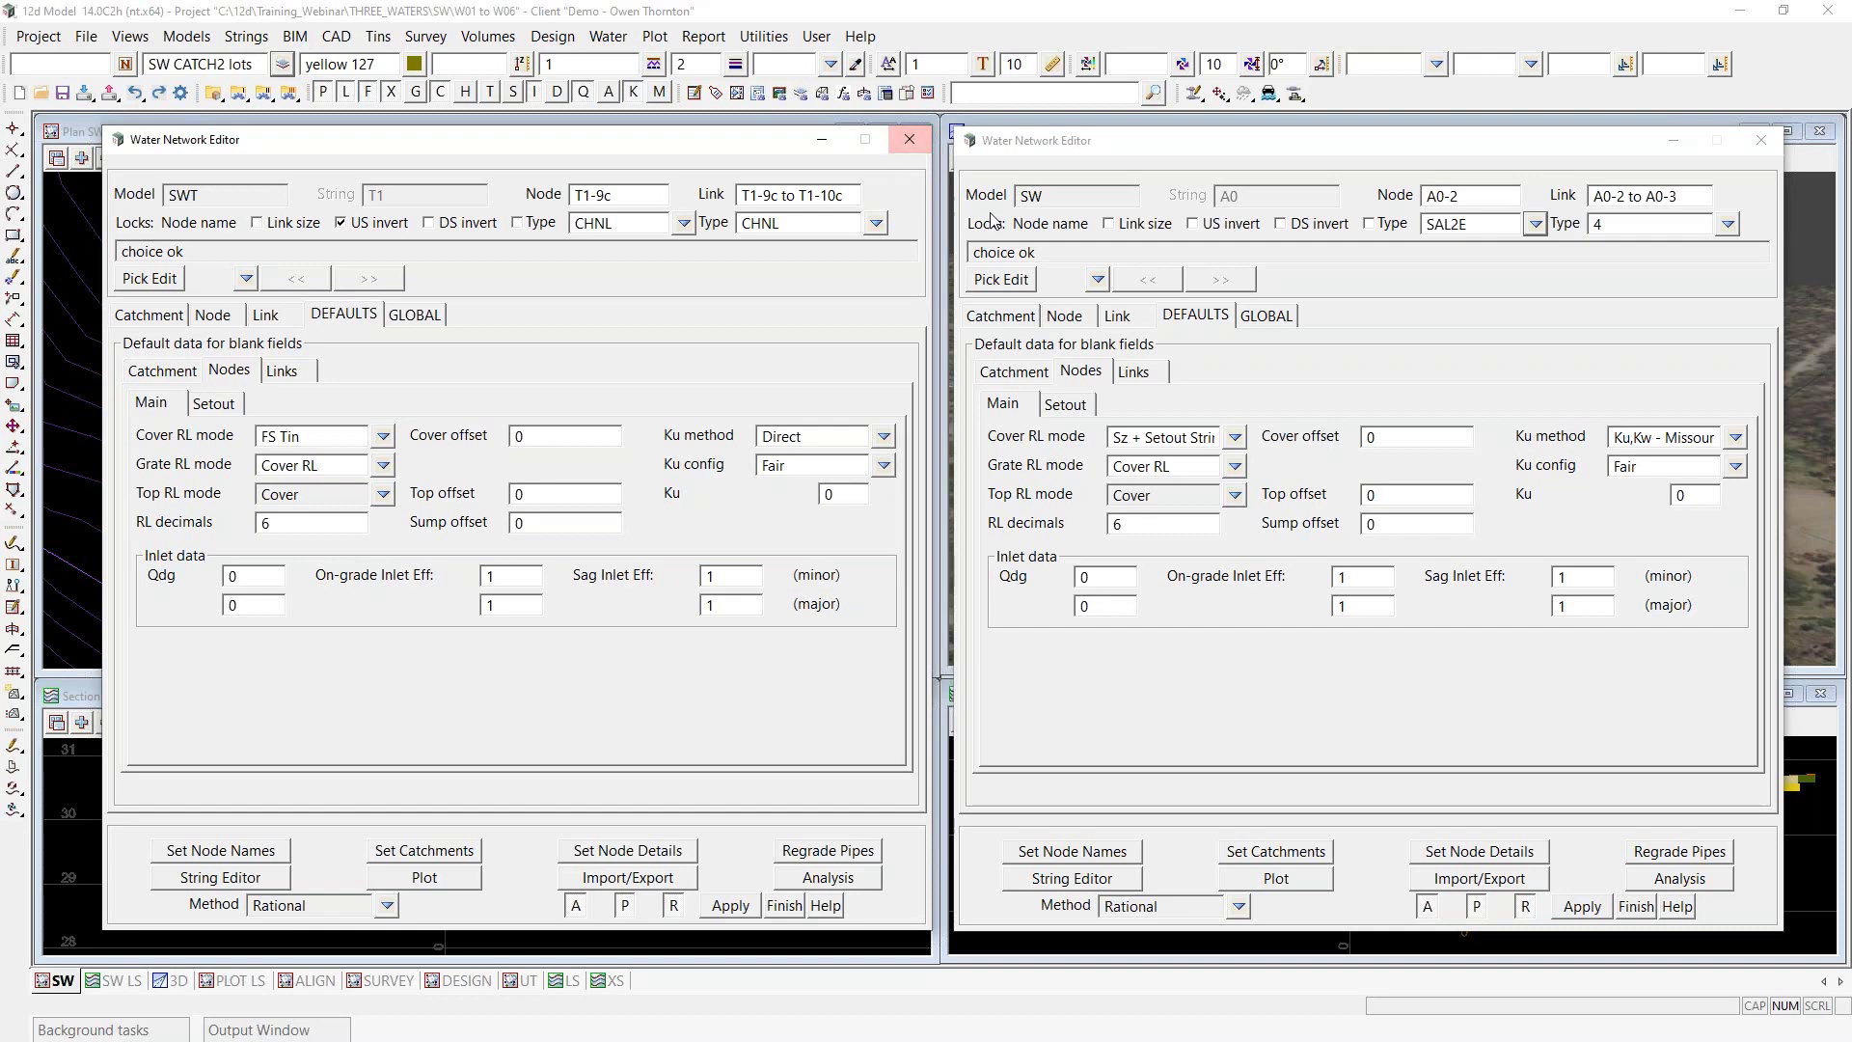
Open the catchment defaults in the SW and SWT editors and compare the values of SW Set #1 and Set #2
{"action": "left_click", "coordinate": [1006, 376]}
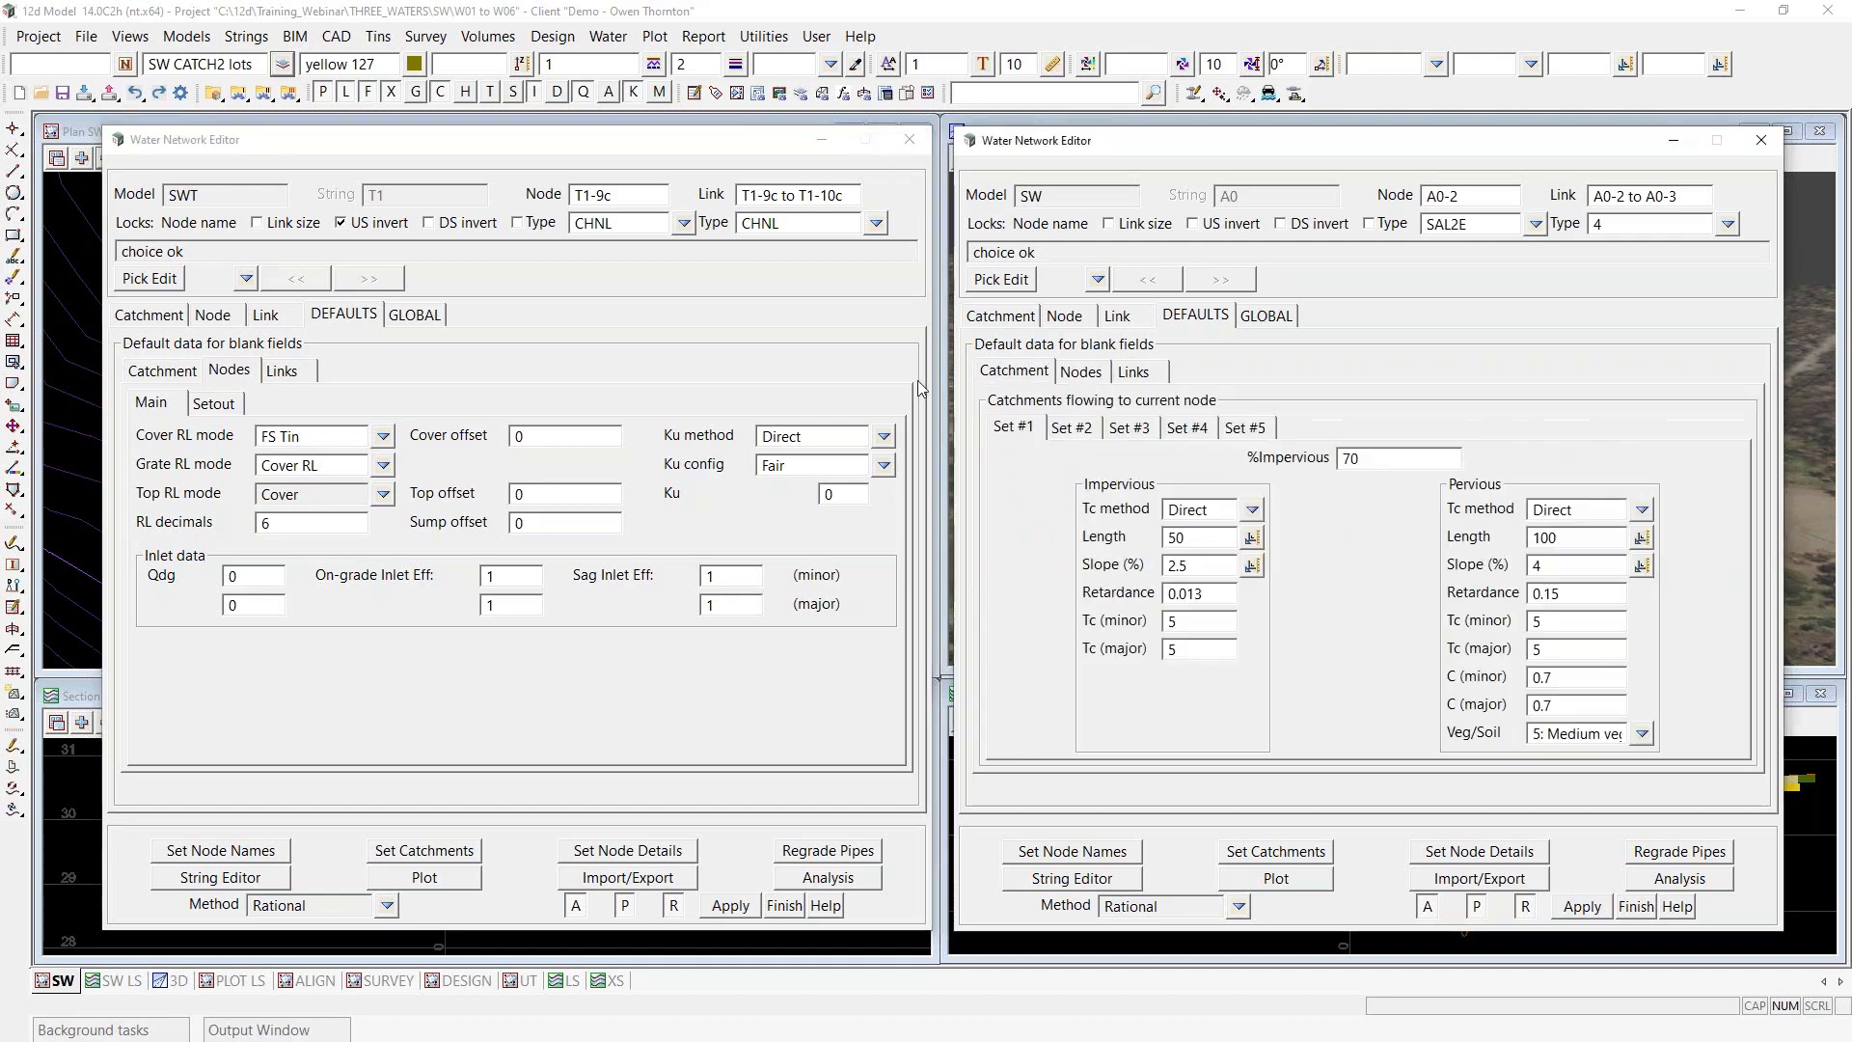
{"action": "left_click", "coordinate": [162, 372]}
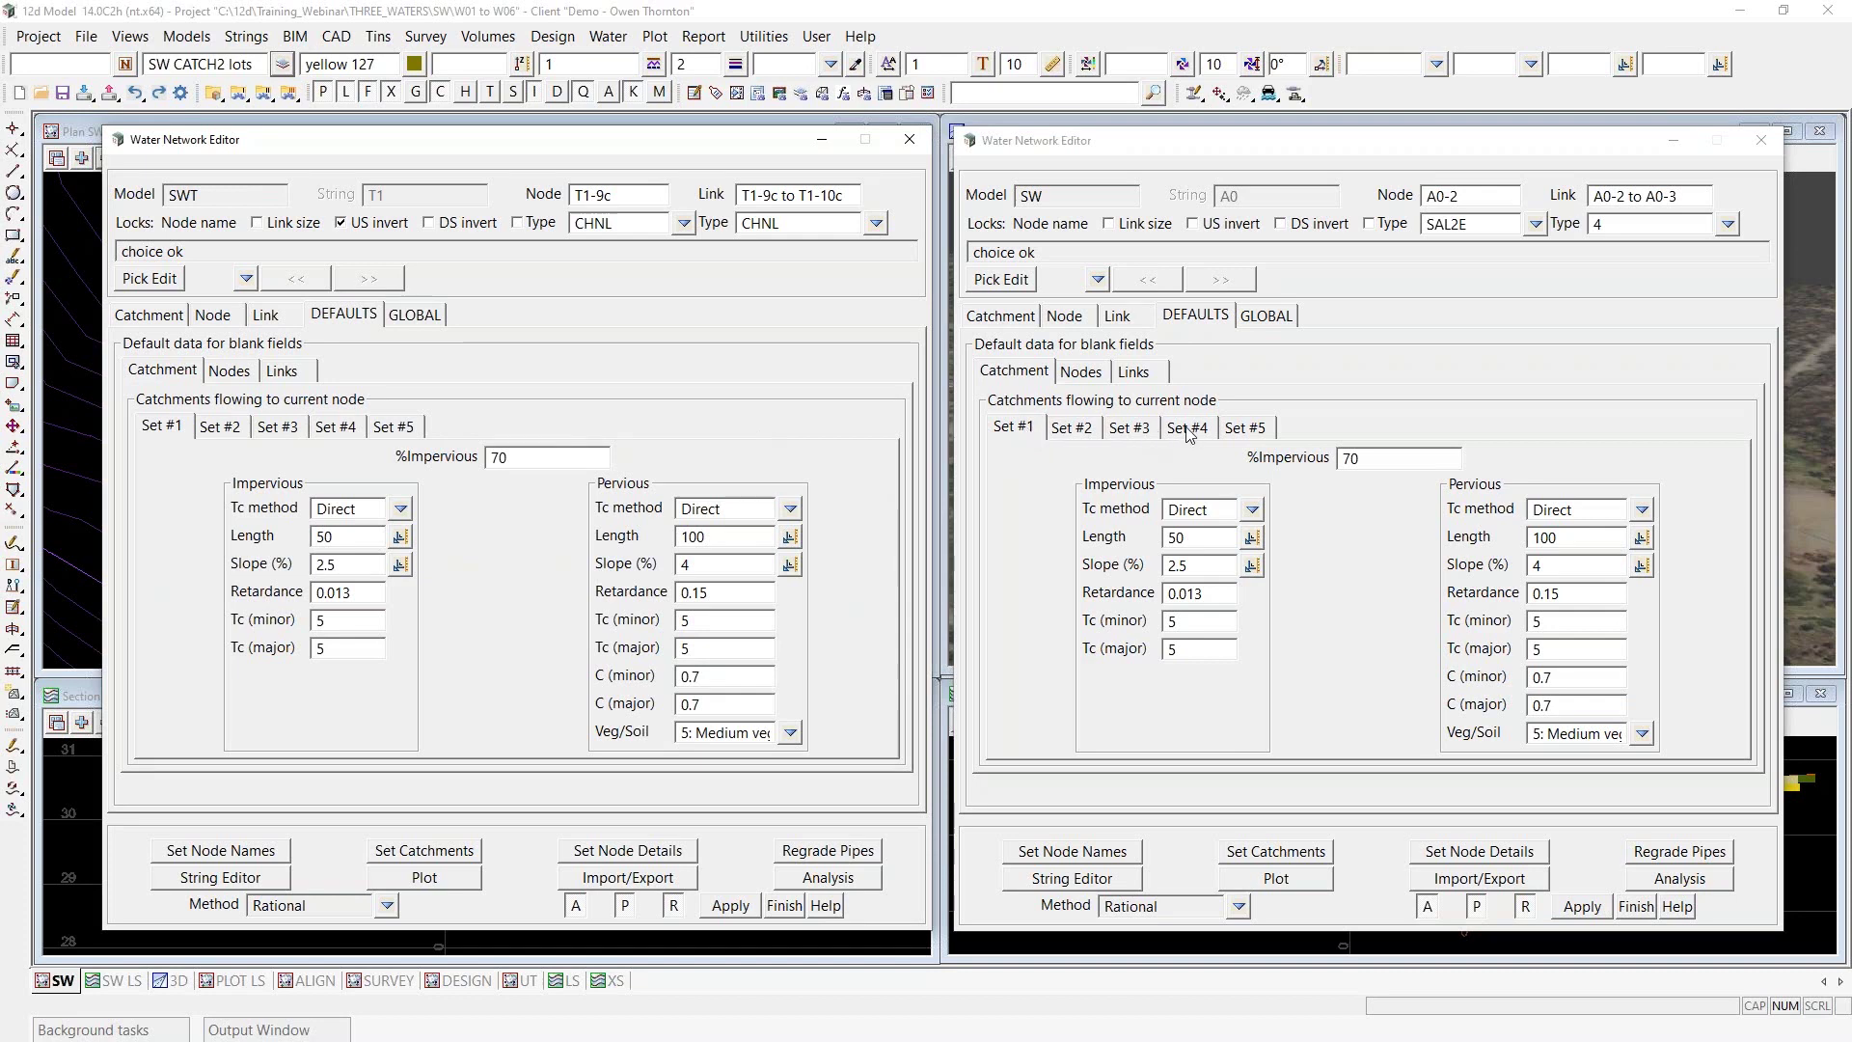
{"action": "left_click", "coordinate": [1028, 431]}
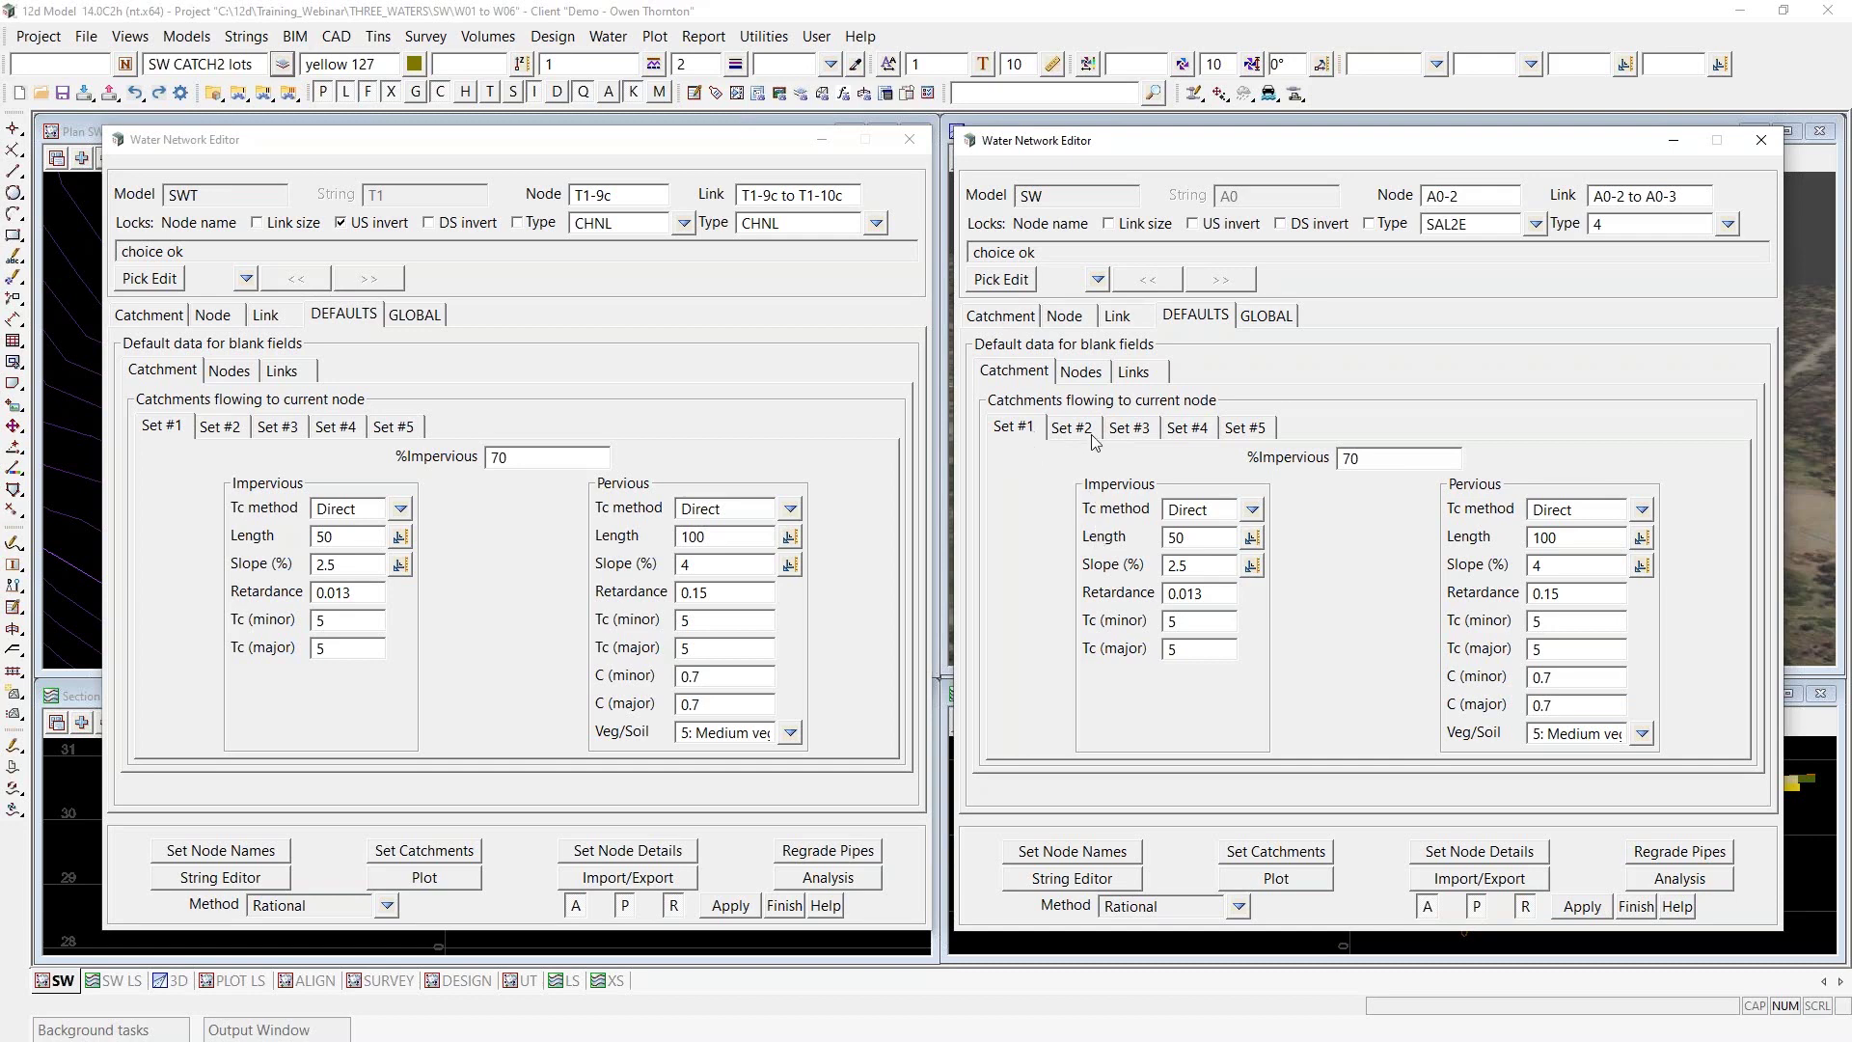
{"action": "left_click", "coordinate": [1073, 427]}
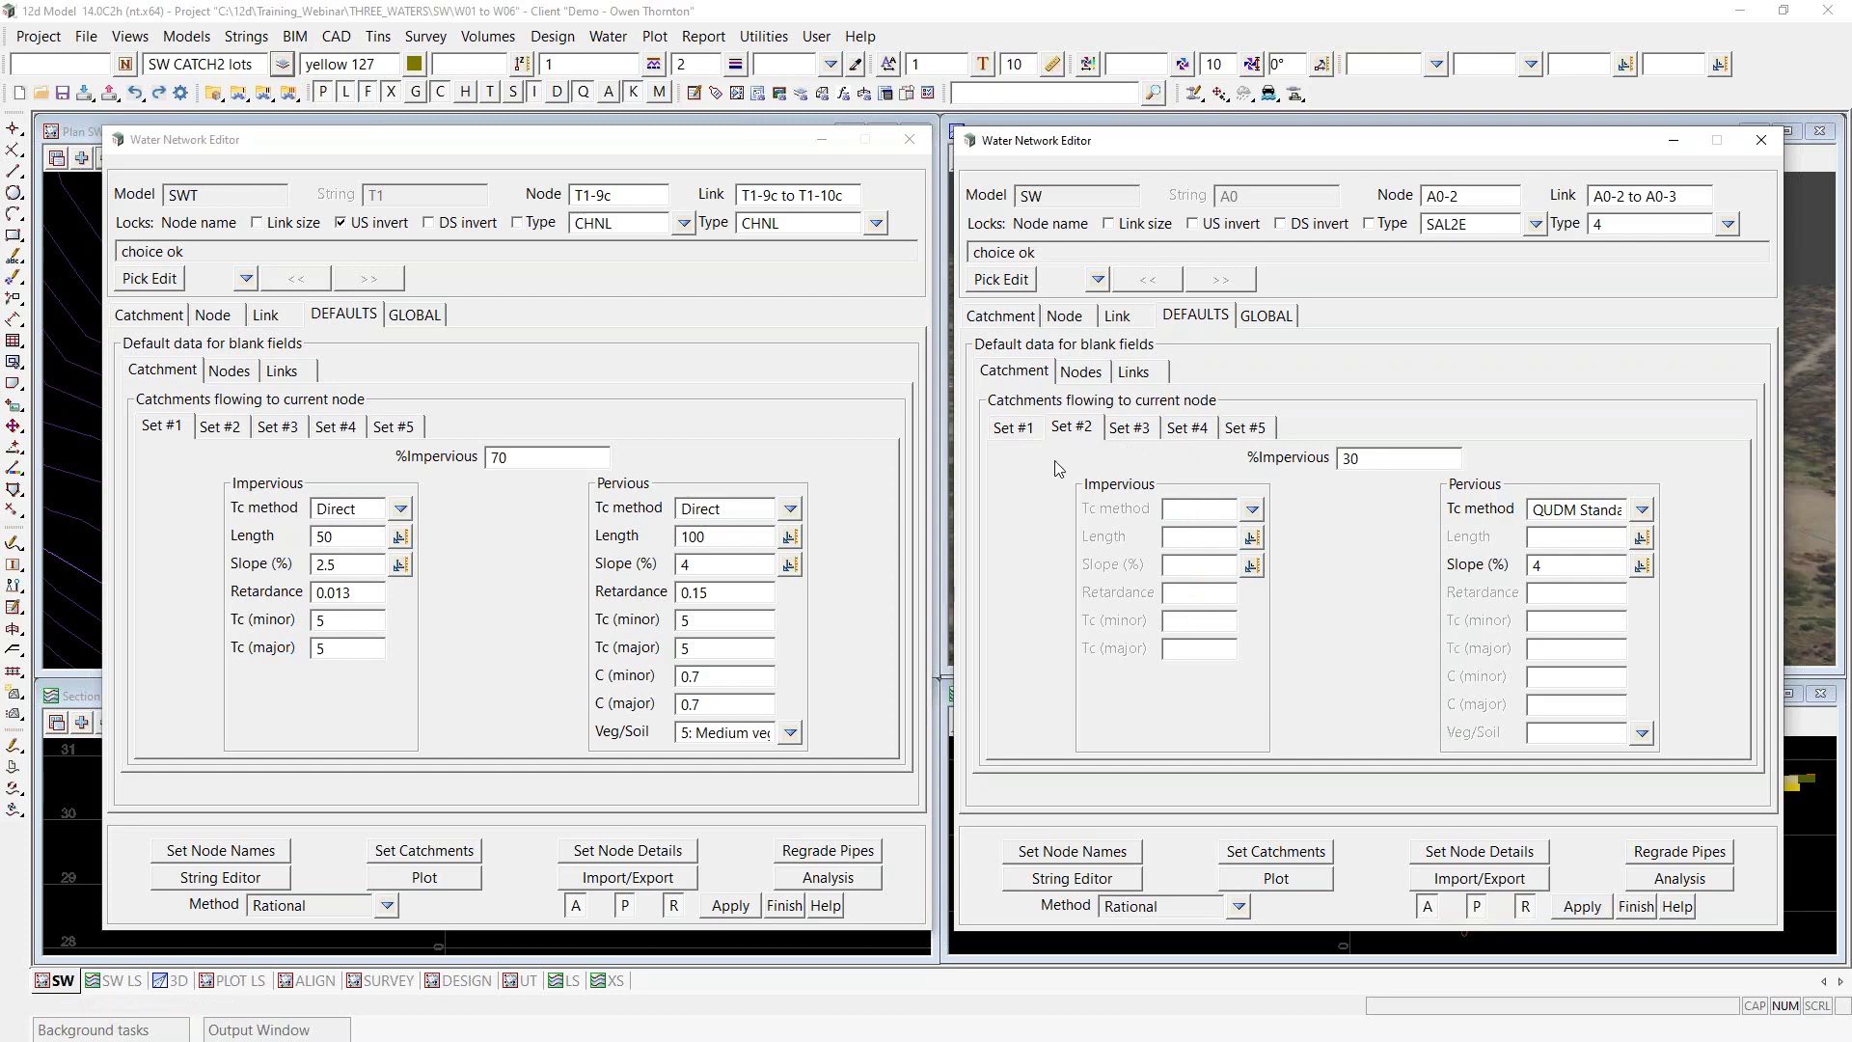
{"action": "left_click", "coordinate": [1012, 428]}
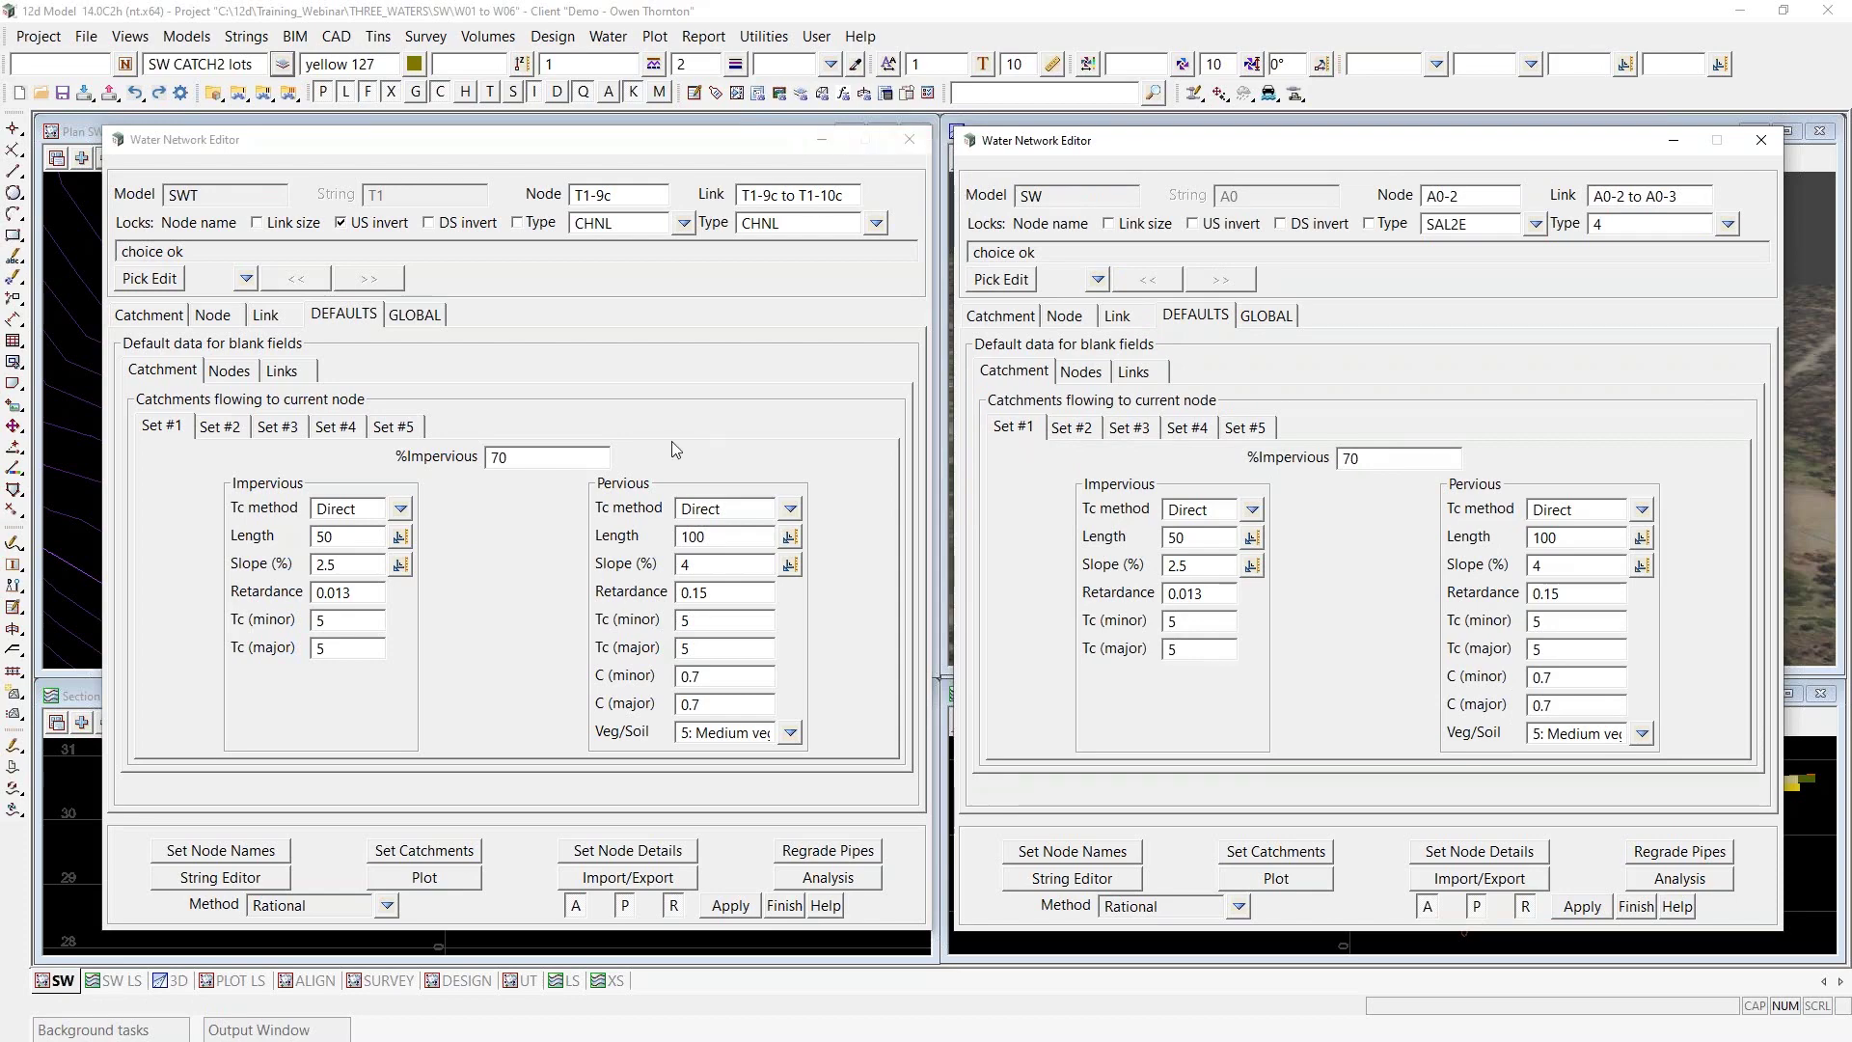
Minimize the SWT editor and examine the catchments in the SW plan against the Set #1 impervious percentage
{"action": "left_click", "coordinate": [823, 138]}
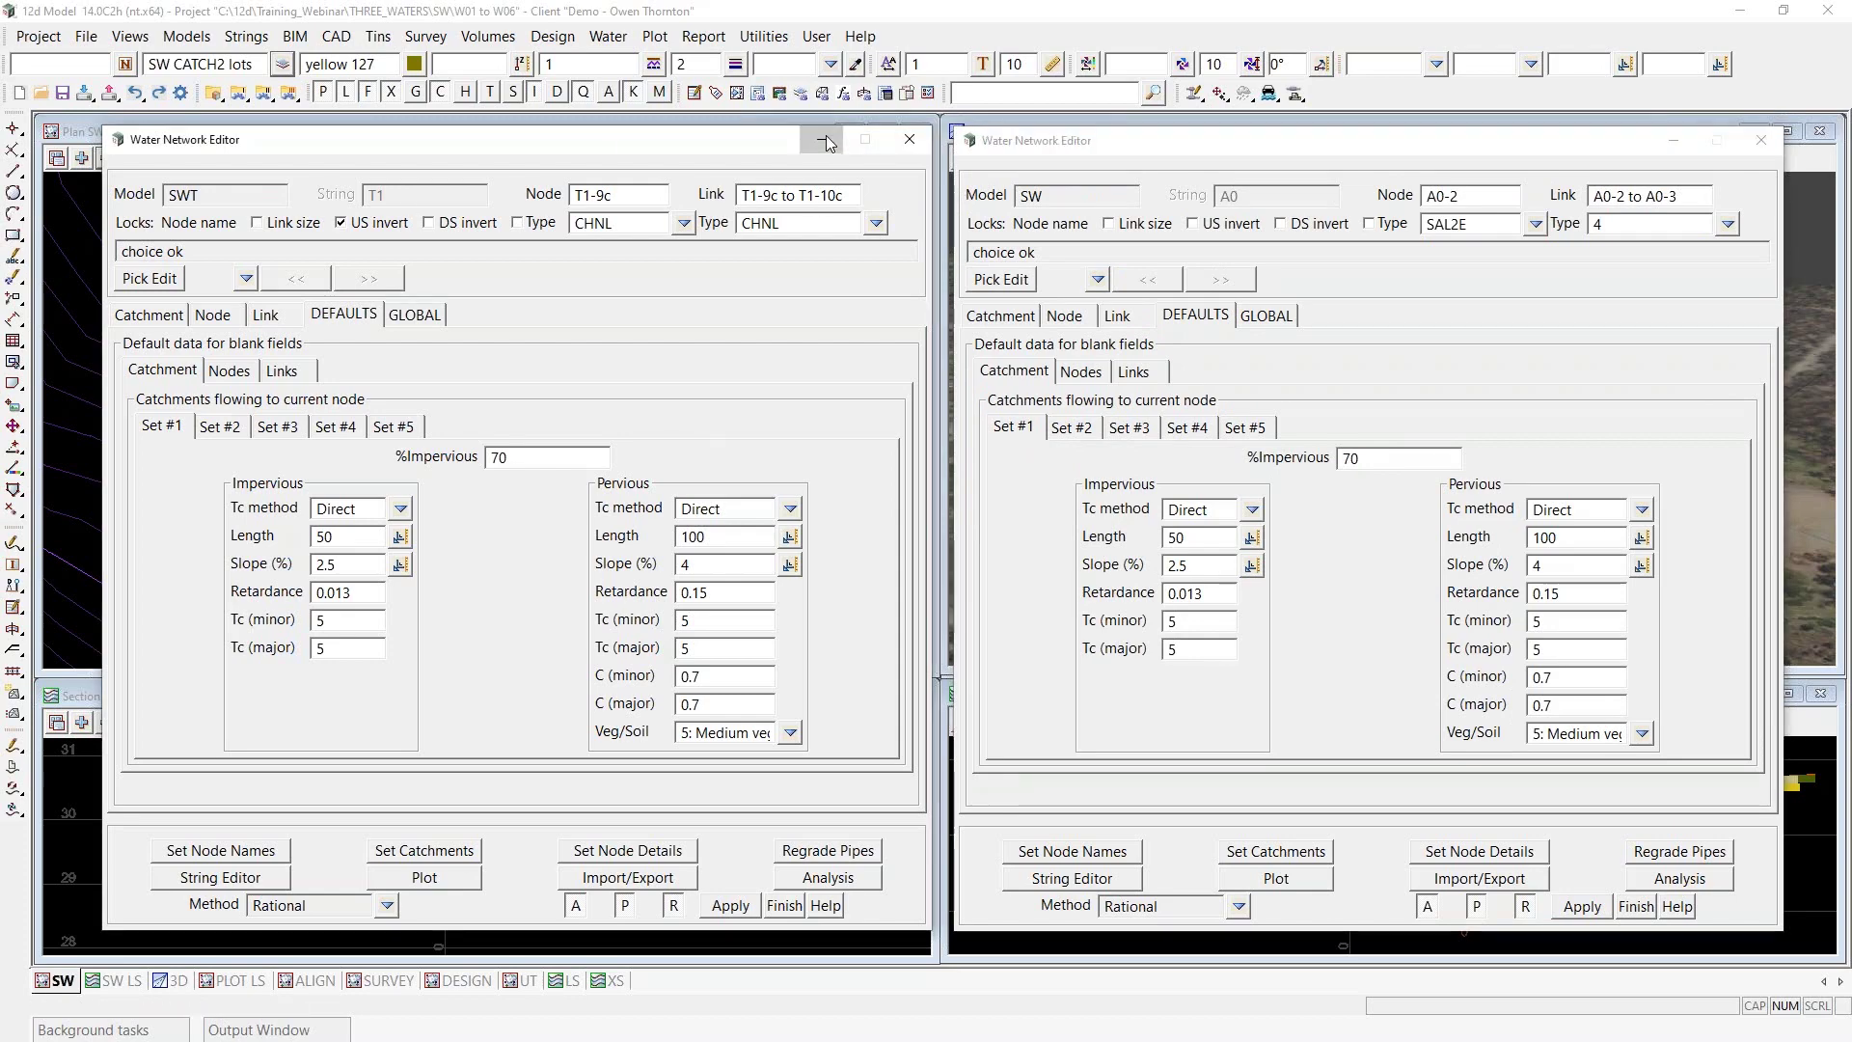
{"action": "scroll", "coordinate": [224, 326], "scroll_direction": "down", "scroll_amount": 3}
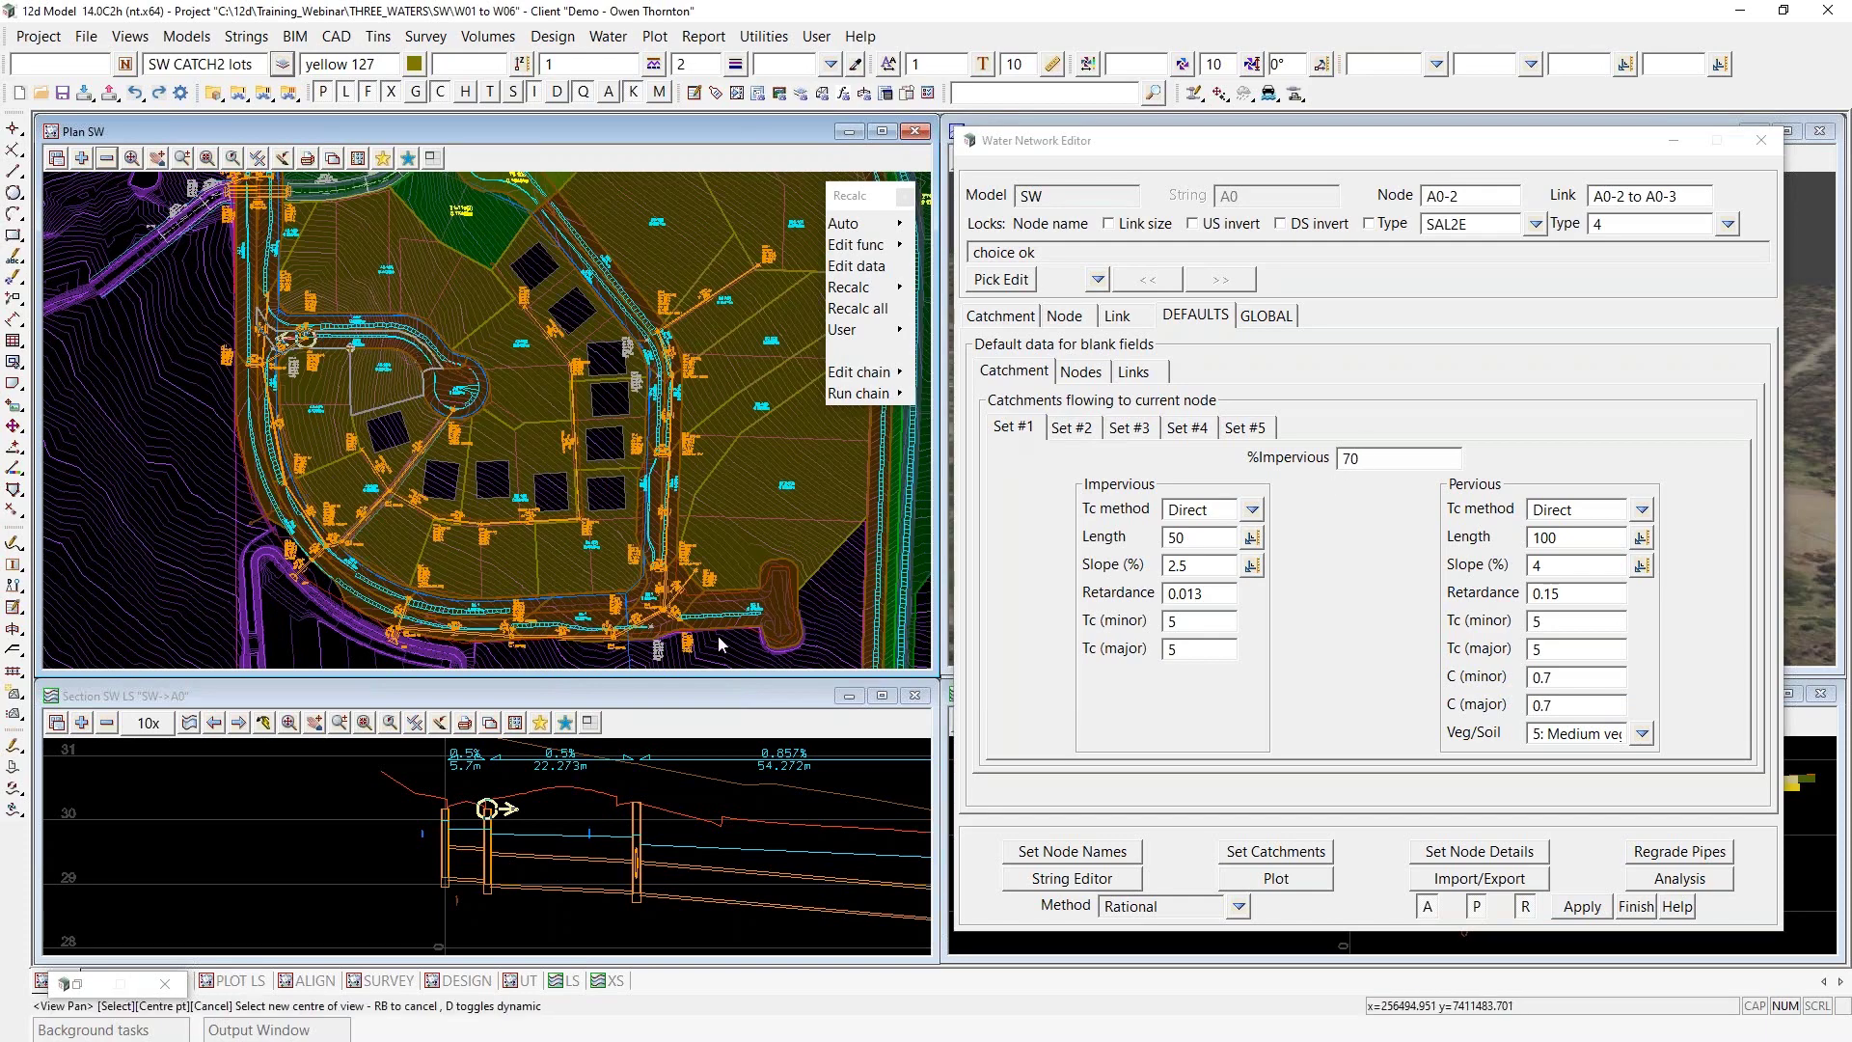
{"action": "scroll", "coordinate": [675, 546], "scroll_direction": "up", "scroll_amount": 1}
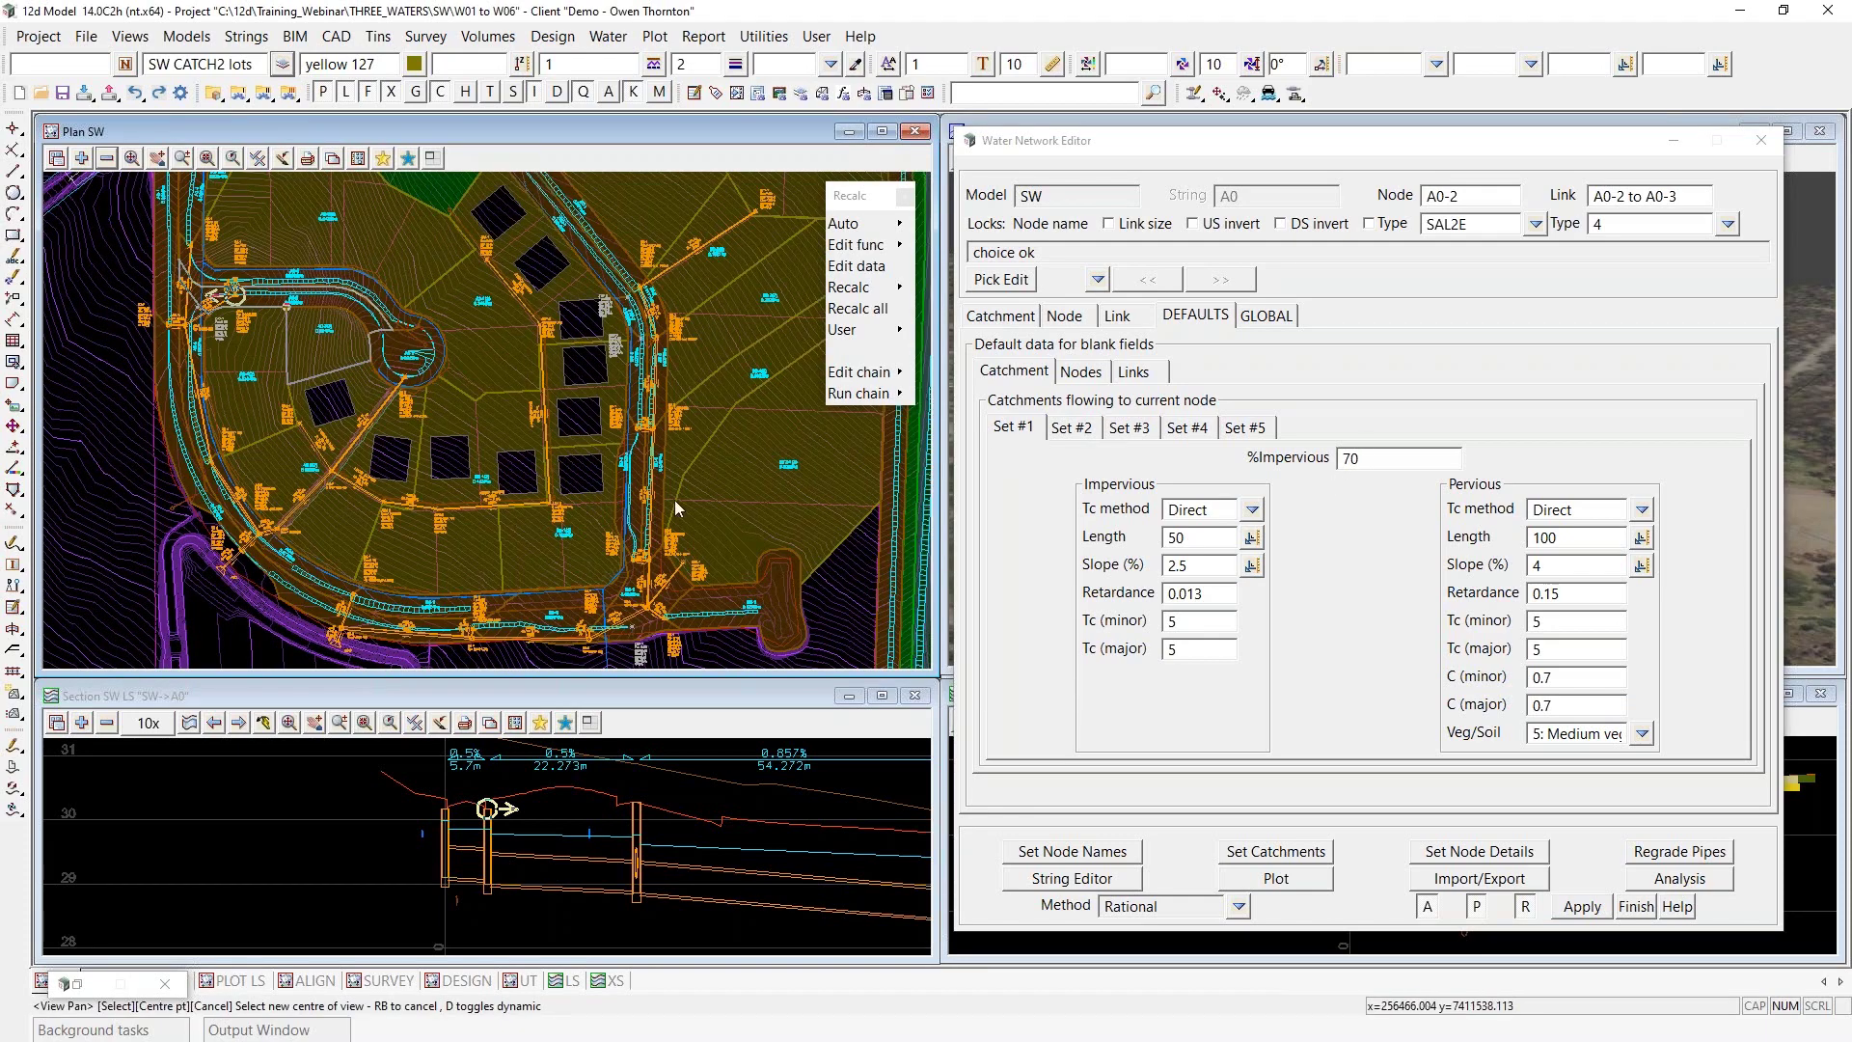
{"action": "left_click", "coordinate": [1354, 460]}
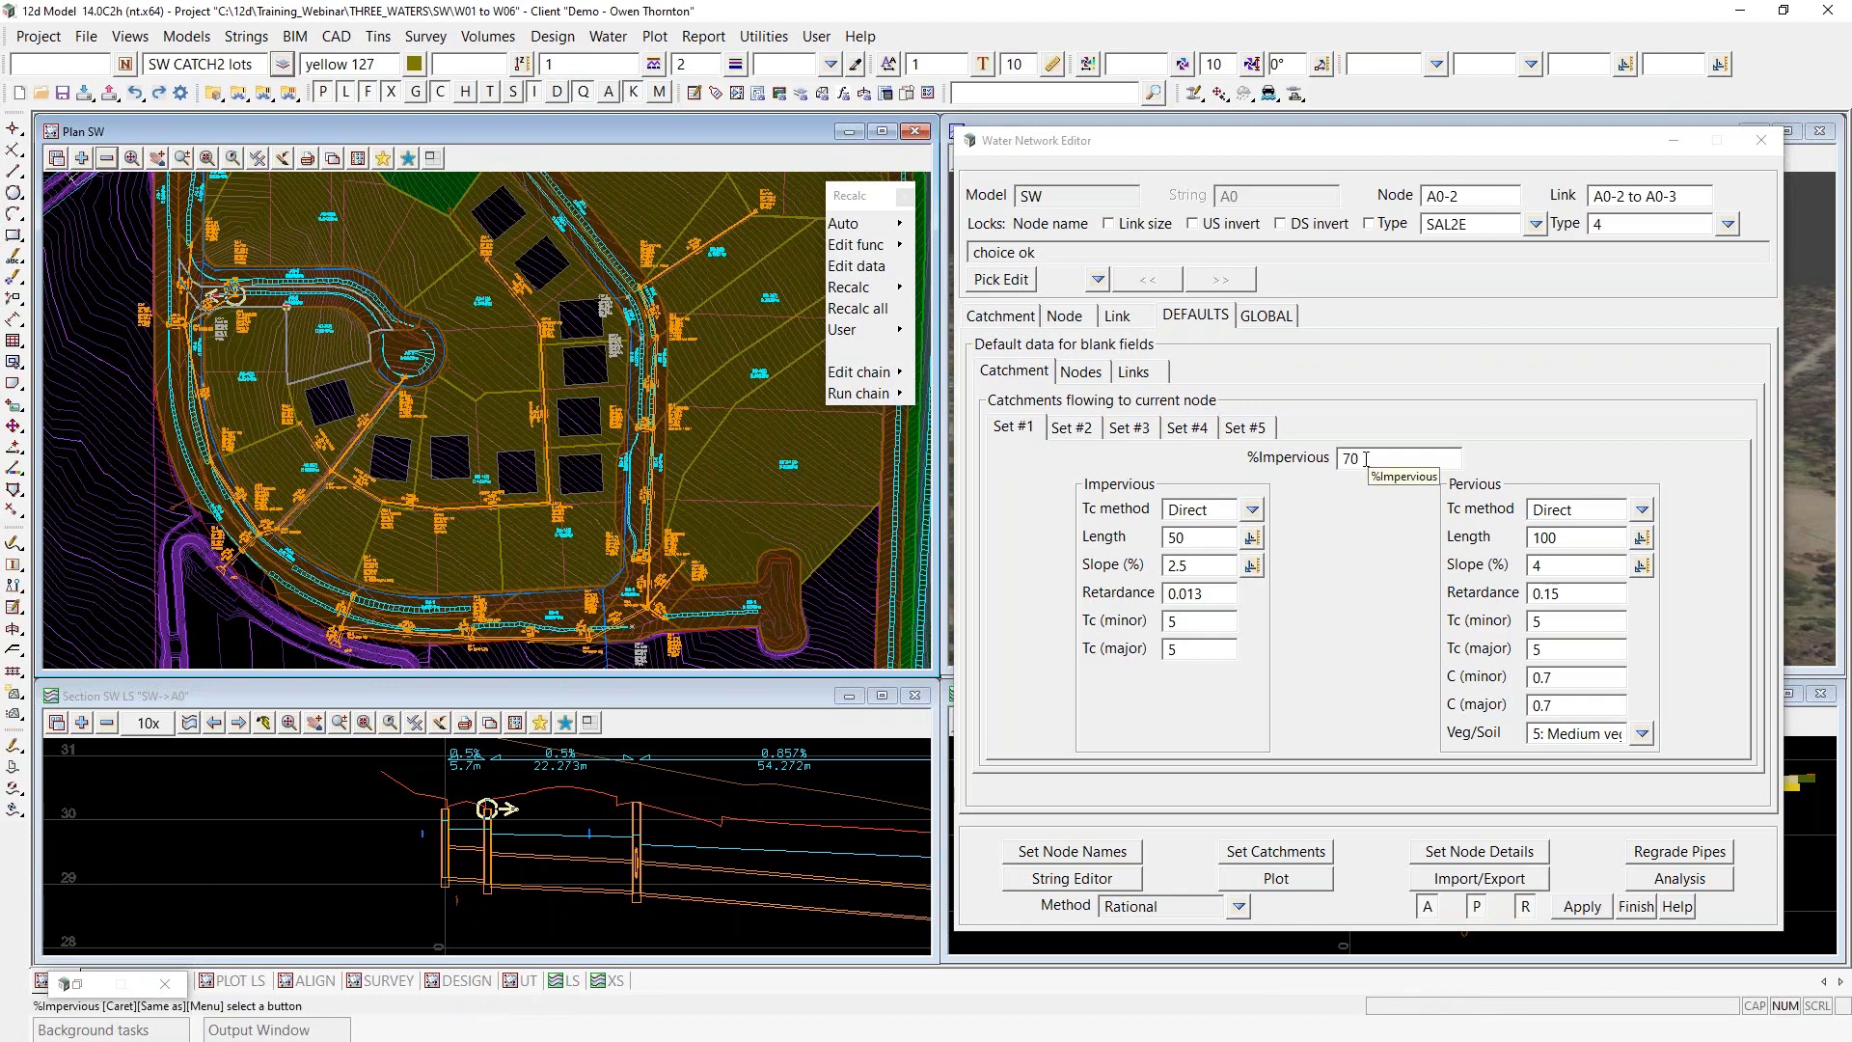
{"action": "scroll", "coordinate": [886, 604], "scroll_direction": "up", "scroll_amount": 1}
{"action": "middle_click_drag", "start_coordinate": [681, 540], "coordinate": [886, 605]}
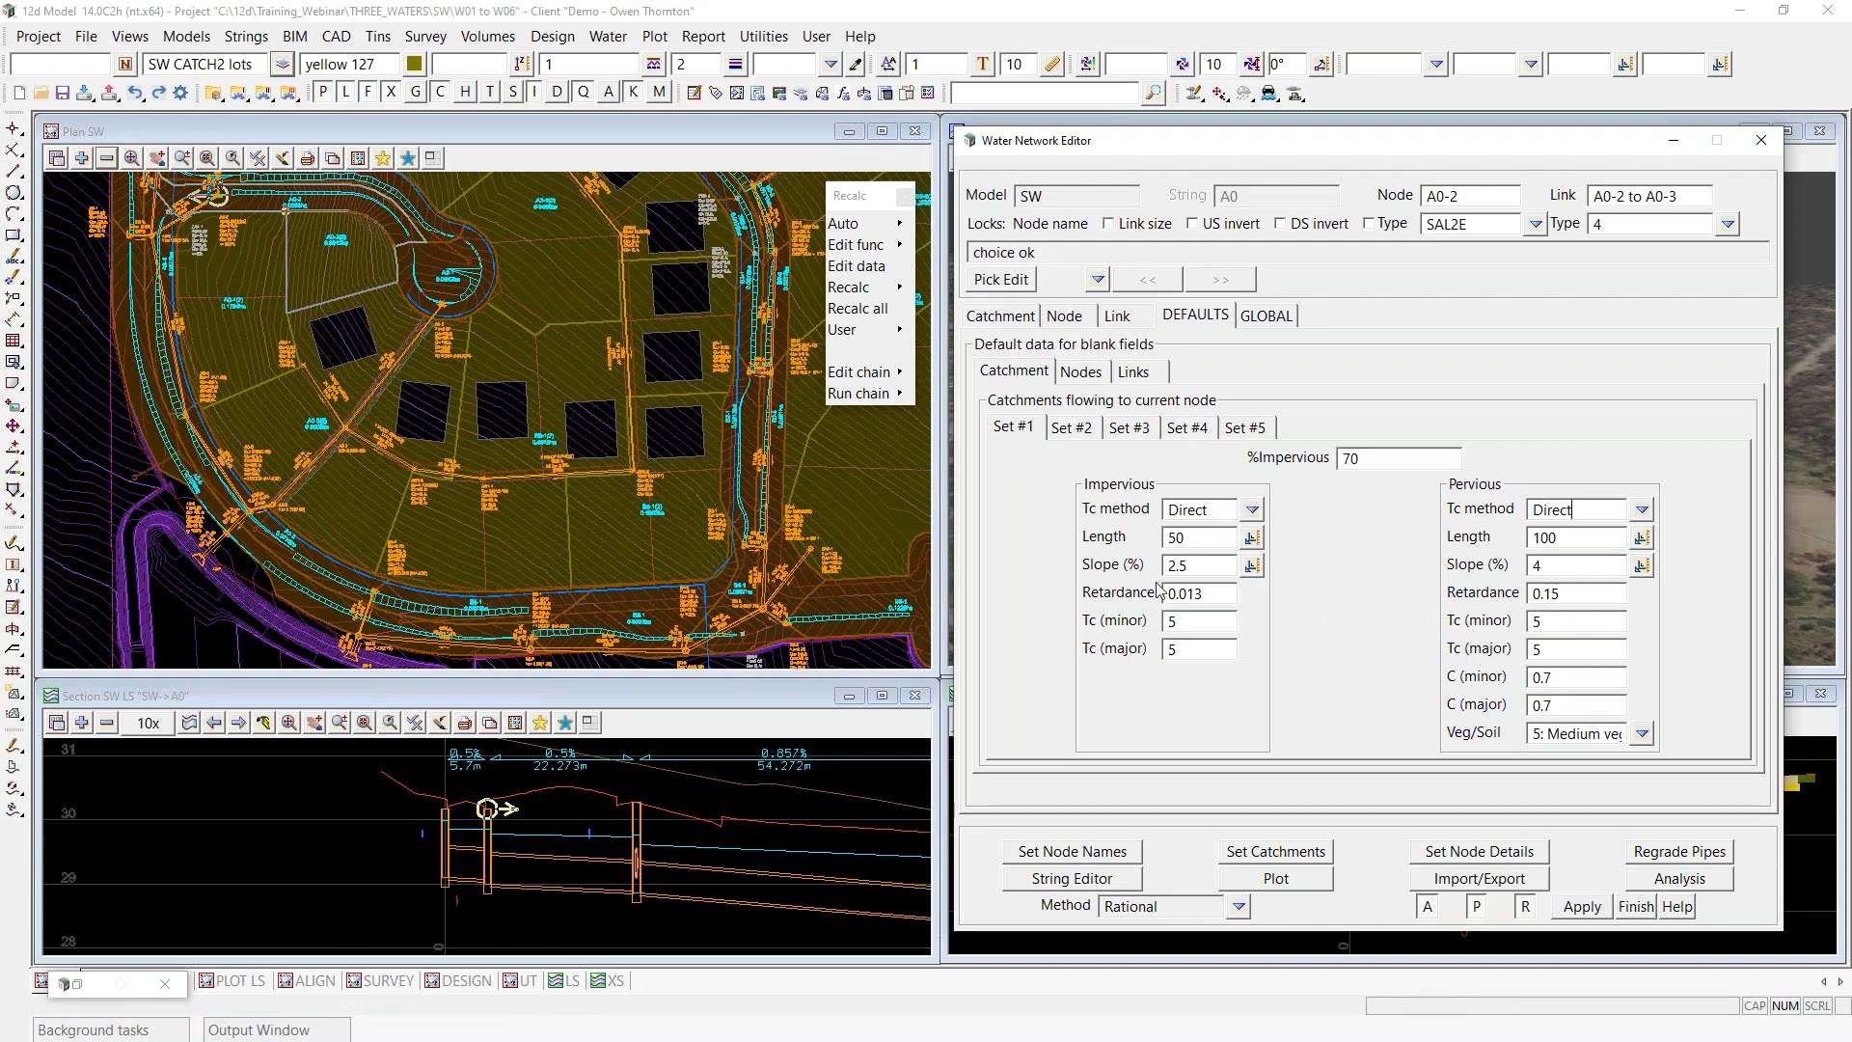
Check the impervious percentage of SW catchment Set #2 against the catchments in plan, leaving the value unchanged
{"action": "left_click", "coordinate": [1084, 429]}
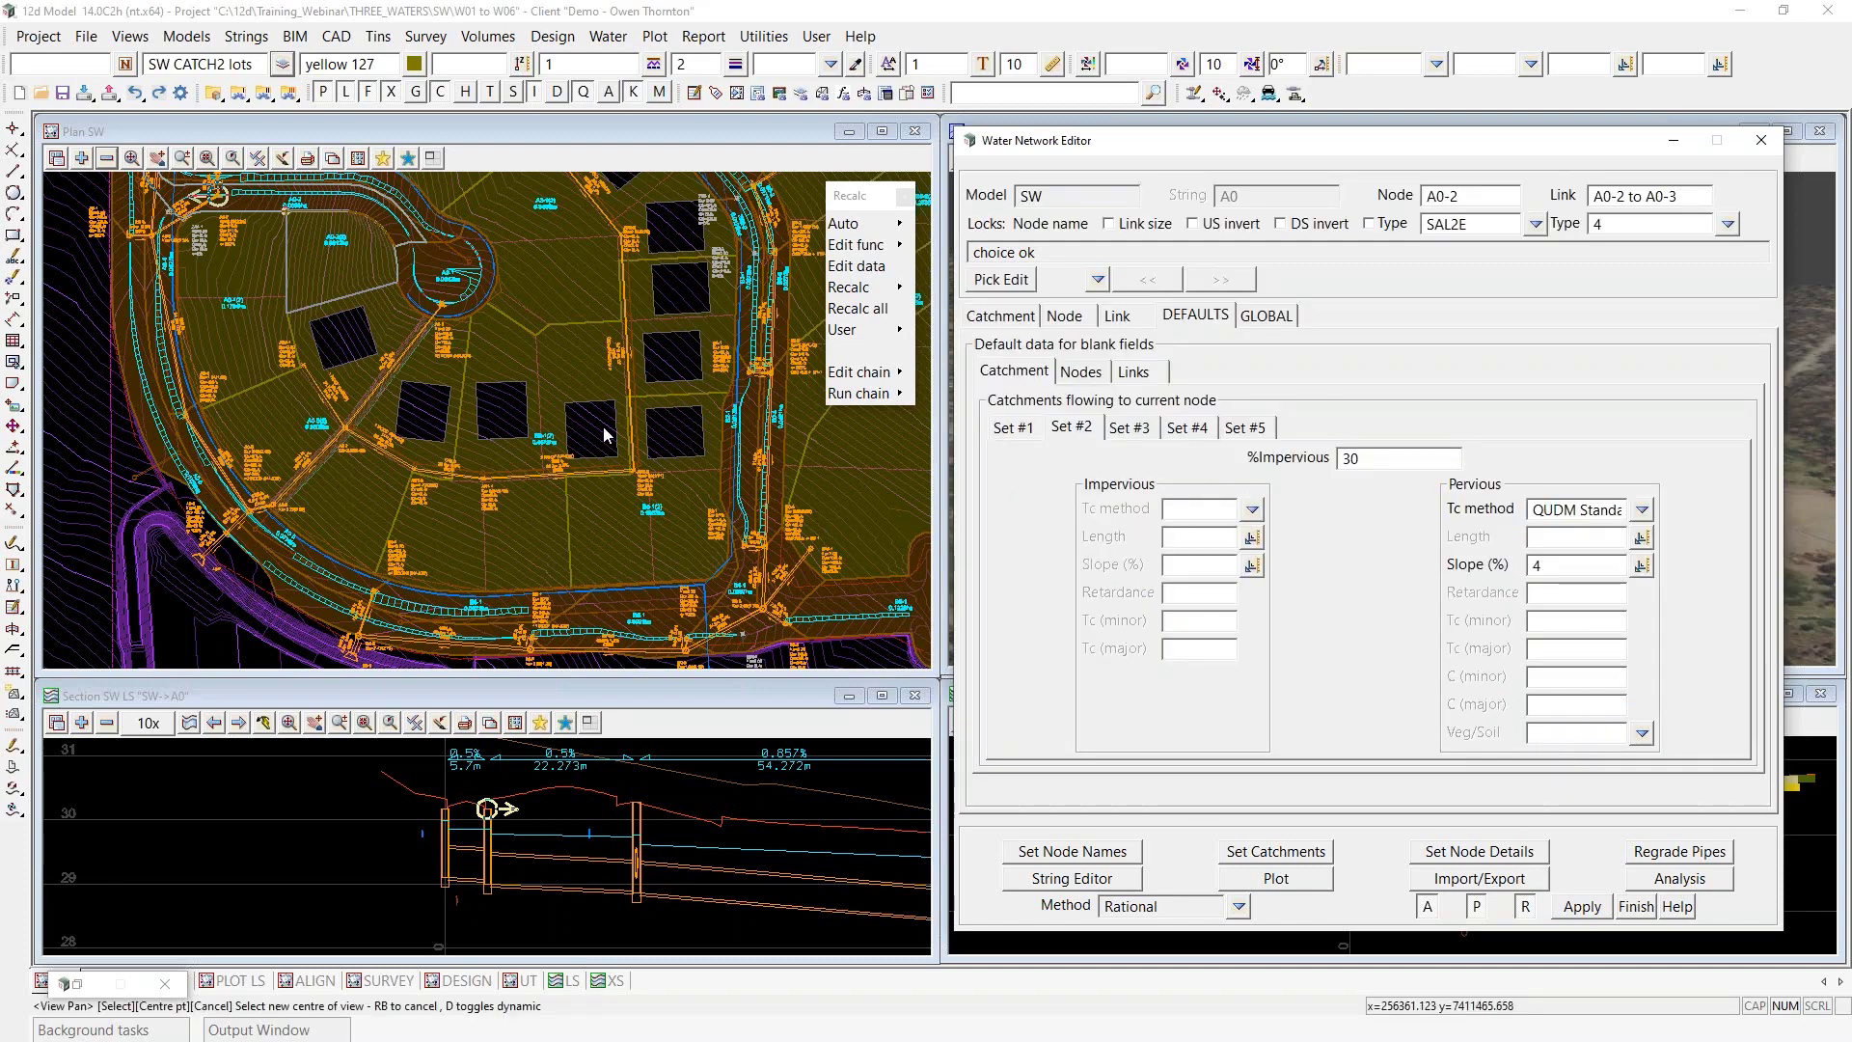
{"action": "scroll", "coordinate": [338, 558], "scroll_direction": "down", "scroll_amount": 3}
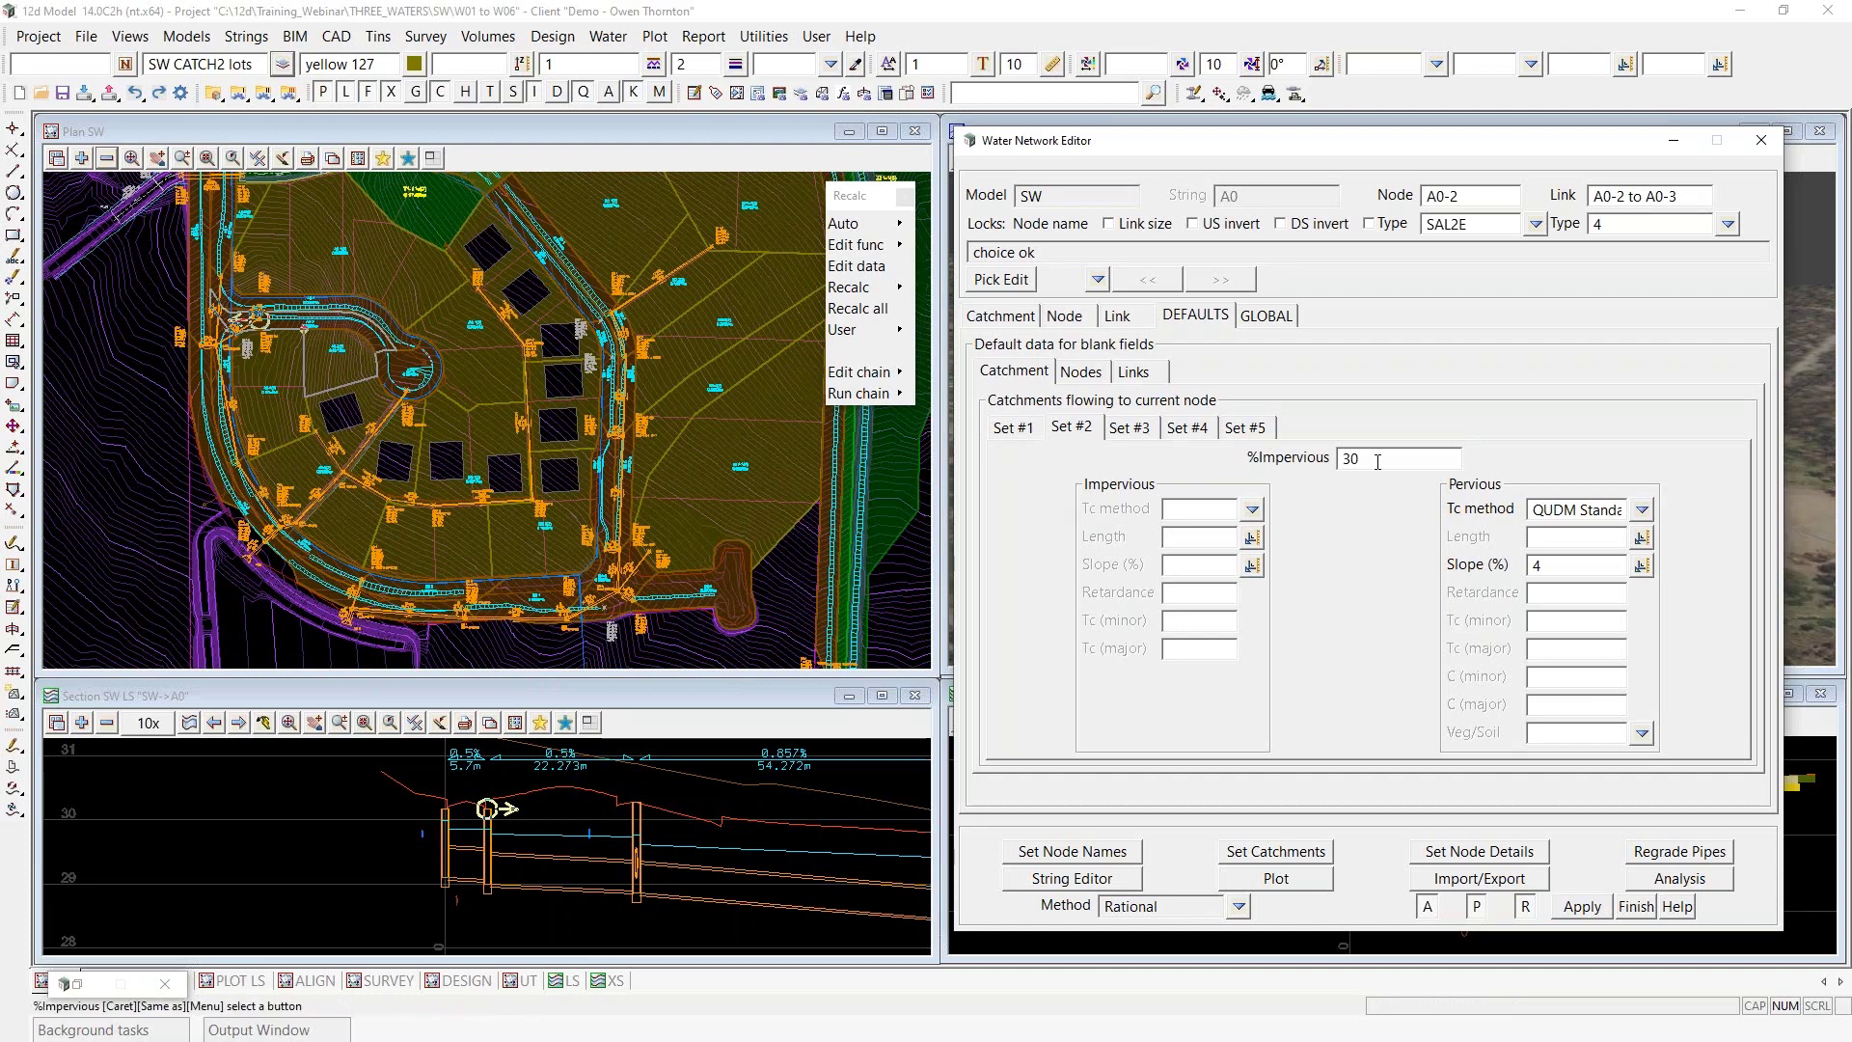
{"action": "double_click", "coordinate": [1330, 460]}
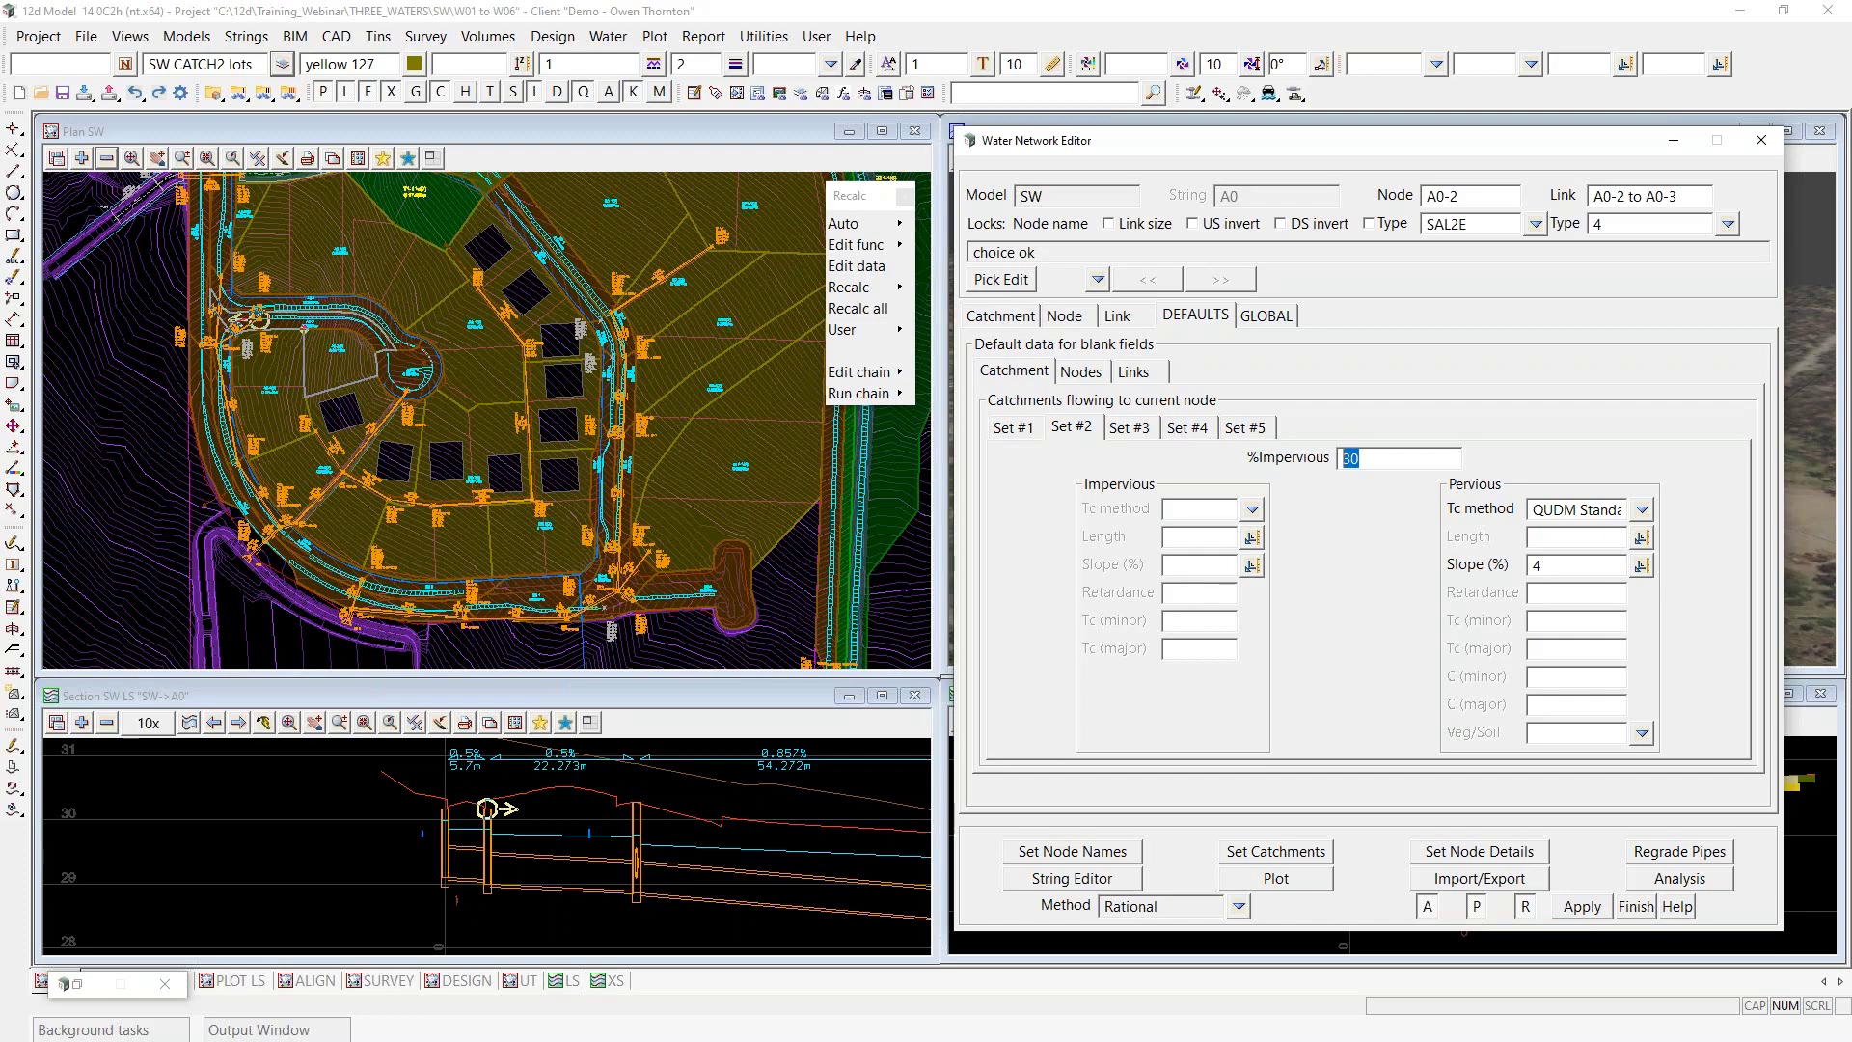
{"action": "left_click", "coordinate": [1363, 460]}
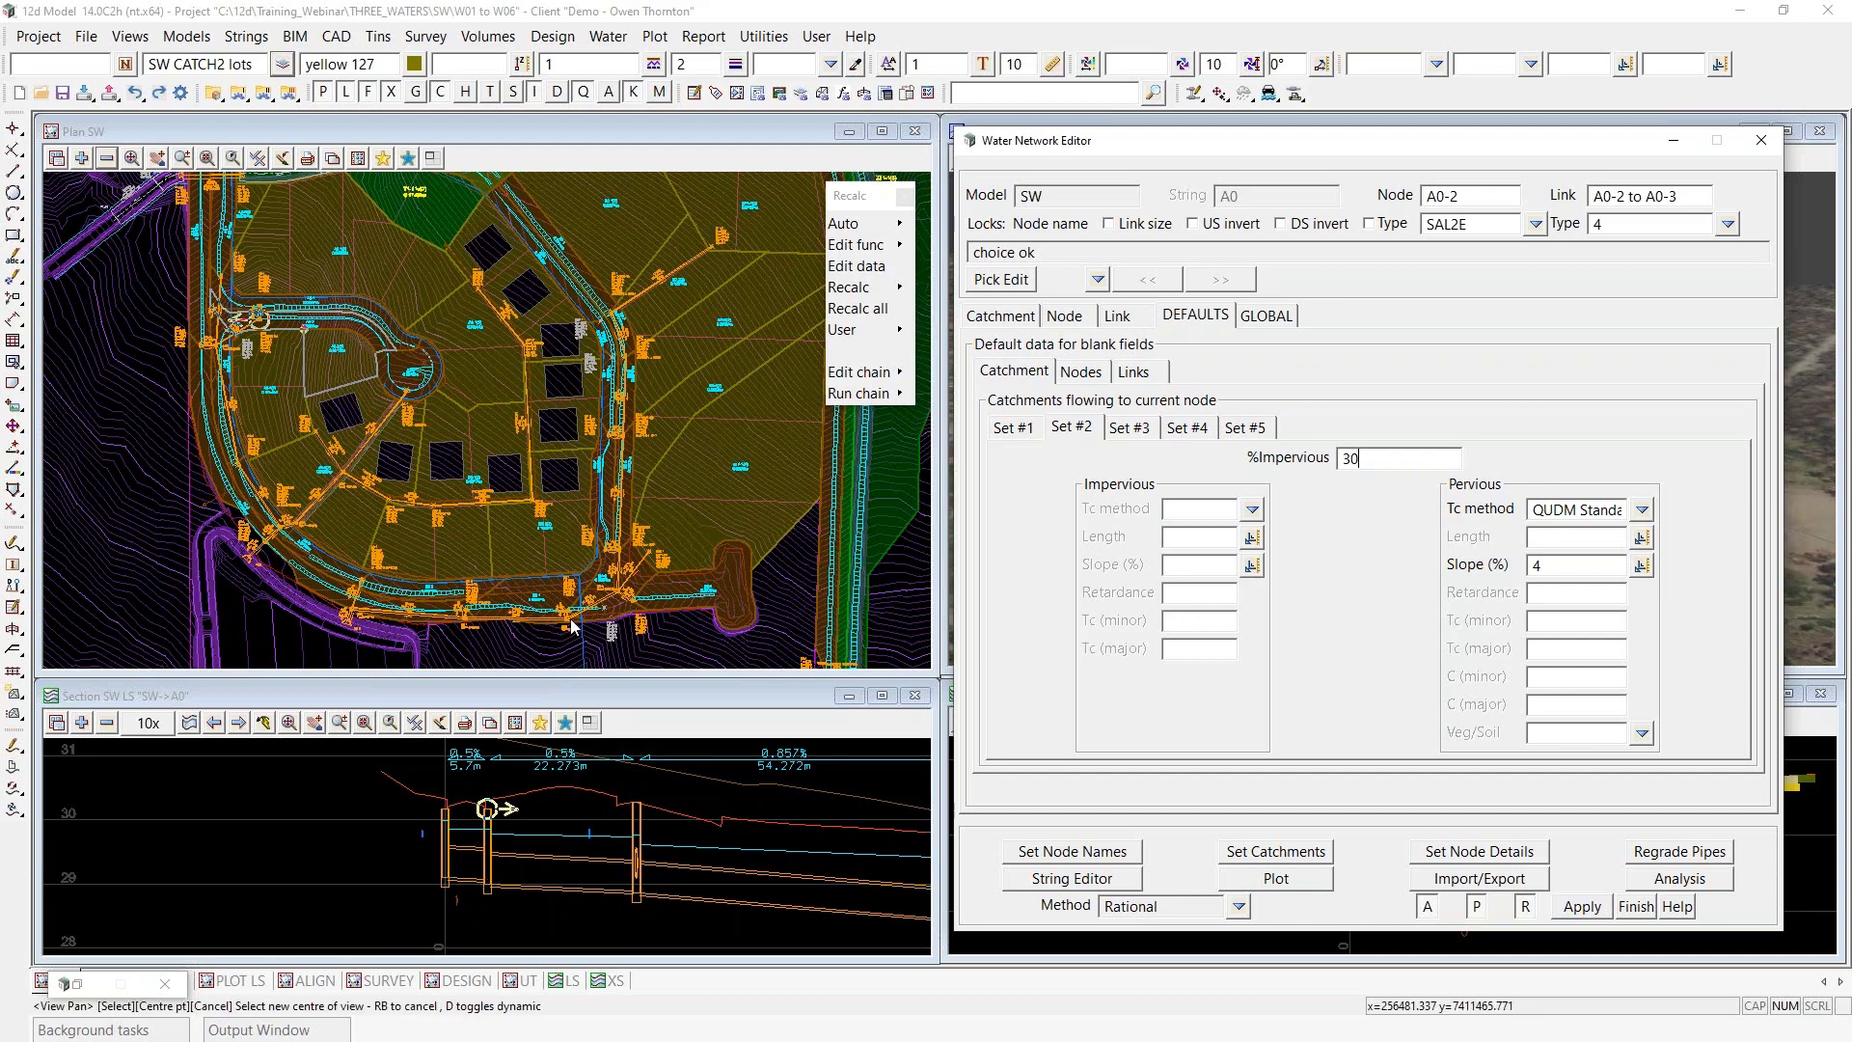
{"action": "scroll", "coordinate": [697, 506], "scroll_direction": "down", "scroll_amount": 1}
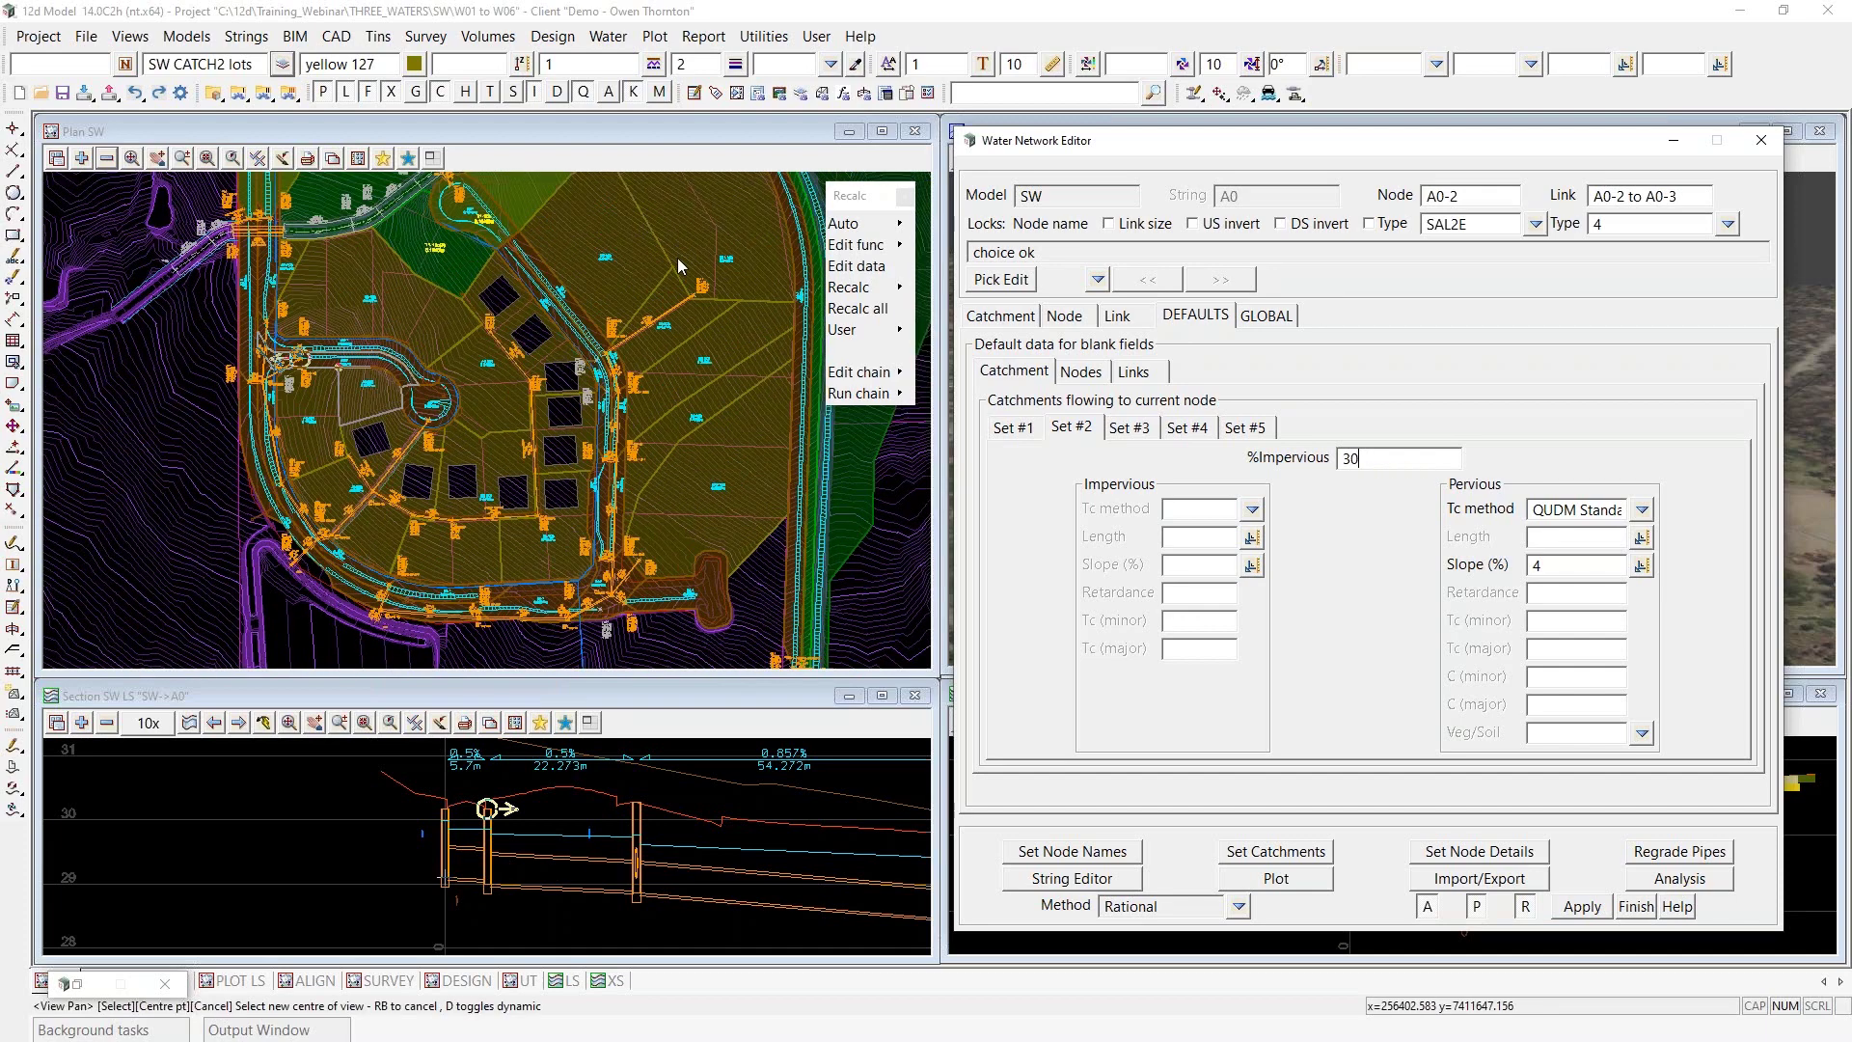
{"action": "double_click", "coordinate": [1351, 458]}
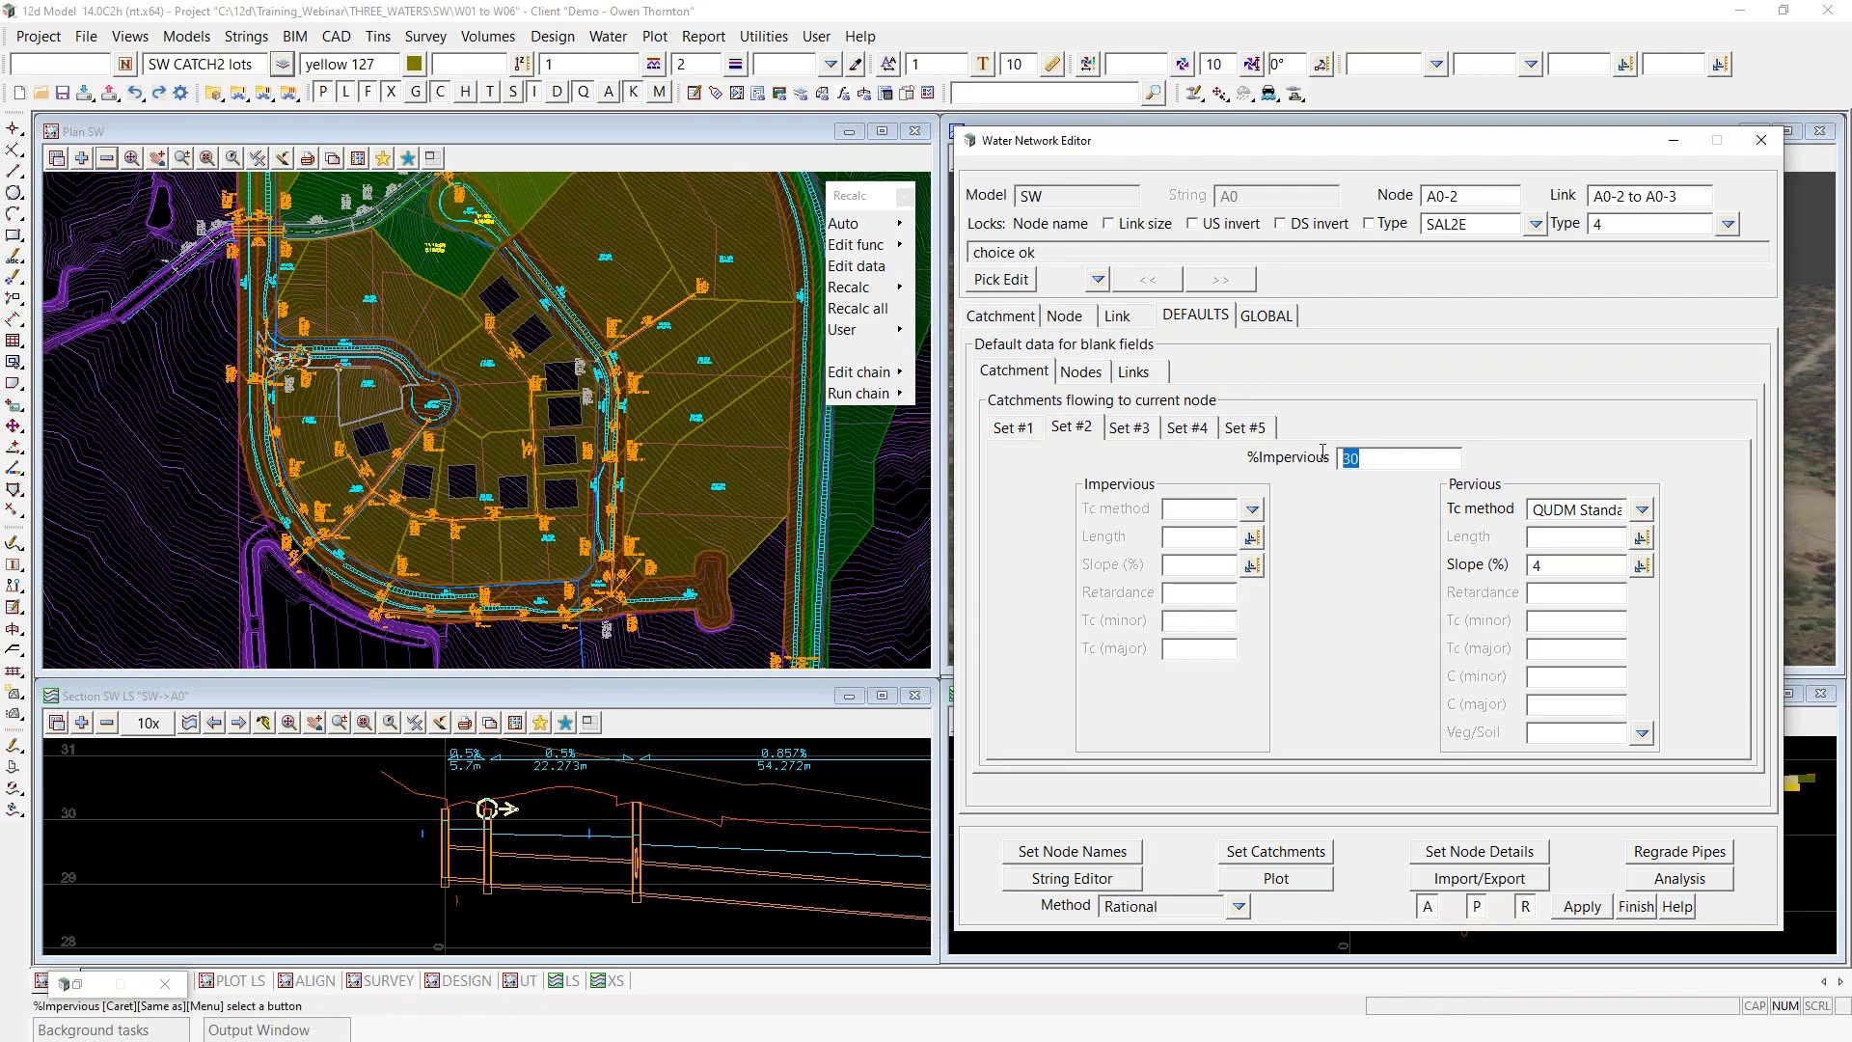
{"action": "left_click", "coordinate": [1355, 460]}
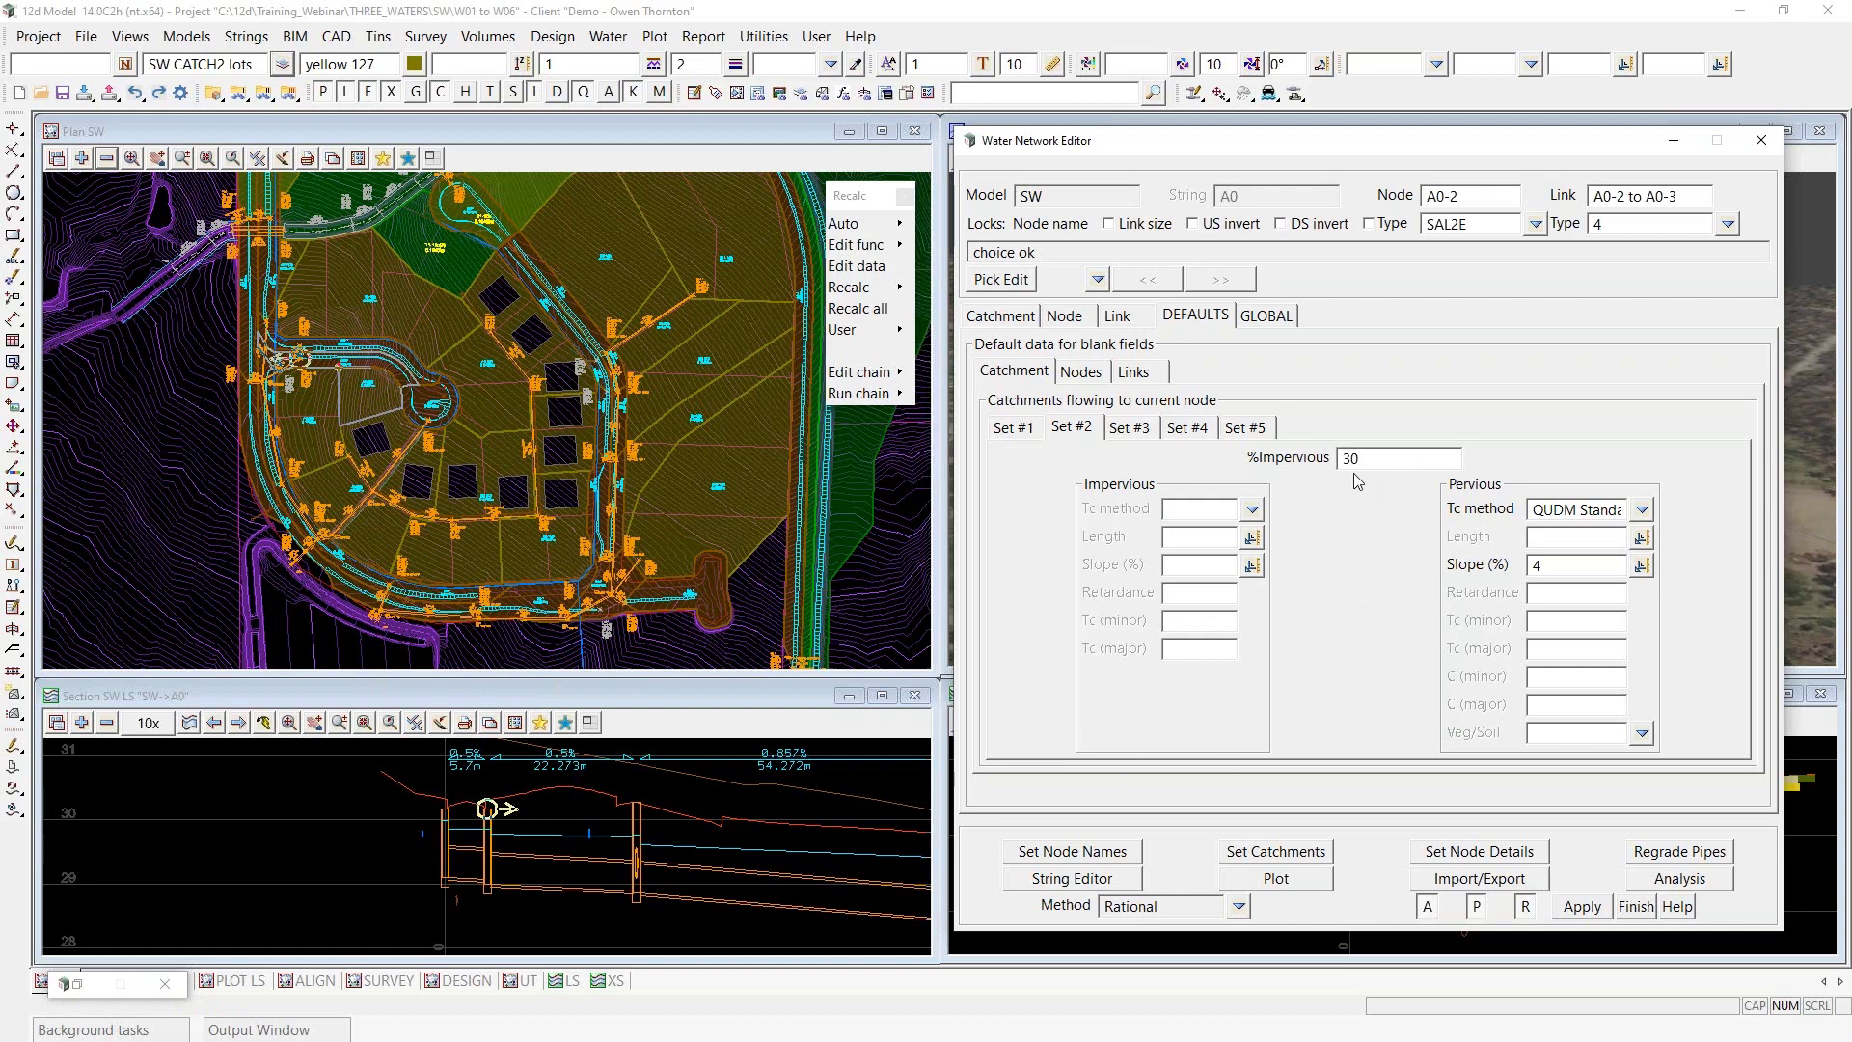
Review the pervious Tc method choices for SW Set #2, then examine the catchments in plan against the Set #2 slope
{"action": "middle_click", "coordinate": [459, 436]}
{"action": "left_click", "coordinate": [1642, 510]}
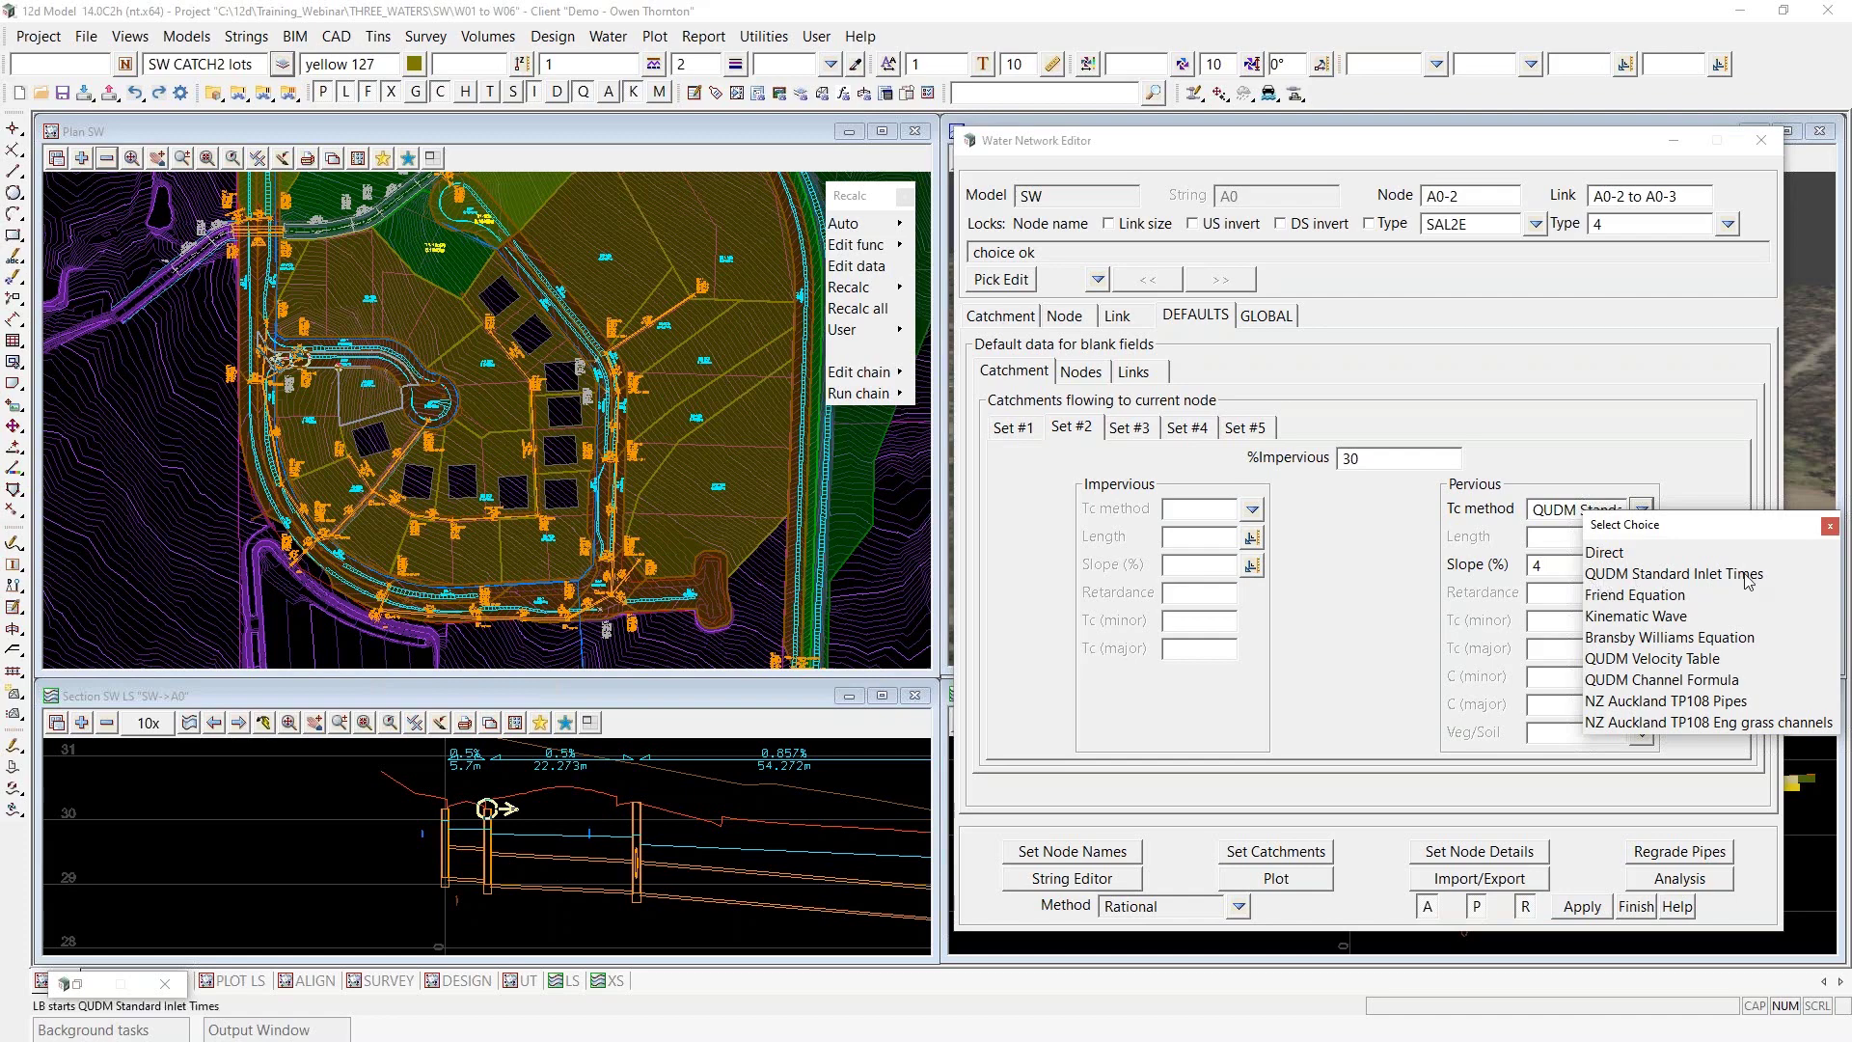
{"action": "left_click", "coordinate": [1555, 577]}
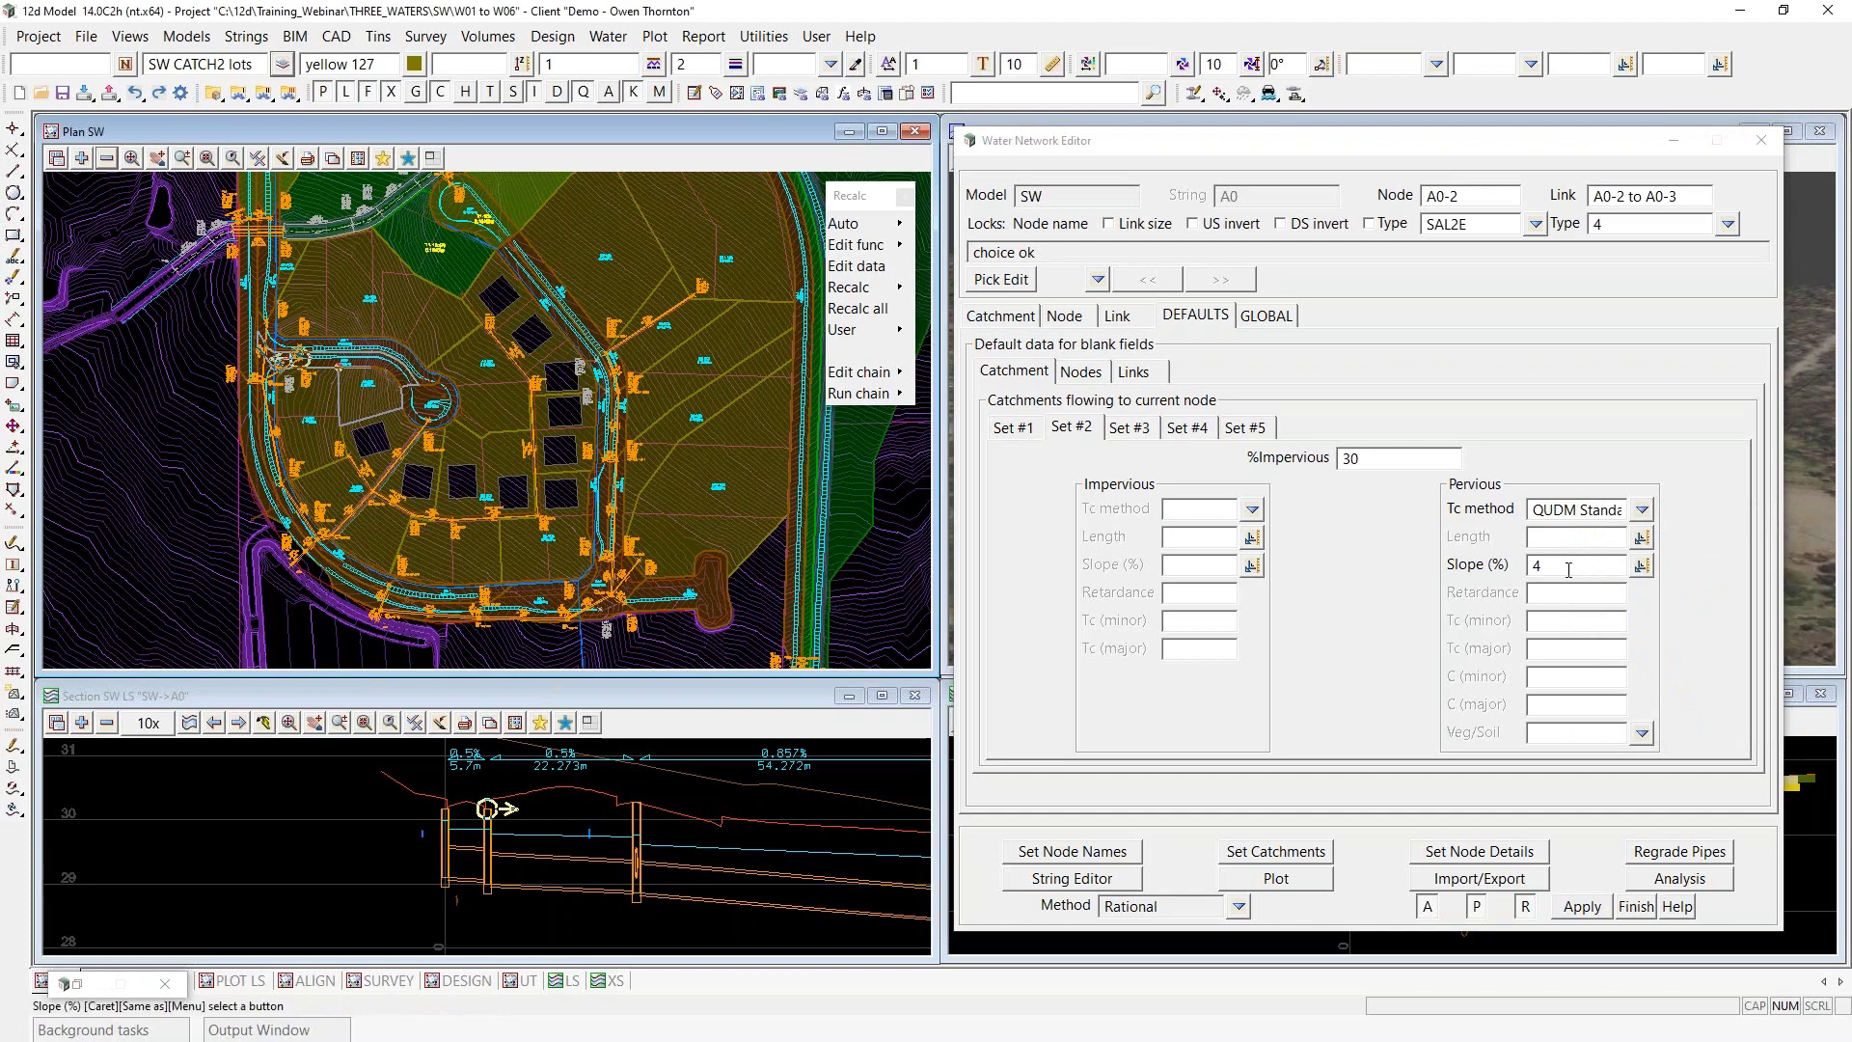
{"action": "key", "text": "p"}
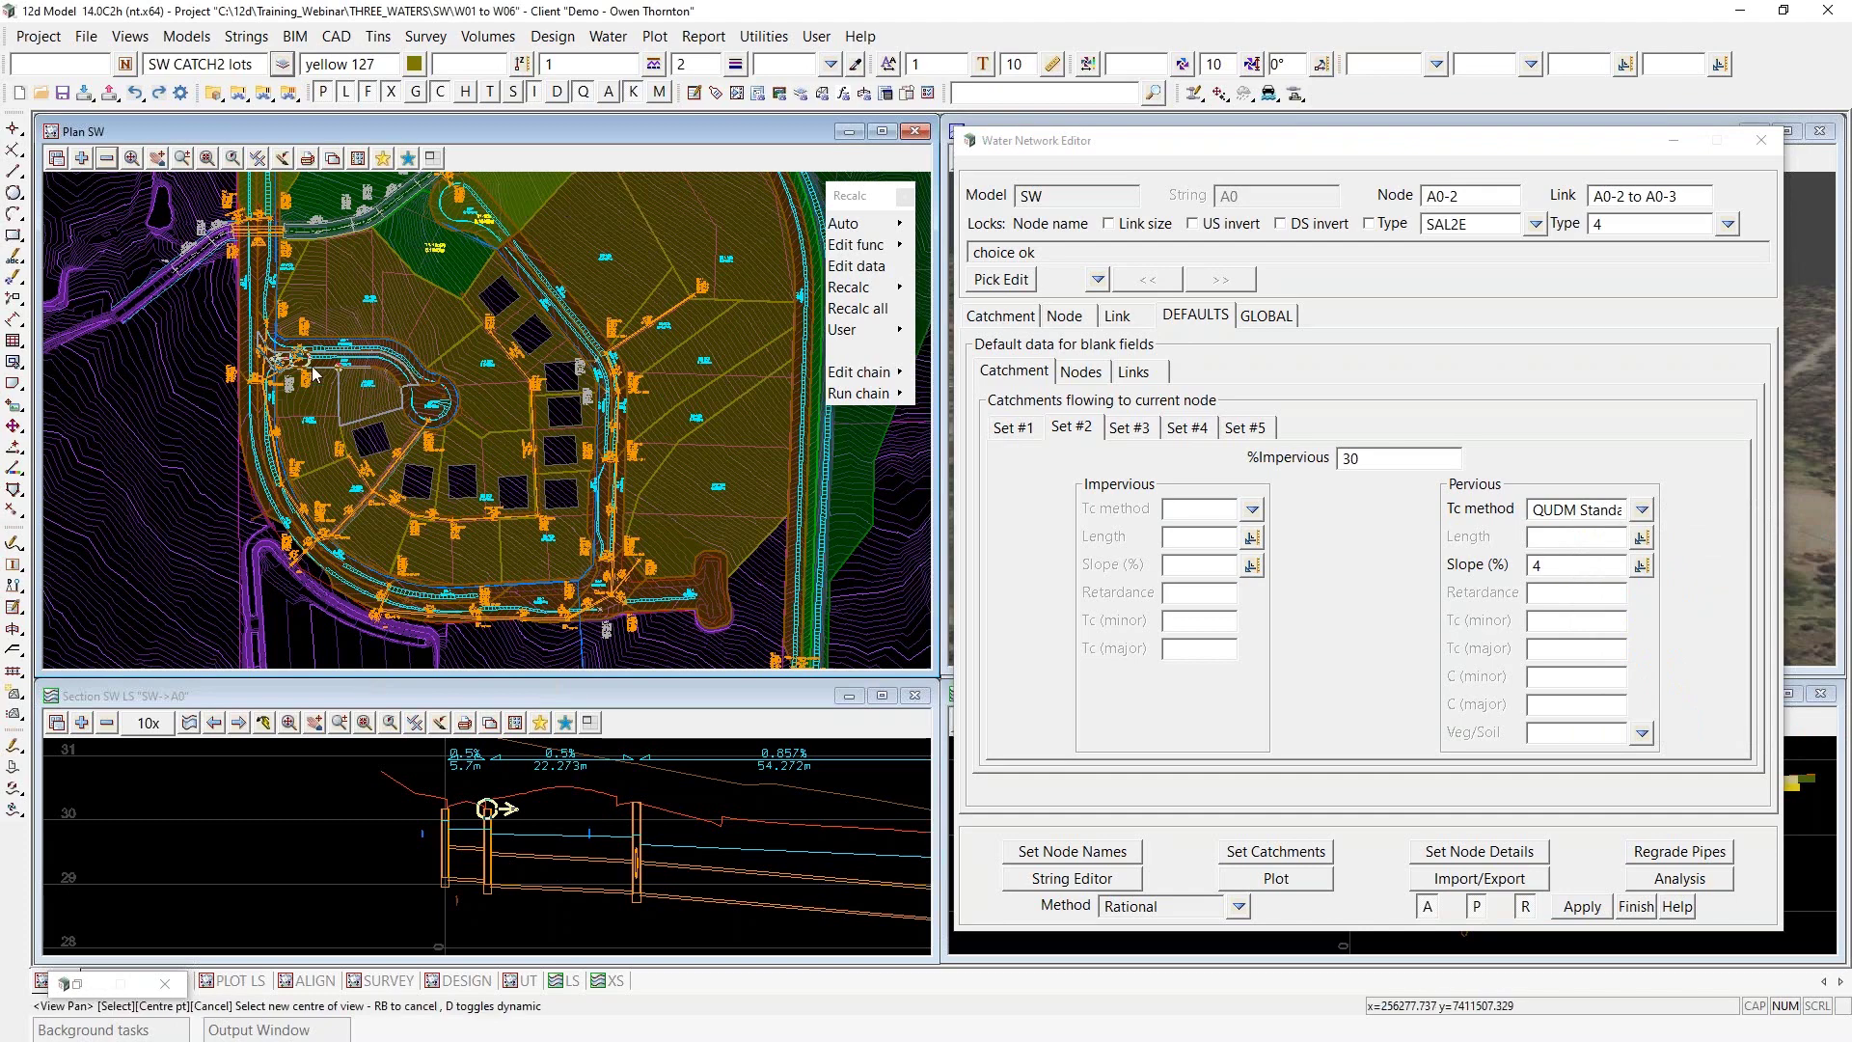
{"action": "scroll", "coordinate": [293, 635], "scroll_direction": "down", "scroll_amount": 1}
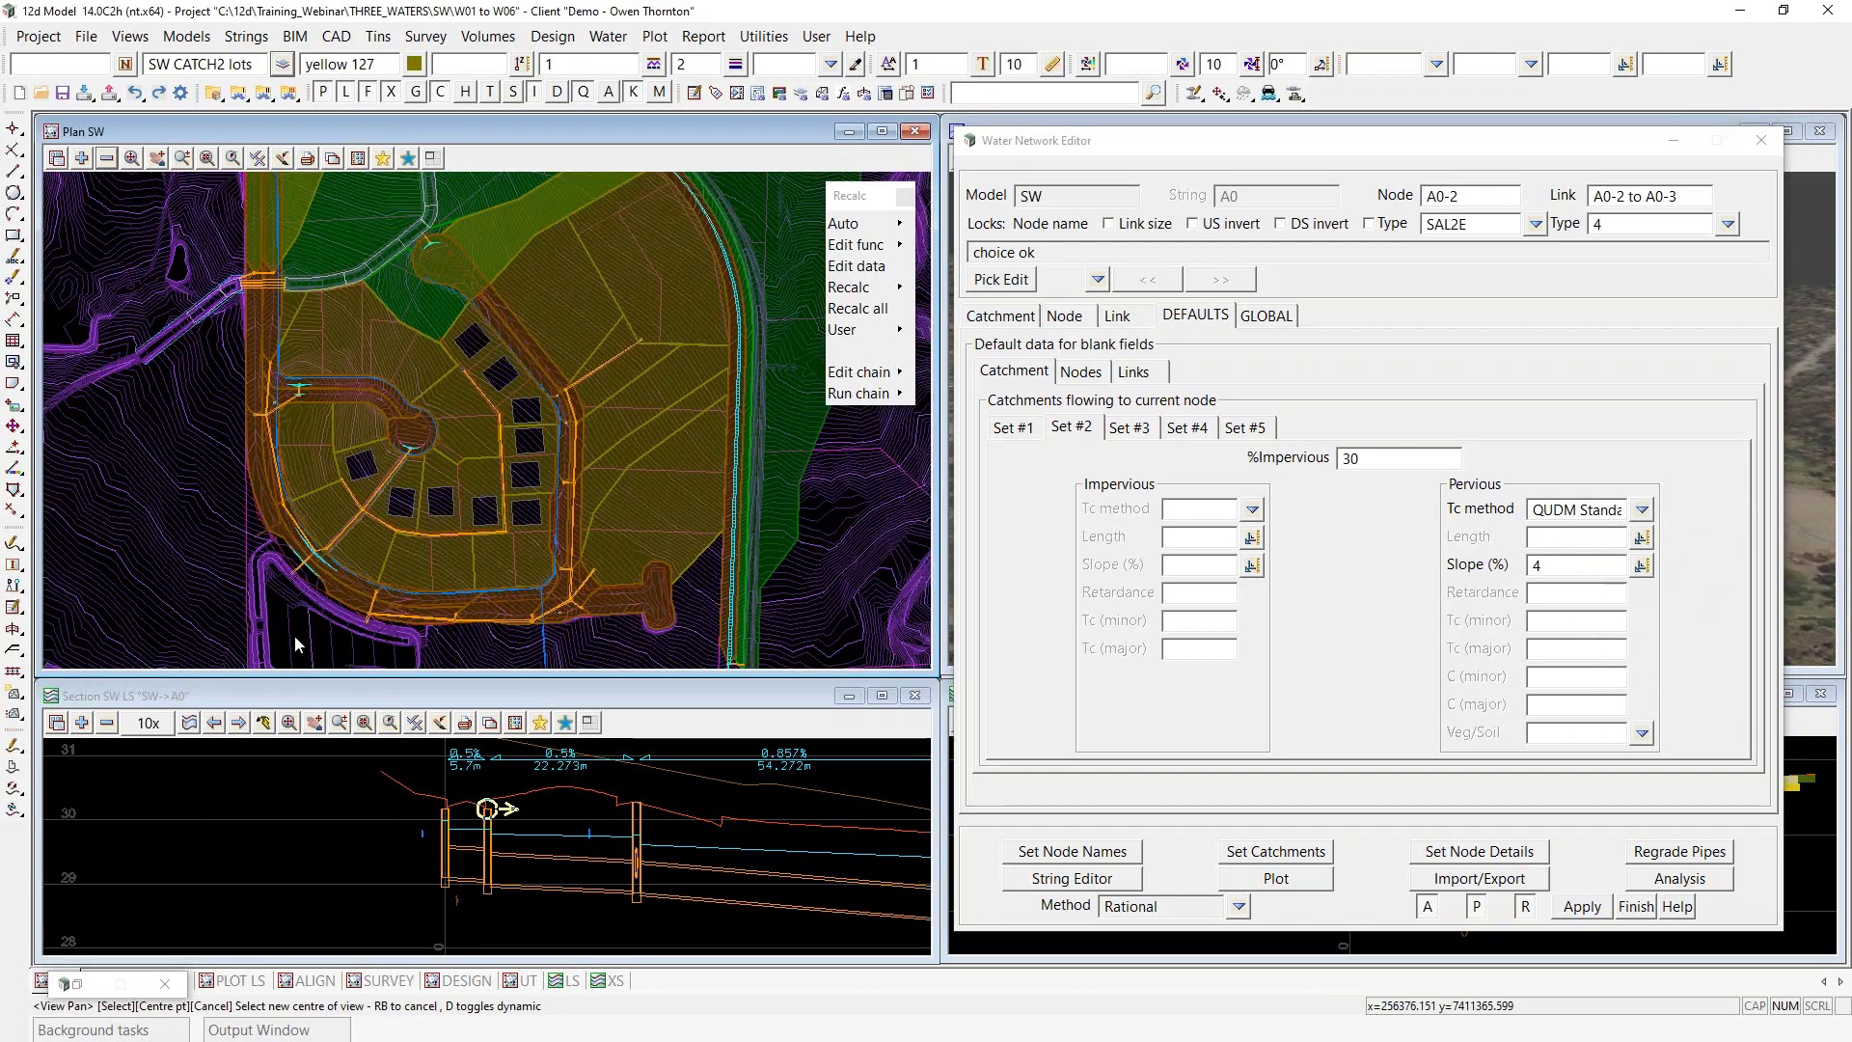
{"action": "scroll", "coordinate": [294, 635], "scroll_direction": "down", "scroll_amount": 1}
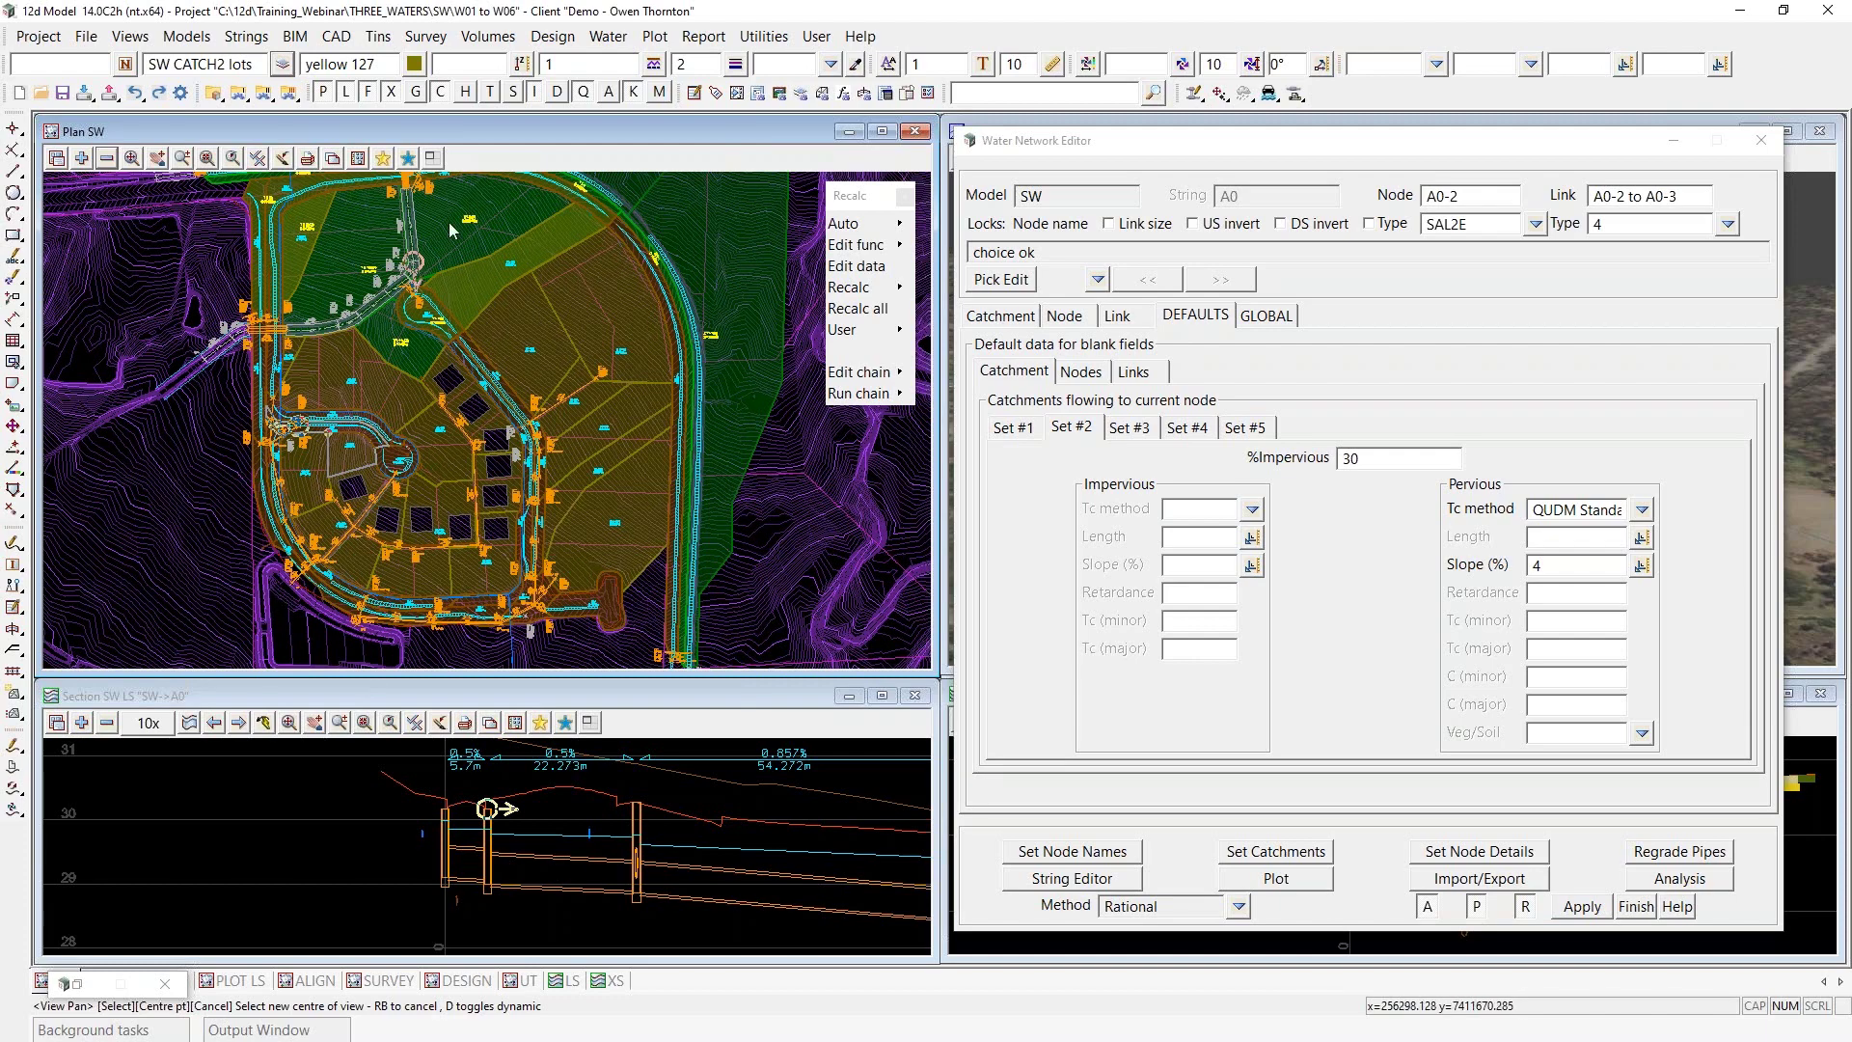
{"action": "left_click", "coordinate": [1576, 567]}
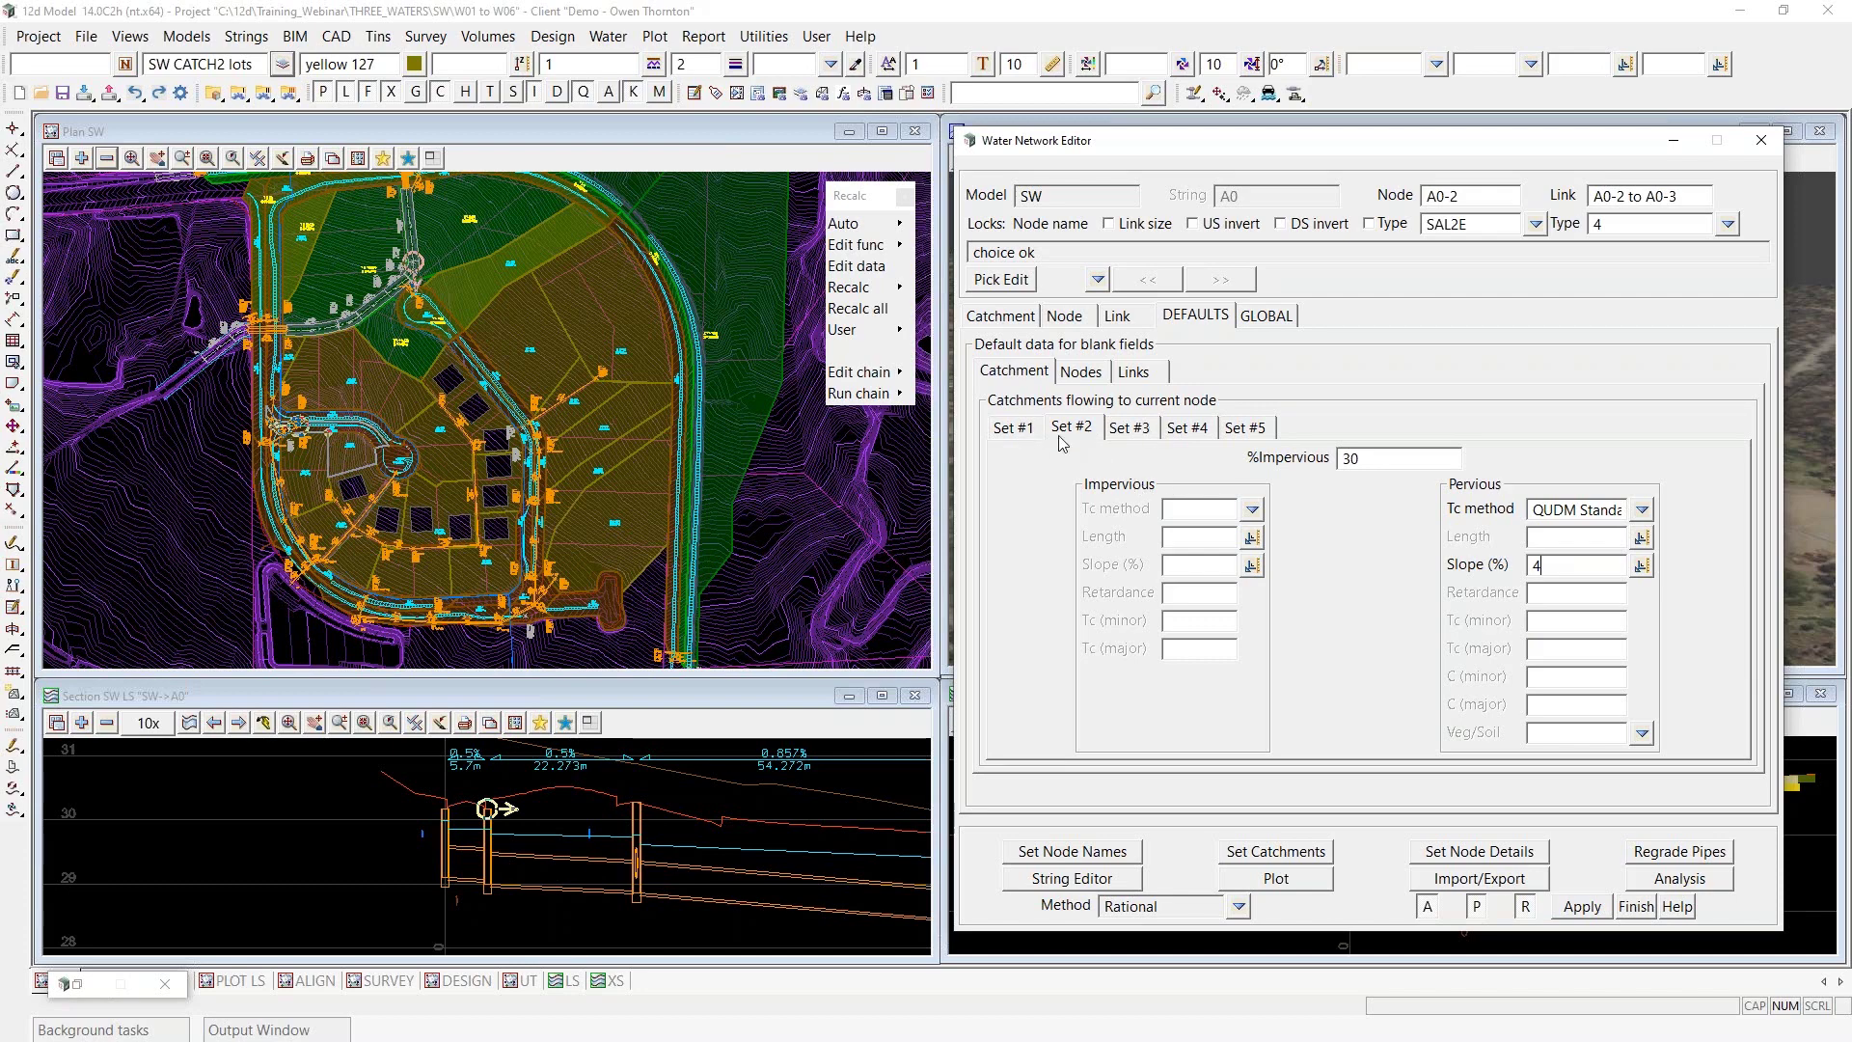
Review the vegetation and soil permeability choices for SW catchment Set #1 and leave the list without choosing one
{"action": "left_click", "coordinate": [1013, 434]}
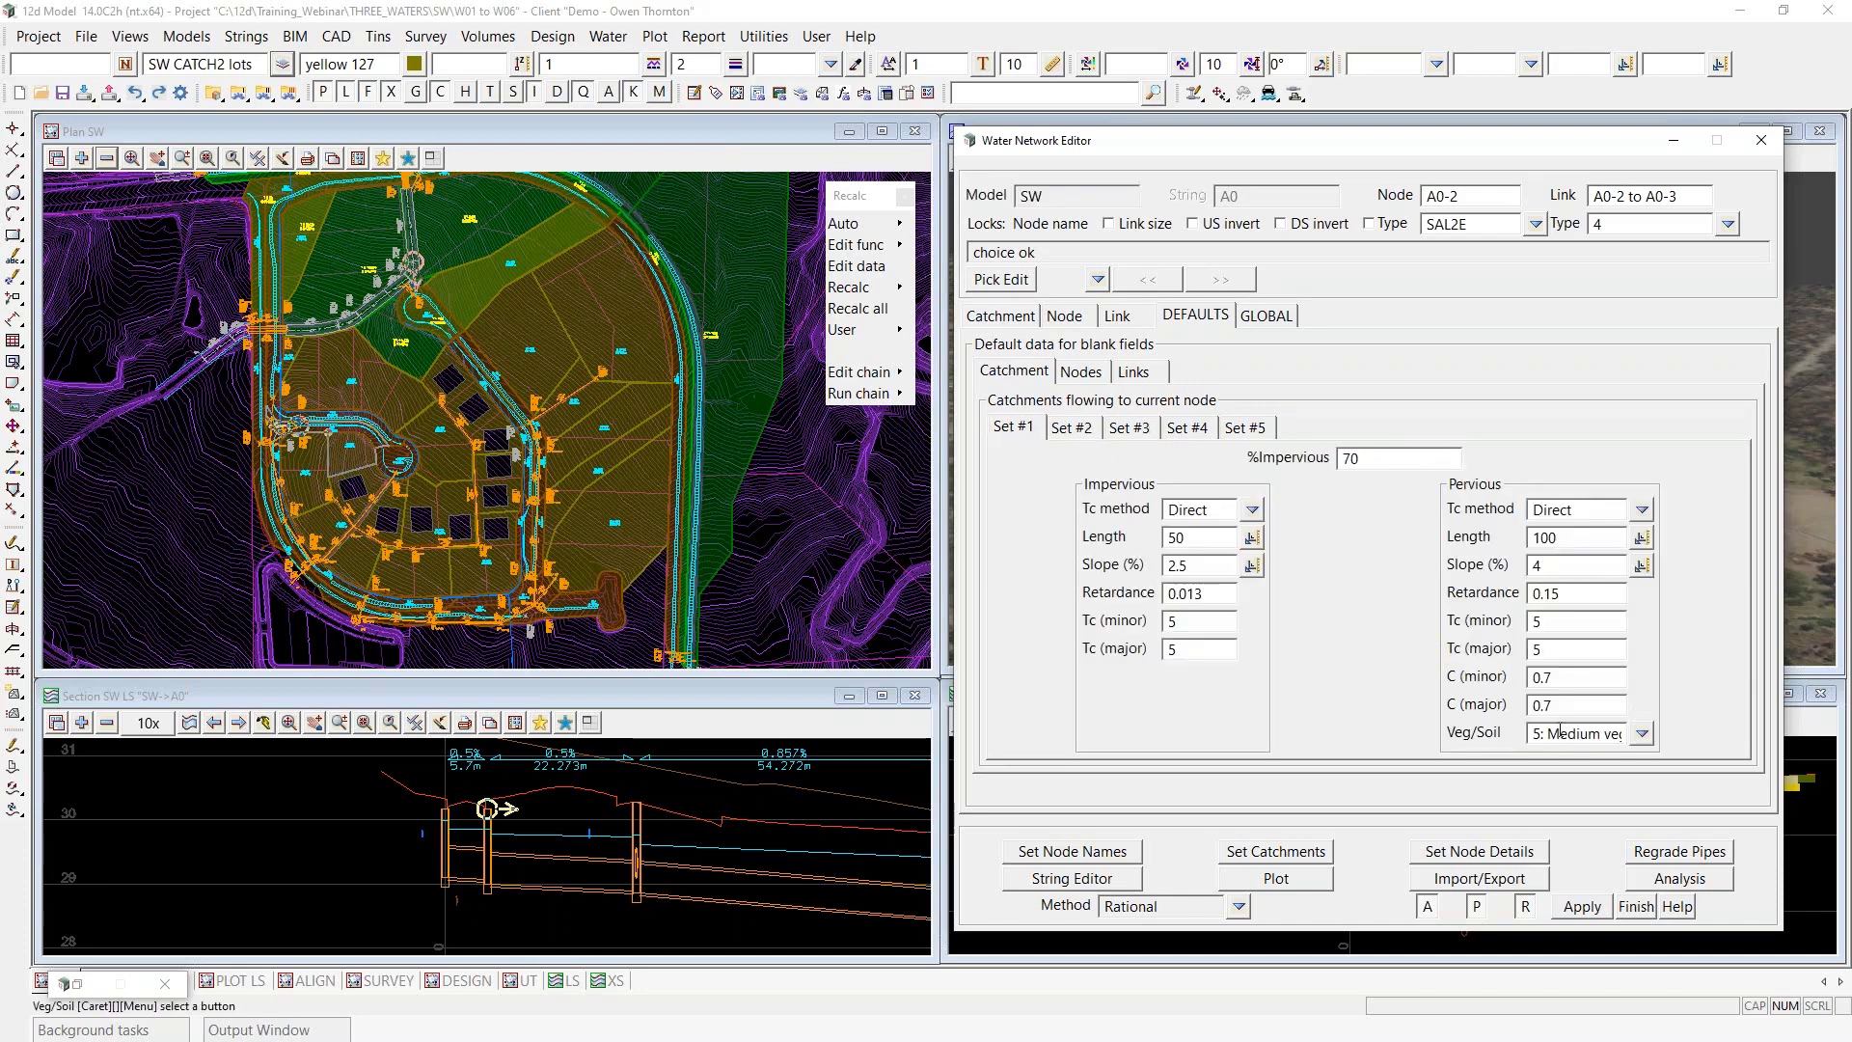
{"action": "left_click", "coordinate": [1642, 733]}
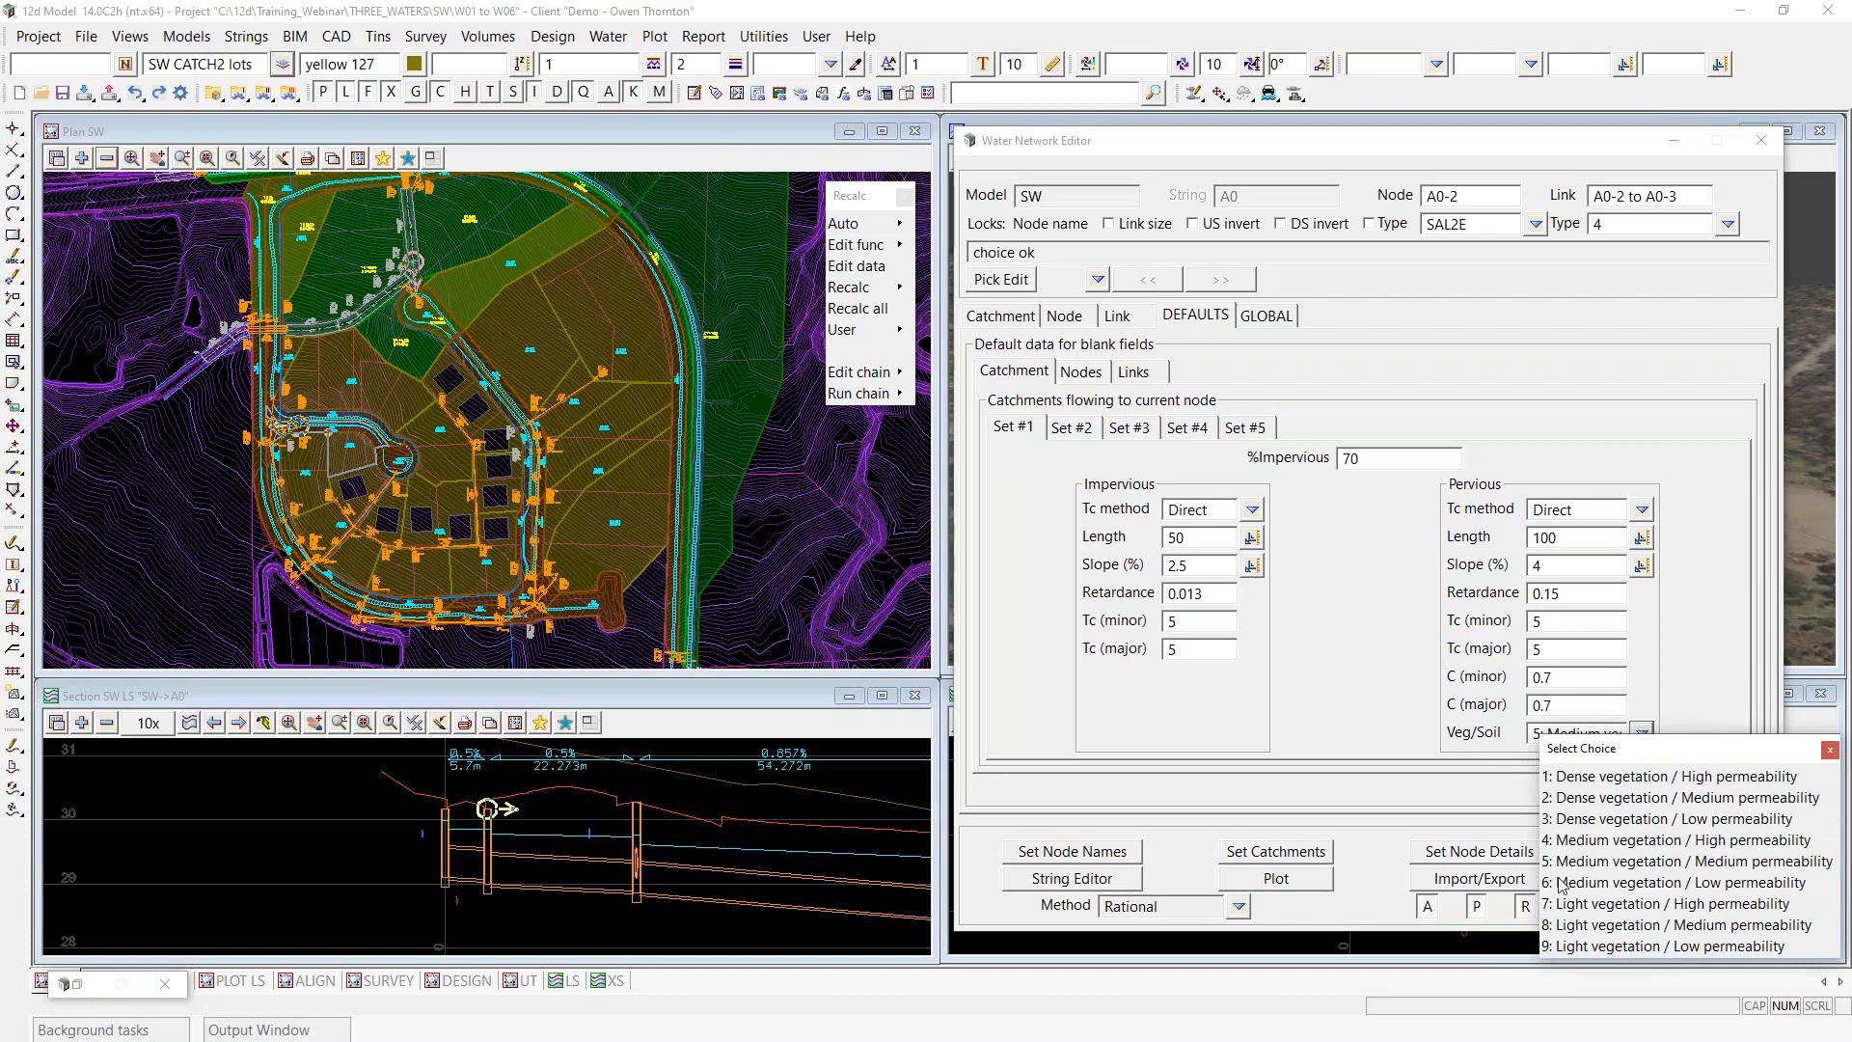
{"action": "left_click", "coordinate": [1829, 750]}
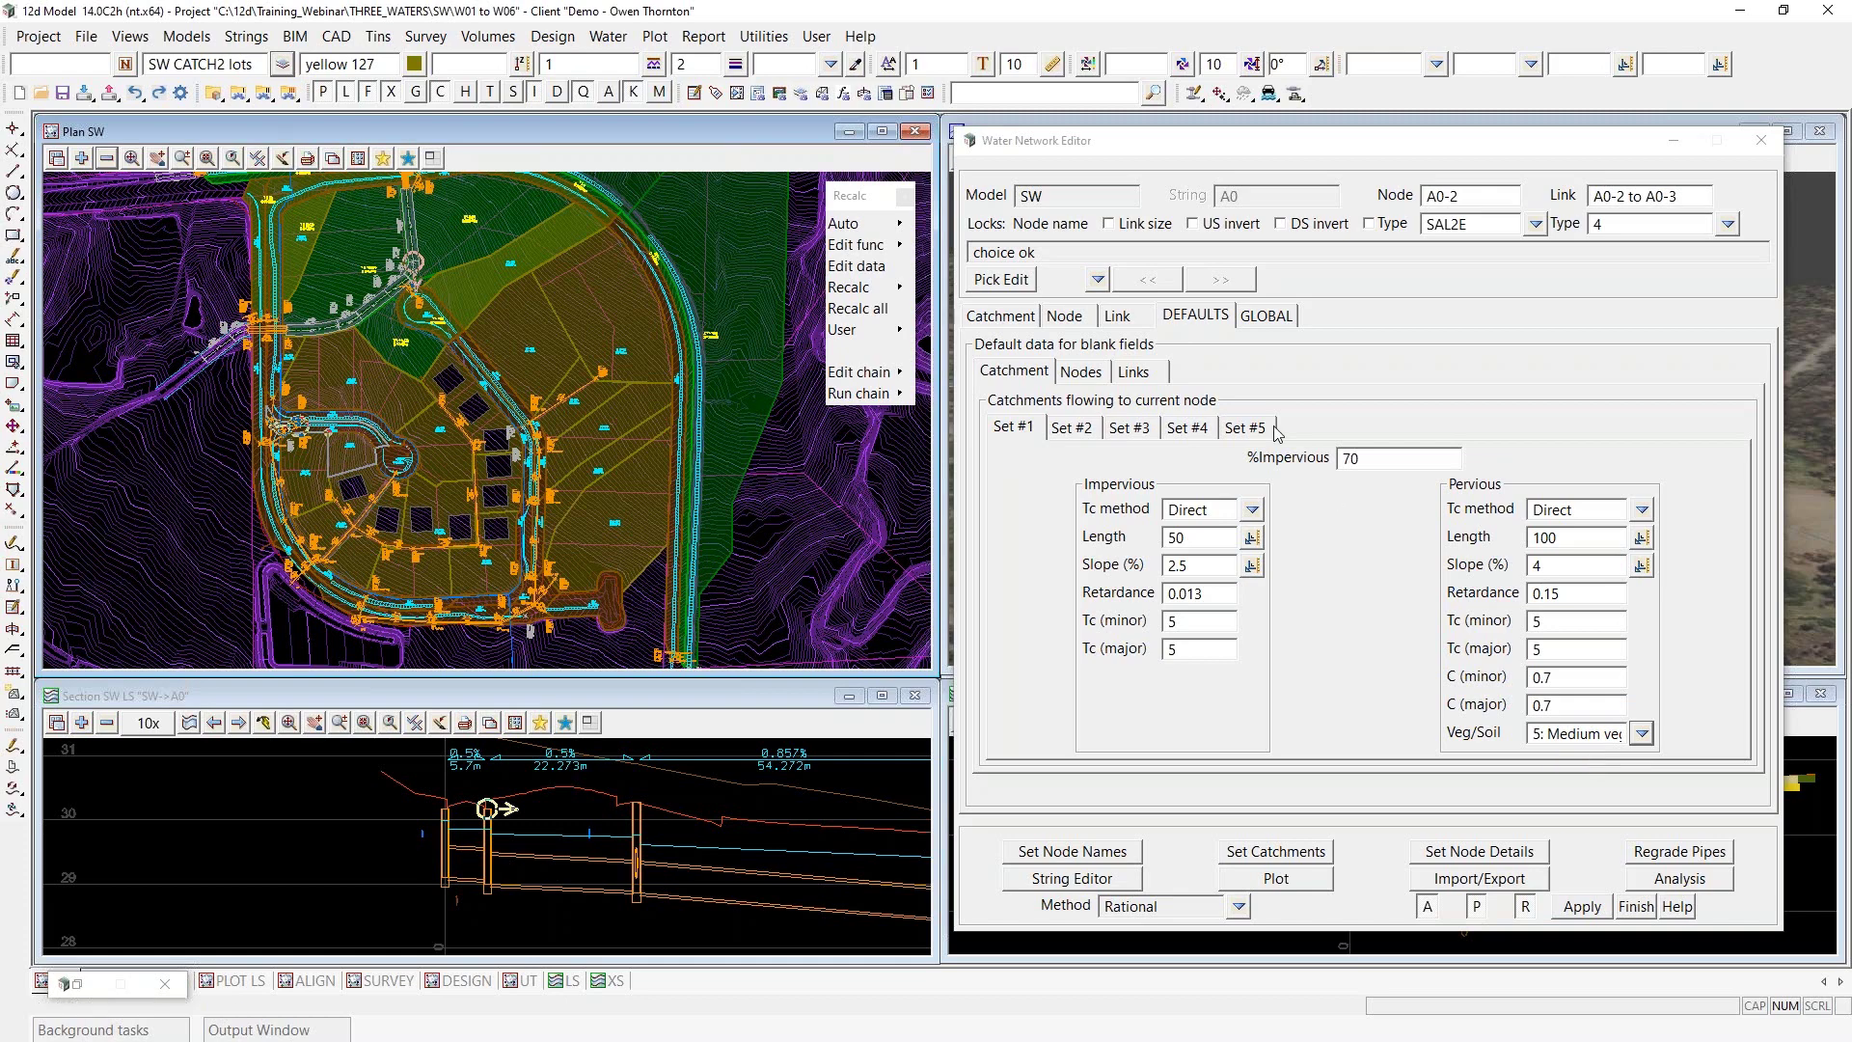
Restore the SWT editor, show its Set #3 catchment defaults, and move it clear of the plan to view the external catchments
{"action": "left_click", "coordinate": [83, 987]}
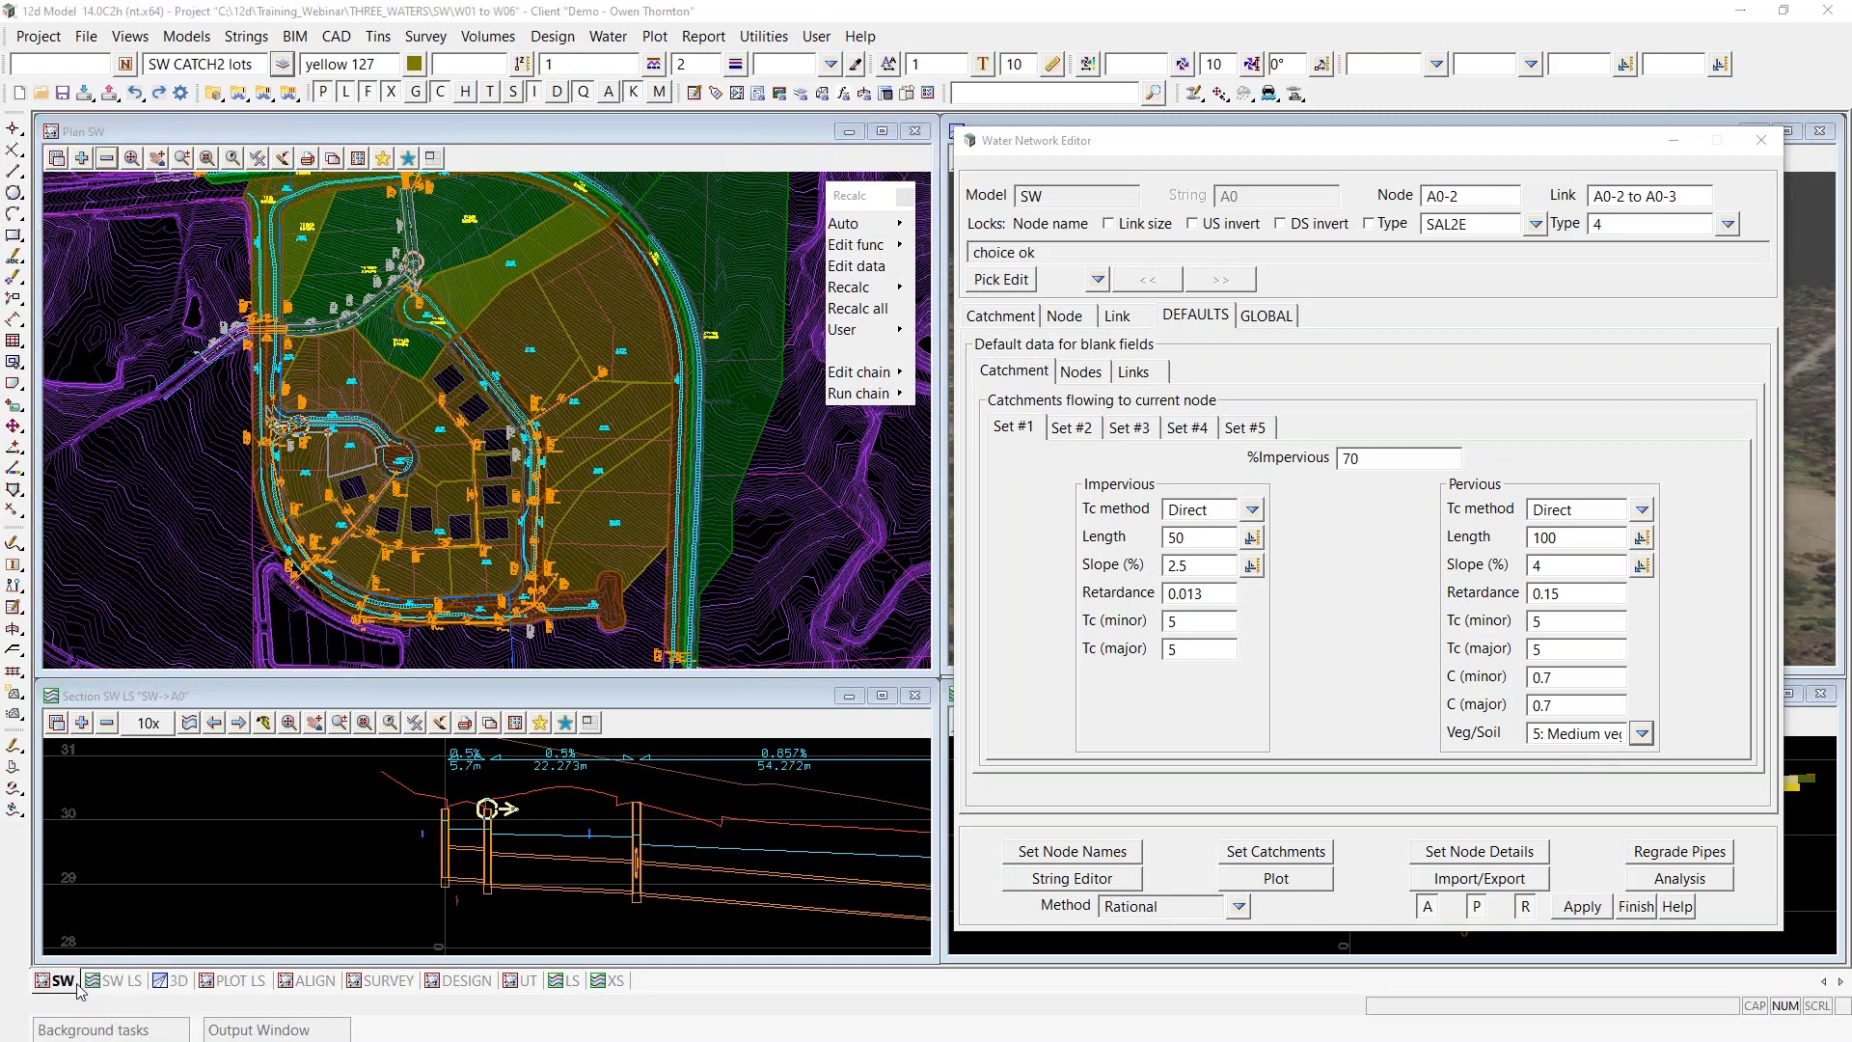
{"action": "left_click", "coordinate": [273, 429]}
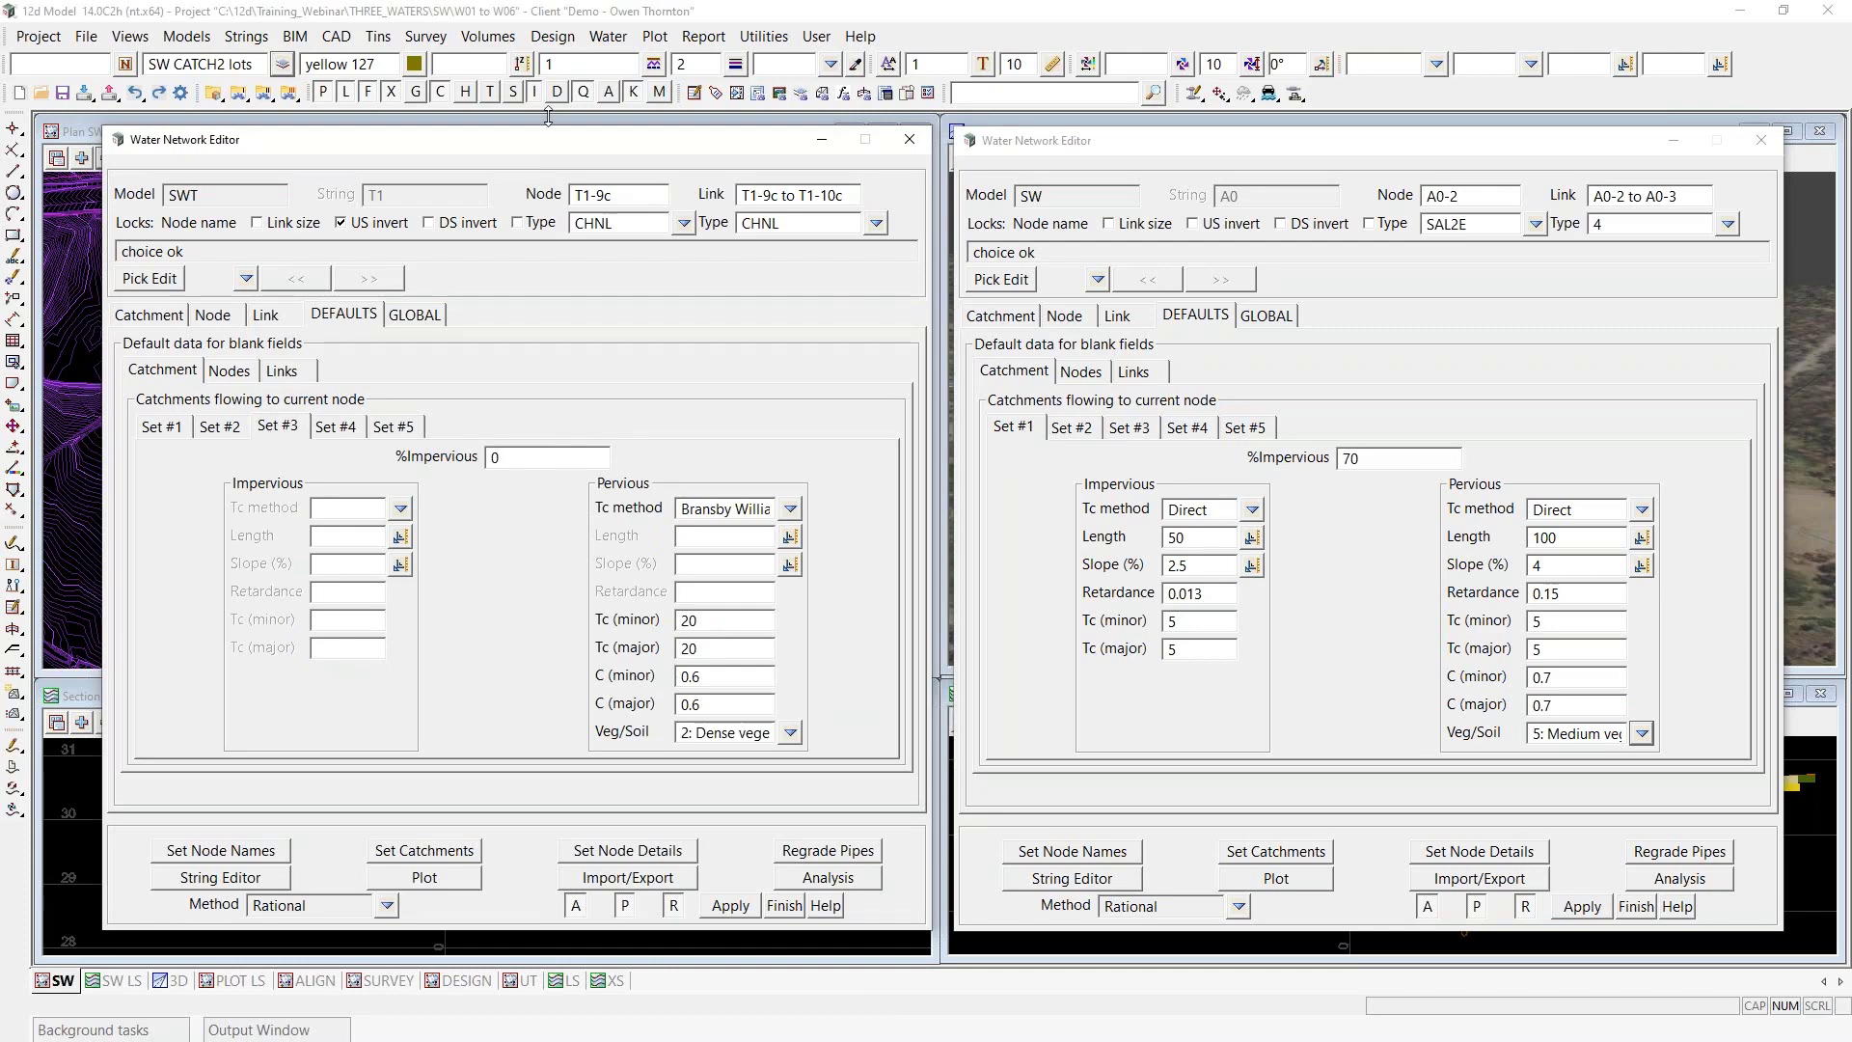
{"action": "left_click_drag", "start_coordinate": [552, 145], "coordinate": [1338, 233]}
{"action": "scroll", "coordinate": [339, 613], "scroll_direction": "down", "scroll_amount": 5}
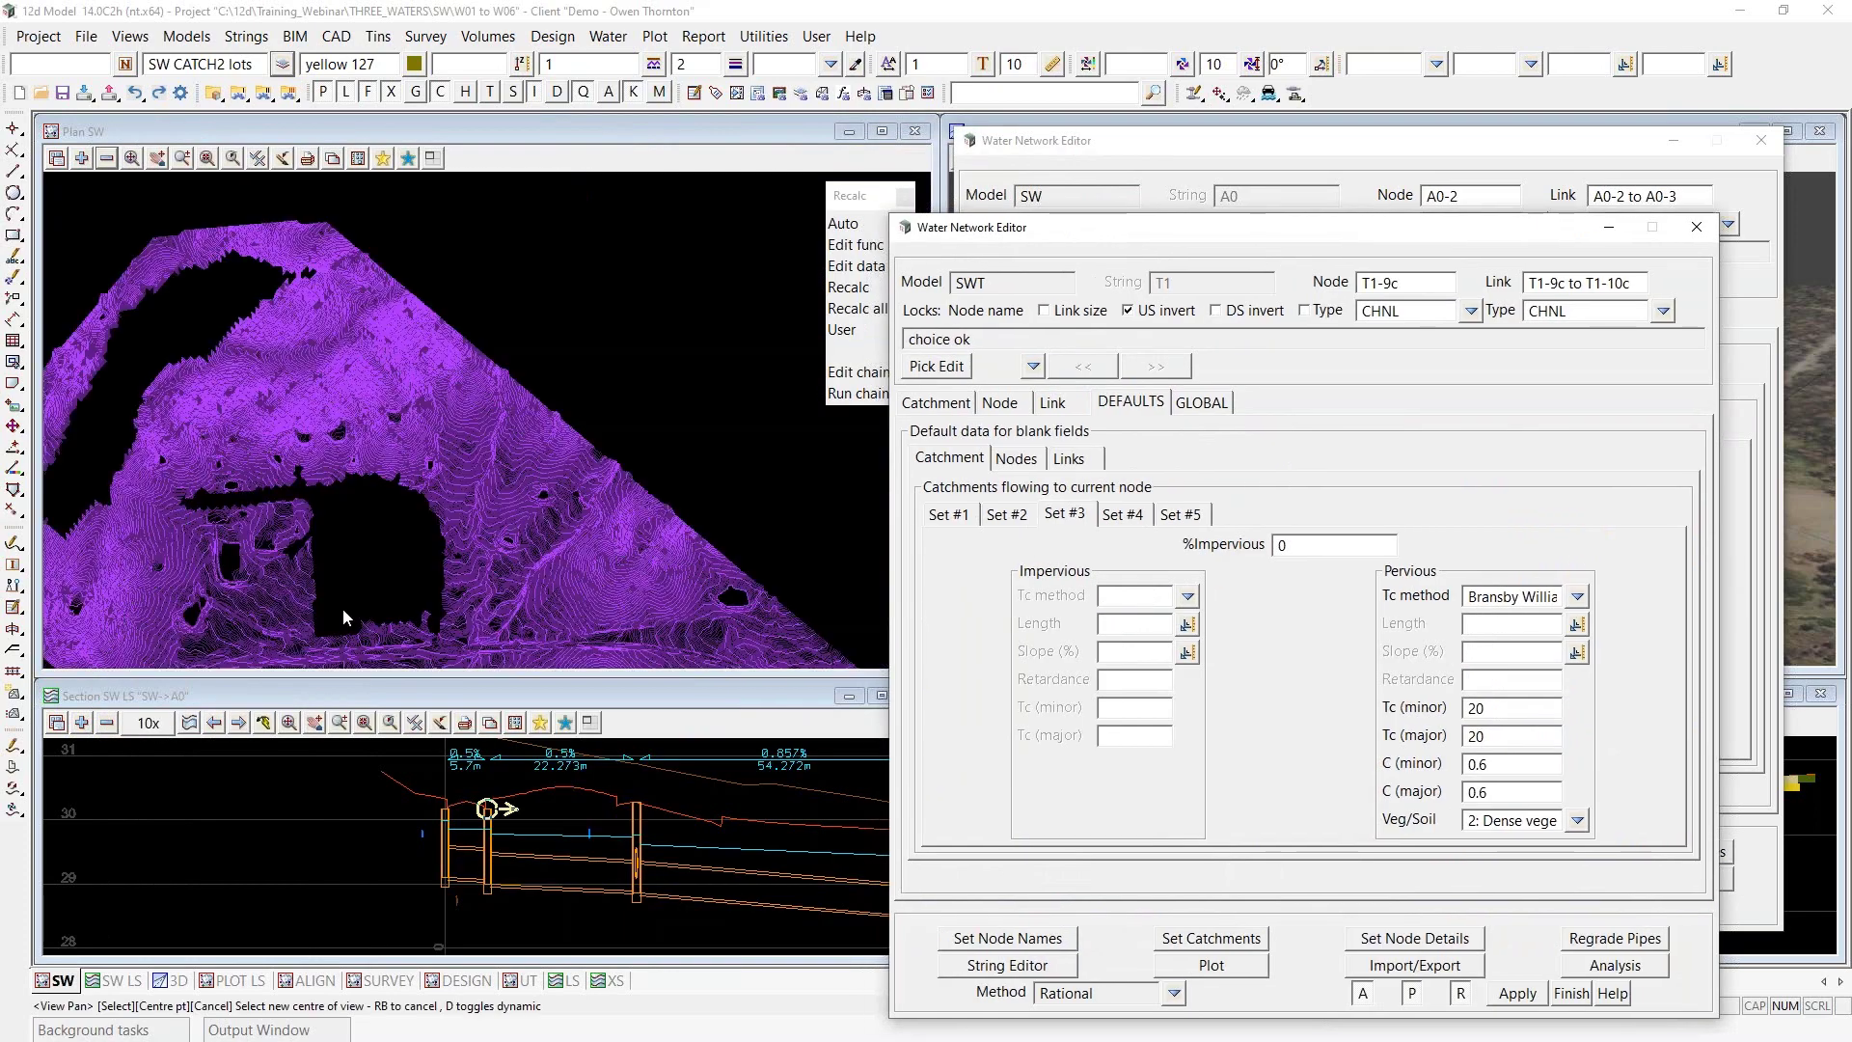
Inspect the impervious percentage and the Bransby Williams Equation Tc method of SWT catchment Set #3 without changing them
{"action": "left_click", "coordinate": [1301, 546]}
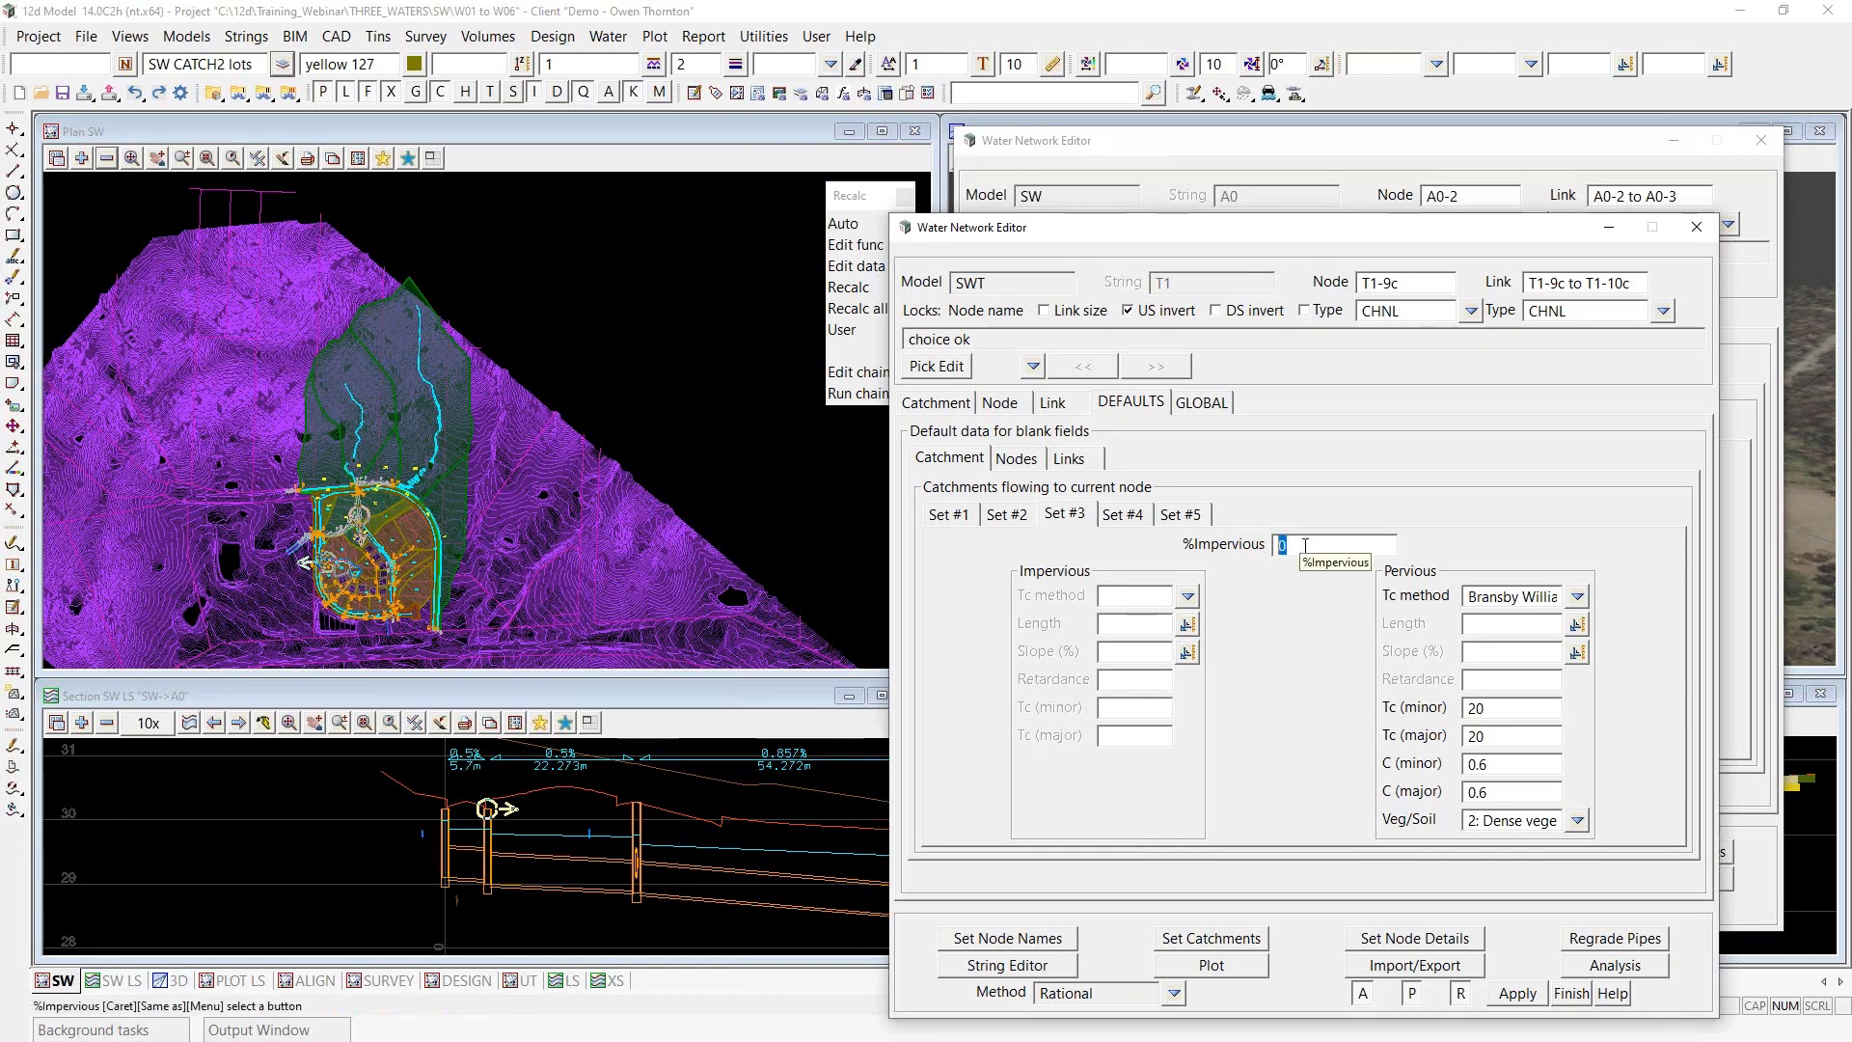
{"action": "left_click", "coordinate": [1471, 596]}
{"action": "left_click_drag", "start_coordinate": [1471, 596], "coordinate": [1609, 589]}
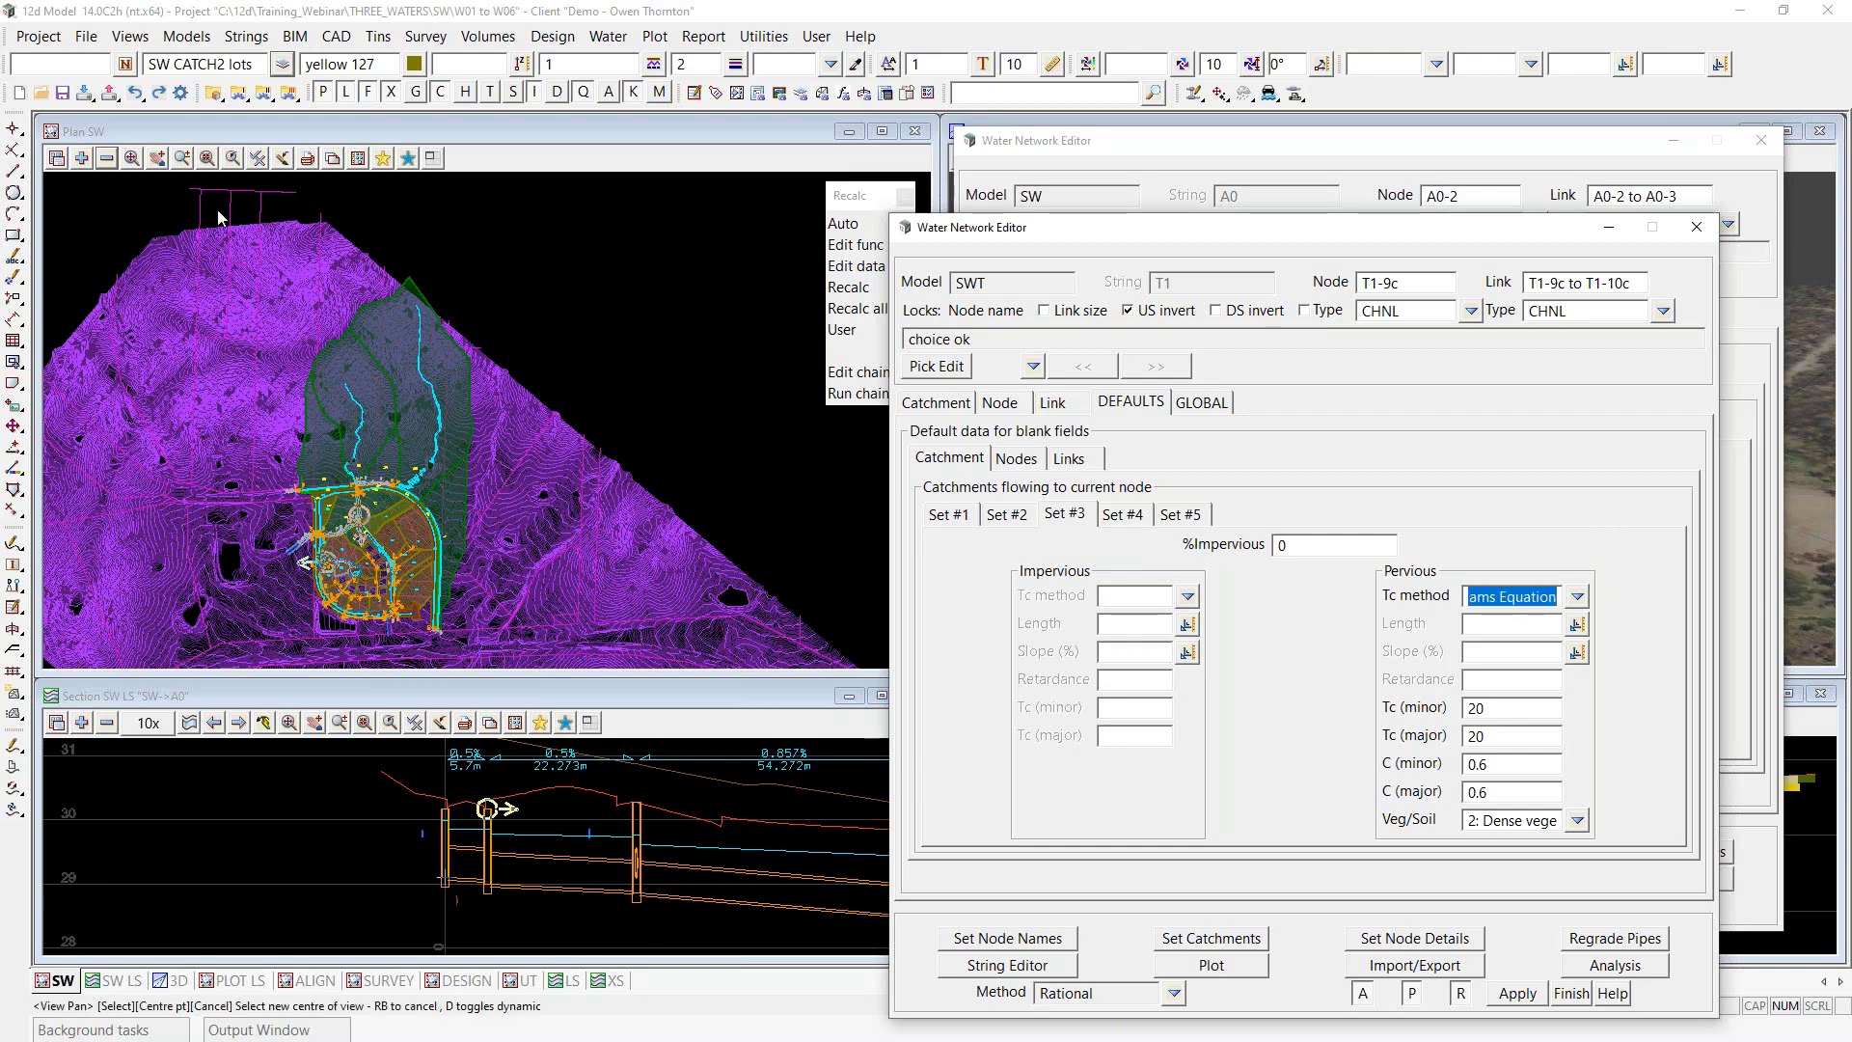
{"action": "left_click", "coordinate": [89, 159]}
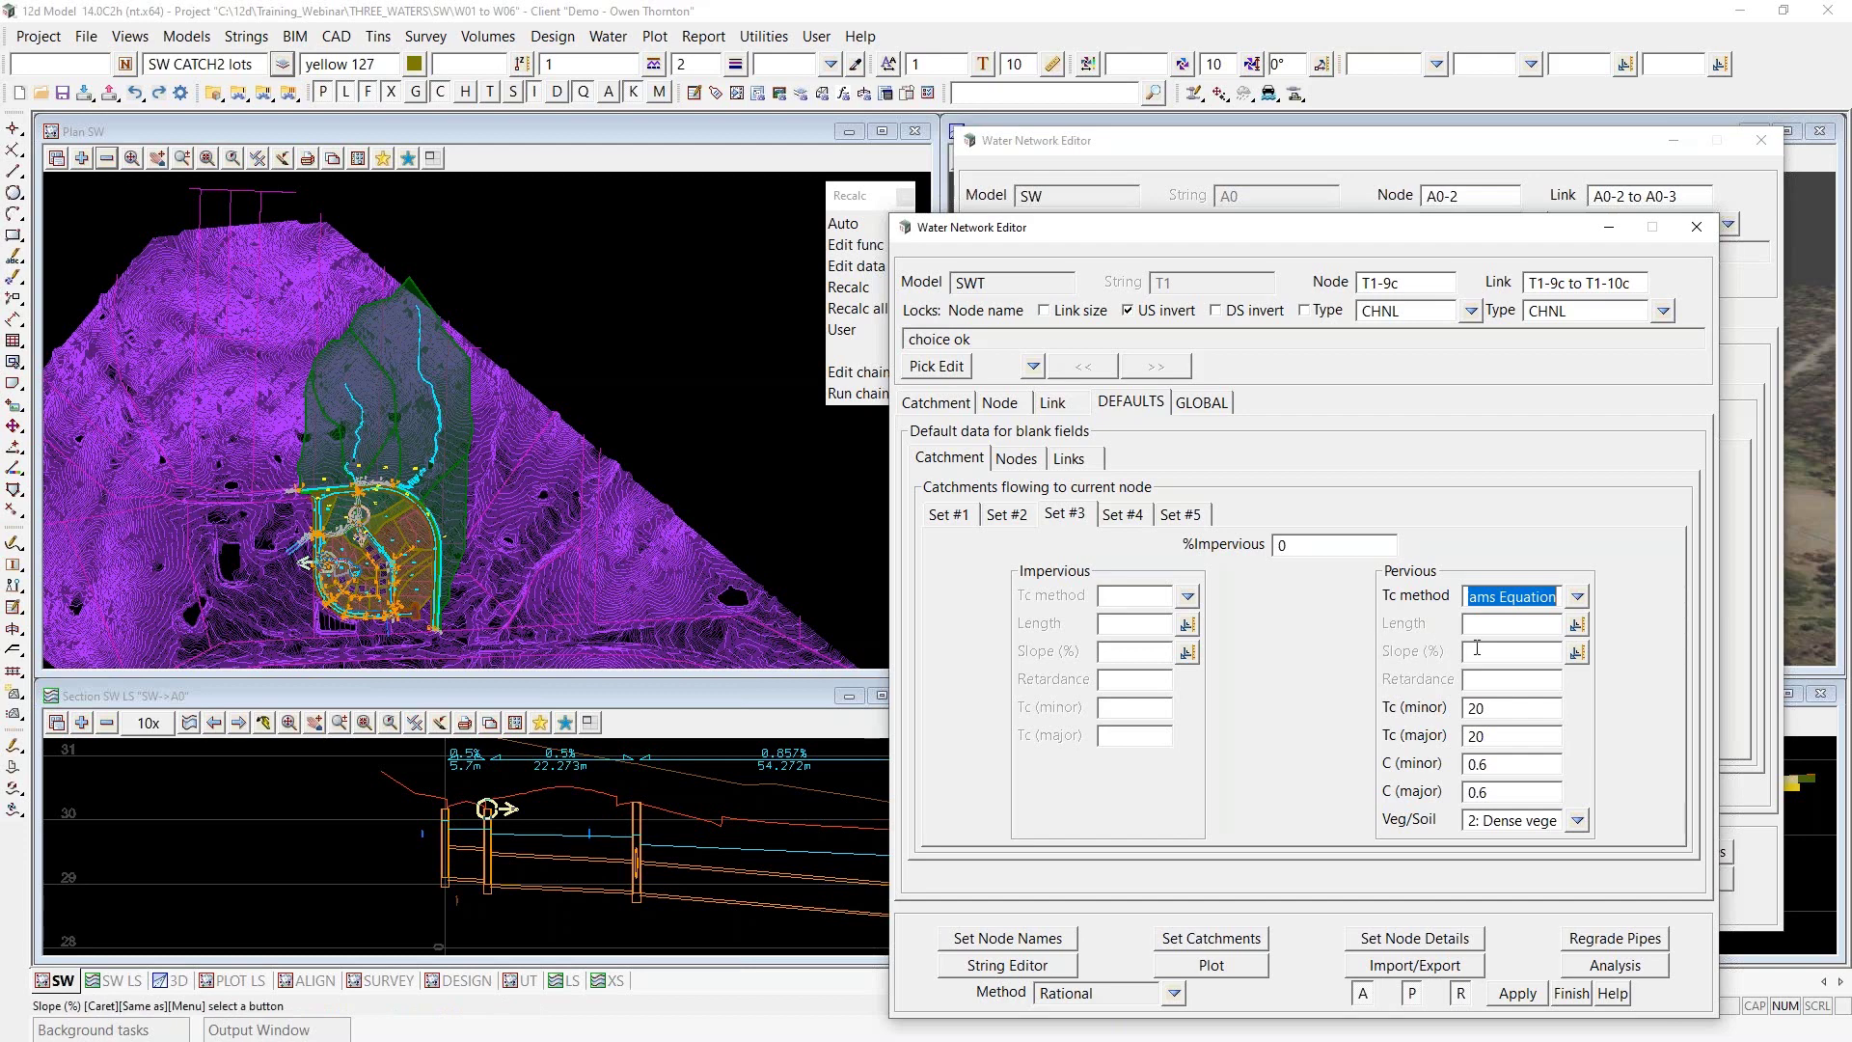
{"action": "left_click", "coordinate": [1507, 596]}
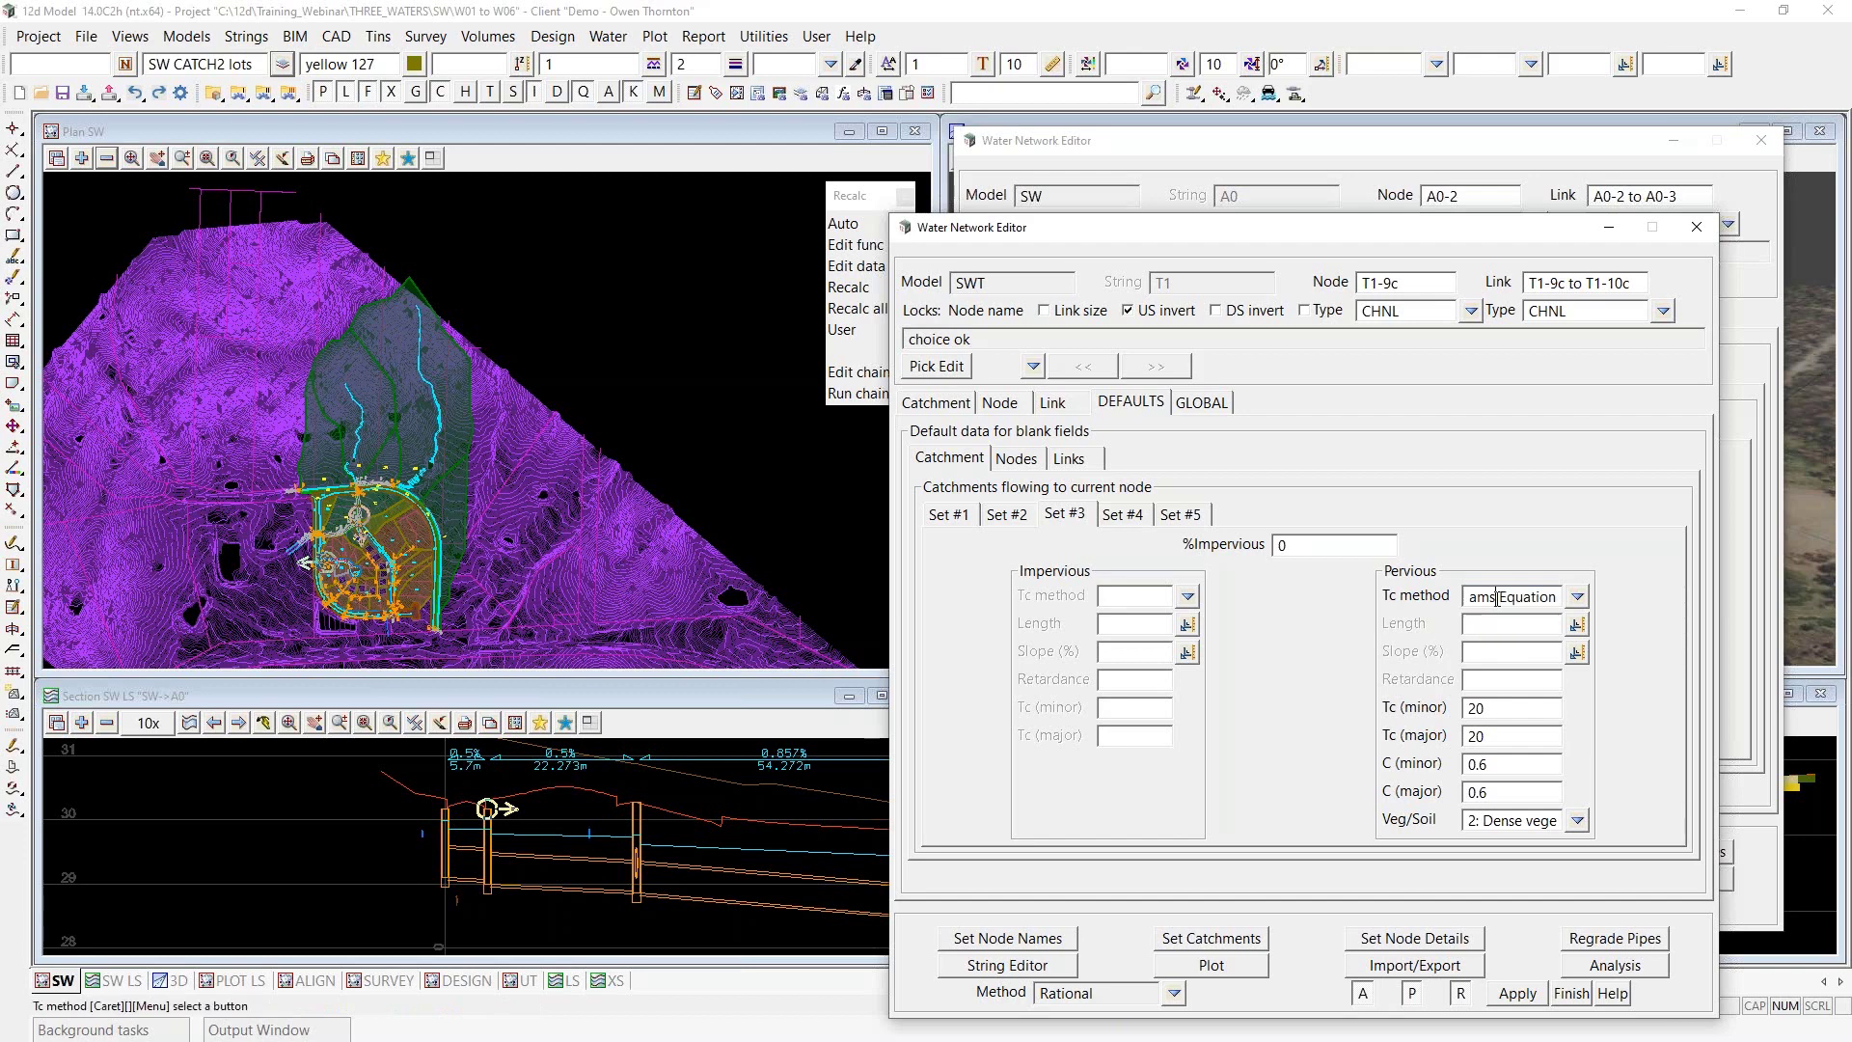
{"action": "double_click", "coordinate": [1507, 596]}
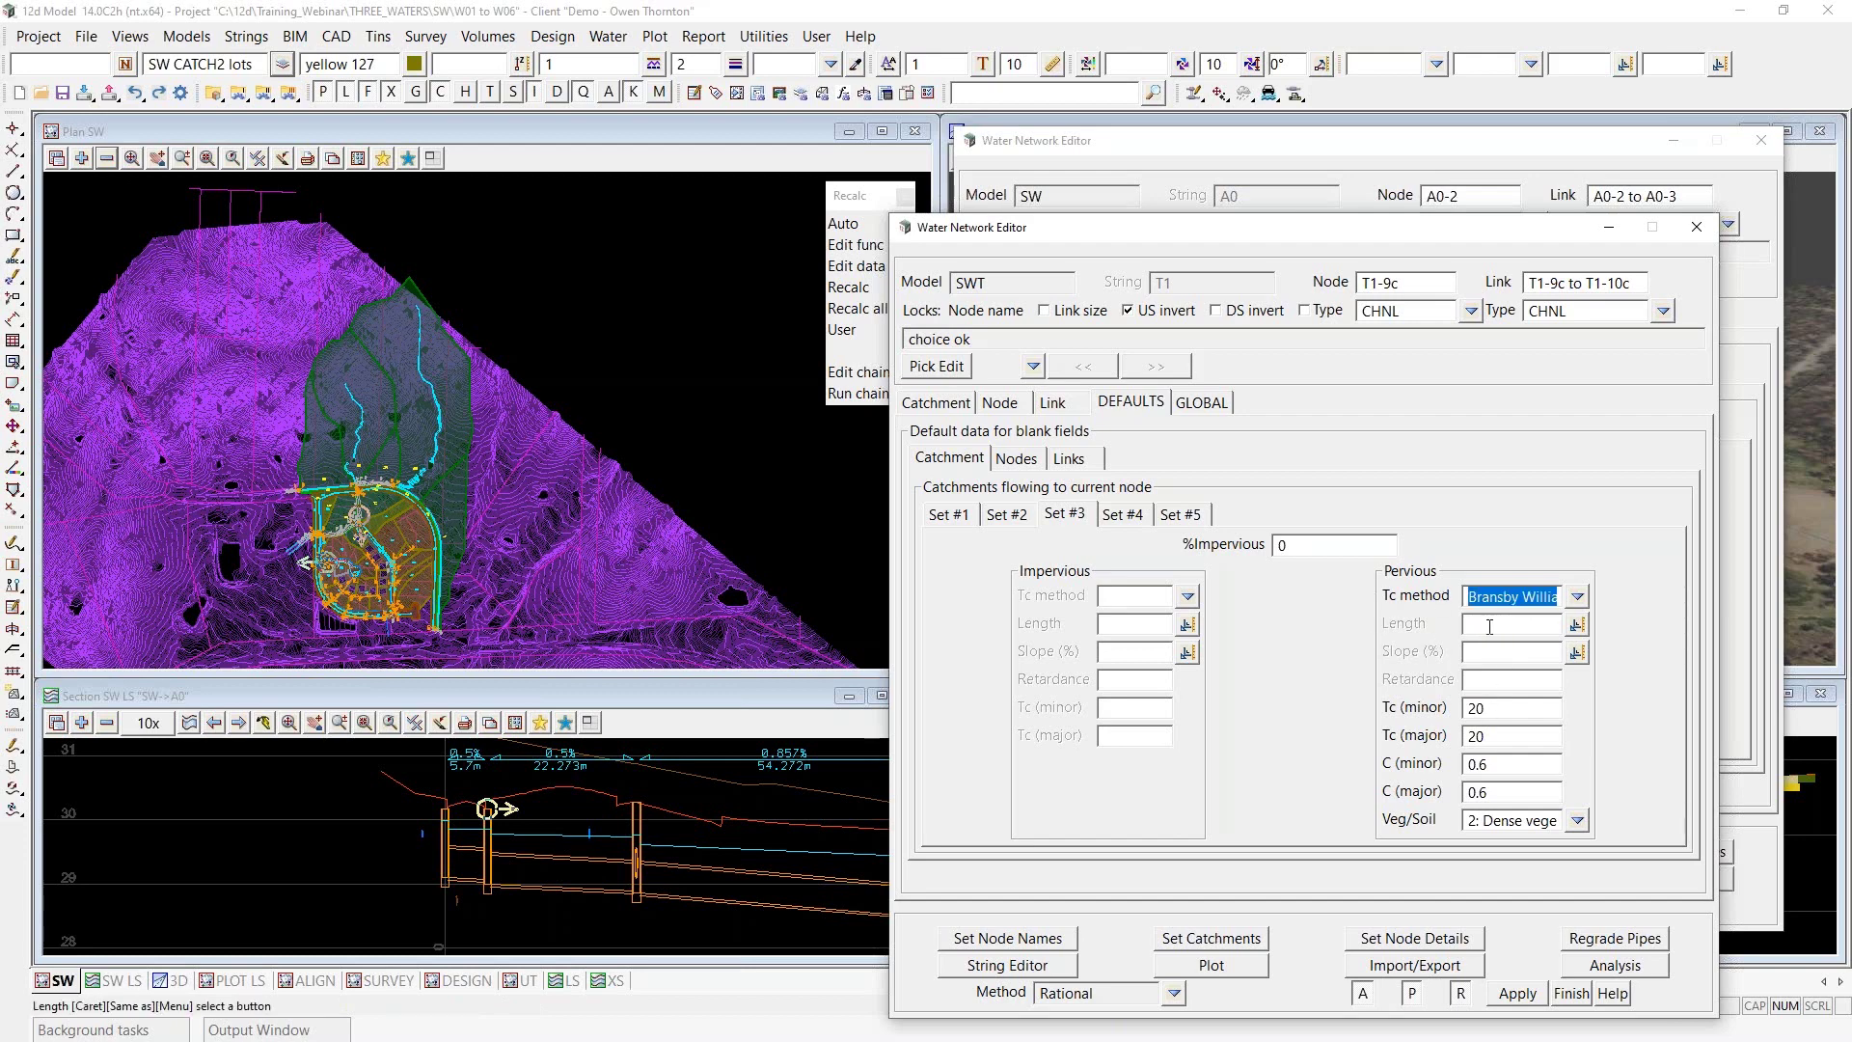
{"action": "left_click", "coordinate": [1507, 596]}
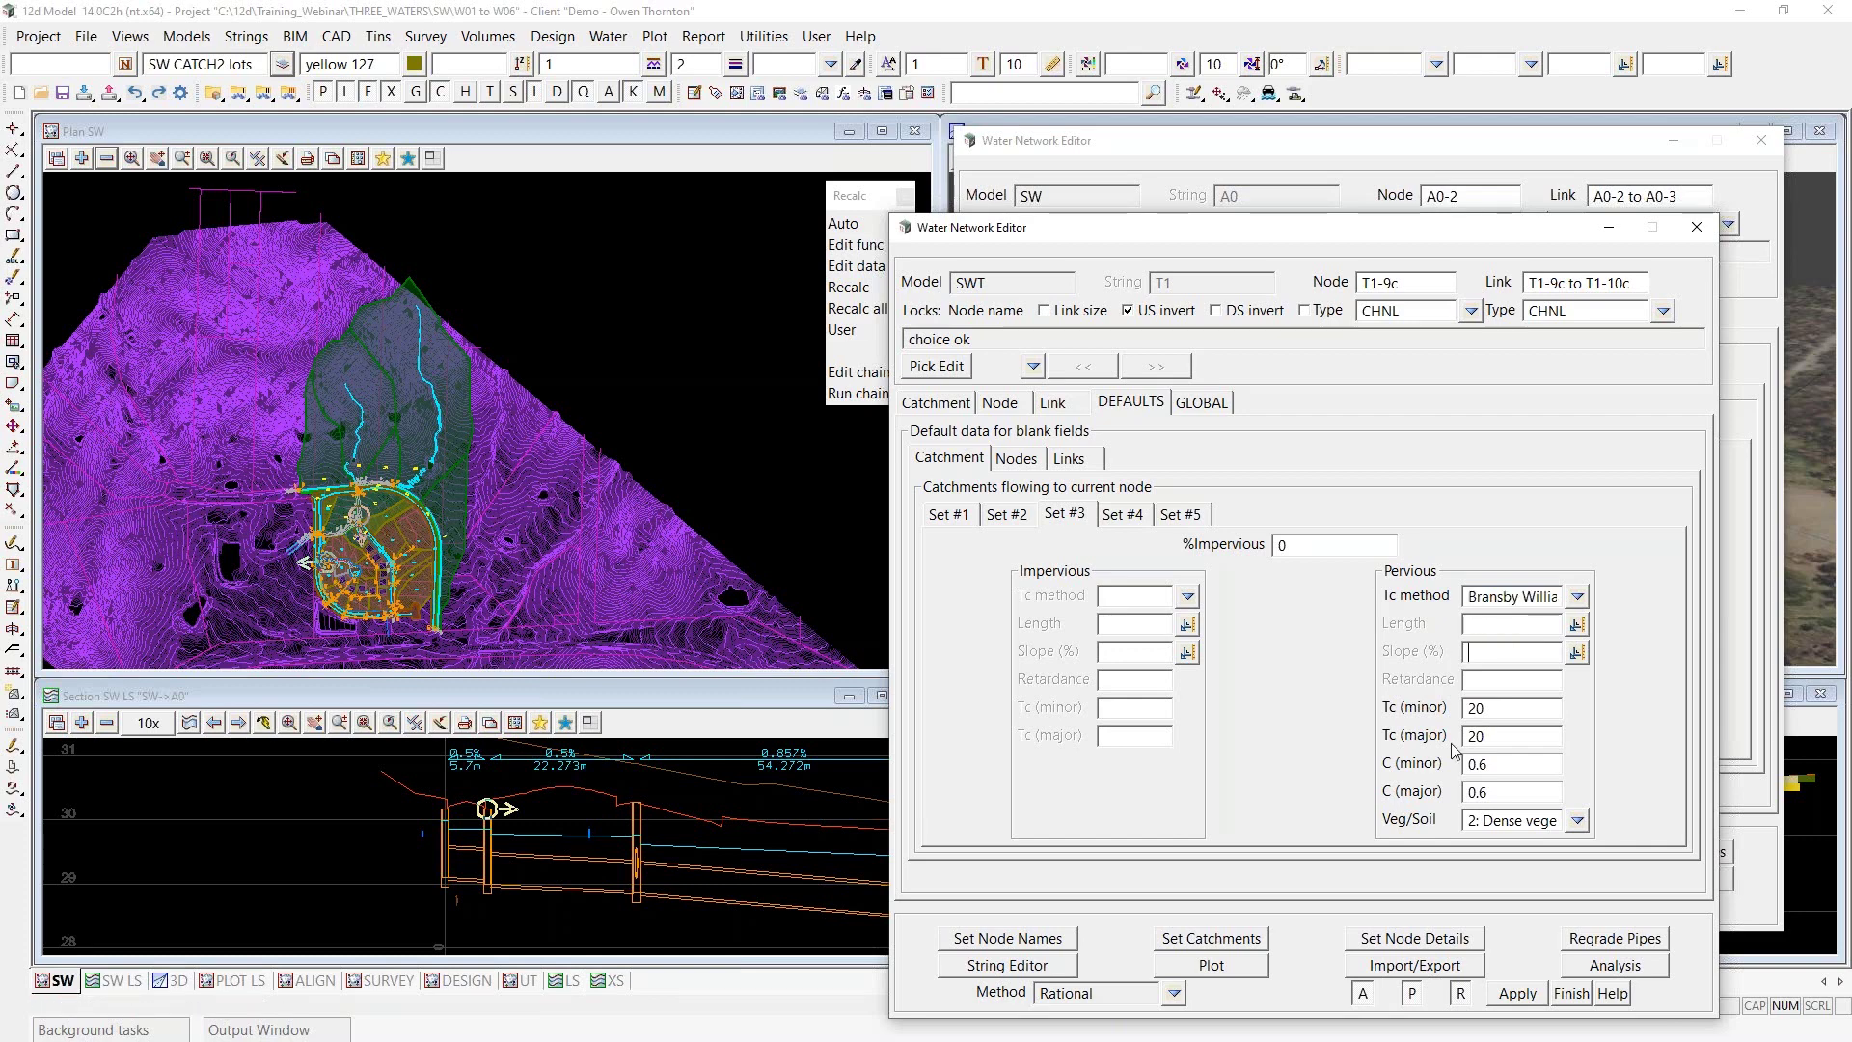
Line up the SWT Water Network Editor beside the SW editor, then close the SWT editor
{"action": "middle_click", "coordinate": [455, 526]}
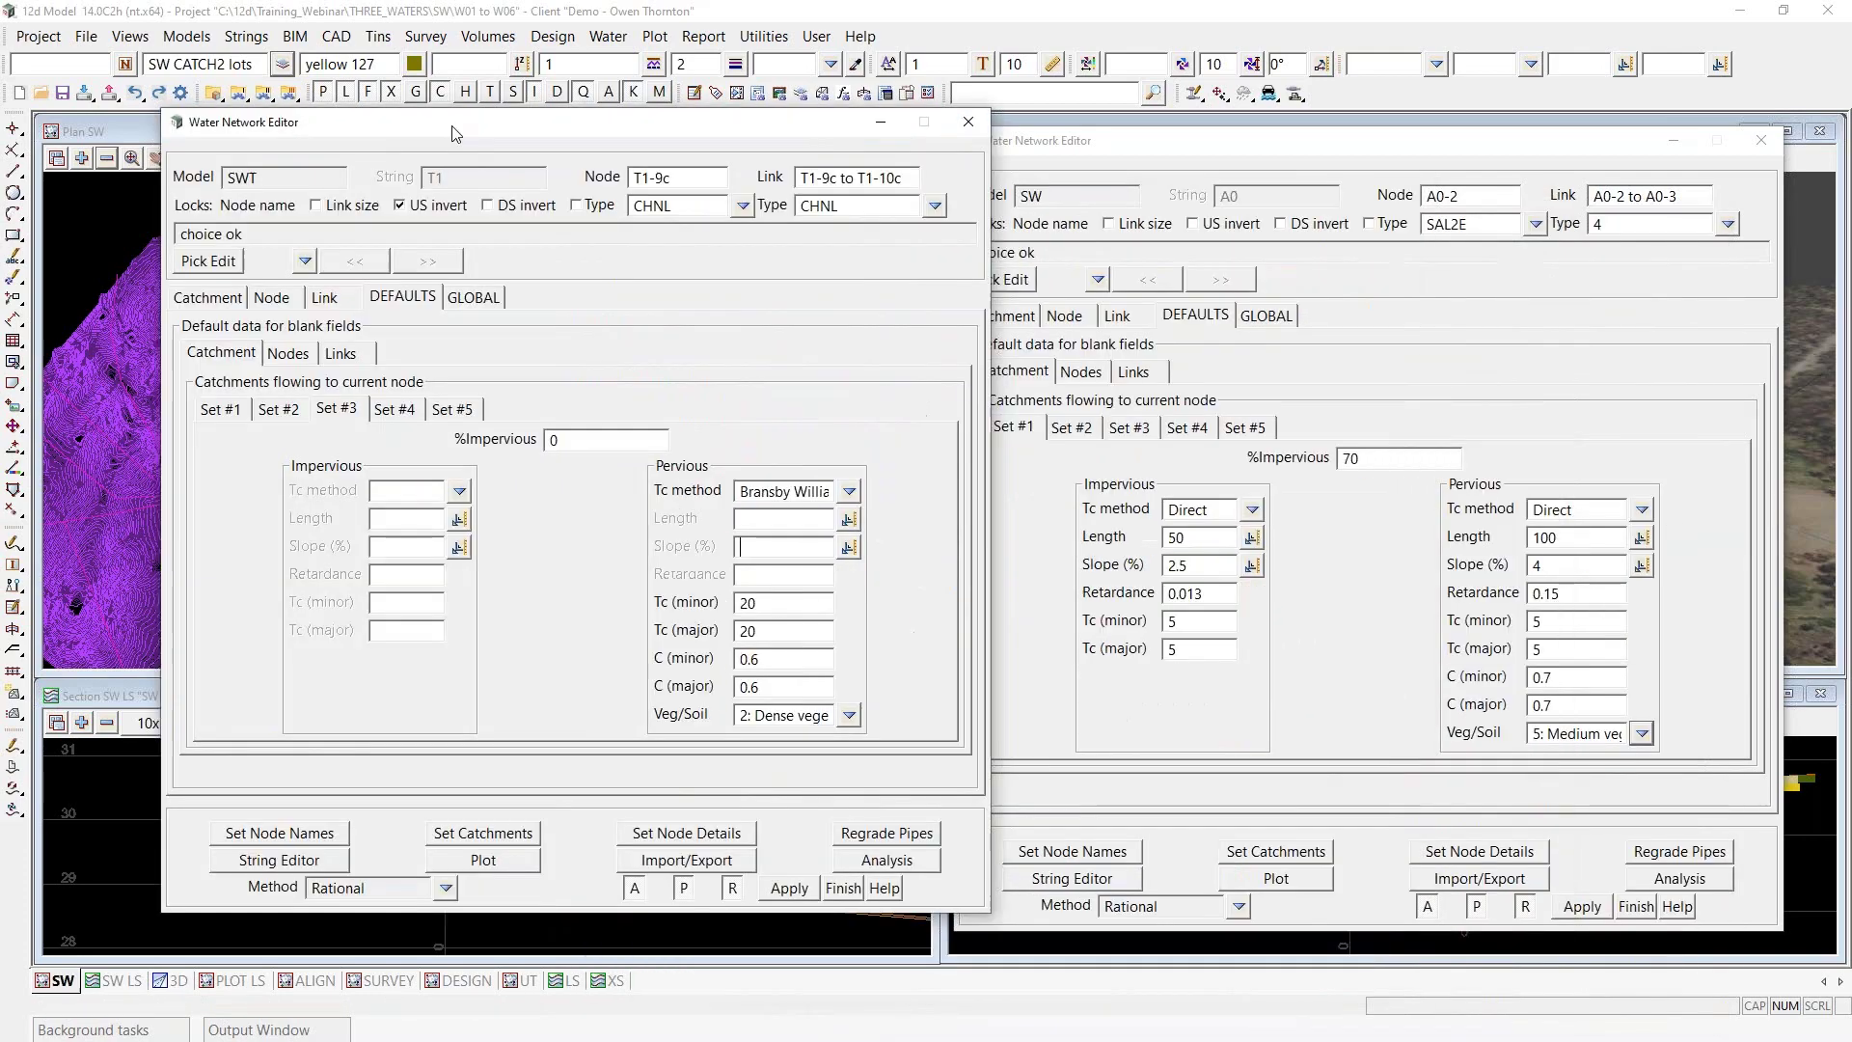
{"action": "left_click_drag", "start_coordinate": [1189, 237], "coordinate": [376, 152]}
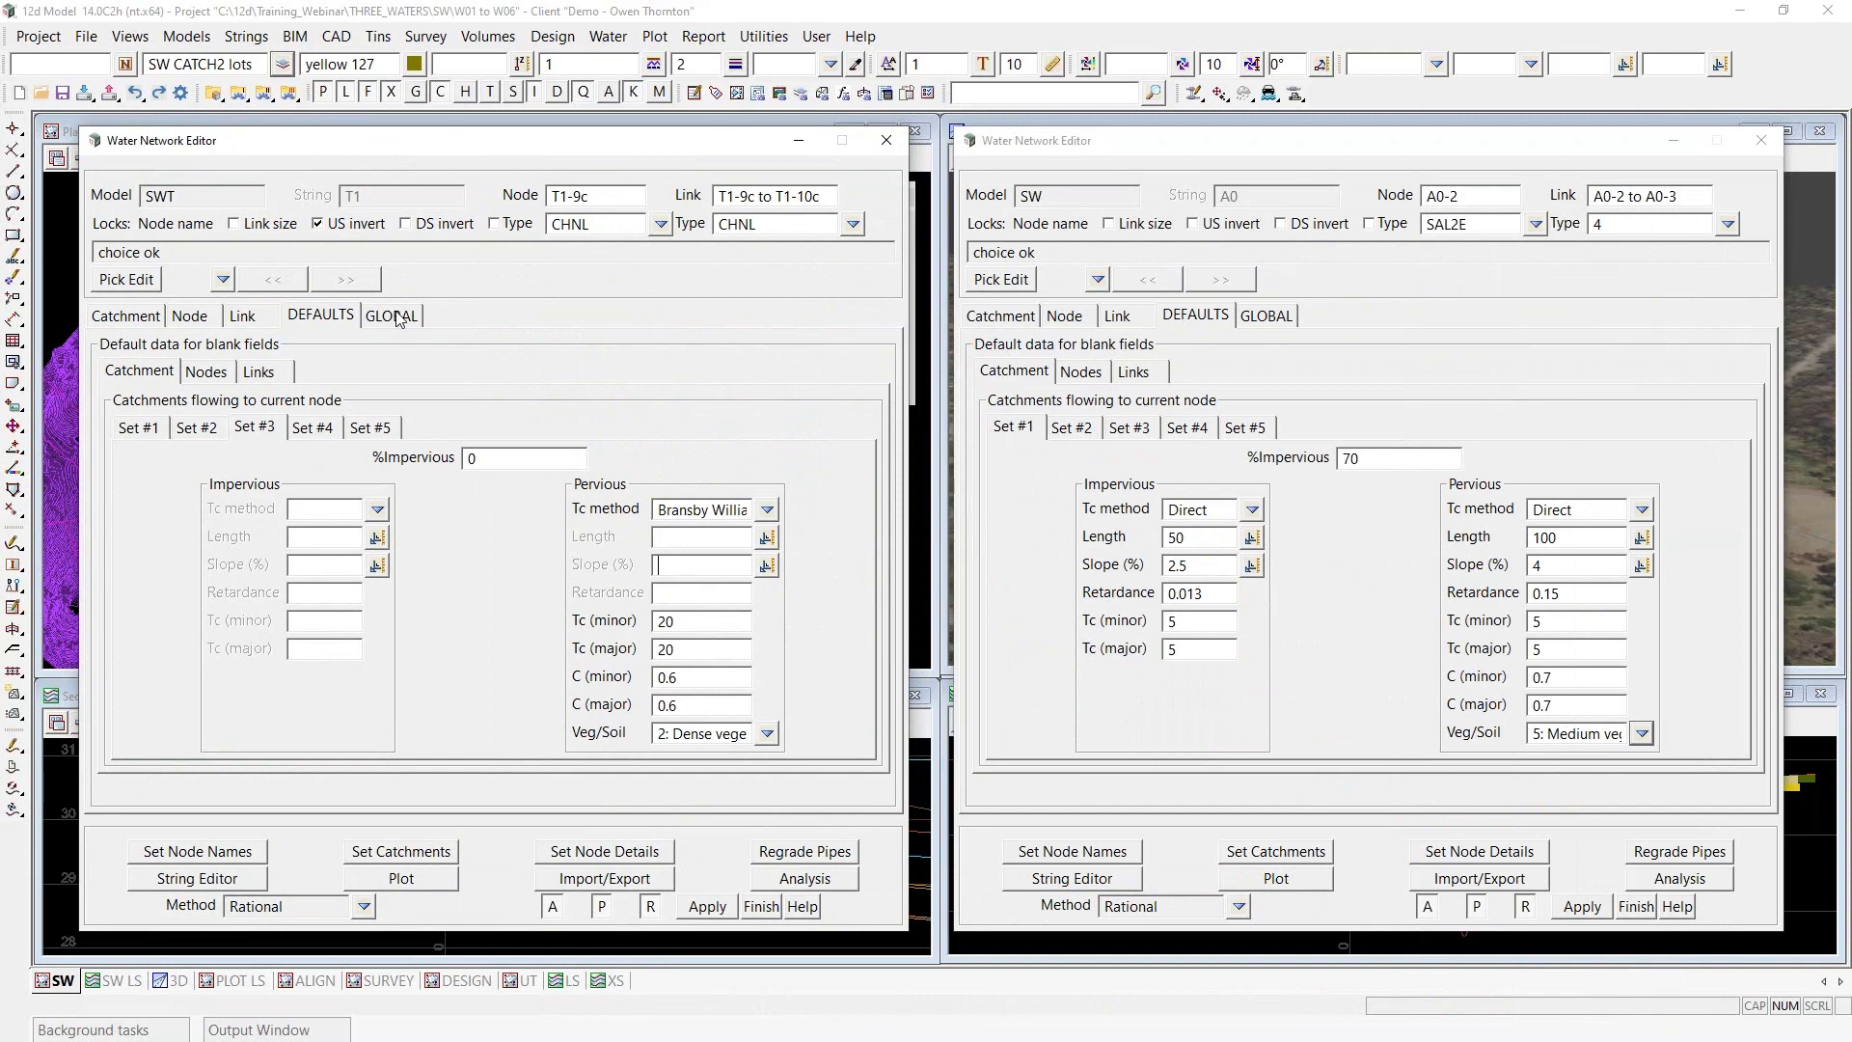
{"action": "left_click", "coordinate": [885, 144]}
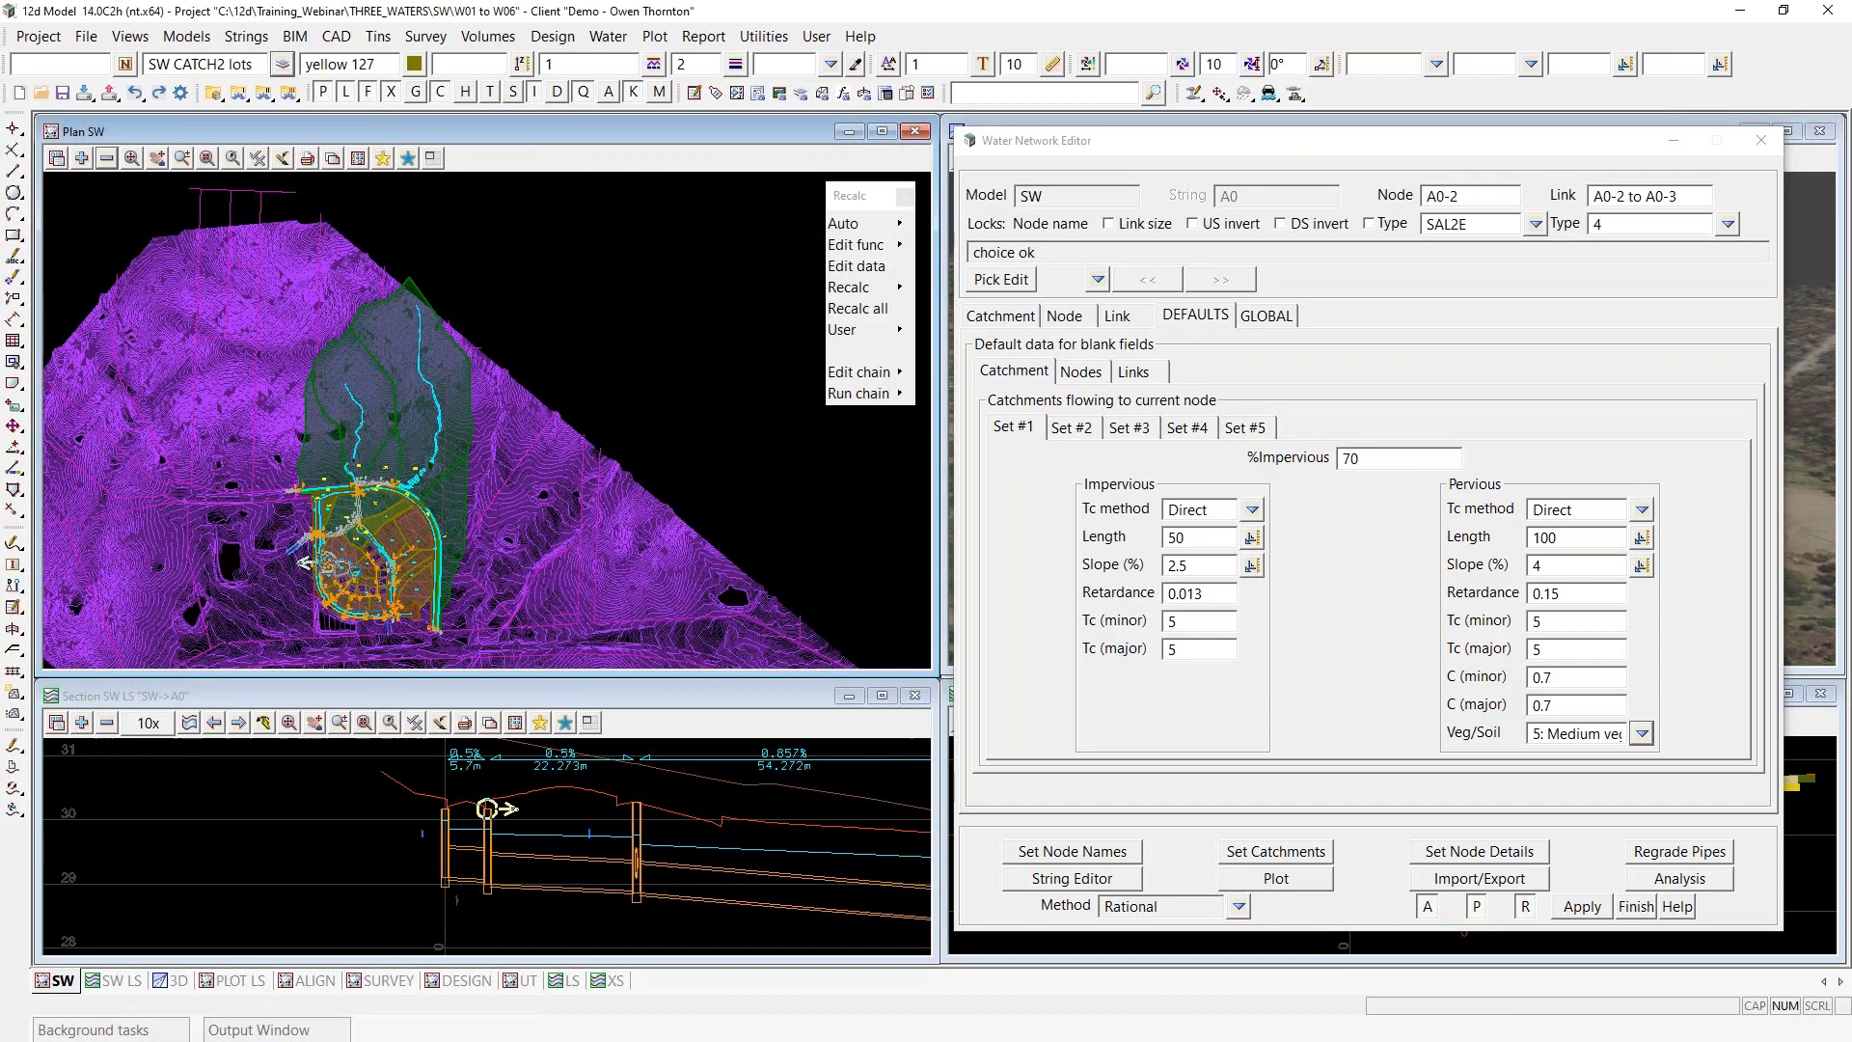
{"action": "key", "text": "alt+Tab"}
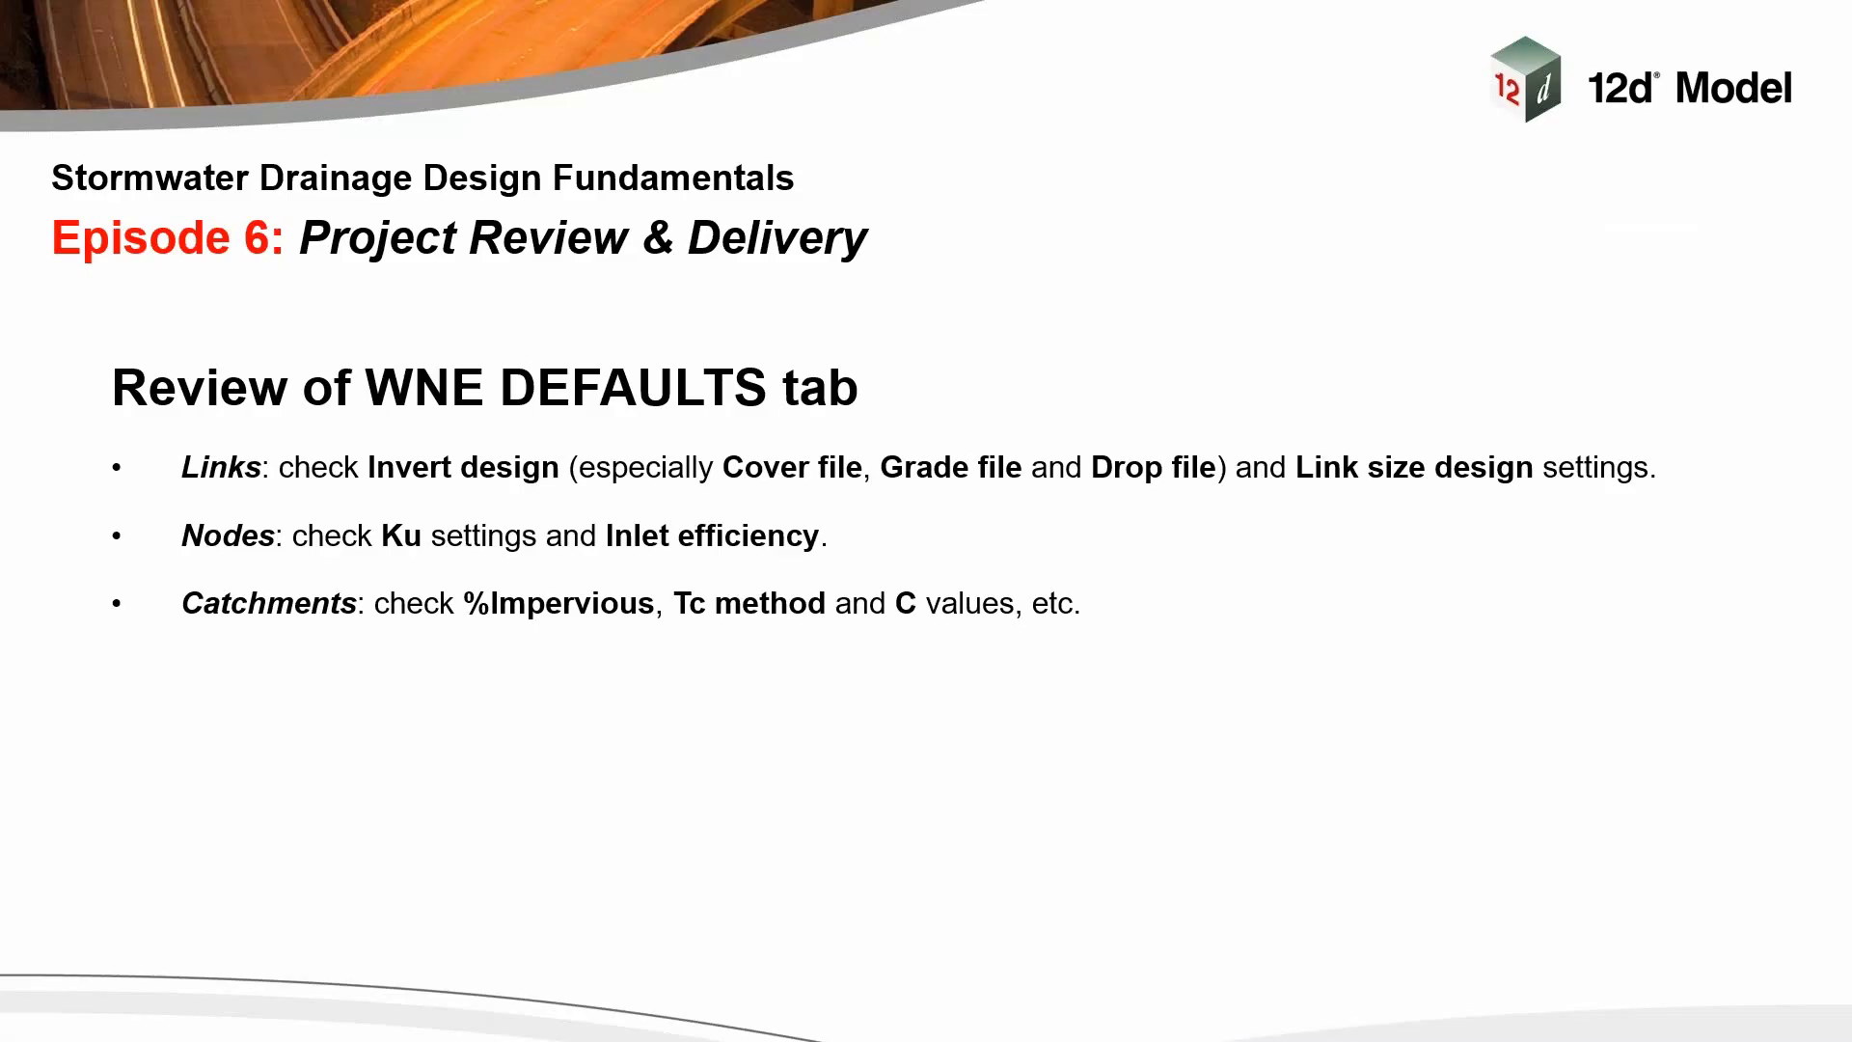
{"action": "left_click", "coordinate": [345, 453]}
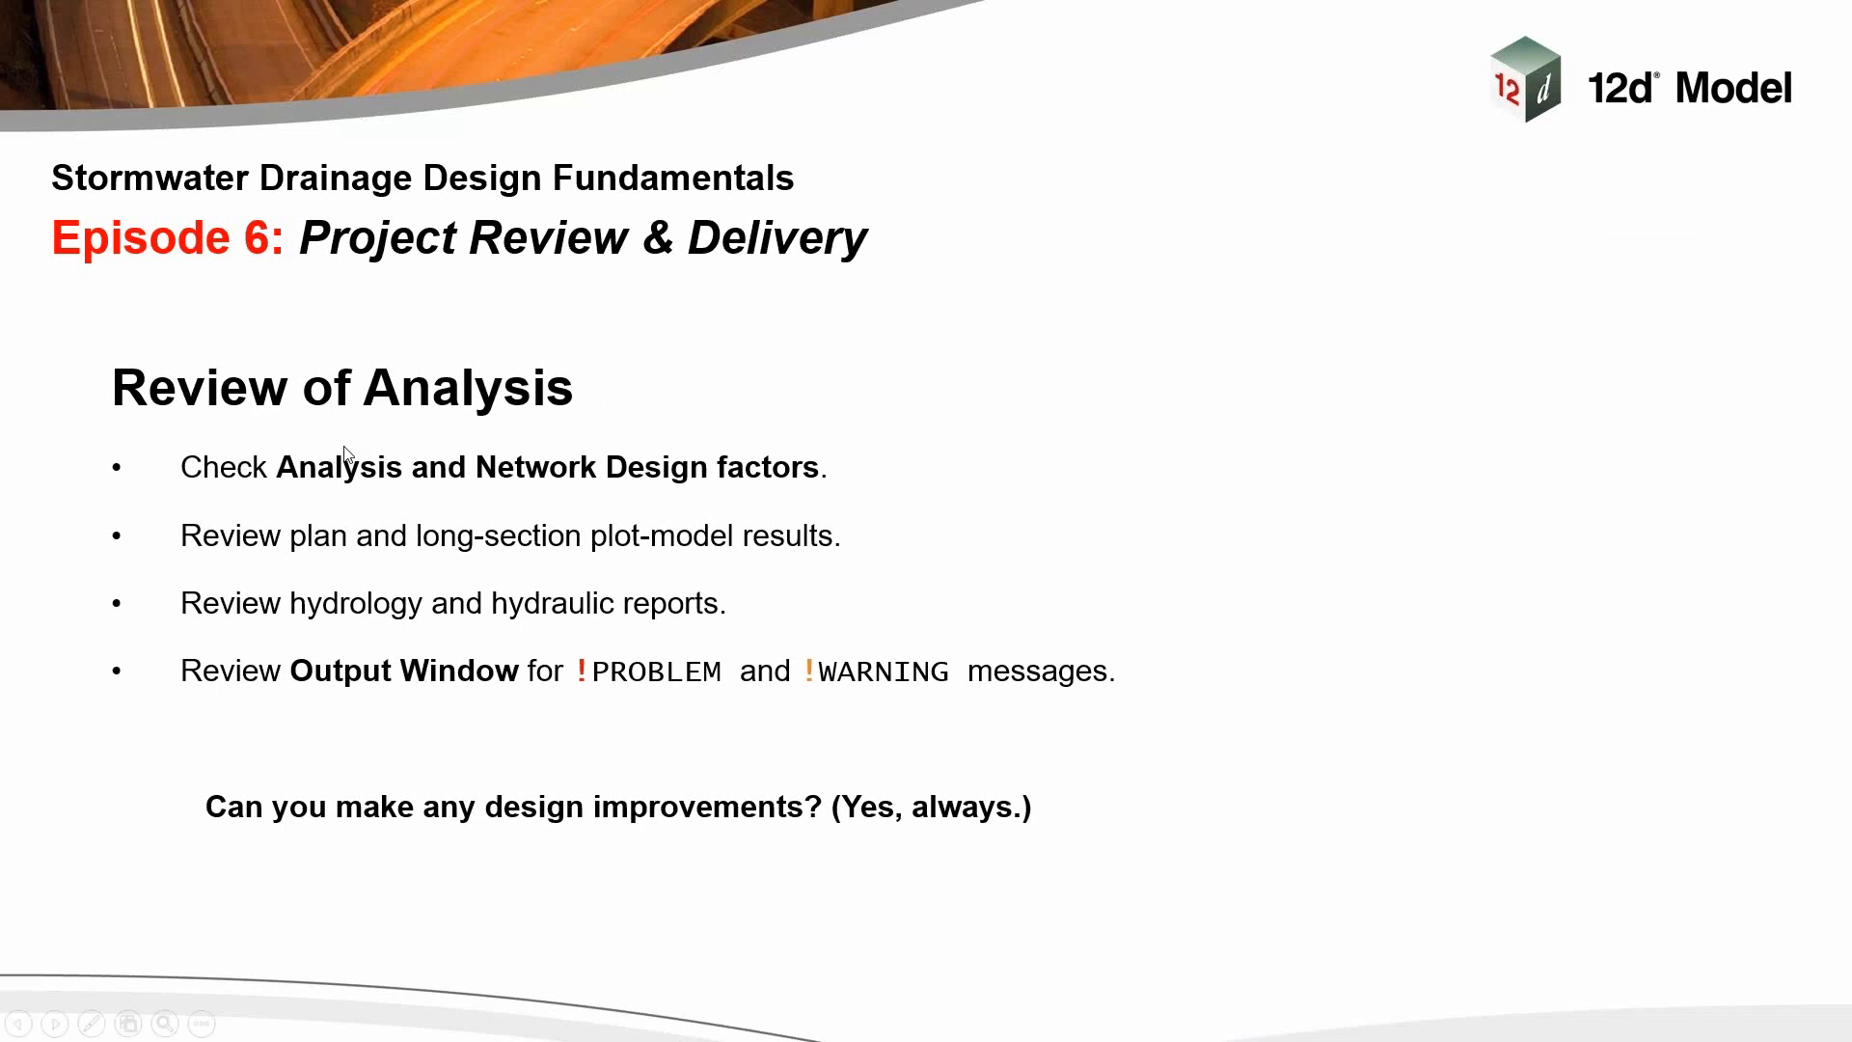
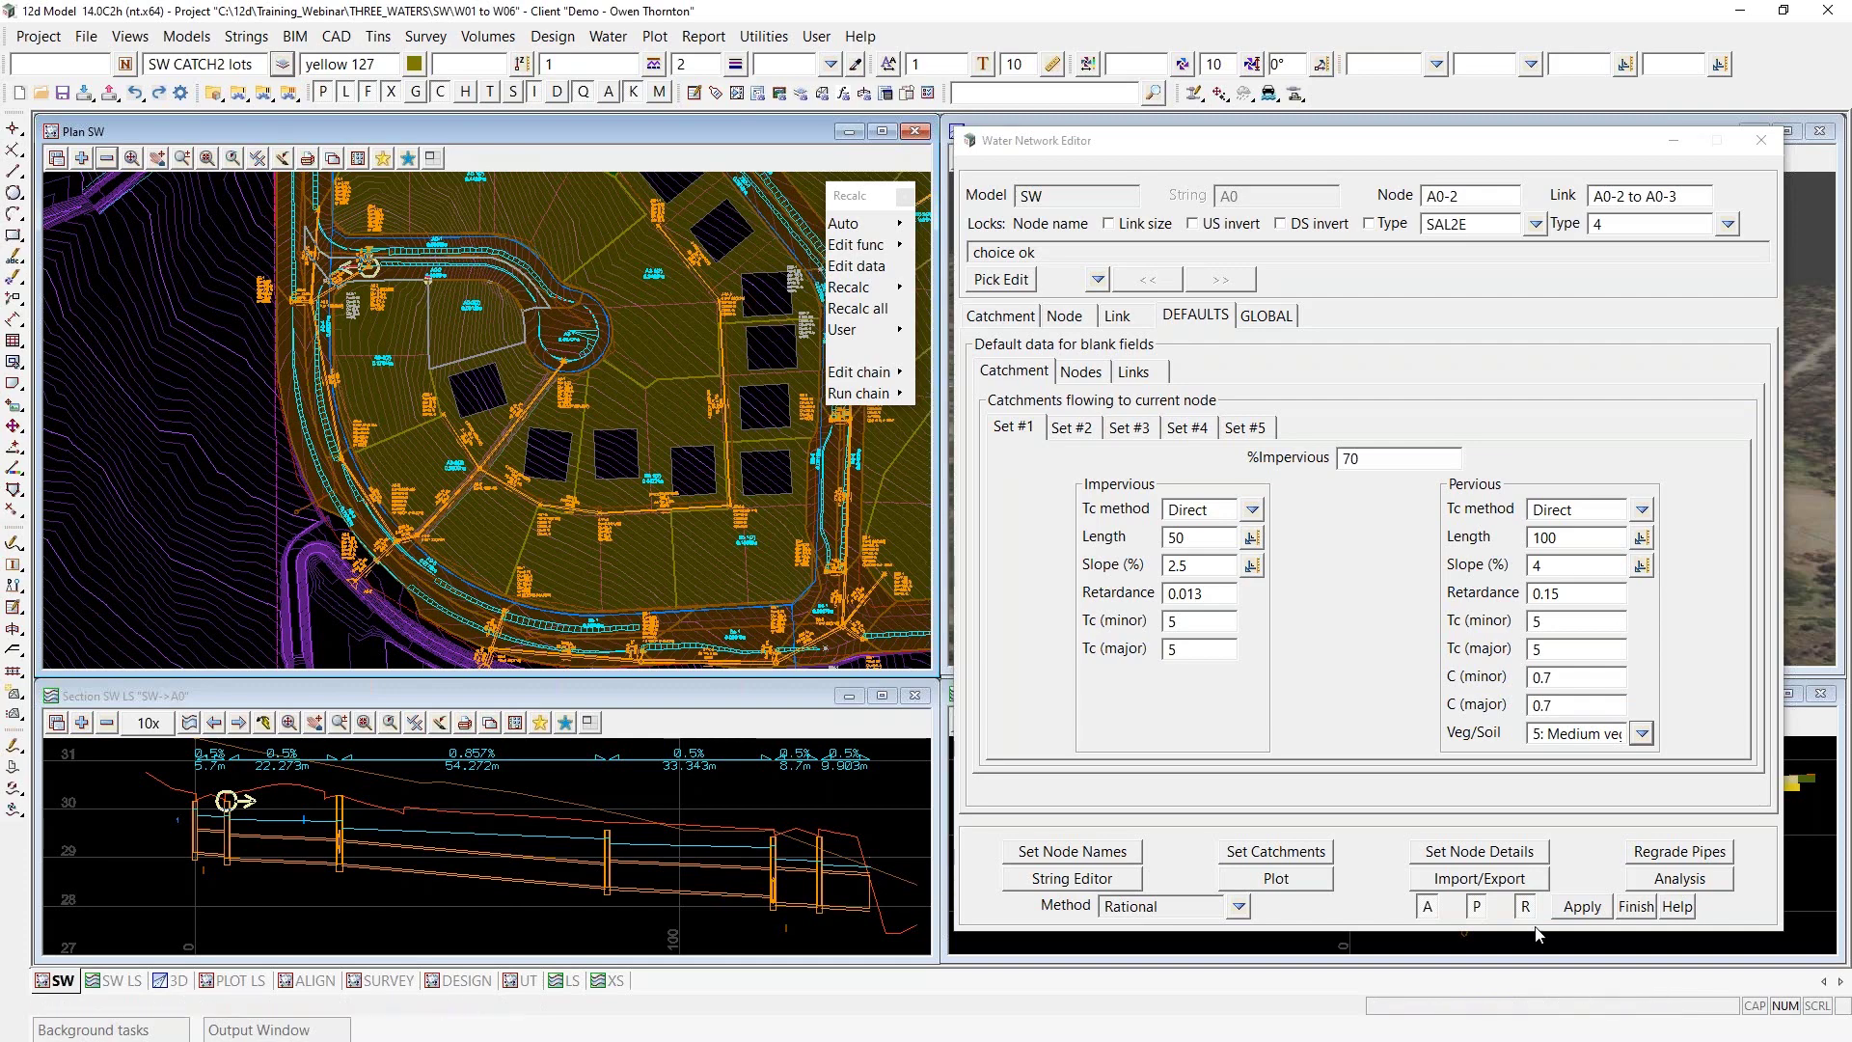
Open the Analysis settings of the SW drainage model and view the drainage plan PPF file choices without picking one
{"action": "left_click", "coordinate": [1668, 880]}
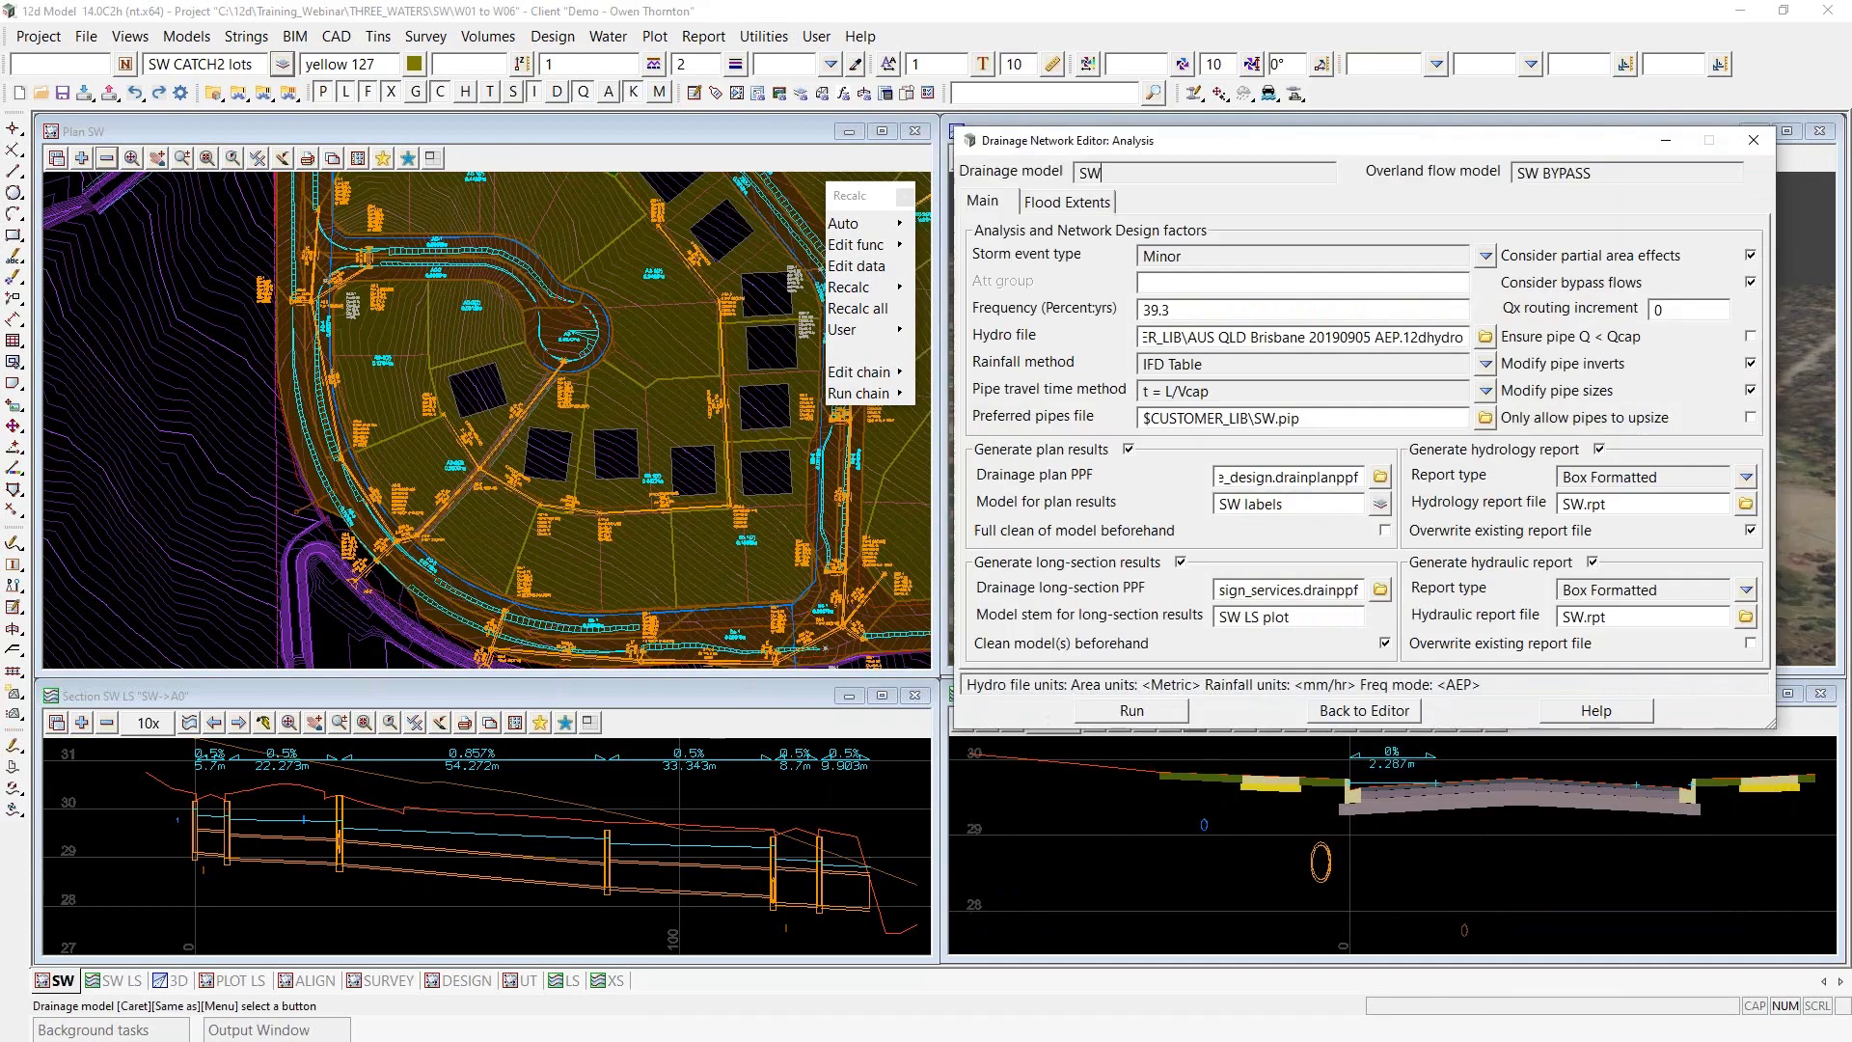
{"action": "left_click_drag", "start_coordinate": [1237, 149], "coordinate": [1239, 210]}
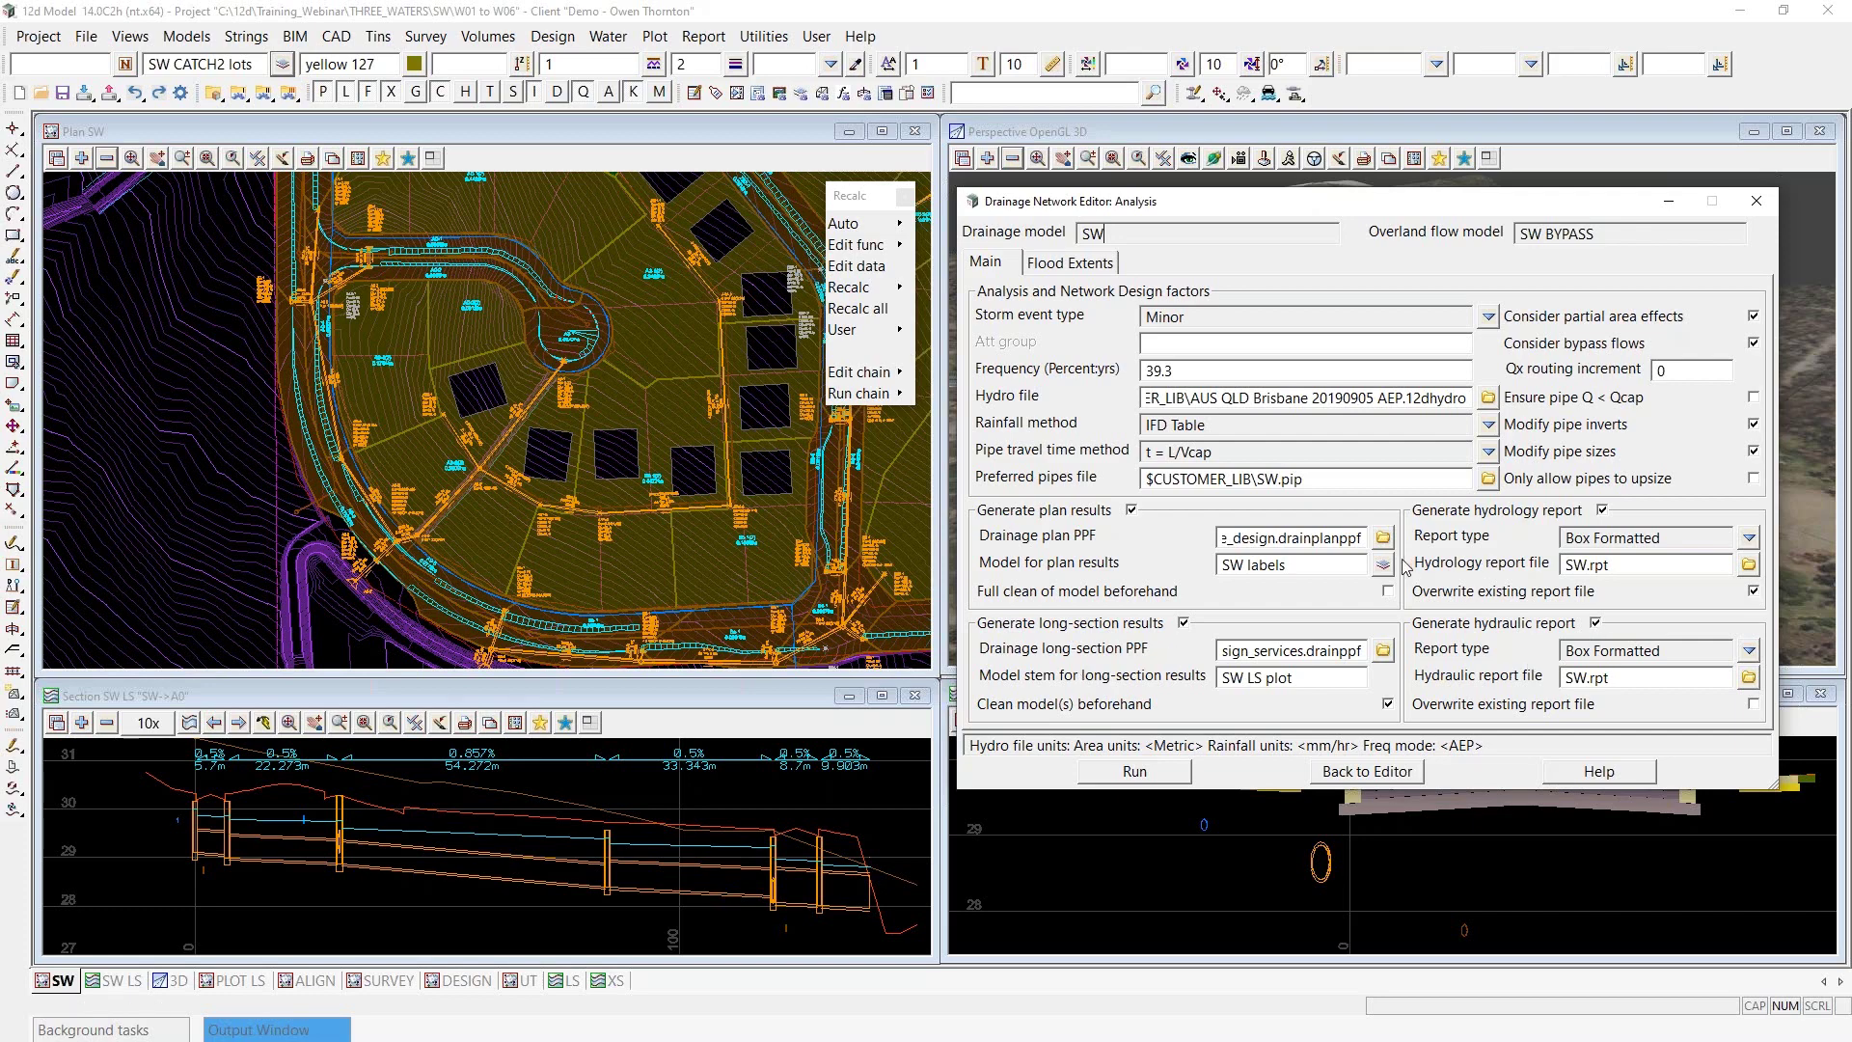
{"action": "left_click", "coordinate": [1383, 537]}
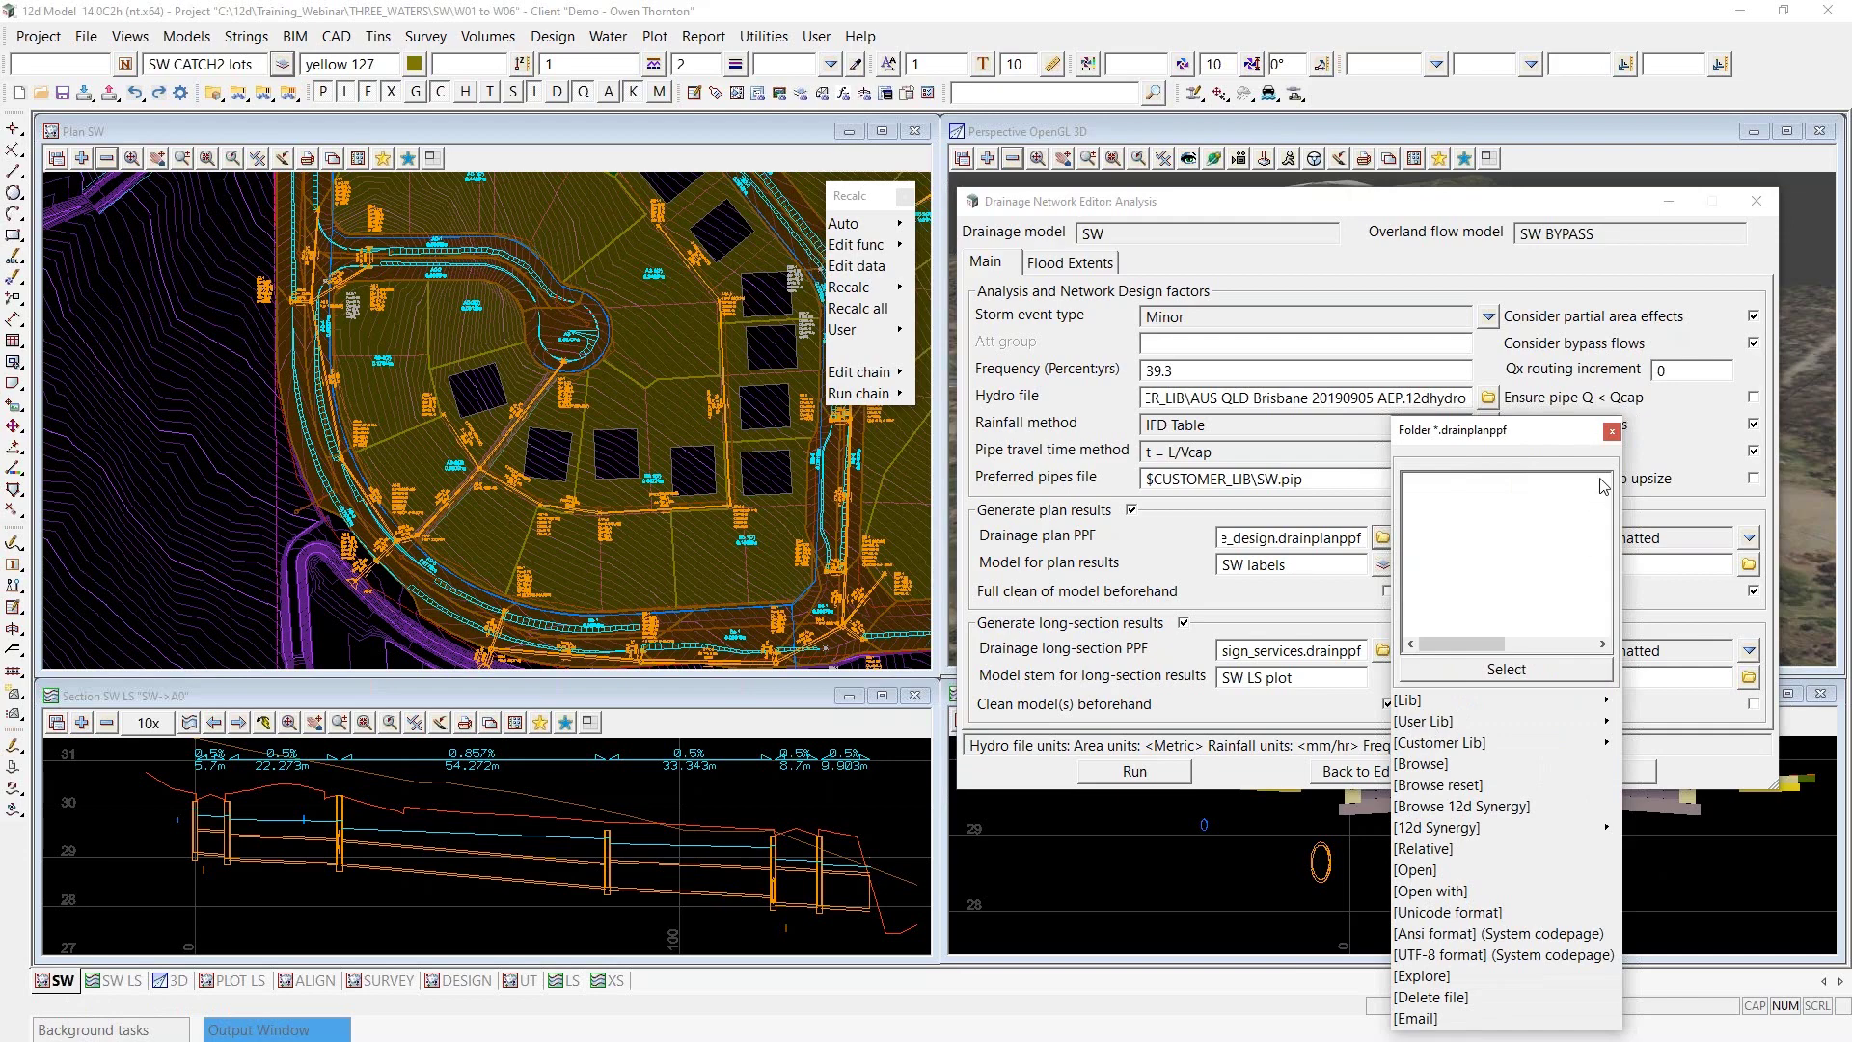
{"action": "left_click", "coordinate": [1613, 432]}
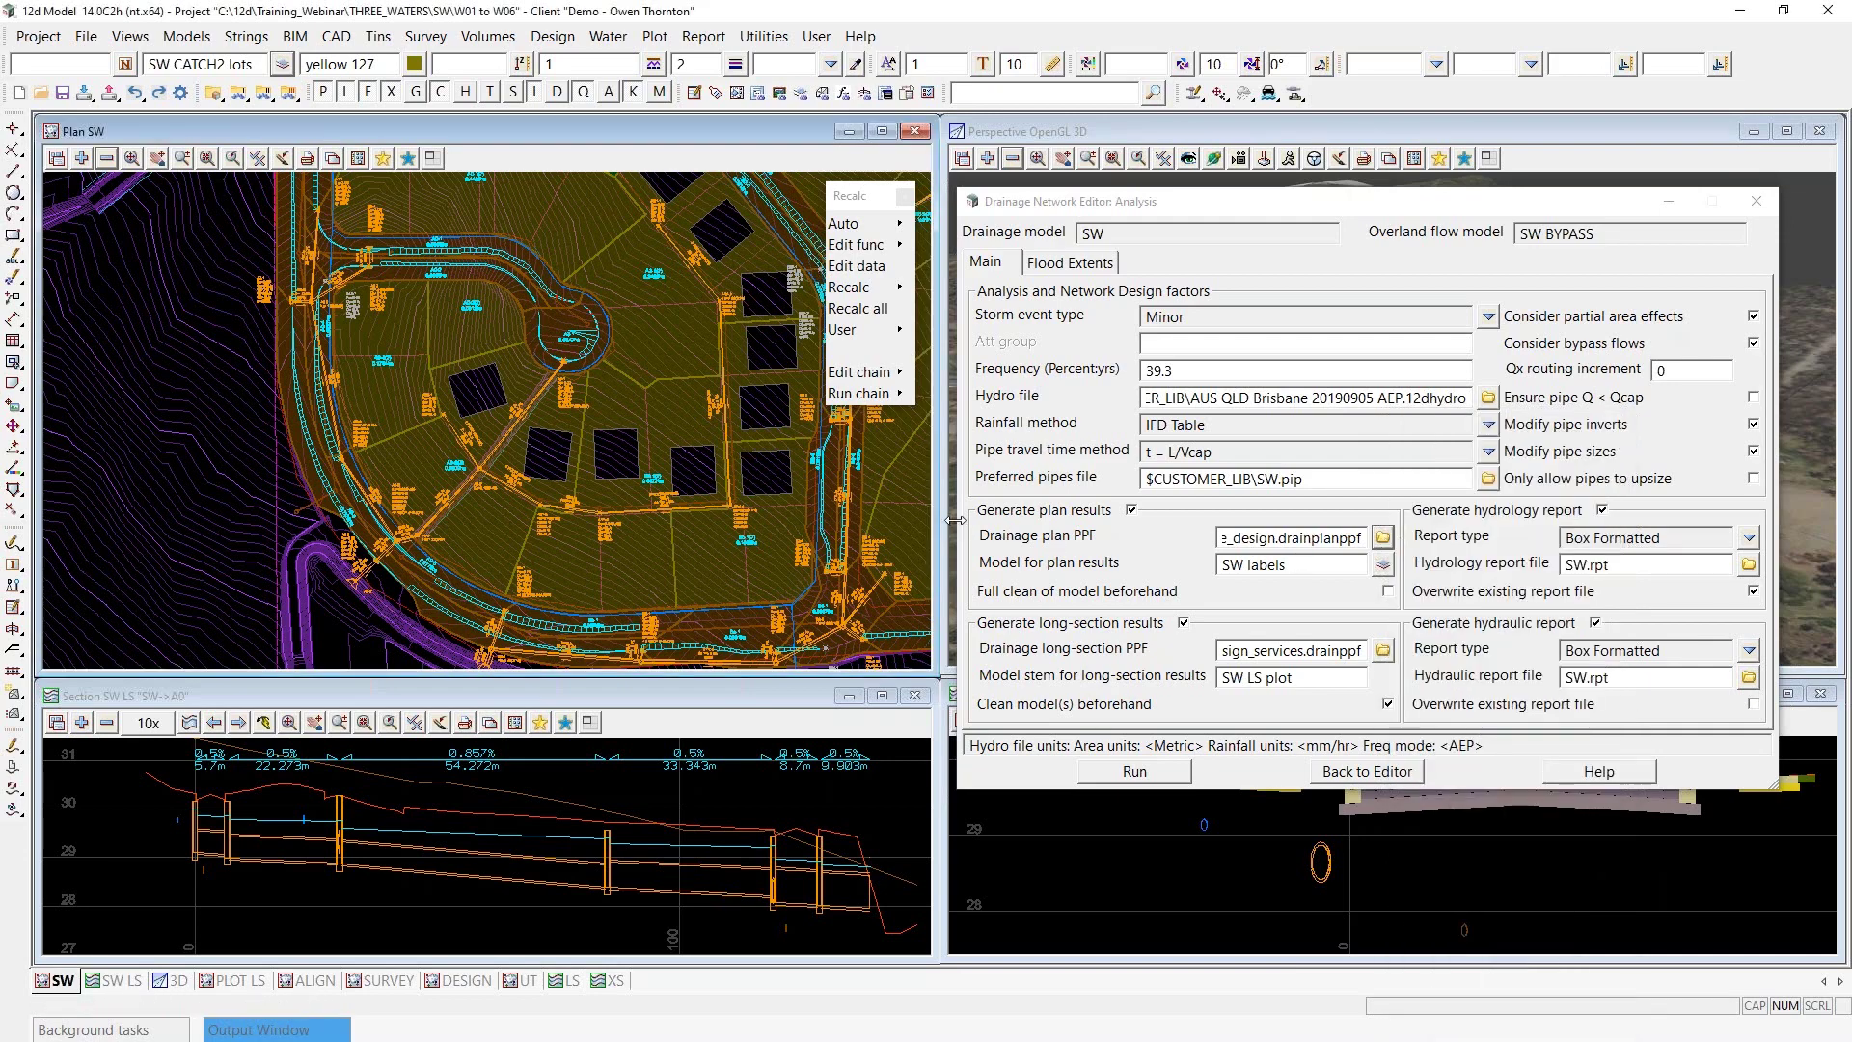
Widen the Analysis dialog and check the full drainage plan PPF and drainage long-section PPF file paths
{"action": "left_click_drag", "start_coordinate": [958, 521], "coordinate": [366, 510]}
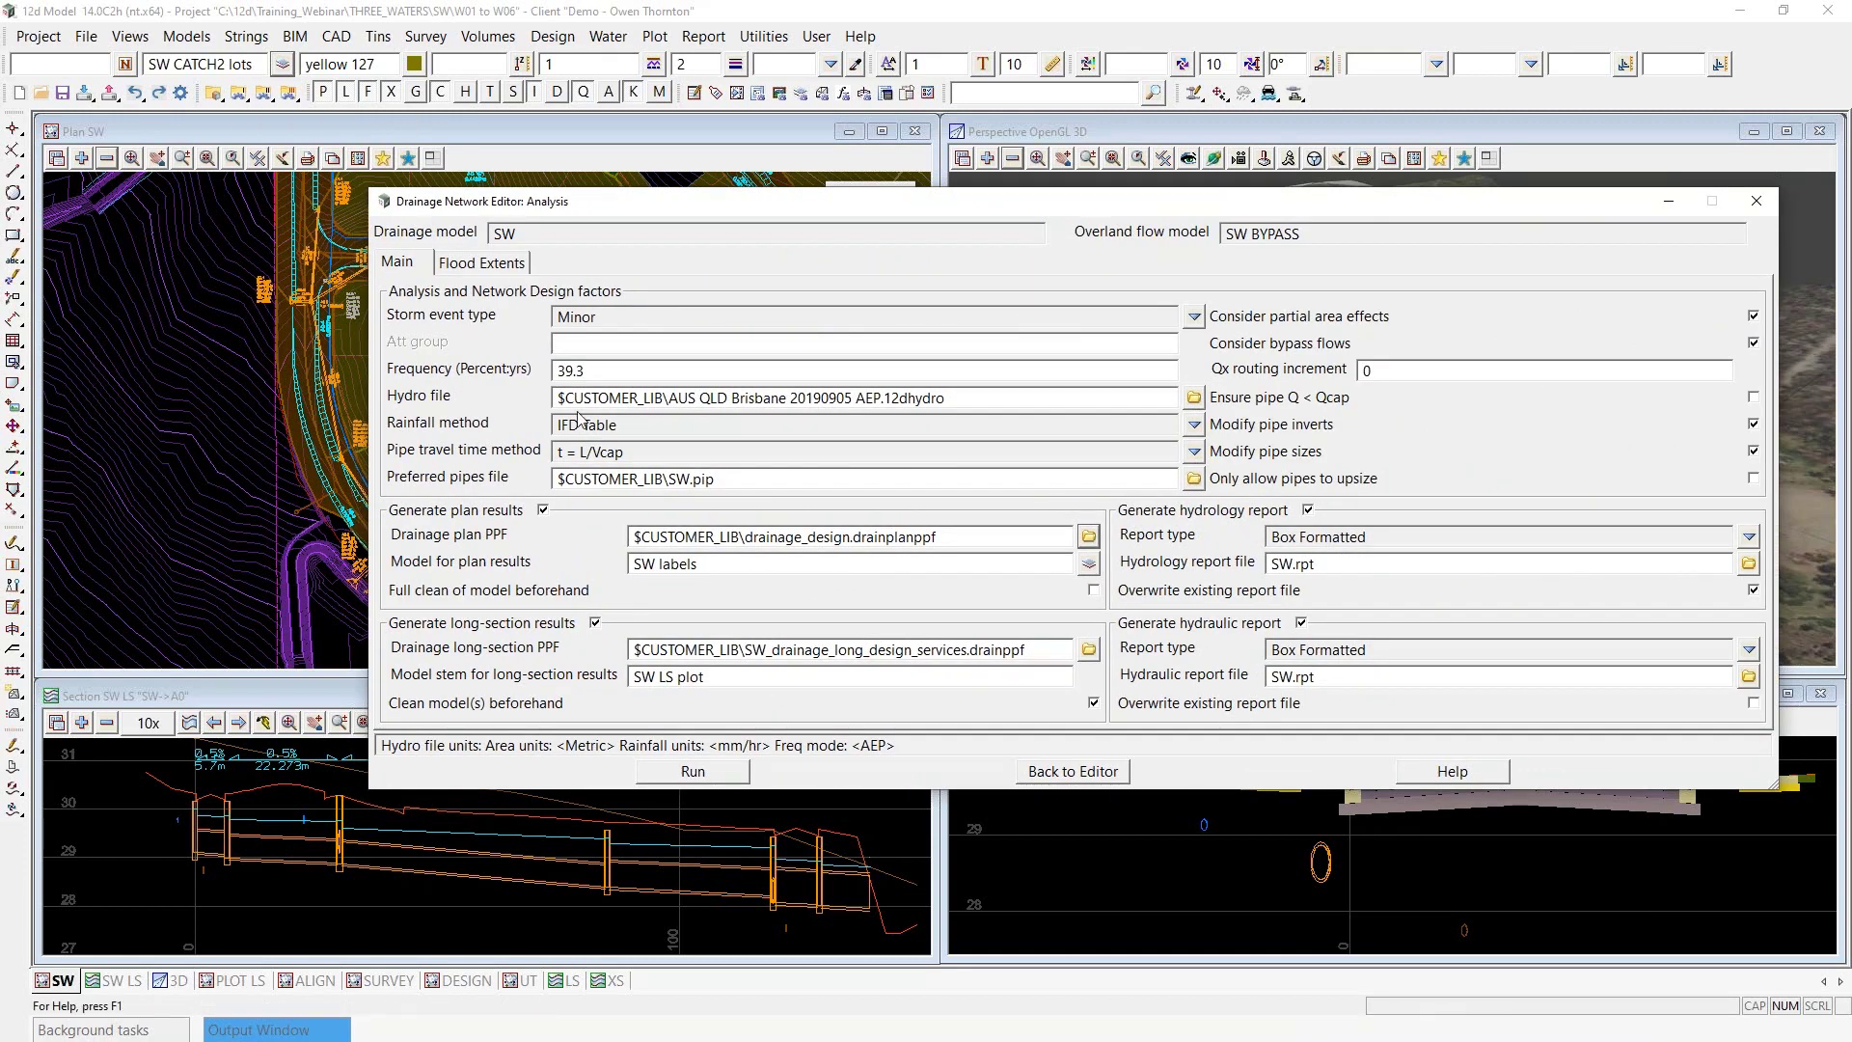
{"action": "left_click_drag", "start_coordinate": [634, 537], "coordinate": [940, 538]}
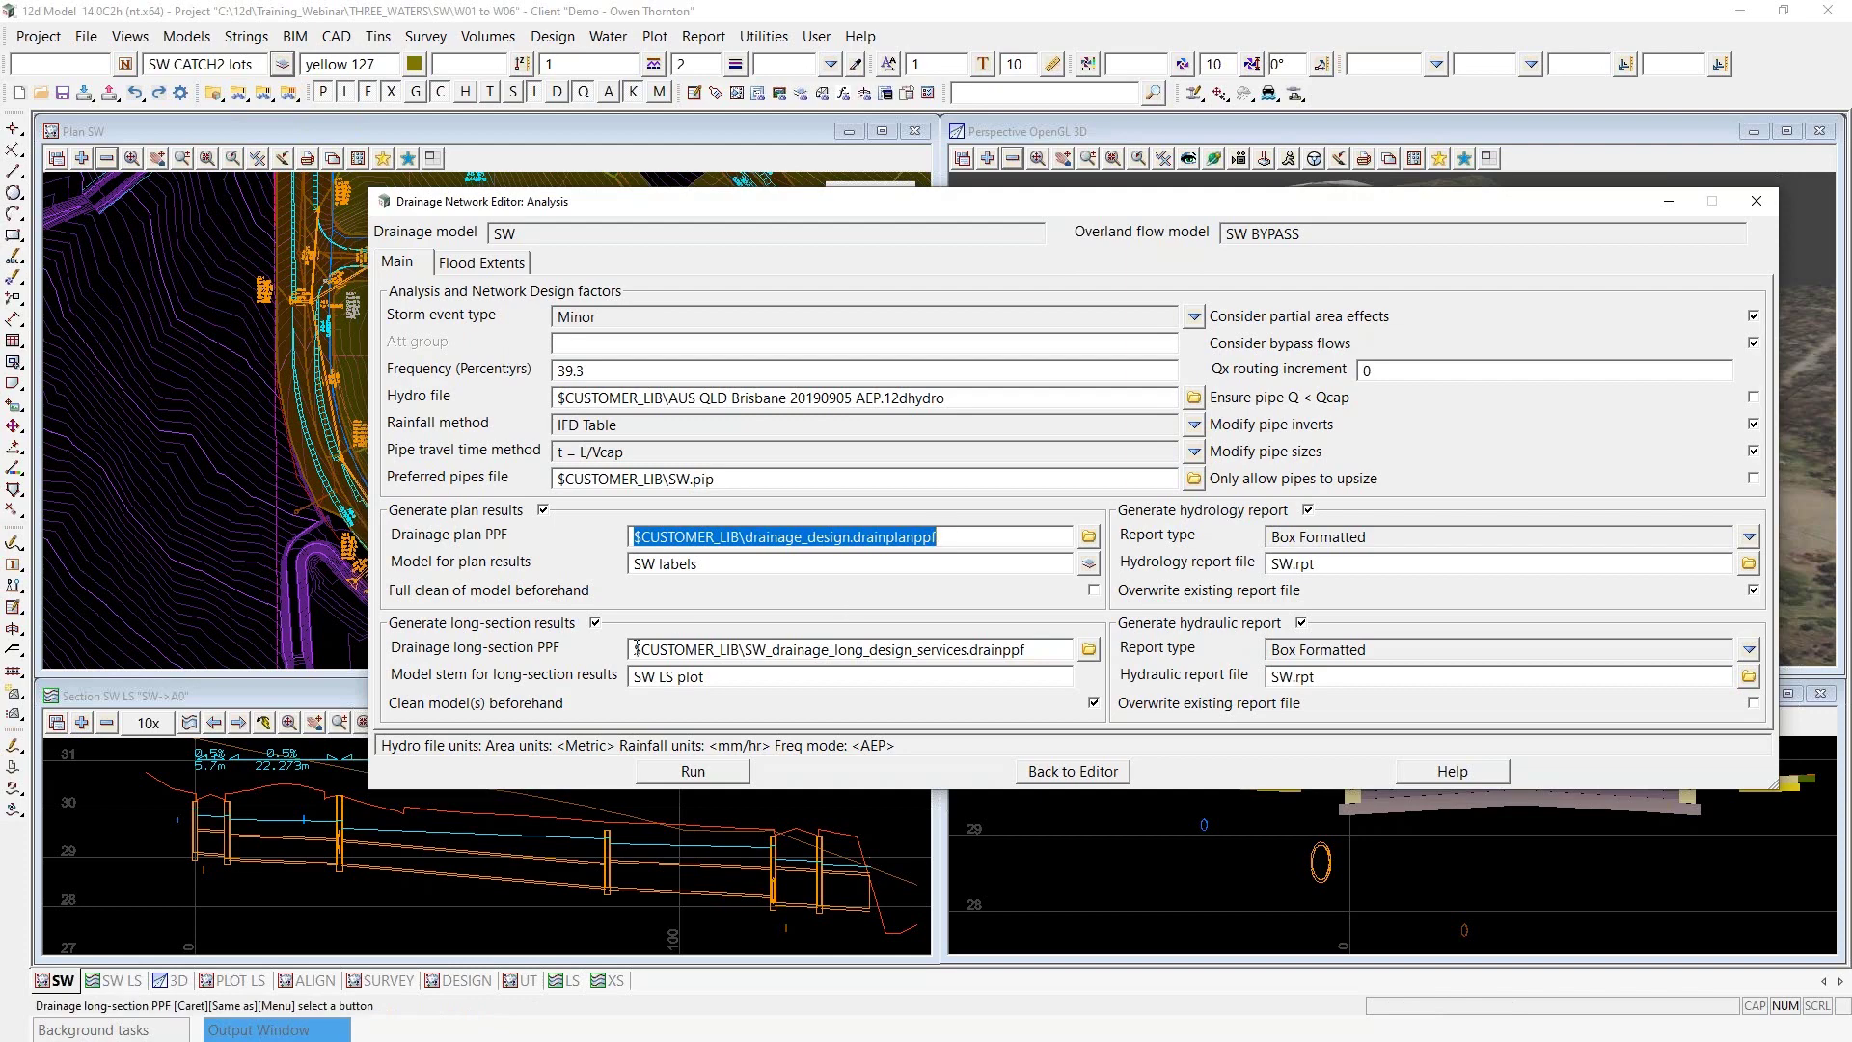
{"action": "left_click_drag", "start_coordinate": [637, 649], "coordinate": [1026, 649]}
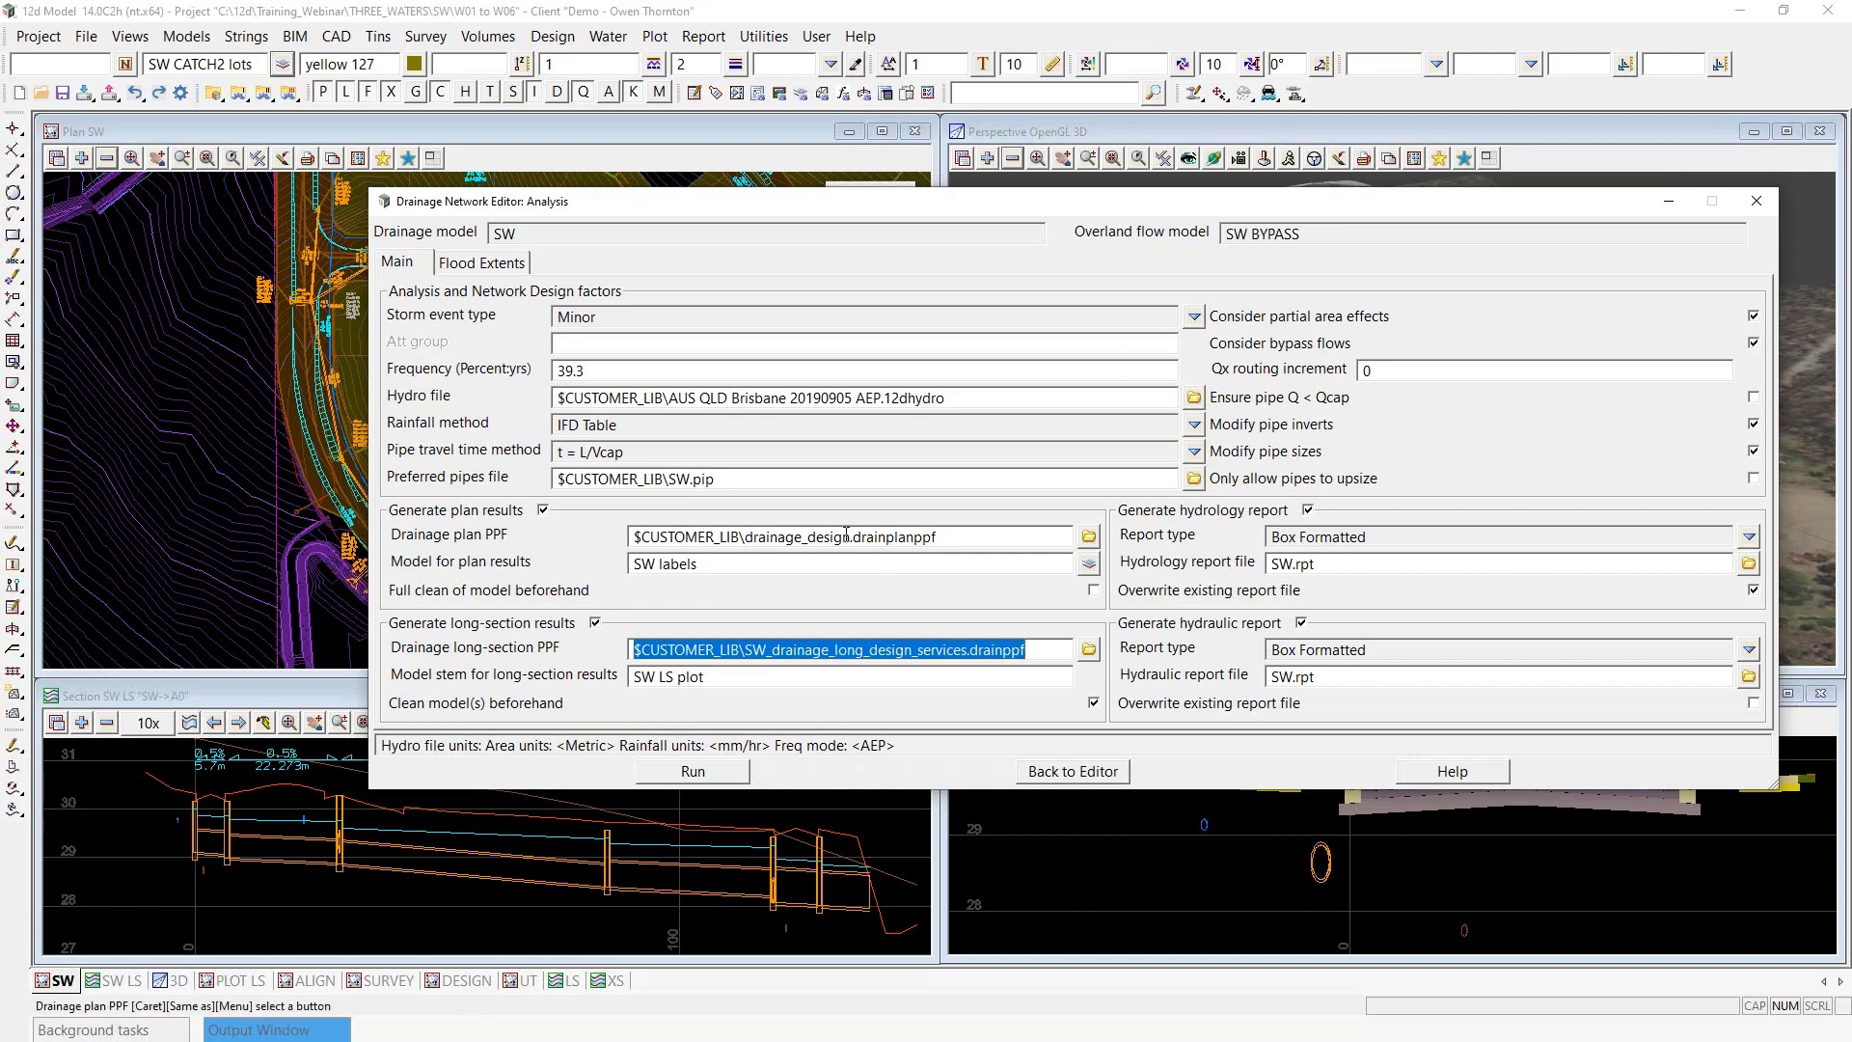
{"action": "left_click", "coordinate": [961, 536]}
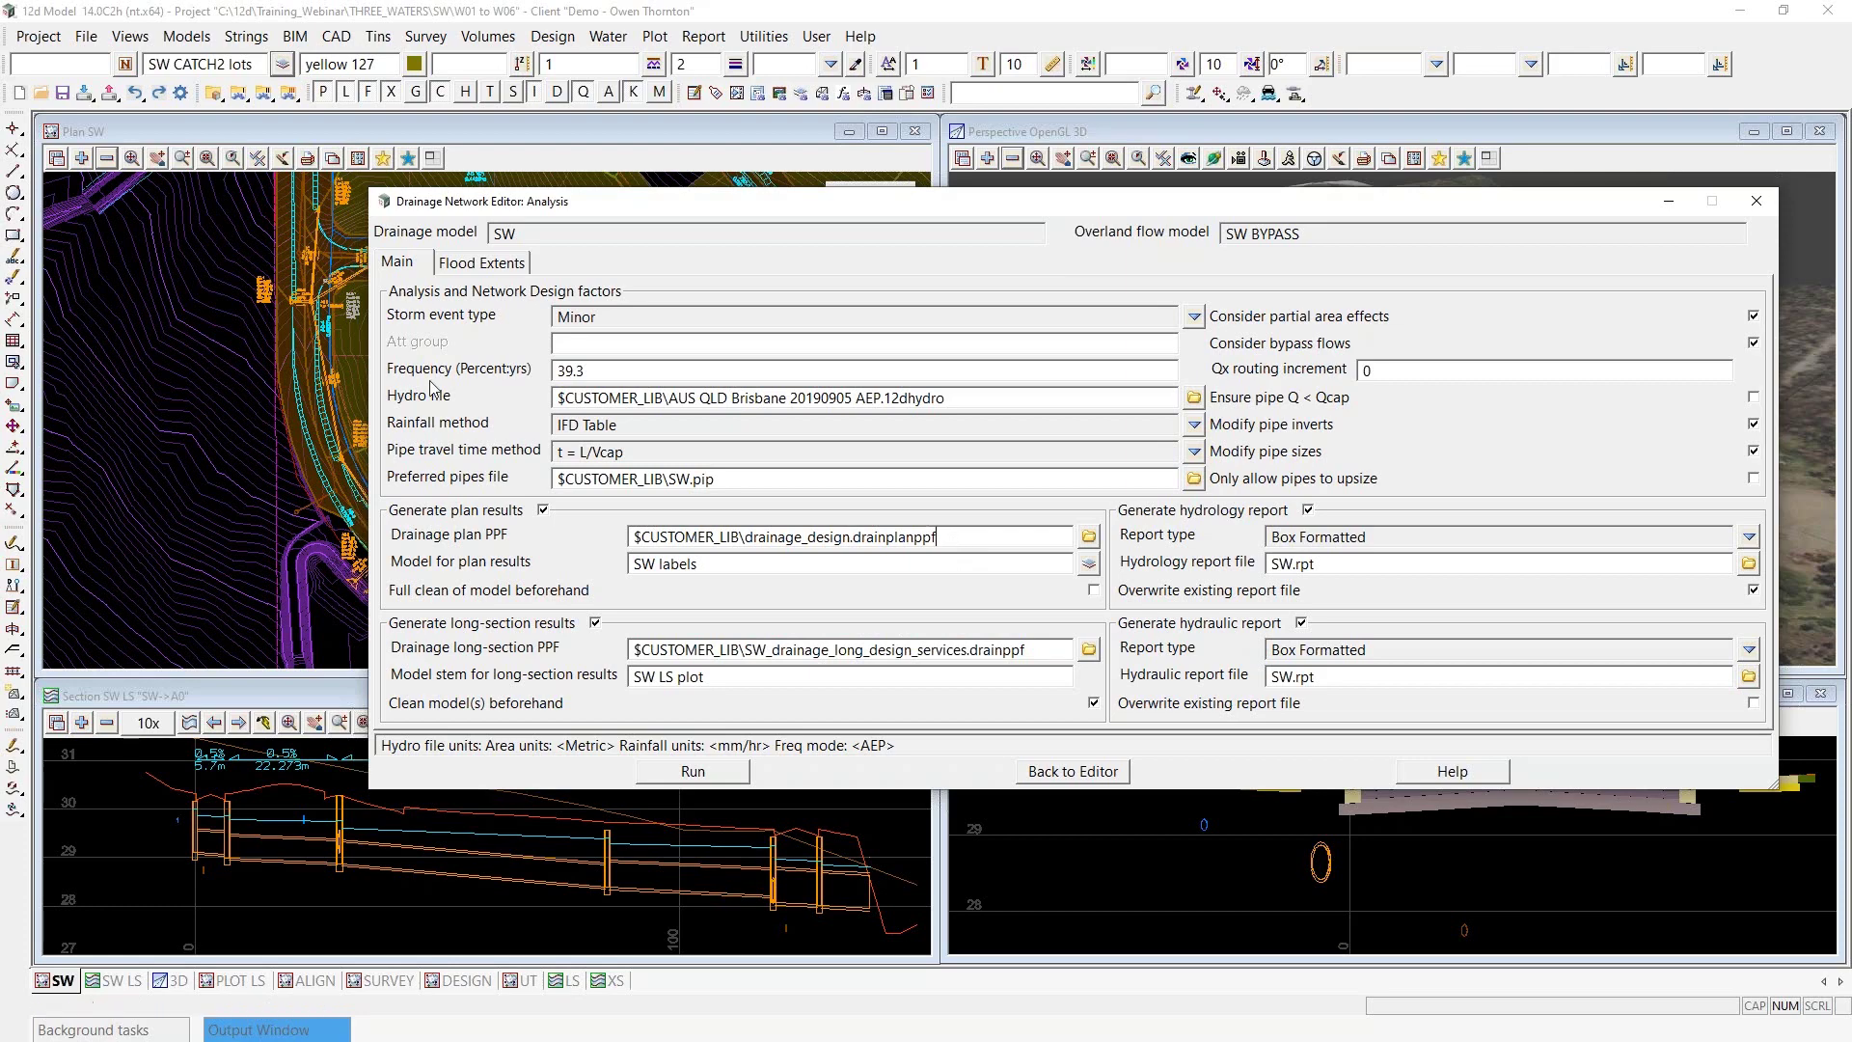
Narrow the Analysis dialog and inspect the plan result labels around node B6-1 up close
{"action": "left_click_drag", "start_coordinate": [370, 400], "coordinate": [810, 409]}
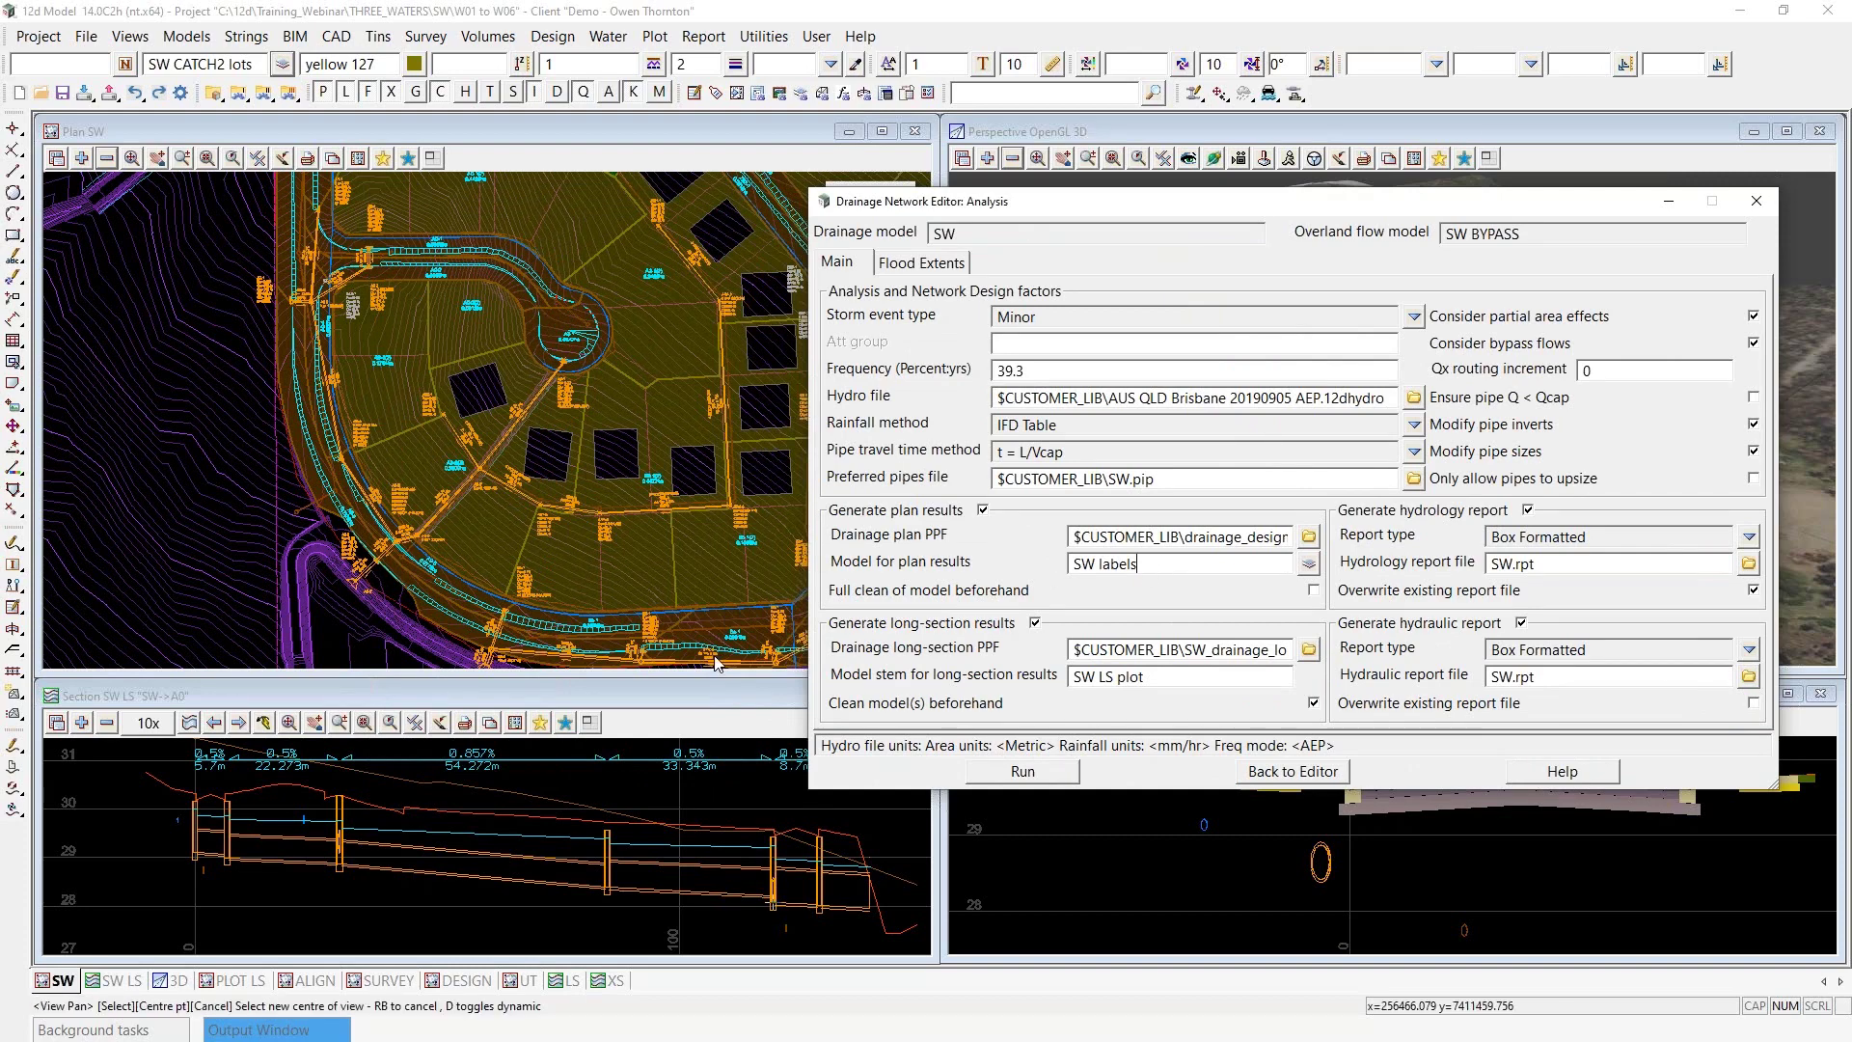
{"action": "scroll", "coordinate": [531, 622], "scroll_direction": "up", "scroll_amount": 5}
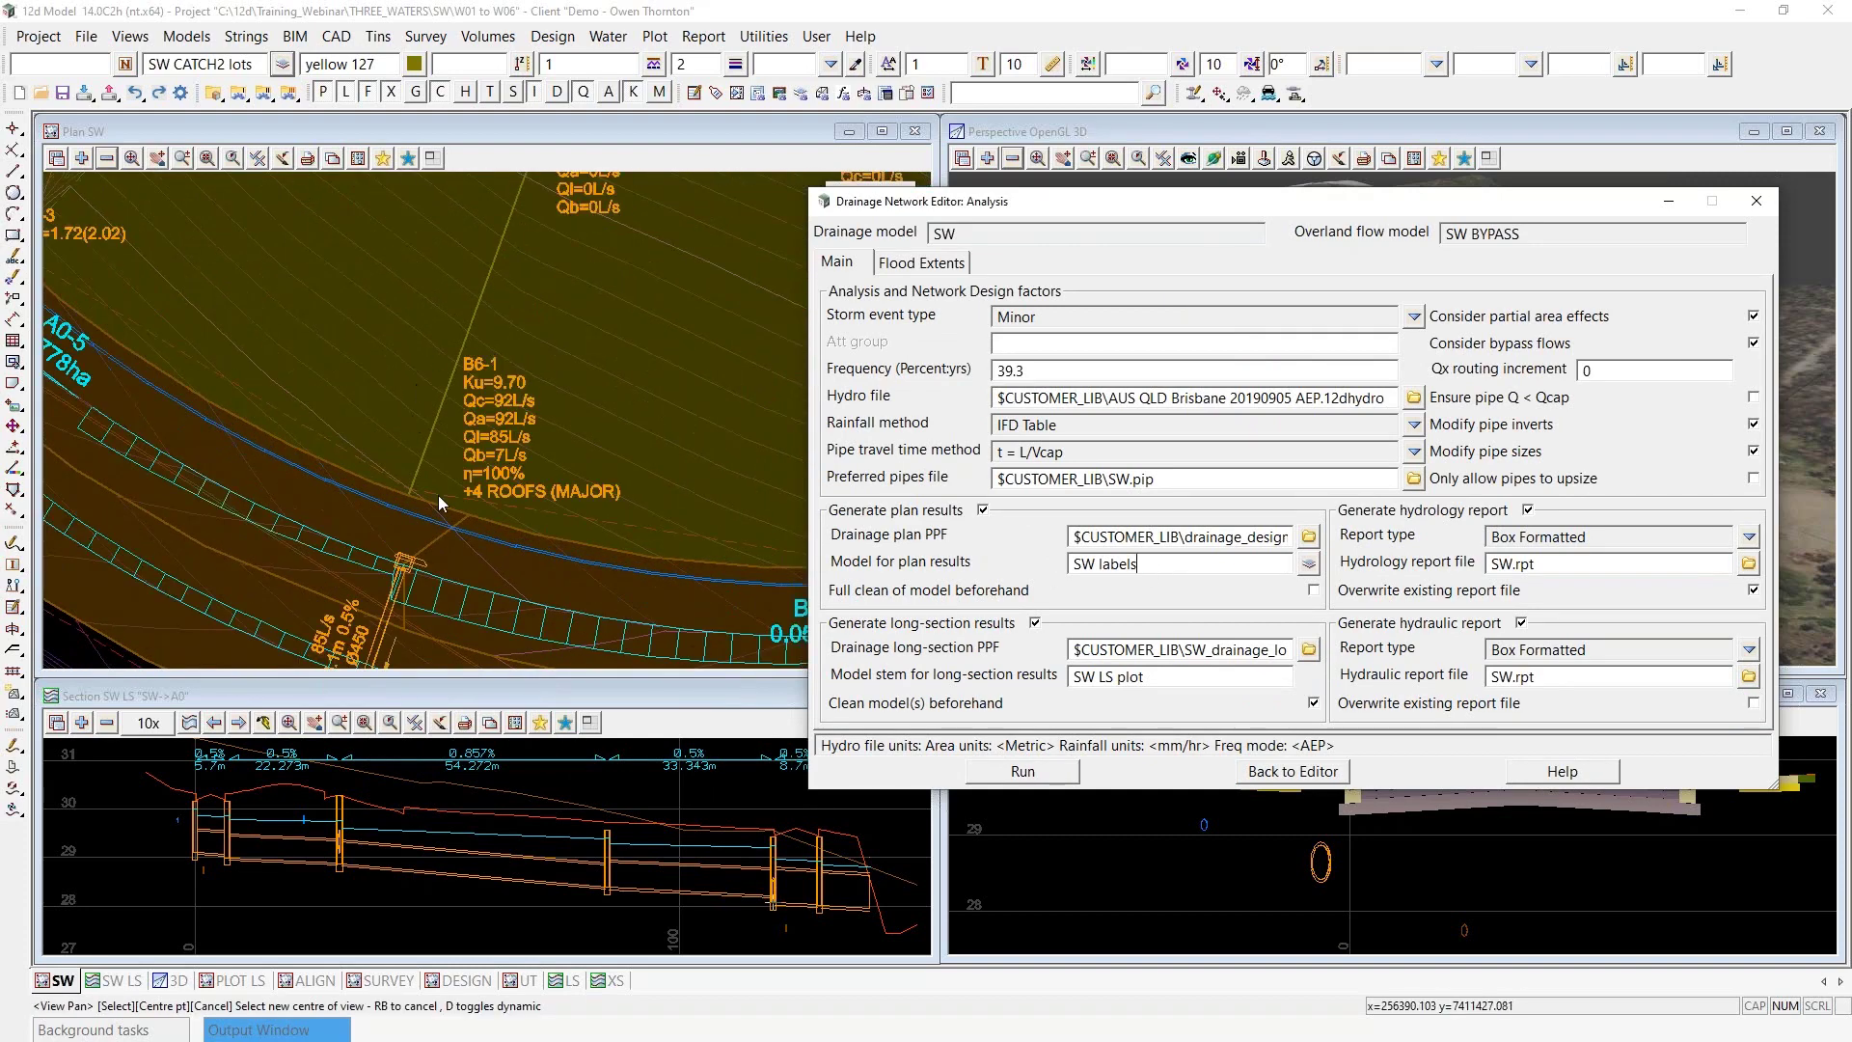
{"action": "scroll", "coordinate": [658, 471], "scroll_direction": "down", "scroll_amount": 3}
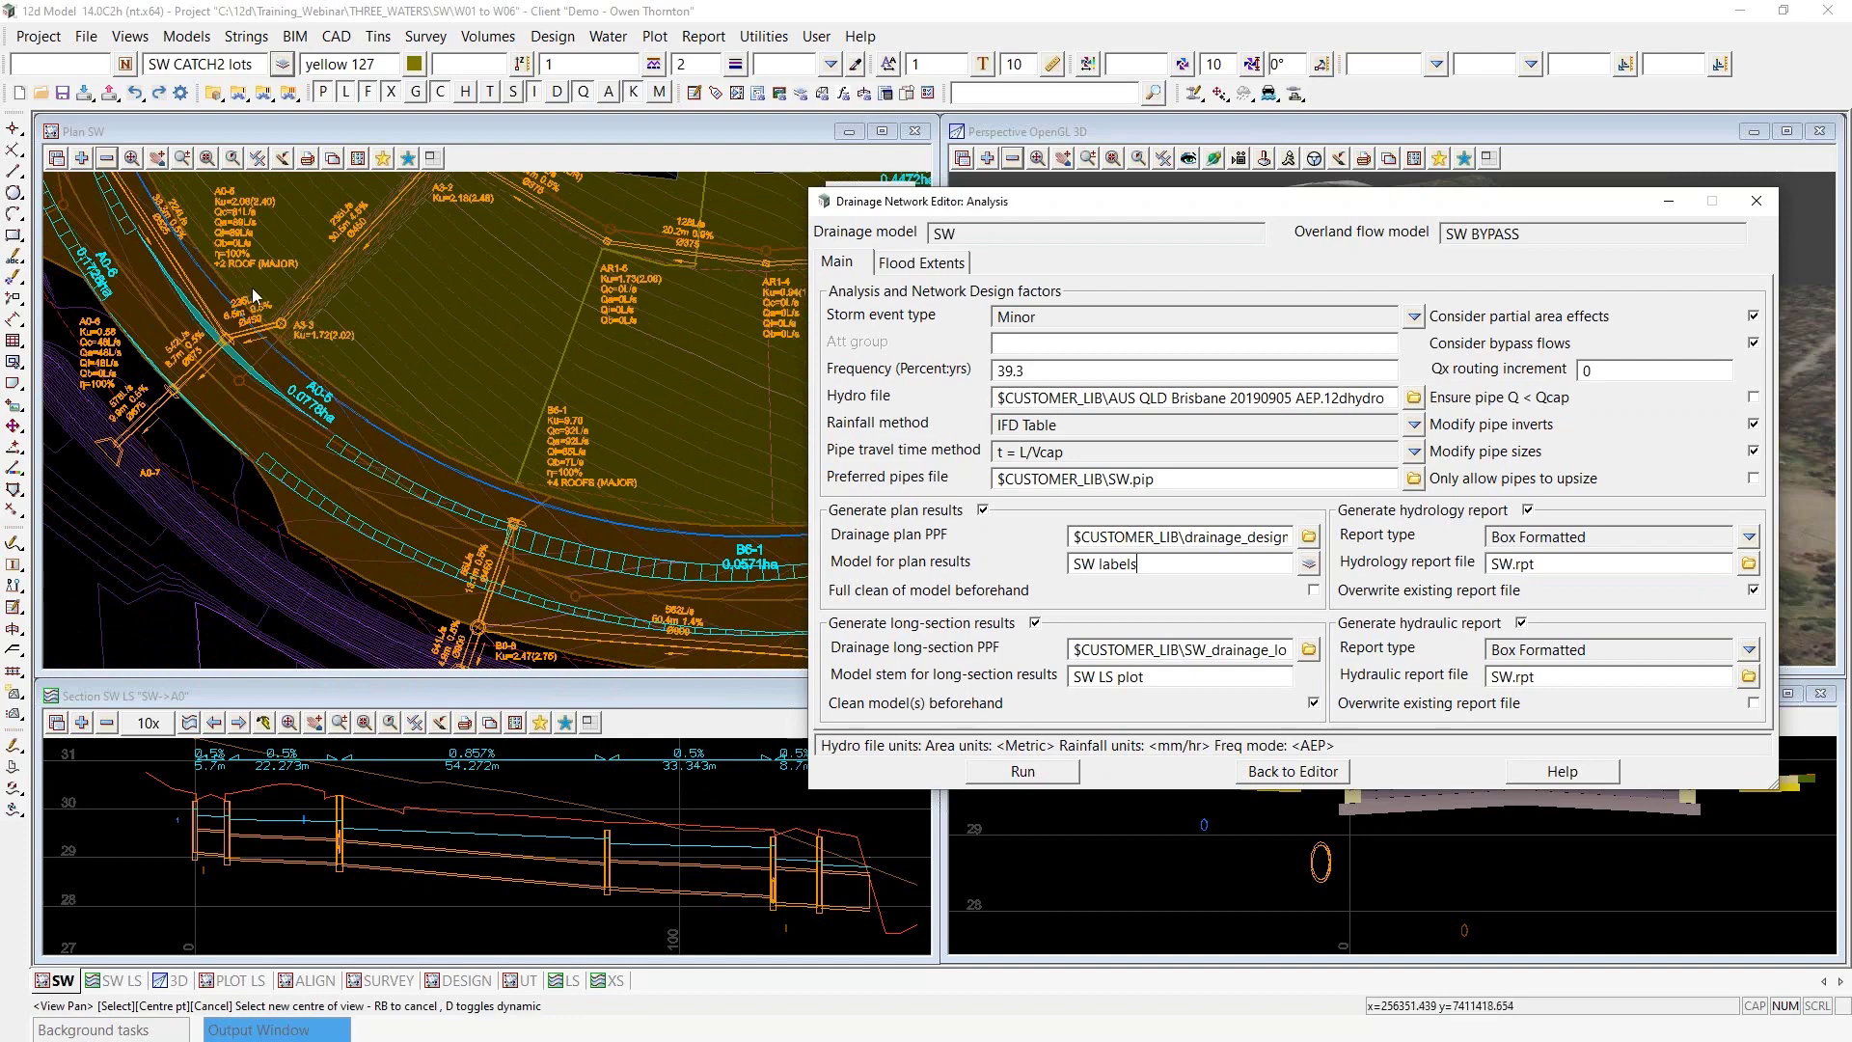
Show the PLOT LS long-section plots, then move and narrow the Analysis dialog clear of the plan to examine the network labels
{"action": "left_click_drag", "start_coordinate": [1297, 208], "coordinate": [462, 167]}
{"action": "left_click", "coordinate": [258, 981]}
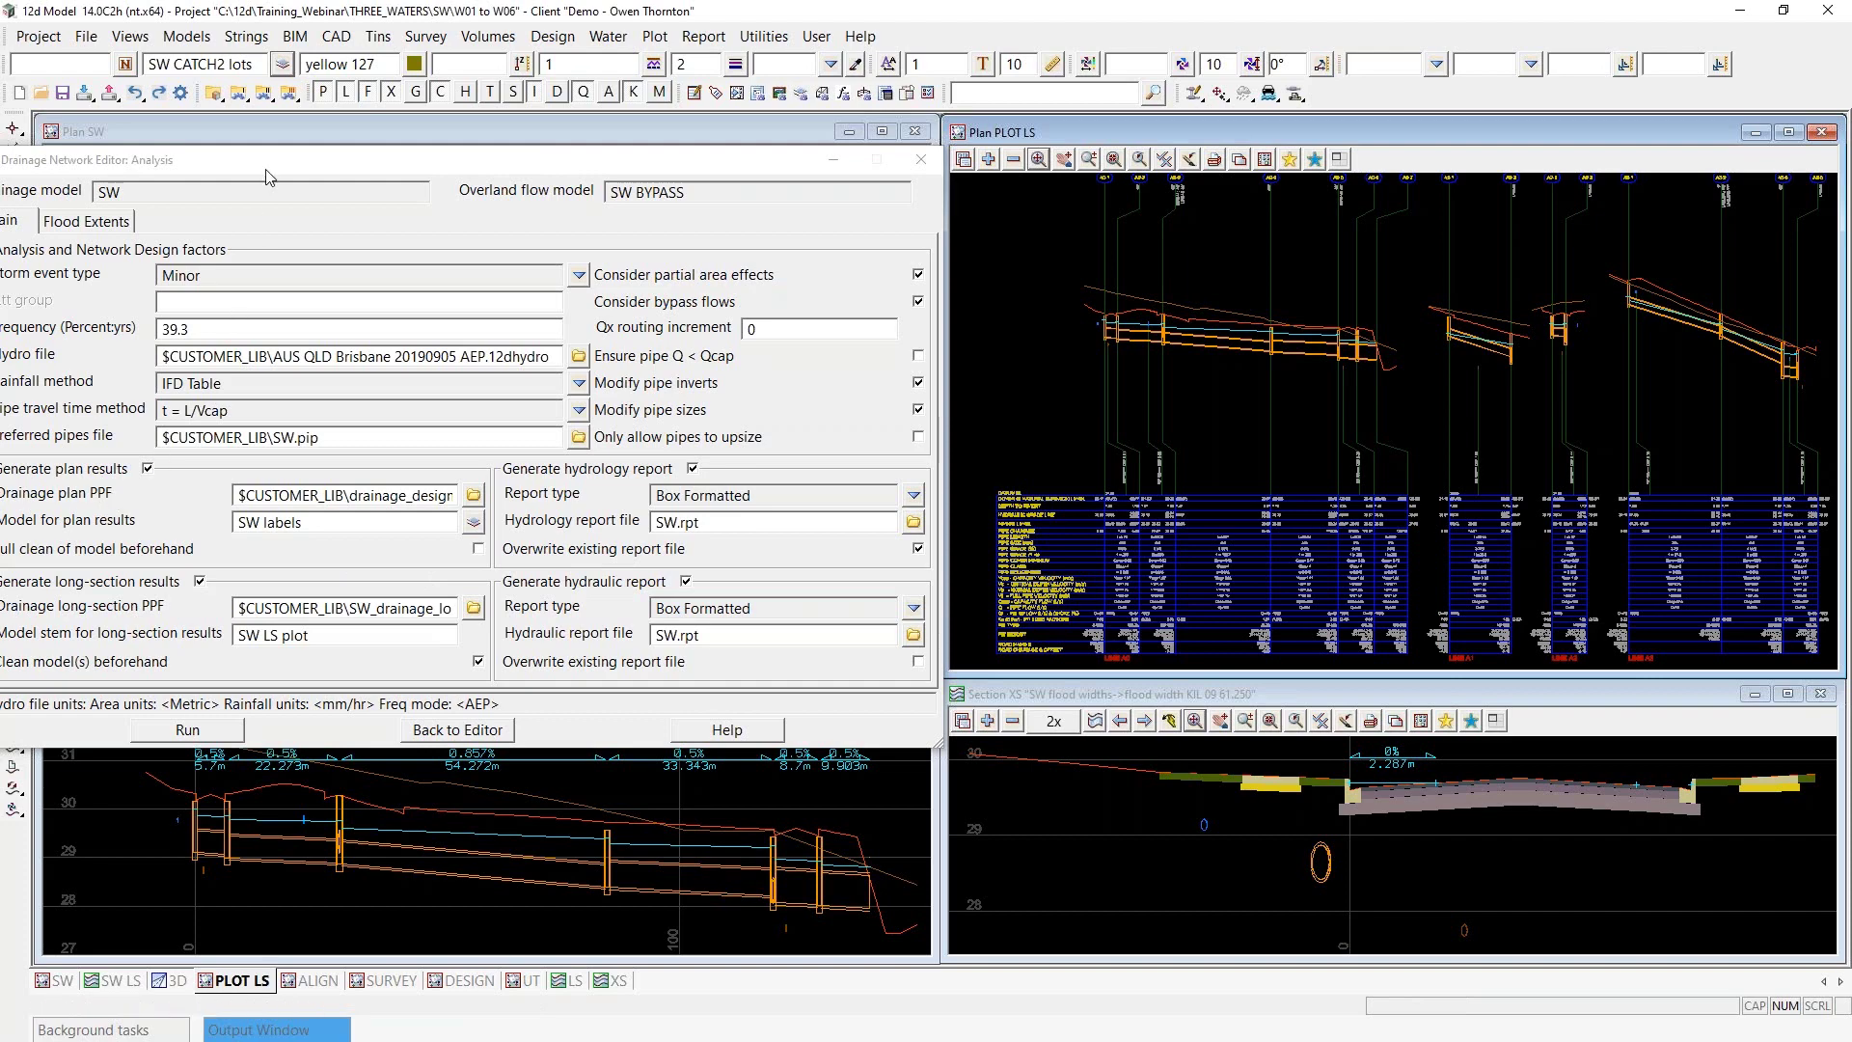
{"action": "left_click_drag", "start_coordinate": [268, 176], "coordinate": [1137, 171]}
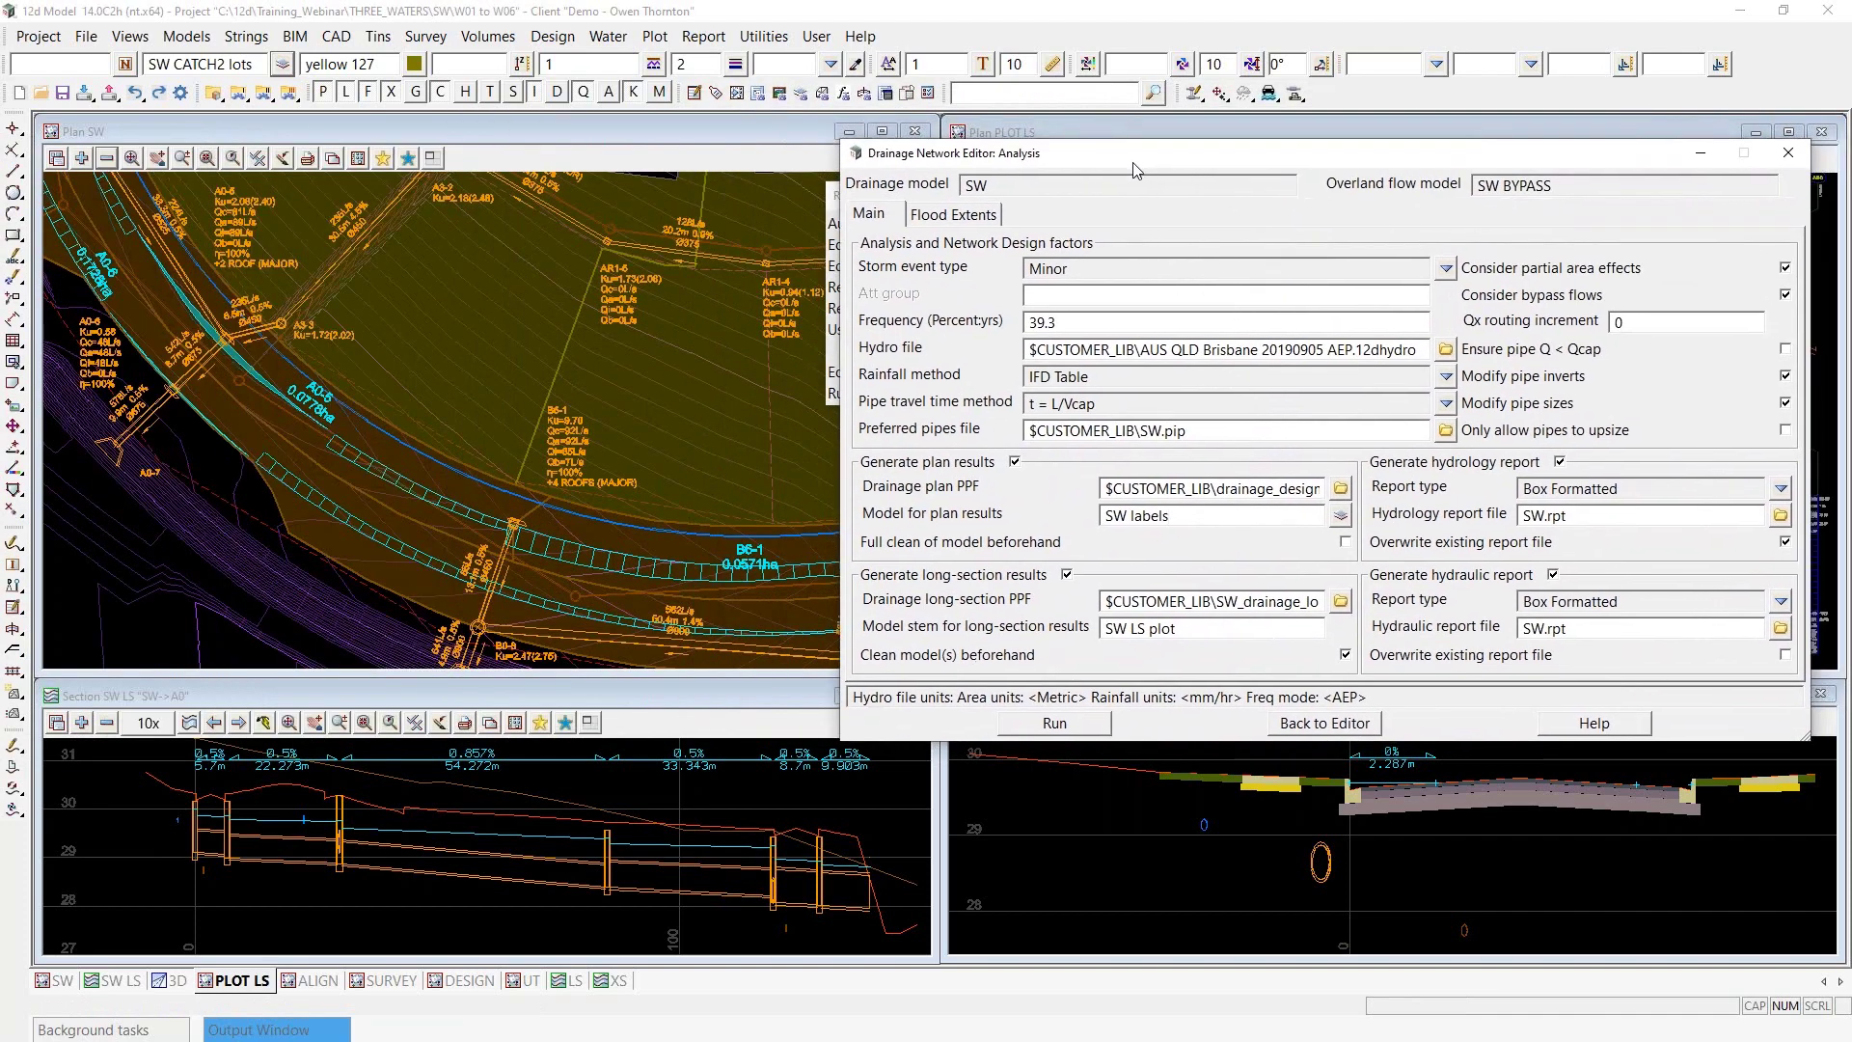
{"action": "left_click_drag", "start_coordinate": [841, 410], "coordinate": [974, 400]}
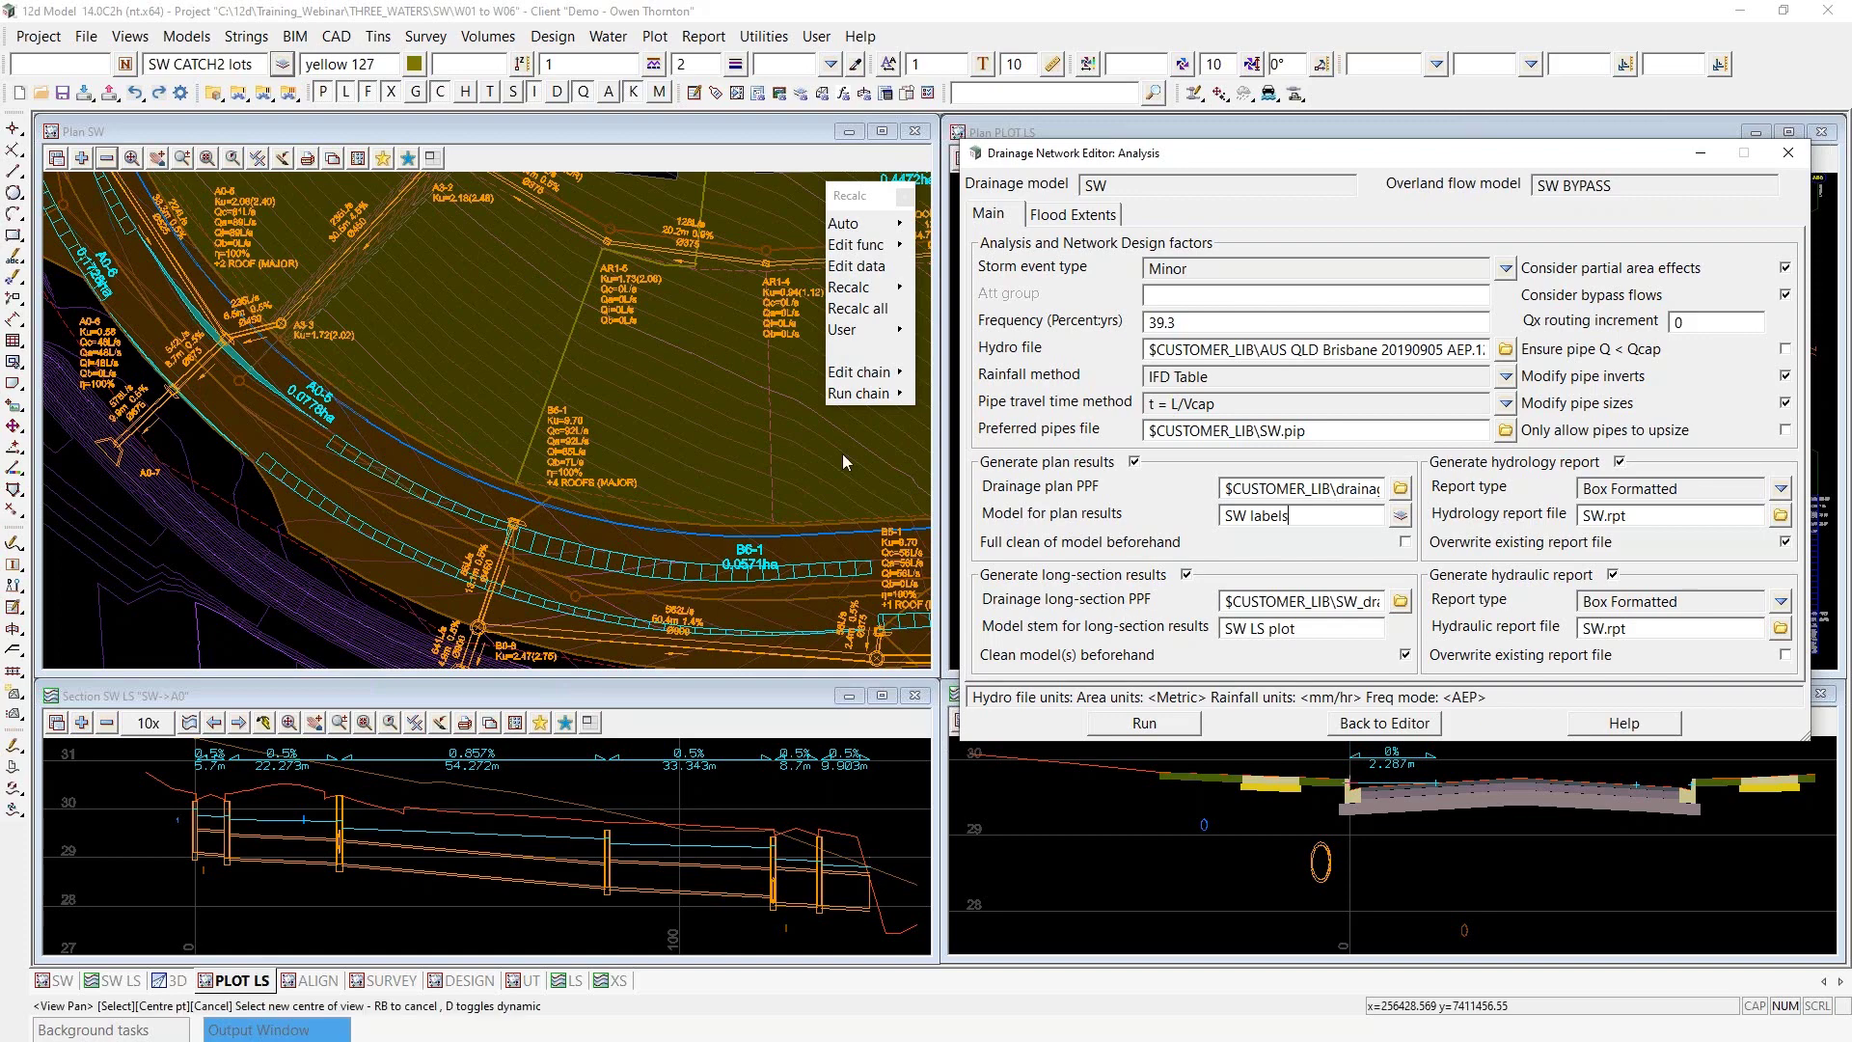
{"action": "left_click", "coordinate": [455, 402]}
{"action": "scroll", "coordinate": [308, 450], "scroll_direction": "down", "scroll_amount": 1}
{"action": "scroll", "coordinate": [231, 511], "scroll_direction": "down", "scroll_amount": 1}
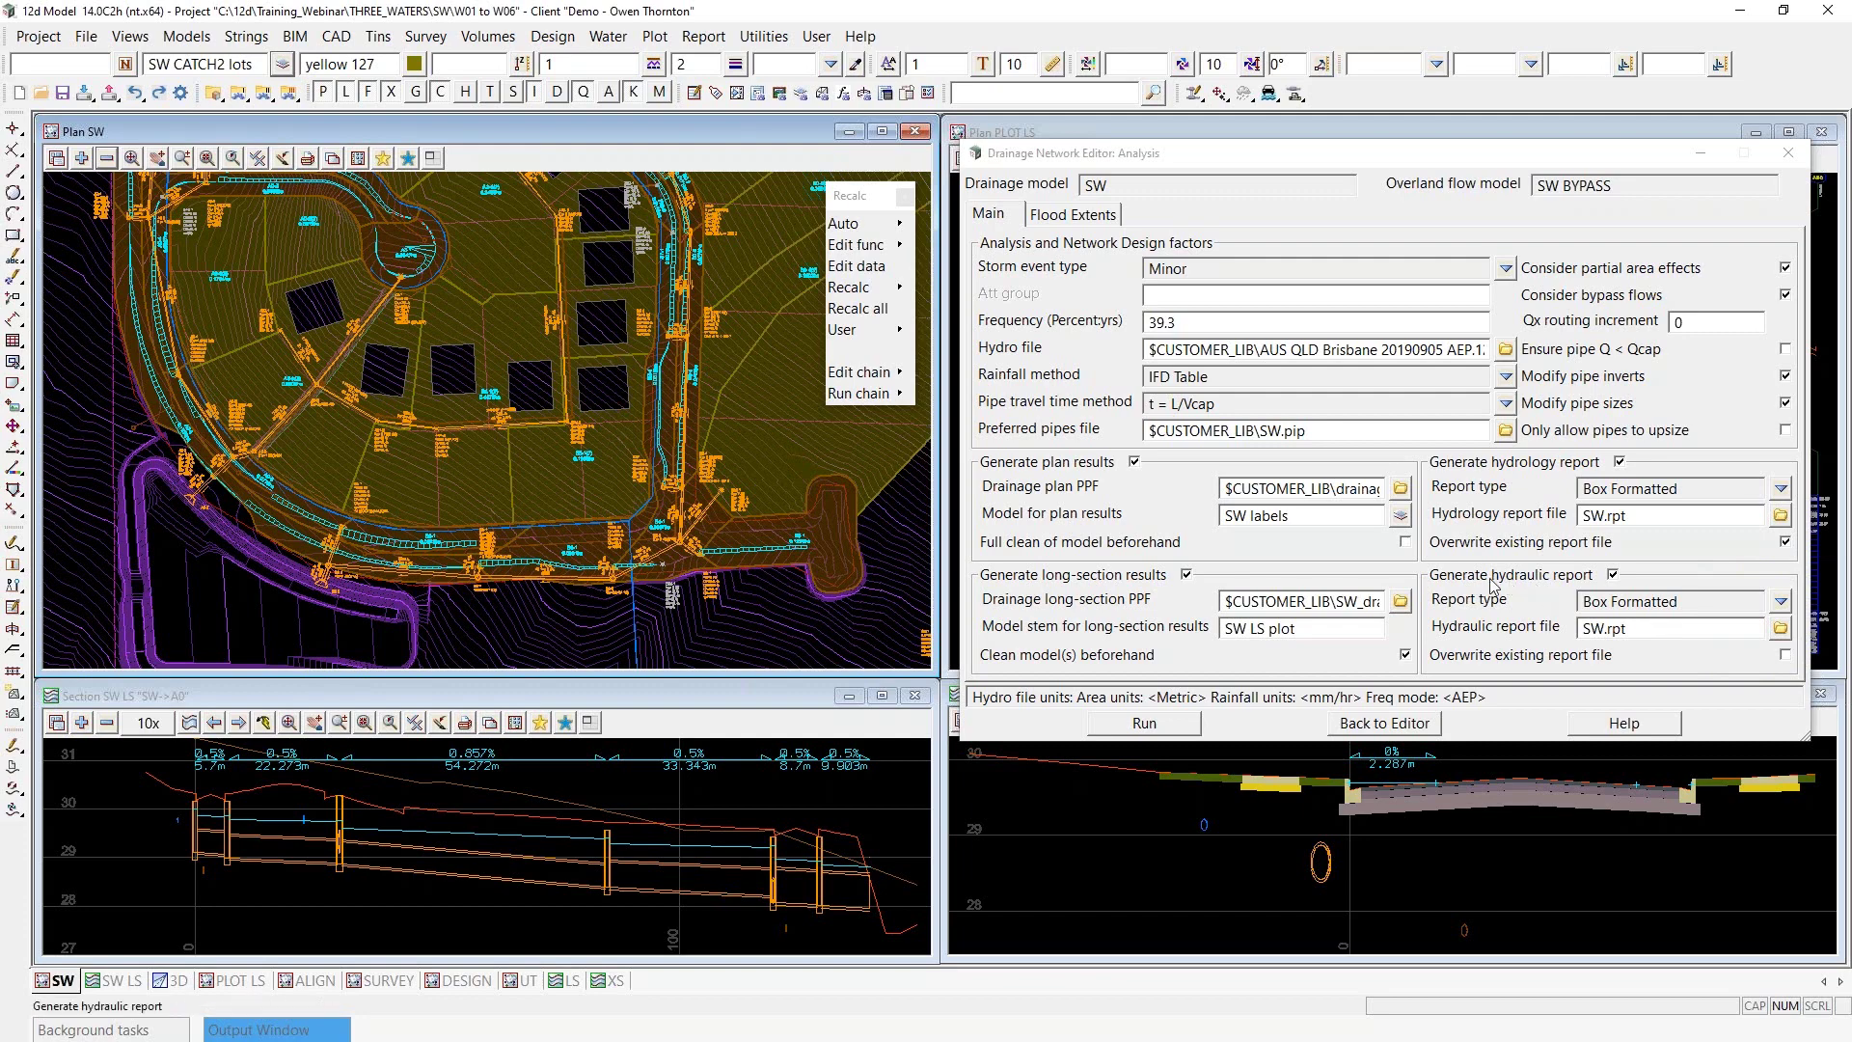
Review the hydraulic and hydrology report file names and the hydrology report type choices without changing them
{"action": "double_click", "coordinate": [1636, 628]}
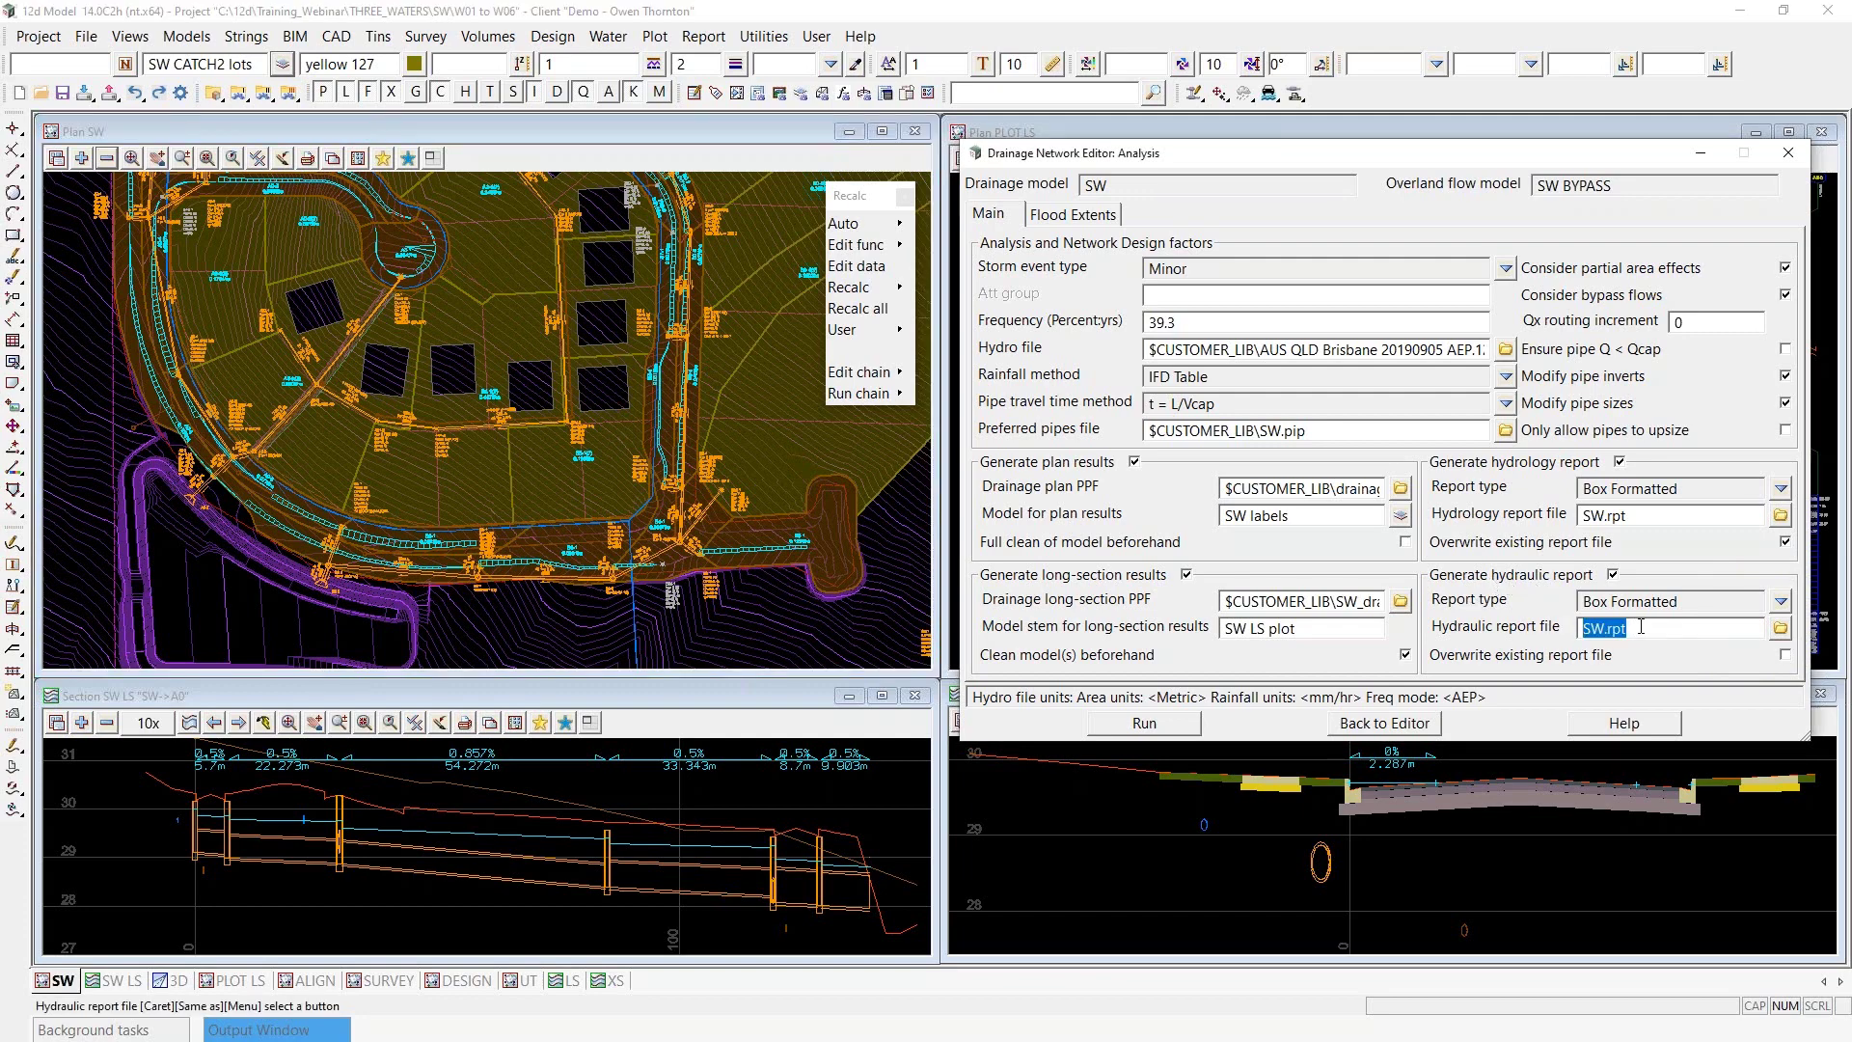
{"action": "left_click", "coordinate": [1633, 514]}
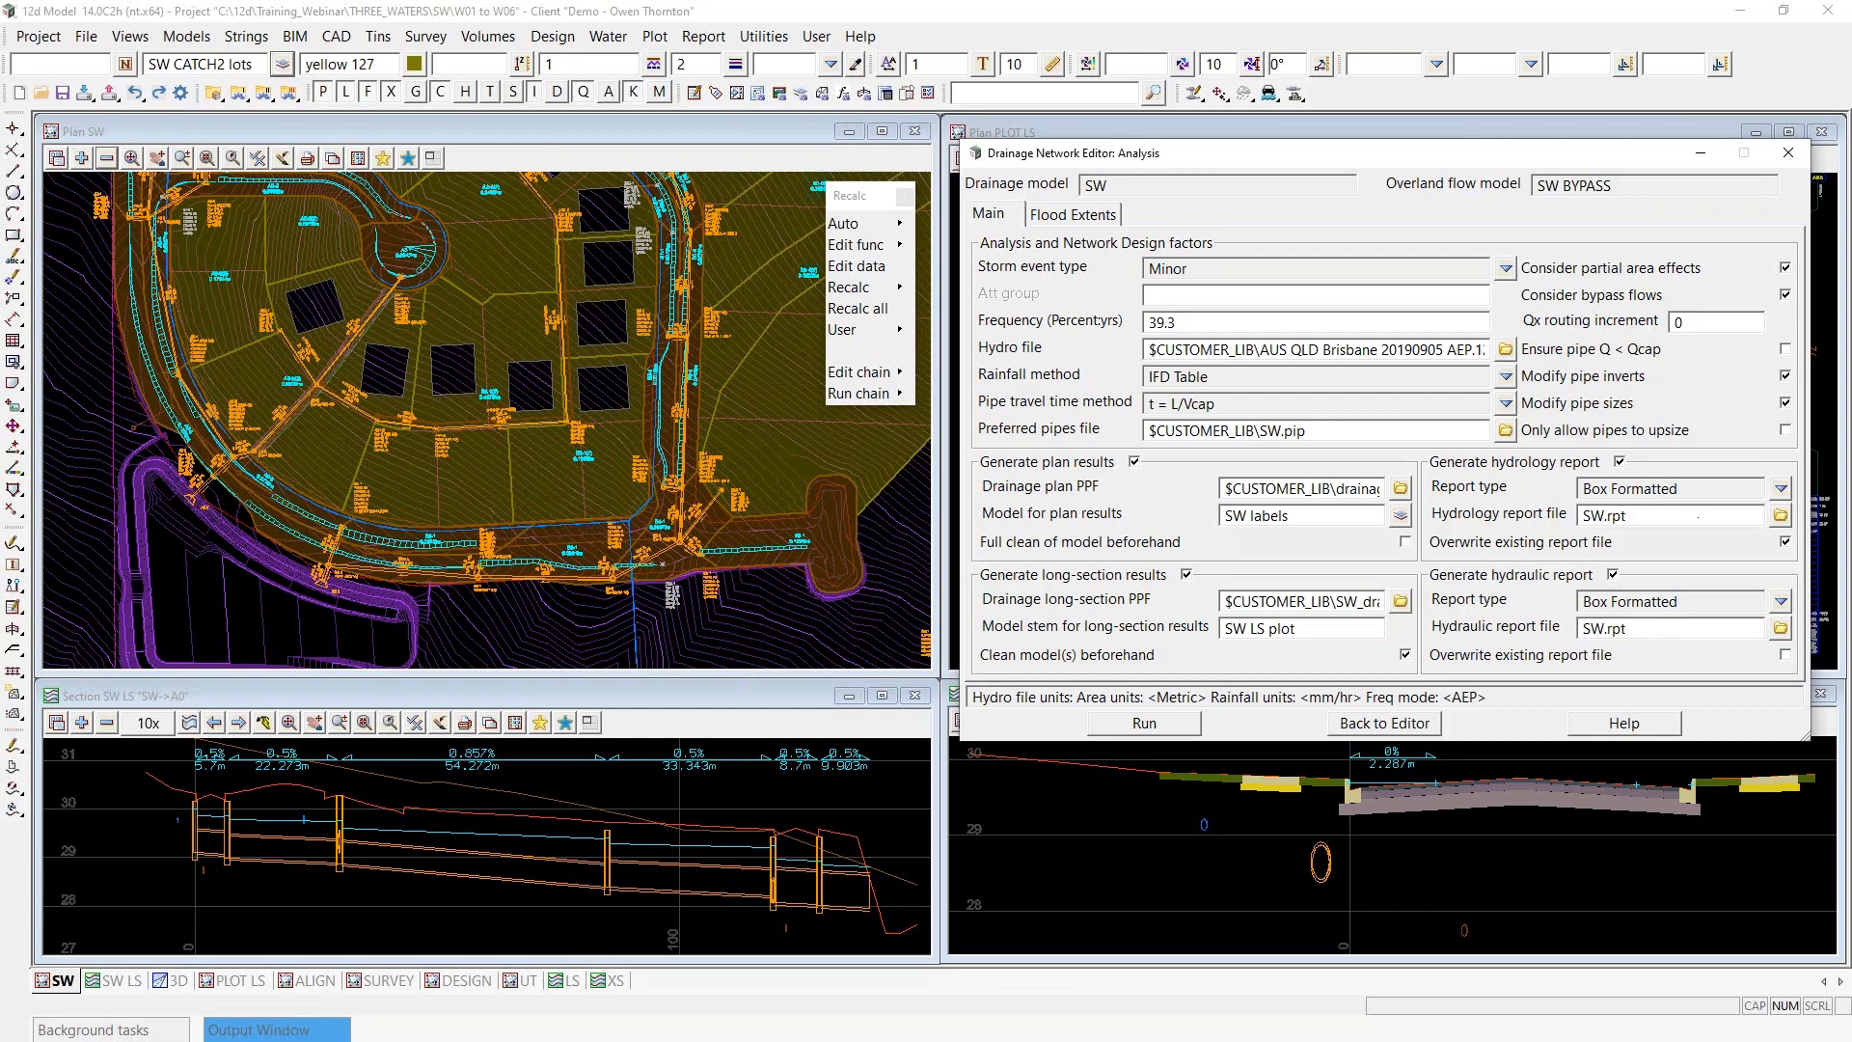
{"action": "left_click", "coordinate": [1781, 488]}
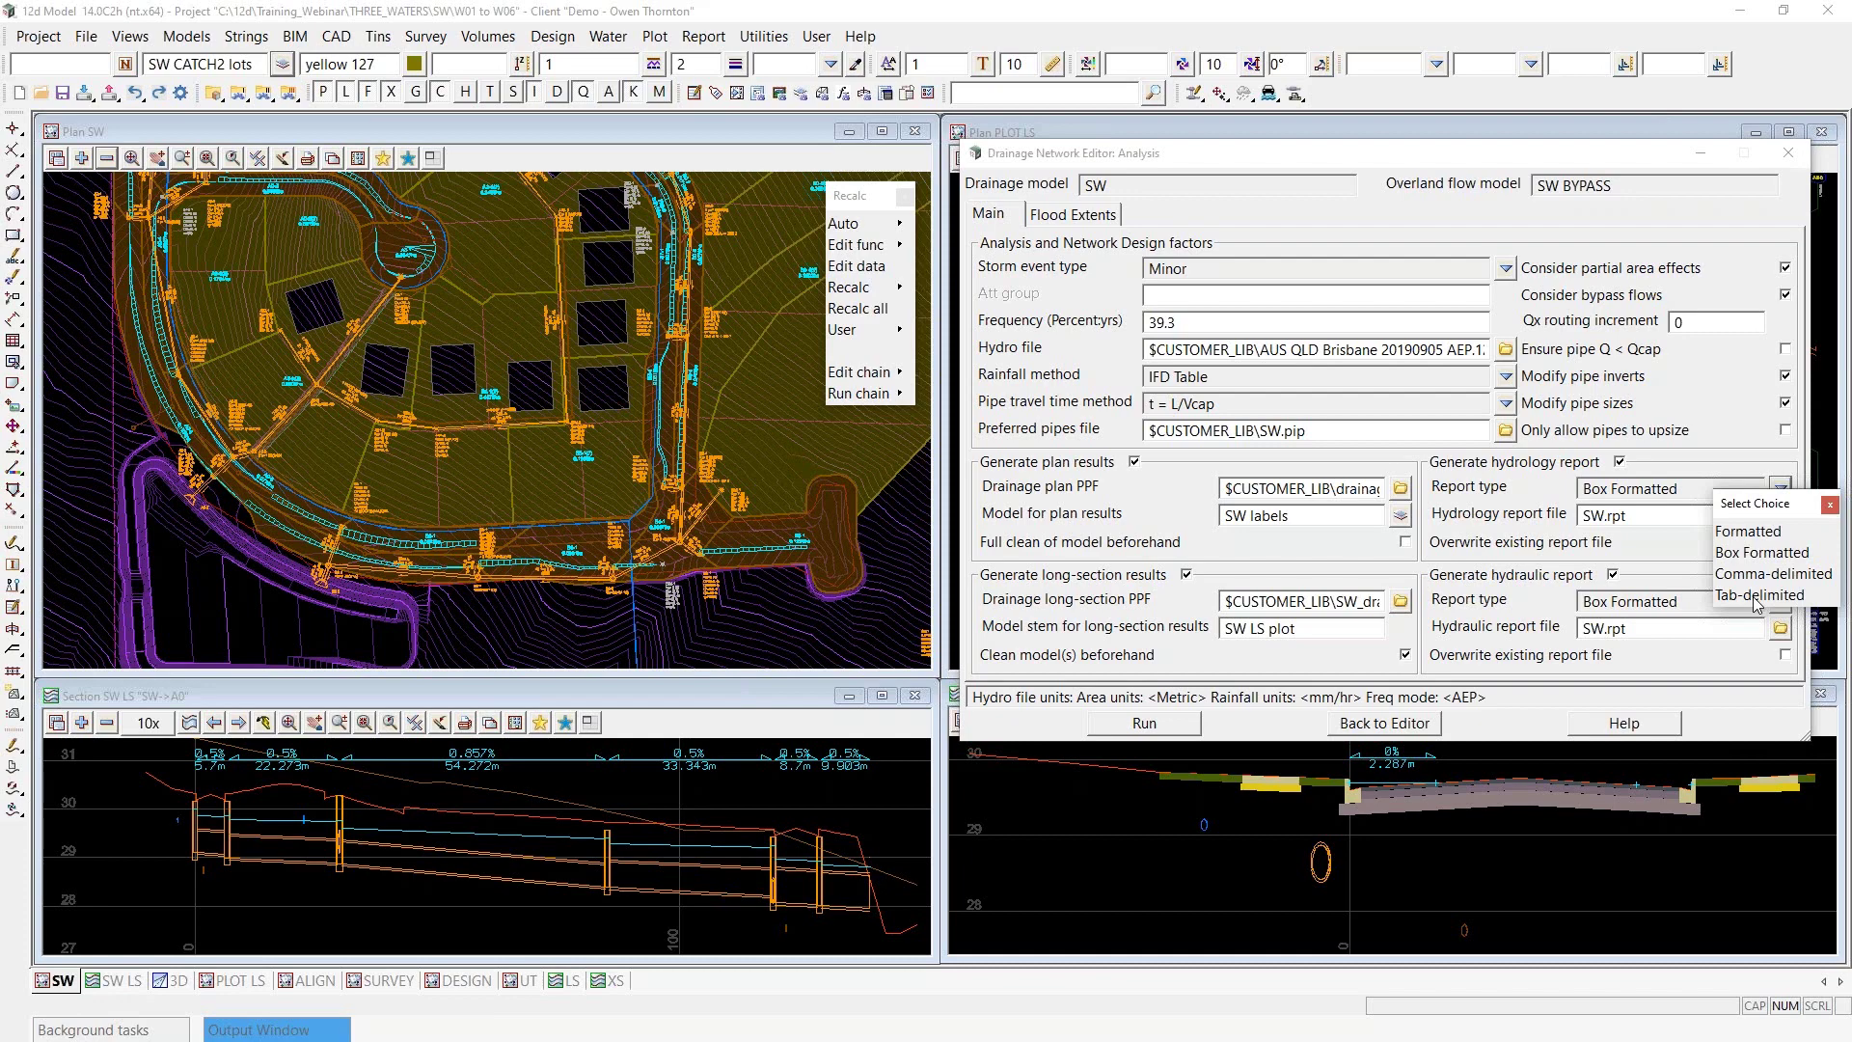
{"action": "left_click", "coordinate": [1830, 505]}
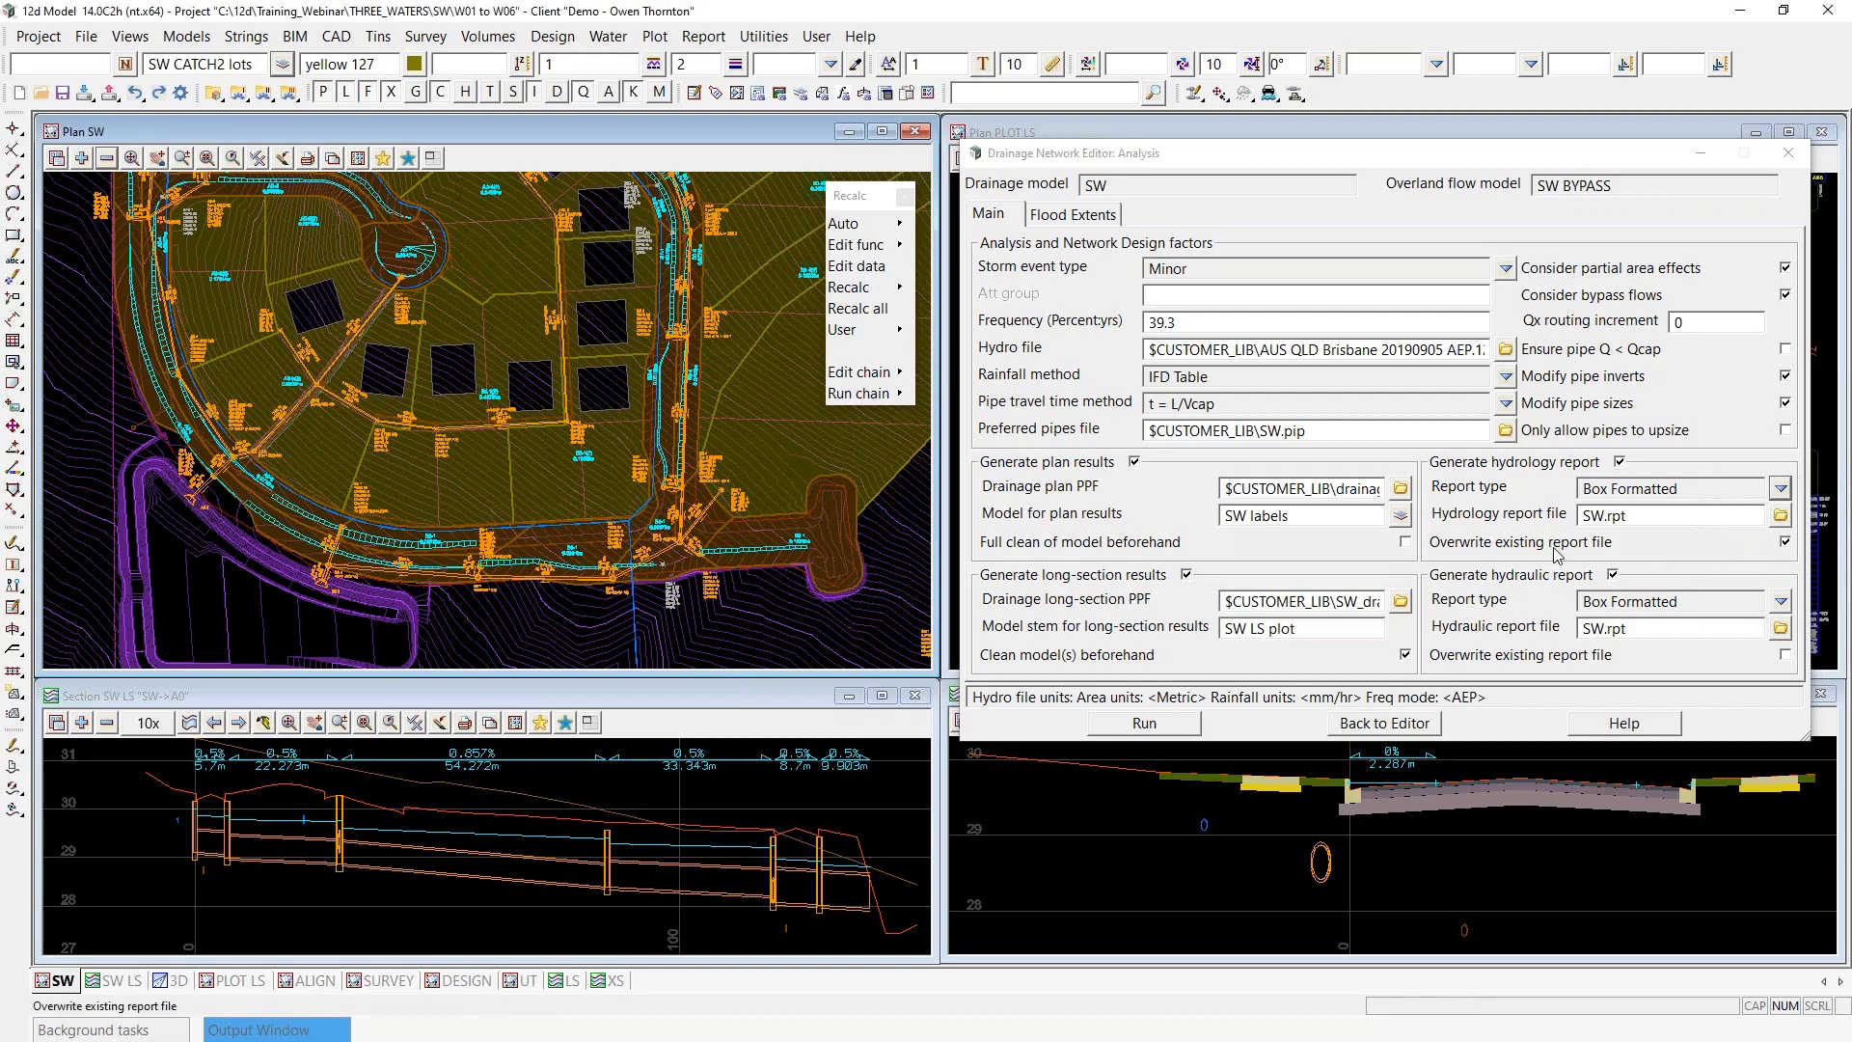
Review the Flood Extents settings, then check the storm frequency in the main Analysis and Network Design factors
{"action": "left_click", "coordinate": [1104, 221]}
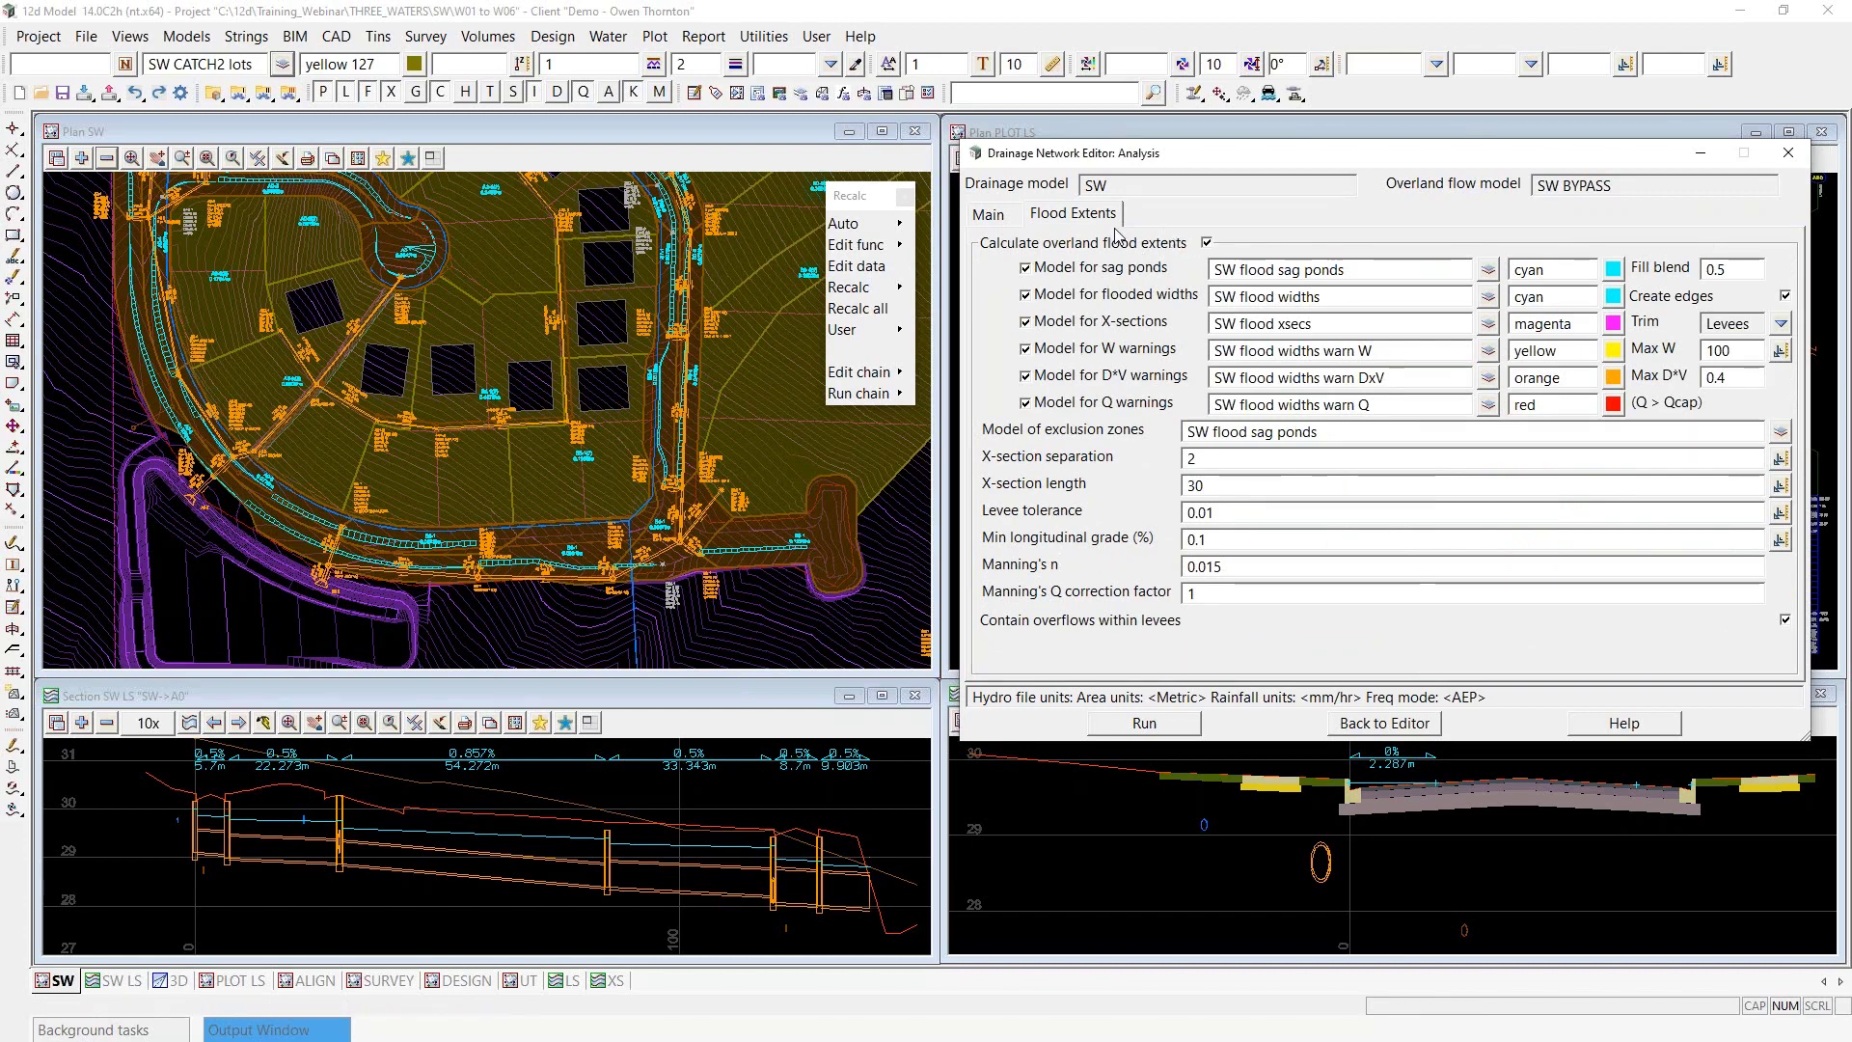
{"action": "left_click", "coordinate": [1006, 219]}
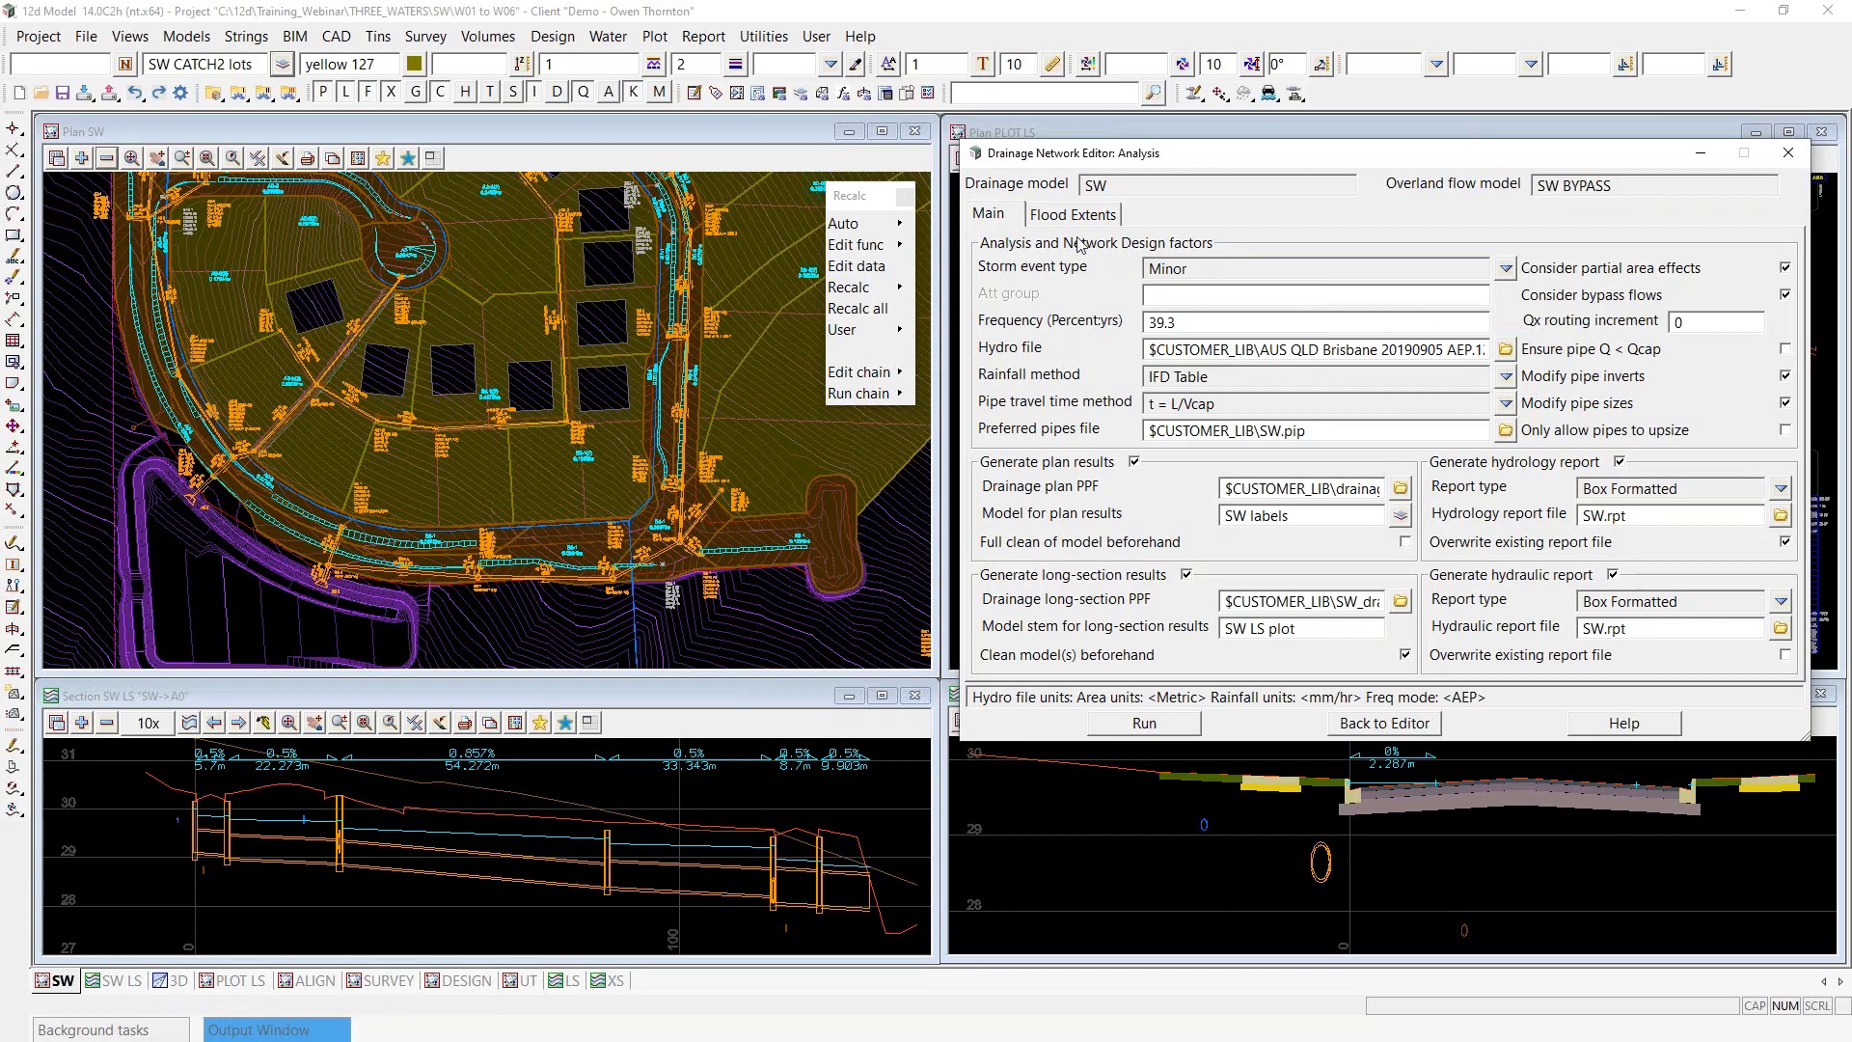
{"action": "left_click", "coordinate": [1783, 294]}
{"action": "left_click_drag", "start_coordinate": [1185, 322], "coordinate": [1134, 323]}
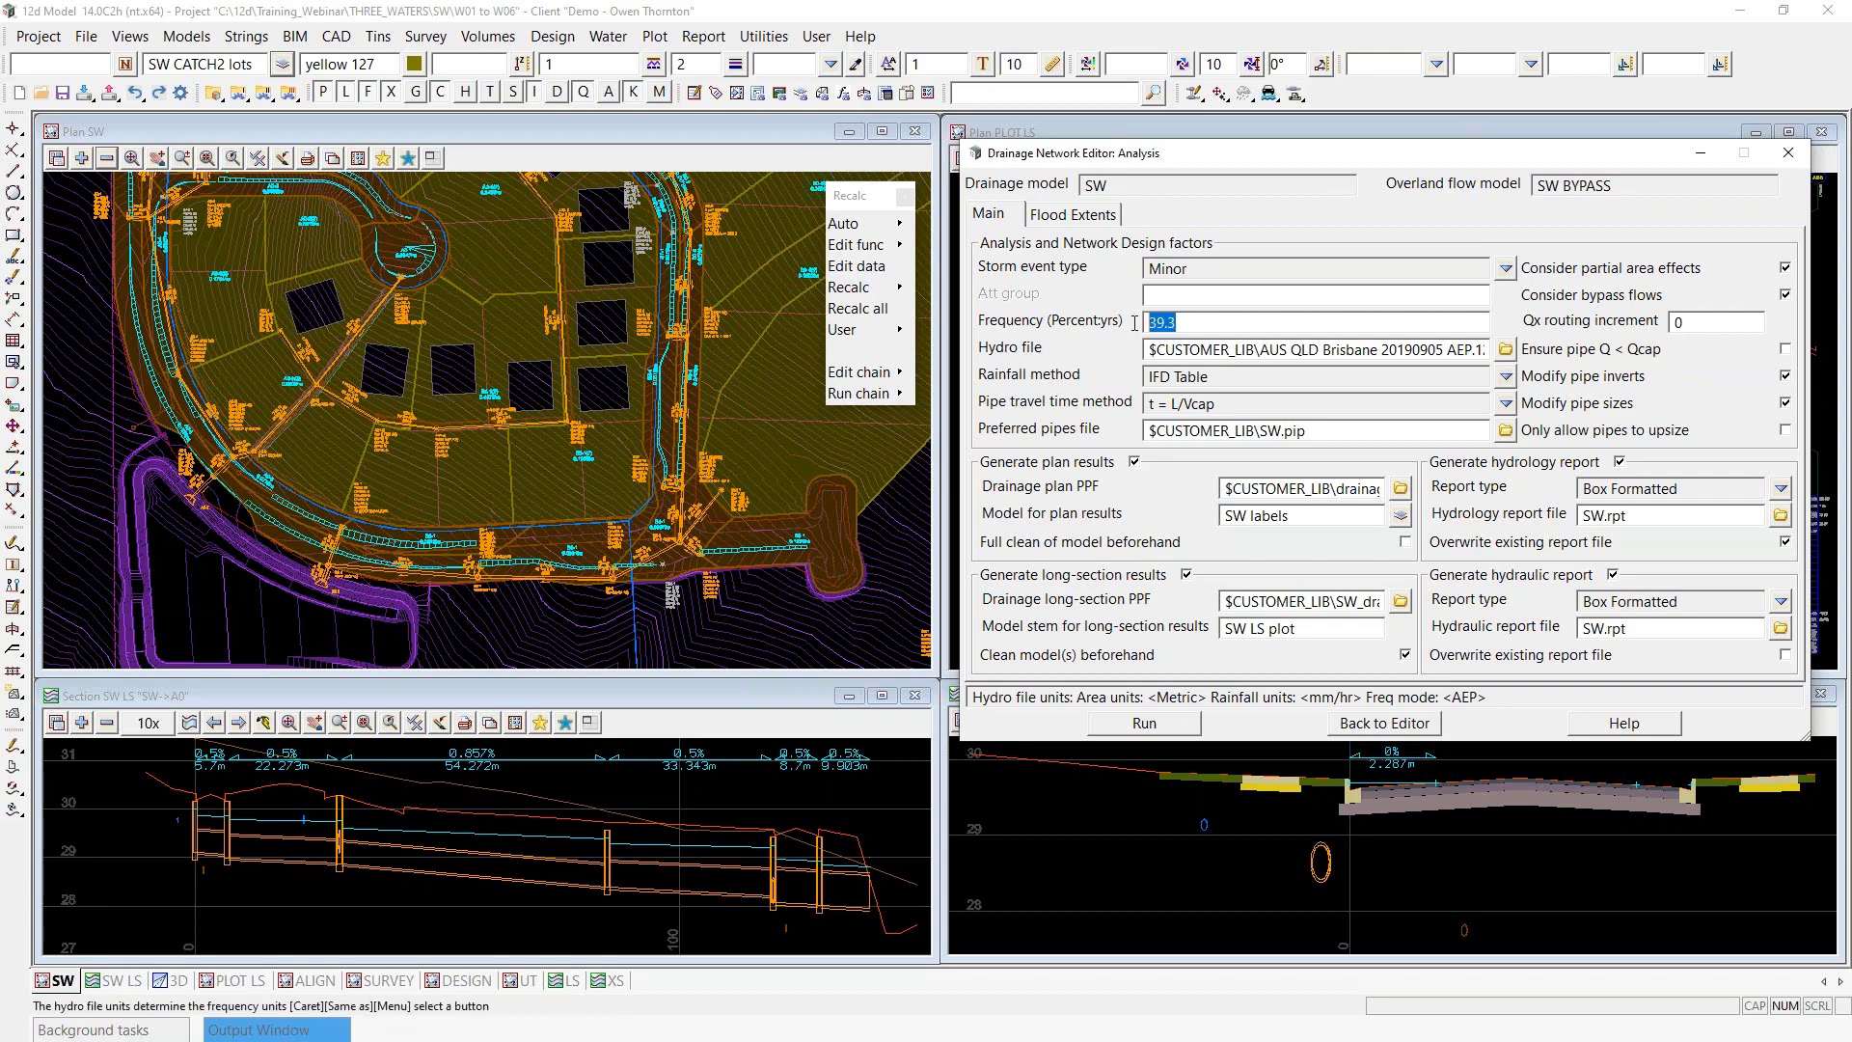
{"action": "left_click", "coordinate": [1196, 324]}
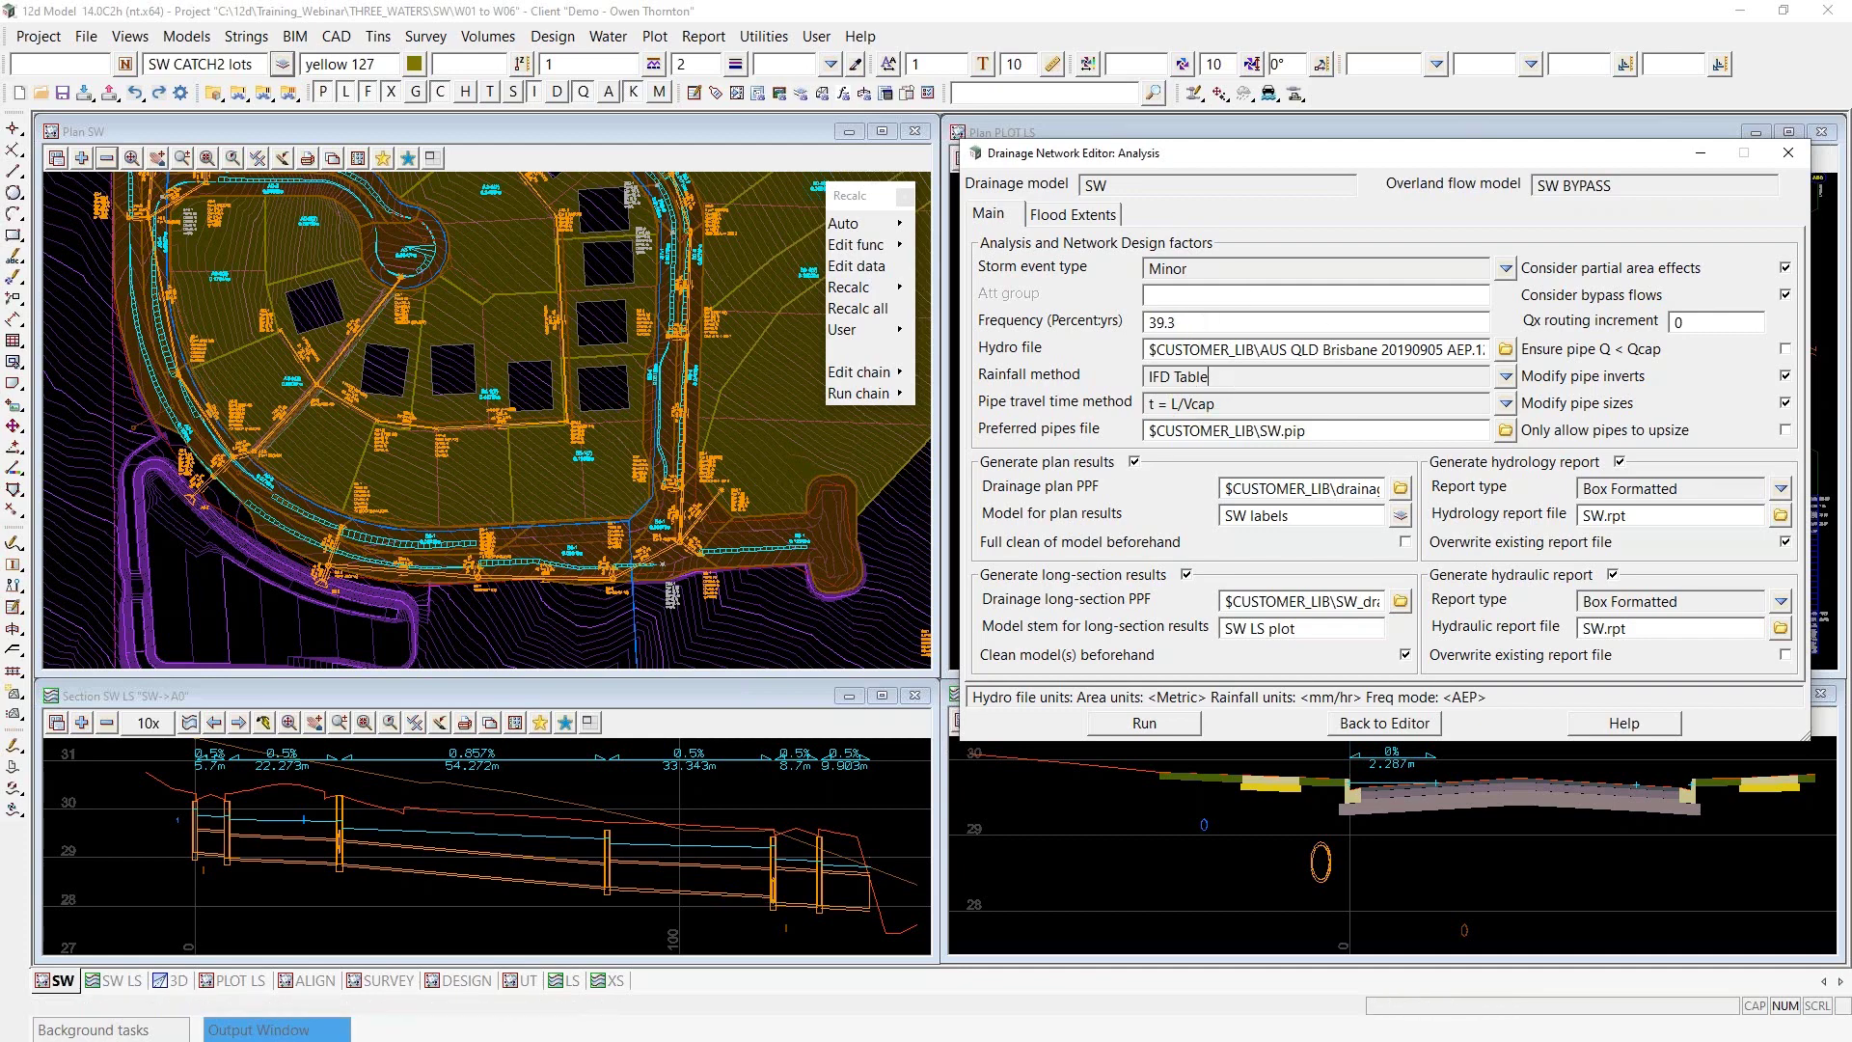
Review the pipe travel time method choices and keep t = L/Vcap as the method
{"action": "left_click", "coordinate": [1507, 405]}
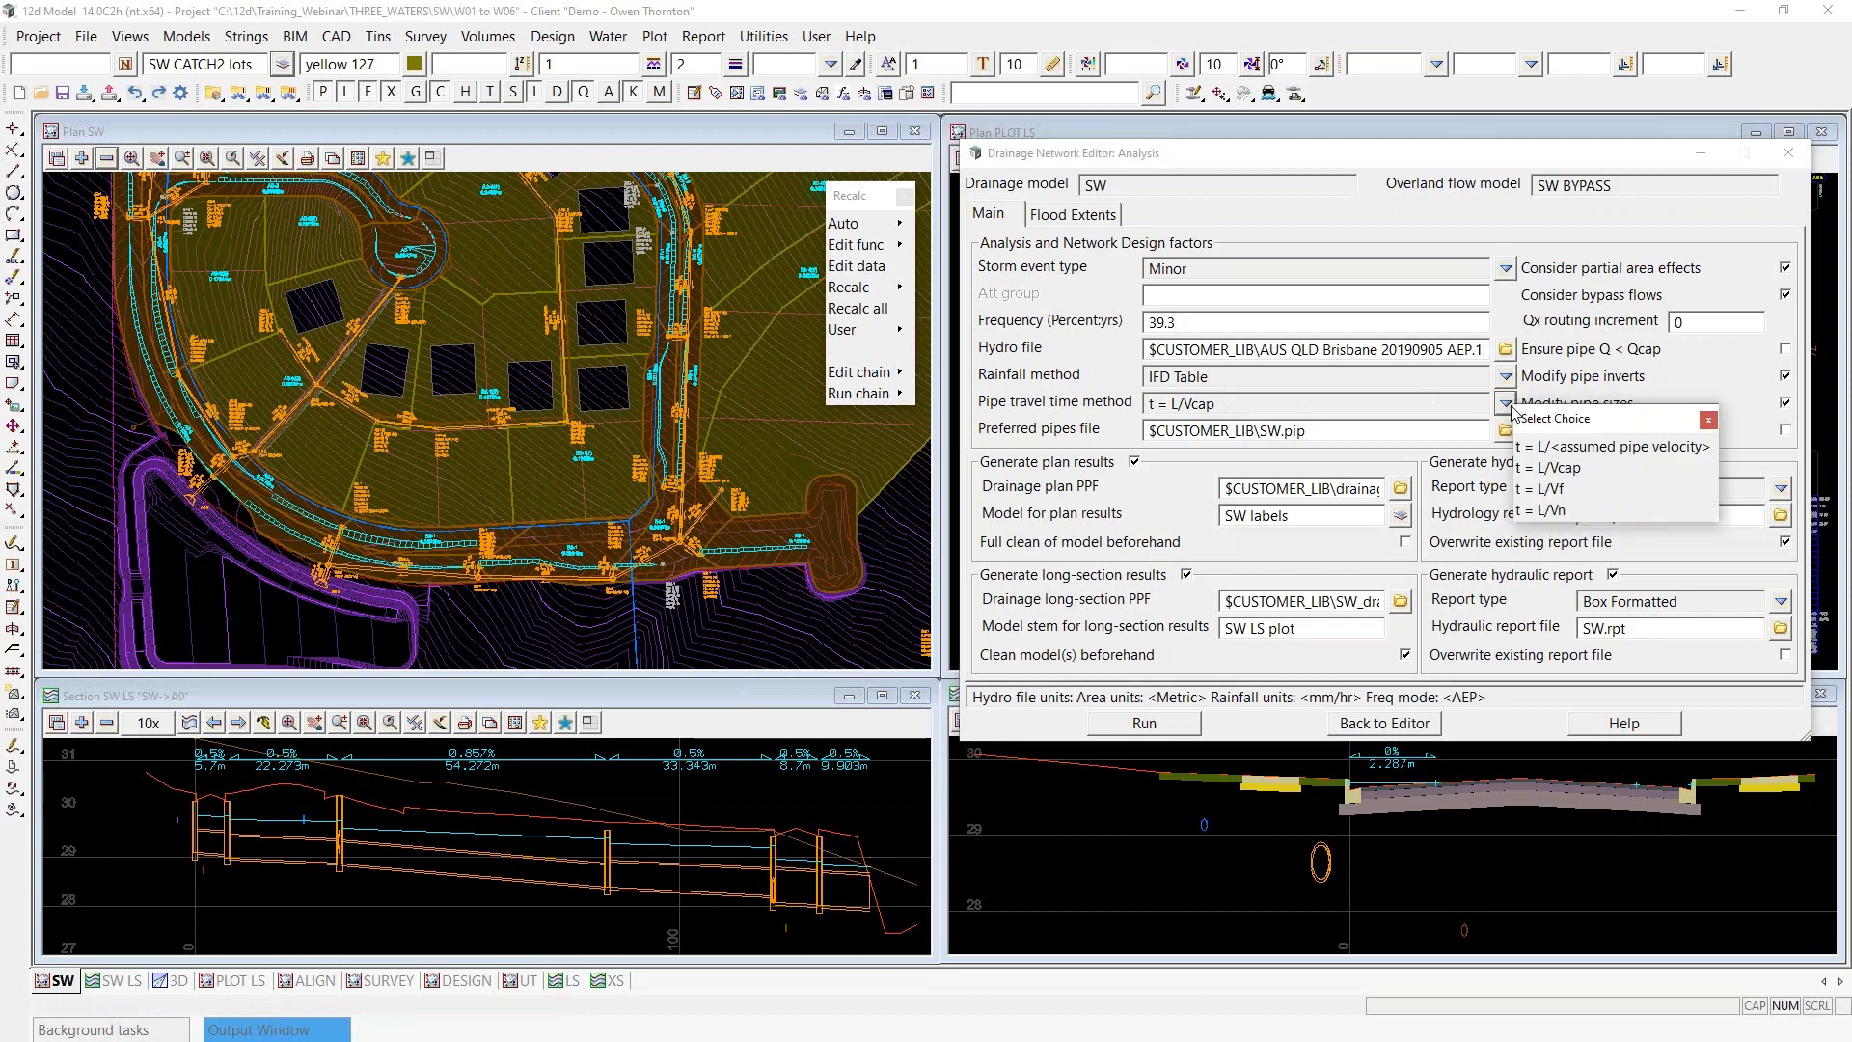
{"action": "left_click", "coordinate": [1558, 470]}
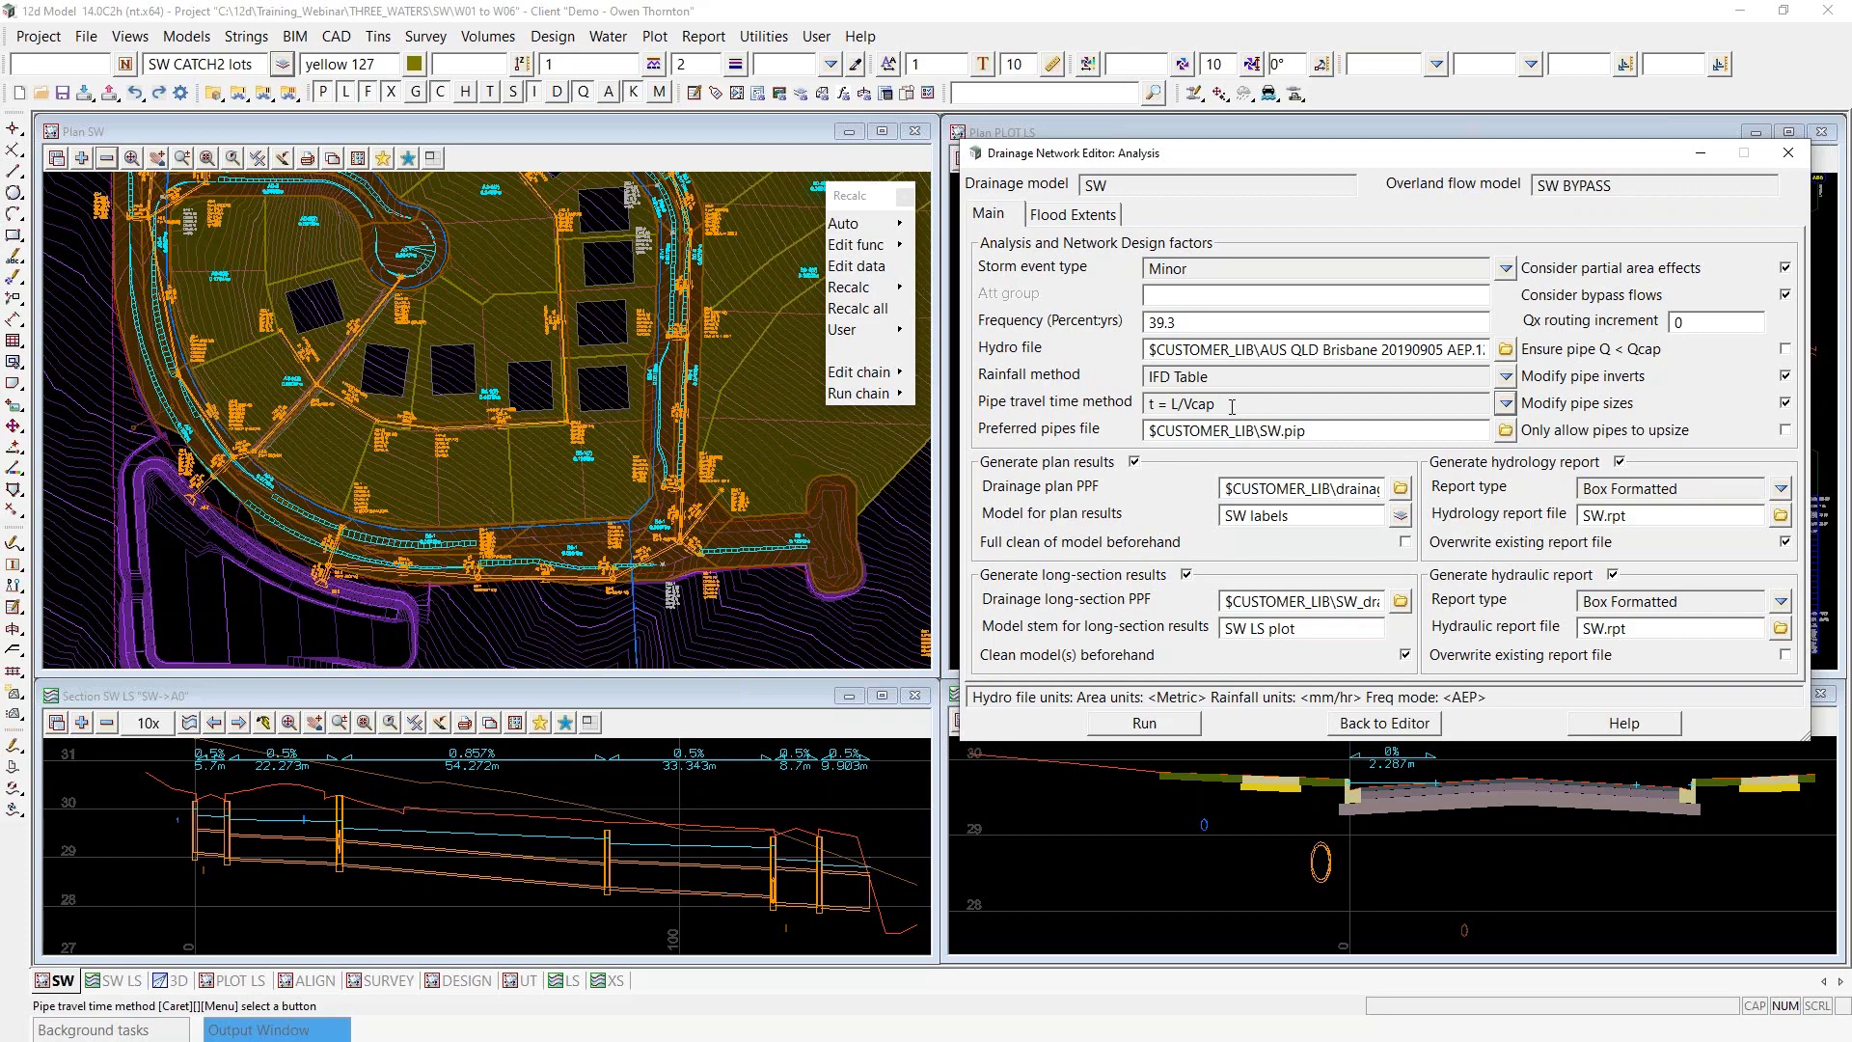
{"action": "left_click_drag", "start_coordinate": [1232, 407], "coordinate": [1142, 408]}
{"action": "left_click", "coordinate": [1505, 403]}
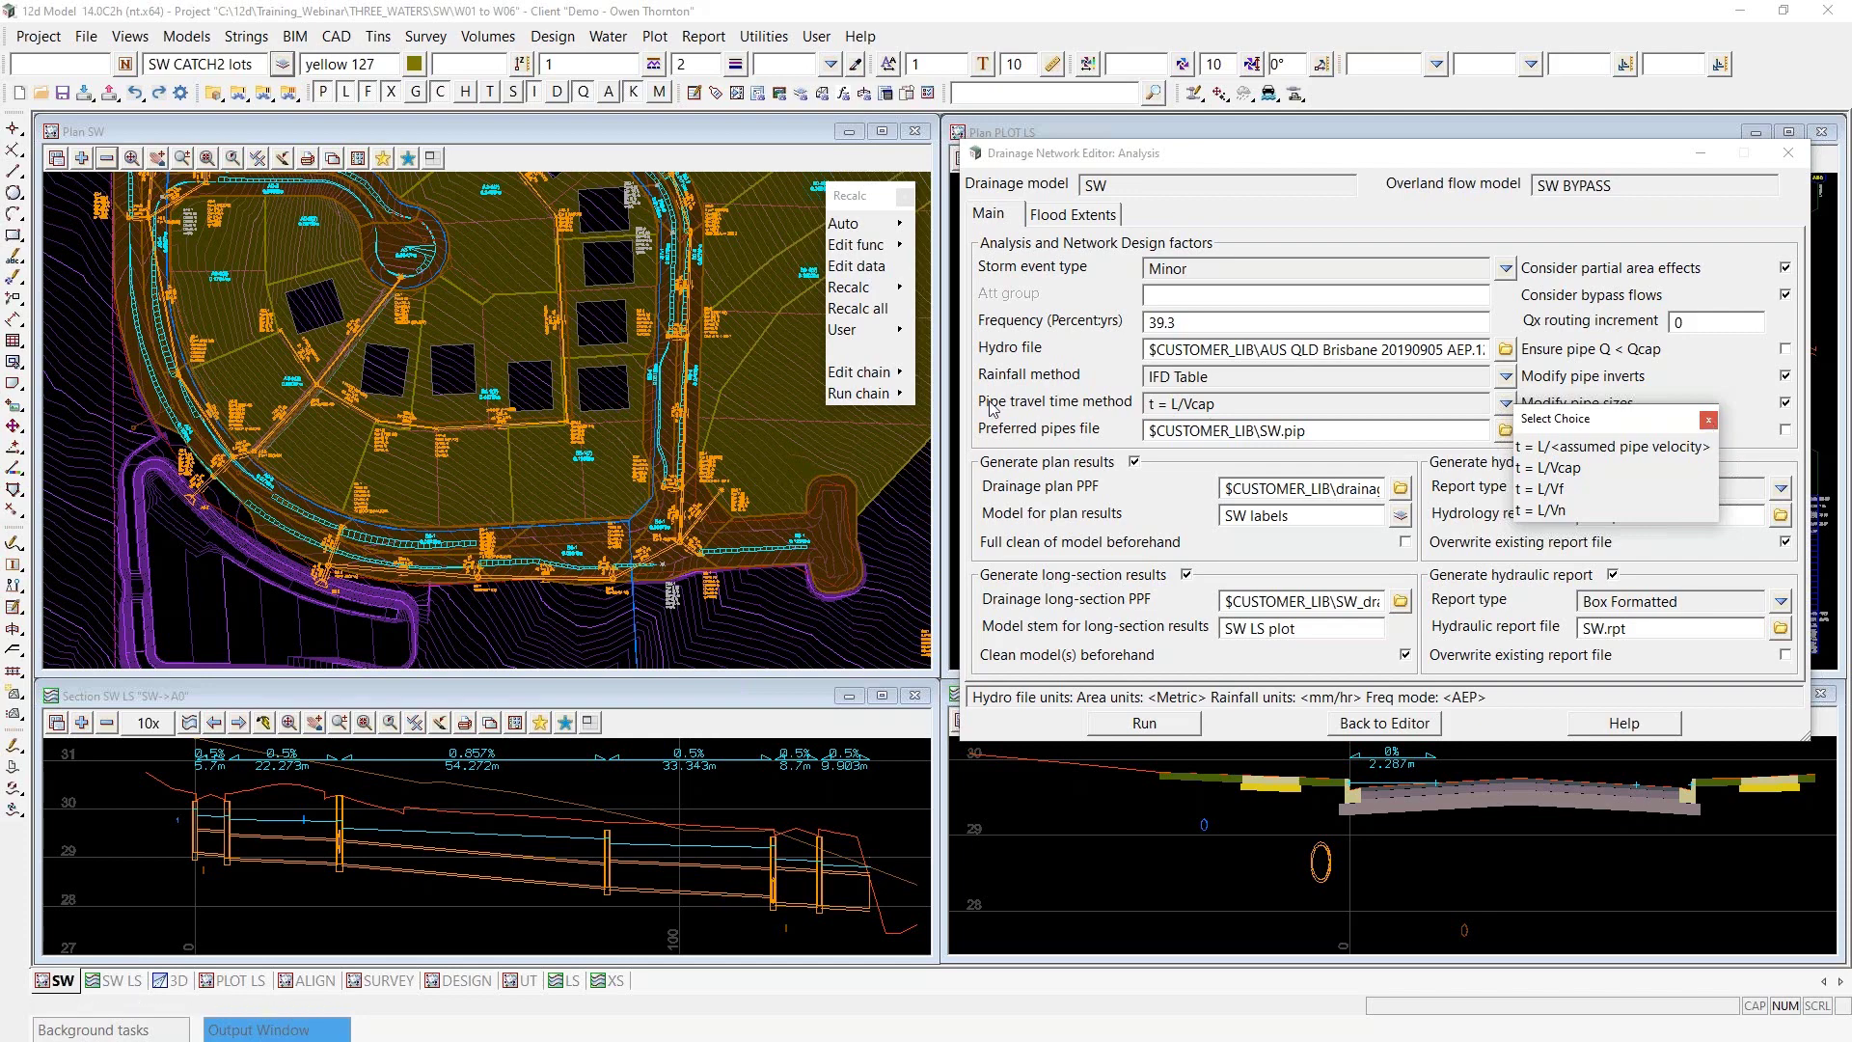
{"action": "left_click", "coordinate": [1709, 420]}
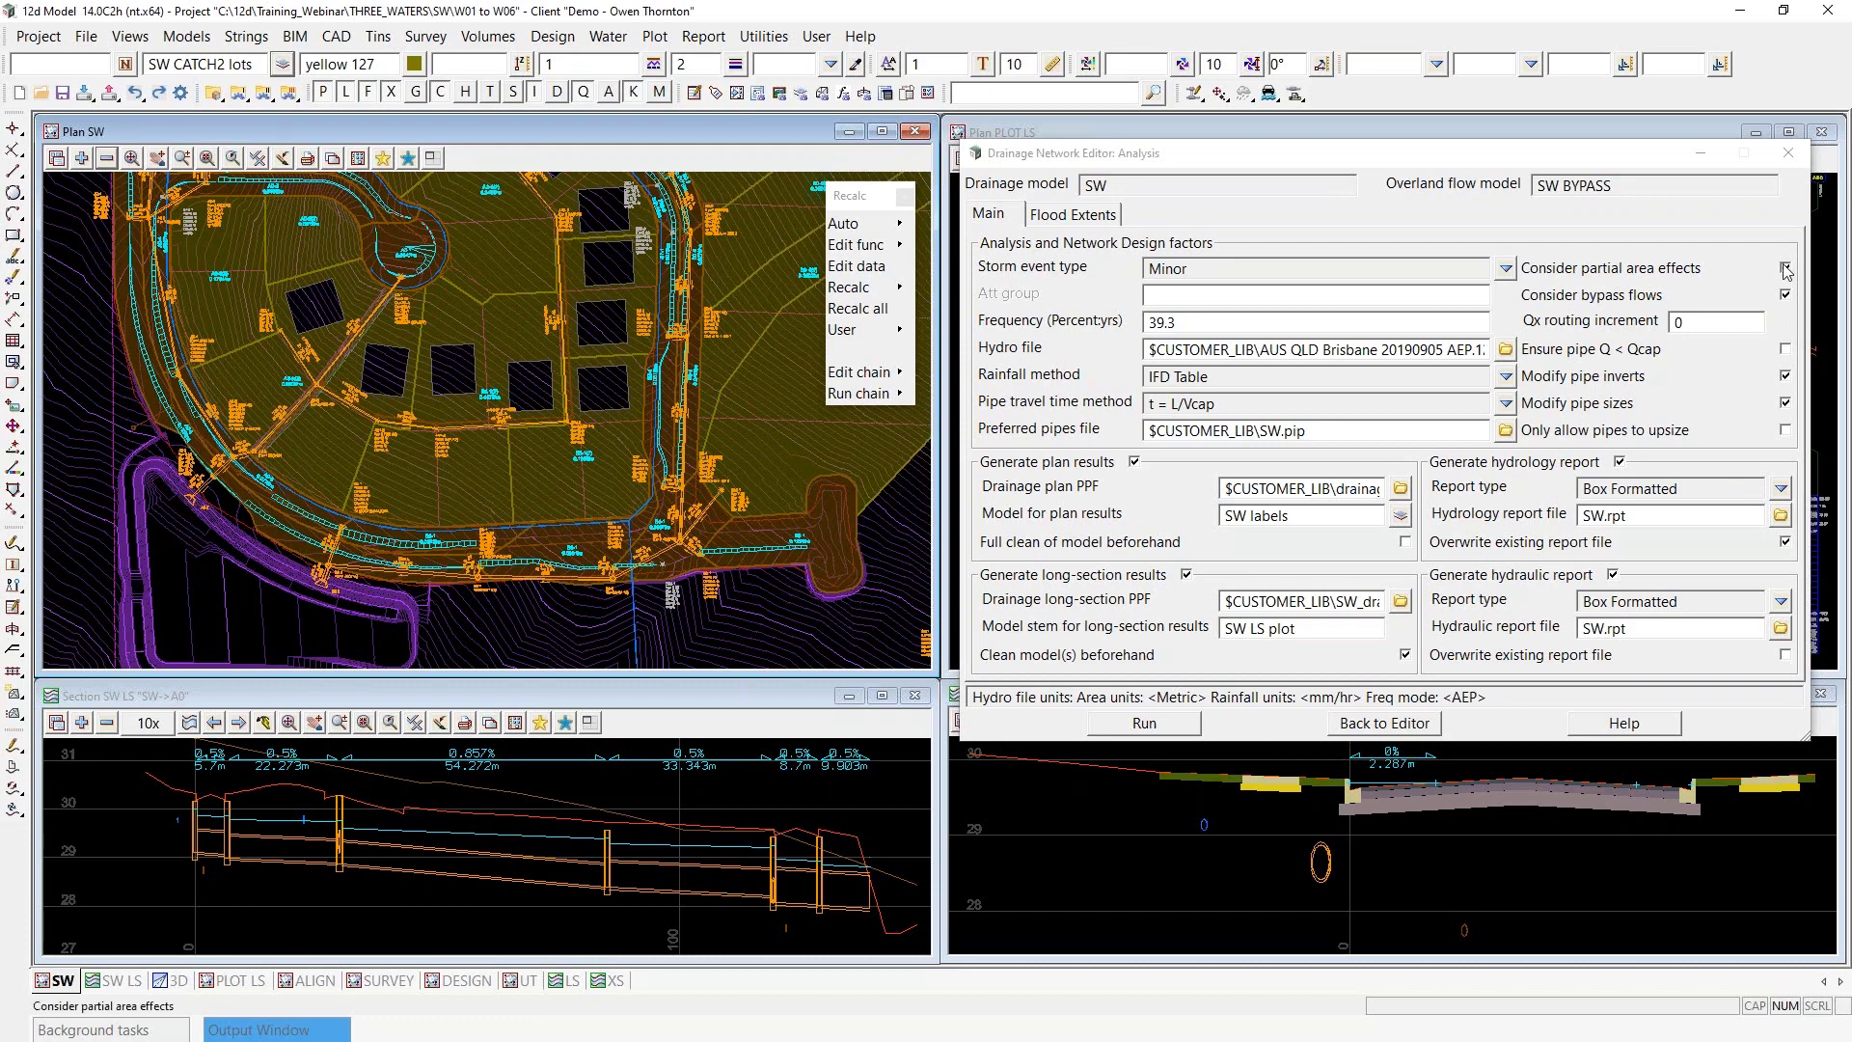
Check the overland flow model SW BYPASS and turn off the consideration of bypass flows
{"action": "left_click", "coordinate": [1546, 346]}
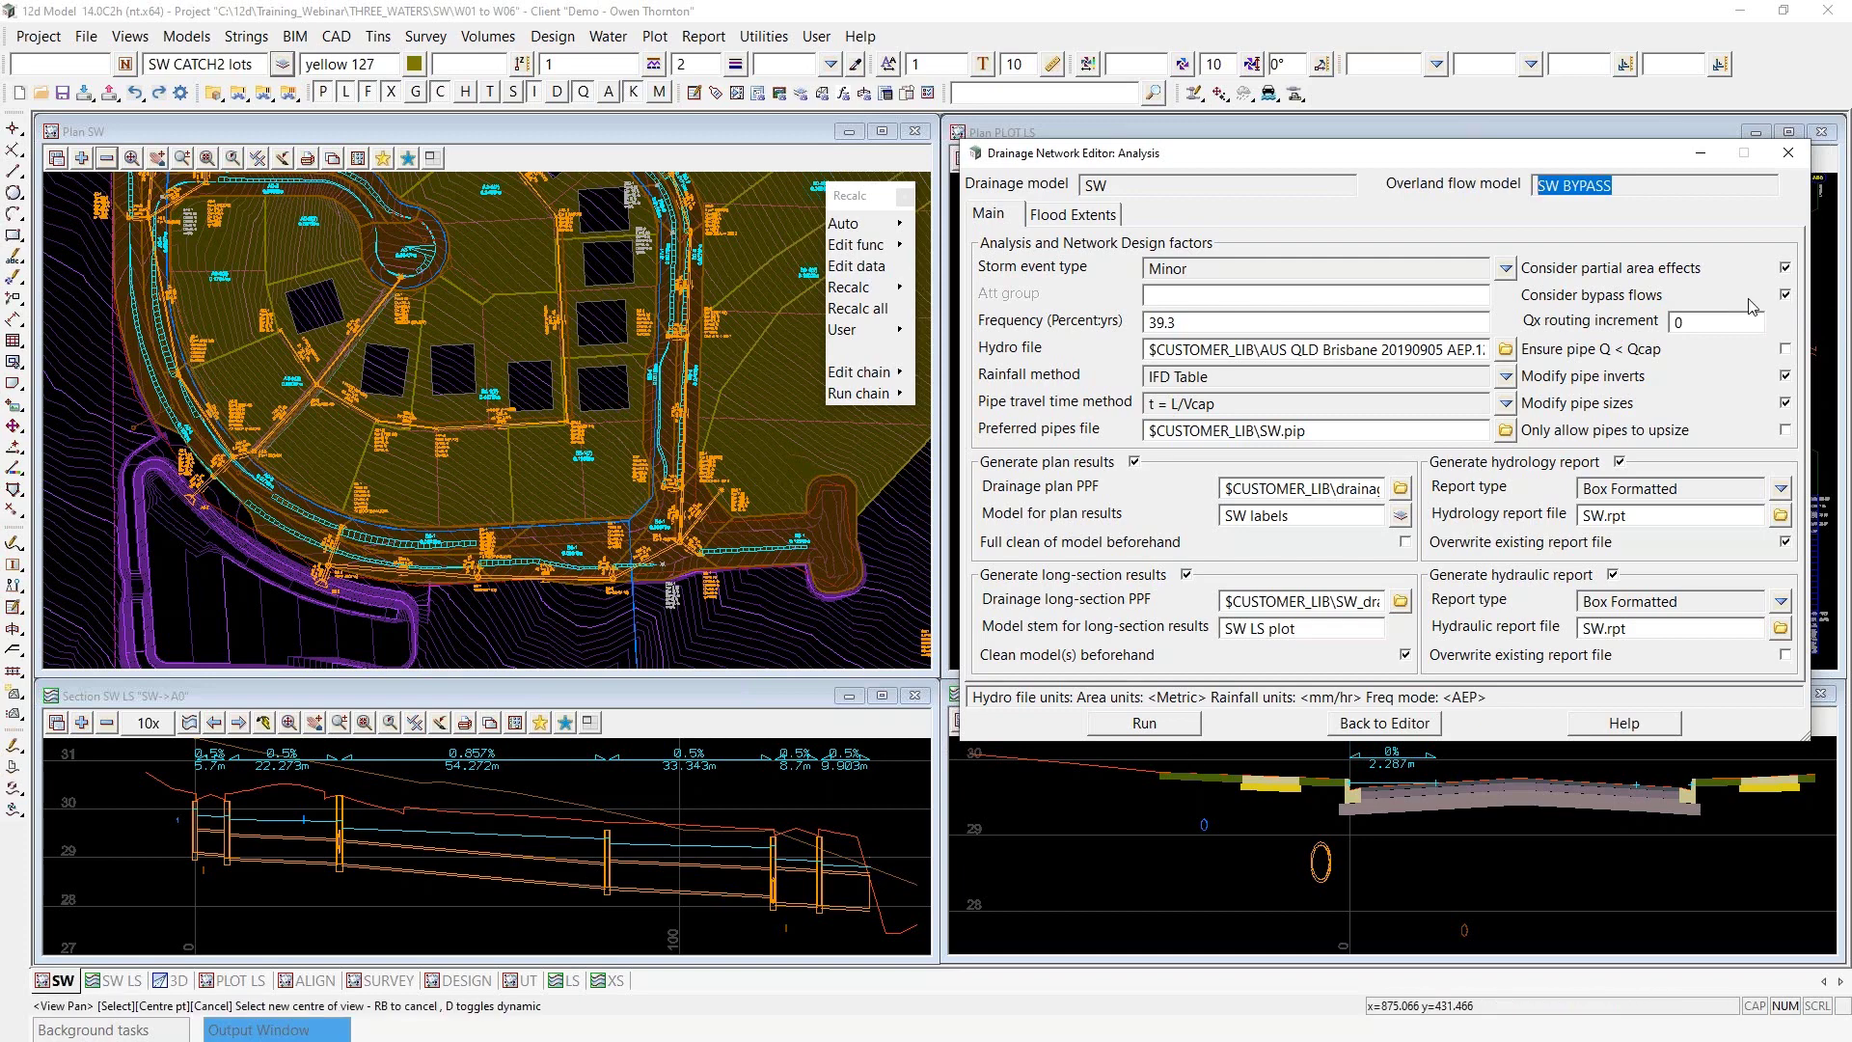
{"action": "left_click", "coordinate": [1785, 294]}
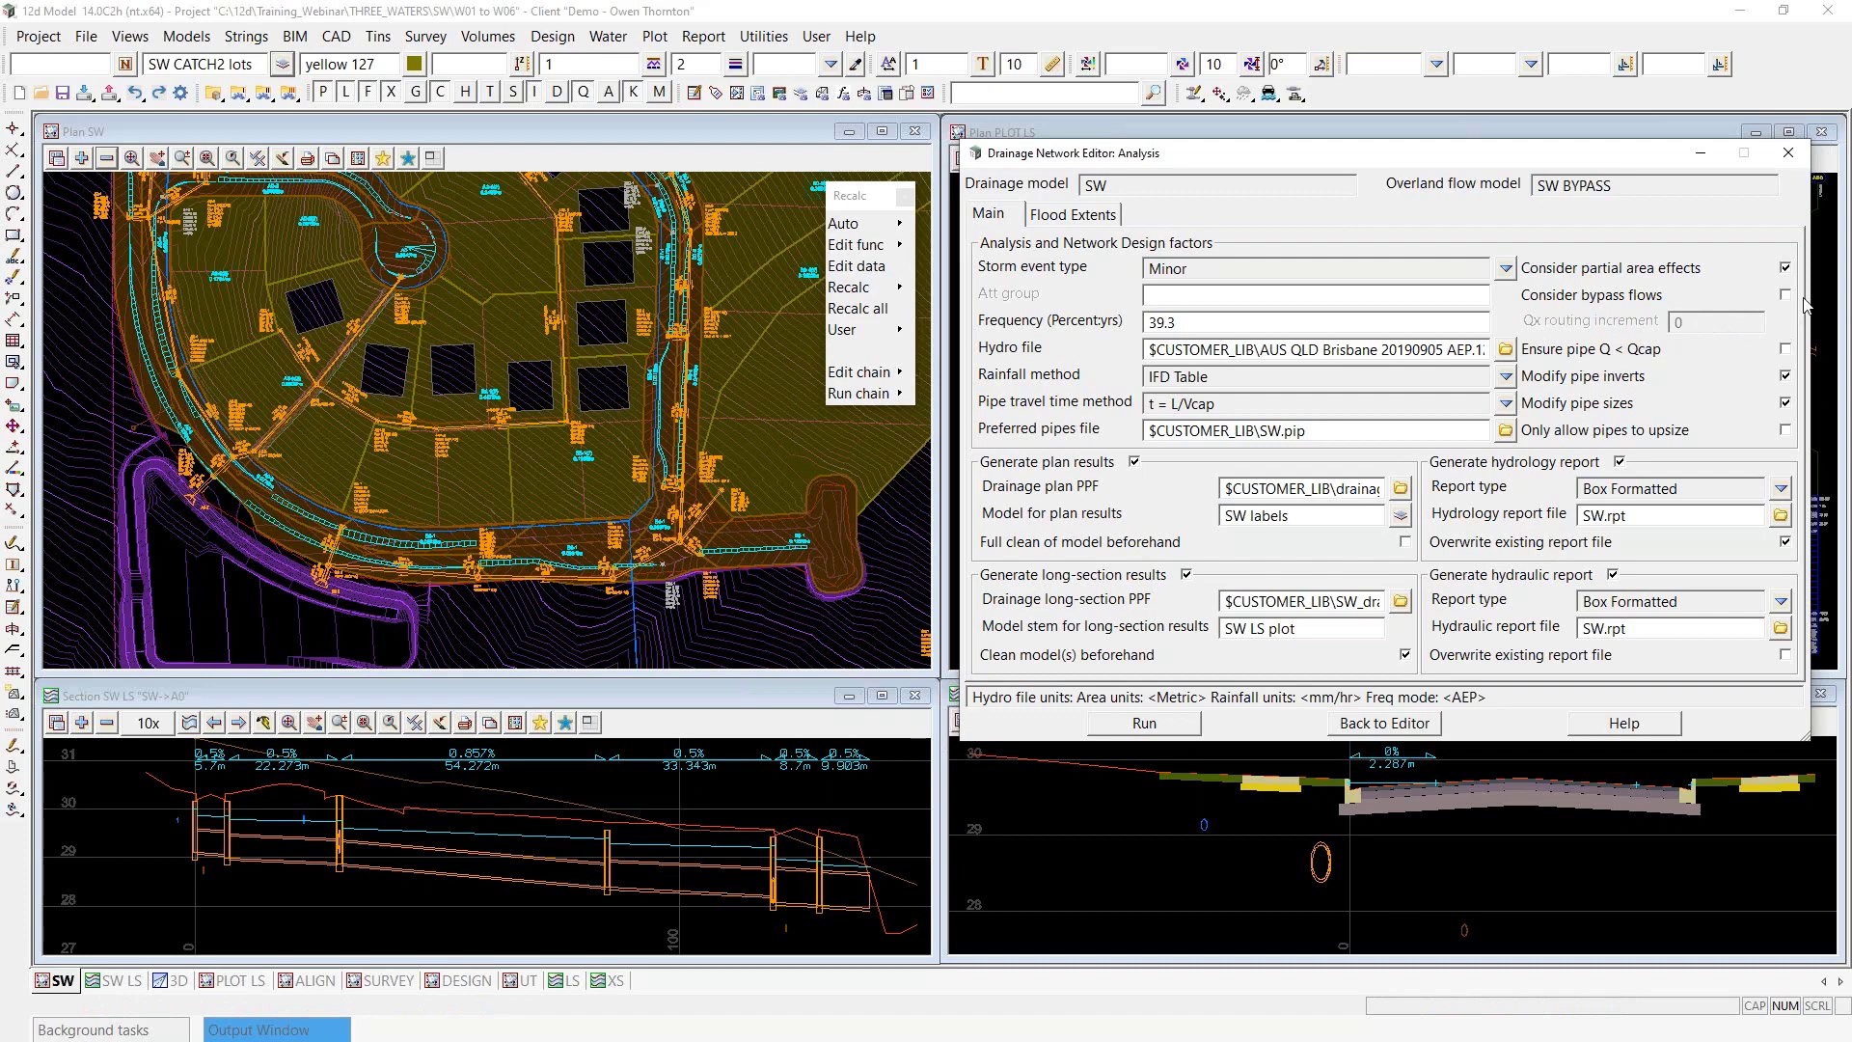
Turn on the consideration of bypass flows with a Qx routing increment of 0 and run the drainage analysis
{"action": "key", "text": "space"}
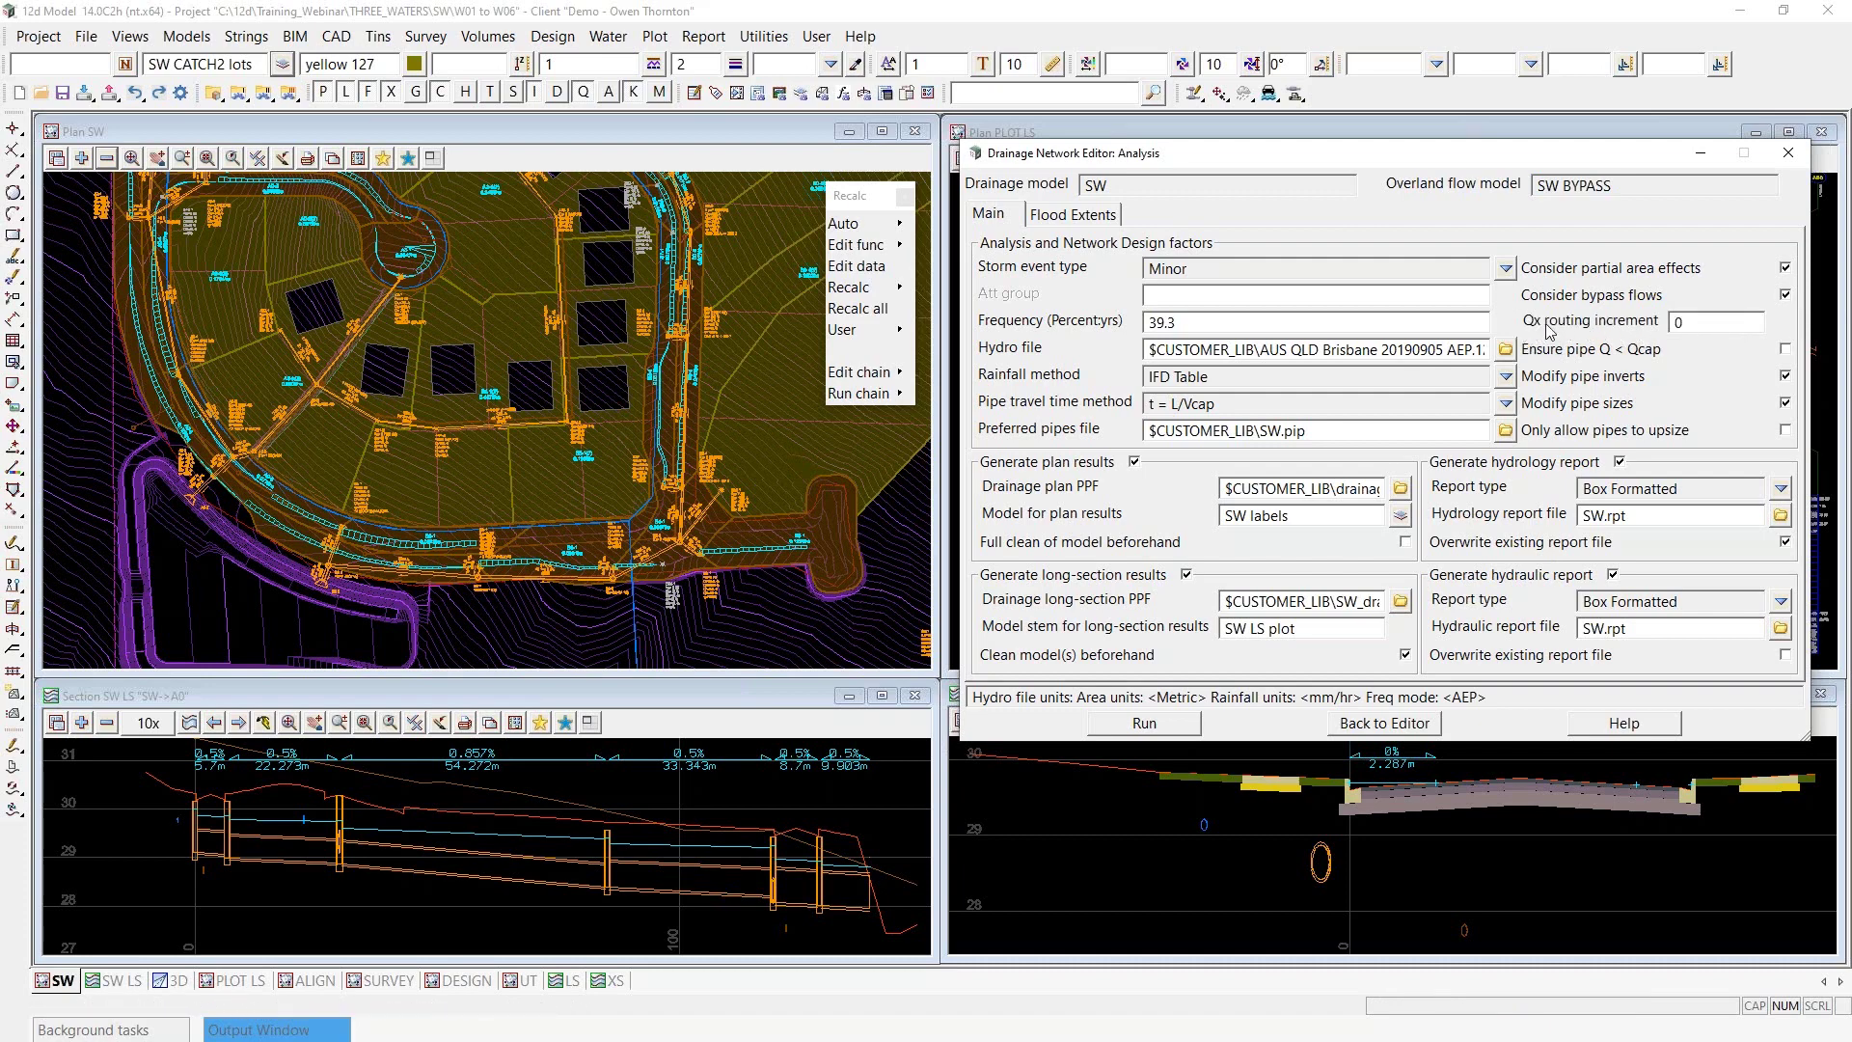
{"action": "left_click", "coordinate": [1676, 324]}
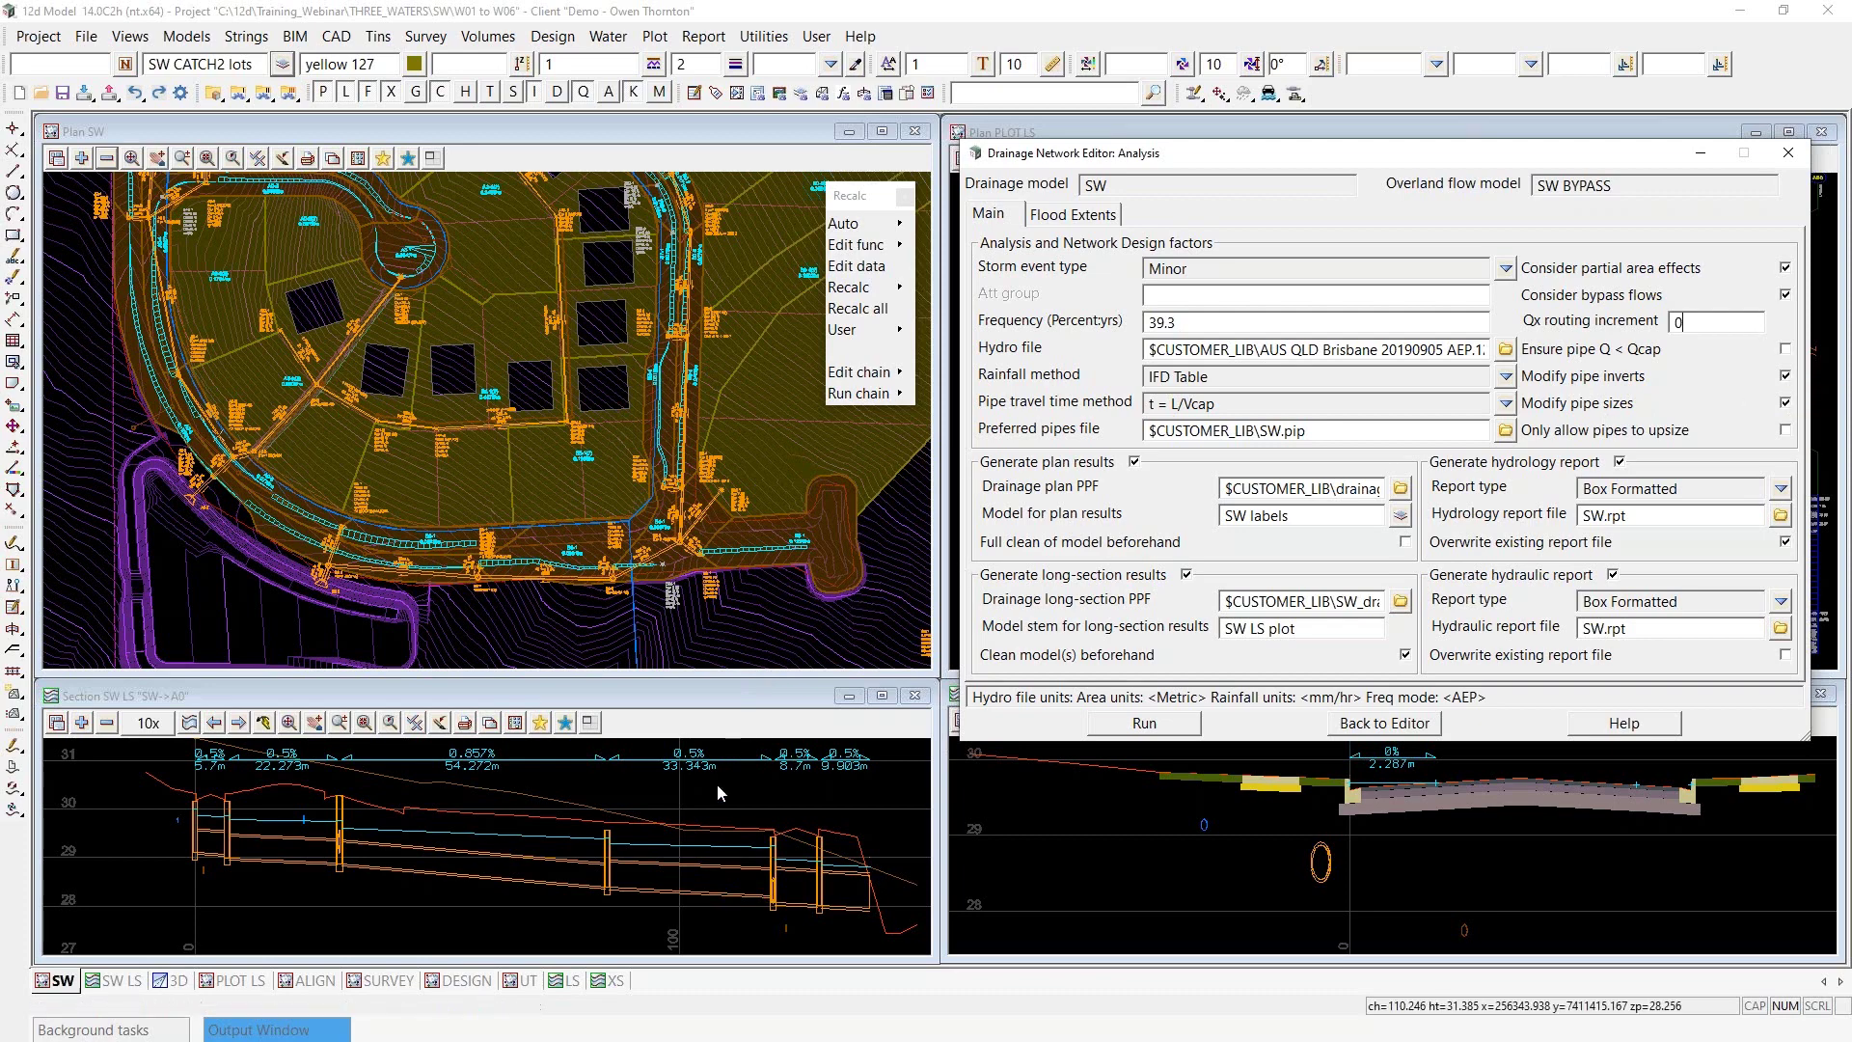
{"action": "scroll", "coordinate": [895, 880], "scroll_direction": "up", "scroll_amount": 1}
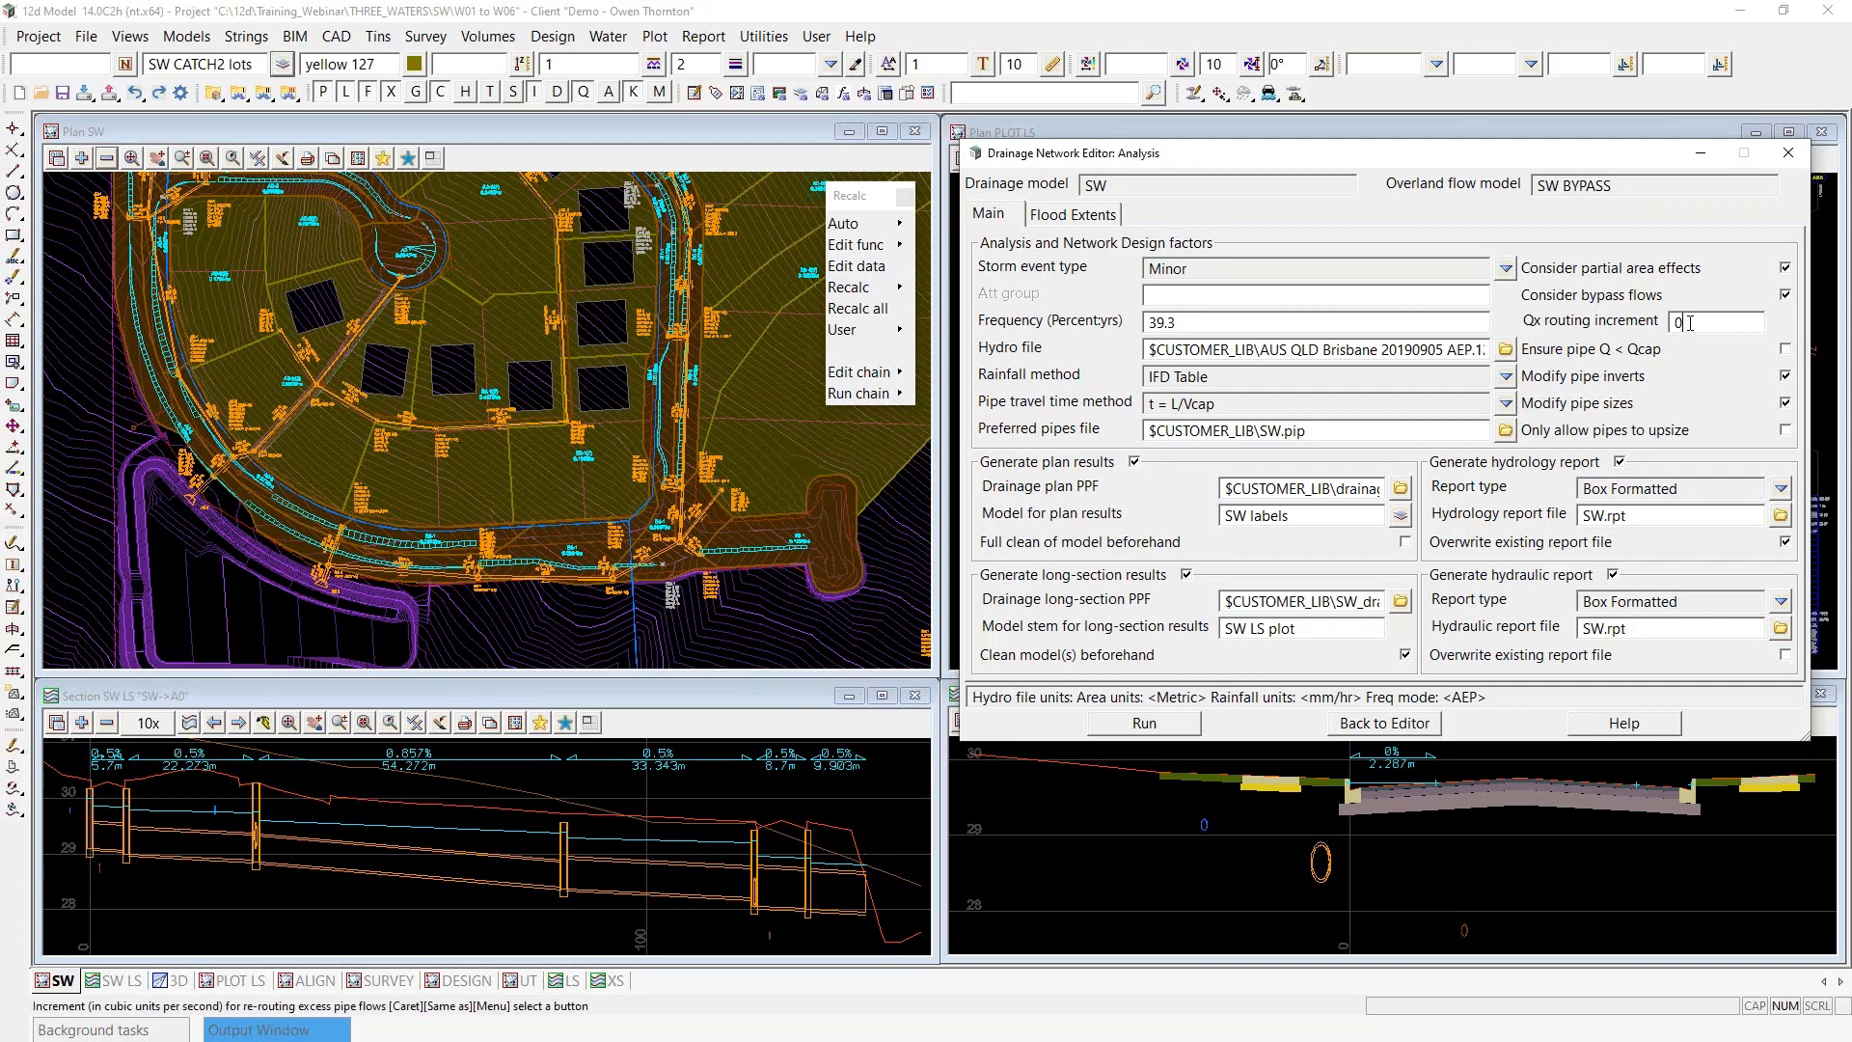
{"action": "left_click_drag", "start_coordinate": [1689, 324], "coordinate": [1661, 328]}
{"action": "type", "text": "0"}
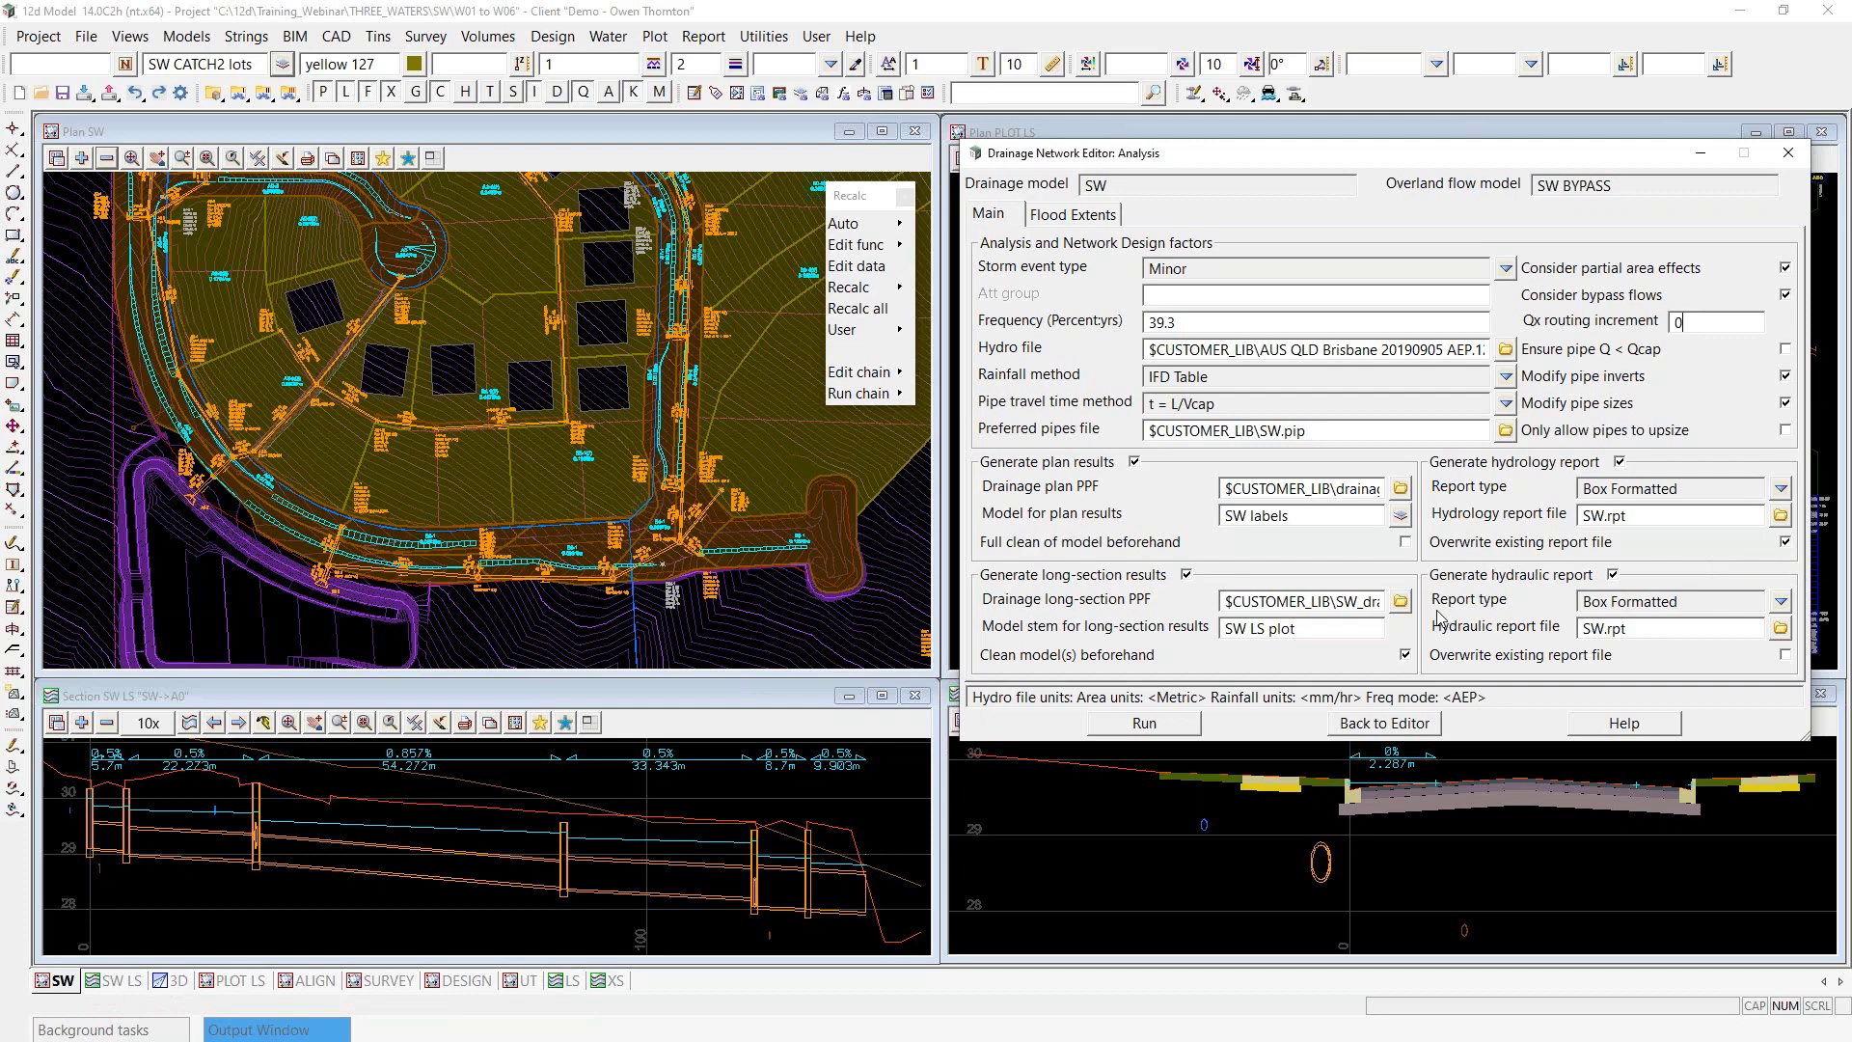
{"action": "left_click", "coordinate": [1143, 725]}
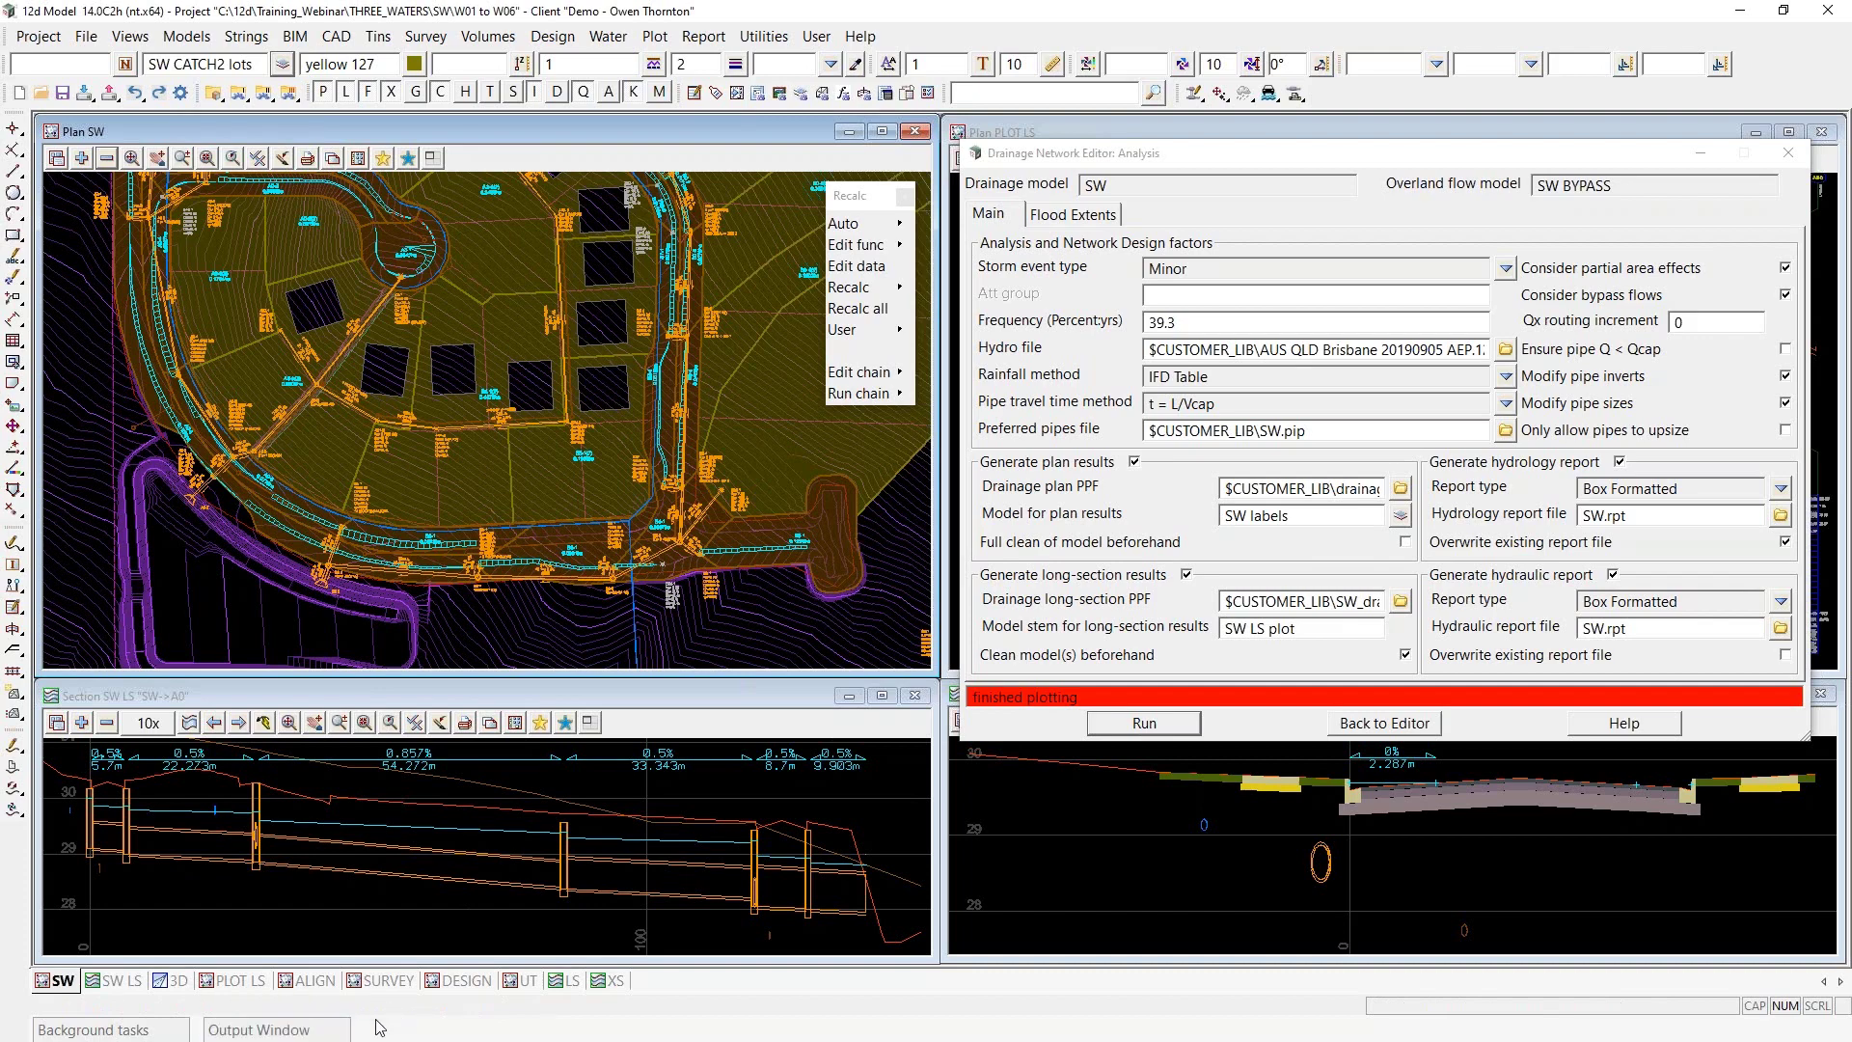
Open the Output Window, change it from auto-hide to floating, and place it clear of the section views with the first analysis warnings showing
{"action": "left_click", "coordinate": [333, 1033]}
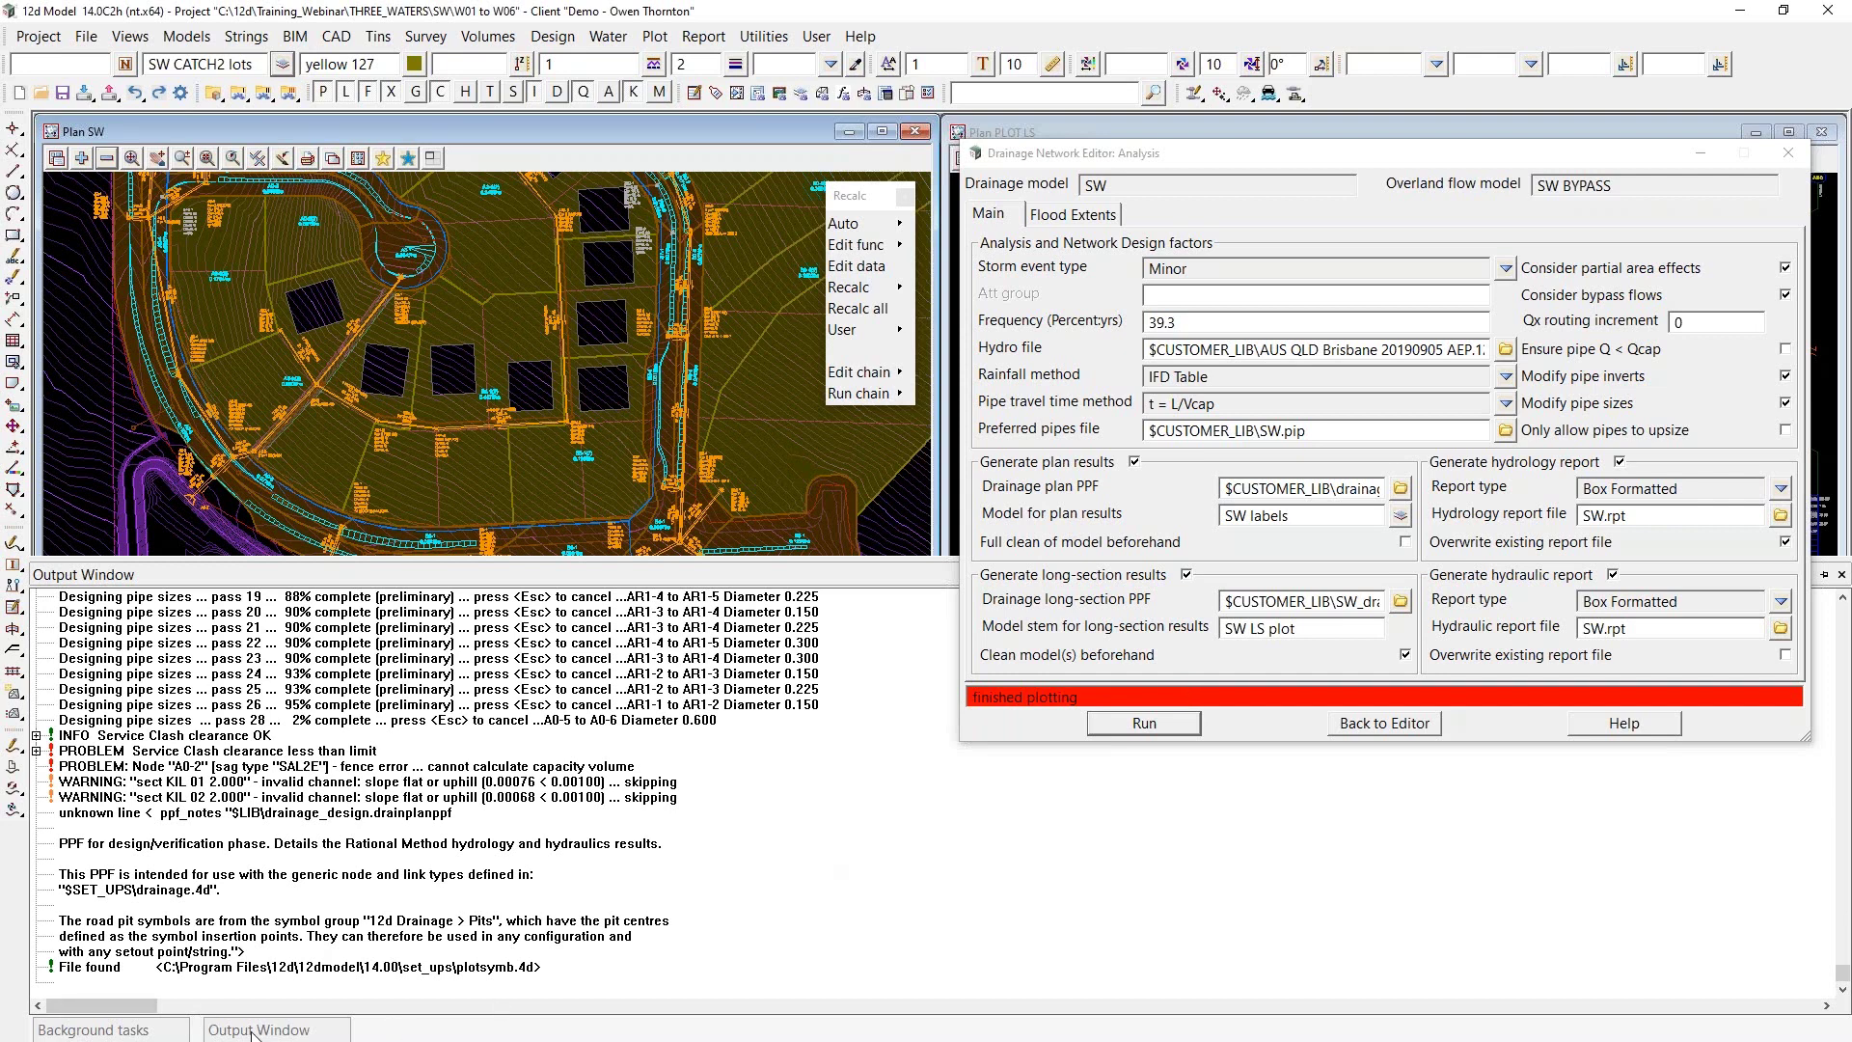
{"action": "left_click", "coordinate": [371, 830]}
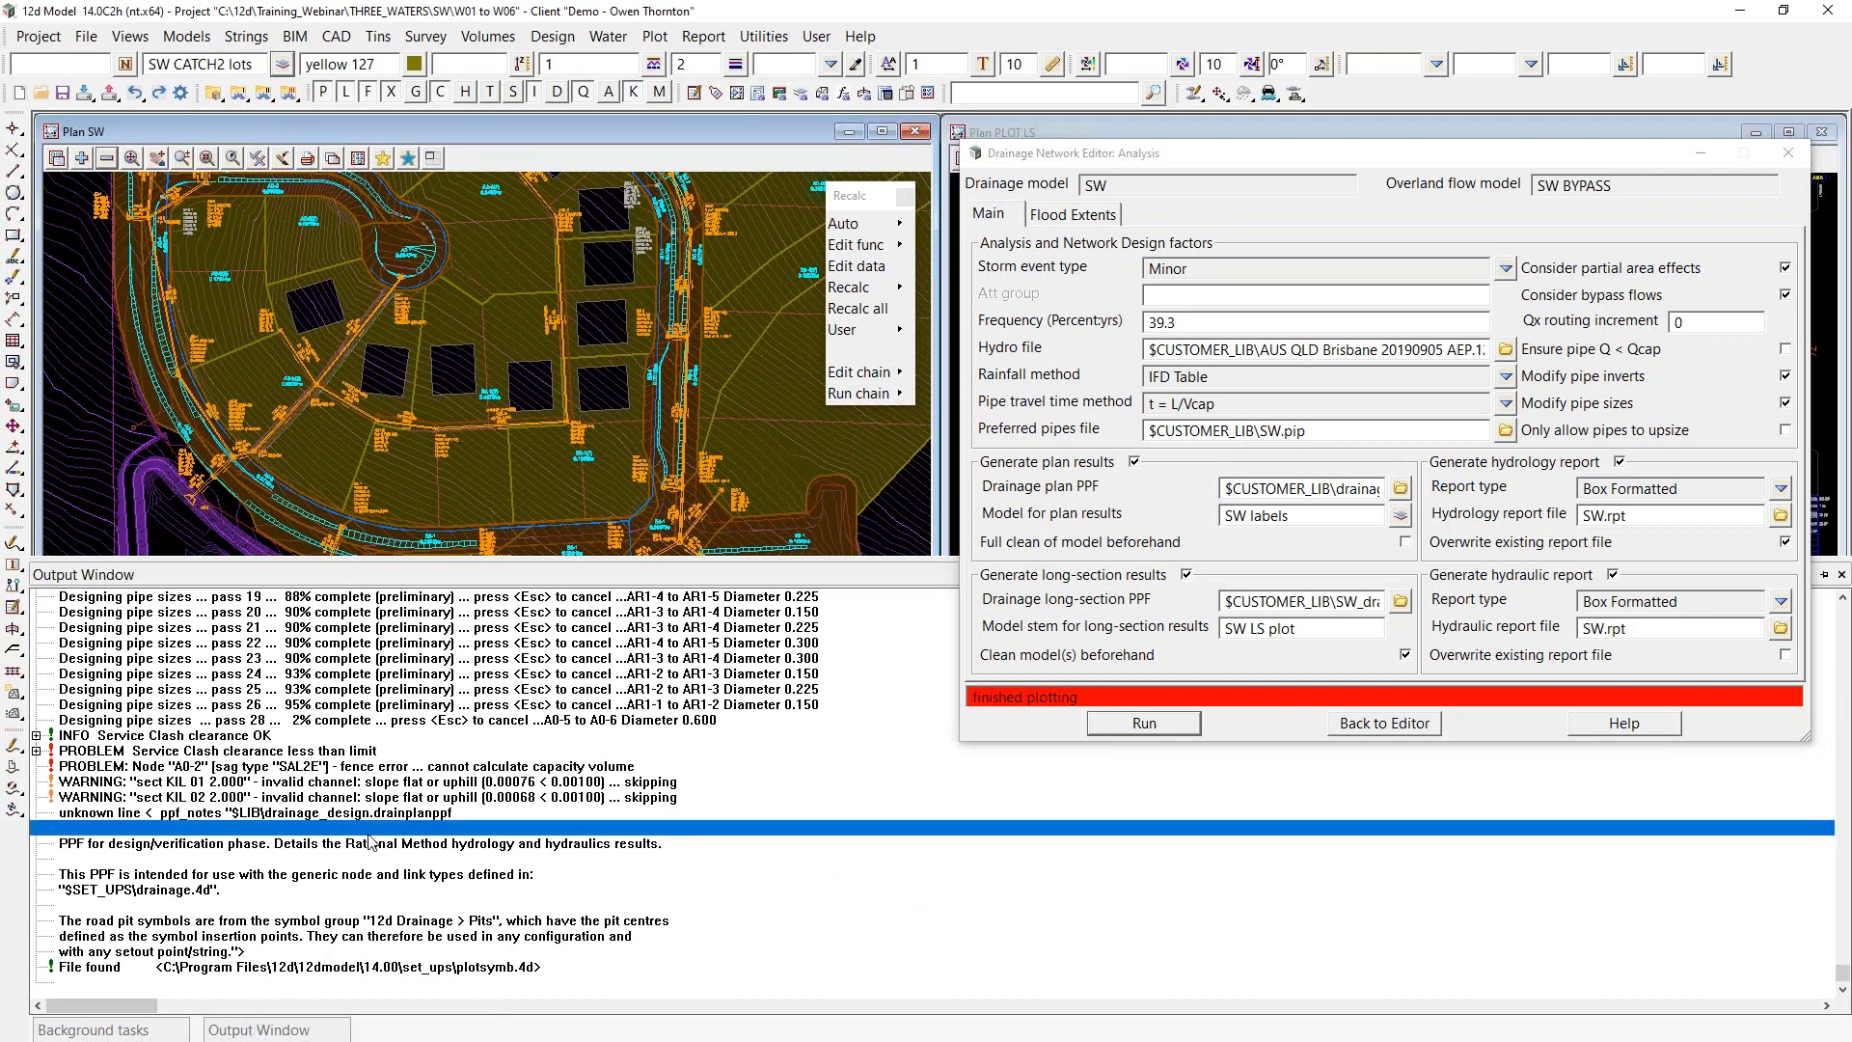
{"action": "right_click", "coordinate": [725, 829]}
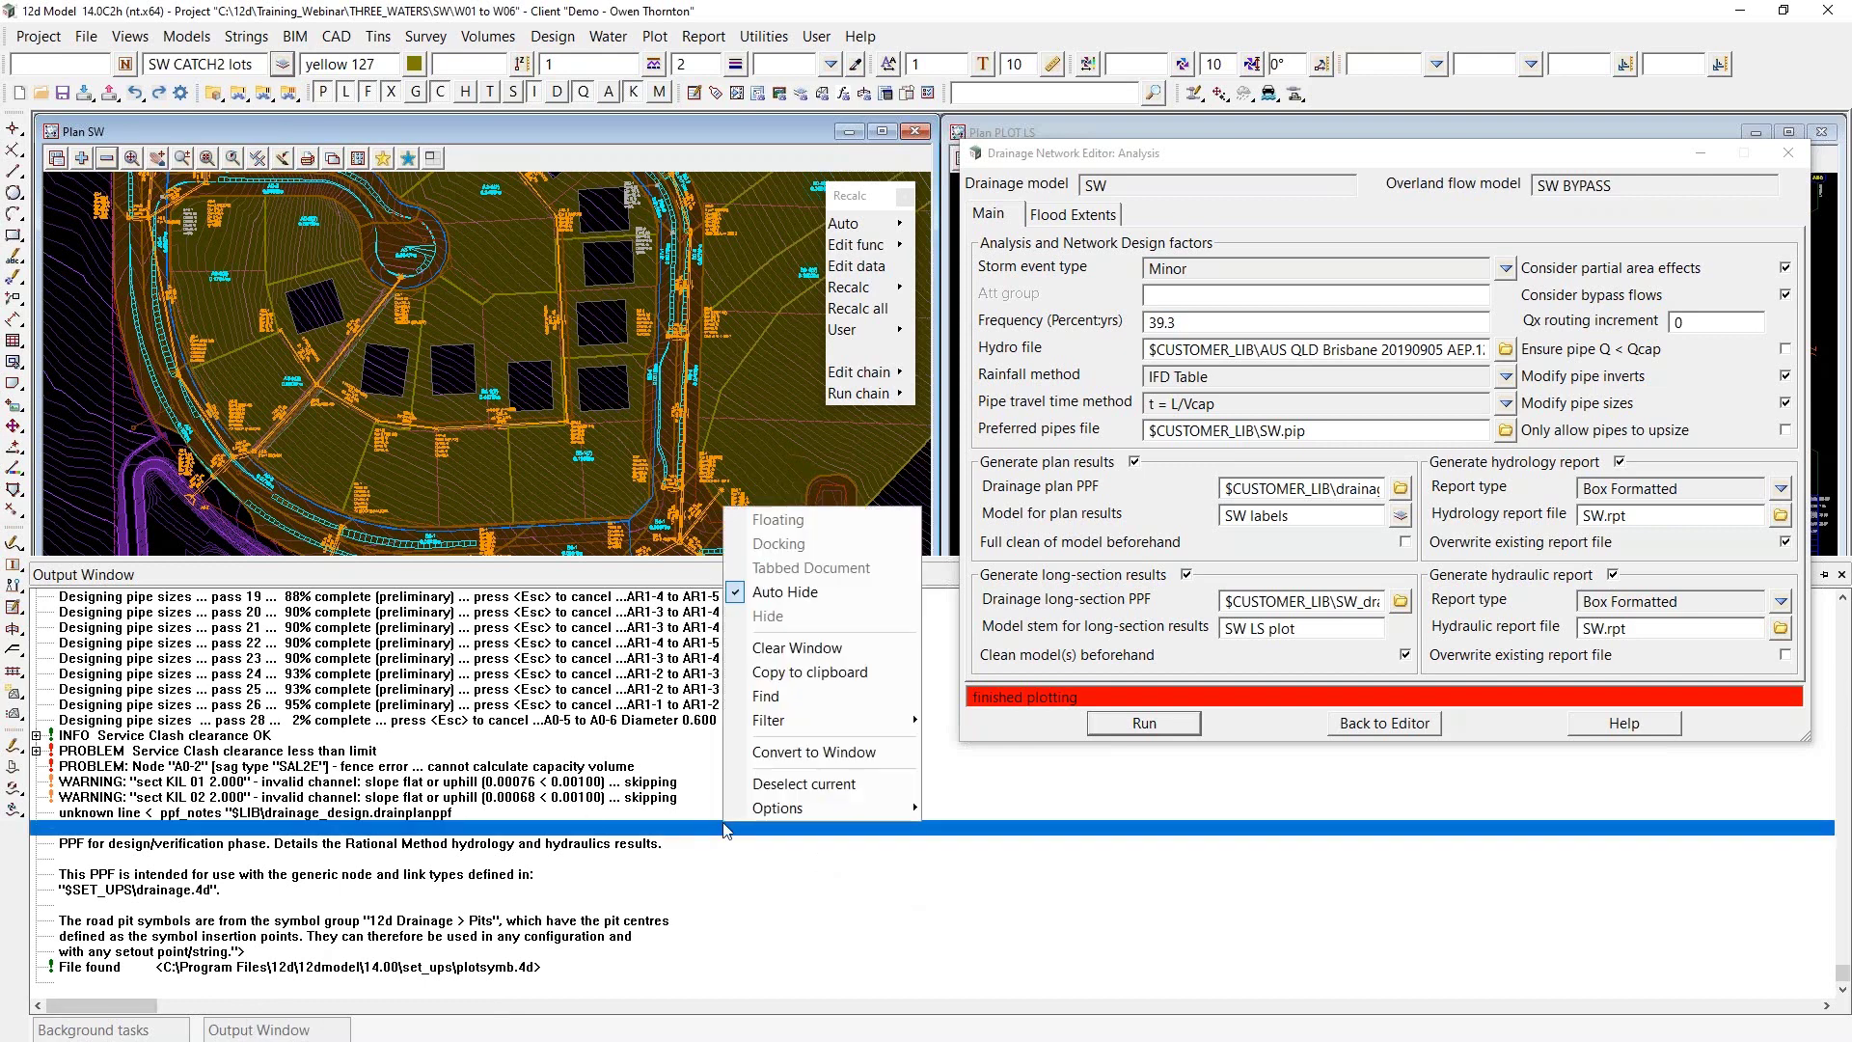
{"action": "left_click", "coordinate": [750, 593]}
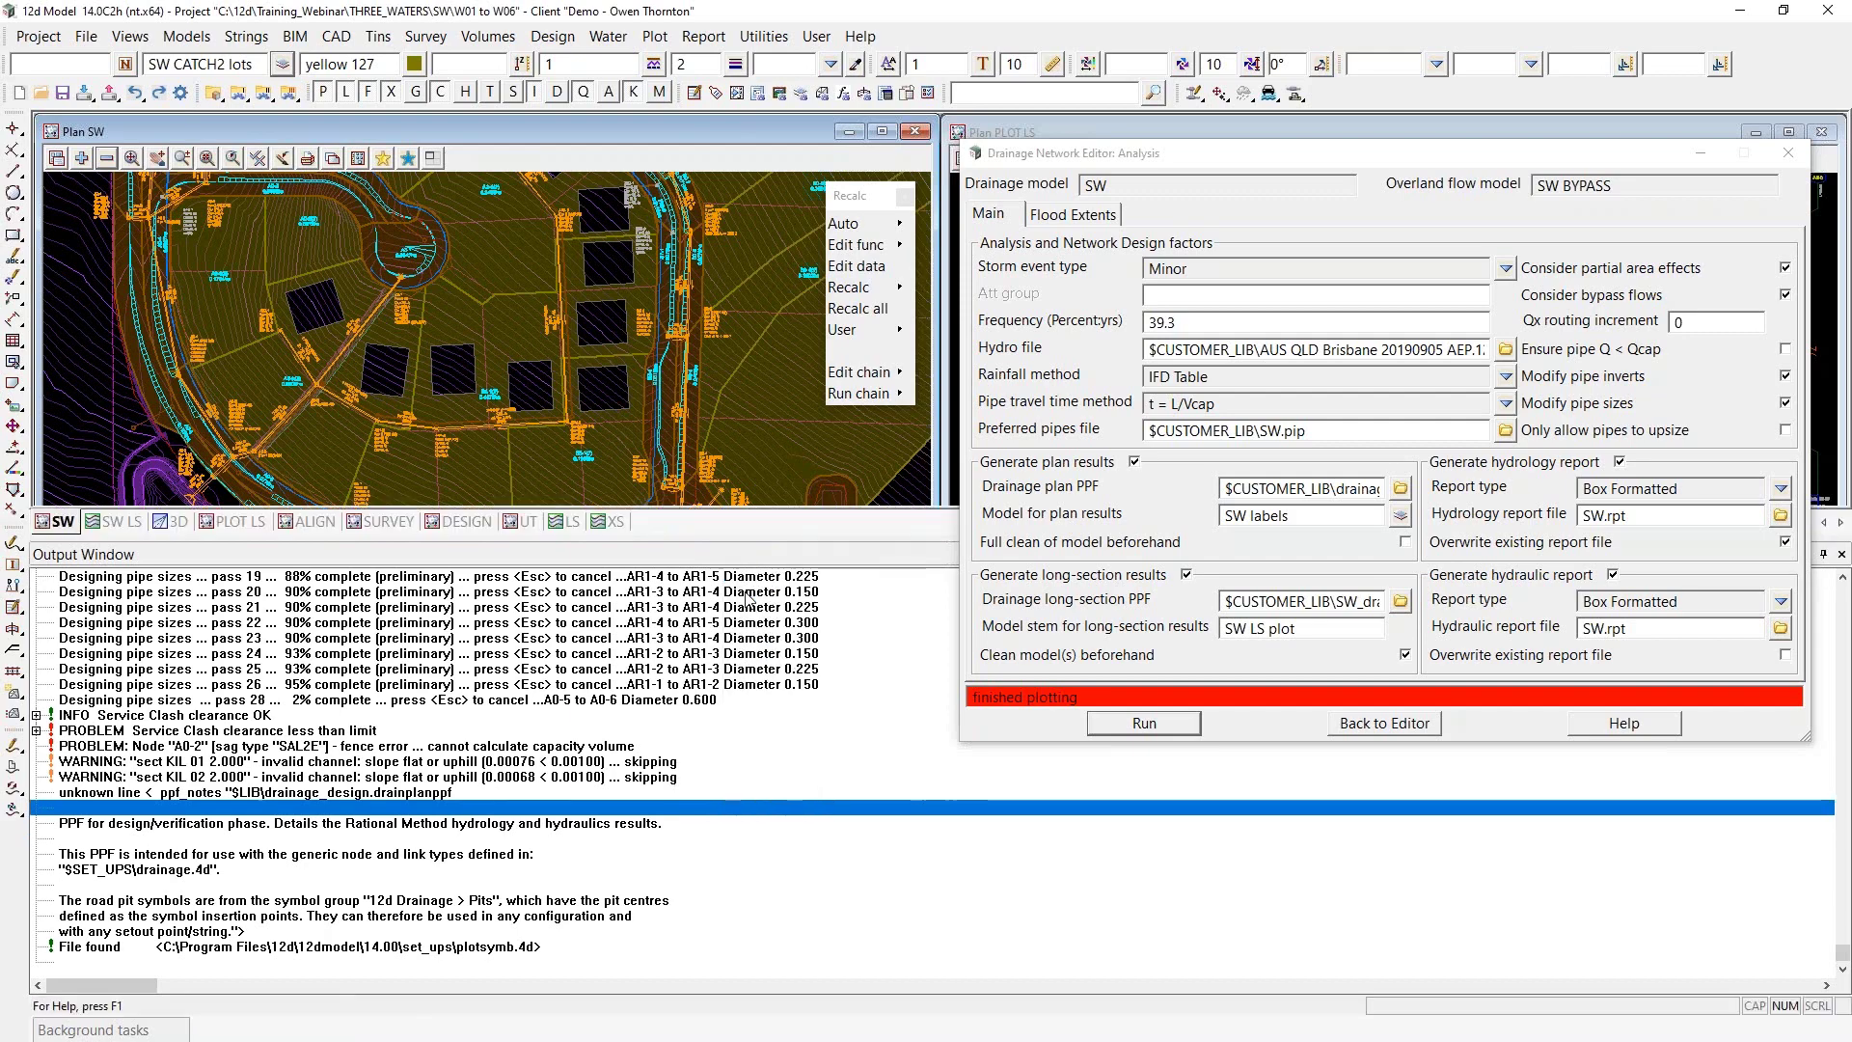
{"action": "right_click", "coordinate": [748, 743]}
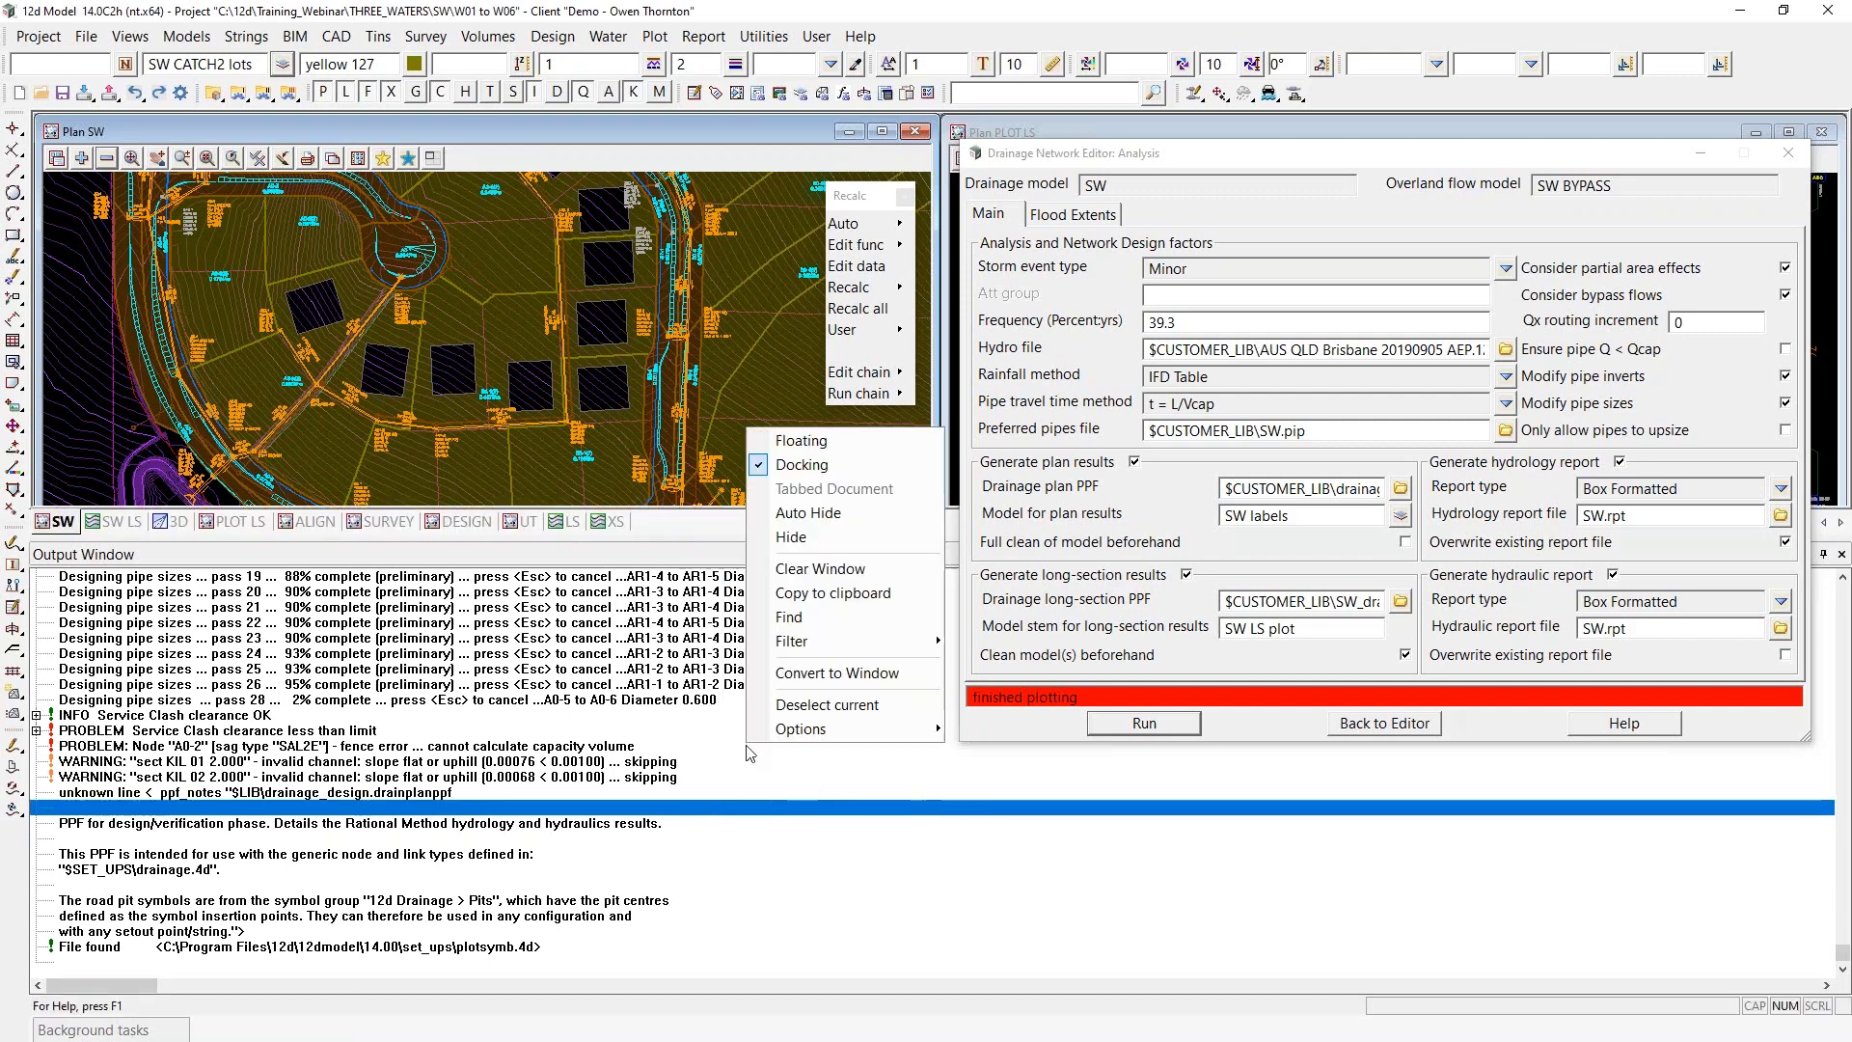
{"action": "left_click", "coordinate": [800, 441]}
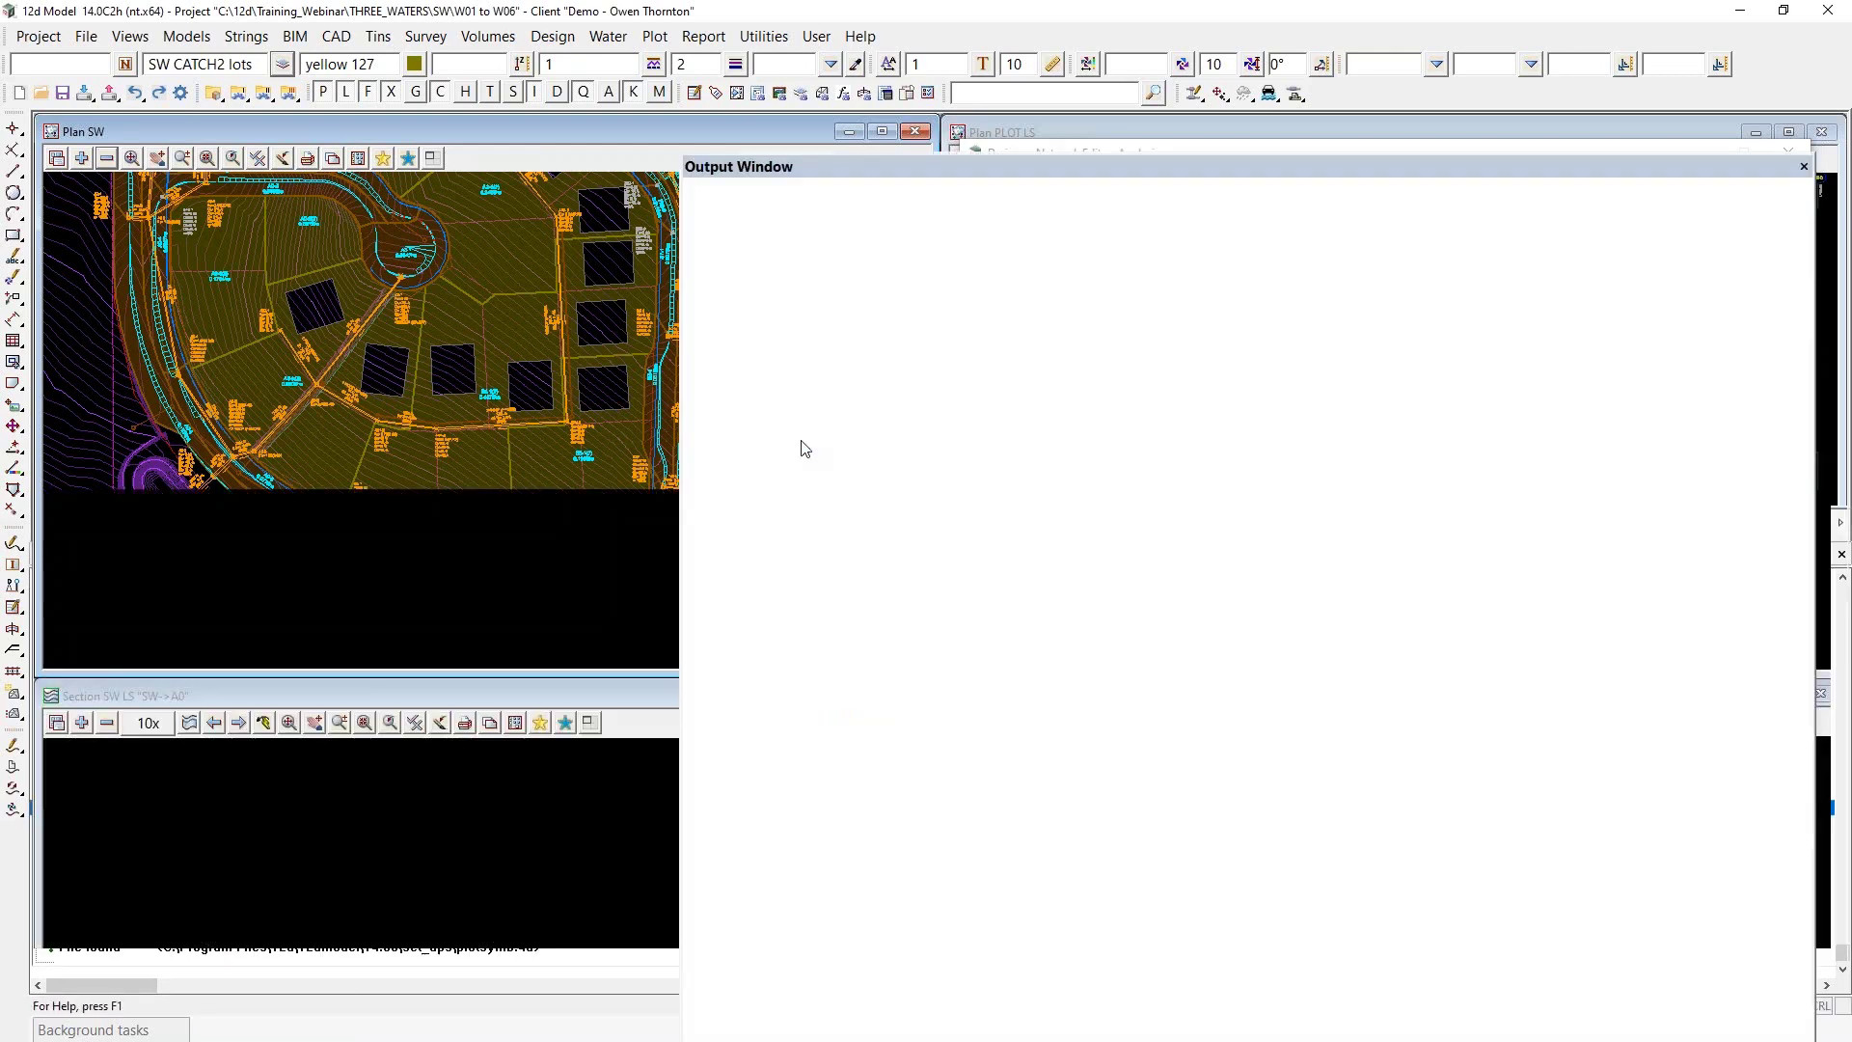
{"action": "left_click_drag", "start_coordinate": [984, 168], "coordinate": [324, 27]}
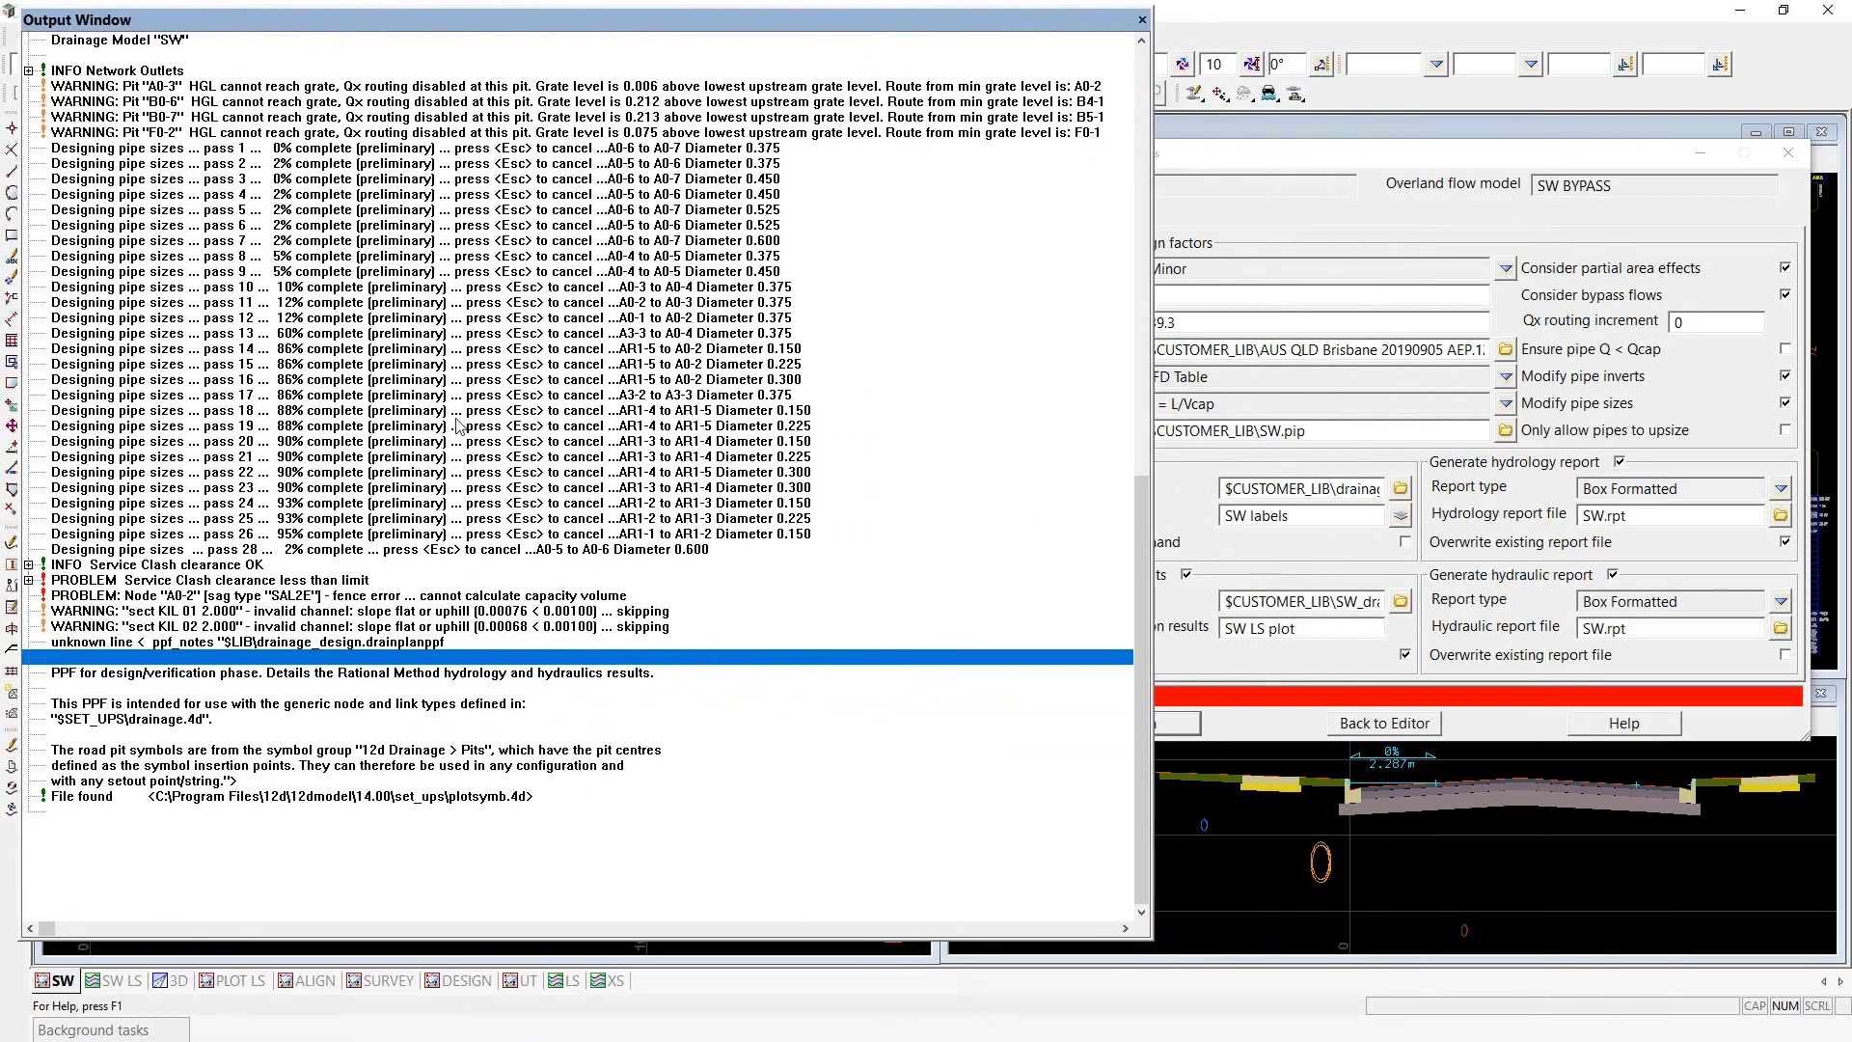
{"action": "scroll", "coordinate": [709, 589], "scroll_direction": "up", "scroll_amount": 1}
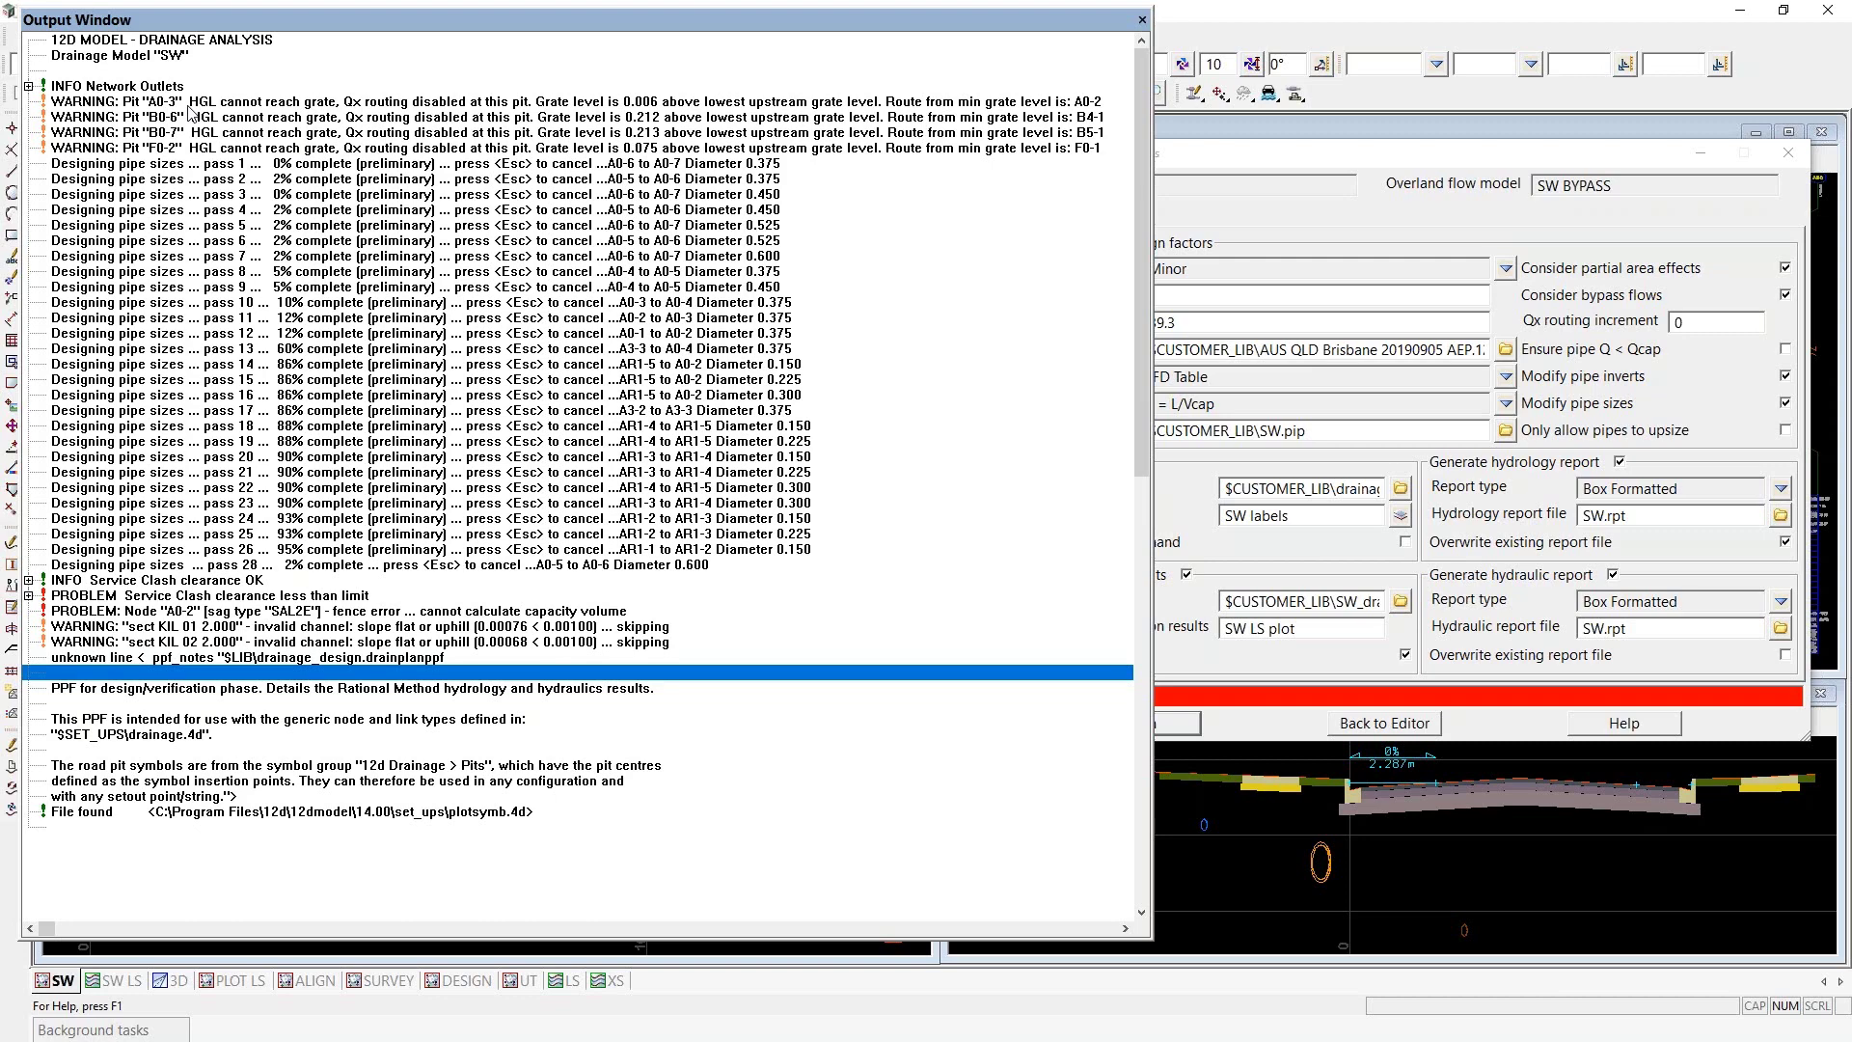
{"action": "left_click_drag", "start_coordinate": [346, 26], "coordinate": [911, 108]}
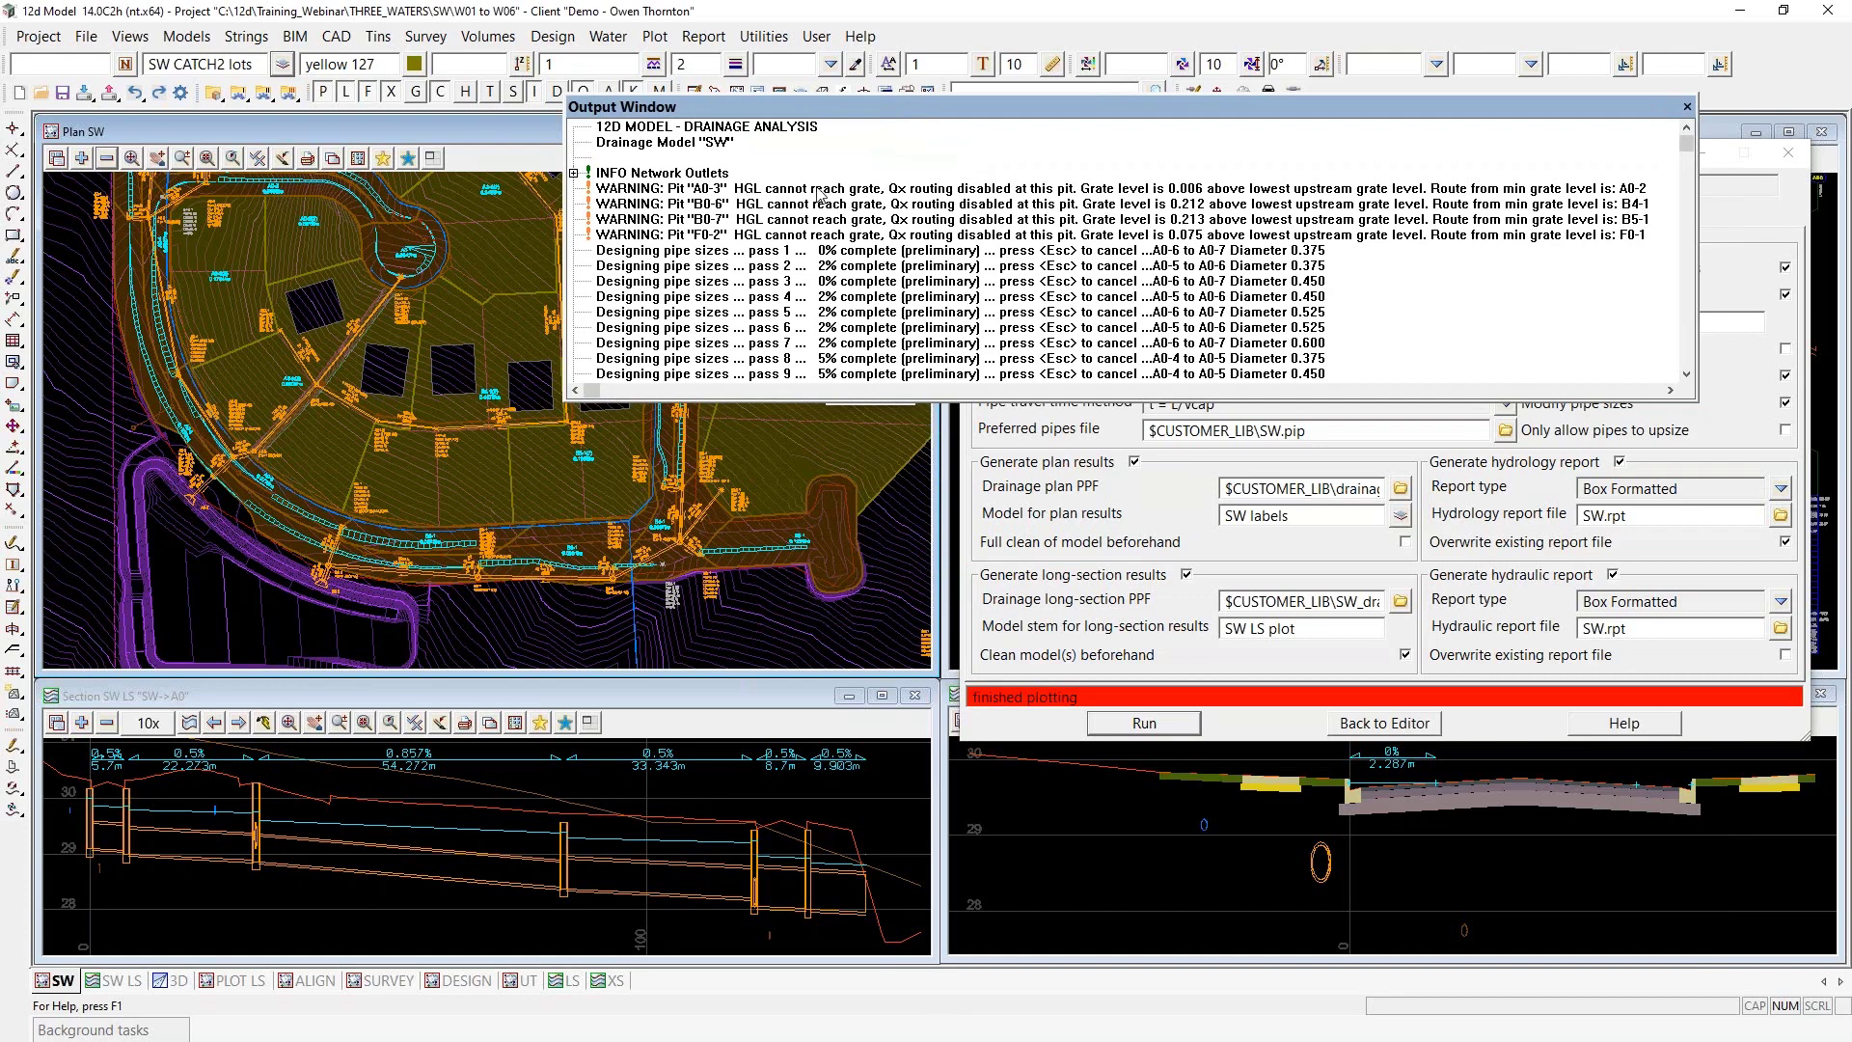
Locate the pit A0-3 Qx routing warning in the views and examine that pit in the plan and long section
{"action": "left_click", "coordinate": [704, 191]}
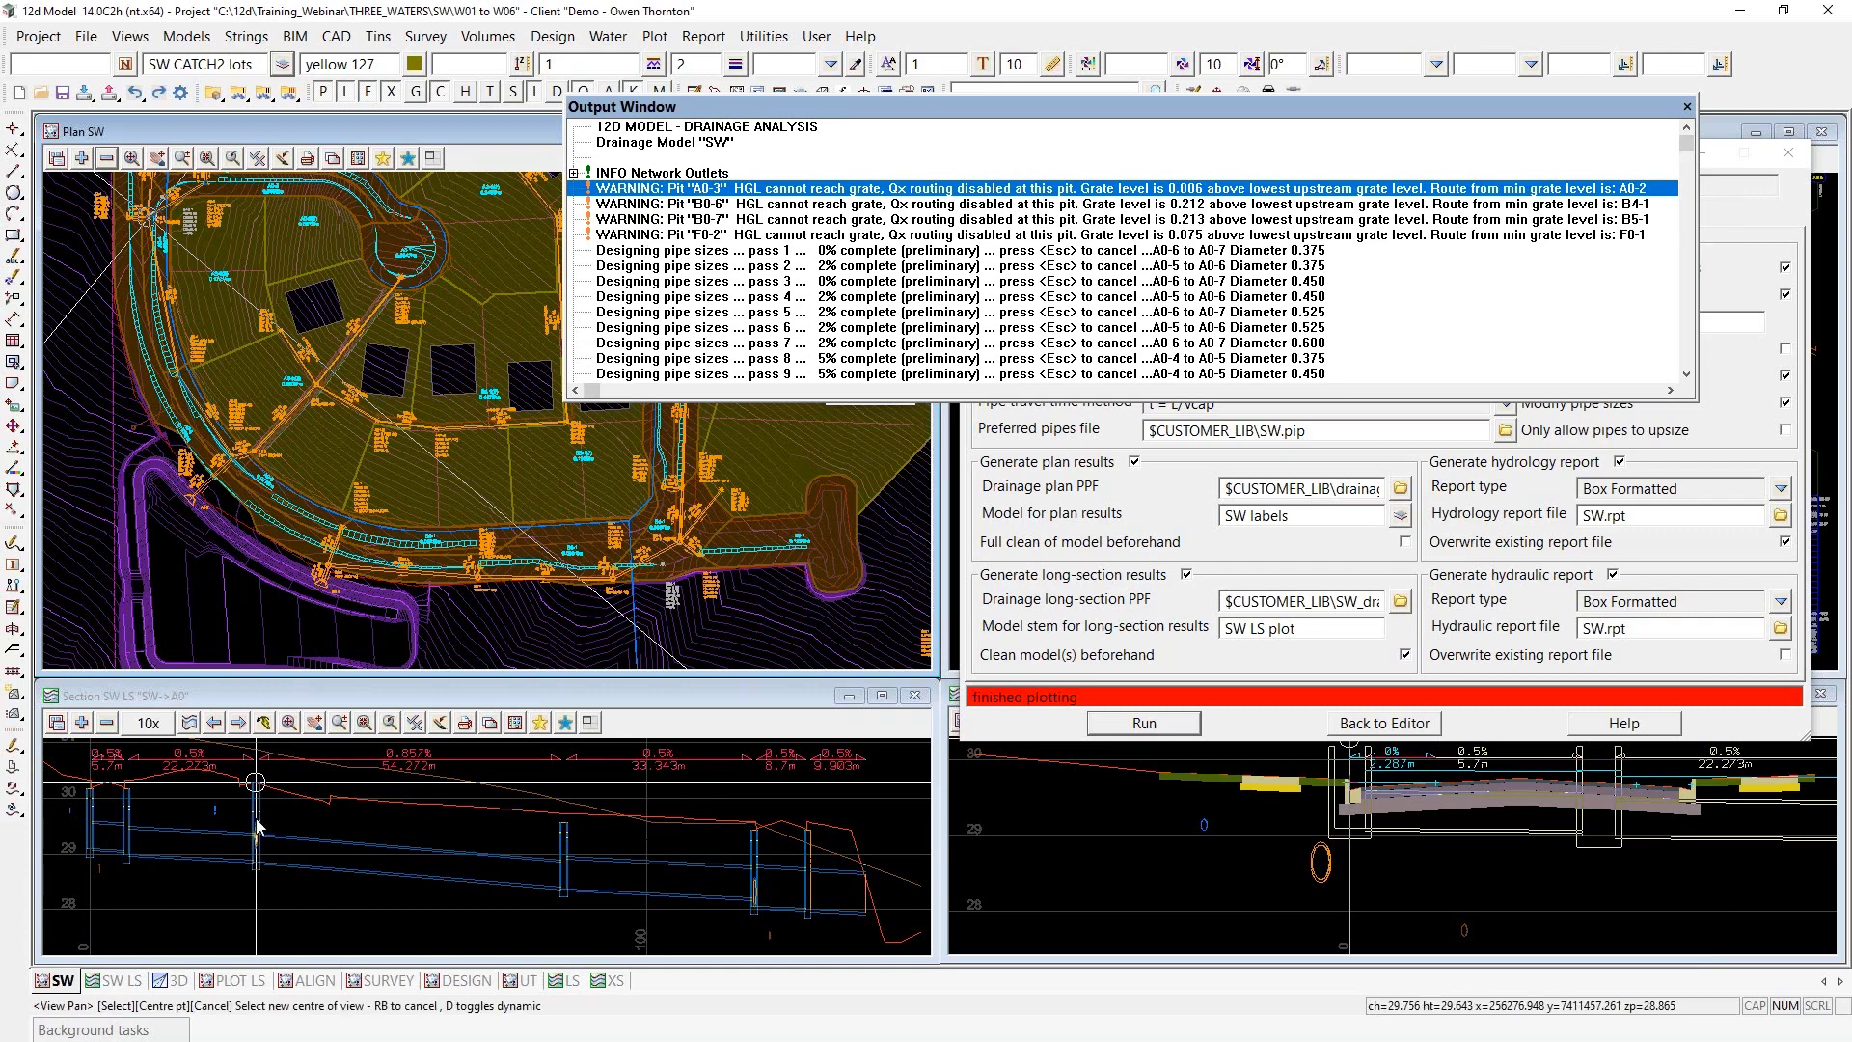
{"action": "scroll", "coordinate": [118, 208], "scroll_direction": "up", "scroll_amount": 2}
{"action": "scroll", "coordinate": [119, 207], "scroll_direction": "up", "scroll_amount": 1}
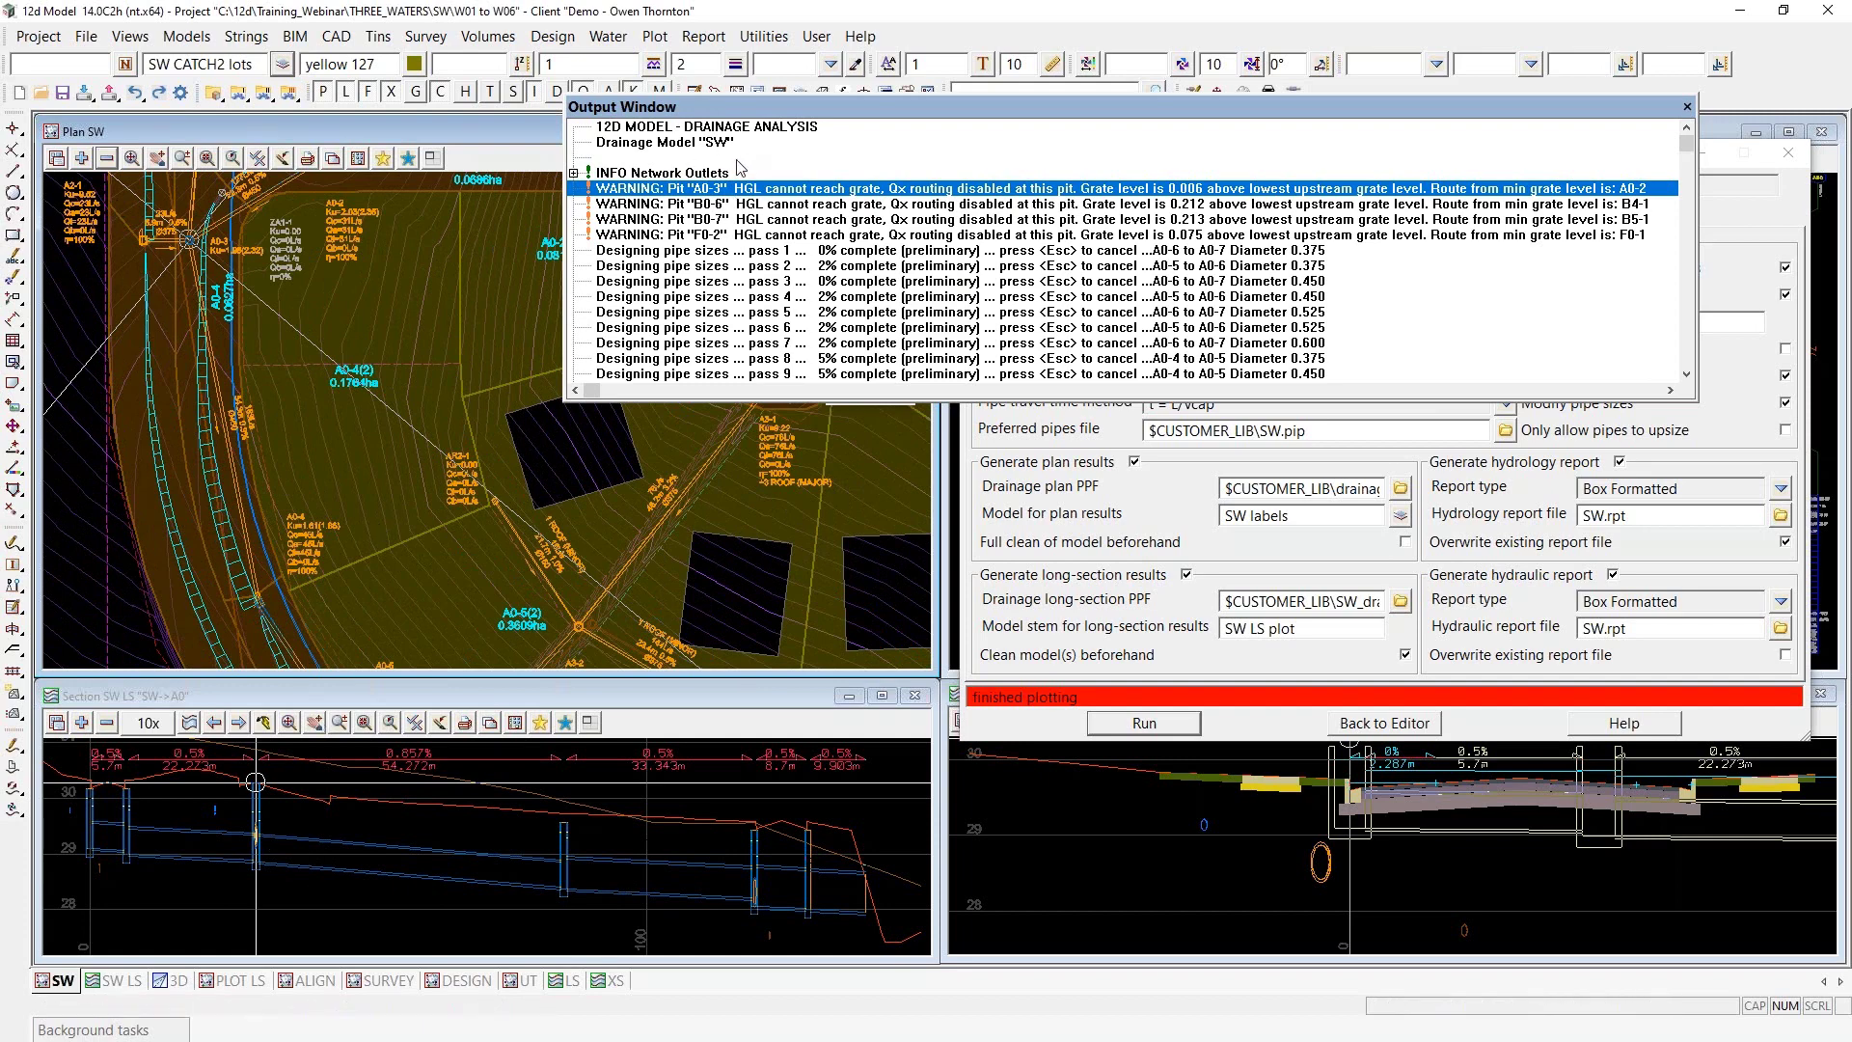
{"action": "left_click", "coordinate": [738, 158]}
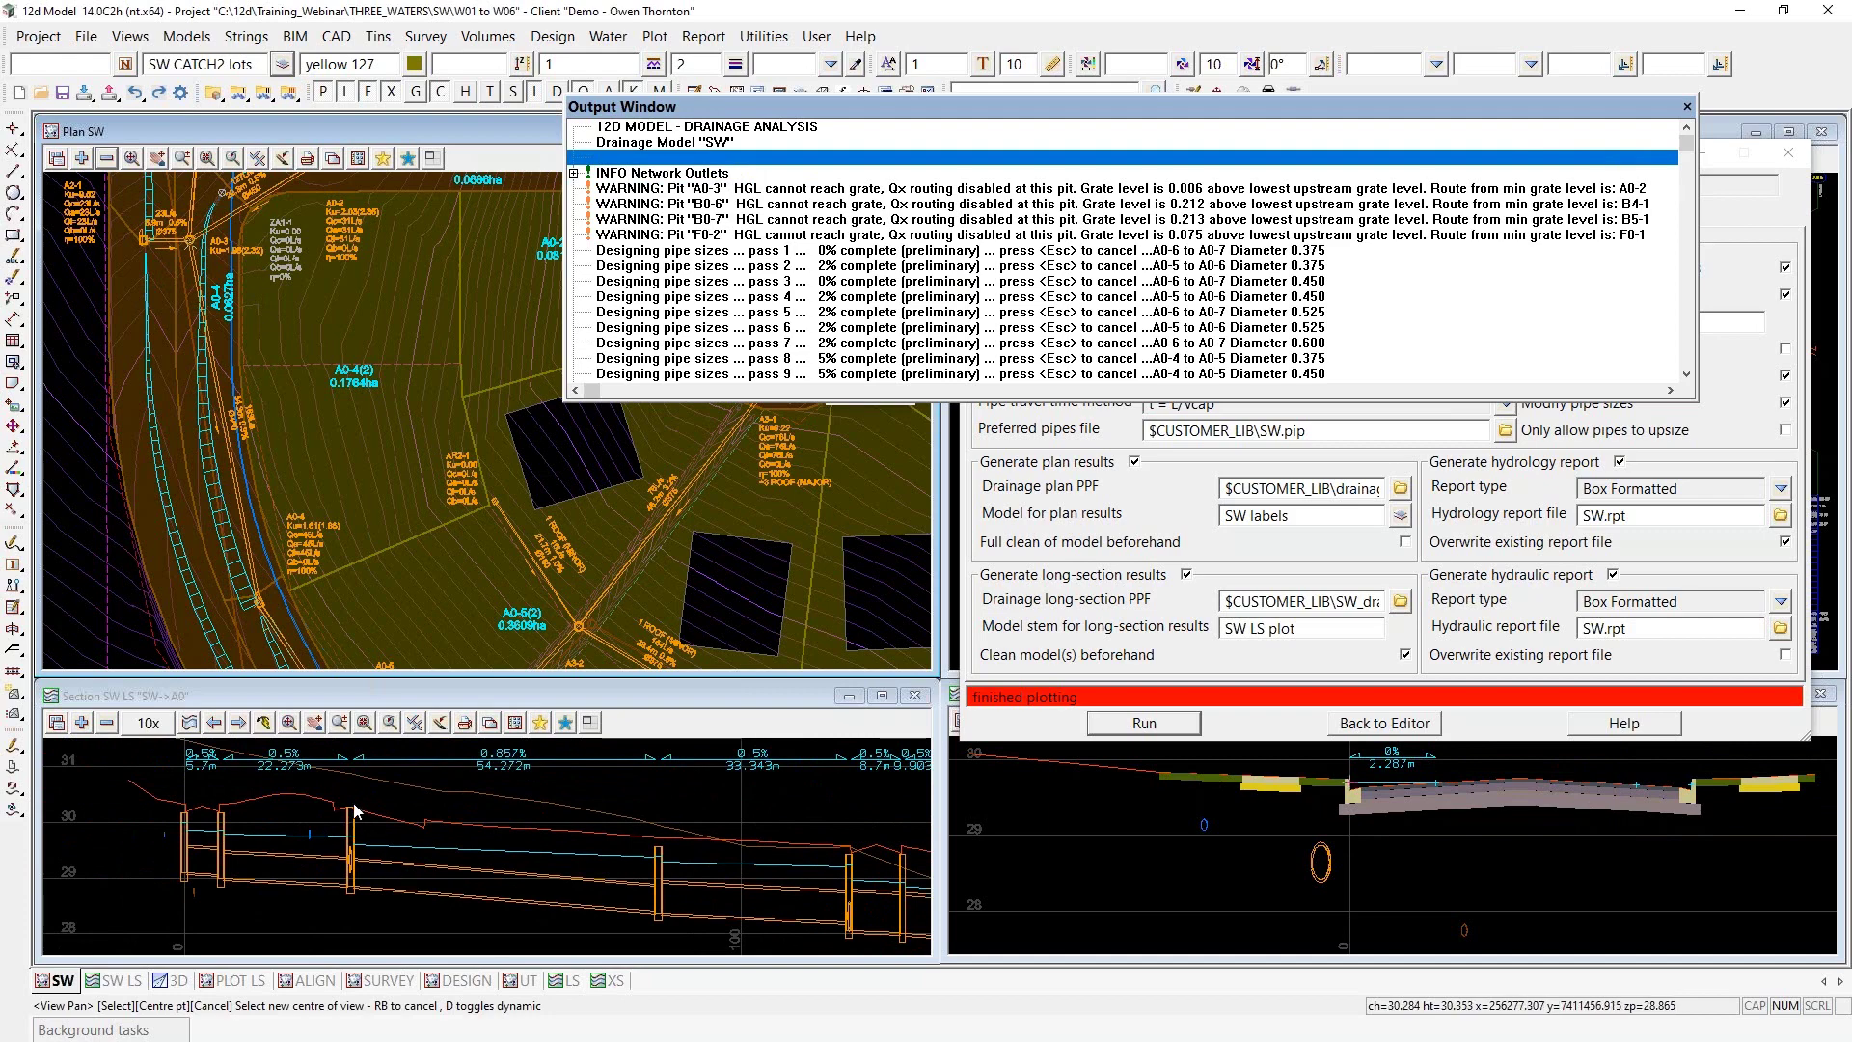
{"action": "scroll", "coordinate": [175, 204], "scroll_direction": "up", "scroll_amount": 5}
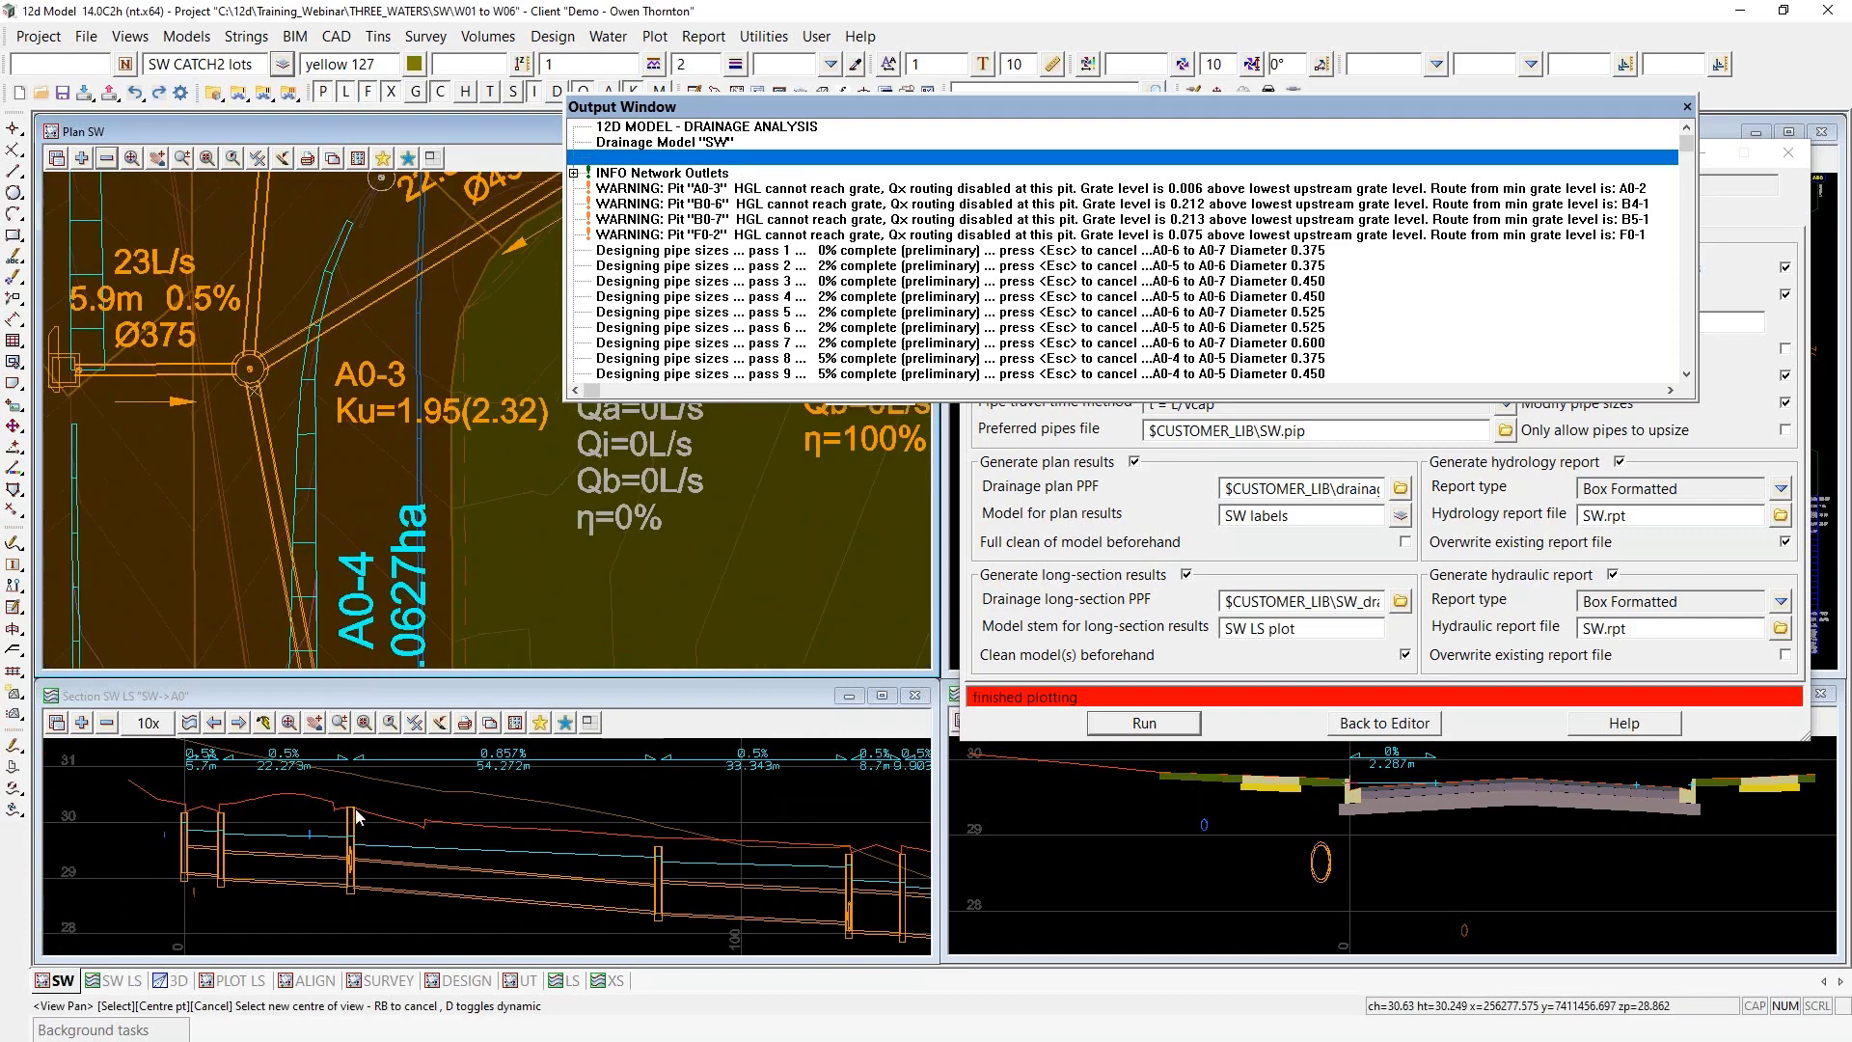
{"action": "scroll", "coordinate": [356, 813], "scroll_direction": "up", "scroll_amount": 1}
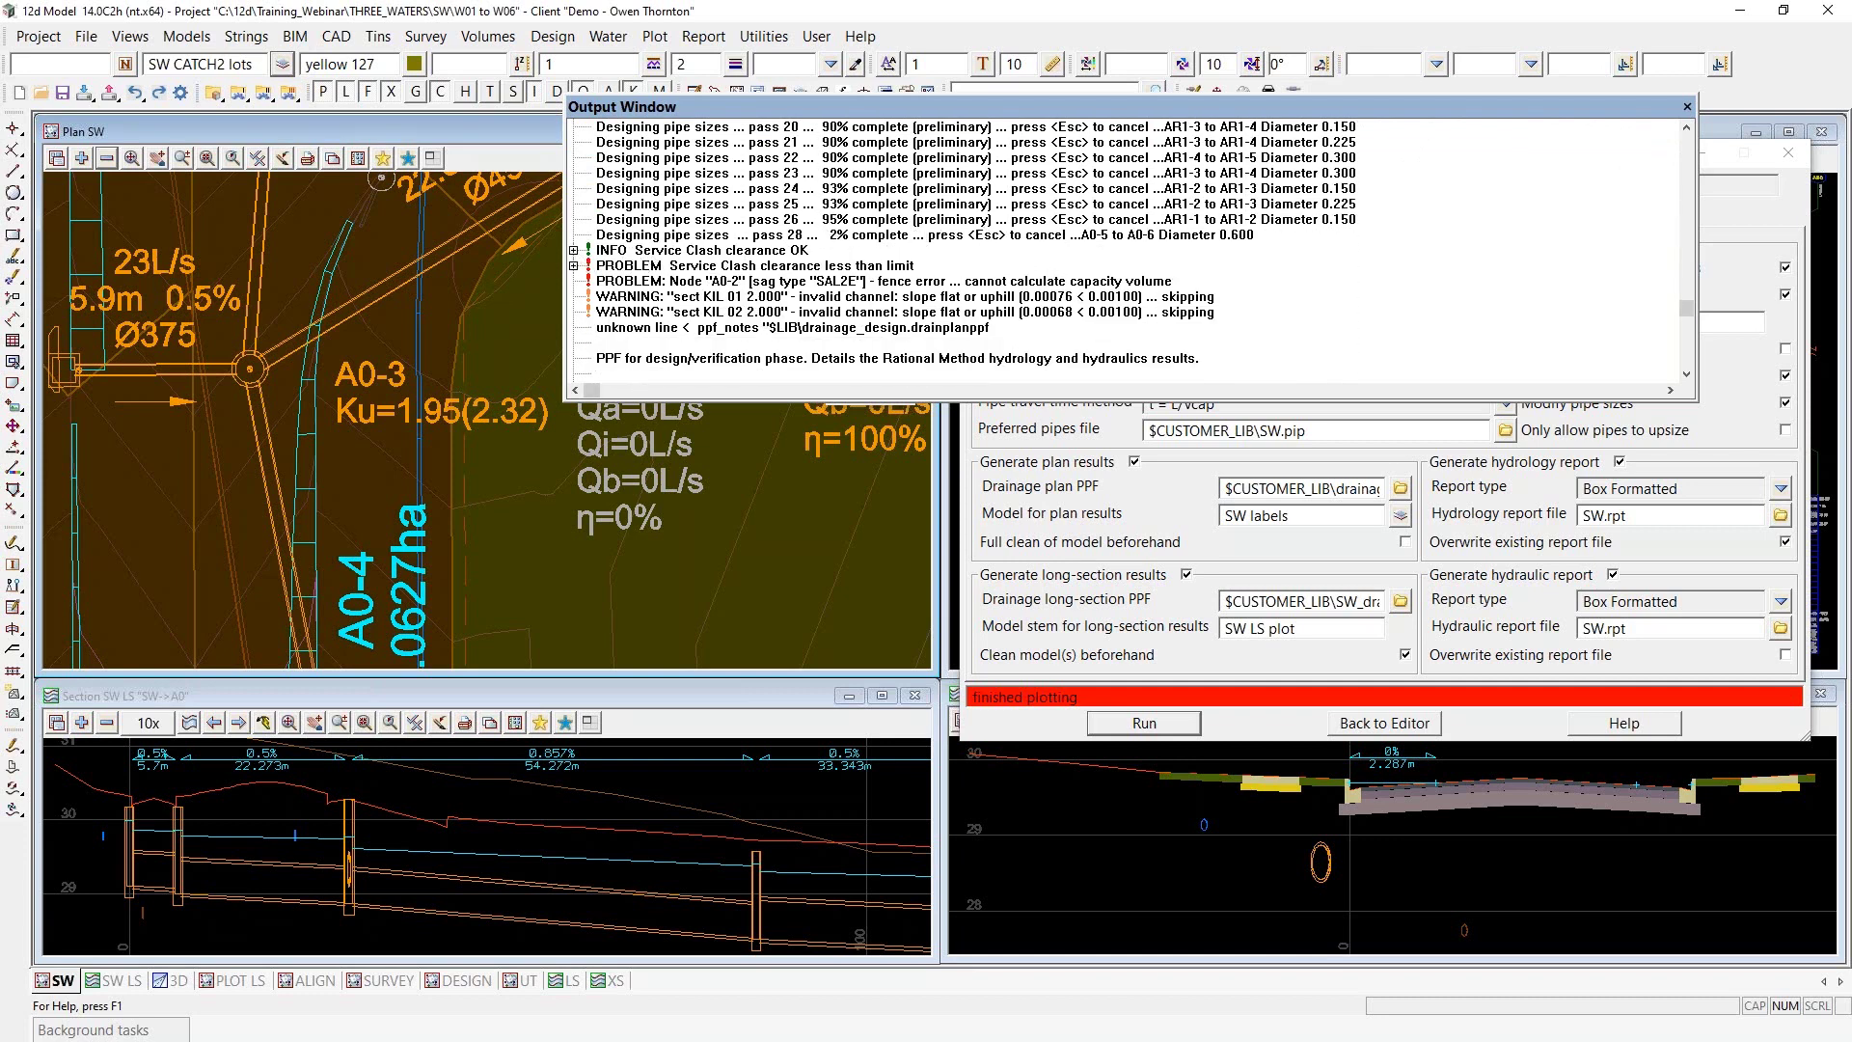
Enlarge the Output Window and expand both Service Clash groups, clearance OK and clearance less than limit
{"action": "left_click_drag", "start_coordinate": [652, 399], "coordinate": [651, 700]}
{"action": "left_click", "coordinate": [574, 421]}
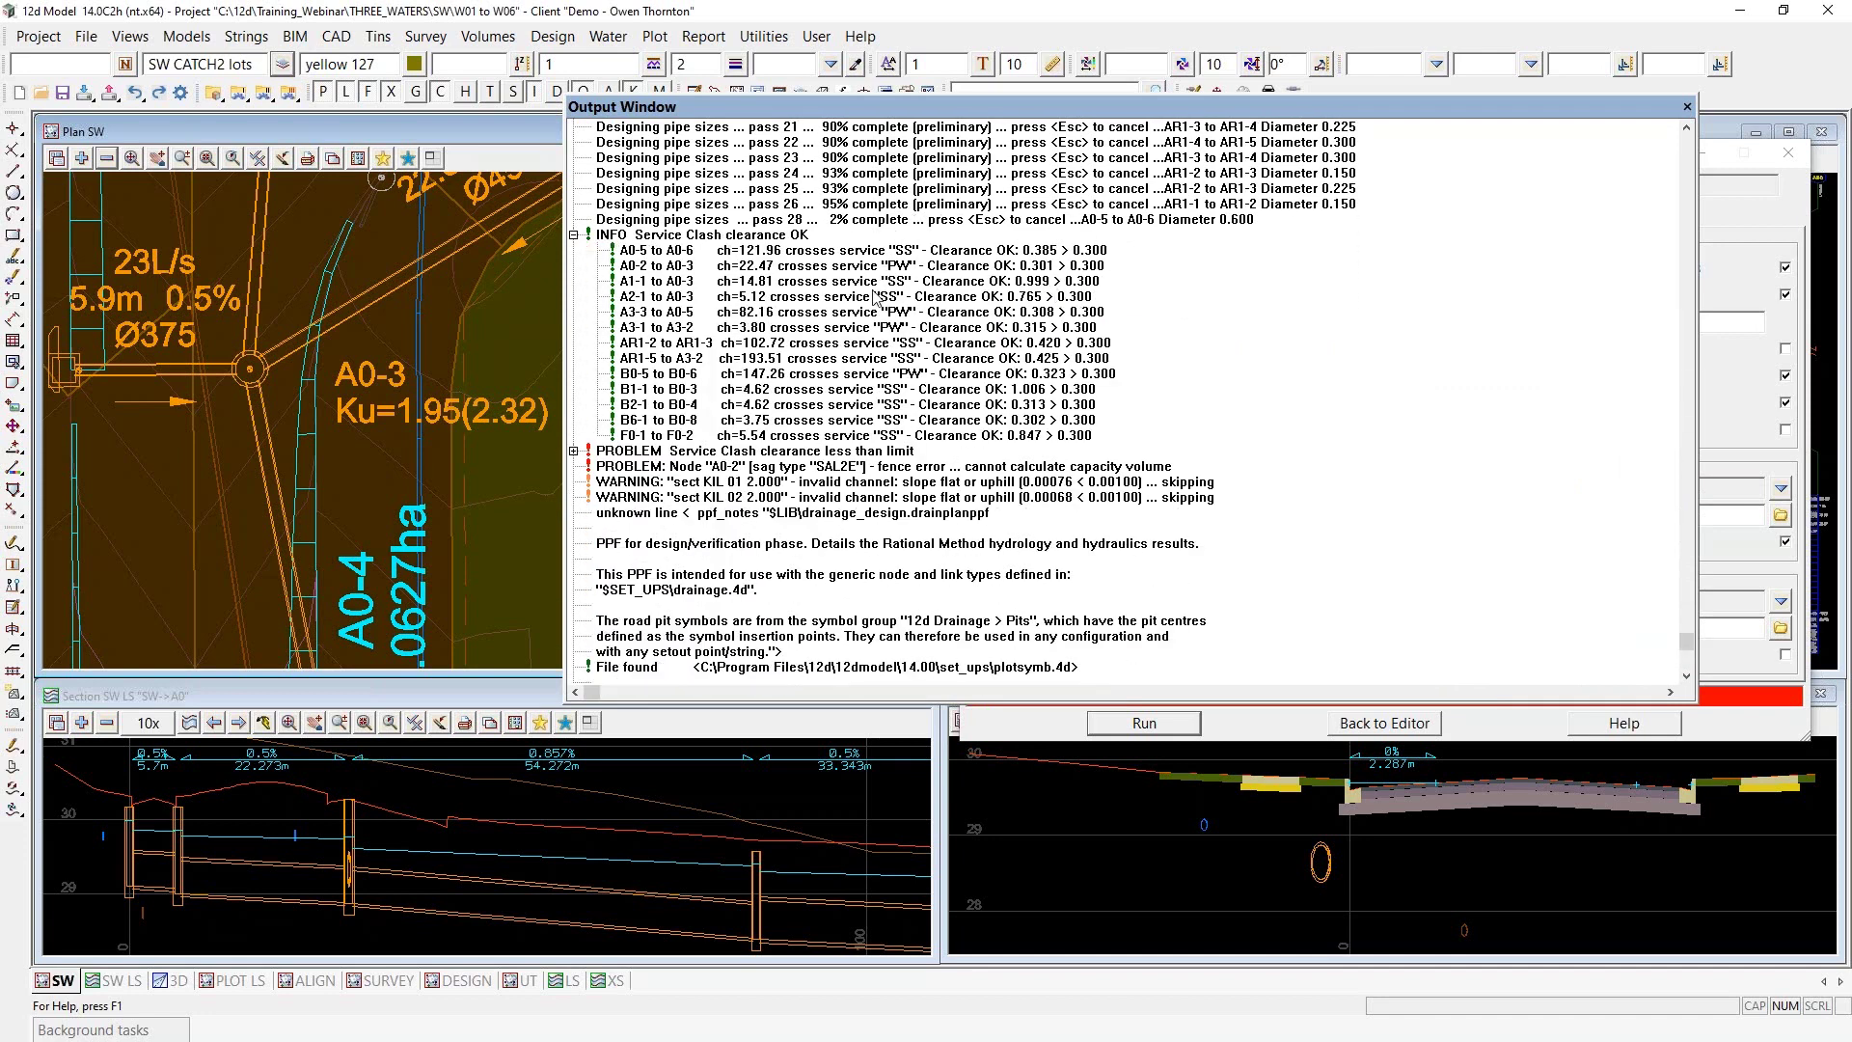
{"action": "left_click", "coordinate": [574, 452]}
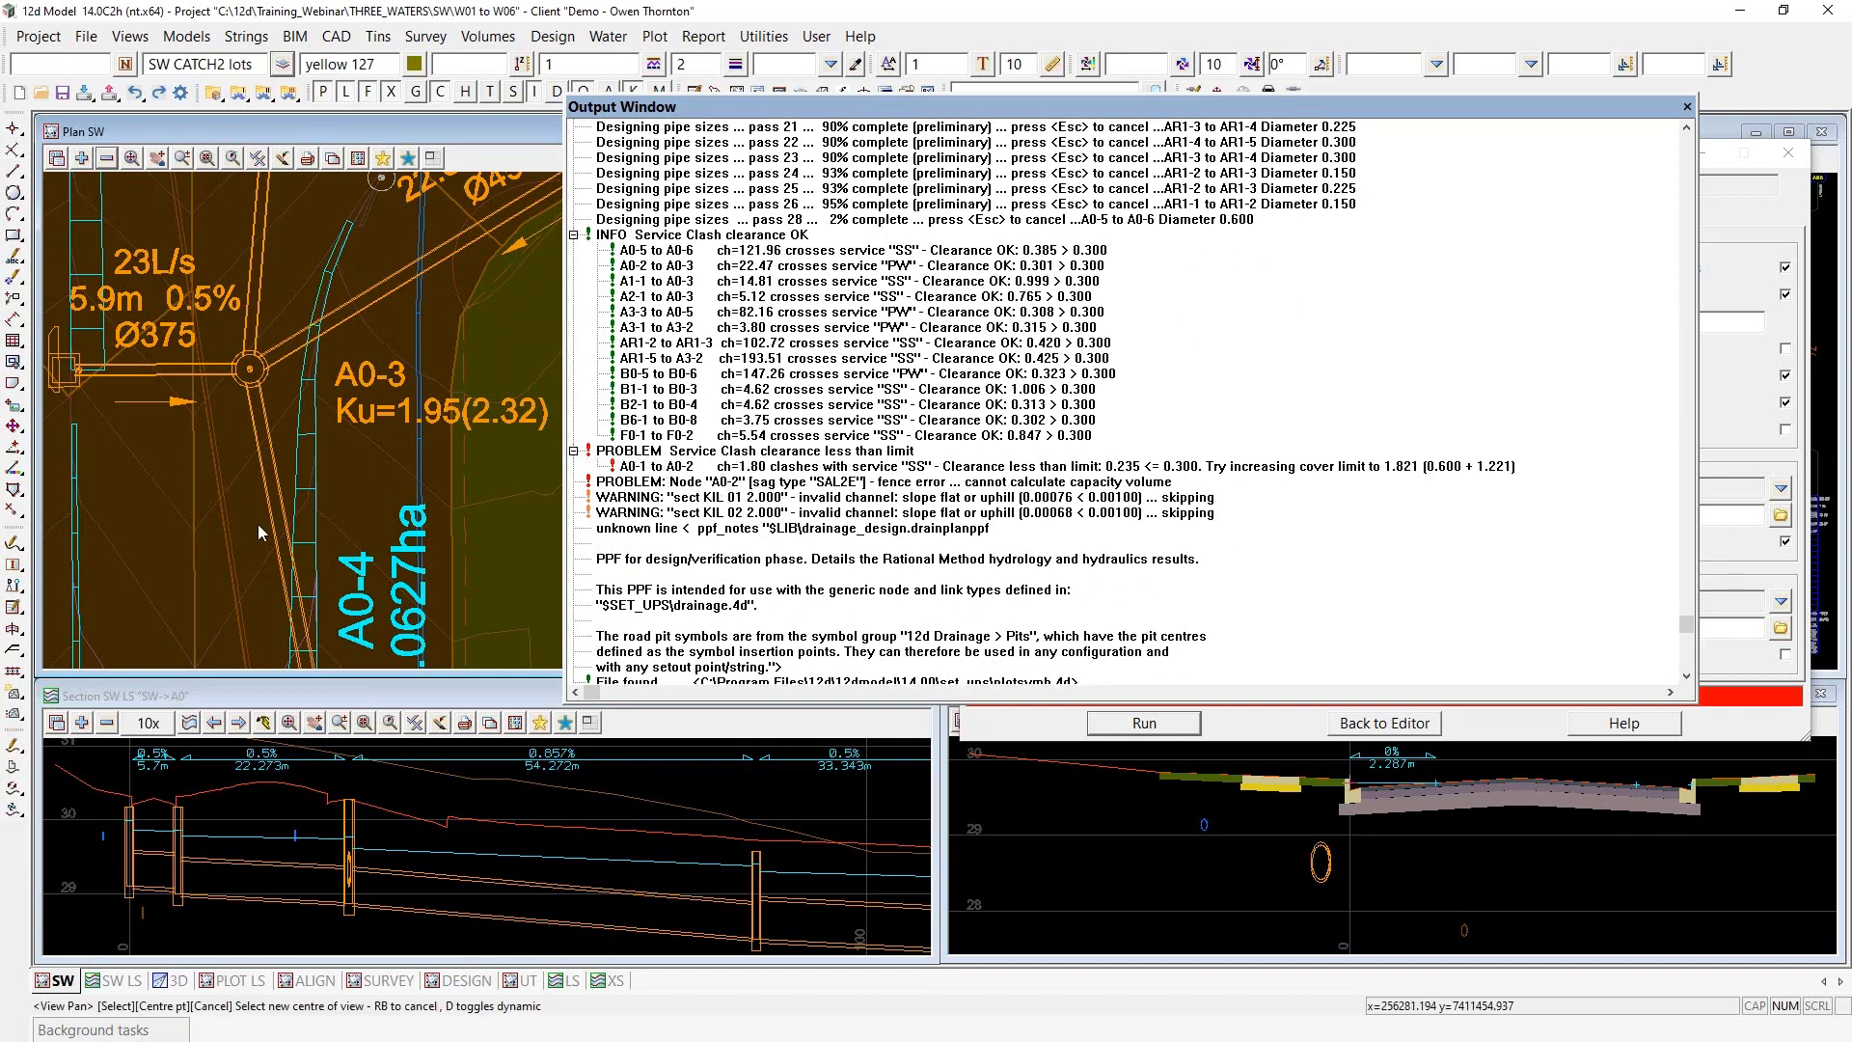
Locate the A0-1 to A0-2 clash with service SS in the plan and examine its pipe clearance in the long section
{"action": "scroll", "coordinate": [257, 524], "scroll_direction": "down", "scroll_amount": 5}
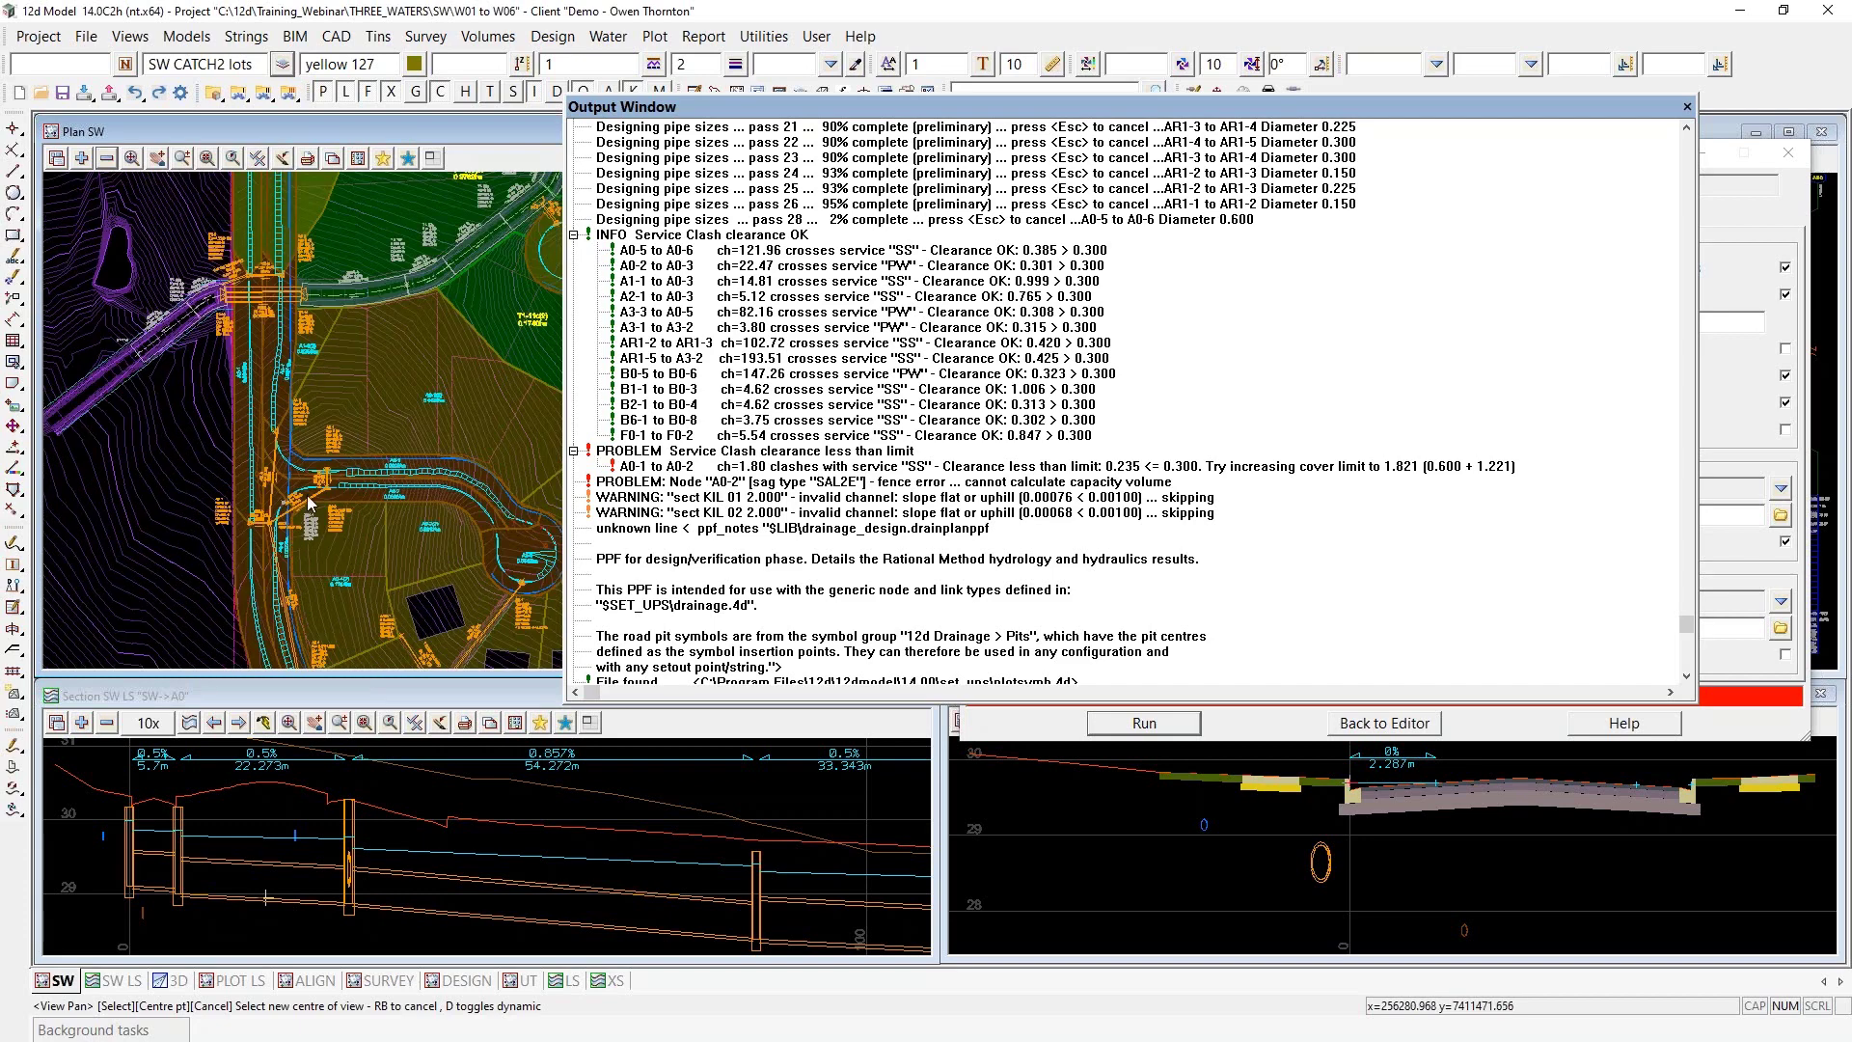
{"action": "scroll", "coordinate": [309, 502], "scroll_direction": "up", "scroll_amount": 6}
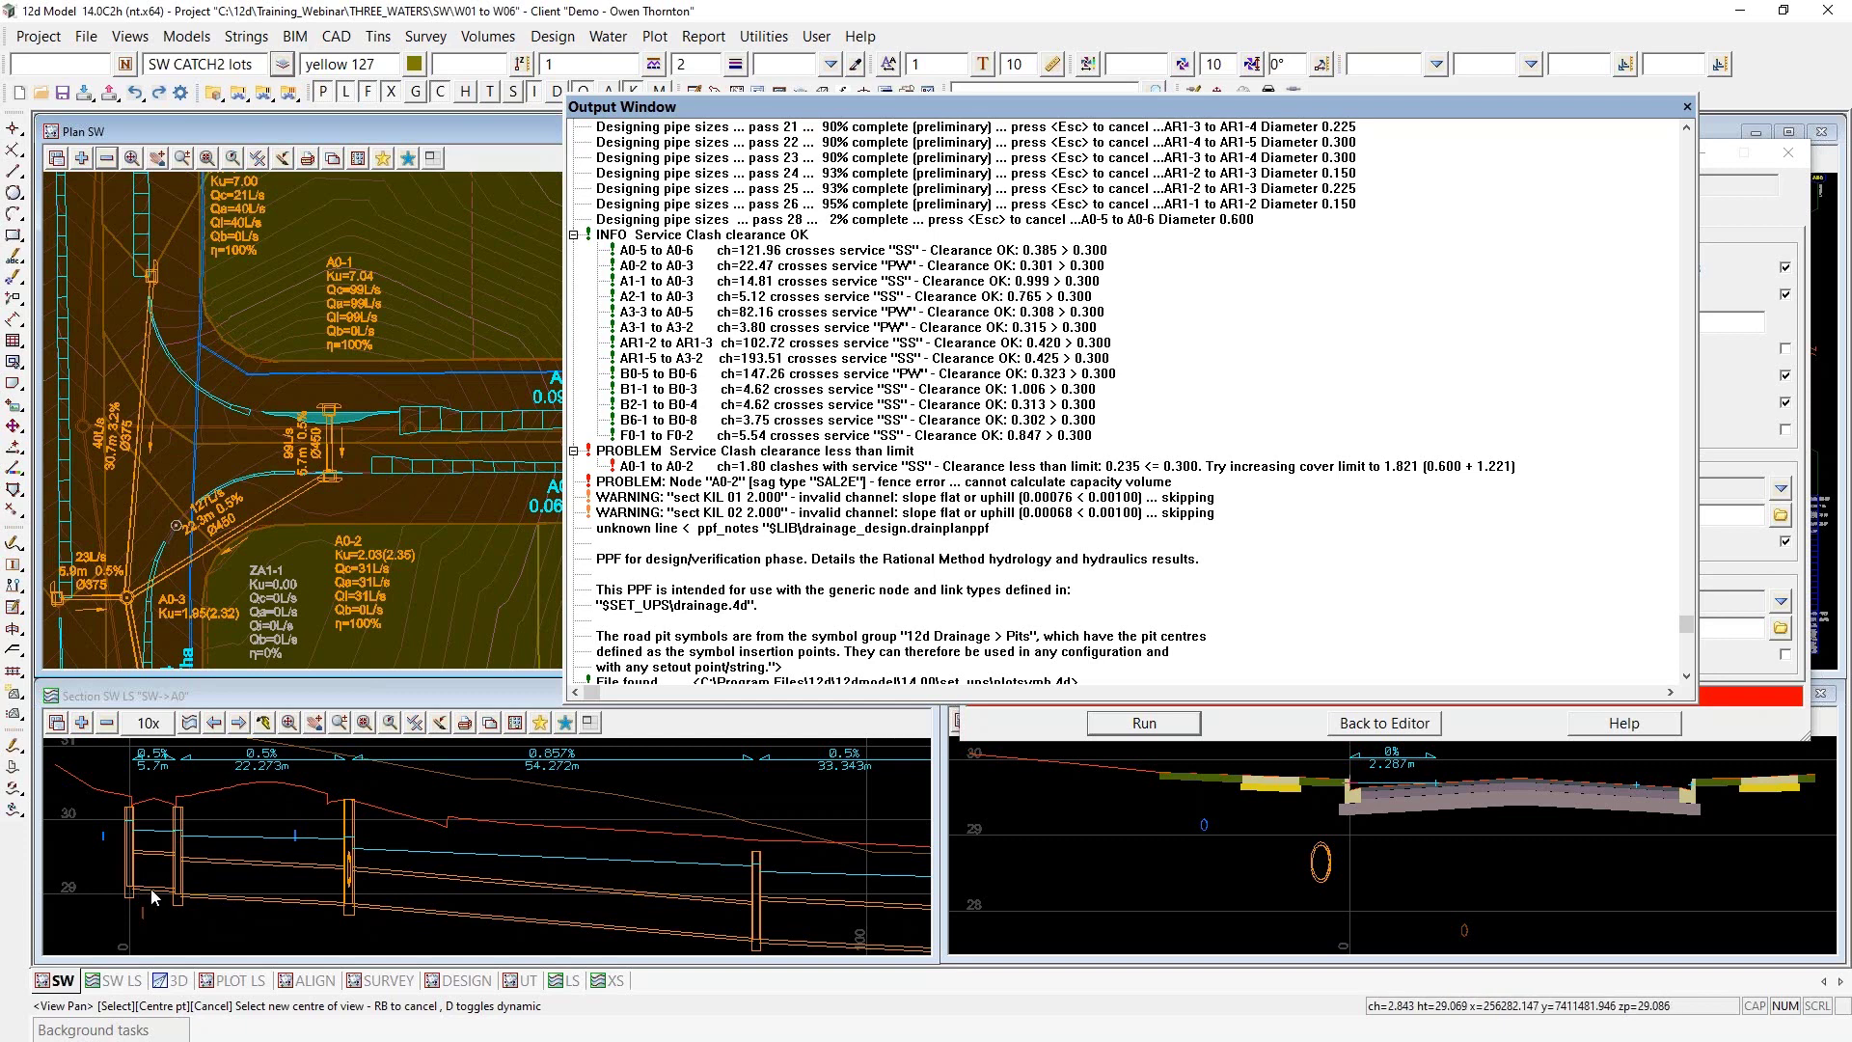
{"action": "scroll", "coordinate": [321, 489], "scroll_direction": "up", "scroll_amount": 5}
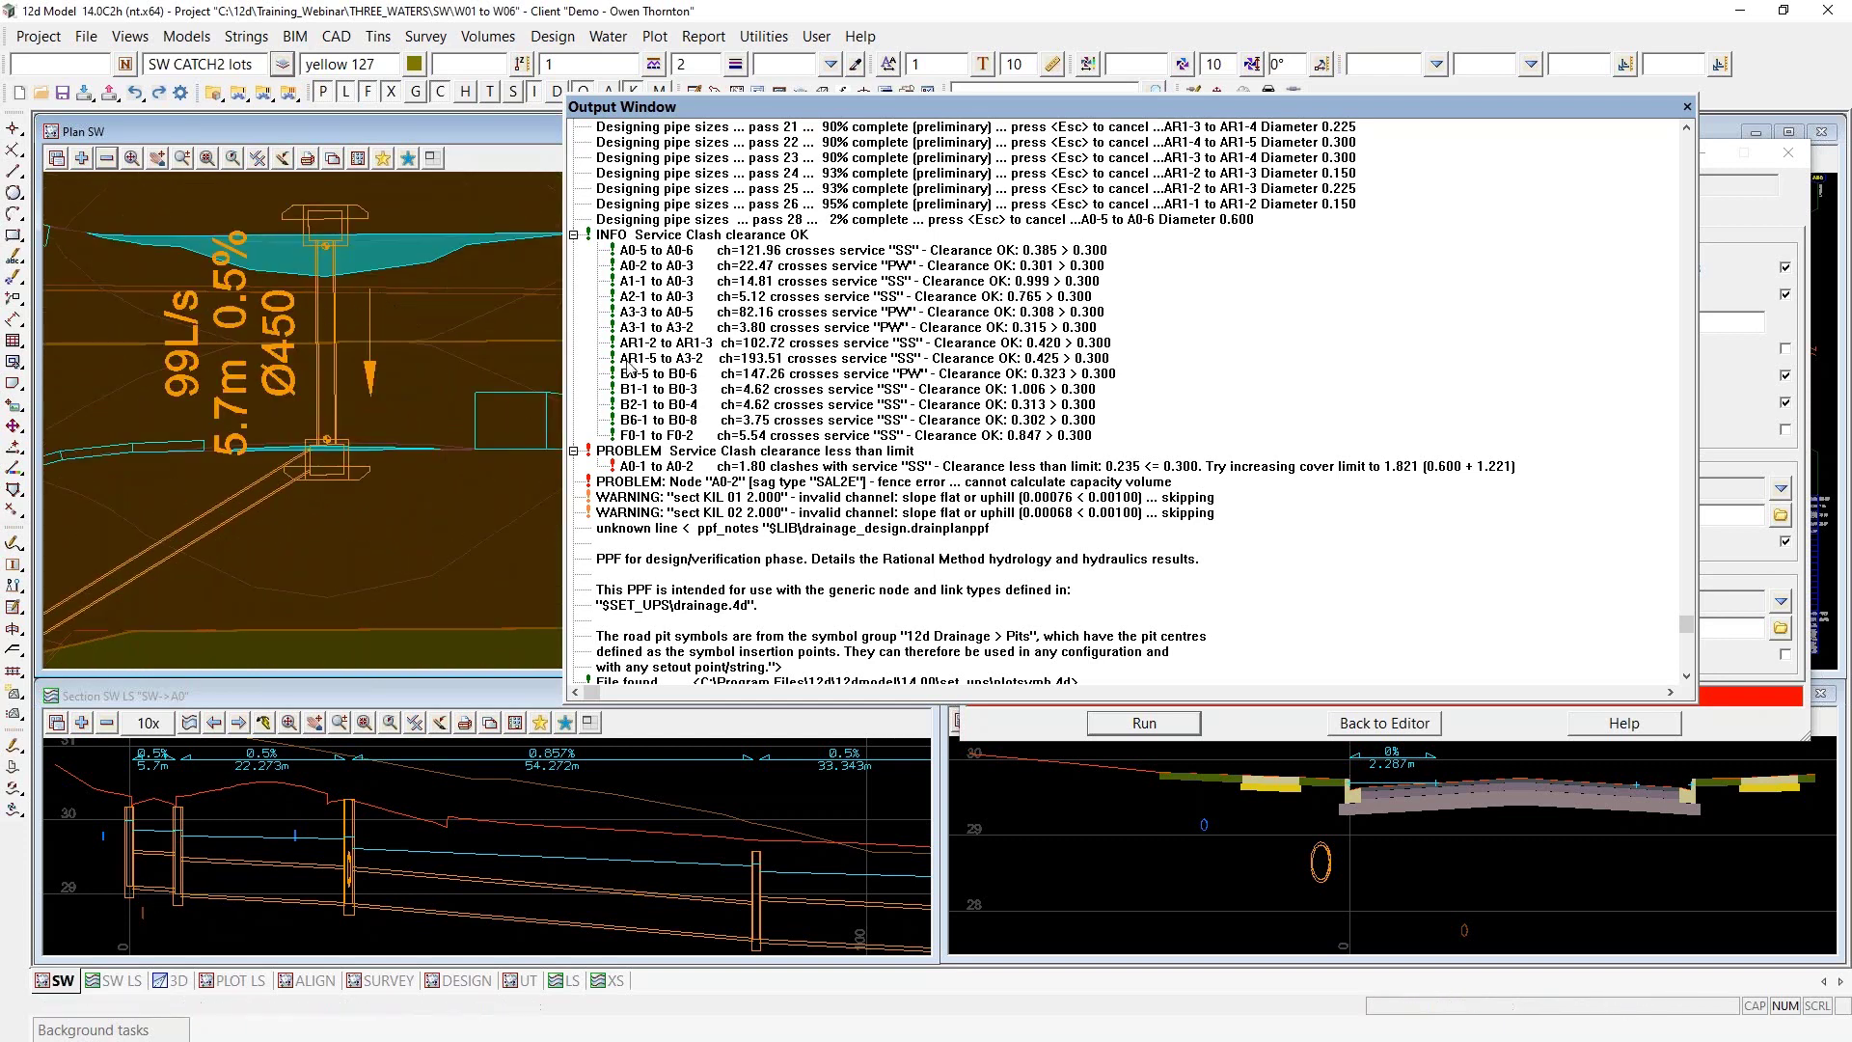
{"action": "left_click", "coordinate": [652, 467]}
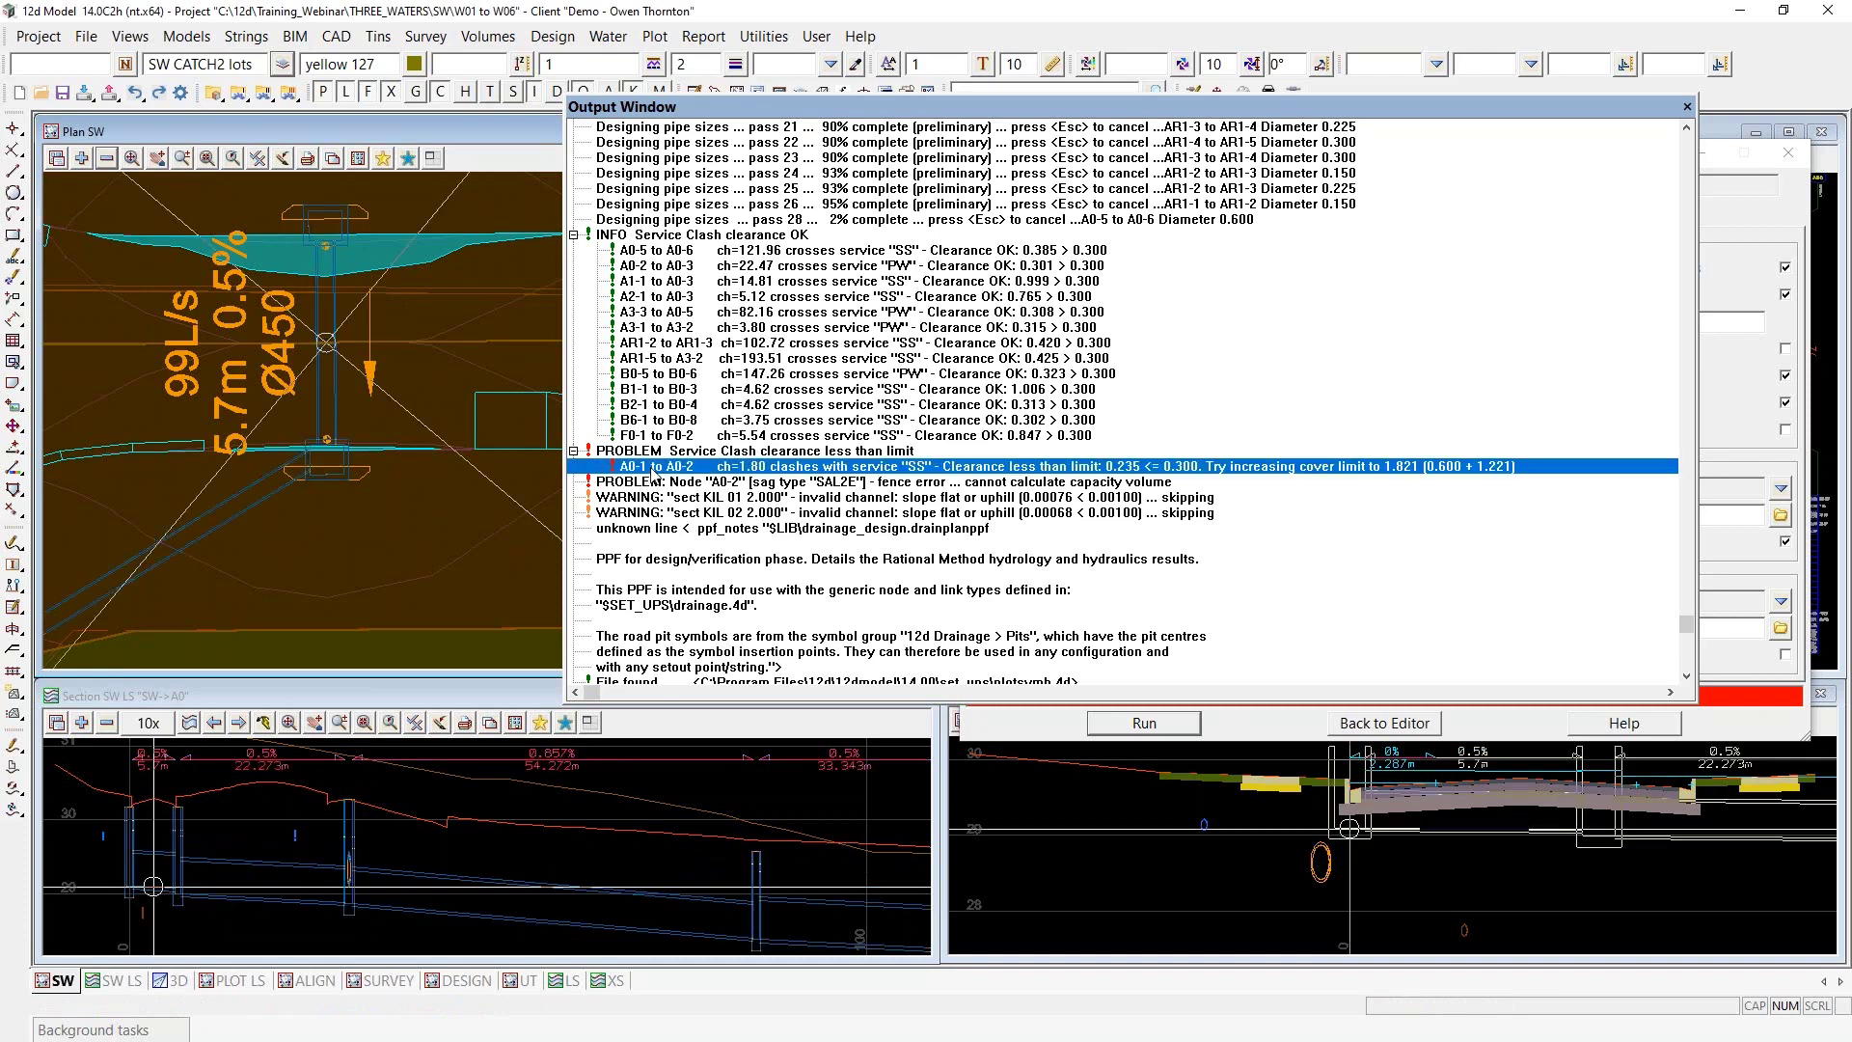
{"action": "left_click", "coordinate": [644, 543]}
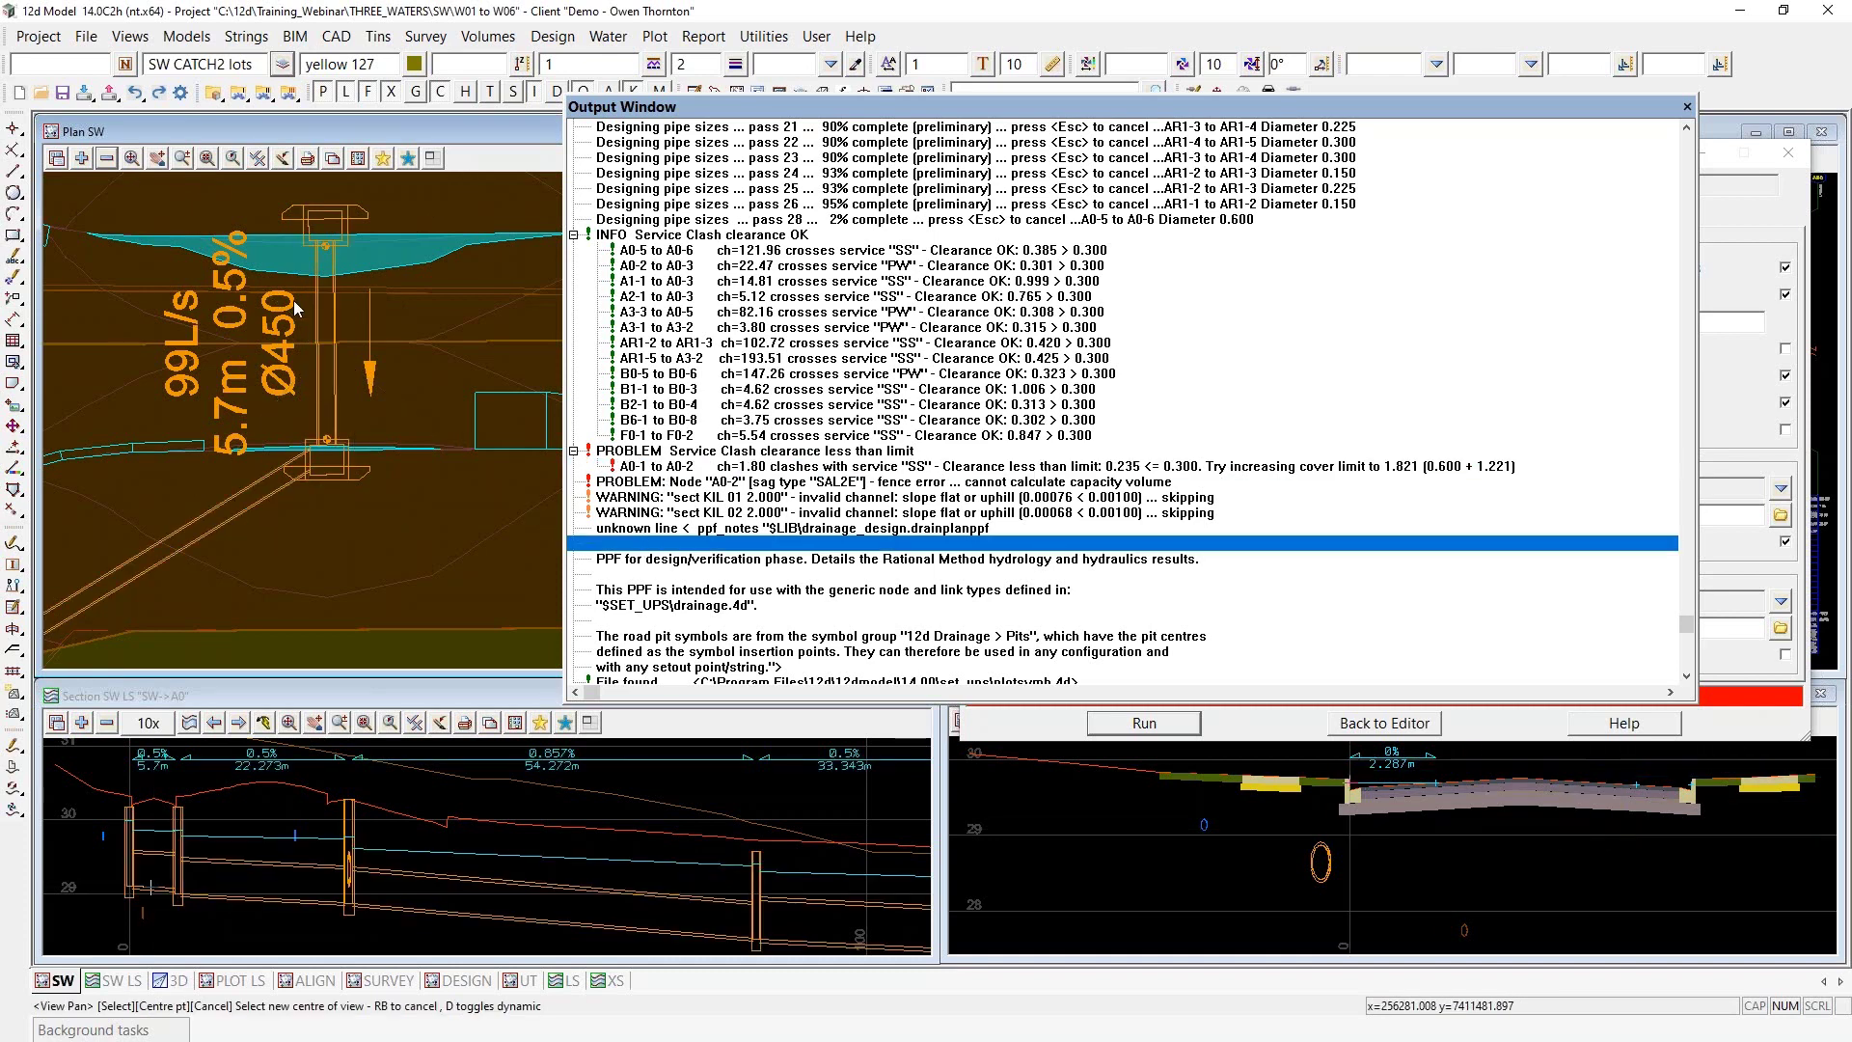
{"action": "scroll", "coordinate": [123, 918], "scroll_direction": "up", "scroll_amount": 1}
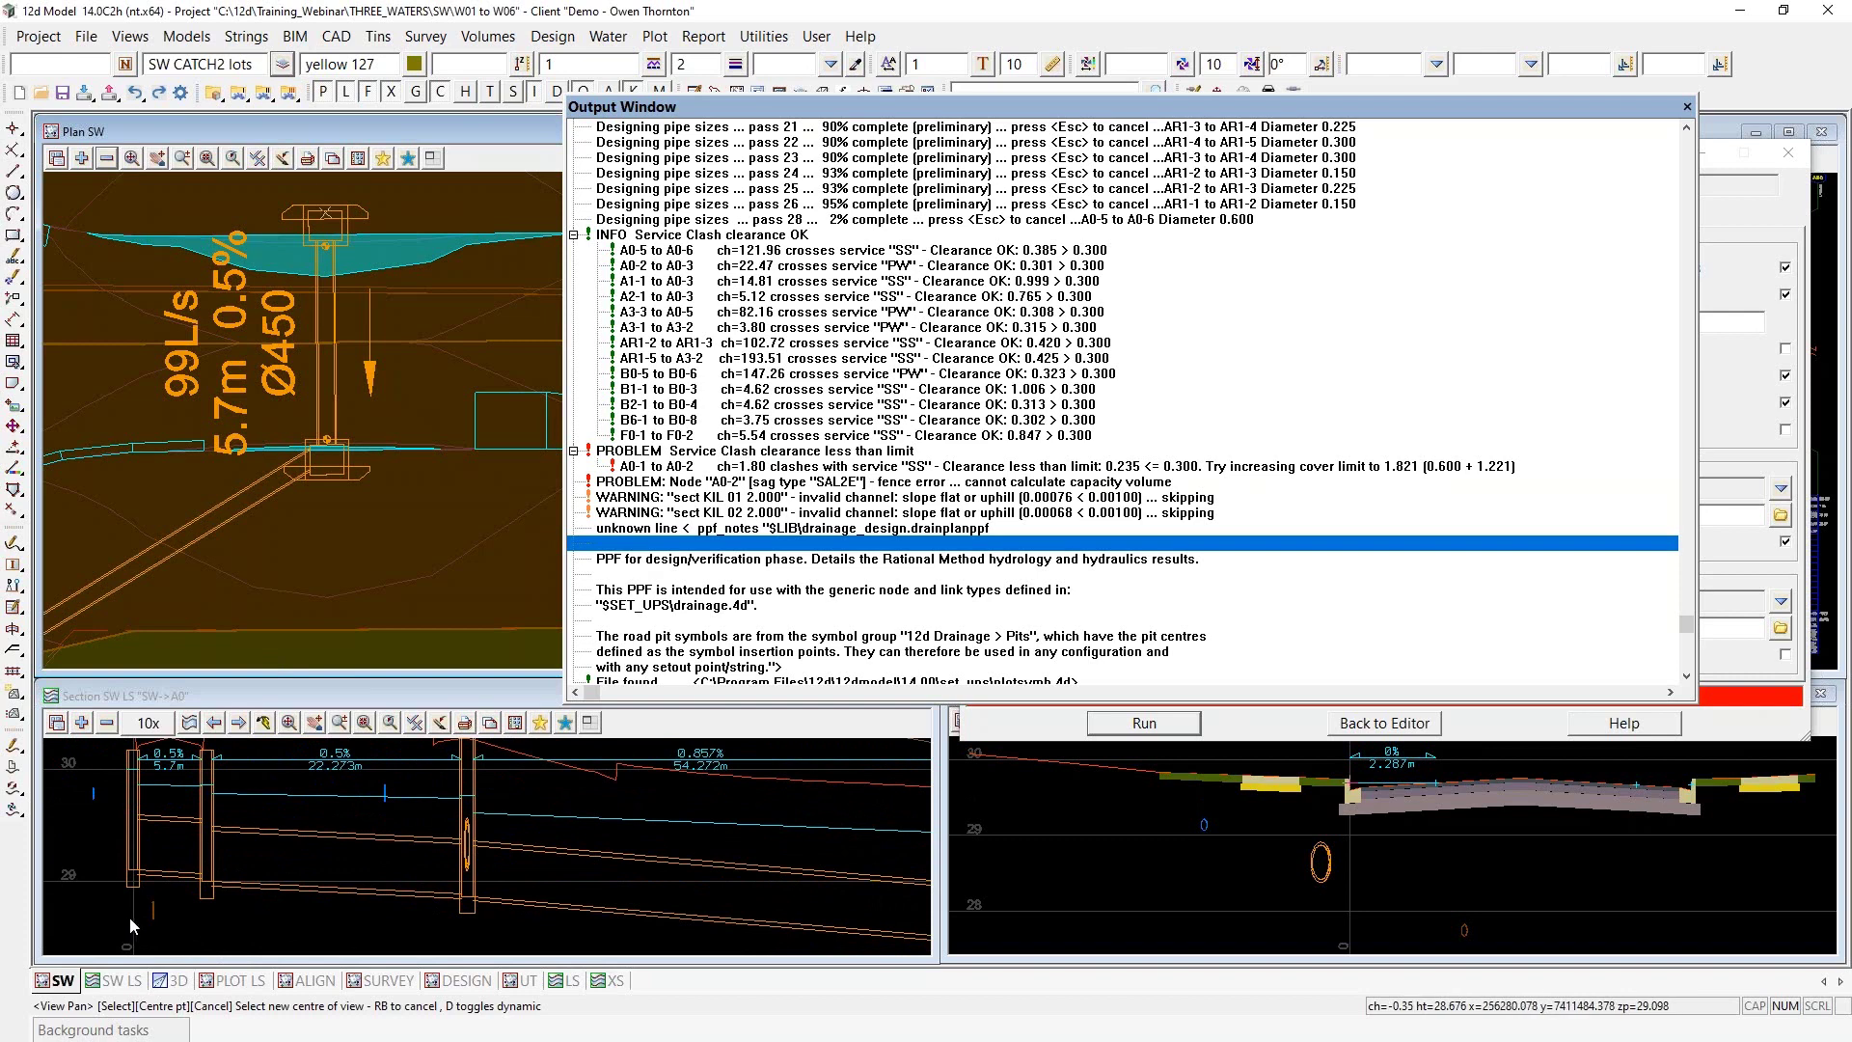
{"action": "scroll", "coordinate": [129, 916], "scroll_direction": "down", "scroll_amount": 1}
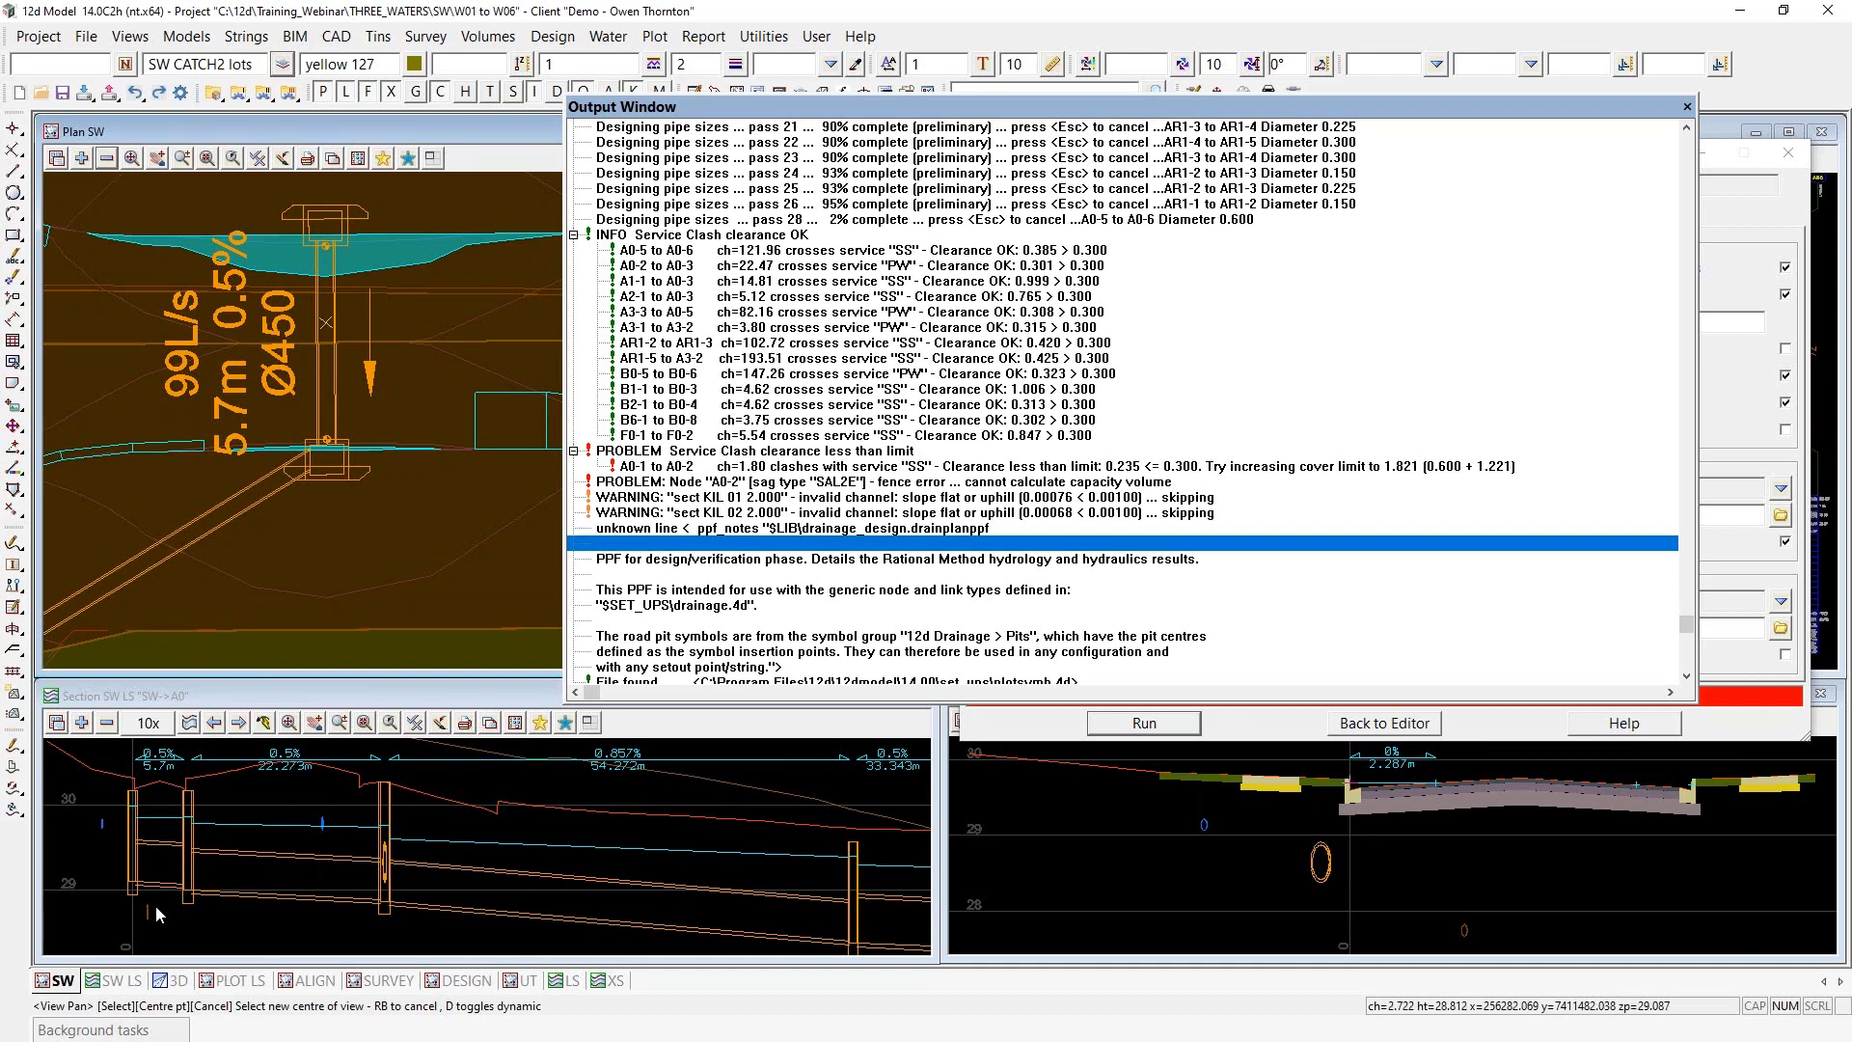
{"action": "scroll", "coordinate": [139, 913], "scroll_direction": "up", "scroll_amount": 1}
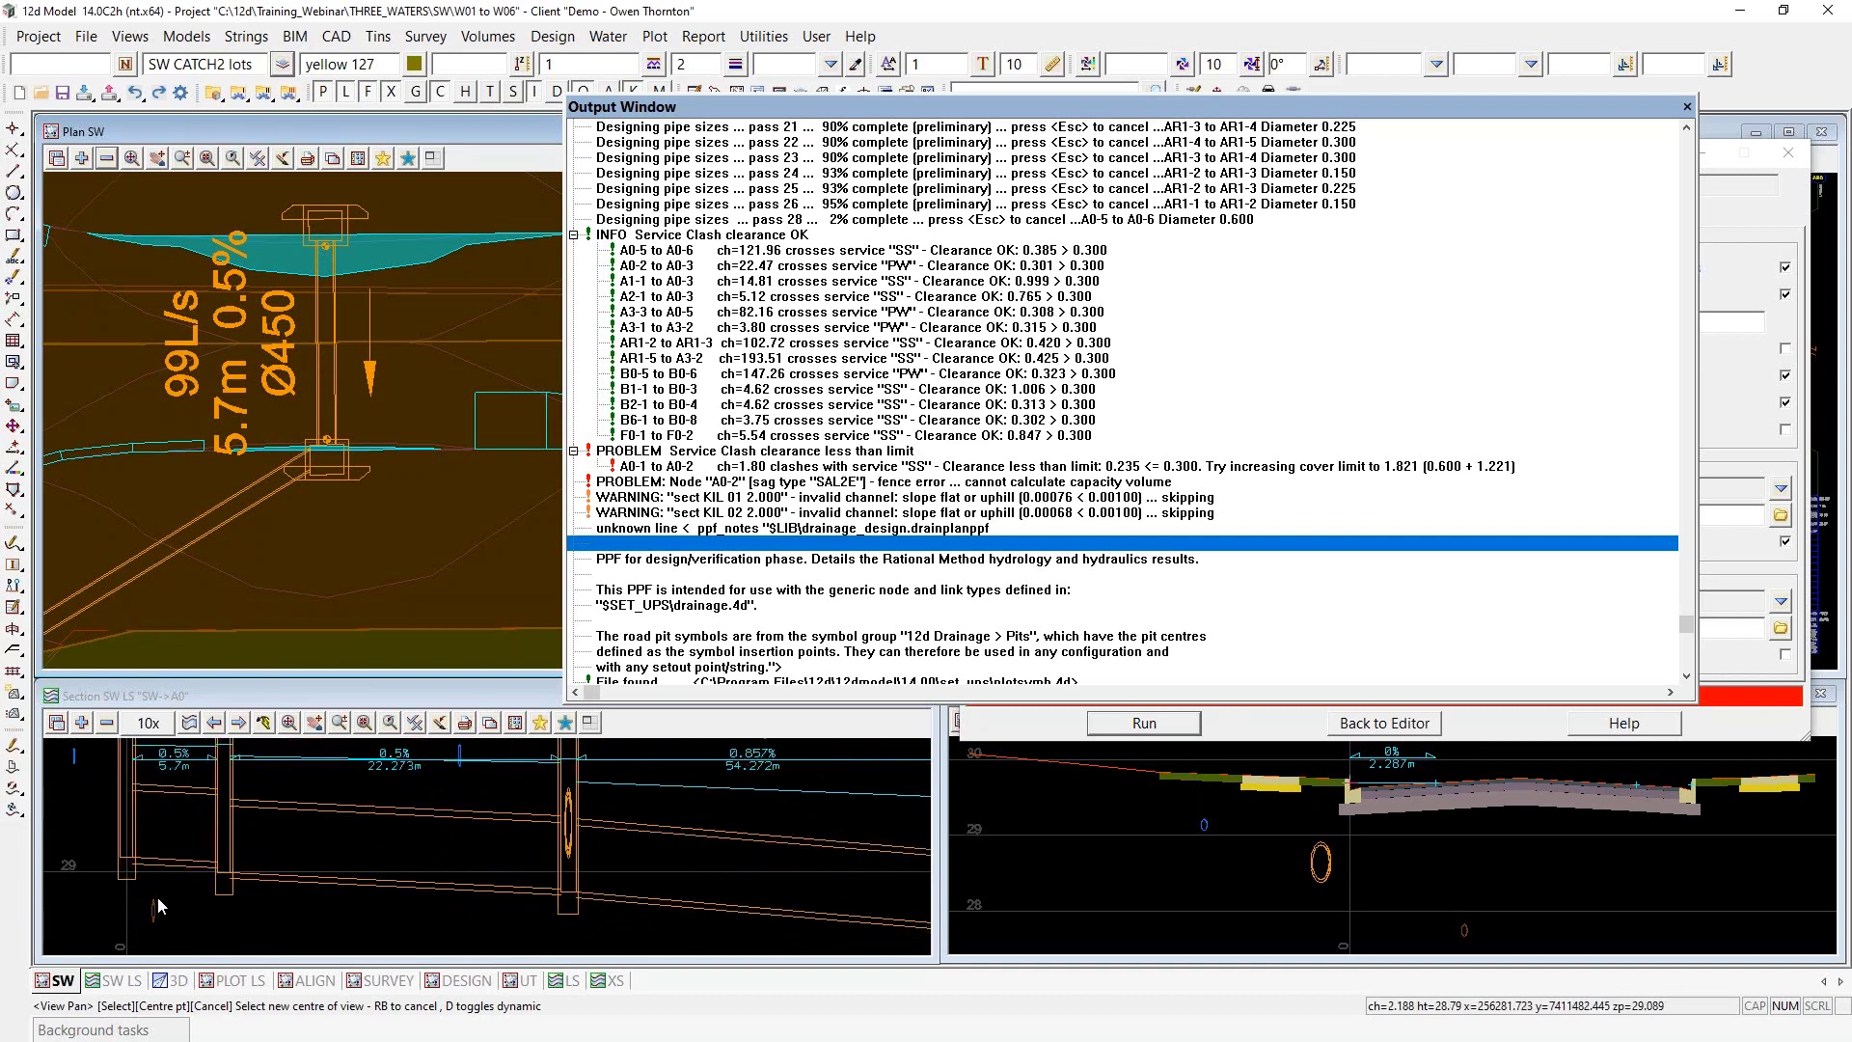
{"action": "scroll", "coordinate": [155, 924], "scroll_direction": "down", "scroll_amount": 1}
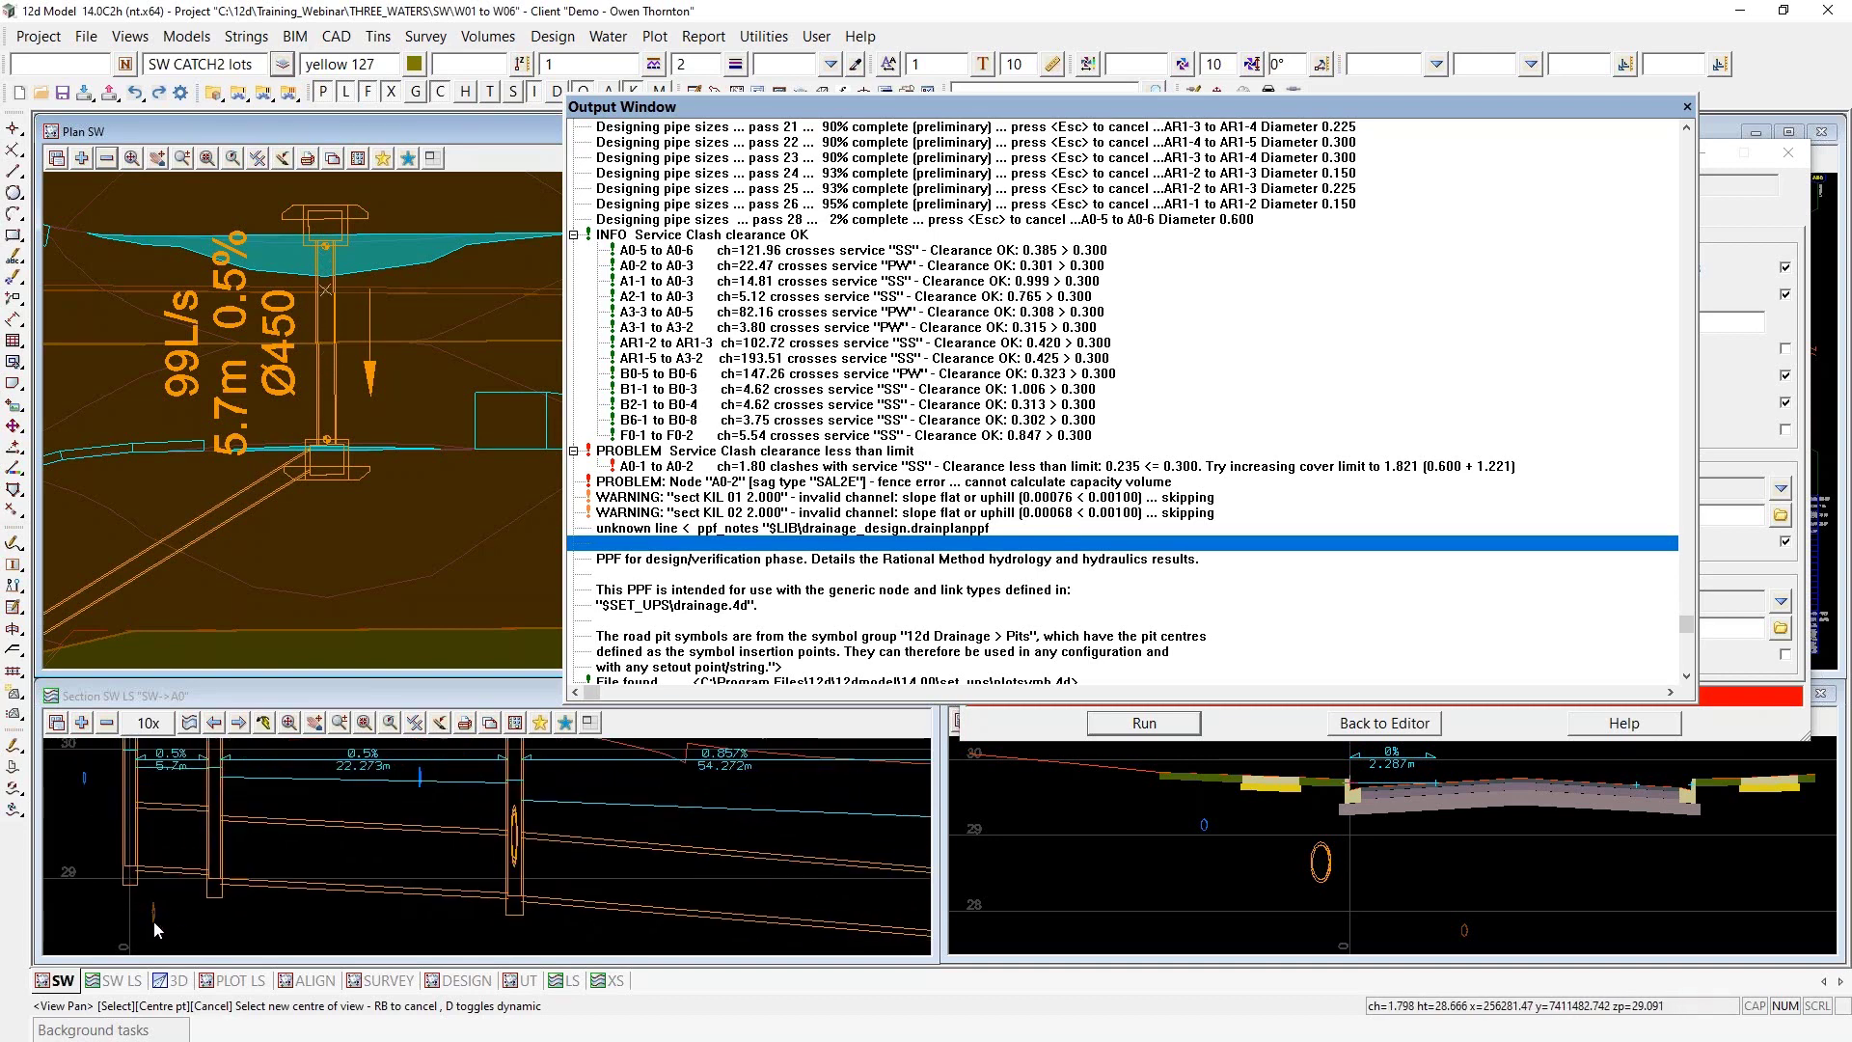
{"action": "scroll", "coordinate": [155, 928], "scroll_direction": "down", "scroll_amount": 1}
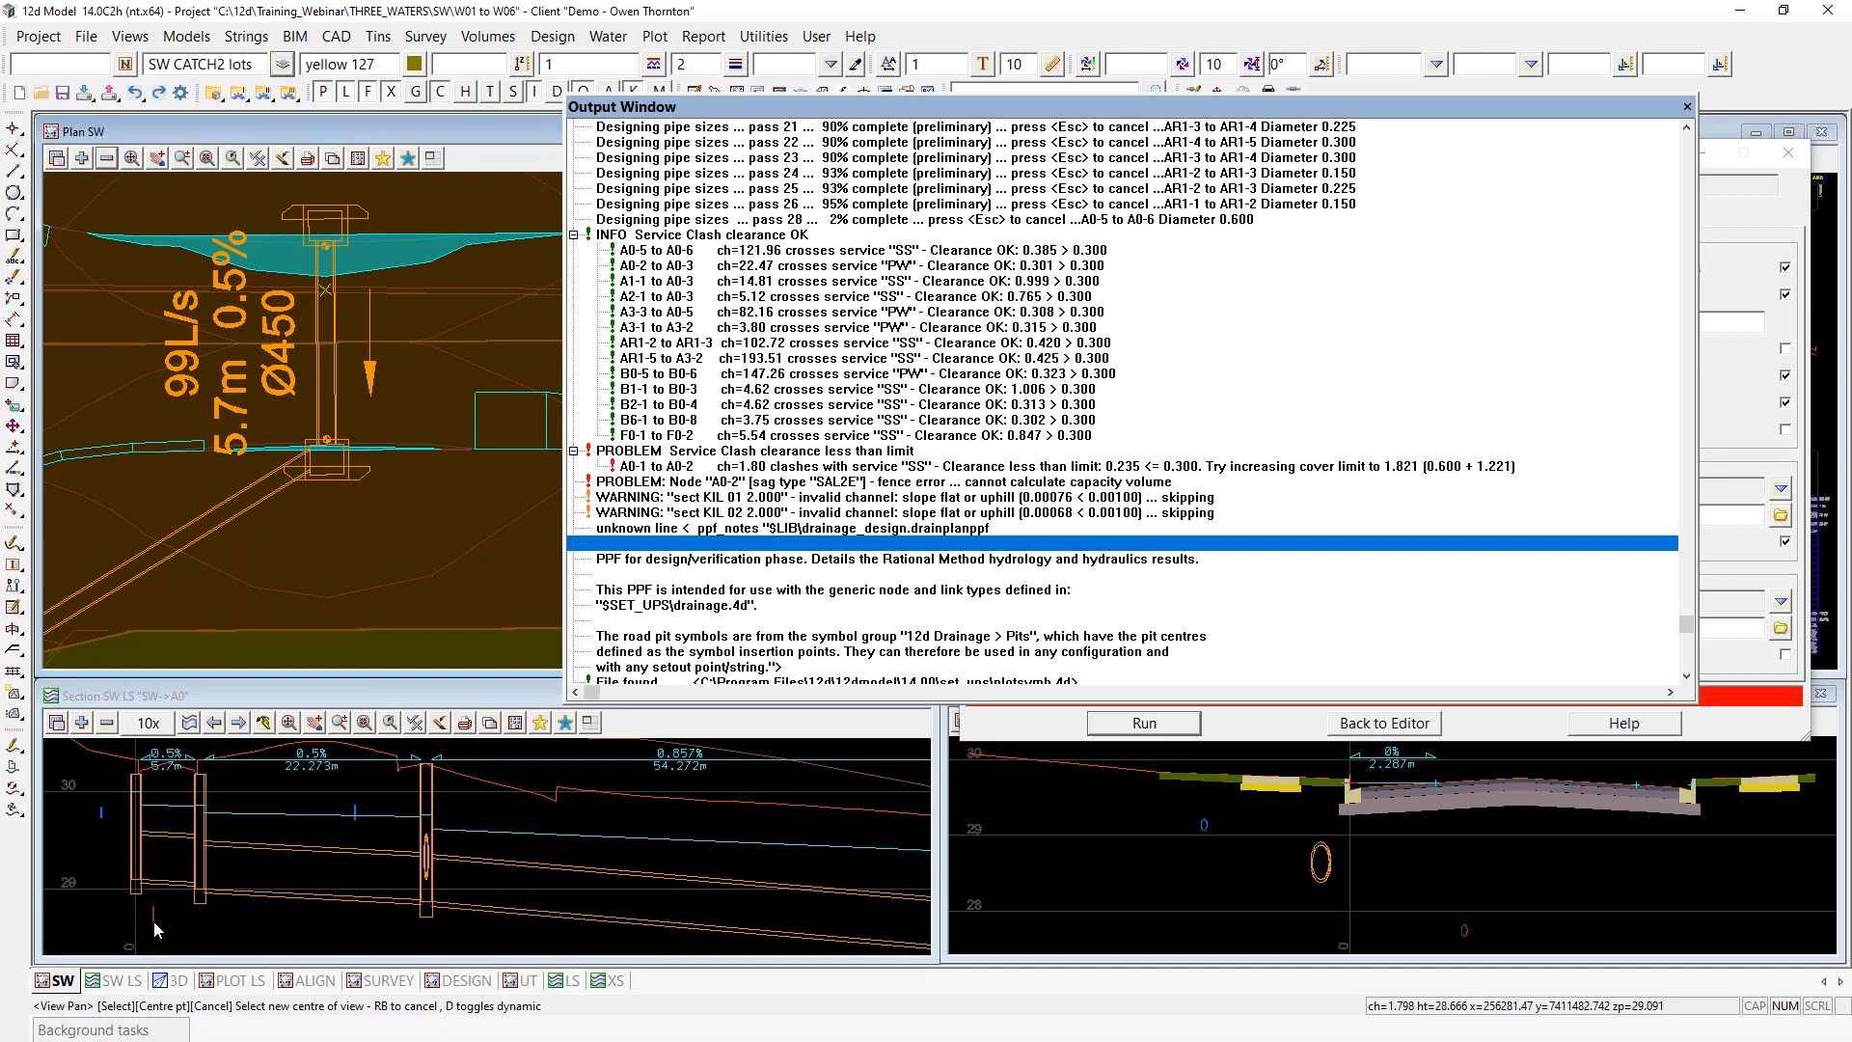
{"action": "right_click", "coordinate": [153, 922]}
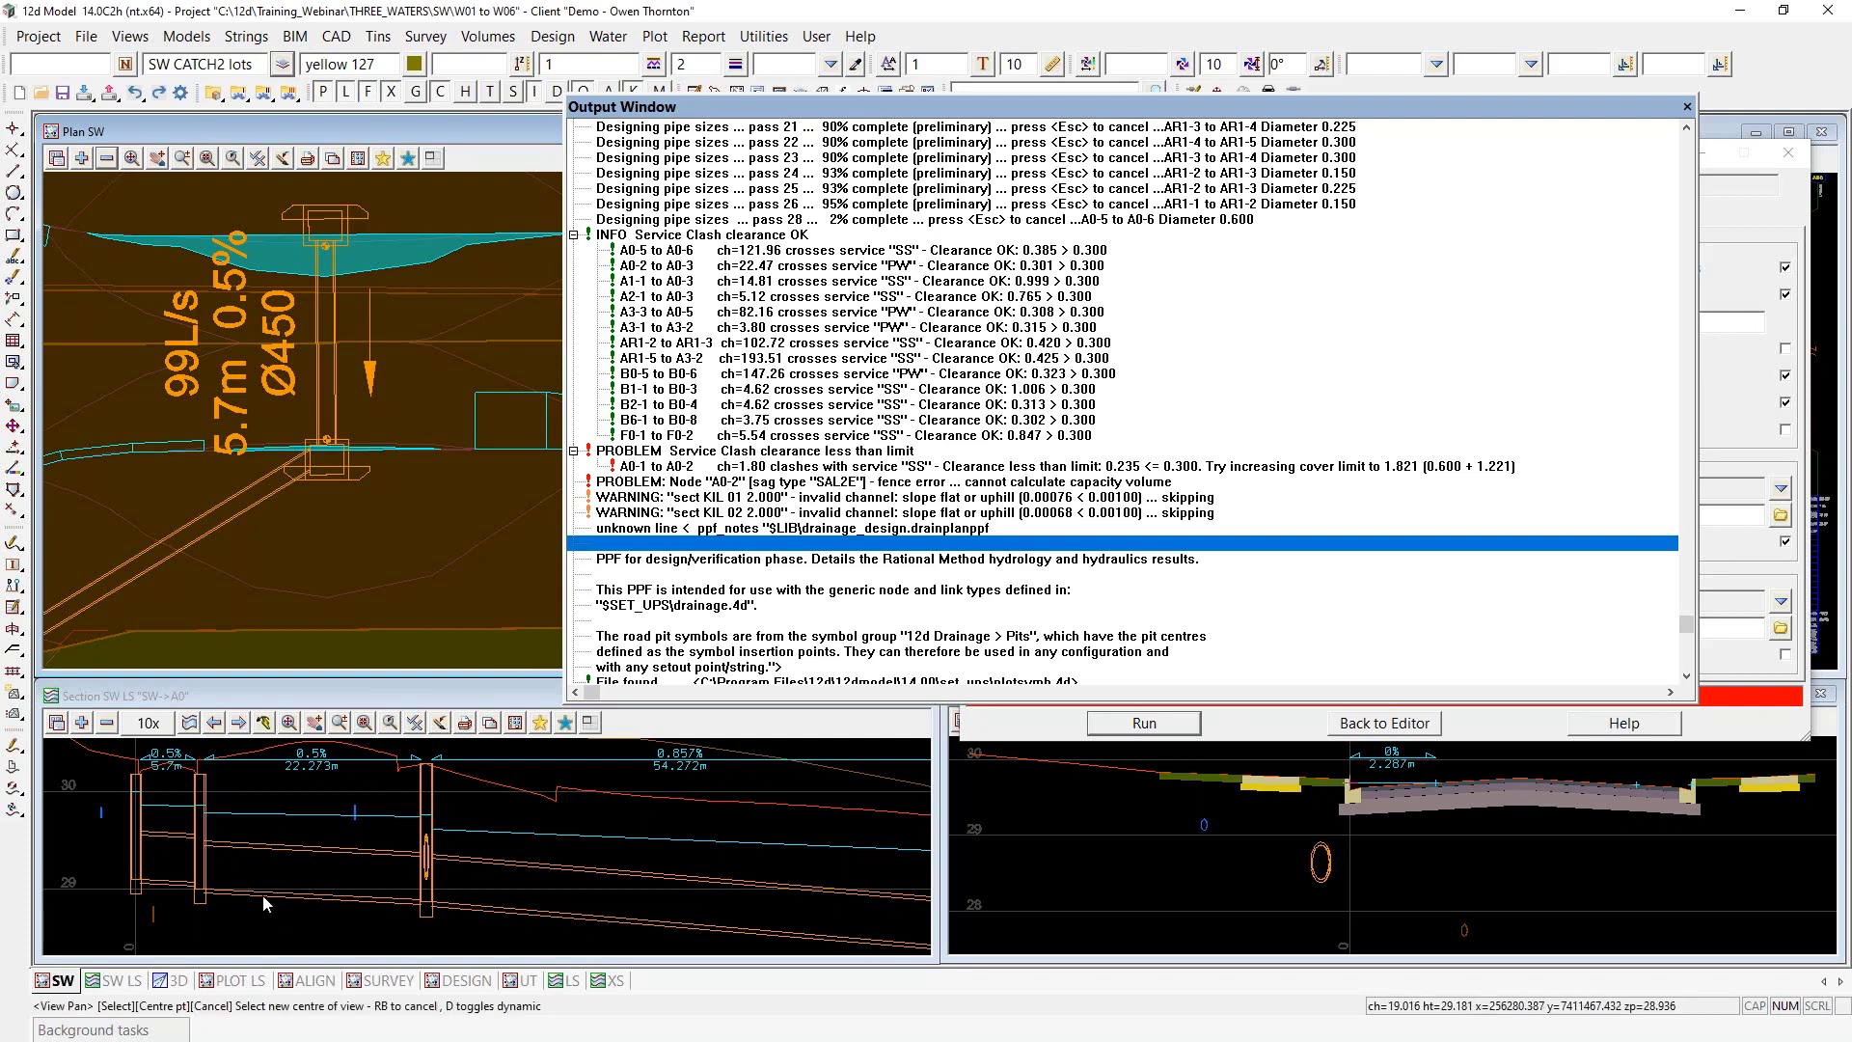
{"action": "scroll", "coordinate": [81, 847], "scroll_direction": "down", "scroll_amount": 2}
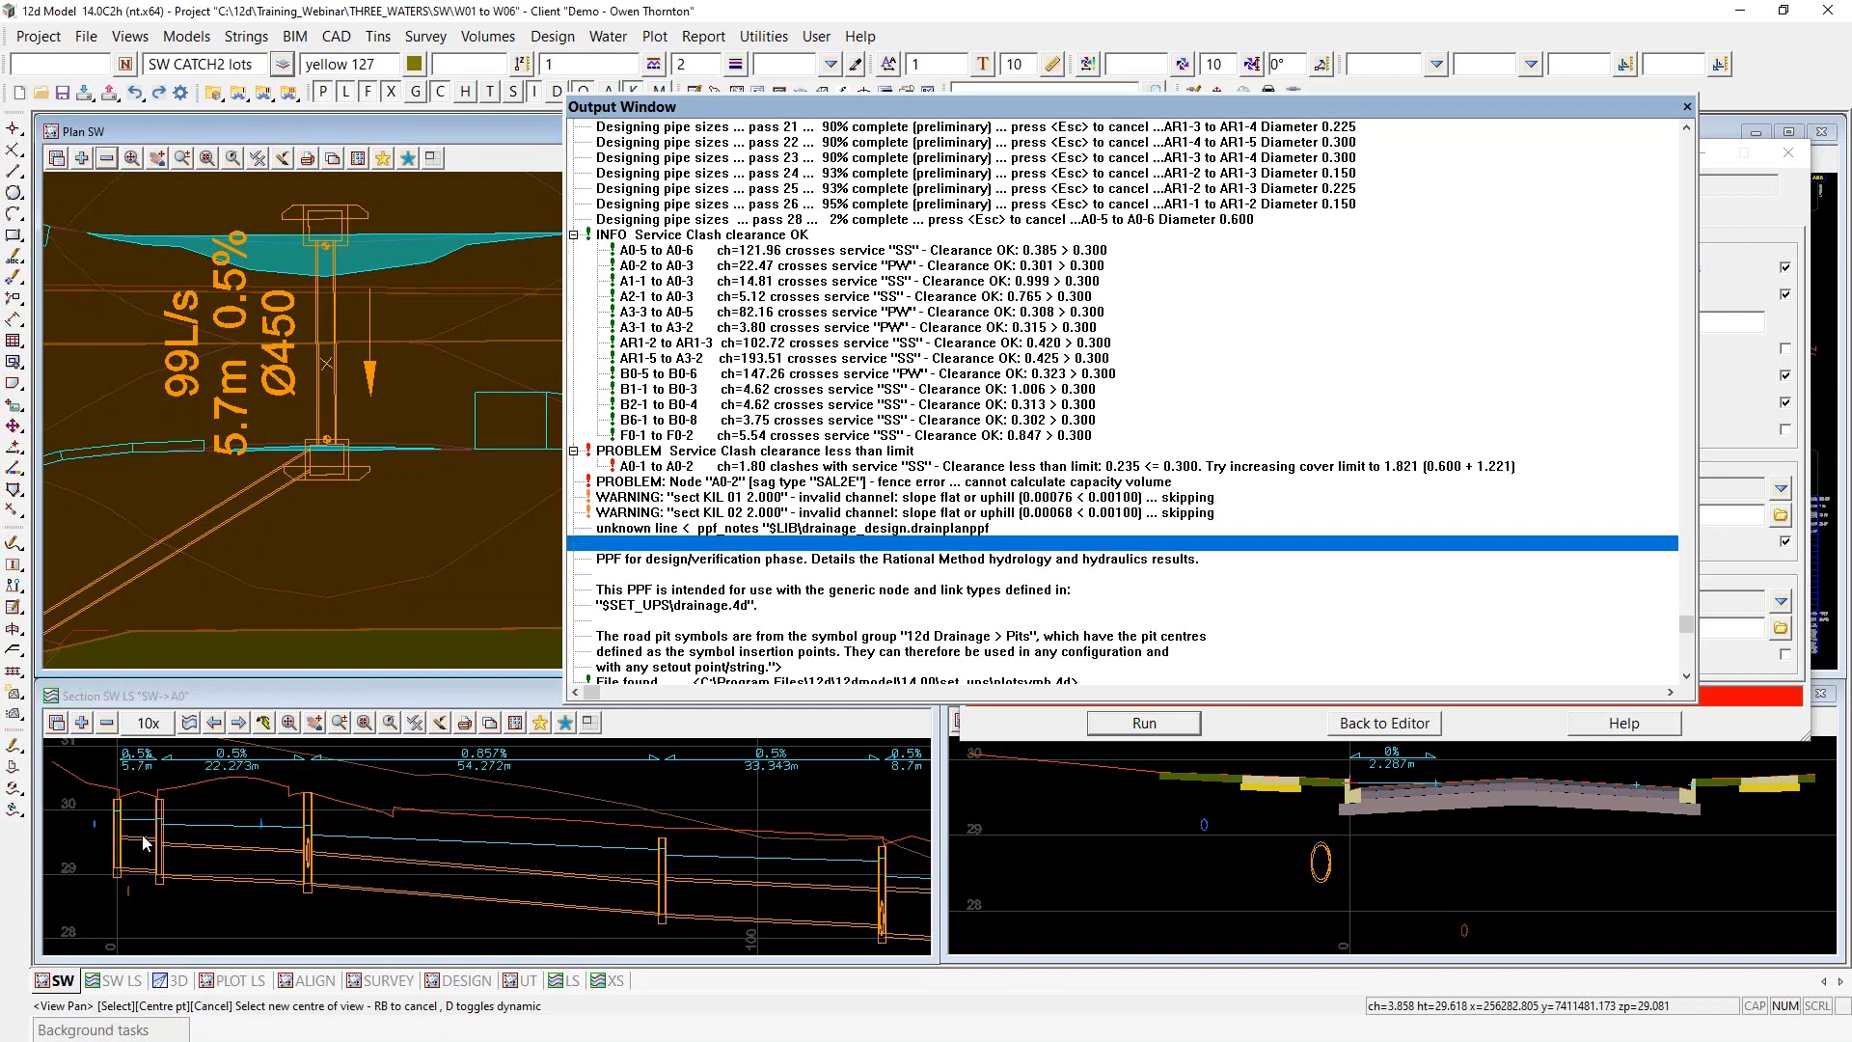
{"action": "scroll", "coordinate": [143, 844], "scroll_direction": "down", "scroll_amount": 1}
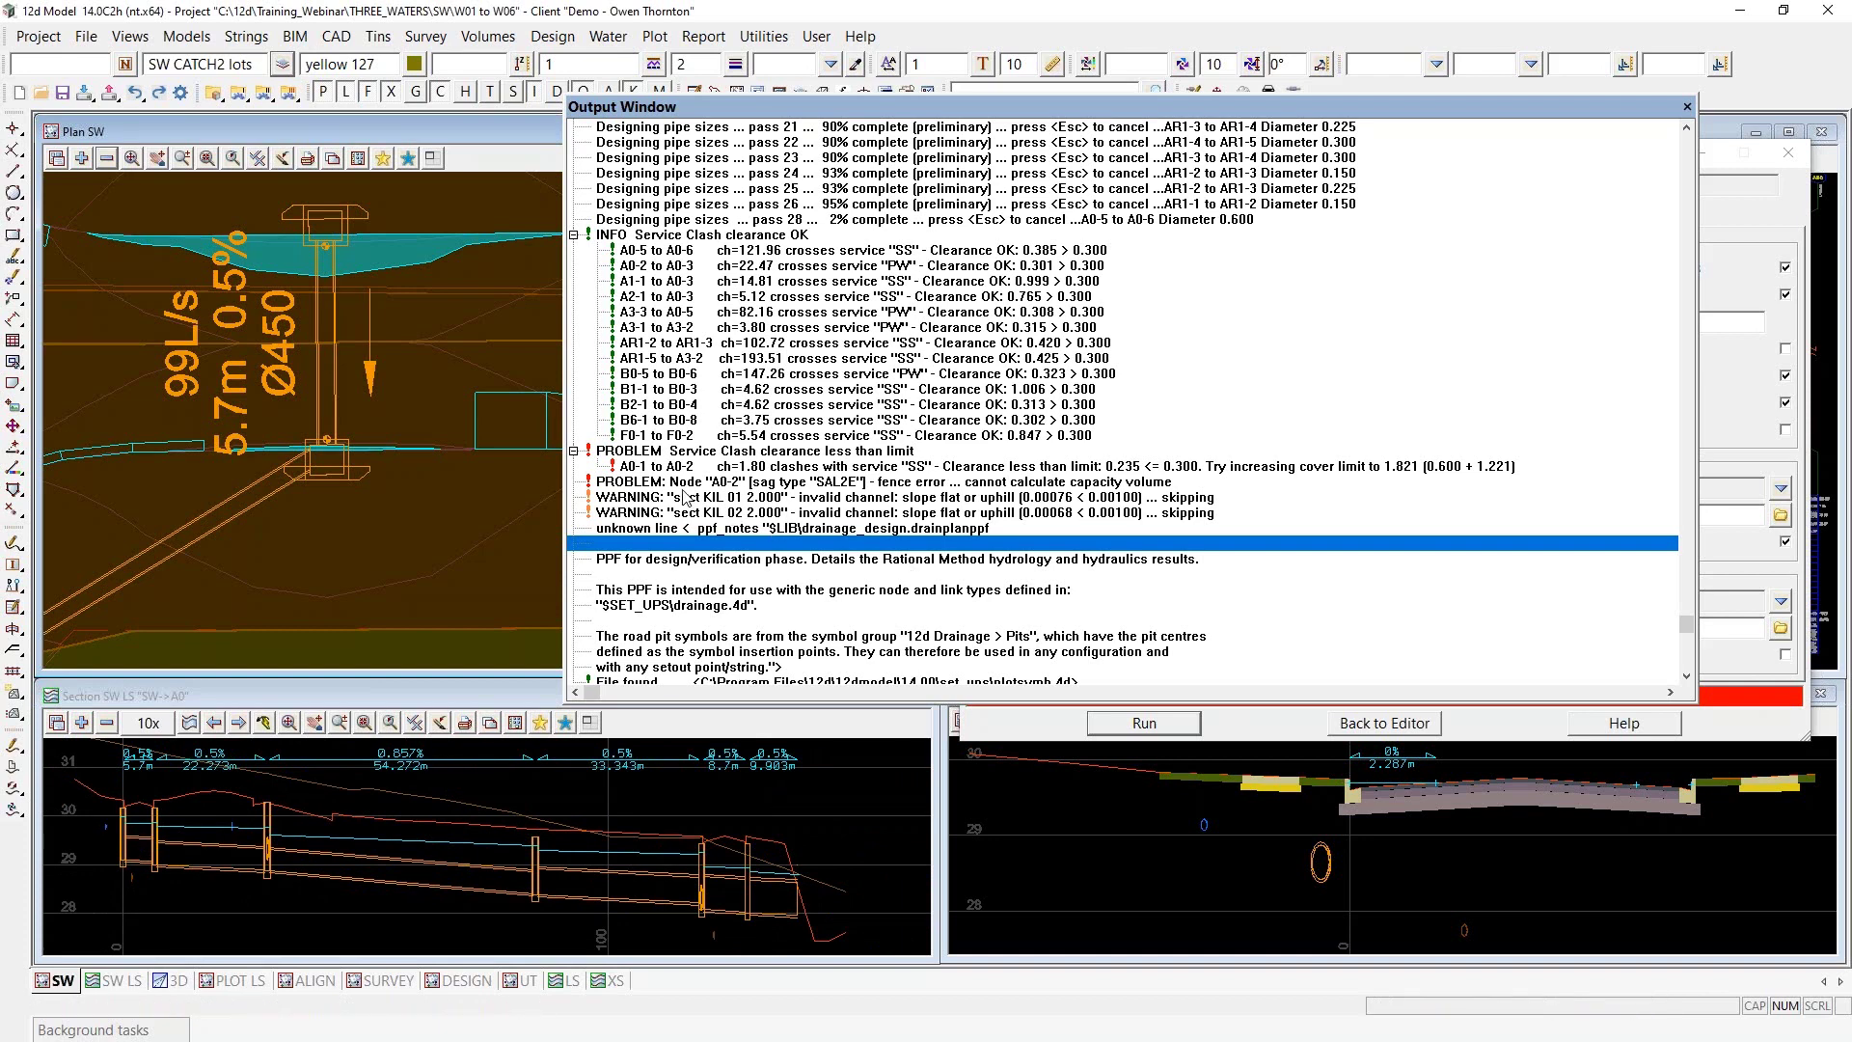
Locate the node A0-2 fence error problem in the views and examine that sag pit in the plan
{"action": "left_click", "coordinate": [683, 482]}
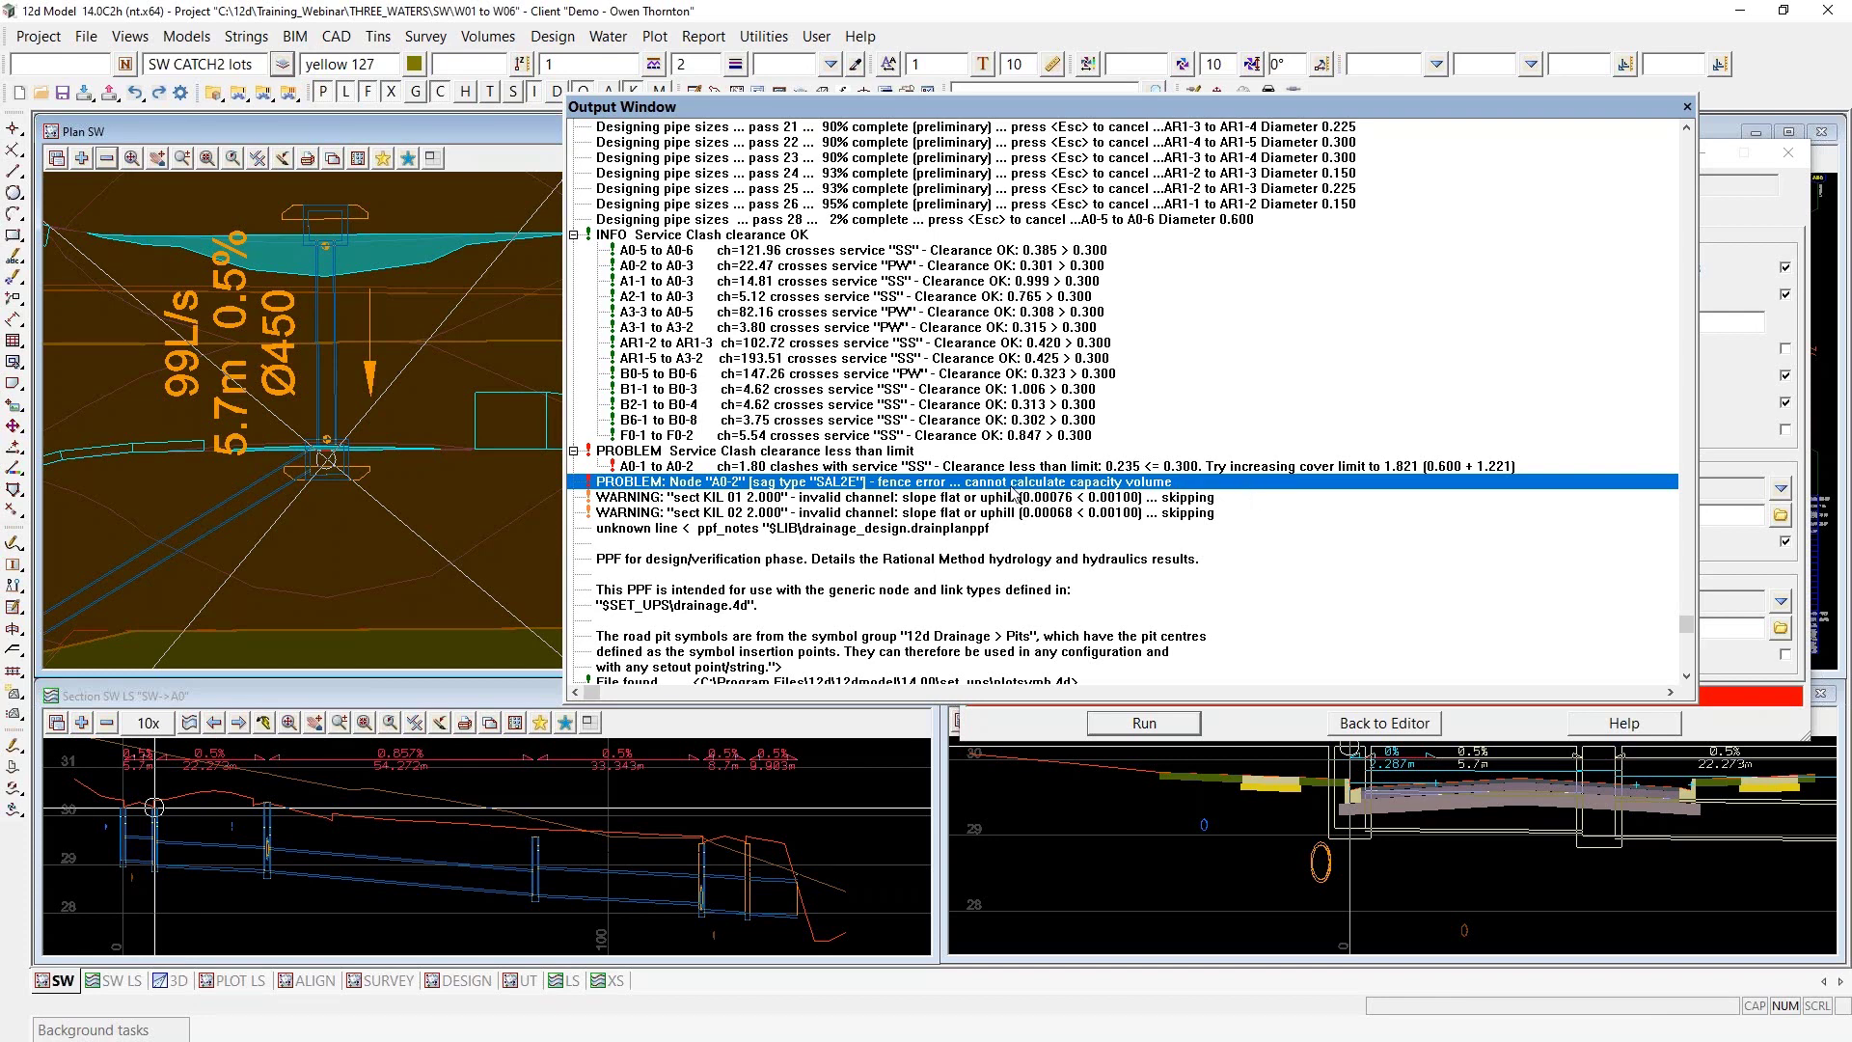
{"action": "double_click", "coordinate": [1144, 483]}
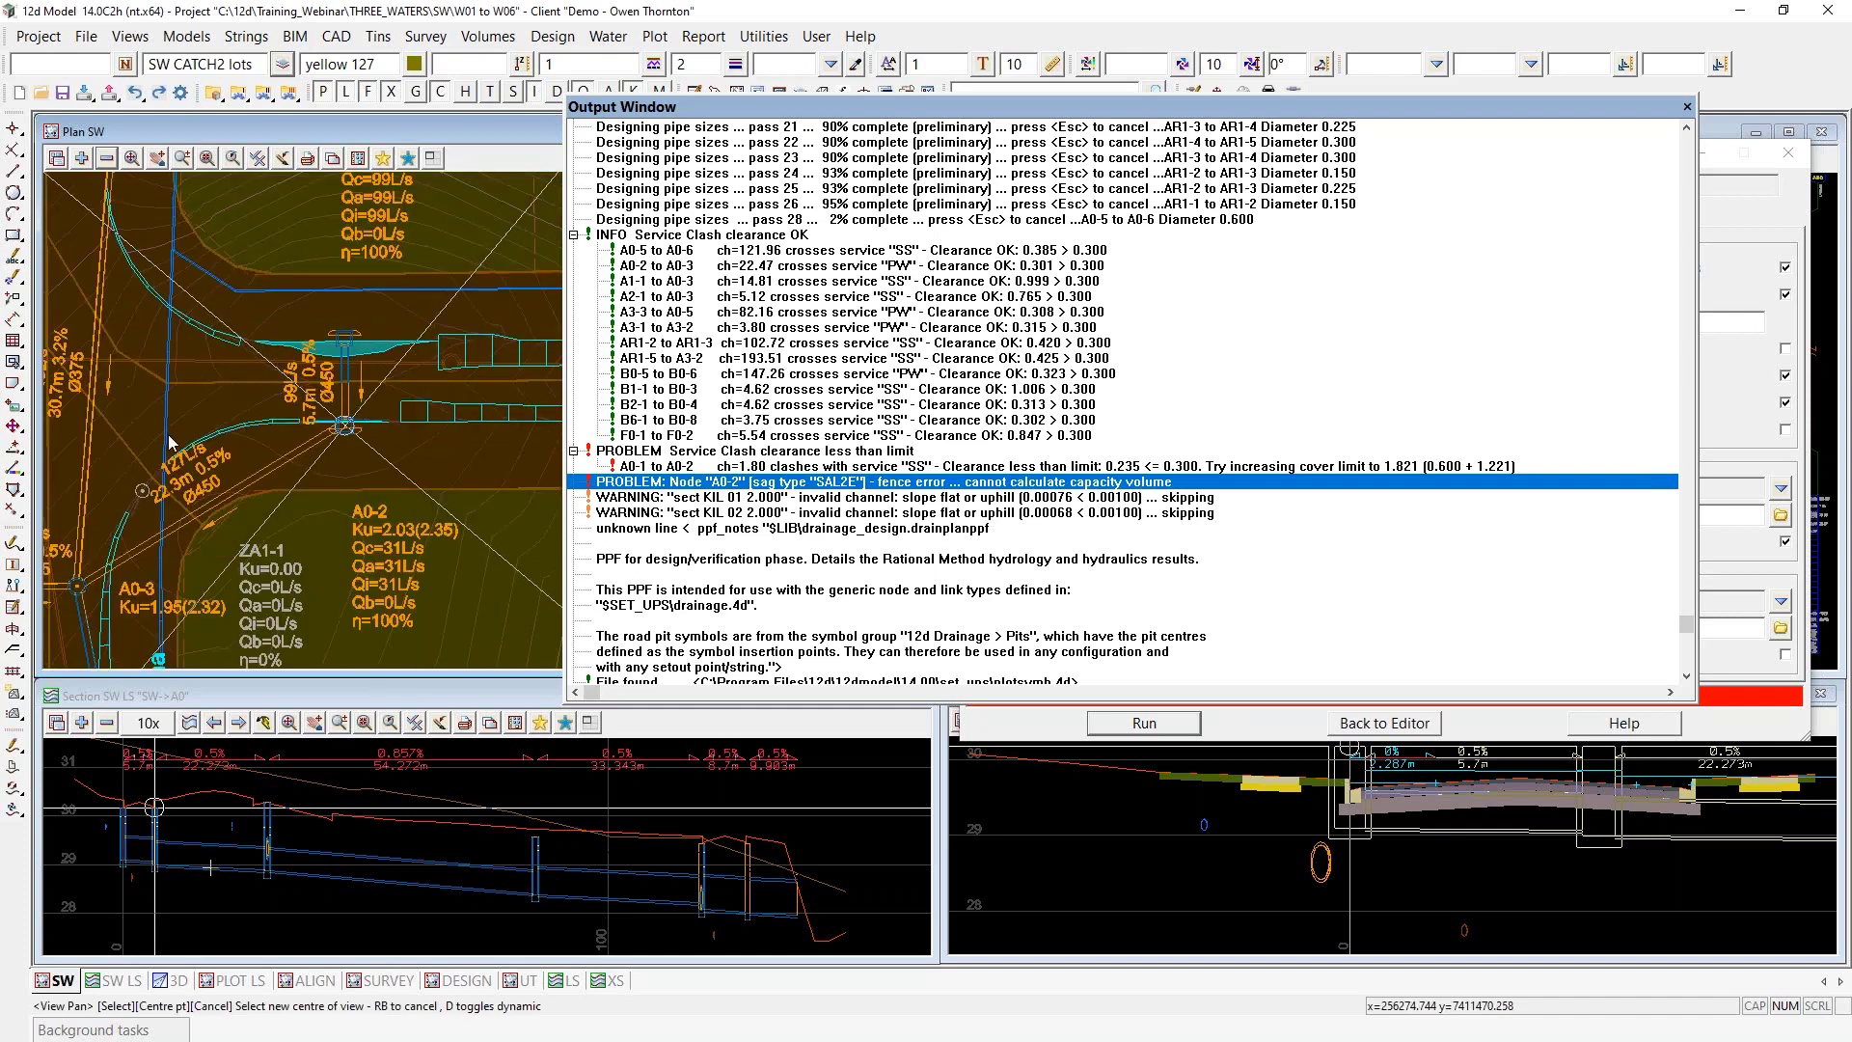
{"action": "scroll", "coordinate": [357, 428], "scroll_direction": "up", "scroll_amount": 3}
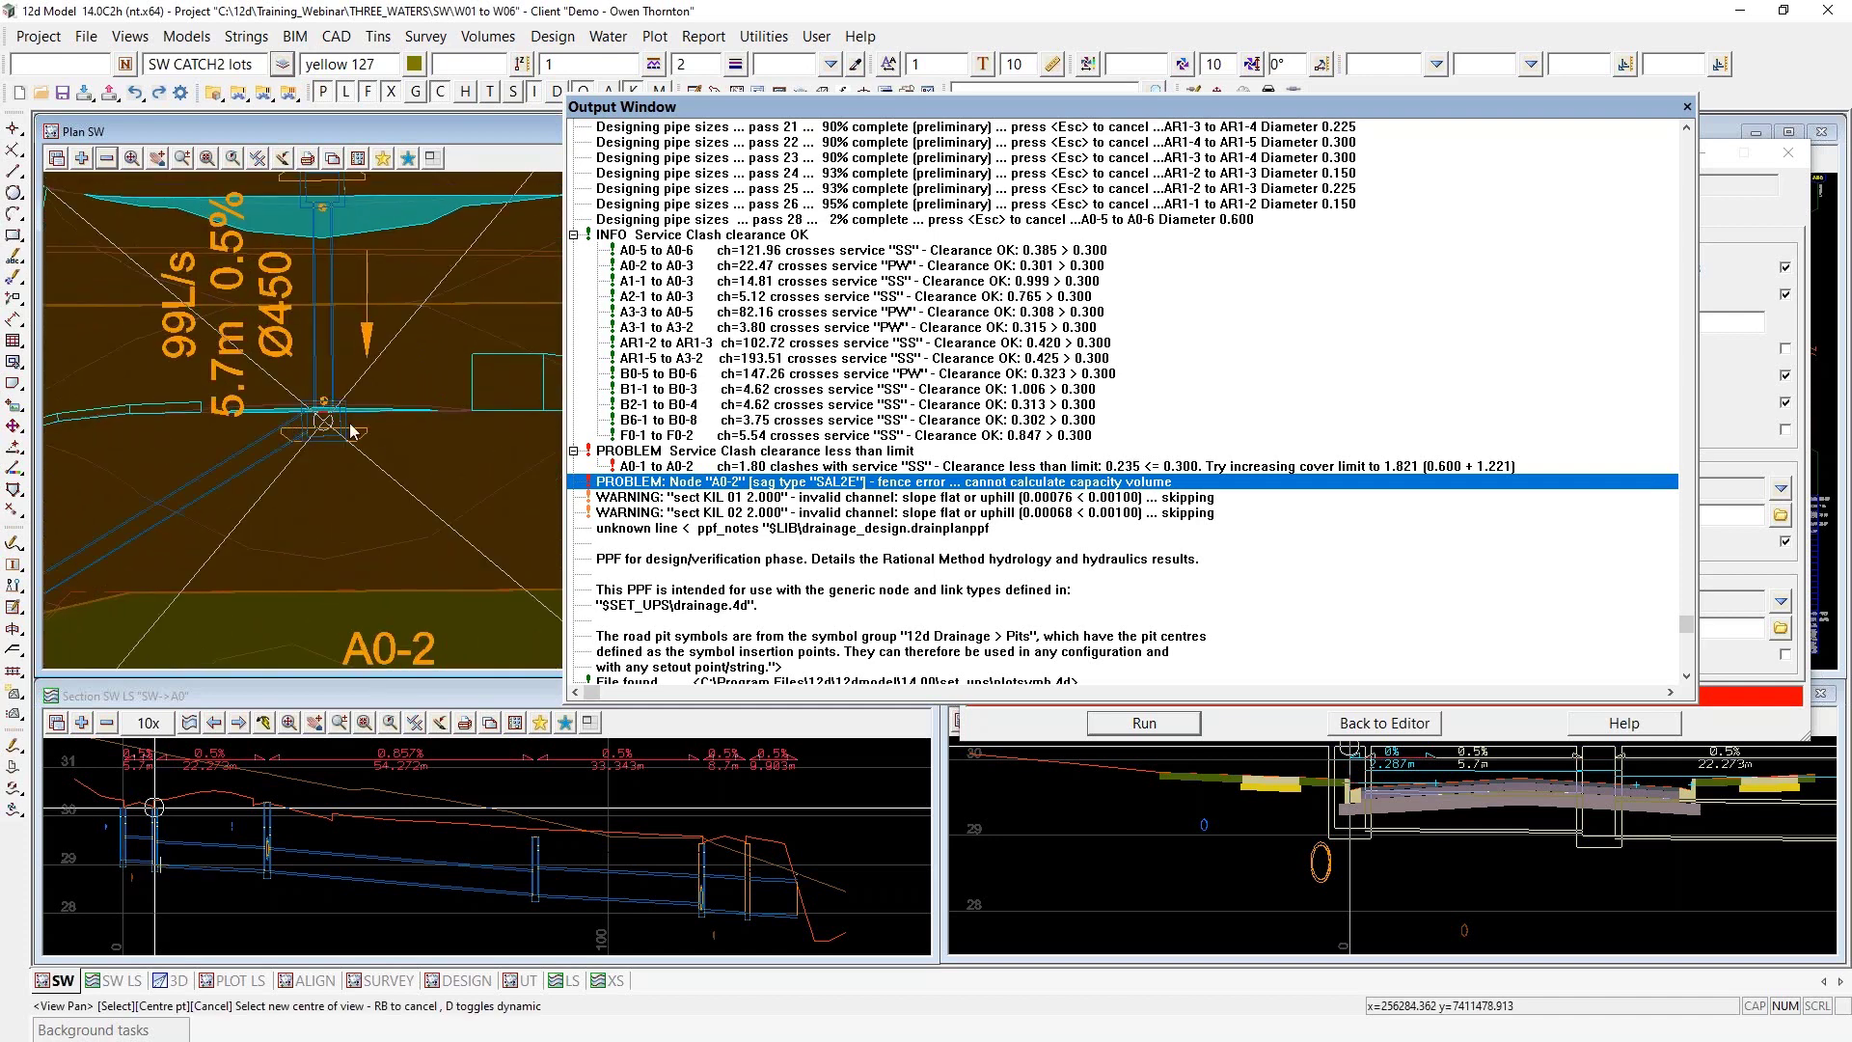
{"action": "scroll", "coordinate": [449, 407], "scroll_direction": "down", "scroll_amount": 3}
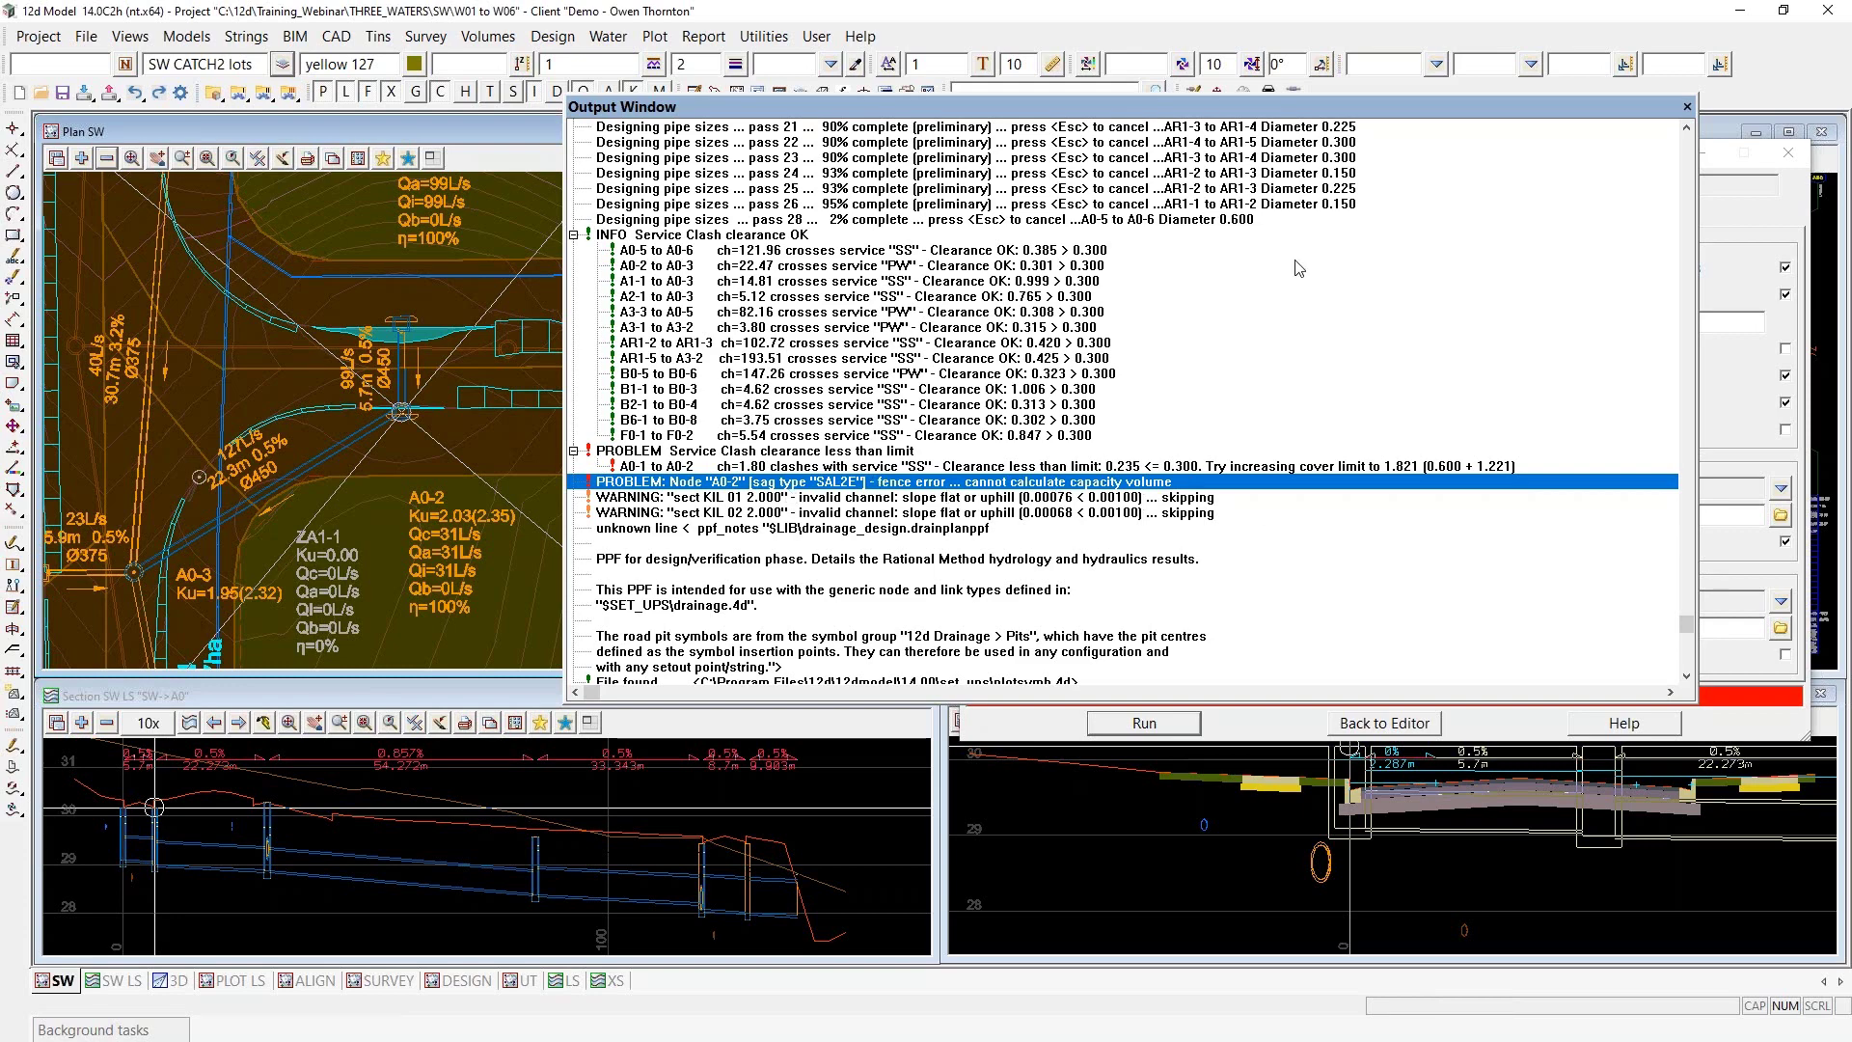
Move the Output Window out of the way, return to the Water Network Editor, and select link A0-2 to A0-3
{"action": "left_click_drag", "start_coordinate": [1386, 103], "coordinate": [1079, 239]}
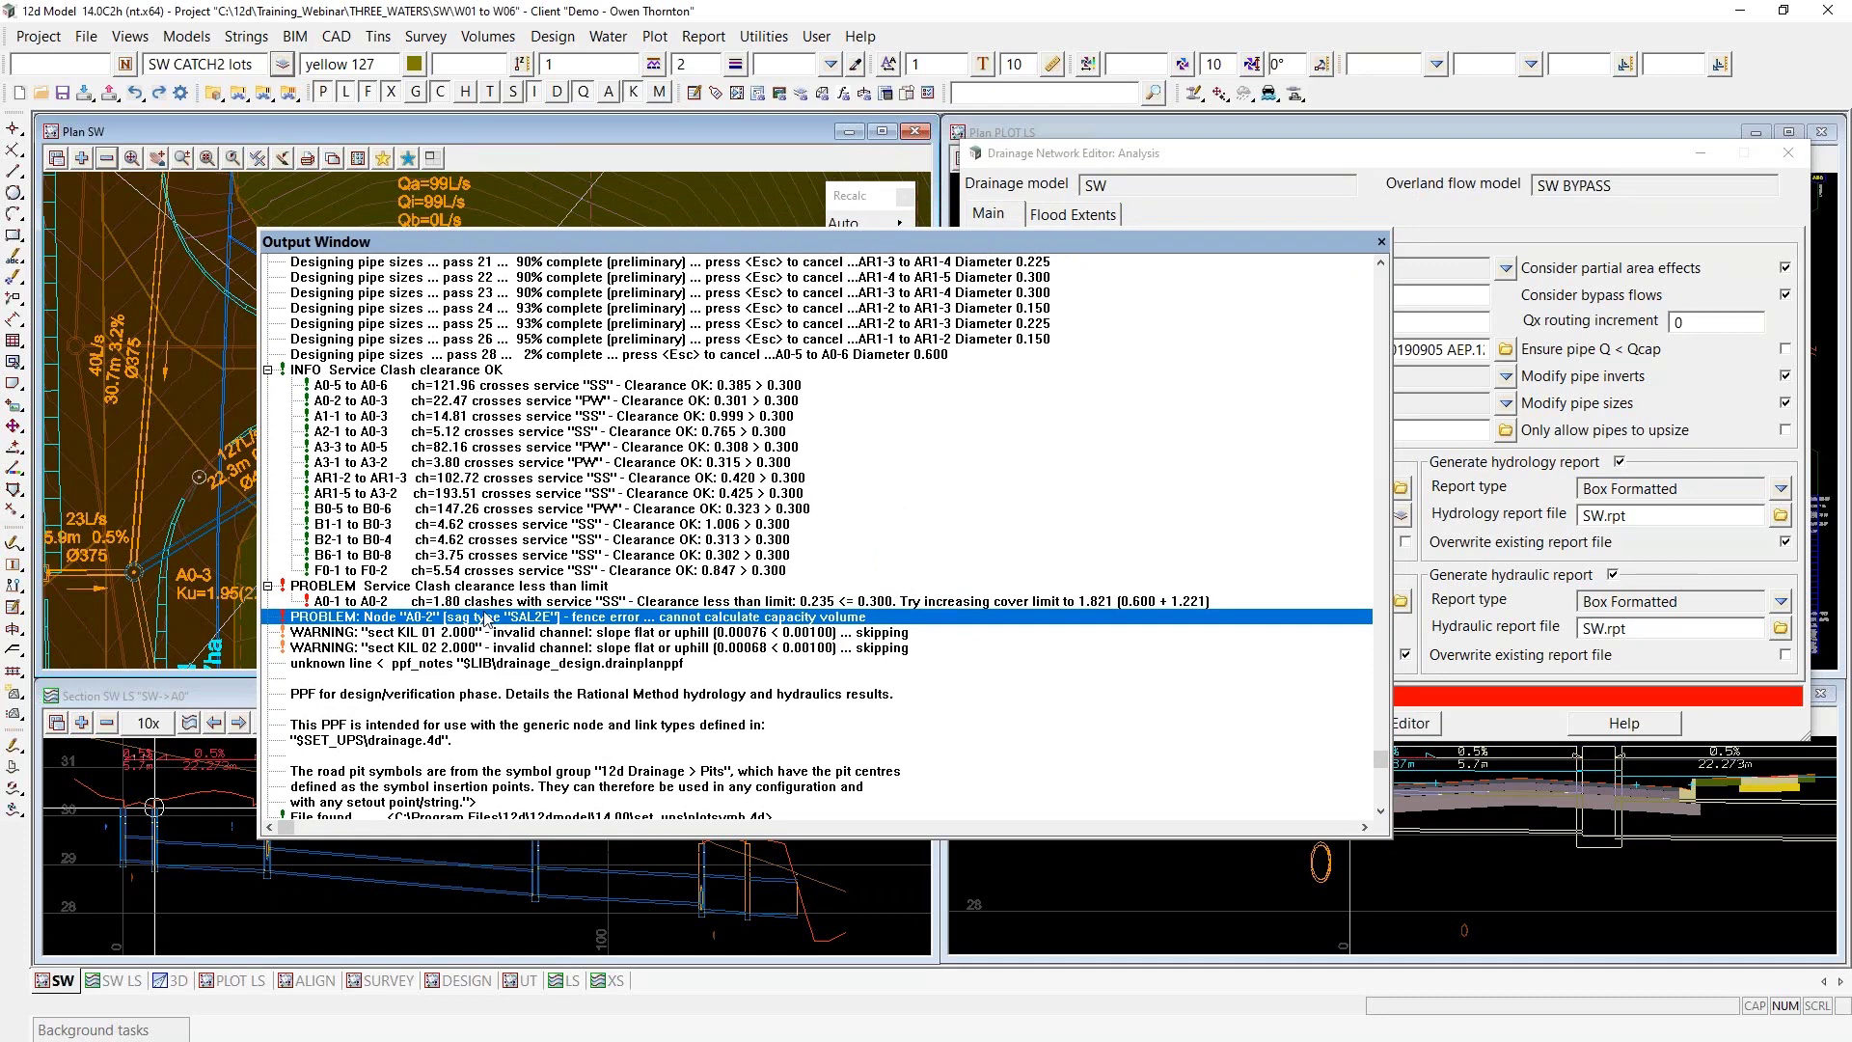
{"action": "left_click_drag", "start_coordinate": [1078, 240], "coordinate": [1851, 242]}
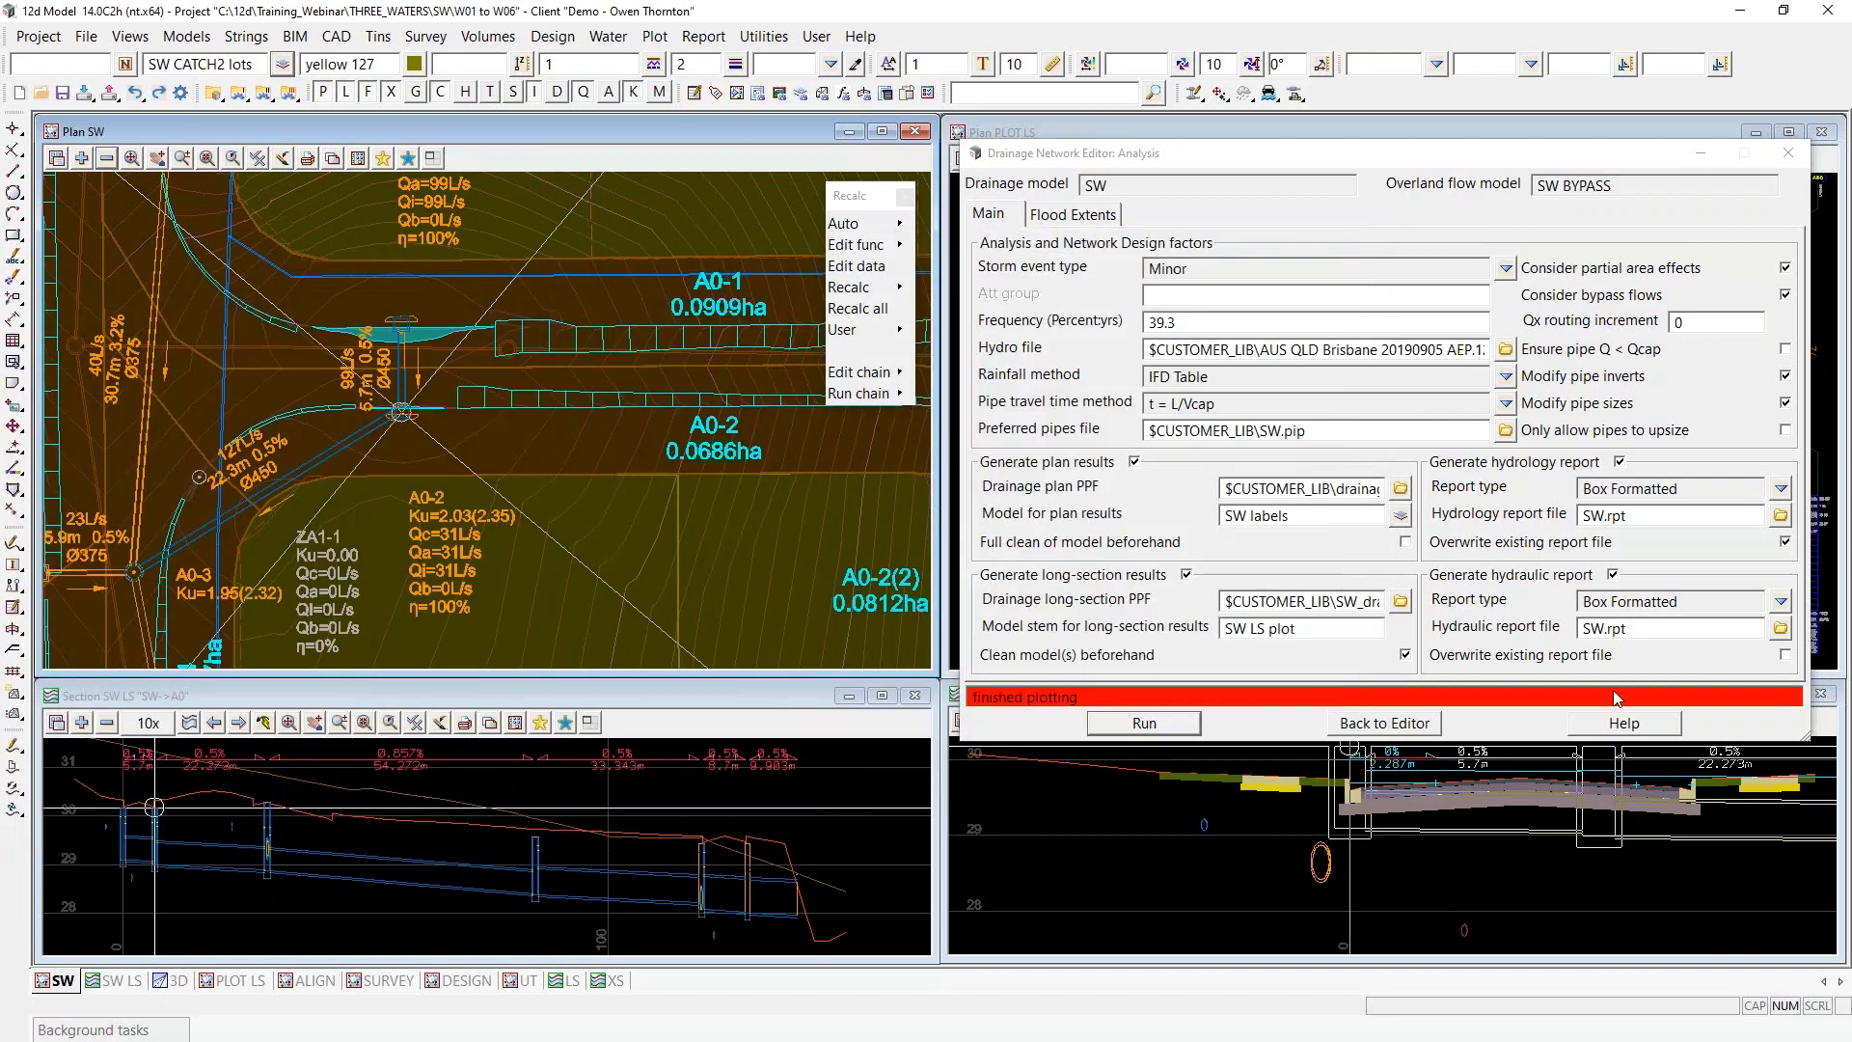
{"action": "left_click", "coordinate": [1385, 722]}
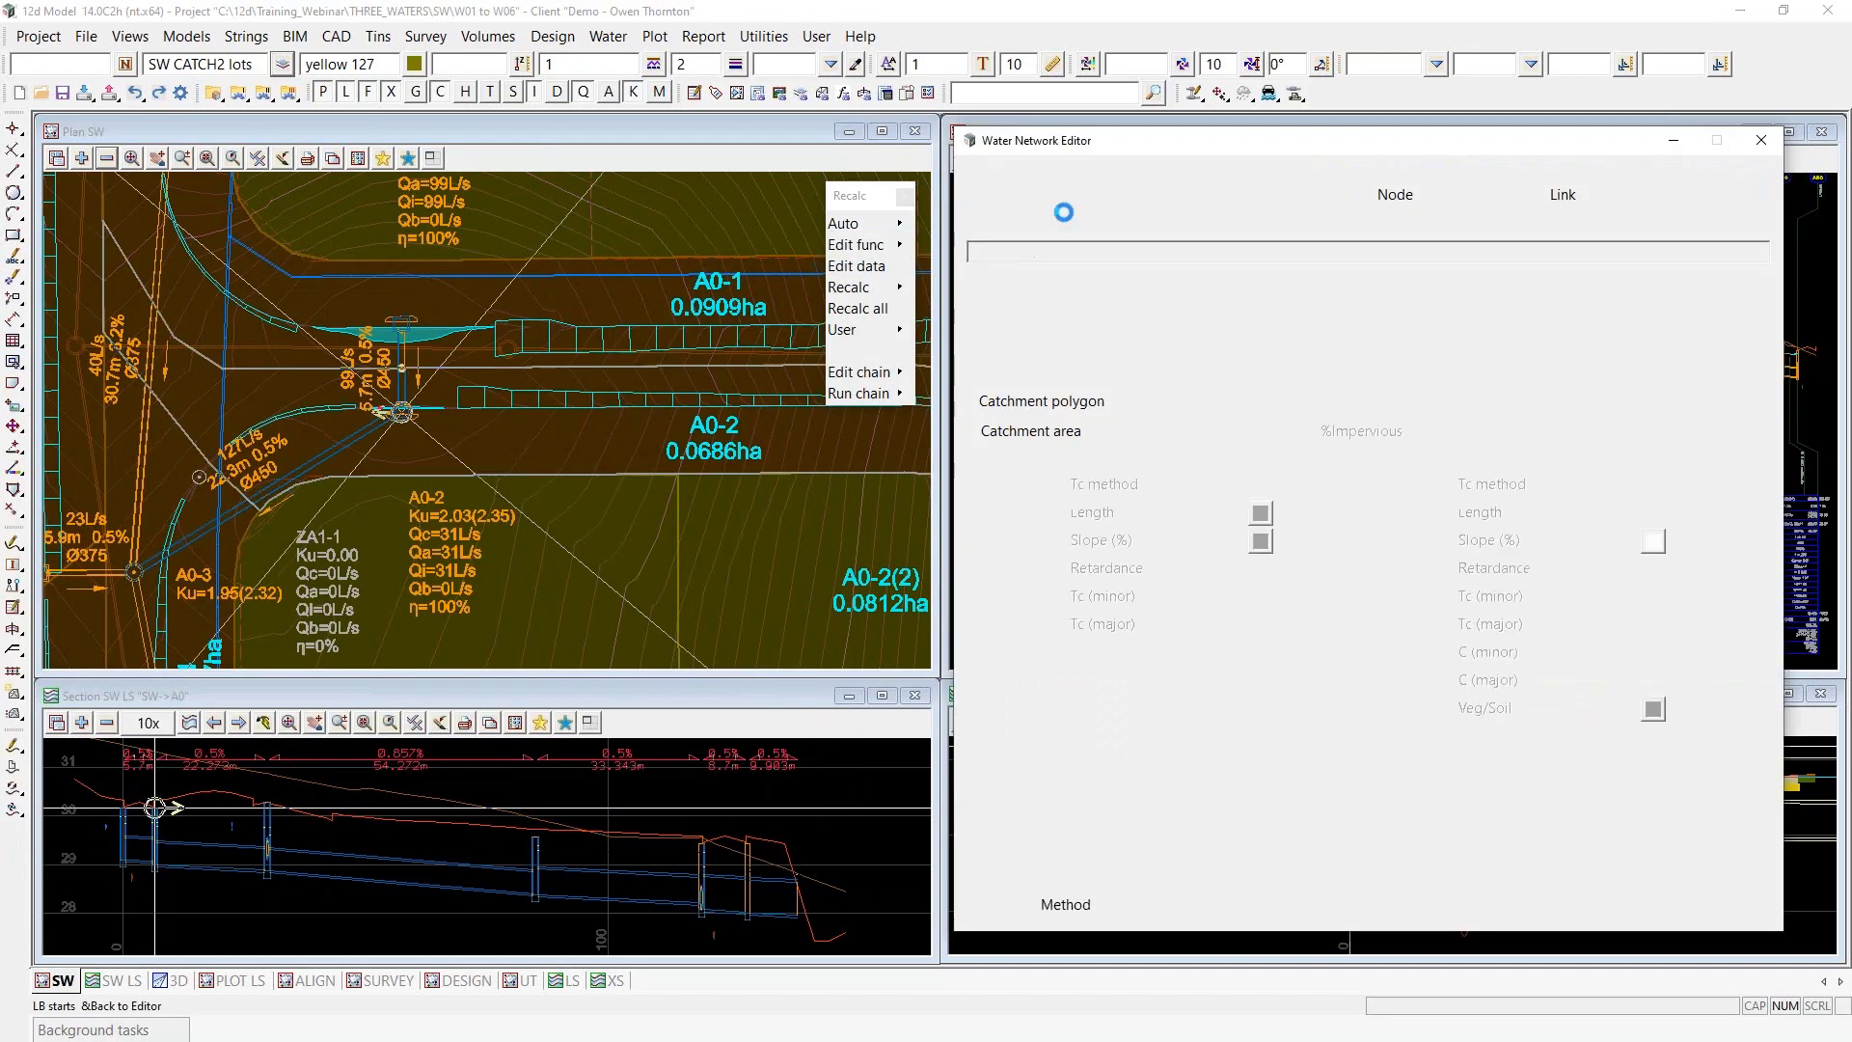
{"action": "left_click", "coordinate": [1098, 279]}
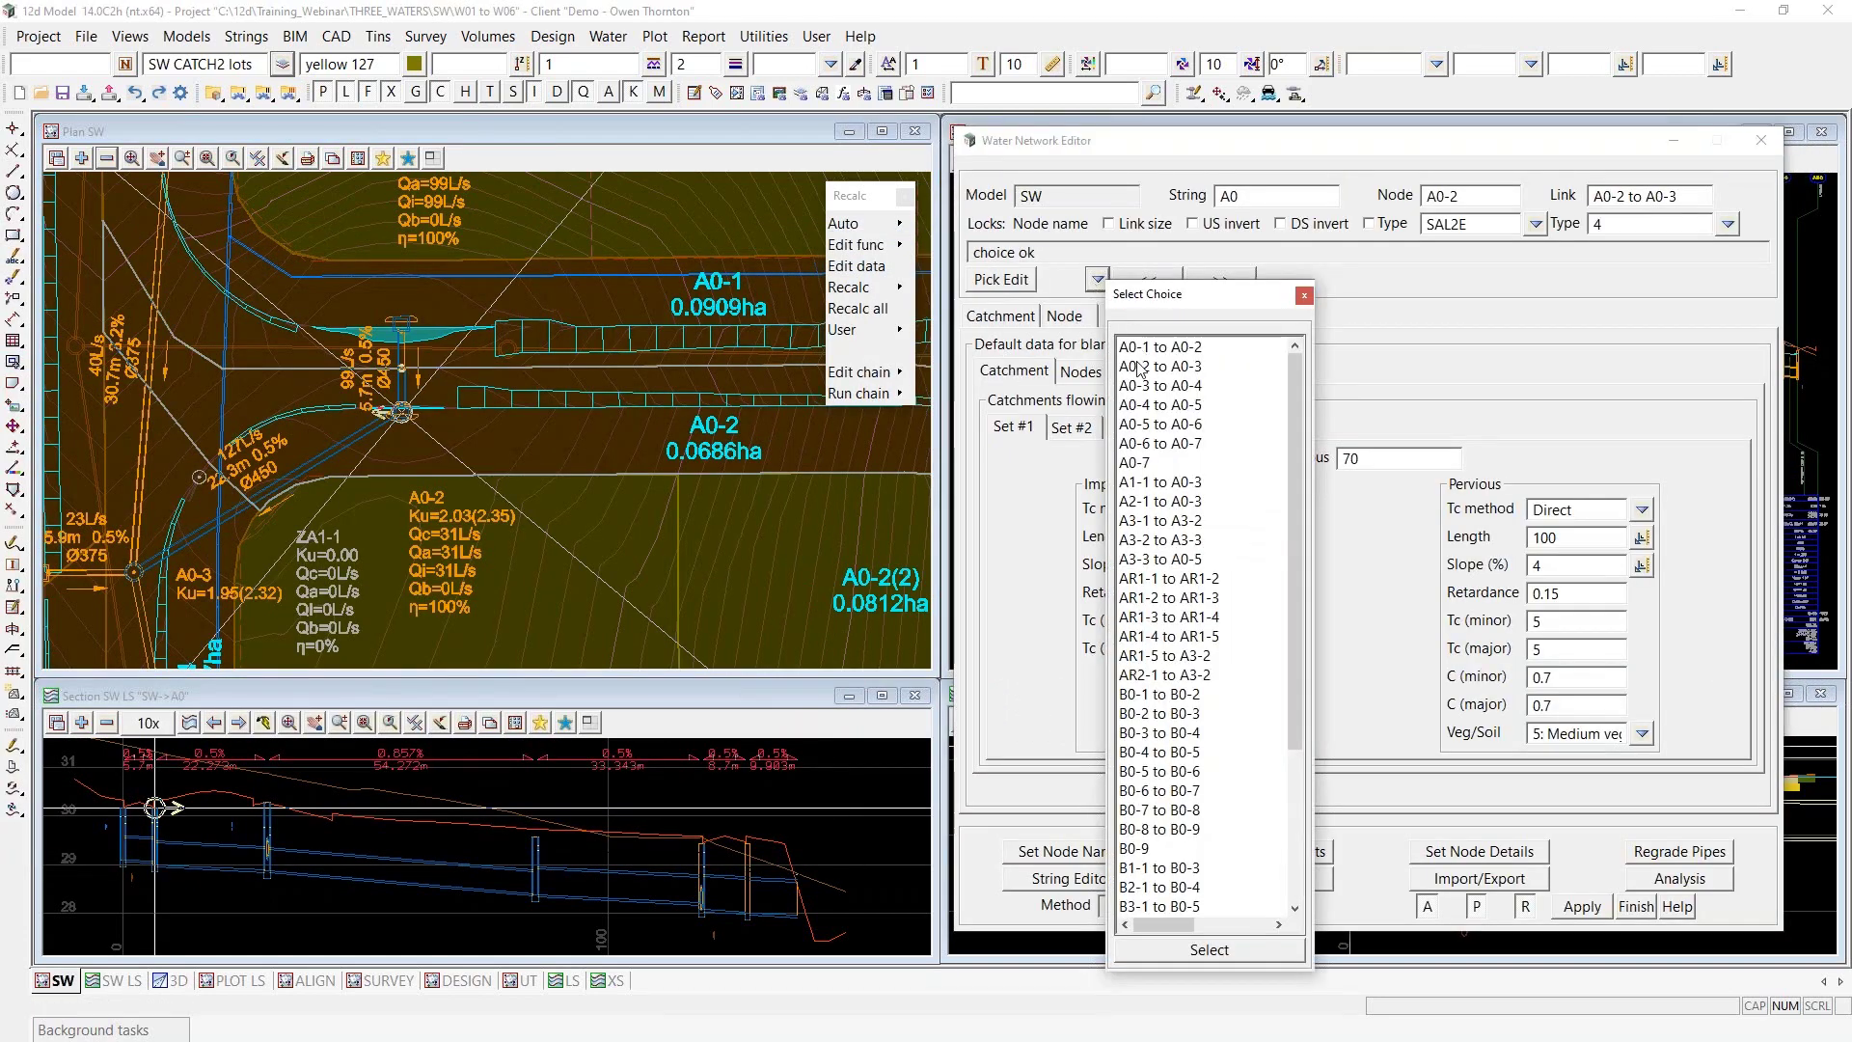
{"action": "left_click", "coordinate": [1136, 367]}
{"action": "left_click", "coordinate": [1129, 368]}
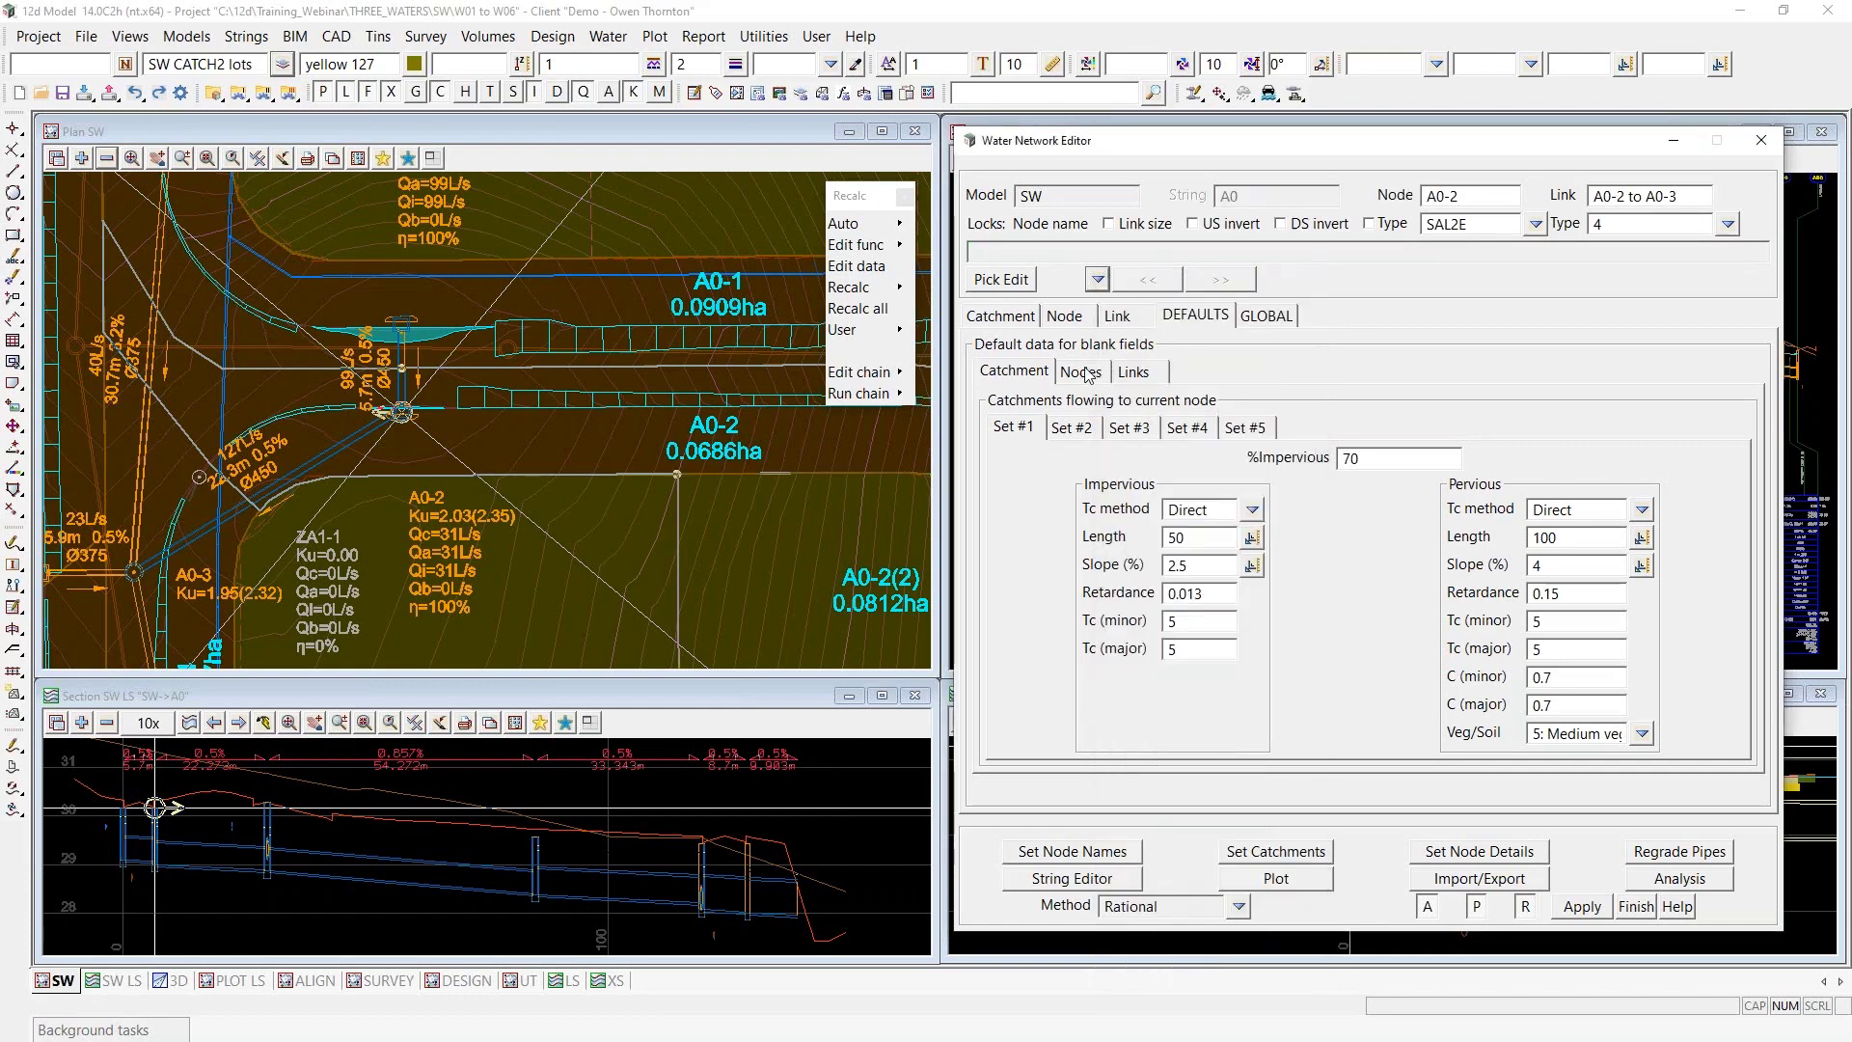
In node A0-2's bypass data, enable a manual max pond depth of 0.113 and run Set Node Details
{"action": "left_click", "coordinate": [1082, 374]}
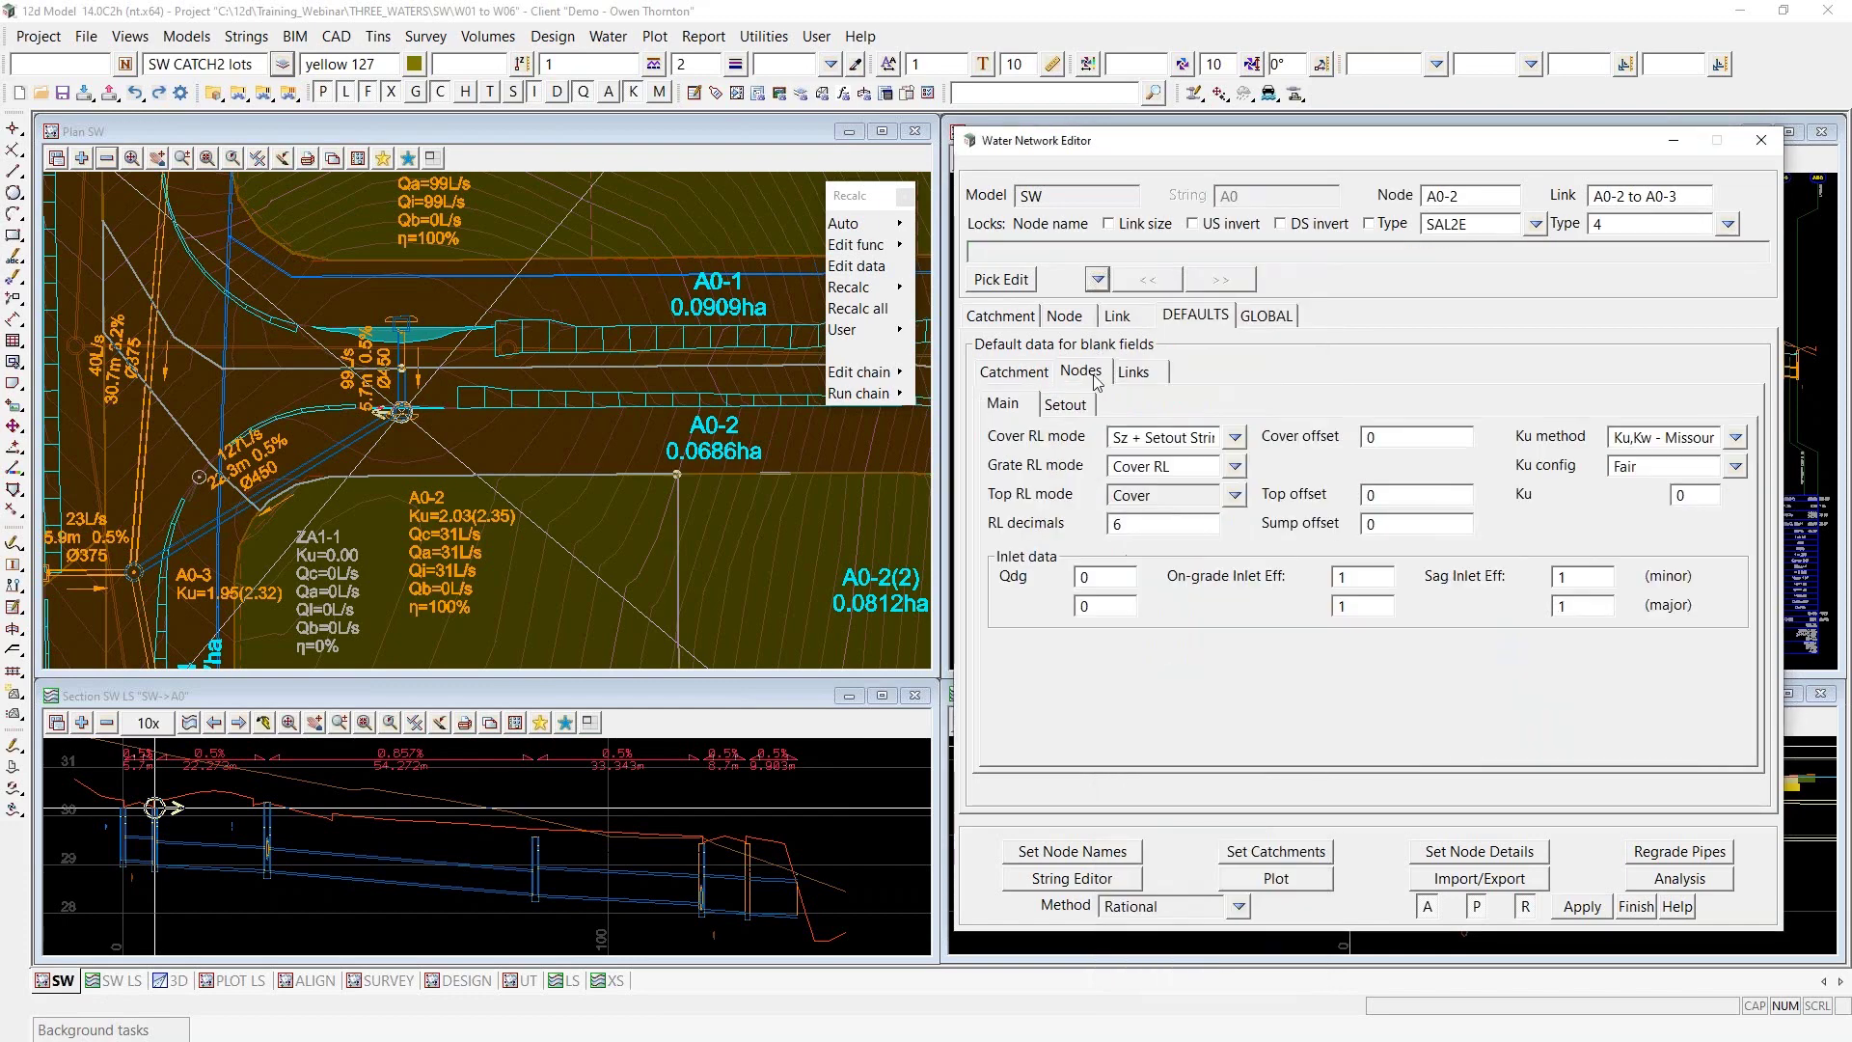
{"action": "left_click", "coordinate": [1065, 316]}
{"action": "left_click", "coordinate": [1187, 373]}
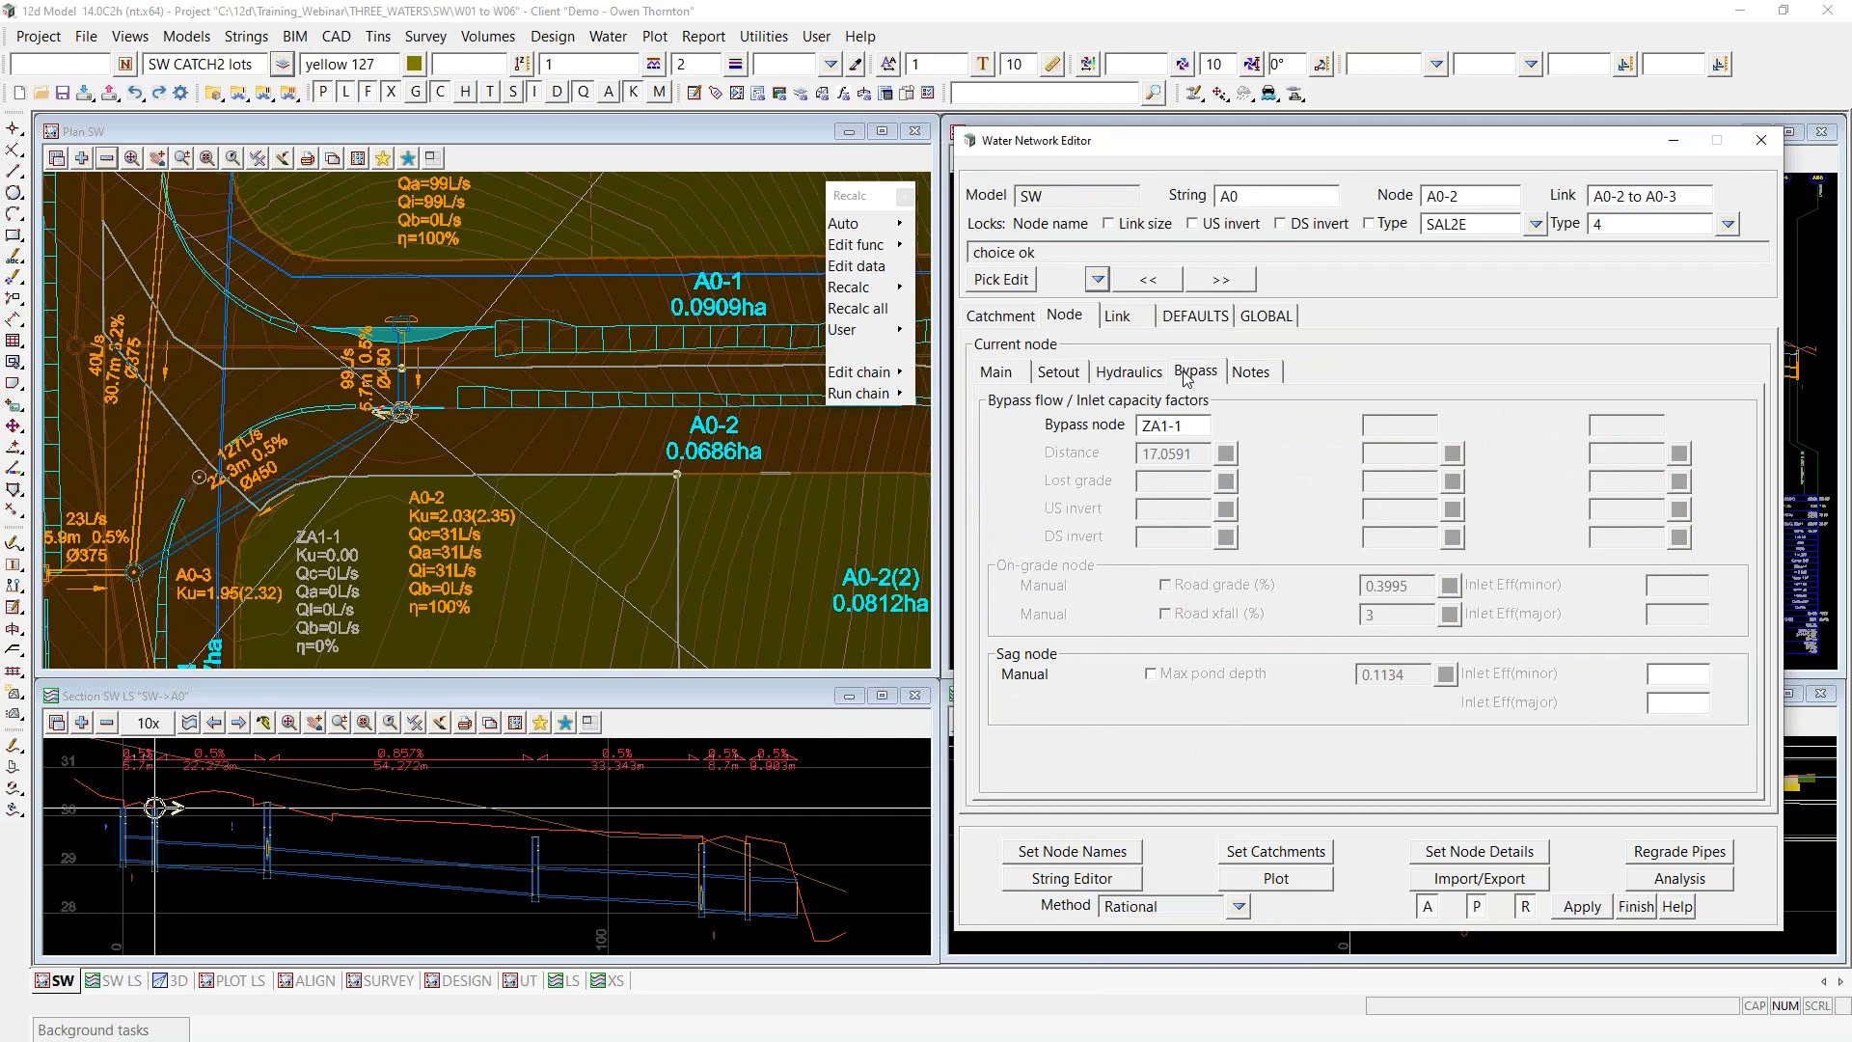
{"action": "left_click", "coordinate": [1150, 675]}
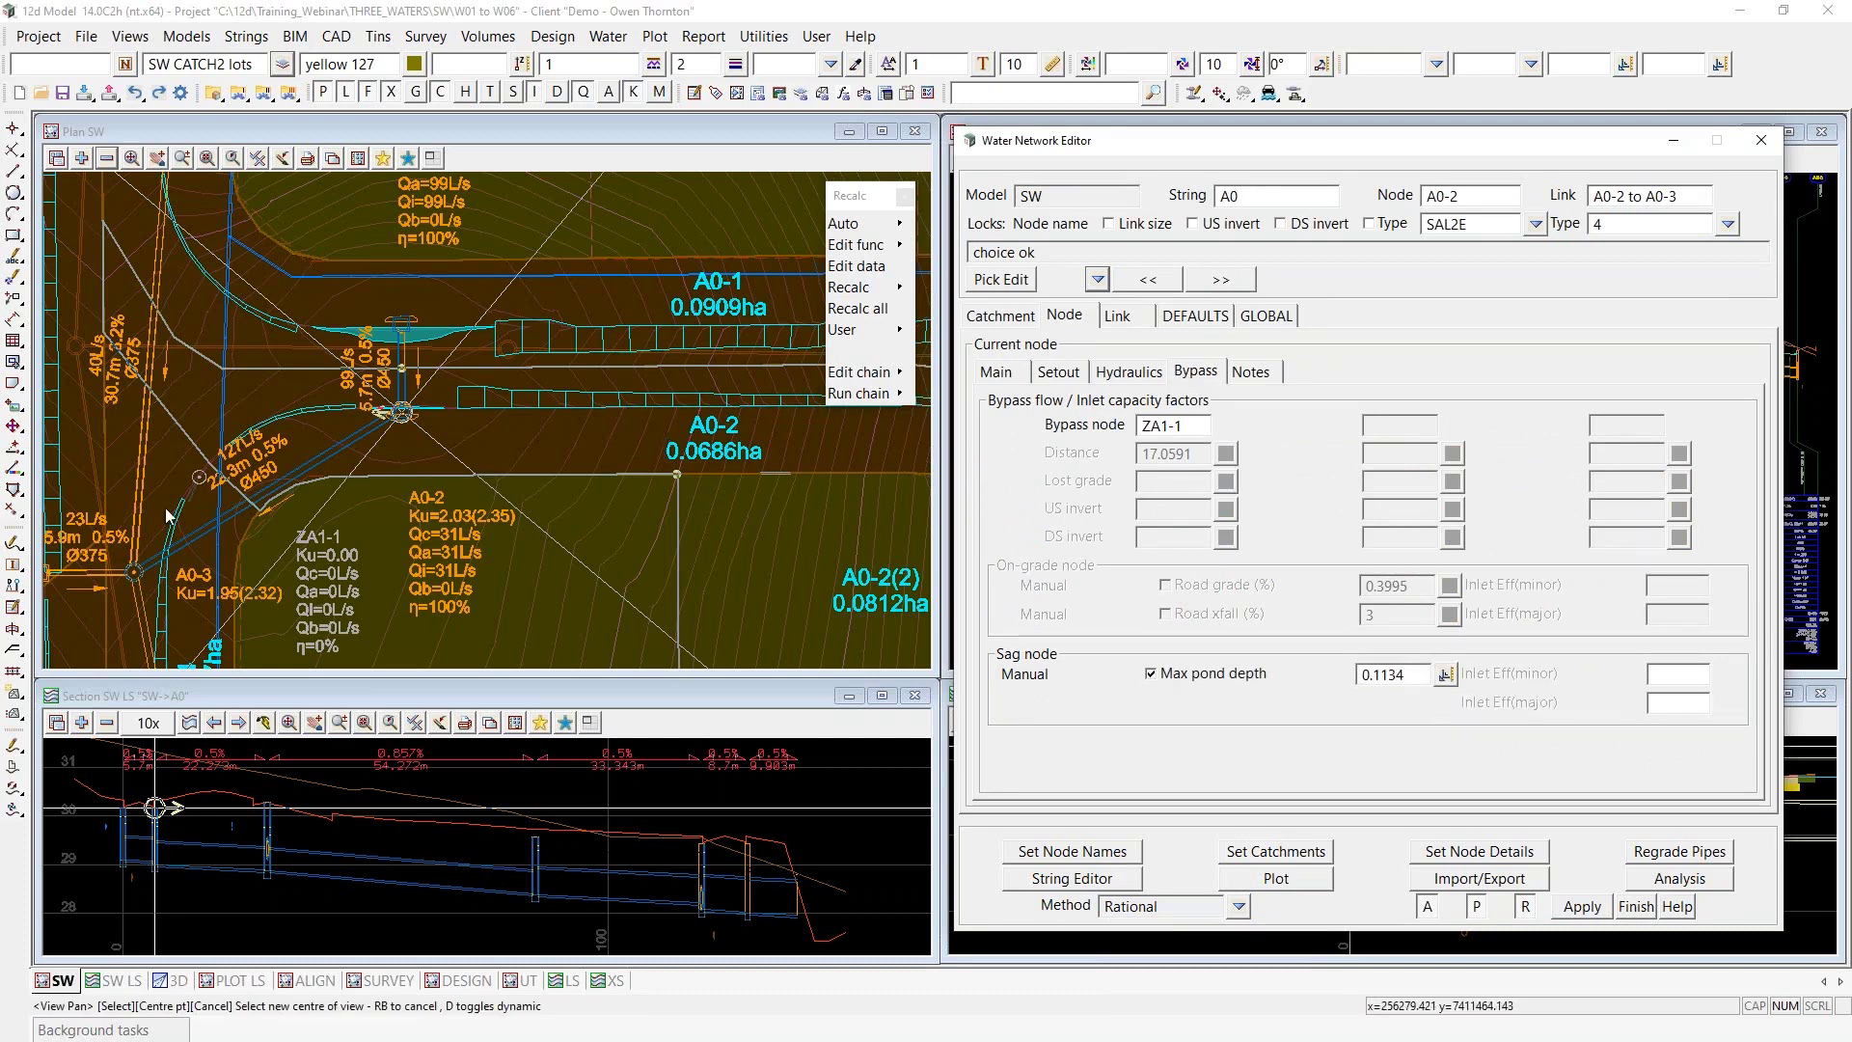
{"action": "left_click", "coordinate": [1410, 677]}
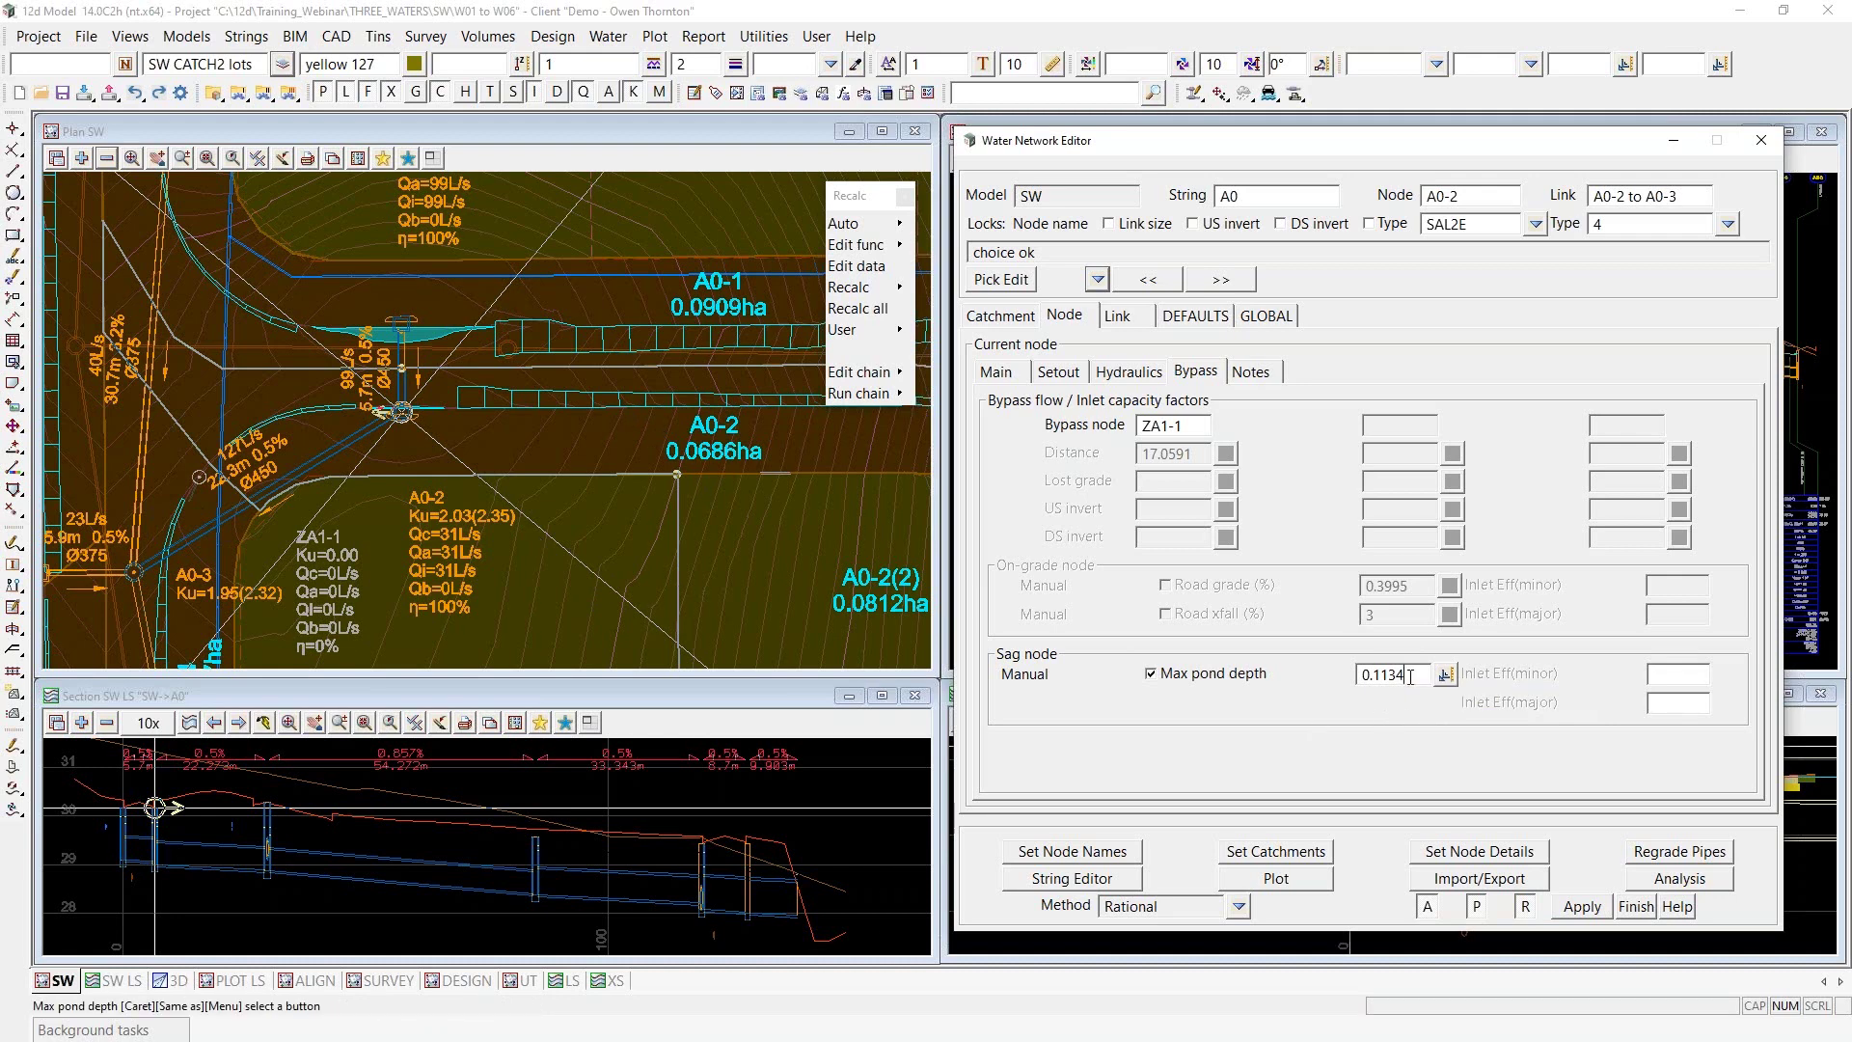
{"action": "key", "text": "BackSpace"}
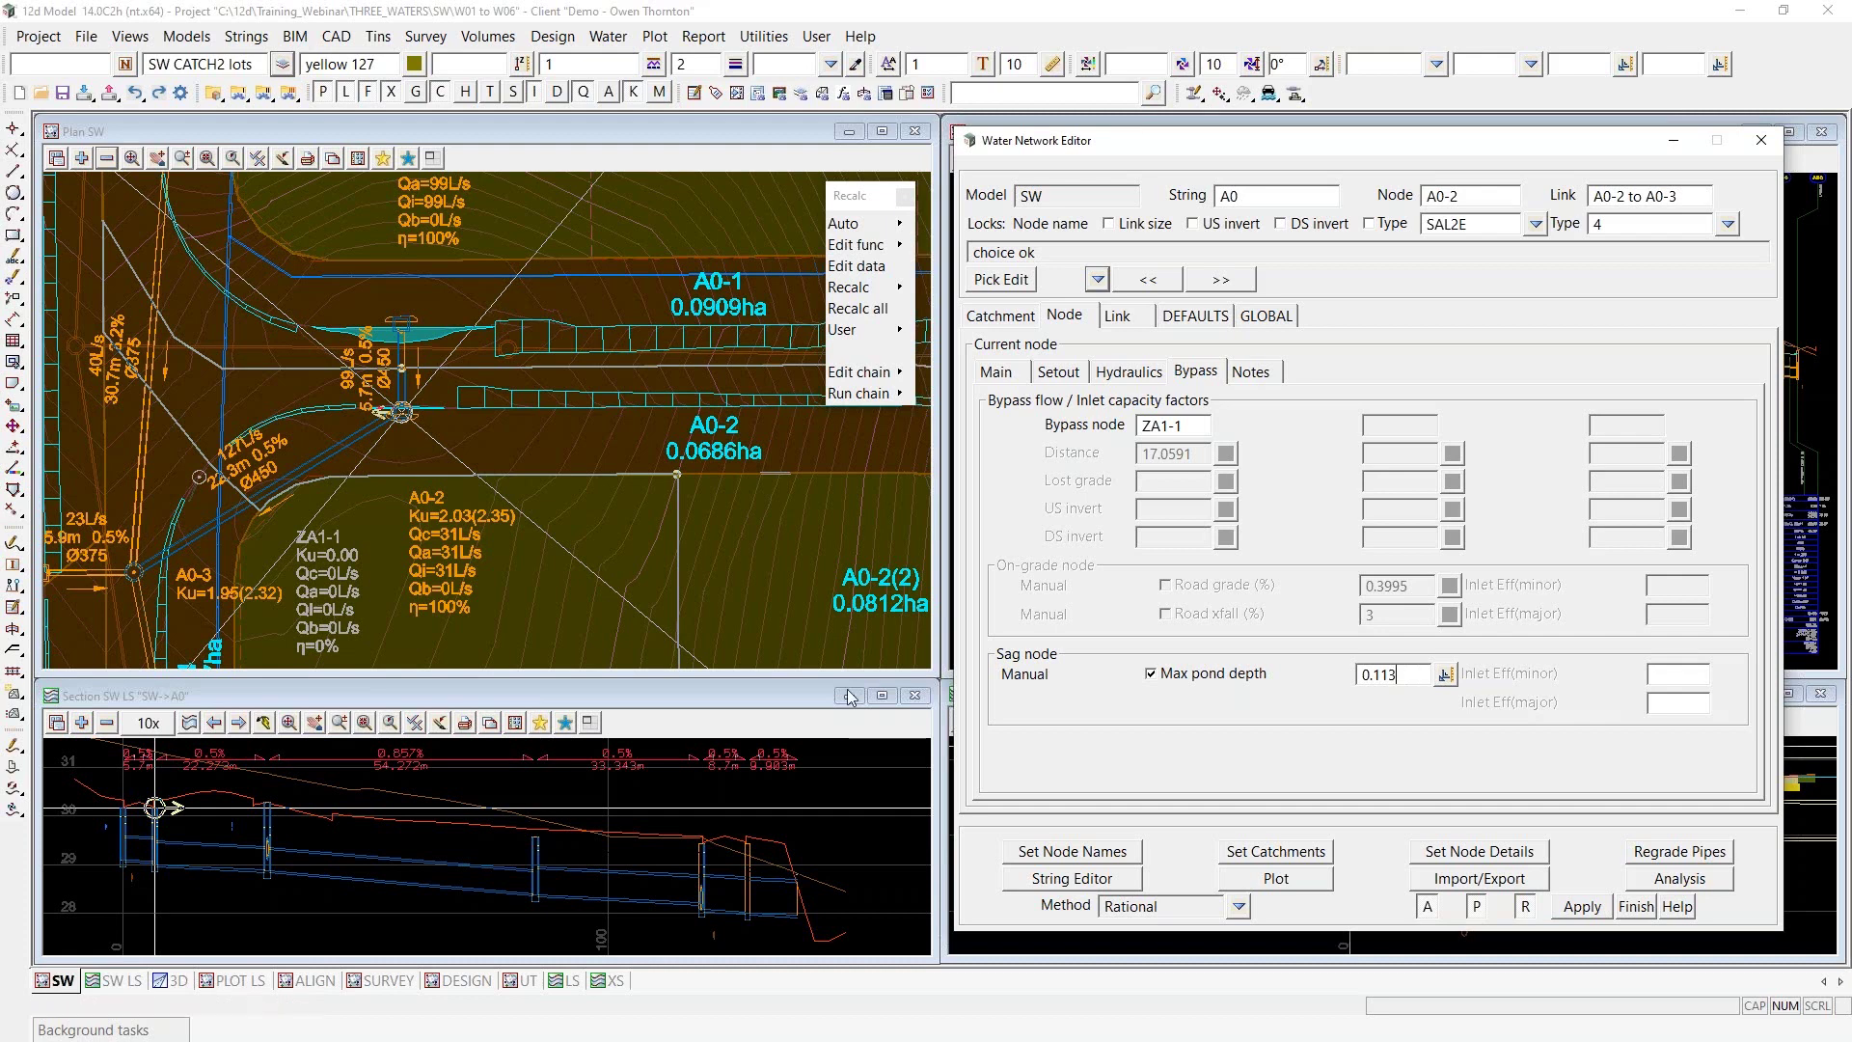
{"action": "middle_click", "coordinate": [211, 516]}
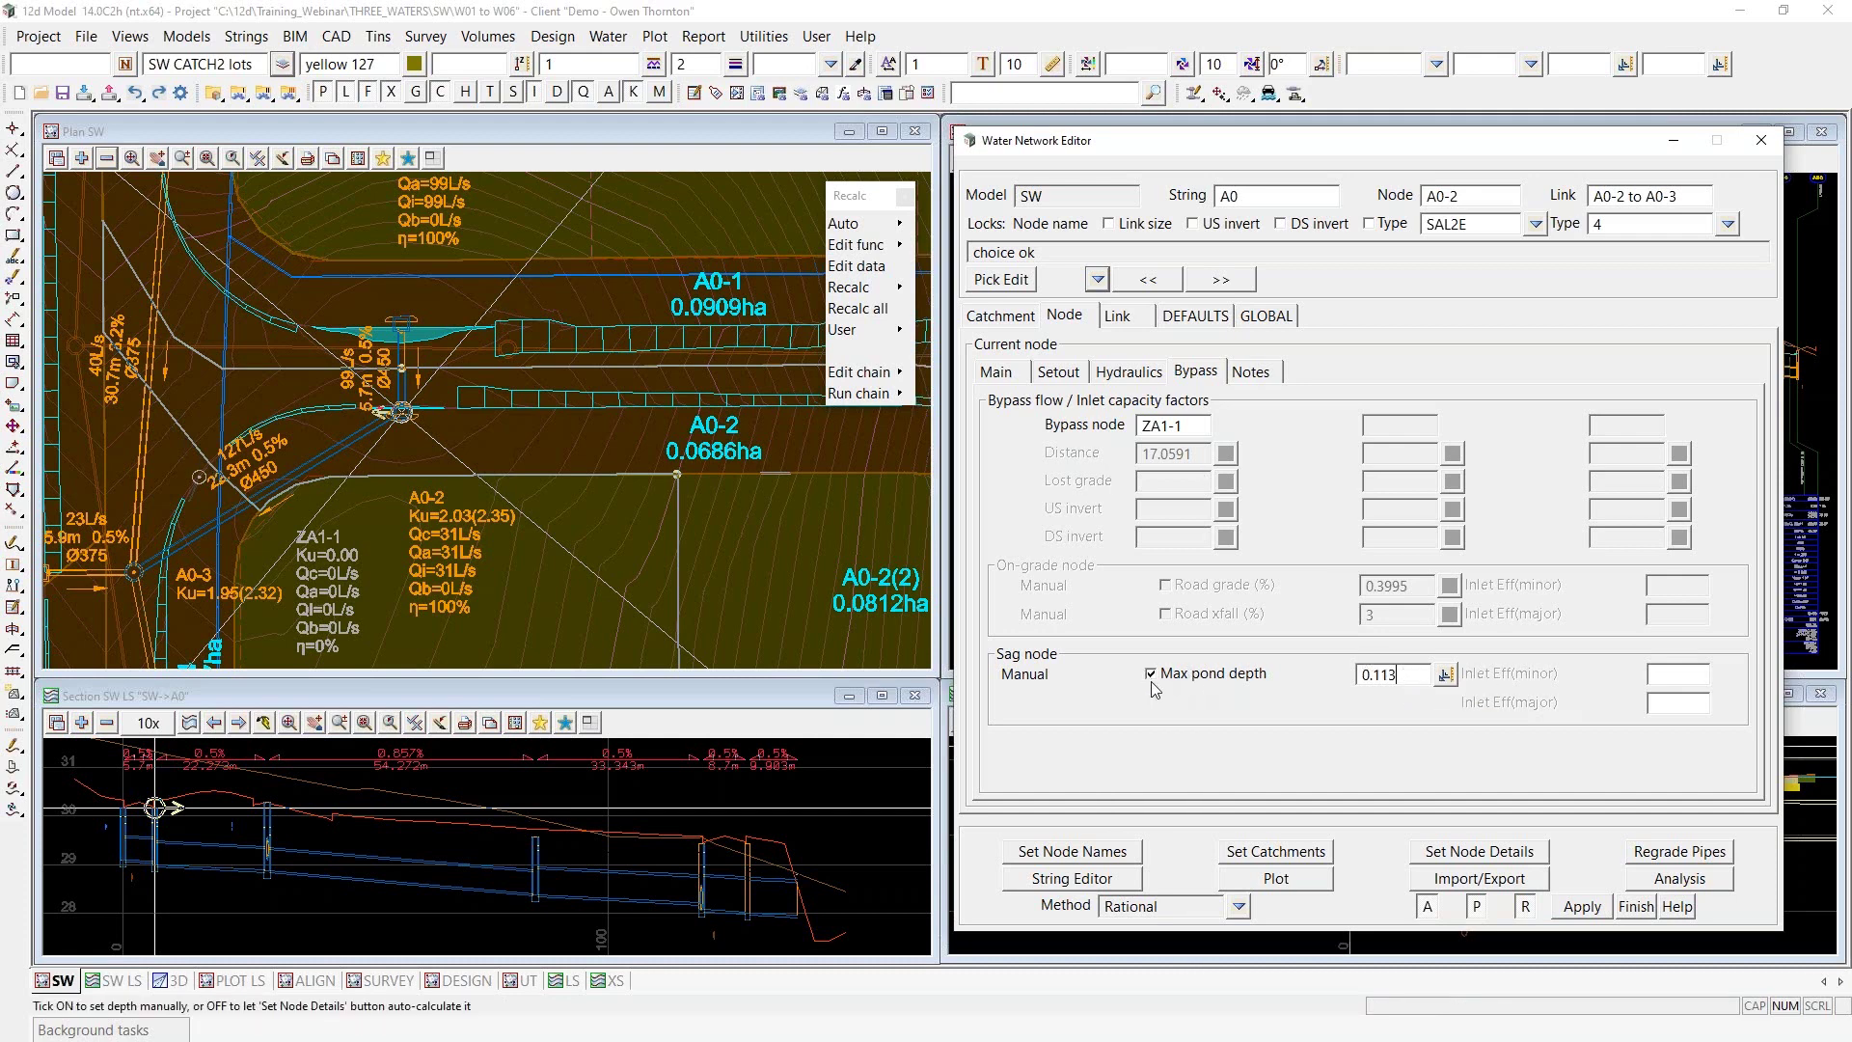
{"action": "left_click", "coordinate": [1479, 854]}
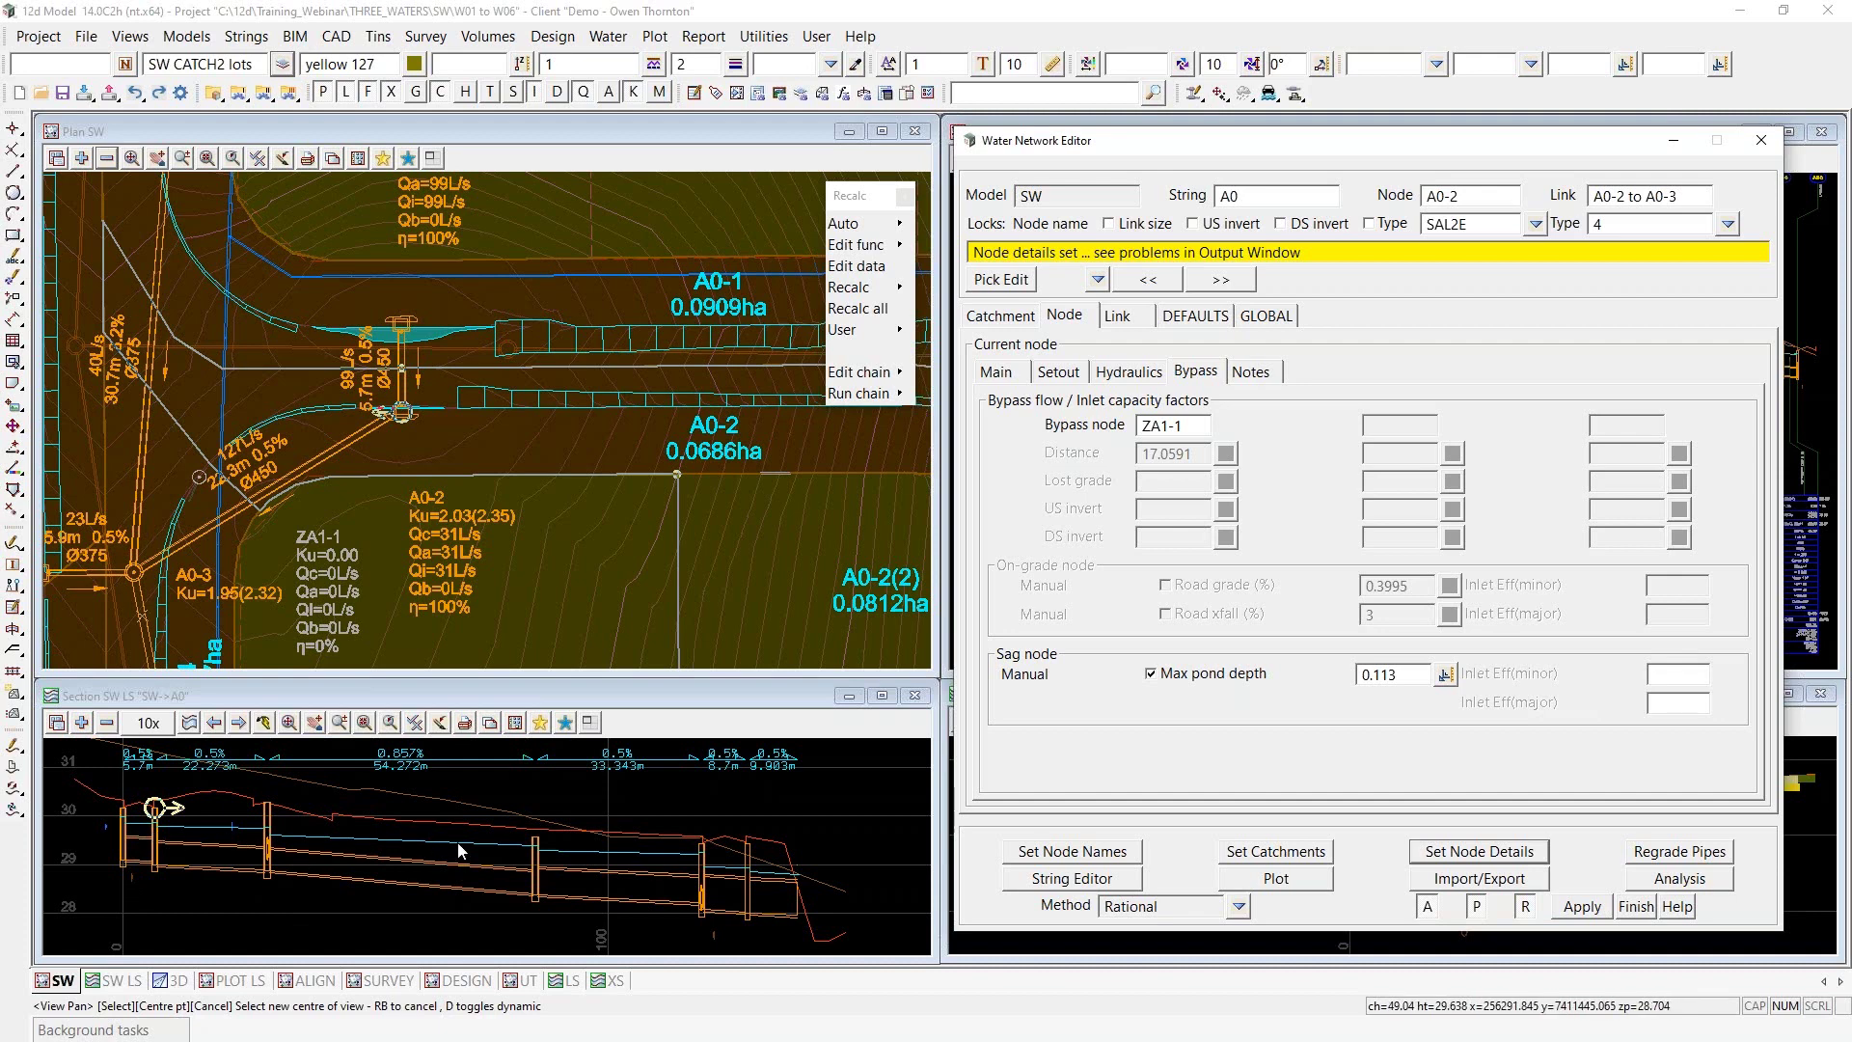
Examine the pits and pipes of string A0 in the long section, from A0-1 and A0-2 to the downstream end
{"action": "scroll", "coordinate": [531, 805], "scroll_direction": "down", "scroll_amount": 1}
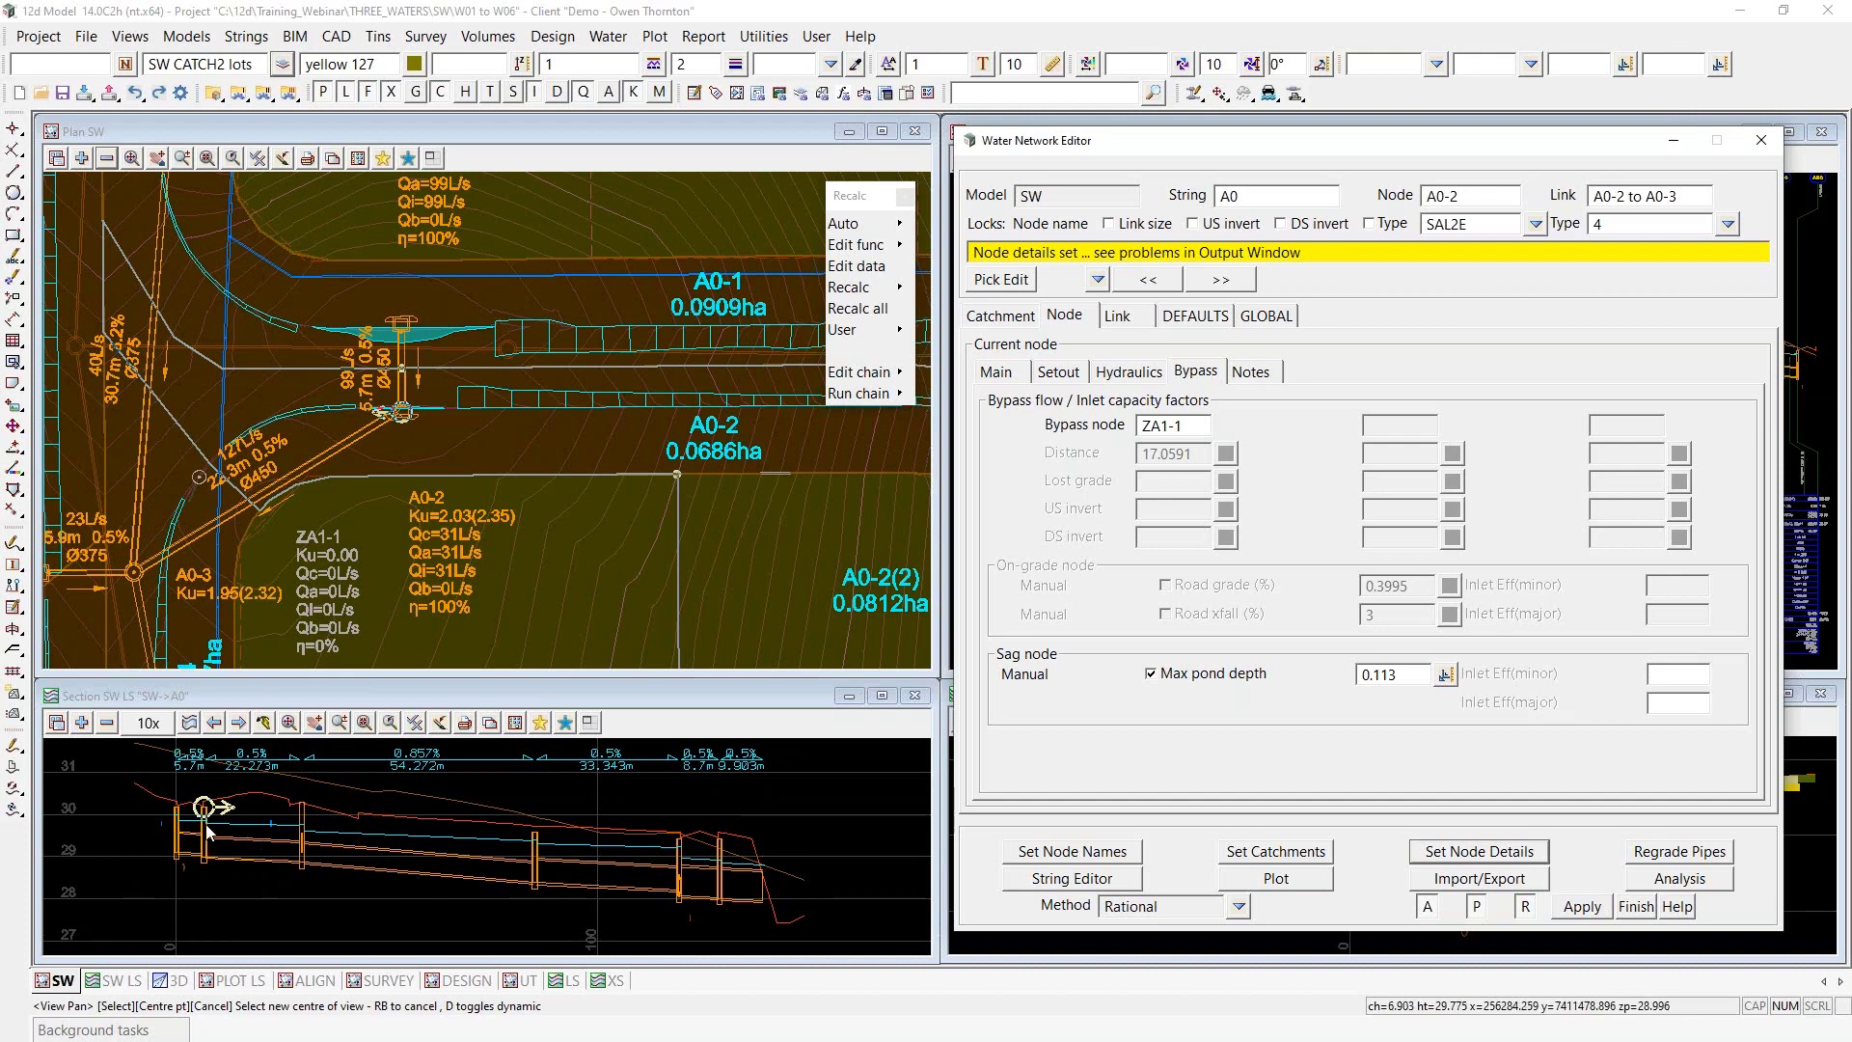
{"action": "scroll", "coordinate": [199, 831], "scroll_direction": "up", "scroll_amount": 2}
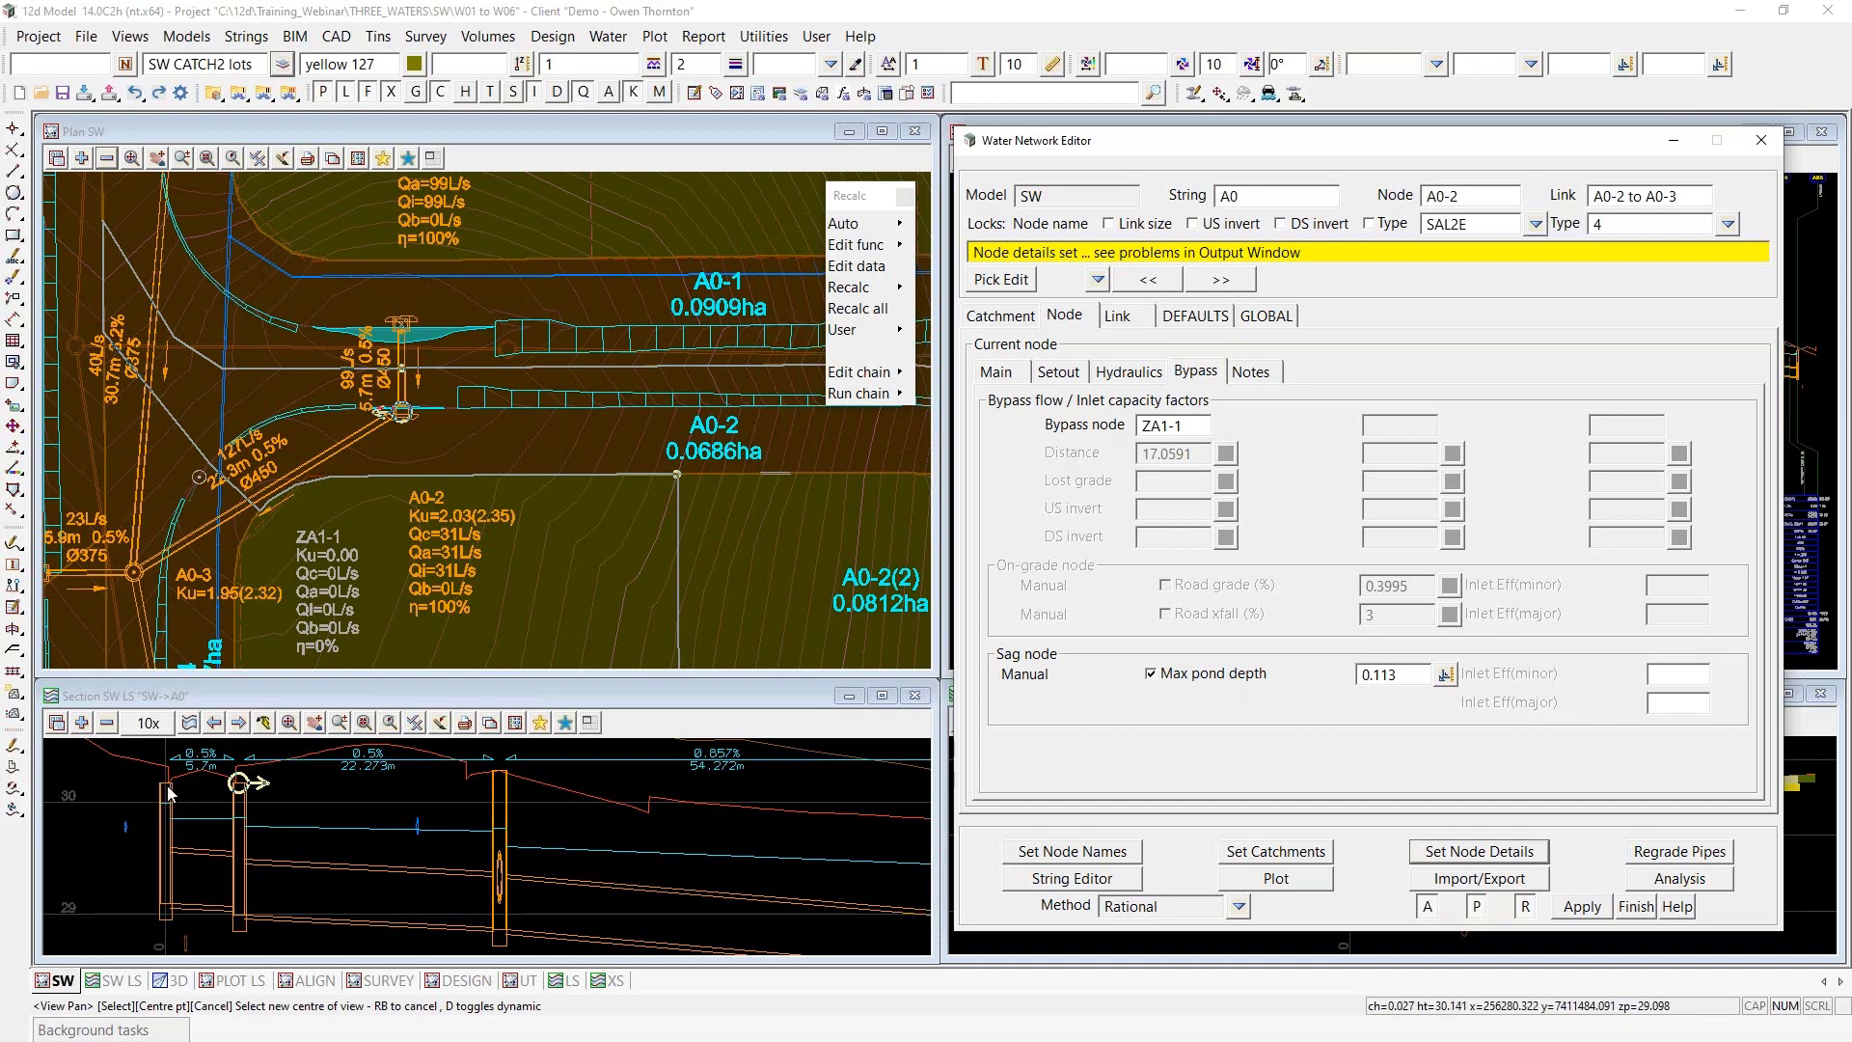
{"action": "scroll", "coordinate": [169, 792], "scroll_direction": "down", "scroll_amount": 2}
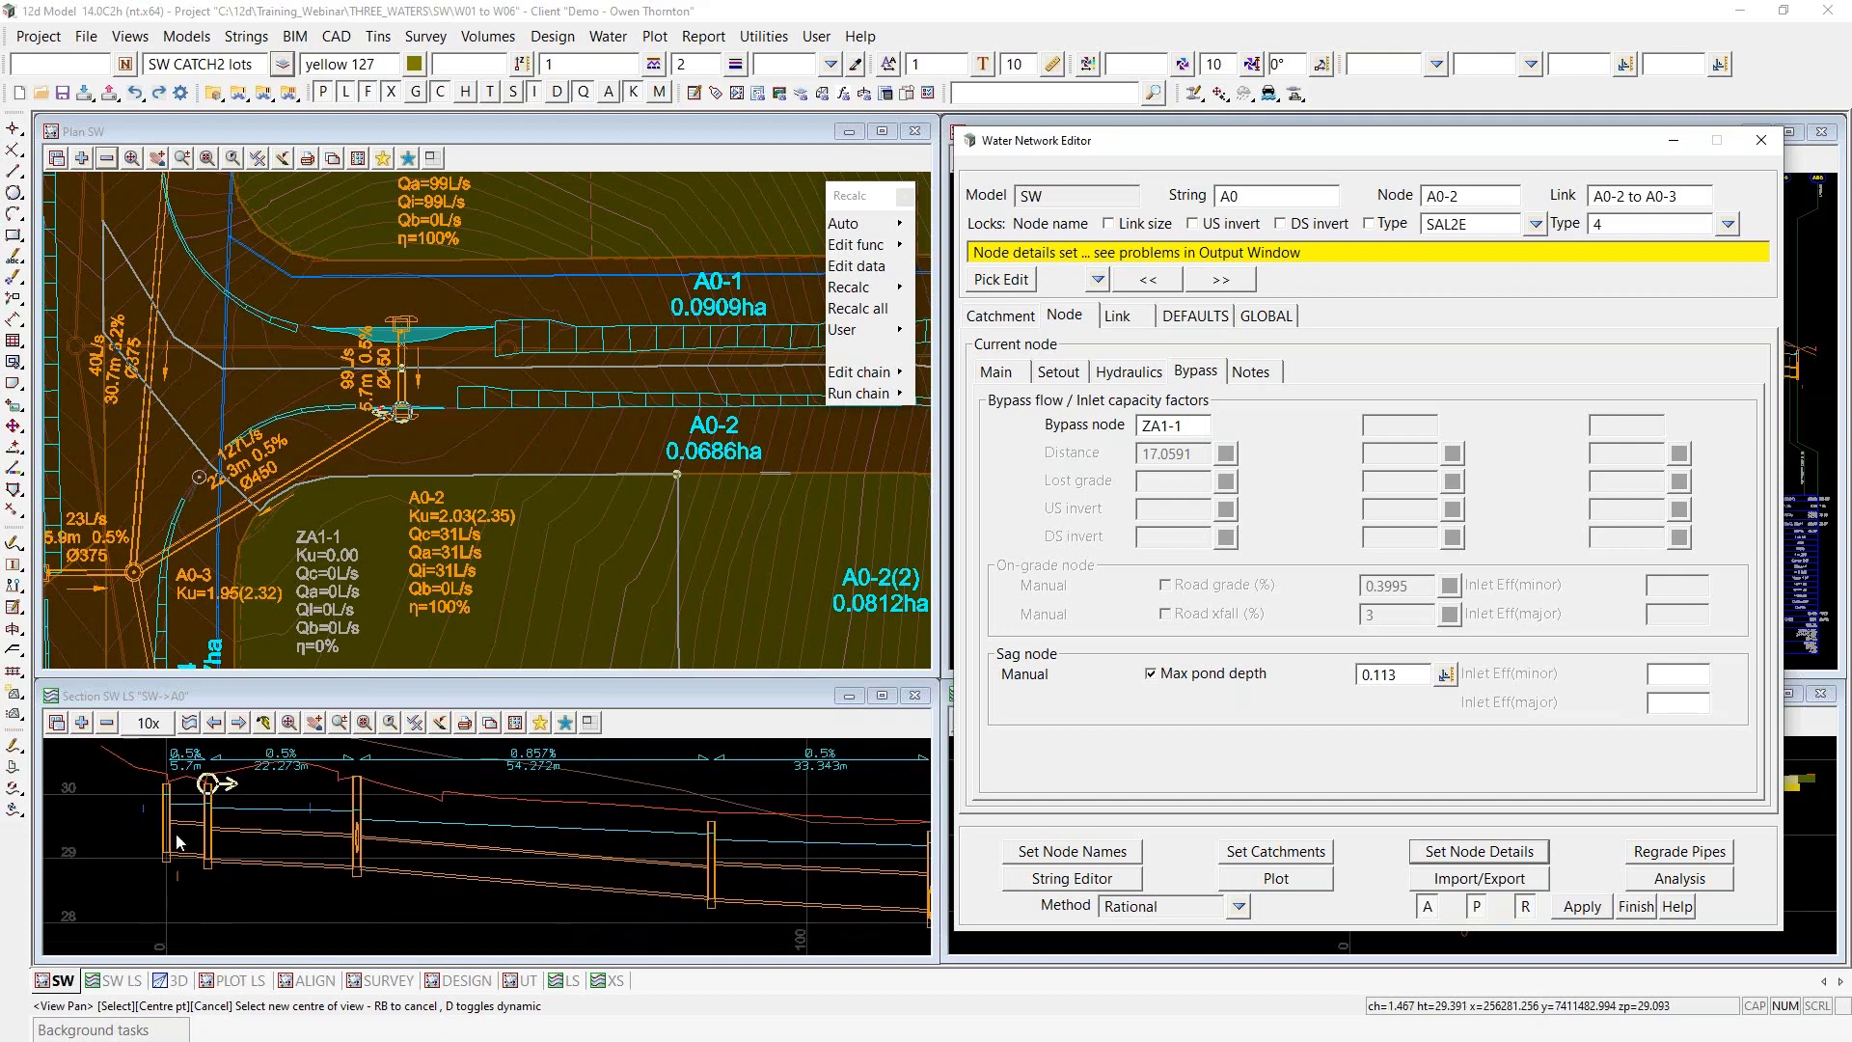
{"action": "scroll", "coordinate": [189, 841], "scroll_direction": "down", "scroll_amount": 1}
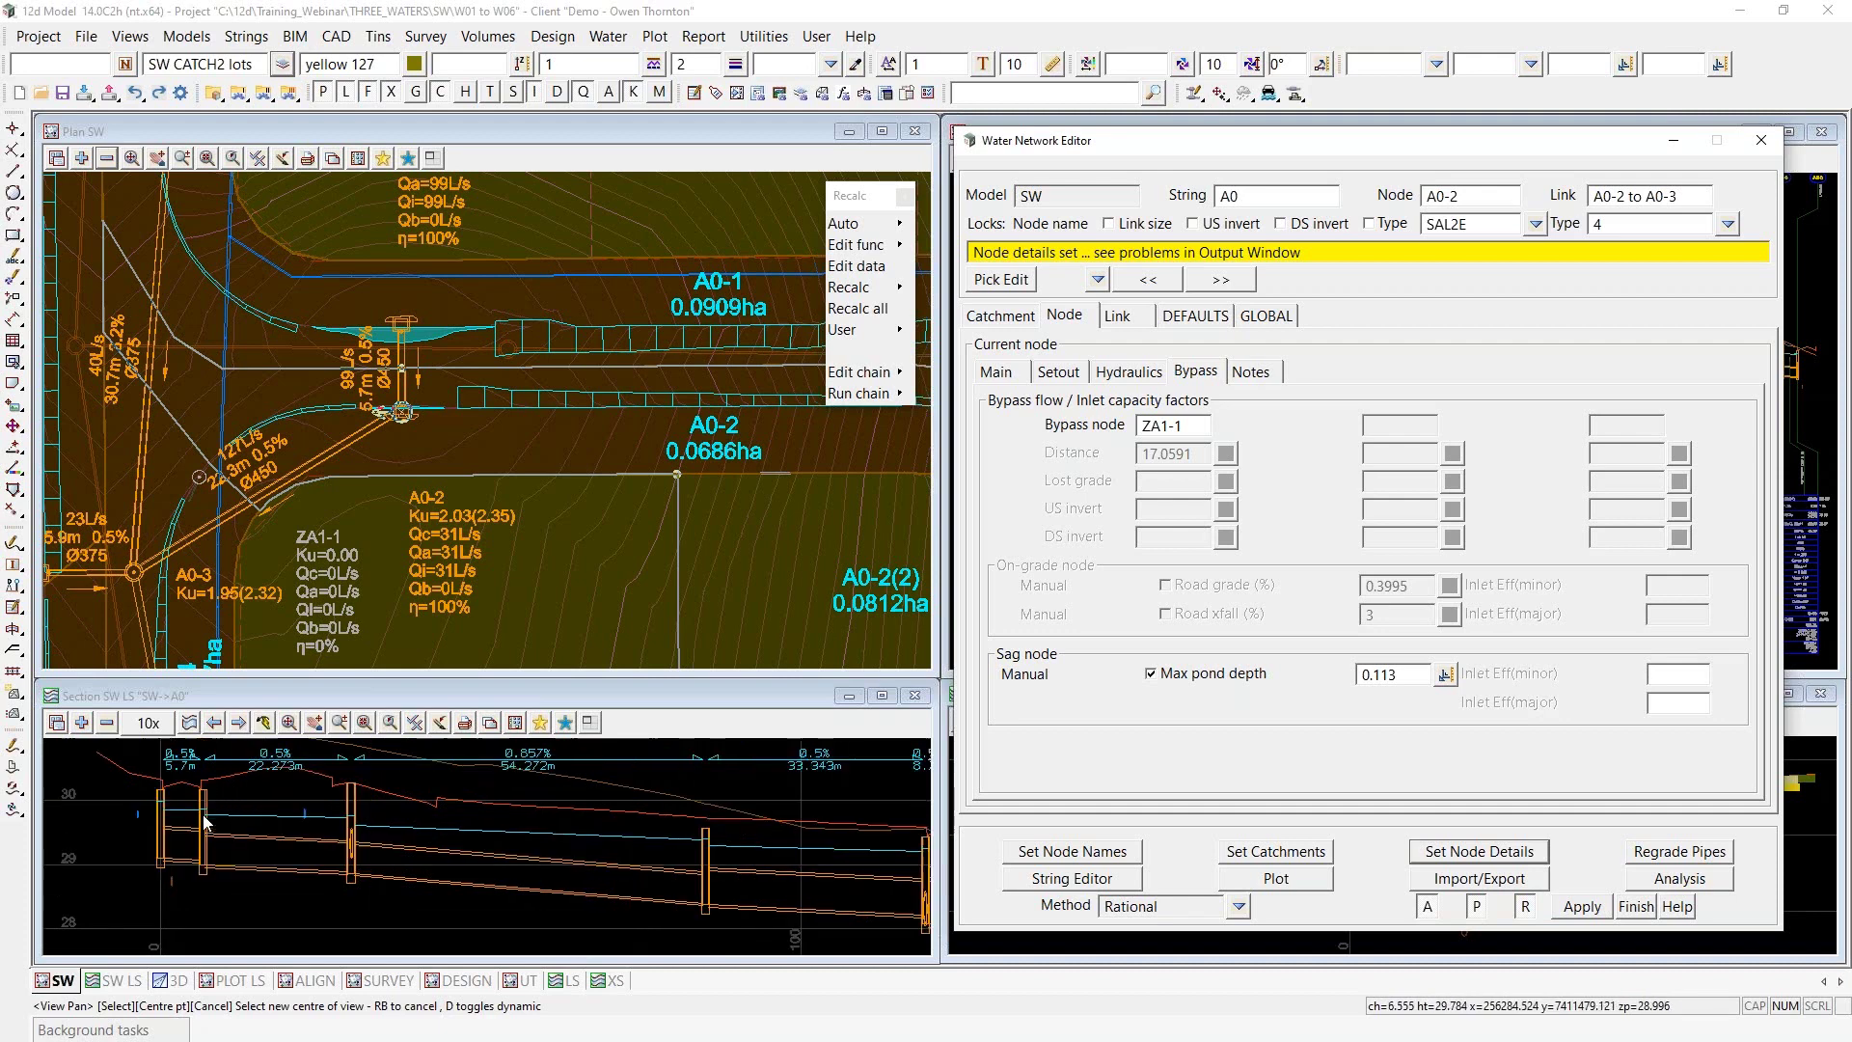
{"action": "scroll", "coordinate": [204, 816], "scroll_direction": "up", "scroll_amount": 1}
{"action": "scroll", "coordinate": [308, 836], "scroll_direction": "down", "scroll_amount": 2}
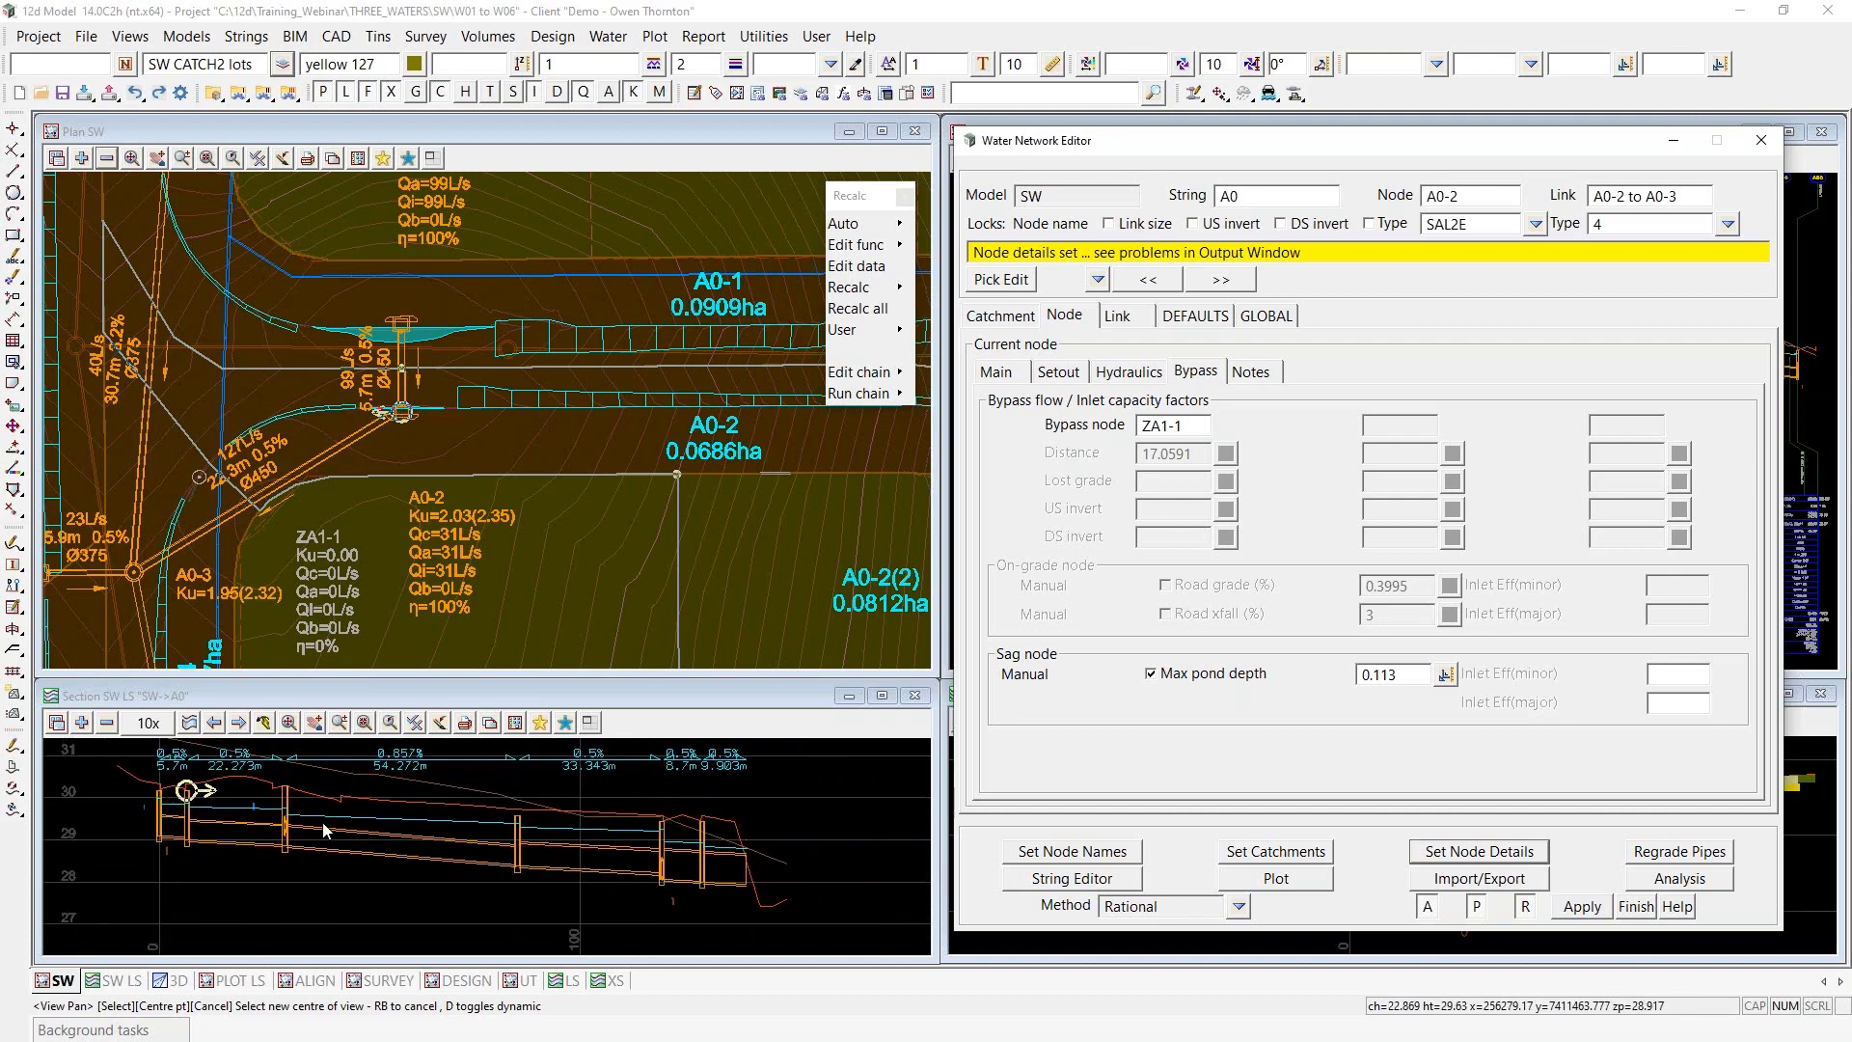
{"action": "scroll", "coordinate": [690, 856], "scroll_direction": "up", "scroll_amount": 2}
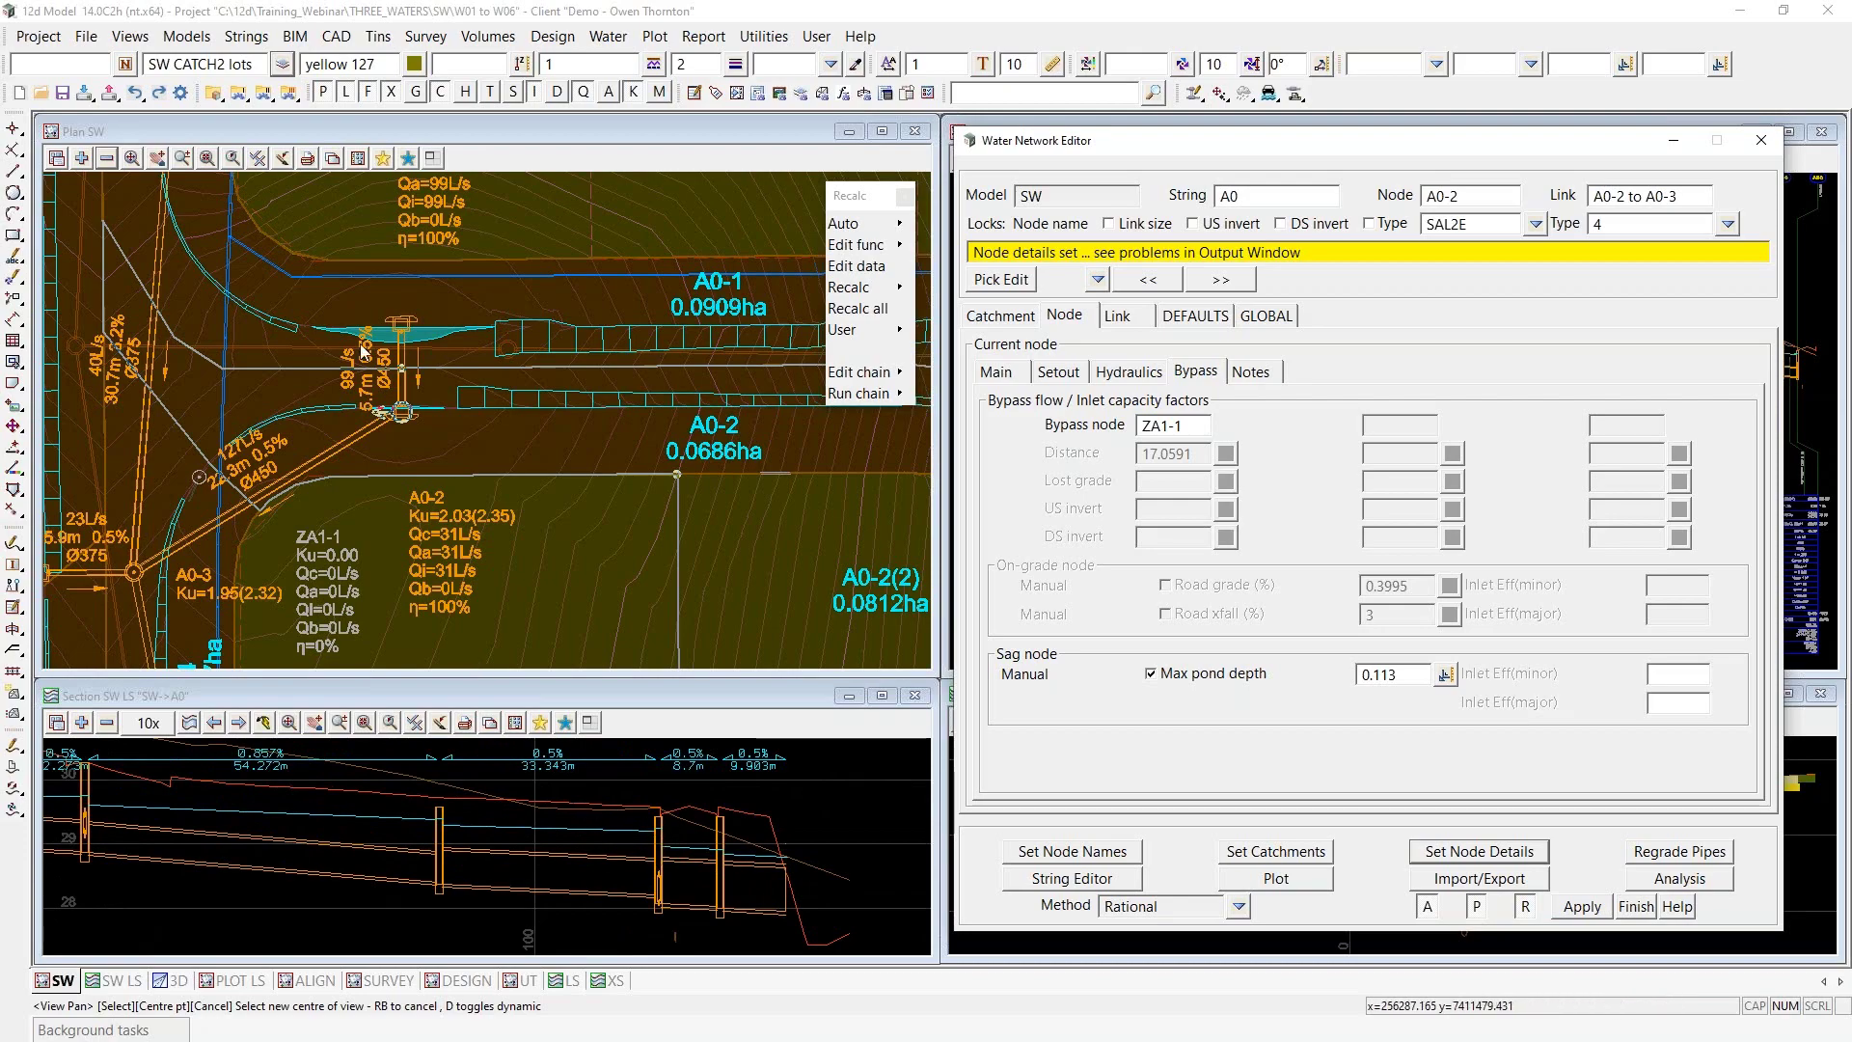
Examine sag pit A0-5 and its connecting pipes in the plan, comparing them with the downstream end of the A0 long section
{"action": "scroll", "coordinate": [308, 328], "scroll_direction": "down", "scroll_amount": 3}
{"action": "scroll", "coordinate": [317, 531], "scroll_direction": "up", "scroll_amount": 4}
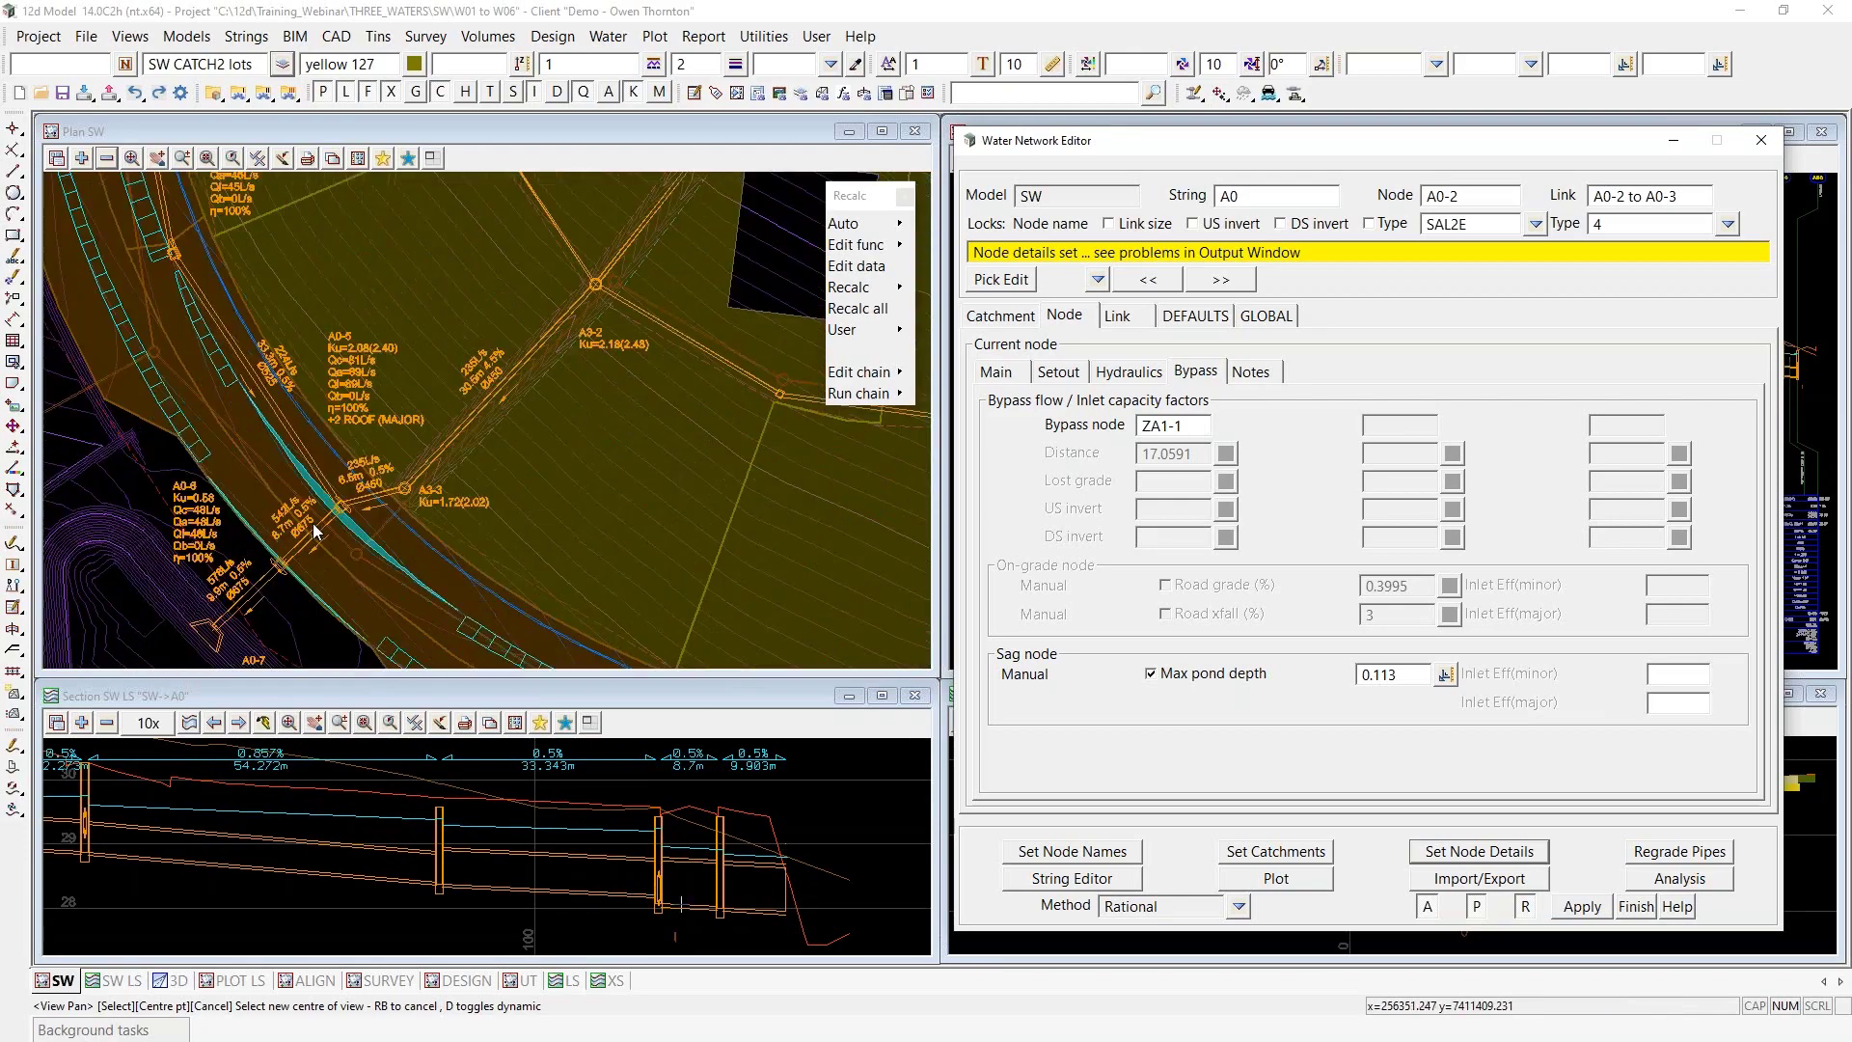
{"action": "scroll", "coordinate": [315, 531], "scroll_direction": "up", "scroll_amount": 2}
{"action": "scroll", "coordinate": [477, 384], "scroll_direction": "up", "scroll_amount": 2}
{"action": "scroll", "coordinate": [380, 475], "scroll_direction": "down", "scroll_amount": 1}
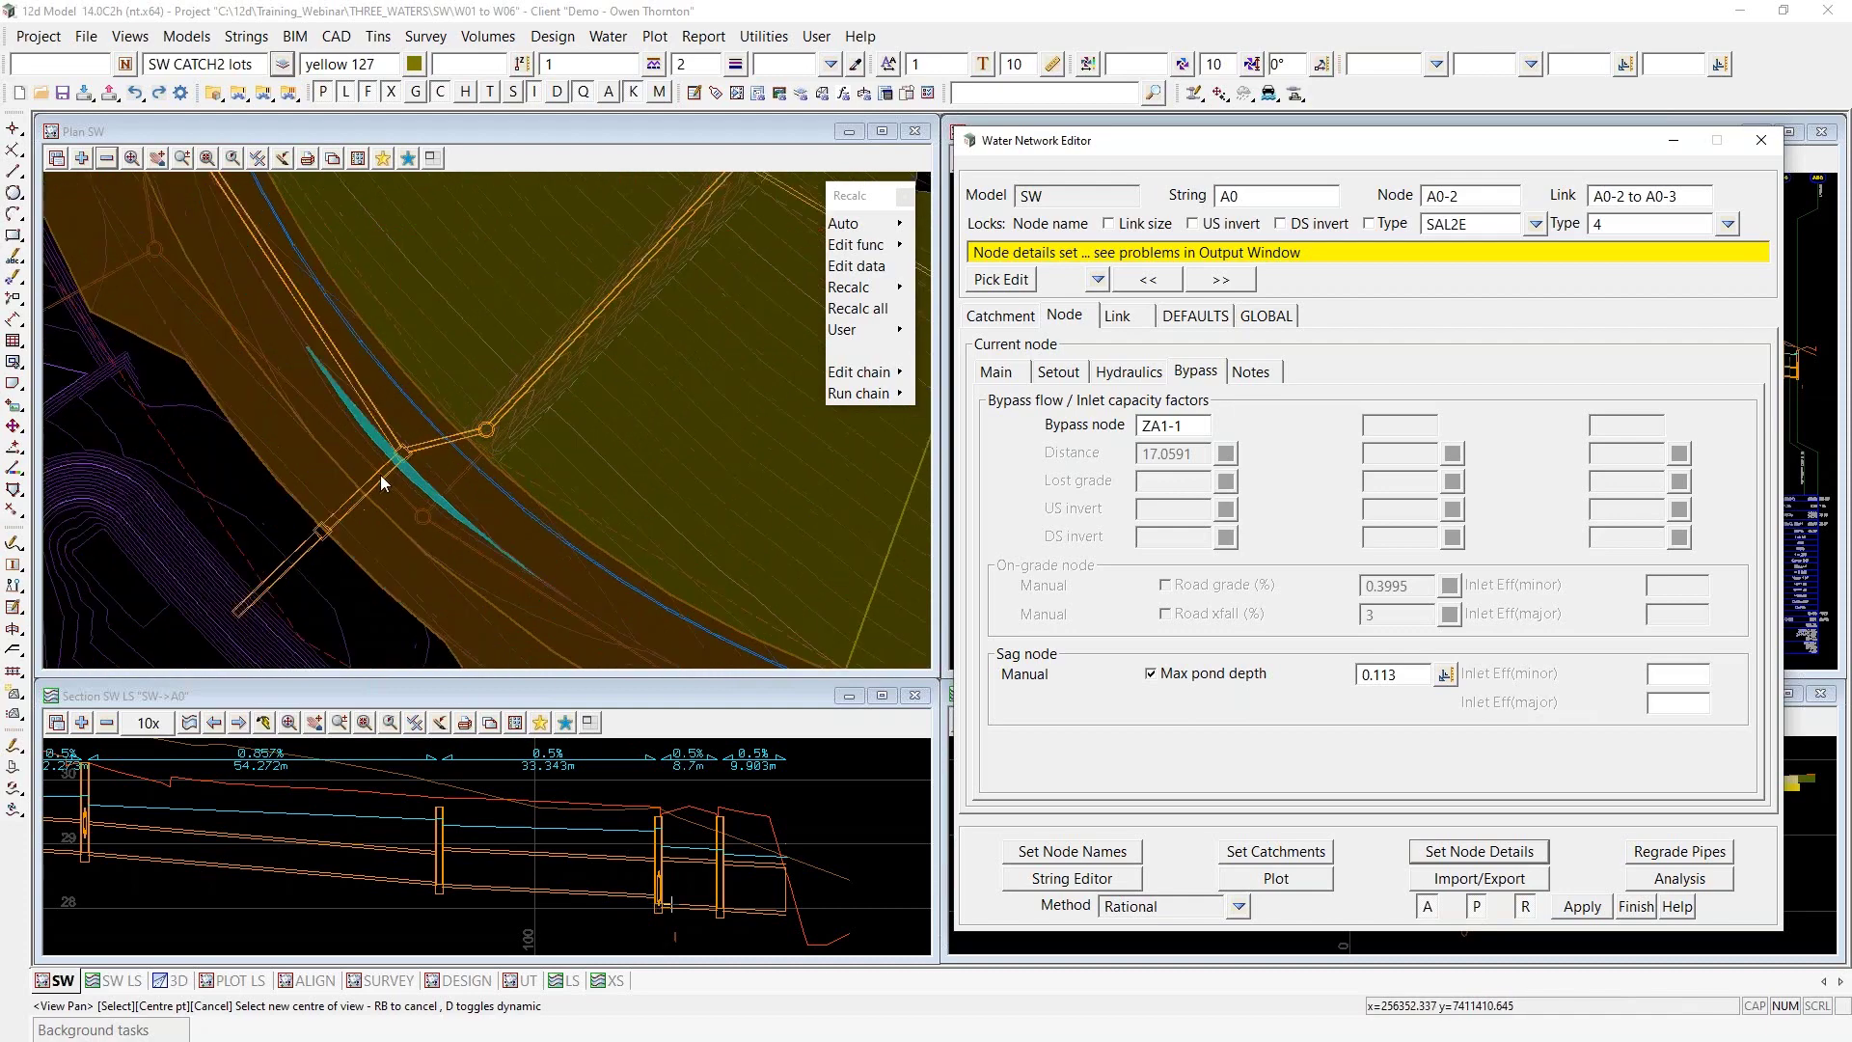
{"action": "scroll", "coordinate": [380, 475], "scroll_direction": "up", "scroll_amount": 1}
{"action": "scroll", "coordinate": [857, 904], "scroll_direction": "down", "scroll_amount": 2}
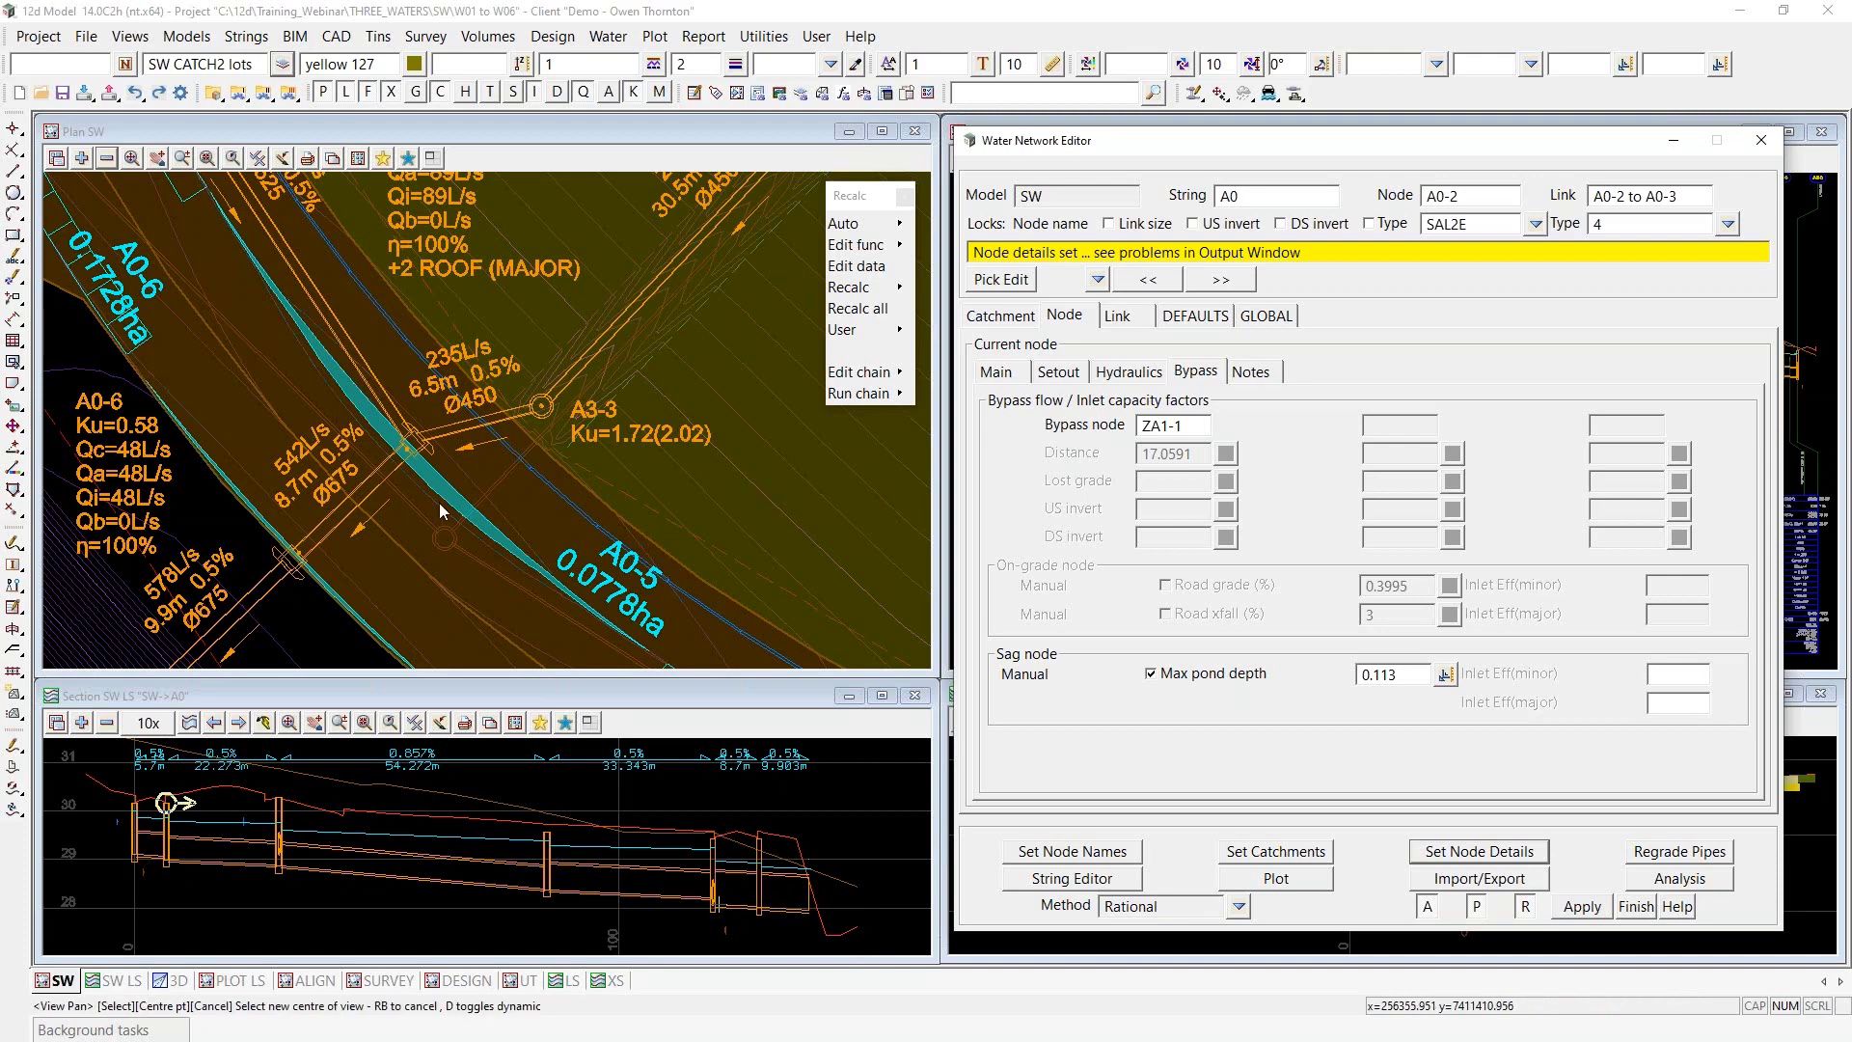
{"action": "scroll", "coordinate": [406, 457], "scroll_direction": "up", "scroll_amount": 1}
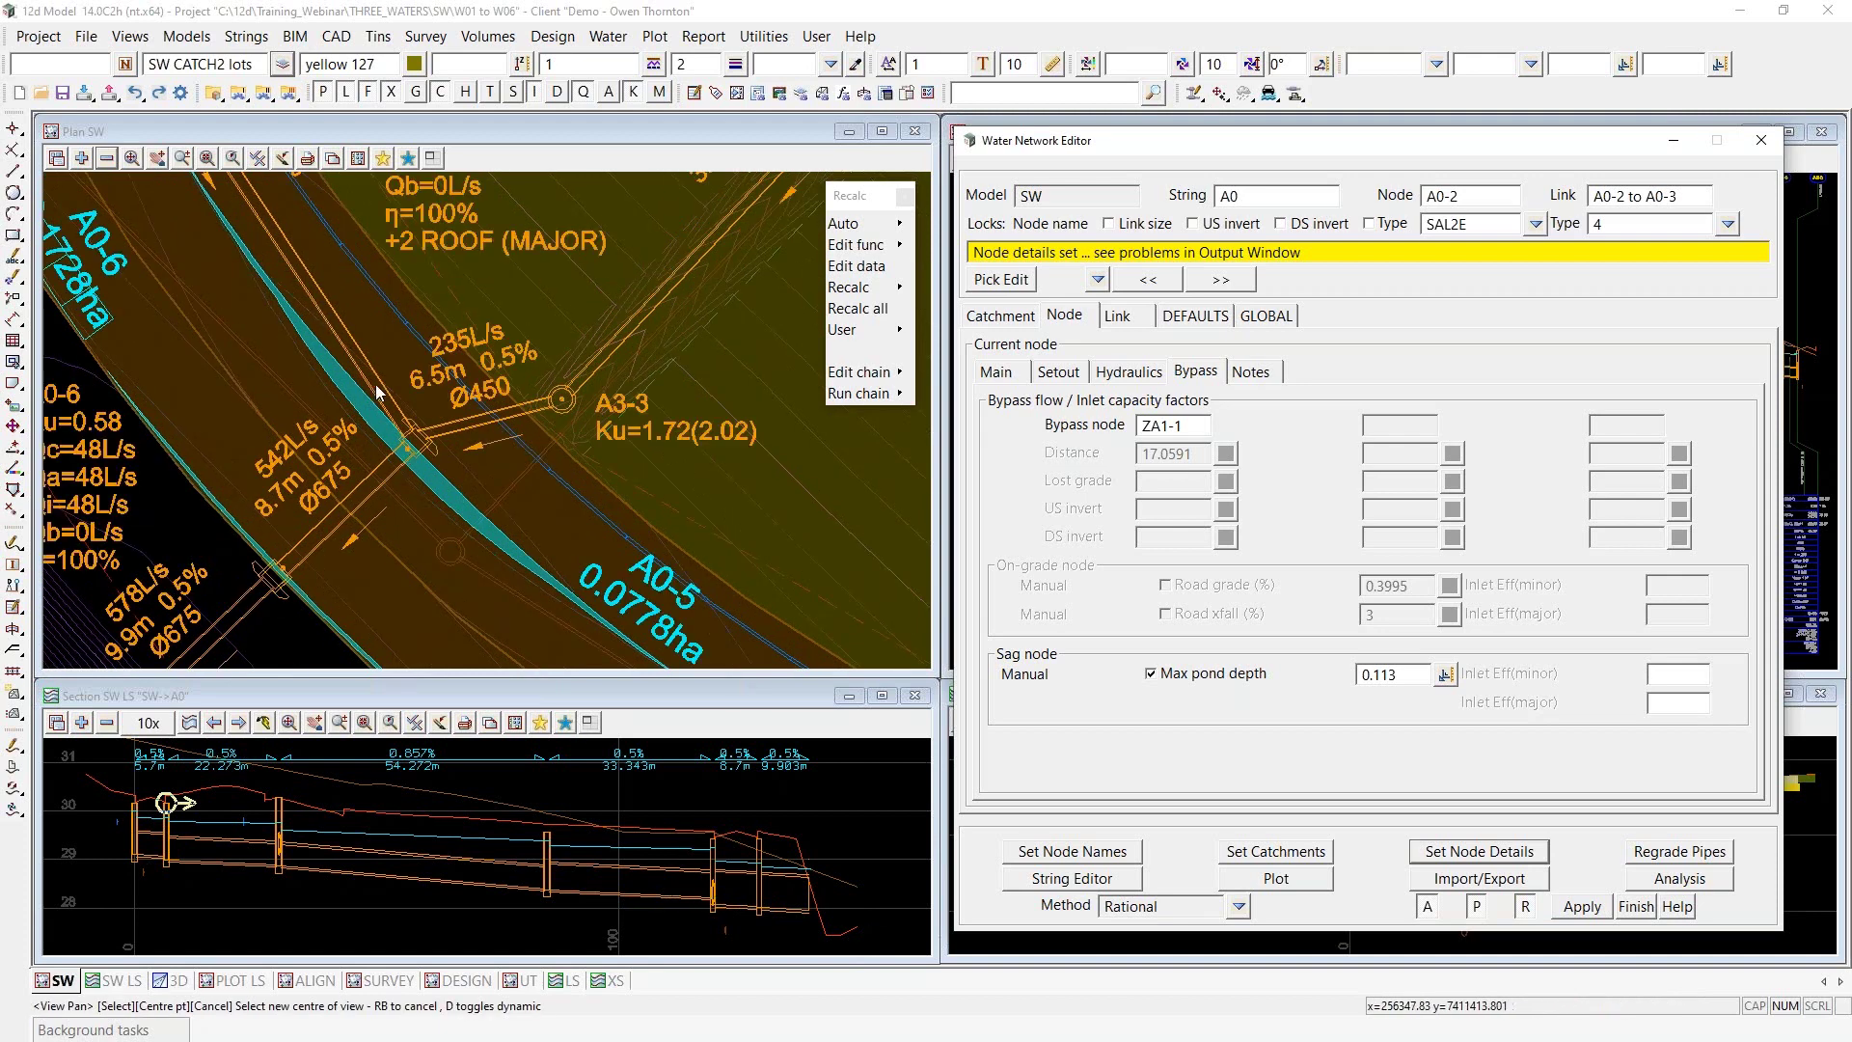
{"action": "scroll", "coordinate": [717, 847], "scroll_direction": "up", "scroll_amount": 1}
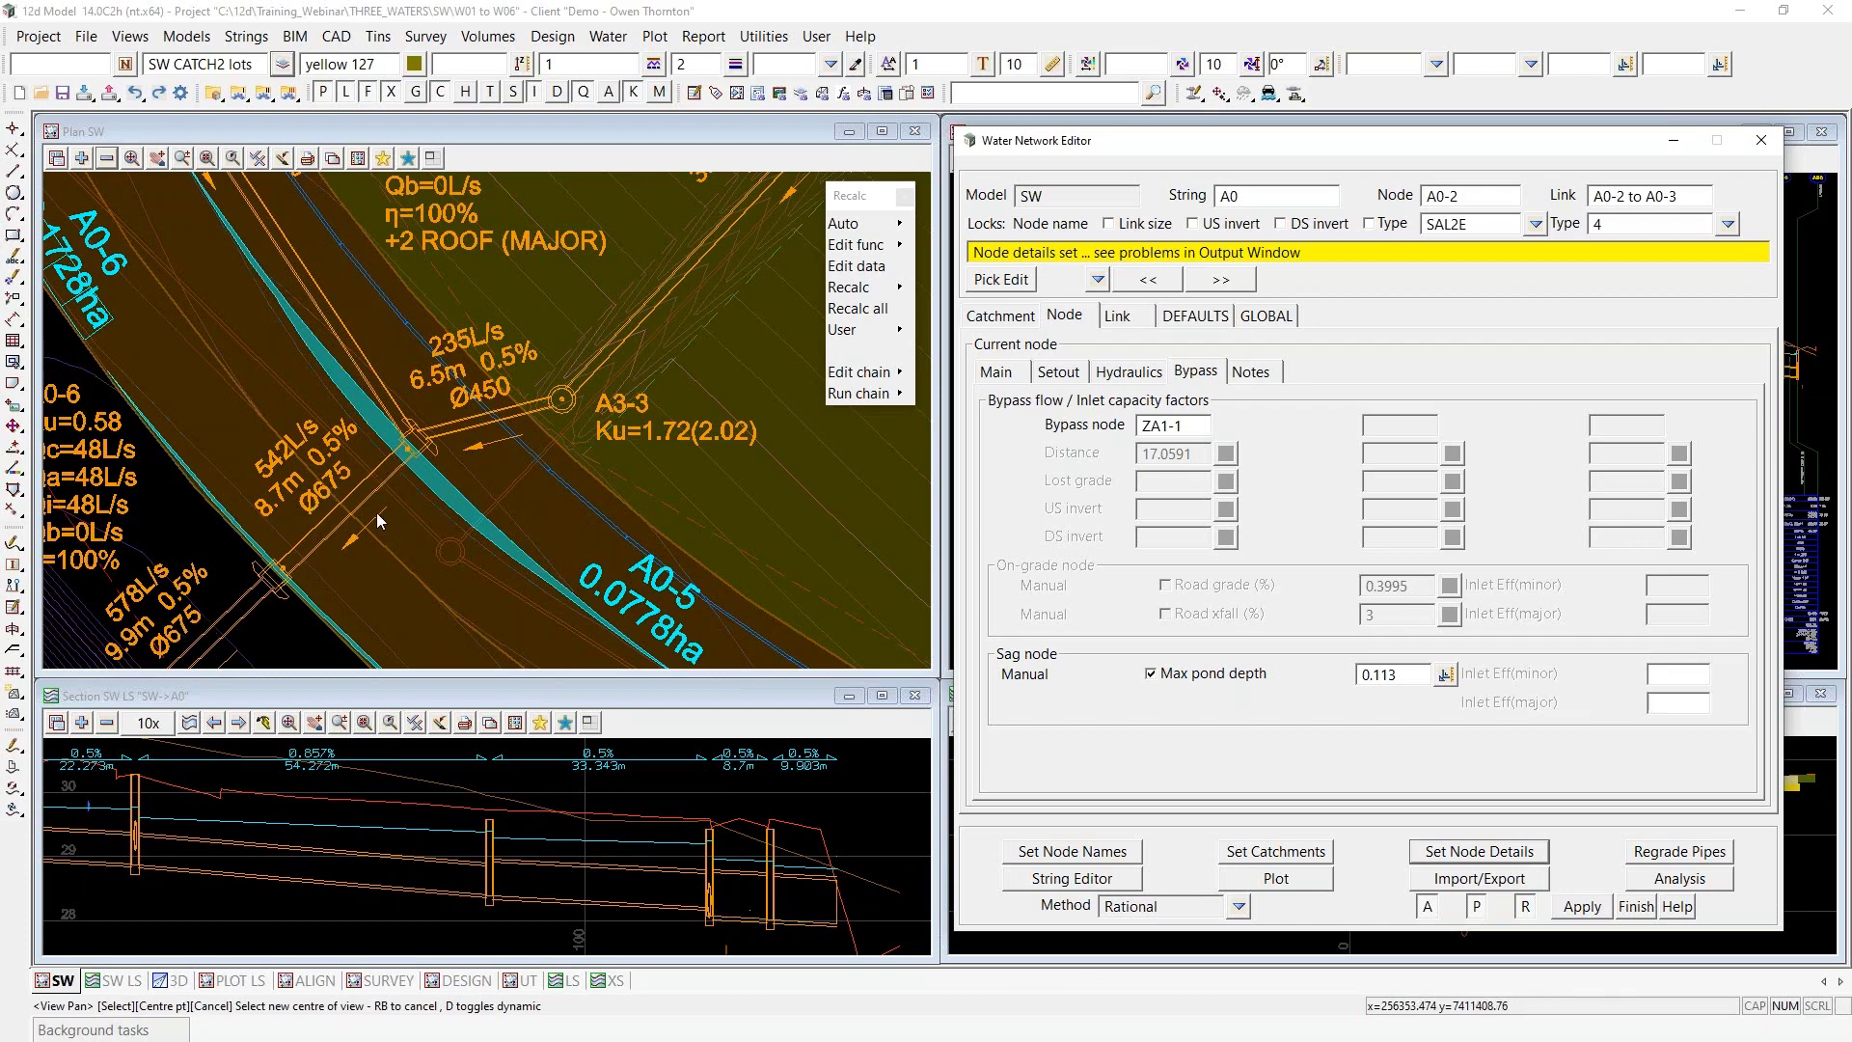
{"action": "scroll", "coordinate": [377, 519], "scroll_direction": "down", "scroll_amount": 2}
{"action": "scroll", "coordinate": [804, 902], "scroll_direction": "down", "scroll_amount": 1}
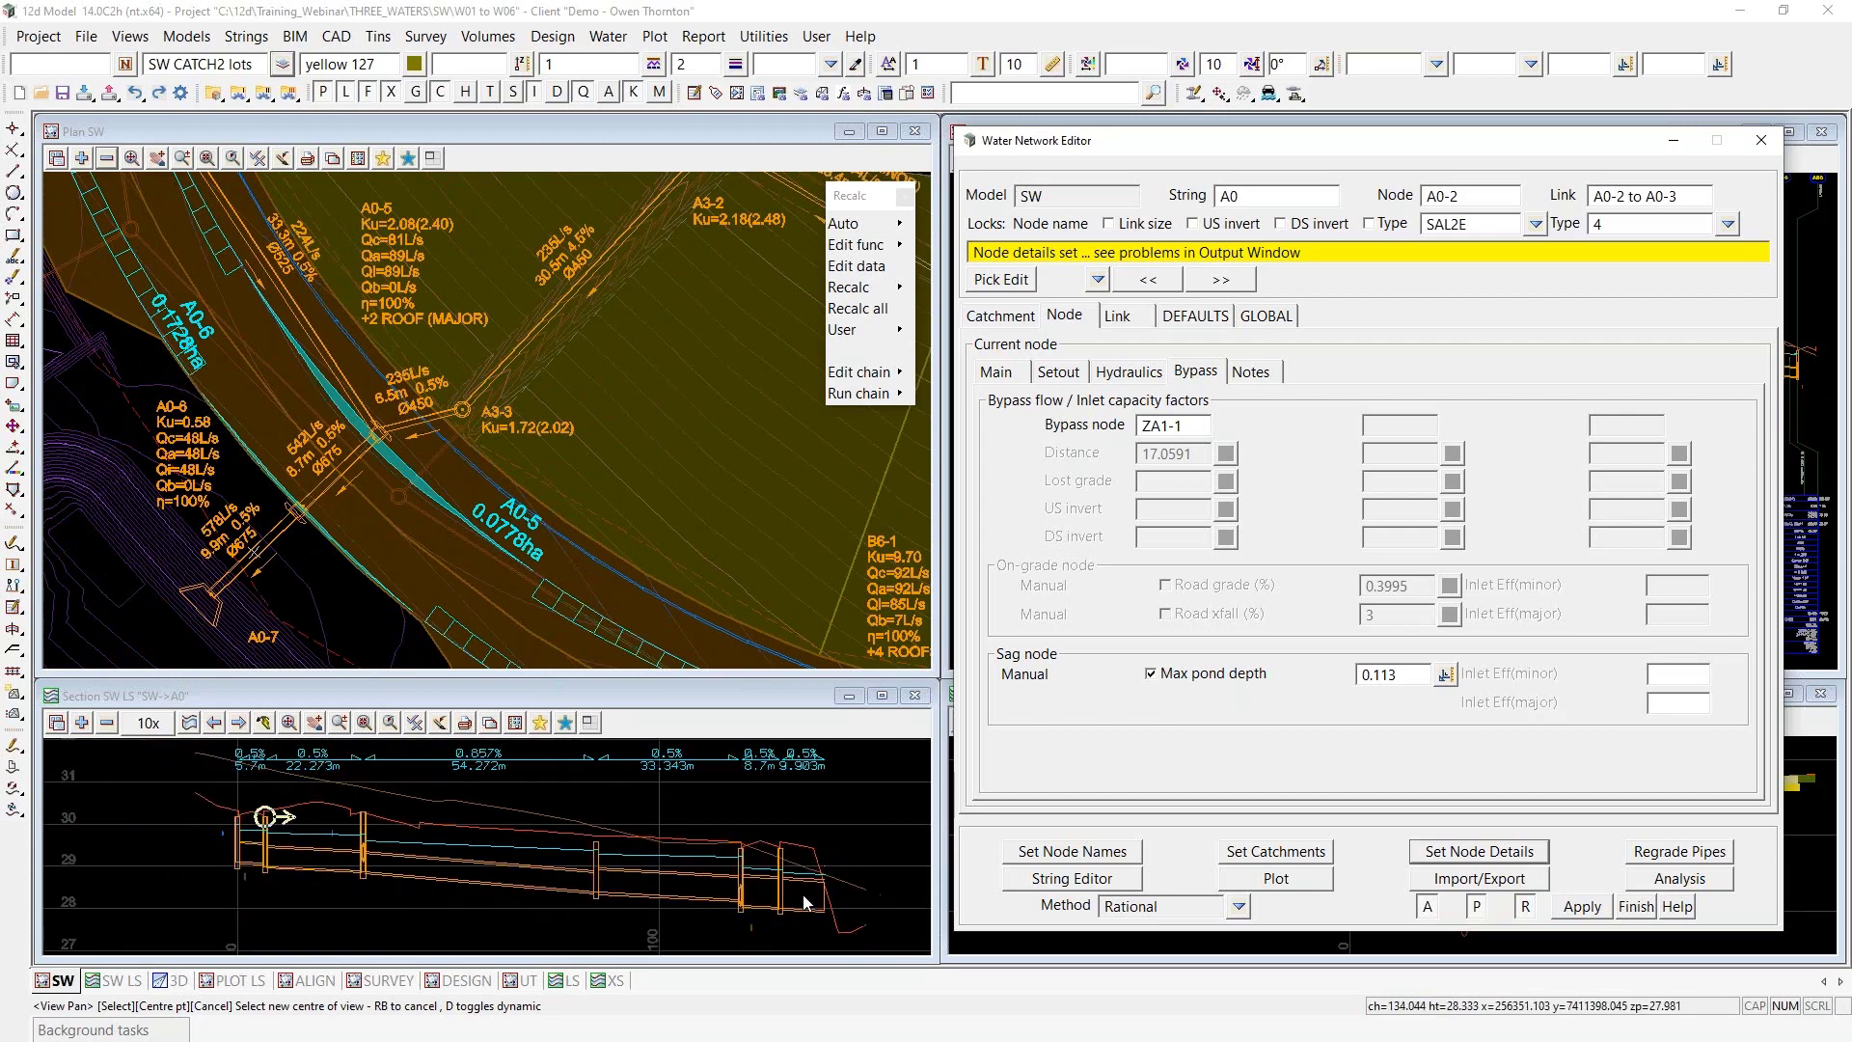
{"action": "scroll", "coordinate": [804, 902], "scroll_direction": "up", "scroll_amount": 1}
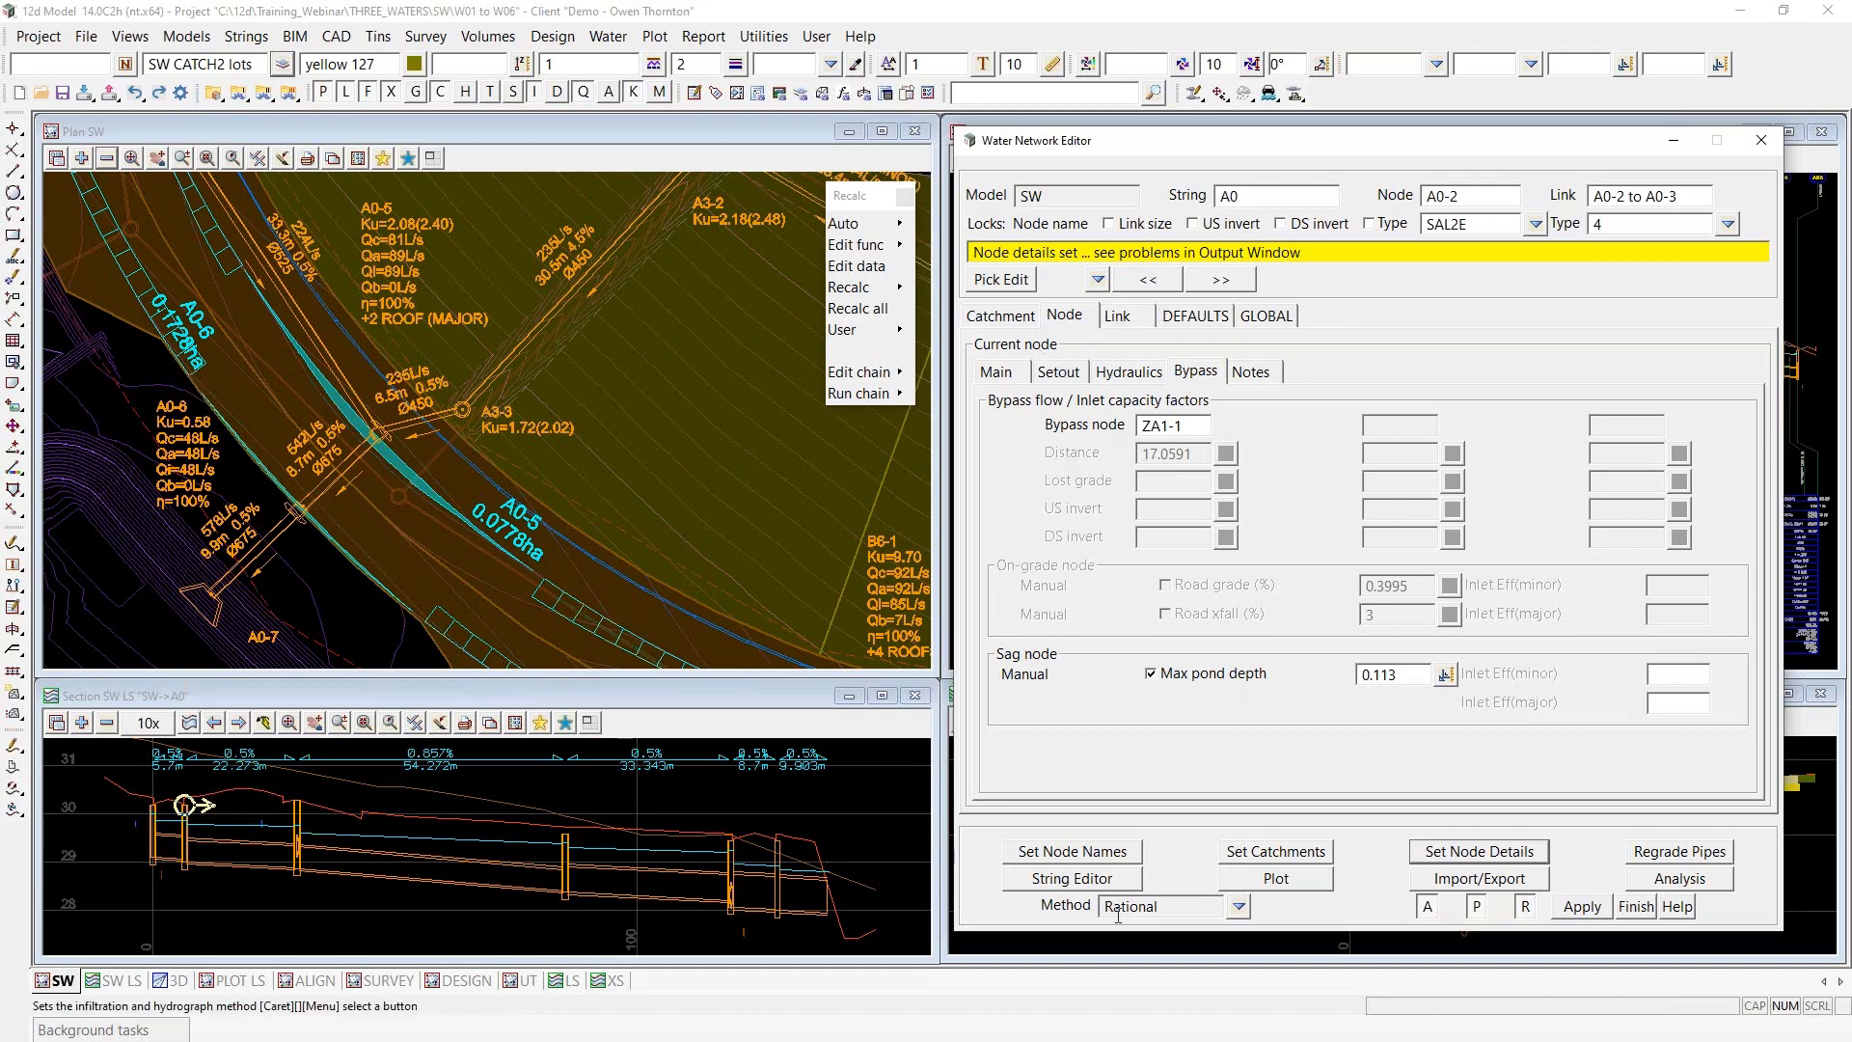
Pick pit A0-5 from the long section for editing and open the design settings of link A0-5 to A0-6
{"action": "left_click", "coordinate": [999, 376]}
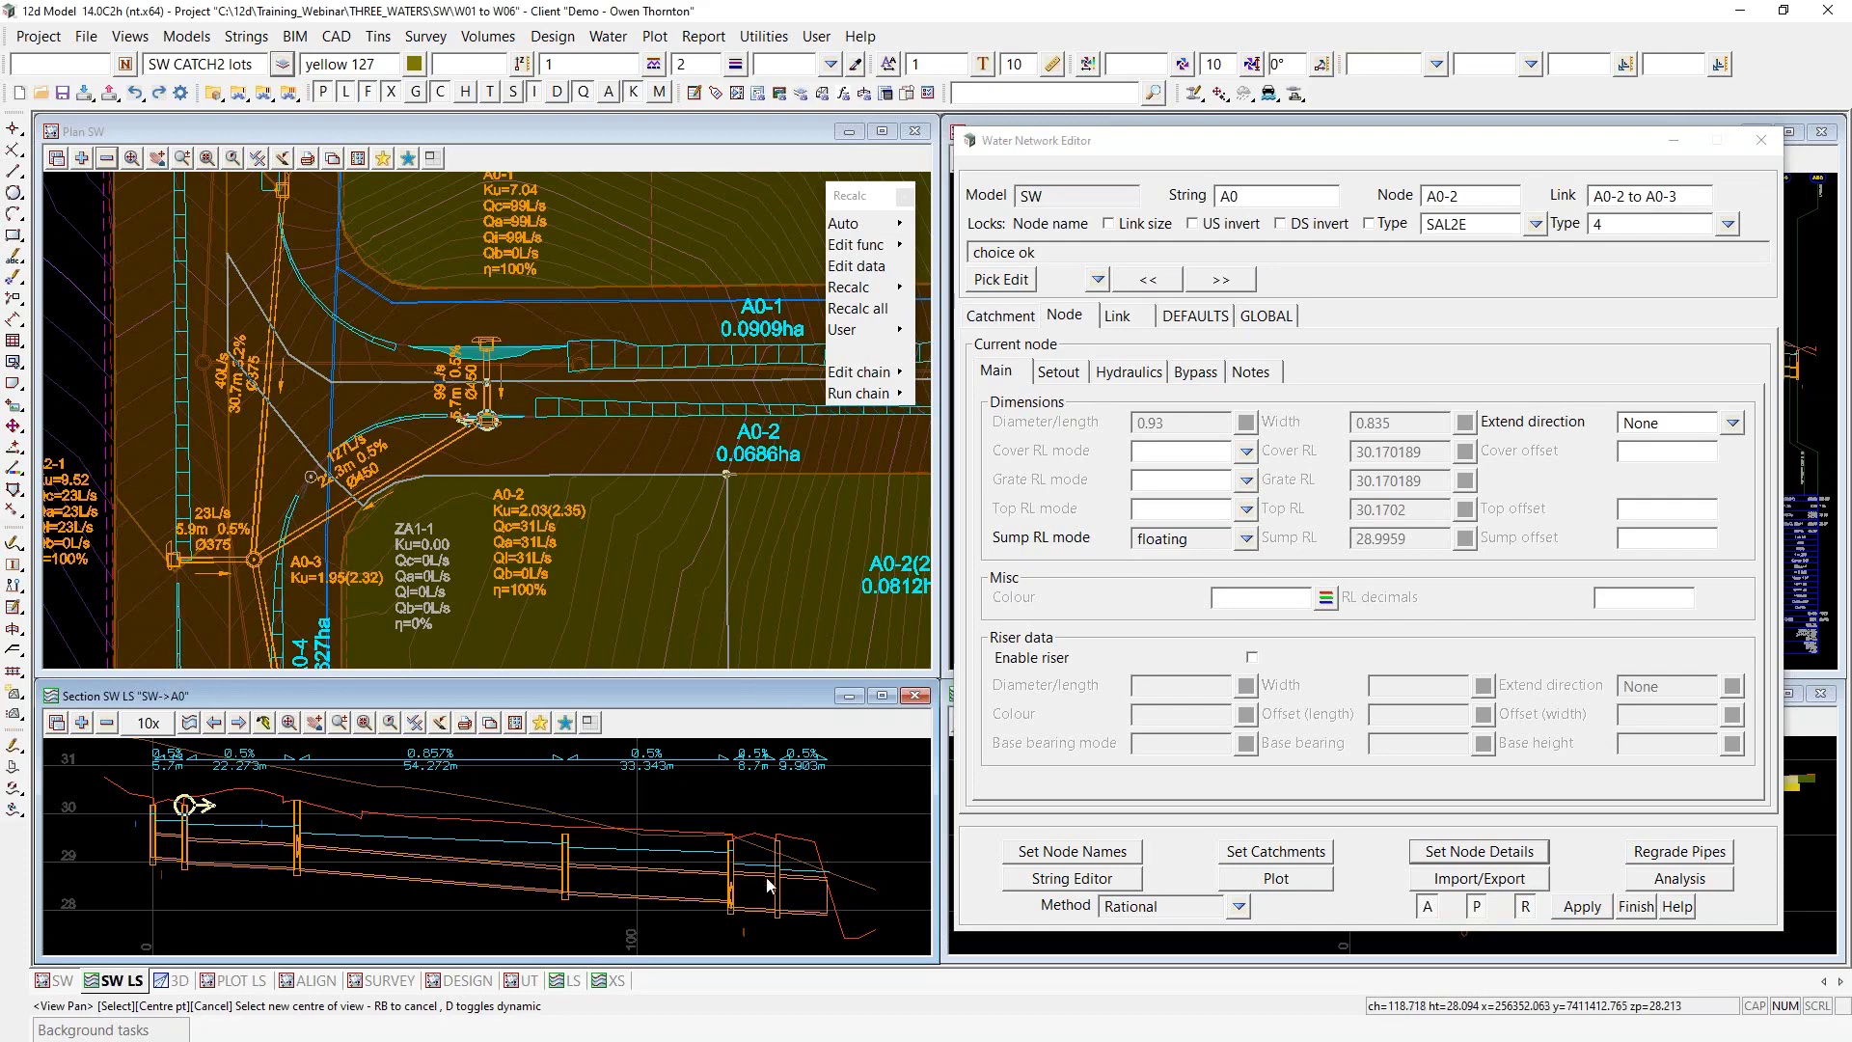
{"action": "right_click", "coordinate": [734, 911]}
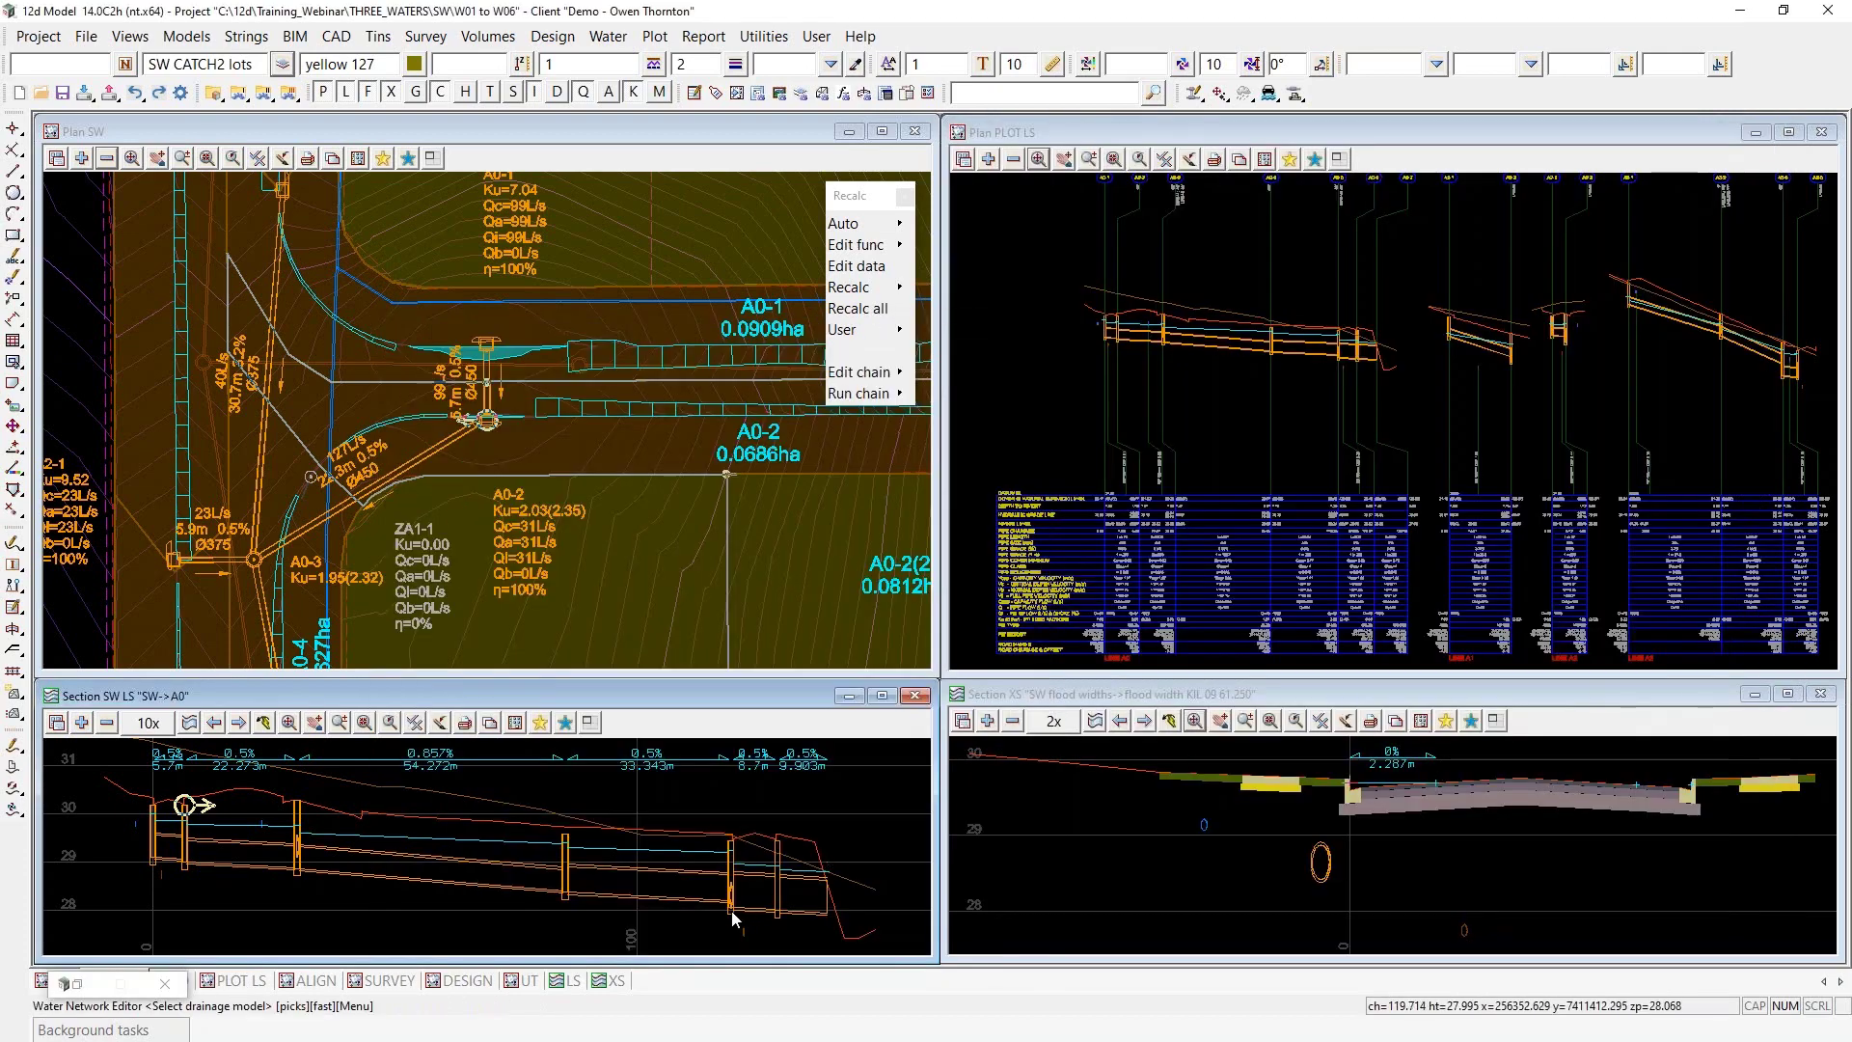
{"action": "left_click", "coordinate": [734, 917]}
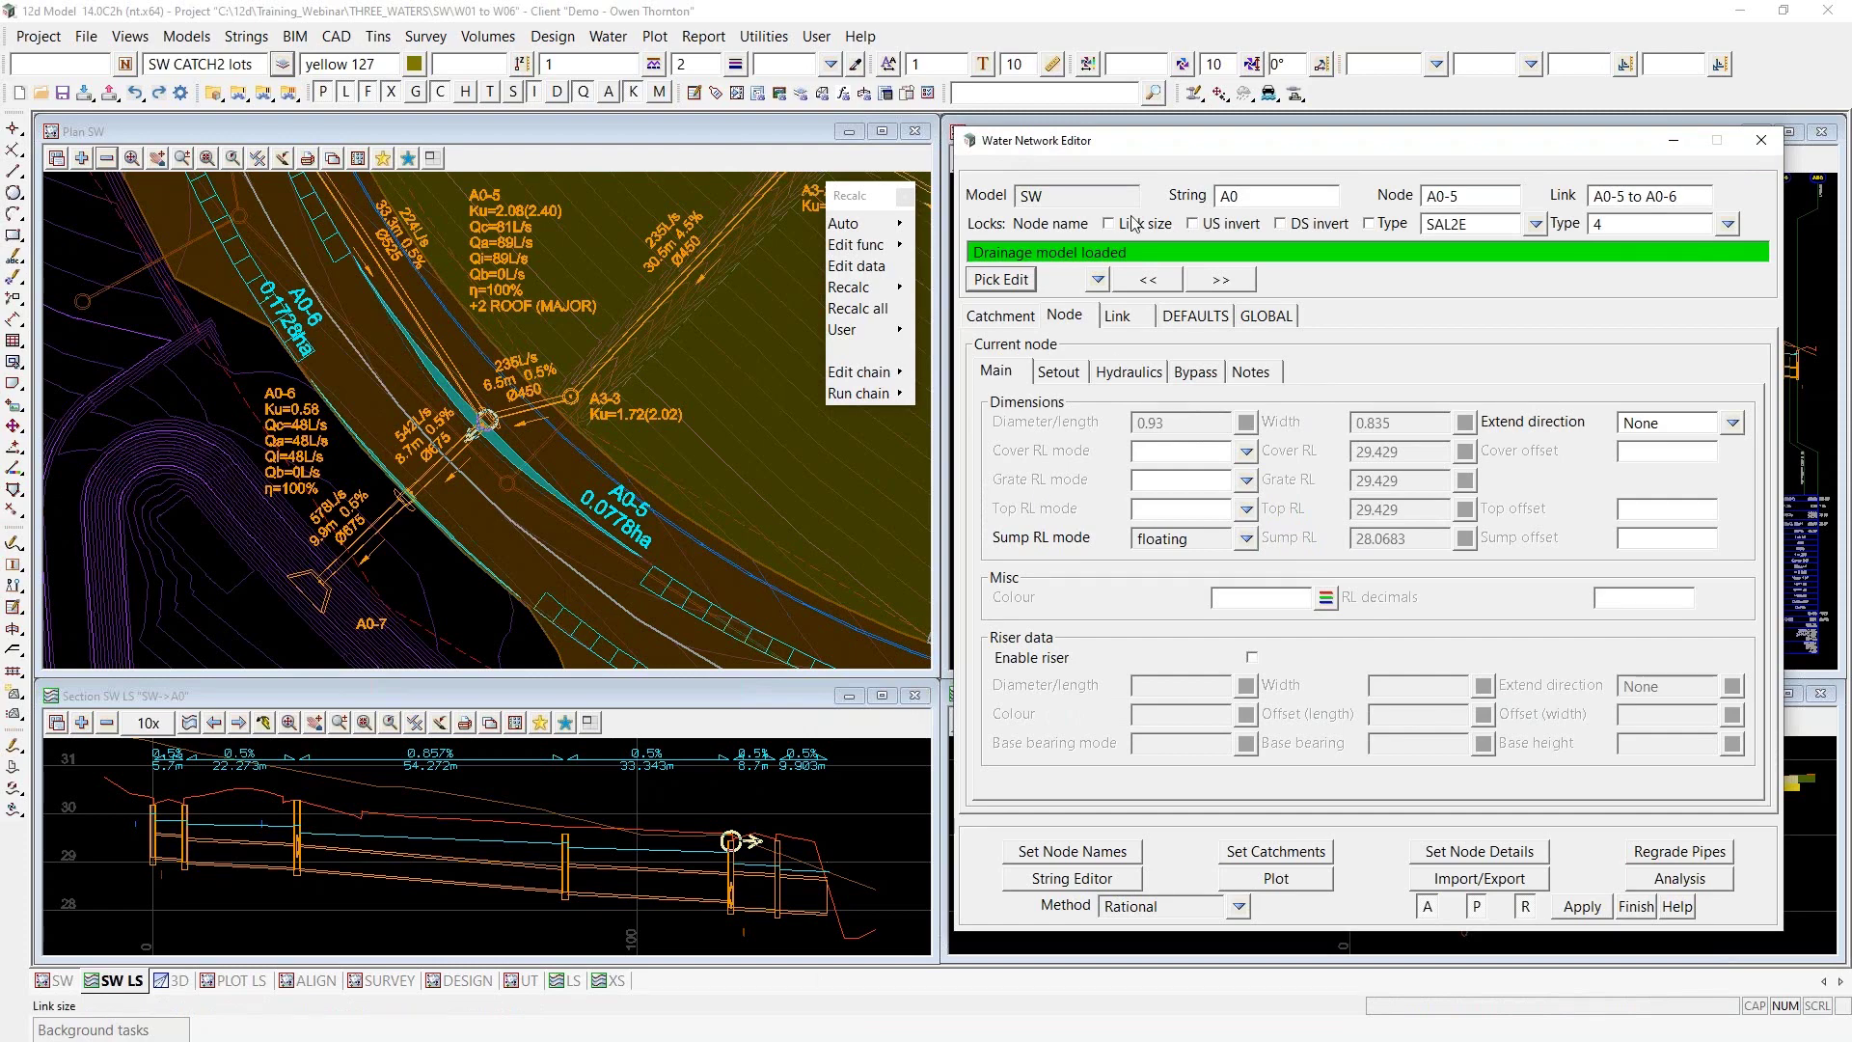
{"action": "left_click", "coordinate": [1119, 316]}
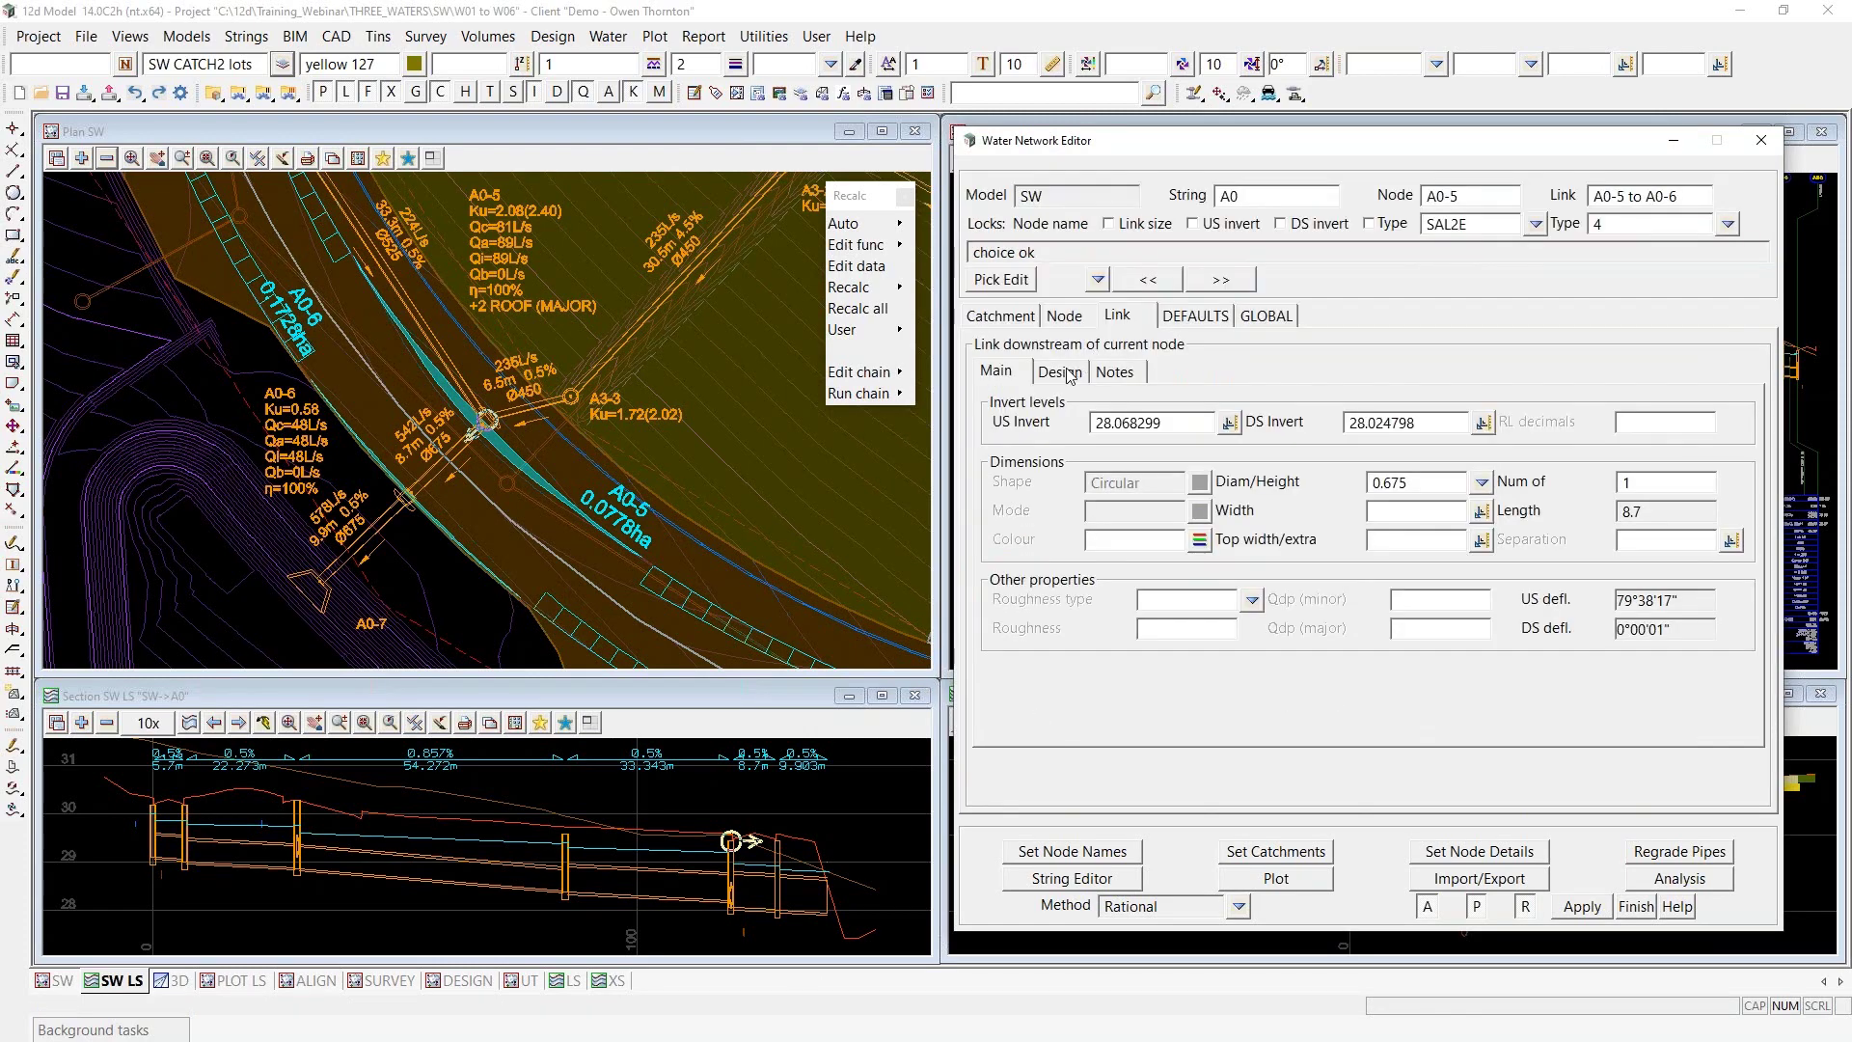
{"action": "left_click", "coordinate": [1064, 372]}
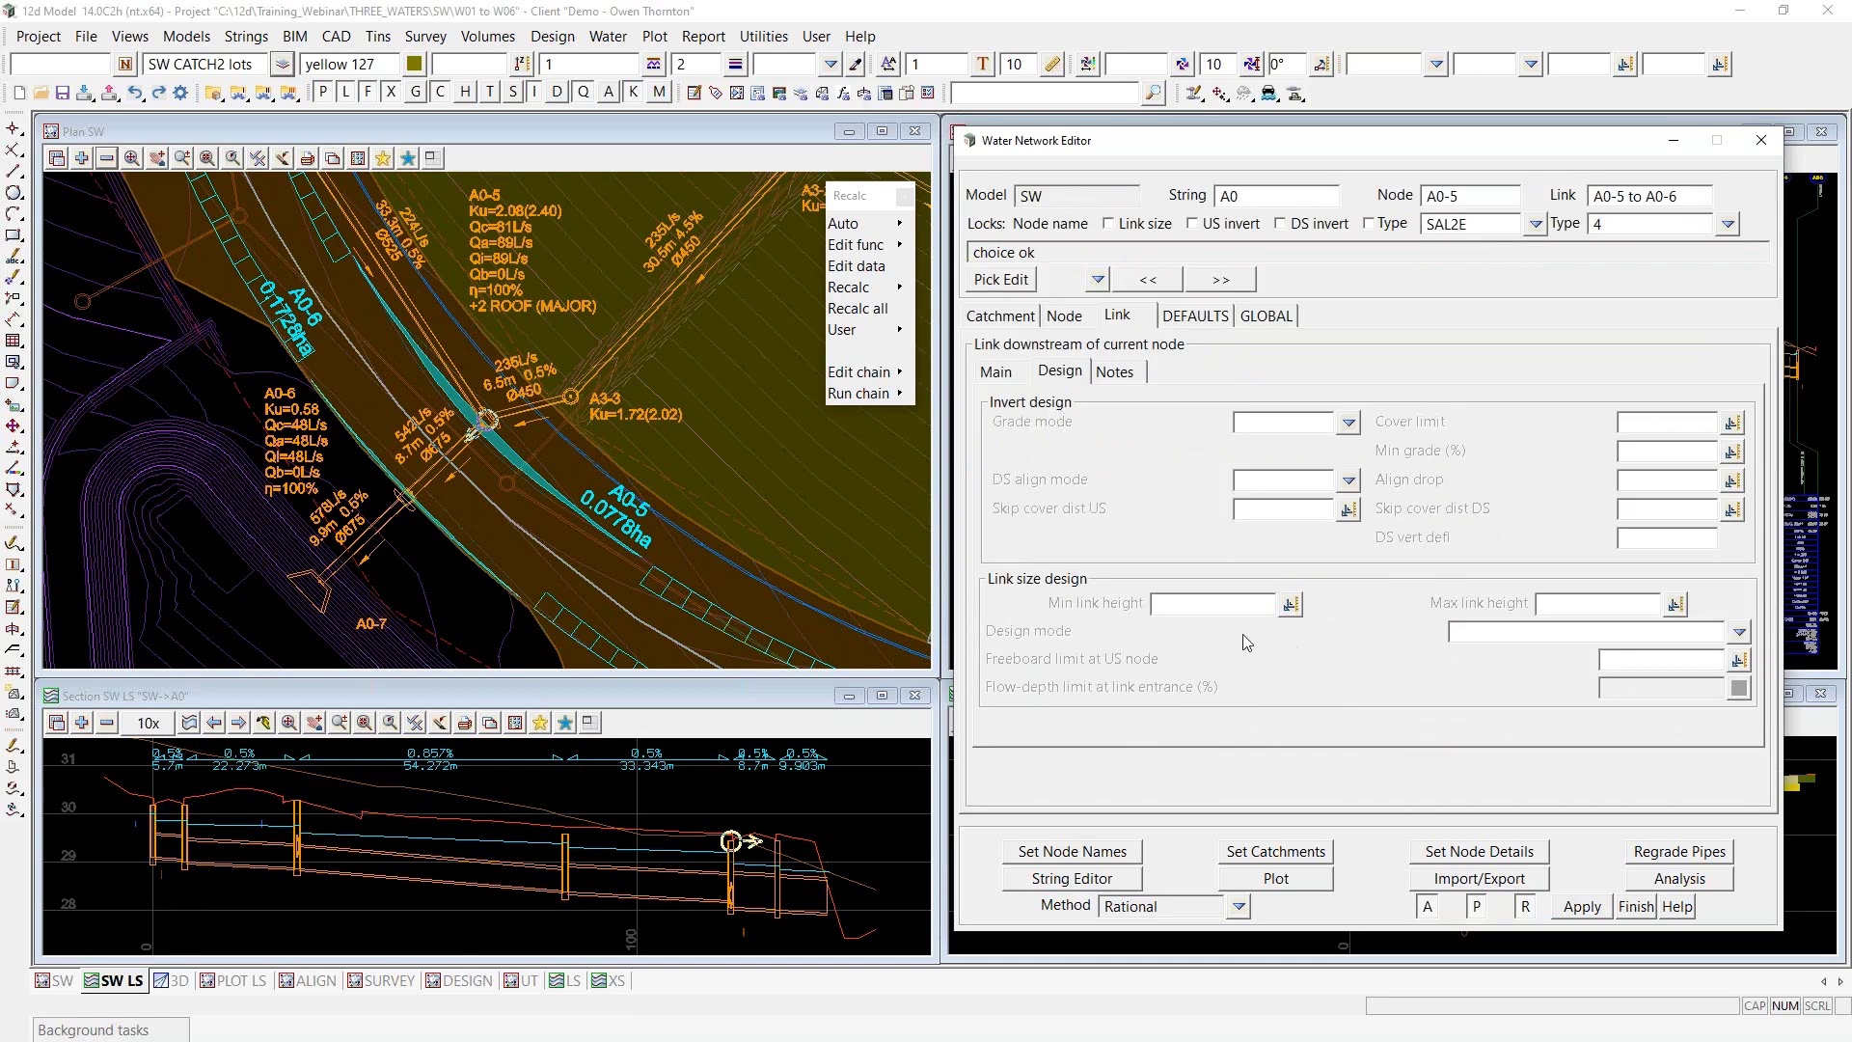
{"action": "scroll", "coordinate": [856, 905], "scroll_direction": "up", "scroll_amount": 2}
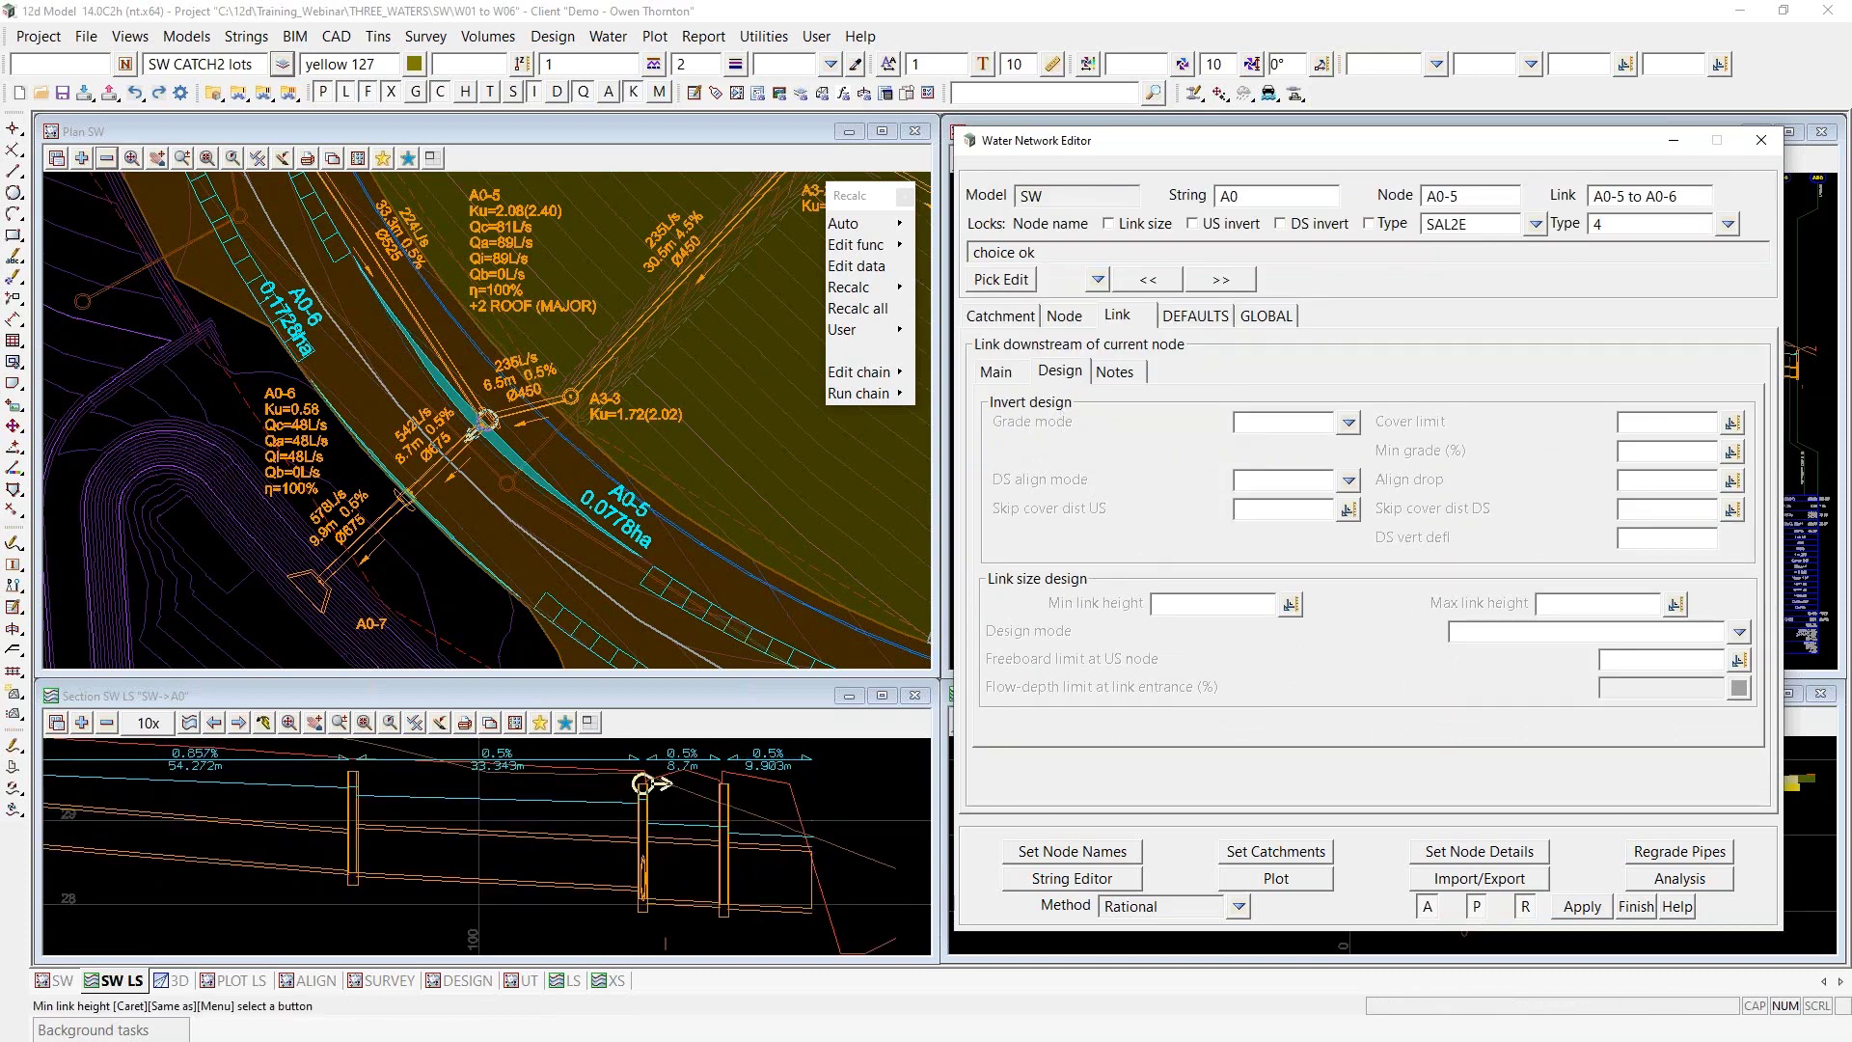
Set the min link height of link A0-5 to A0-6 to .75, rerun the Minor storm analysis and check the Output Window messages
{"action": "type", "text": ".75"}
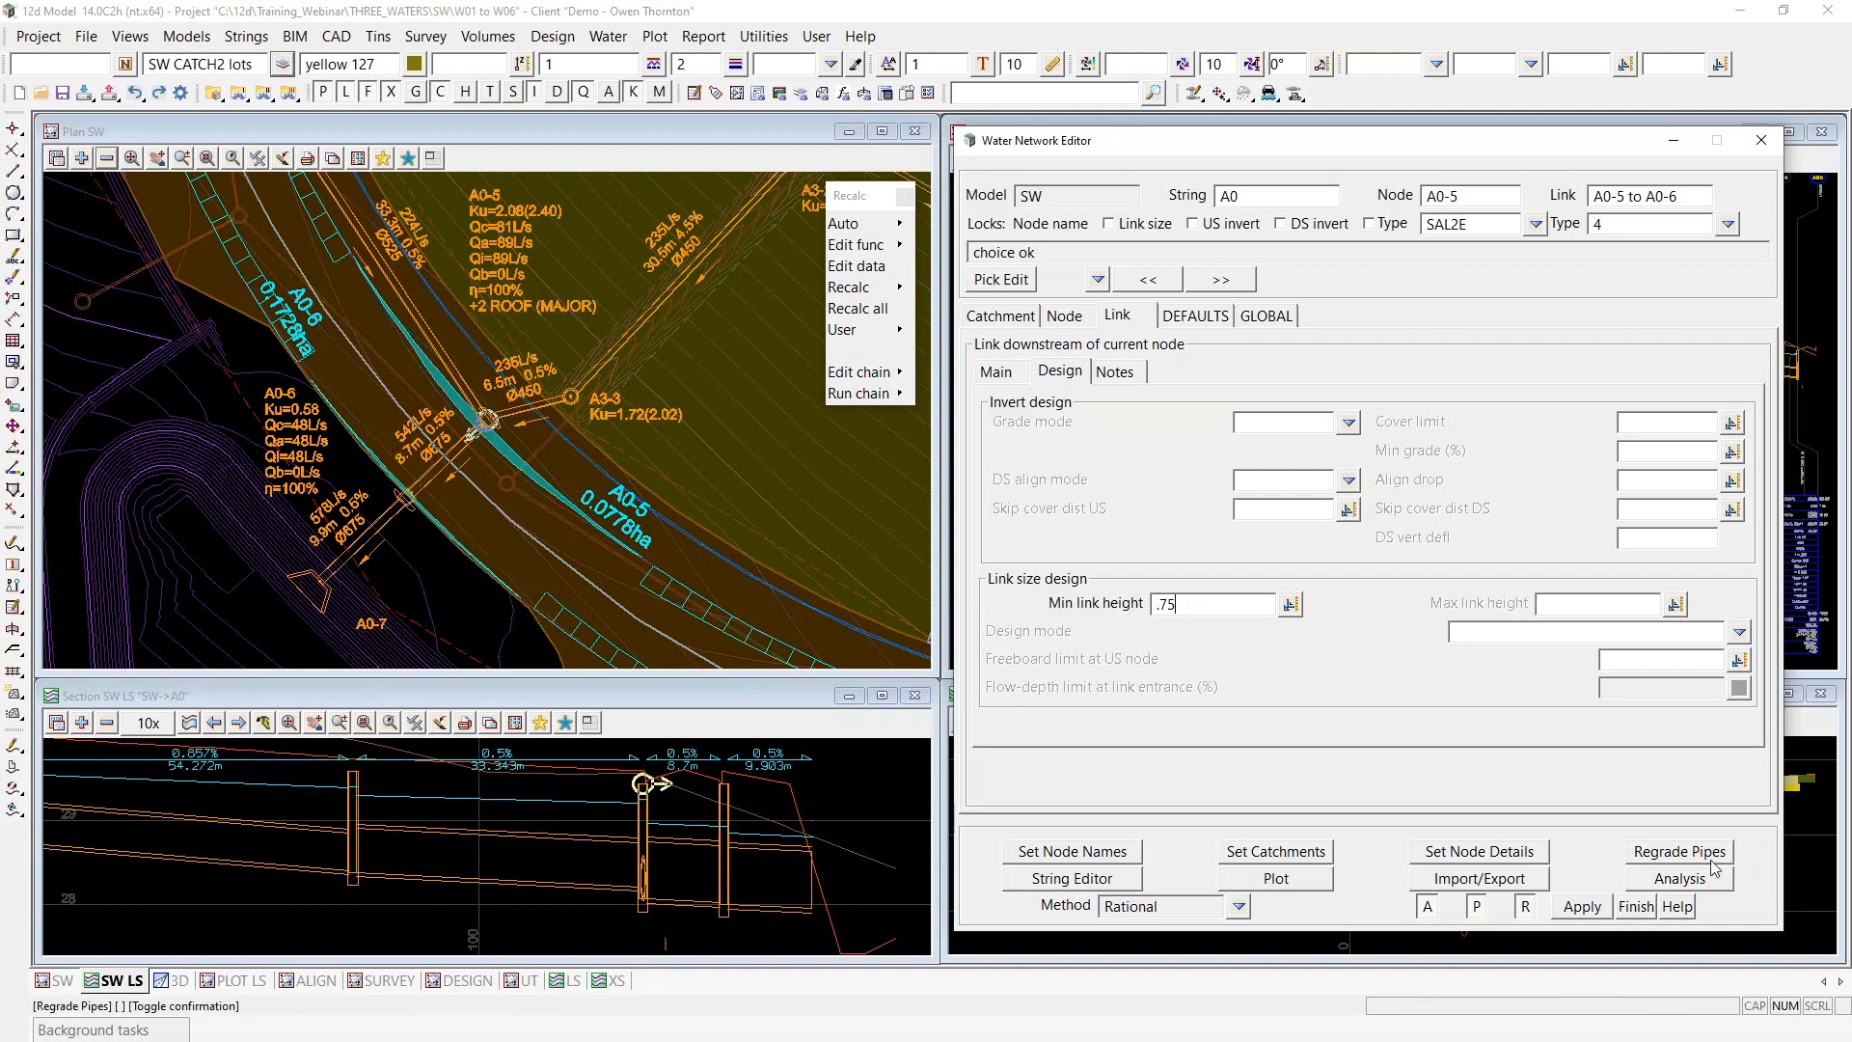
{"action": "left_click", "coordinate": [1681, 879]}
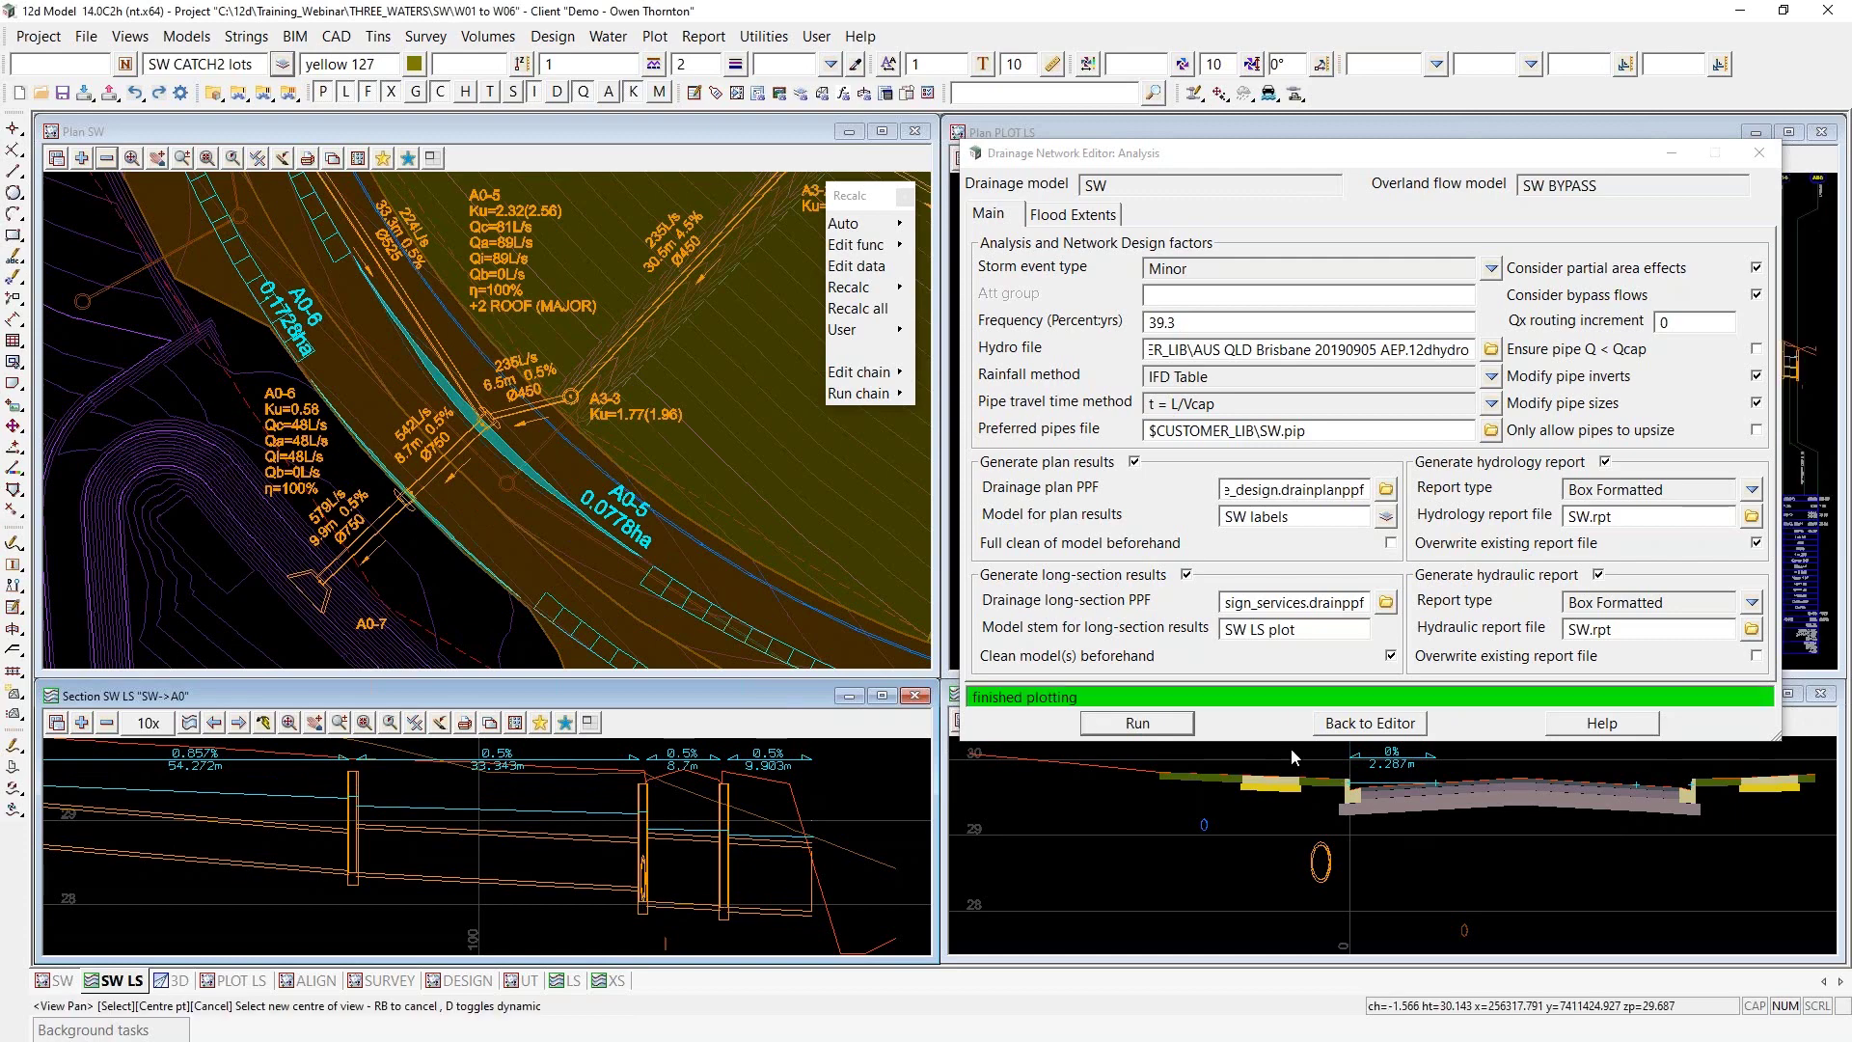
{"action": "left_click", "coordinate": [1107, 696]}
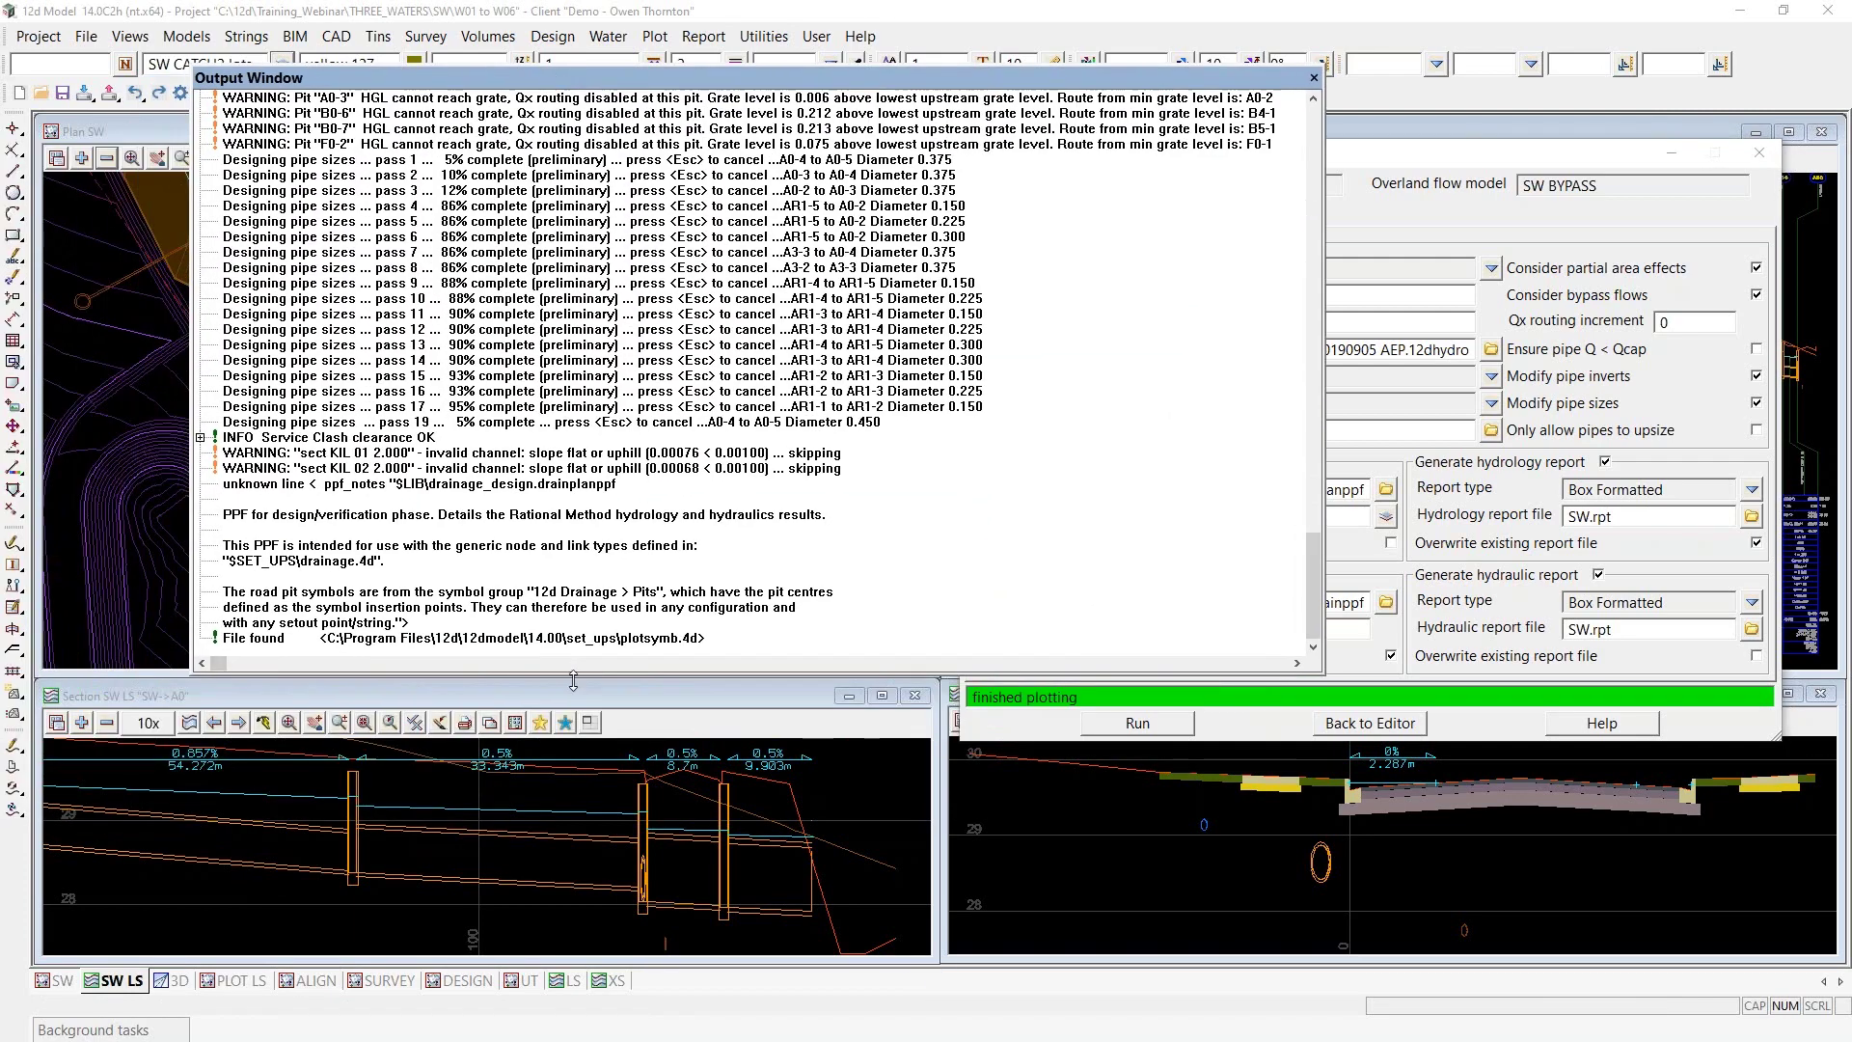
{"action": "left_click_drag", "start_coordinate": [573, 681], "coordinate": [559, 957]}
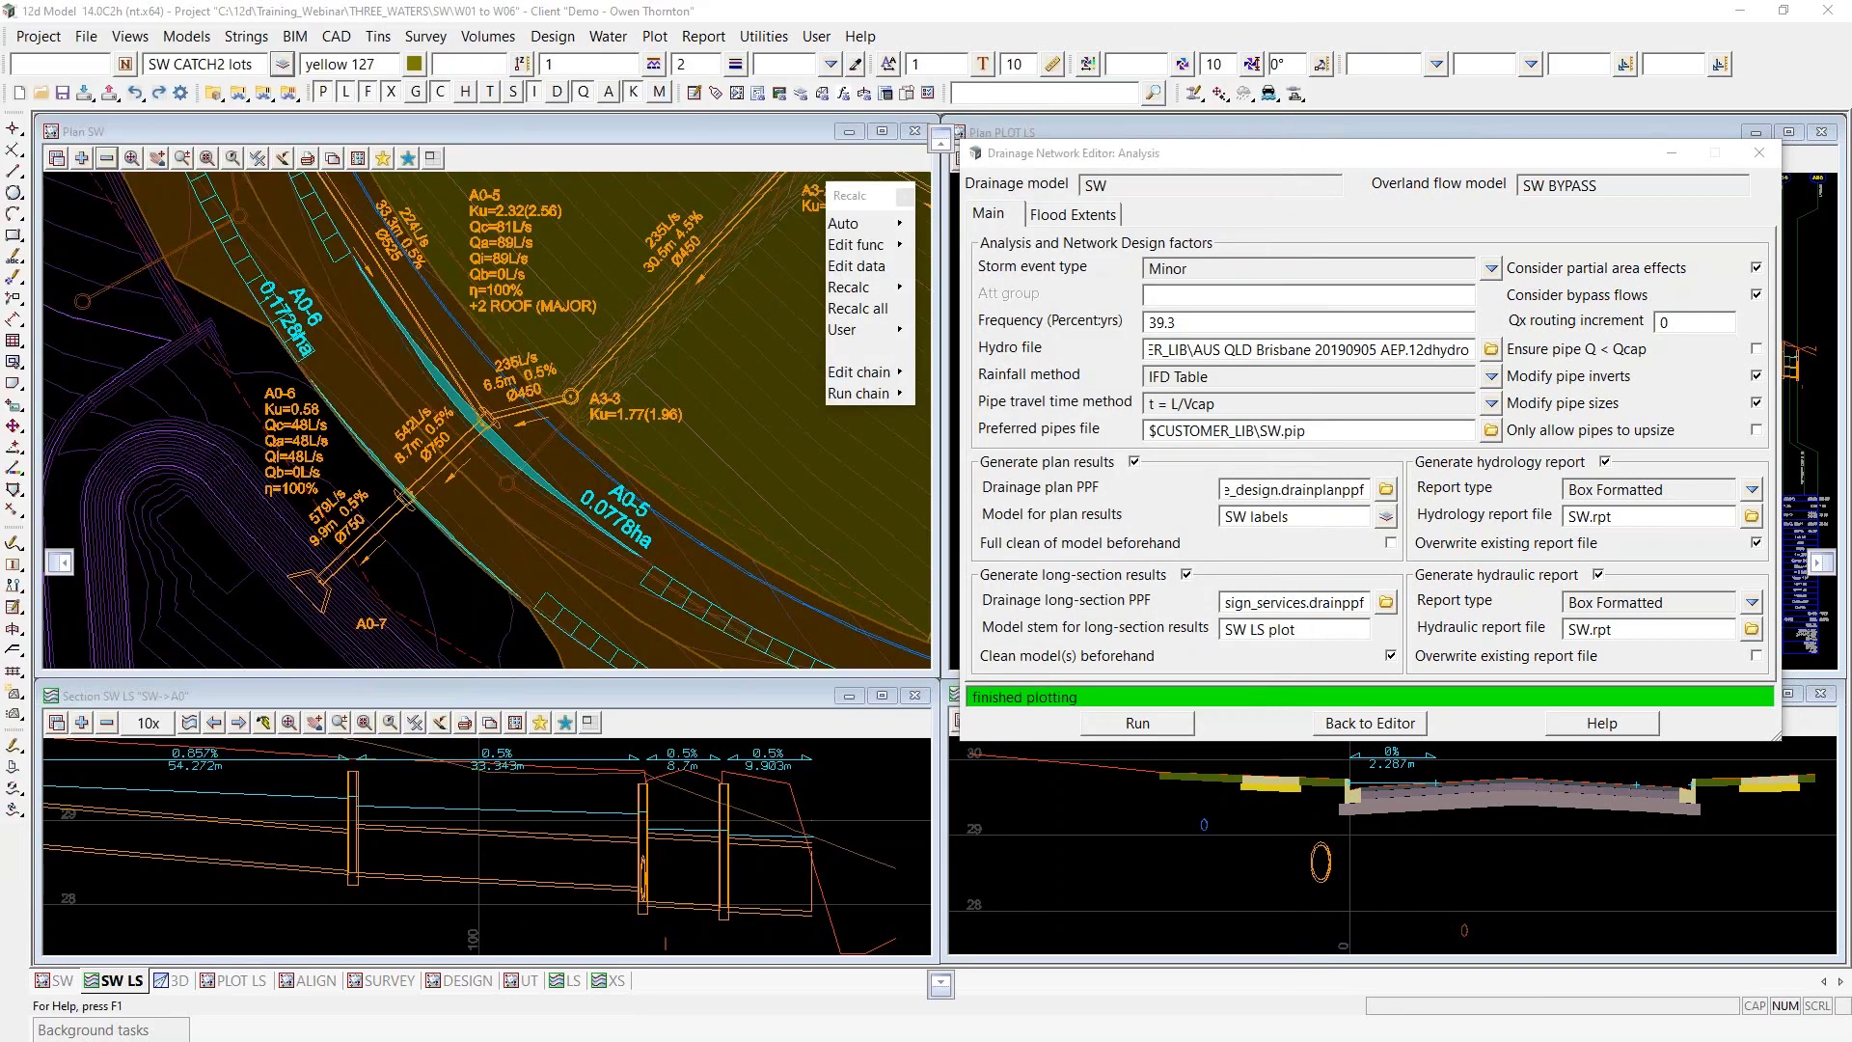
Examine the pipe sizes along string A0 in the plan and long section, from the A0-7 outlet up to A0-1 and A0-2
{"action": "middle_click", "coordinate": [374, 533]}
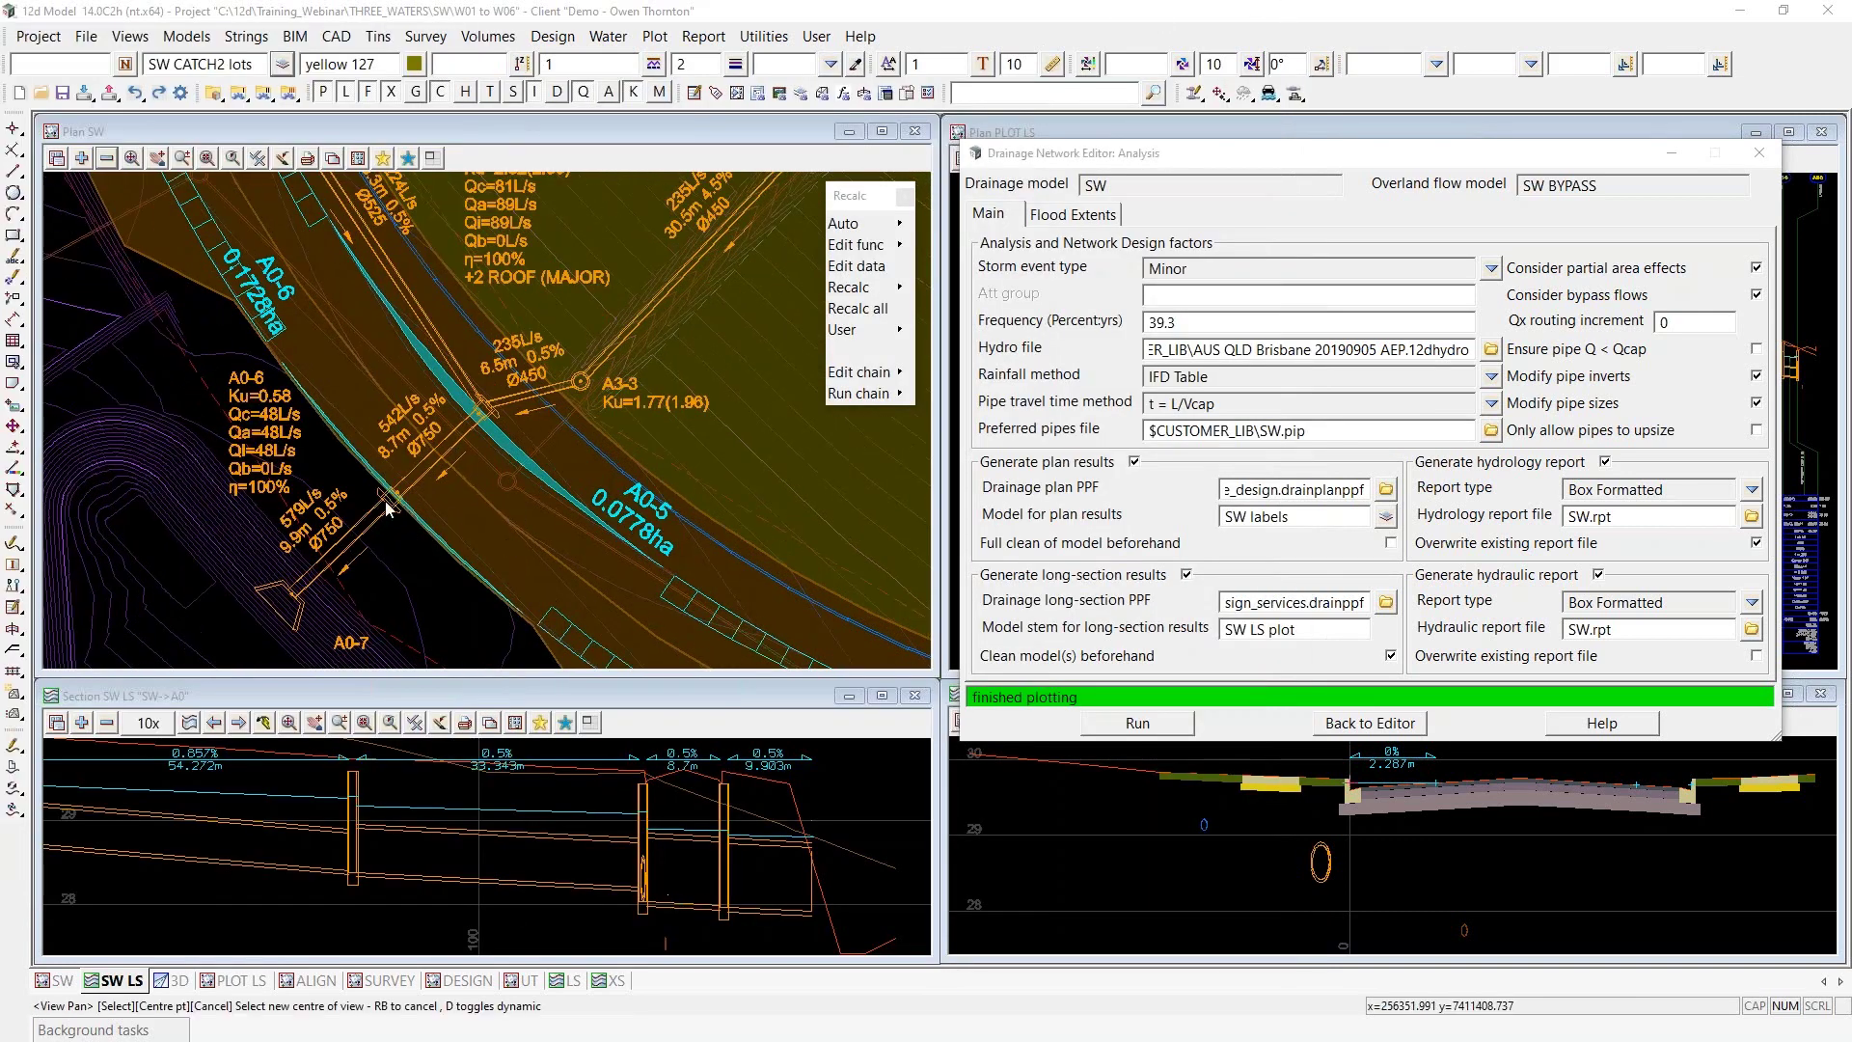
{"action": "scroll", "coordinate": [618, 839], "scroll_direction": "down", "scroll_amount": 2}
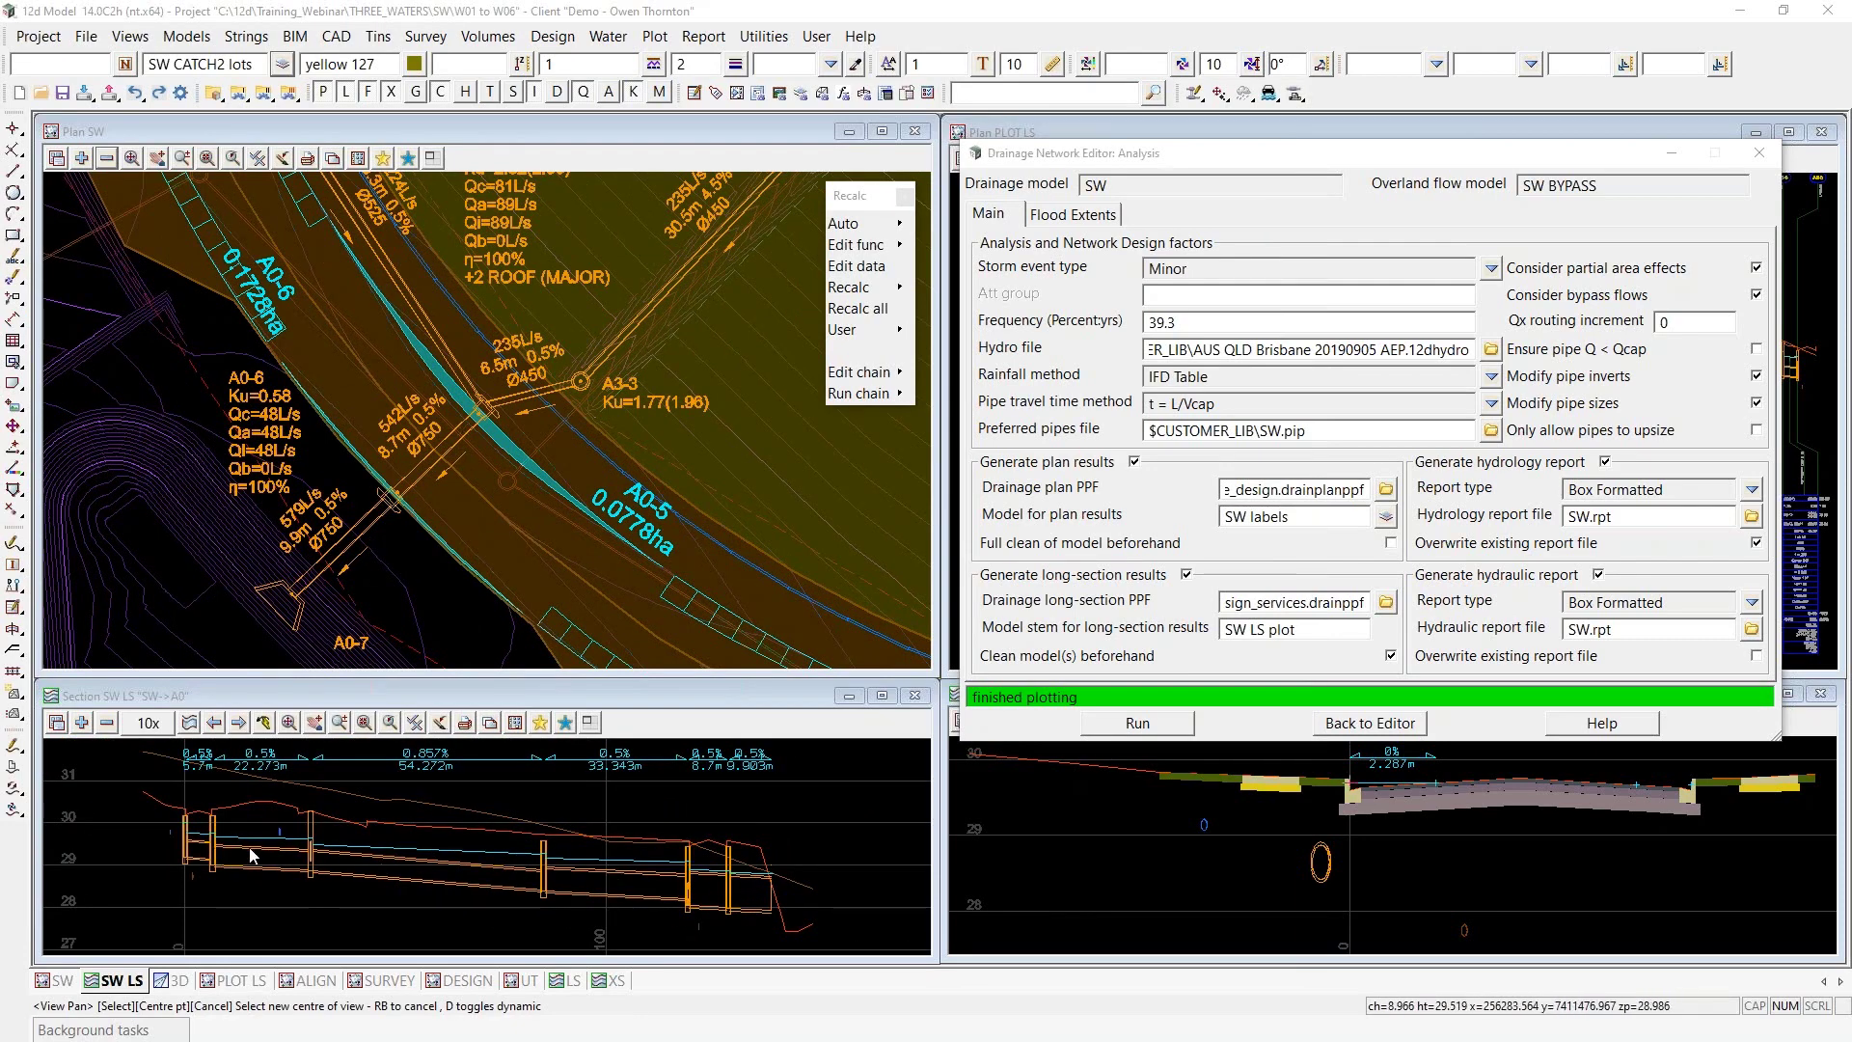
{"action": "scroll", "coordinate": [403, 623], "scroll_direction": "down", "scroll_amount": 4}
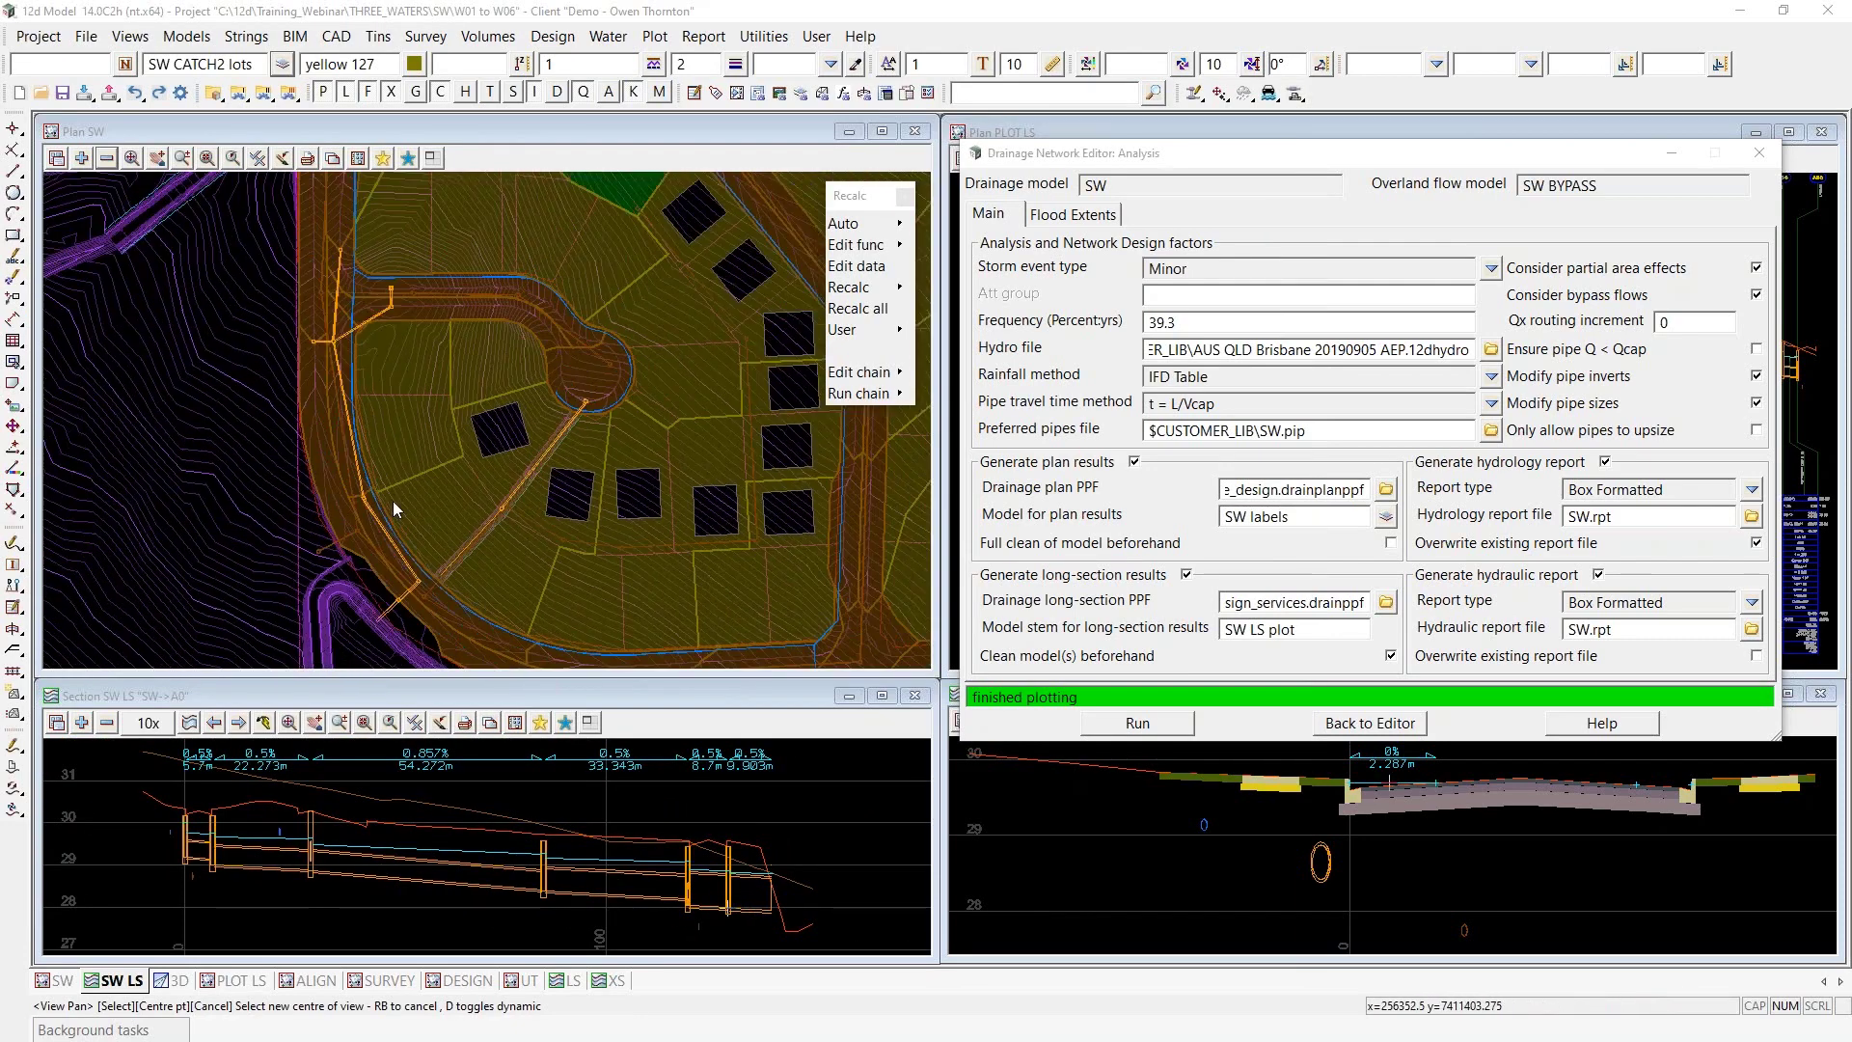
{"action": "scroll", "coordinate": [367, 224], "scroll_direction": "up", "scroll_amount": 6}
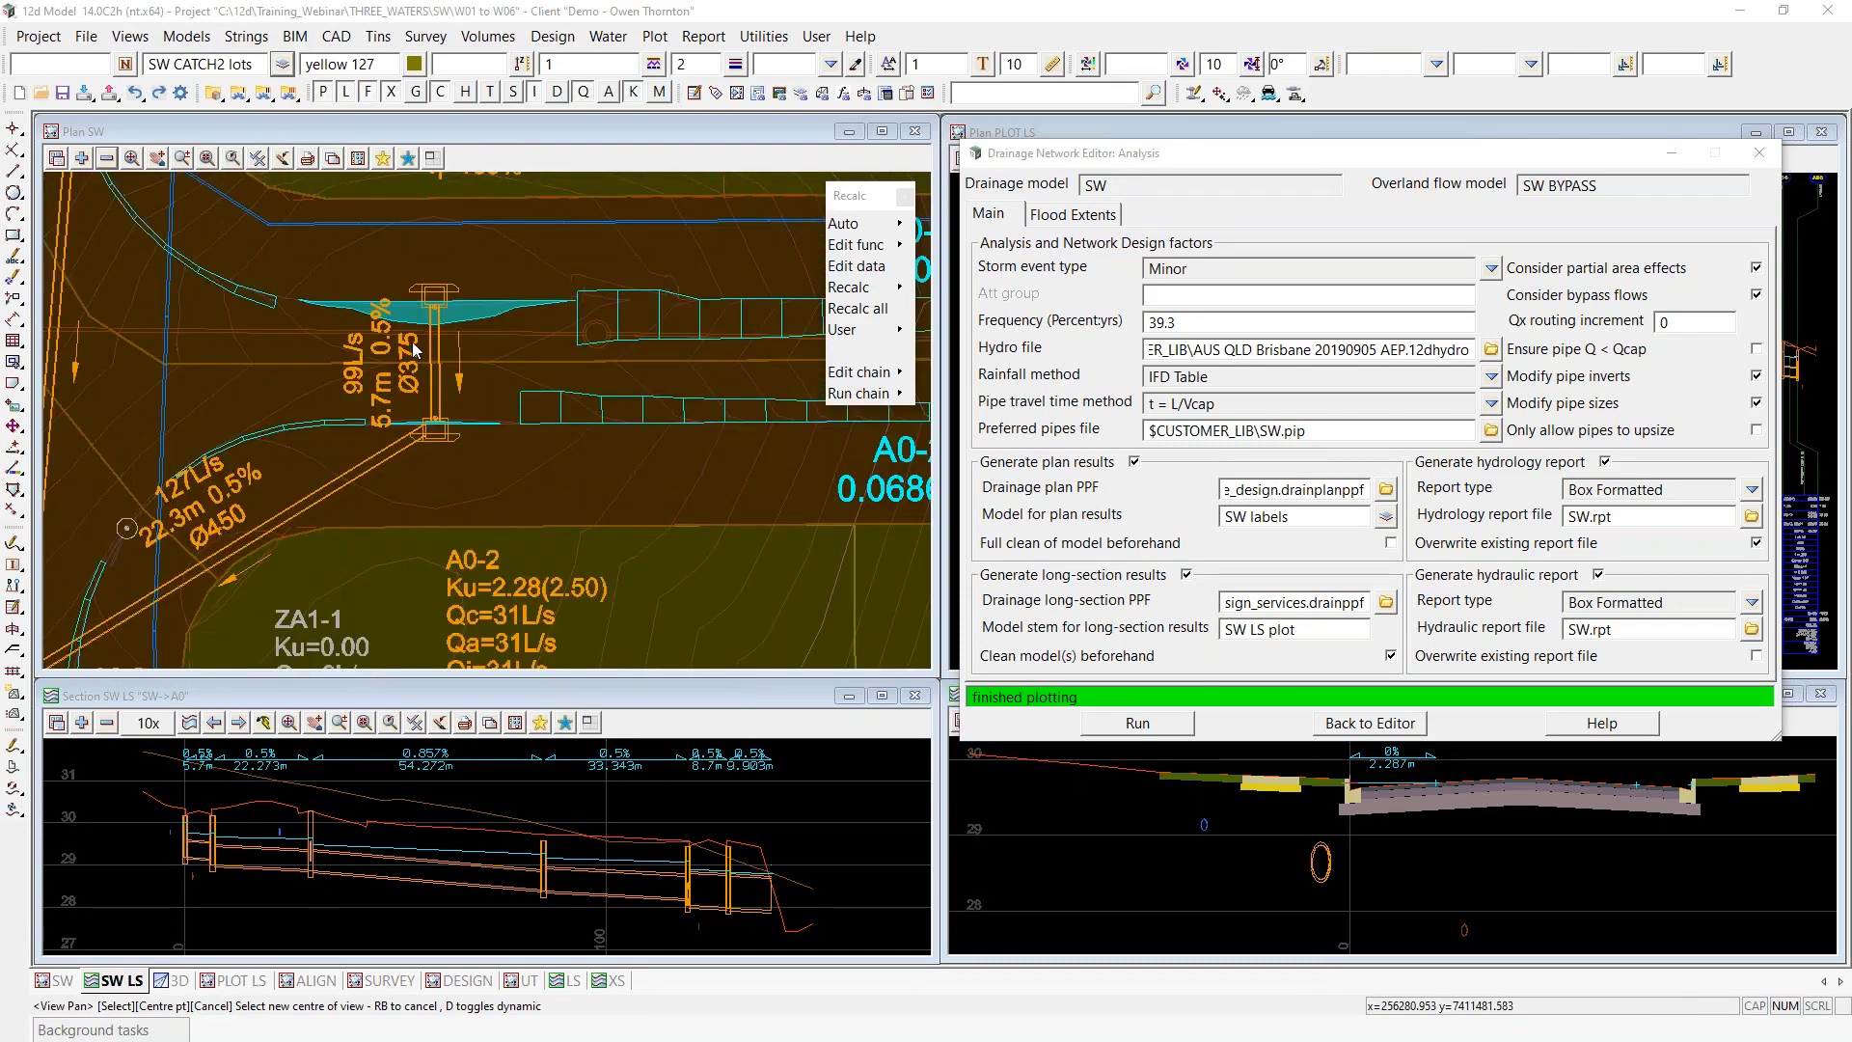
{"action": "scroll", "coordinate": [183, 868], "scroll_direction": "up", "scroll_amount": 3}
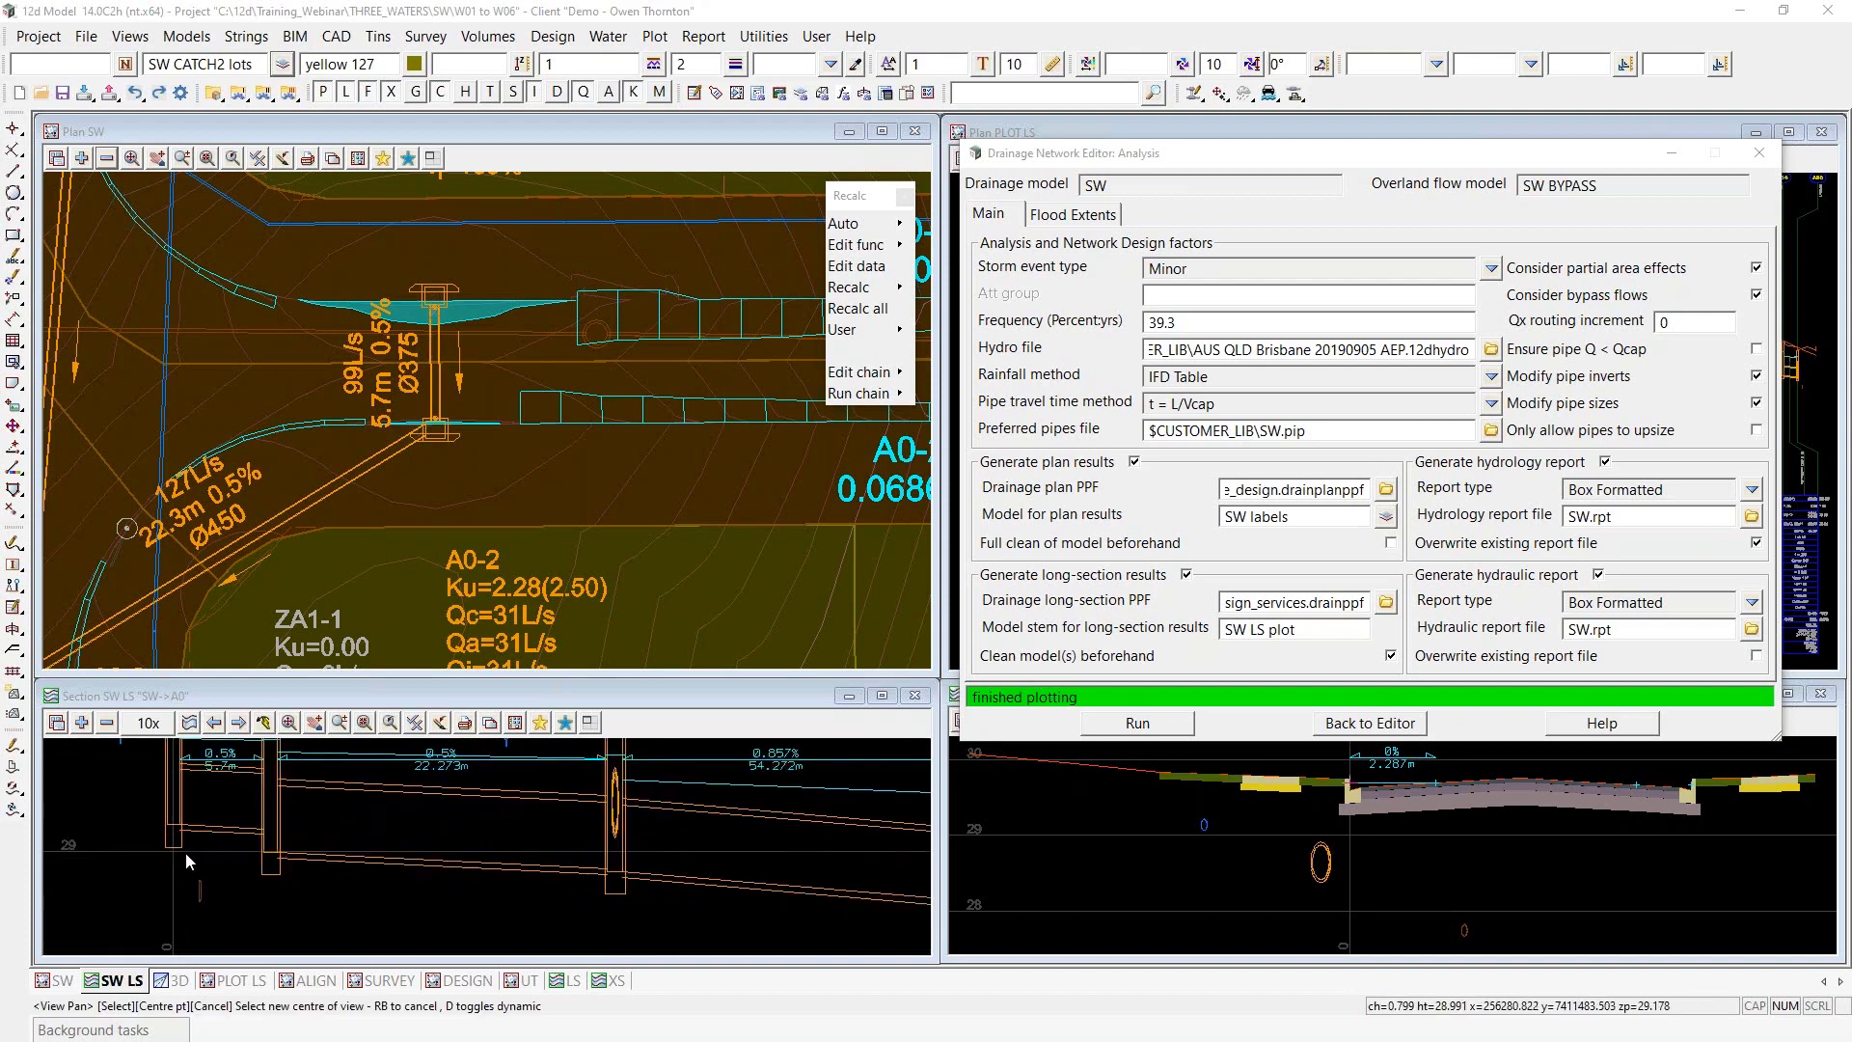
{"action": "scroll", "coordinate": [145, 868], "scroll_direction": "down", "scroll_amount": 3}
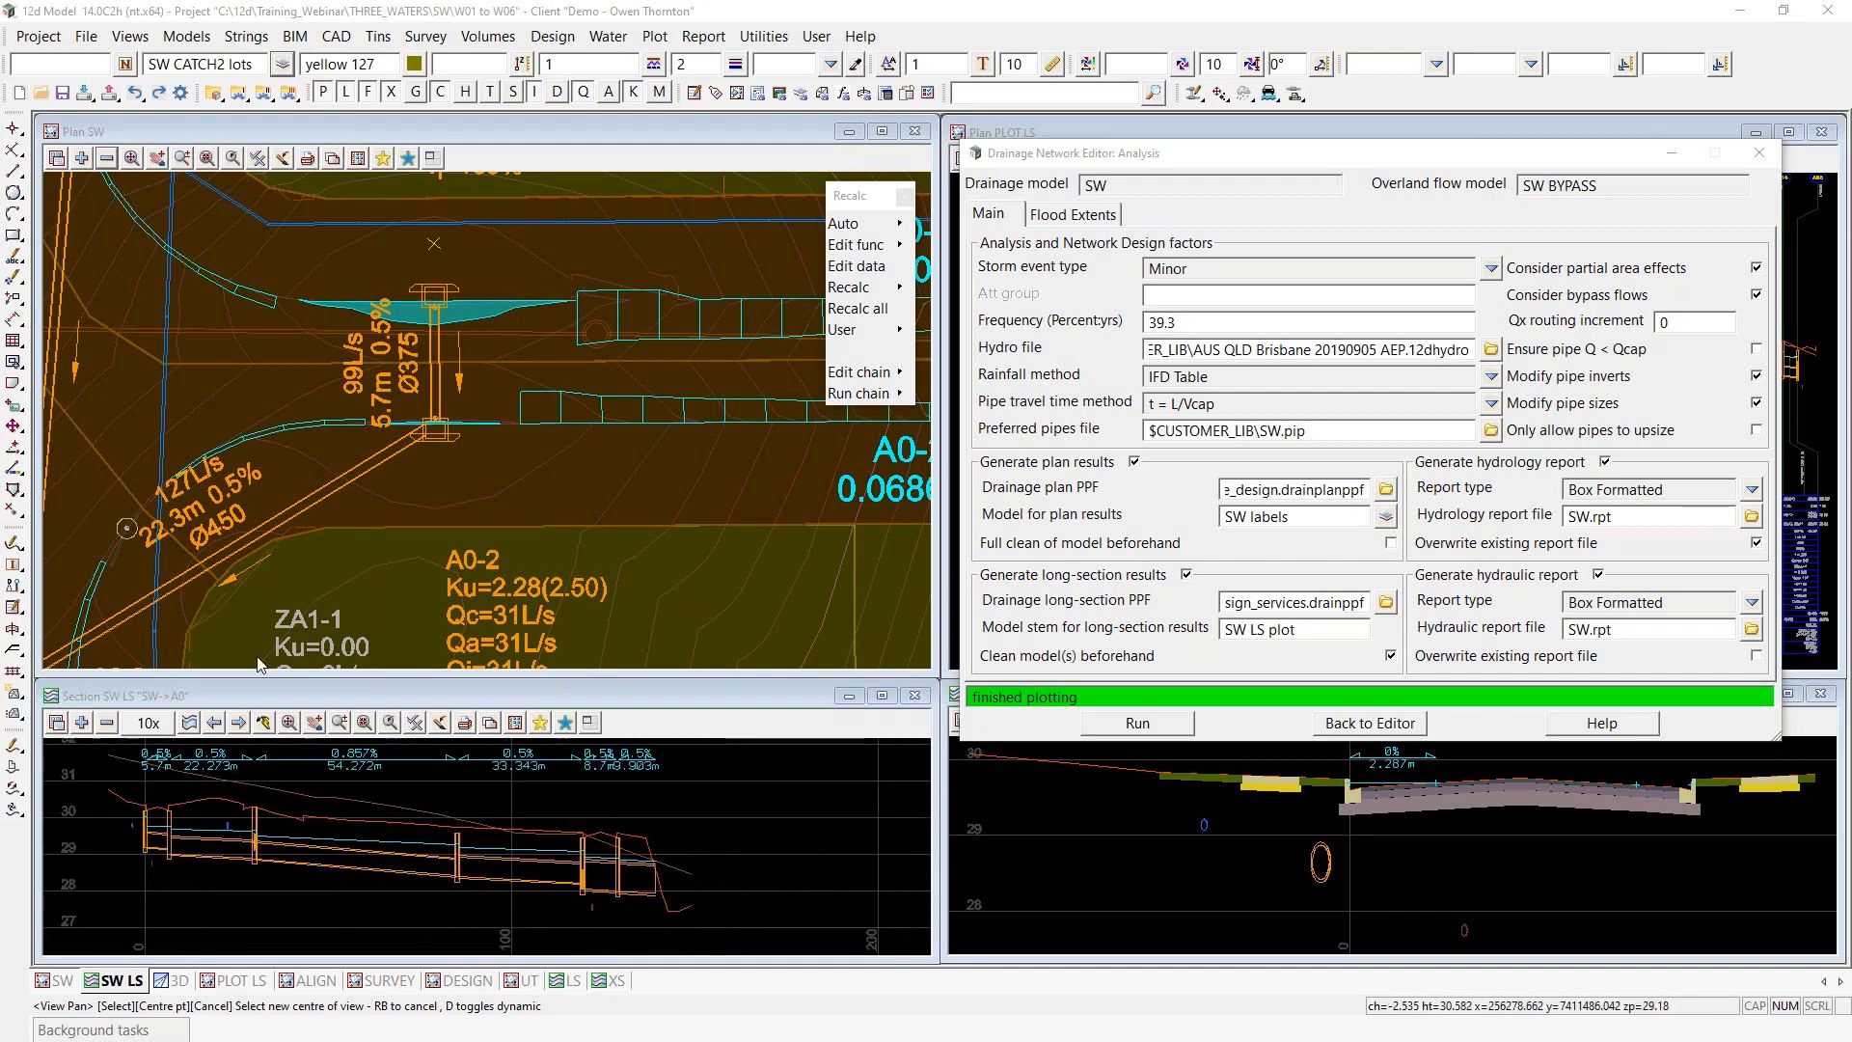
{"action": "scroll", "coordinate": [517, 254], "scroll_direction": "down", "scroll_amount": 4}
{"action": "scroll", "coordinate": [237, 238], "scroll_direction": "down", "scroll_amount": 2}
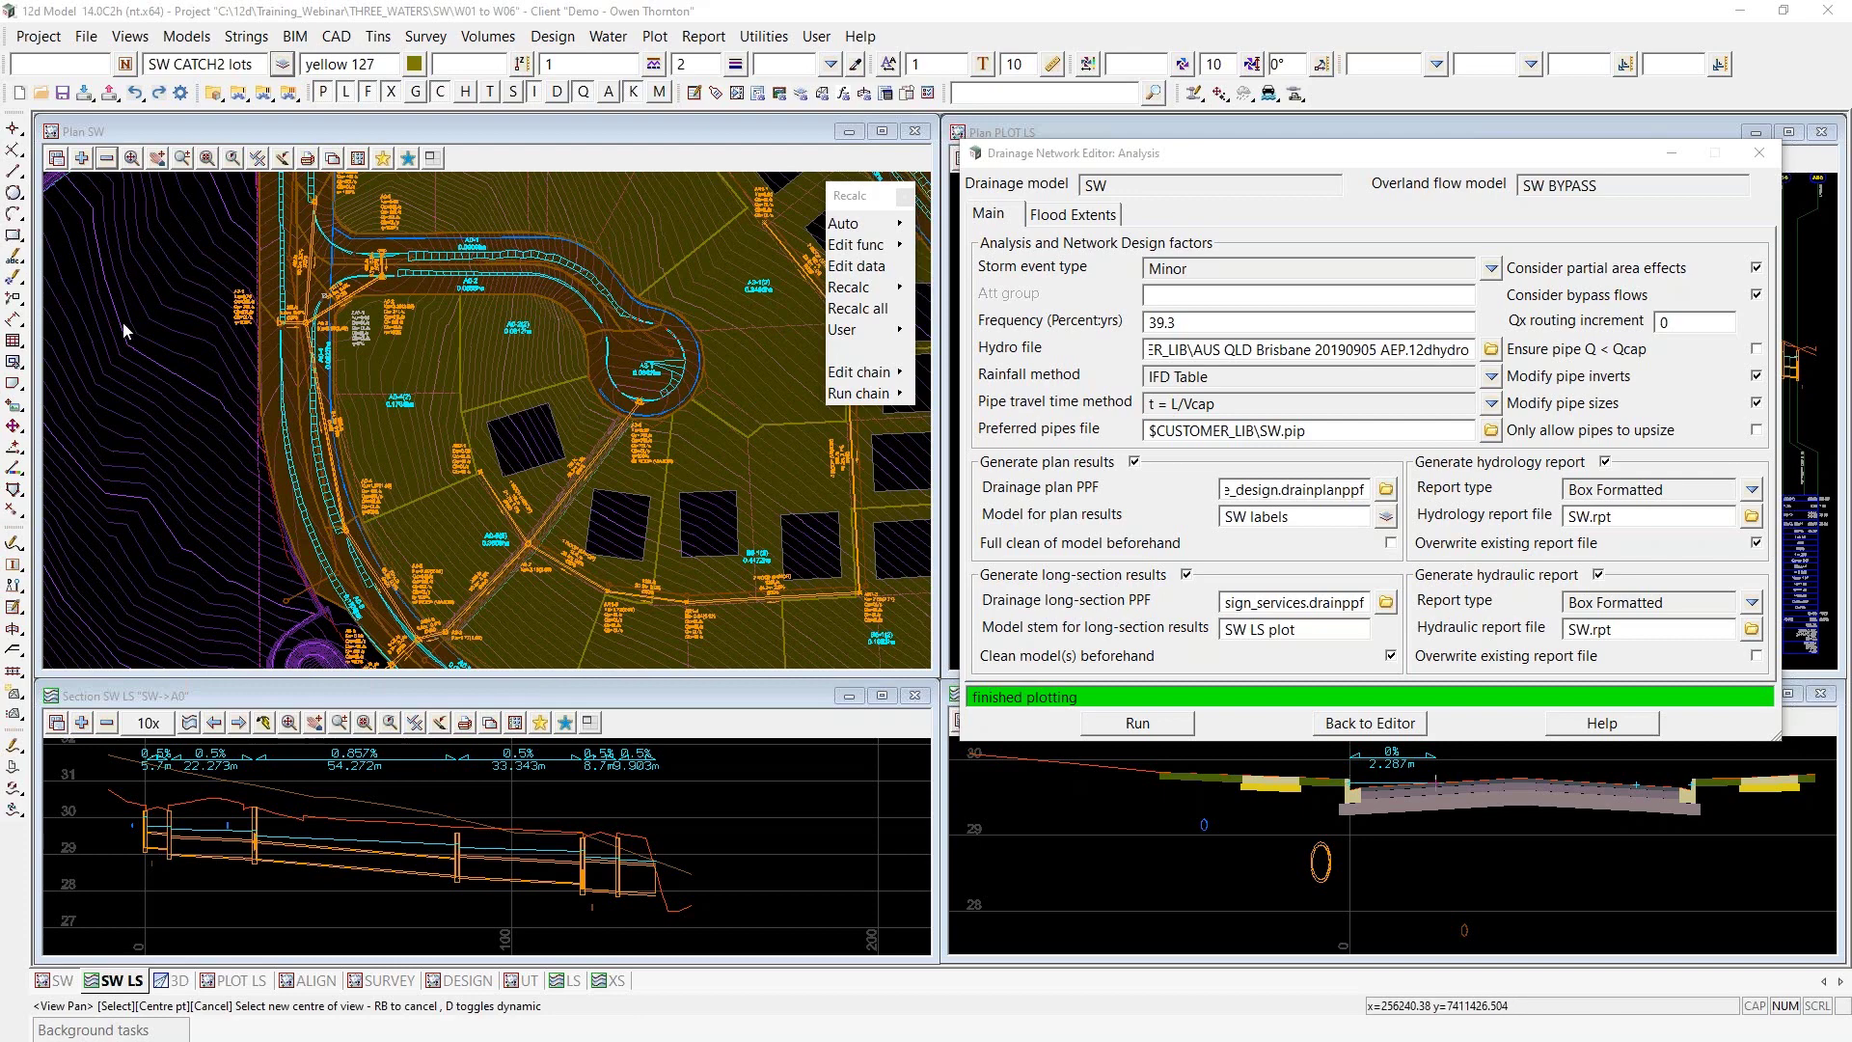
{"action": "scroll", "coordinate": [123, 289], "scroll_direction": "down", "scroll_amount": 2}
{"action": "scroll", "coordinate": [611, 659], "scroll_direction": "down", "scroll_amount": 1}
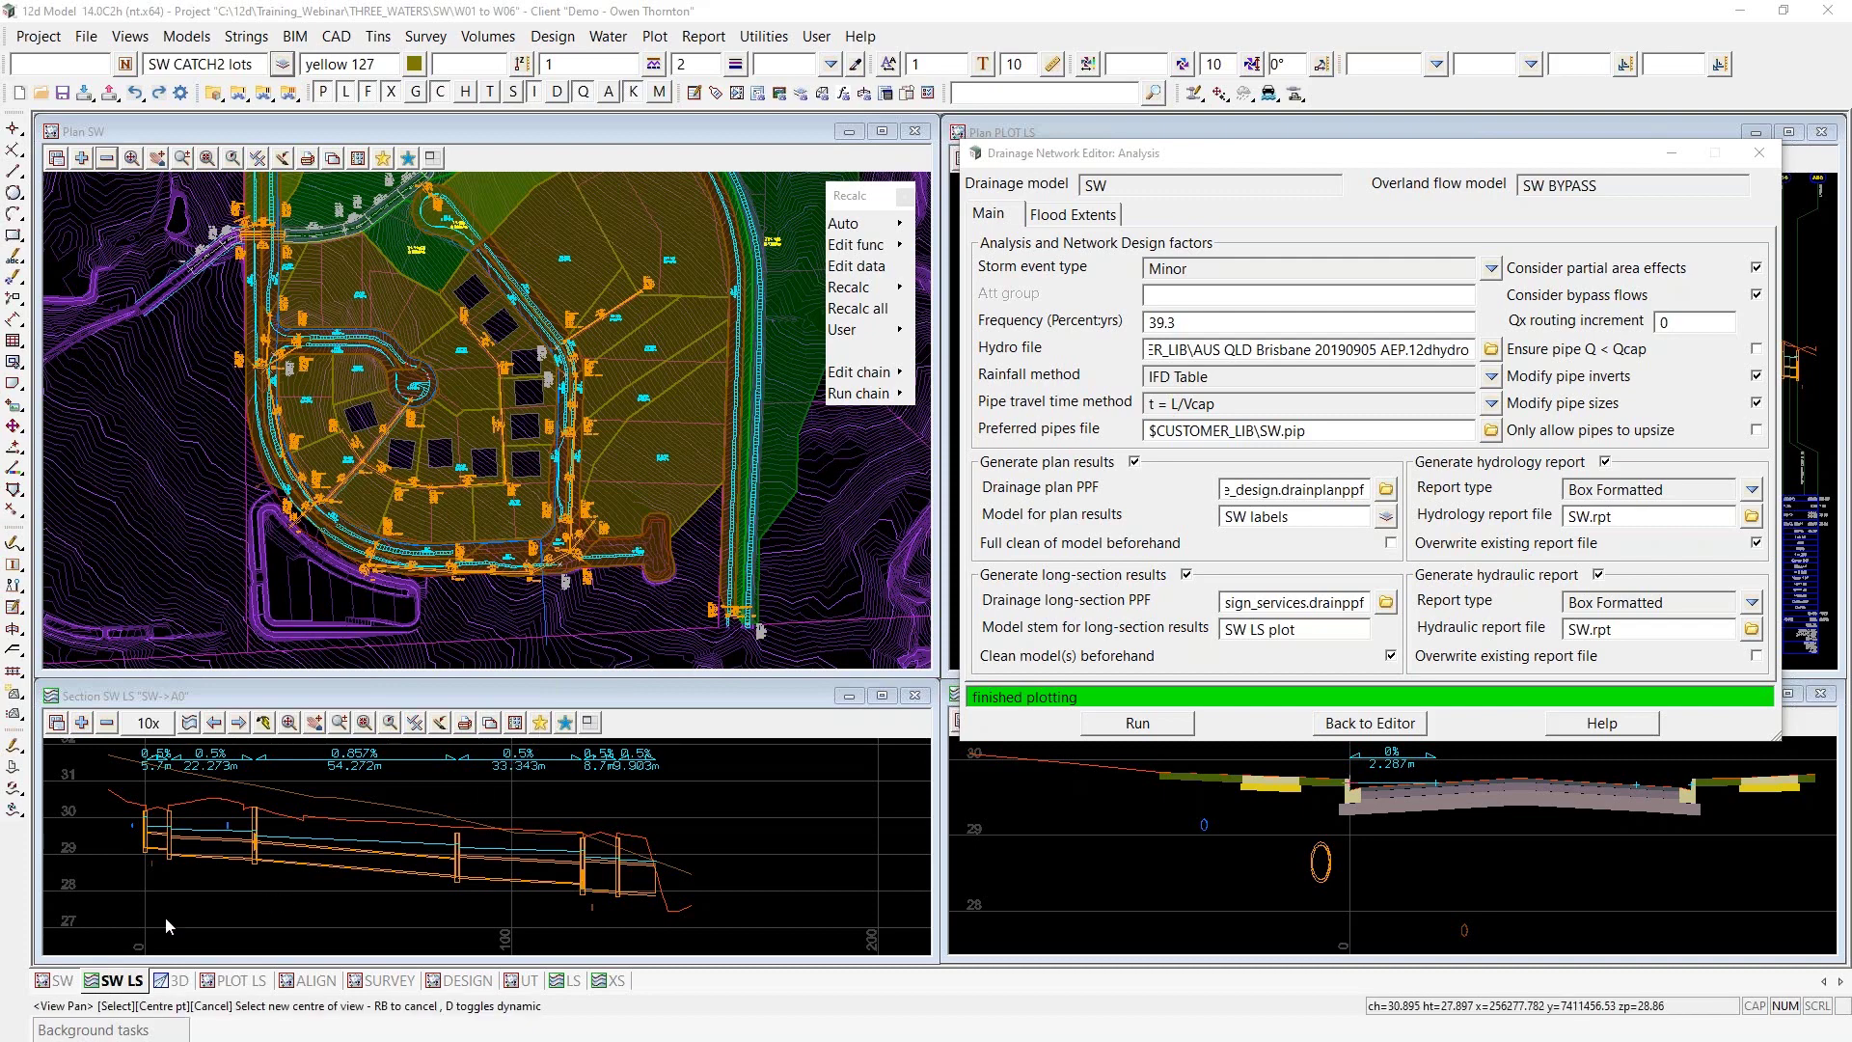
{"action": "key", "text": "Escape"}
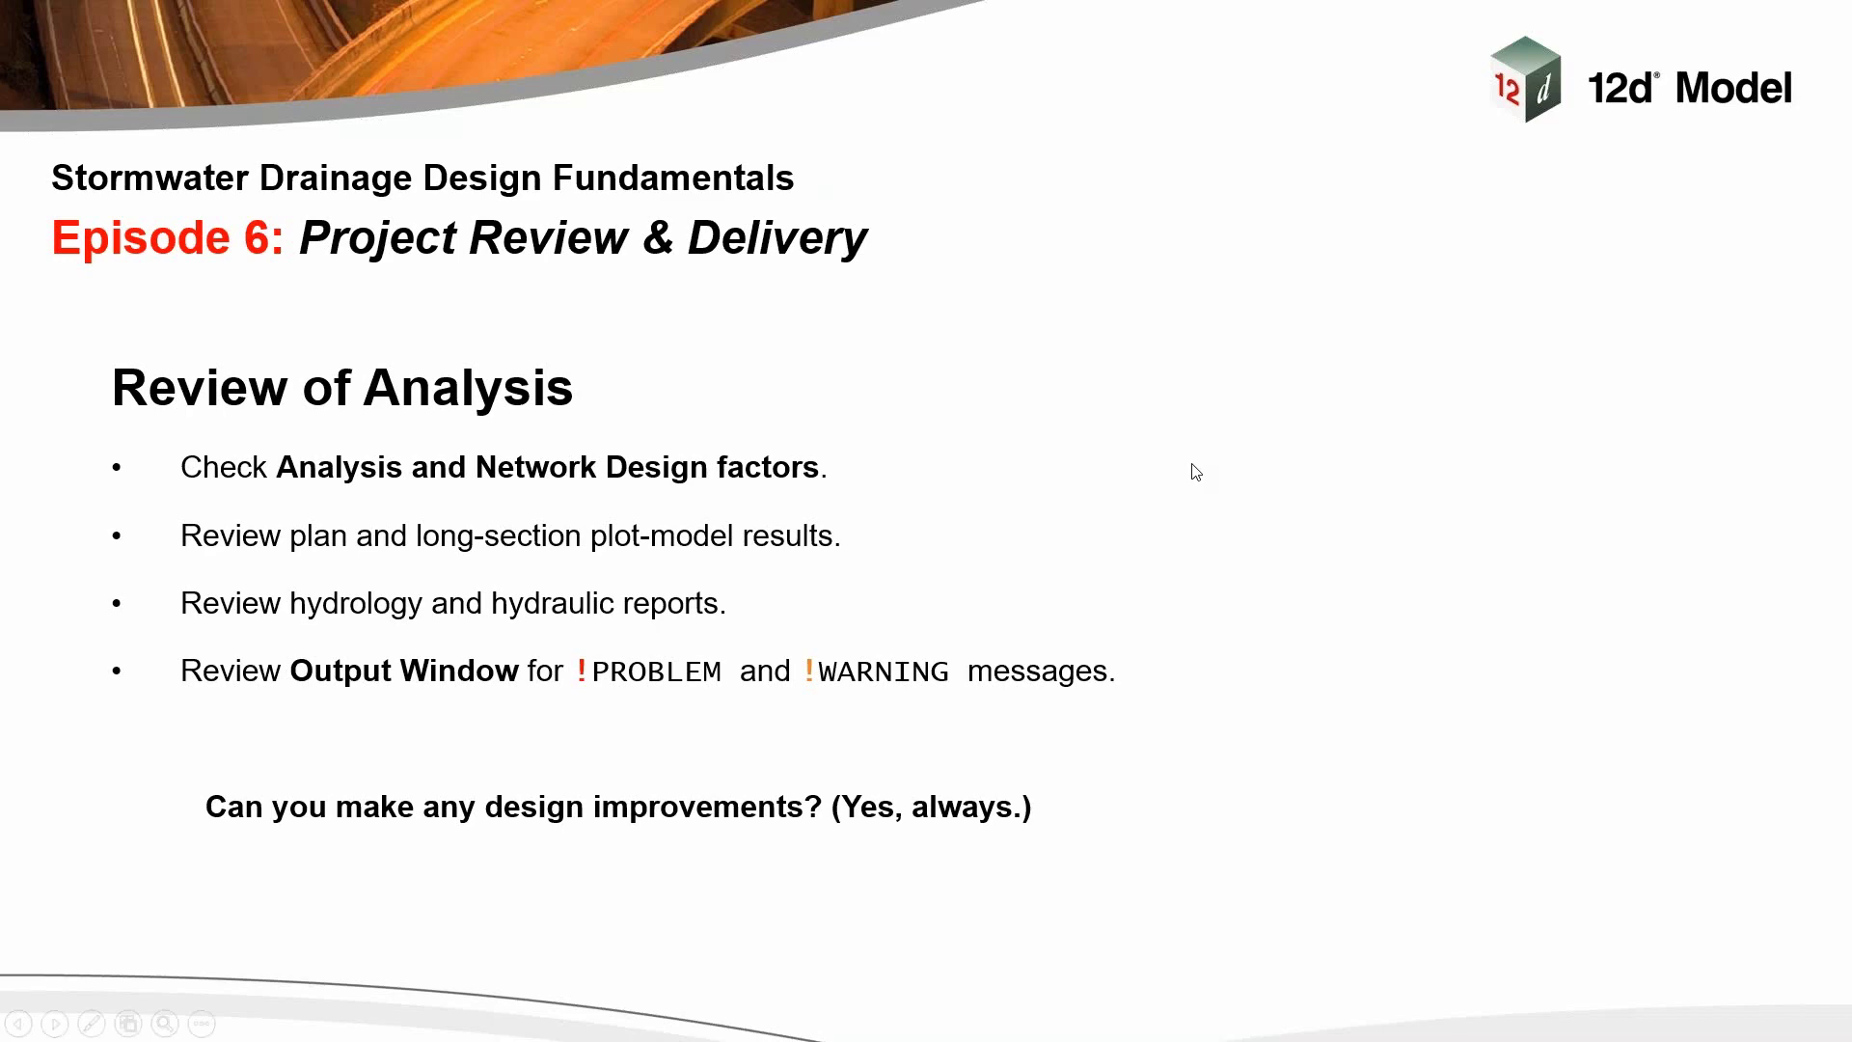
{"action": "key", "text": "Right"}
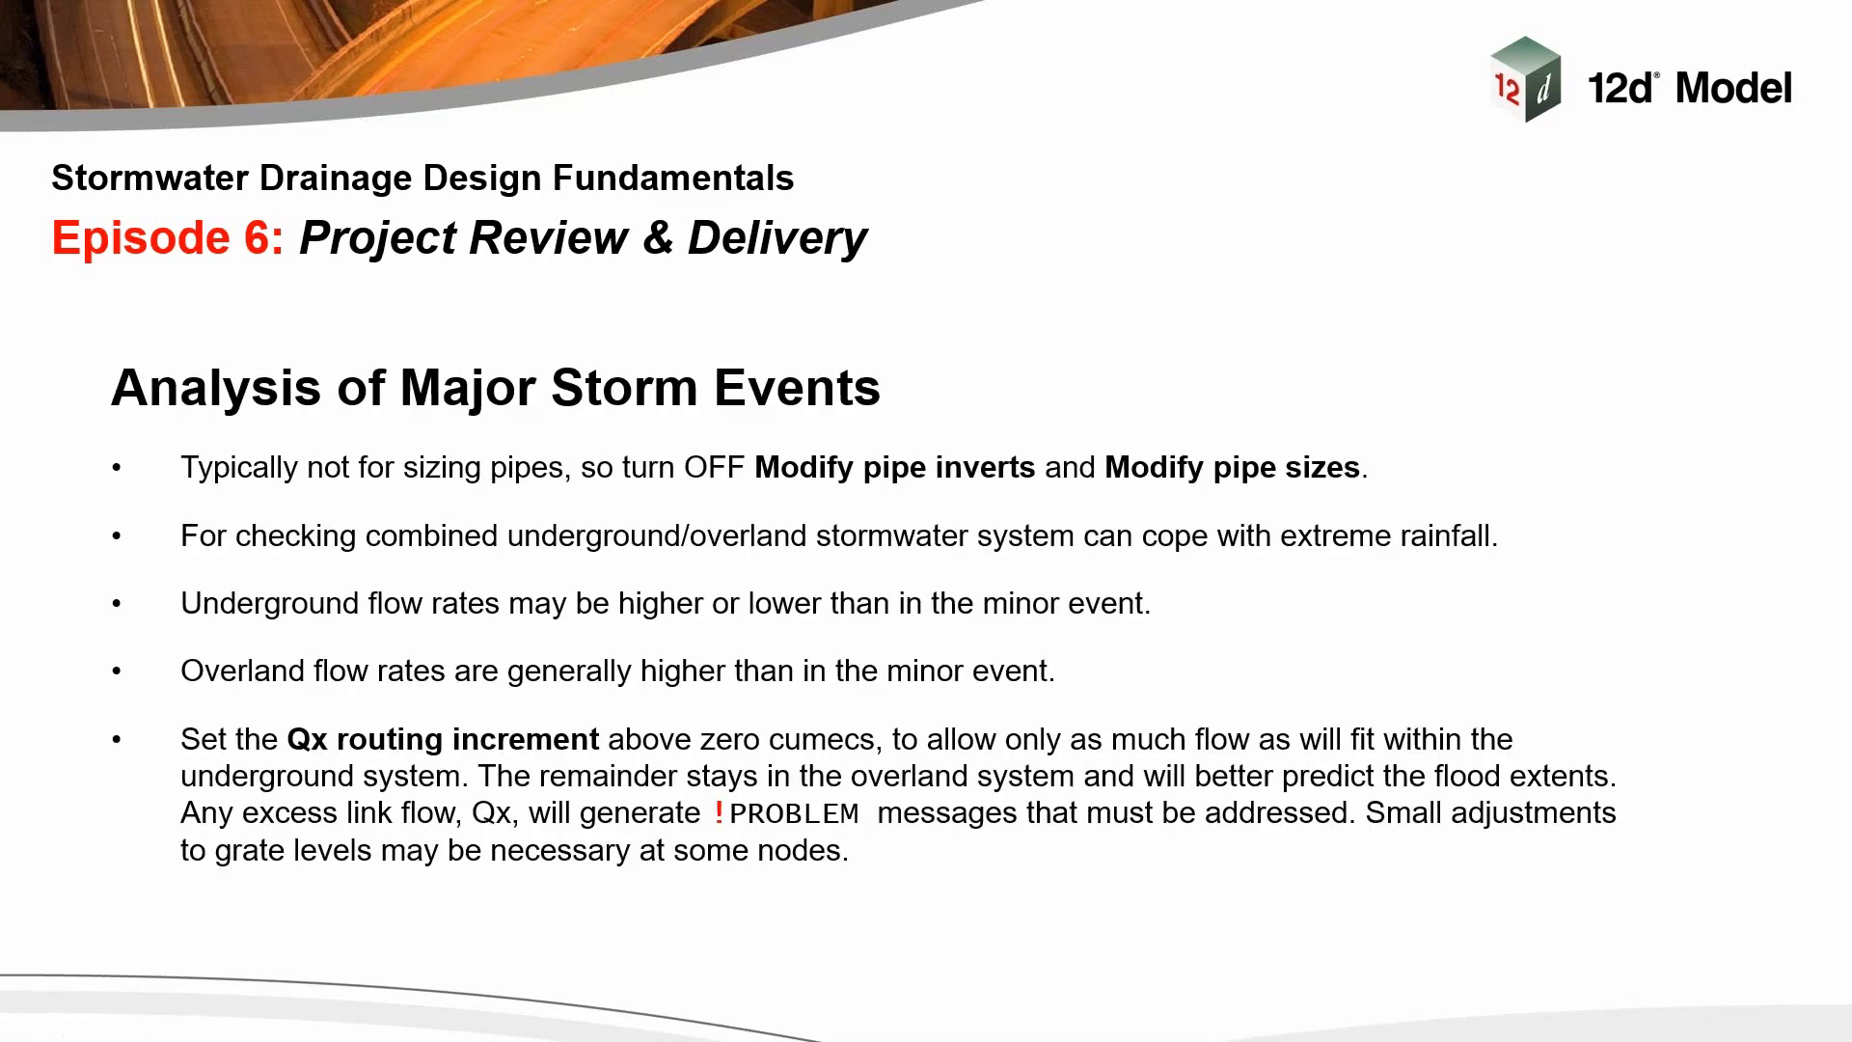
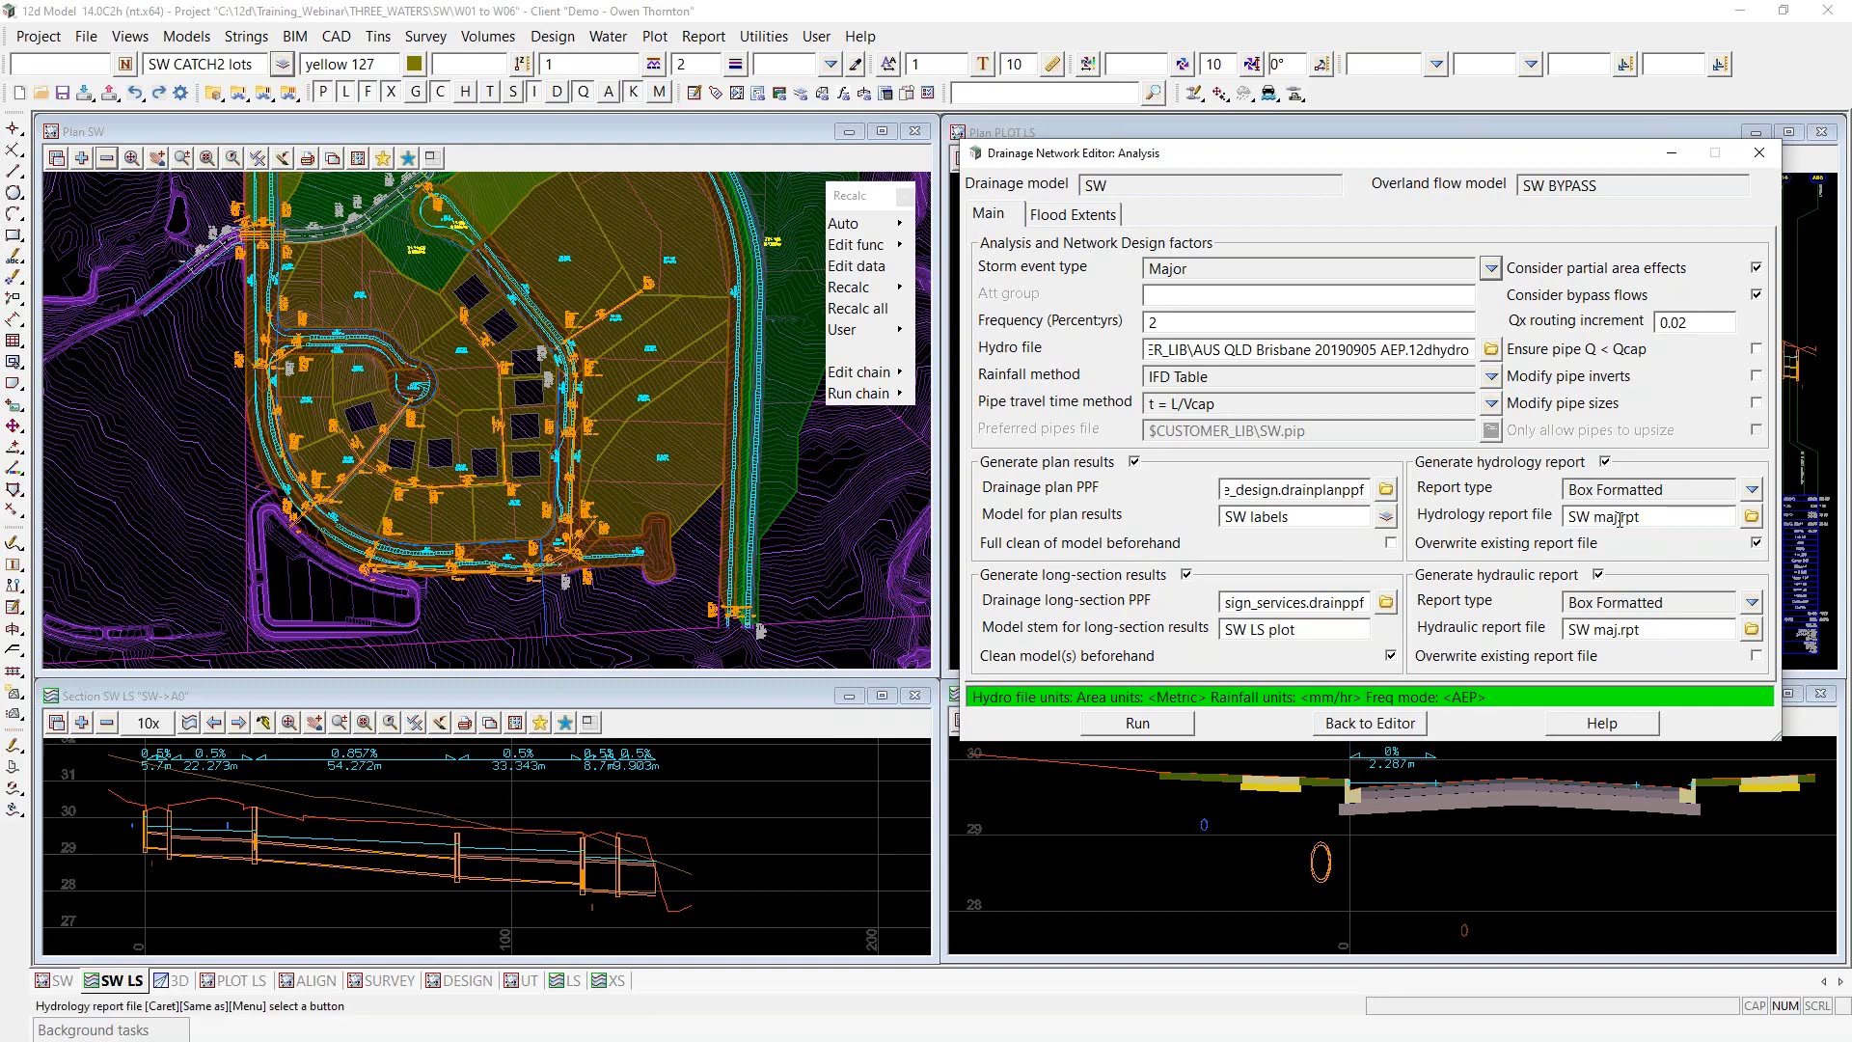
Check the overland flood extents settings and the model names used for the major storm's ponds, widths, cross-sections and warnings
{"action": "left_click", "coordinate": [1100, 222]}
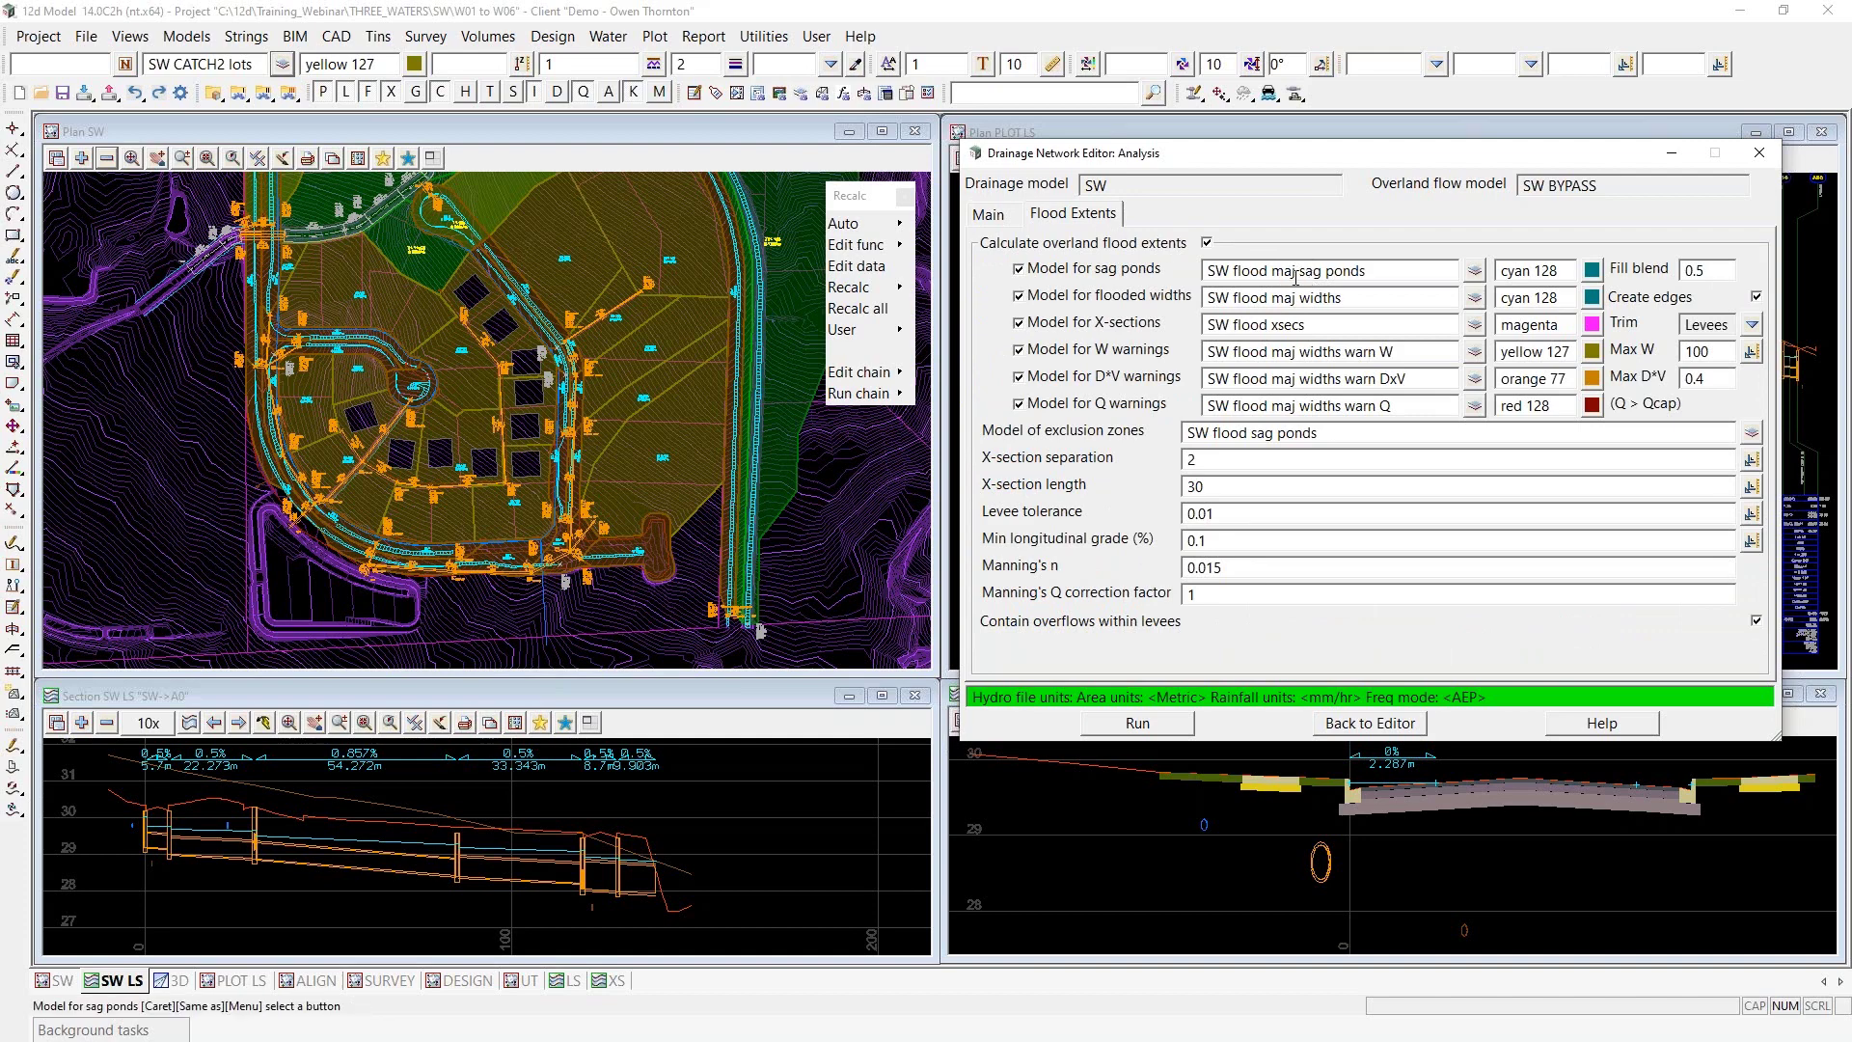
{"action": "left_click_drag", "start_coordinate": [1319, 323], "coordinate": [1145, 305]}
{"action": "left_click", "coordinate": [1325, 324]}
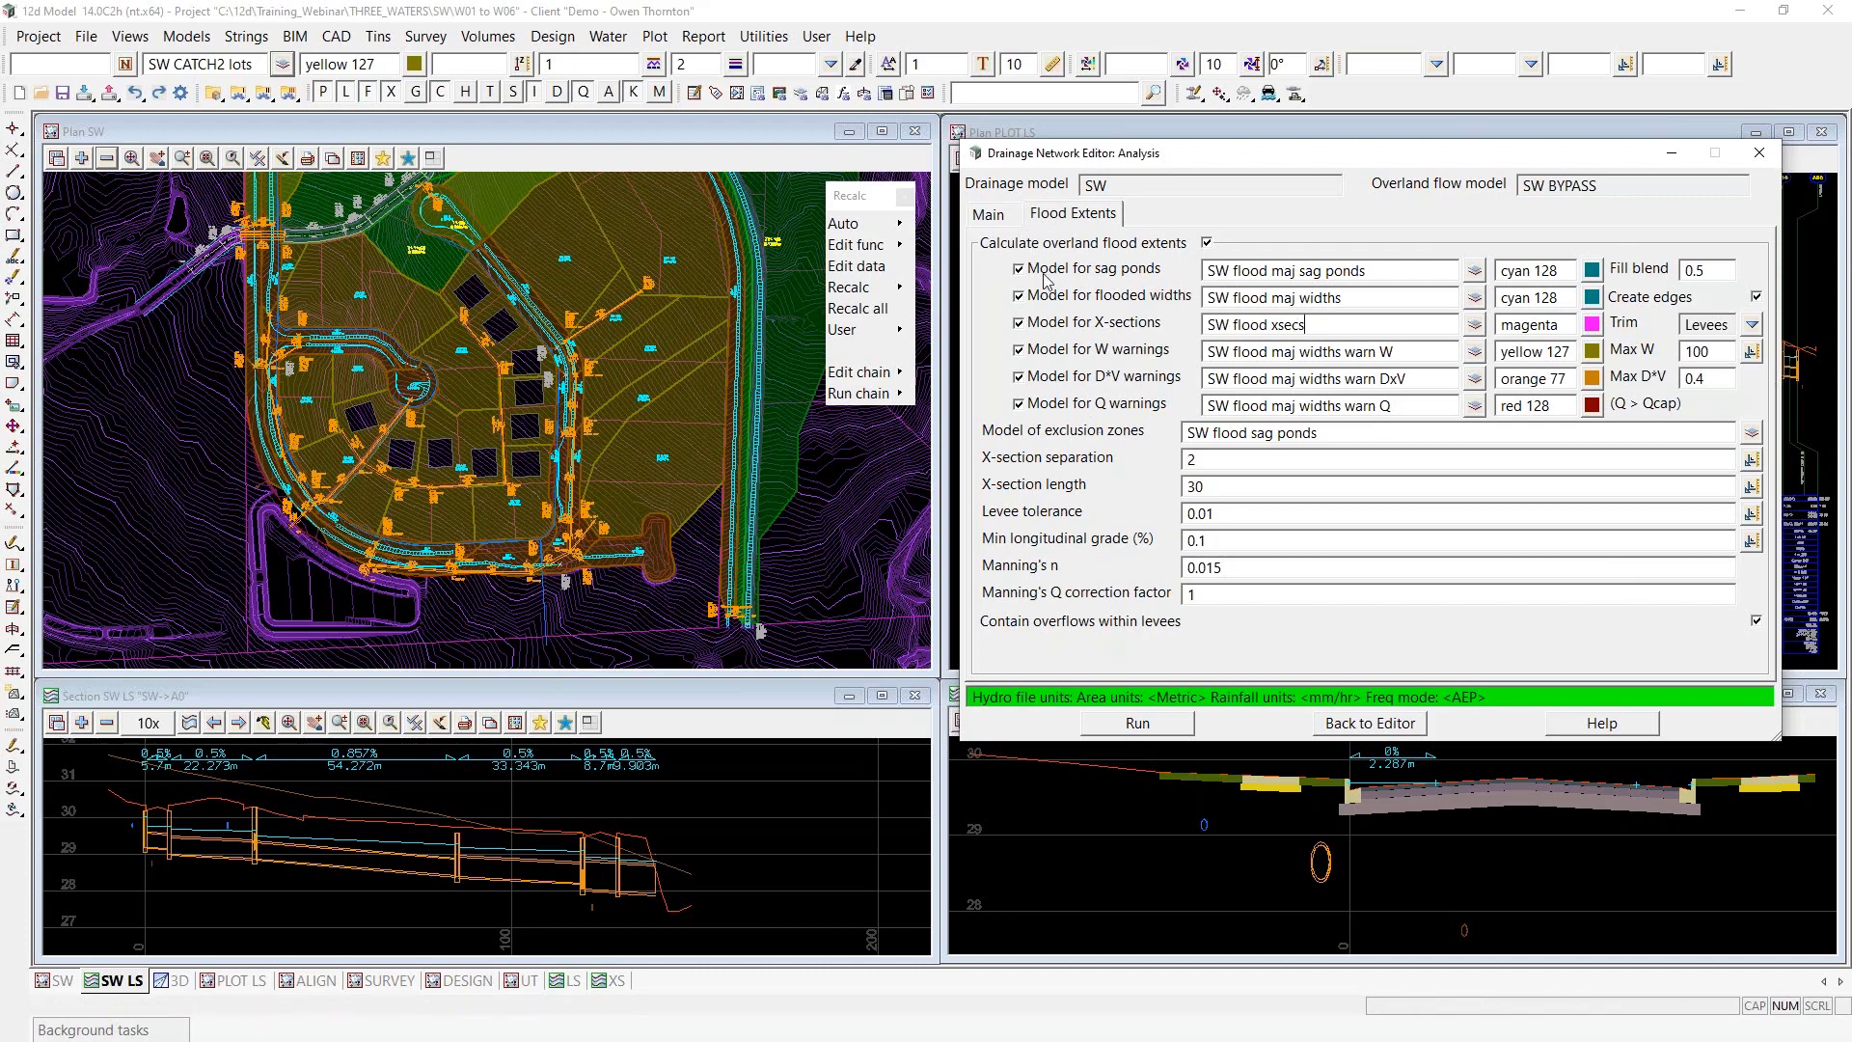
{"action": "left_click", "coordinate": [988, 214]}
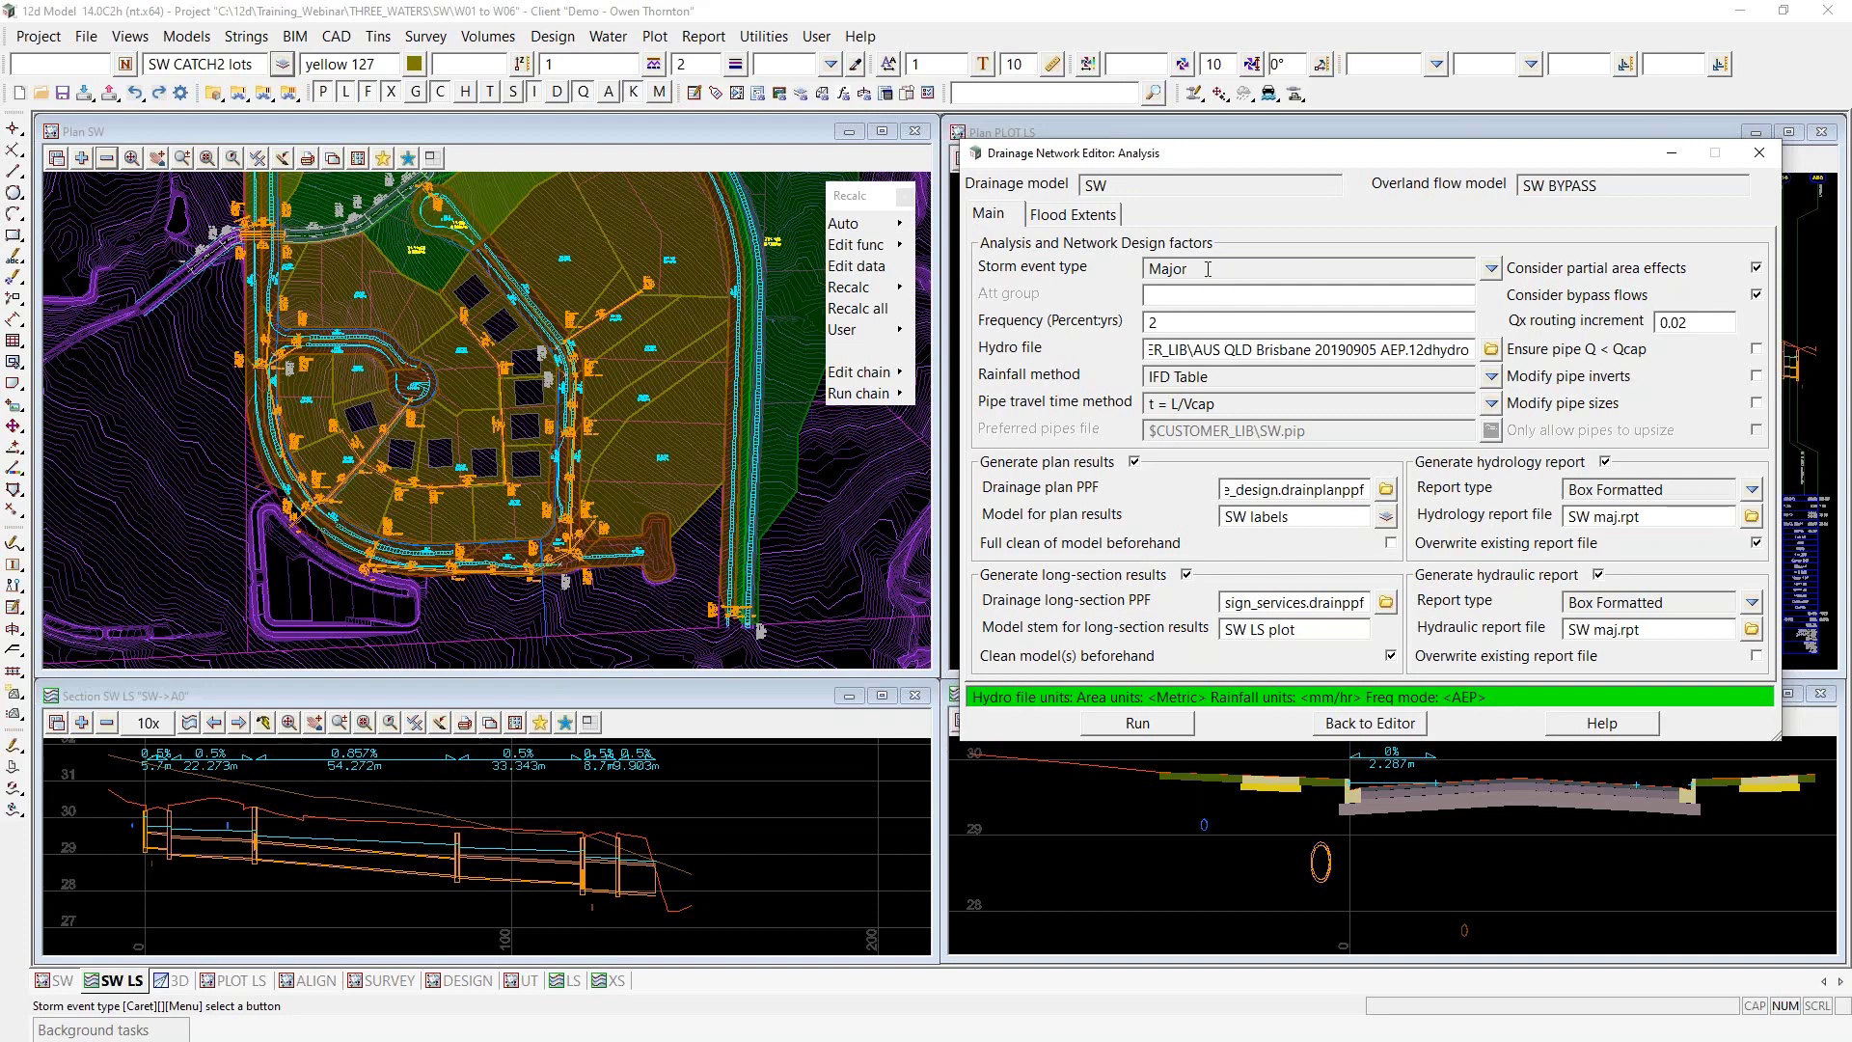
Set the Qx routing increment to 0 and run the Major storm analysis
{"action": "scroll", "coordinate": [379, 409], "scroll_direction": "down", "scroll_amount": 2}
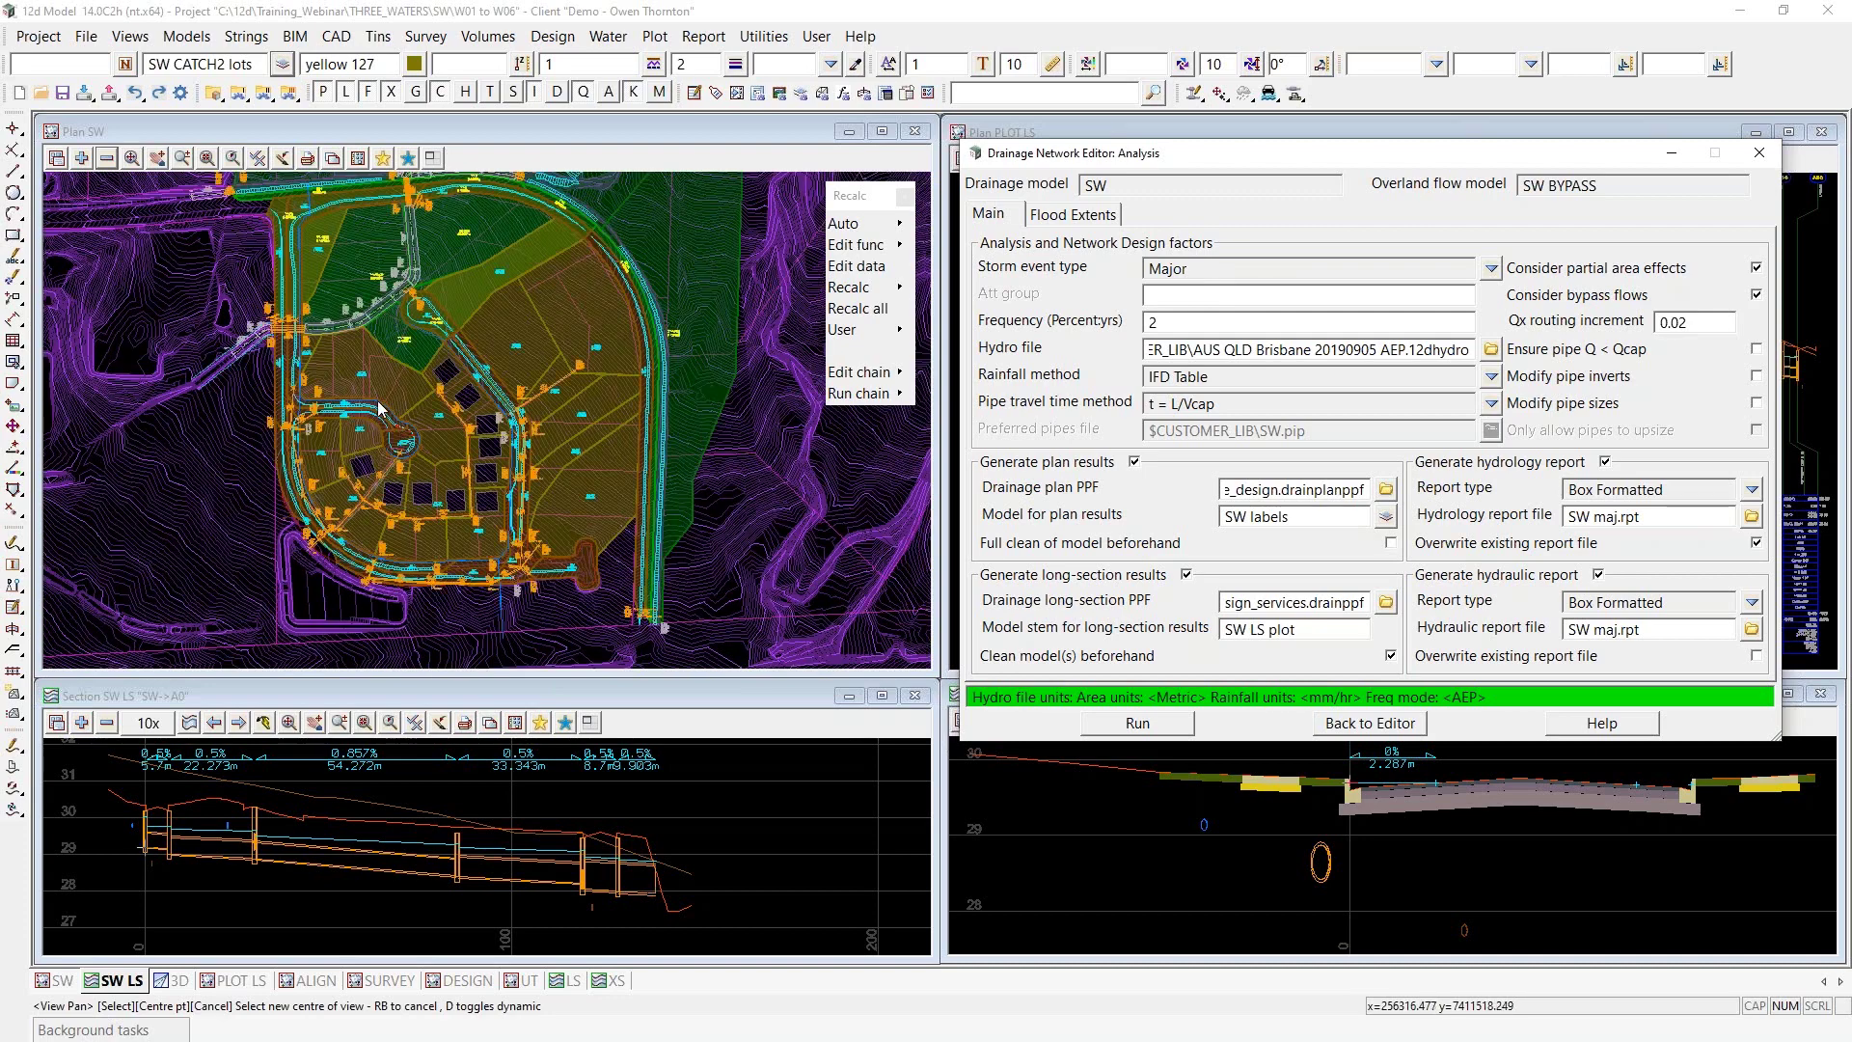
{"action": "double_click", "coordinate": [1696, 322]}
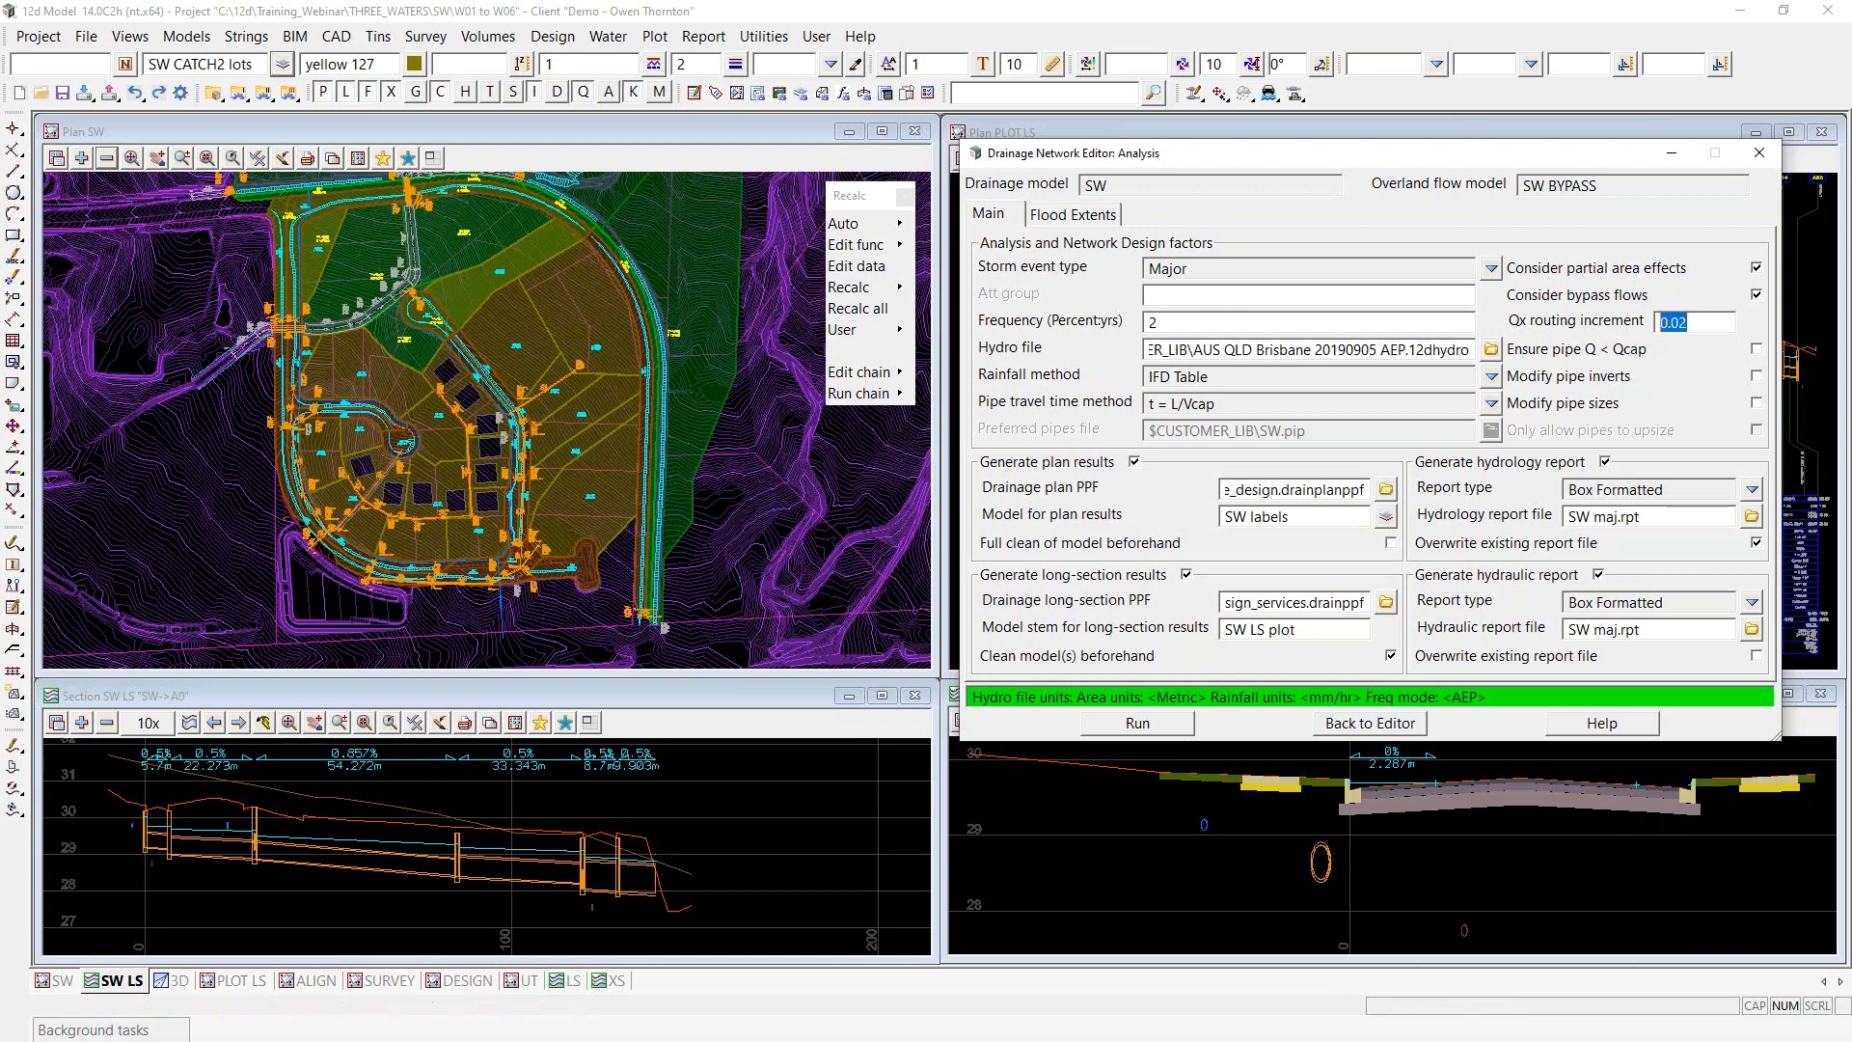
{"action": "type", "text": "0"}
{"action": "left_click", "coordinate": [1139, 725]}
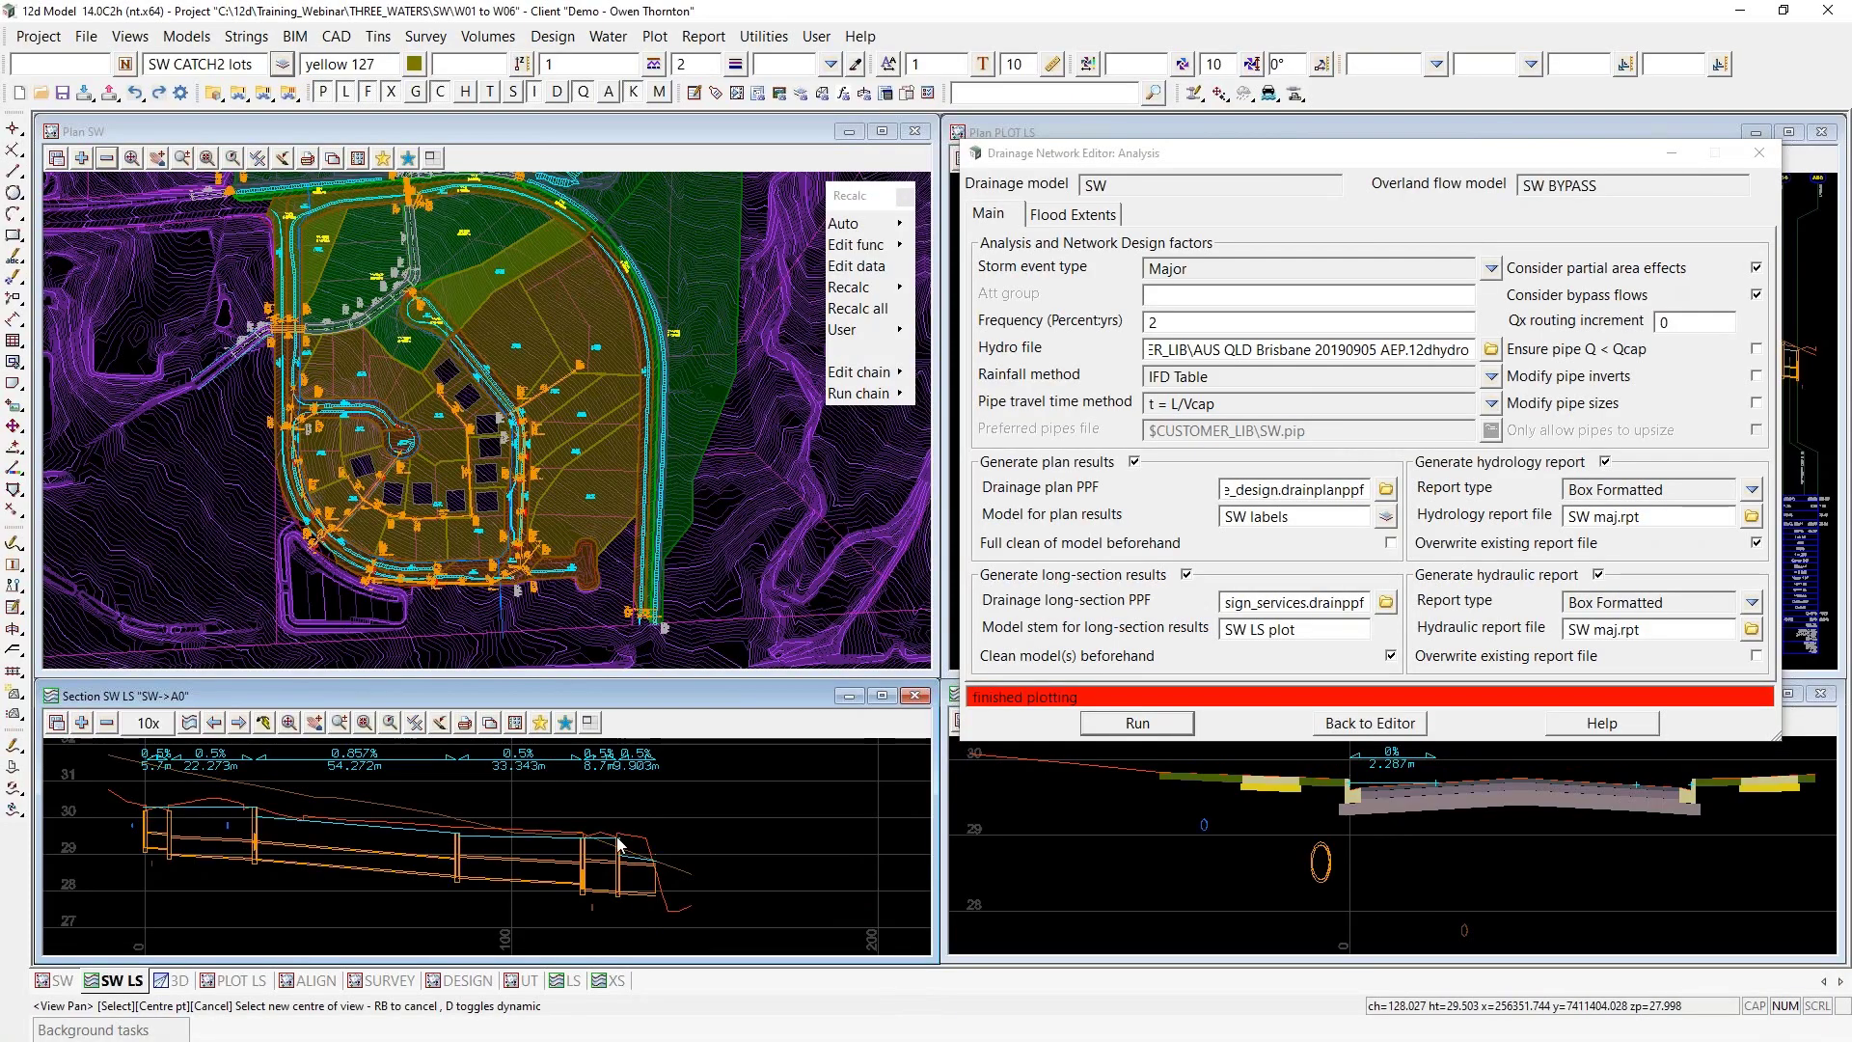
Review the major storm results in the long sections from A0 through A3 to AR1, and in the plan around A0's downstream end
{"action": "left_click", "coordinate": [238, 723]}
{"action": "left_click", "coordinate": [239, 723]}
{"action": "left_click", "coordinate": [238, 723]}
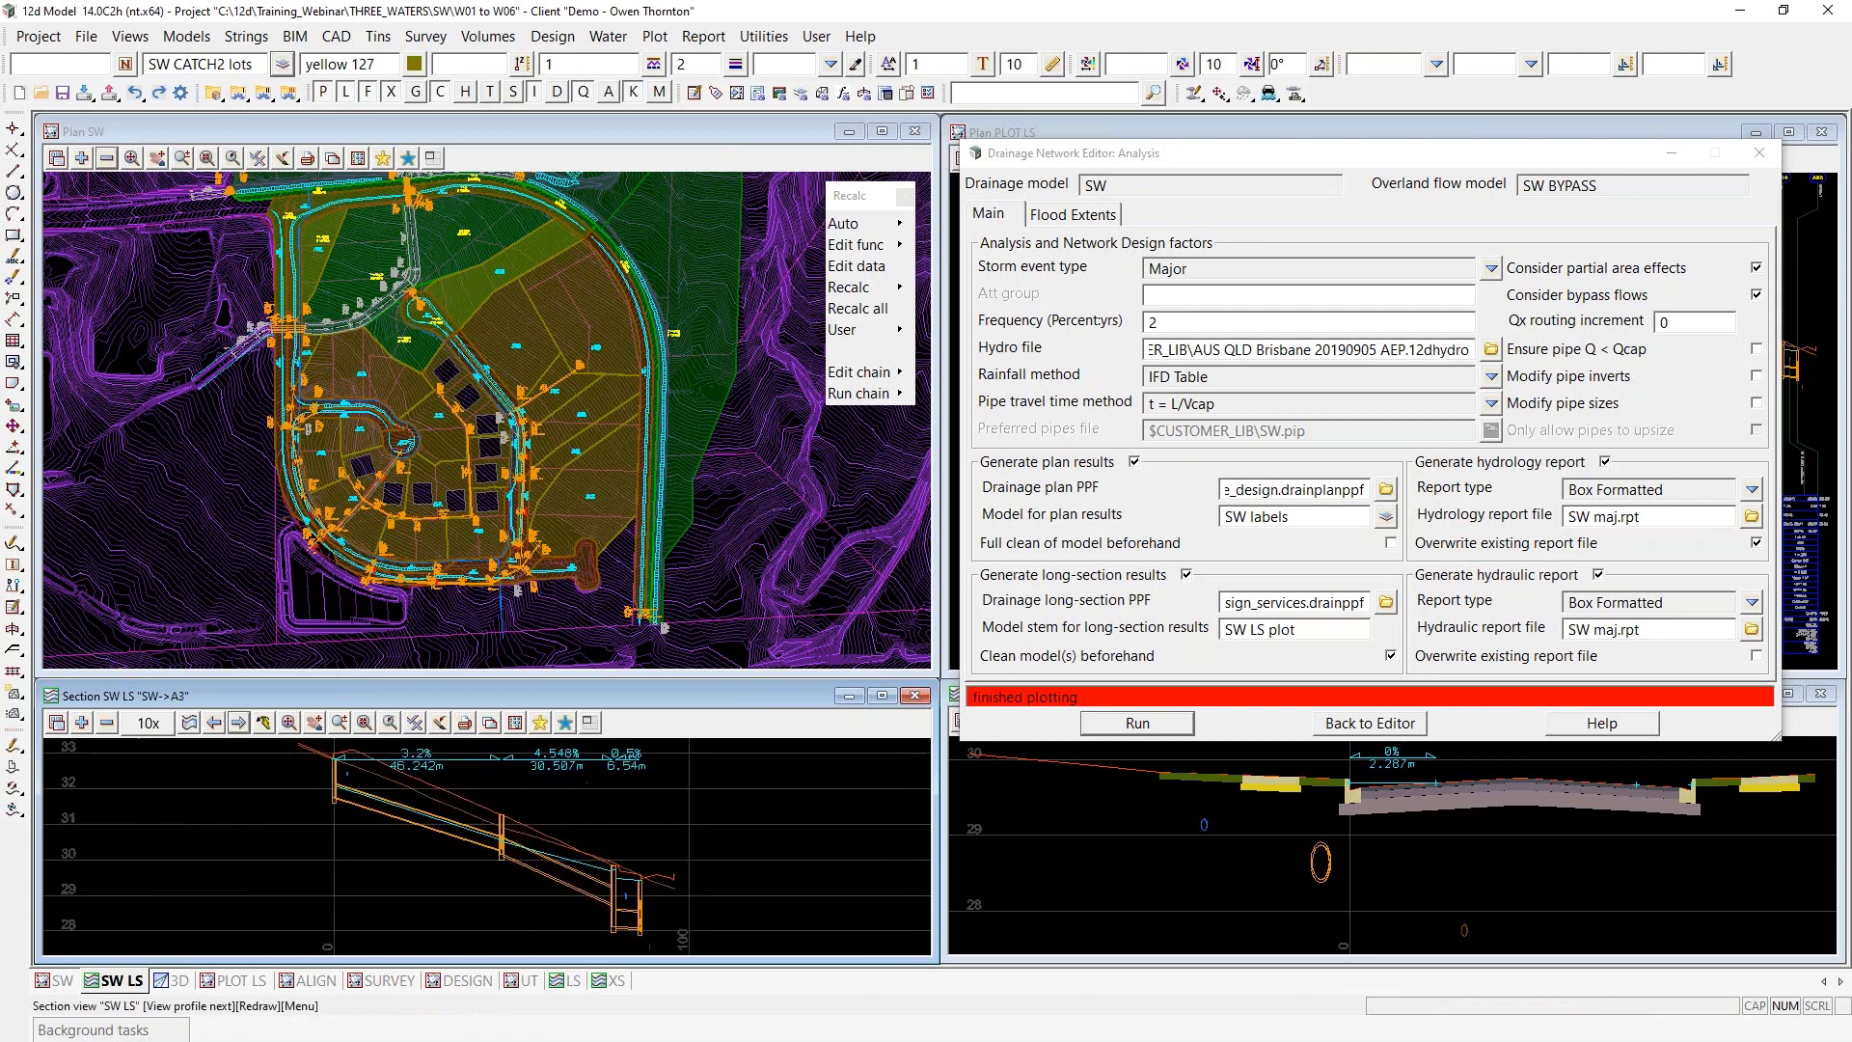
{"action": "left_click", "coordinate": [239, 724]}
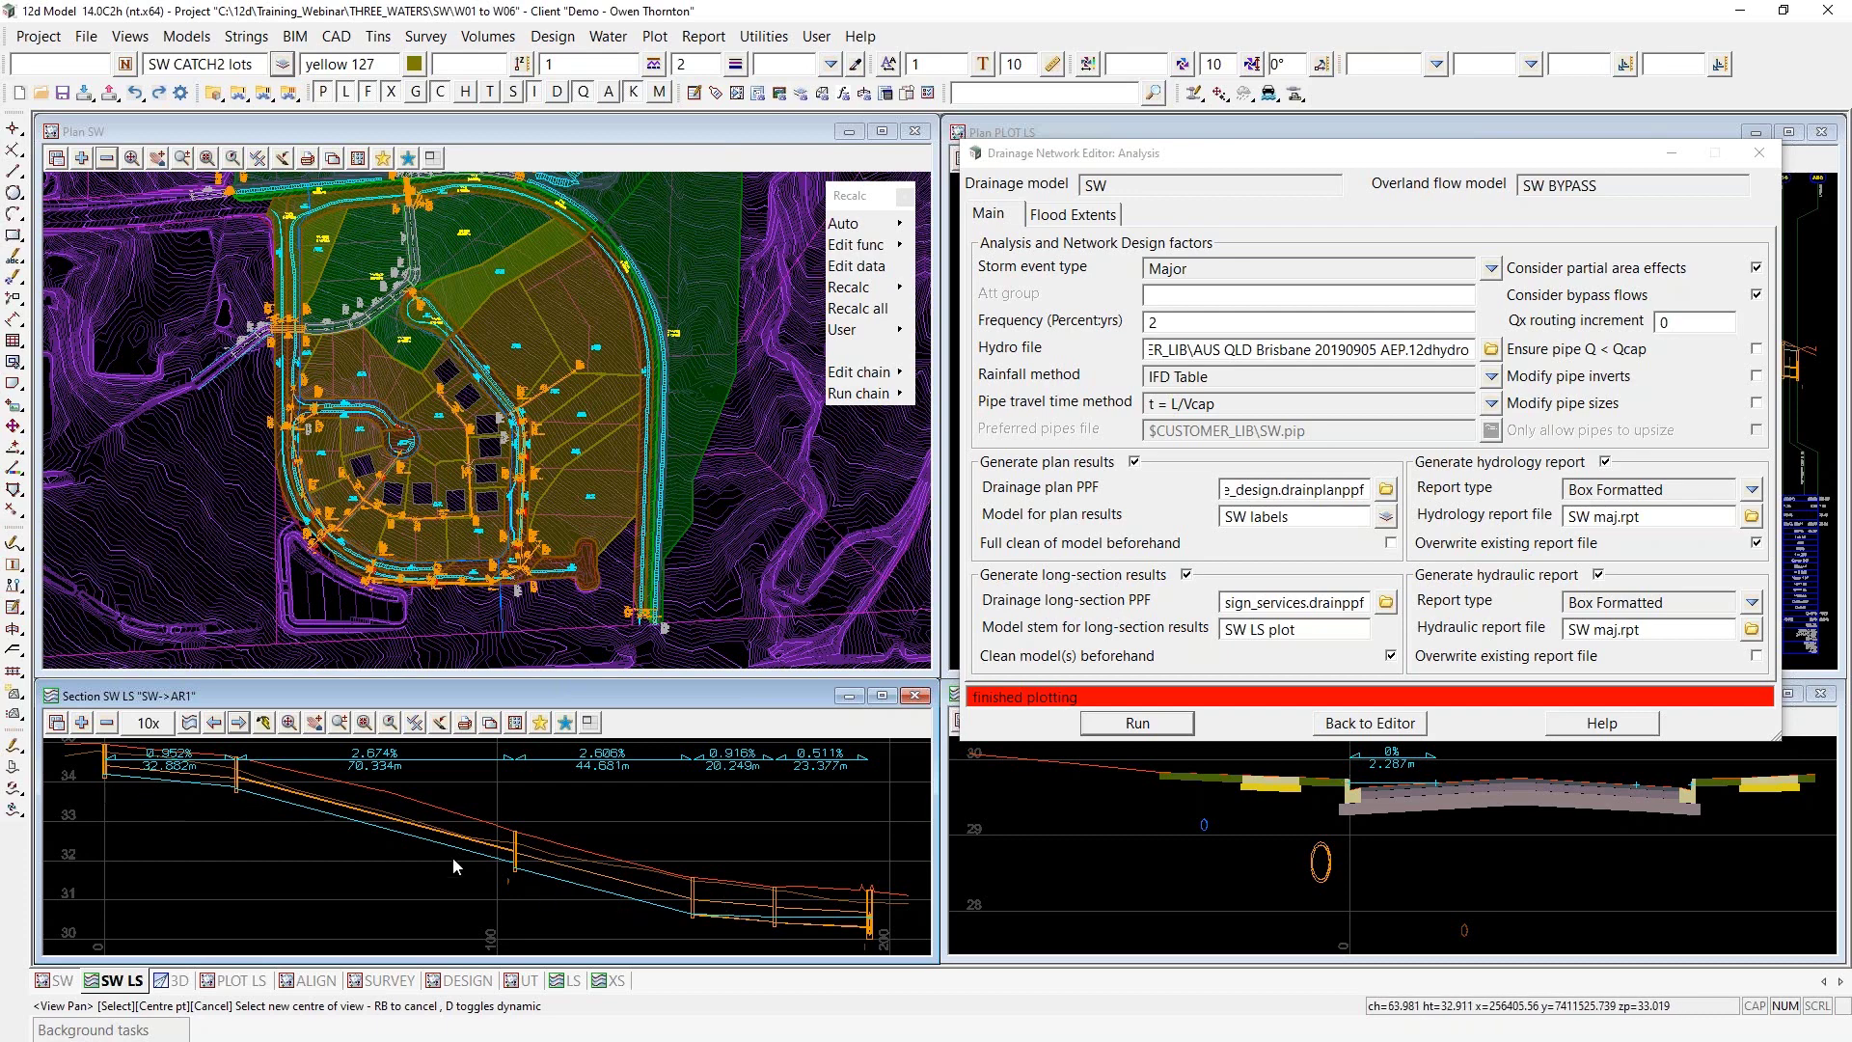
{"action": "scroll", "coordinate": [413, 552], "scroll_direction": "up", "scroll_amount": 3}
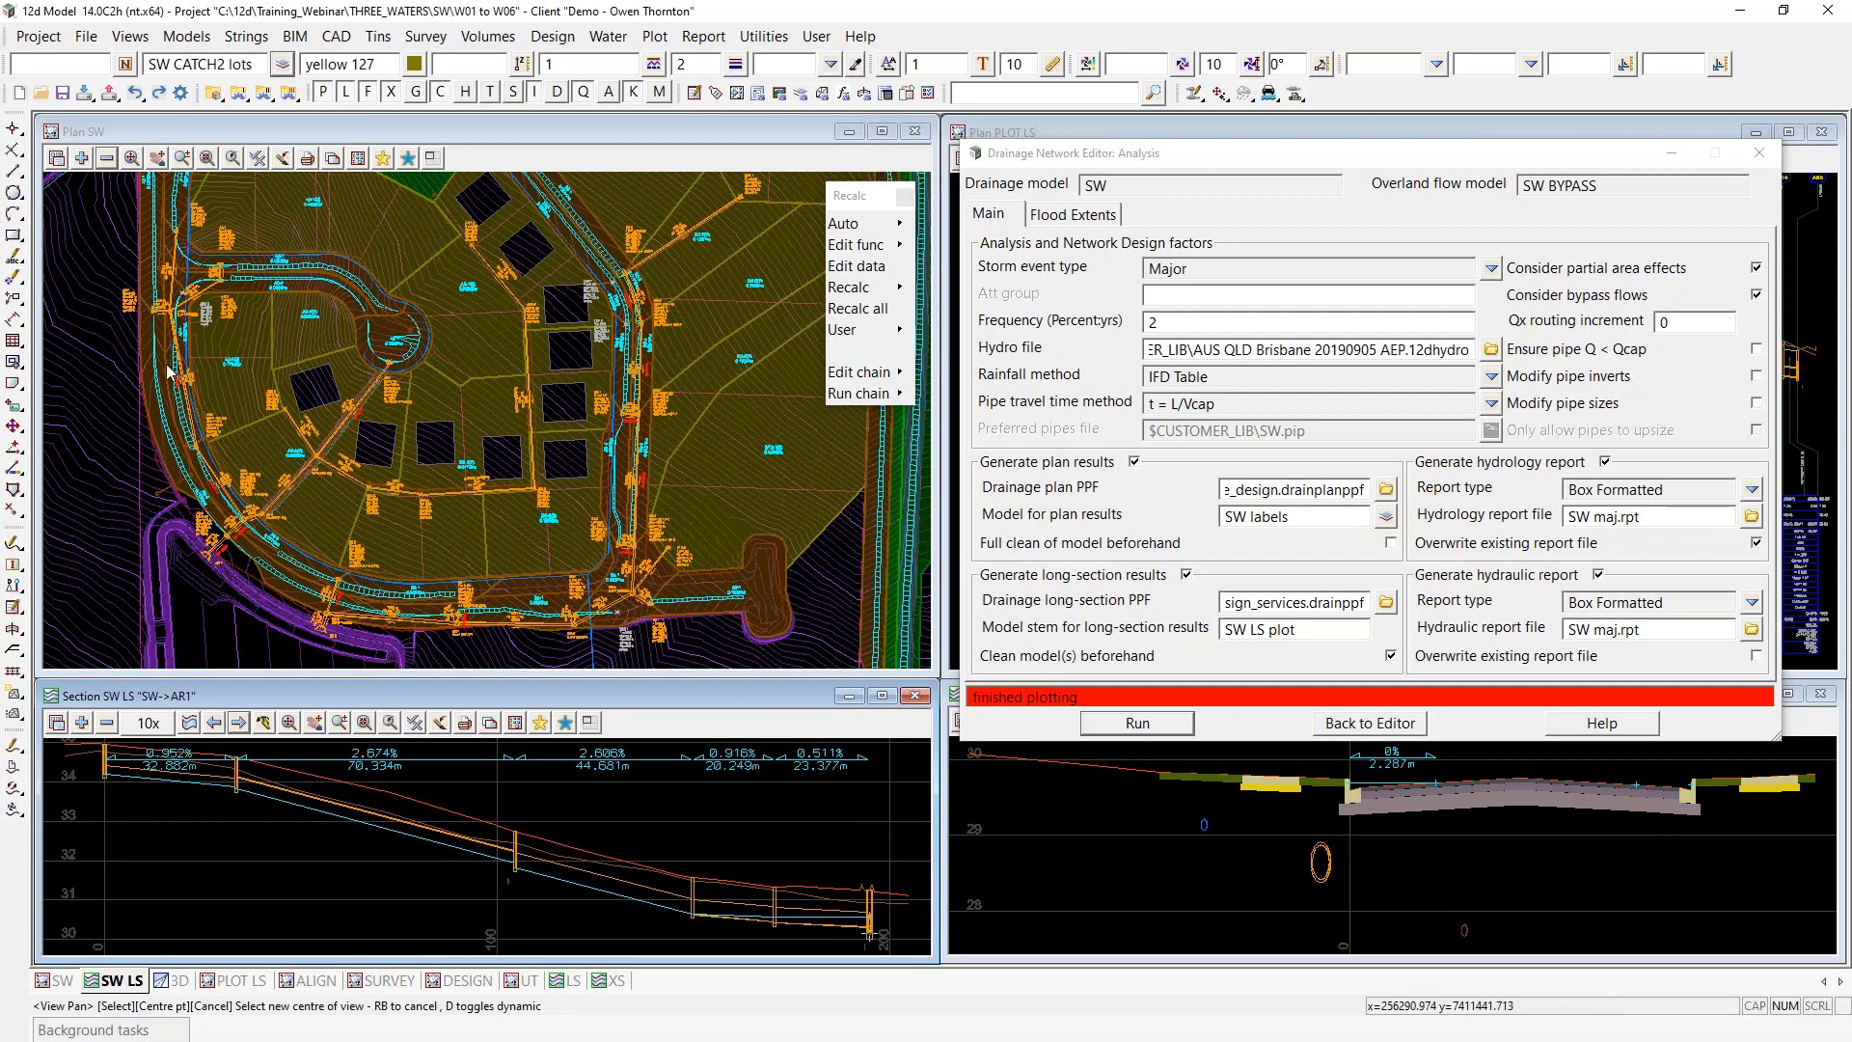
{"action": "scroll", "coordinate": [232, 560], "scroll_direction": "up", "scroll_amount": 3}
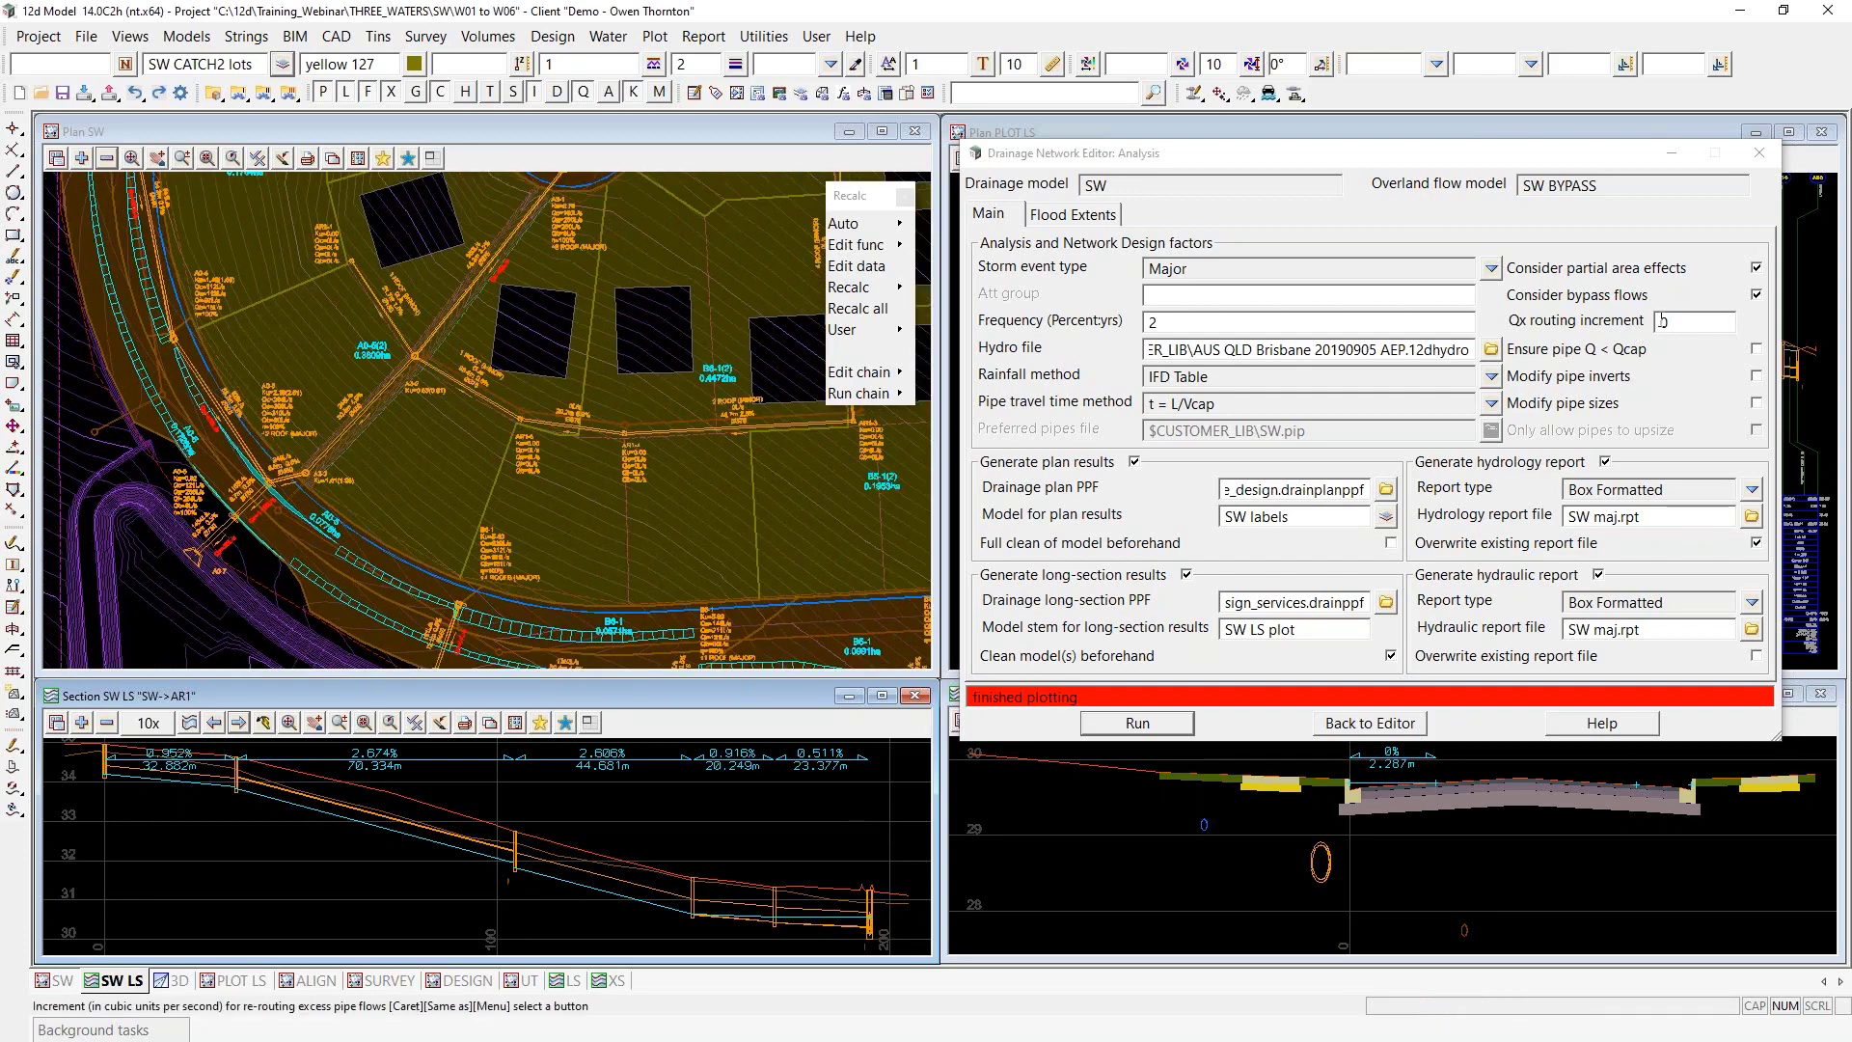
{"action": "scroll", "coordinate": [183, 570], "scroll_direction": "up", "scroll_amount": 4}
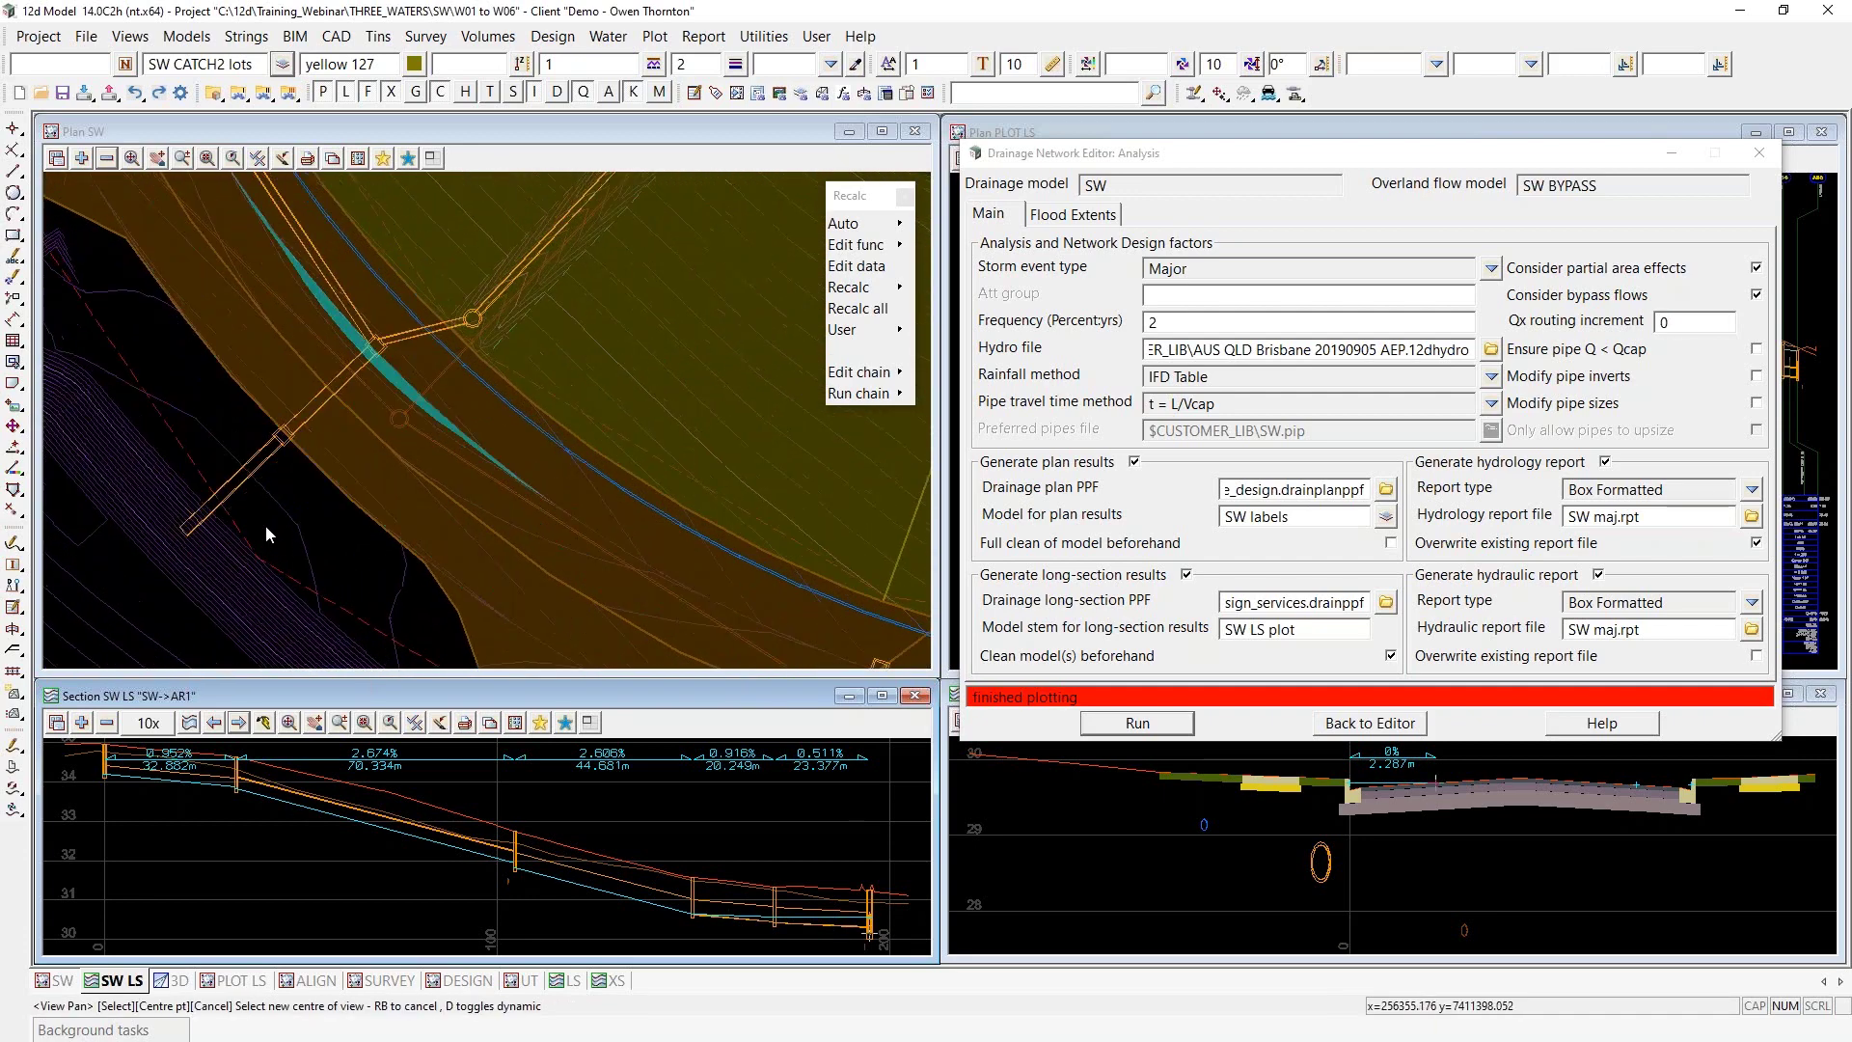
Examine the Qx pipe labels near outlet A0-7 in plan and enlarge the Output Window to read the full analysis messages
{"action": "scroll", "coordinate": [264, 525], "scroll_direction": "up", "scroll_amount": 1}
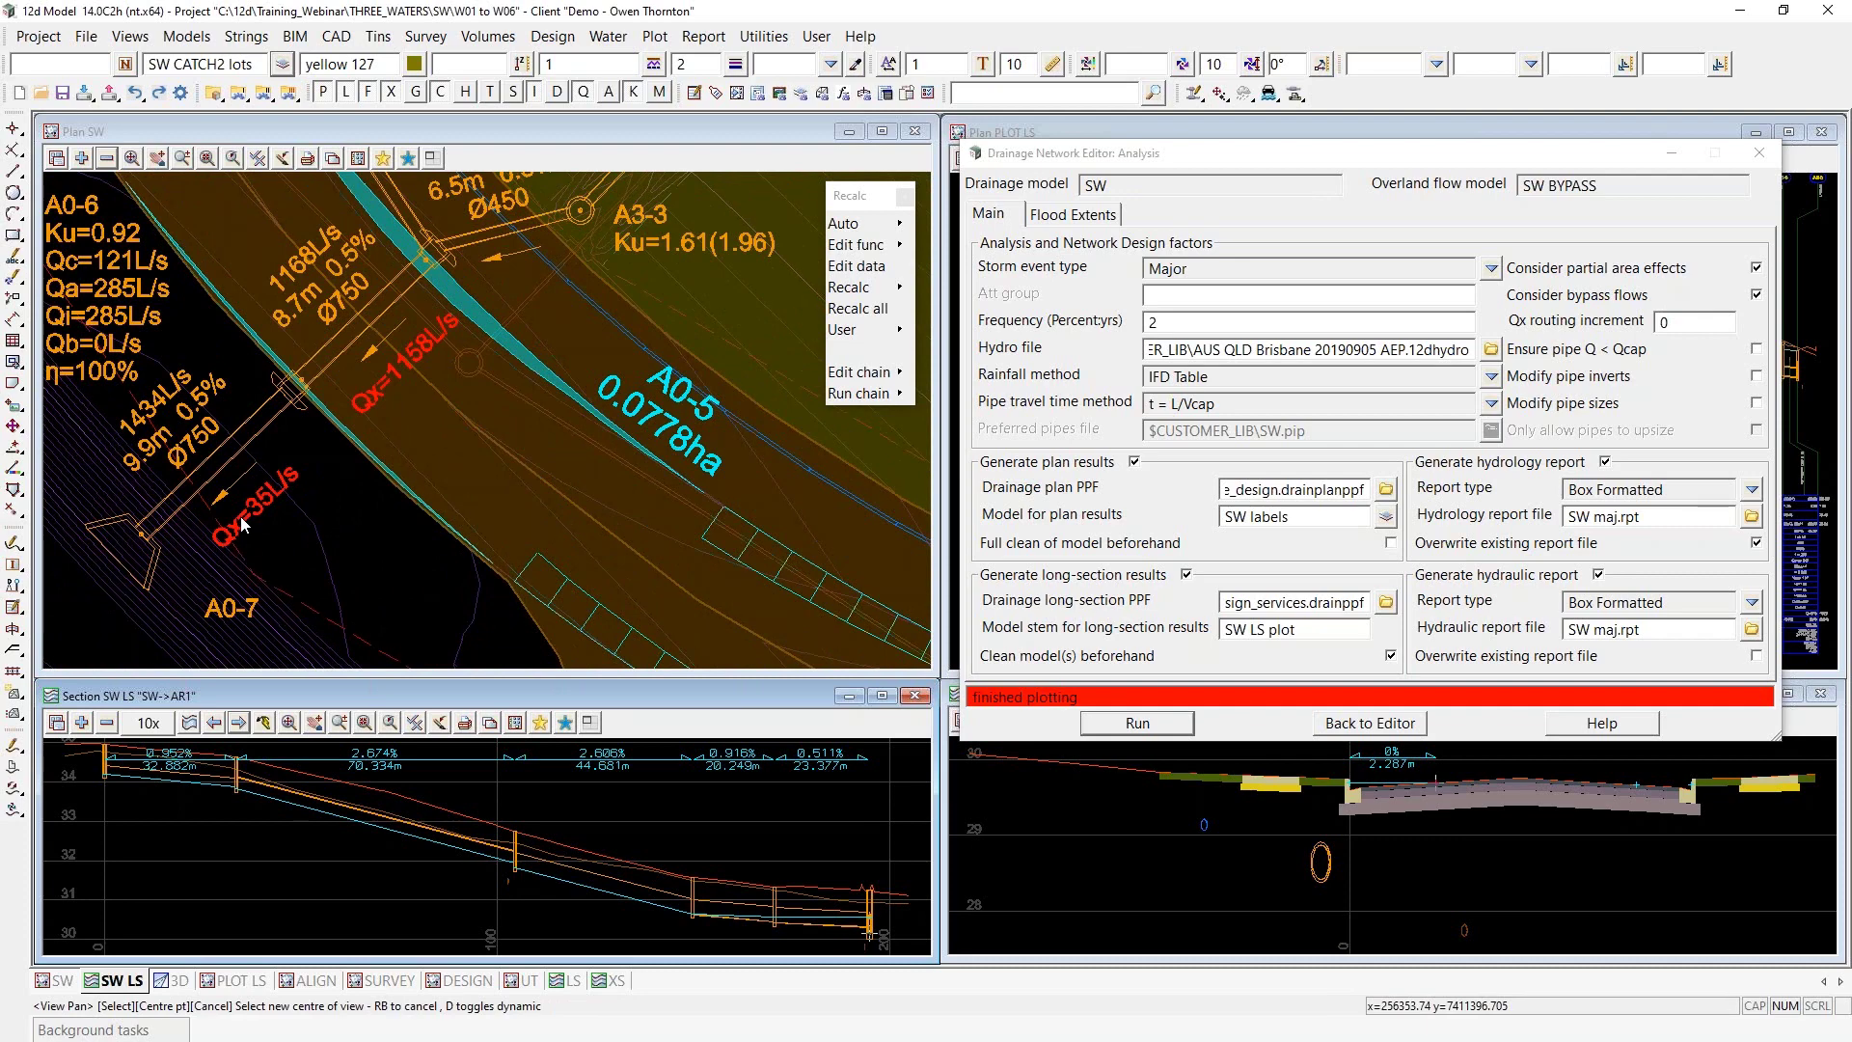
{"action": "scroll", "coordinate": [330, 575], "scroll_direction": "up", "scroll_amount": 2}
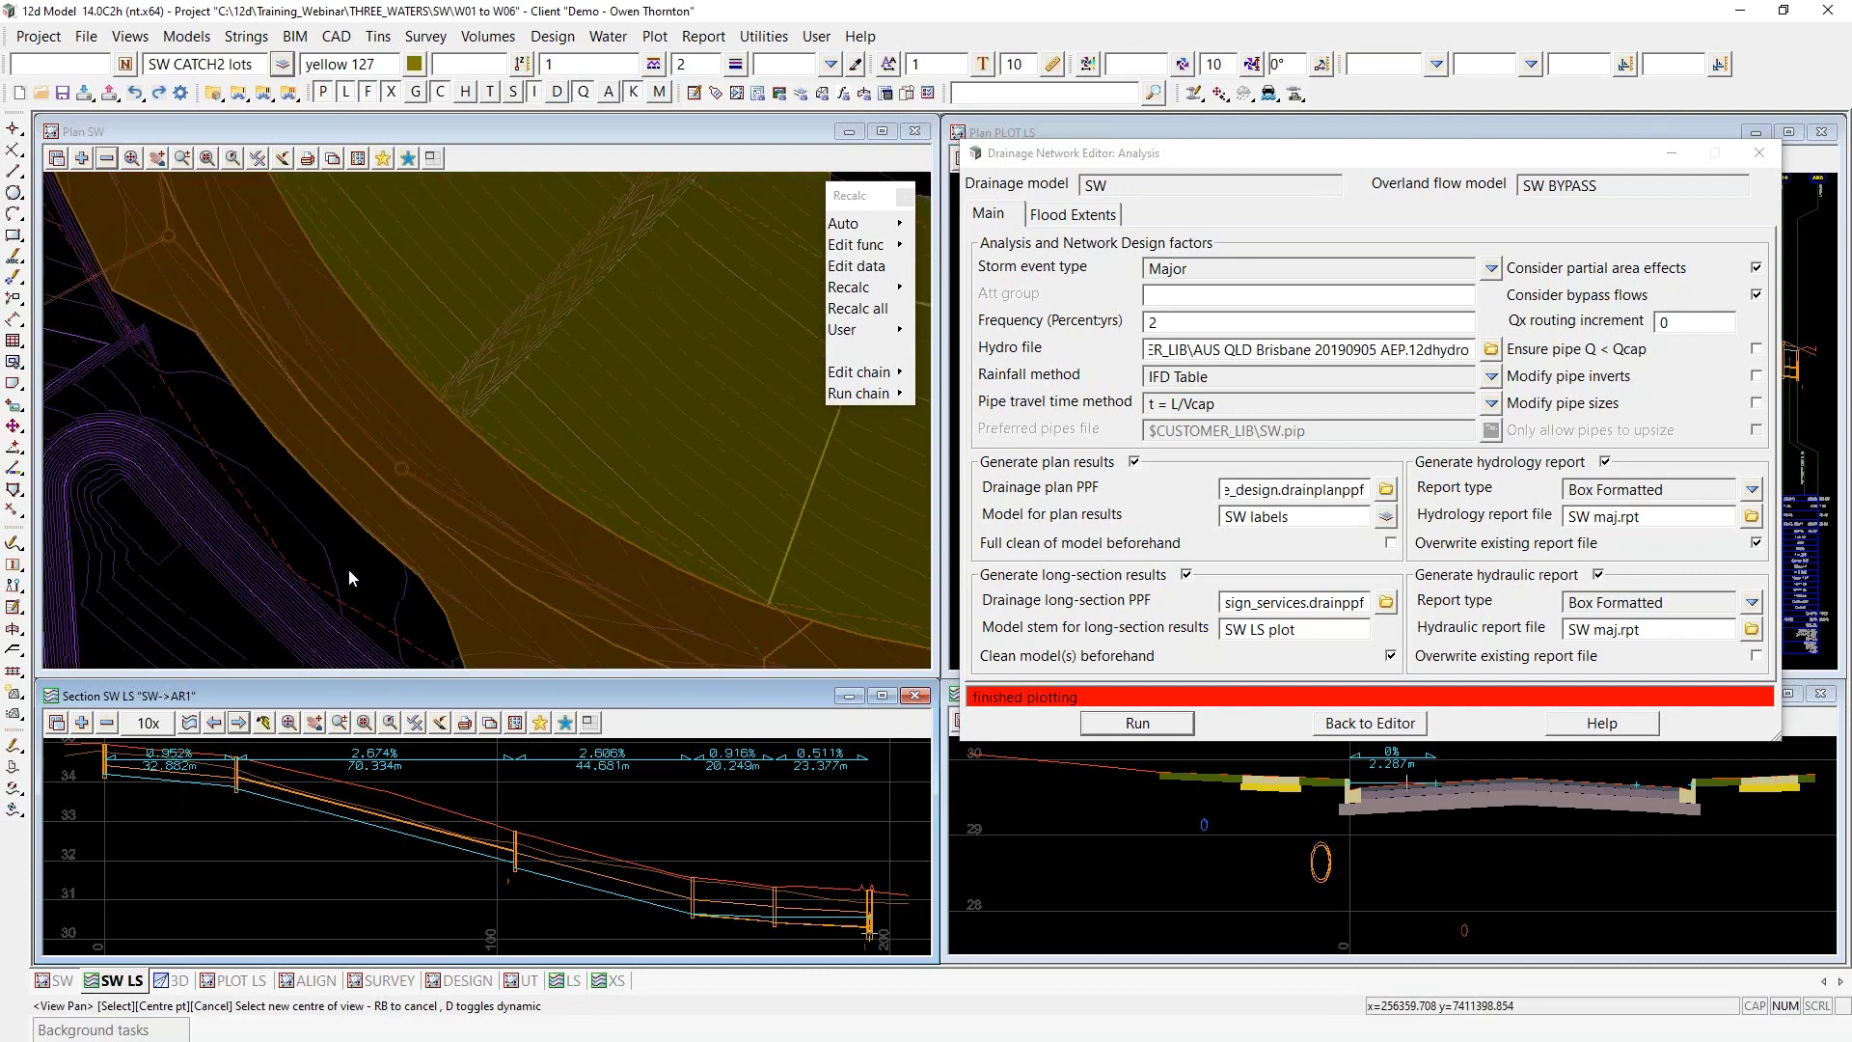
{"action": "scroll", "coordinate": [349, 570], "scroll_direction": "down", "scroll_amount": 3}
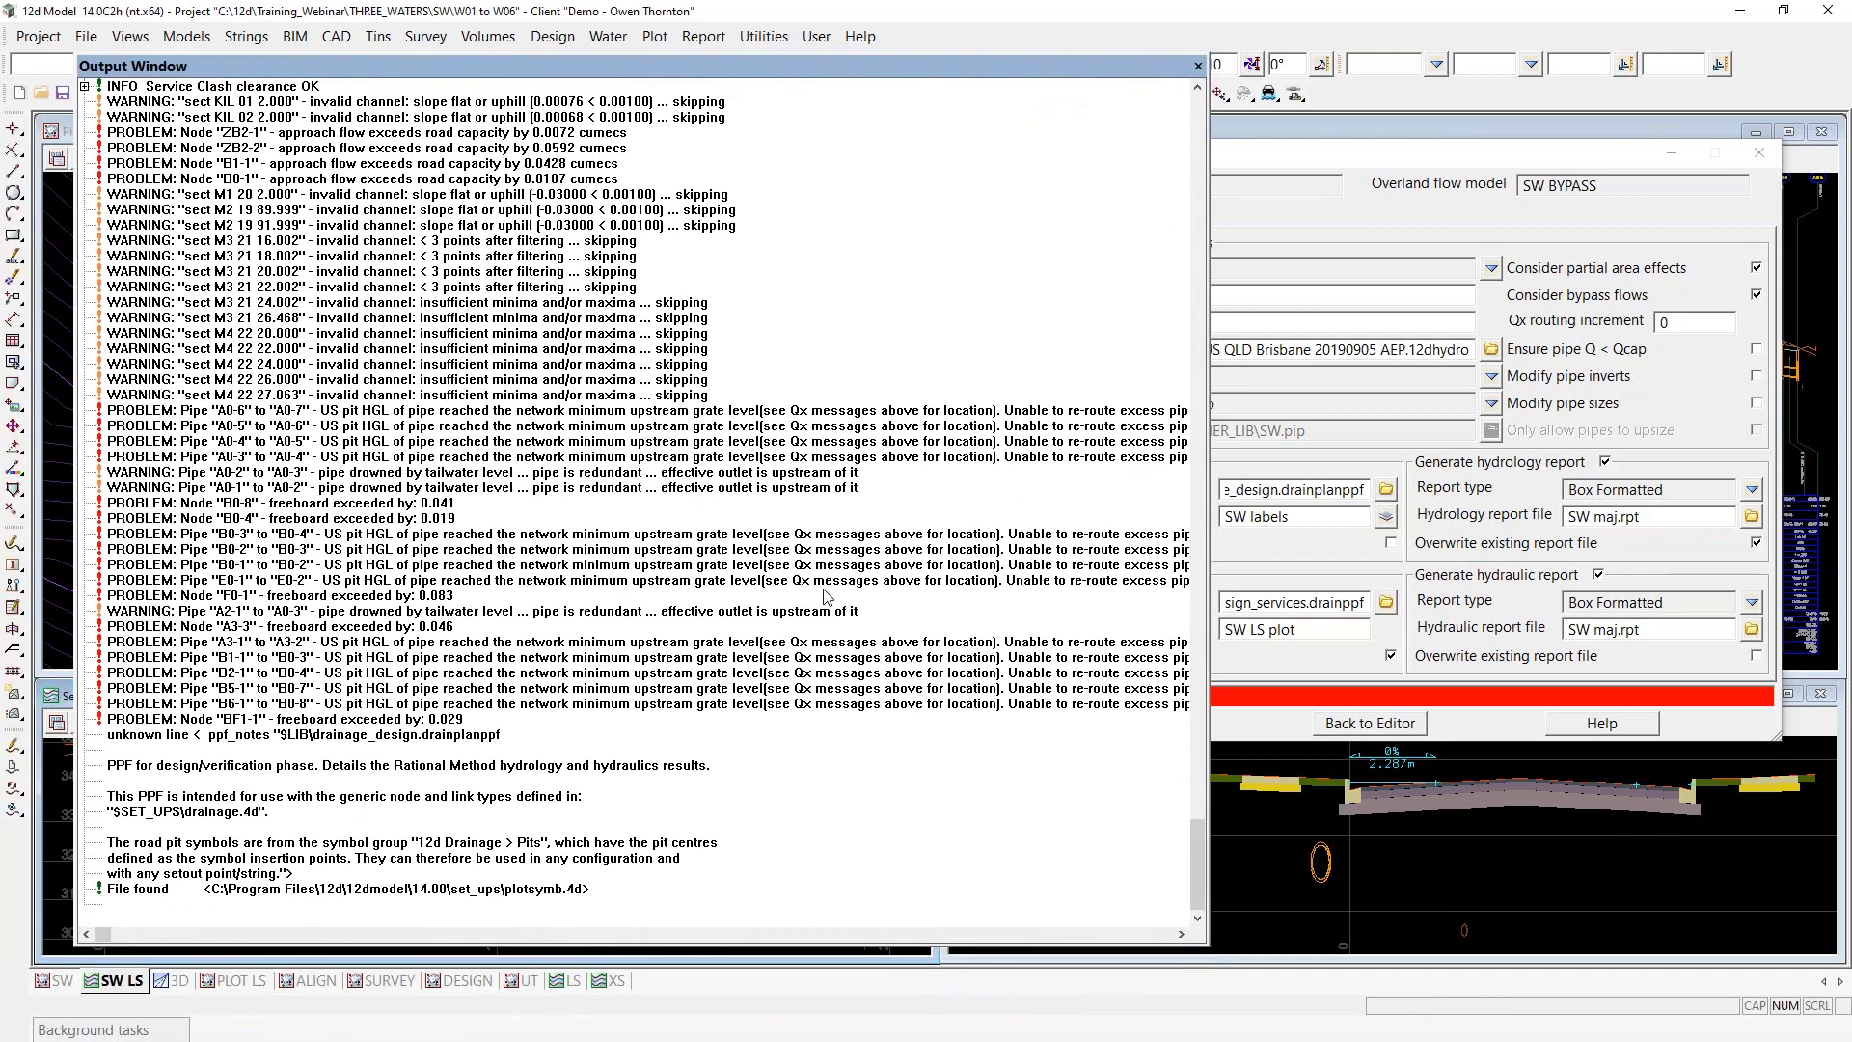
{"action": "left_click_drag", "start_coordinate": [911, 945], "coordinate": [912, 1024]}
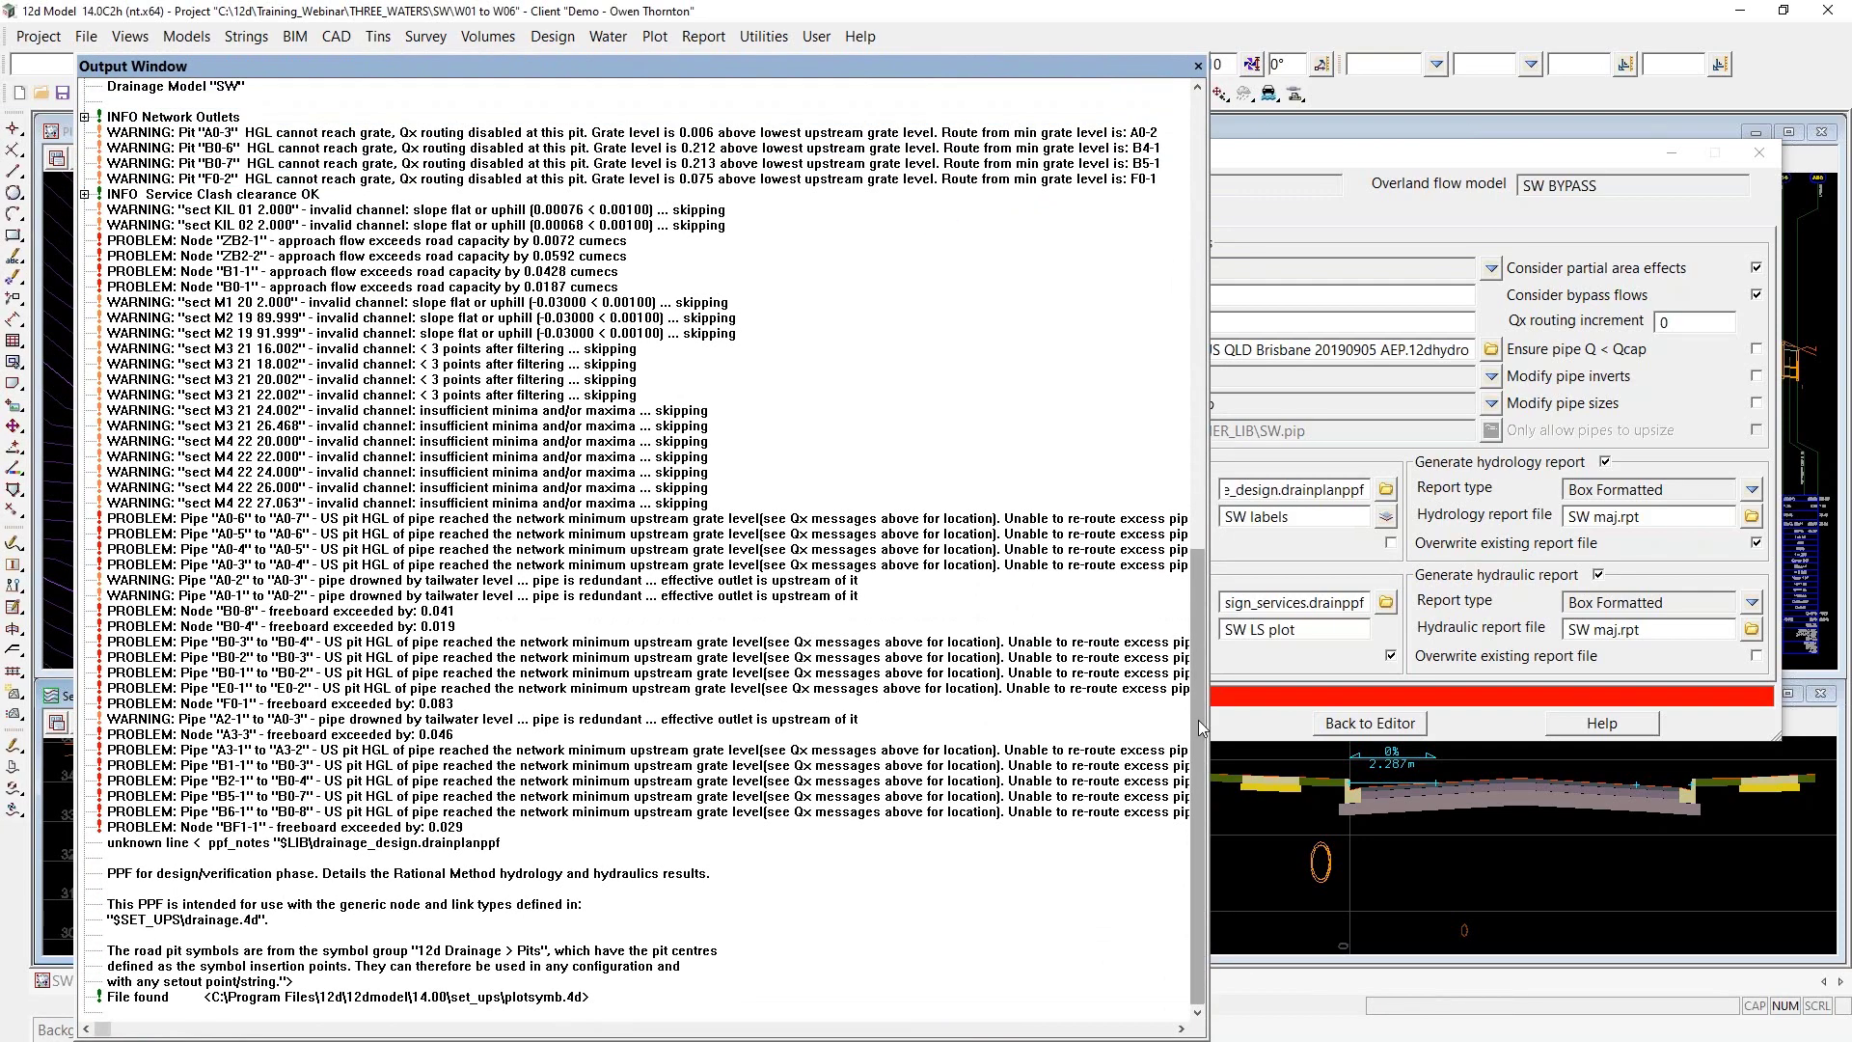
{"action": "left_click_drag", "start_coordinate": [1201, 728], "coordinate": [1836, 693]}
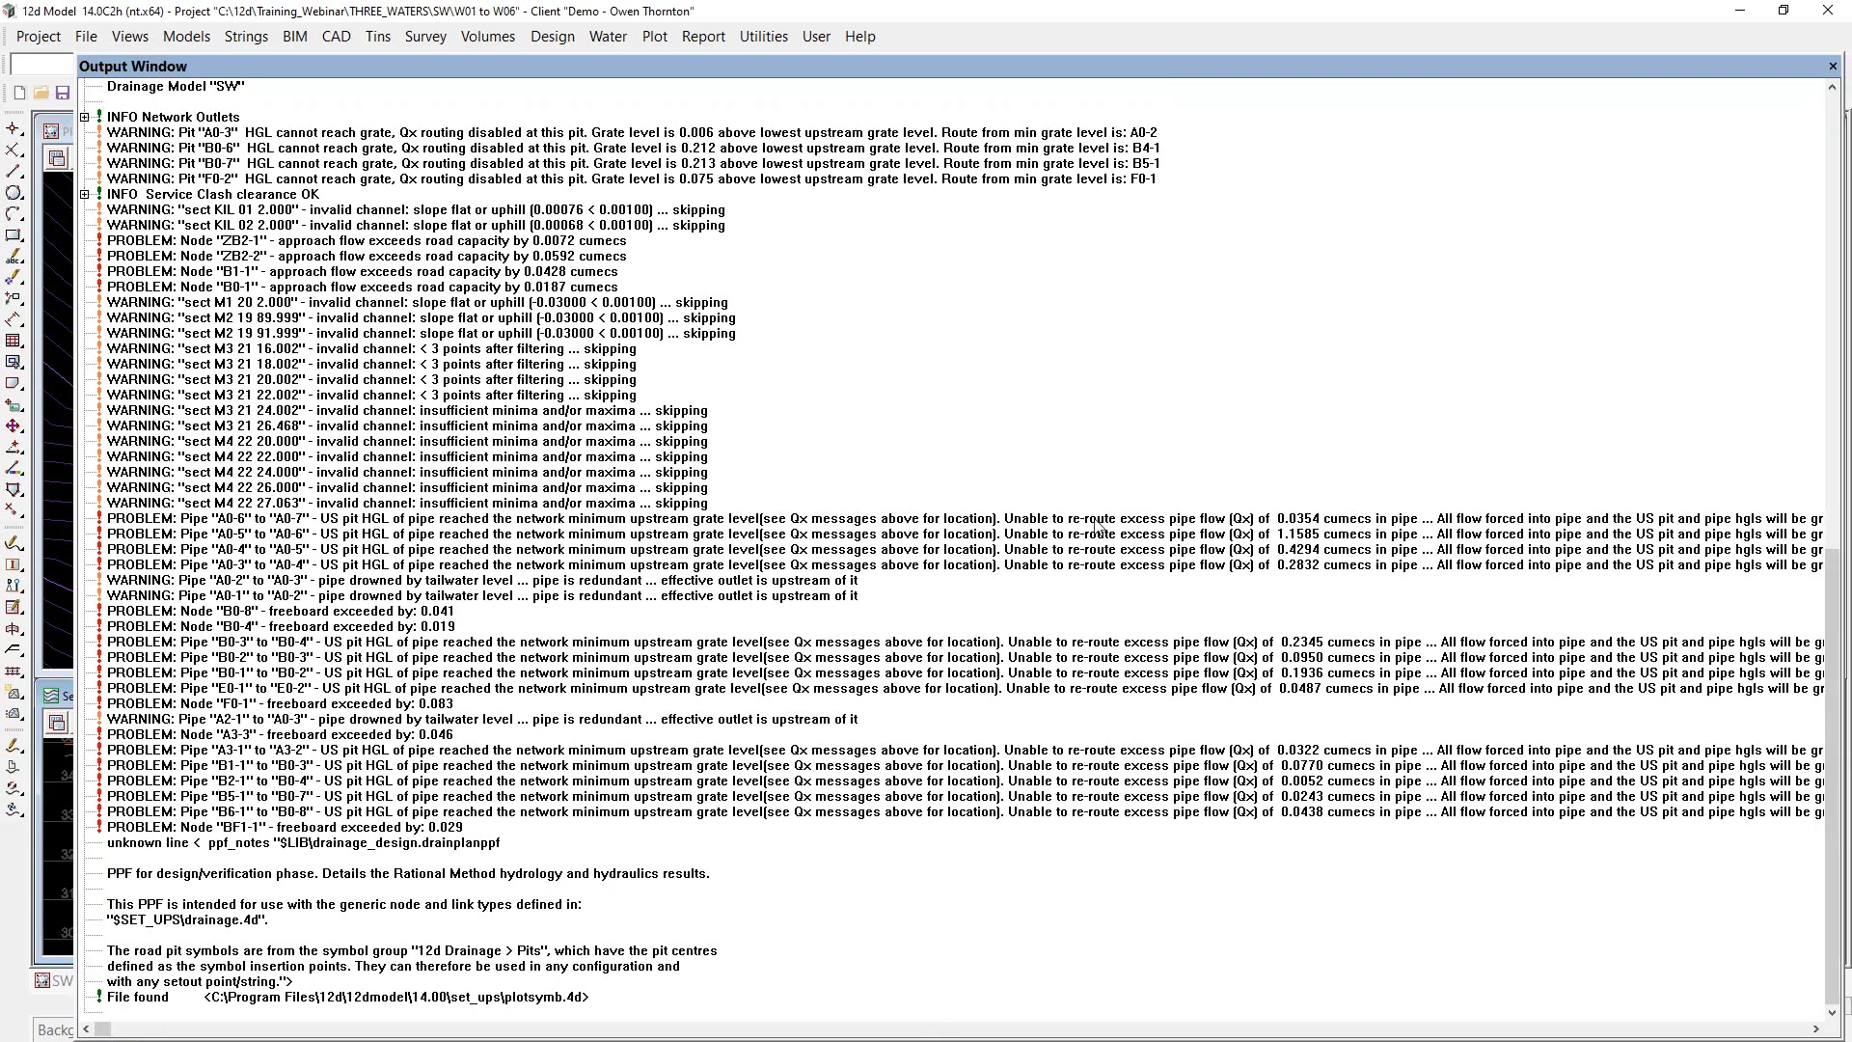
{"action": "scroll", "coordinate": [1087, 529], "scroll_direction": "up", "scroll_amount": 1}
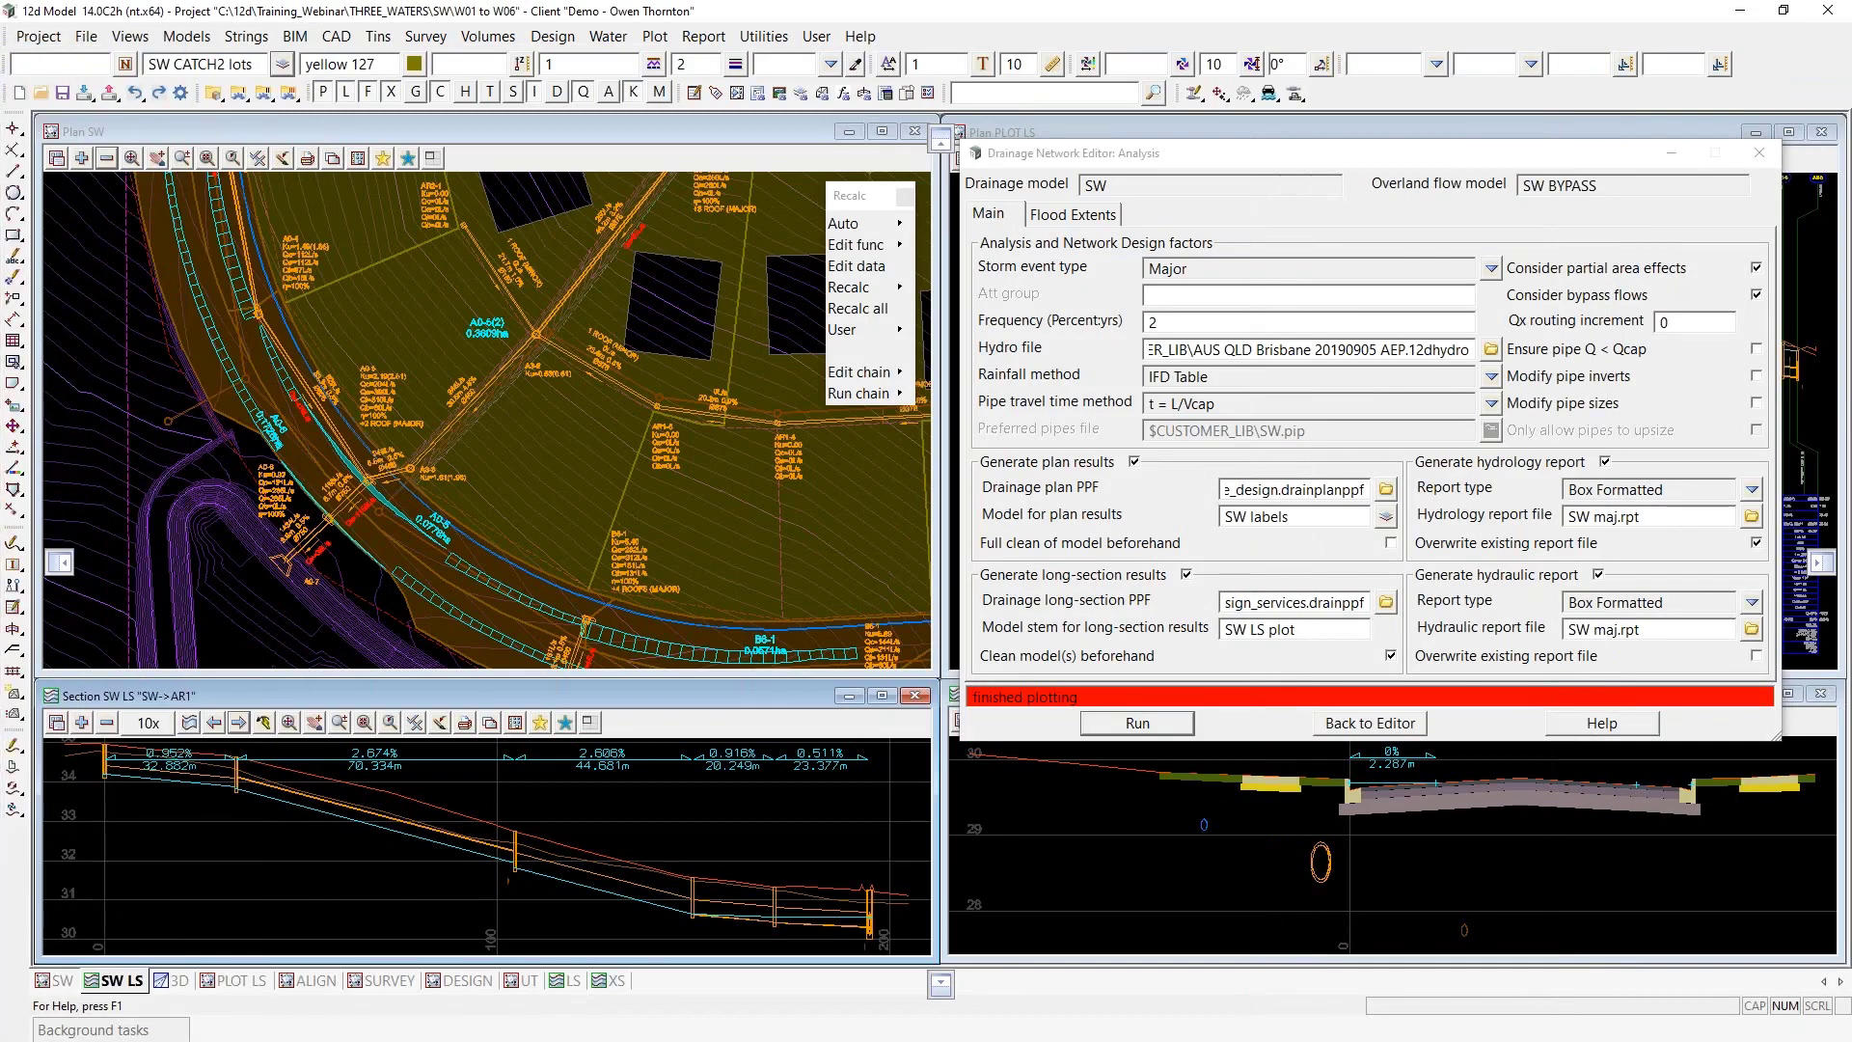
Set the Qx routing increment to 0.02 and run the Major storm analysis on the SW drainage model
{"action": "left_click", "coordinate": [1691, 321]}
{"action": "type", "text": ".02"}
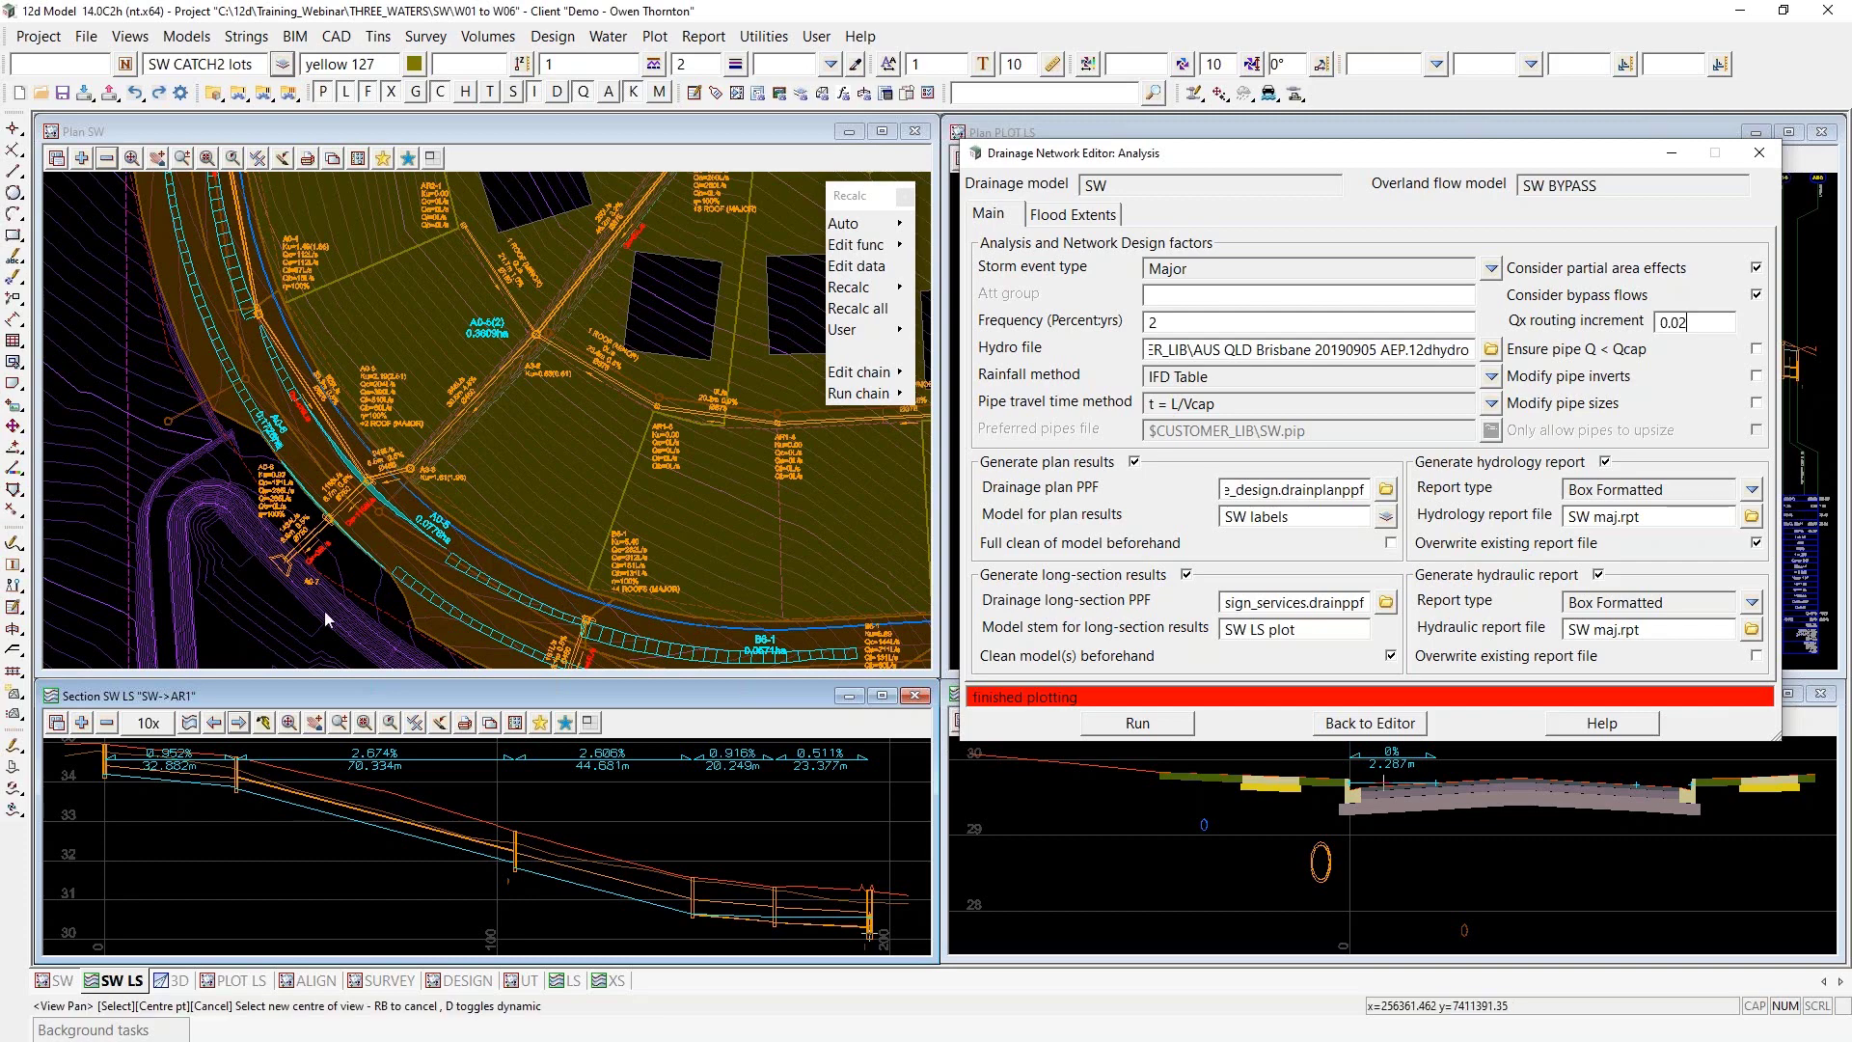
{"action": "scroll", "coordinate": [325, 611], "scroll_direction": "down", "scroll_amount": 2}
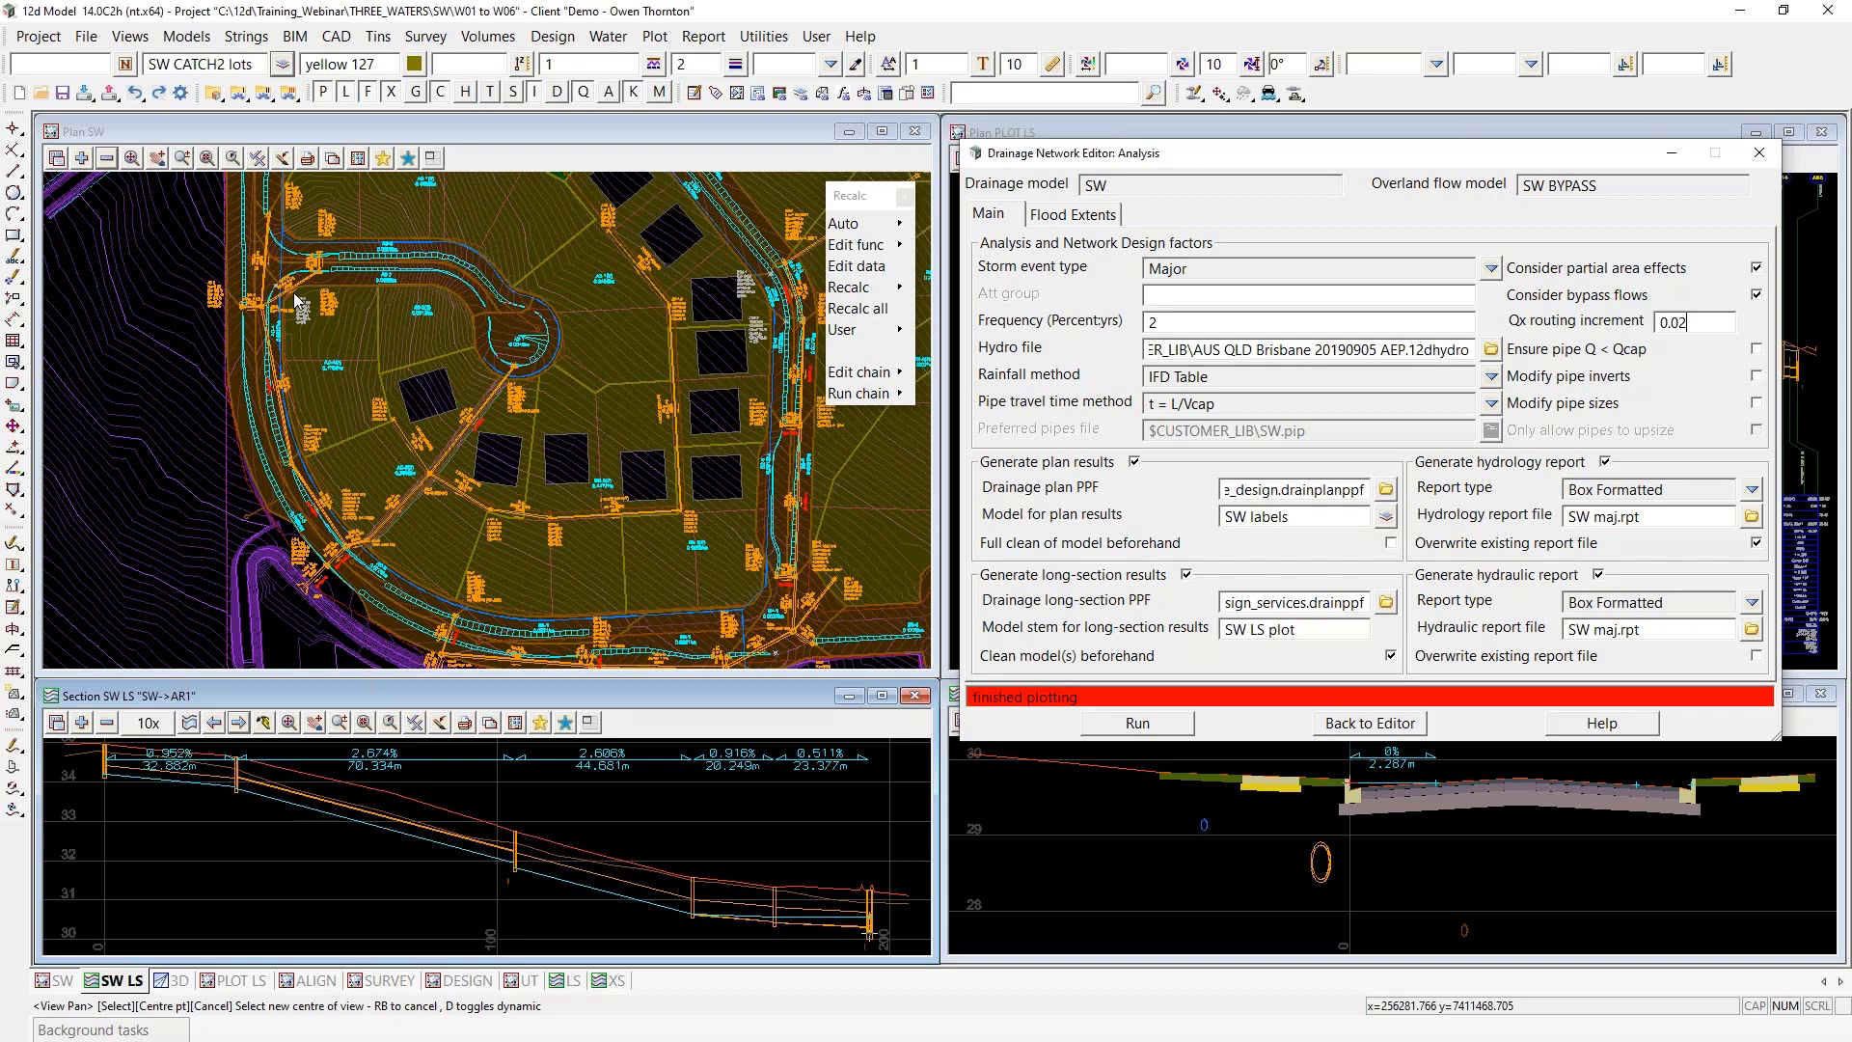
{"action": "left_click_drag", "start_coordinate": [1710, 324], "coordinate": [1616, 325]}
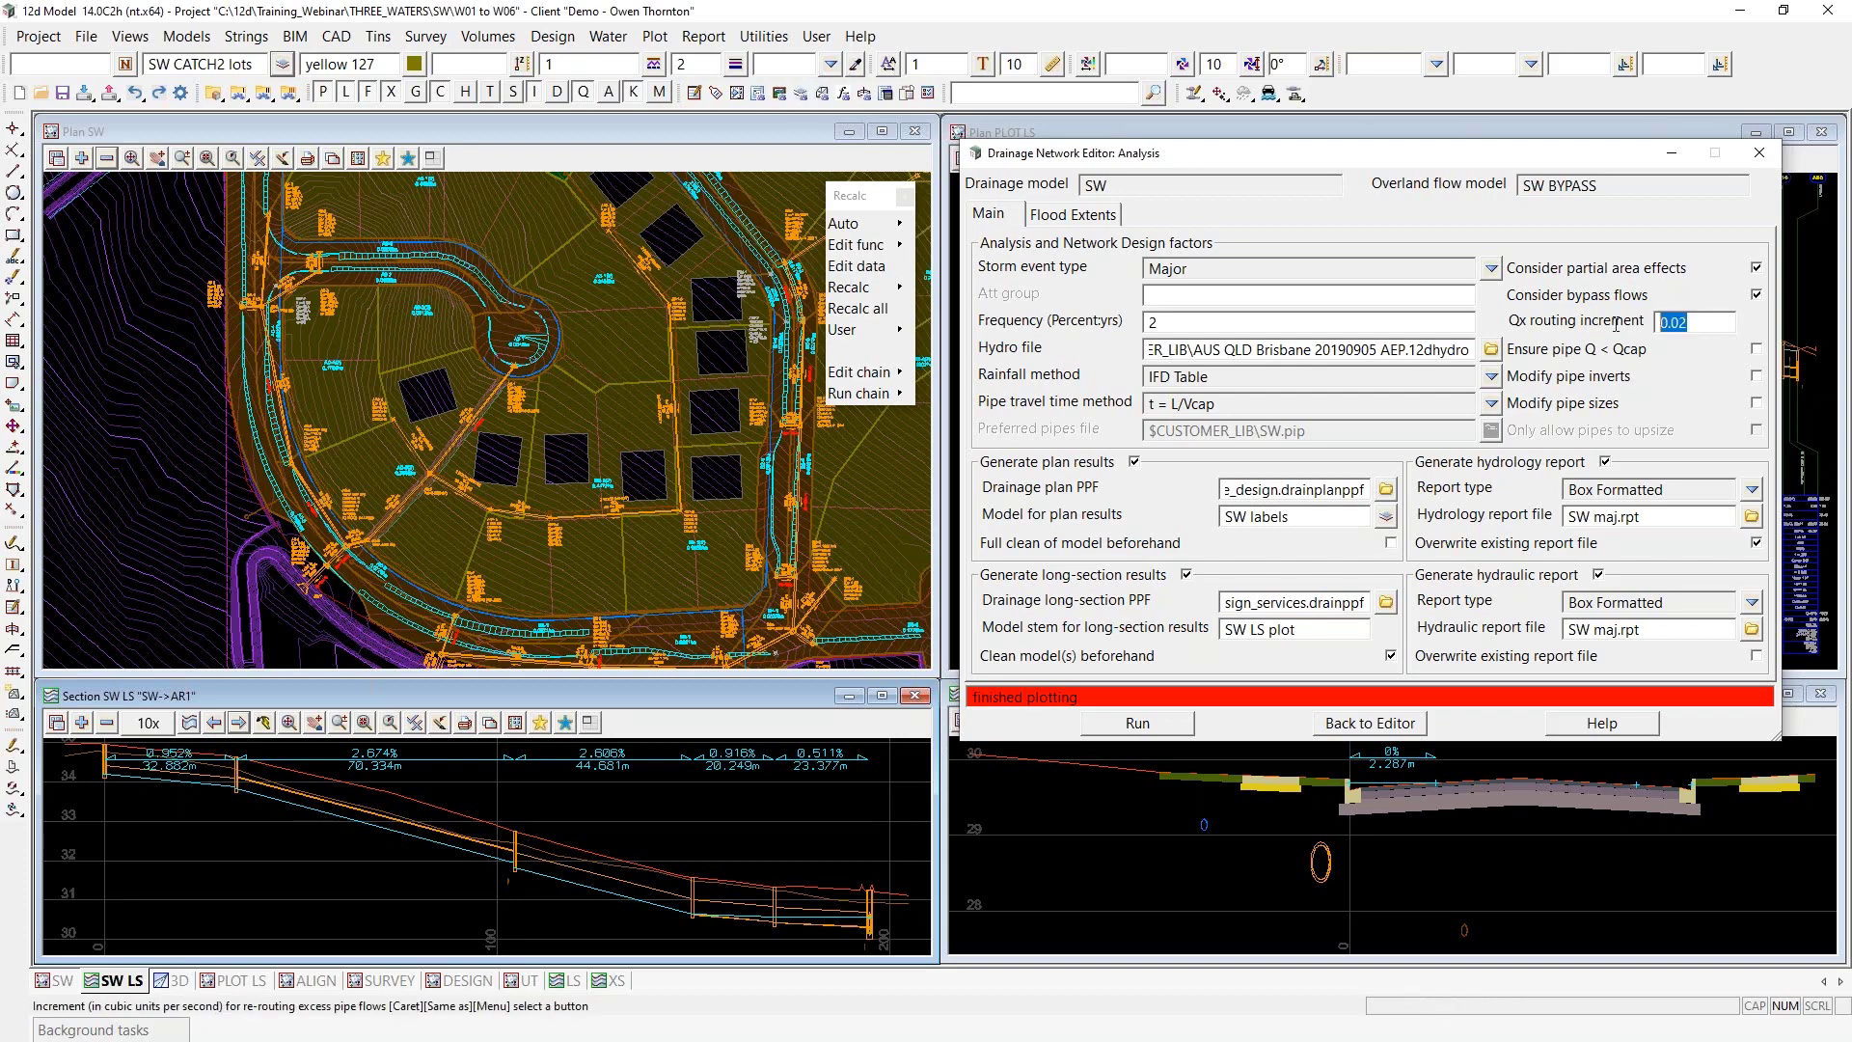
{"action": "left_click", "coordinate": [1706, 323]}
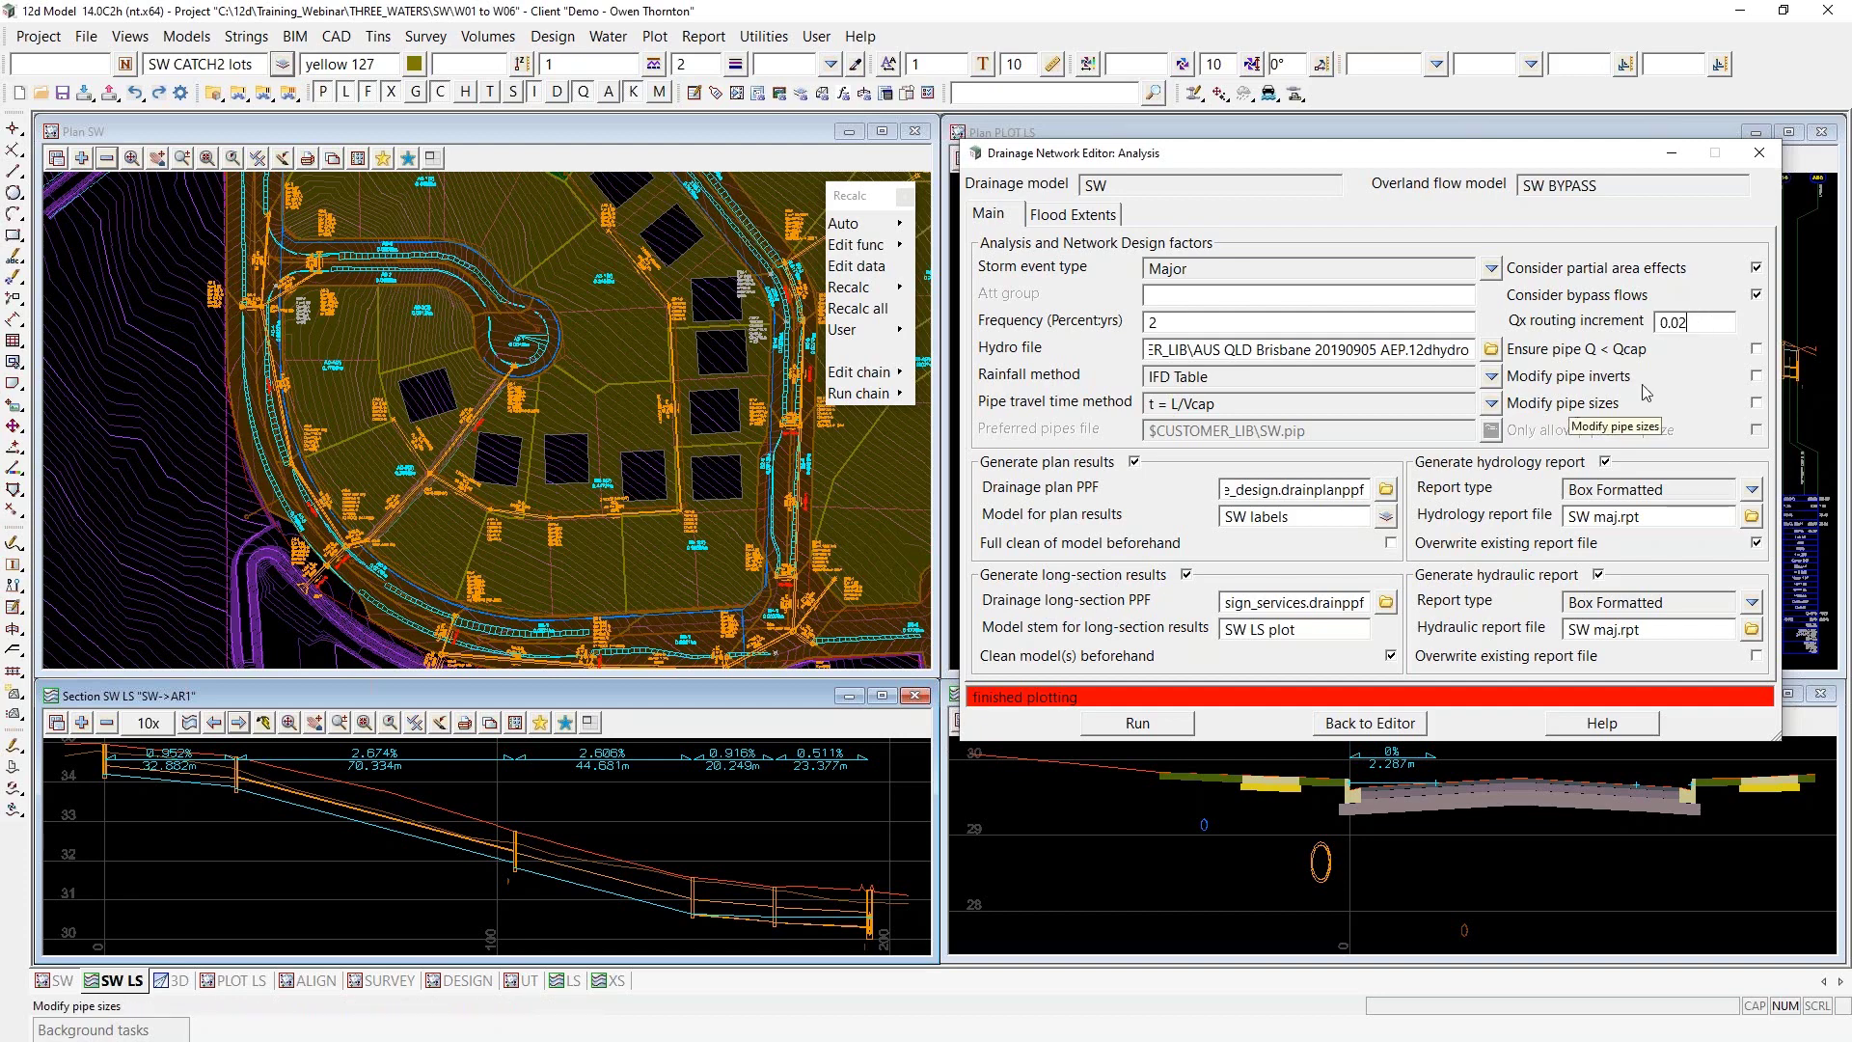
{"action": "left_click", "coordinate": [1138, 725]}
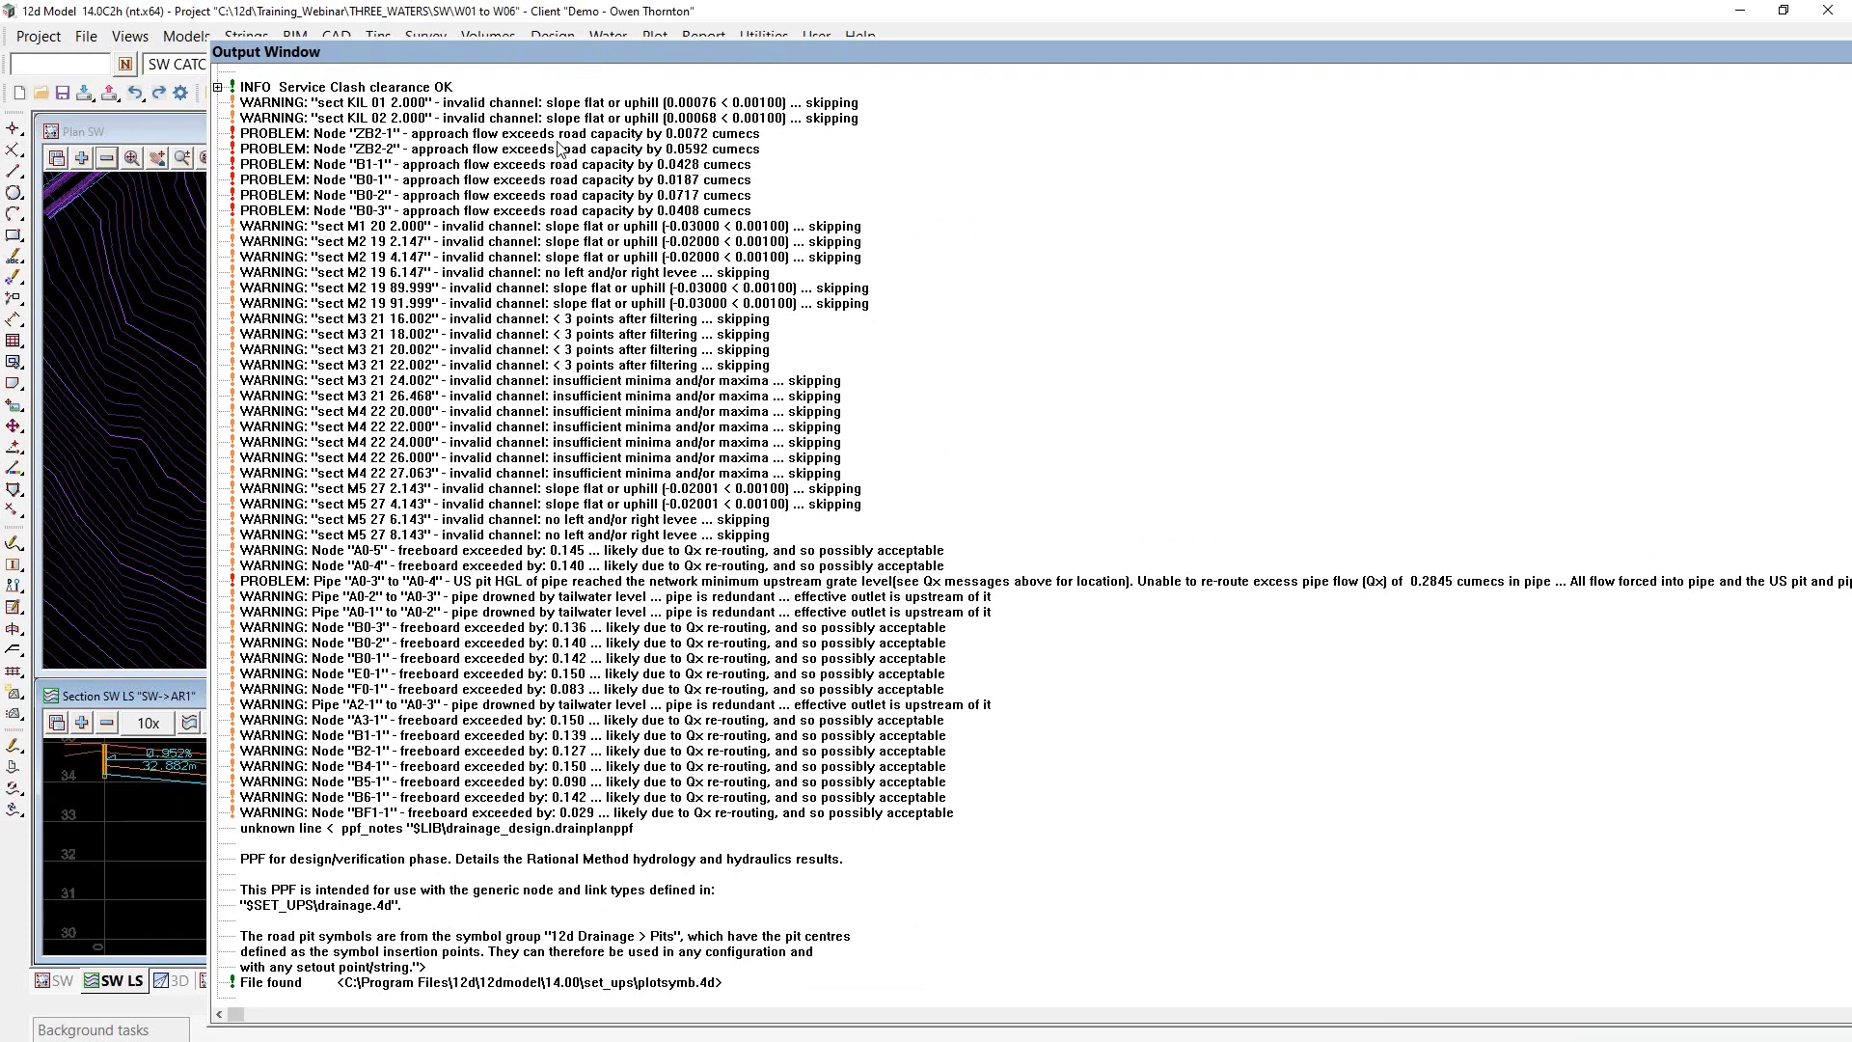
Highlight the problem message for pipe A0-3 to A0-4 in the Output Window and move the window away from the plan view
{"action": "left_click", "coordinate": [743, 585]}
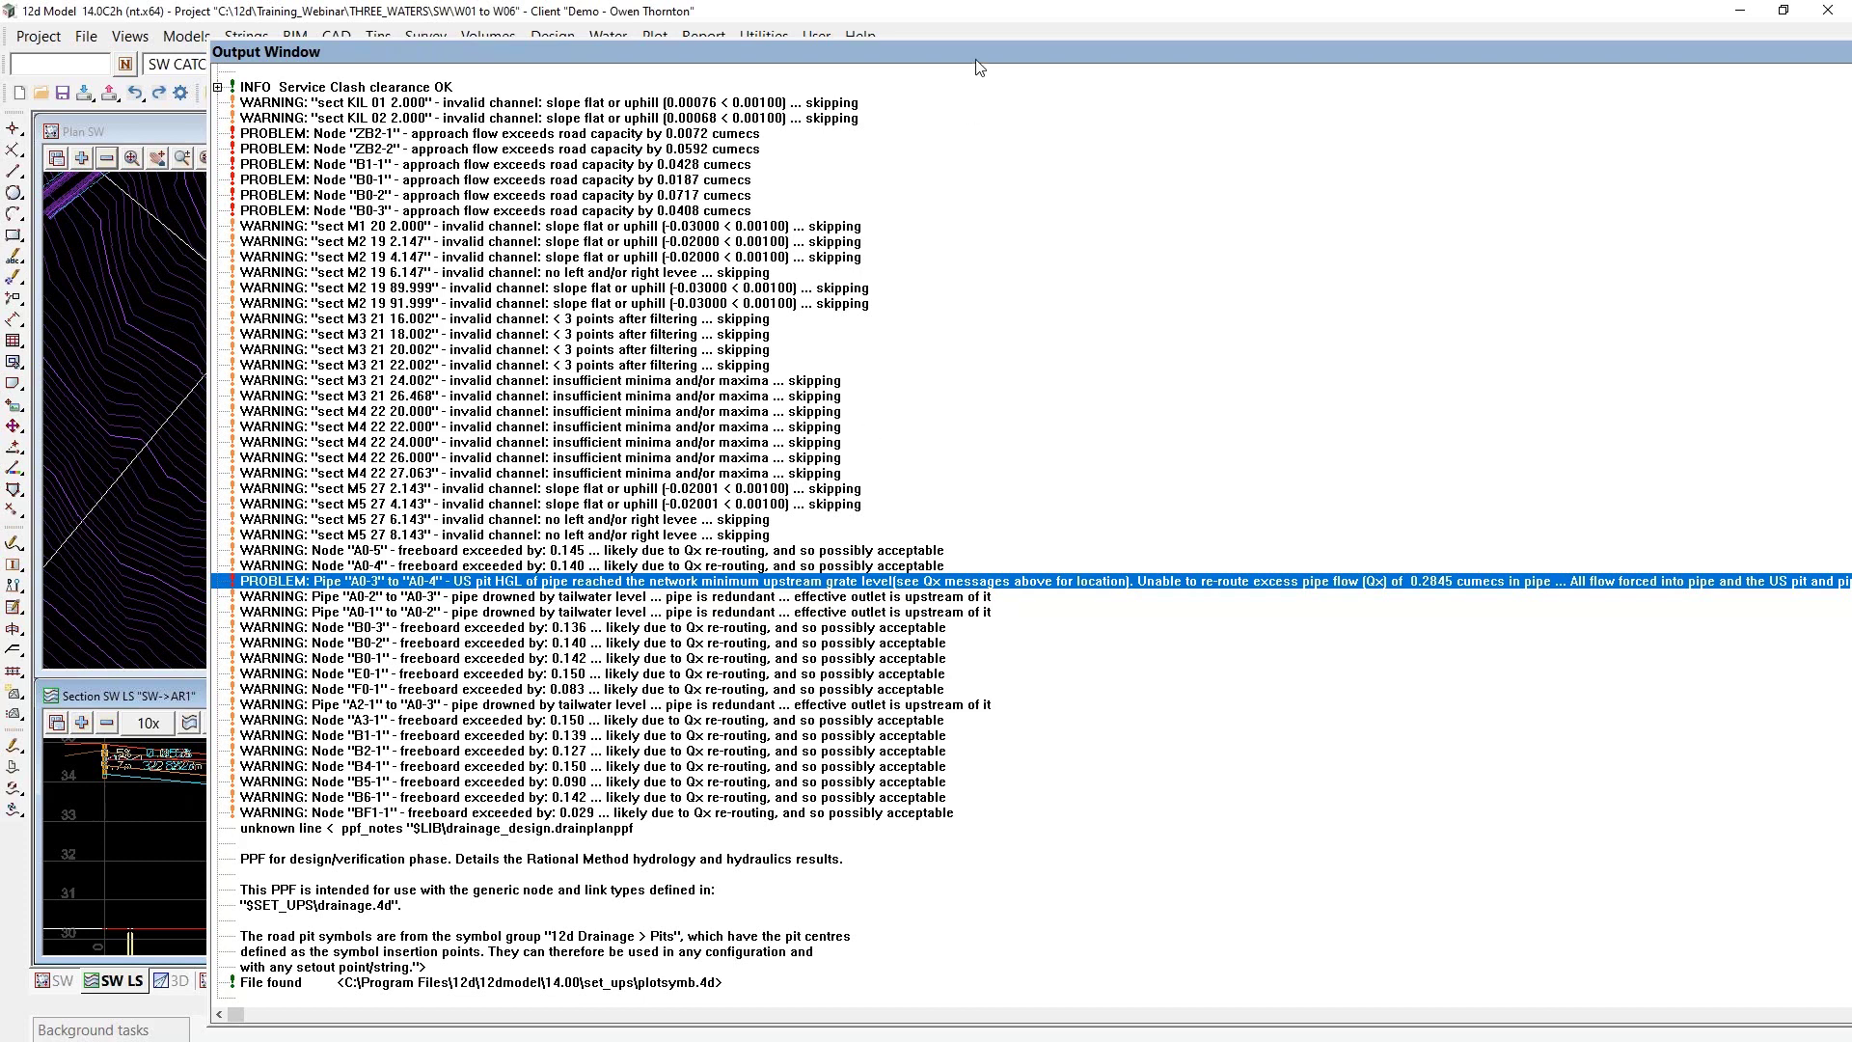
{"action": "left_click_drag", "start_coordinate": [982, 41], "coordinate": [976, 256]}
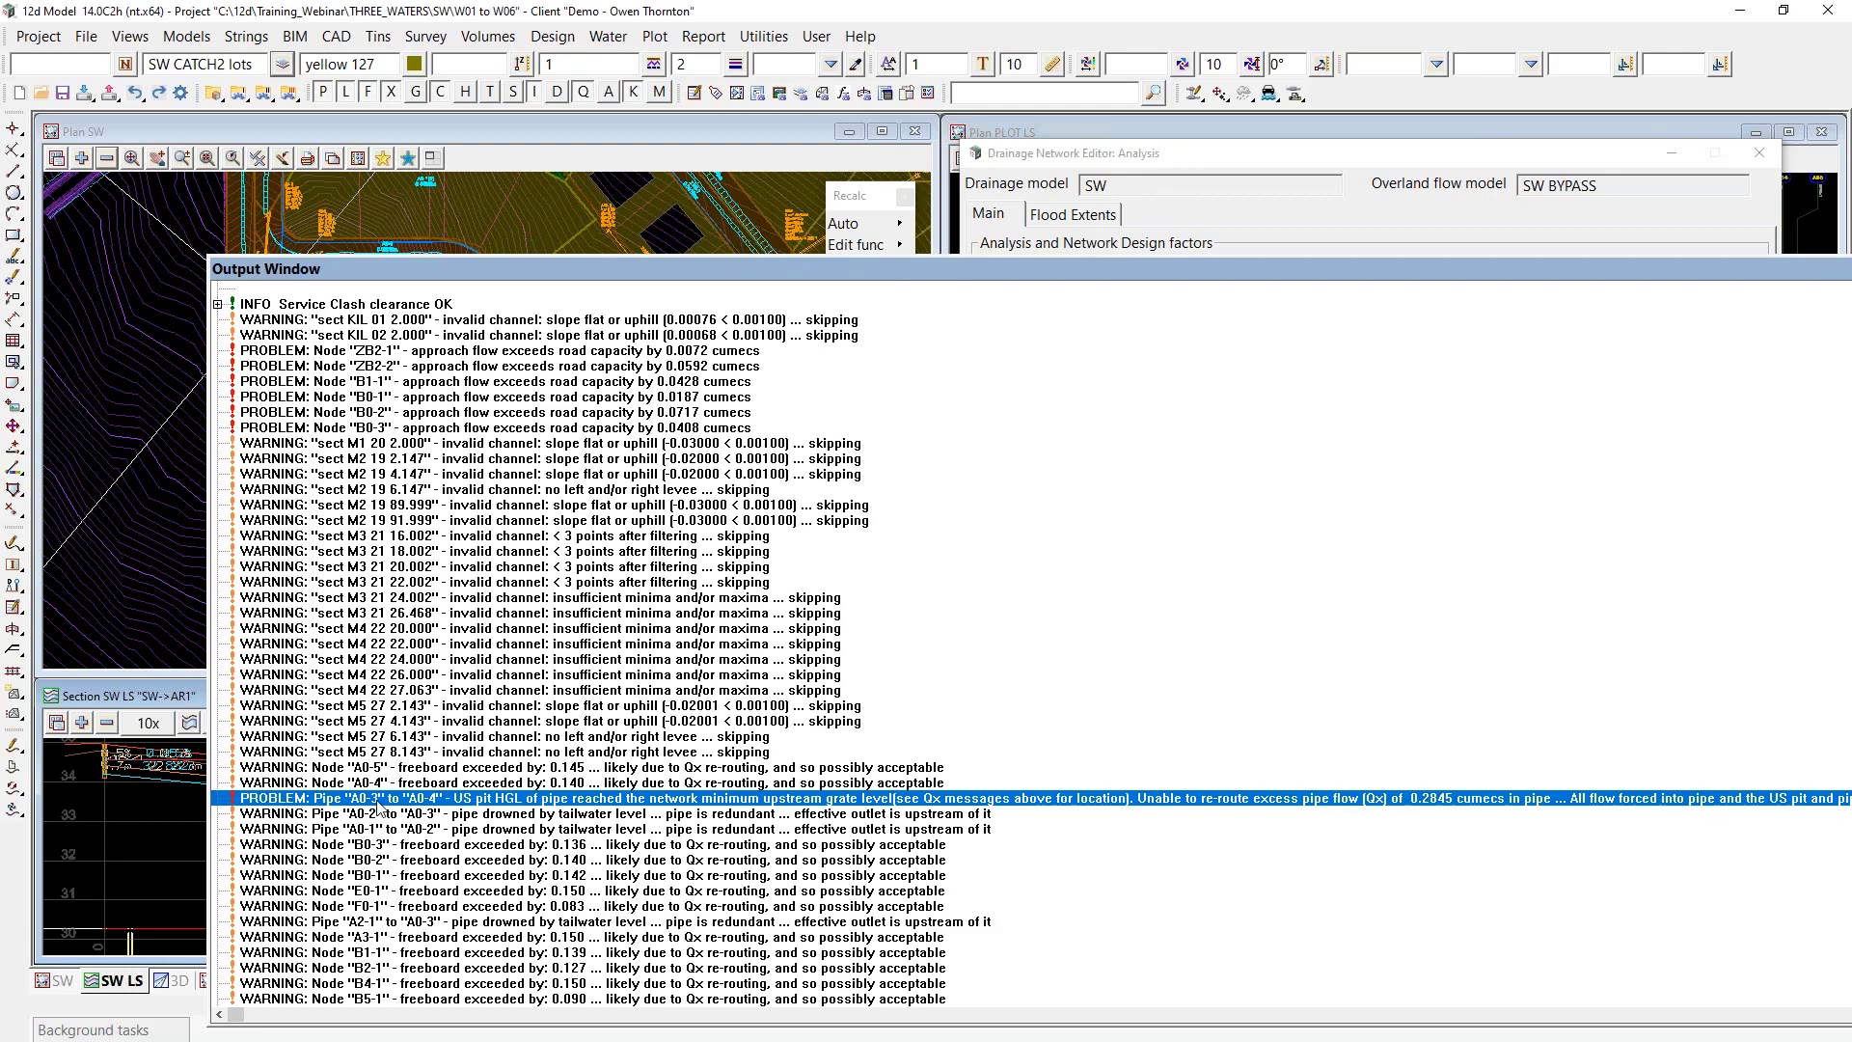
{"action": "left_click_drag", "start_coordinate": [1710, 284], "coordinate": [1420, 193]}
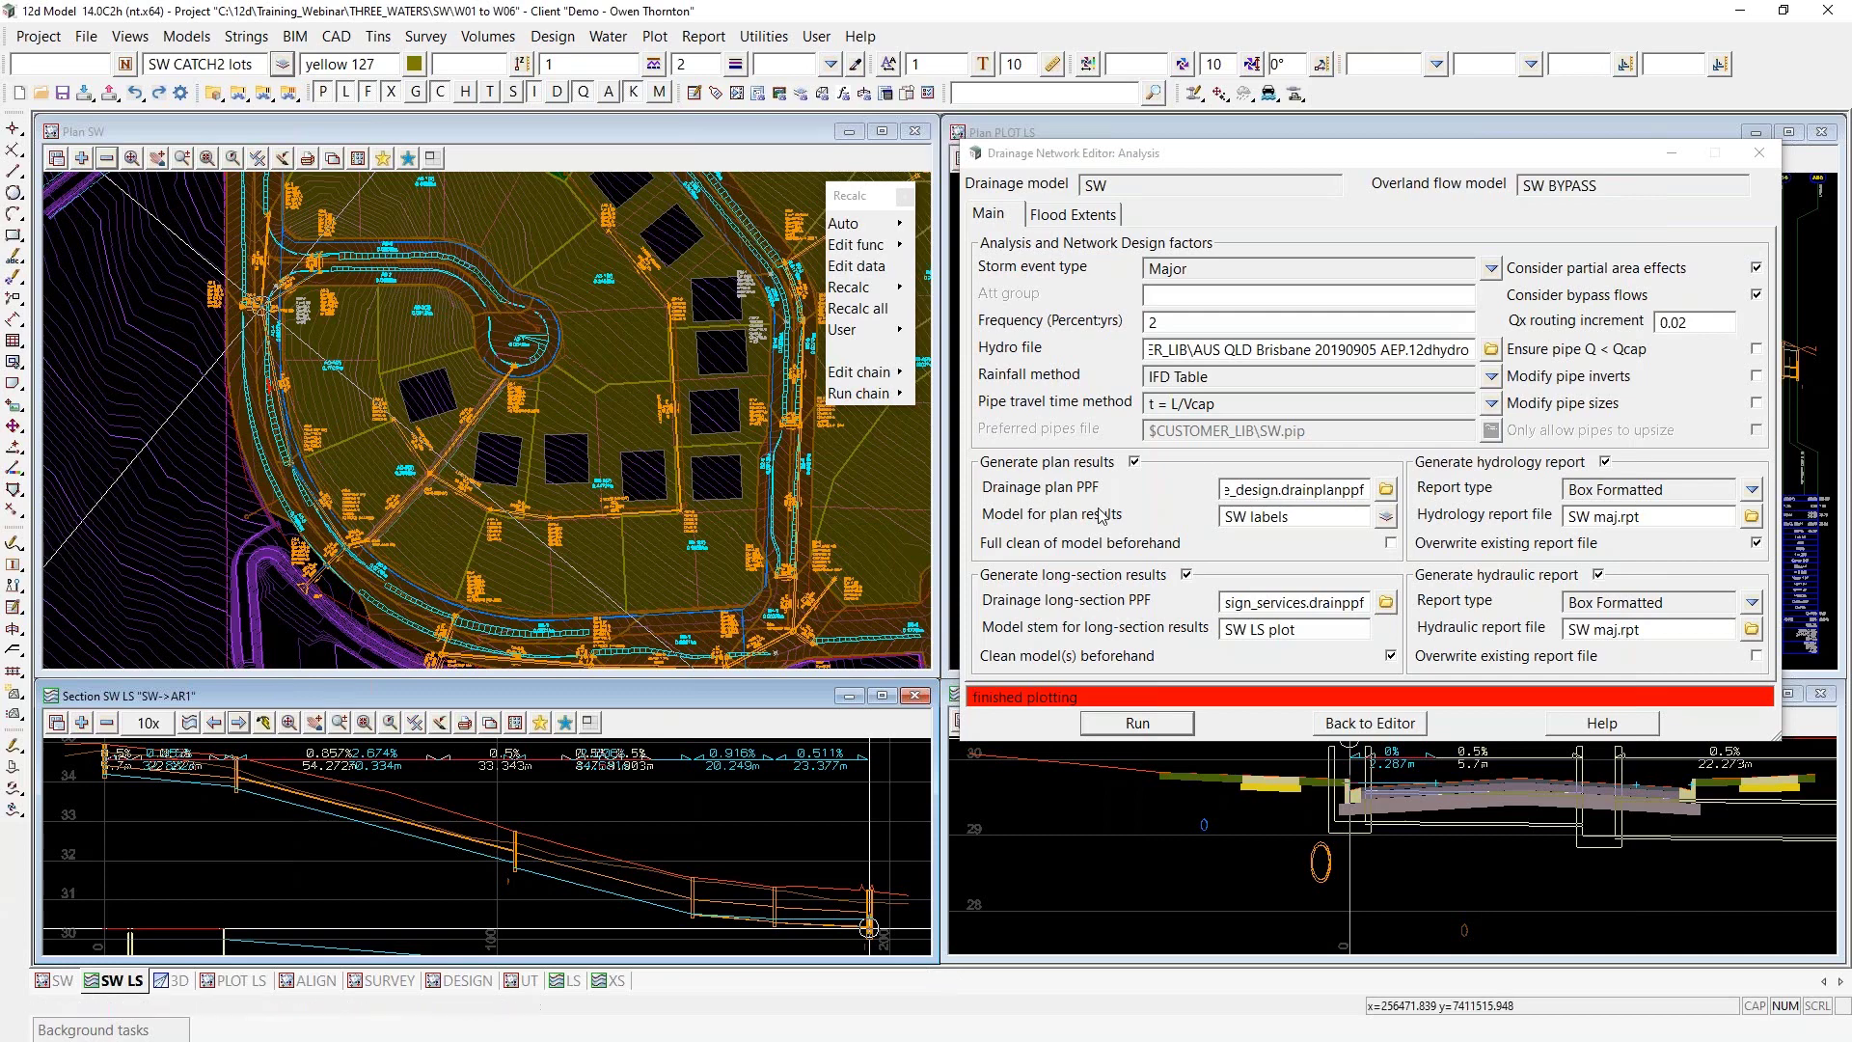
Return from the analysis to the Water Network Editor and make node A0-3 on string A0 the current node
{"action": "left_click", "coordinate": [1370, 722]}
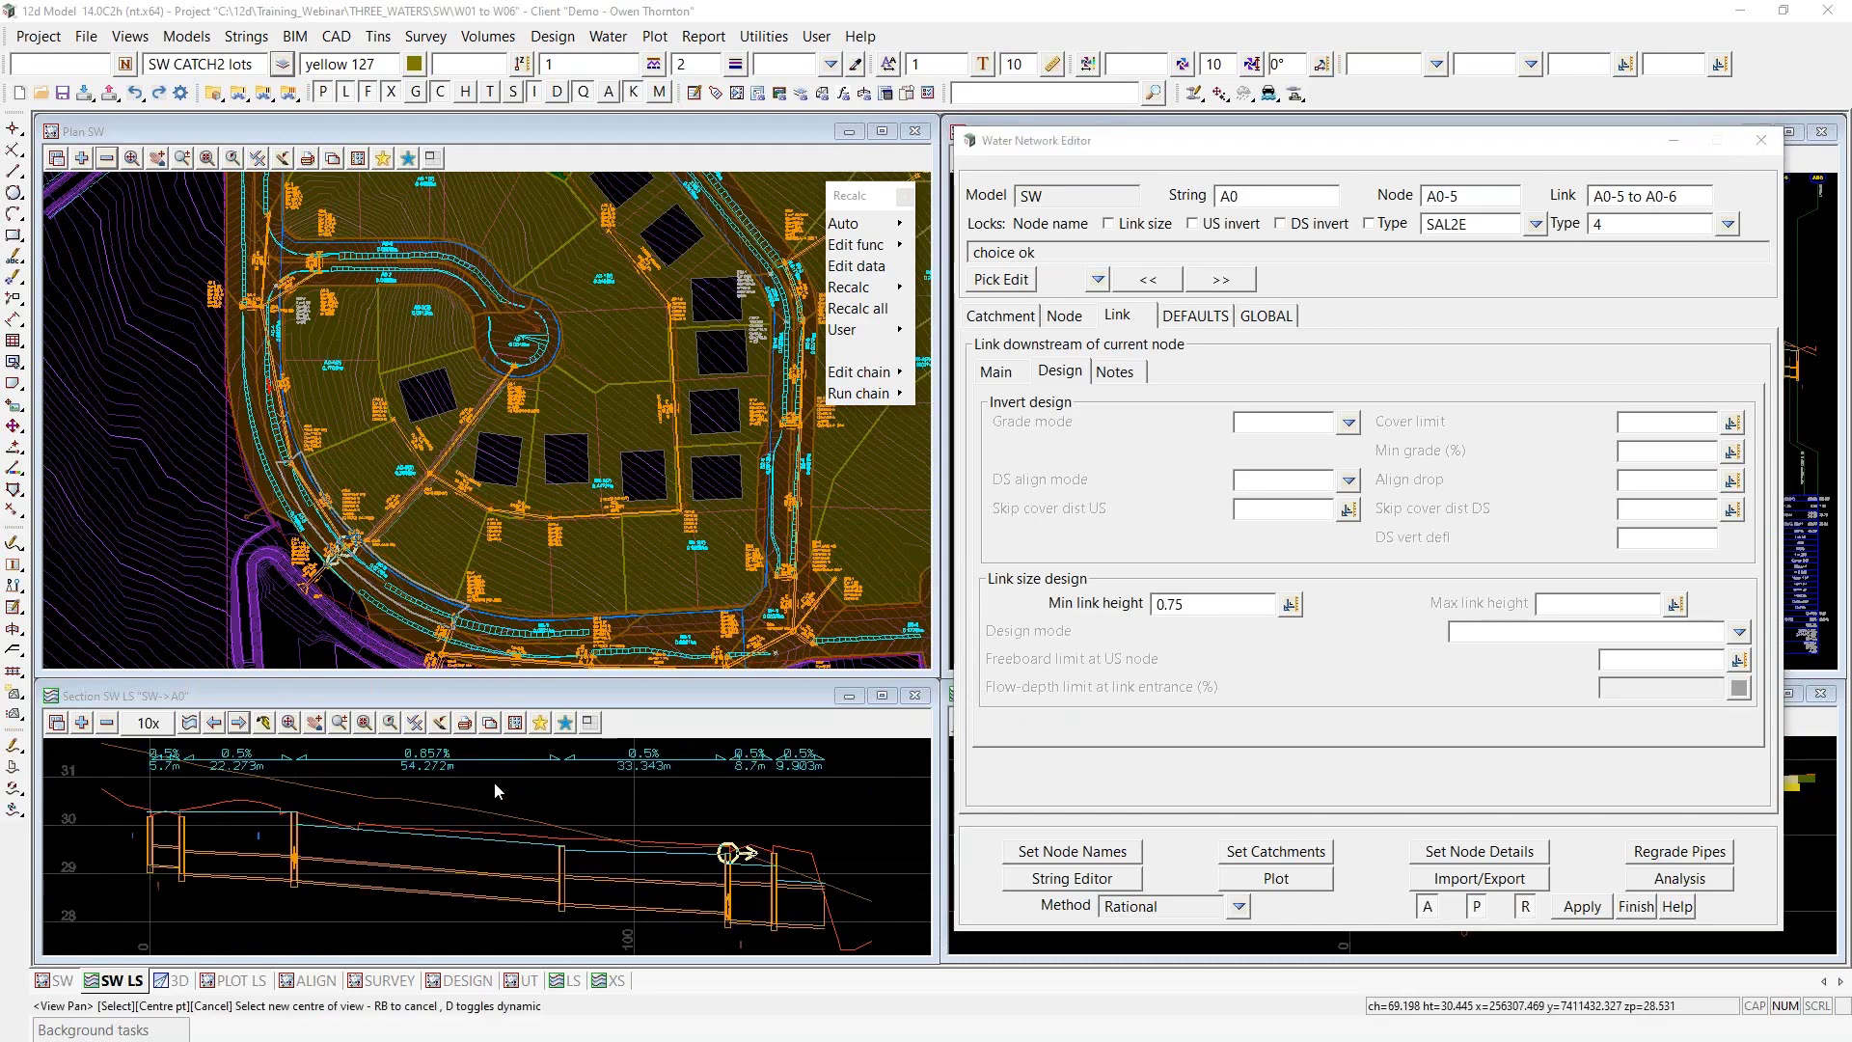
{"action": "left_click", "coordinate": [1098, 279]}
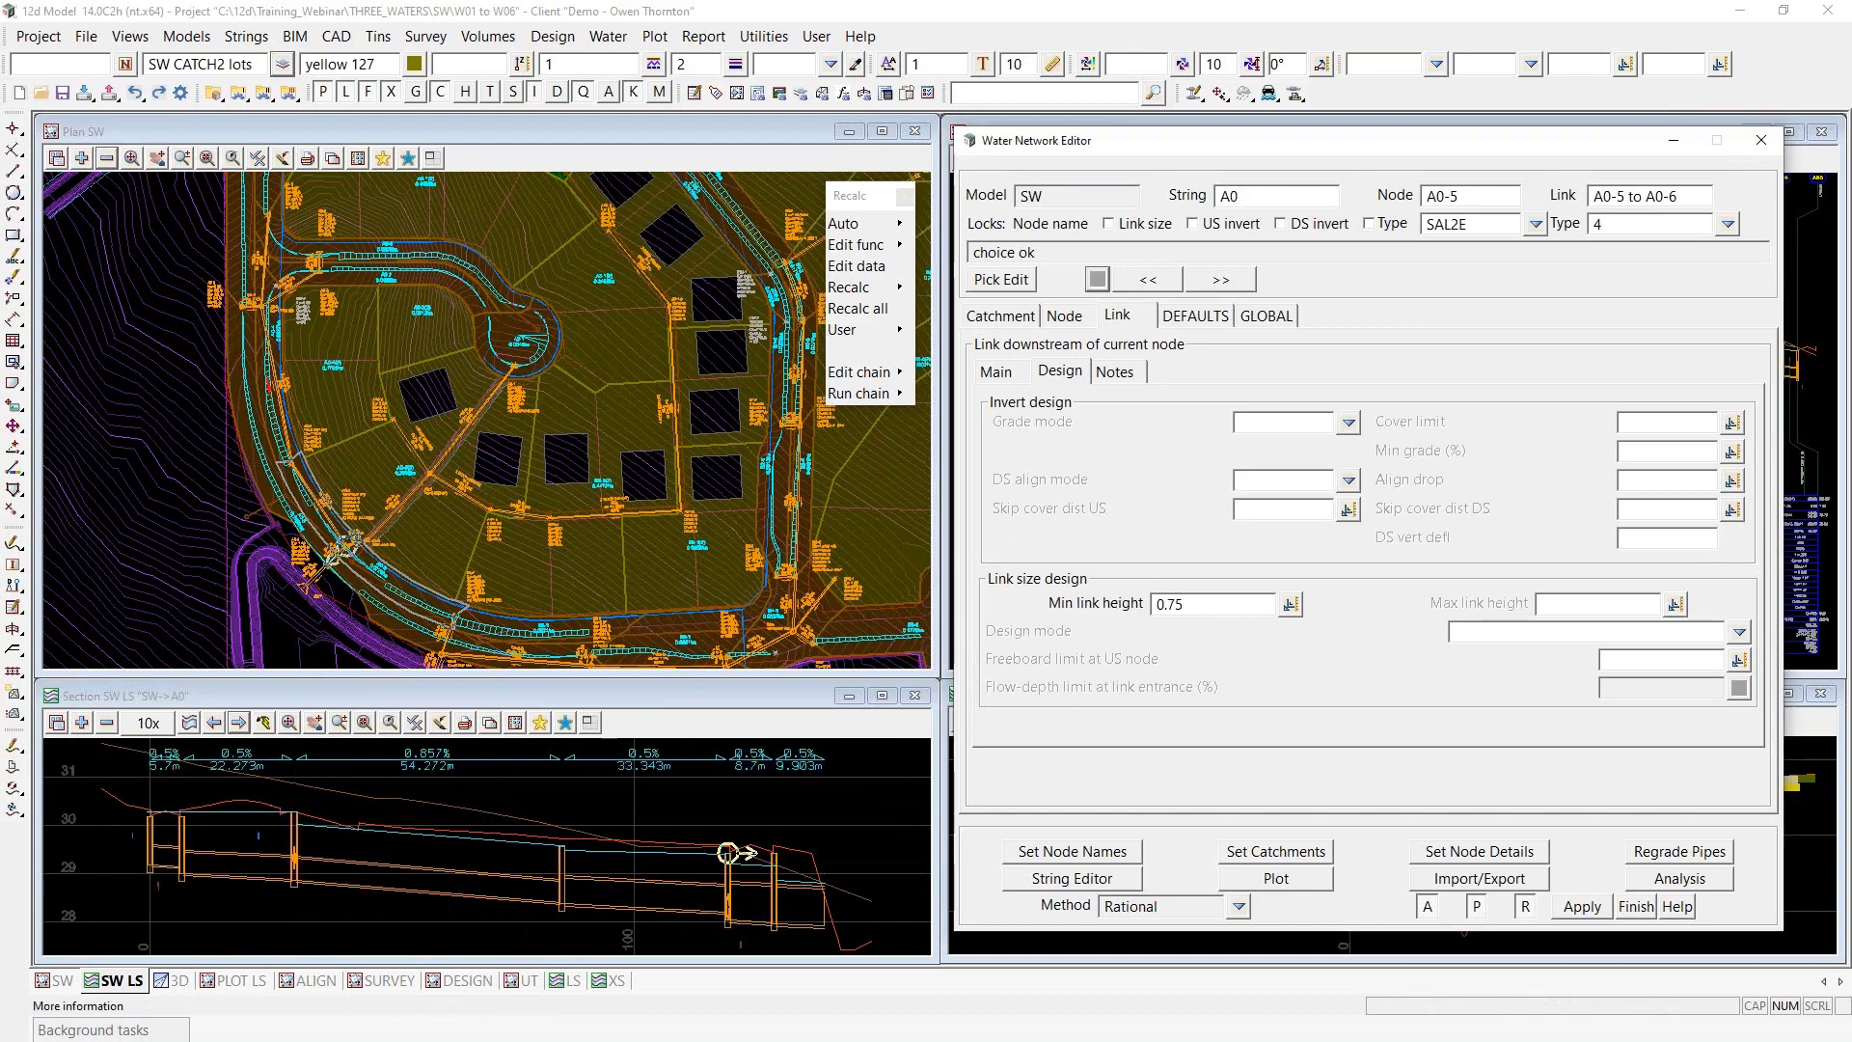
{"action": "left_click", "coordinate": [1162, 386]}
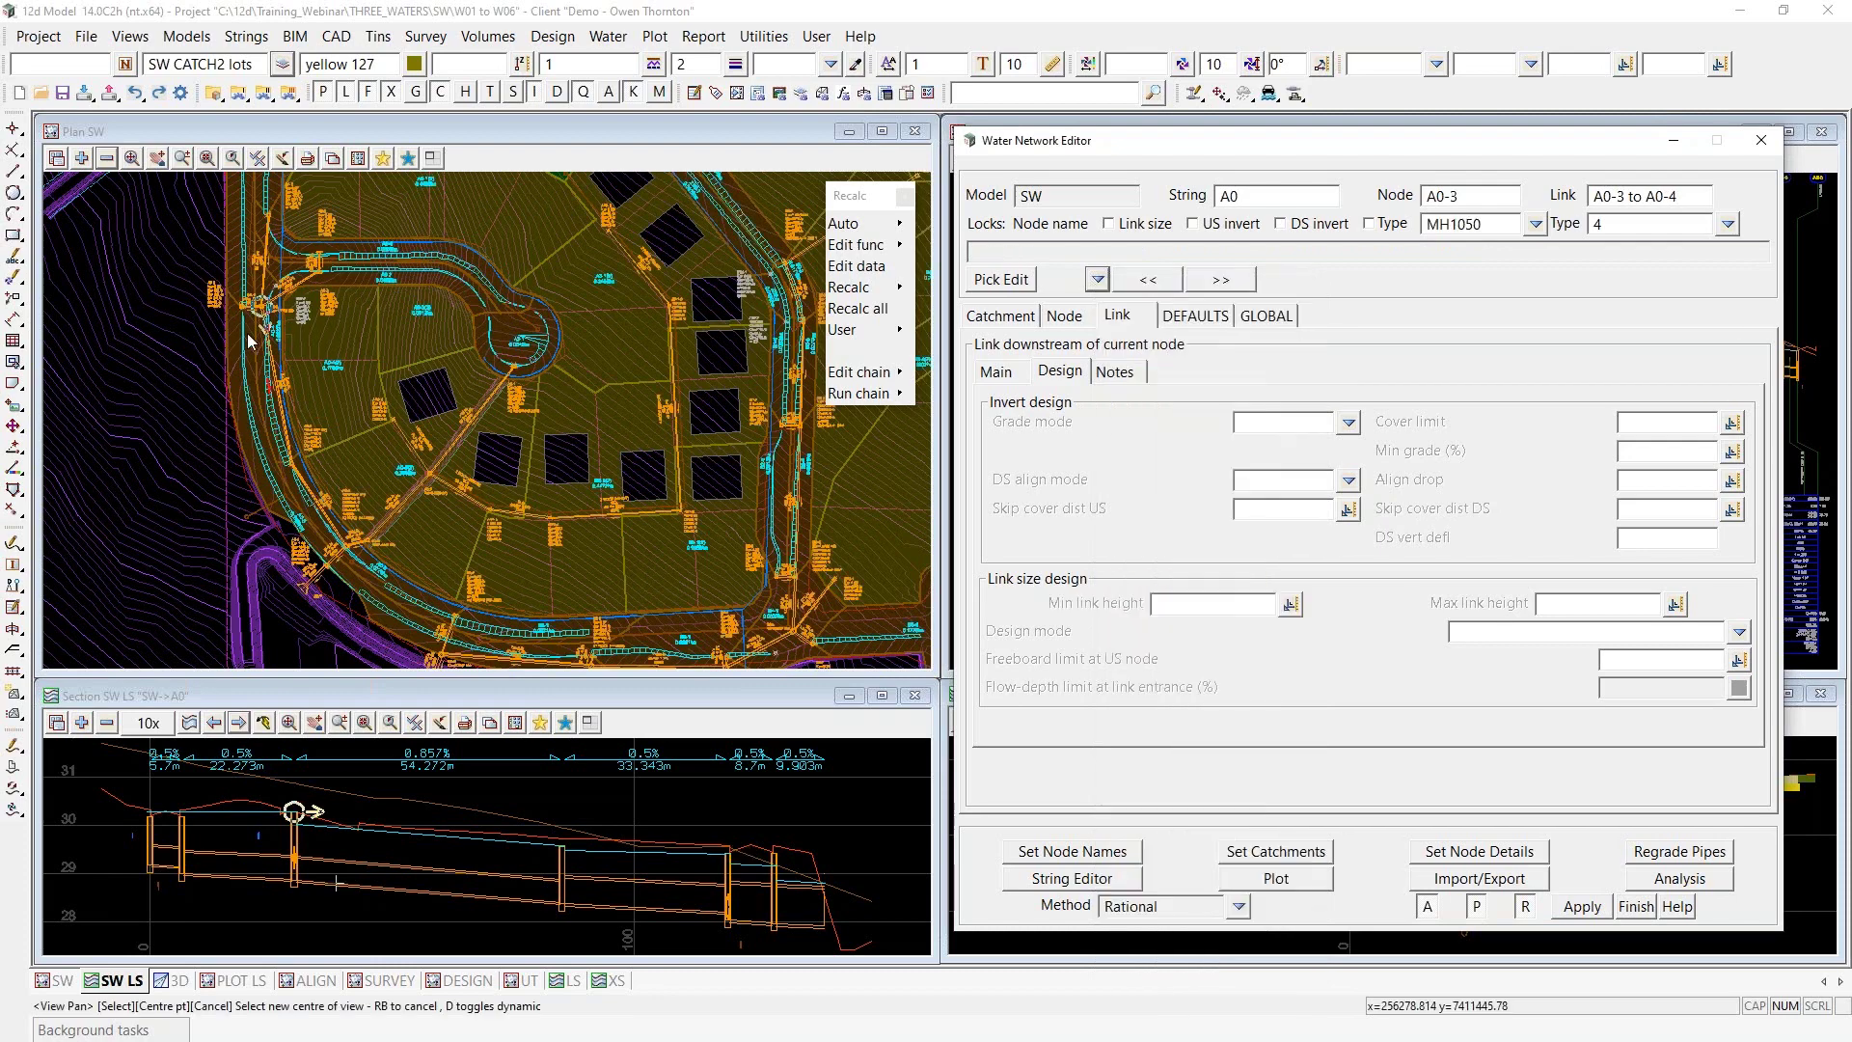
Examine the Qx label on pipe A0-3 to A0-4 in plan and the hydraulic grade line around node A0-3 in the long section
{"action": "scroll", "coordinate": [297, 439], "scroll_direction": "up", "scroll_amount": 1}
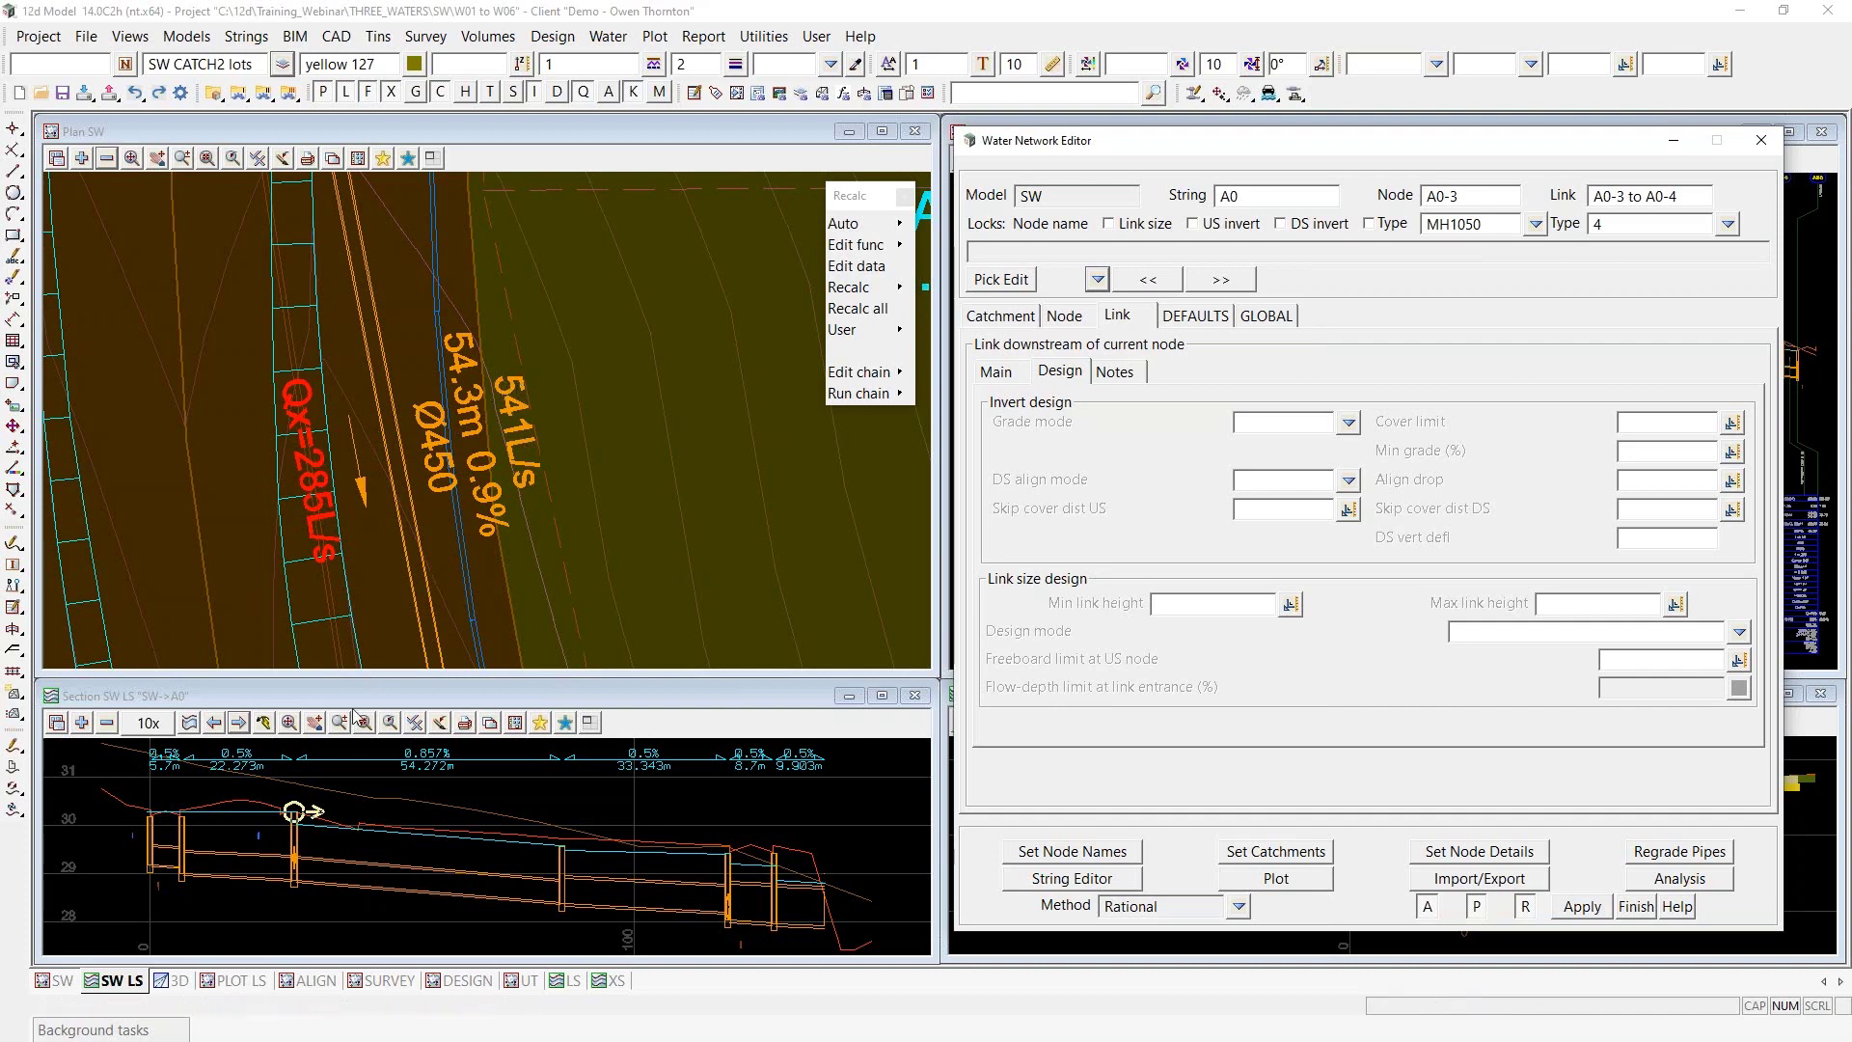
{"action": "scroll", "coordinate": [299, 820], "scroll_direction": "up", "scroll_amount": 1}
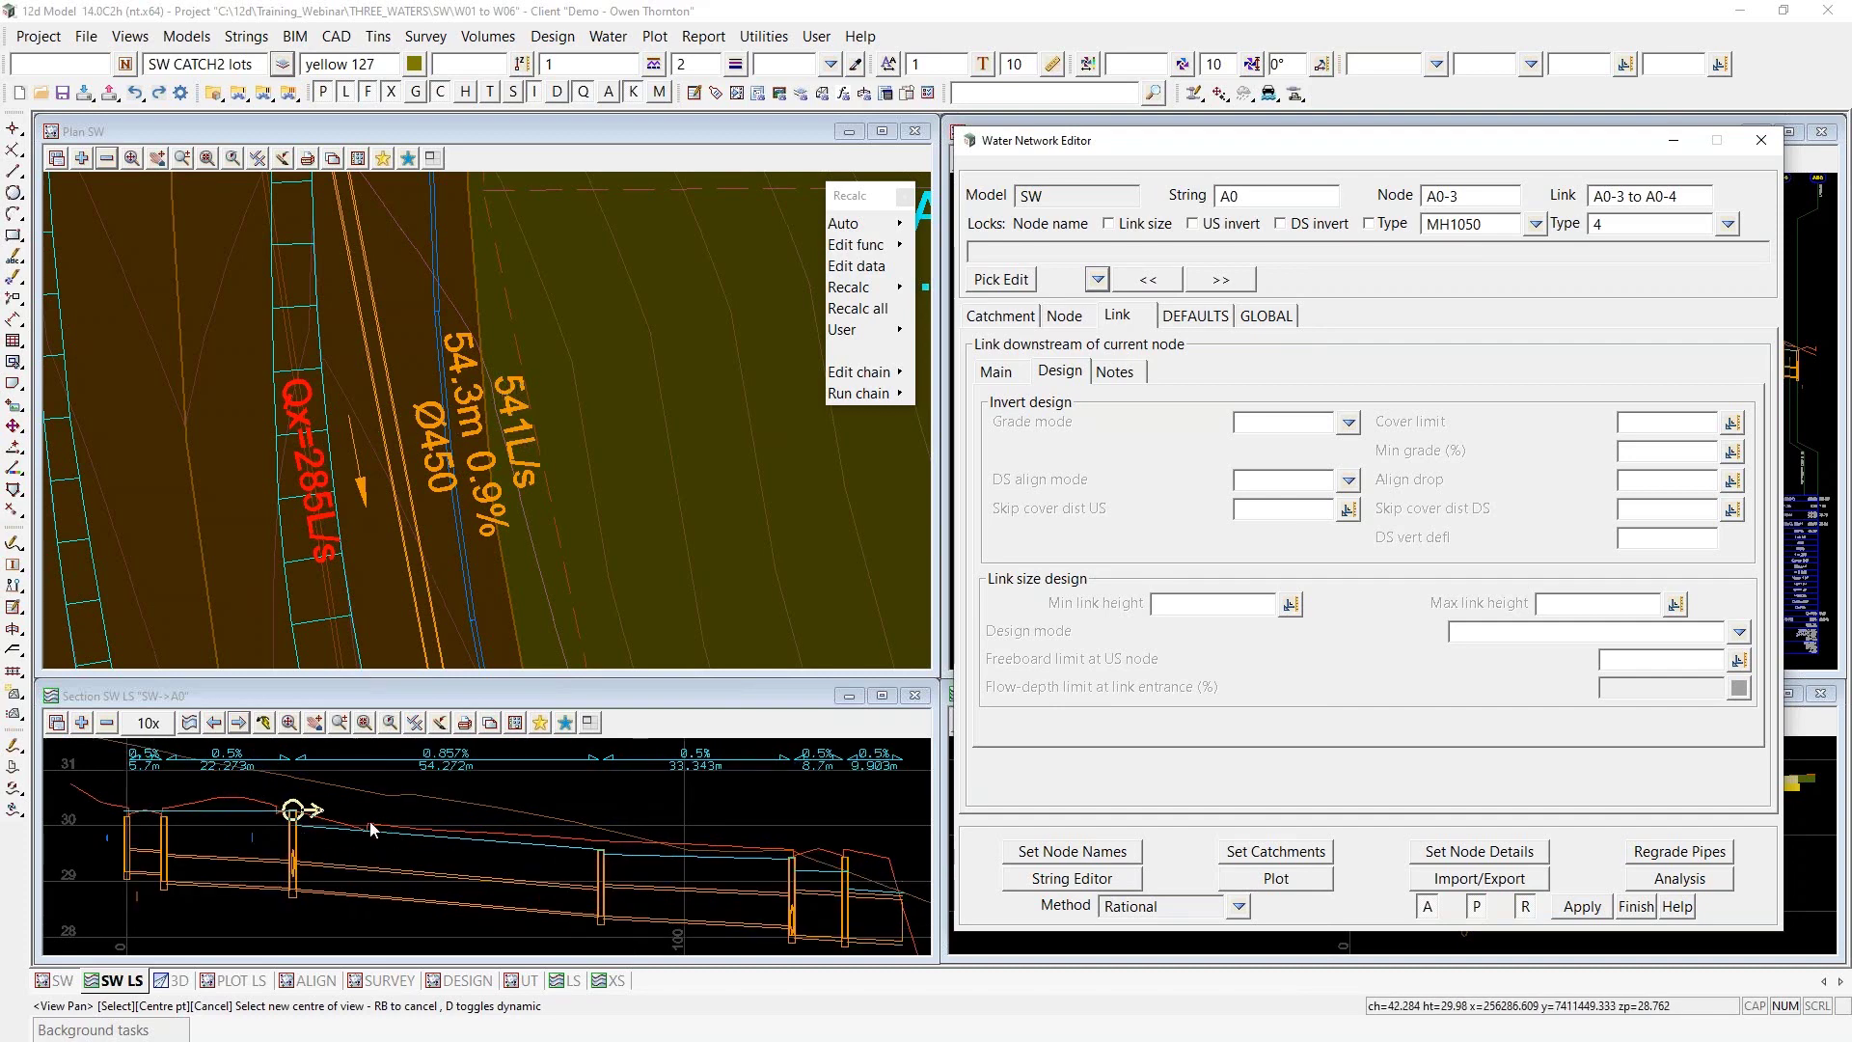
{"action": "scroll", "coordinate": [523, 783], "scroll_direction": "down", "scroll_amount": 2}
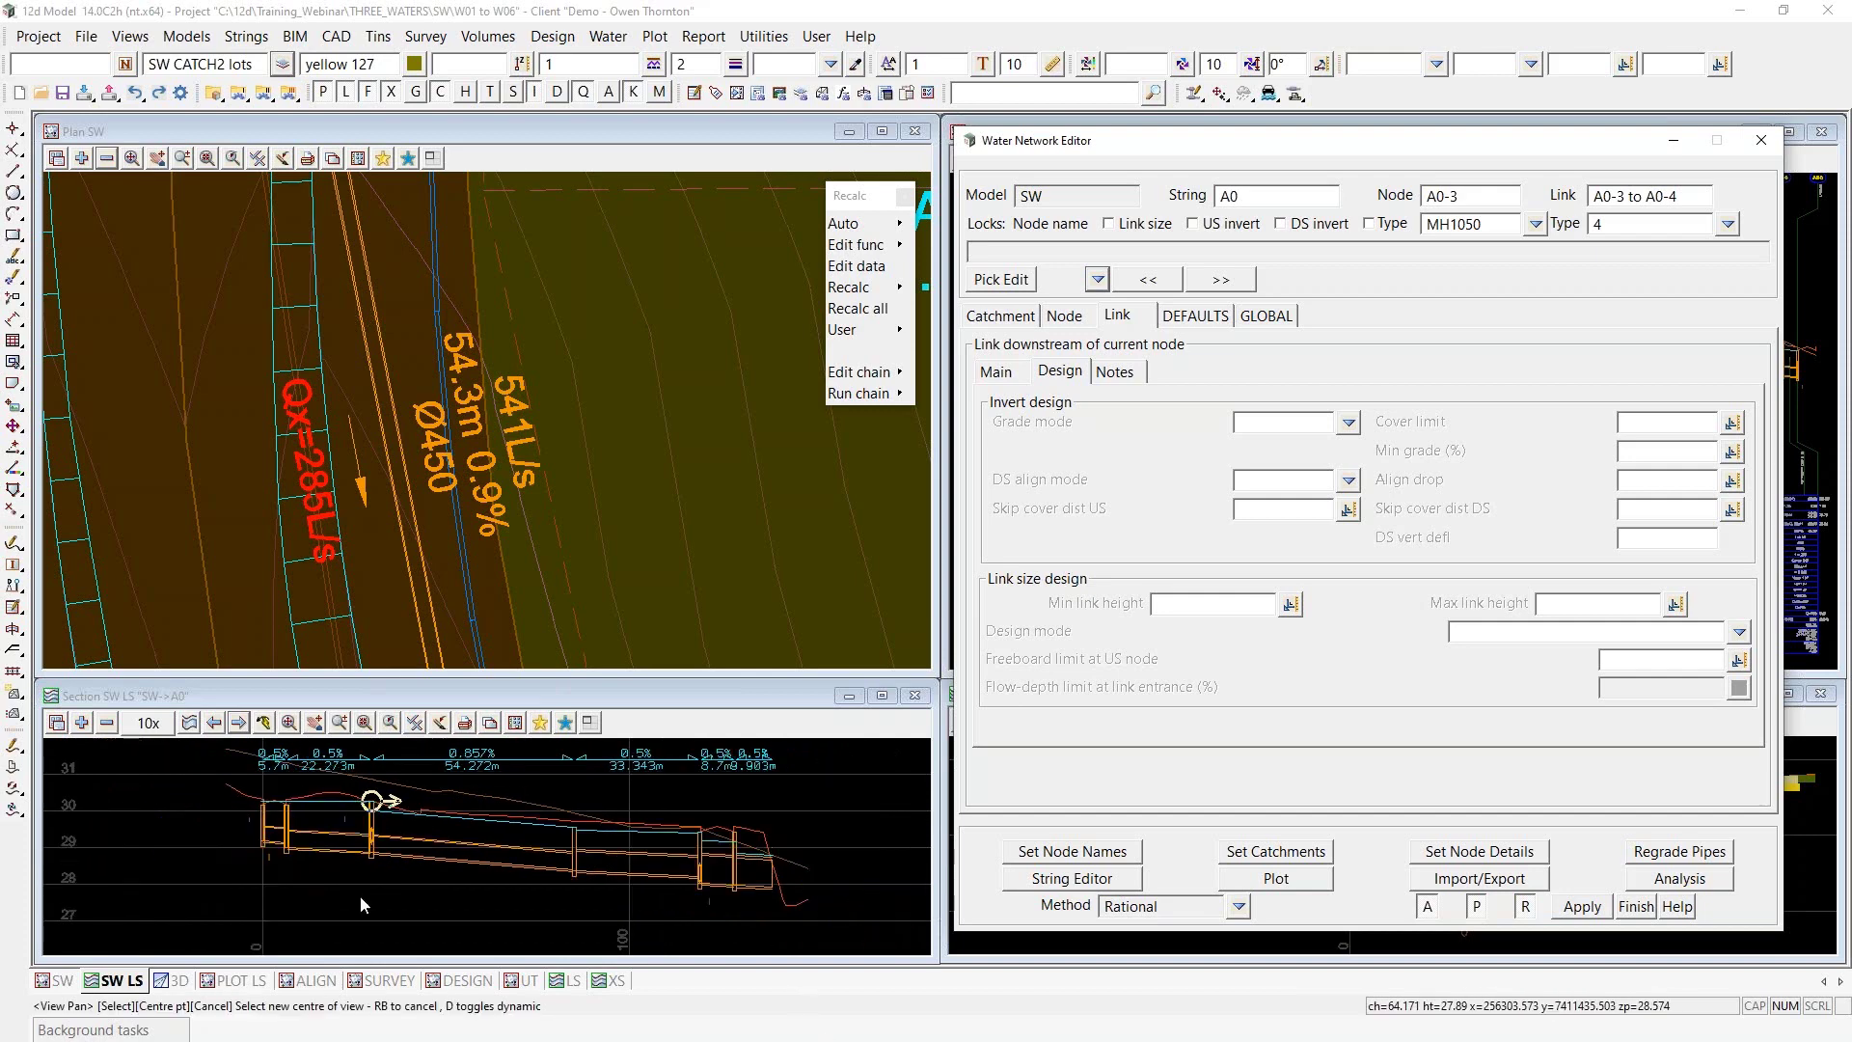
{"action": "scroll", "coordinate": [324, 799], "scroll_direction": "up", "scroll_amount": 2}
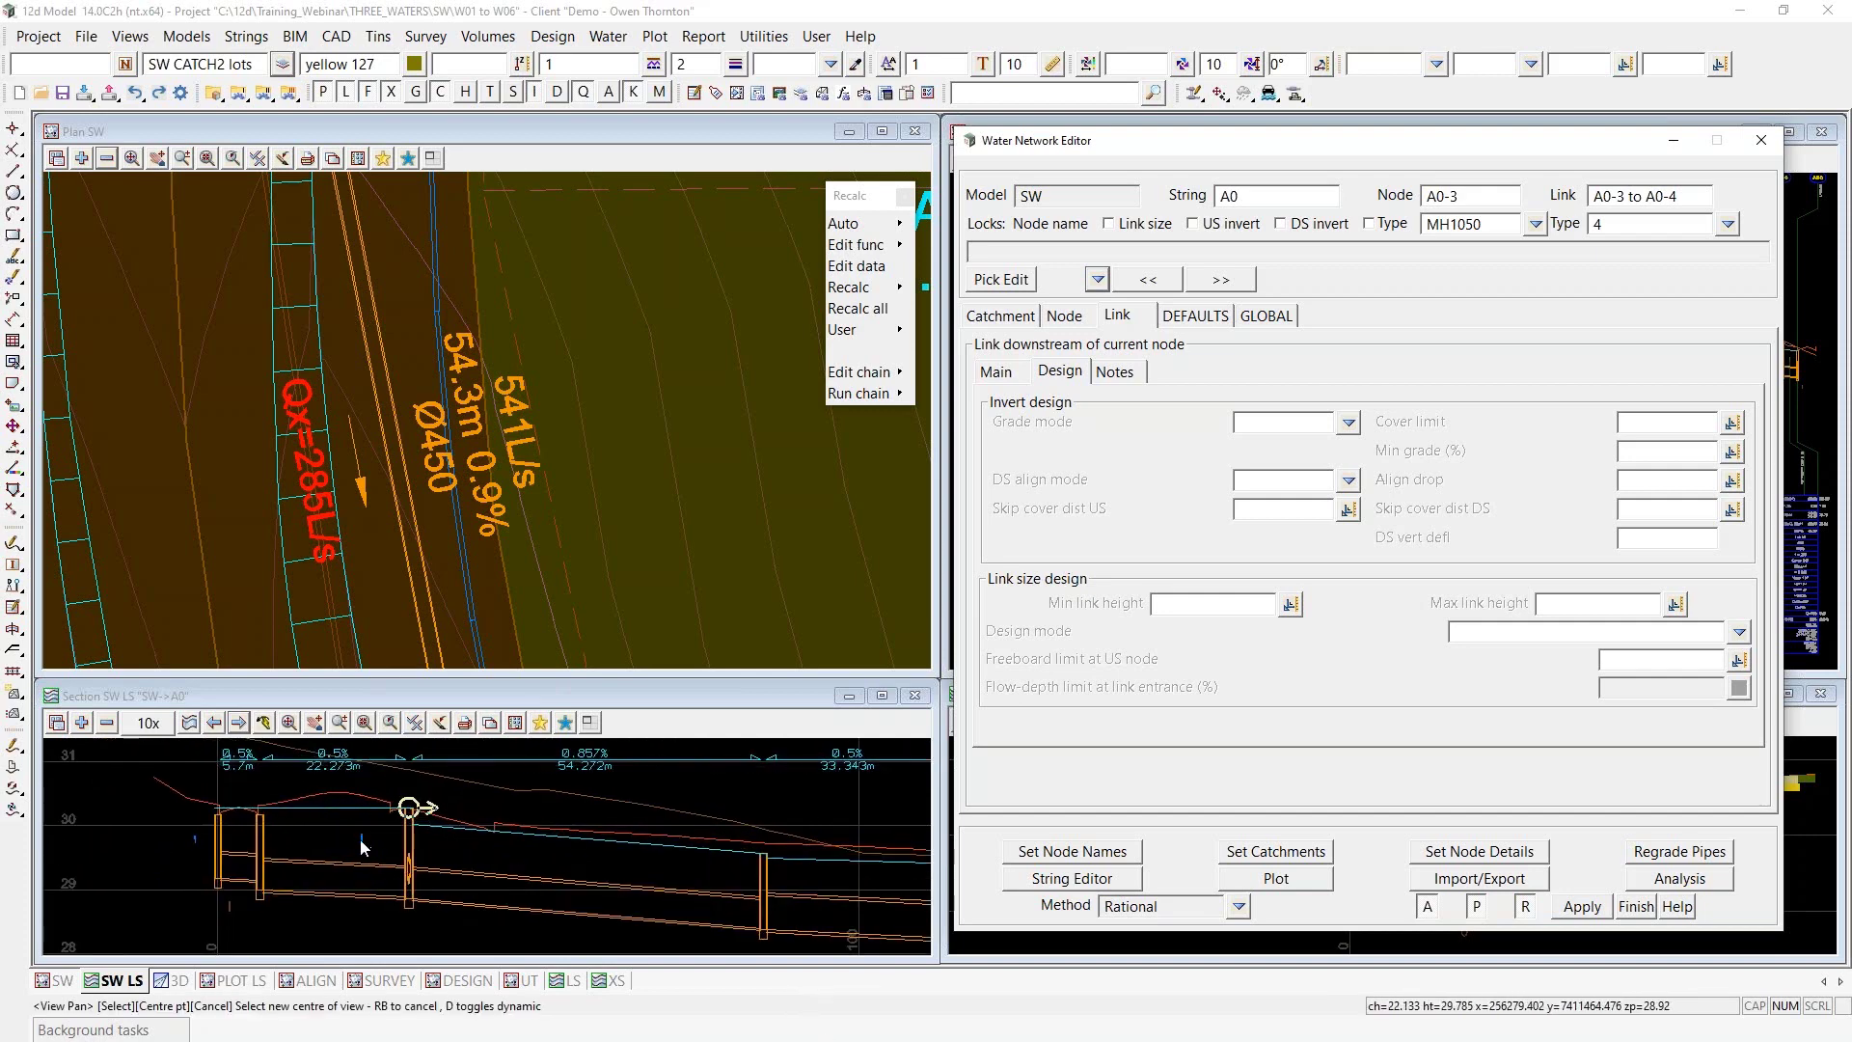
{"action": "scroll", "coordinate": [217, 813], "scroll_direction": "down", "scroll_amount": 1}
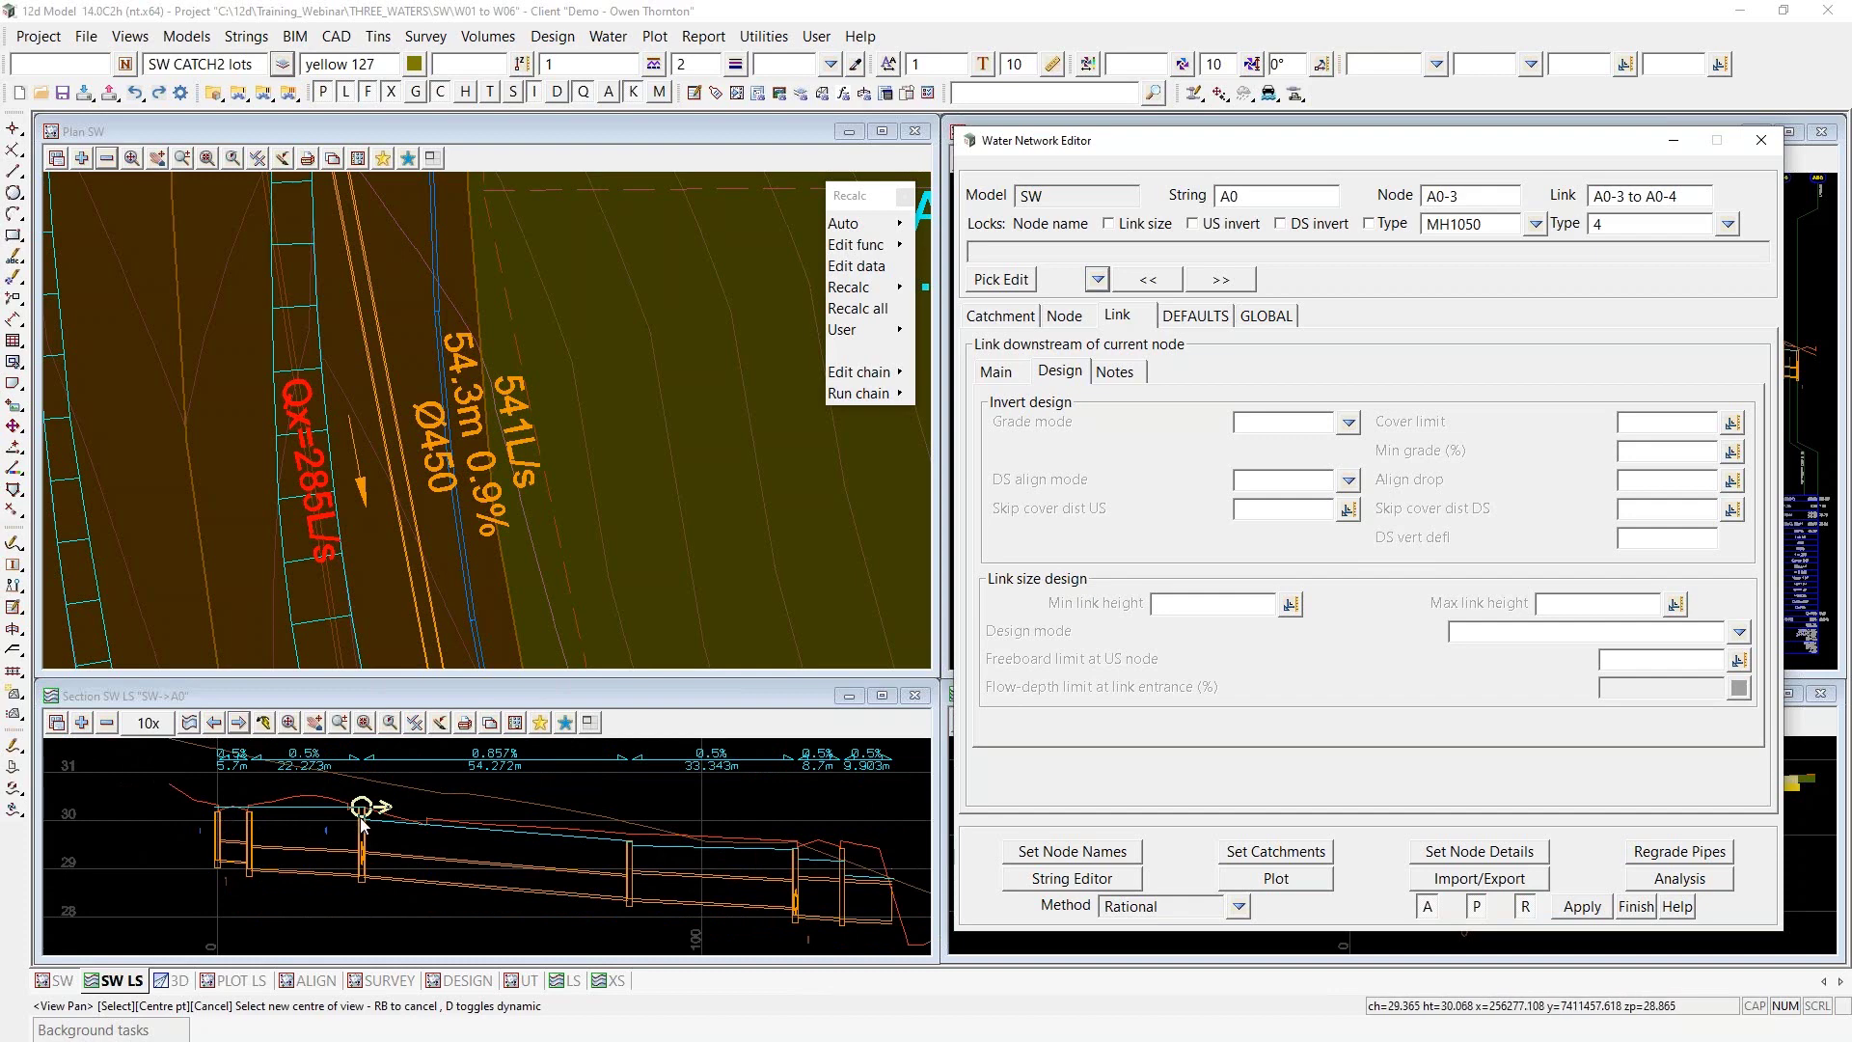
{"action": "scroll", "coordinate": [363, 818], "scroll_direction": "up", "scroll_amount": 1}
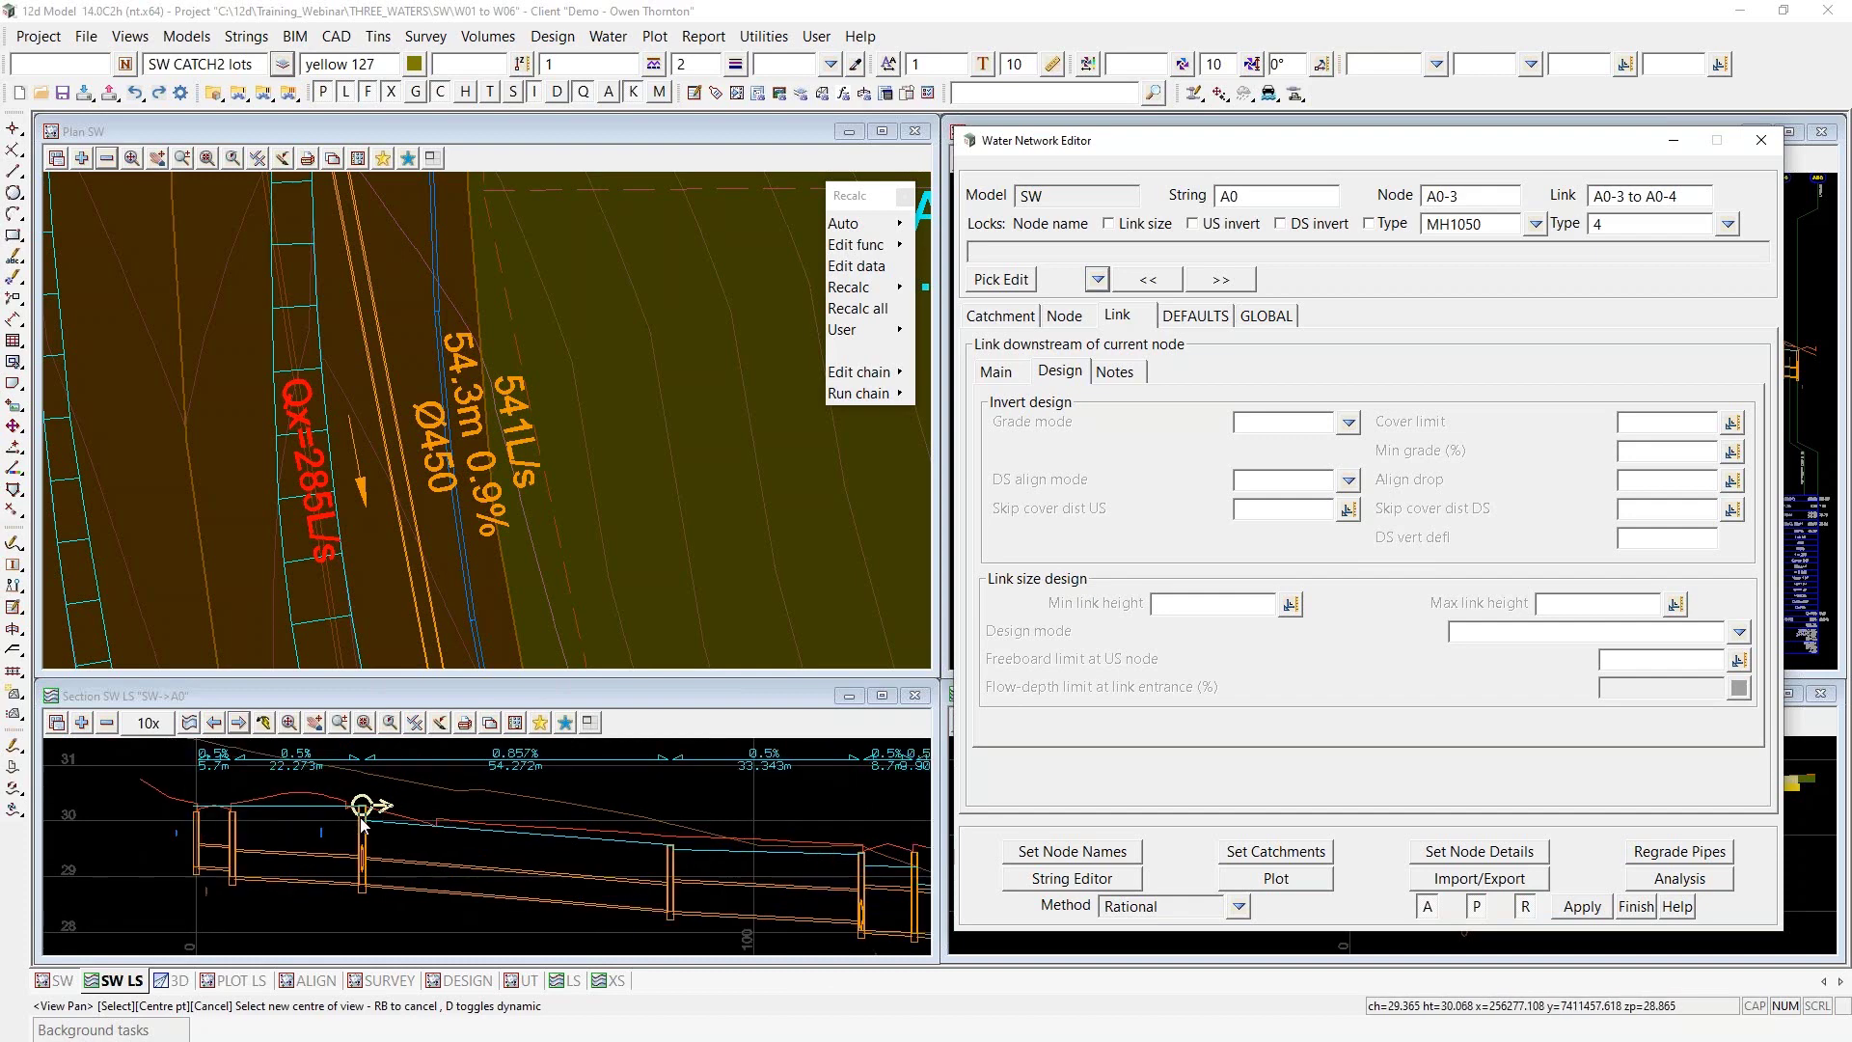
{"action": "scroll", "coordinate": [362, 818], "scroll_direction": "up", "scroll_amount": 1}
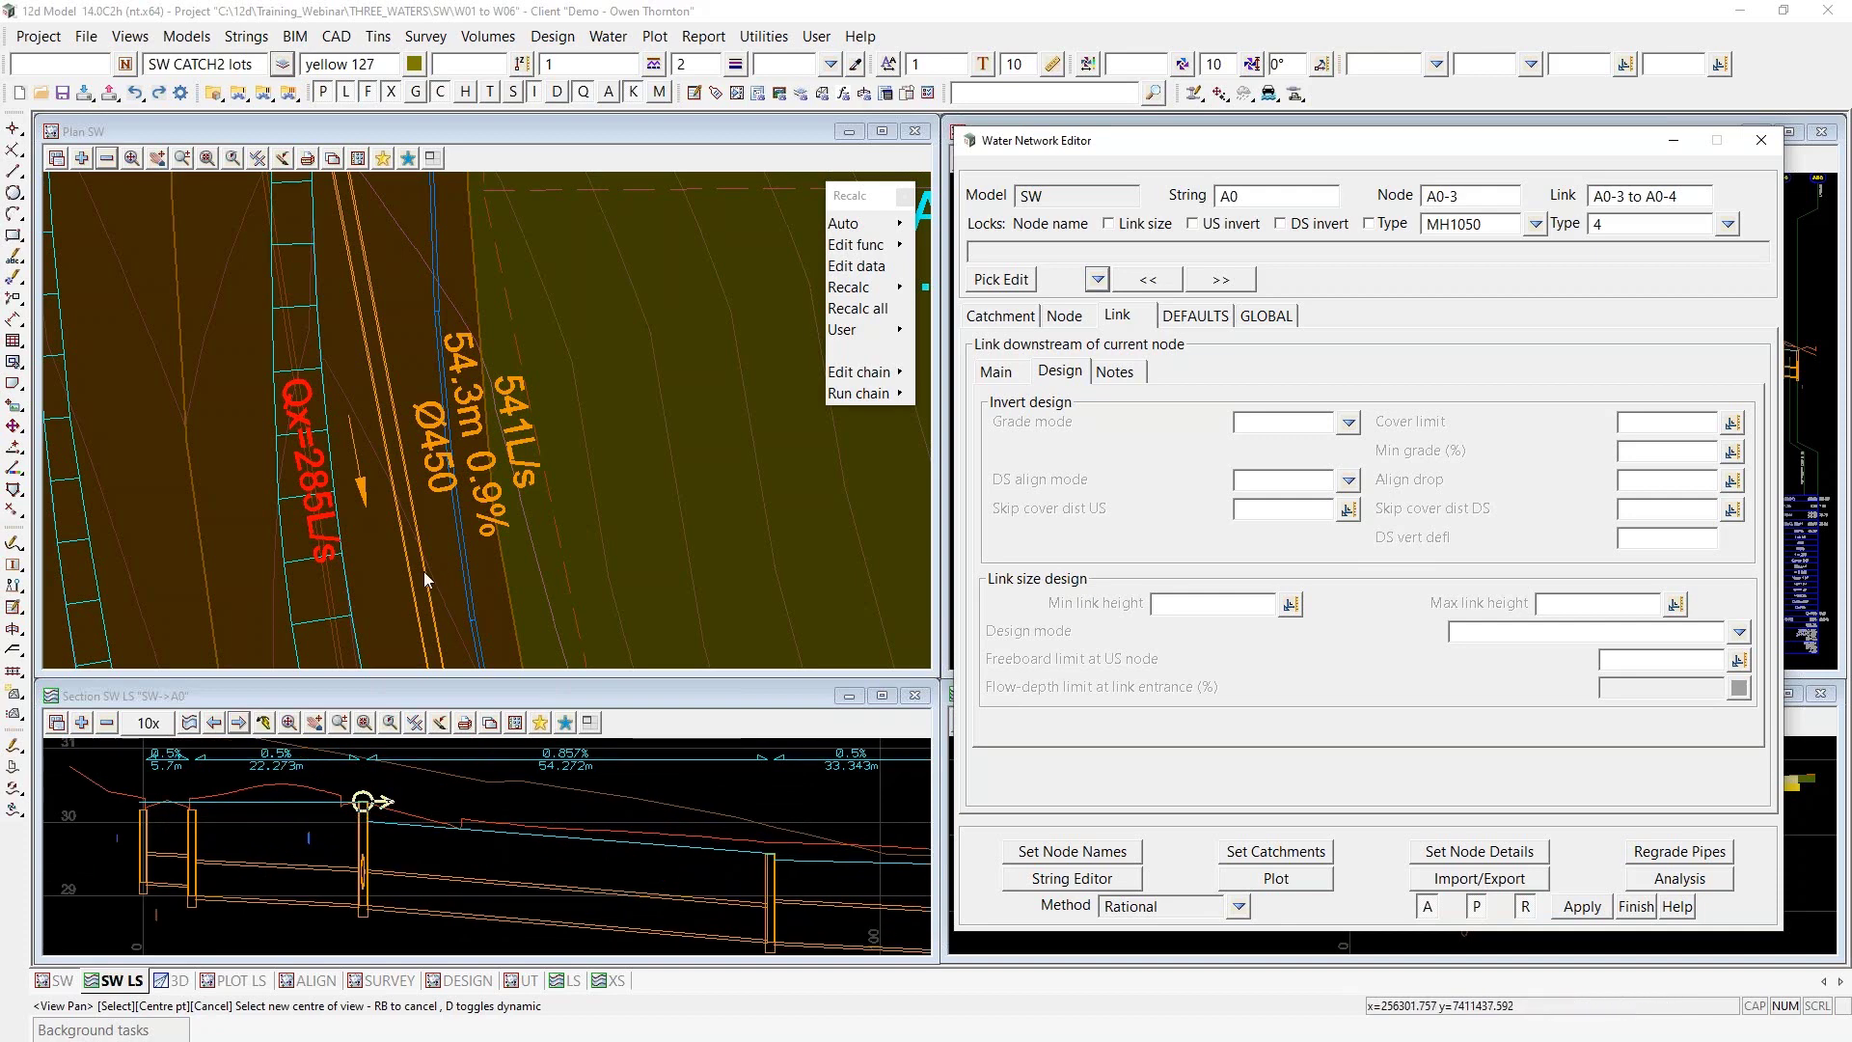
{"action": "scroll", "coordinate": [316, 513], "scroll_direction": "down", "scroll_amount": 1}
{"action": "scroll", "coordinate": [137, 810], "scroll_direction": "up", "scroll_amount": 2}
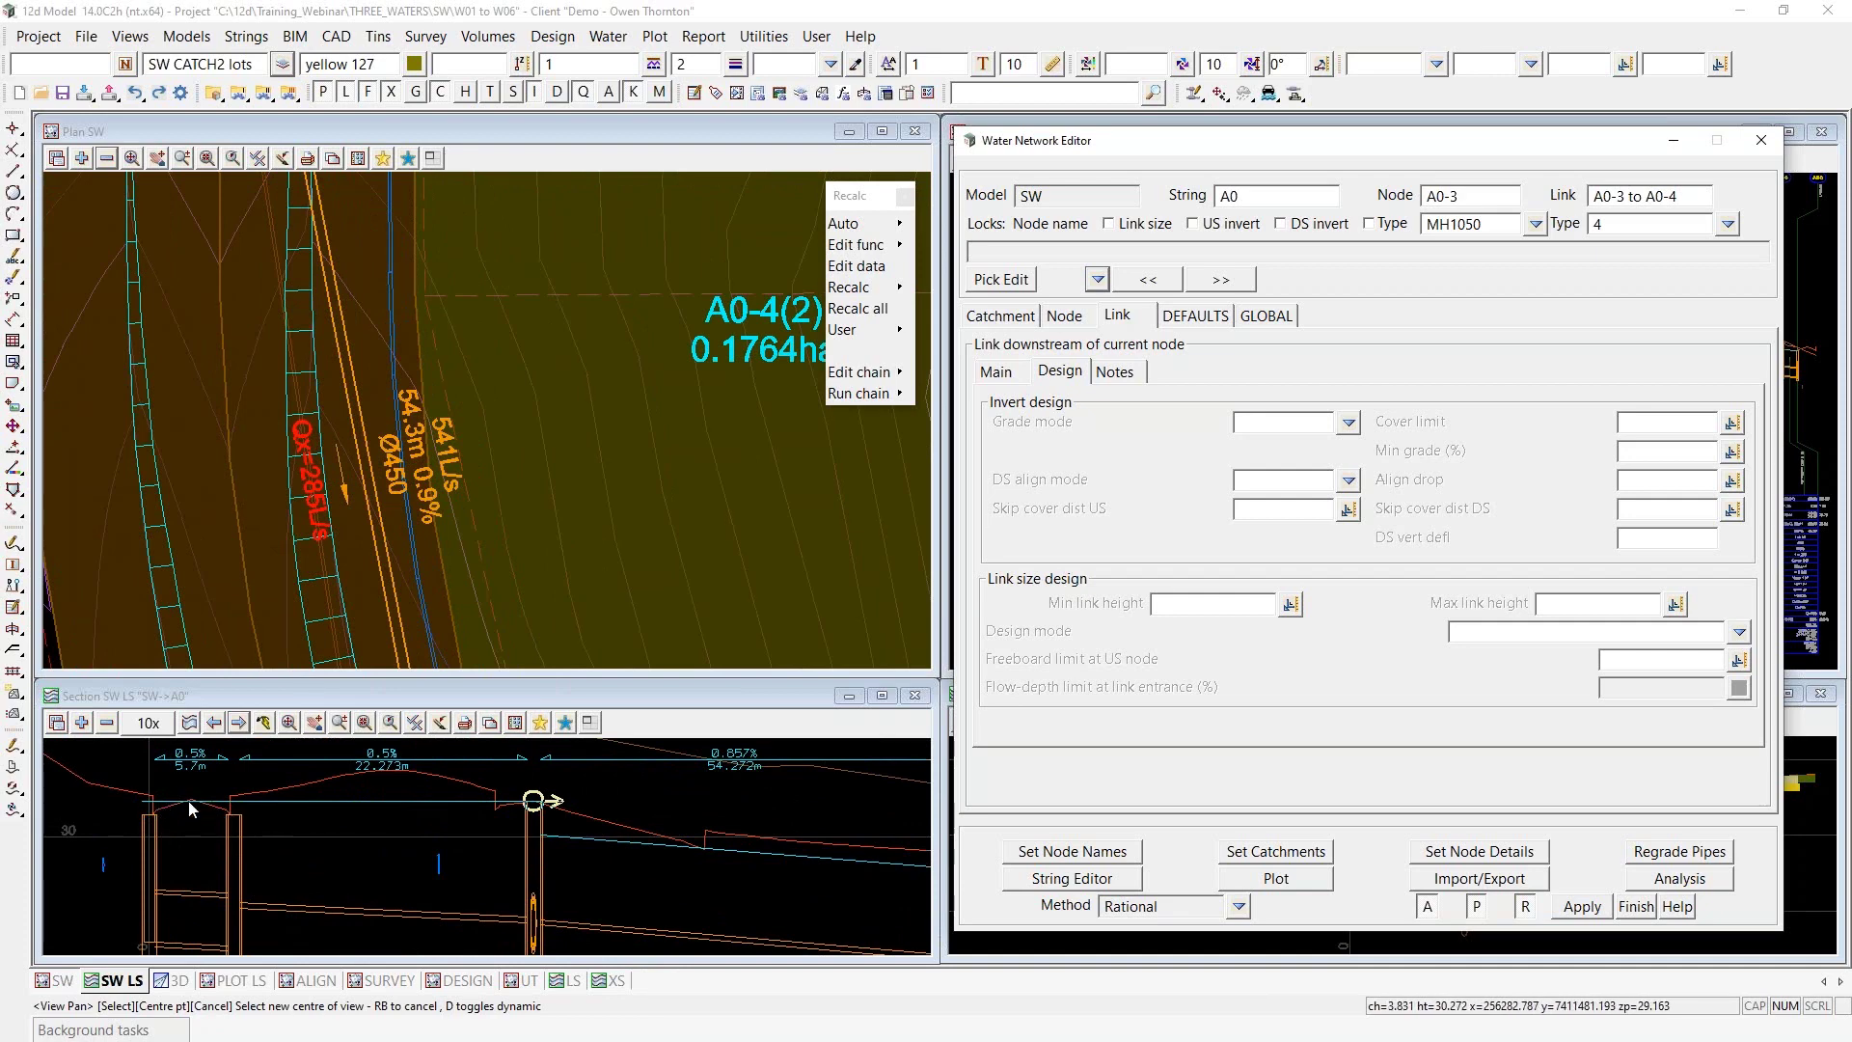
{"action": "scroll", "coordinate": [322, 789], "scroll_direction": "down", "scroll_amount": 2}
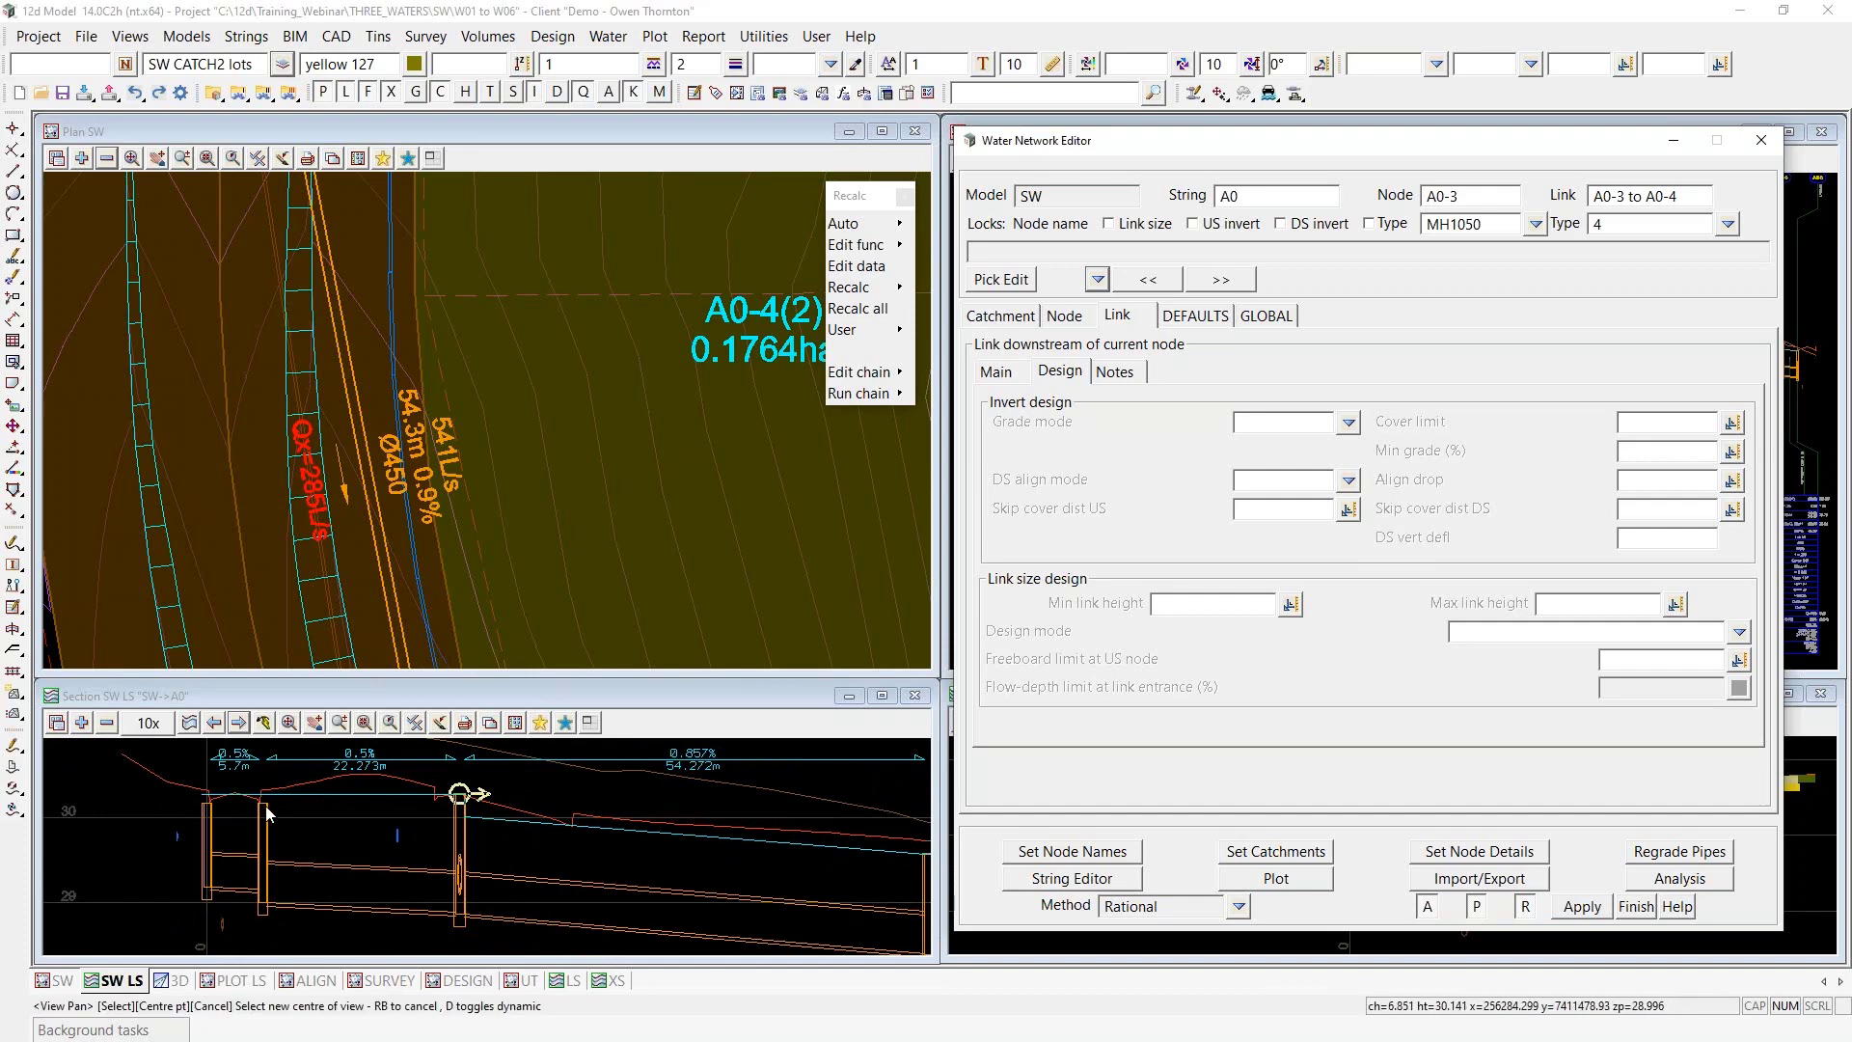
Compare the grate RL of node A0-3 with that of upstream node A0-2 in the node dimensions
{"action": "right_click", "coordinate": [460, 793]}
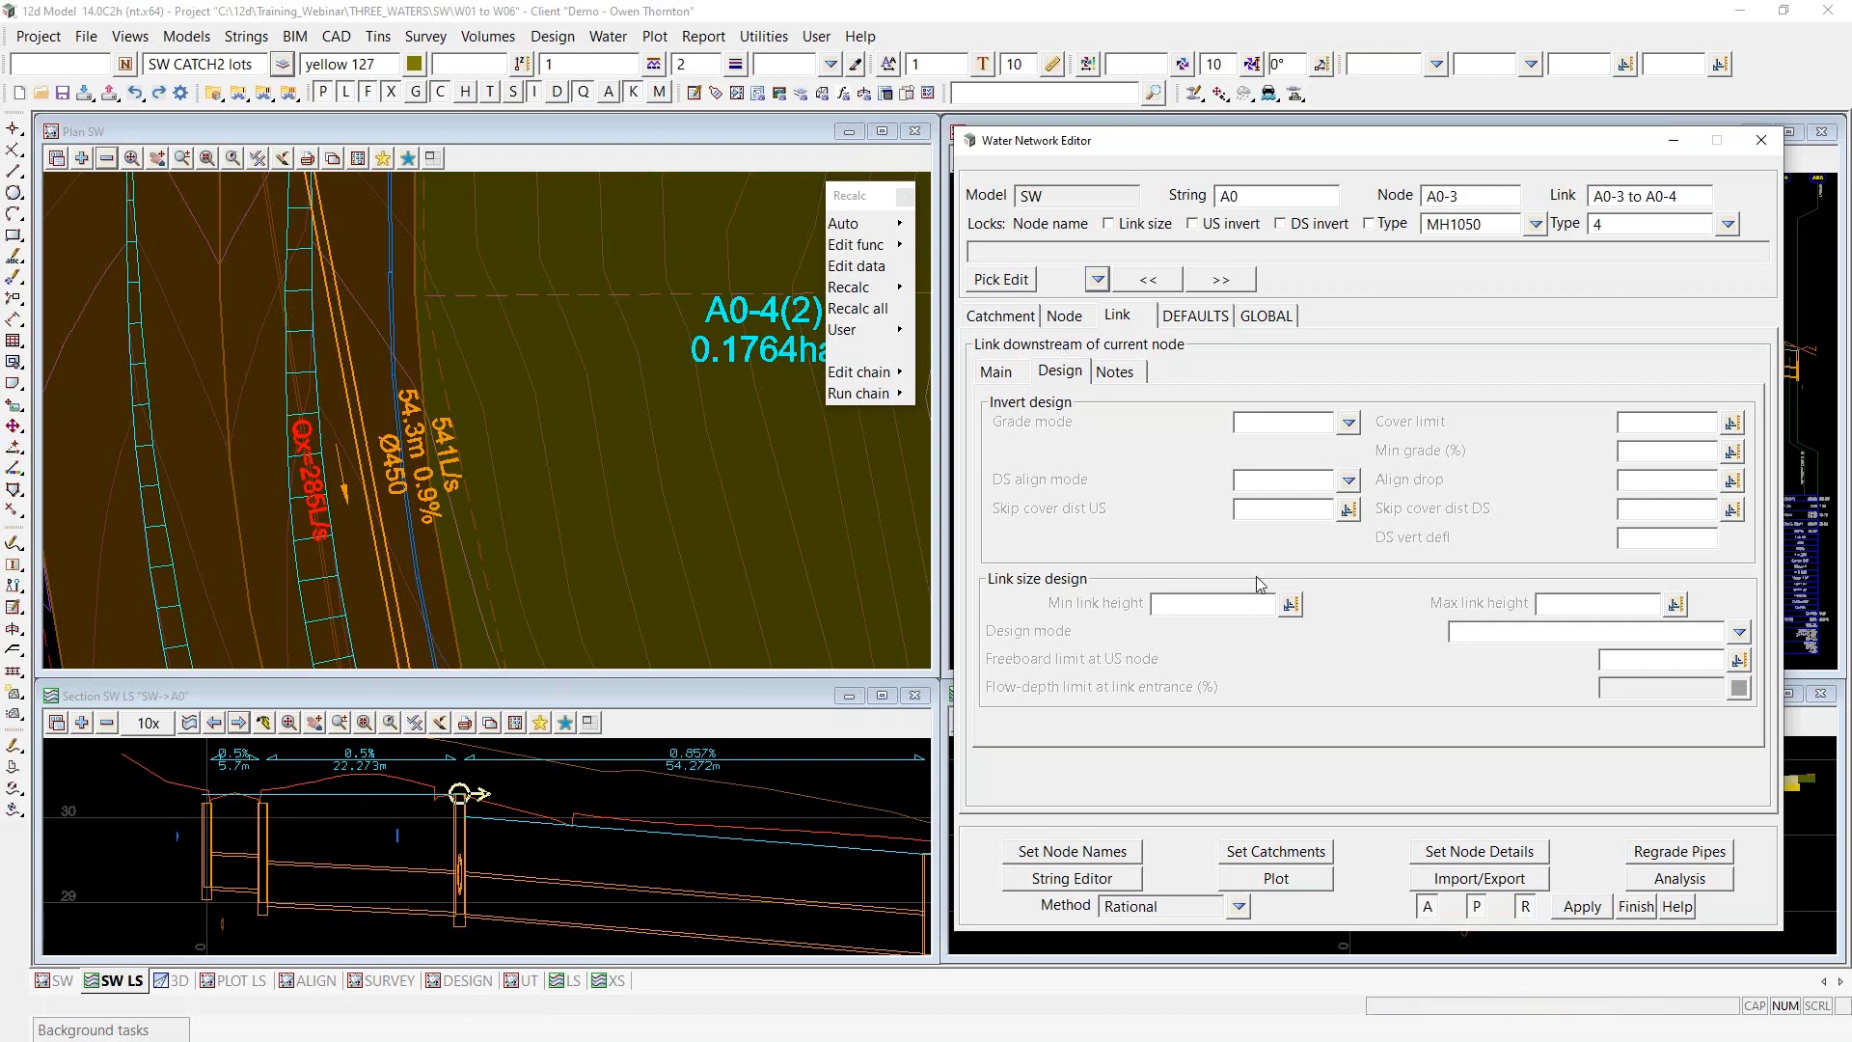
{"action": "left_click", "coordinate": [1067, 316]}
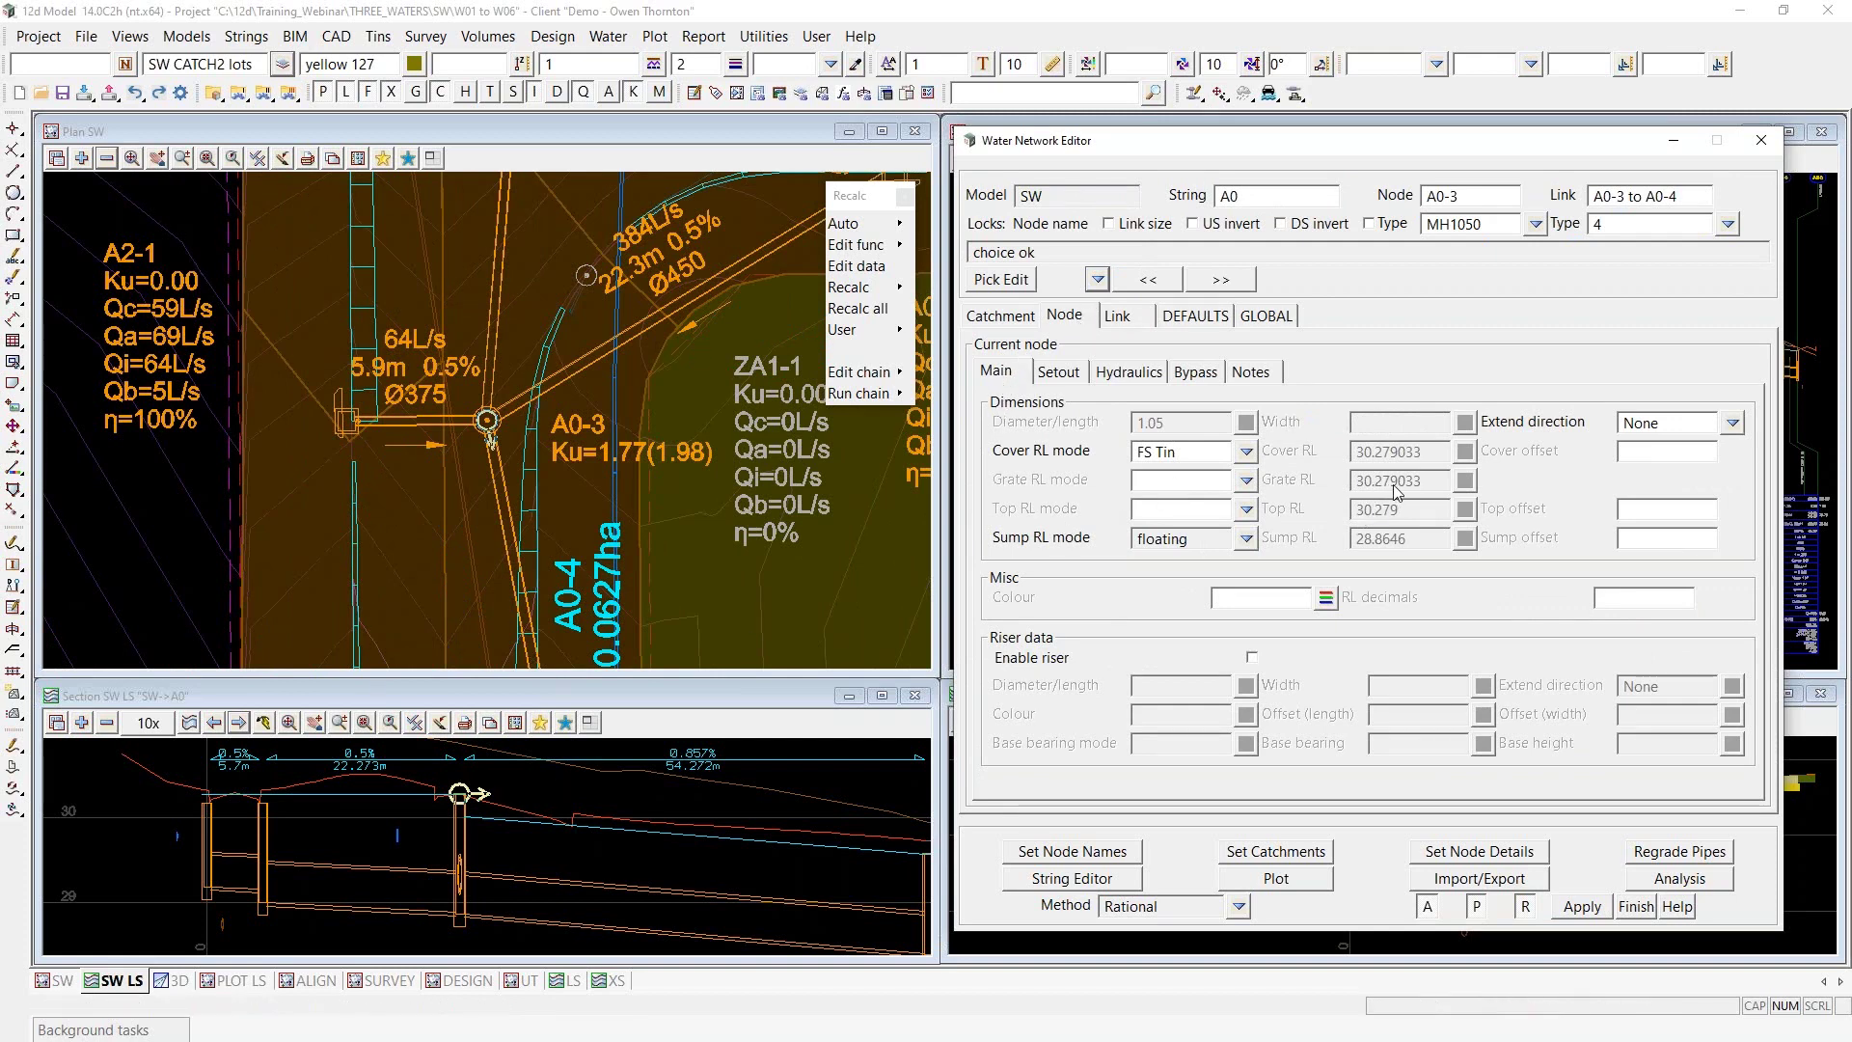
{"action": "left_click", "coordinate": [1147, 282]}
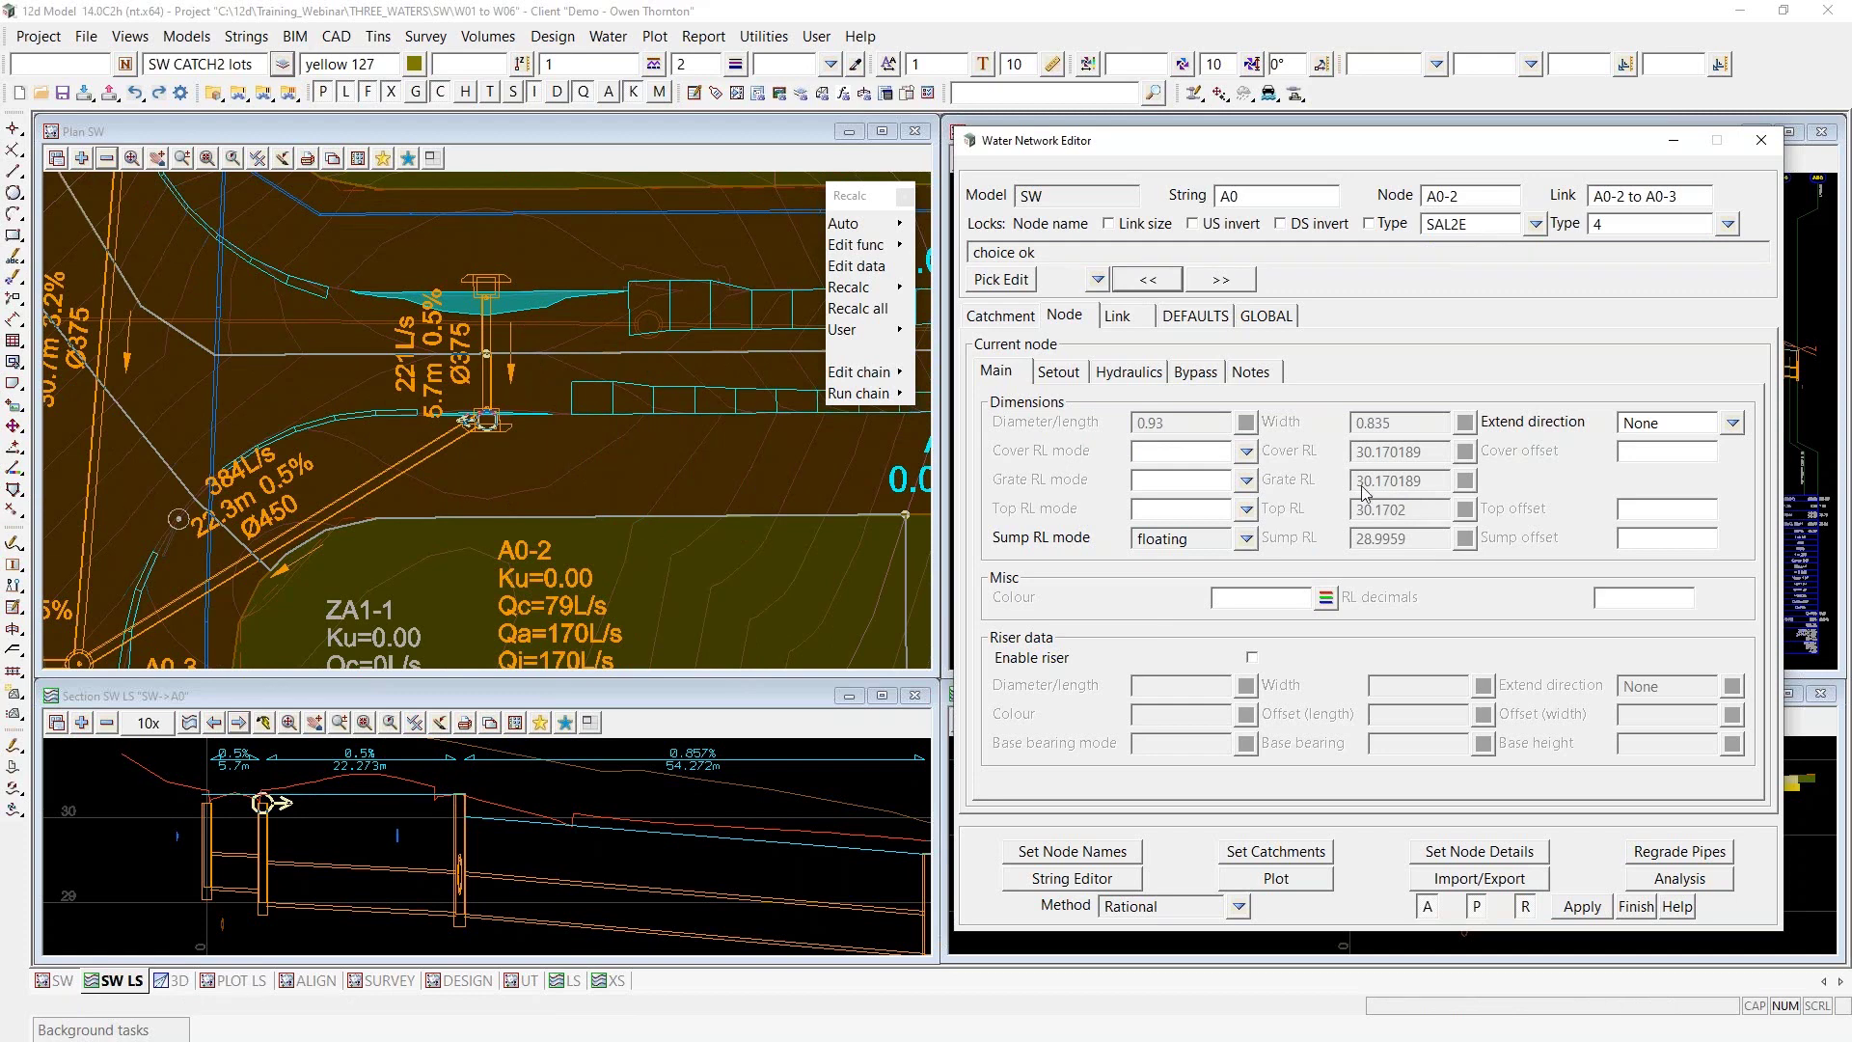
{"action": "left_click", "coordinate": [1218, 280]}
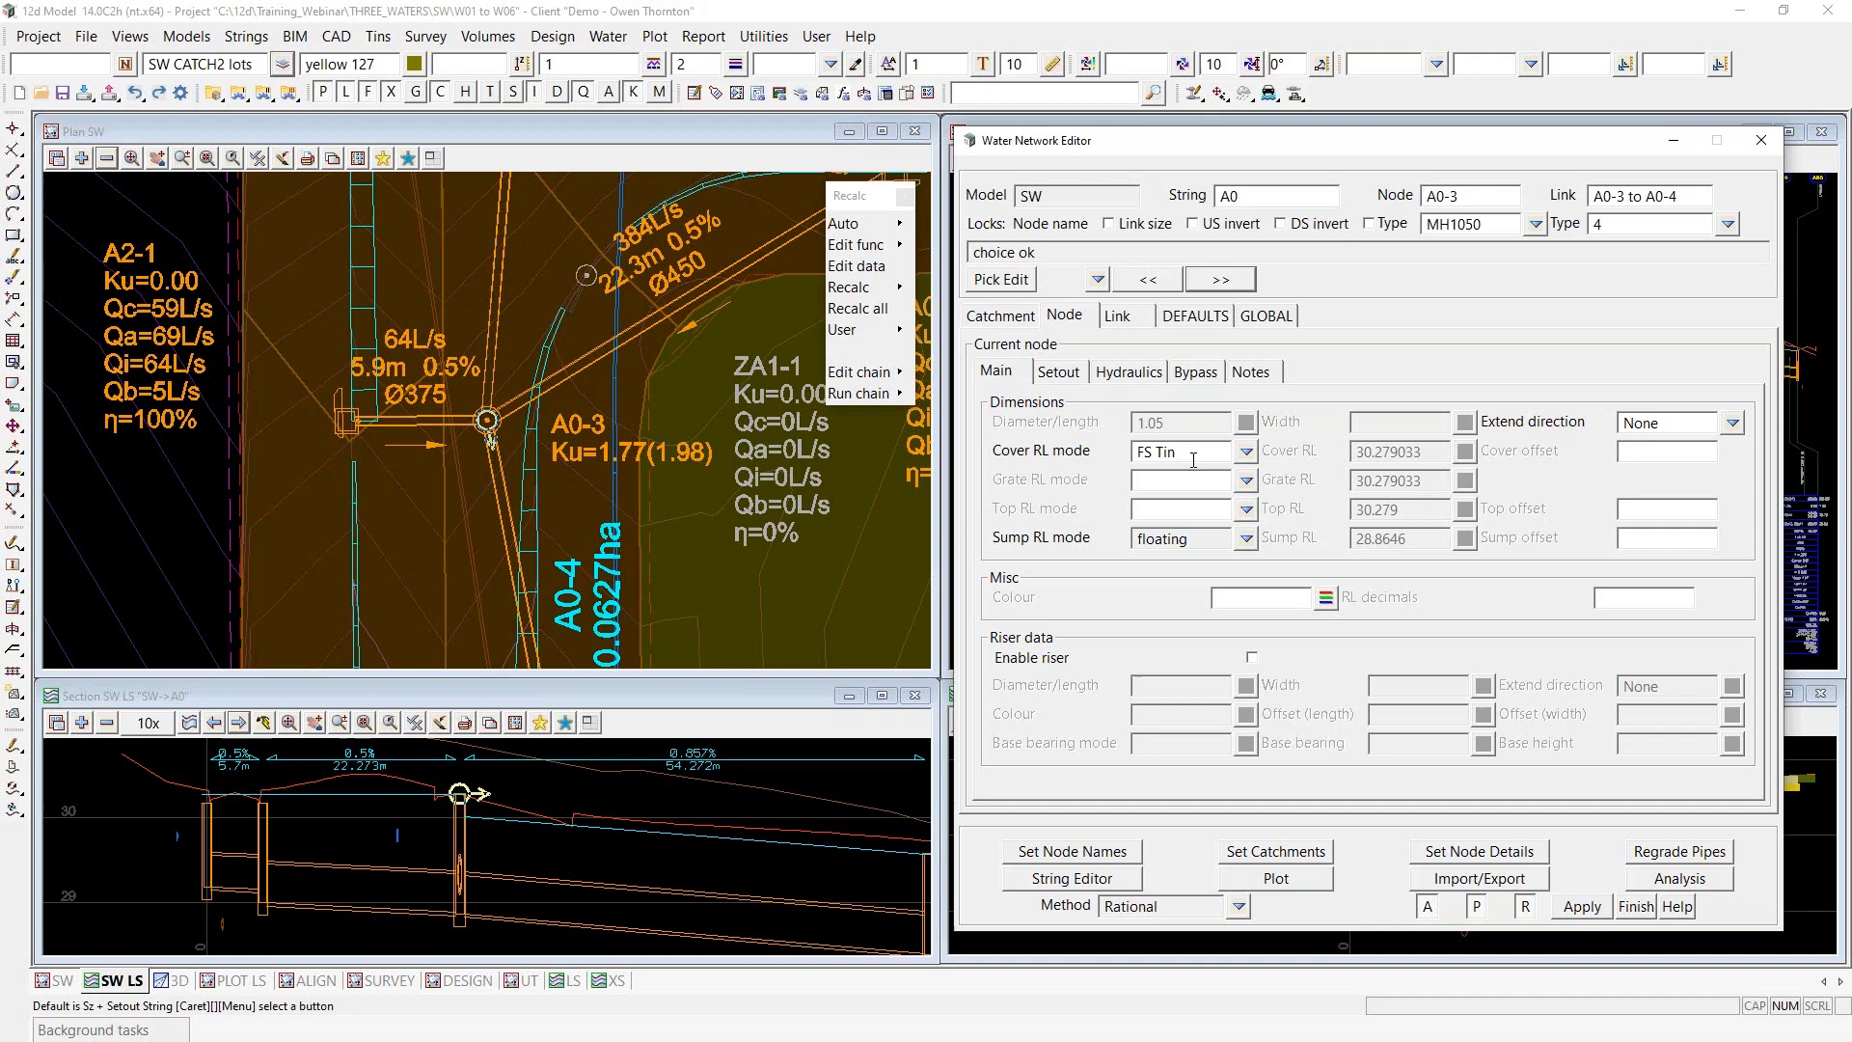
Set node A0-3's grate RL mode to Manual with a grate RL of 30.170, and run Set Node Details
{"action": "left_click", "coordinate": [1245, 479]}
{"action": "left_click", "coordinate": [1280, 651]}
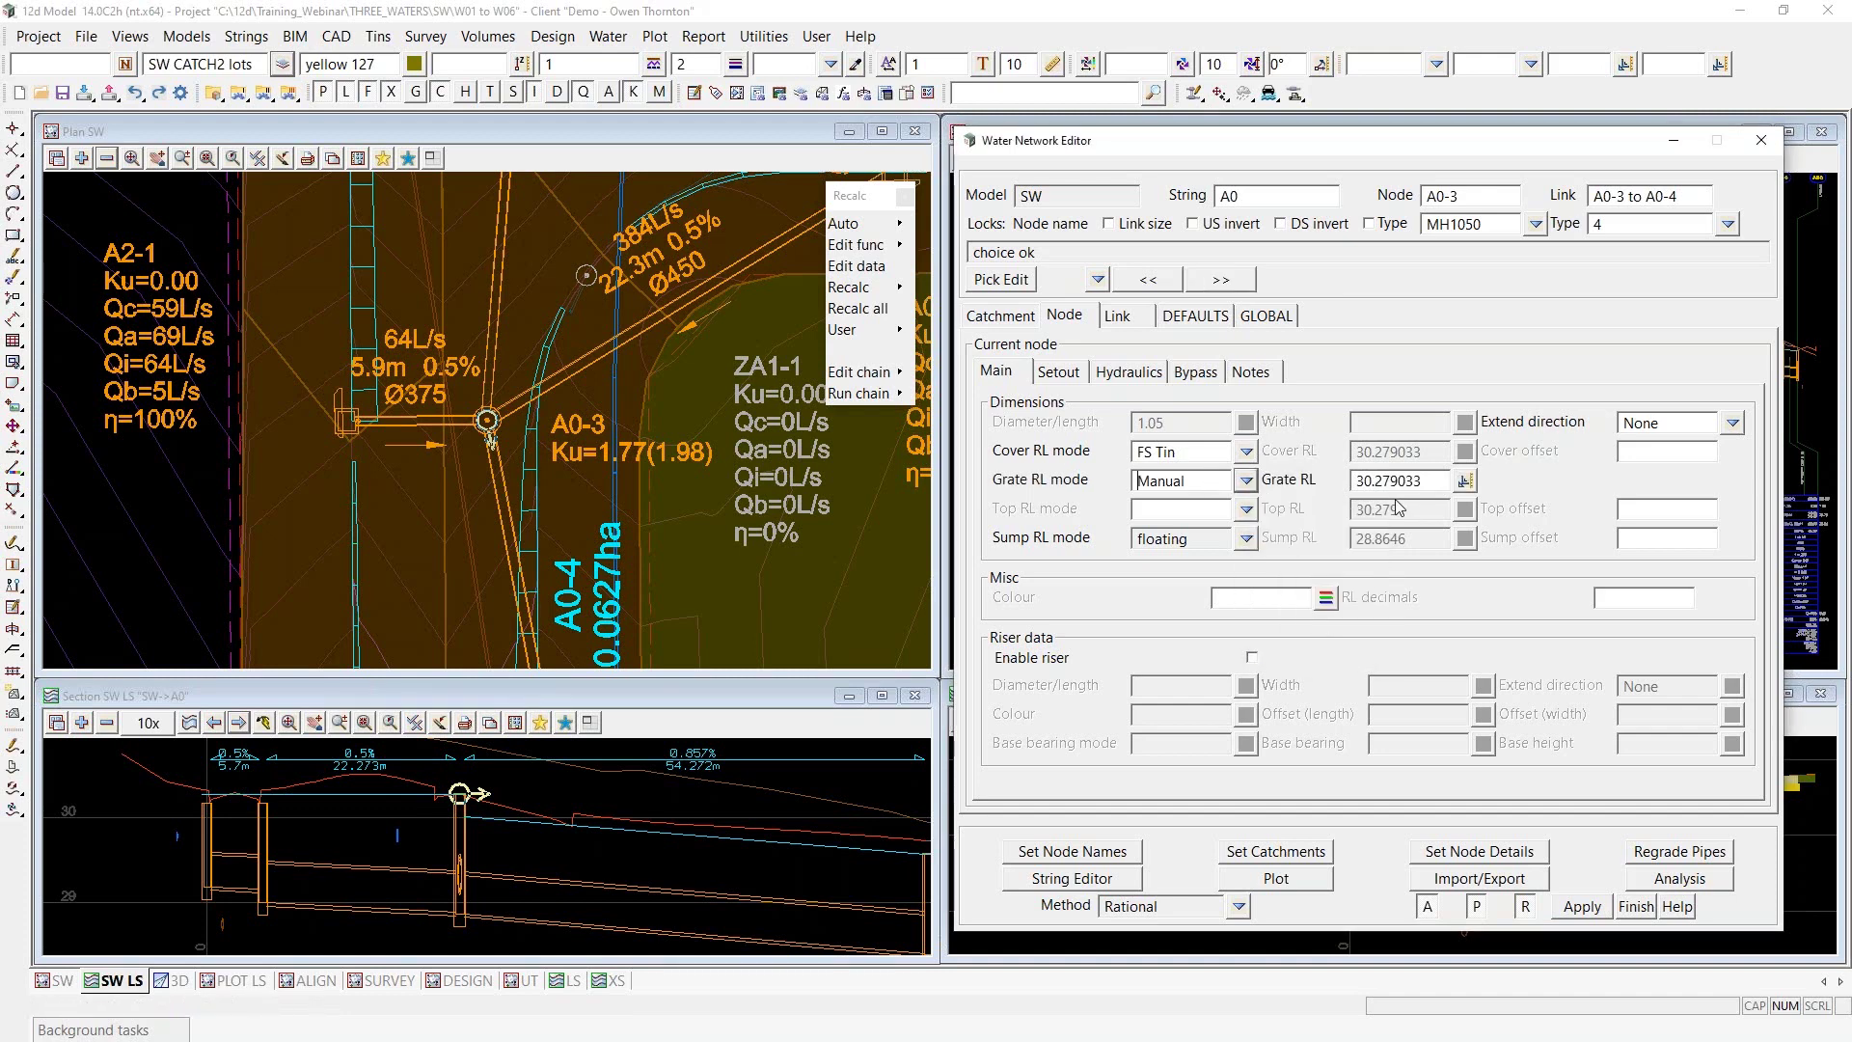
{"action": "left_click", "coordinate": [1148, 280]}
{"action": "left_click", "coordinate": [1220, 281]}
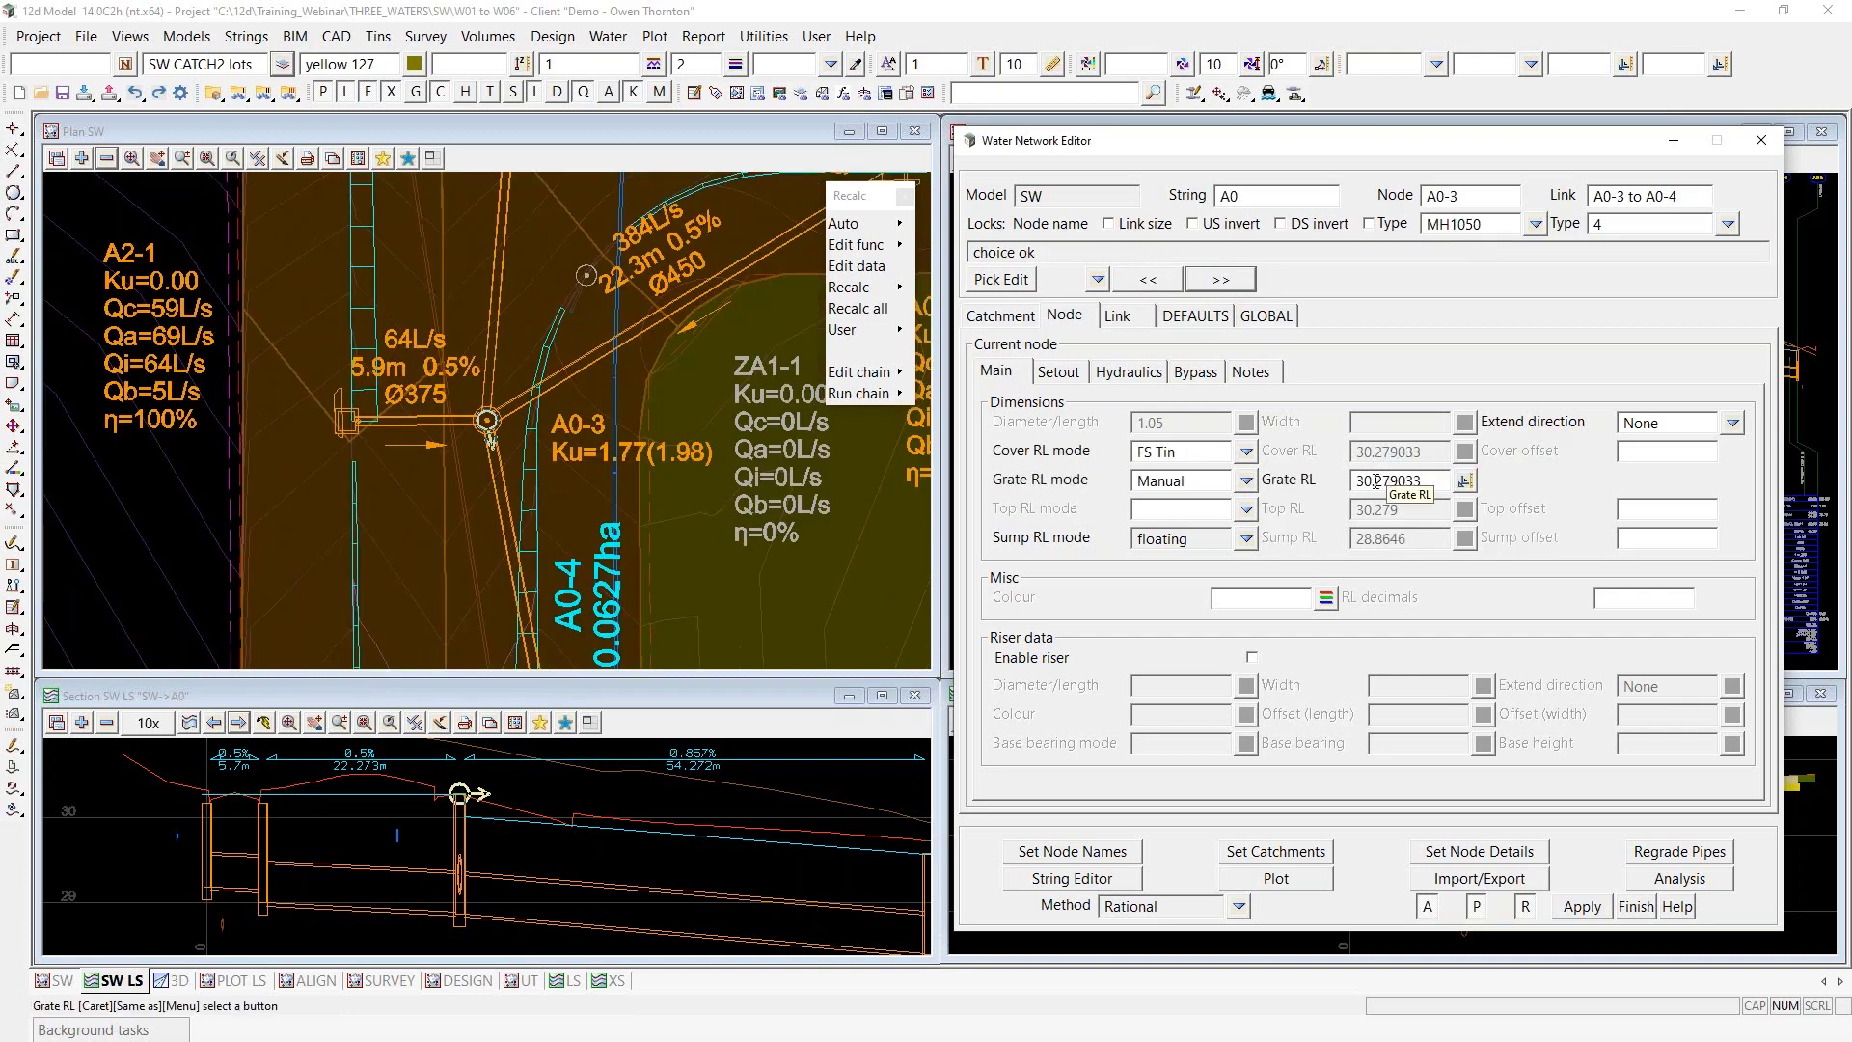
{"action": "left_click_drag", "start_coordinate": [1375, 482], "coordinate": [1441, 473]}
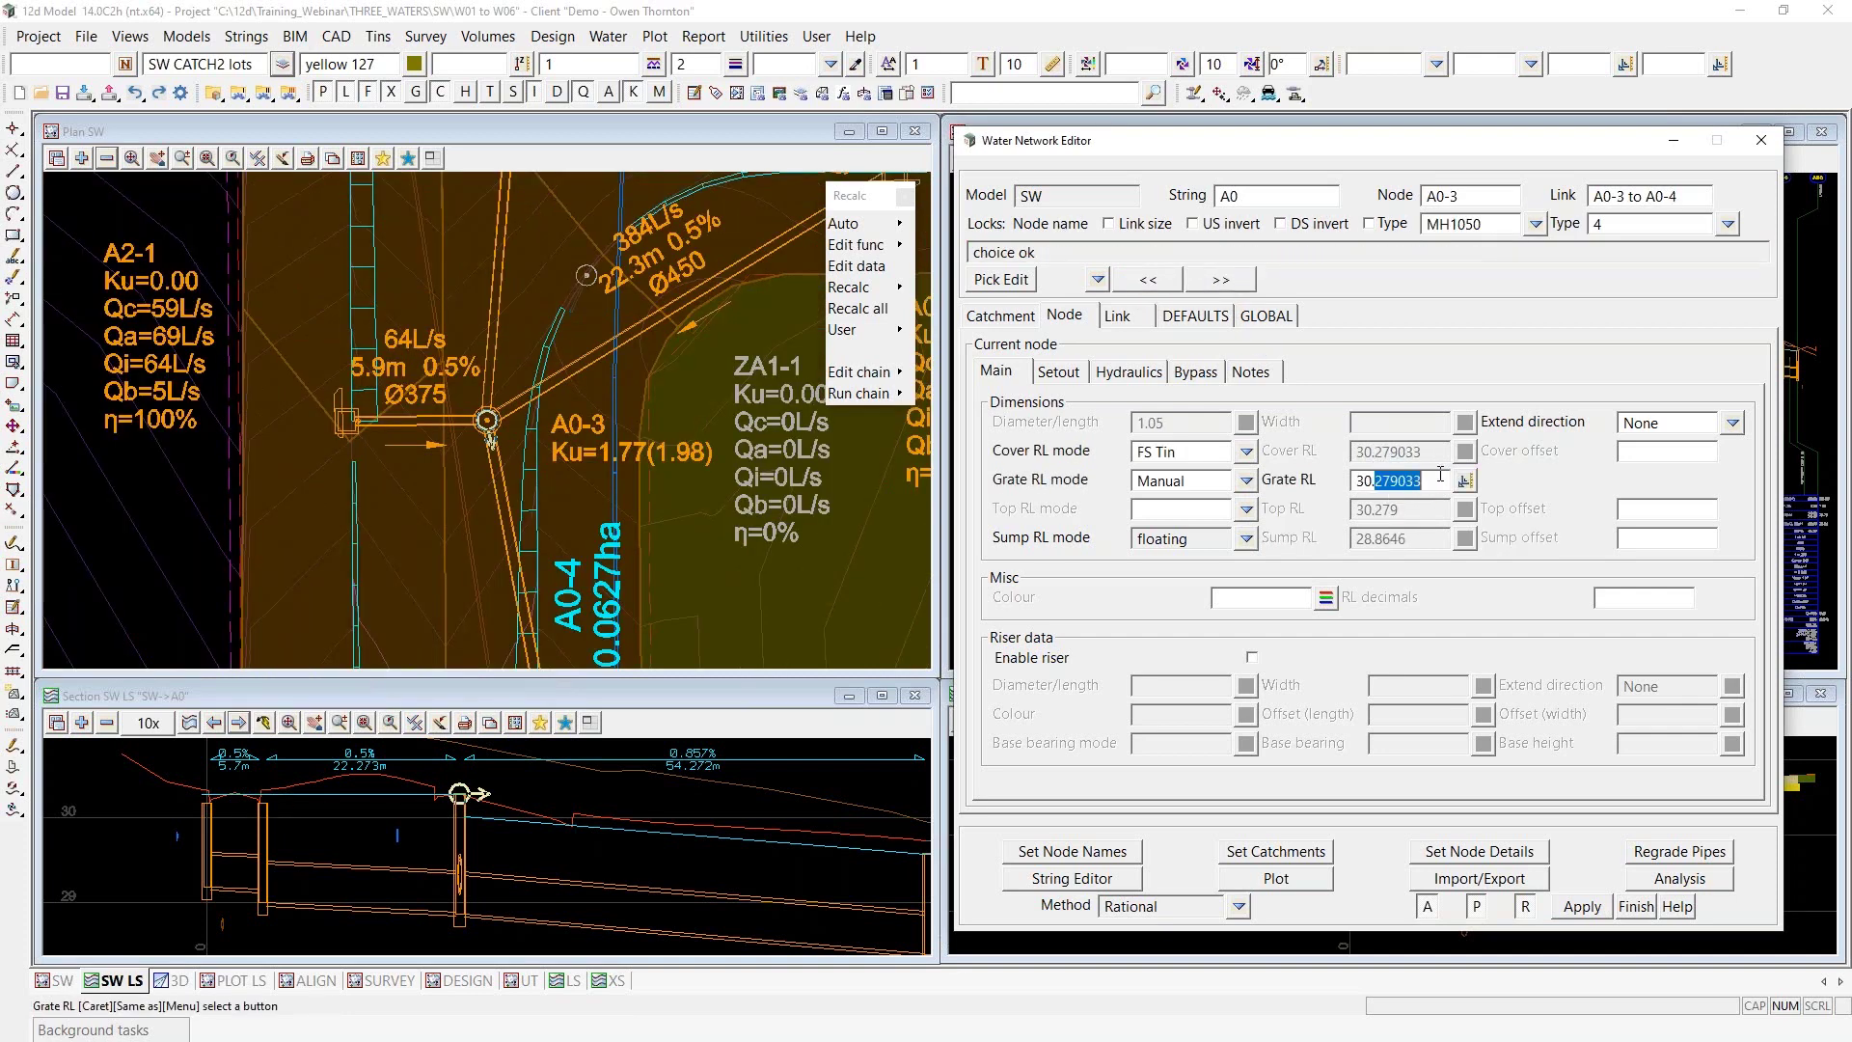
{"action": "type", "text": "17"}
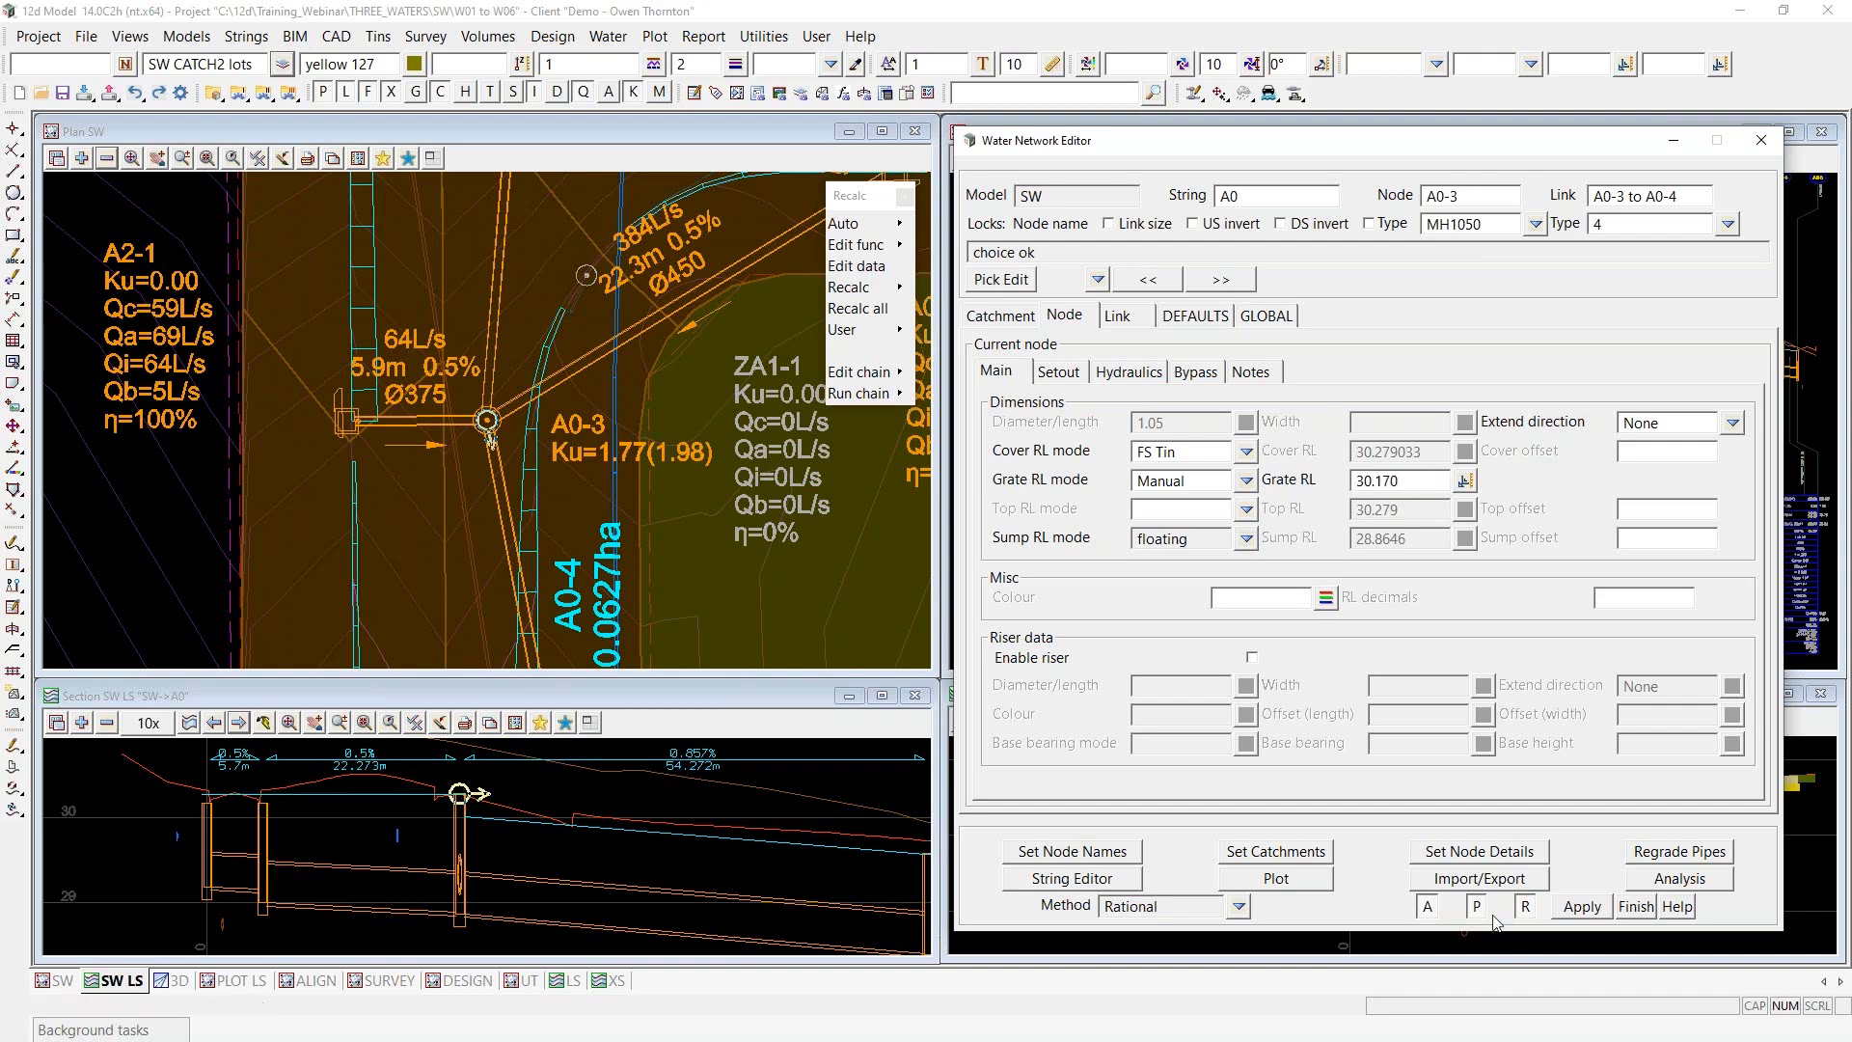
{"action": "left_click", "coordinate": [1480, 852]}
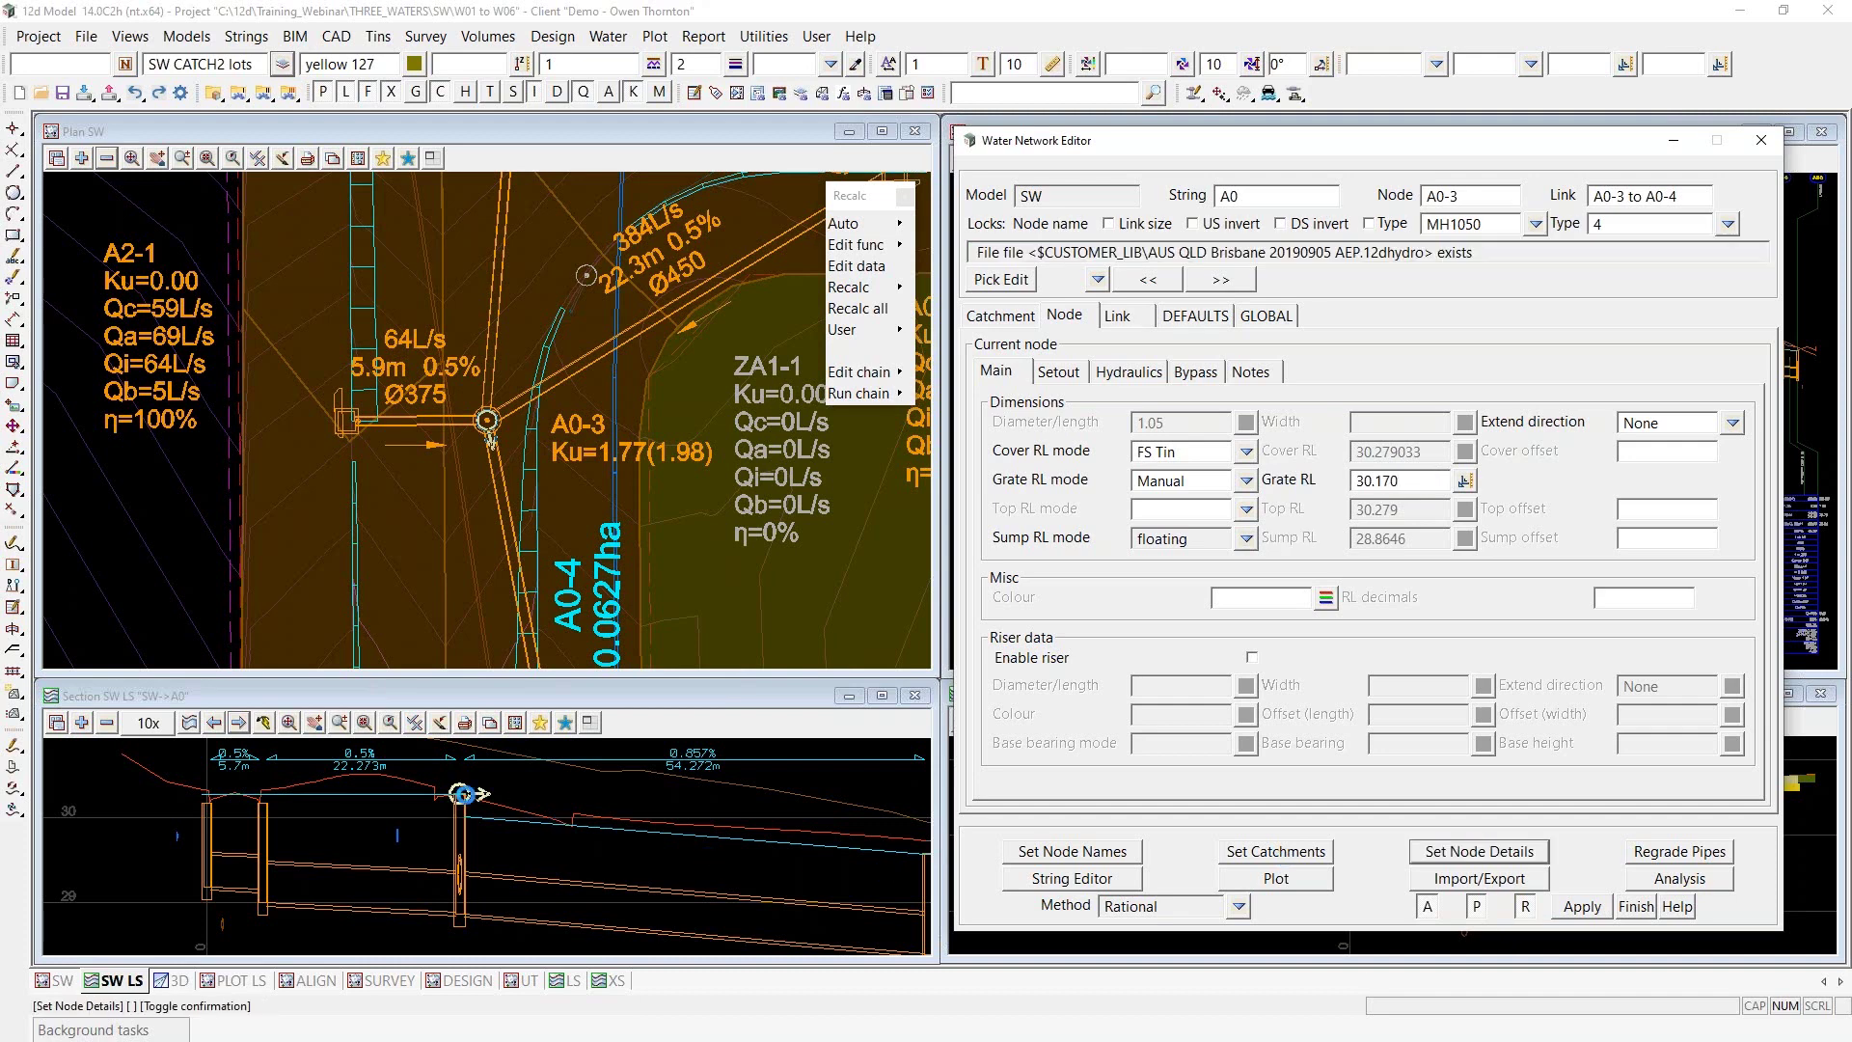
Rerun the major storm analysis of the SW drainage network with node A0-3's revised grate level
{"action": "scroll", "coordinate": [449, 807], "scroll_direction": "up", "scroll_amount": 2}
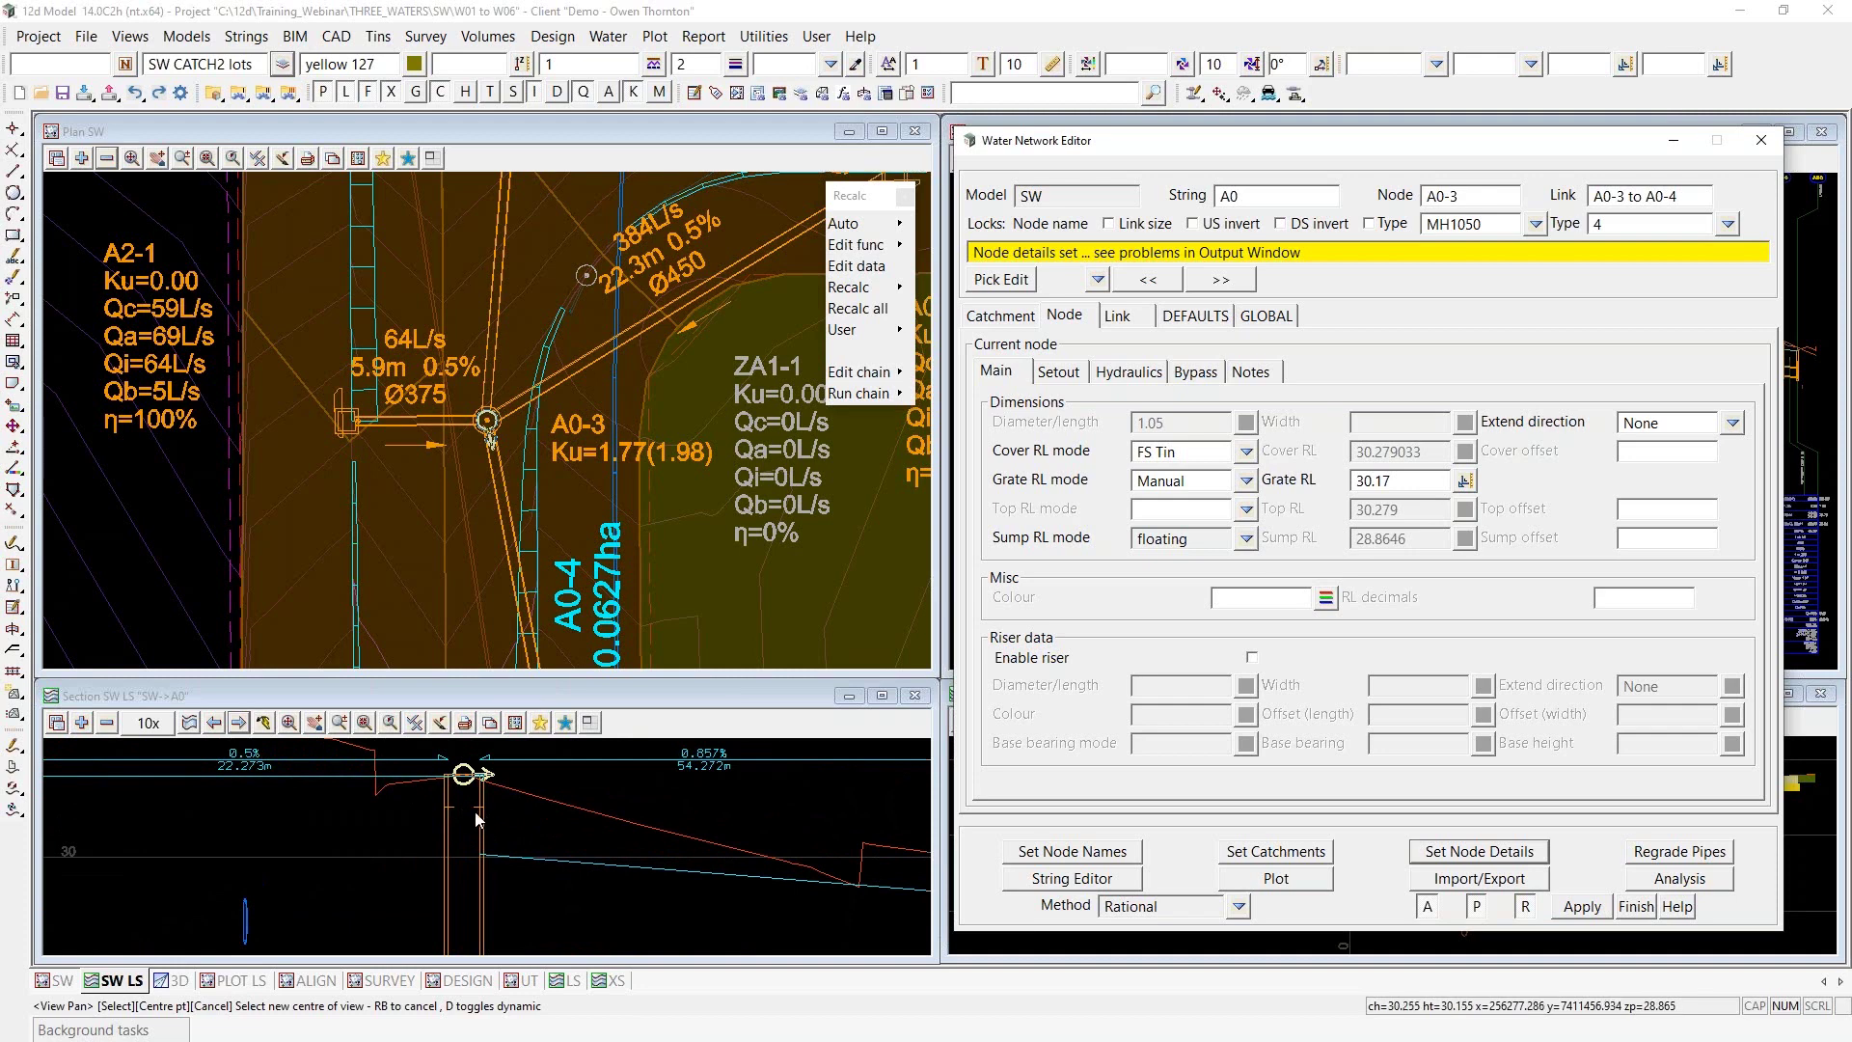
{"action": "scroll", "coordinate": [482, 815], "scroll_direction": "down", "scroll_amount": 2}
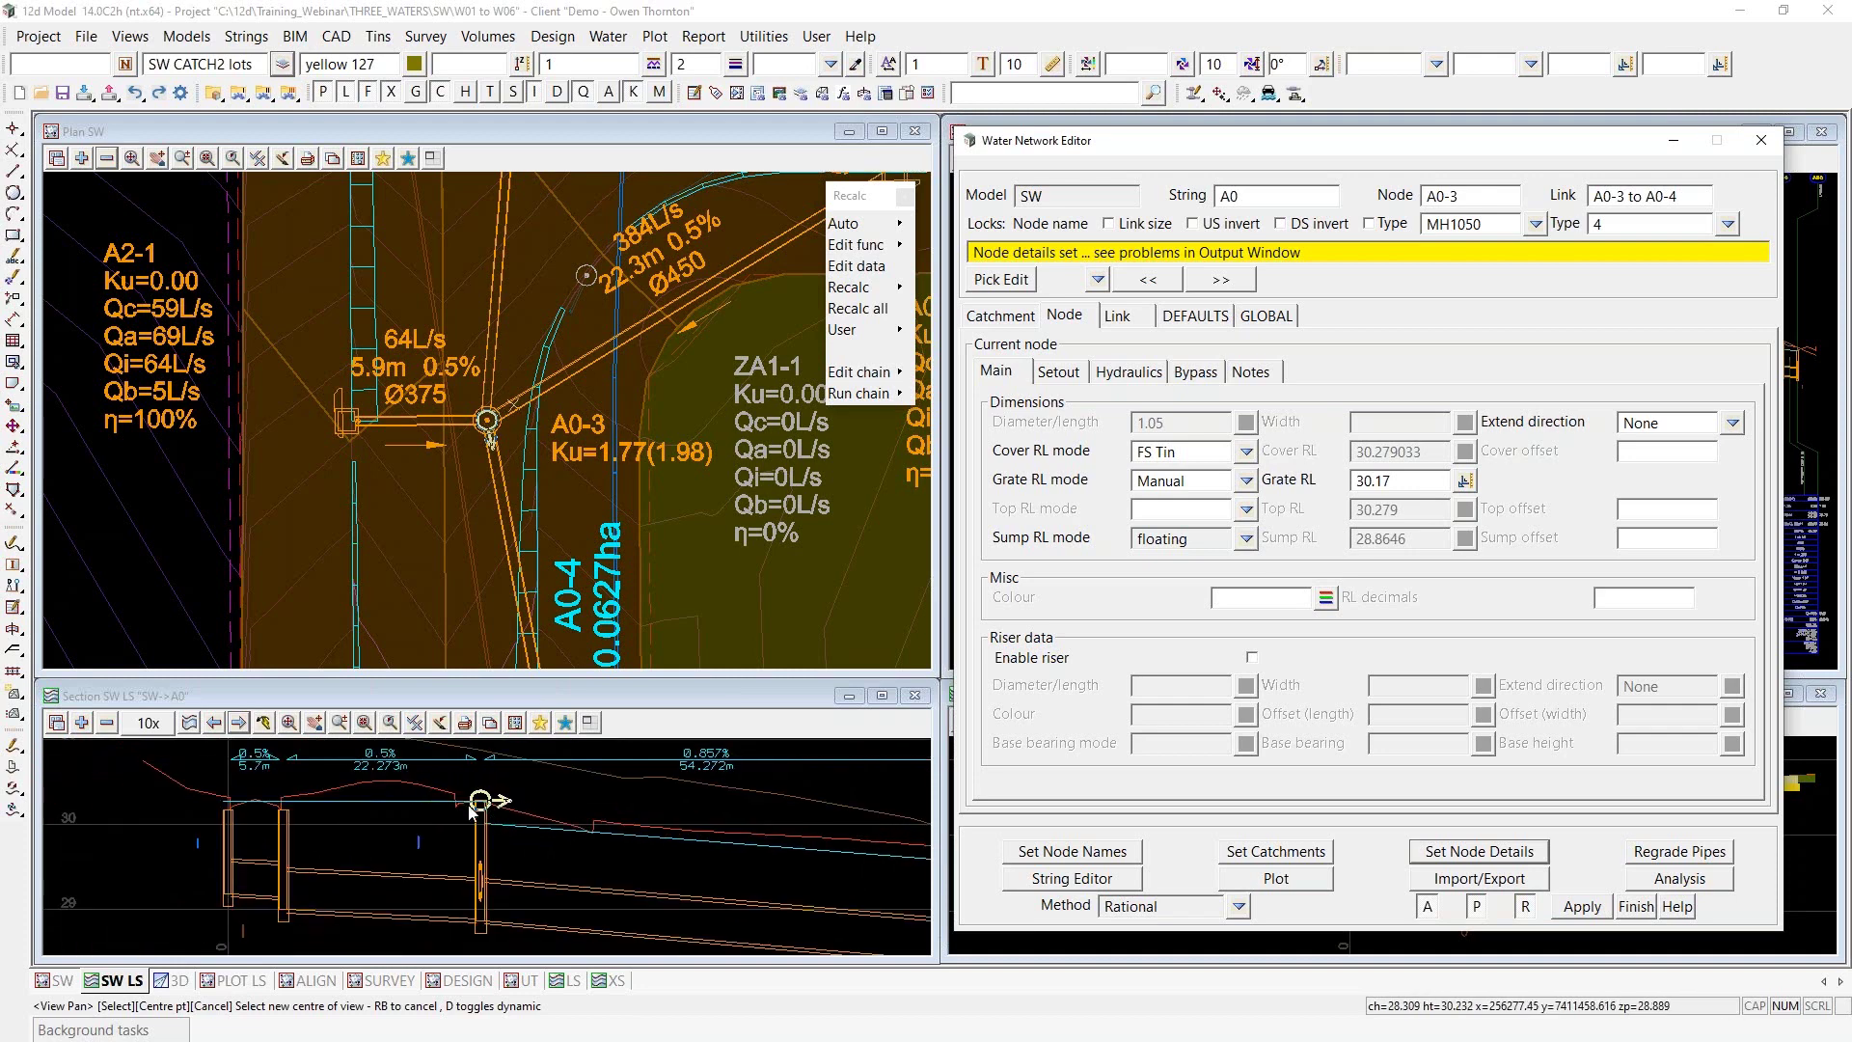
{"action": "scroll", "coordinate": [490, 818], "scroll_direction": "down", "scroll_amount": 2}
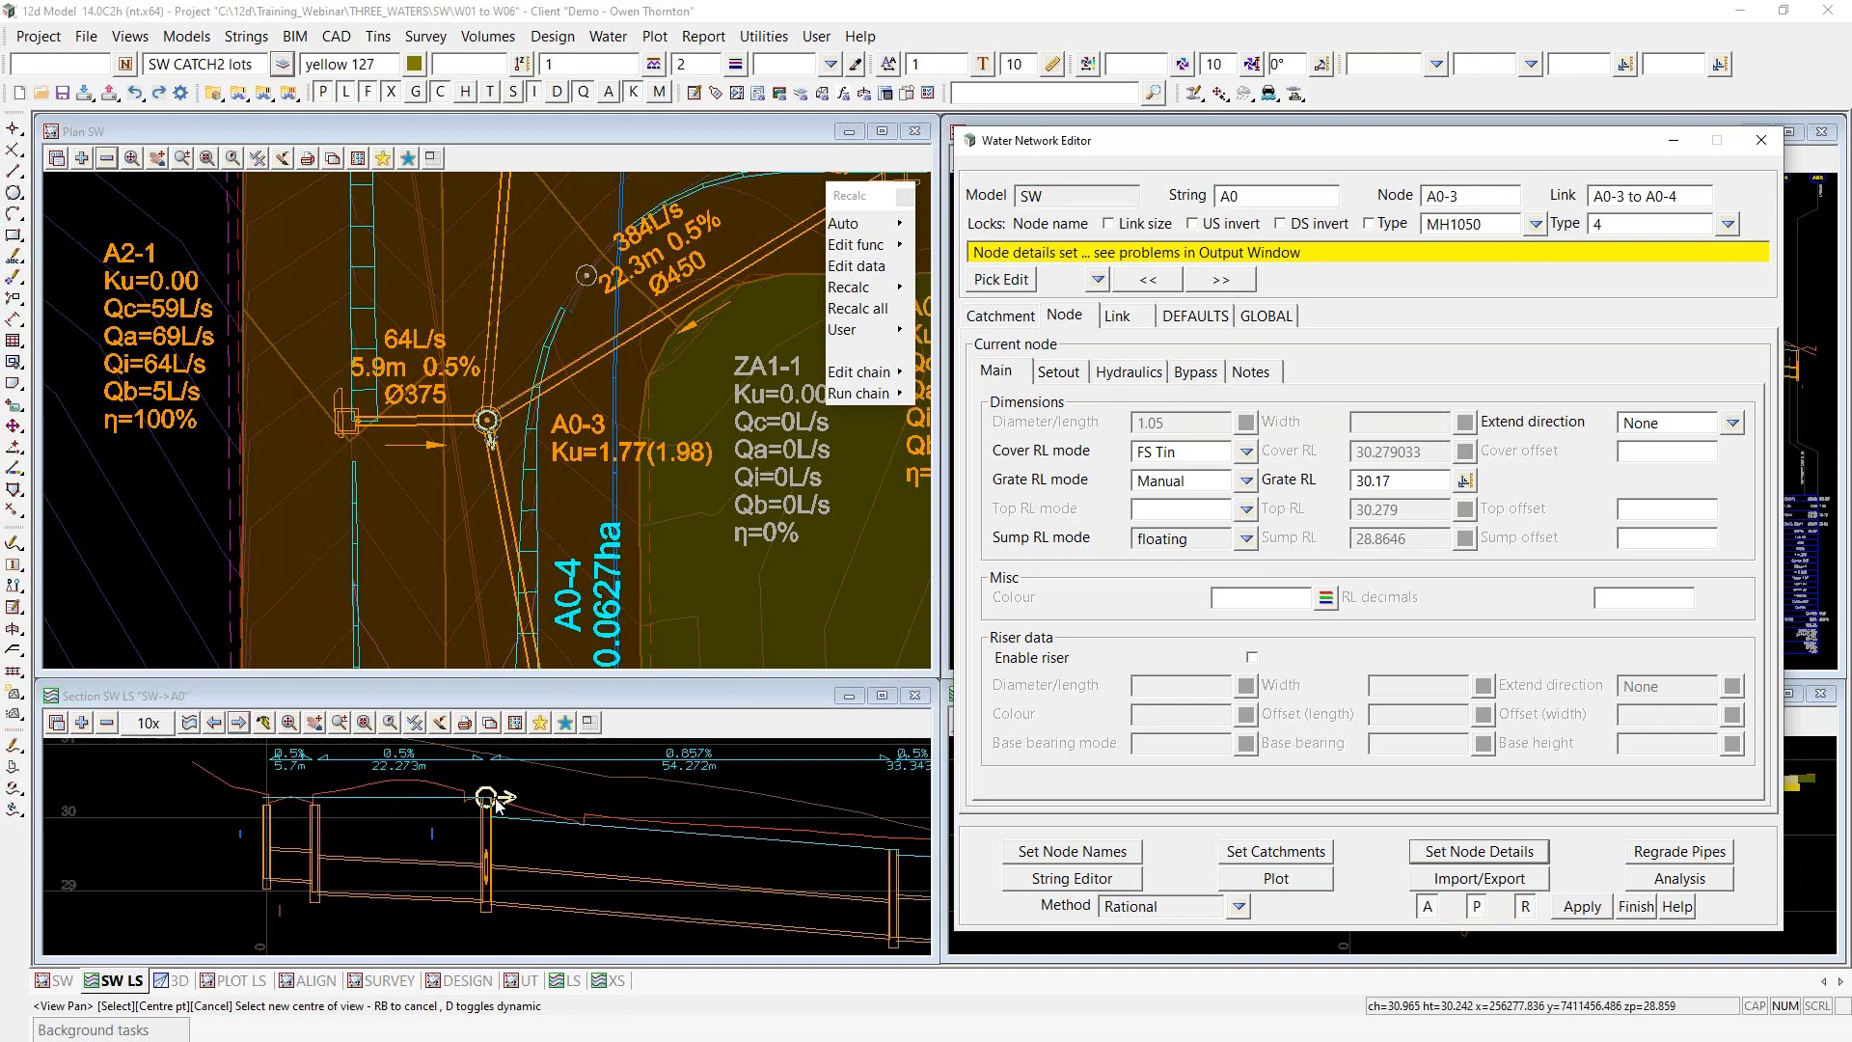
{"action": "scroll", "coordinate": [487, 803], "scroll_direction": "up", "scroll_amount": 2}
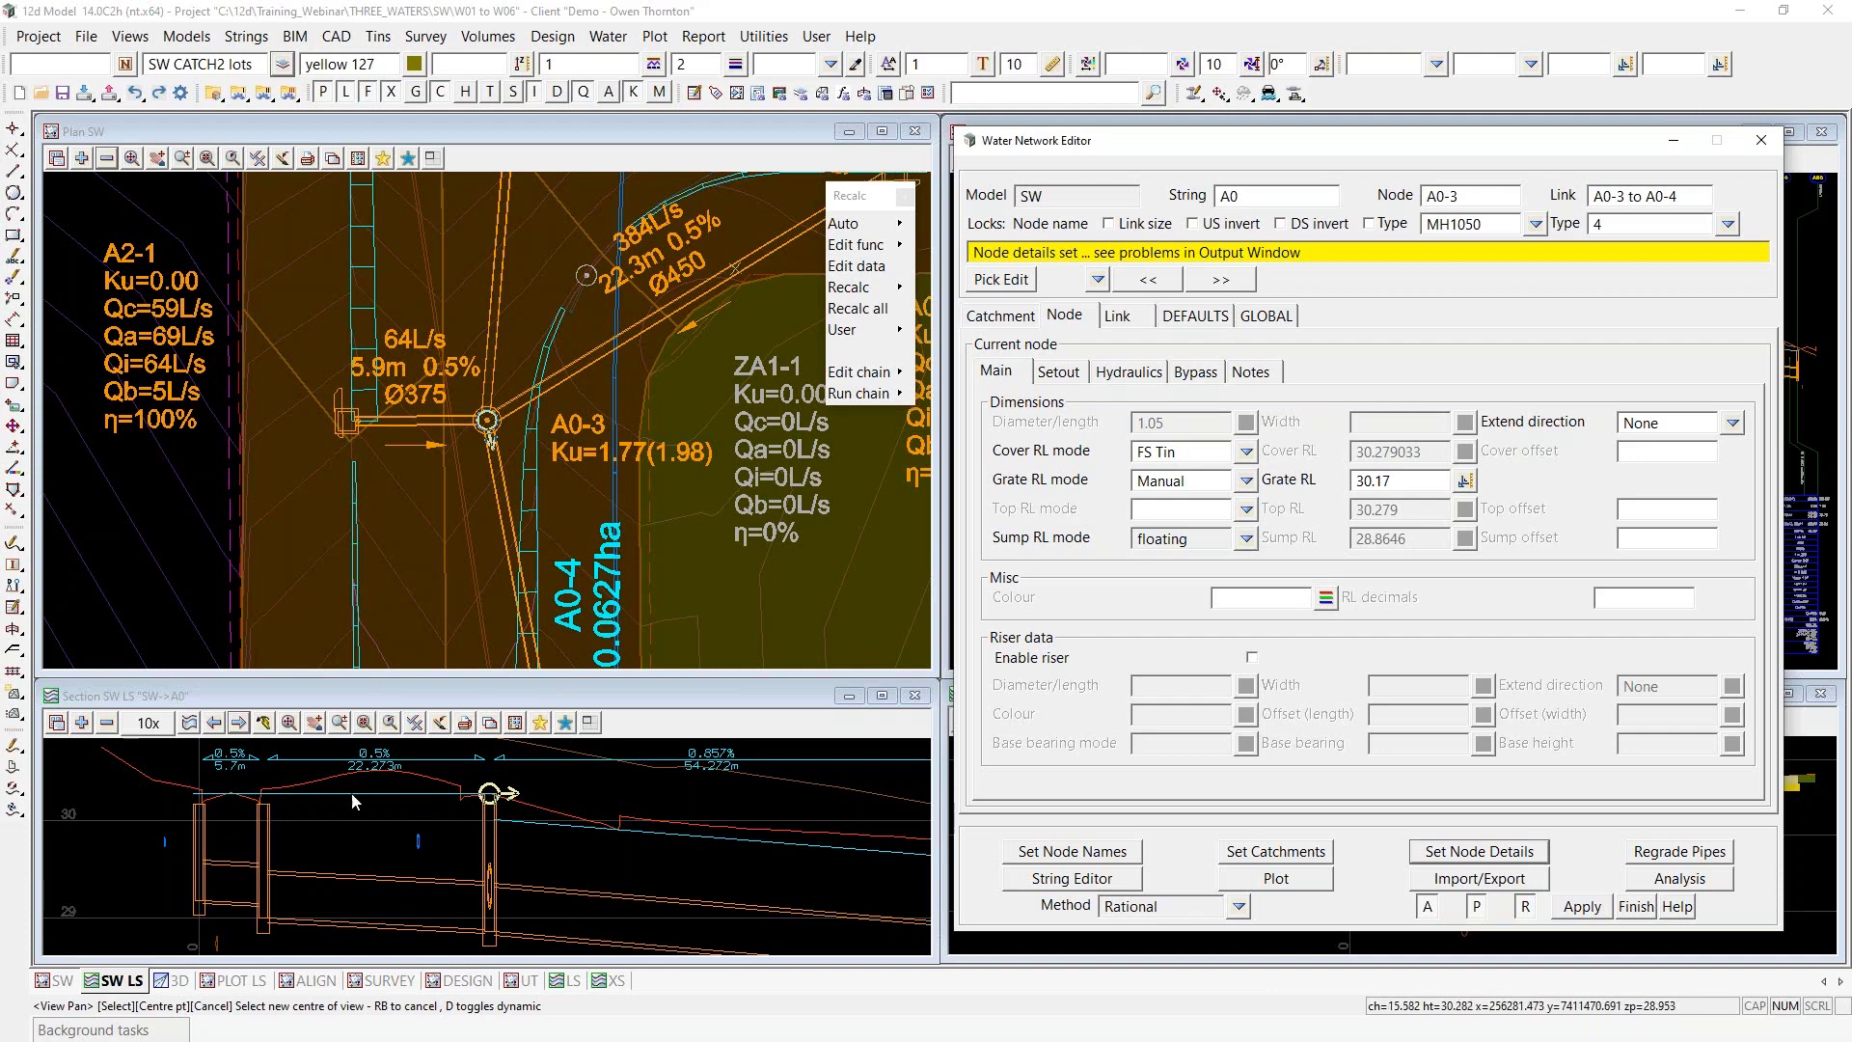
{"action": "scroll", "coordinate": [355, 801], "scroll_direction": "down", "scroll_amount": 1}
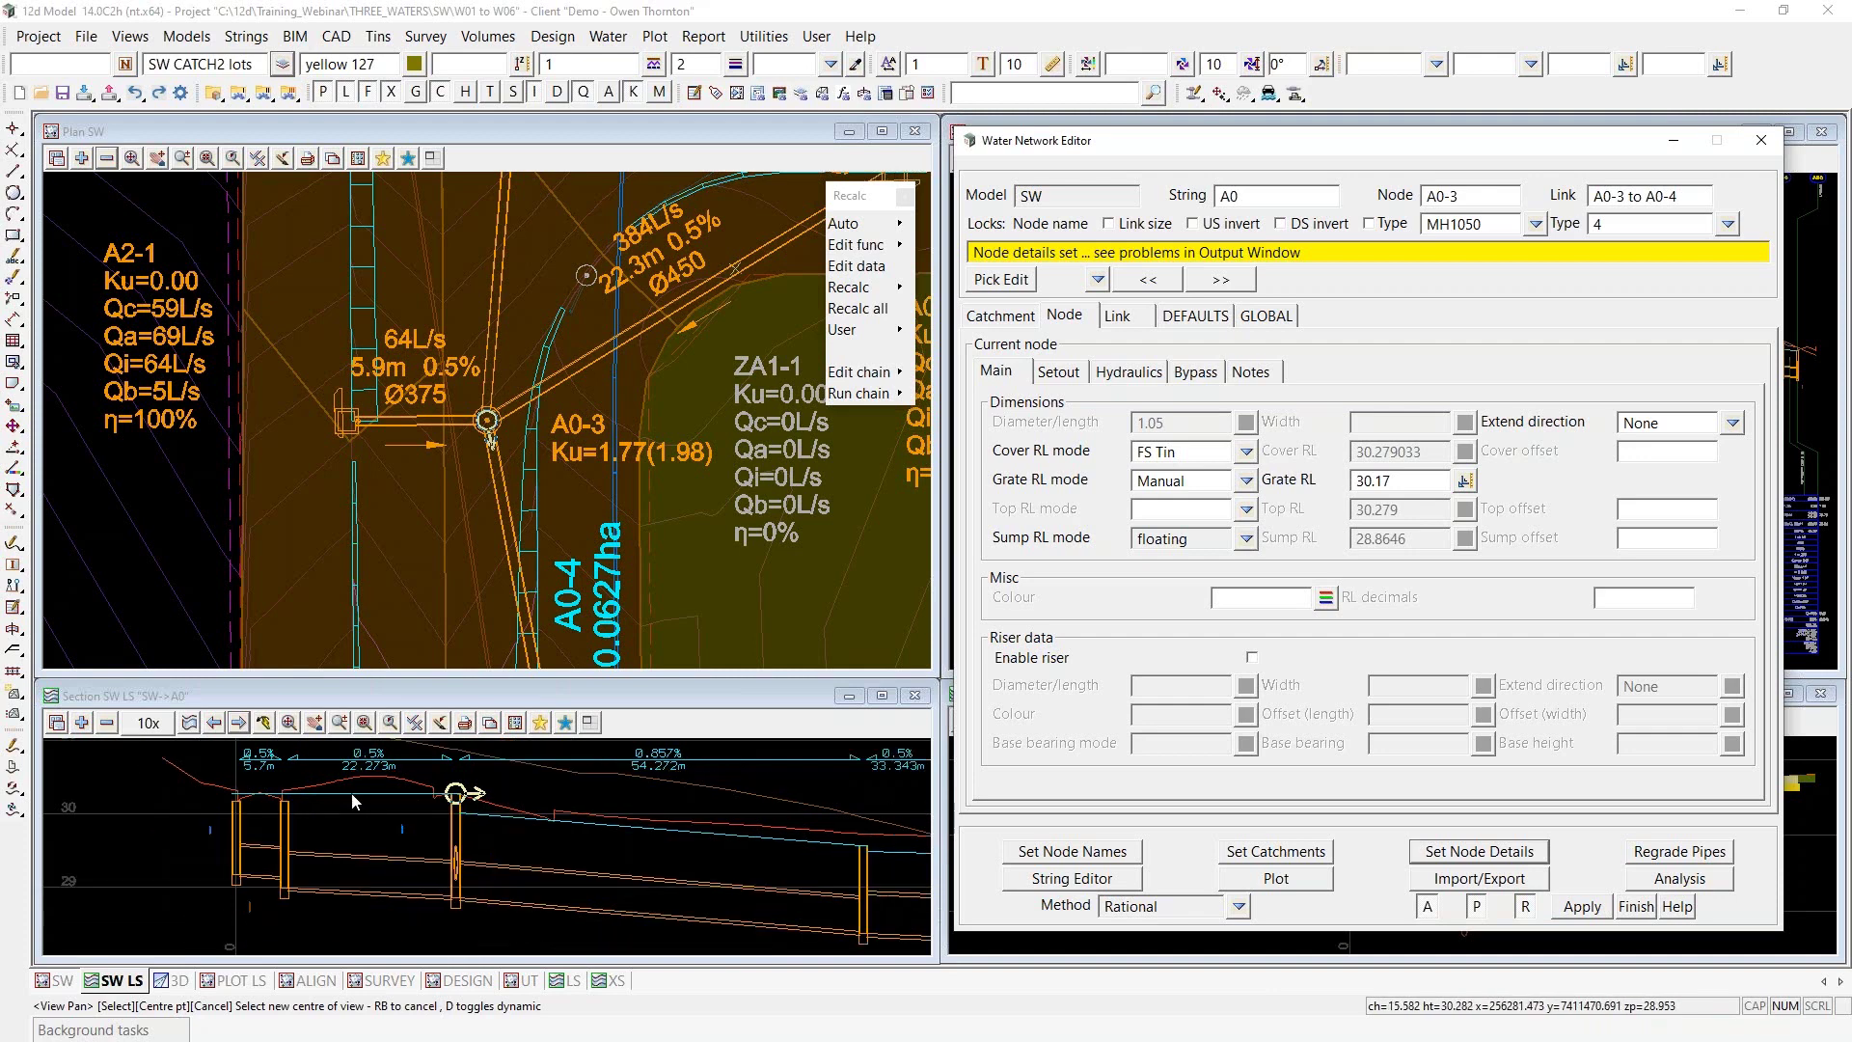
{"action": "left_click", "coordinate": [1679, 878]}
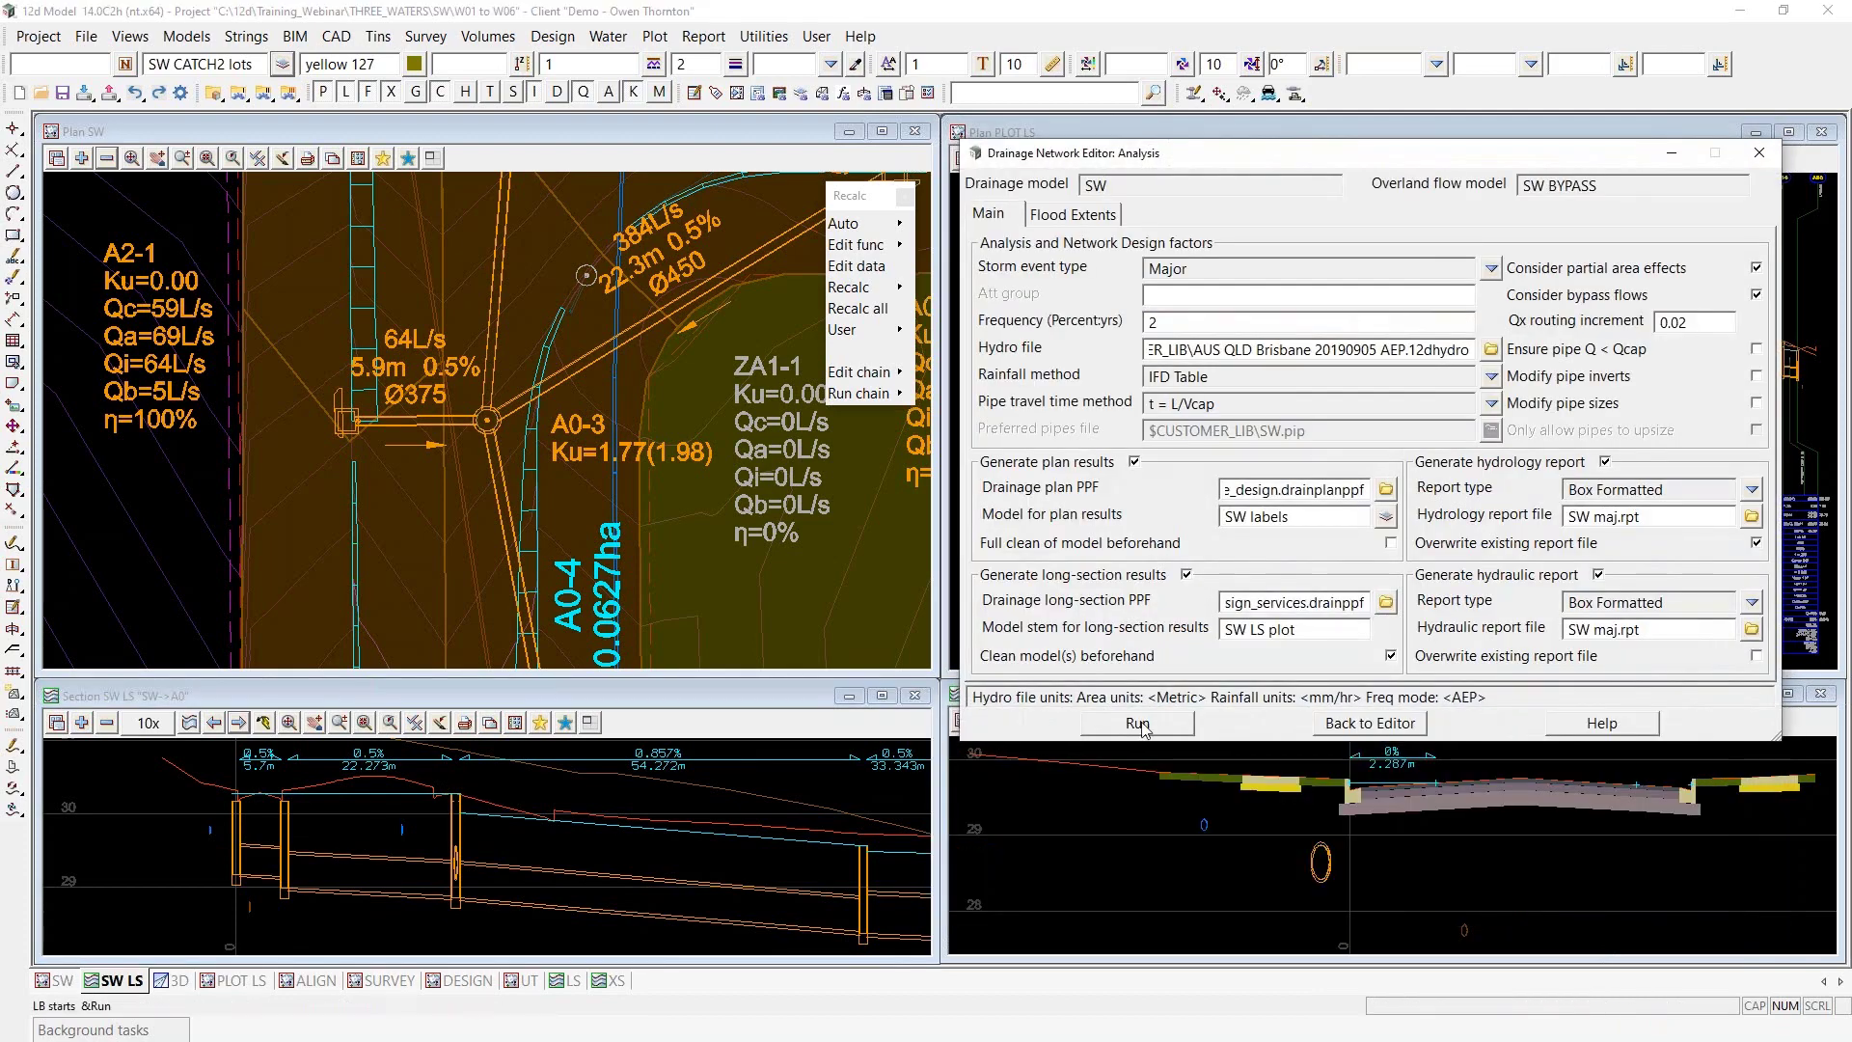
{"action": "left_click", "coordinate": [1139, 728]}
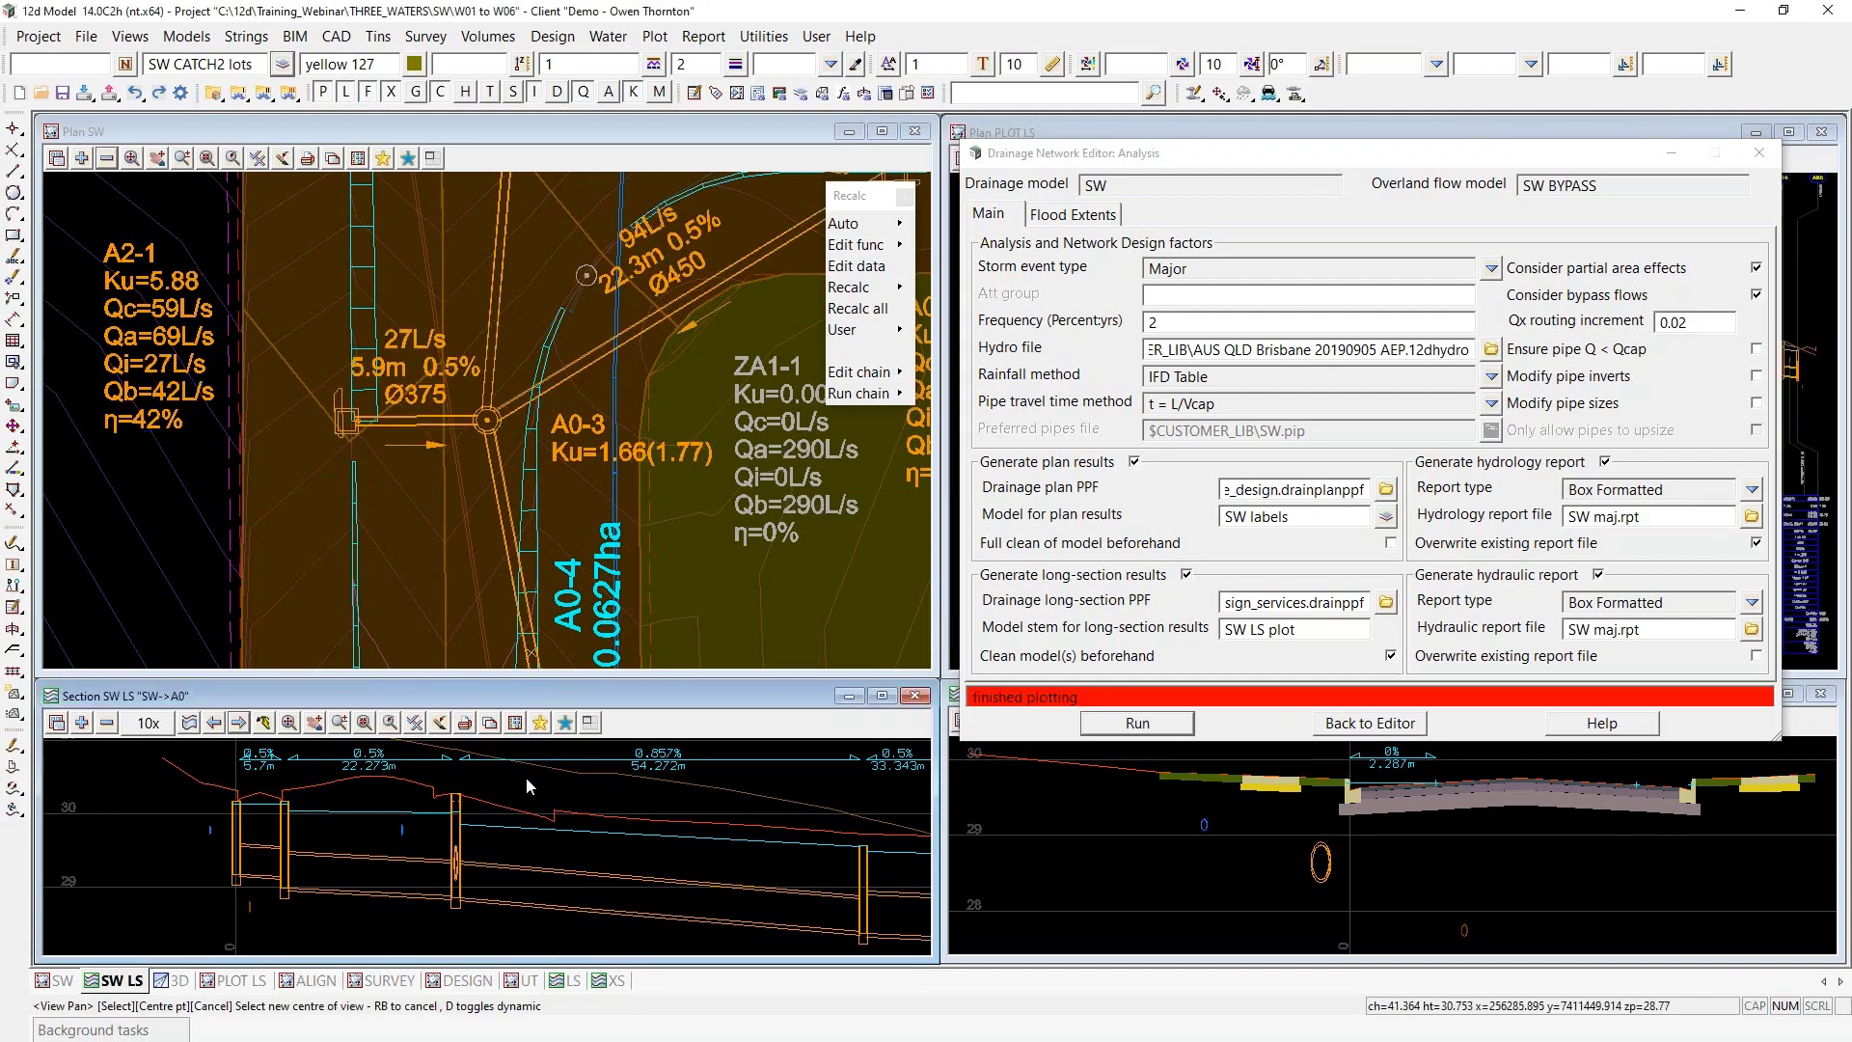
Duplicate the SW plan view and name the copy SW MAJOR
{"action": "scroll", "coordinate": [239, 426], "scroll_direction": "down", "scroll_amount": 3}
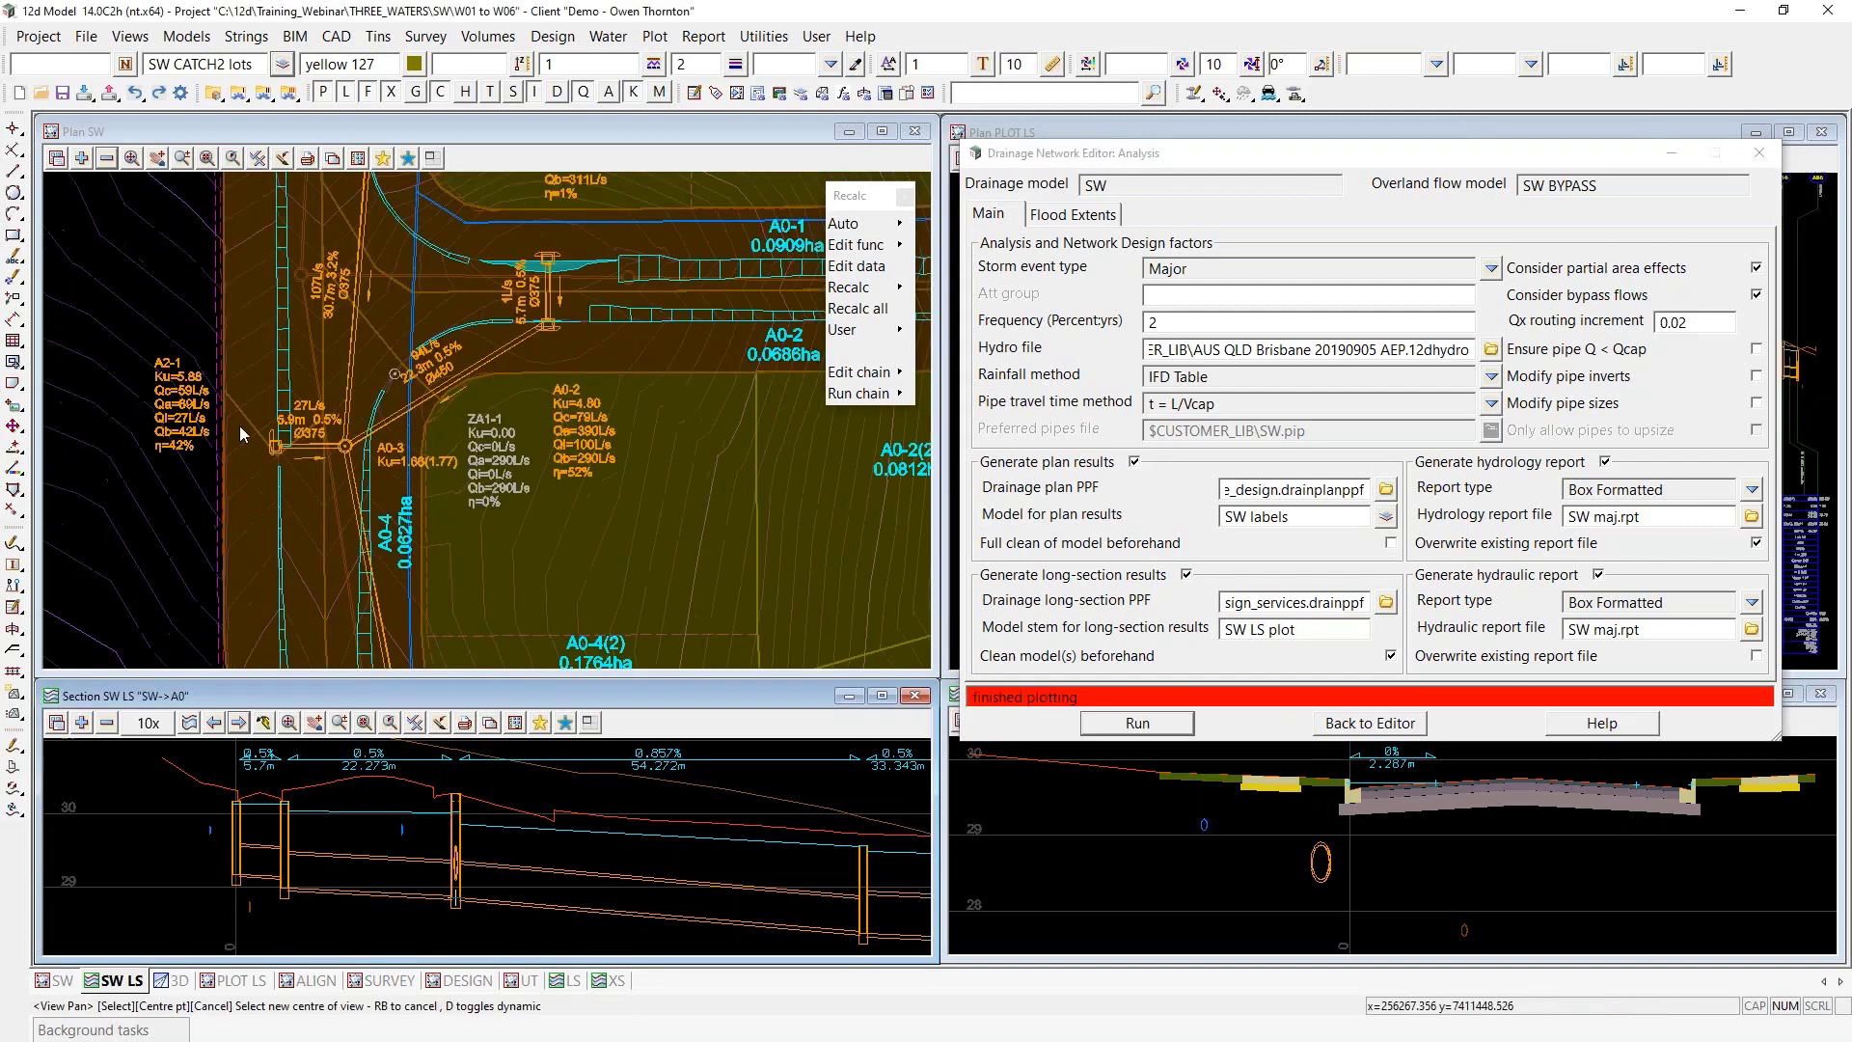
{"action": "scroll", "coordinate": [452, 490], "scroll_direction": "down", "scroll_amount": 2}
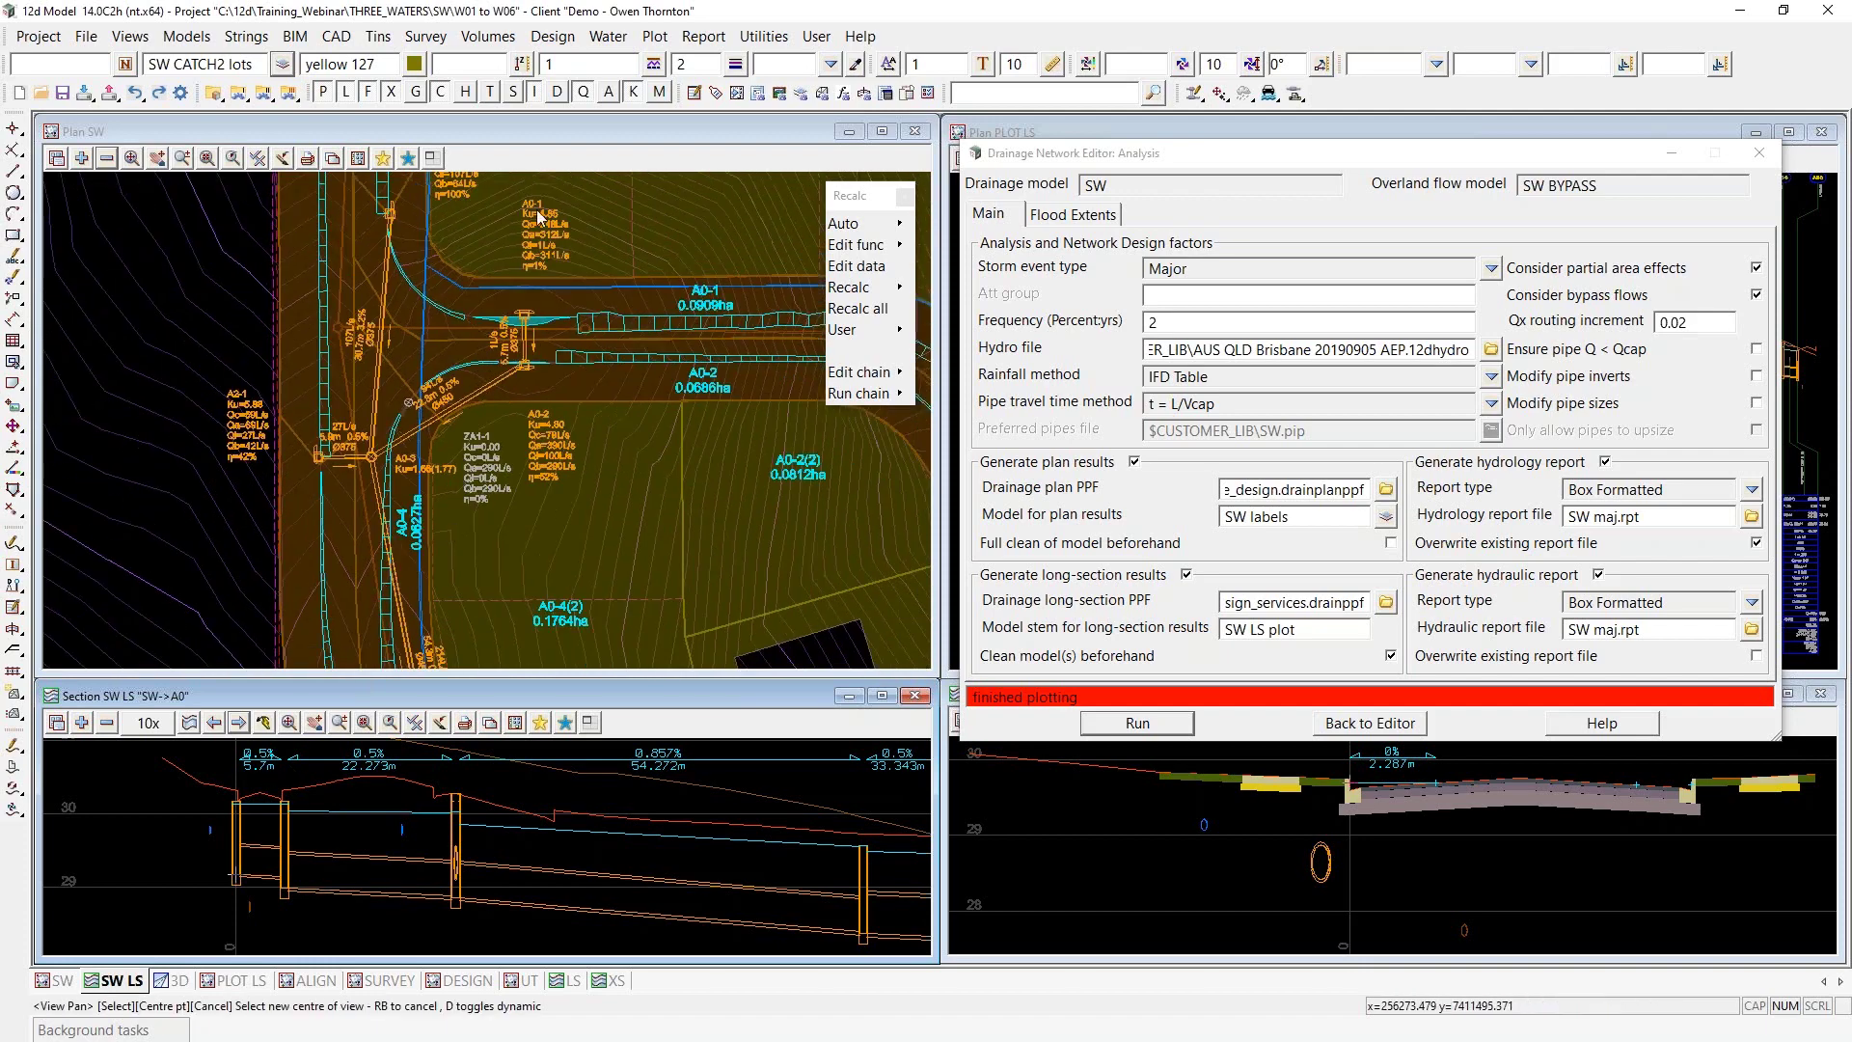
{"action": "scroll", "coordinate": [528, 239], "scroll_direction": "up", "scroll_amount": 2}
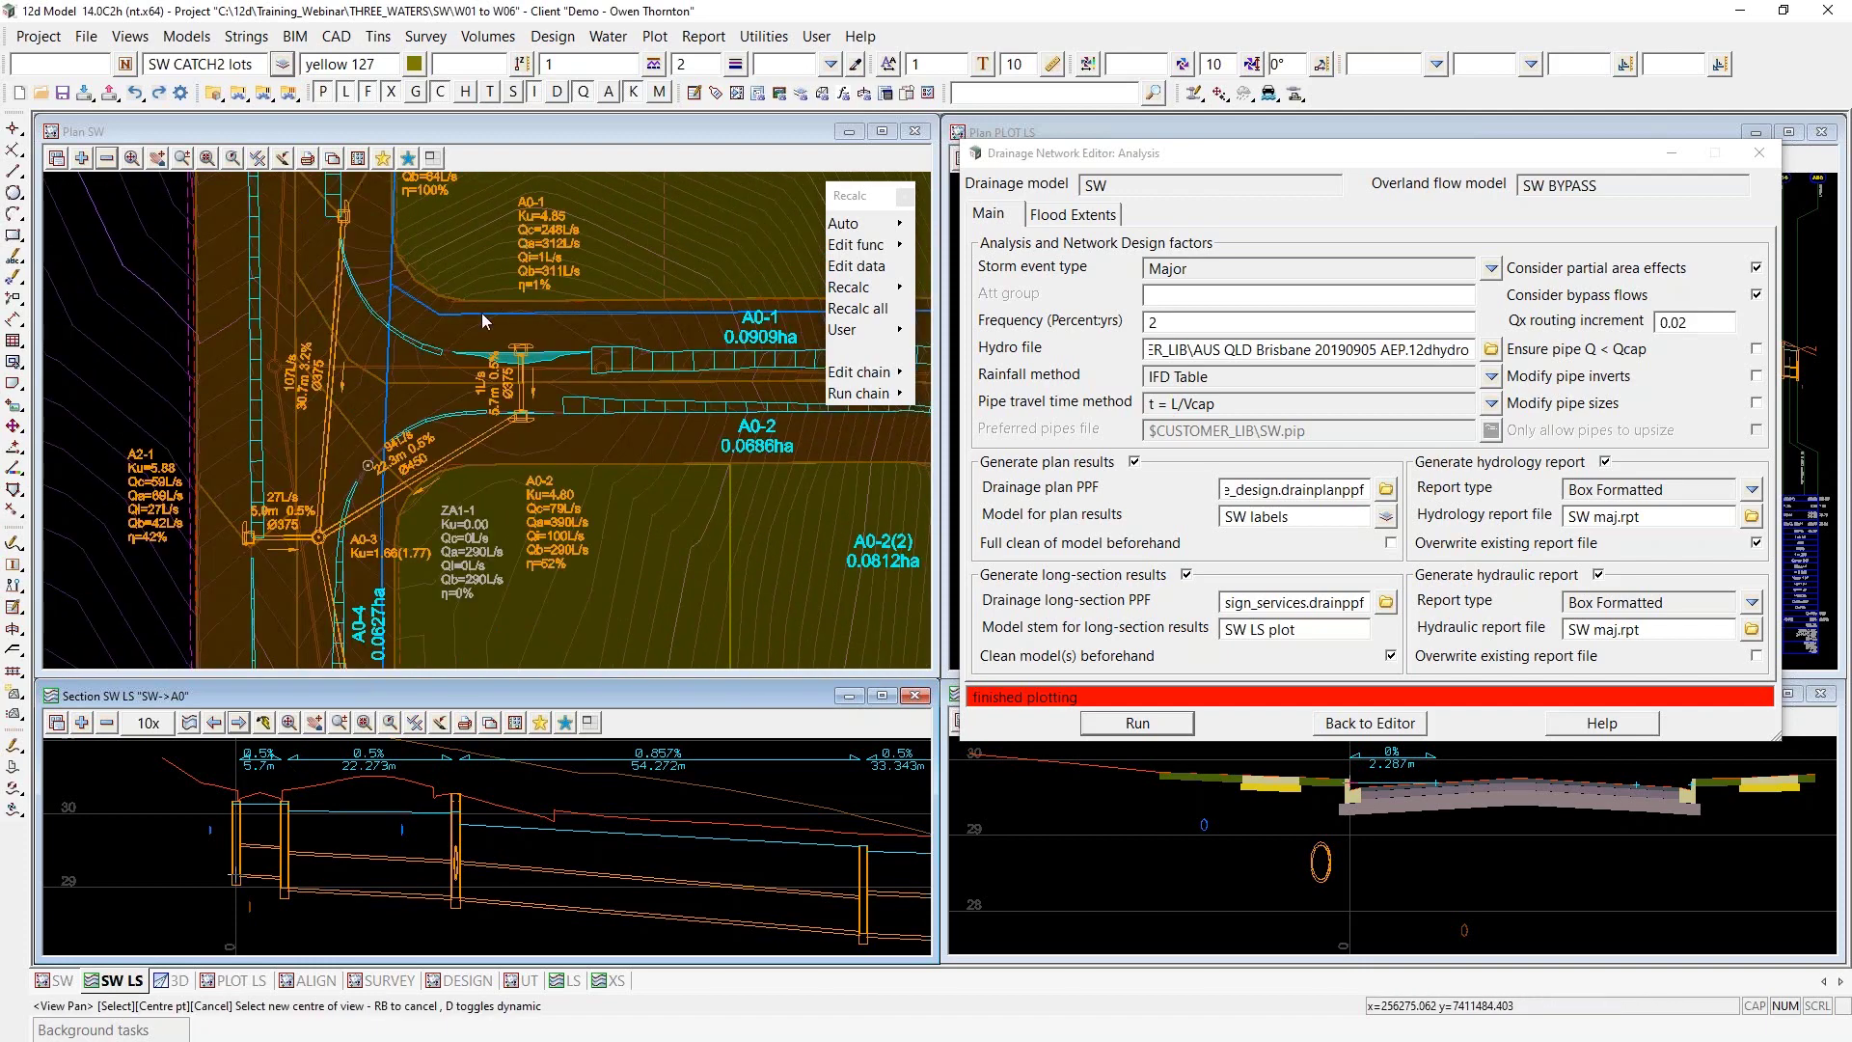
{"action": "scroll", "coordinate": [483, 313], "scroll_direction": "up", "scroll_amount": 1}
{"action": "scroll", "coordinate": [528, 288], "scroll_direction": "up", "scroll_amount": 1}
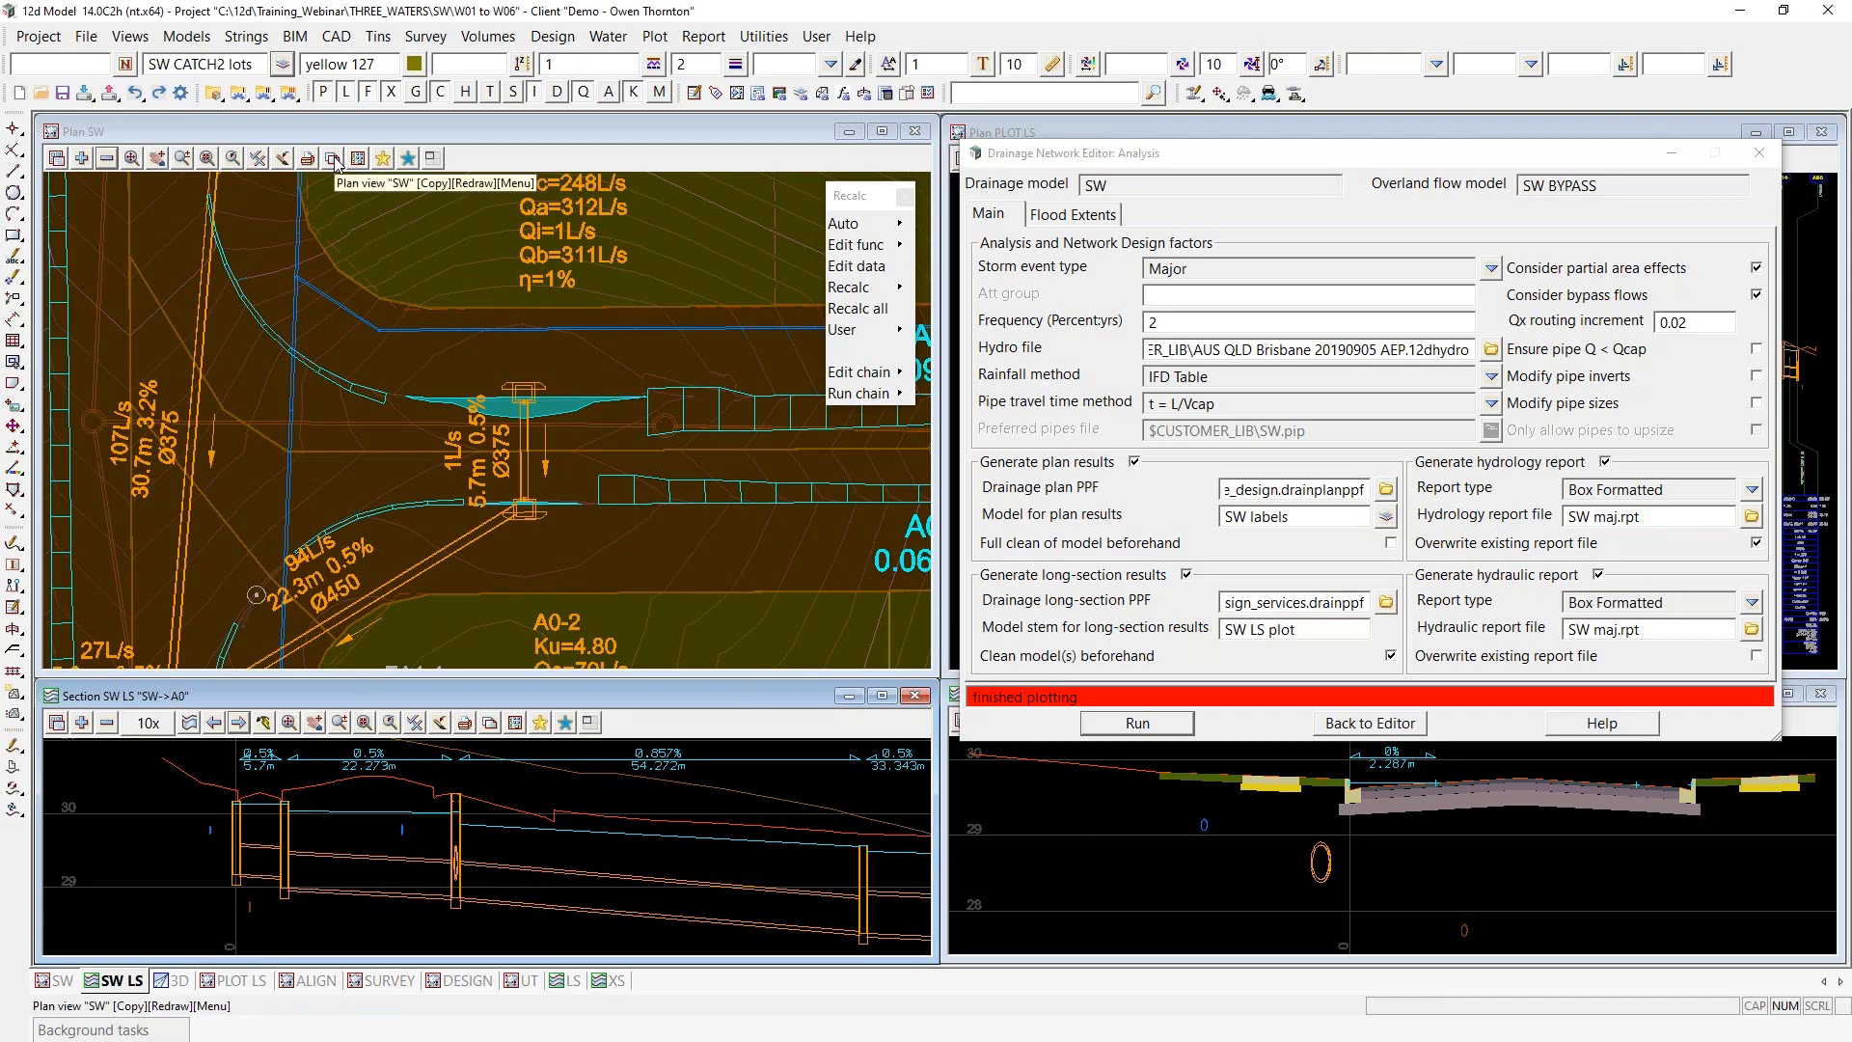
{"action": "left_click", "coordinate": [335, 162]}
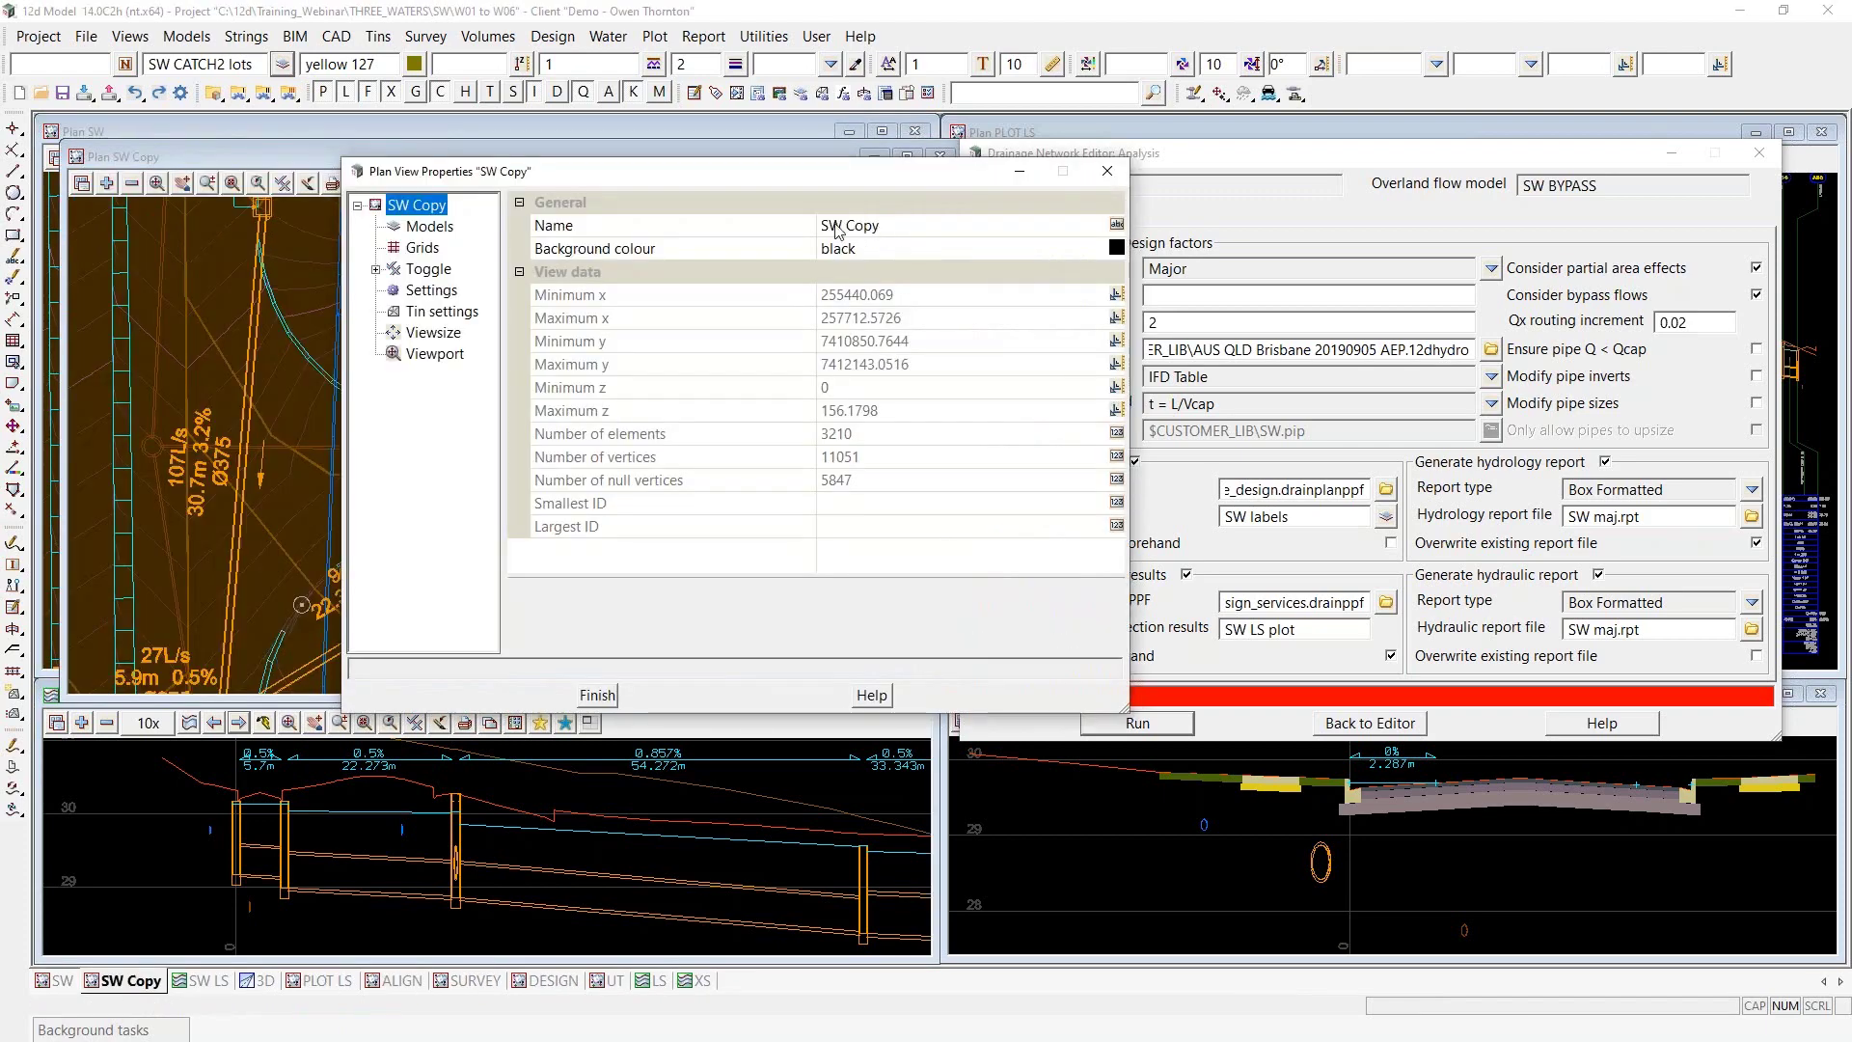
{"action": "left_click", "coordinate": [854, 224]}
{"action": "double_click", "coordinate": [861, 225]}
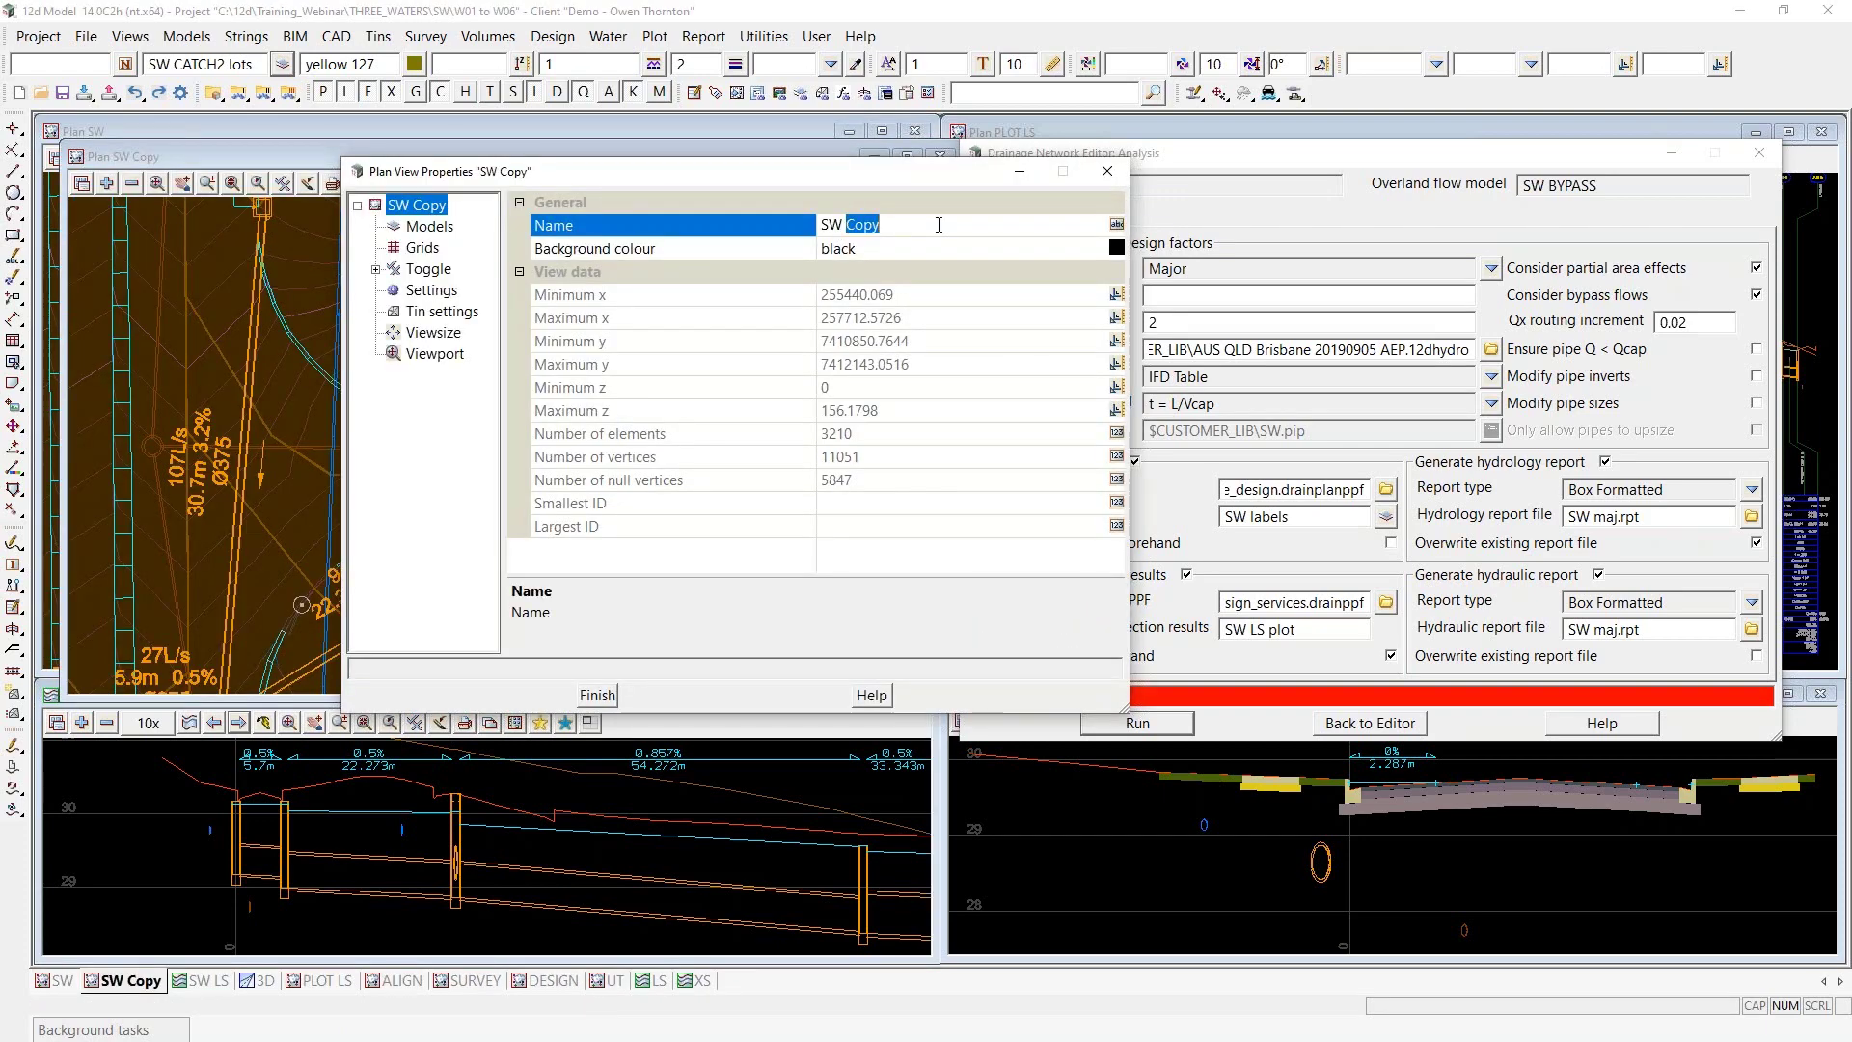
{"action": "type", "text": "MAJOR"}
{"action": "left_click", "coordinate": [597, 695]}
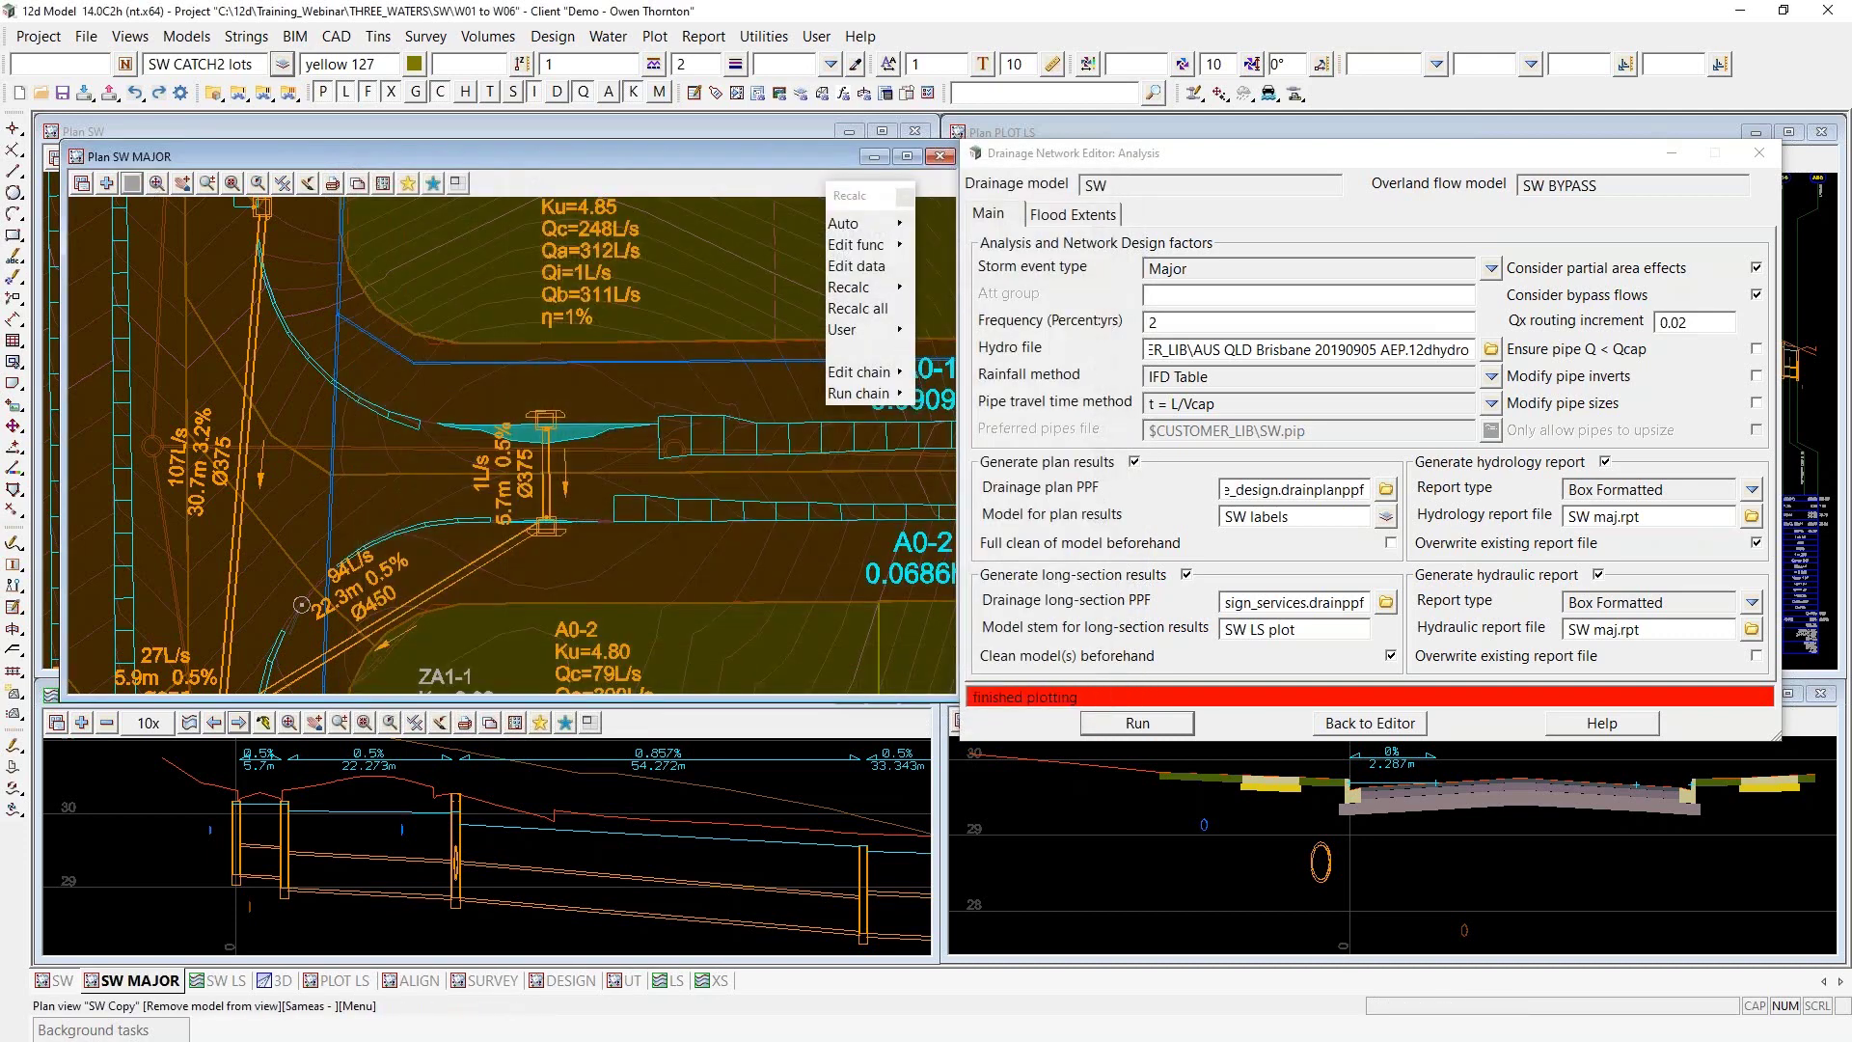
Remove the models SW flood sag ponds, SW flood widths and SW flood widths warn Q from the SW MAJOR view
{"action": "left_click", "coordinate": [132, 182]}
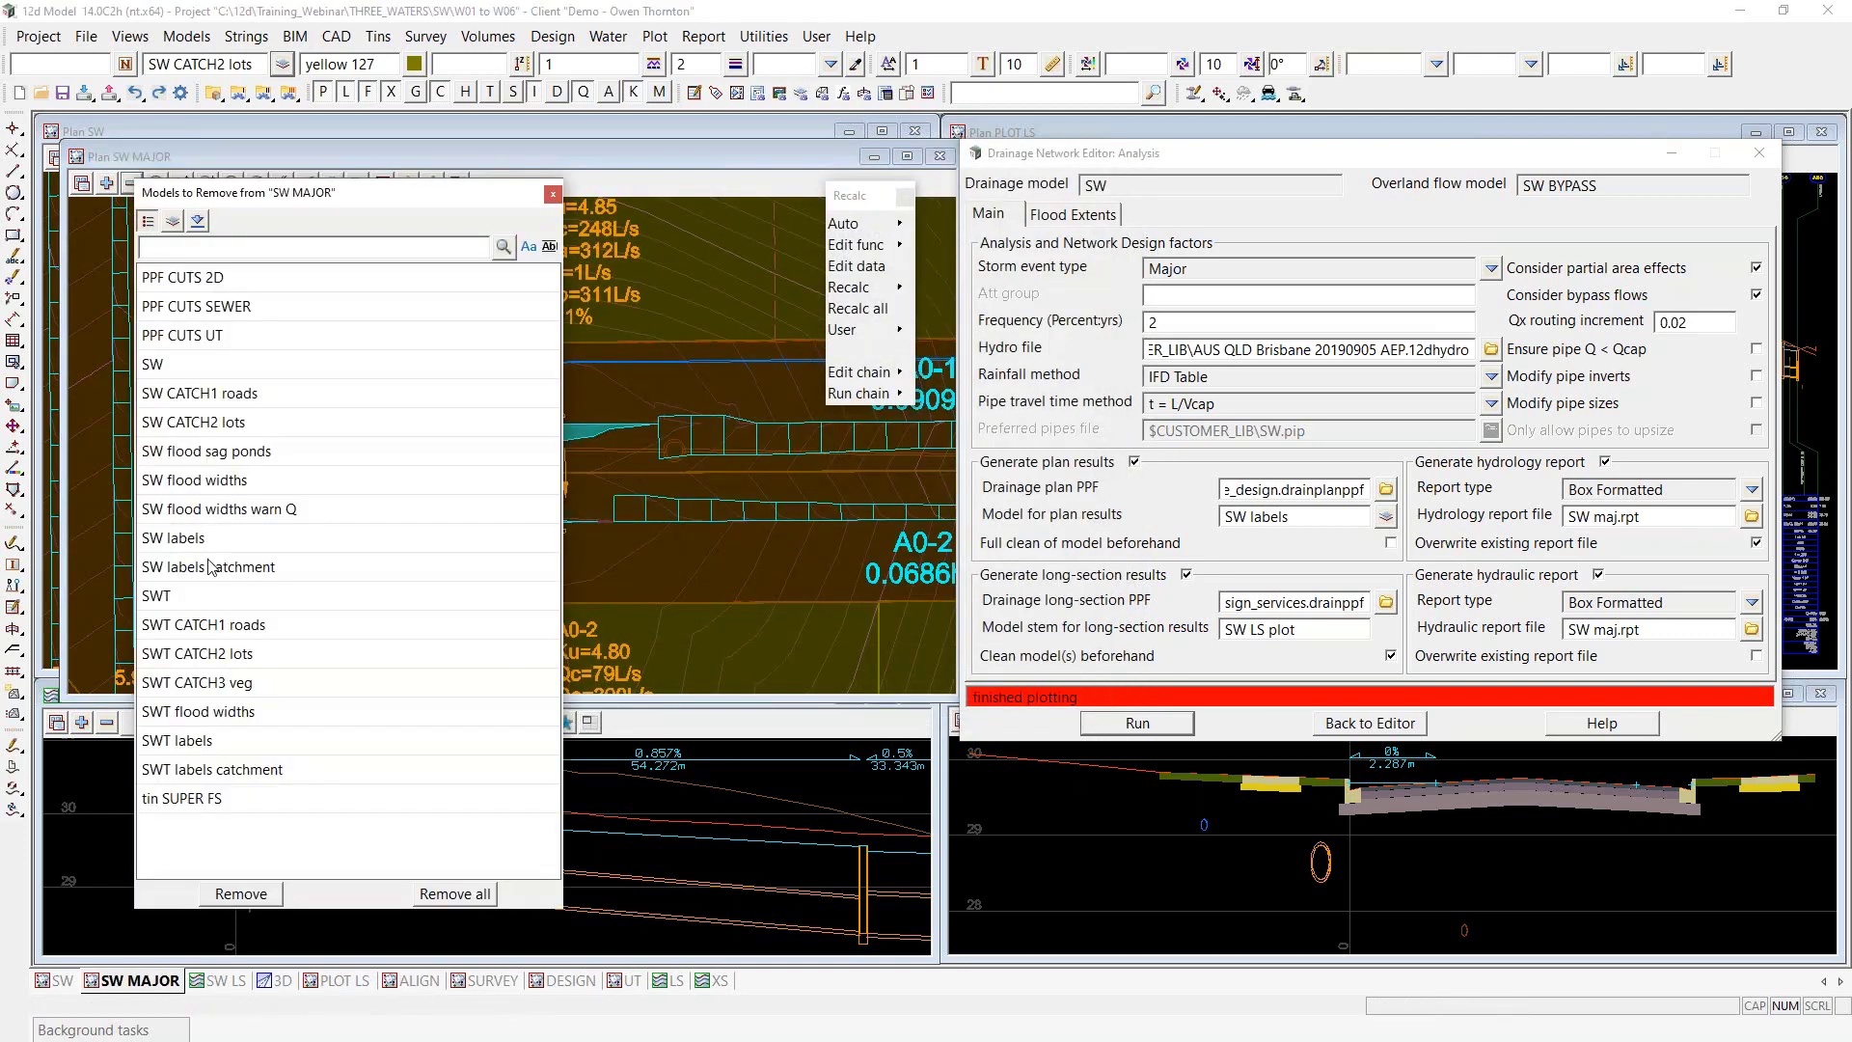
{"action": "left_click", "coordinate": [220, 454]}
{"action": "left_click", "coordinate": [219, 481], "text": "ctrl"}
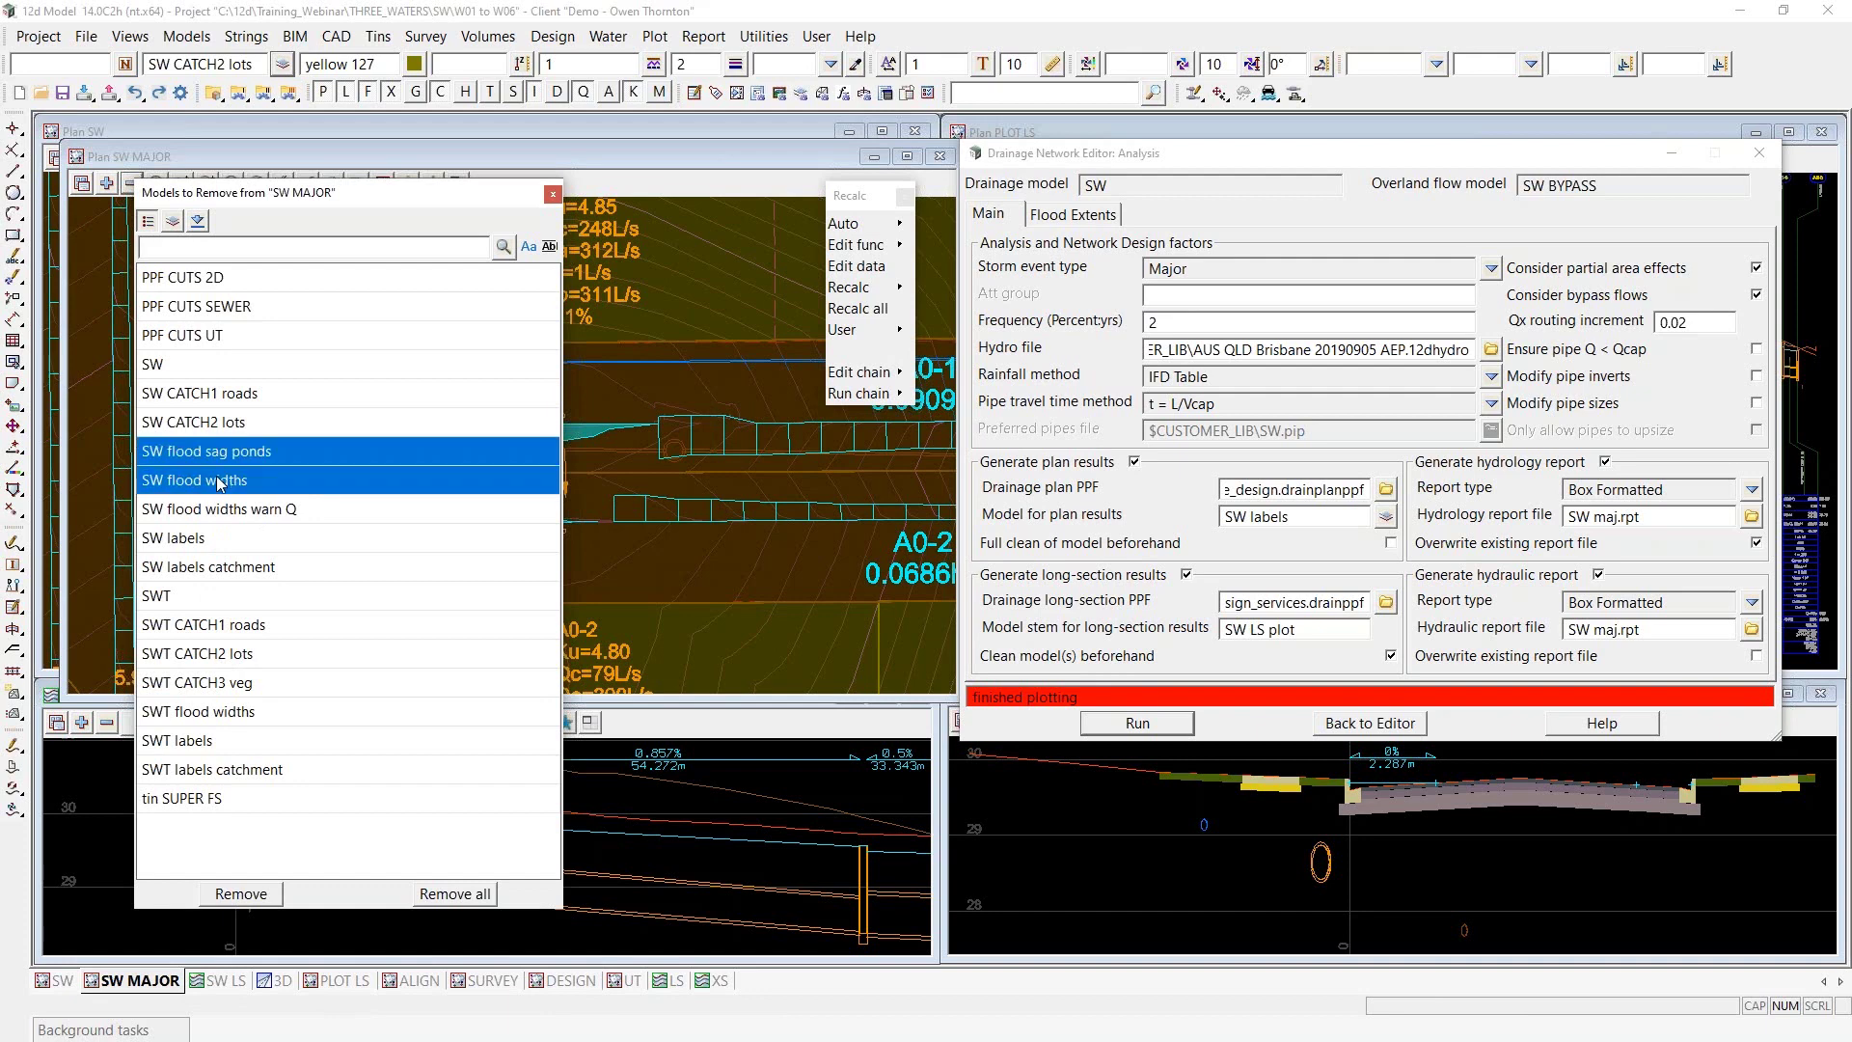
{"action": "left_click", "coordinate": [220, 509], "text": "ctrl"}
{"action": "left_click", "coordinate": [241, 895]}
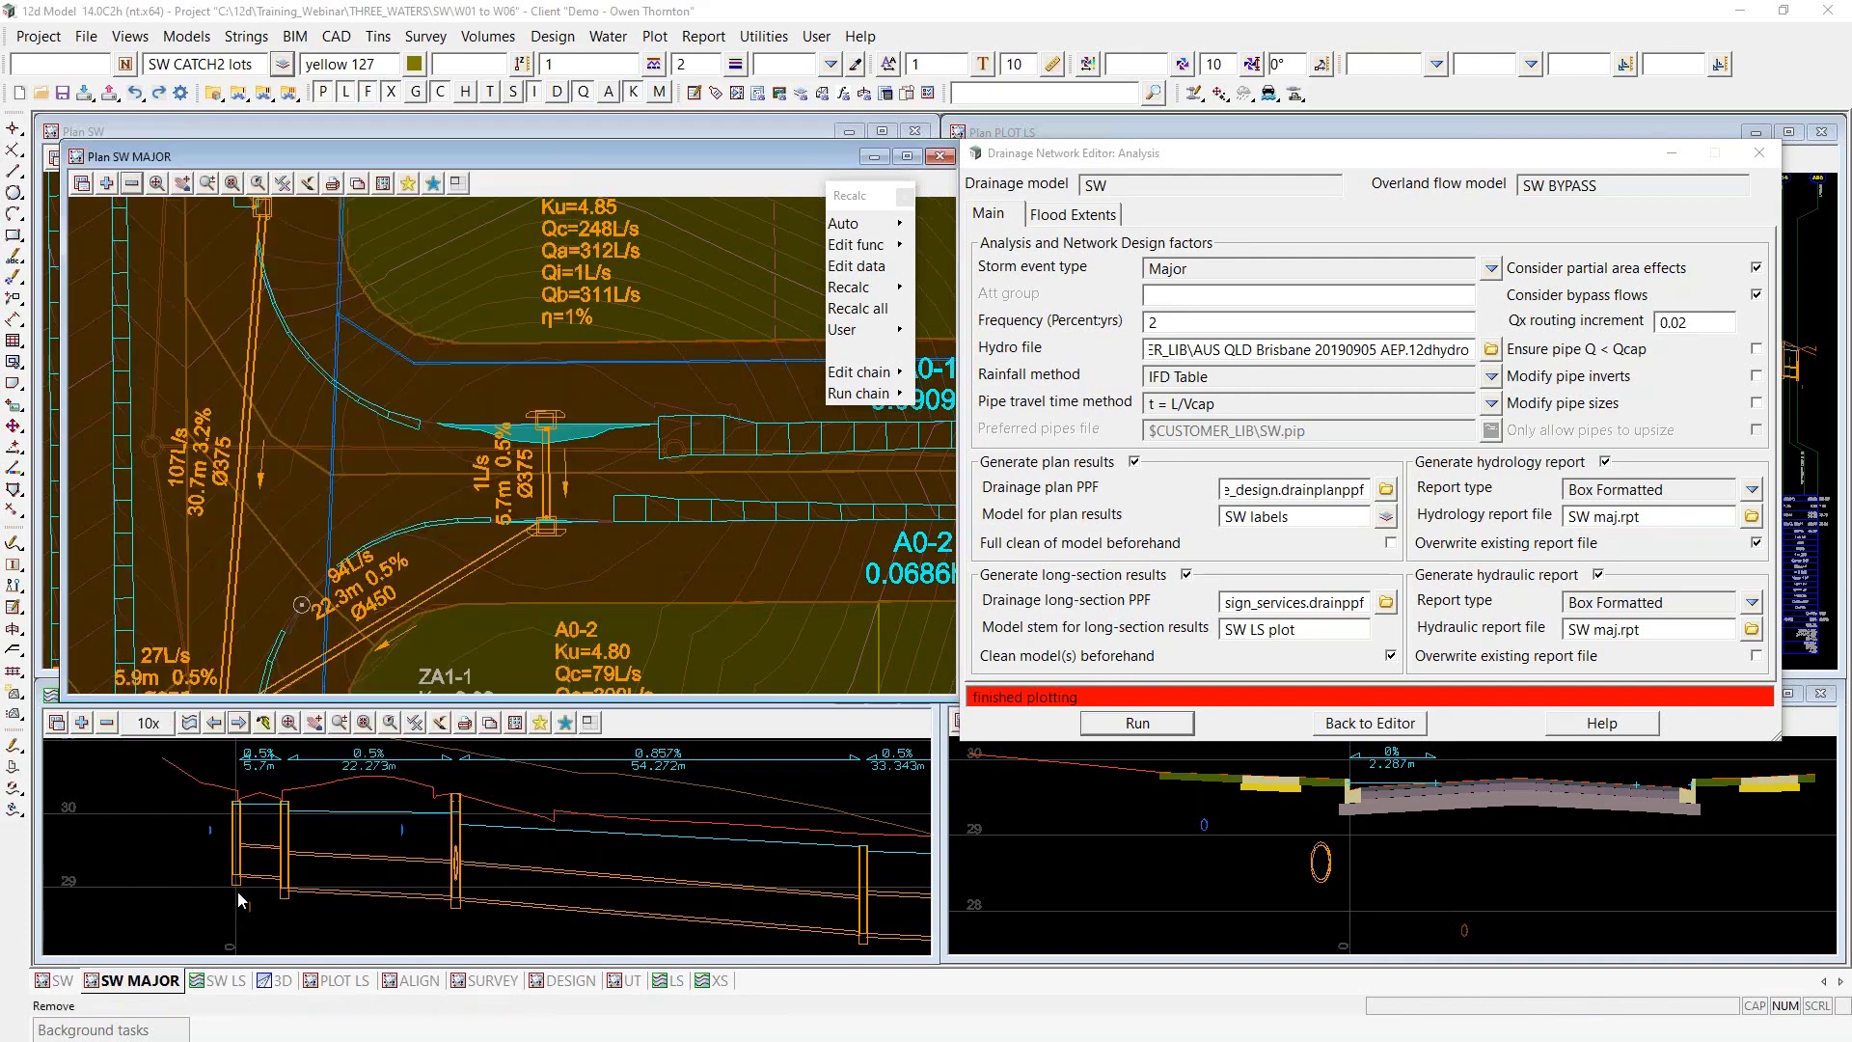
Add the SW flood maj sag ponds and SW flood maj widths models, plus the SW warn DxV, warn Q and warn W models, to SW MAJOR
{"action": "left_click", "coordinate": [103, 183]}
{"action": "type", "text": "maj"}
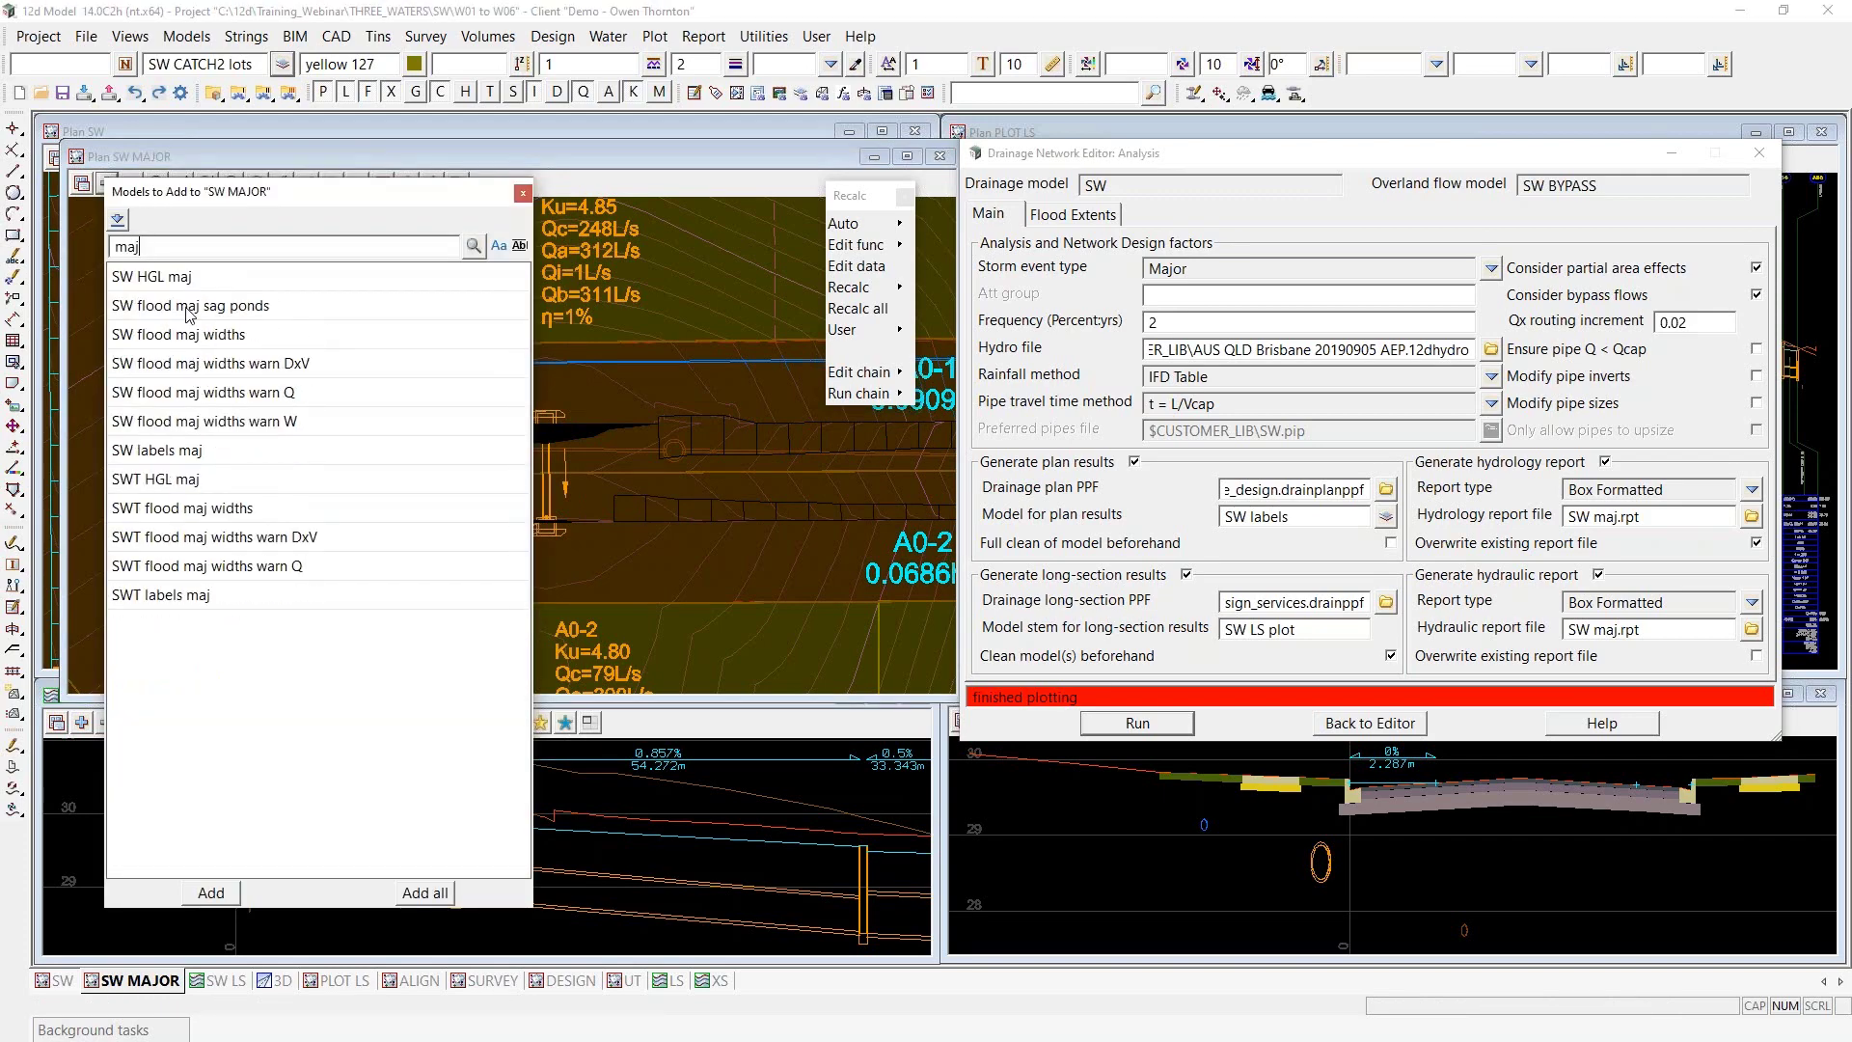
{"action": "left_click_drag", "start_coordinate": [188, 314], "coordinate": [200, 338]}
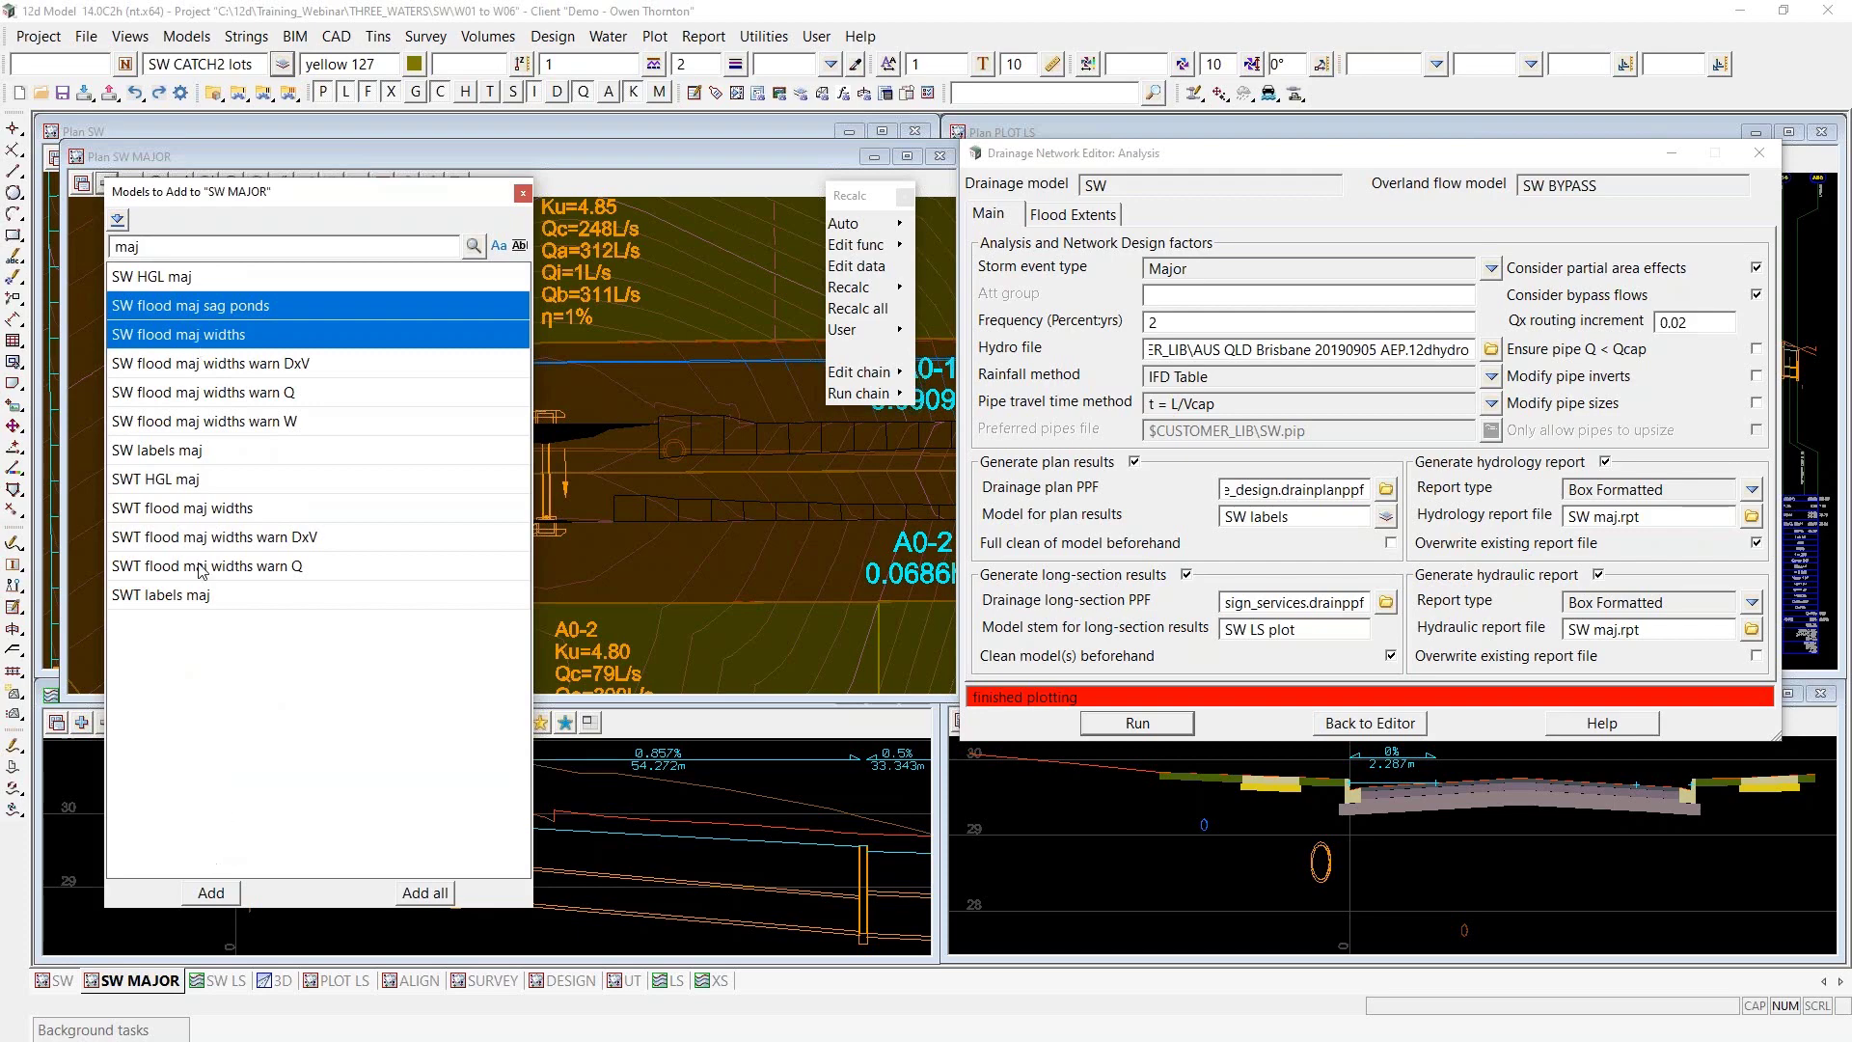
{"action": "left_click", "coordinate": [219, 310]}
{"action": "left_click_drag", "start_coordinate": [214, 332], "coordinate": [216, 422]}
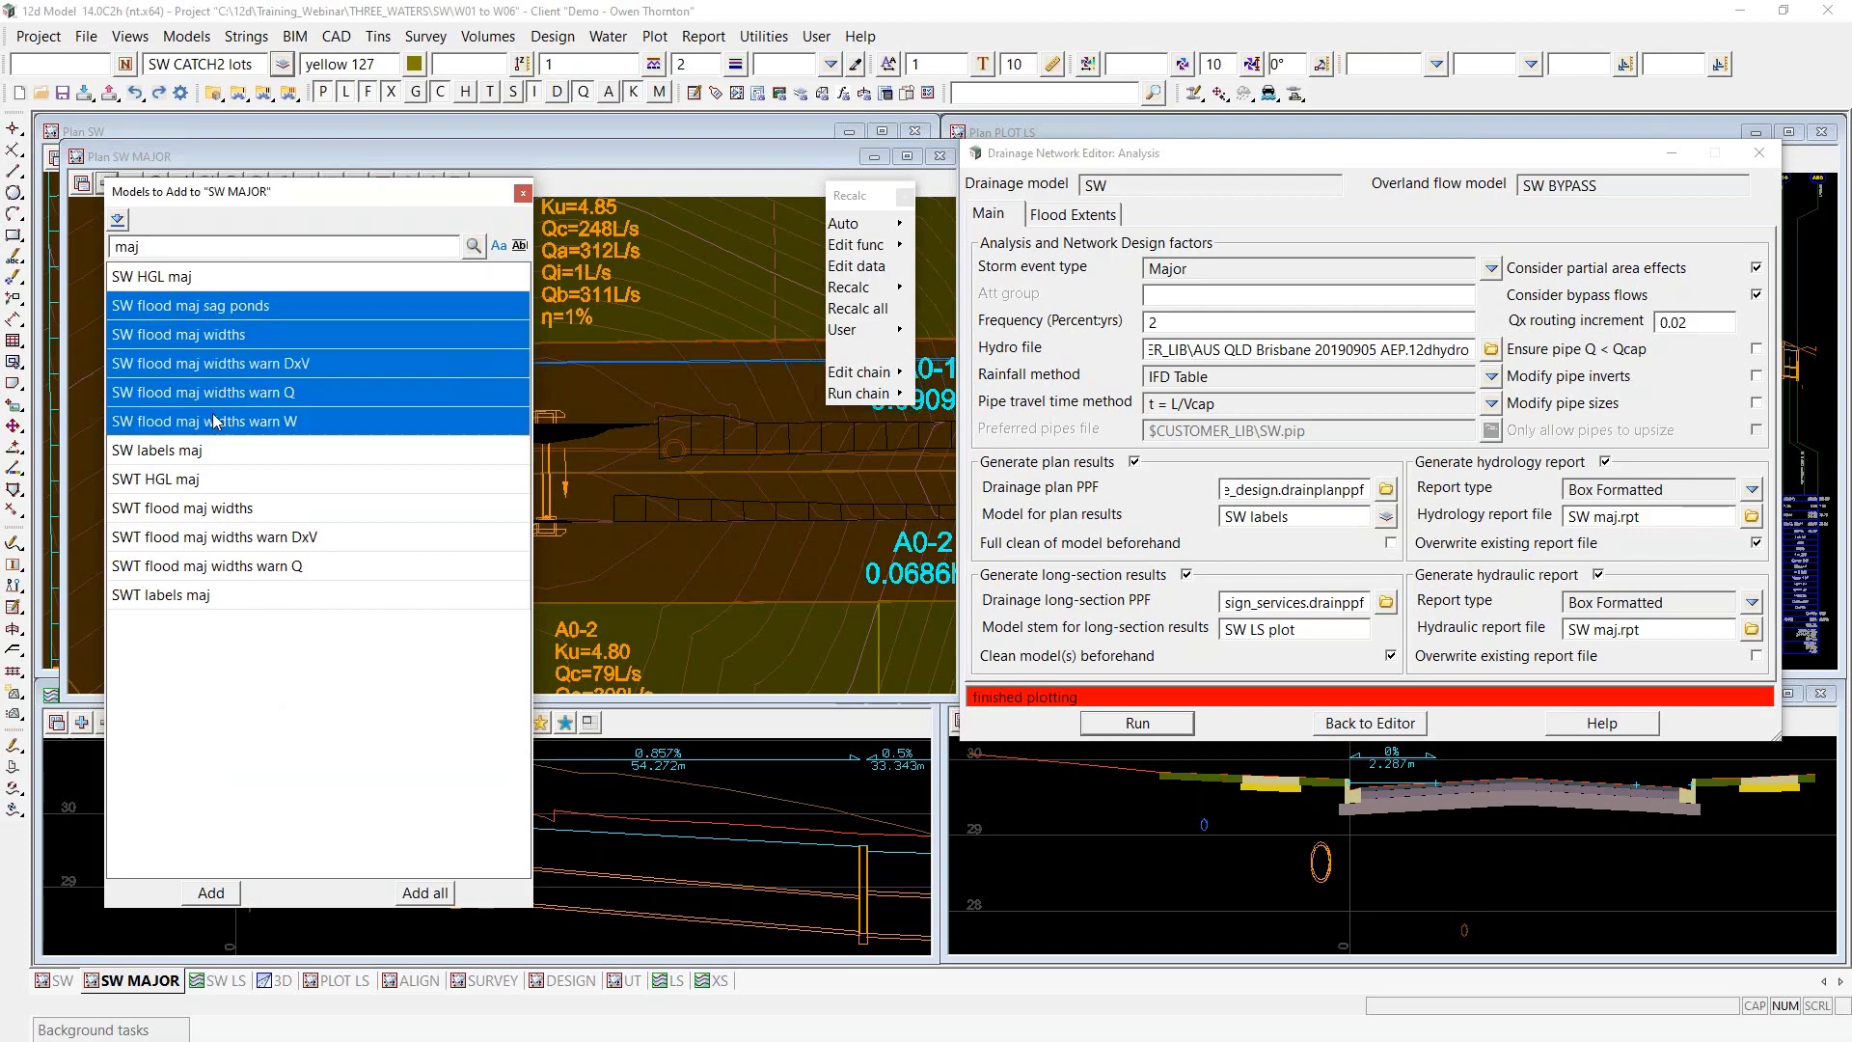
{"action": "left_click", "coordinate": [211, 893]}
Examine the major storm flood extents around nodes A0-1 and A0-2 and along the roads, and check the Q warnings model in the flood extent settings
{"action": "left_click", "coordinate": [384, 362]}
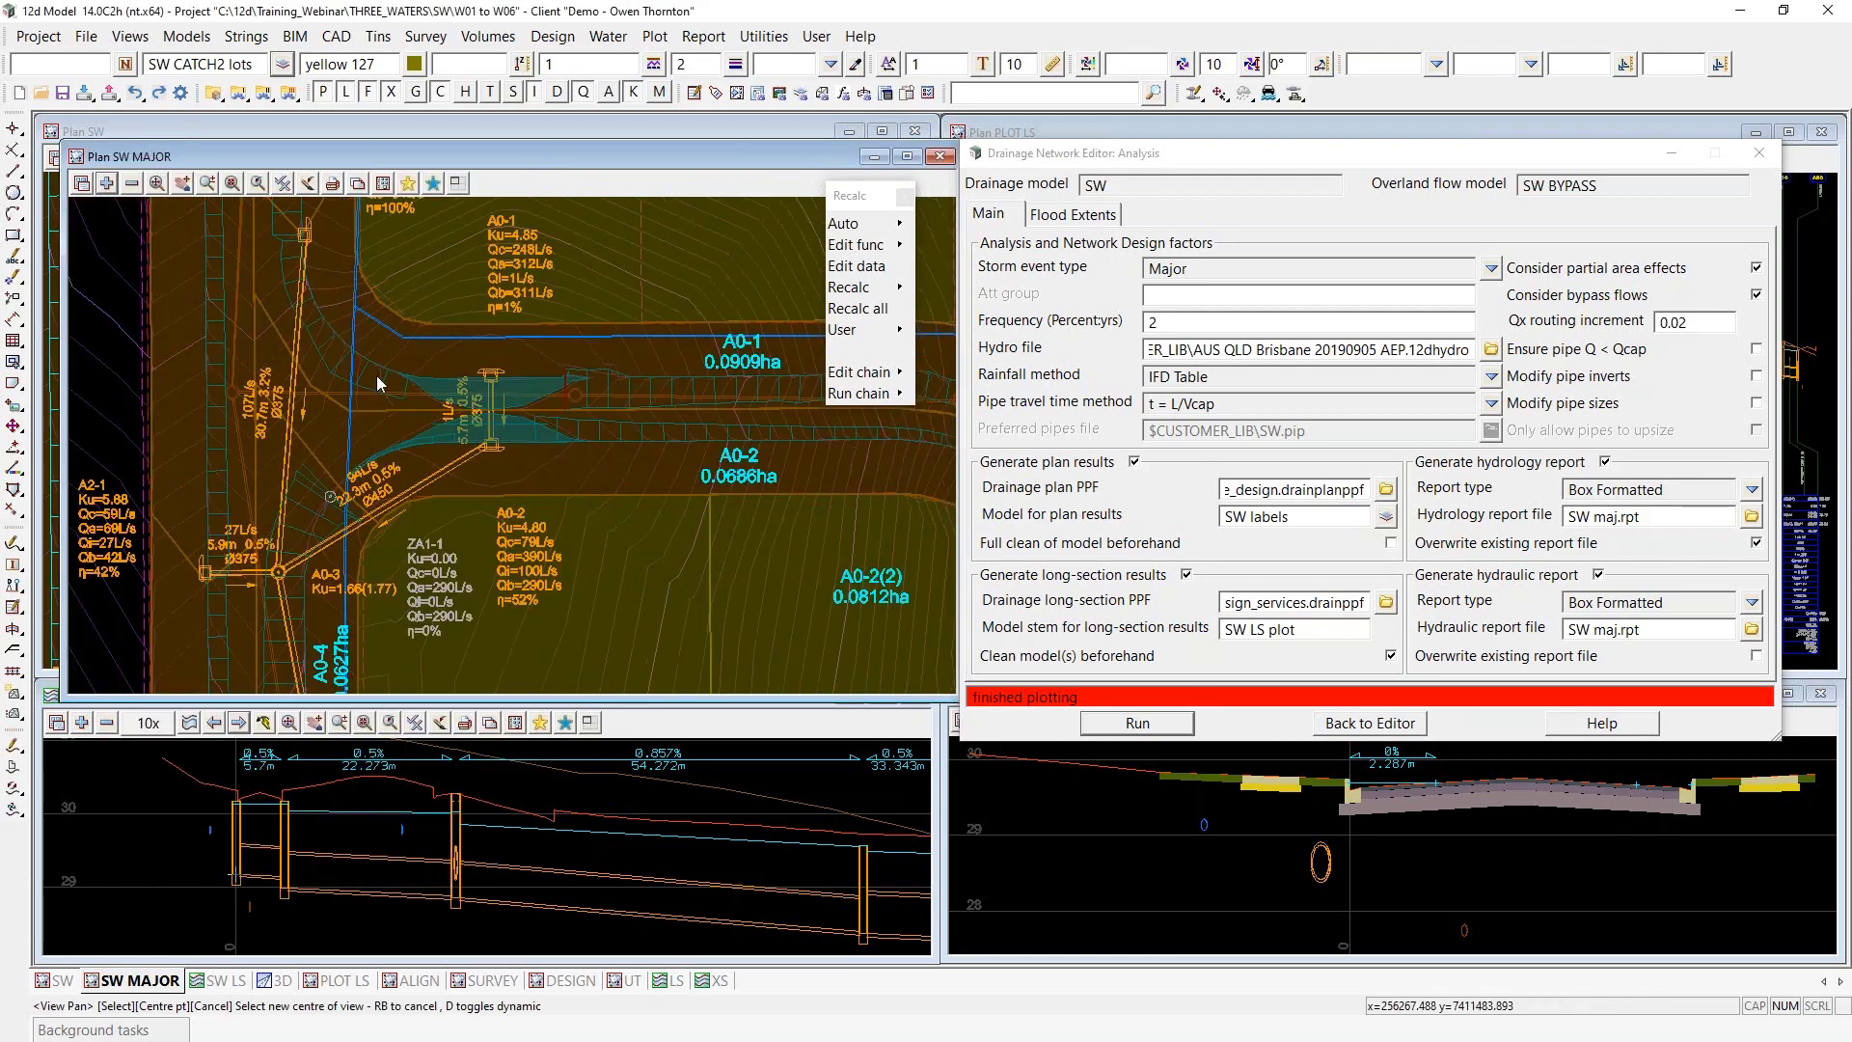
{"action": "left_click", "coordinate": [477, 452]}
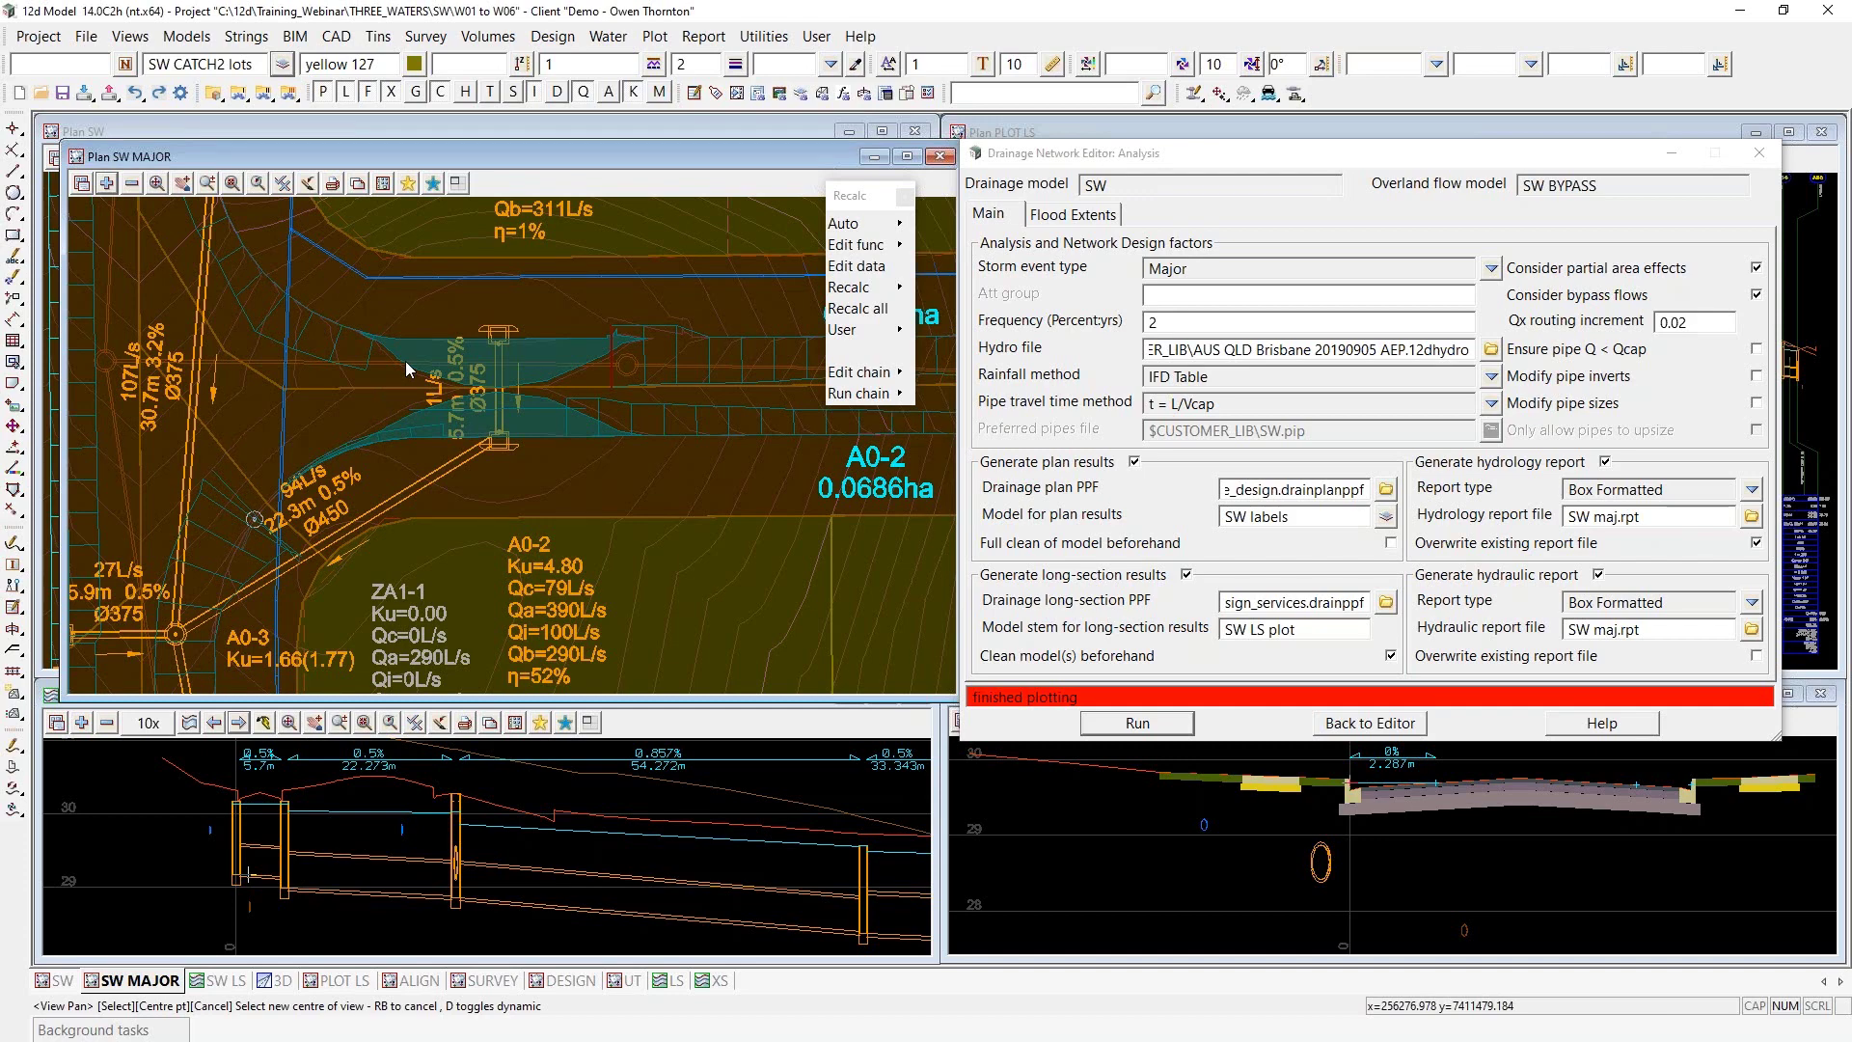
{"action": "scroll", "coordinate": [277, 408], "scroll_direction": "down", "scroll_amount": 2}
{"action": "scroll", "coordinate": [261, 354], "scroll_direction": "down", "scroll_amount": 2}
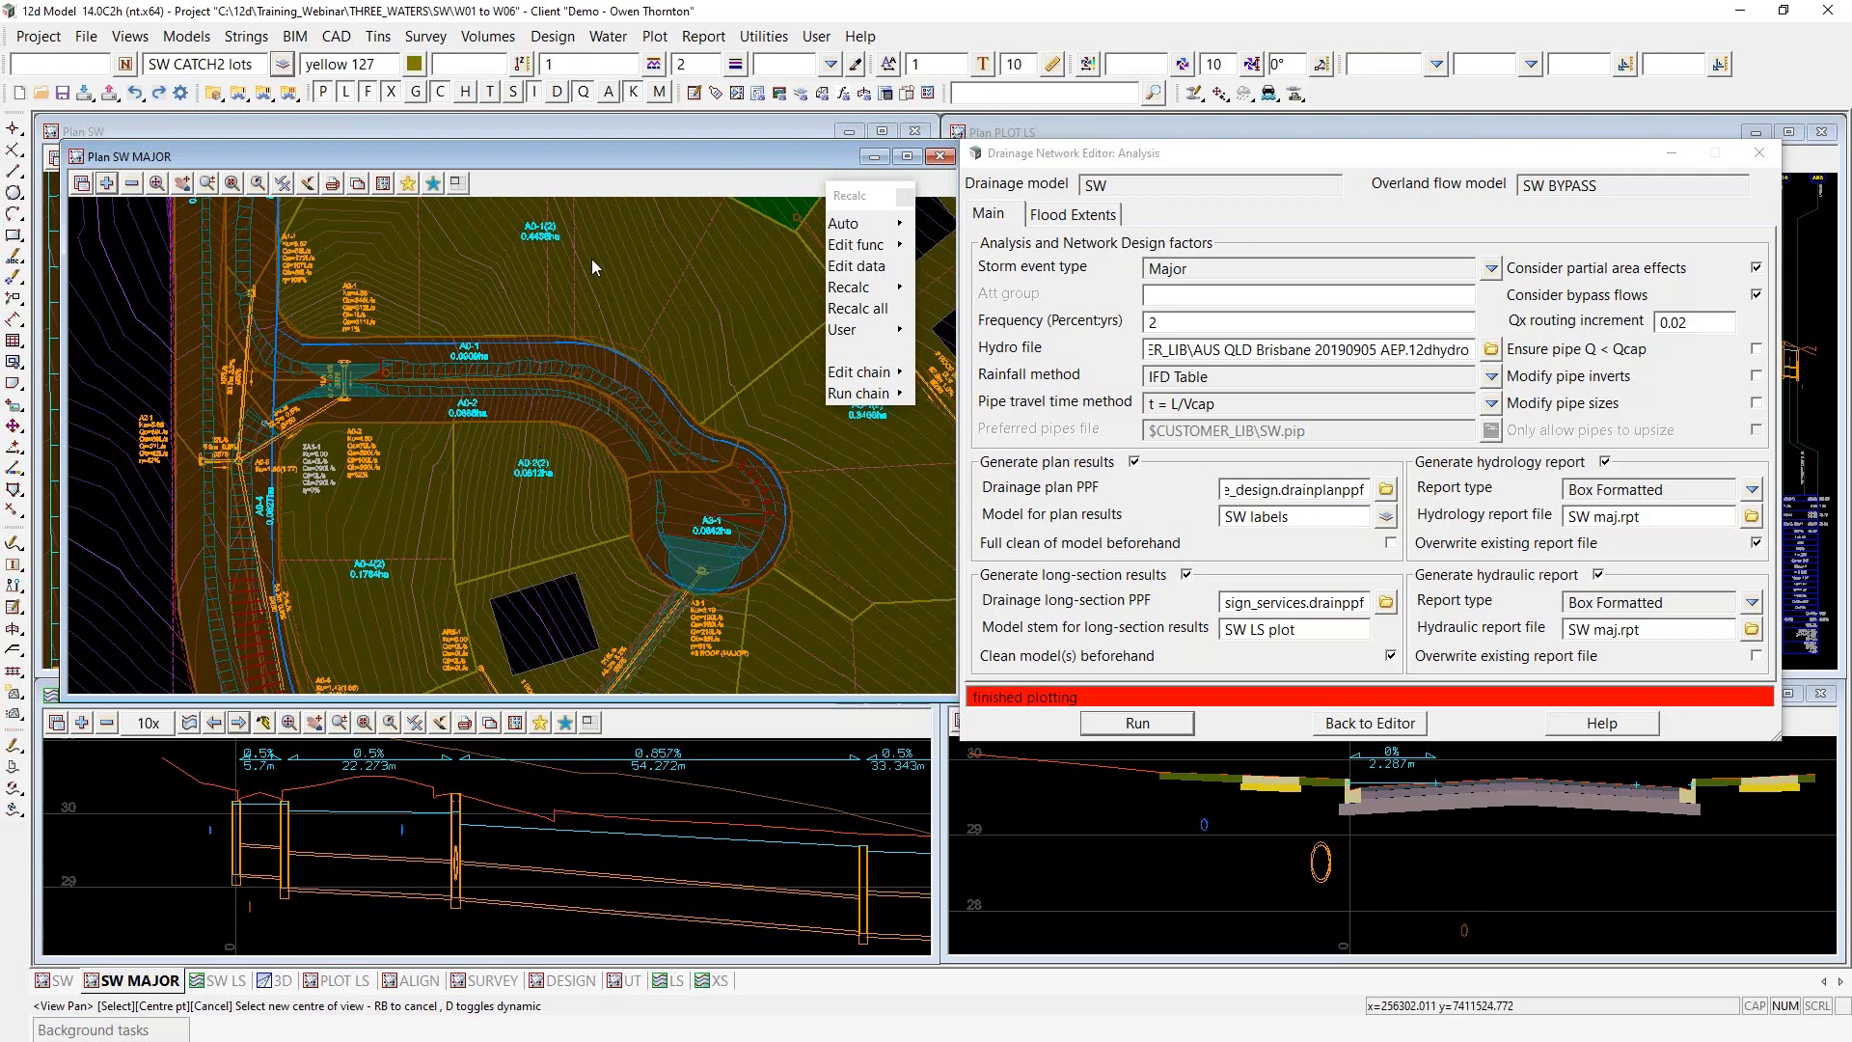
{"action": "scroll", "coordinate": [289, 323], "scroll_direction": "down", "scroll_amount": 2}
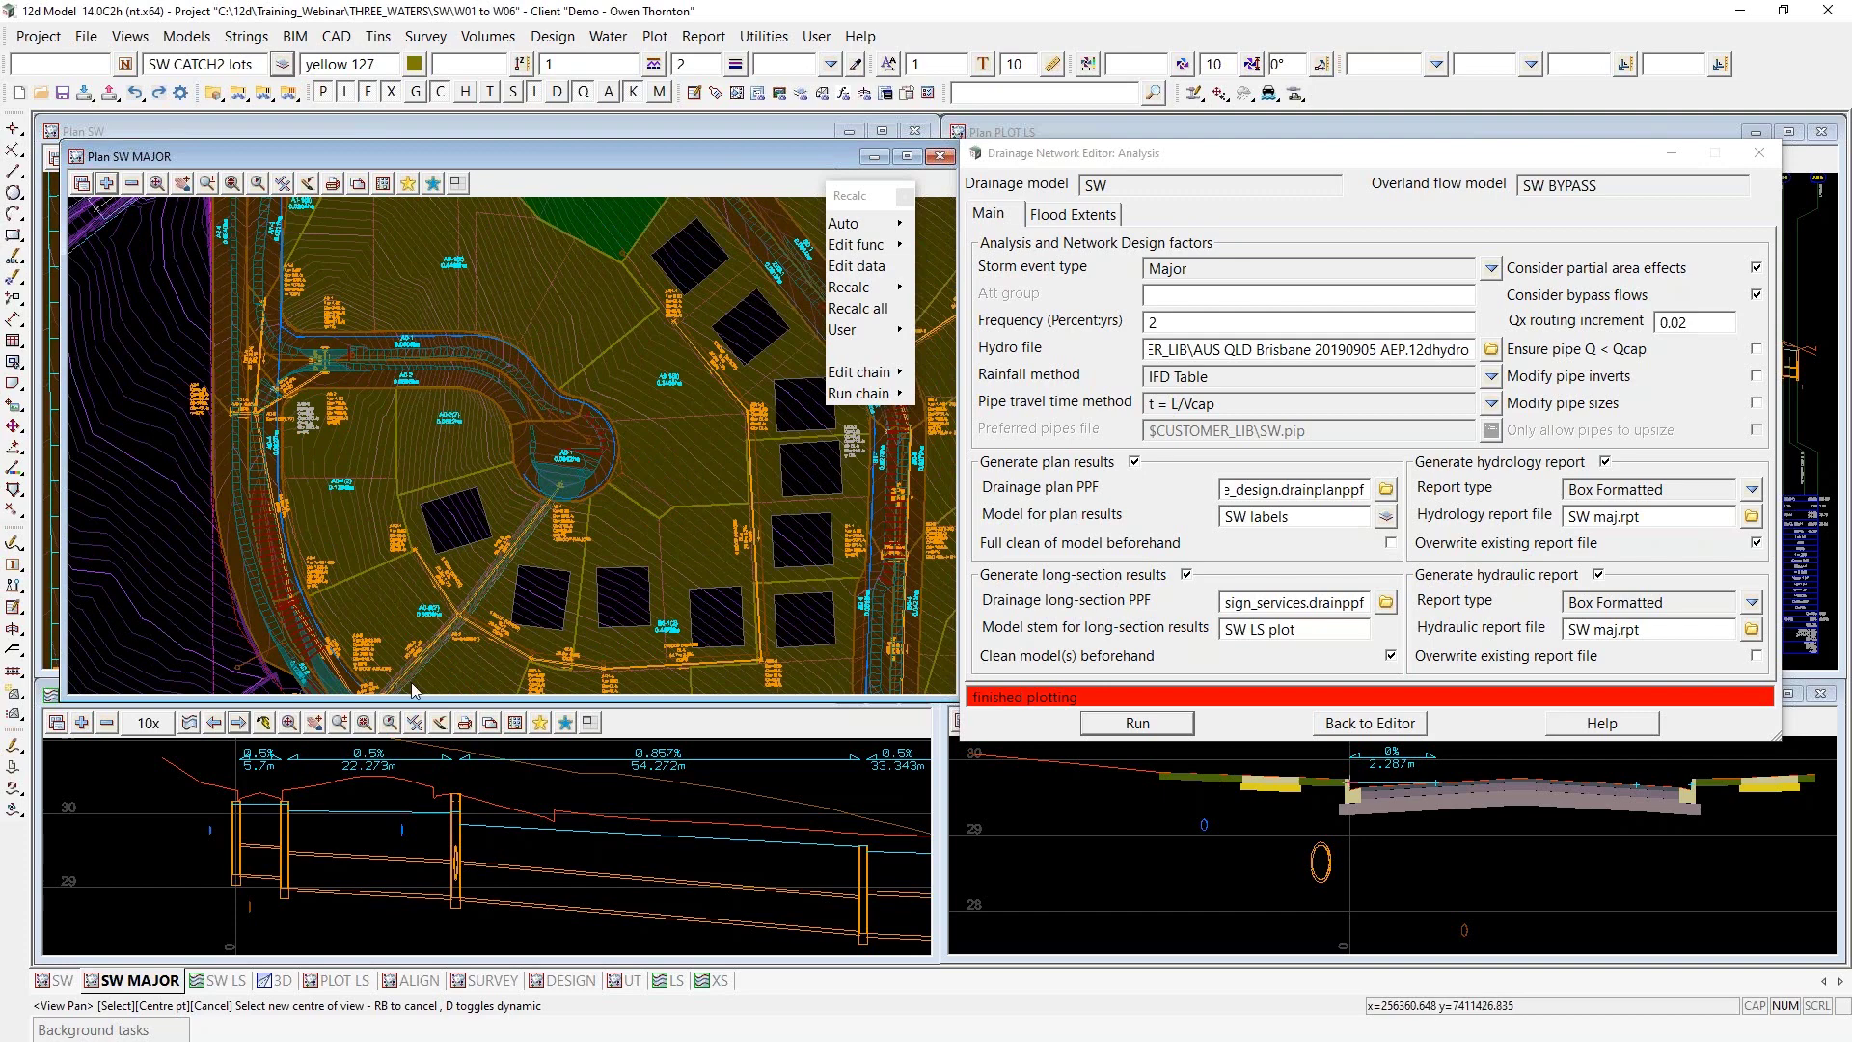
{"action": "scroll", "coordinate": [391, 369], "scroll_direction": "down", "scroll_amount": 1}
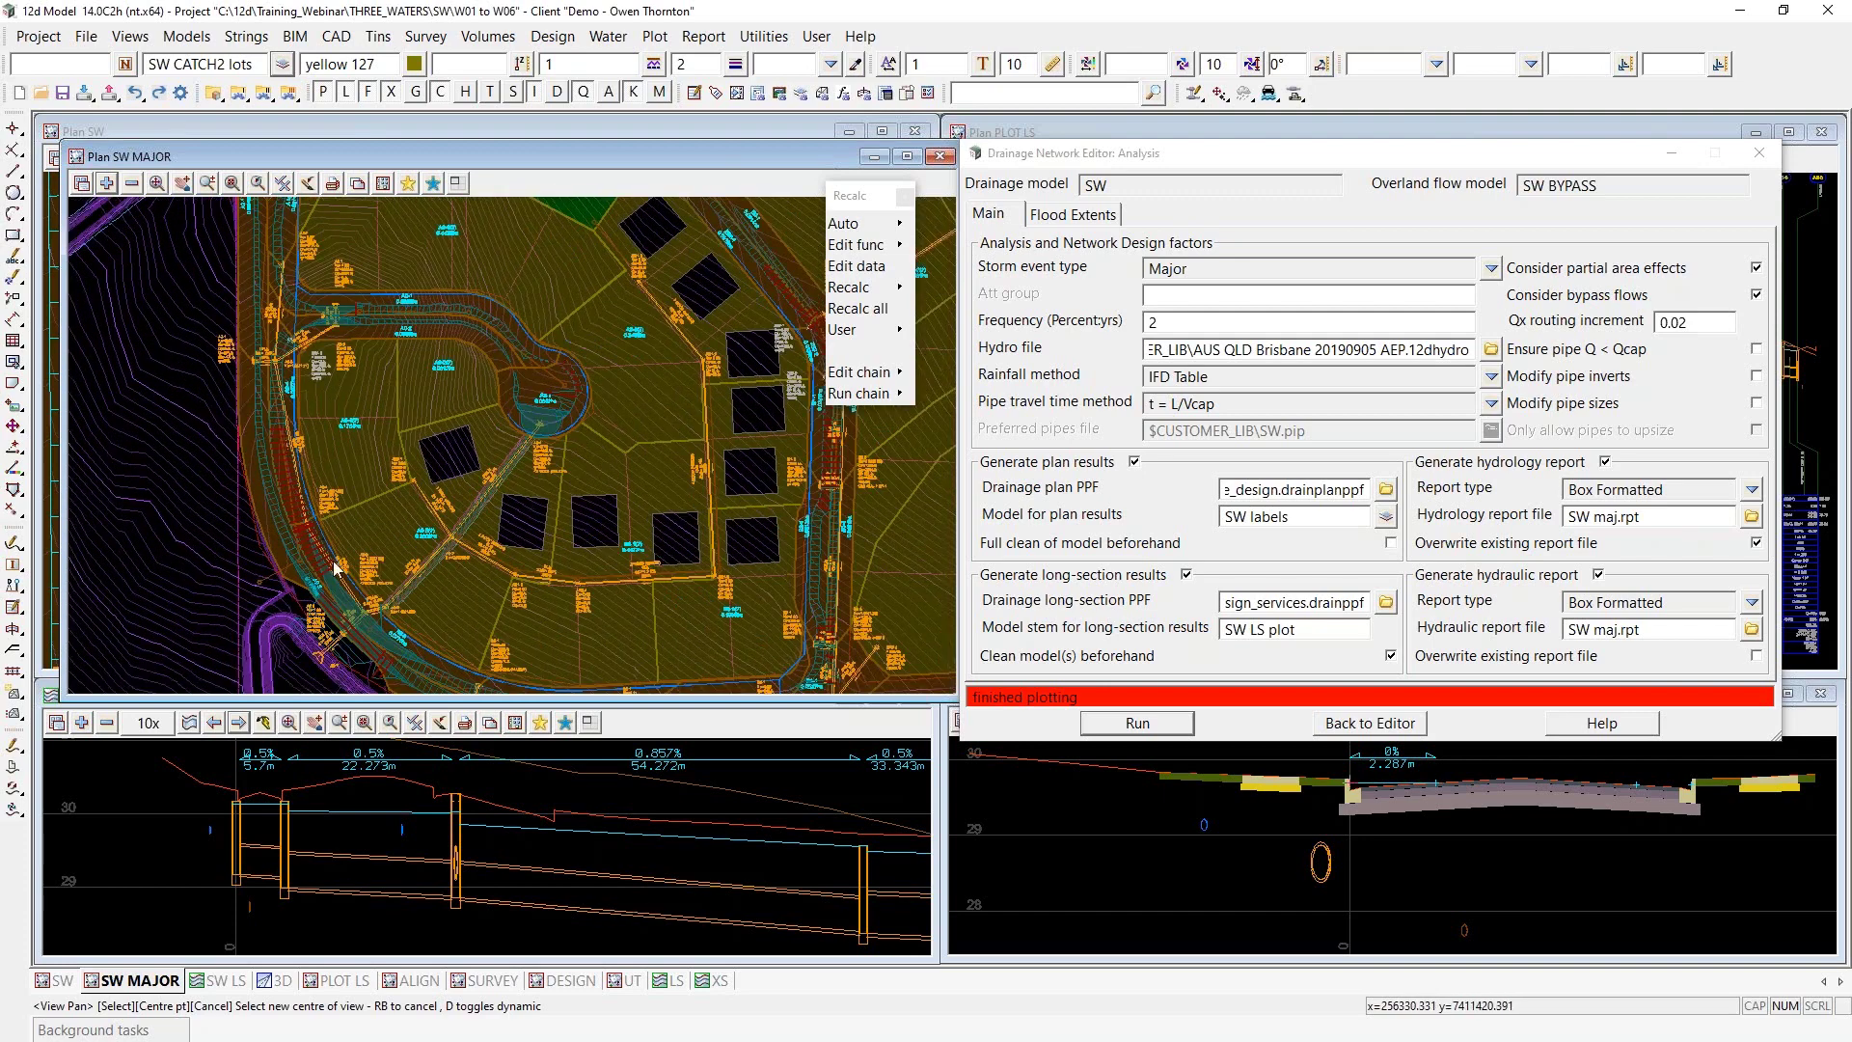
{"action": "left_click", "coordinate": [1090, 215]}
{"action": "left_click_drag", "start_coordinate": [1403, 407], "coordinate": [1196, 410]}
{"action": "scroll", "coordinate": [420, 561], "scroll_direction": "up", "scroll_amount": 2}
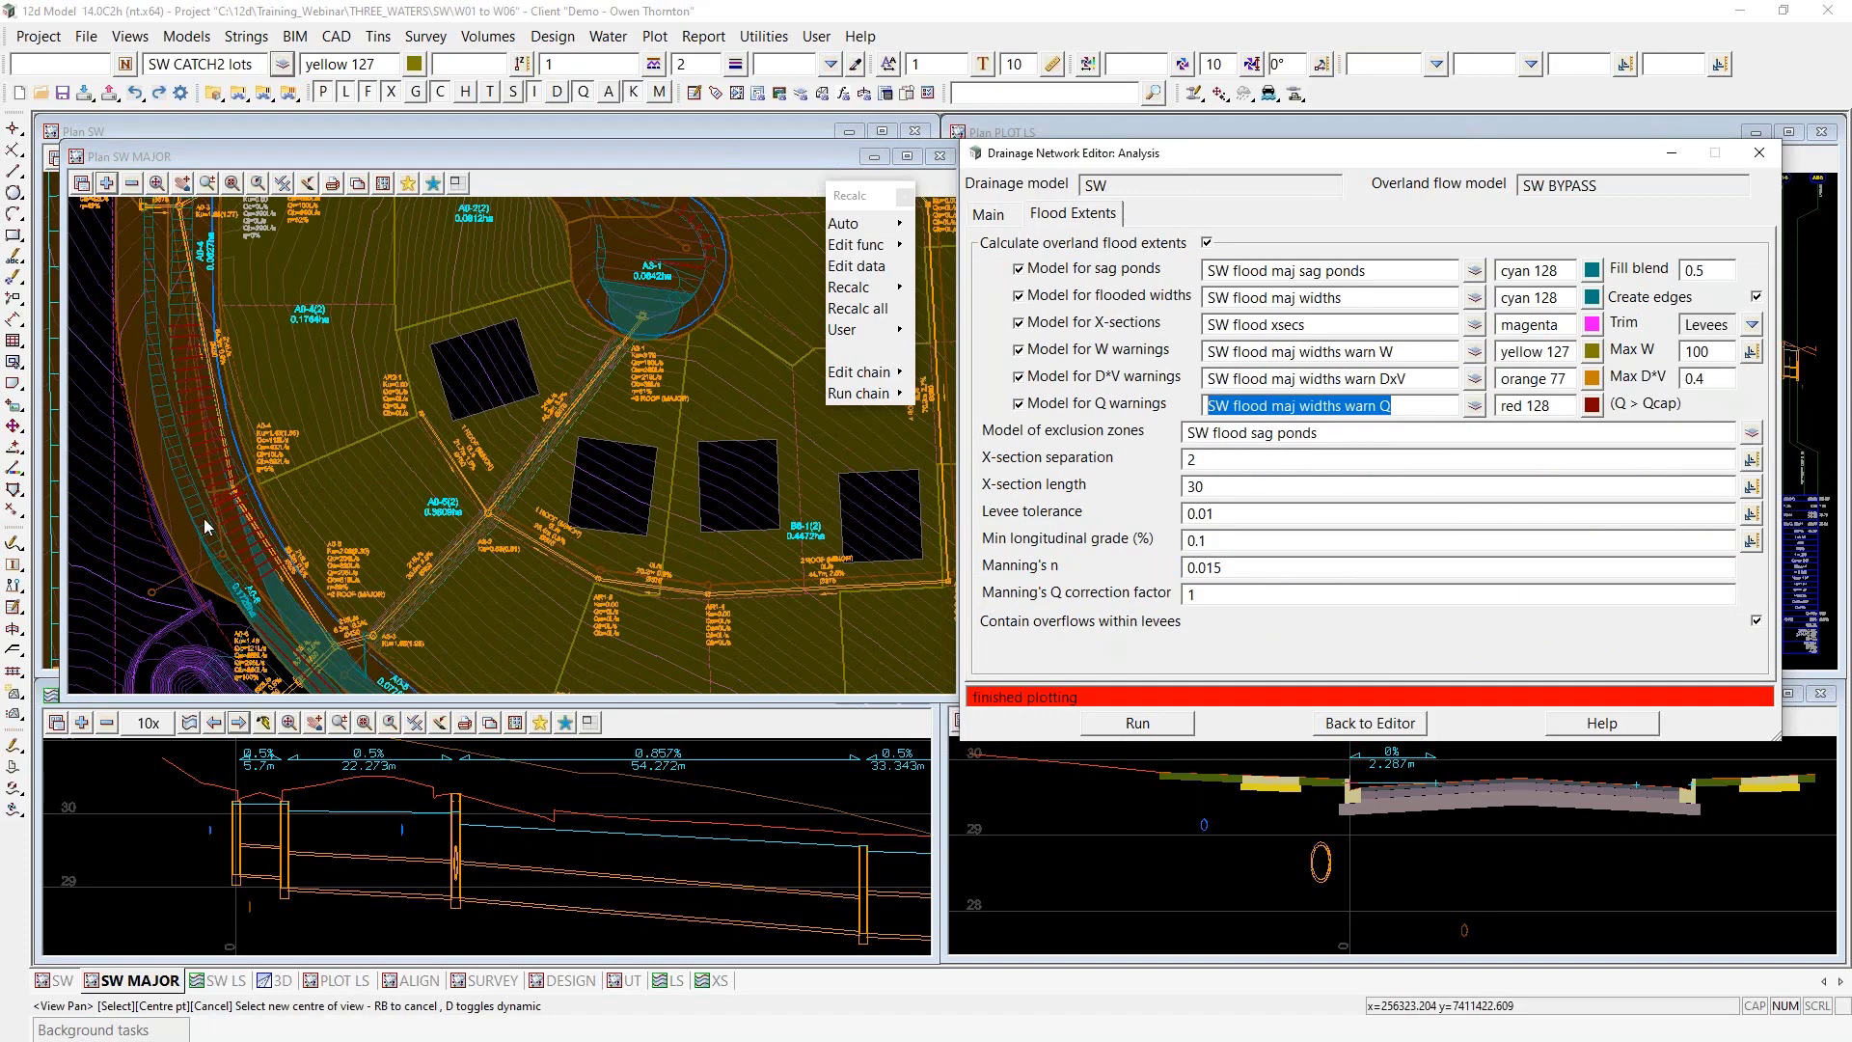
Examine the sag pond and flow labels at node A3-1 and follow its pipe and overland path downstream to node A0-5
{"action": "scroll", "coordinate": [353, 496], "scroll_direction": "down", "scroll_amount": 2}
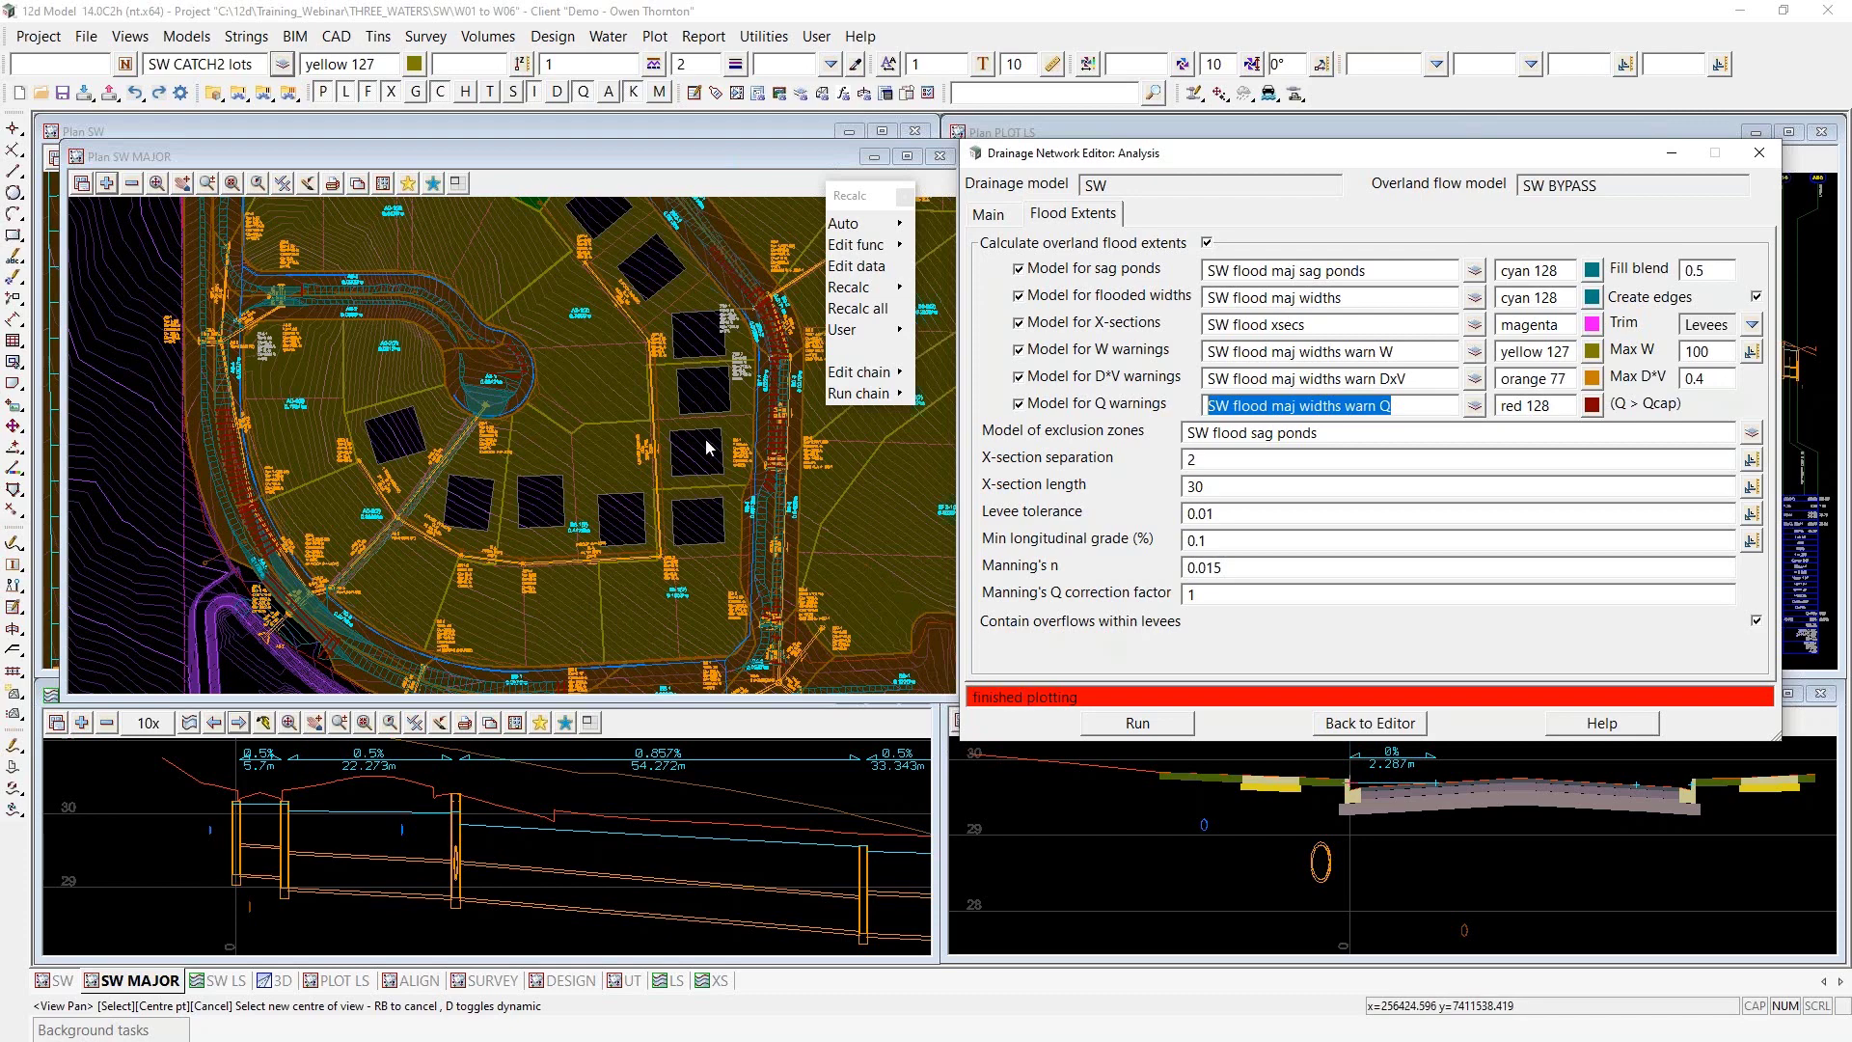
{"action": "scroll", "coordinate": [512, 428], "scroll_direction": "up", "scroll_amount": 3}
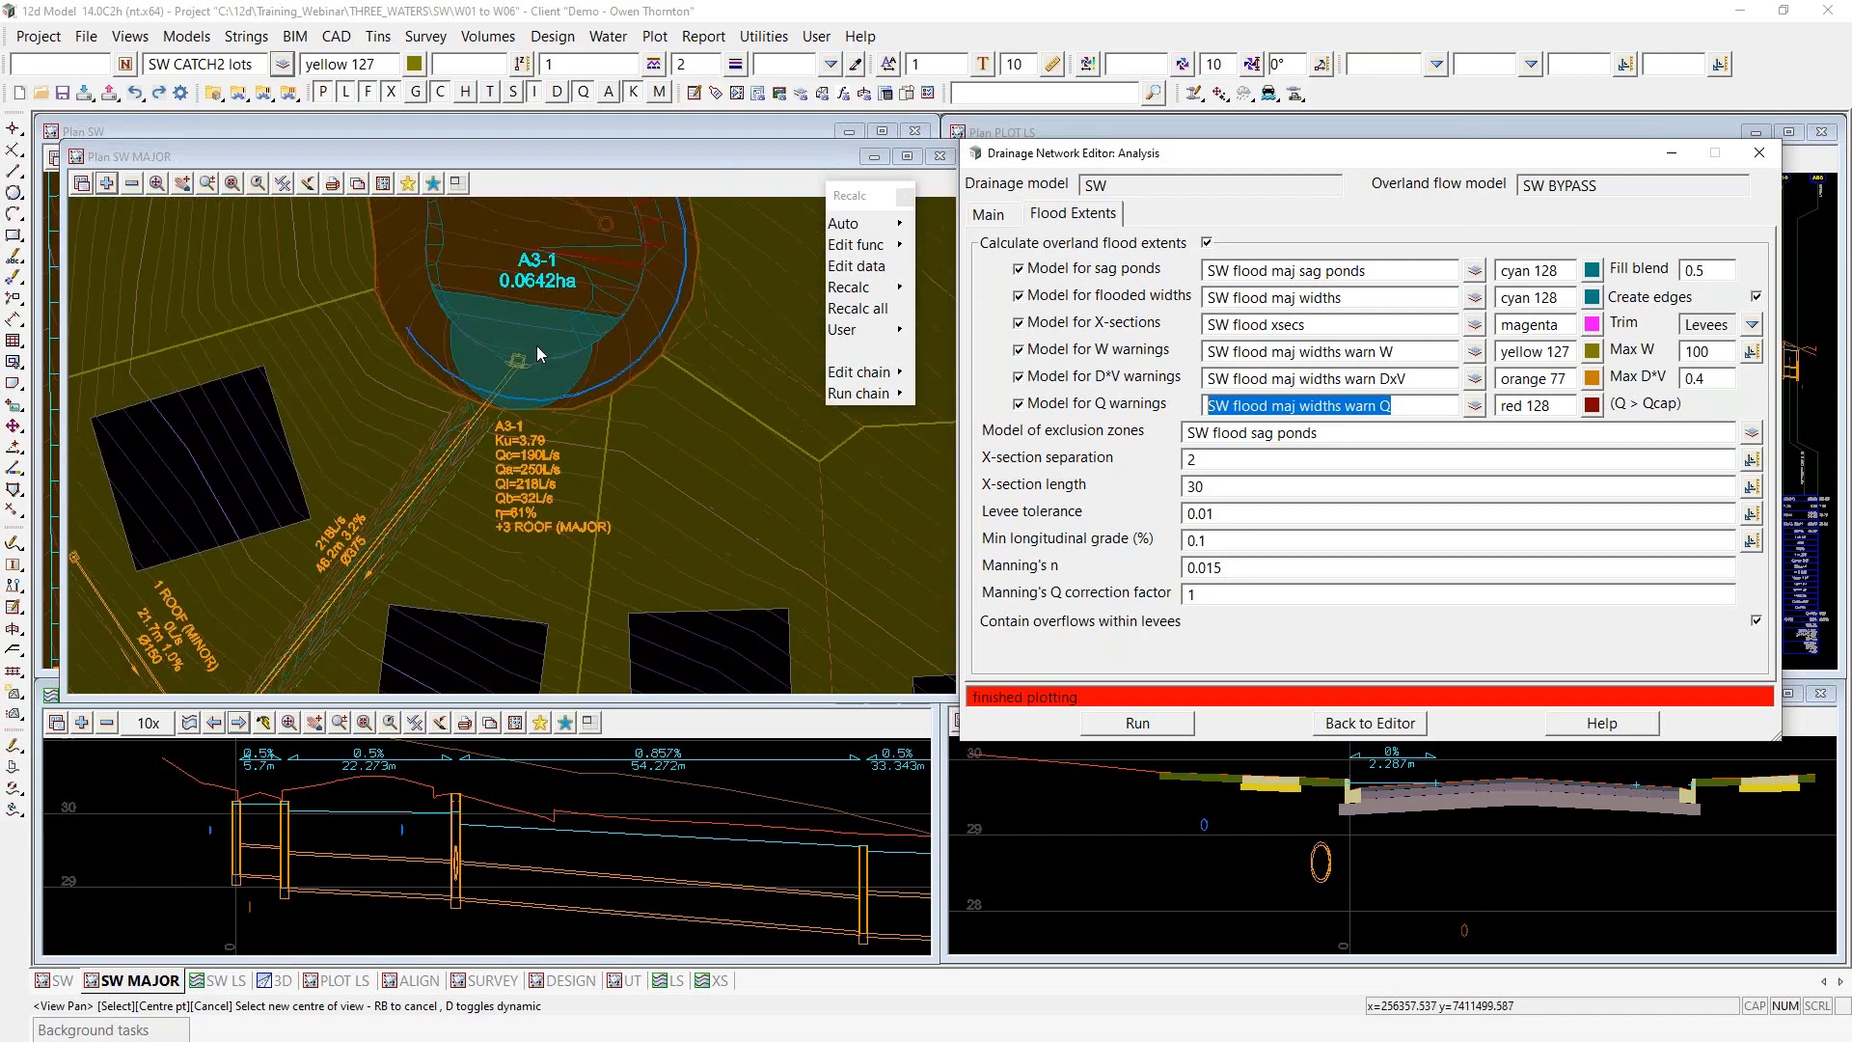
{"action": "scroll", "coordinate": [524, 349], "scroll_direction": "down", "scroll_amount": 3}
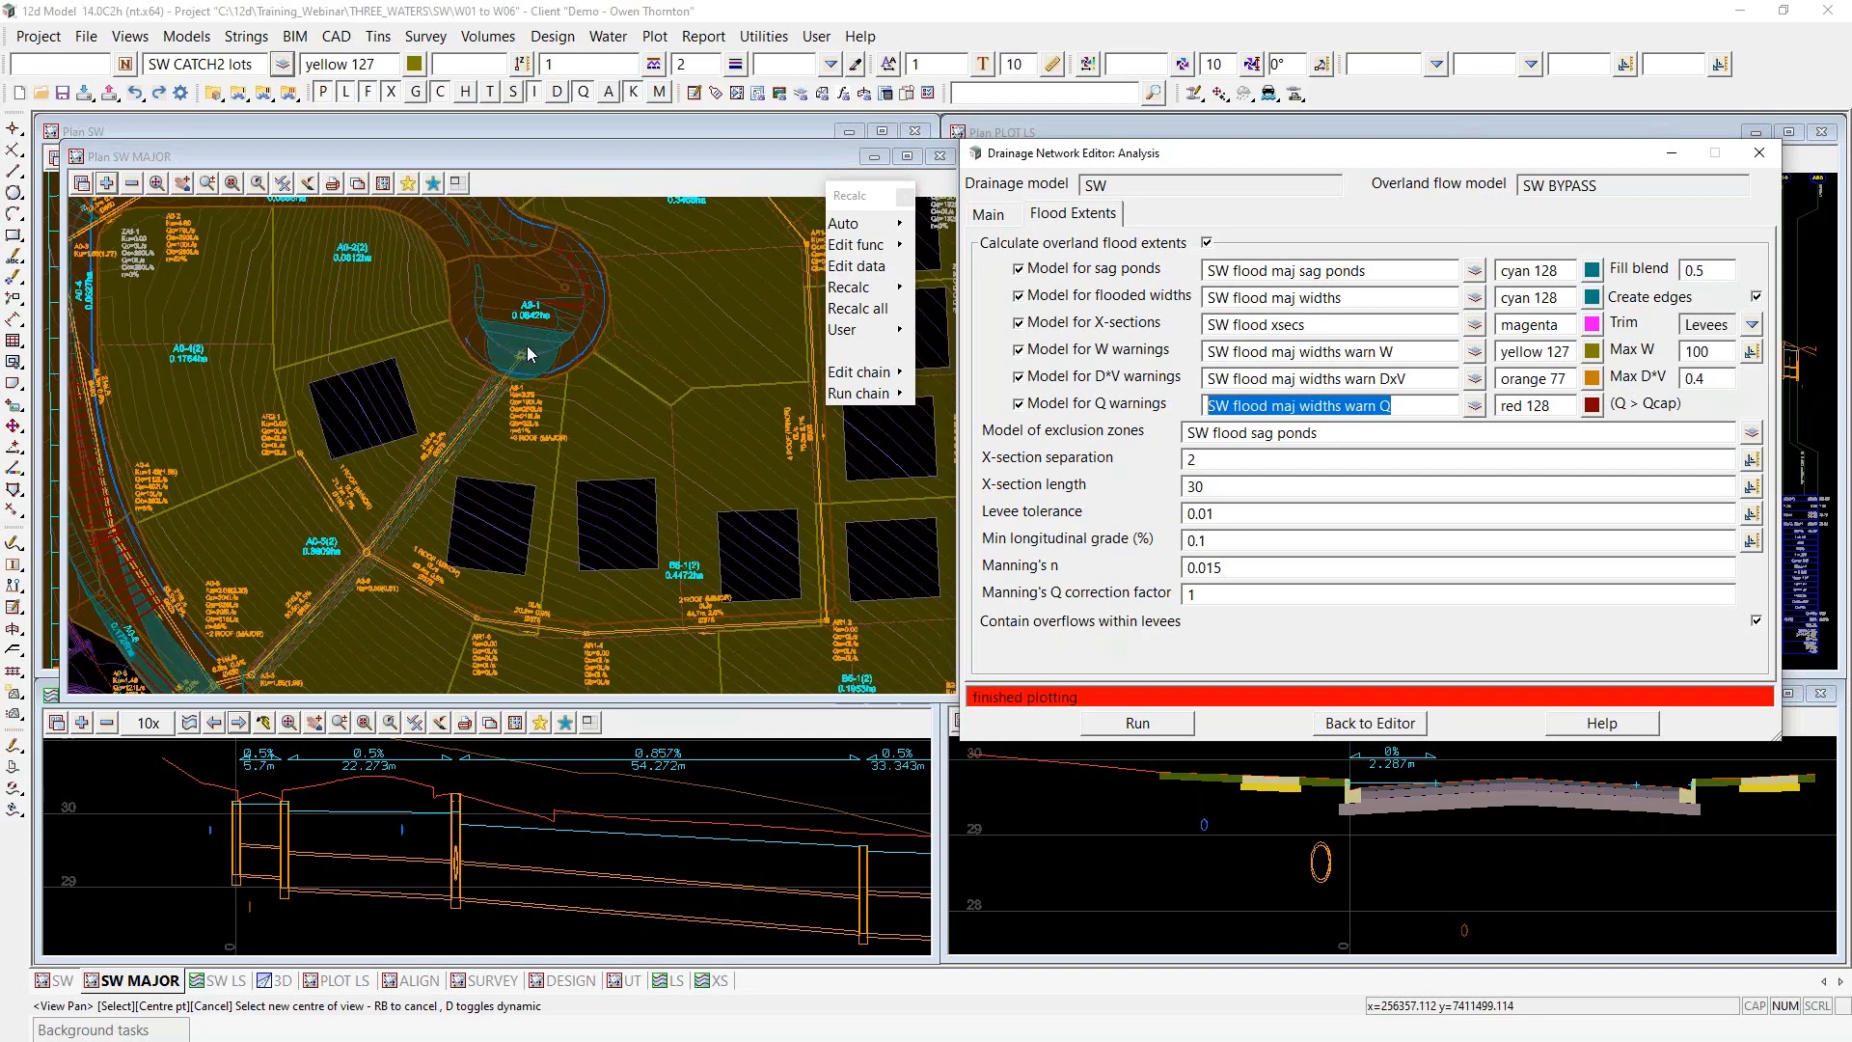
{"action": "scroll", "coordinate": [518, 366], "scroll_direction": "up", "scroll_amount": 3}
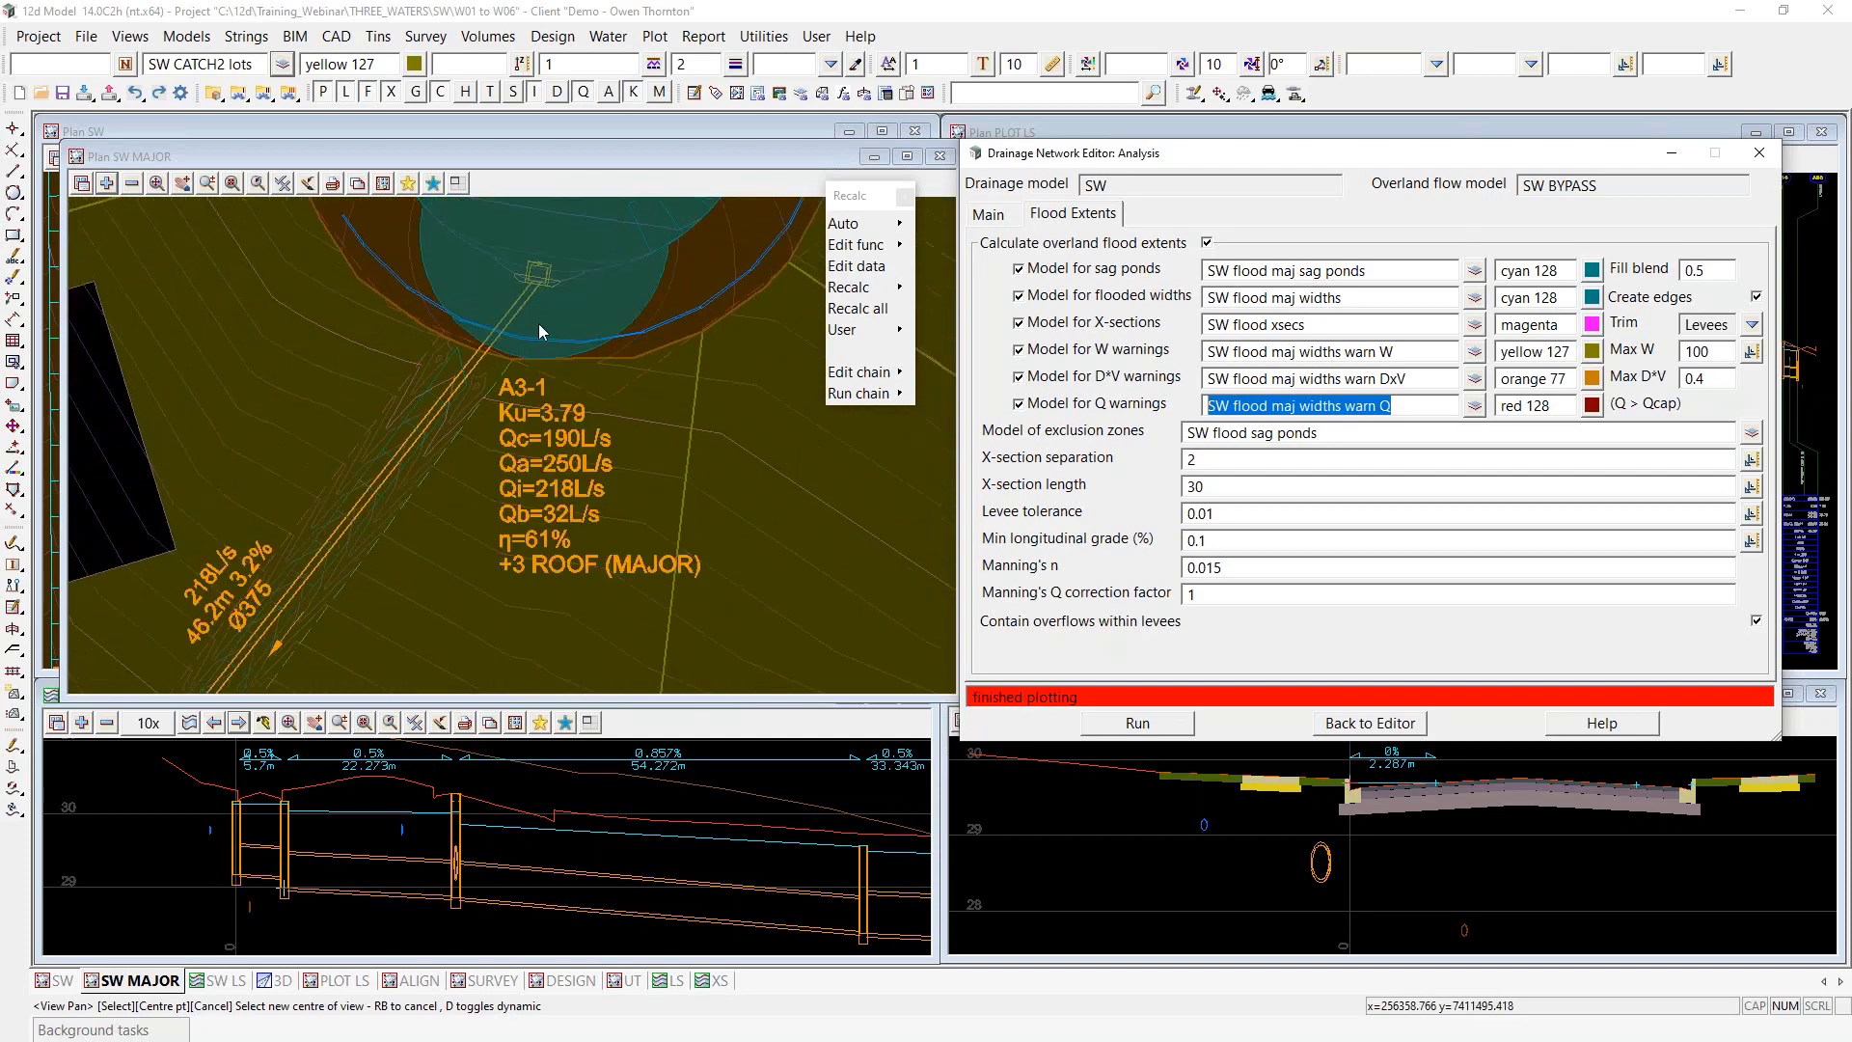
{"action": "scroll", "coordinate": [473, 360], "scroll_direction": "up", "scroll_amount": 2}
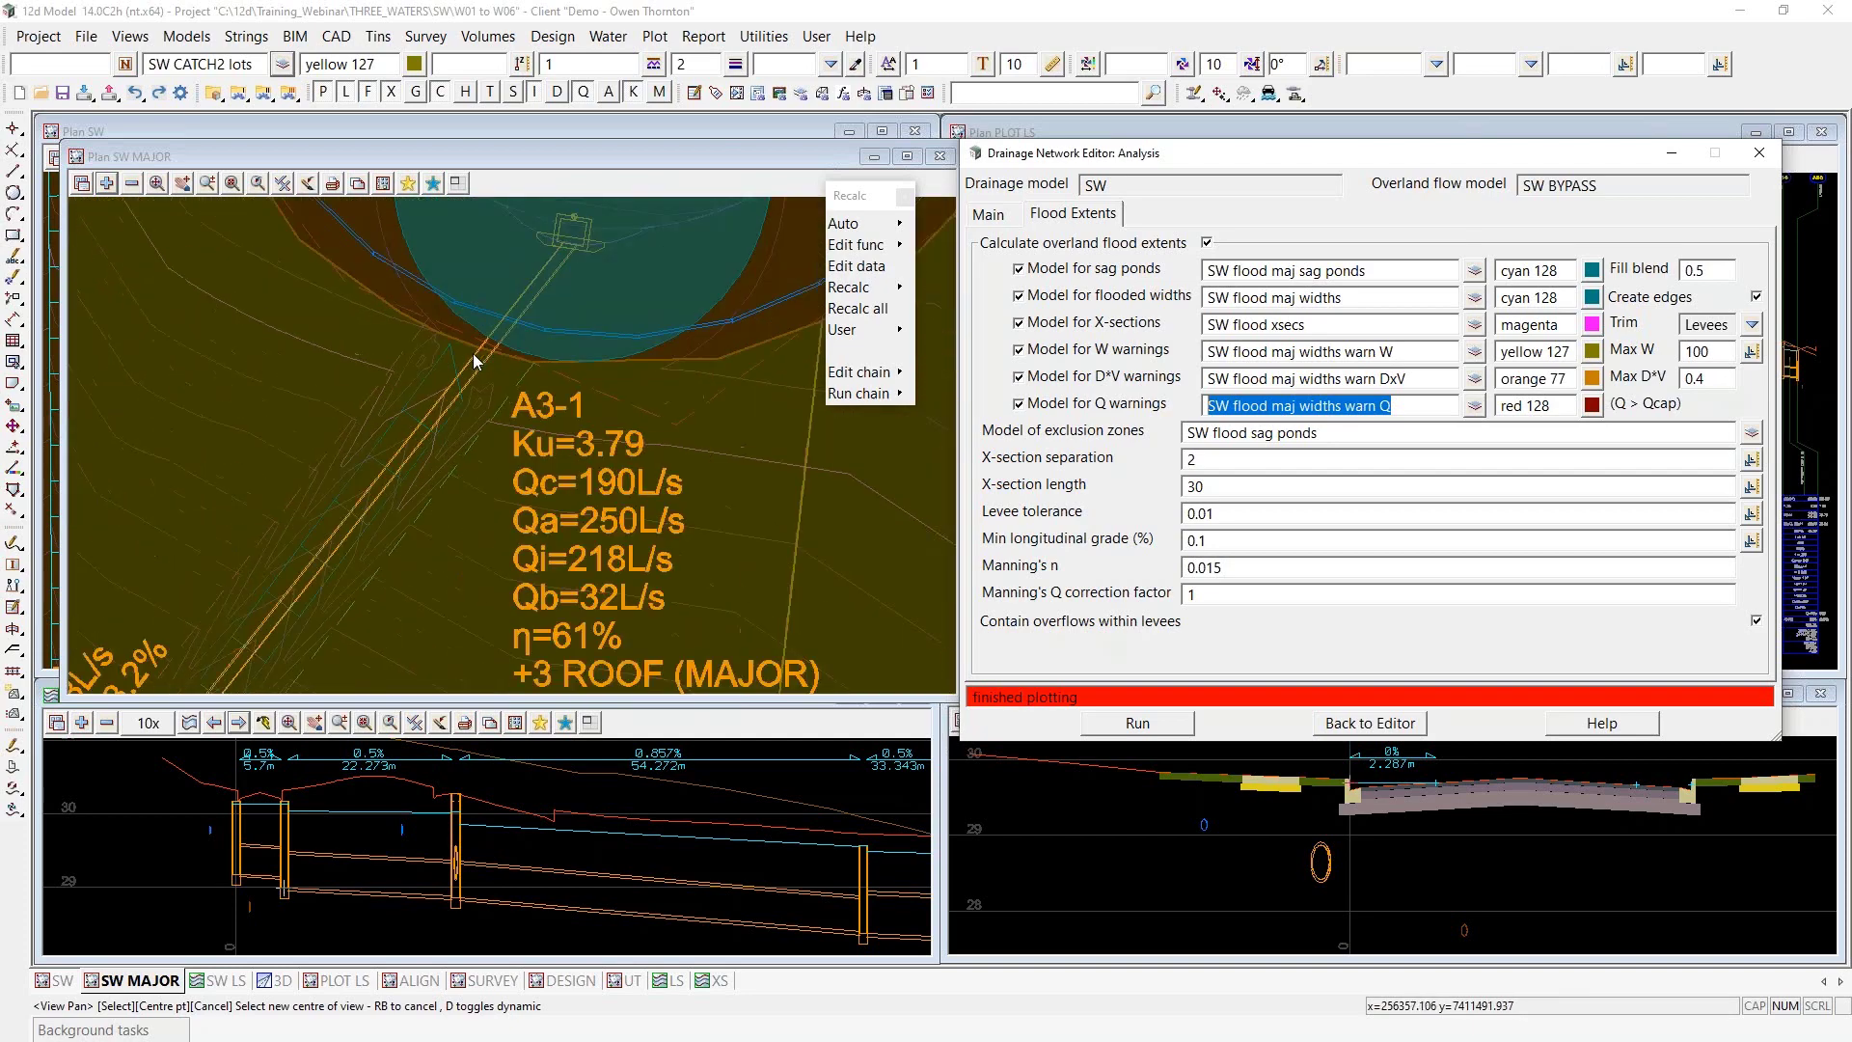
{"action": "scroll", "coordinate": [544, 319], "scroll_direction": "down", "scroll_amount": 2}
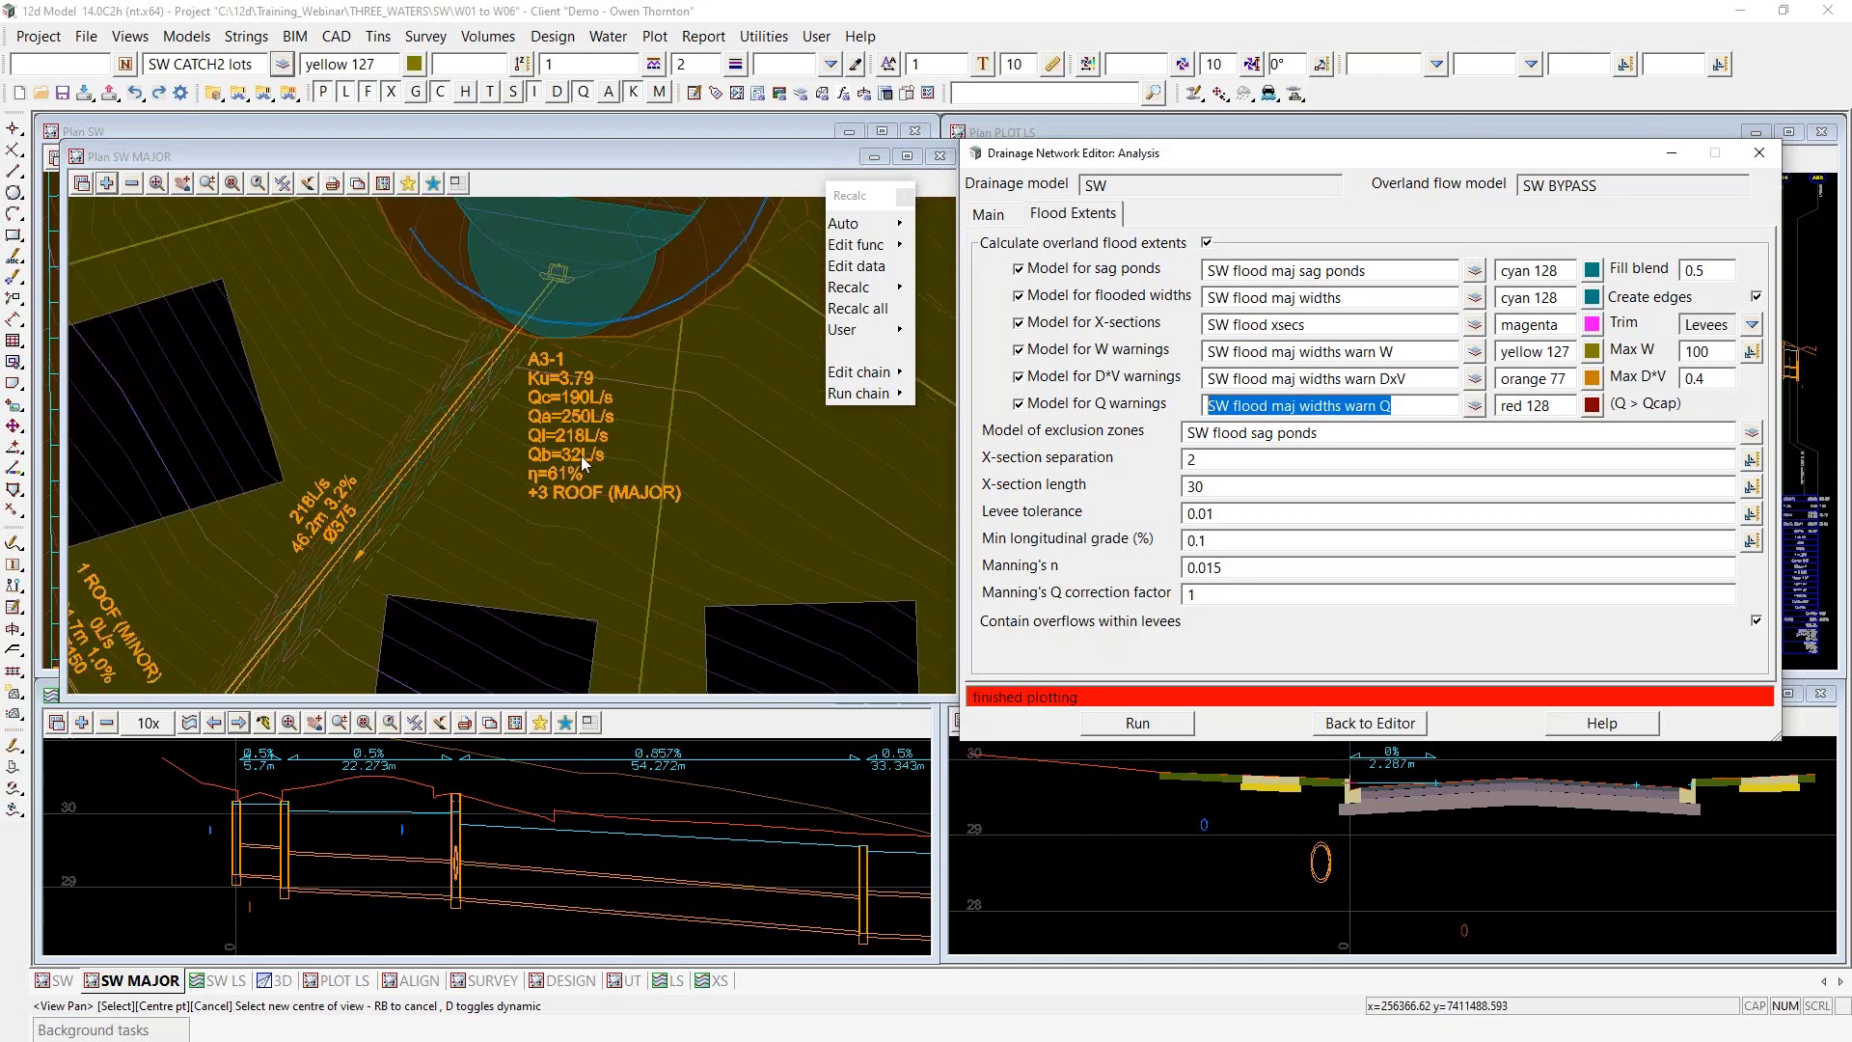
{"action": "scroll", "coordinate": [602, 275], "scroll_direction": "down", "scroll_amount": 2}
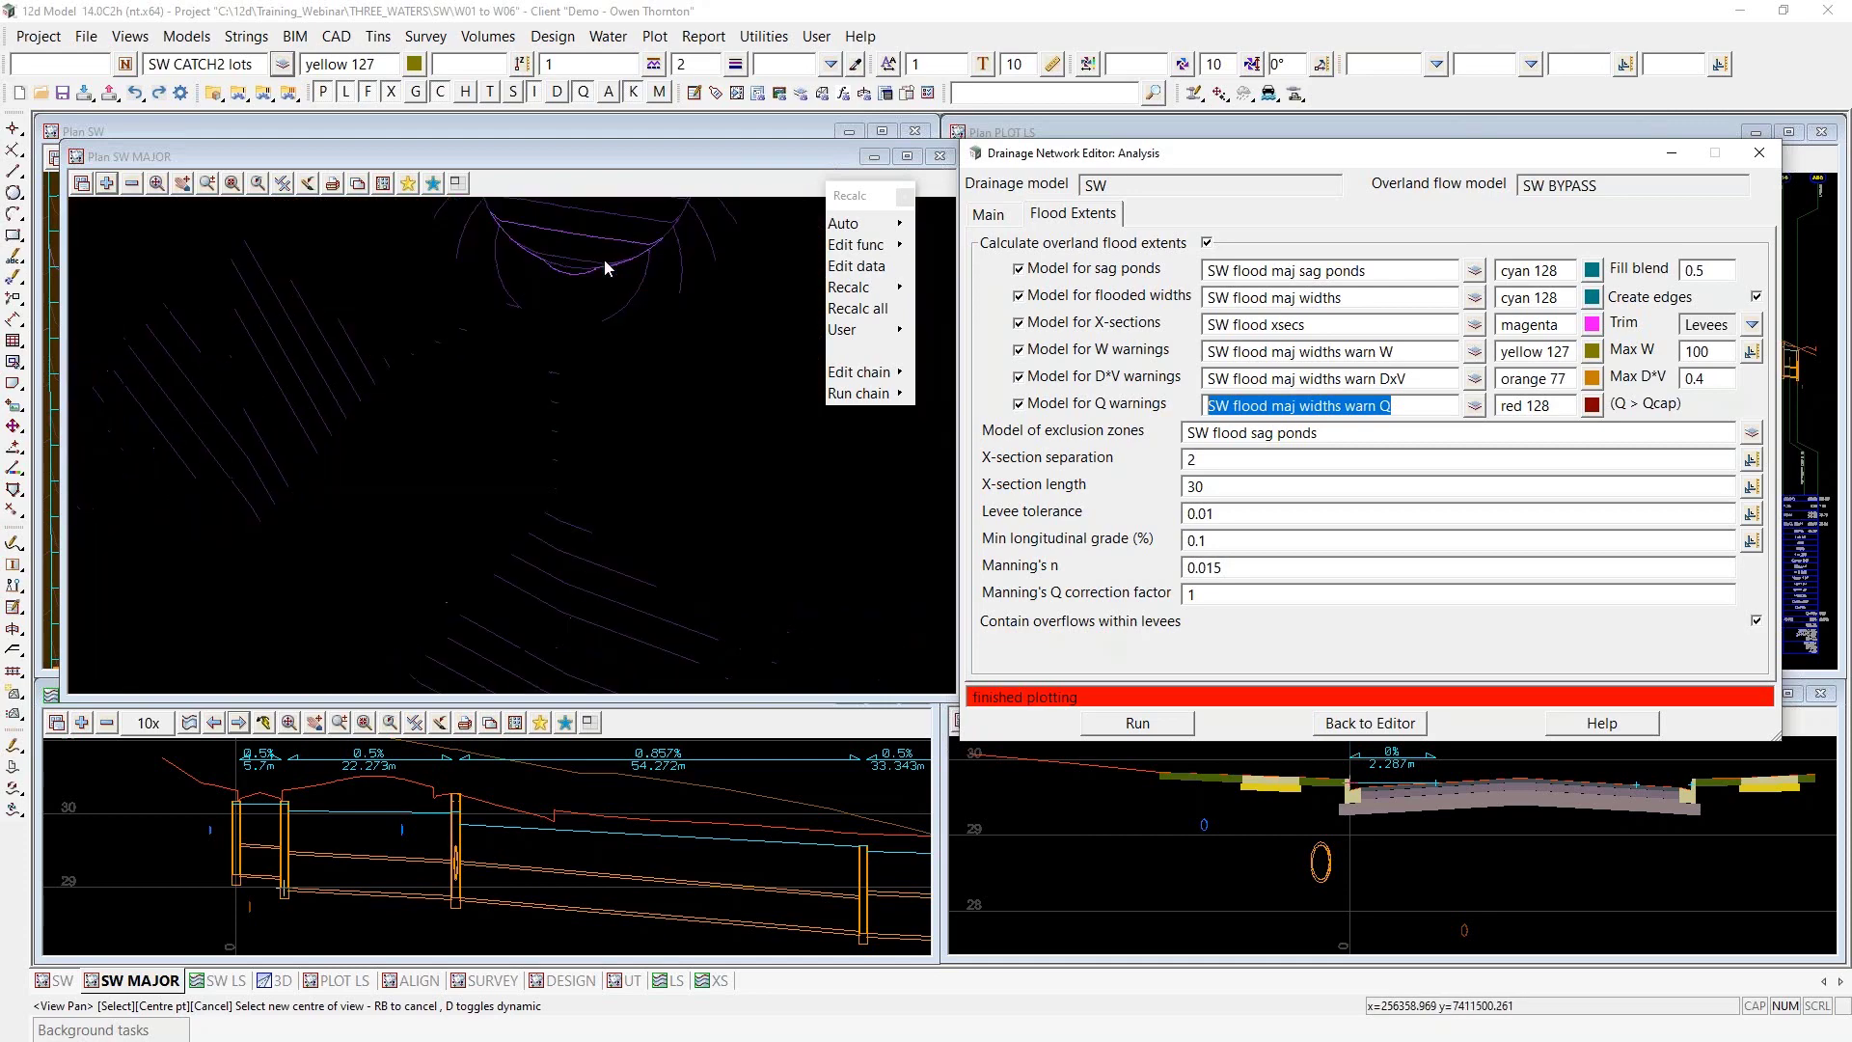
{"action": "left_click_drag", "start_coordinate": [462, 434], "coordinate": [583, 291]}
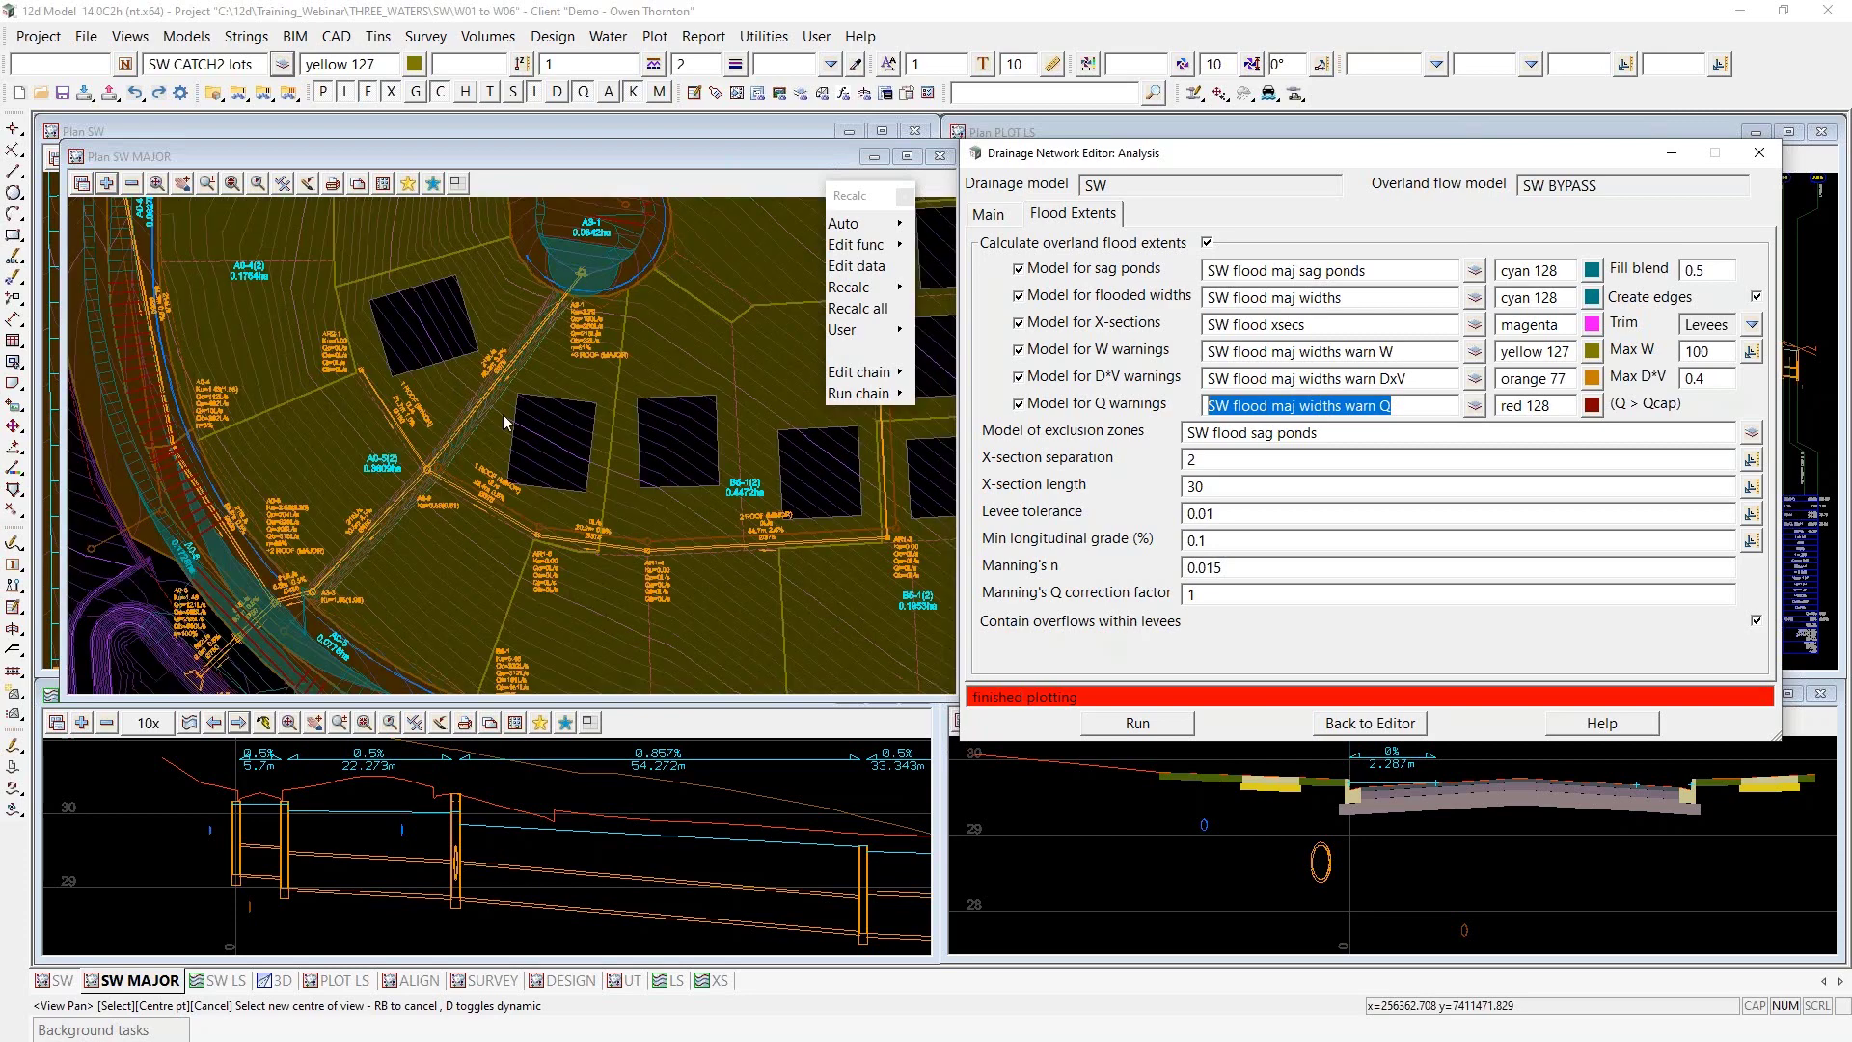
{"action": "scroll", "coordinate": [286, 635], "scroll_direction": "down", "scroll_amount": 1}
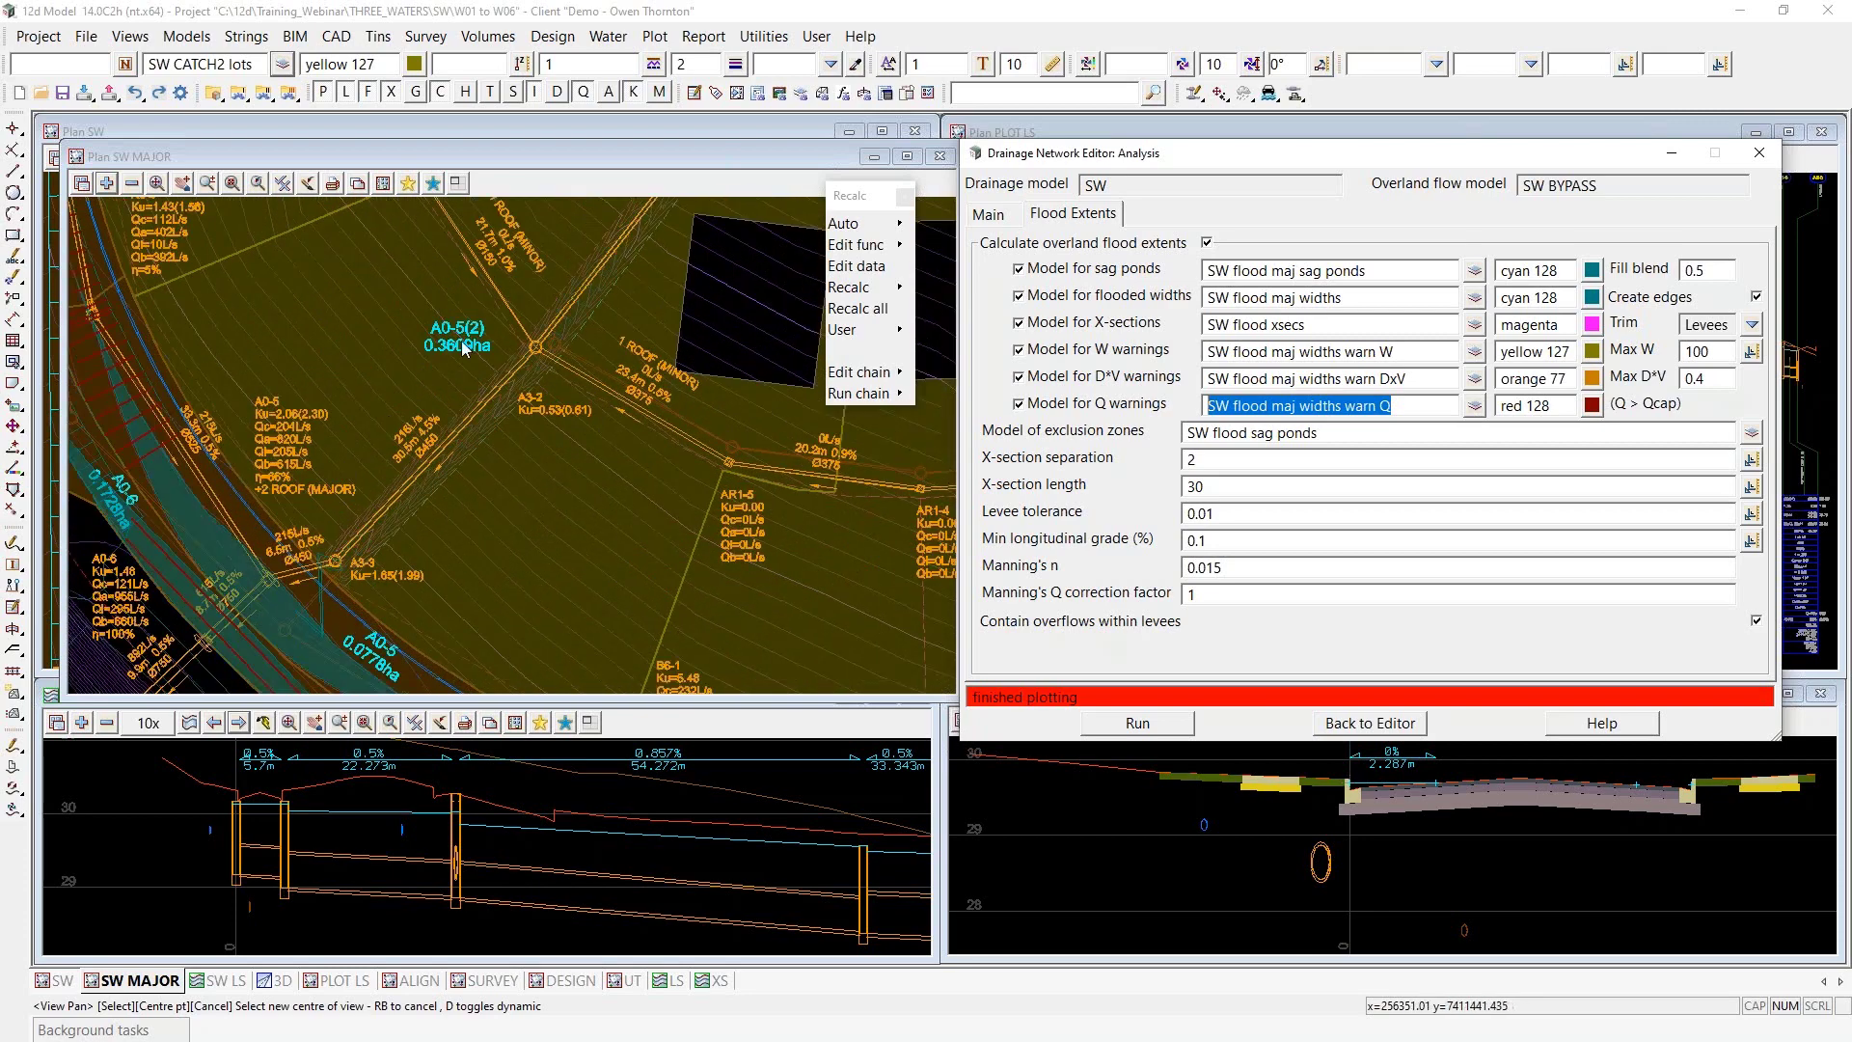
Examine the major flood extents around node A0-5, outlet A0-7 and the cul-de-sac, and return to the main analysis settings
{"action": "left_click_drag", "start_coordinate": [263, 543], "coordinate": [321, 444]}
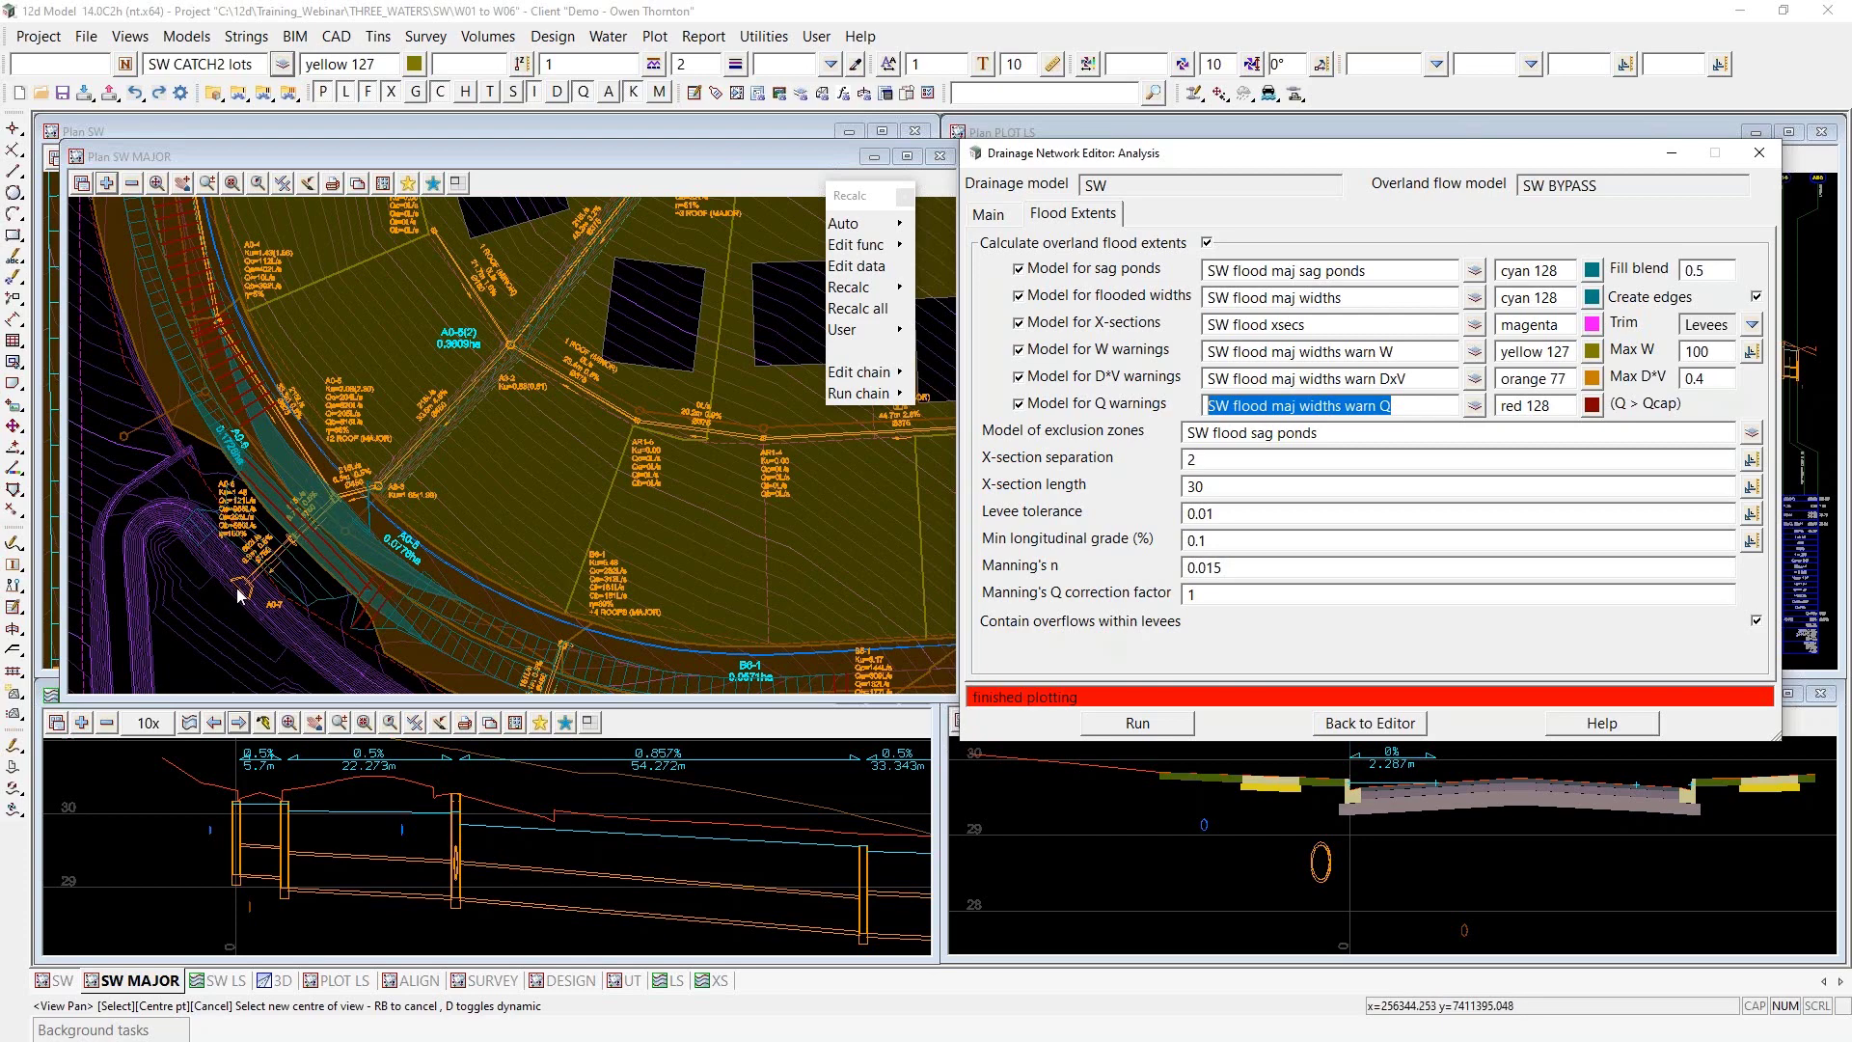
{"action": "scroll", "coordinate": [330, 377], "scroll_direction": "down", "scroll_amount": 1}
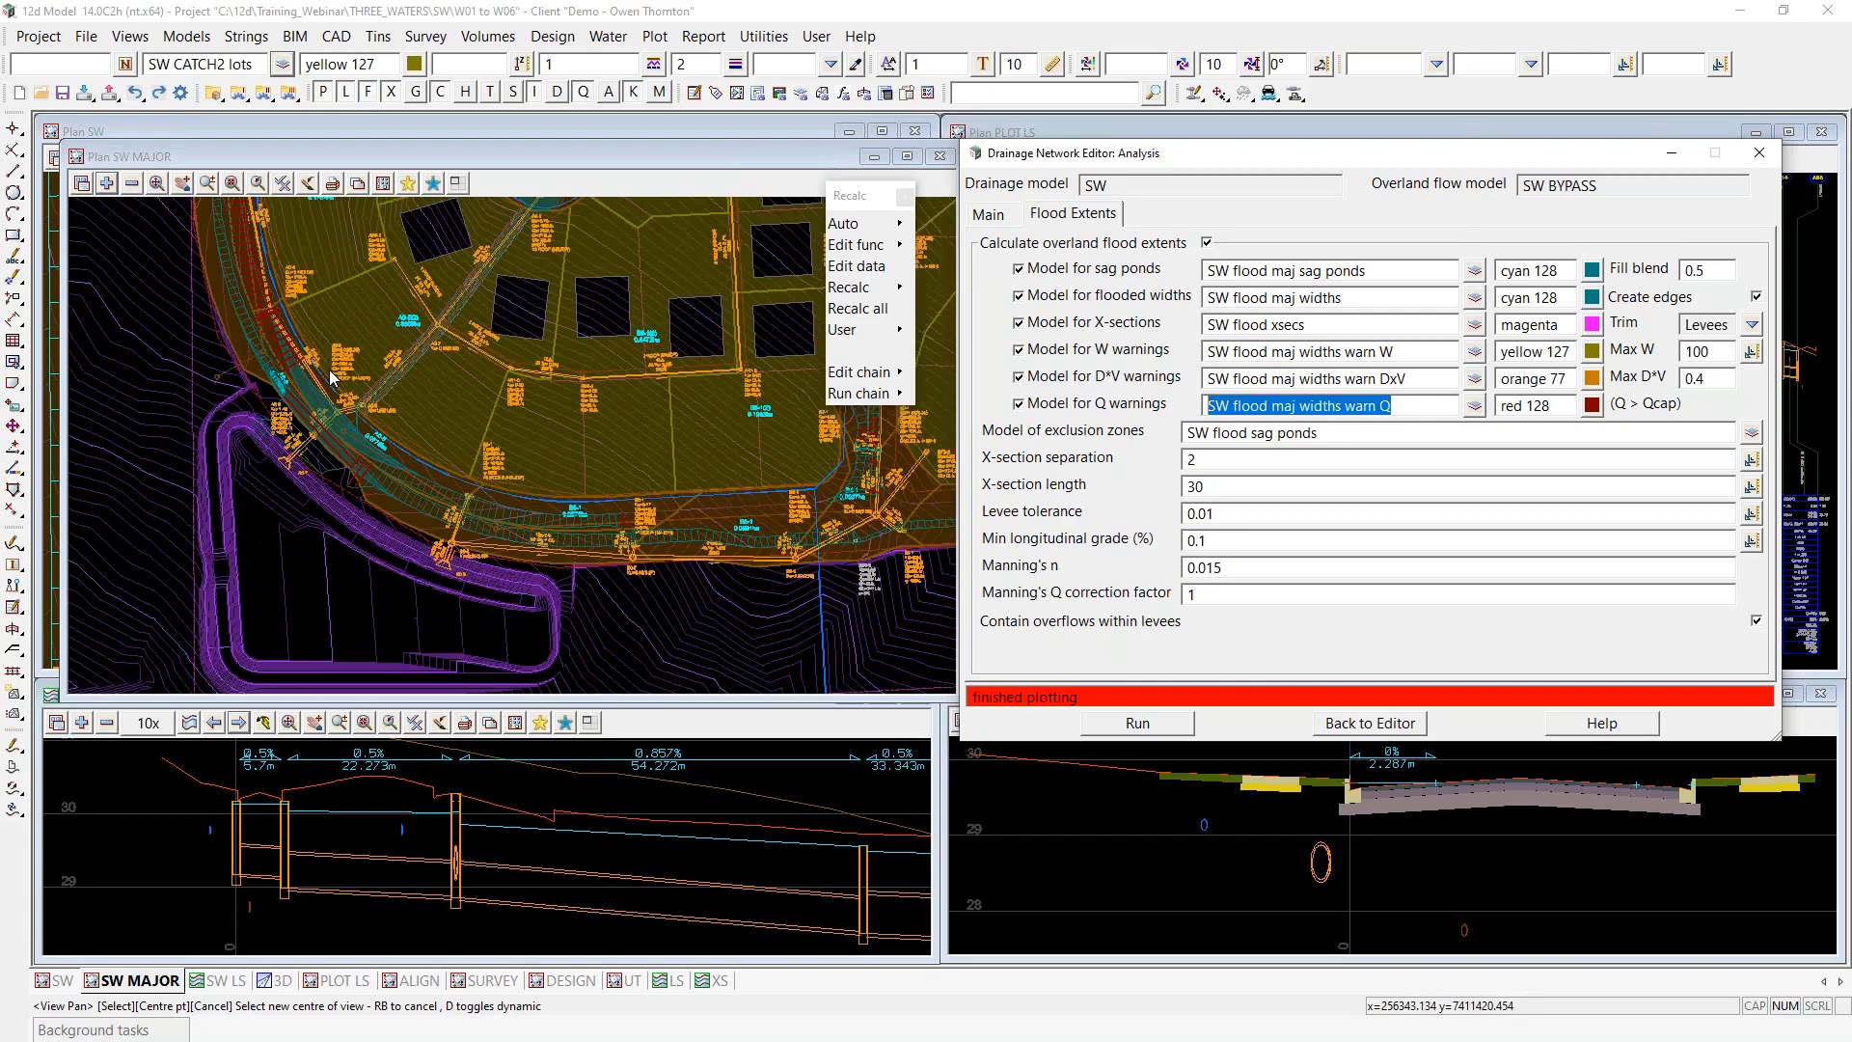
{"action": "scroll", "coordinate": [297, 436], "scroll_direction": "up", "scroll_amount": 5}
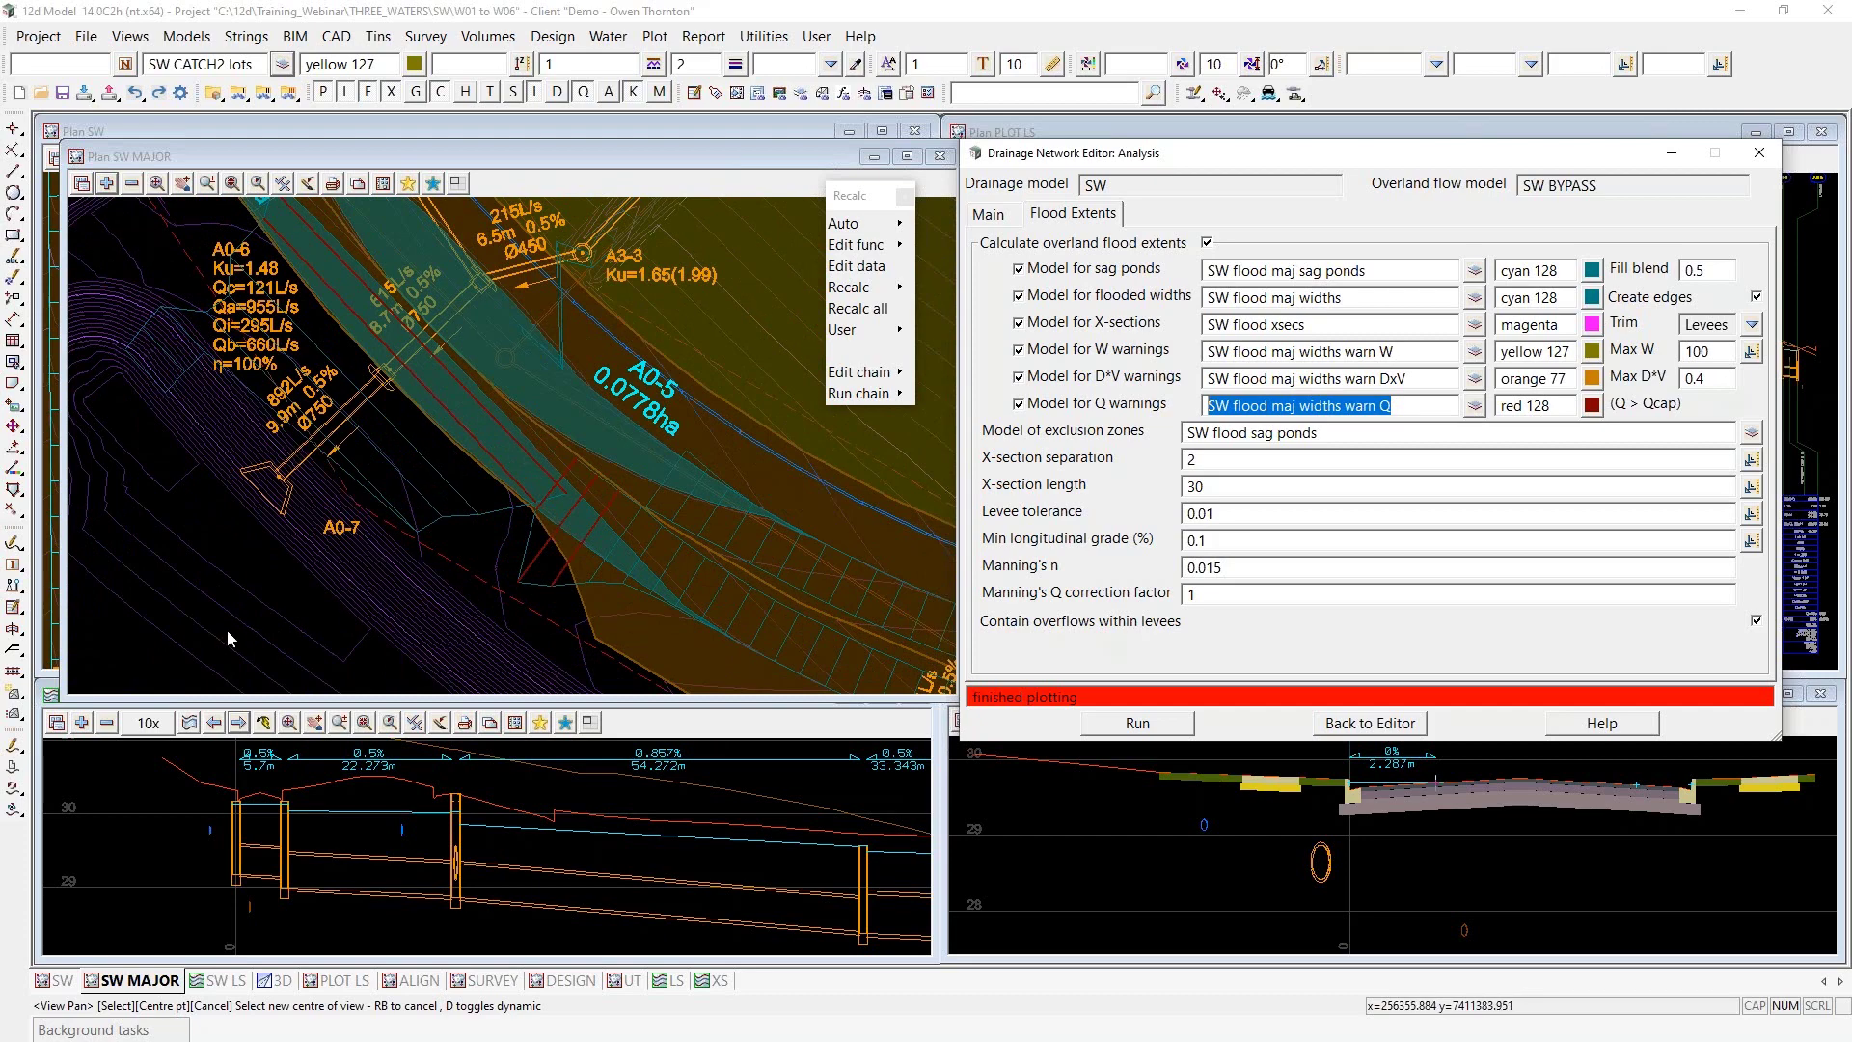
{"action": "scroll", "coordinate": [228, 629], "scroll_direction": "down", "scroll_amount": 4}
{"action": "scroll", "coordinate": [220, 597], "scroll_direction": "down", "scroll_amount": 2}
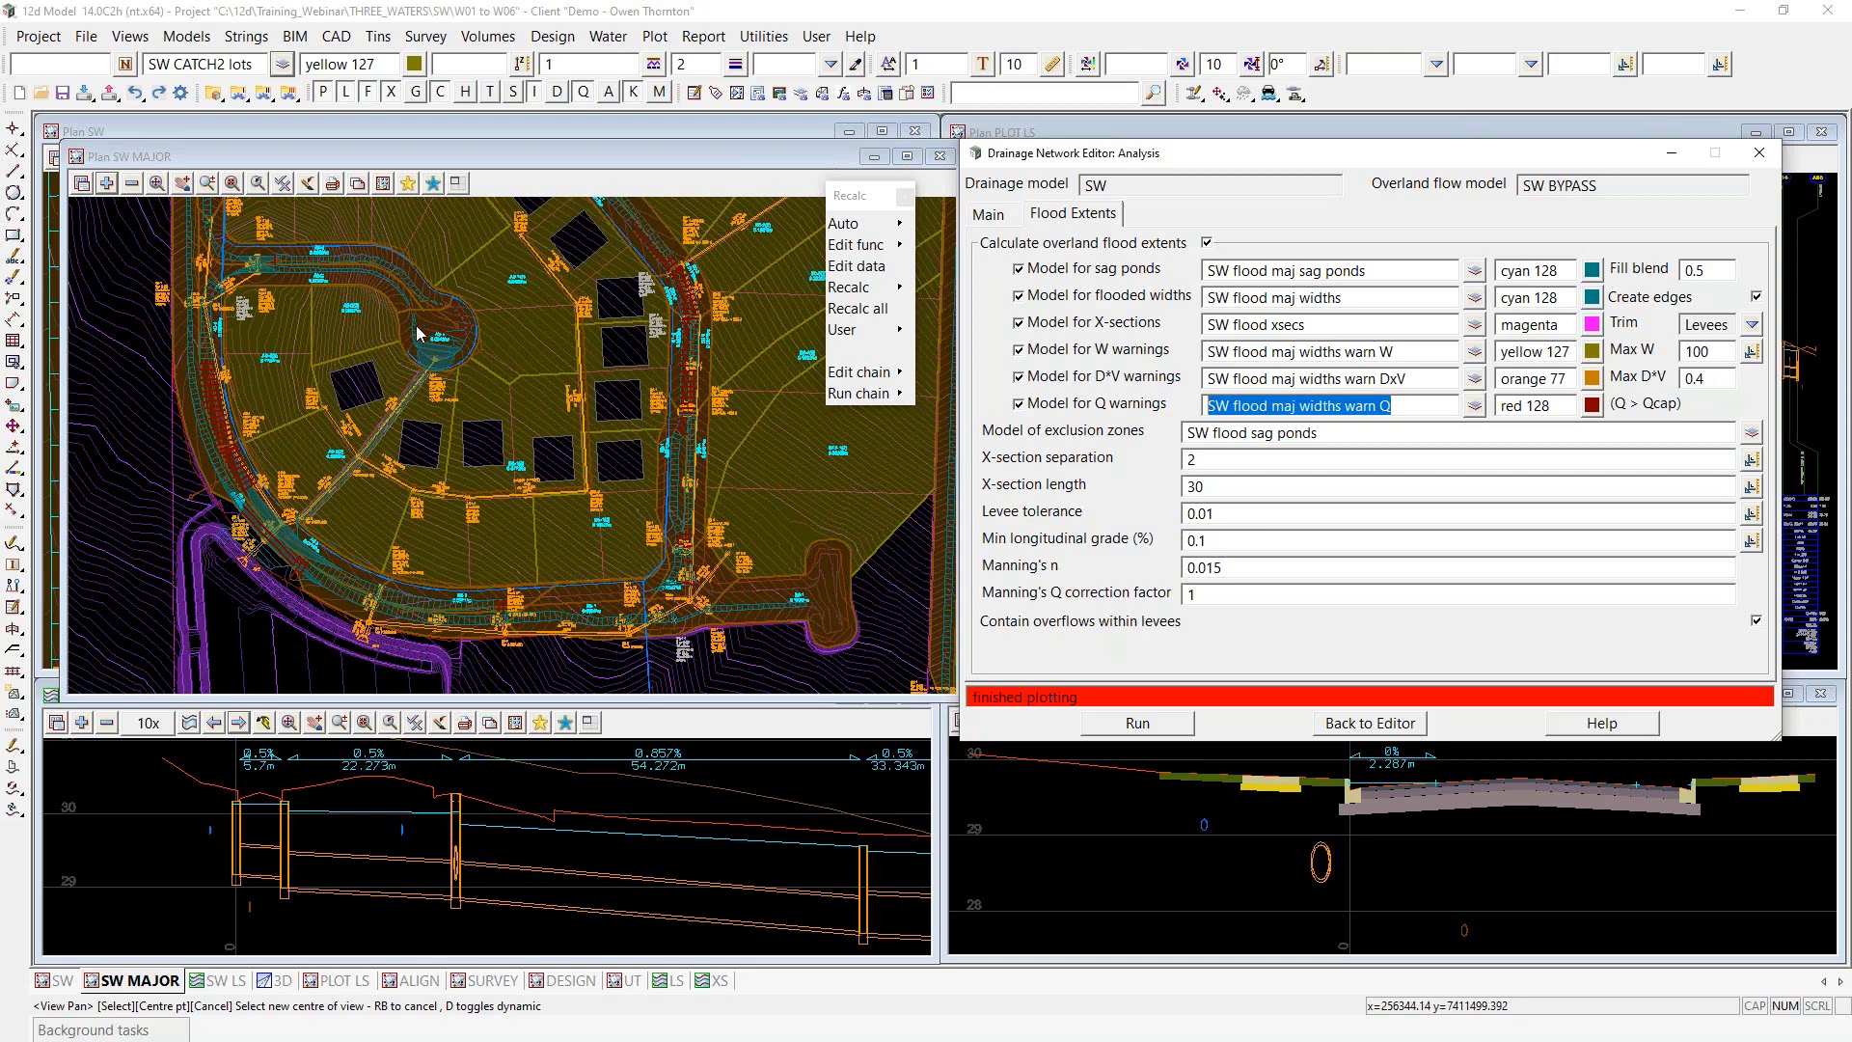
{"action": "scroll", "coordinate": [432, 353], "scroll_direction": "up", "scroll_amount": 1}
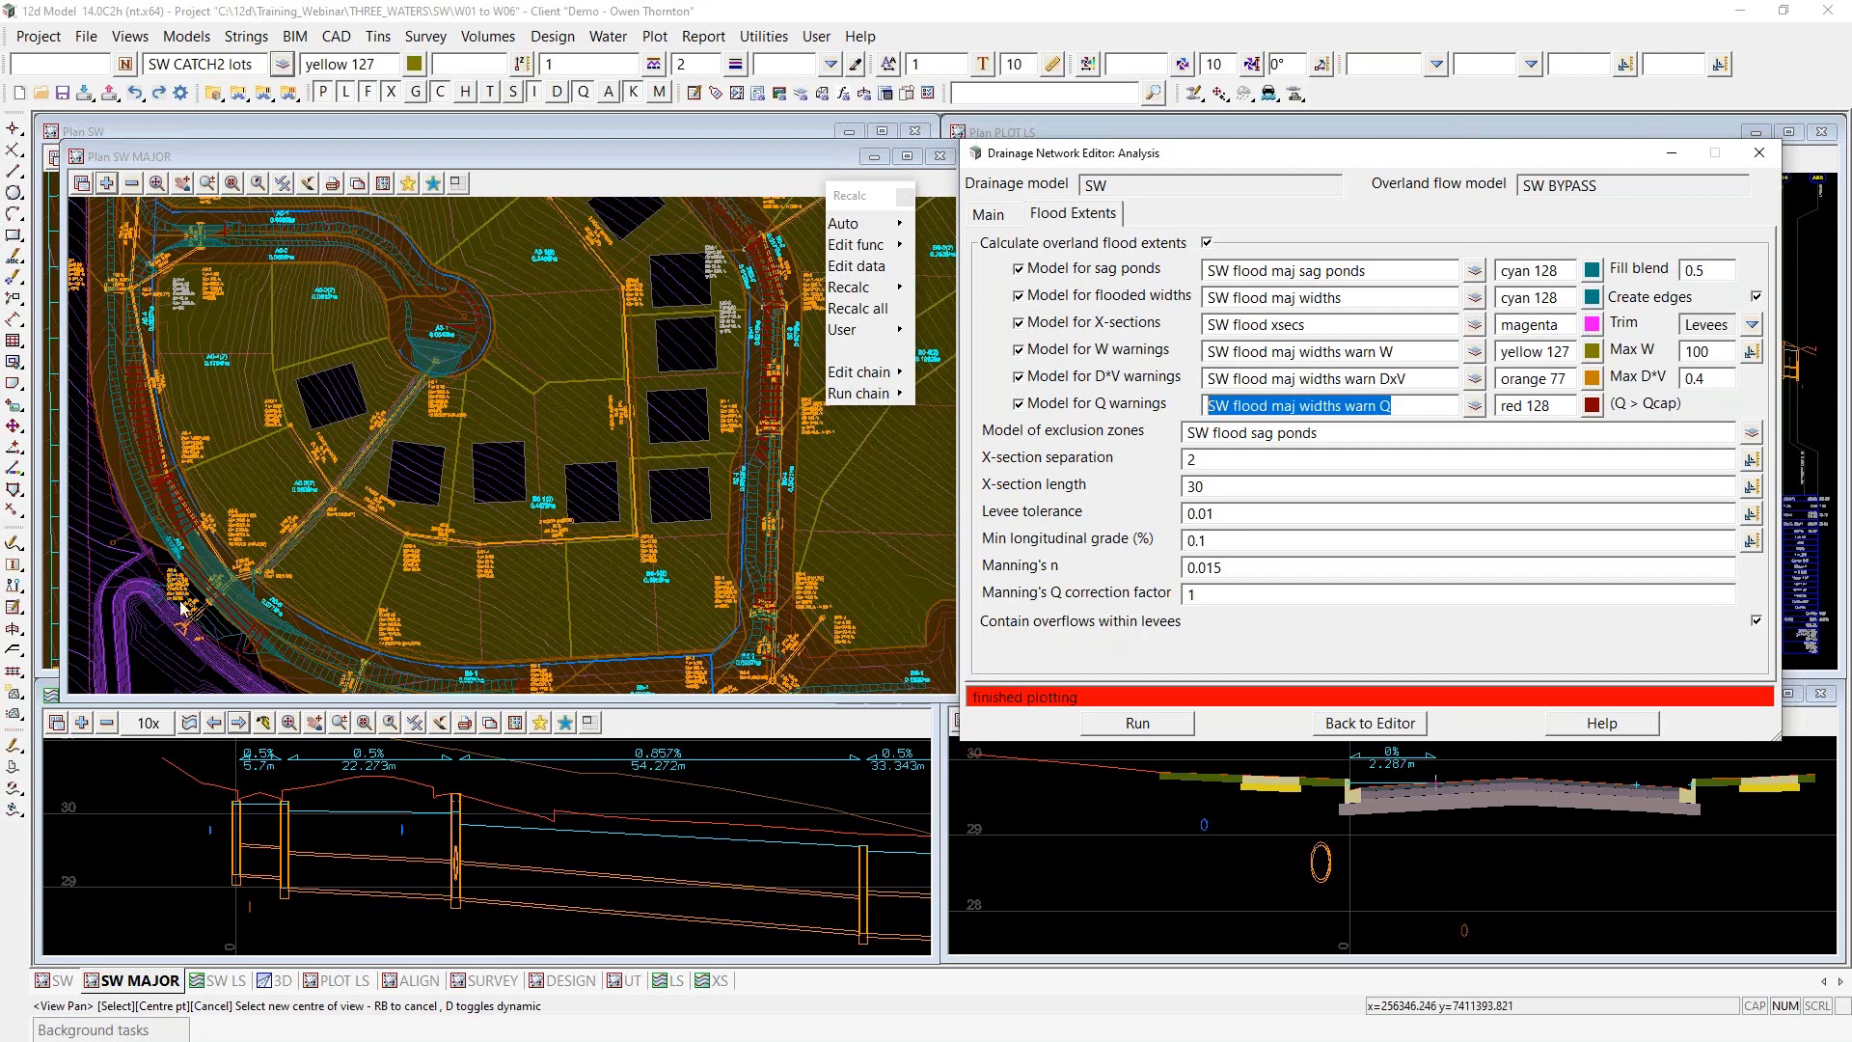
{"action": "scroll", "coordinate": [234, 466], "scroll_direction": "down", "scroll_amount": 1}
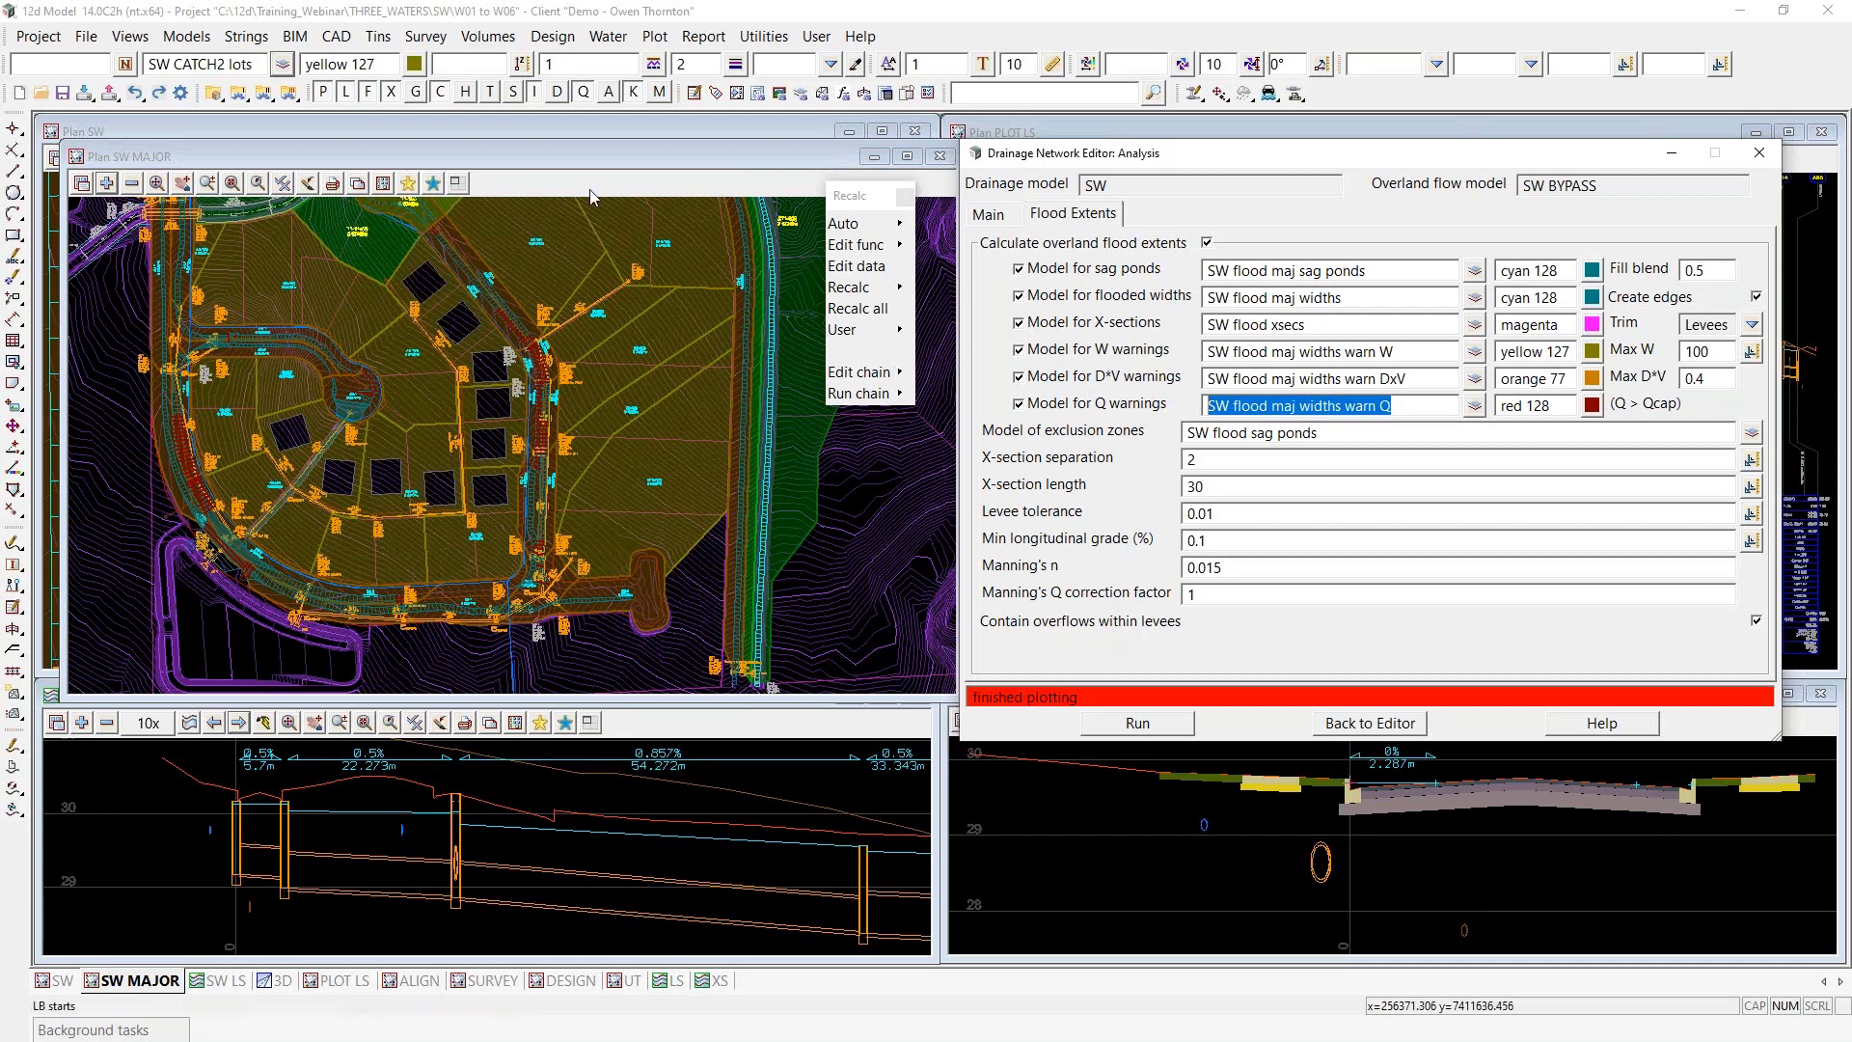
{"action": "left_click", "coordinate": [1003, 218]}
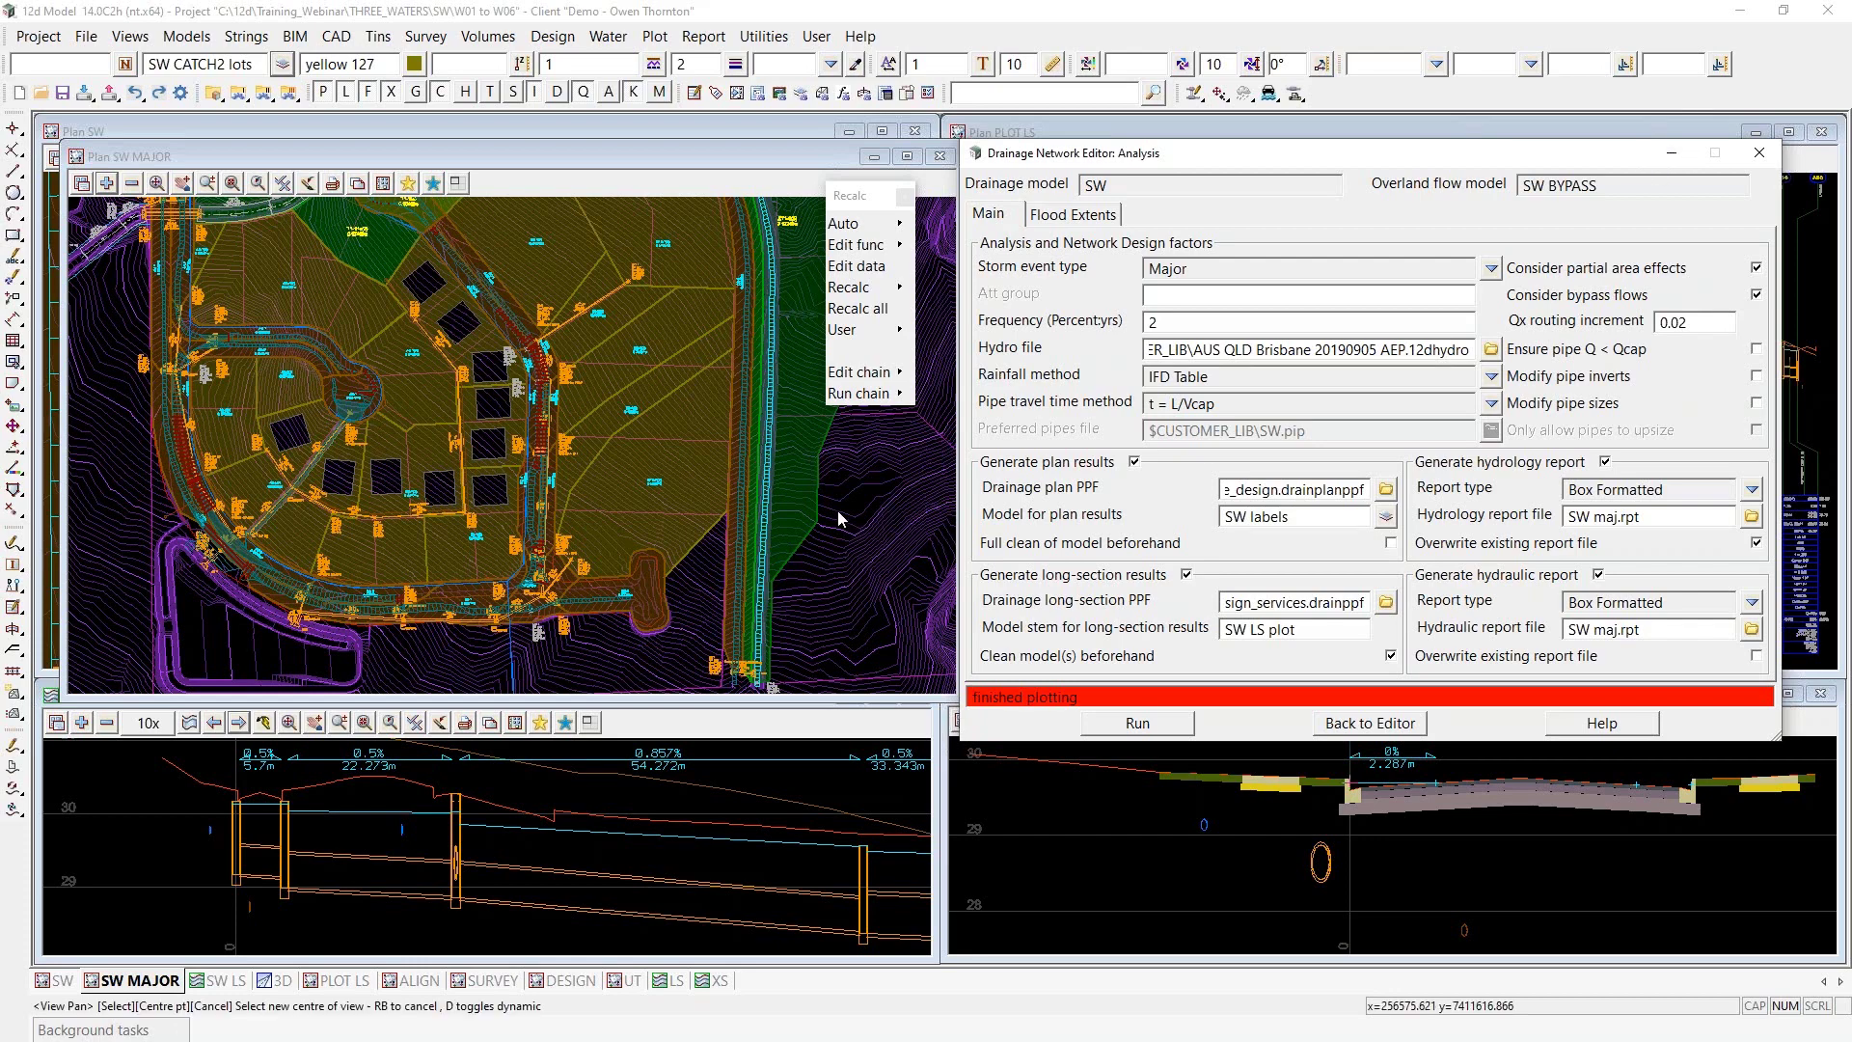
Run the customer library chain W06-B_SW_maj_HGL_to_trimesh.chain to create the major storm HGL trimeshes
{"action": "left_click", "coordinate": [895, 393]}
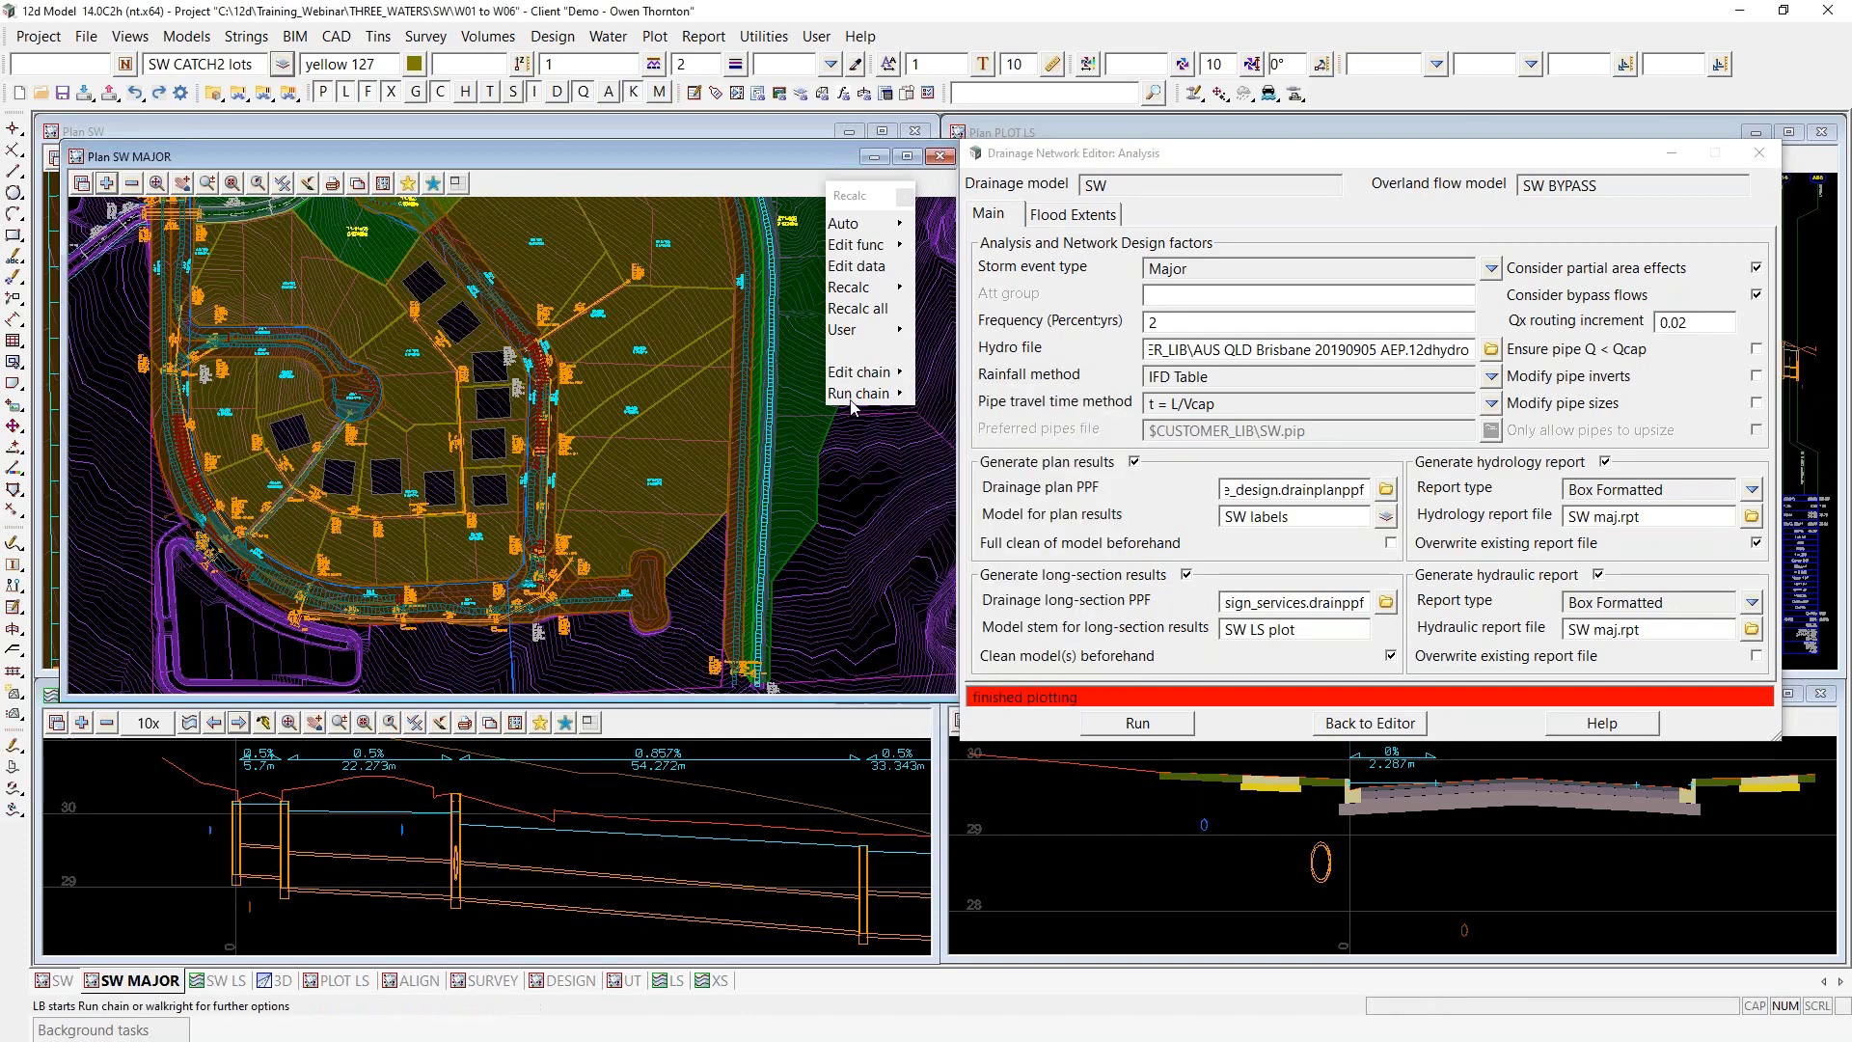
{"action": "mouse_move", "coordinate": [902, 394]}
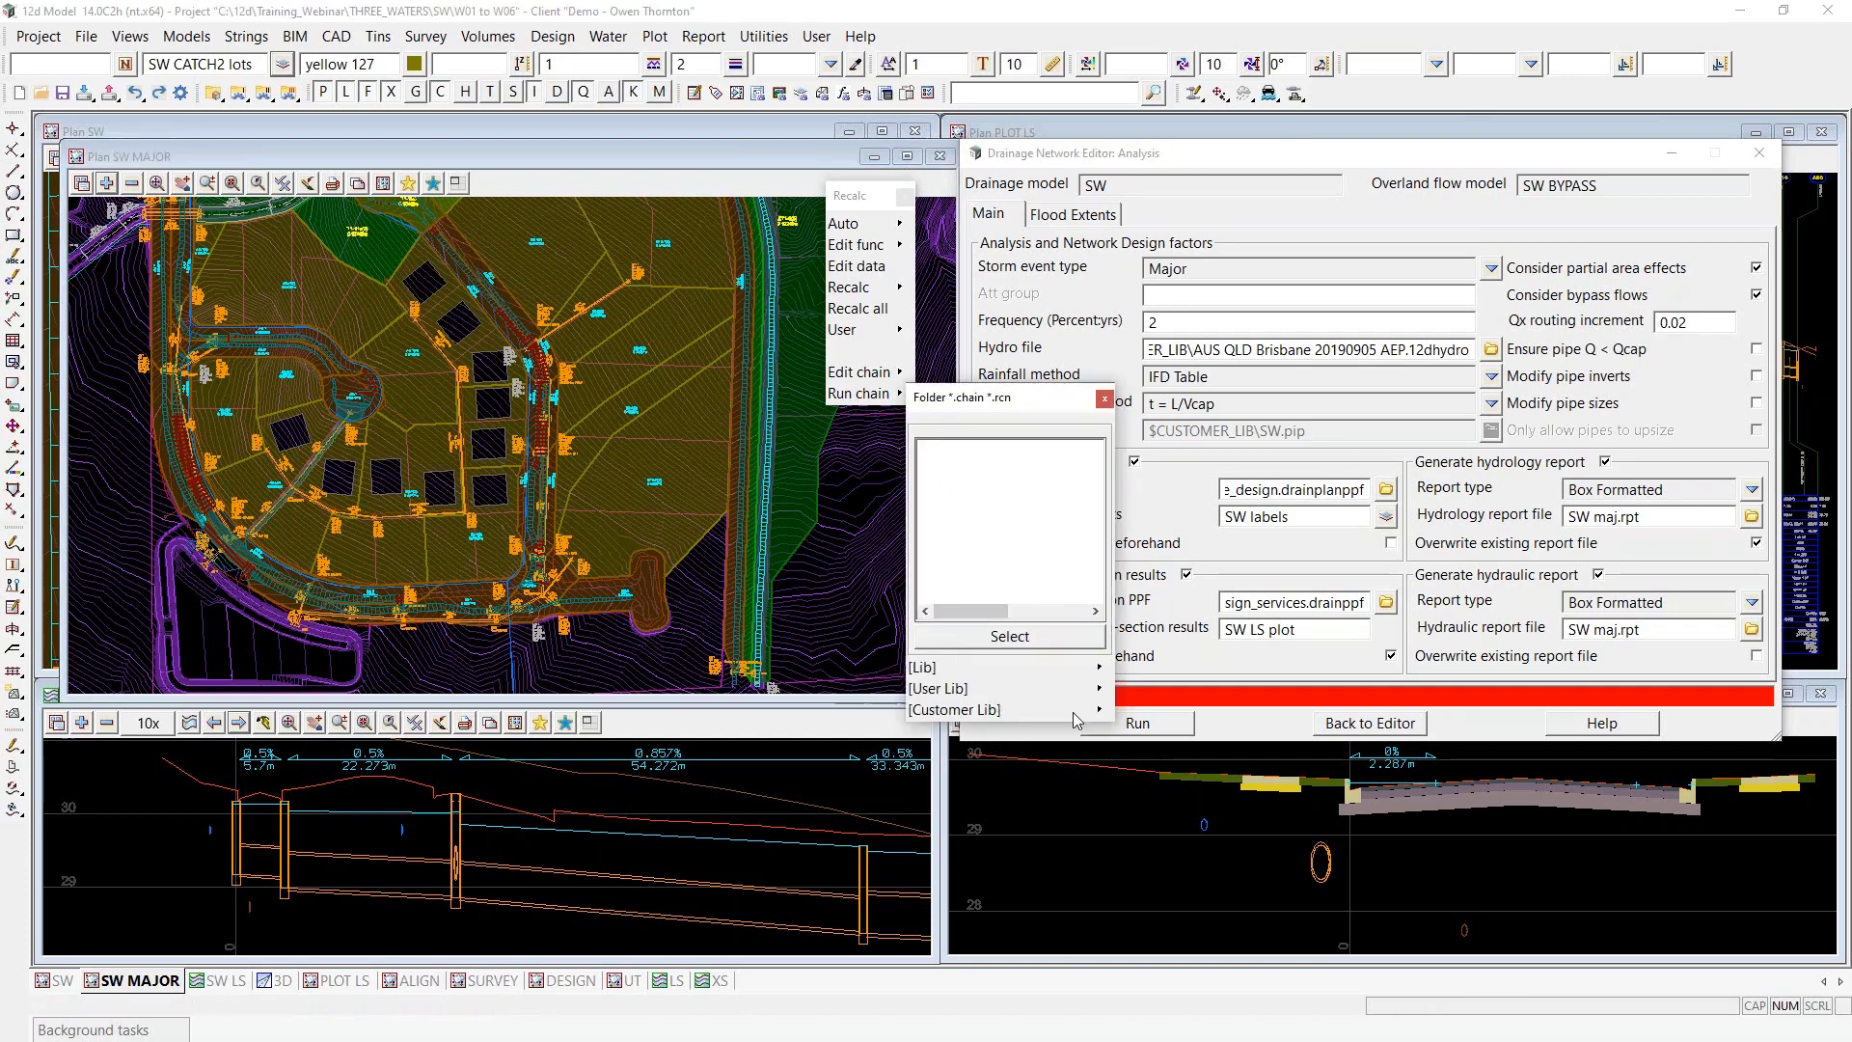
{"action": "mouse_move", "coordinate": [1100, 710]}
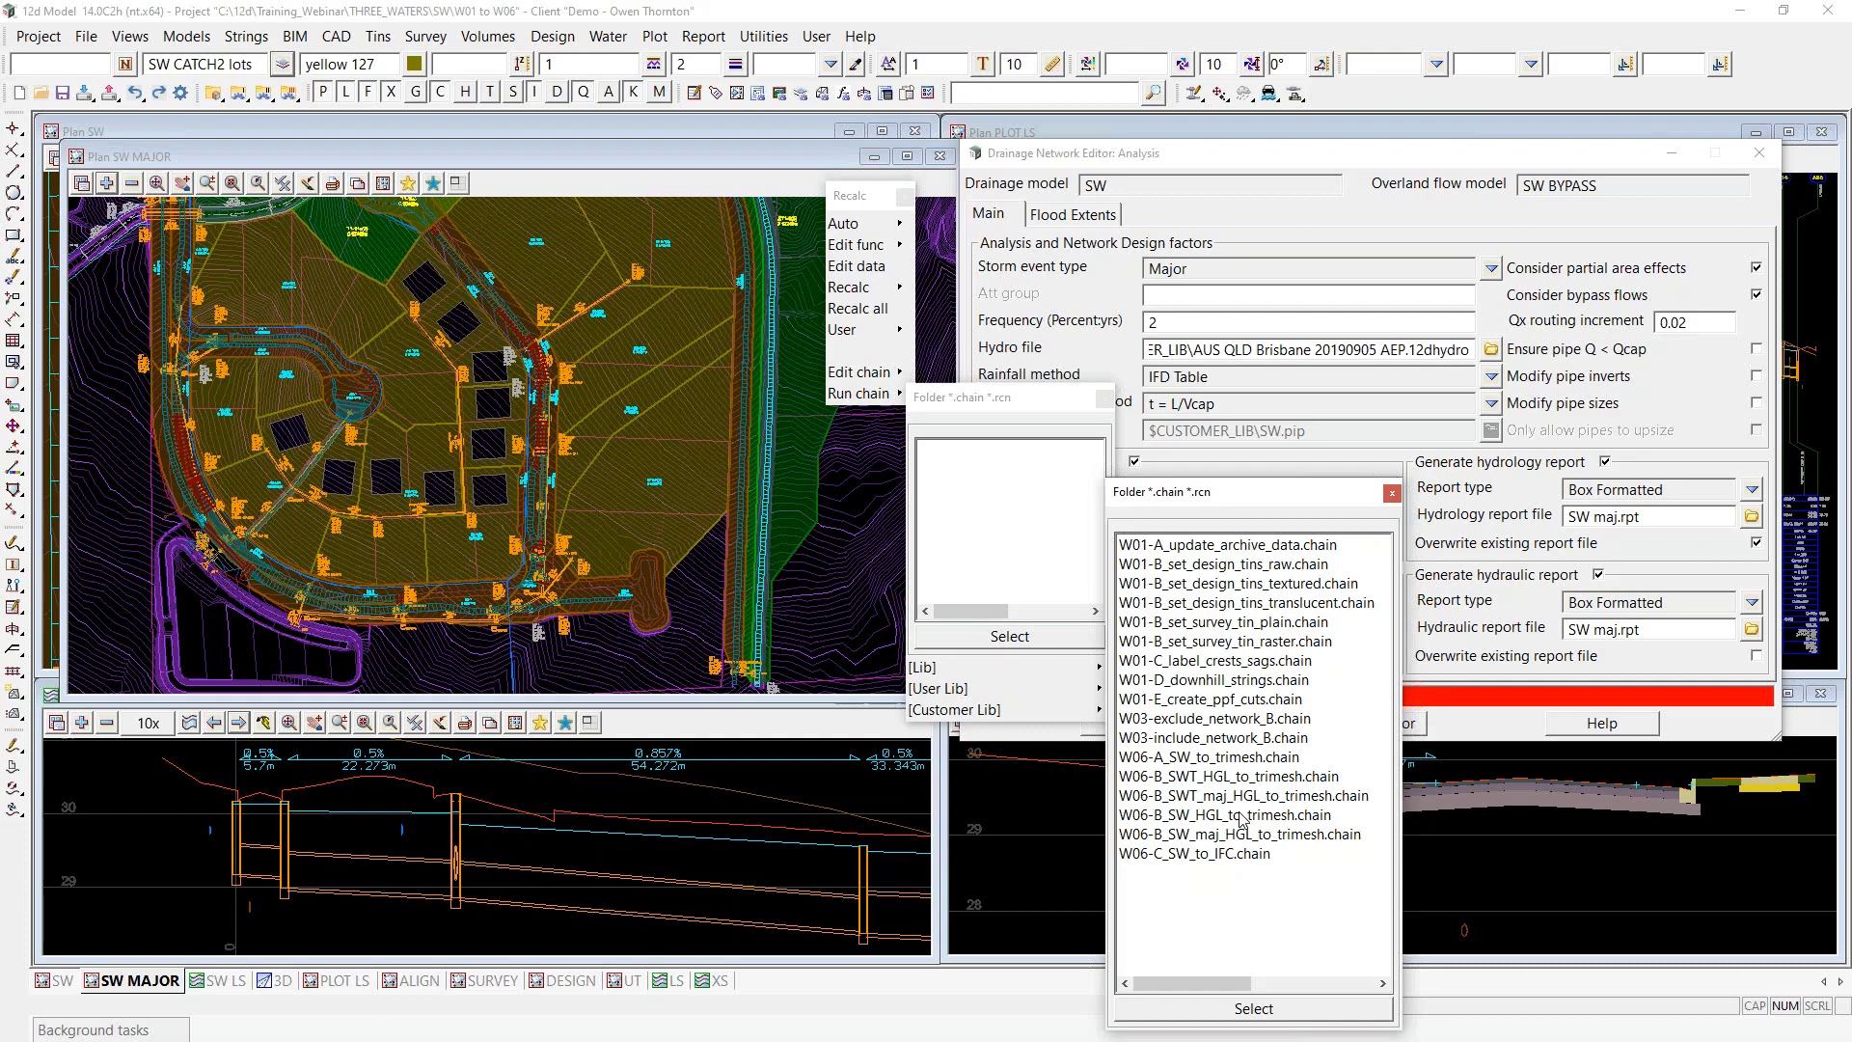
{"action": "left_click", "coordinate": [1187, 840]}
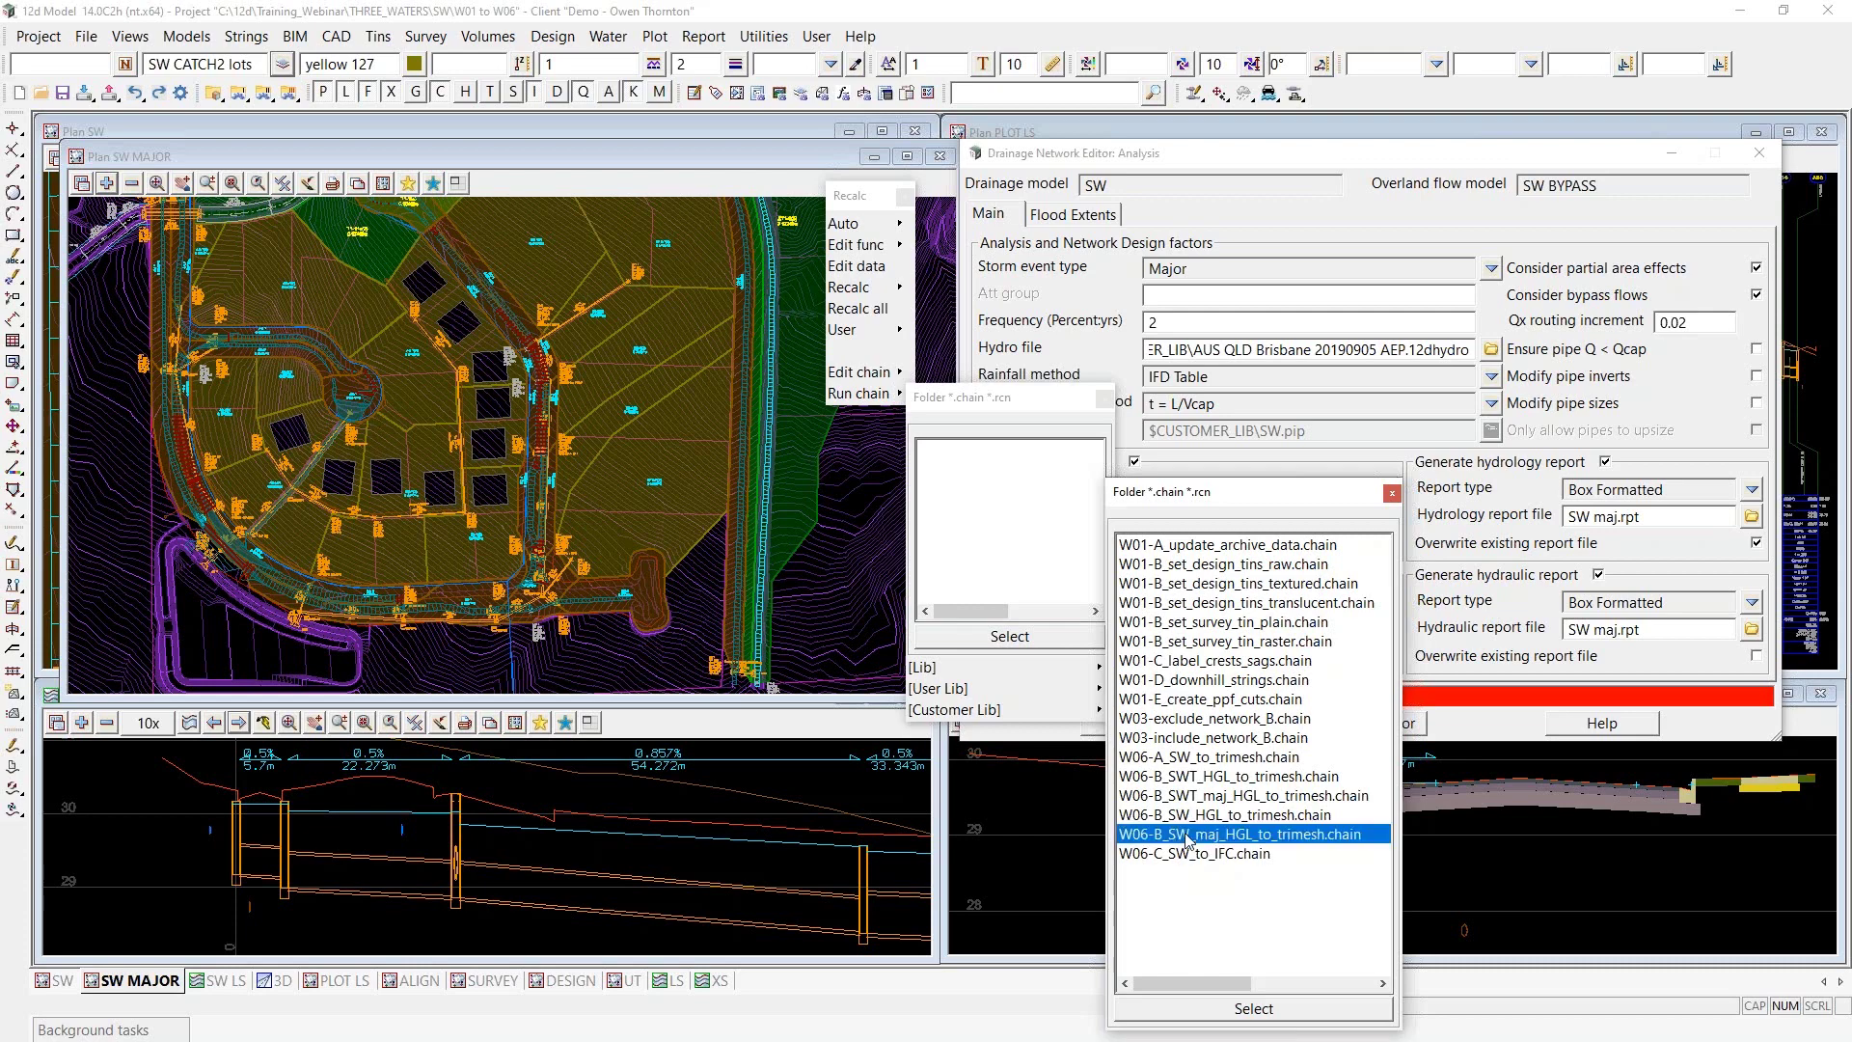
{"action": "double_click", "coordinate": [1187, 839]}
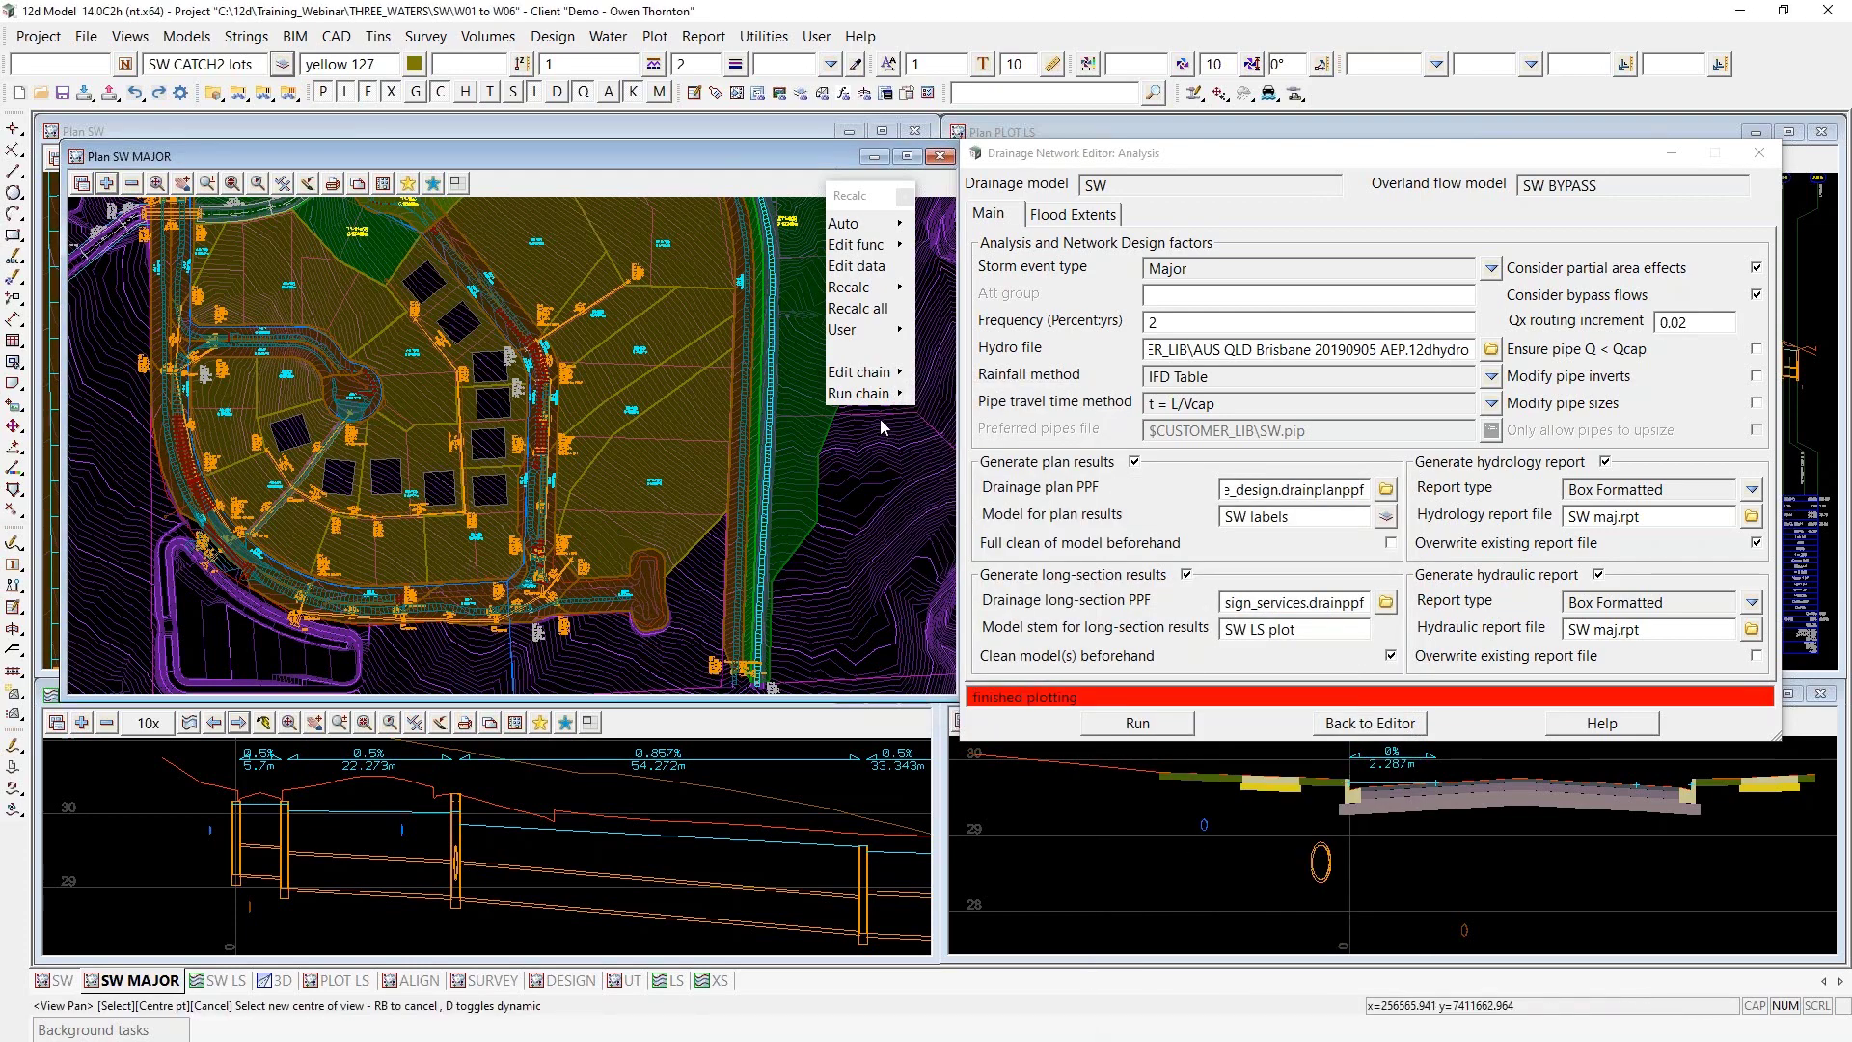
Open W06-B_SW_maj_HGL_to_trimesh.chain for editing, and enlarge the editor and its command list to show the full command names
{"action": "left_click", "coordinate": [862, 392]}
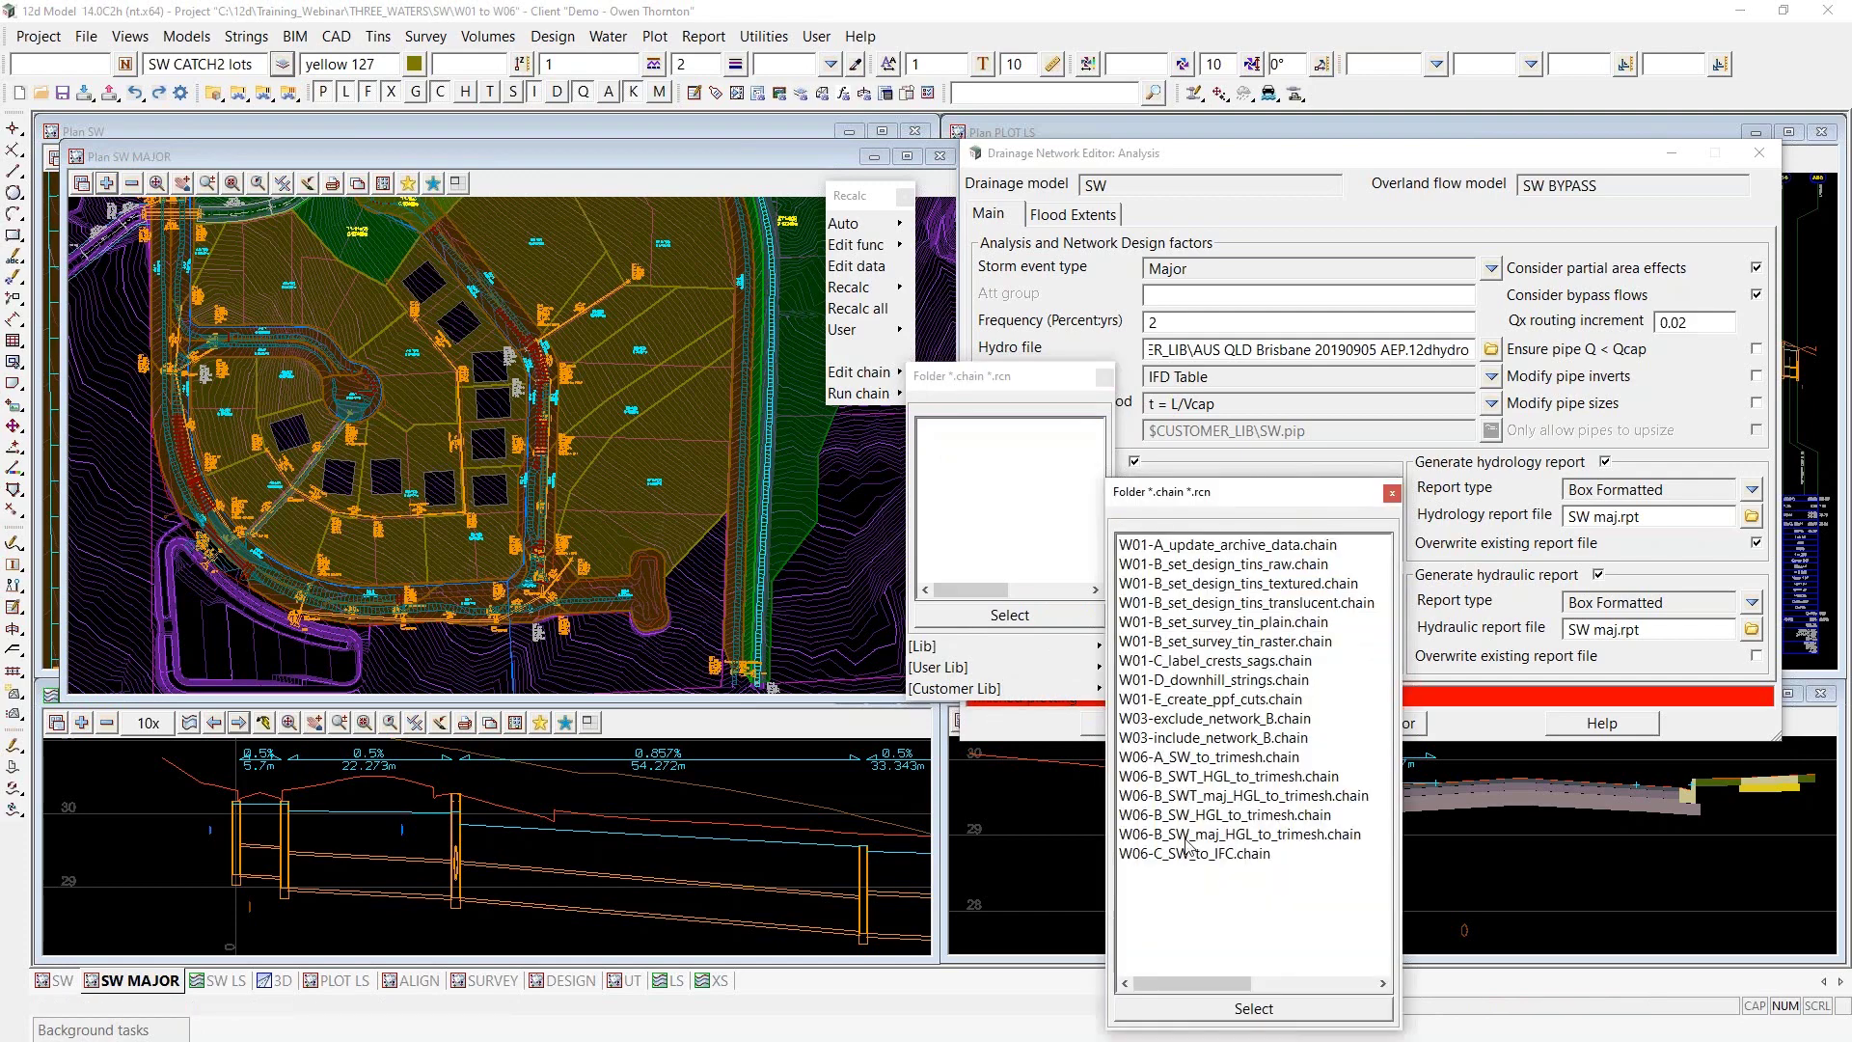
{"action": "double_click", "coordinate": [1187, 836]}
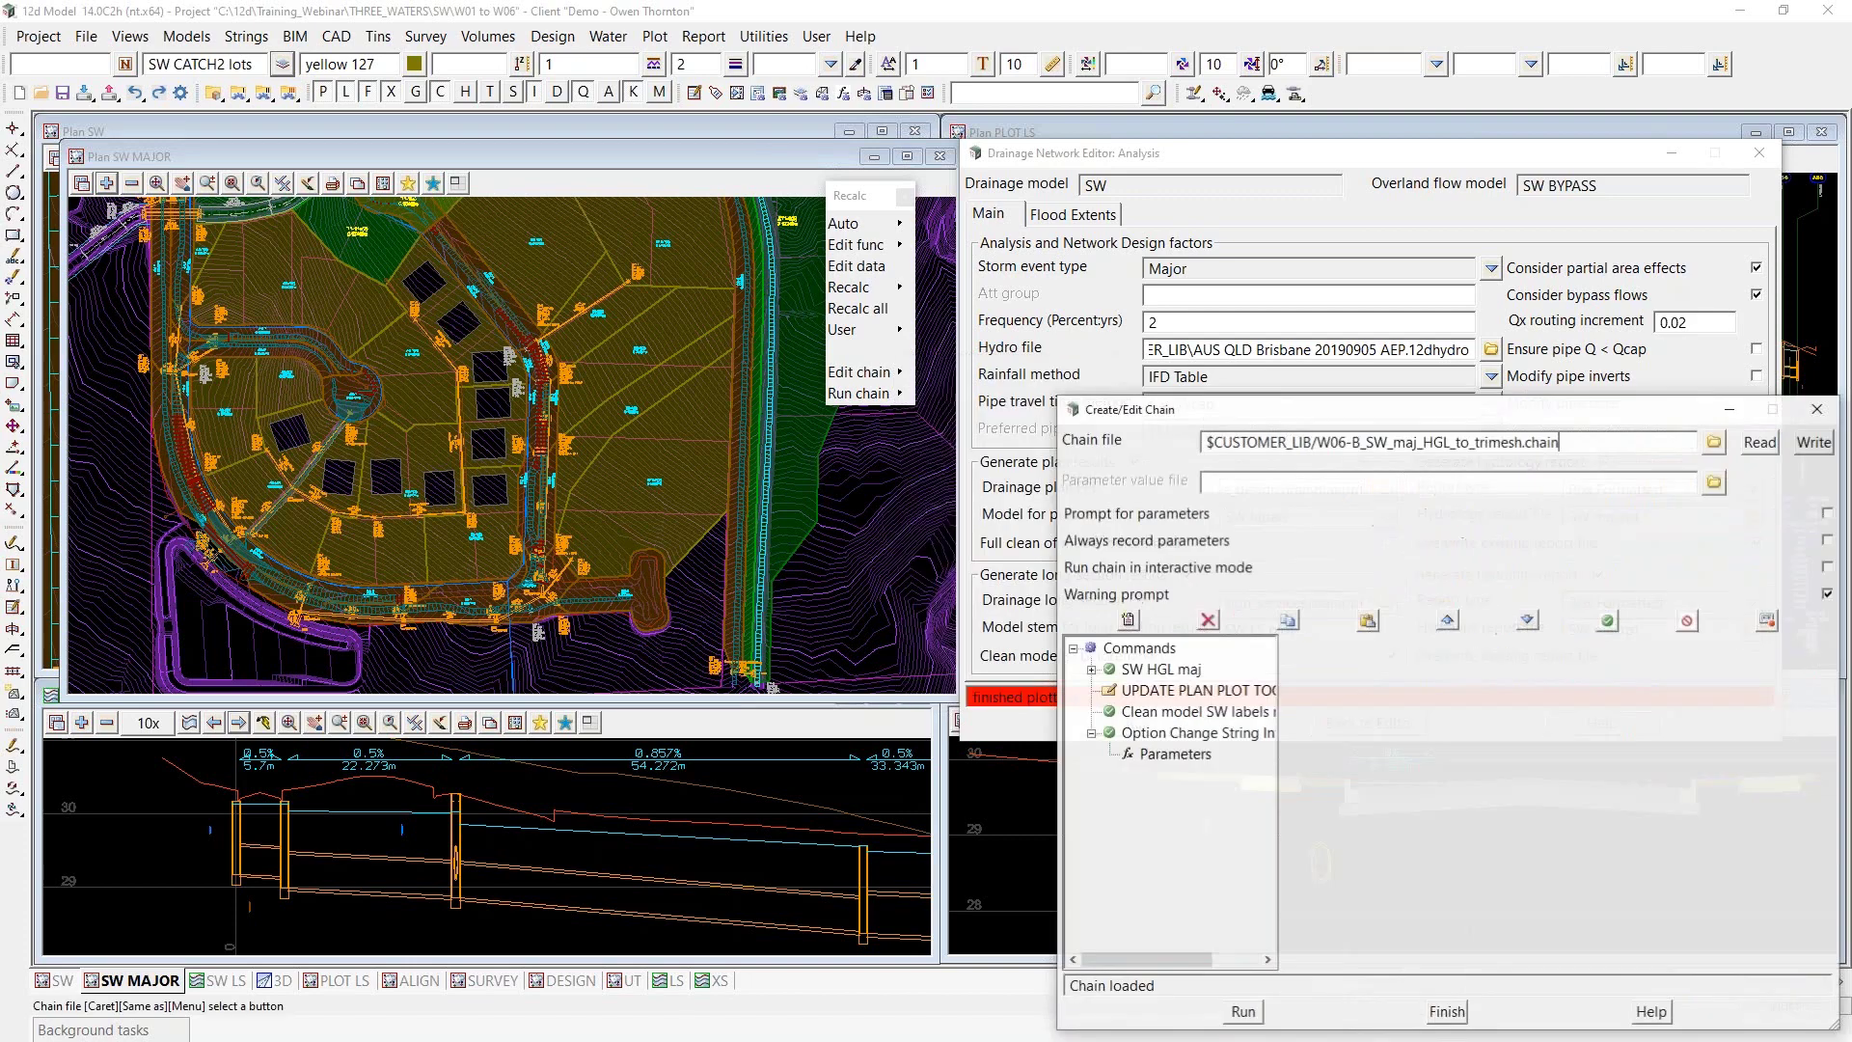
{"action": "left_click_drag", "start_coordinate": [1377, 418], "coordinate": [1208, 131]}
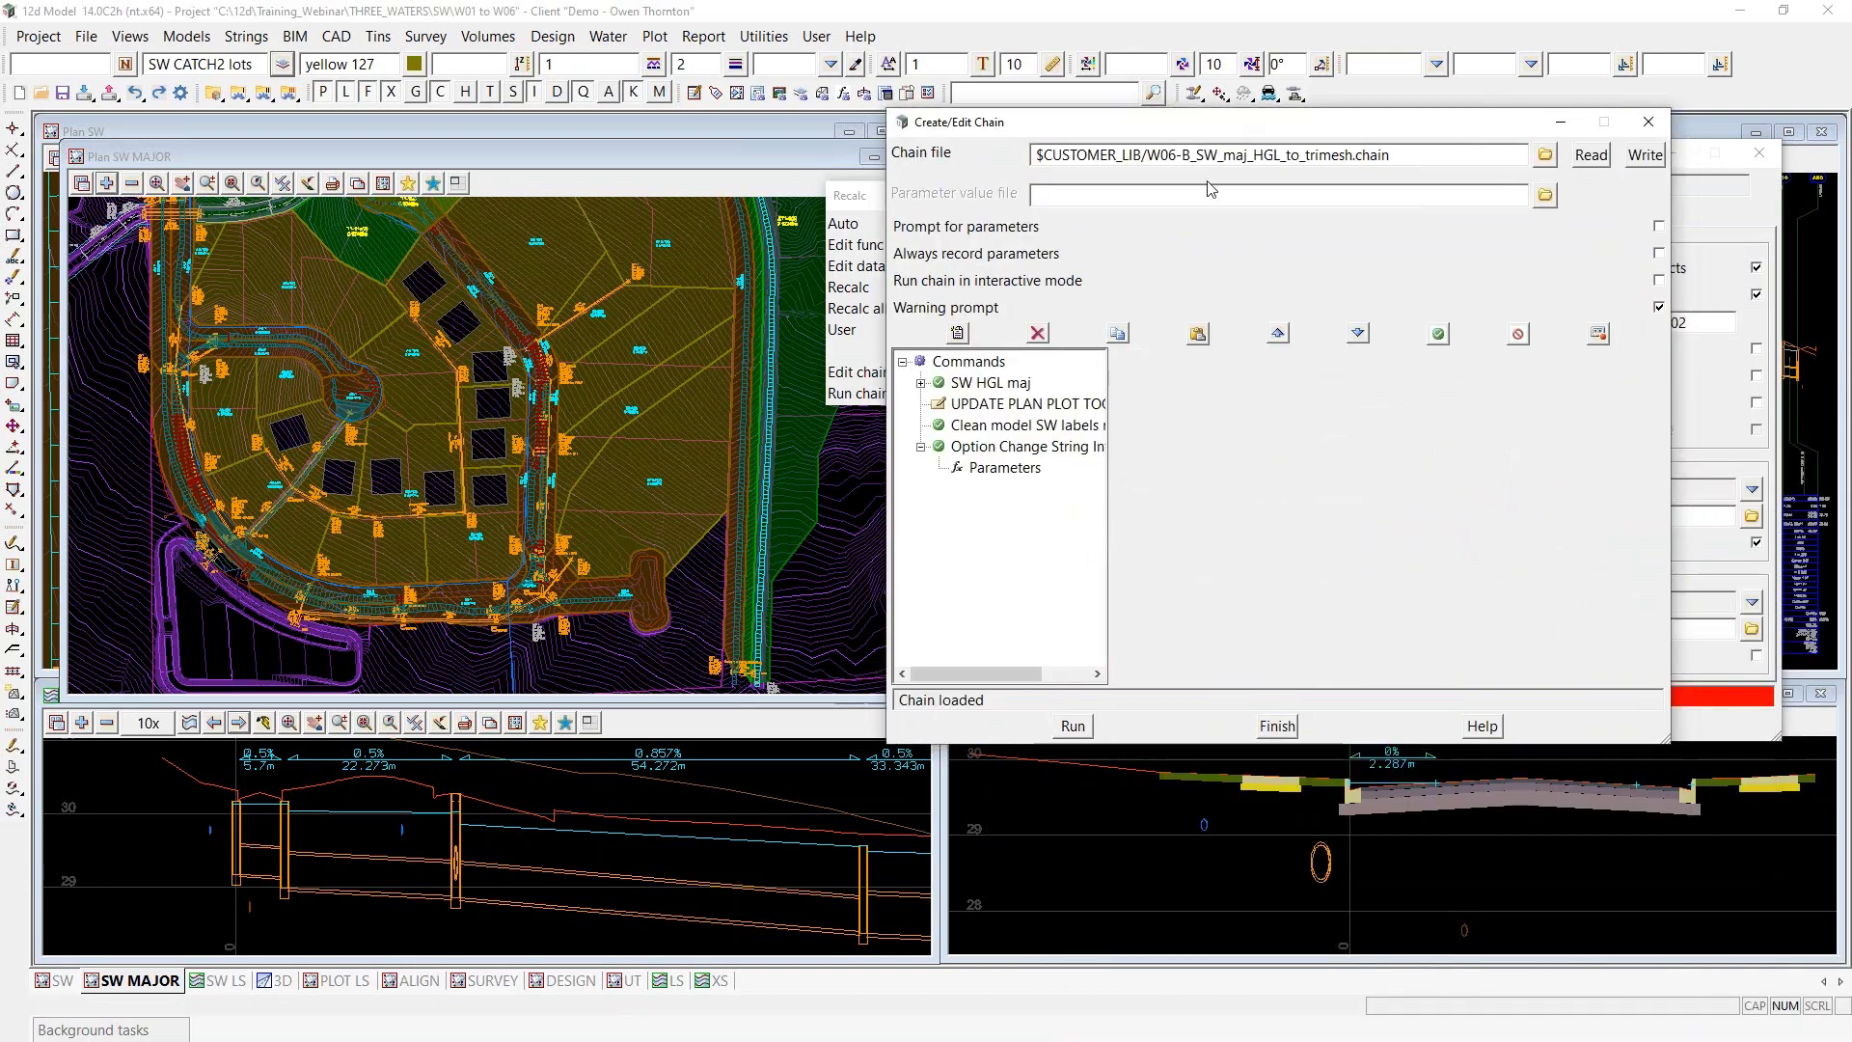
{"action": "left_click_drag", "start_coordinate": [1221, 749], "coordinate": [1220, 1030]}
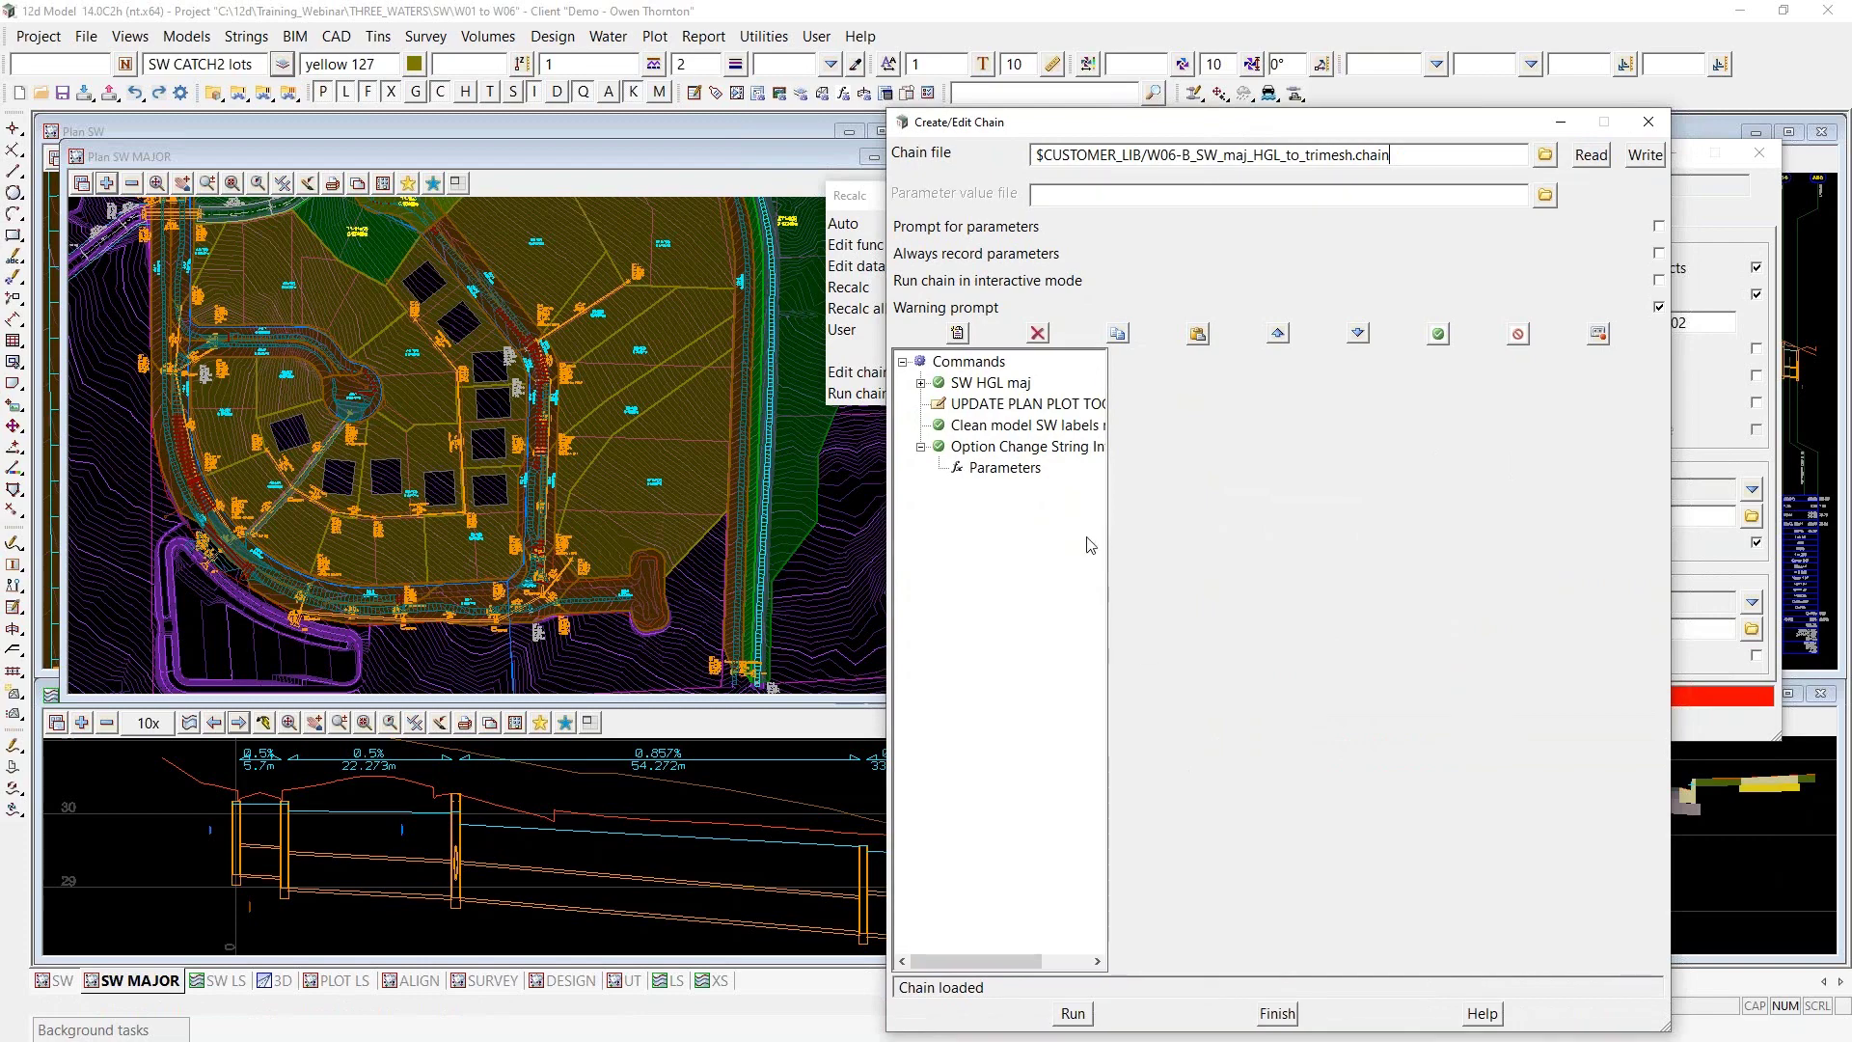
{"action": "left_click_drag", "start_coordinate": [1110, 550], "coordinate": [1268, 549]}
Preview the chain's SW HGL maj command and check its Create HGL in 3D source and target models
{"action": "left_click", "coordinate": [1003, 383]}
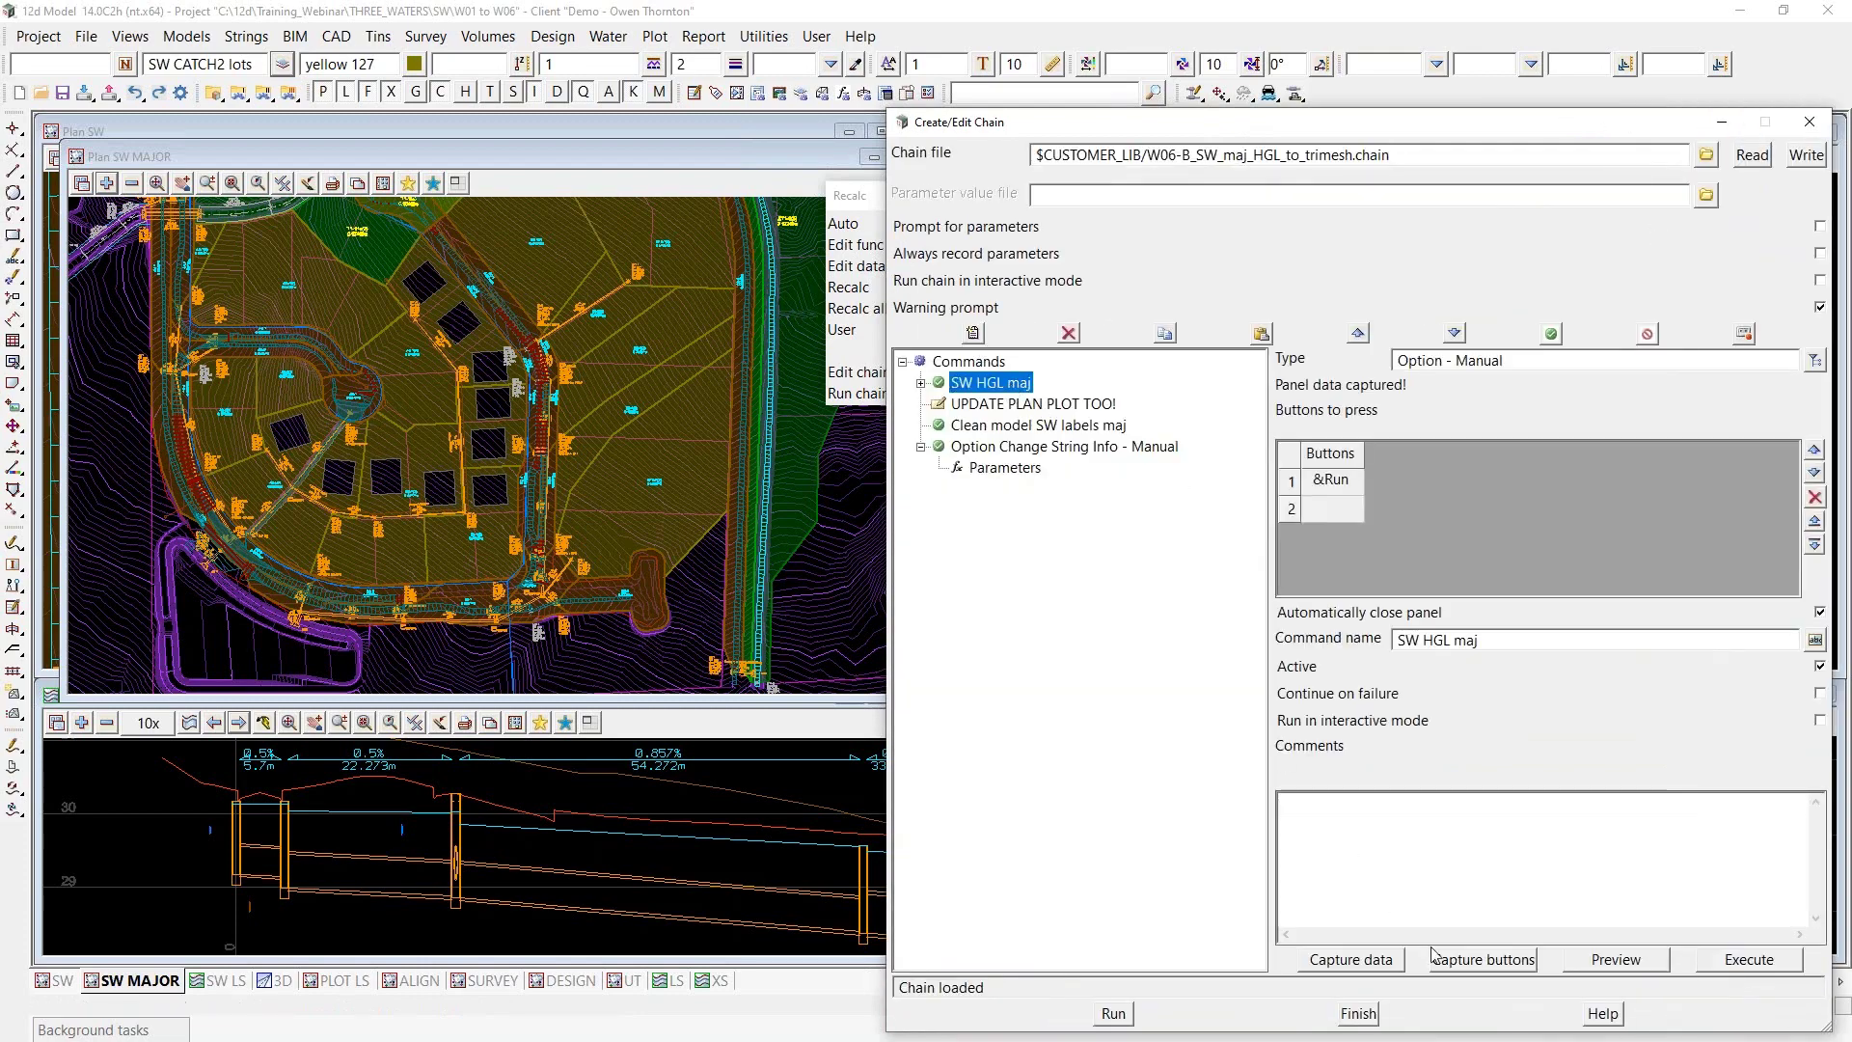
{"action": "left_click", "coordinate": [1616, 960]}
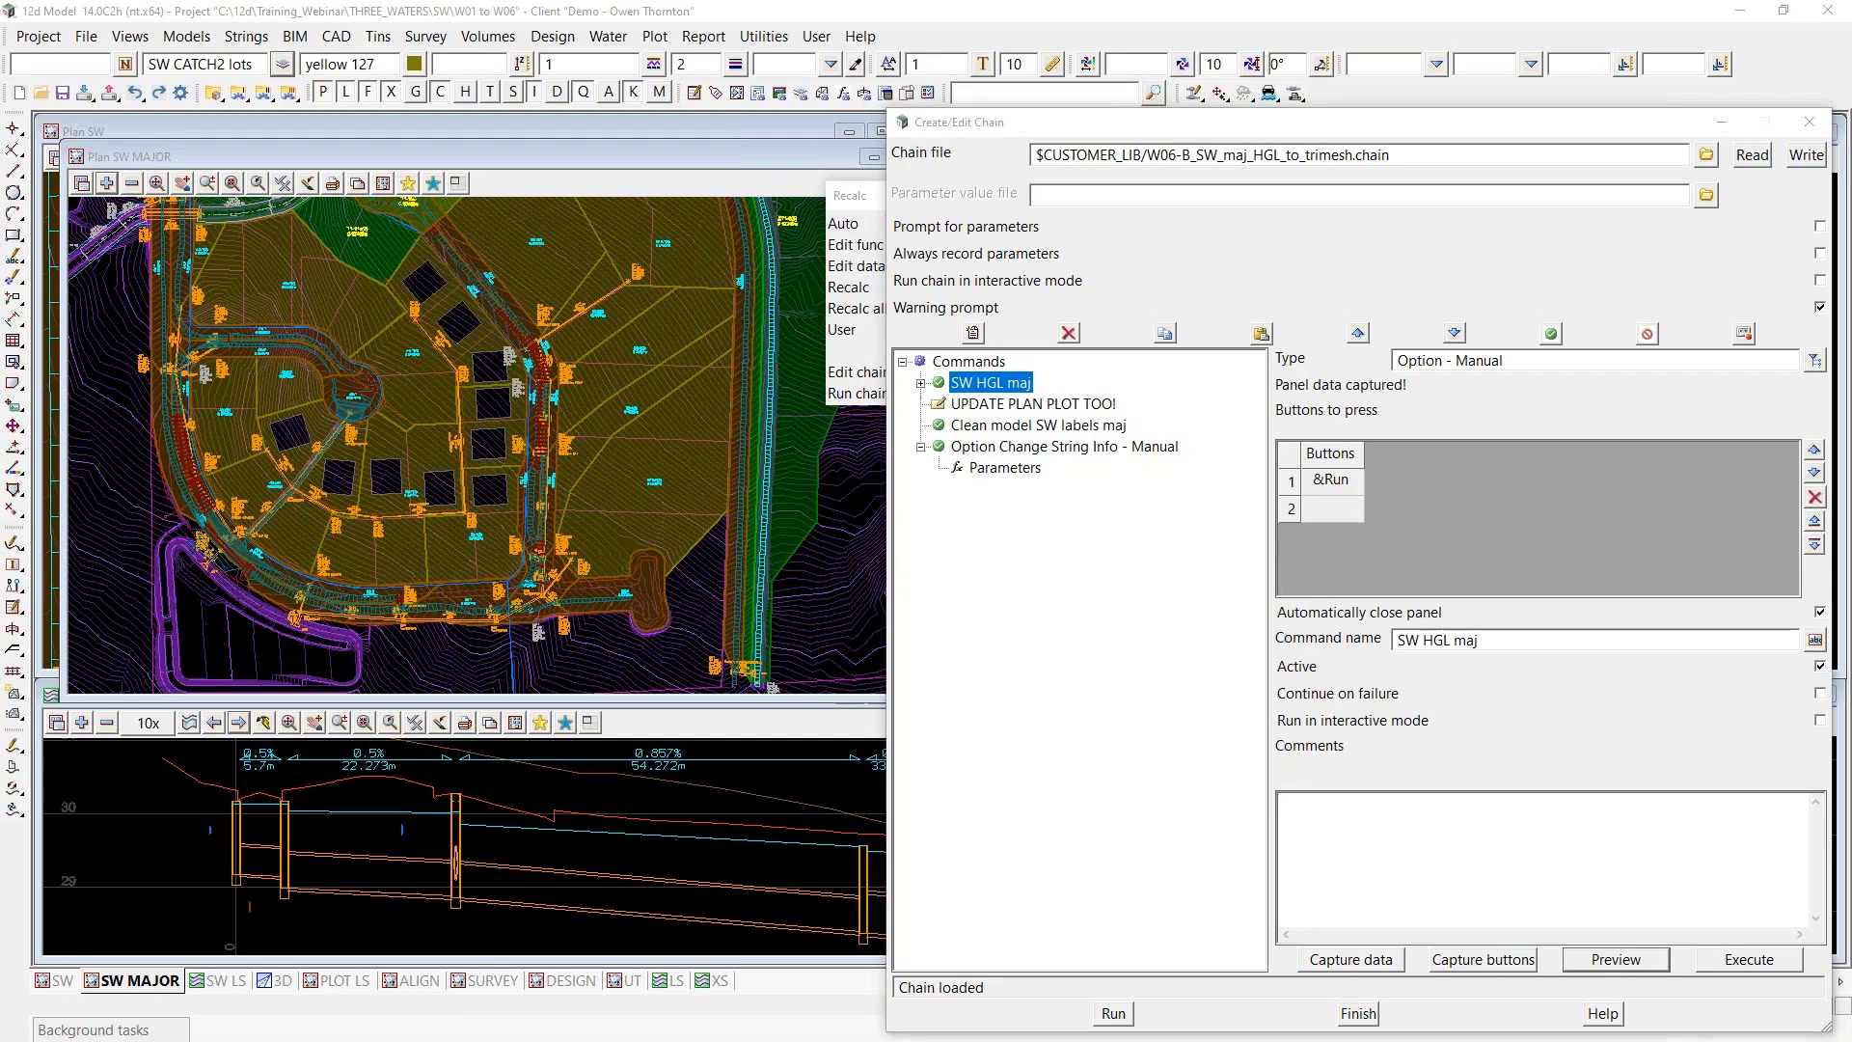
{"action": "left_click_drag", "start_coordinate": [260, 108], "coordinate": [502, 110]}
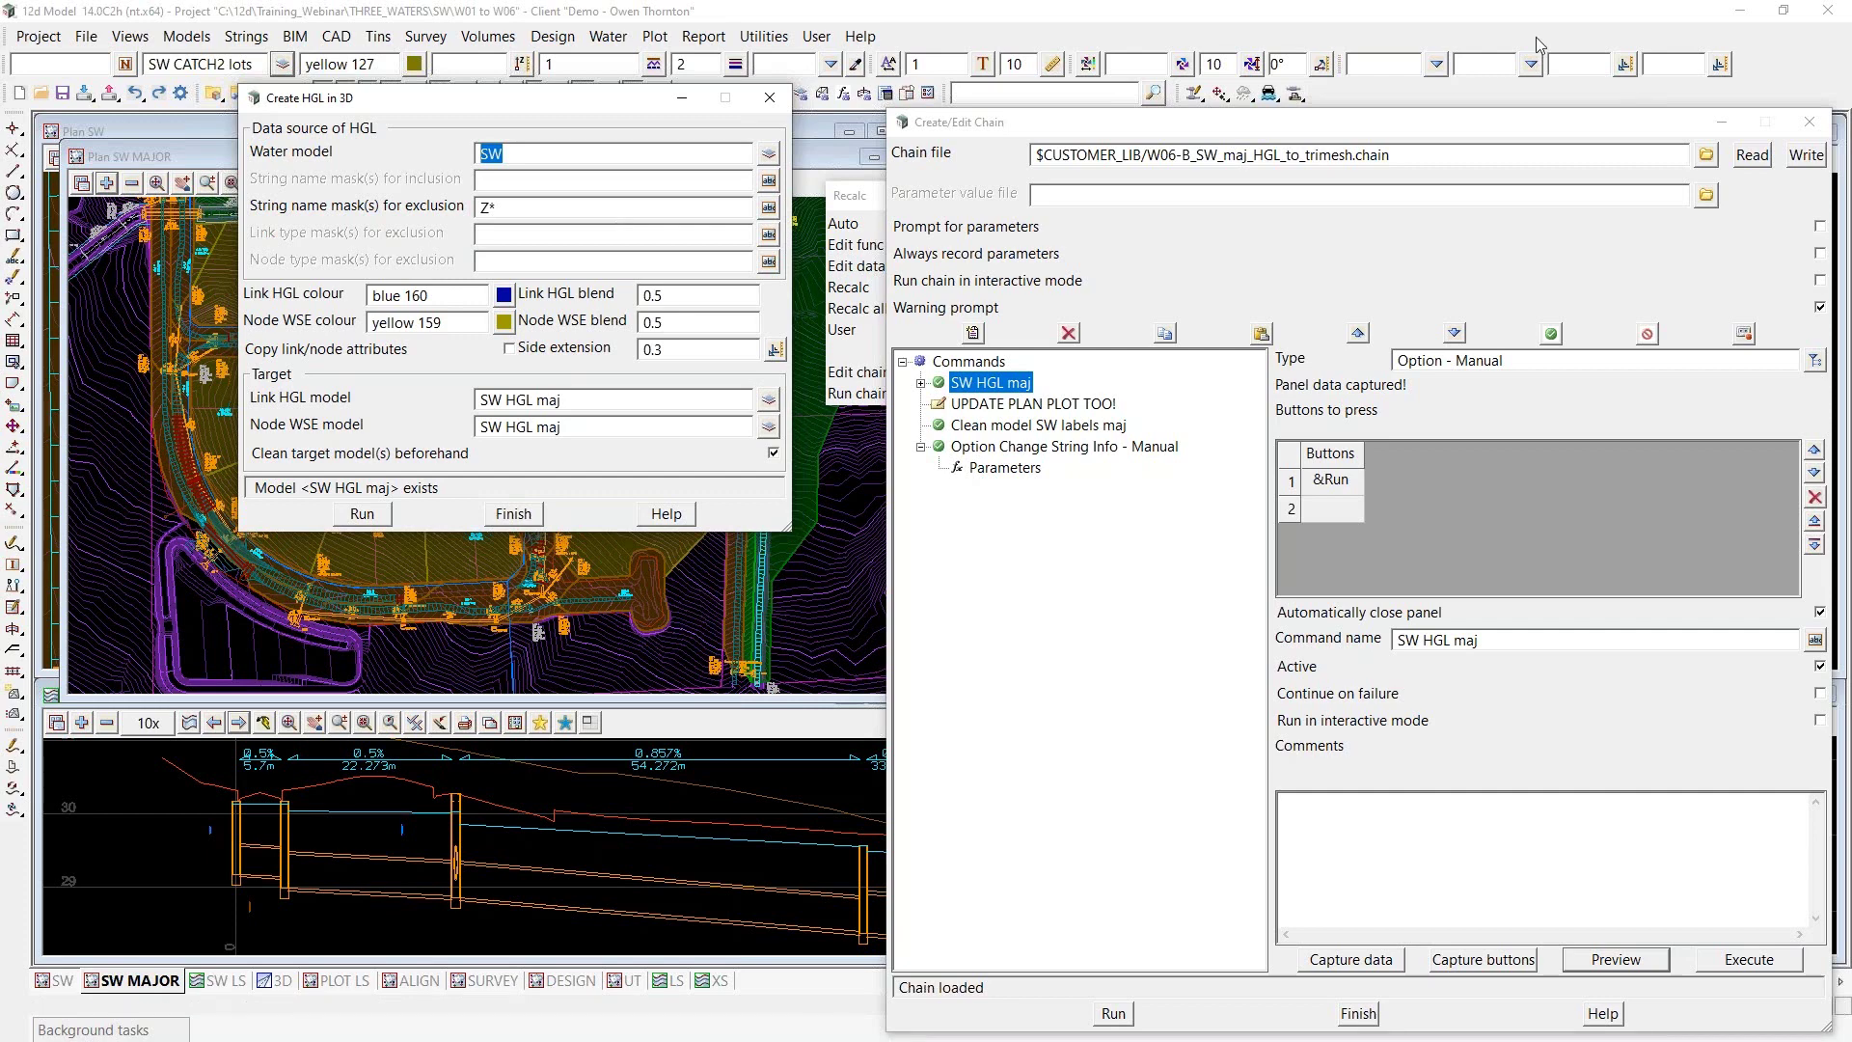
{"action": "left_click_drag", "start_coordinate": [1419, 155], "coordinate": [934, 164]}
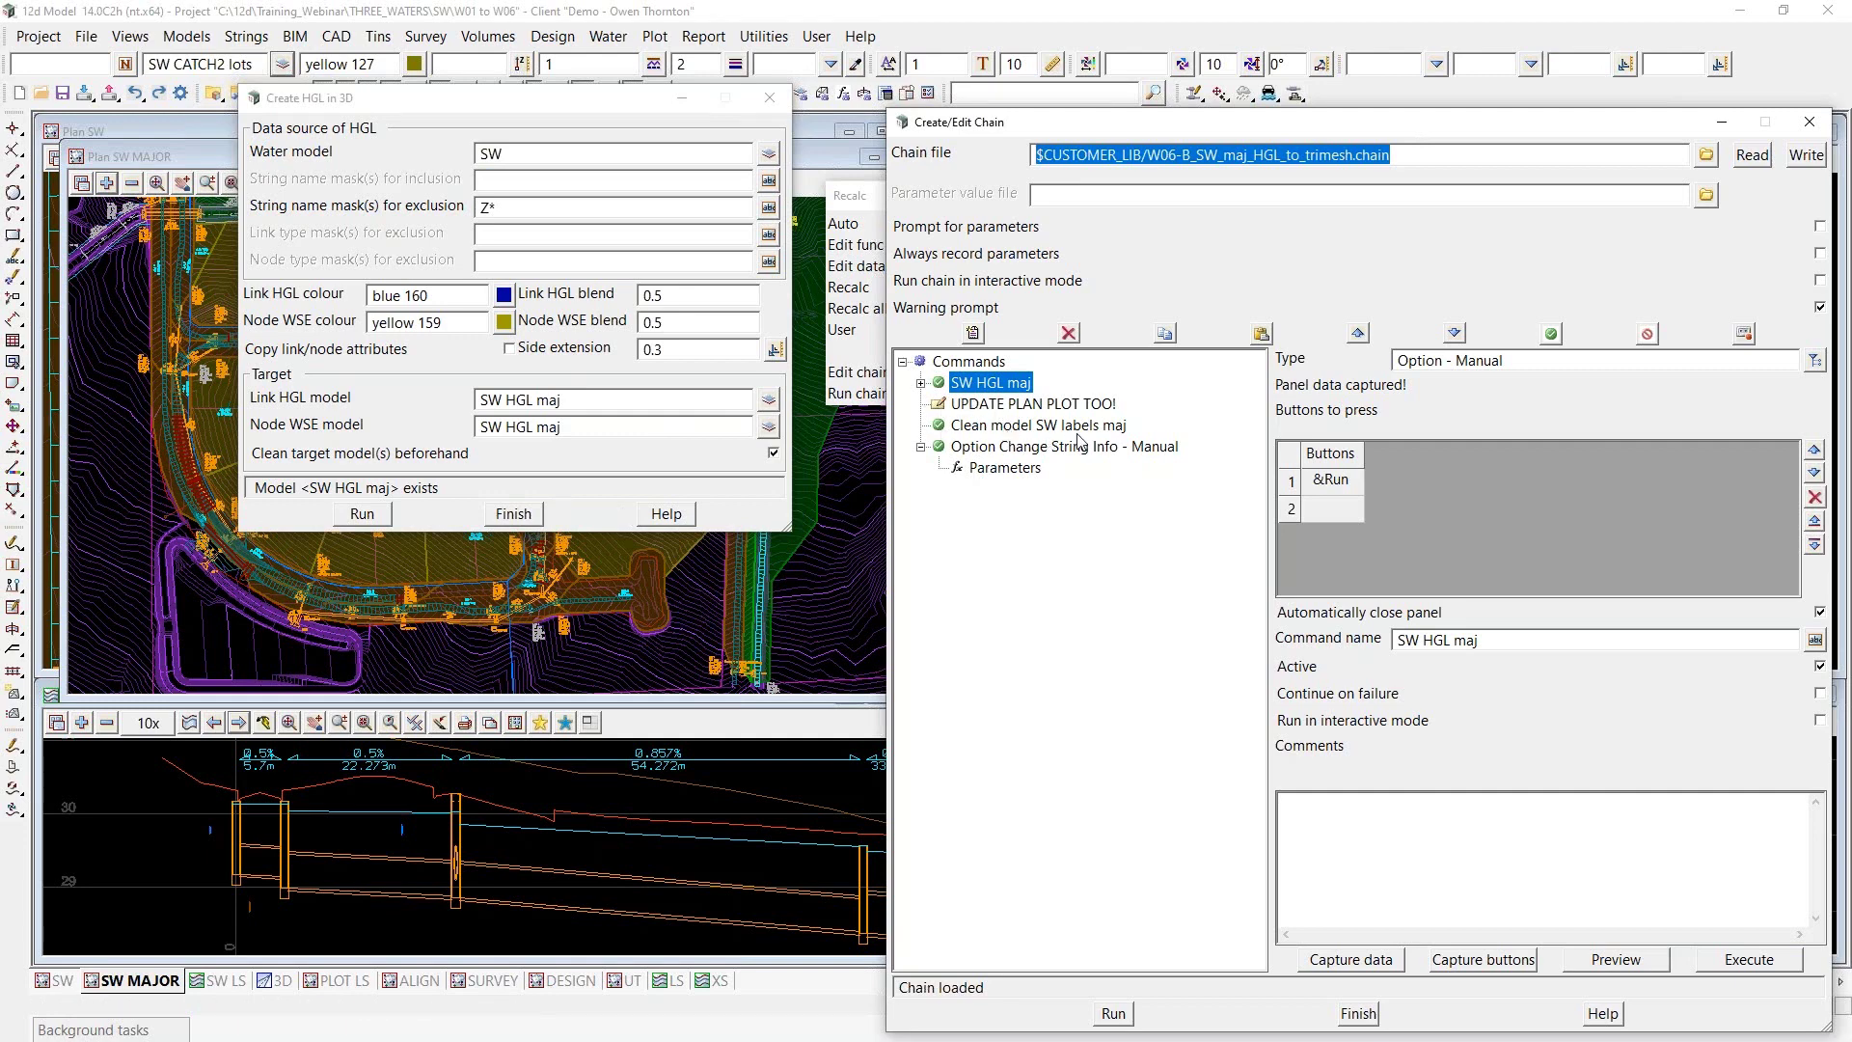
{"action": "middle_click", "coordinate": [444, 609]}
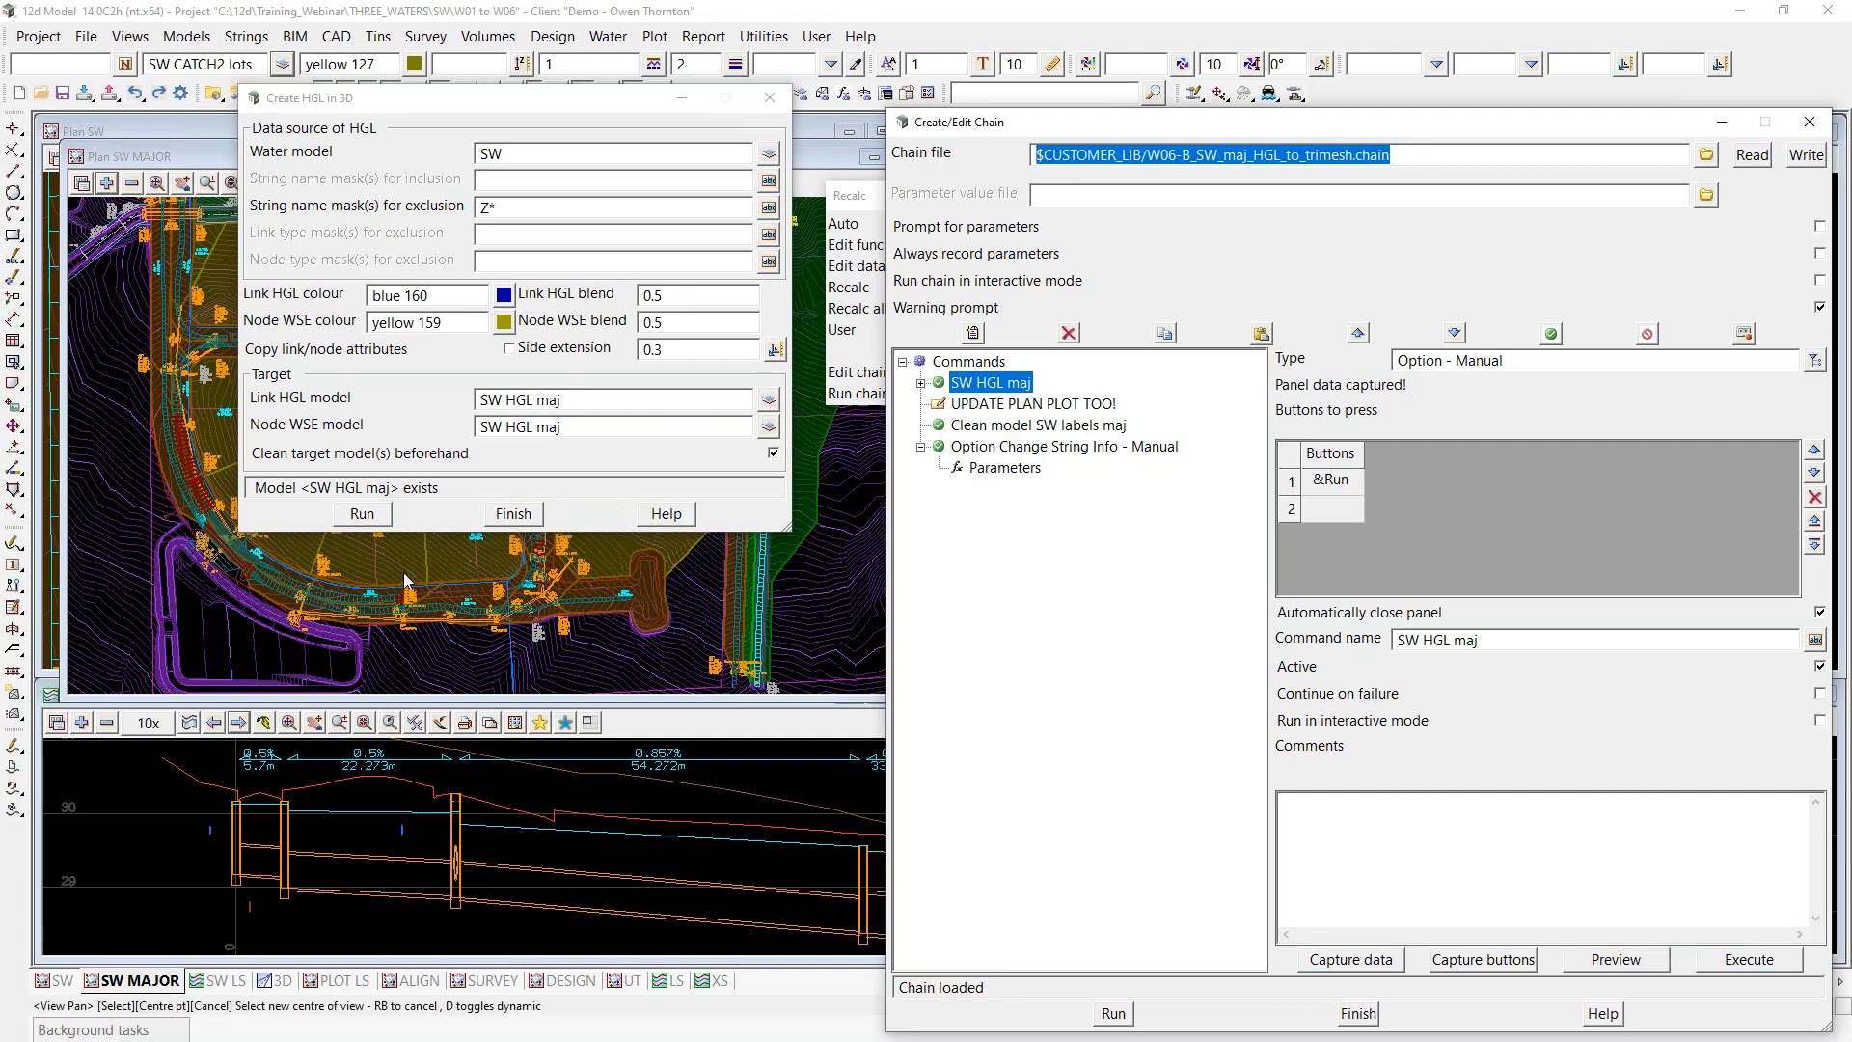
Preview the chain's Option Change String Info - Manual command, check its source and target label models, and close the preview
{"action": "left_click", "coordinate": [1088, 446]}
{"action": "left_click", "coordinate": [1611, 958]}
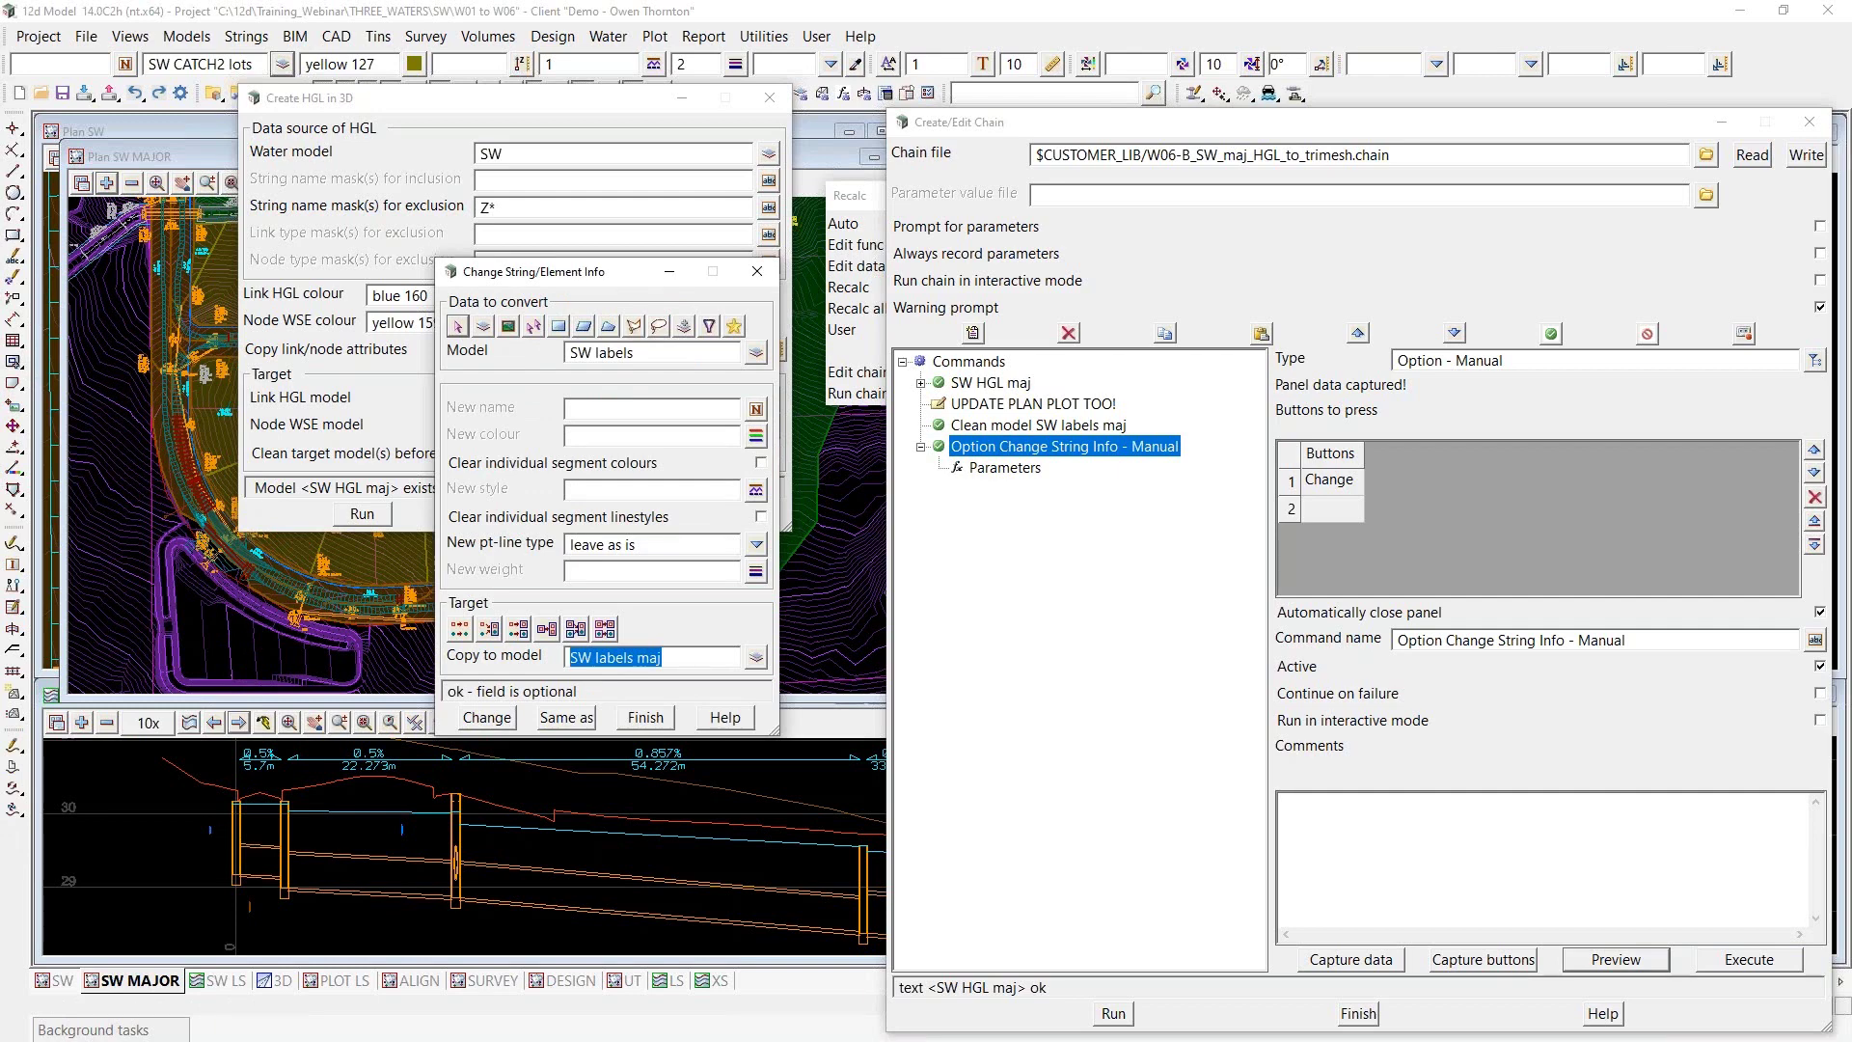
{"action": "left_click", "coordinate": [645, 717]}
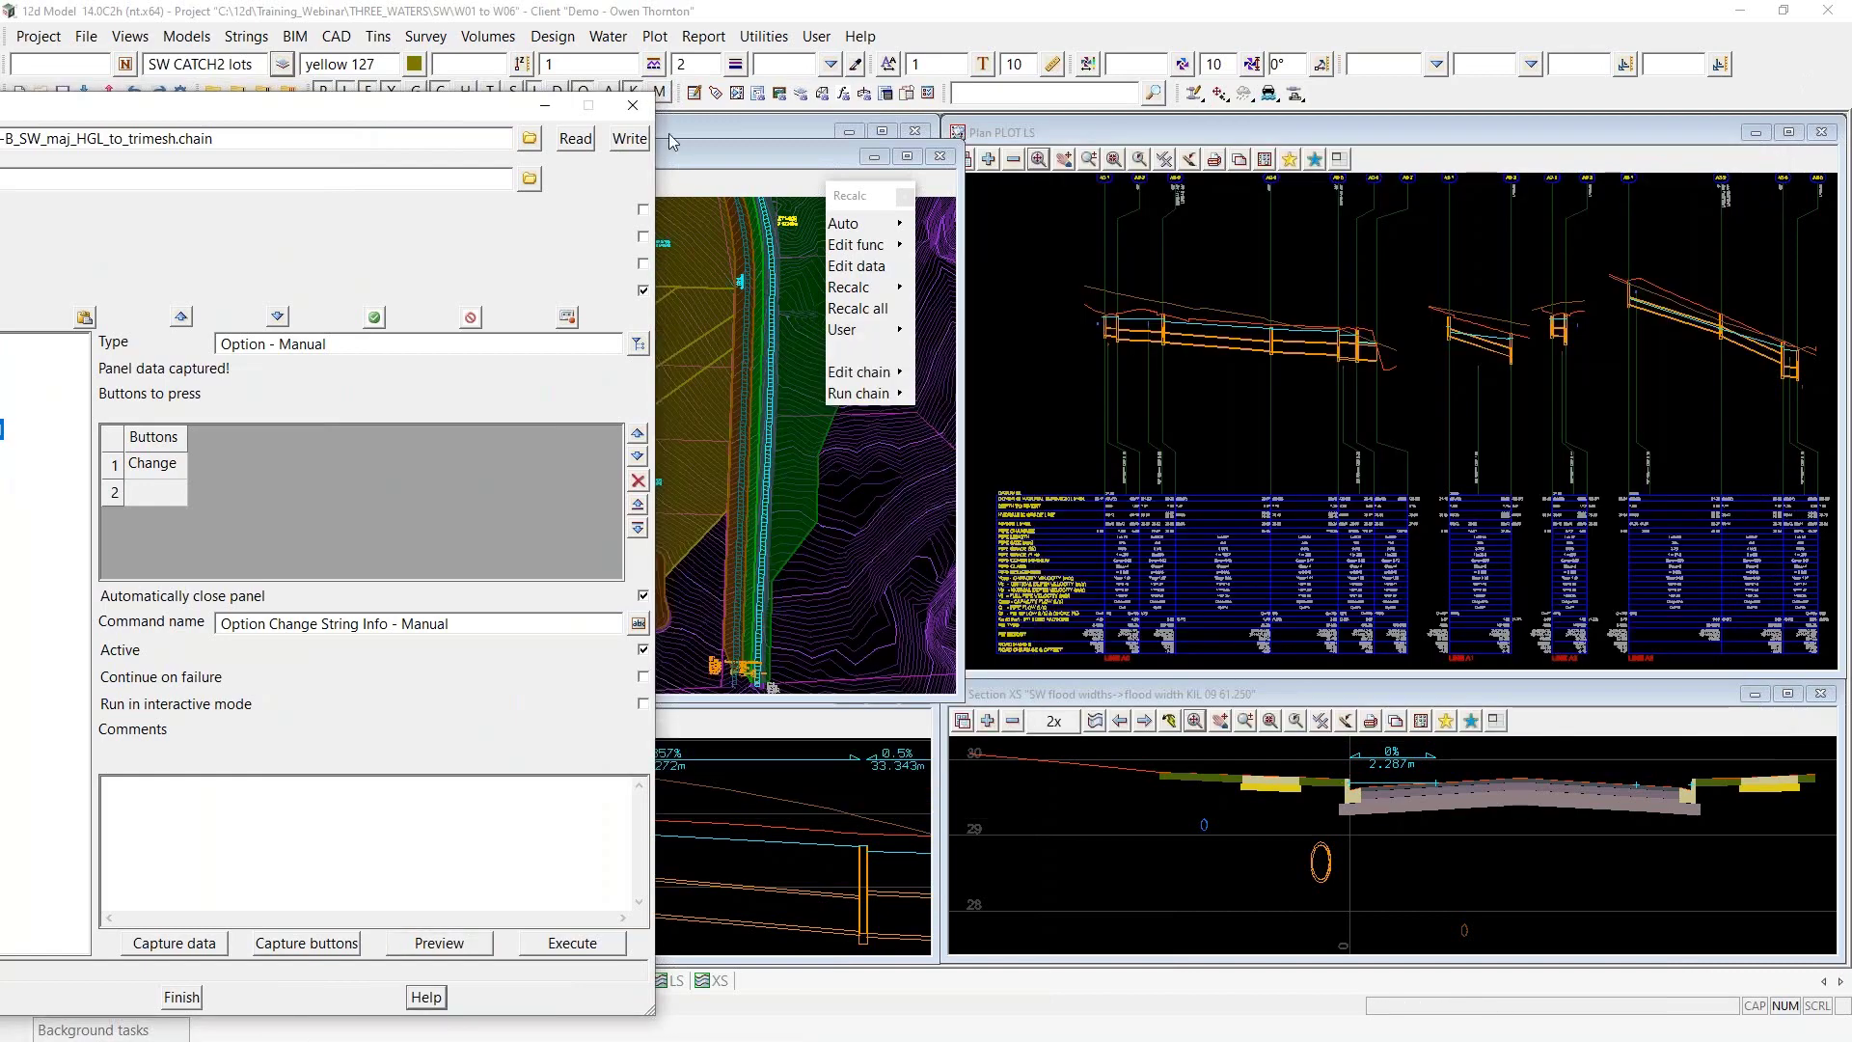
Close the chain editor and the drainage network analysis window
{"action": "left_click", "coordinate": [545, 104]}
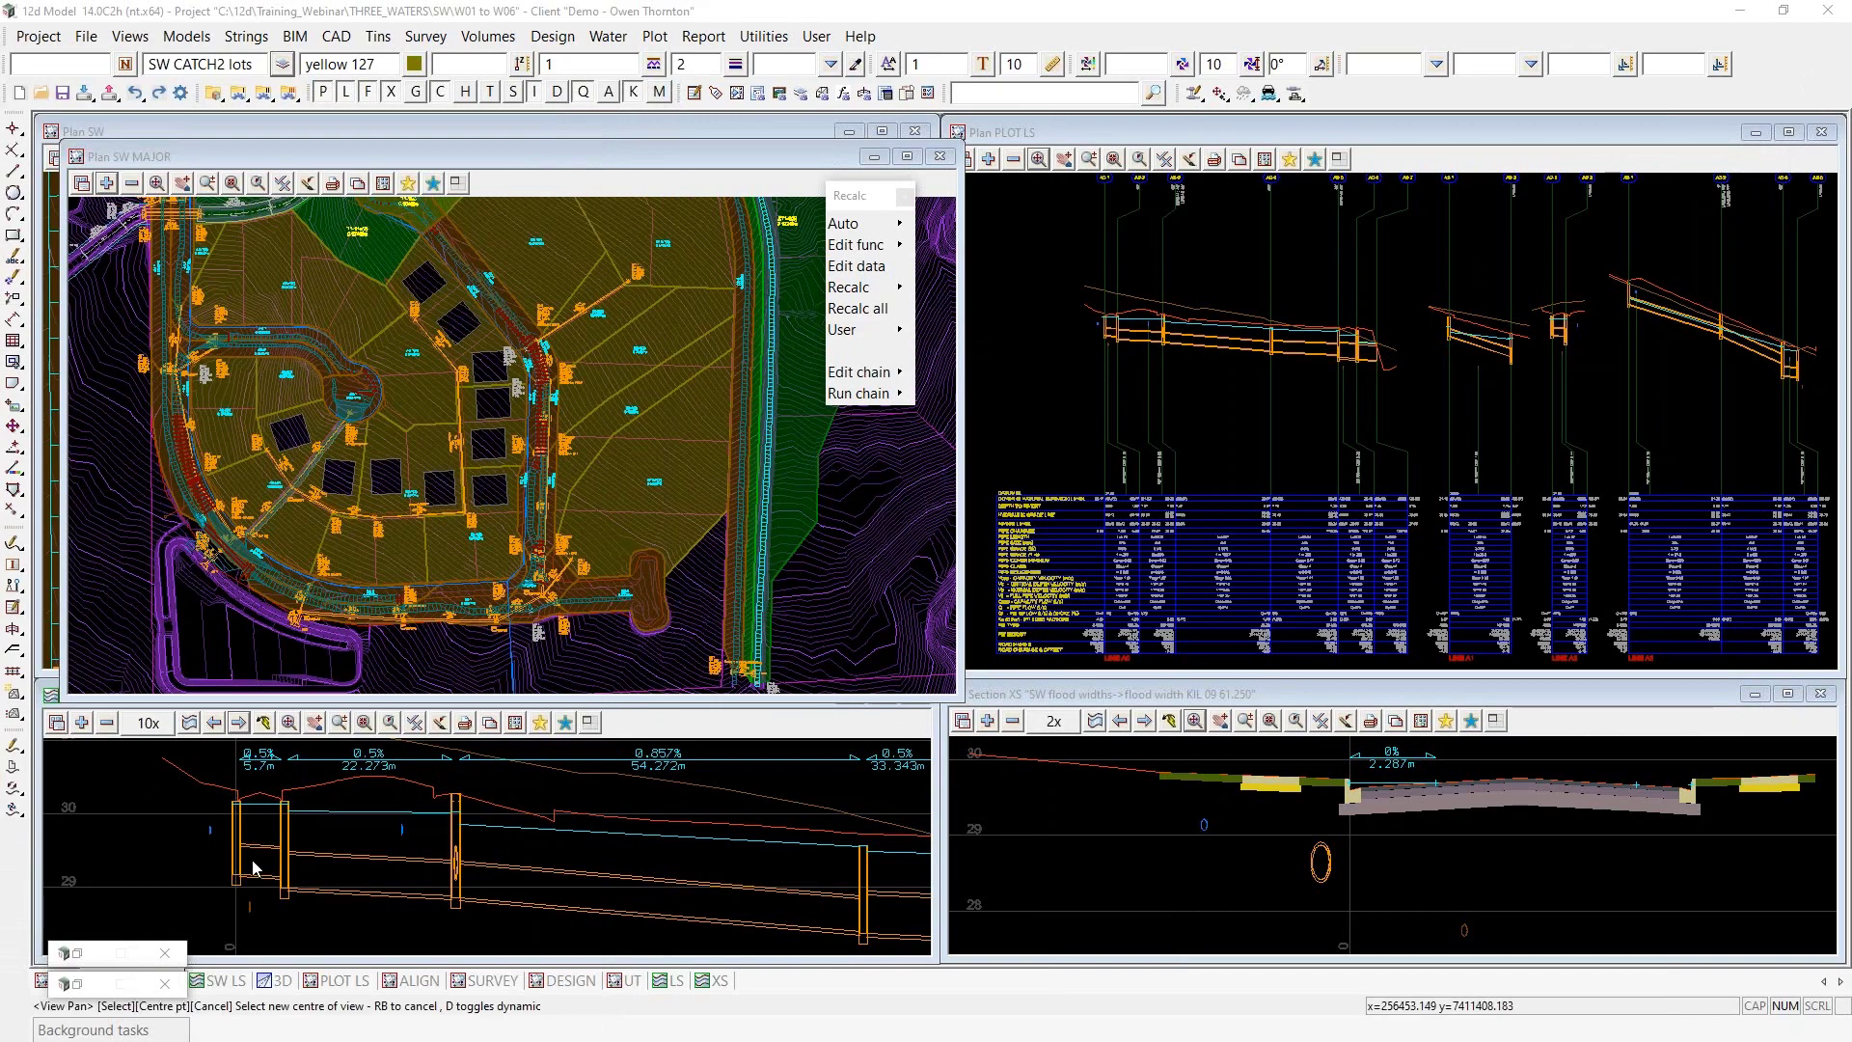
{"action": "left_click", "coordinate": [77, 953]}
{"action": "left_click", "coordinate": [629, 106]}
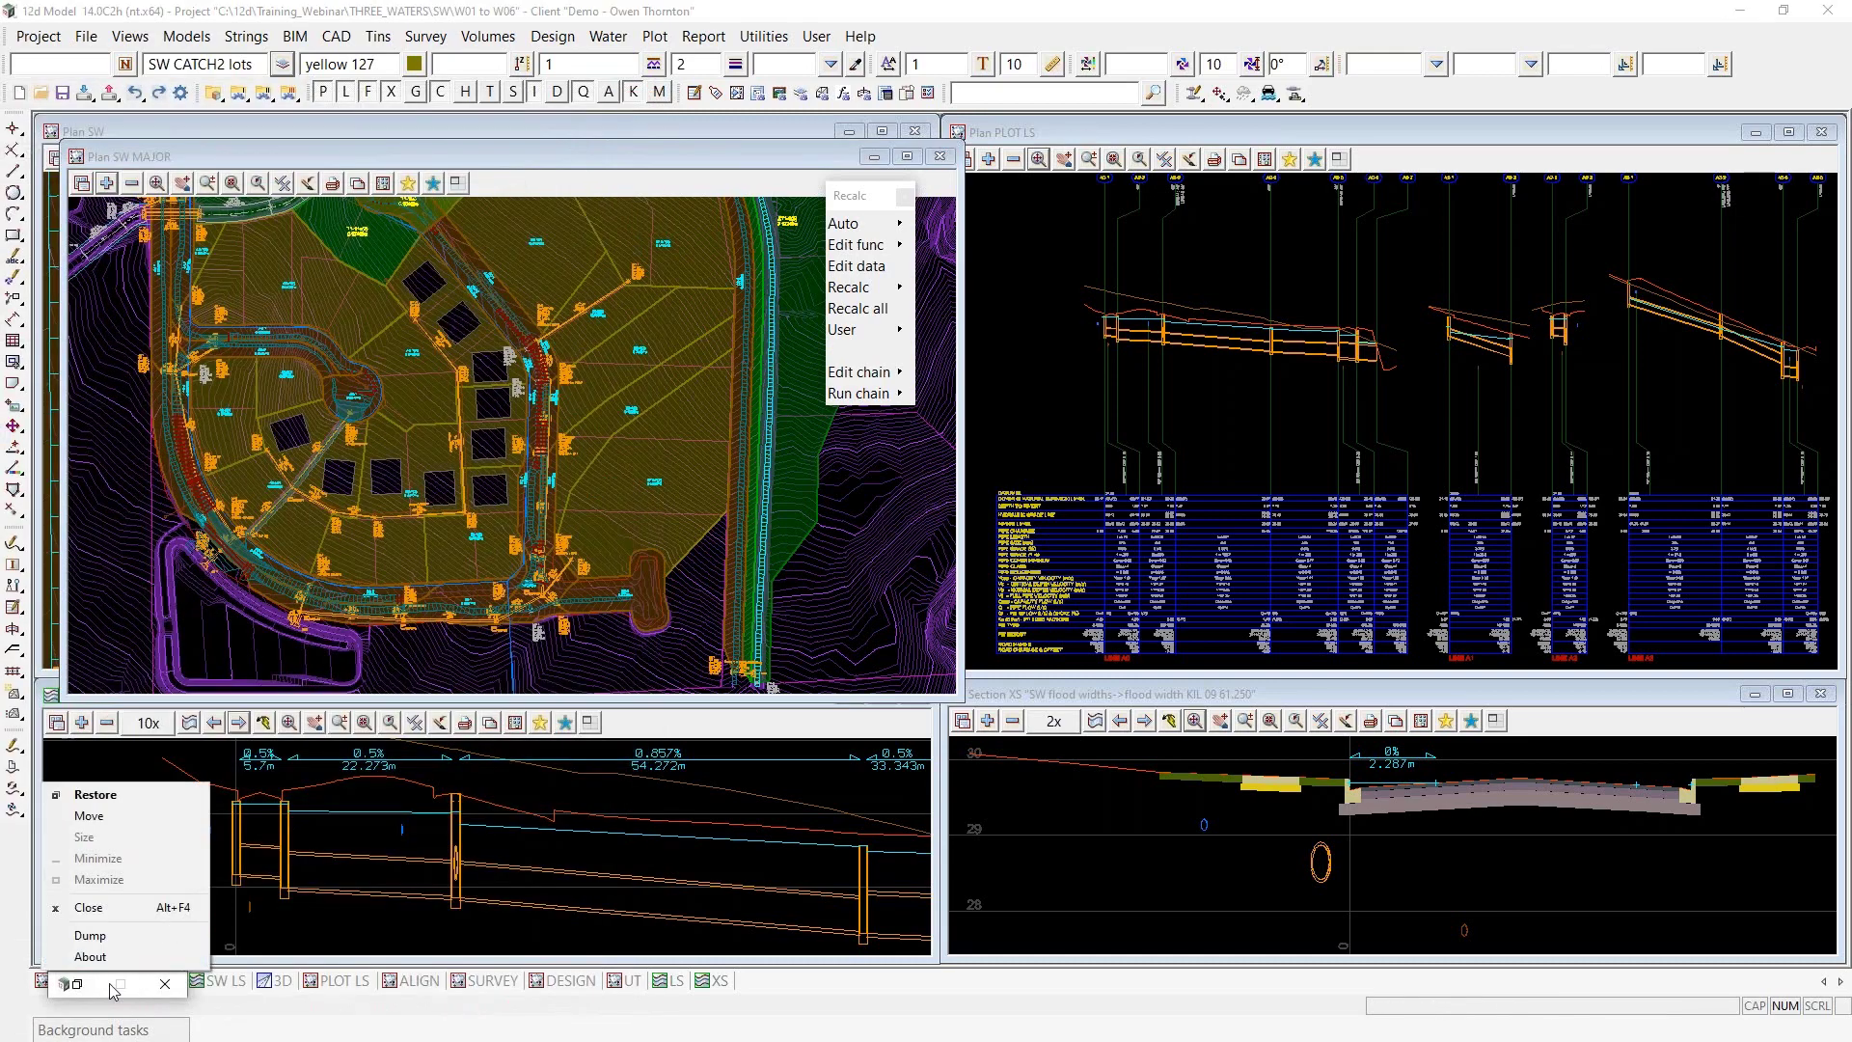
{"action": "left_click", "coordinate": [78, 985]}
{"action": "left_click", "coordinate": [77, 985]}
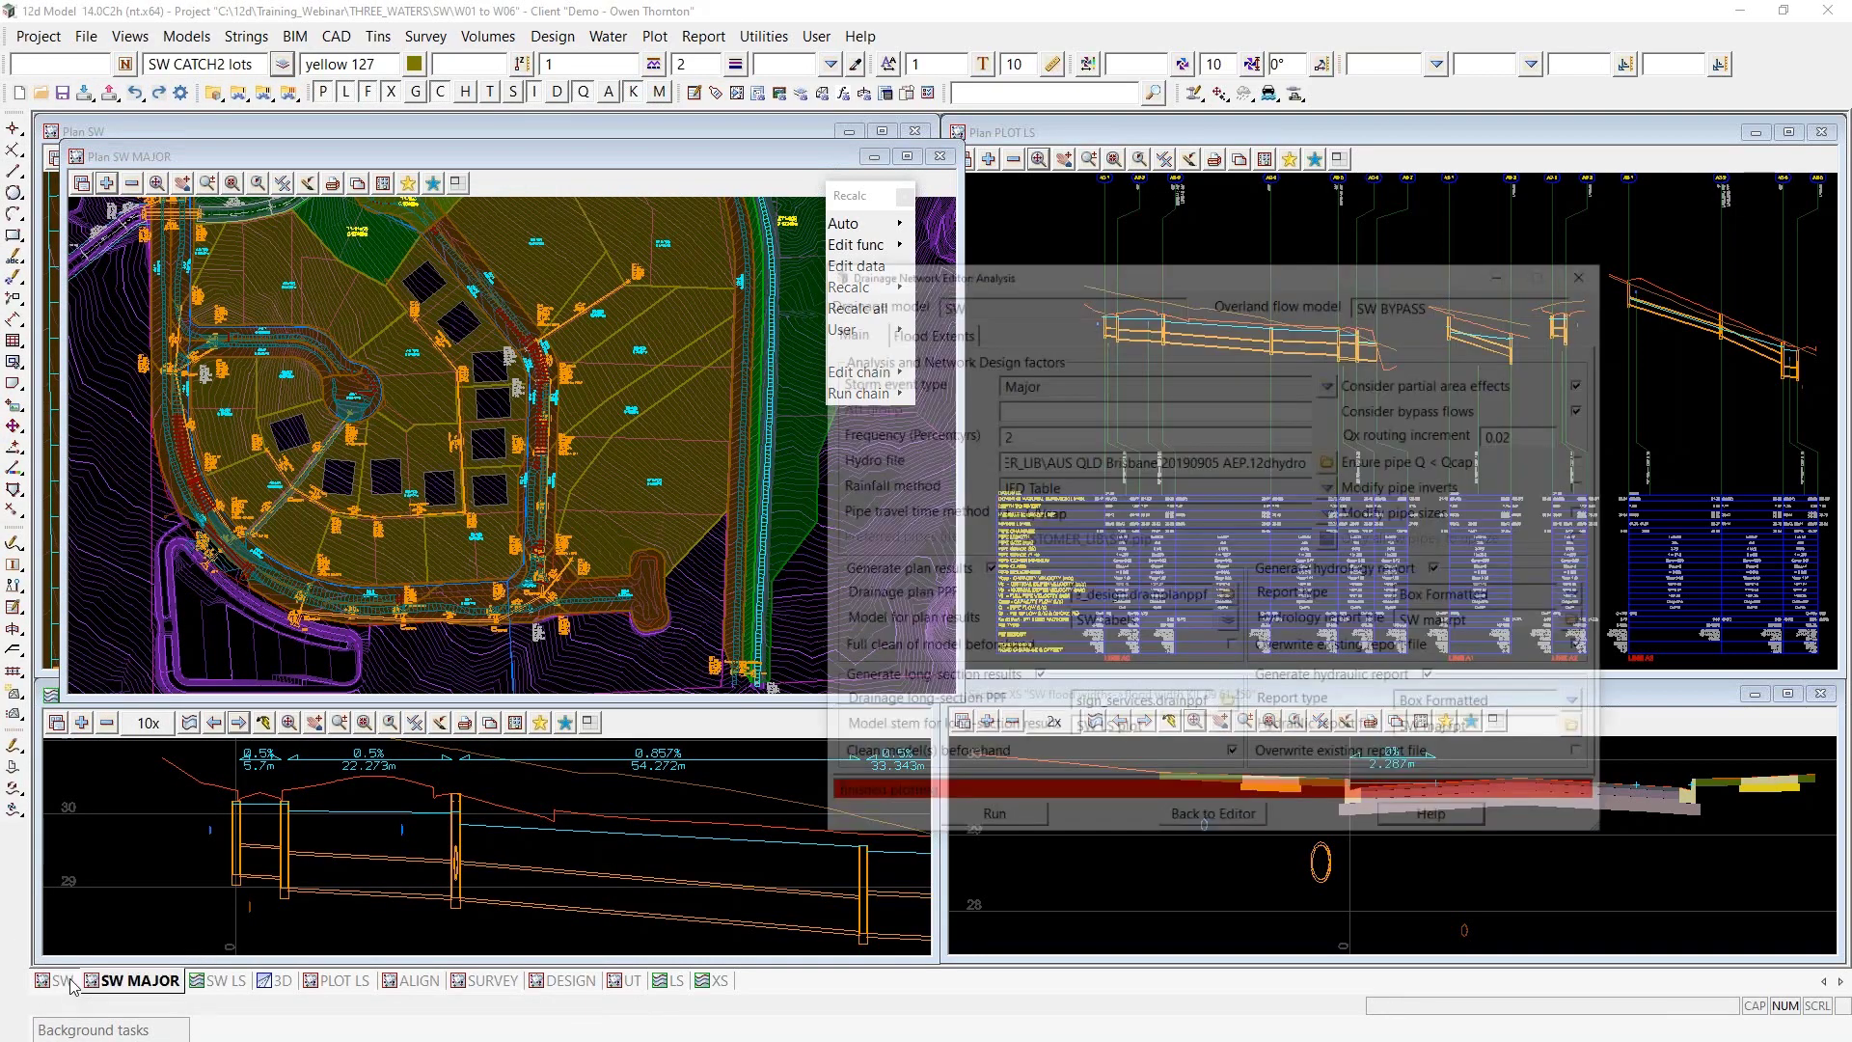
{"action": "left_click", "coordinate": [1744, 154]}
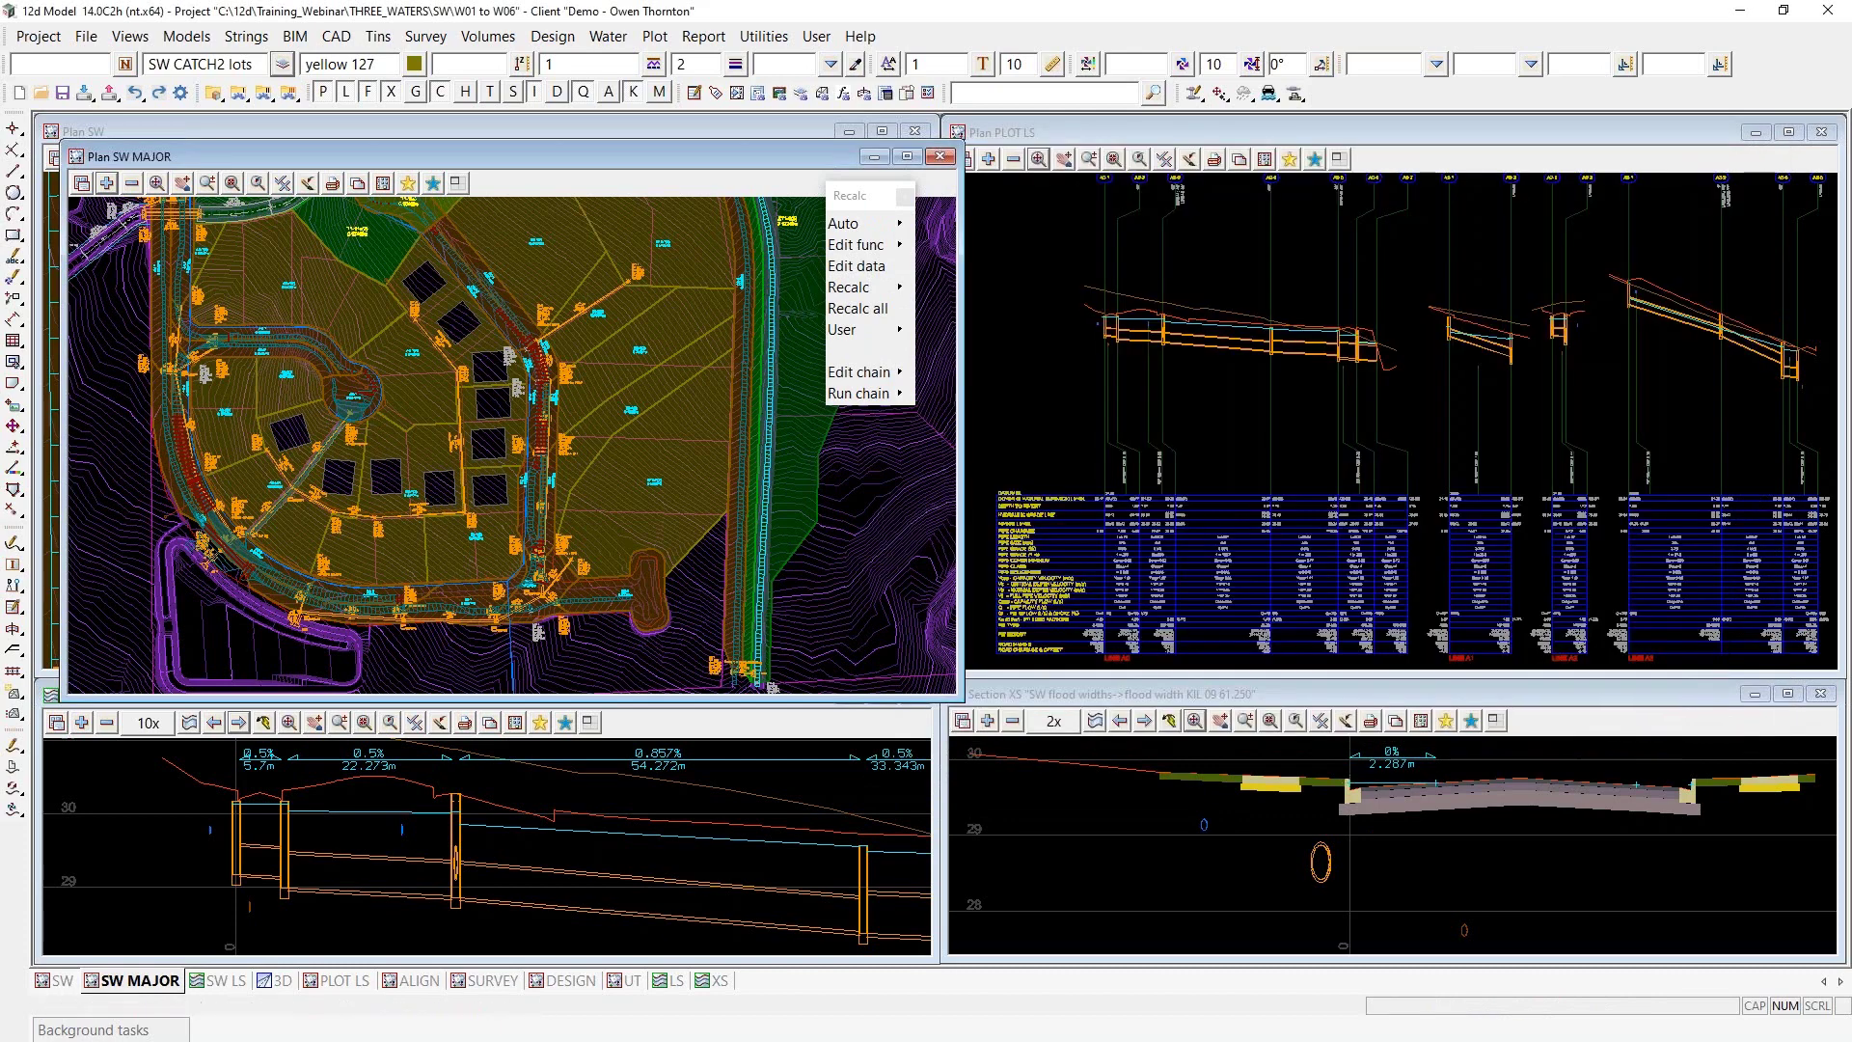
Switch to the 3D perspective view and add the SW HGL maj model to it
{"action": "left_click", "coordinate": [277, 980]}
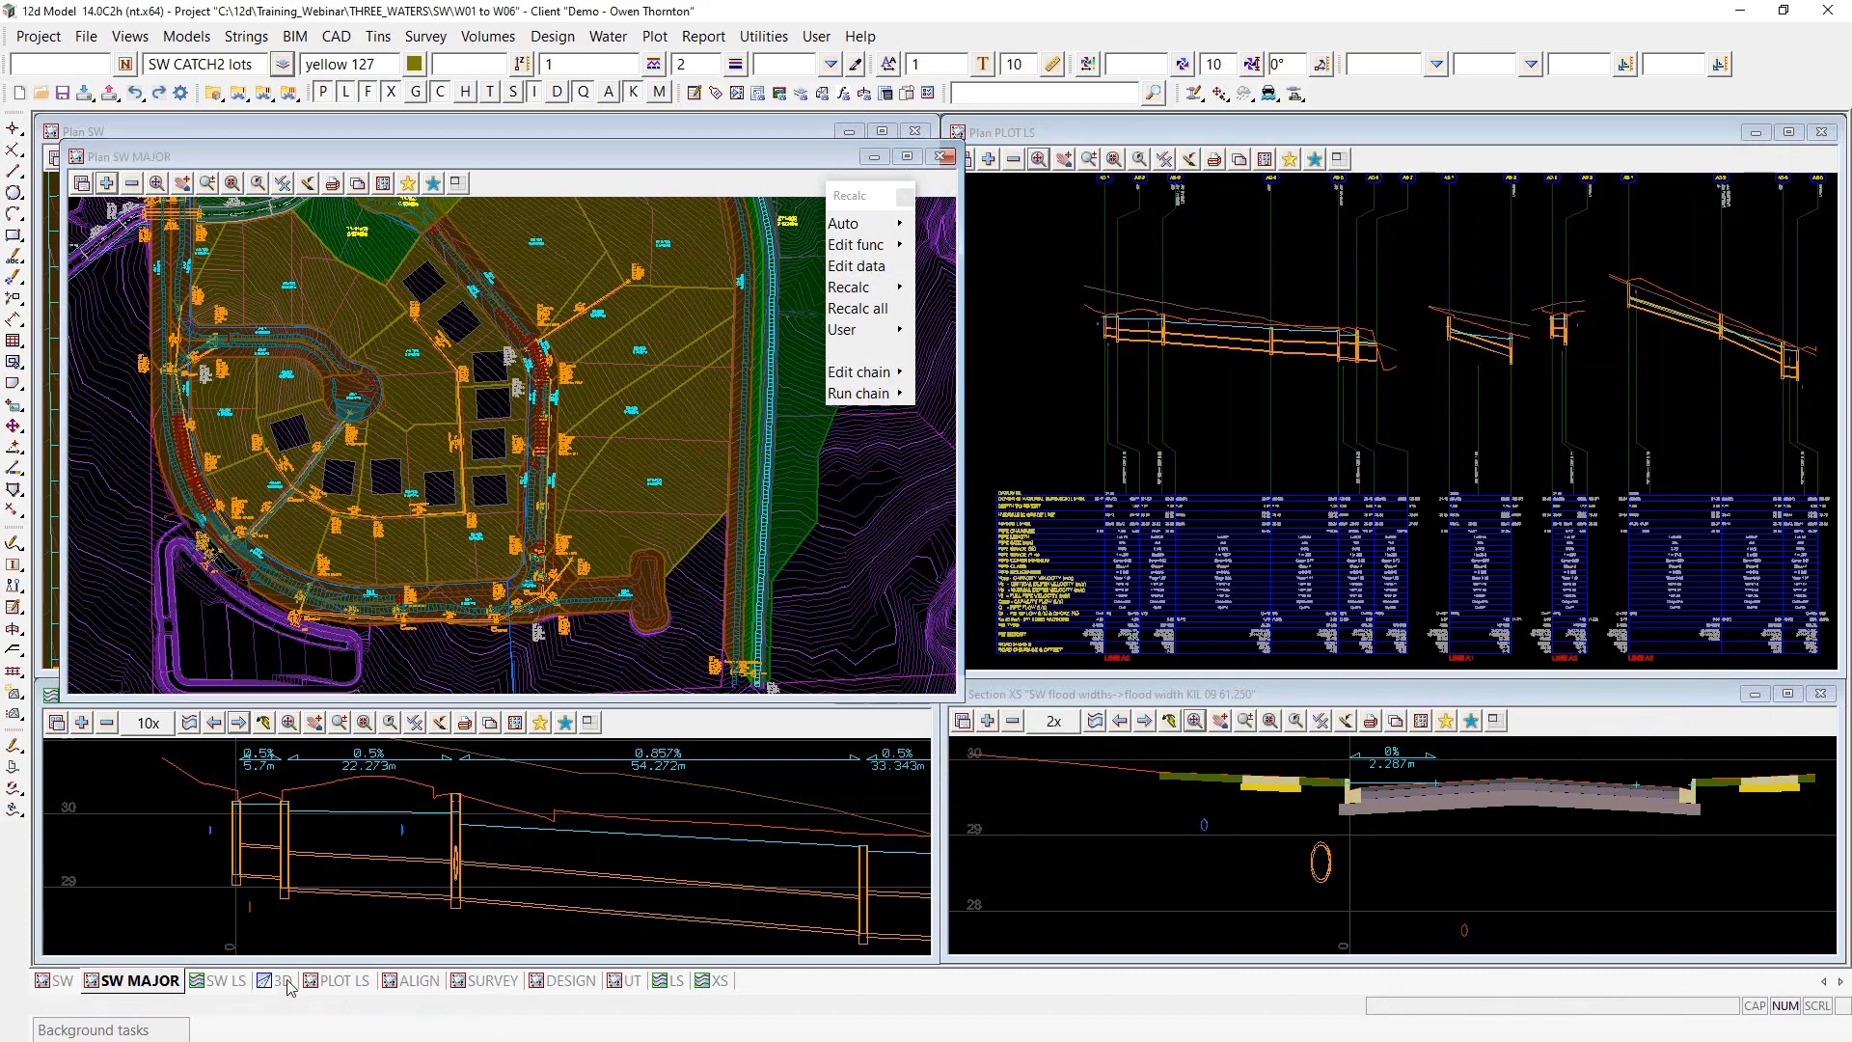
{"action": "left_click", "coordinate": [988, 160]}
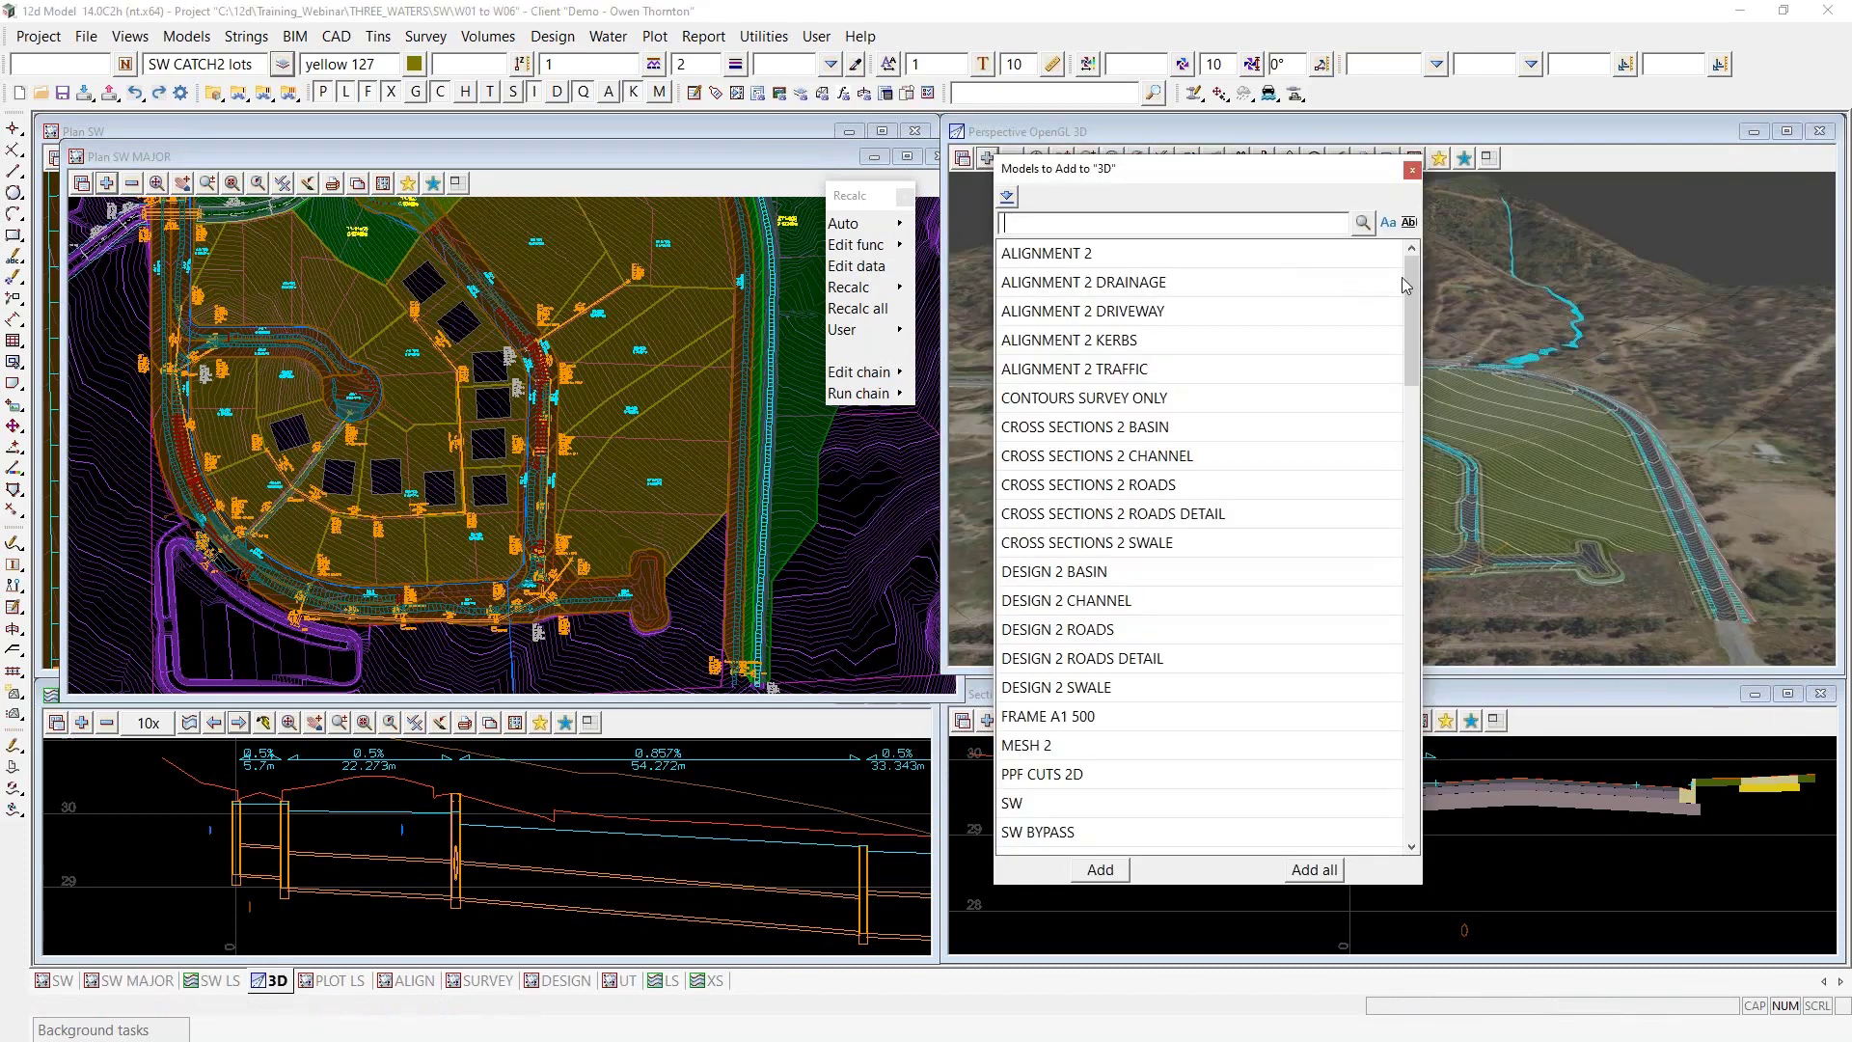
{"action": "left_click_drag", "start_coordinate": [1405, 278], "coordinate": [1408, 443]}
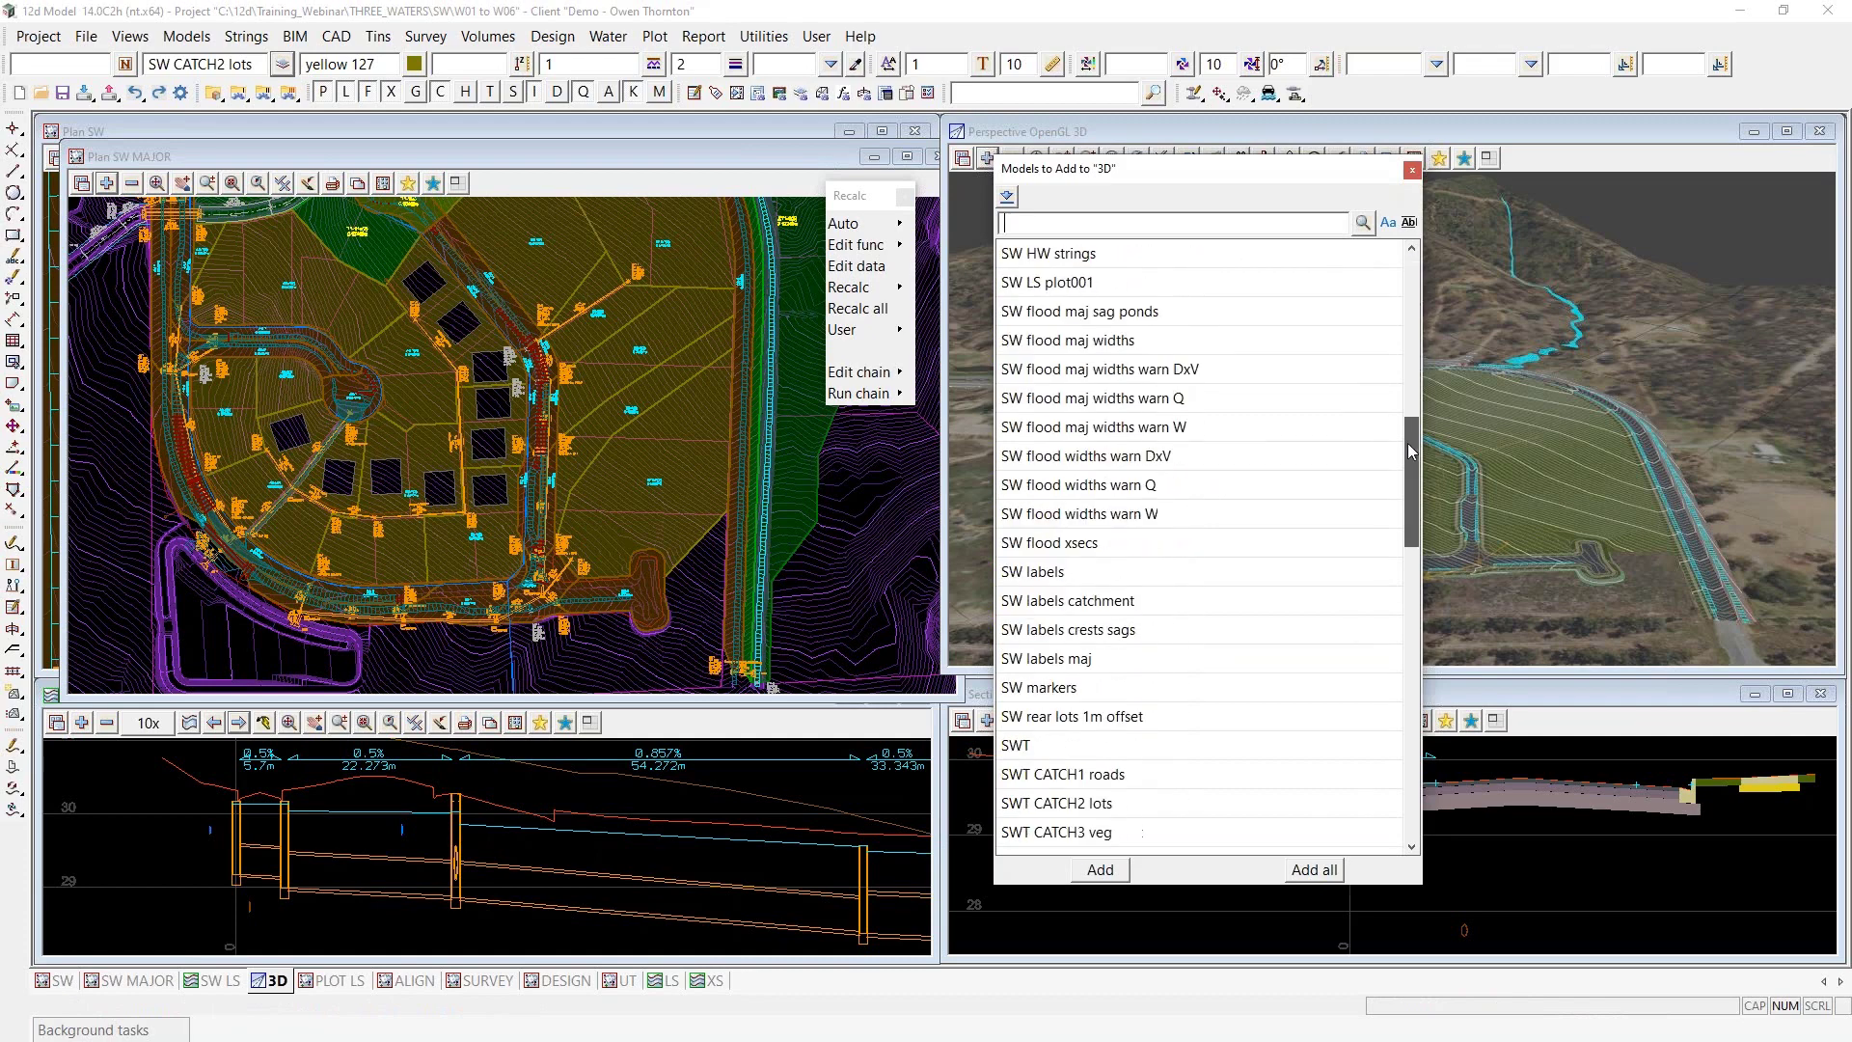
{"action": "left_click", "coordinate": [1079, 223]}
{"action": "type", "text": "HGL"}
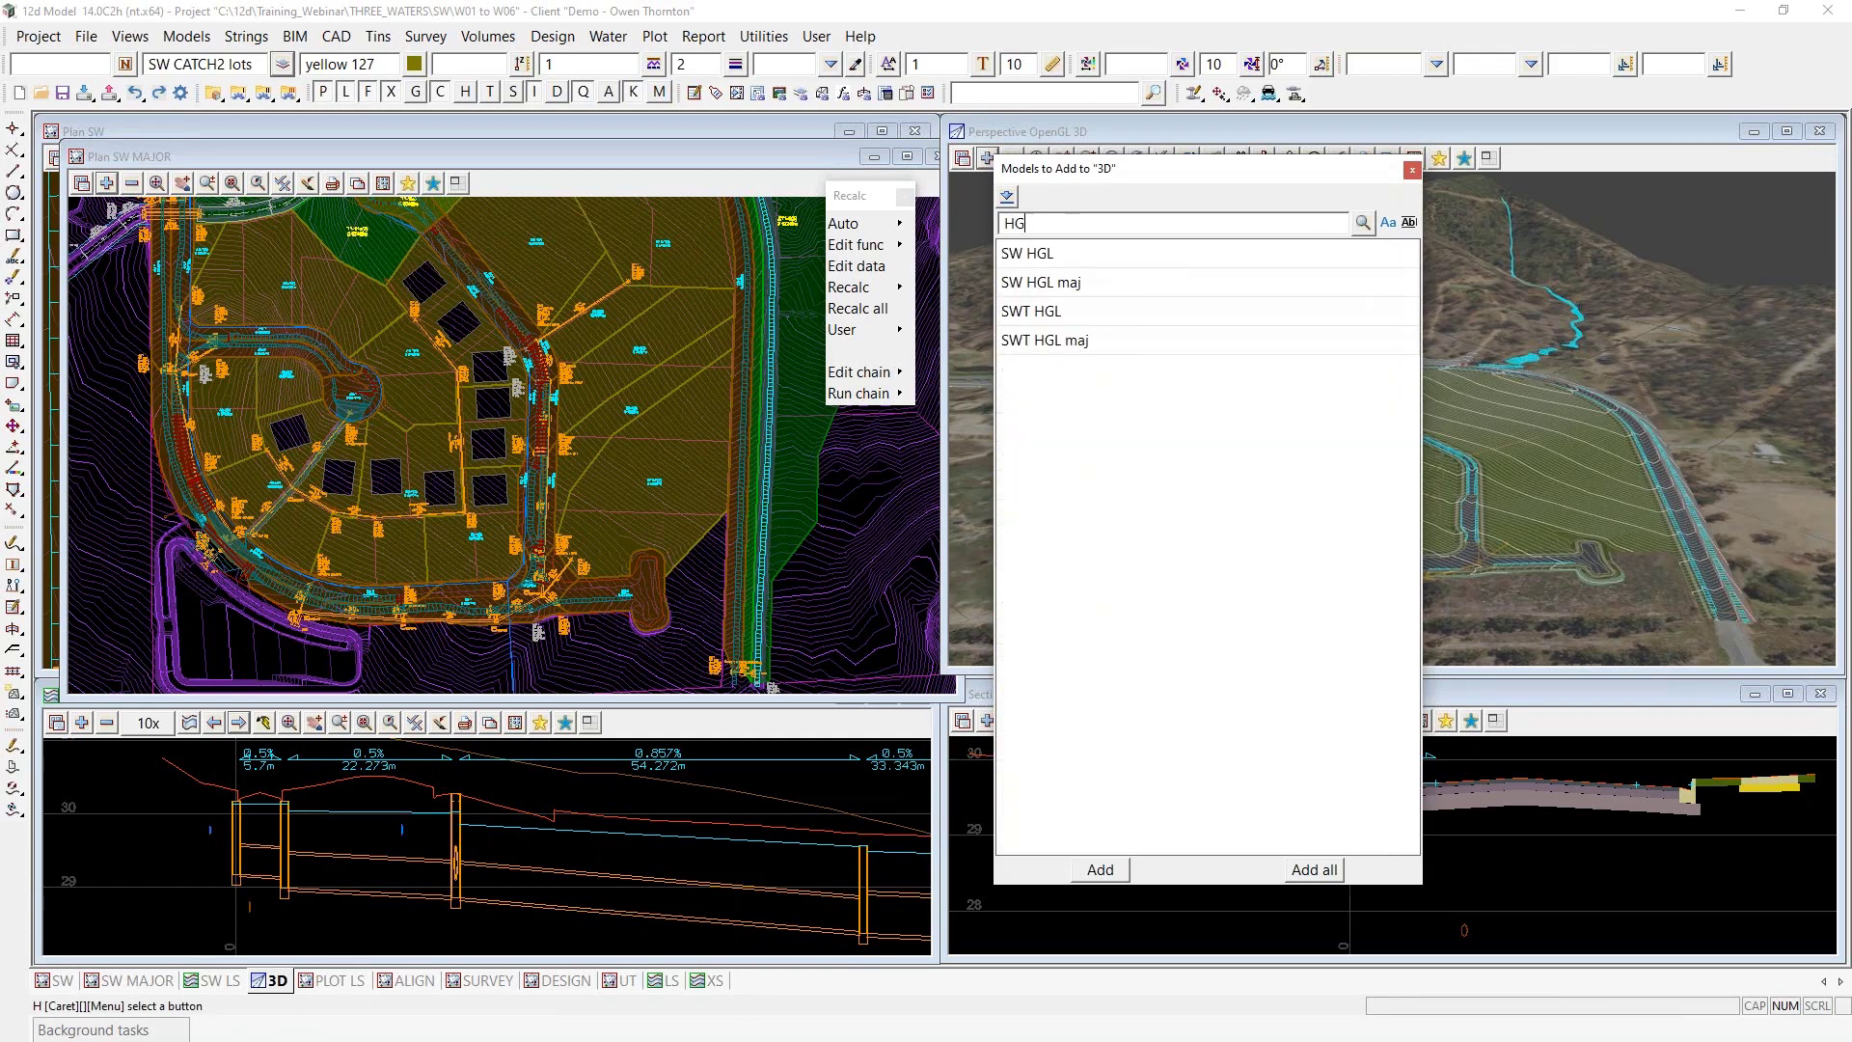
{"action": "double_click", "coordinate": [1040, 283]}
{"action": "left_click", "coordinate": [1173, 597]}
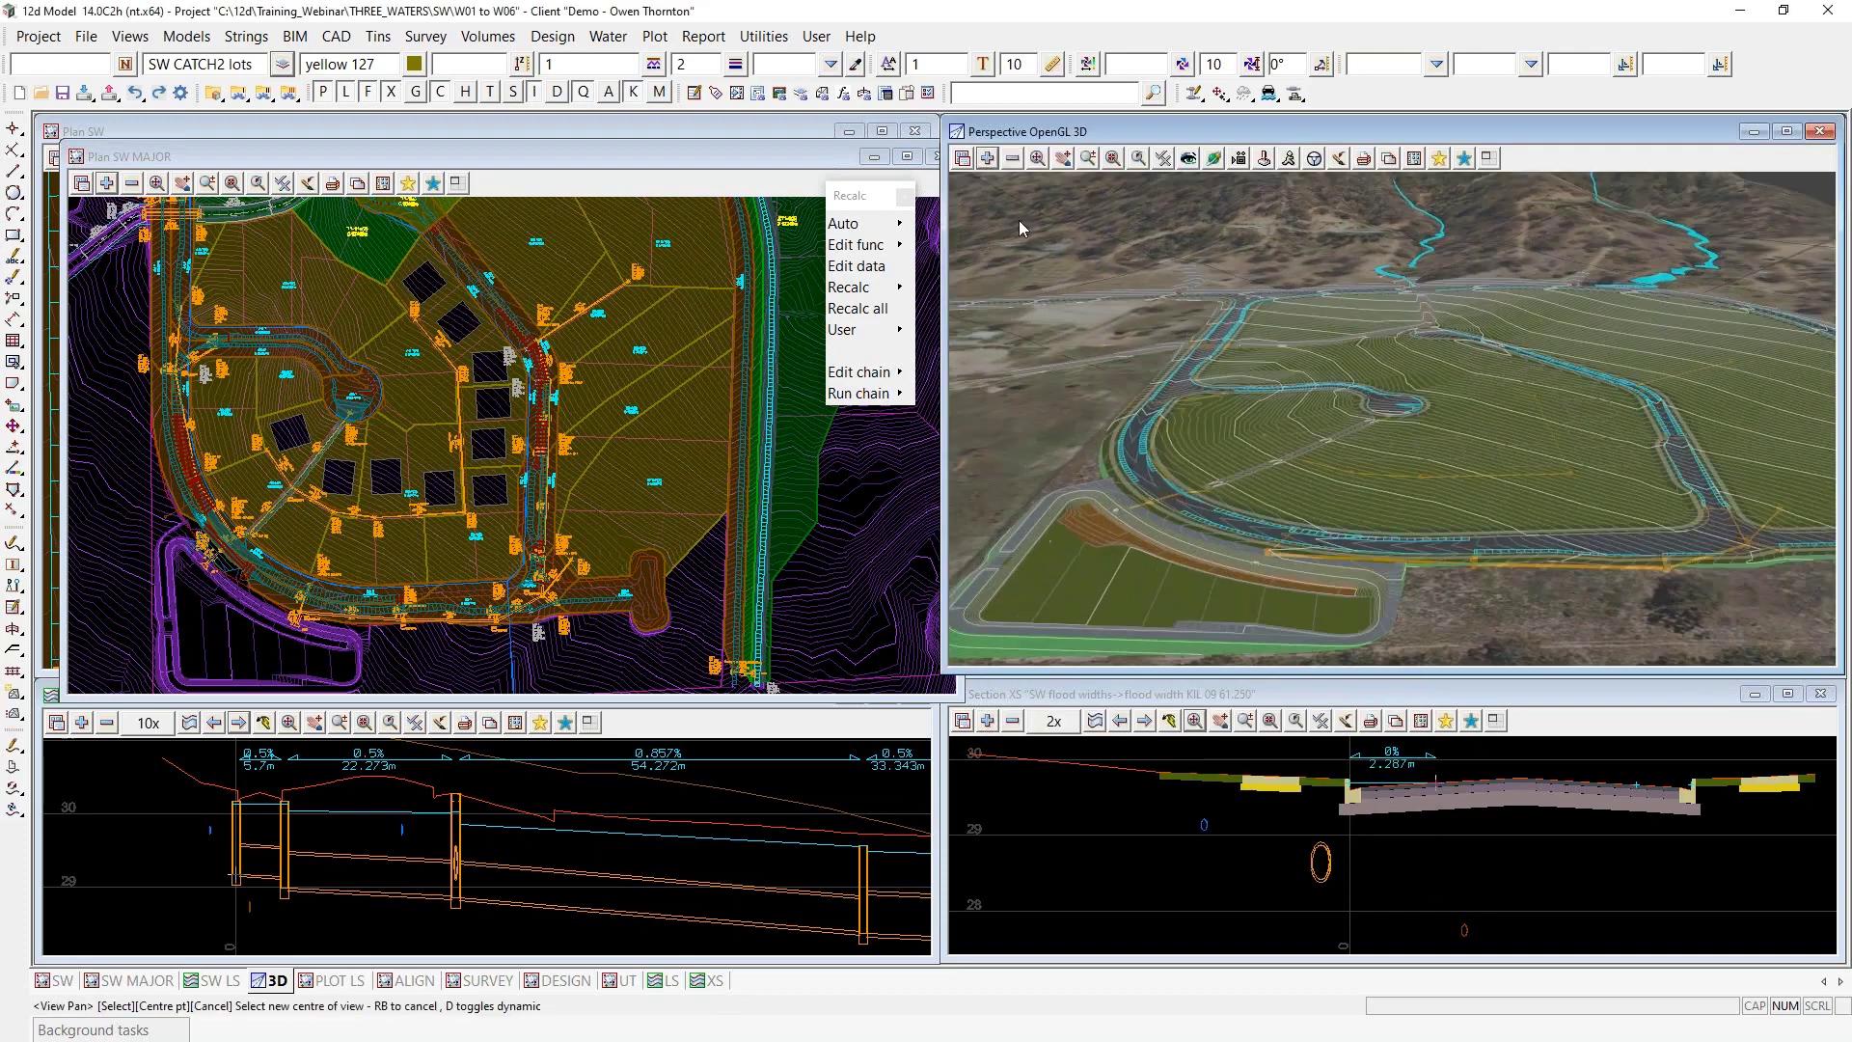
Bring the tin SUPER FS model to the front in the 3D view's drawing order
{"action": "left_click", "coordinate": [961, 157]}
{"action": "left_click", "coordinate": [1080, 204]}
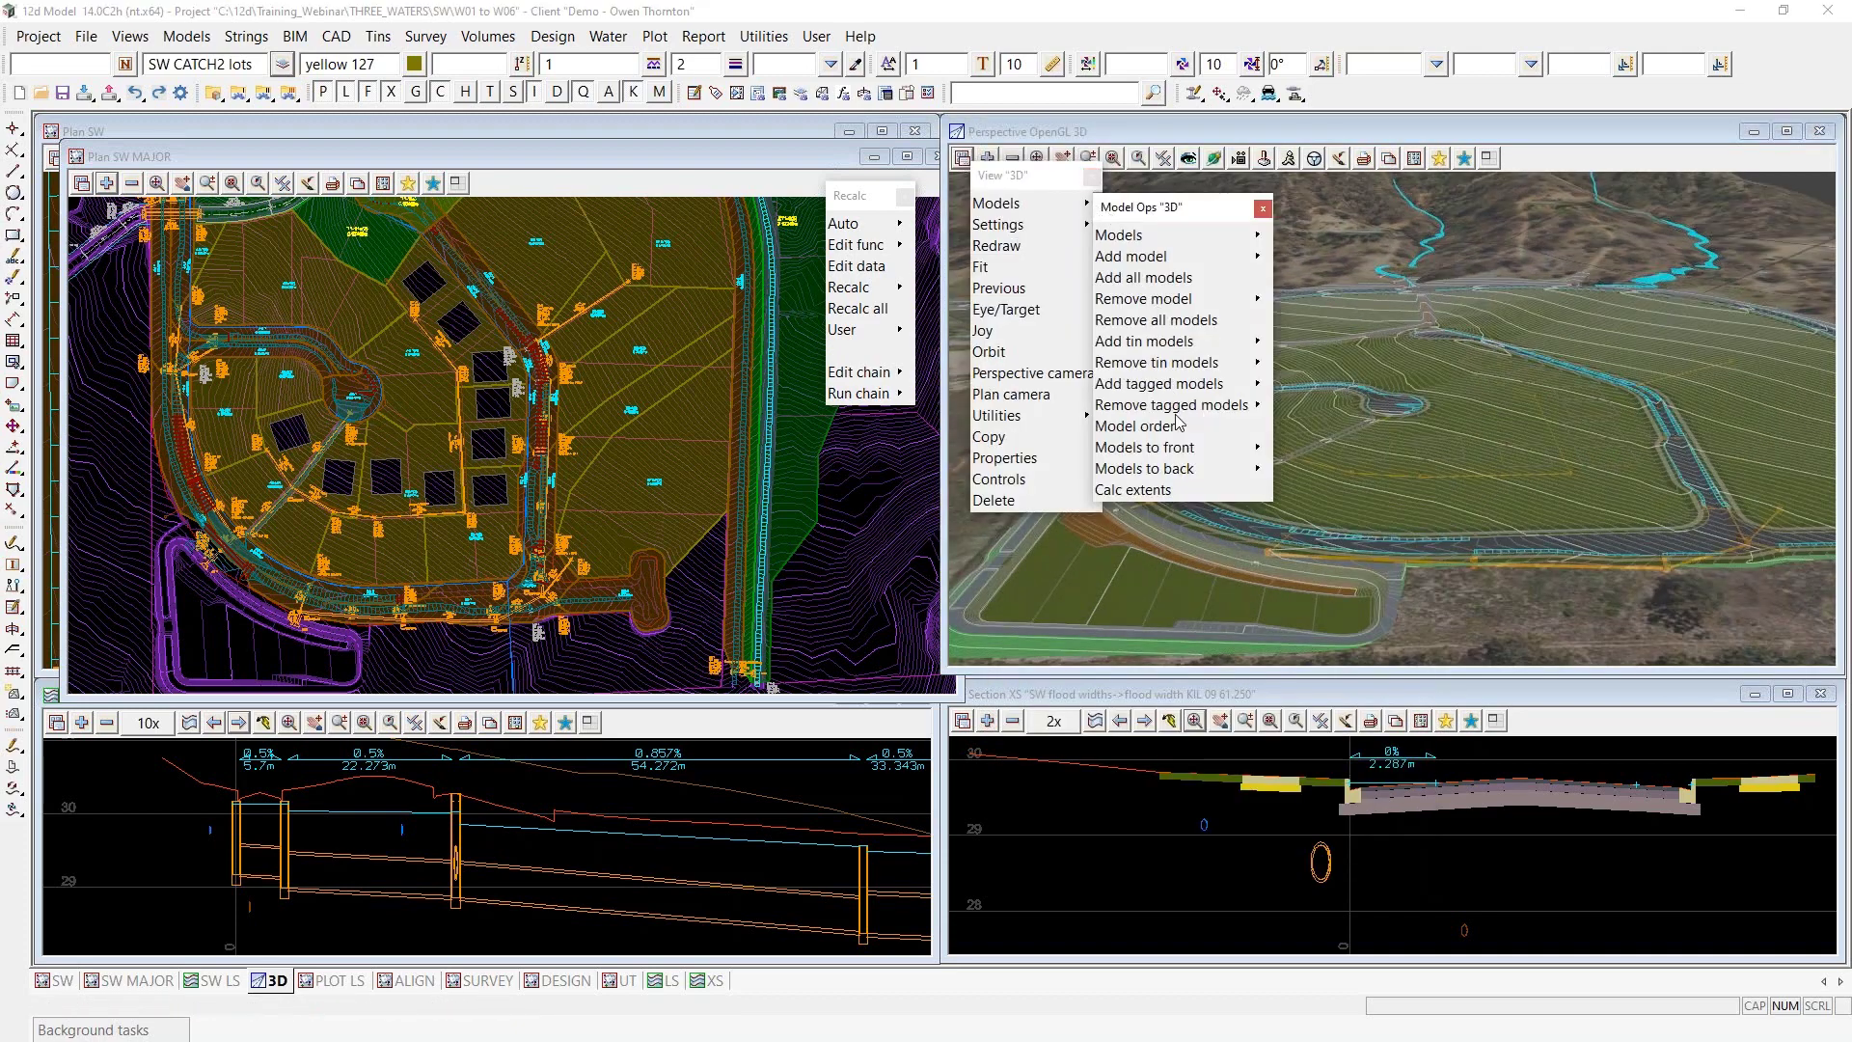
{"action": "left_click", "coordinate": [1223, 448]}
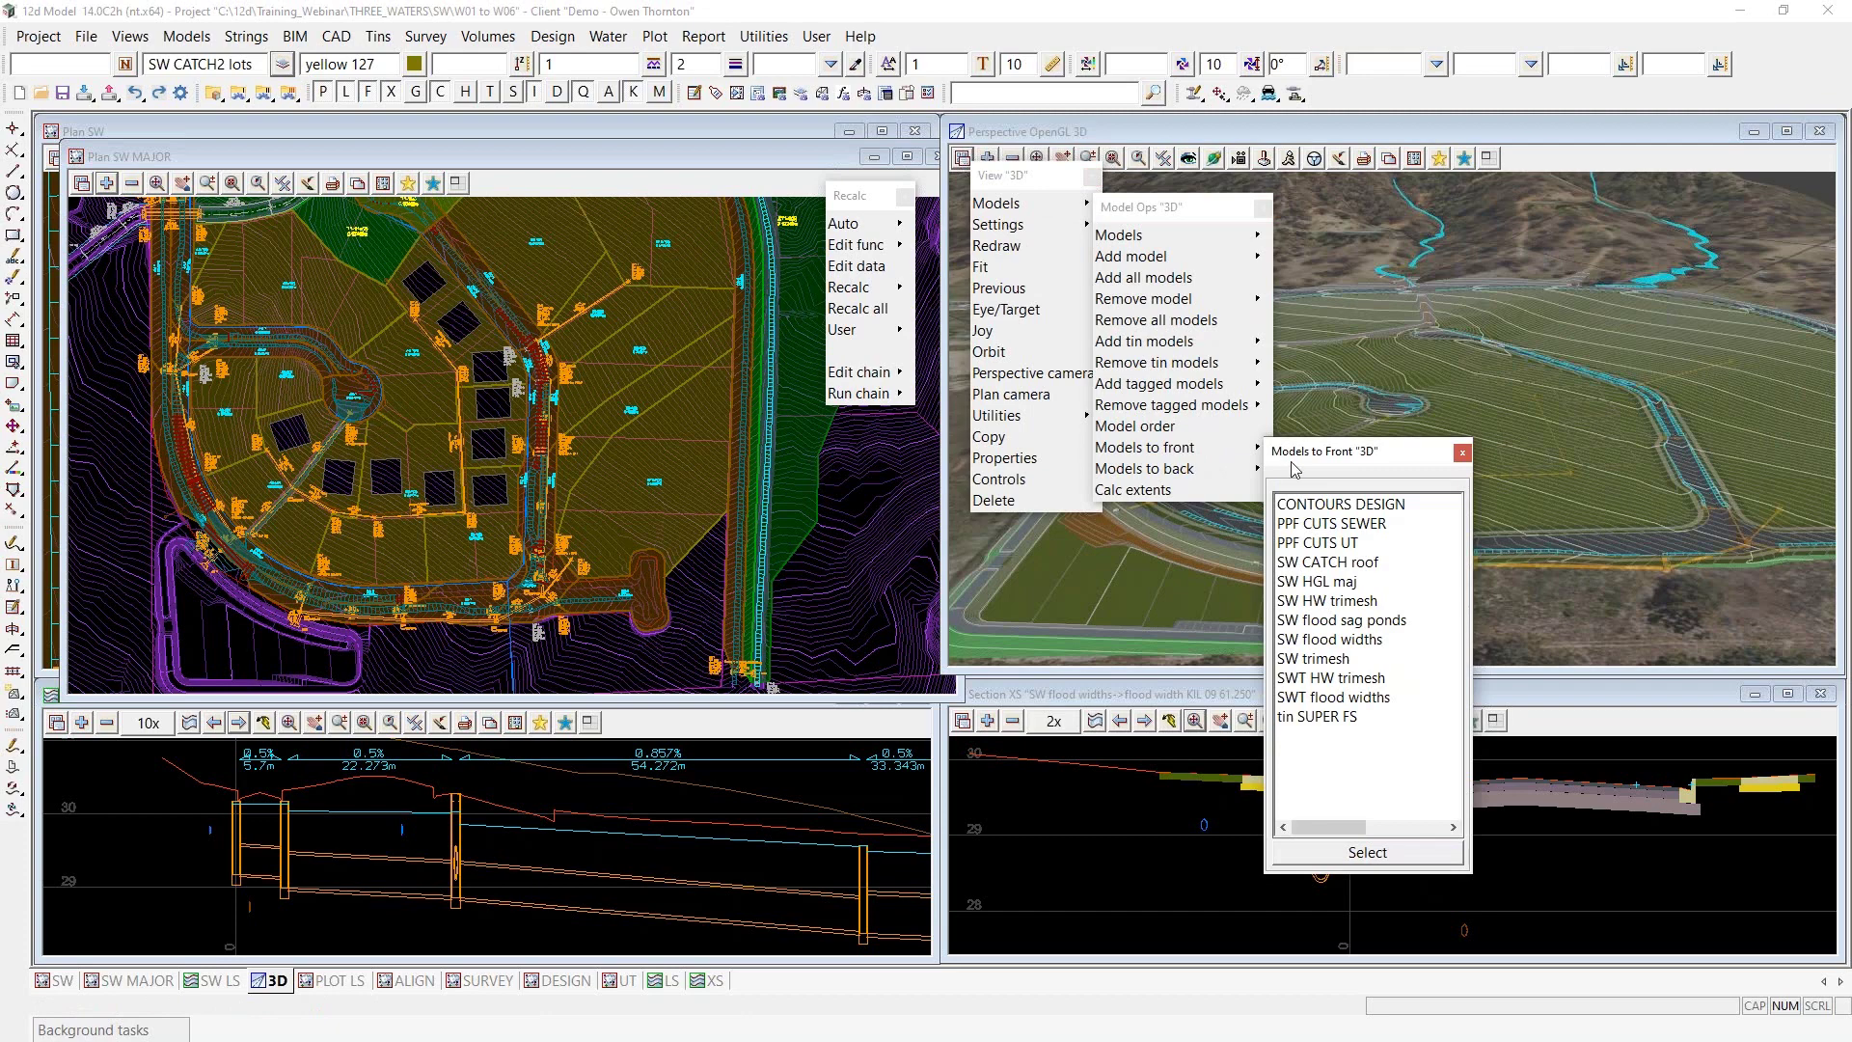
{"action": "left_click", "coordinate": [1324, 718]}
{"action": "left_click", "coordinate": [1368, 852]}
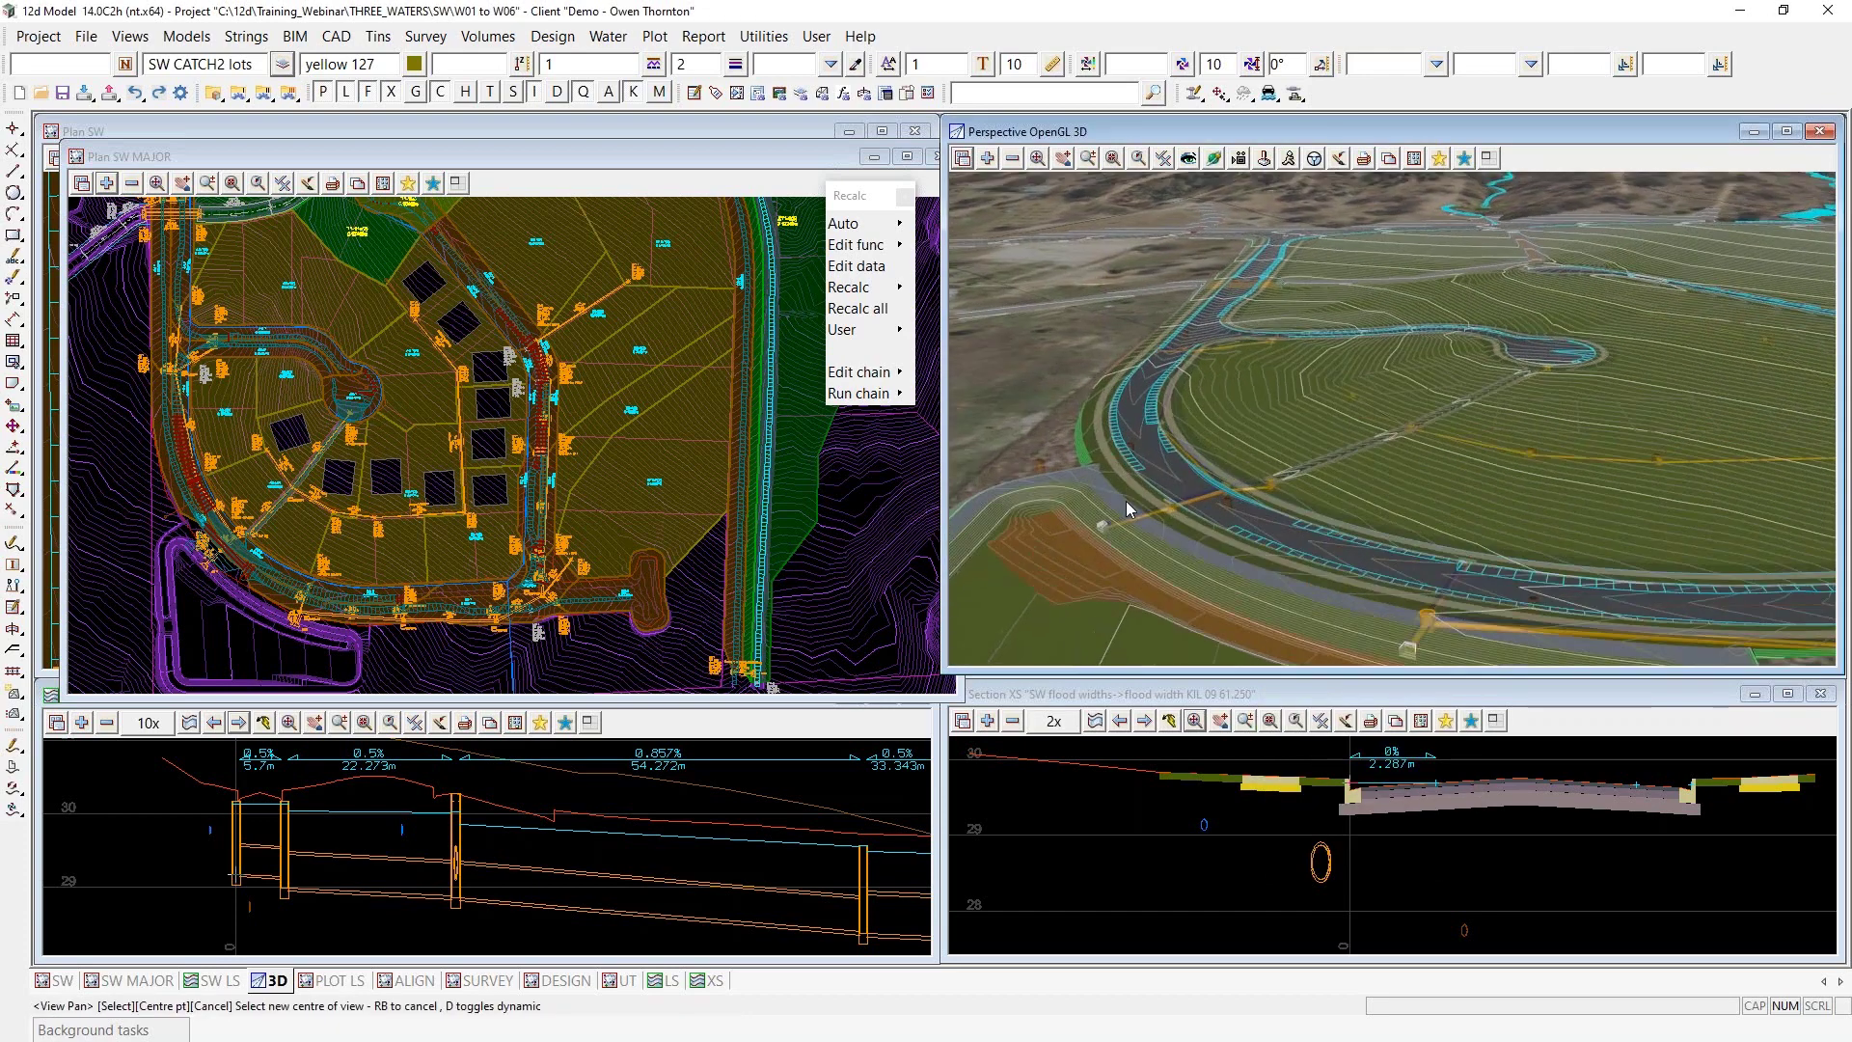
Enlarge the 3D view, examine the HGL trimeshes and flood extents around the outlet, pipes and roads, and restore the view
{"action": "left_click", "coordinate": [1129, 506]}
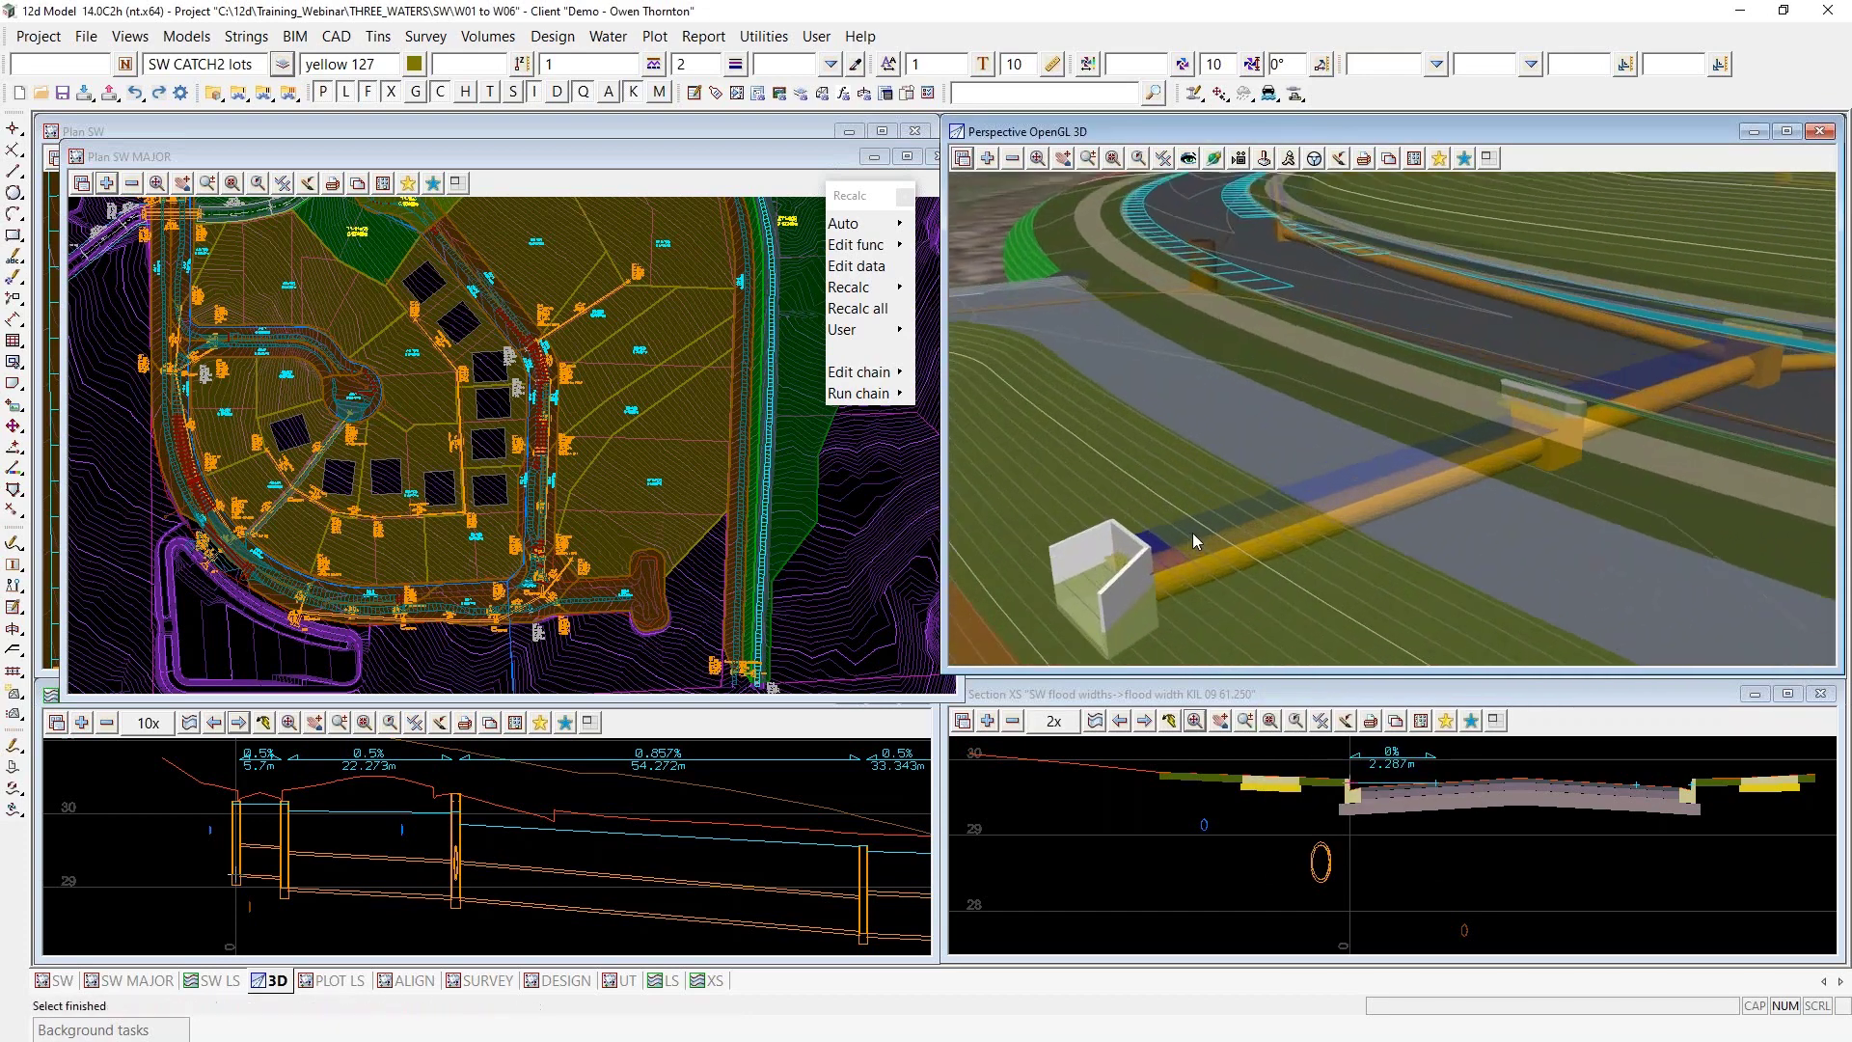
{"action": "left_click", "coordinate": [1784, 132]}
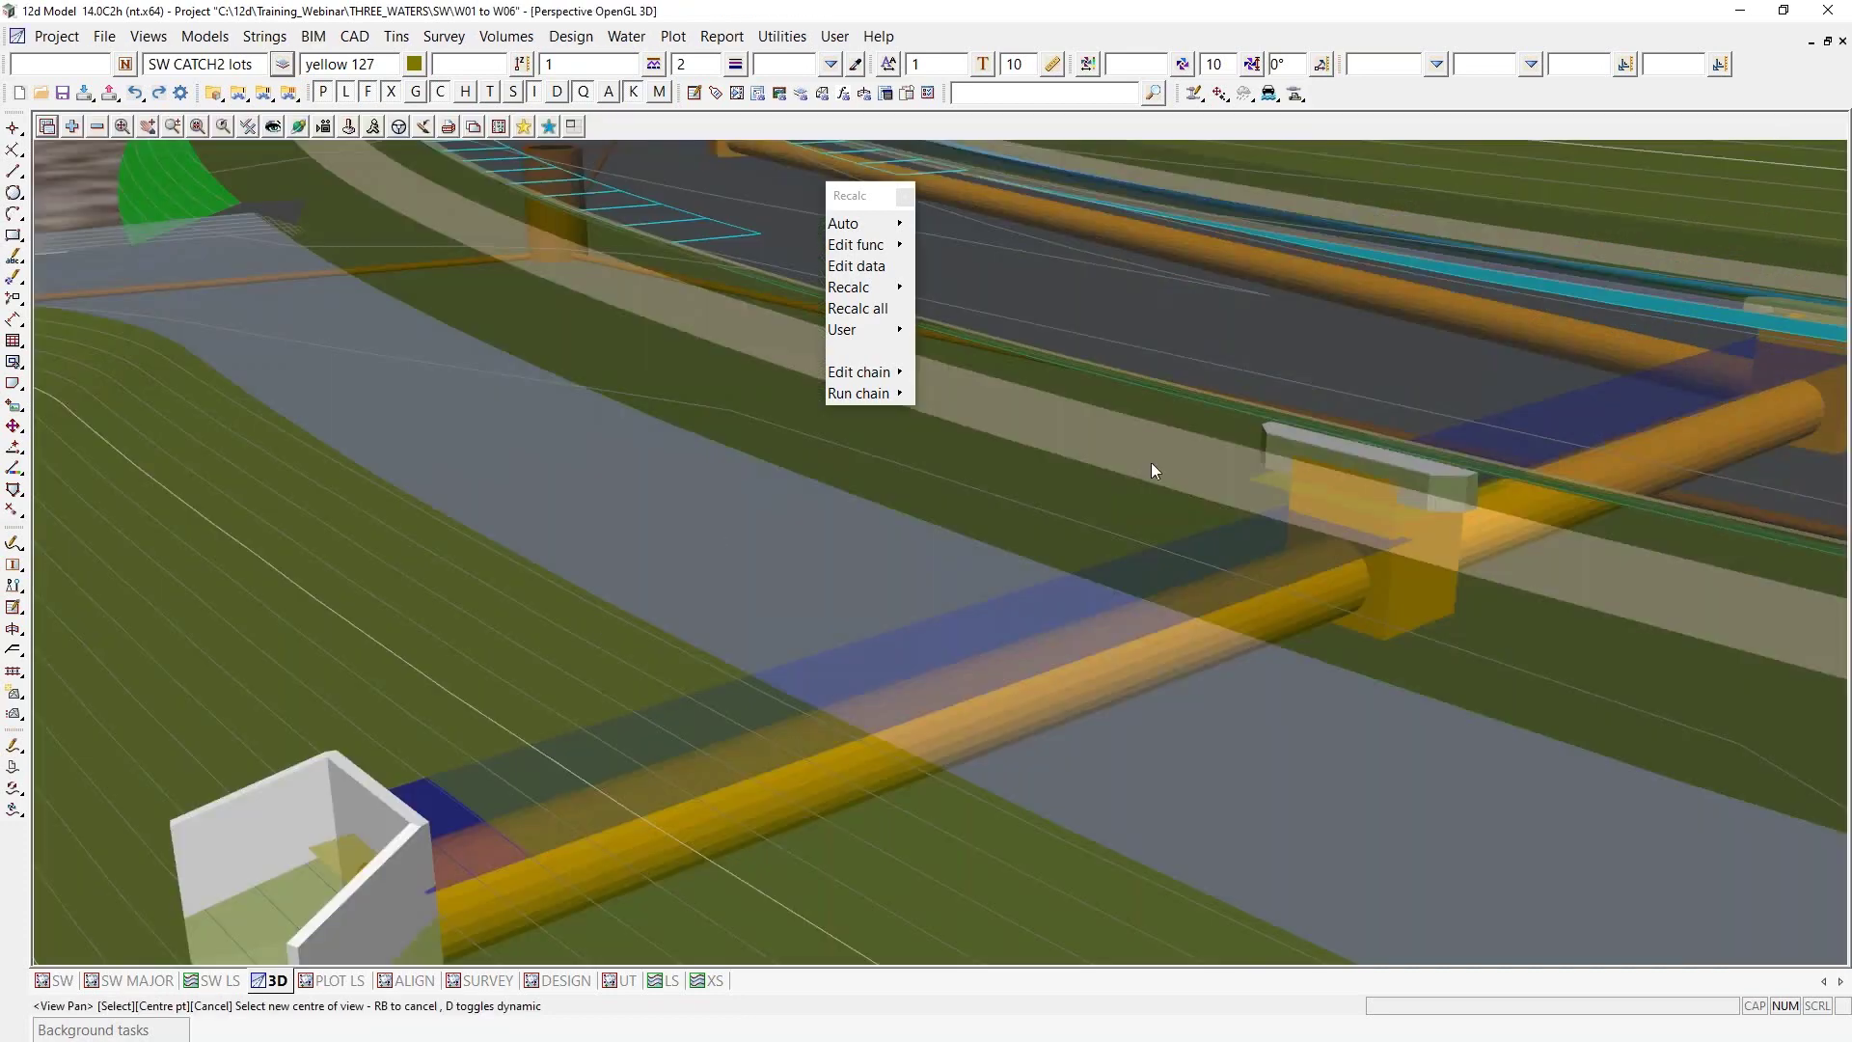
{"action": "left_click", "coordinate": [298, 126]}
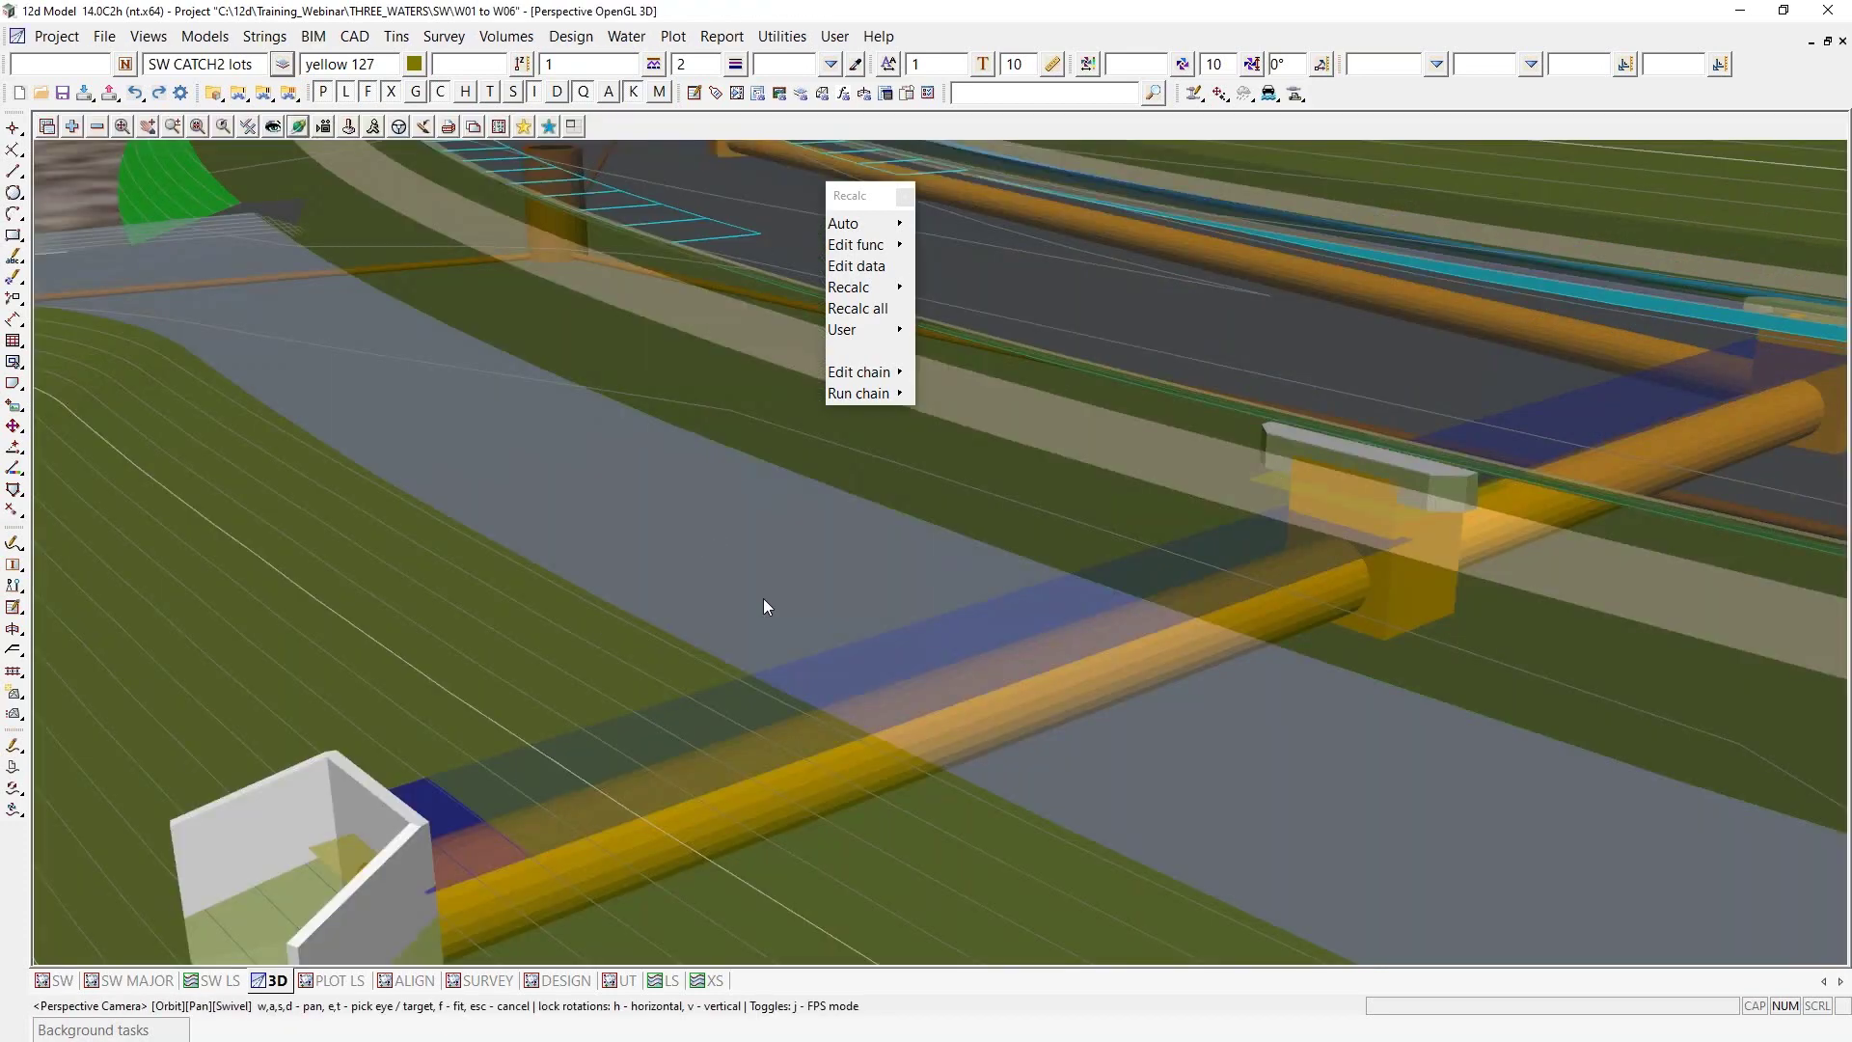
{"action": "left_click_drag", "start_coordinate": [764, 606], "coordinate": [806, 512]}
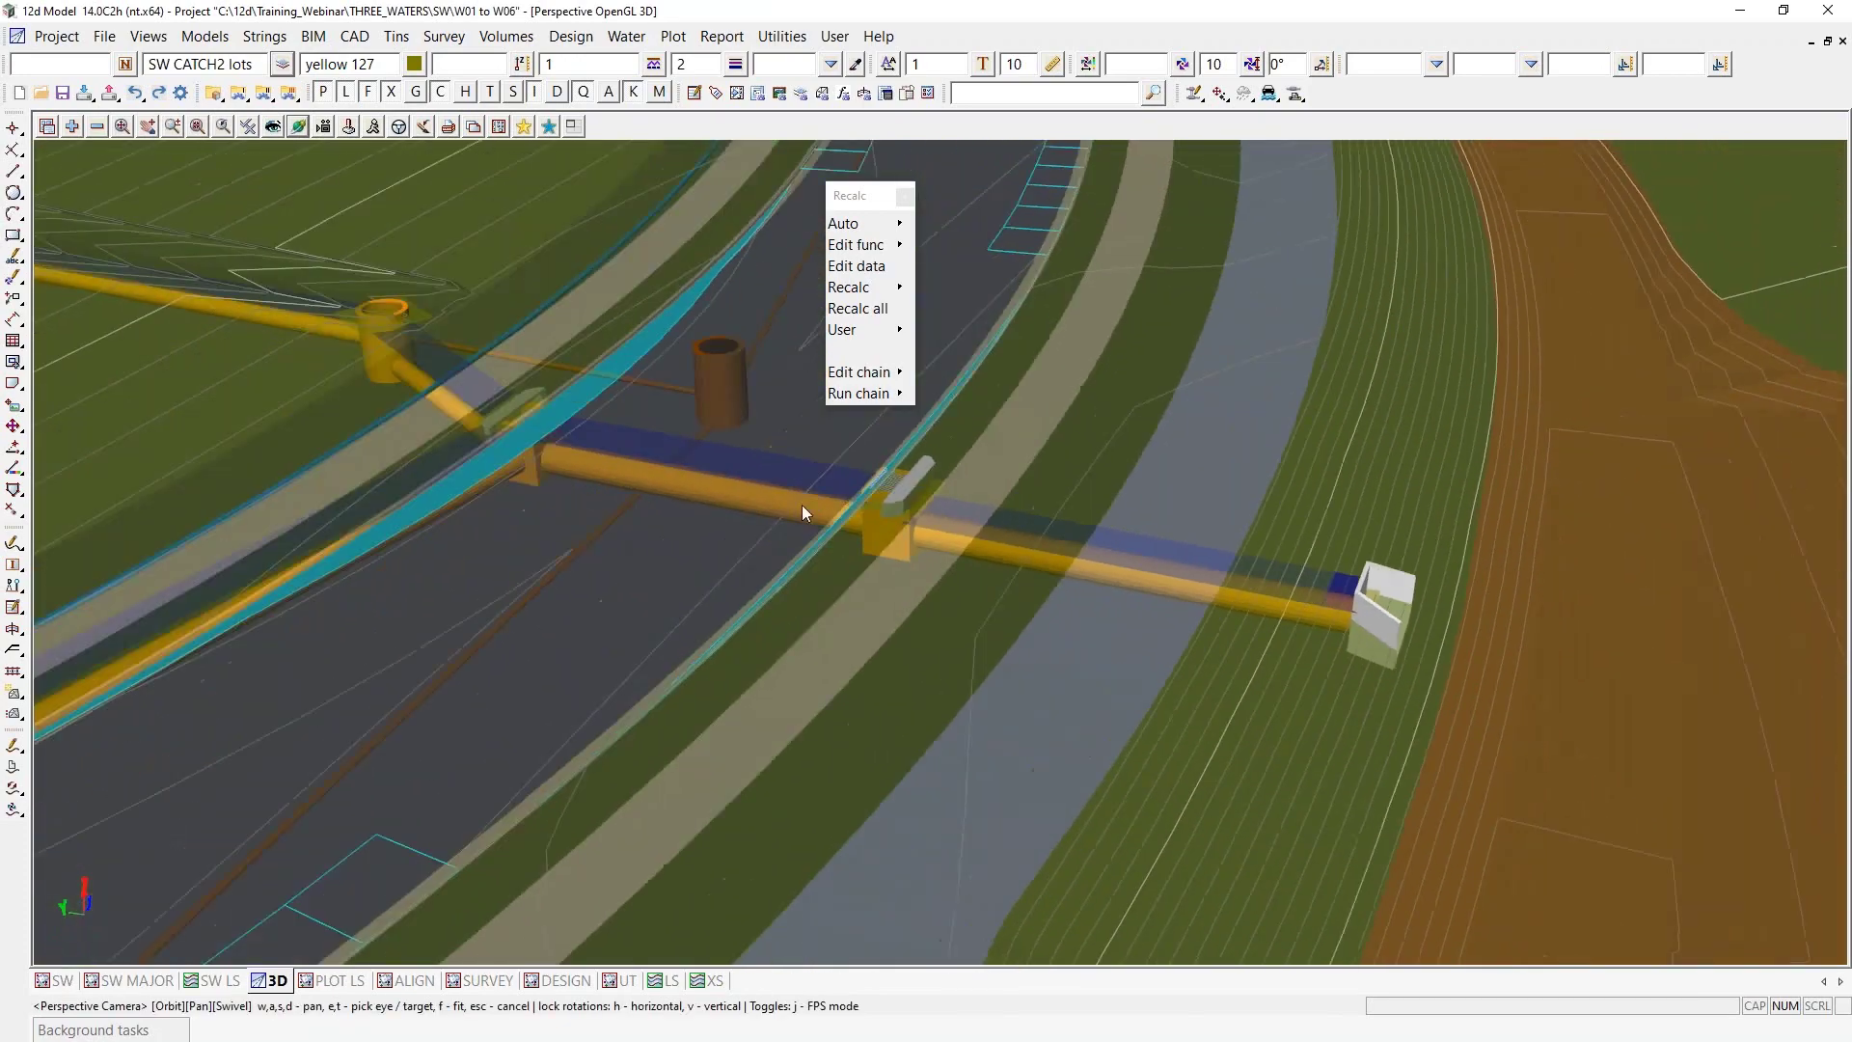
{"action": "scroll", "coordinate": [440, 430], "scroll_direction": "up", "scroll_amount": 5}
{"action": "left_click_drag", "start_coordinate": [703, 545], "coordinate": [860, 485]}
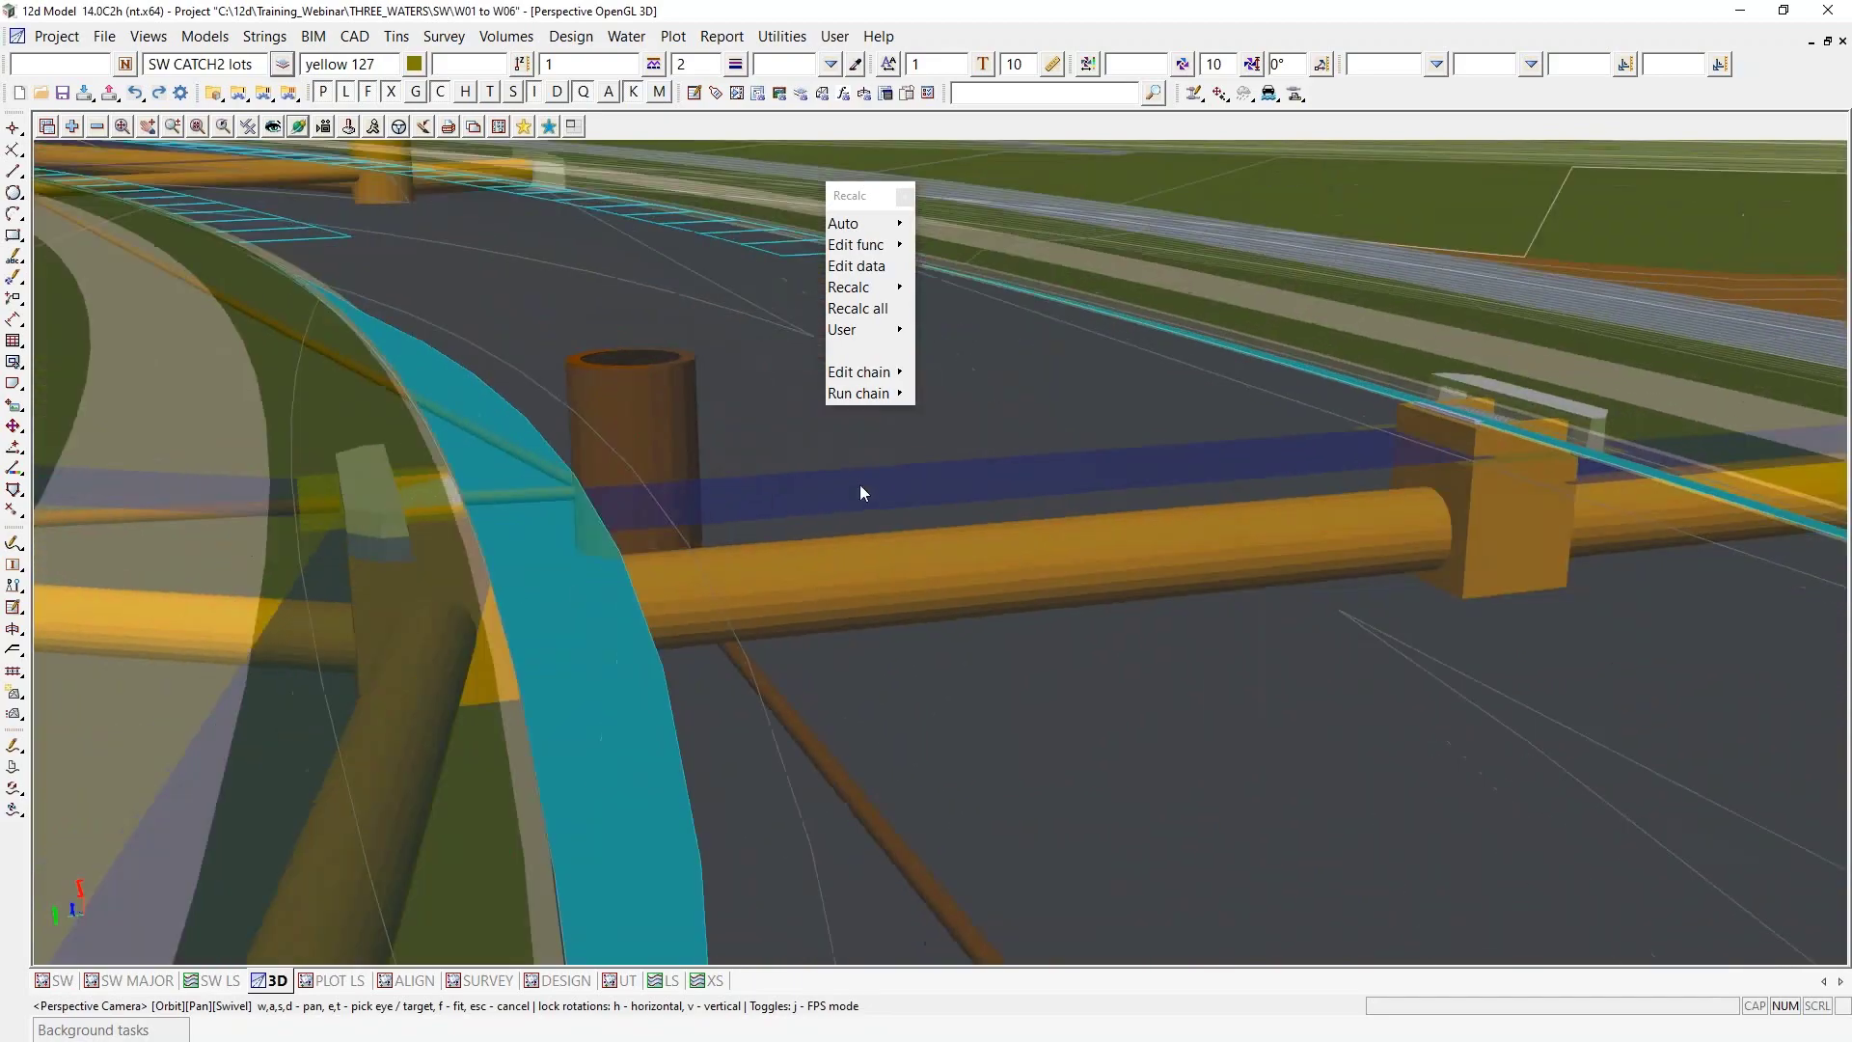
{"action": "scroll", "coordinate": [697, 363], "scroll_direction": "down", "scroll_amount": 6}
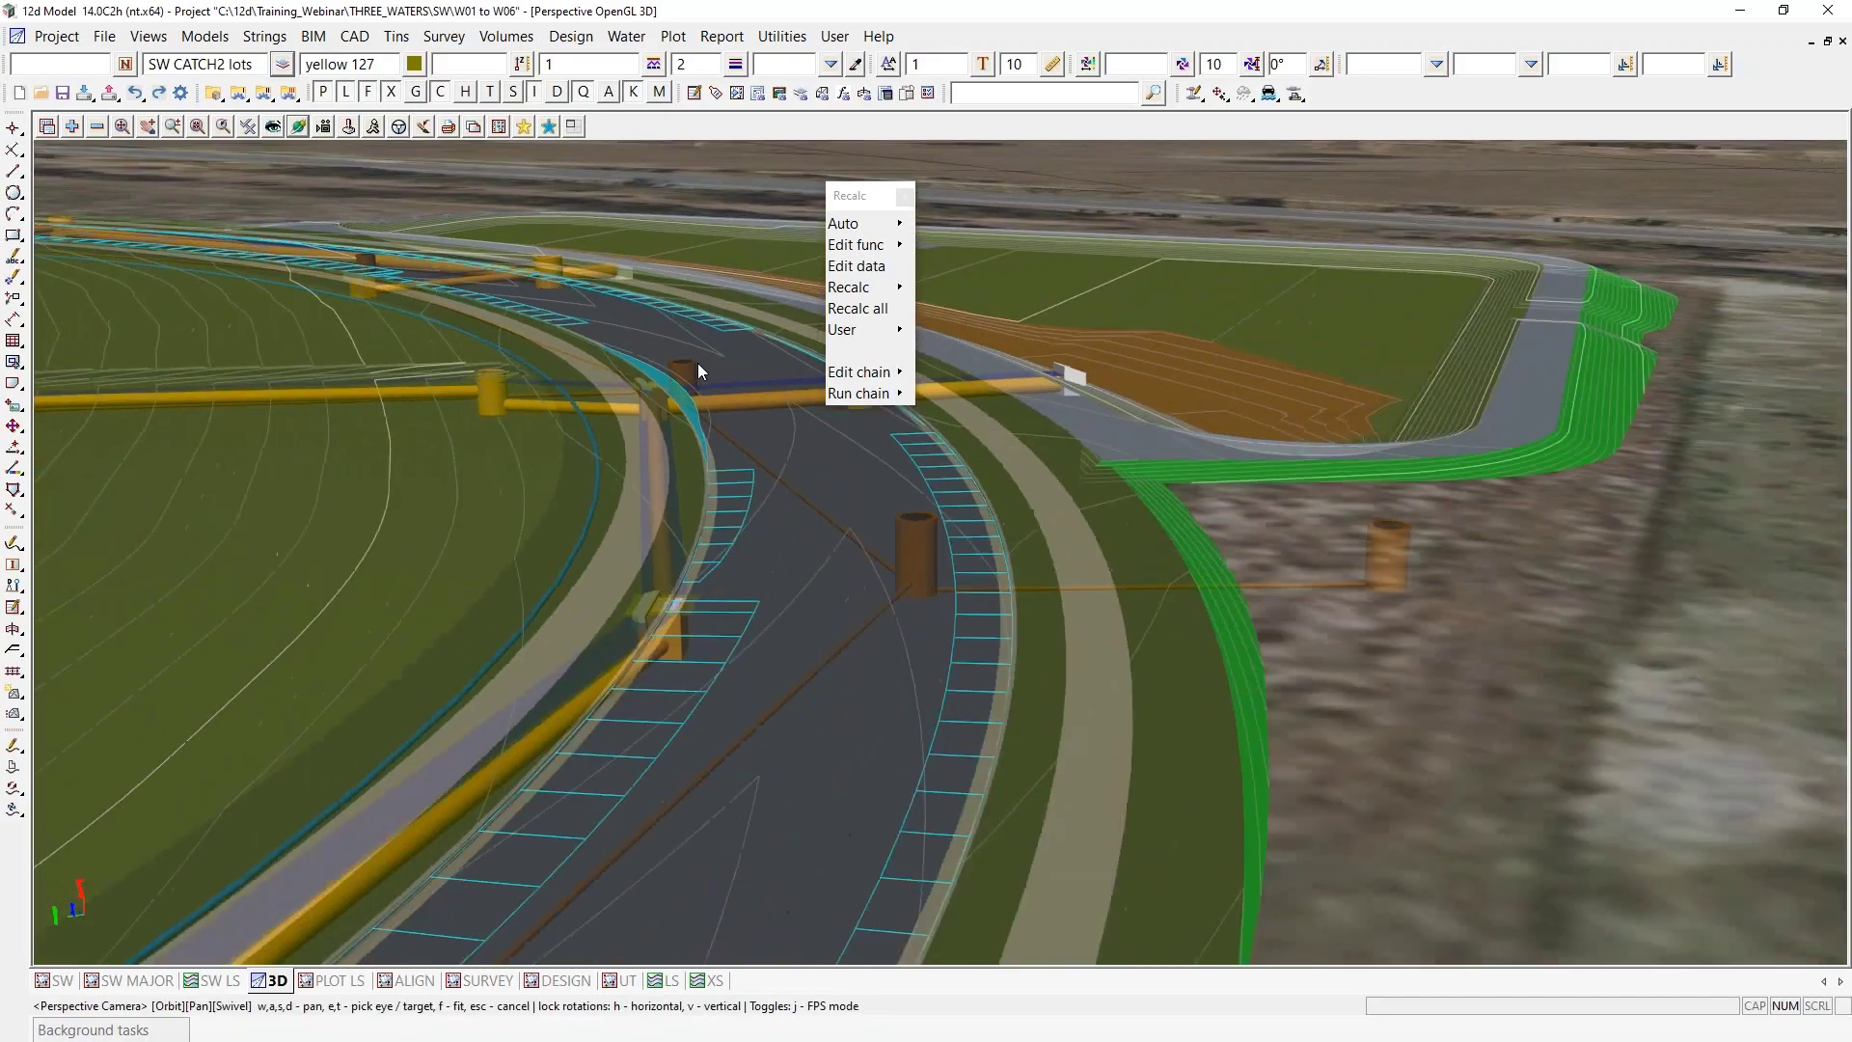
{"action": "left_click_drag", "start_coordinate": [632, 545], "coordinate": [820, 590]}
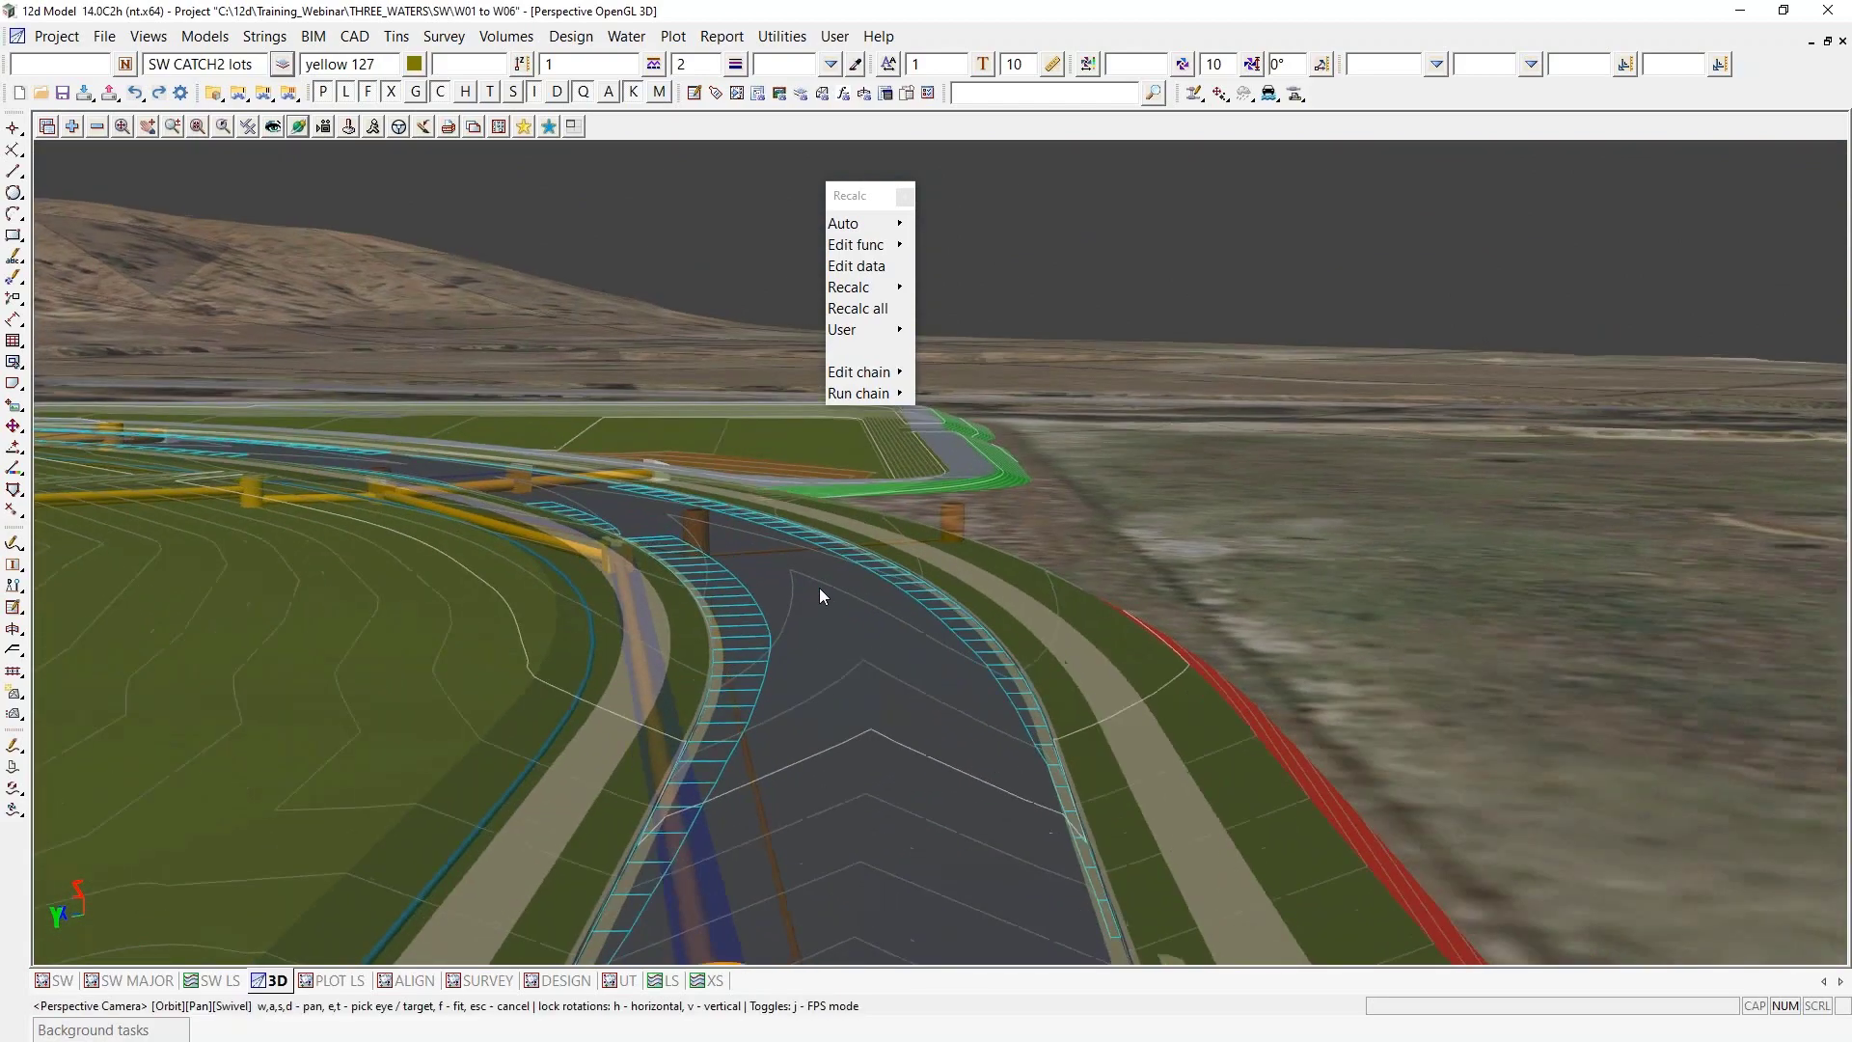
{"action": "scroll", "coordinate": [842, 553], "scroll_direction": "down", "scroll_amount": 6}
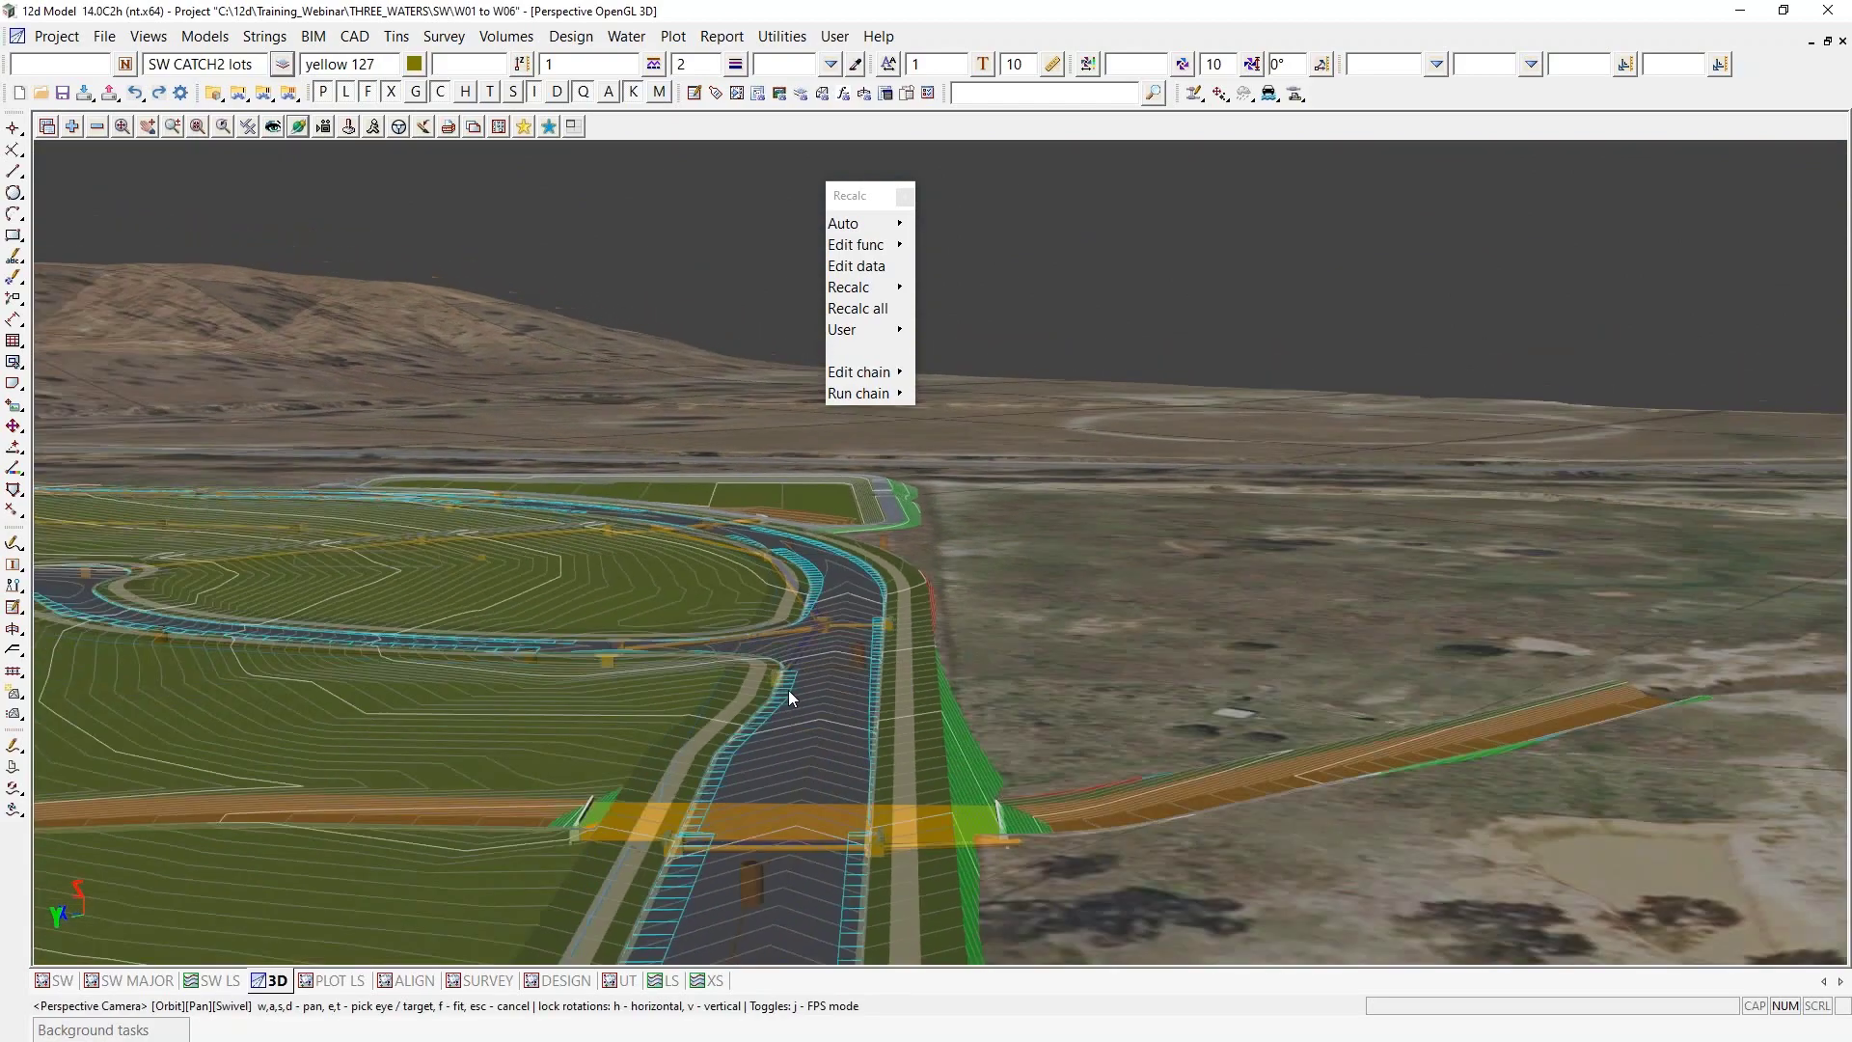
{"action": "left_click_drag", "start_coordinate": [789, 691], "coordinate": [698, 768]}
{"action": "scroll", "coordinate": [912, 581], "scroll_direction": "down", "scroll_amount": 5}
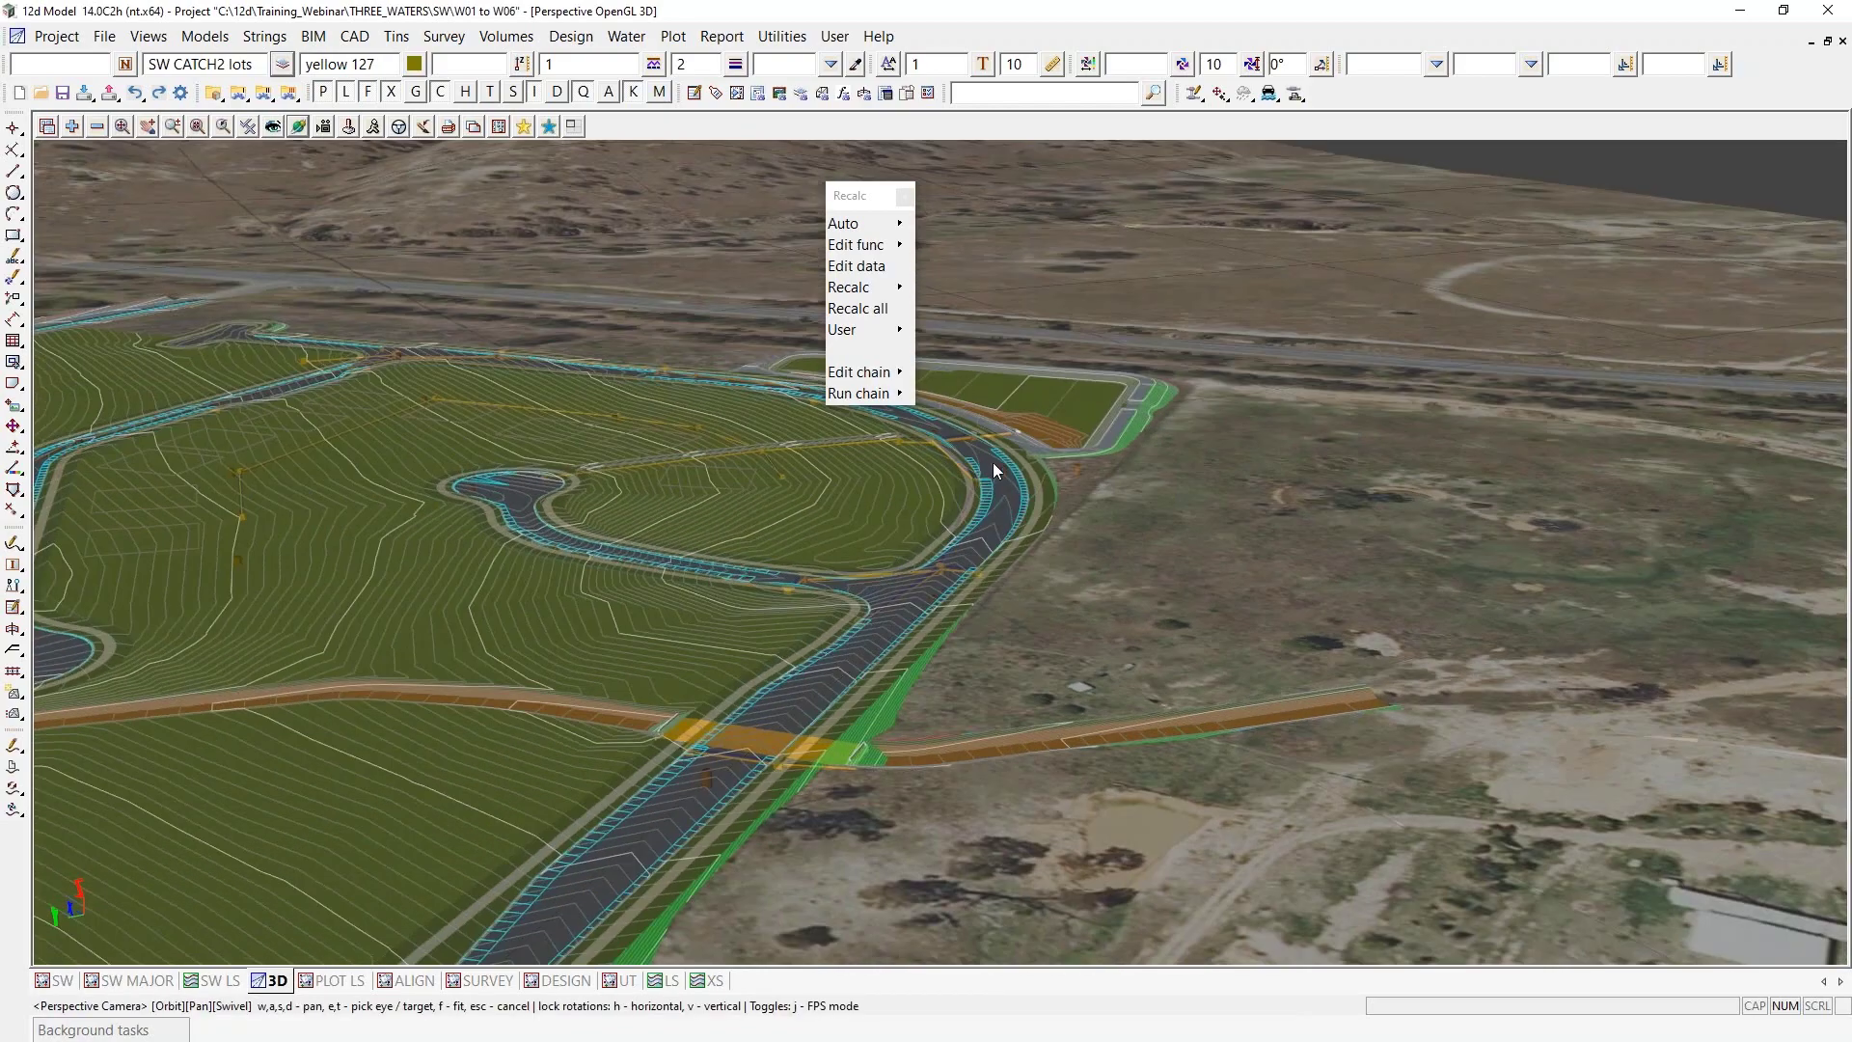
{"action": "scroll", "coordinate": [993, 461], "scroll_direction": "up", "scroll_amount": 3}
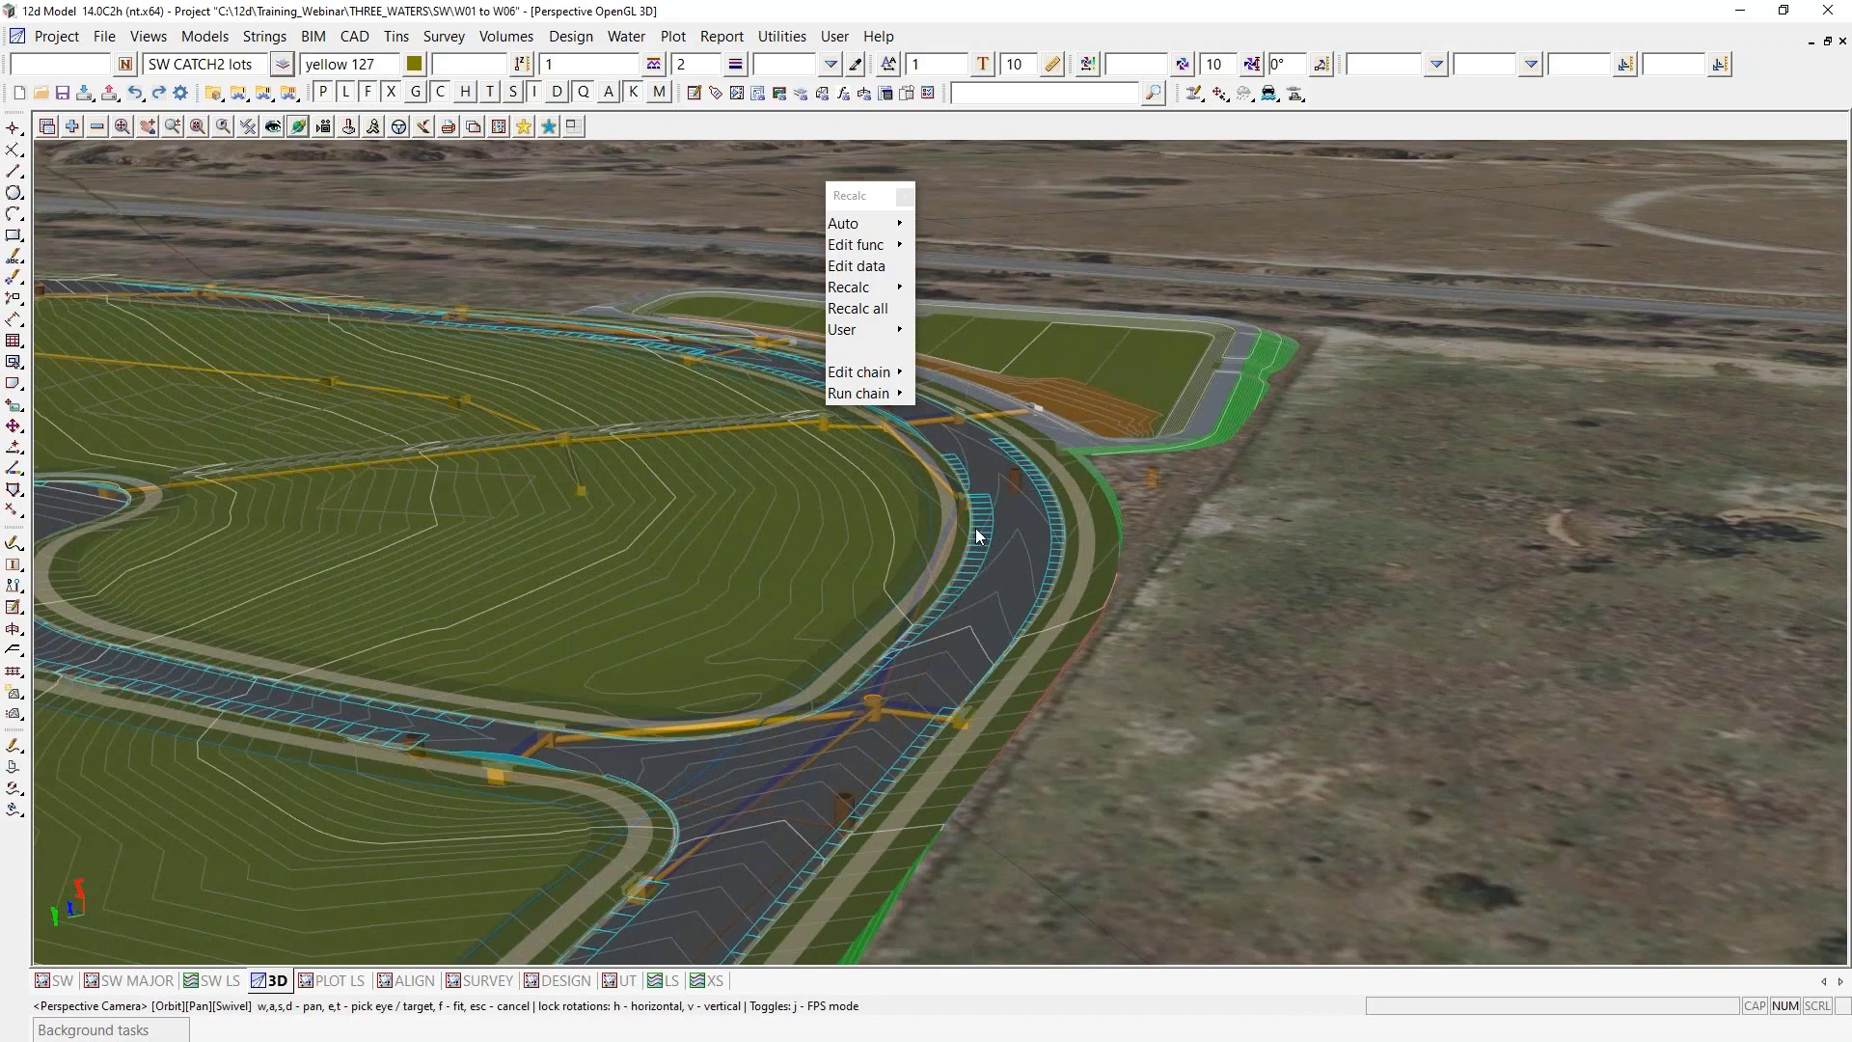
{"action": "left_click", "coordinate": [1828, 41]}
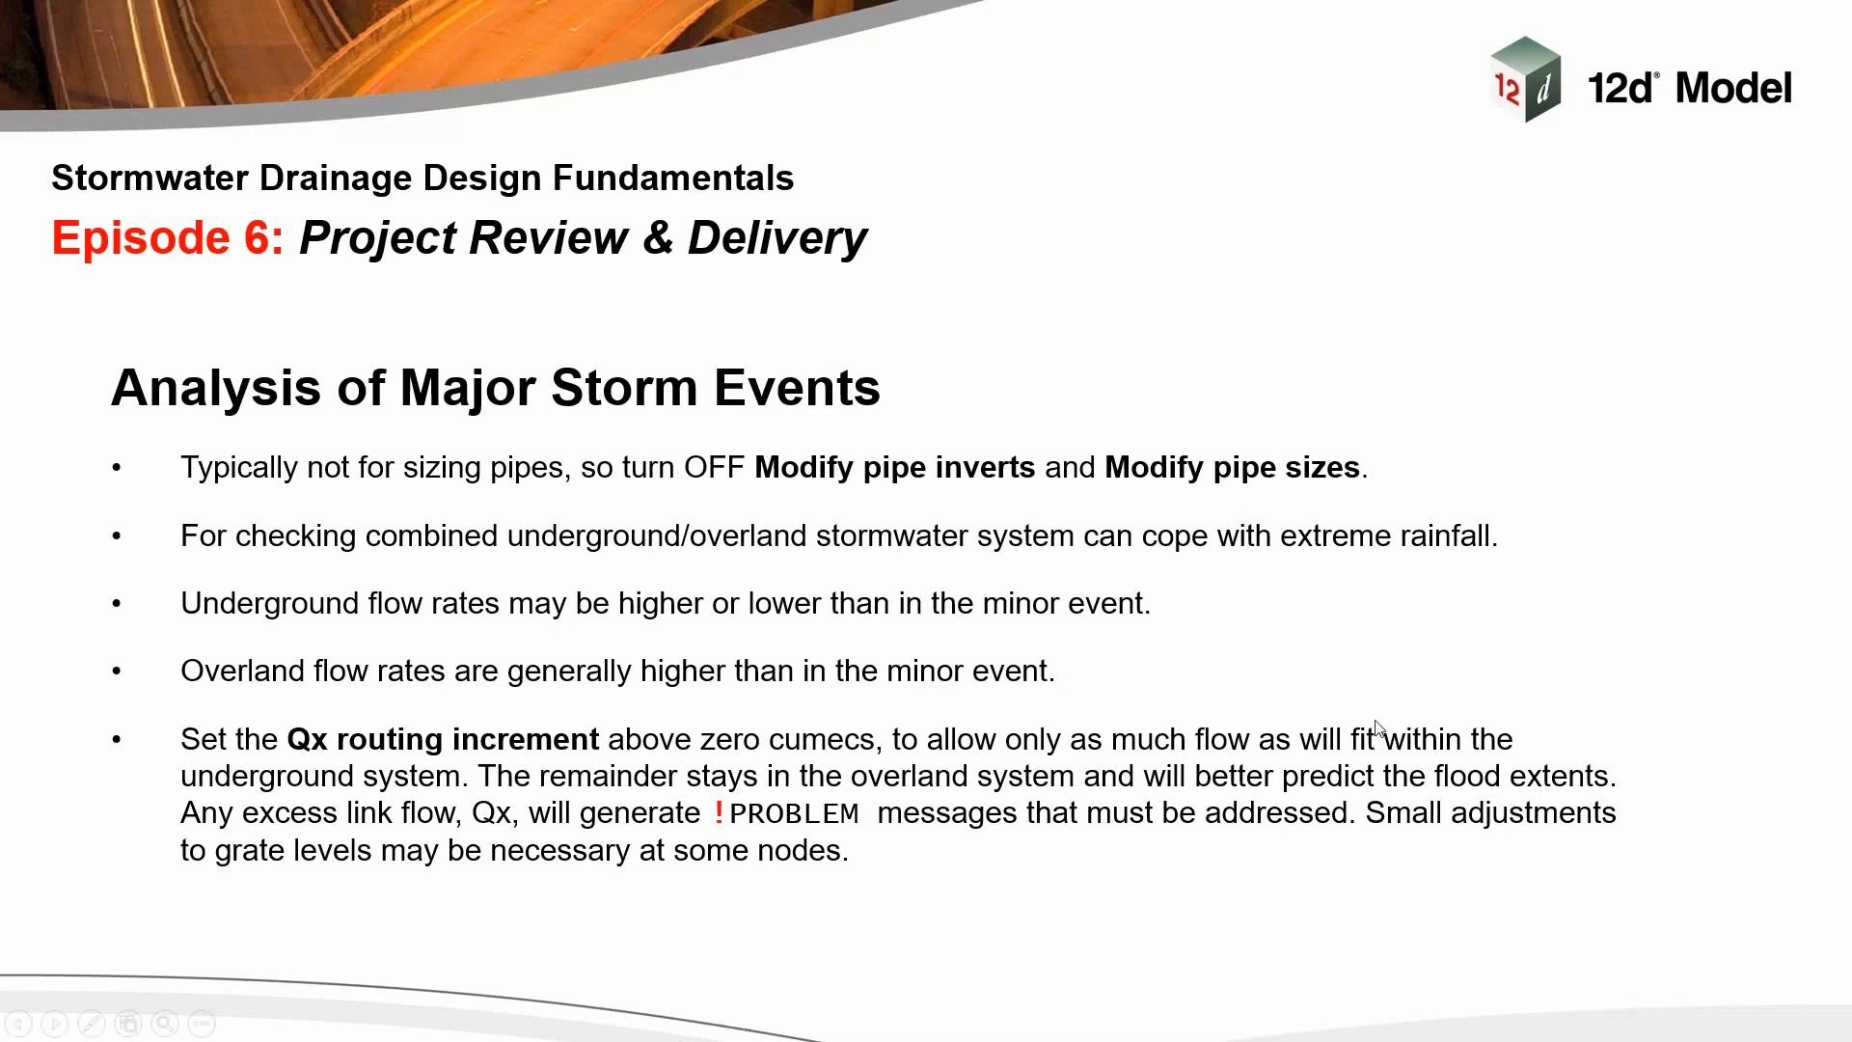
{"action": "key", "text": "Page_Down"}
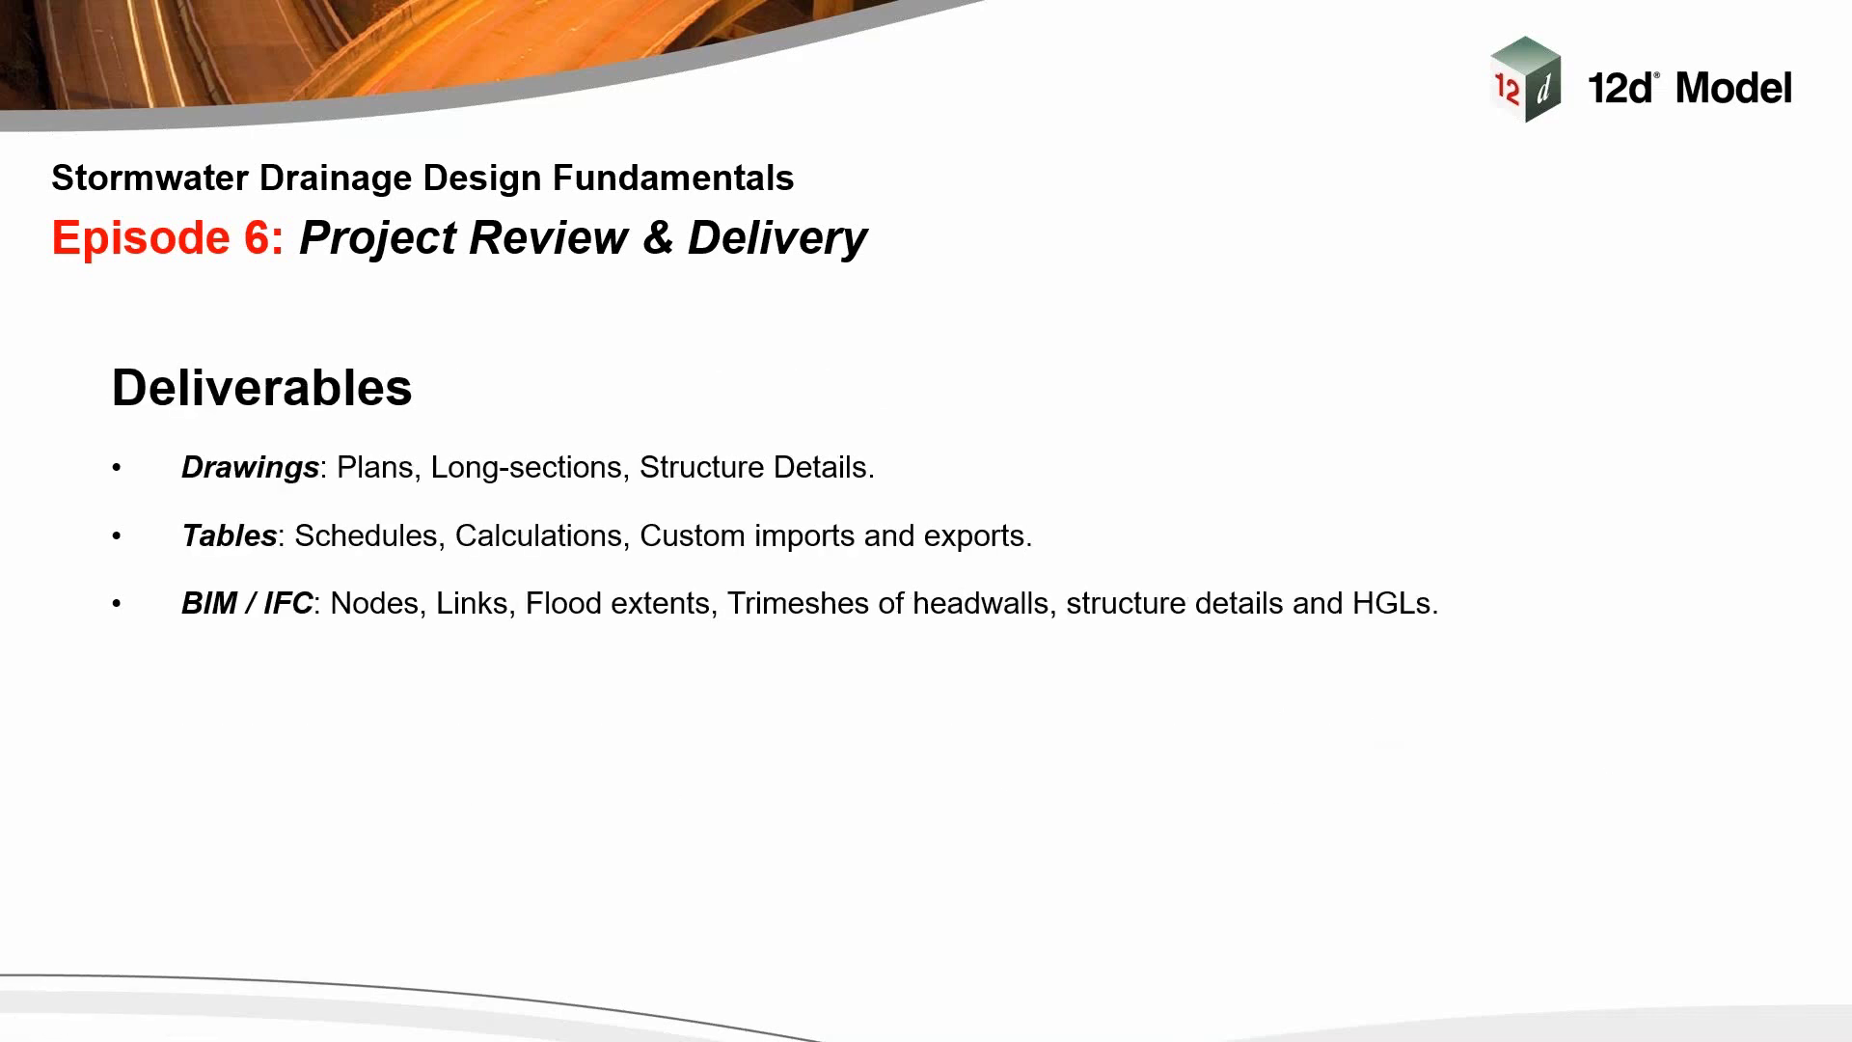
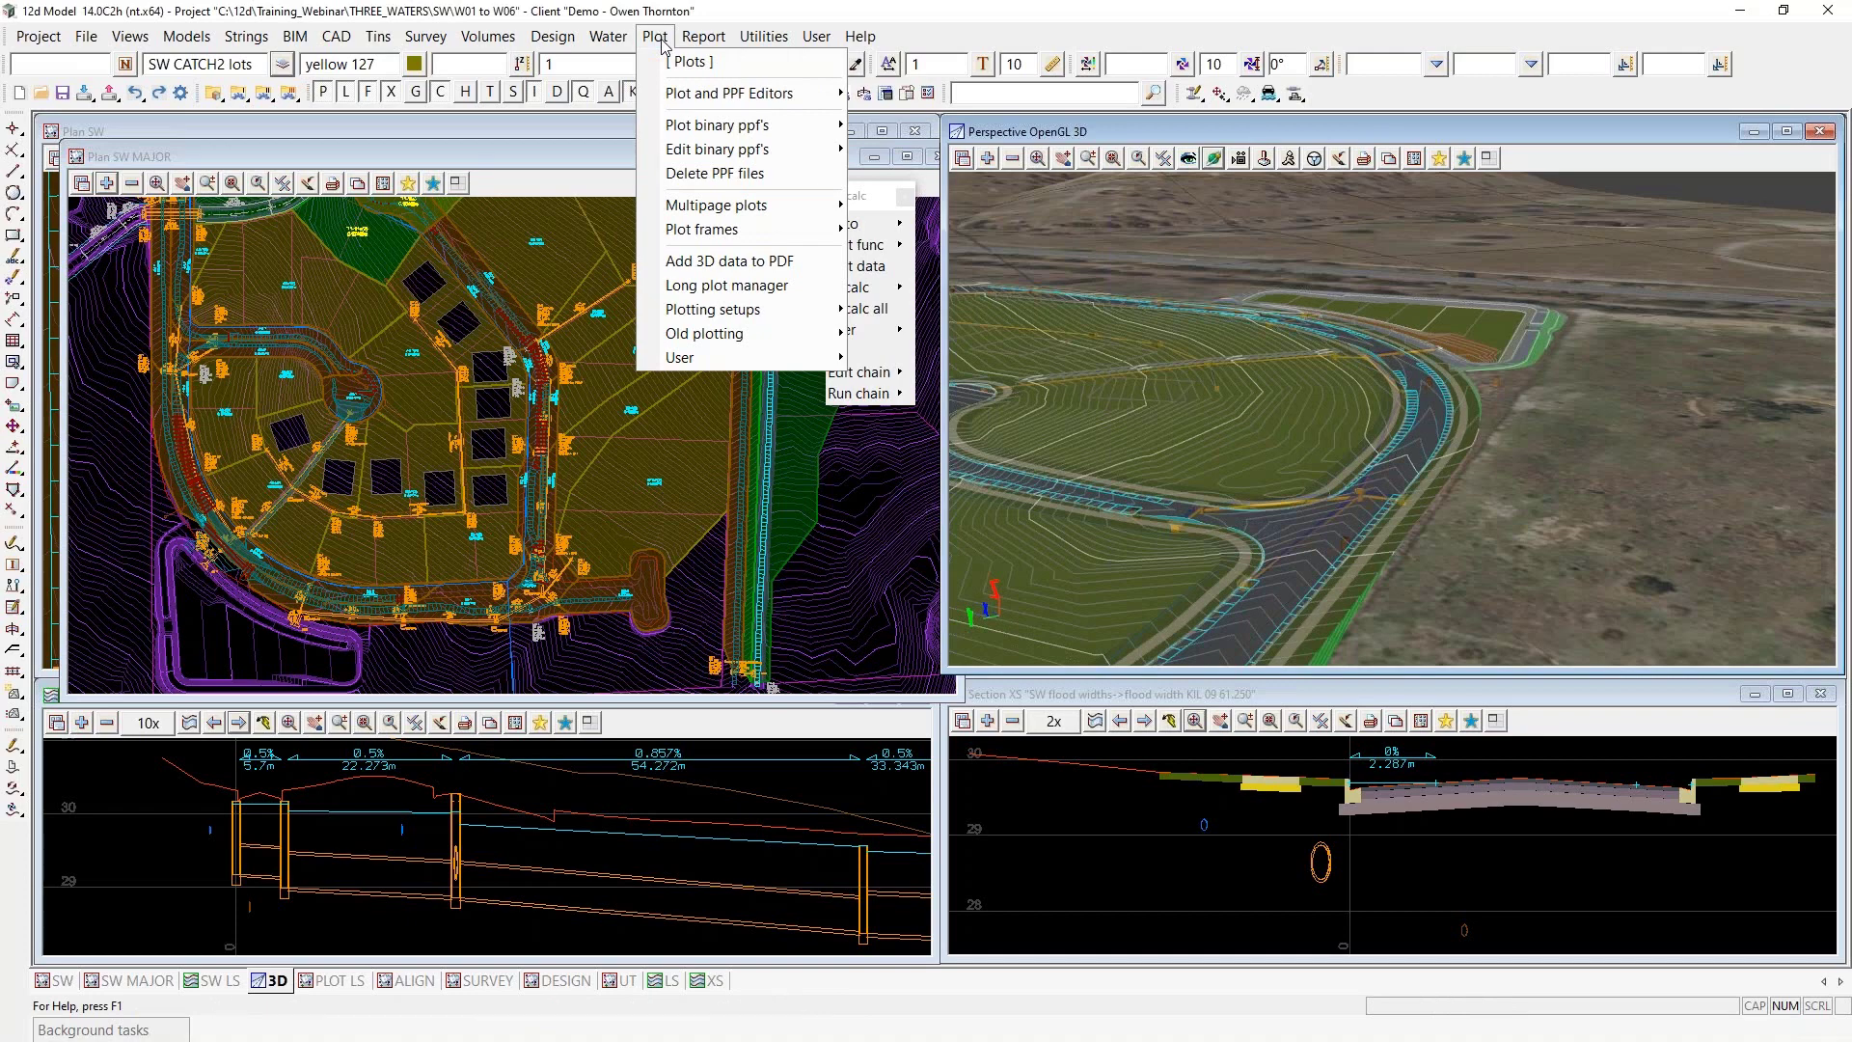
{"action": "mouse_move", "coordinate": [733, 97]}
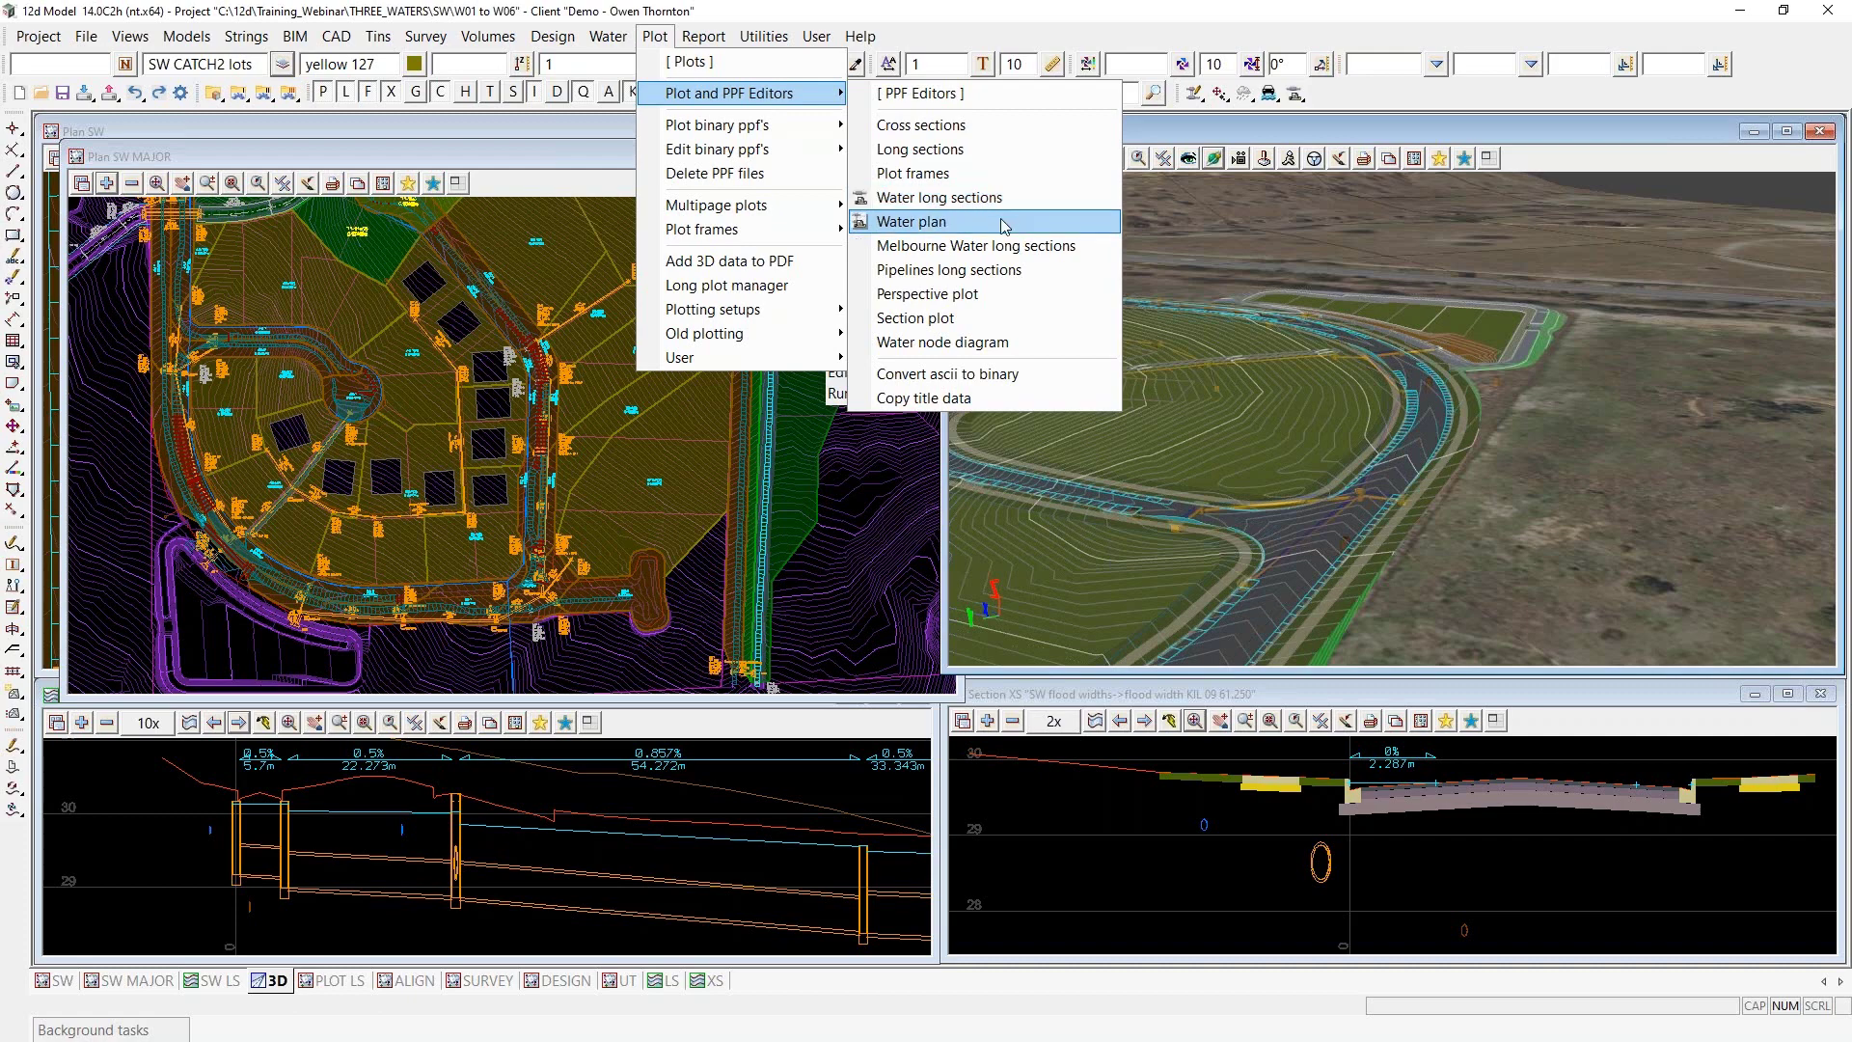
{"action": "mouse_move", "coordinate": [705, 332]}
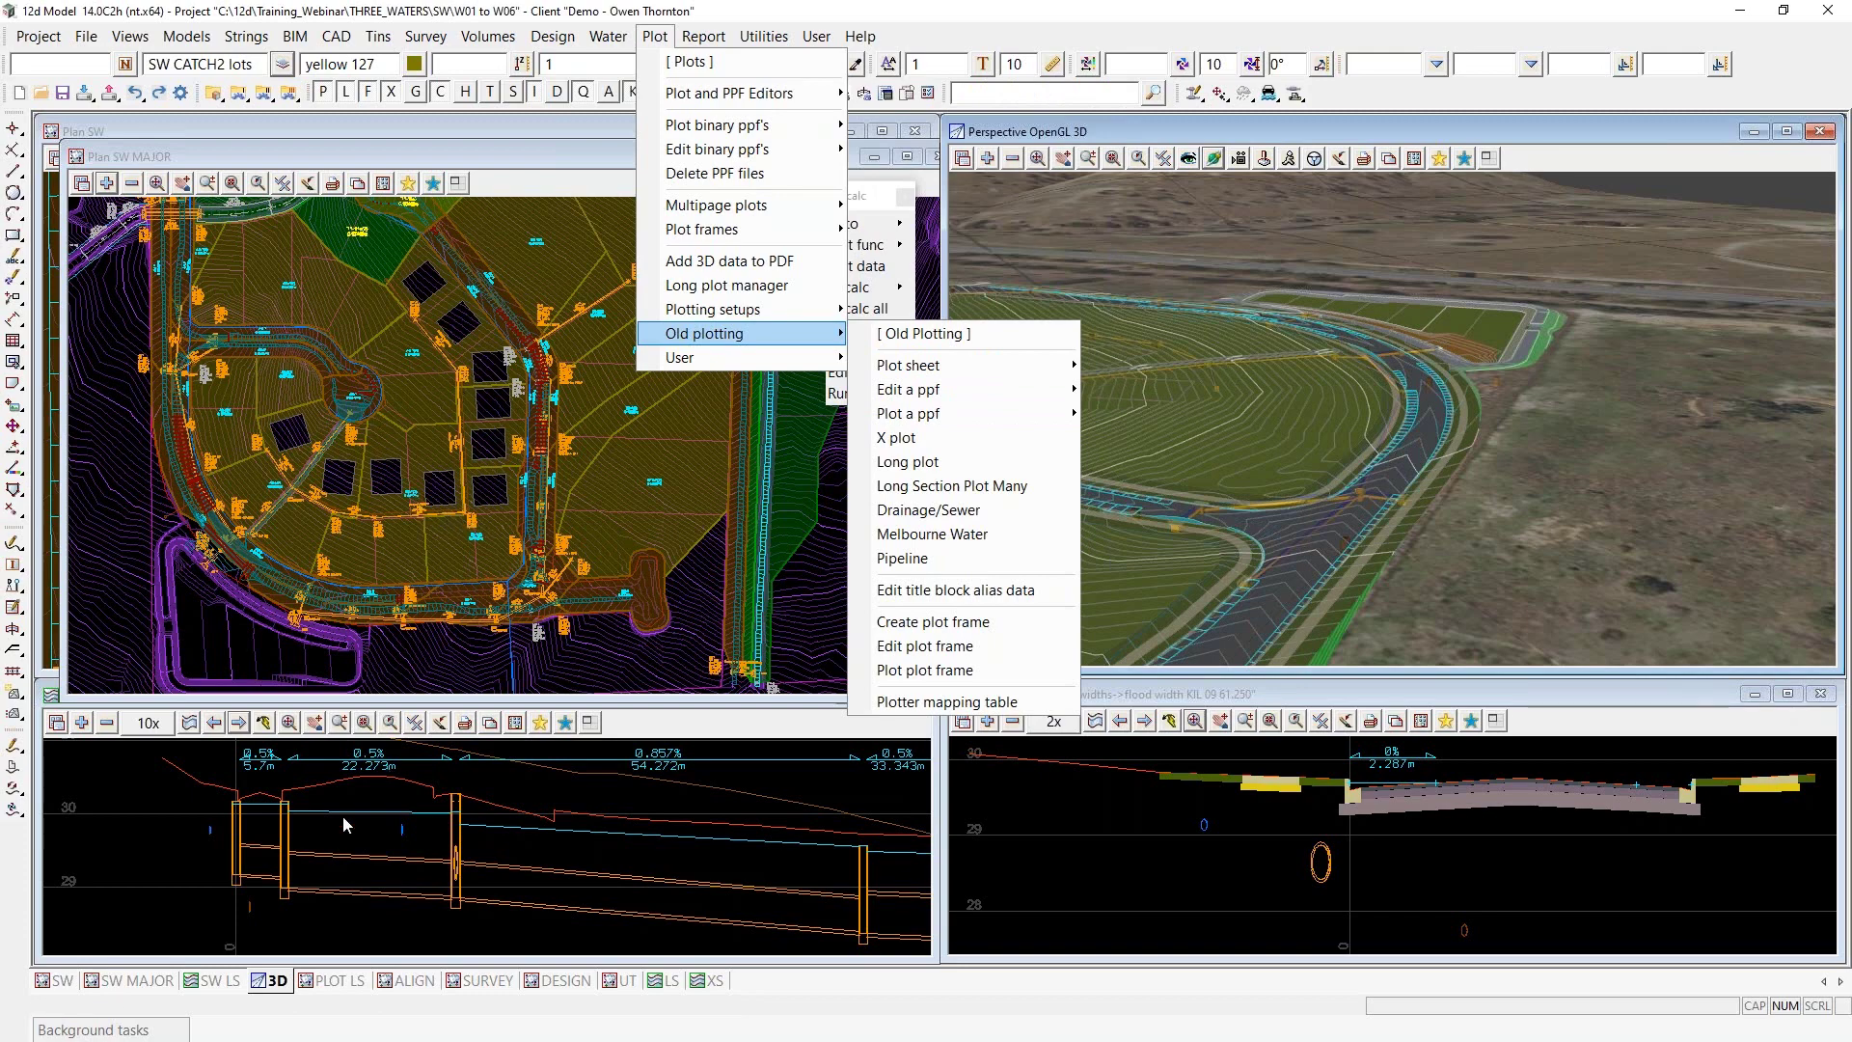
Switch to the PLOT LS plan view and examine the plotted drainage long sections
{"action": "left_click", "coordinate": [336, 982]}
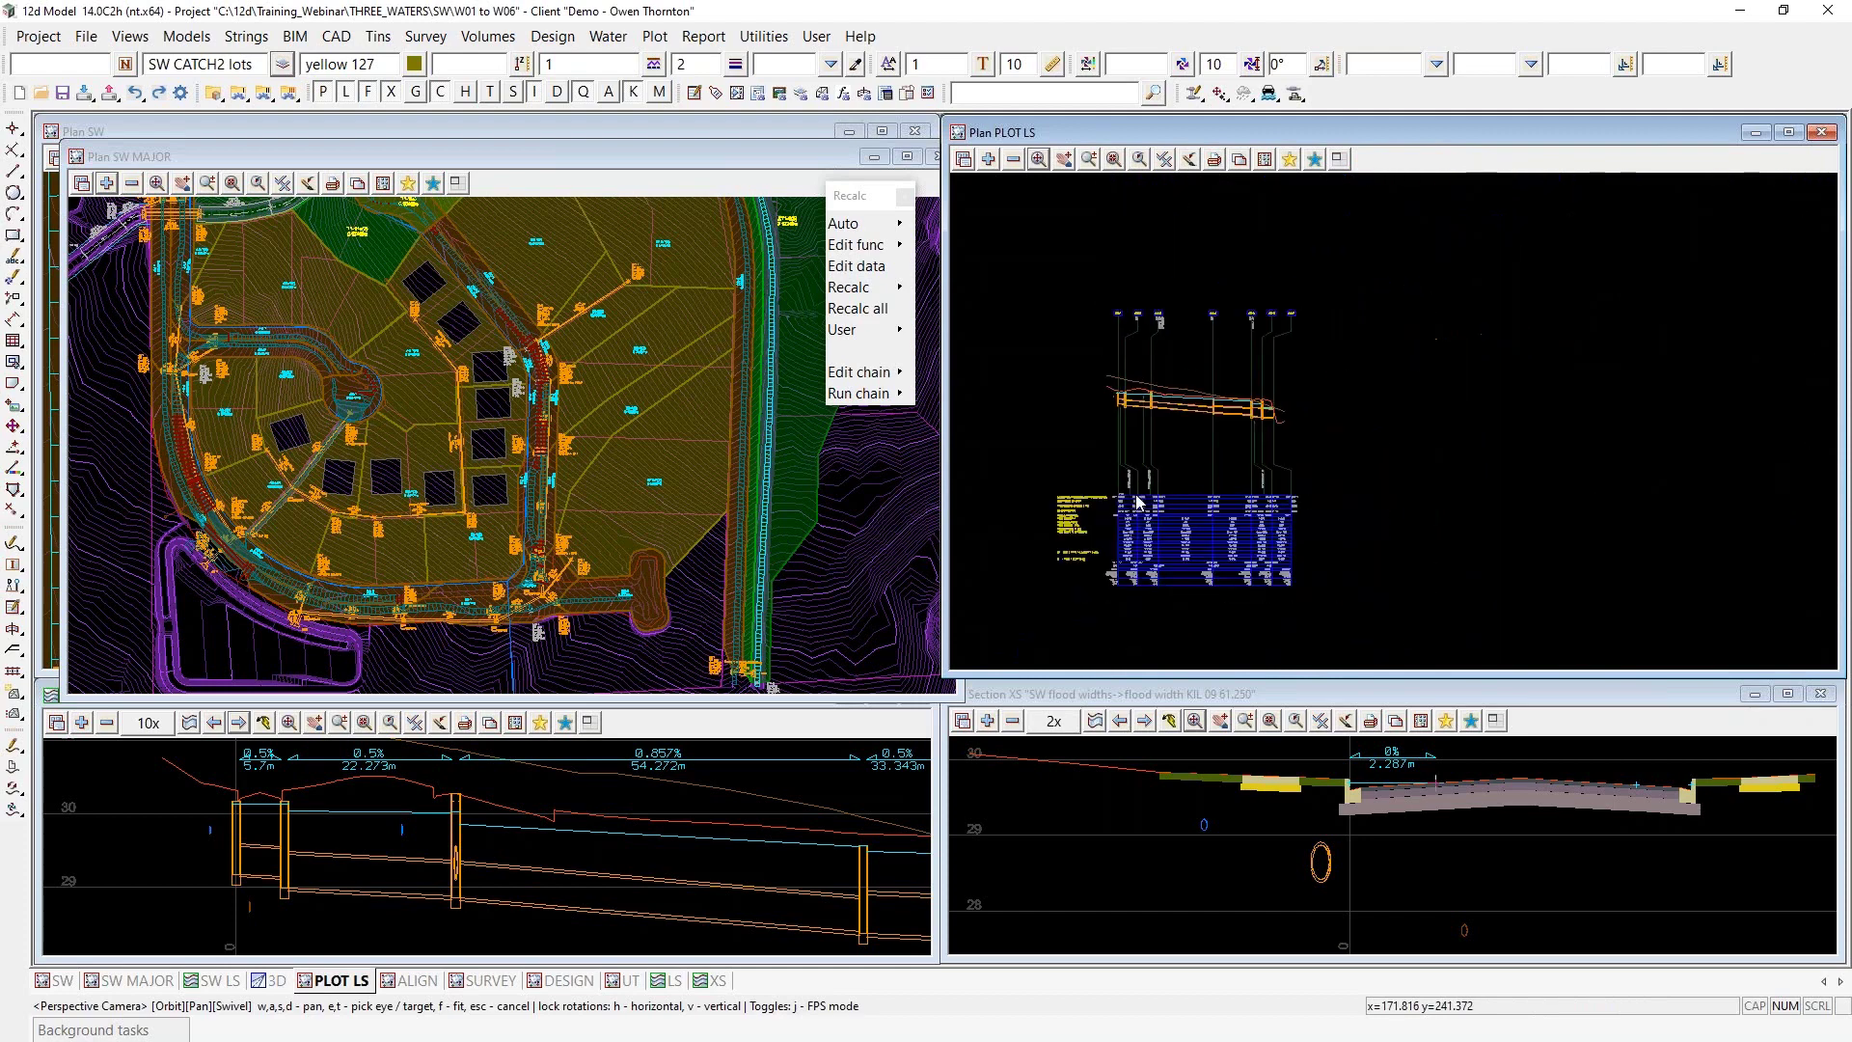
{"action": "left_click", "coordinate": [873, 372]}
{"action": "left_click", "coordinate": [1455, 249]}
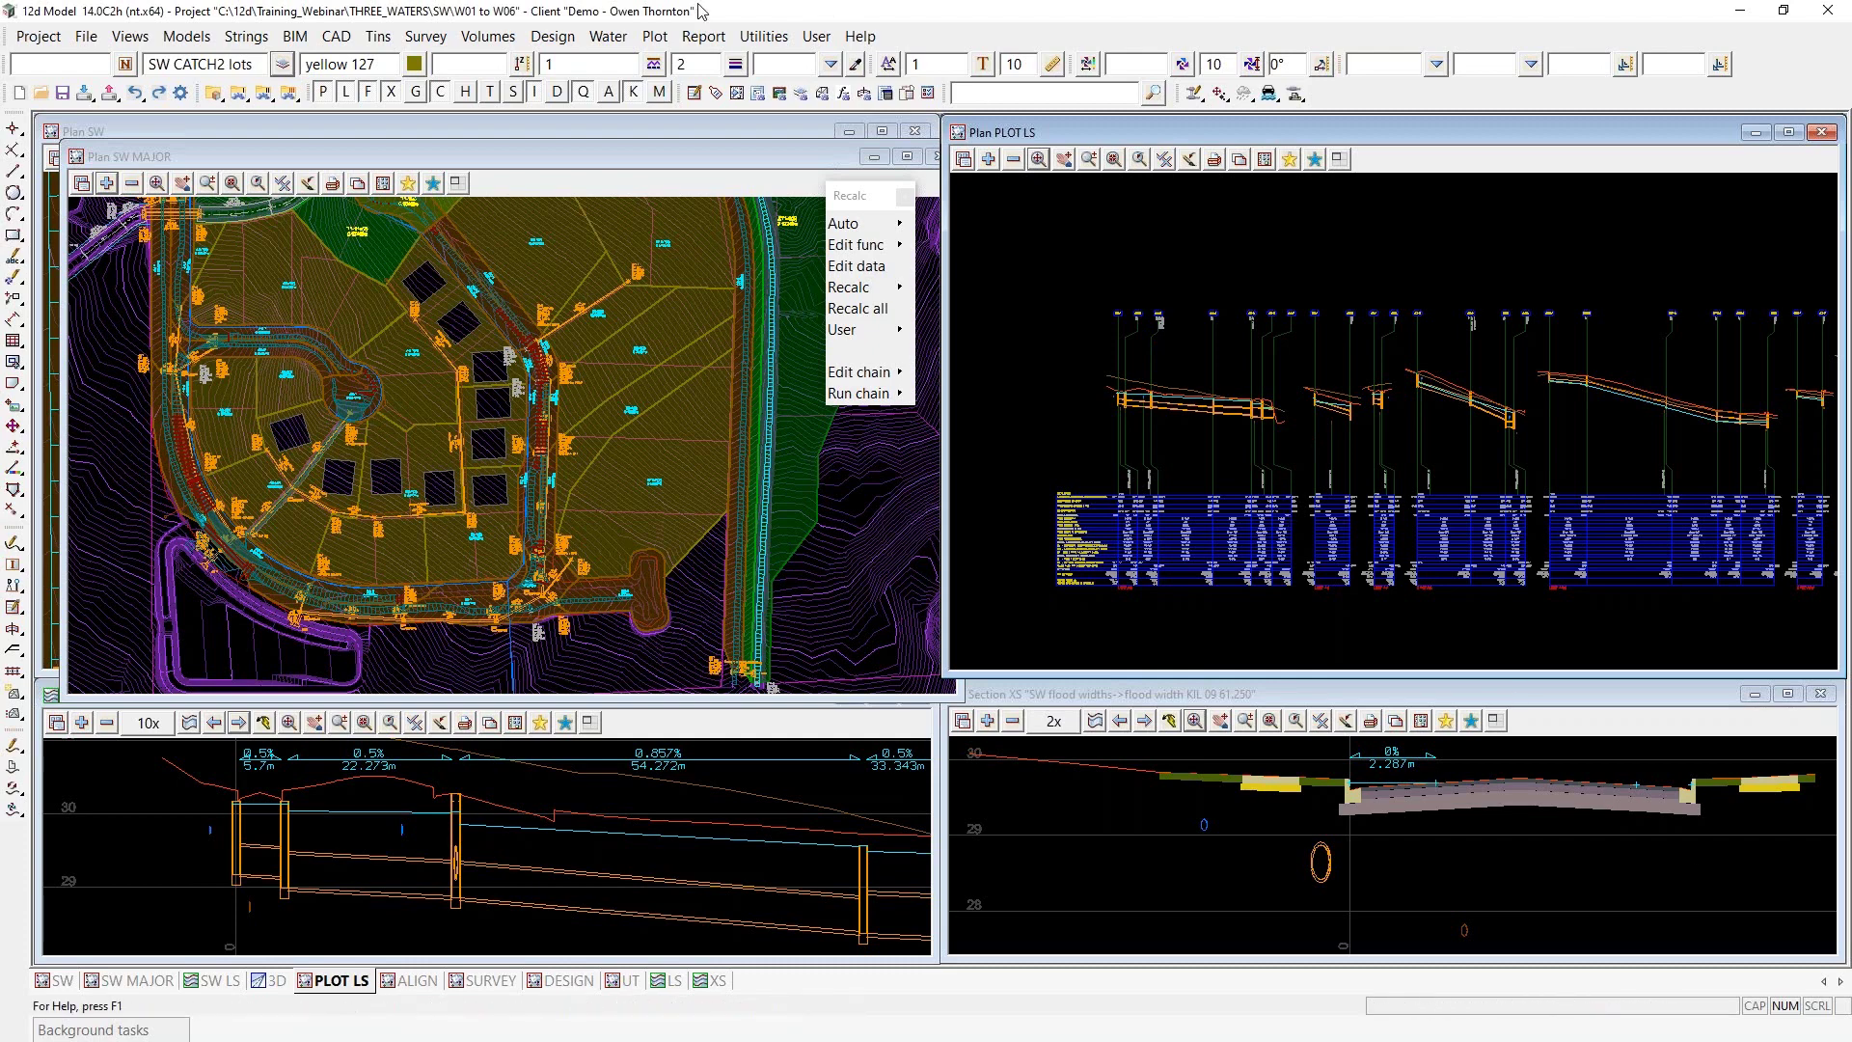
Start a multipage plot and choose W01_to_W06.12dmpsf from the customer library as its plot file
{"action": "left_click", "coordinate": [657, 35]}
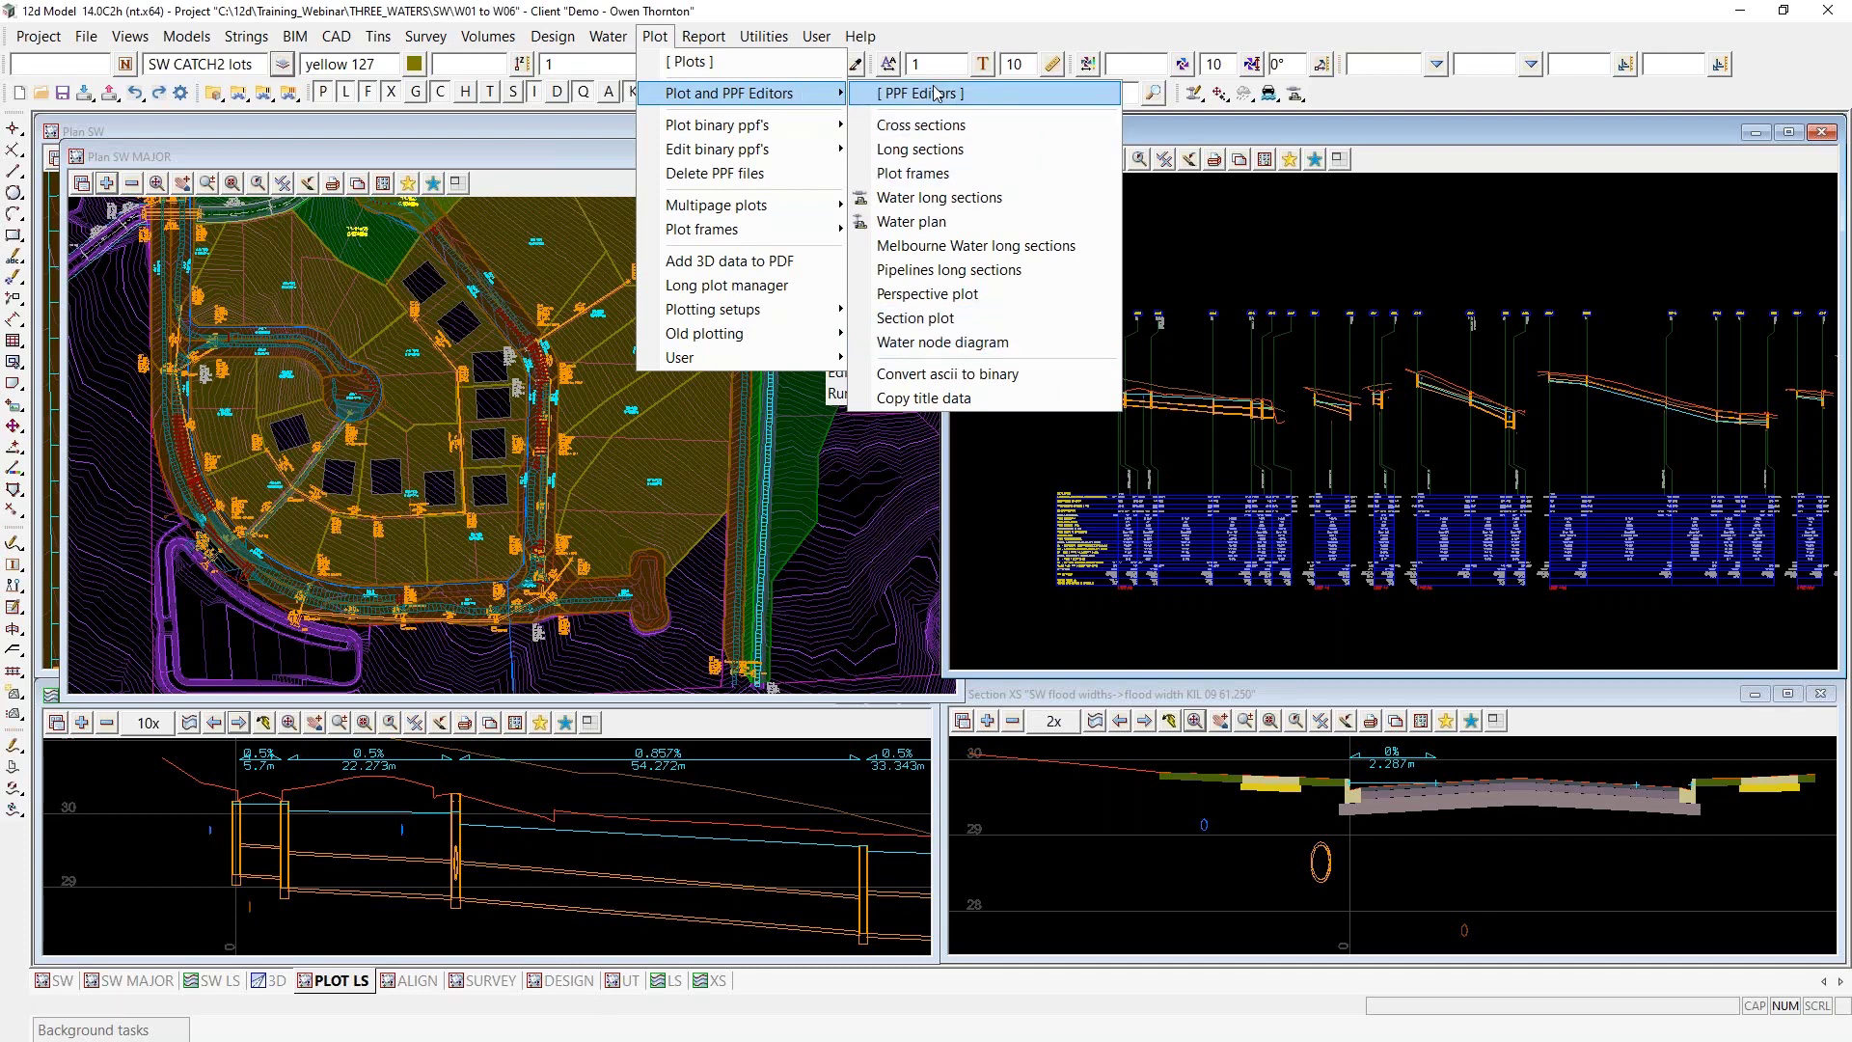
{"action": "mouse_move", "coordinate": [771, 213]}
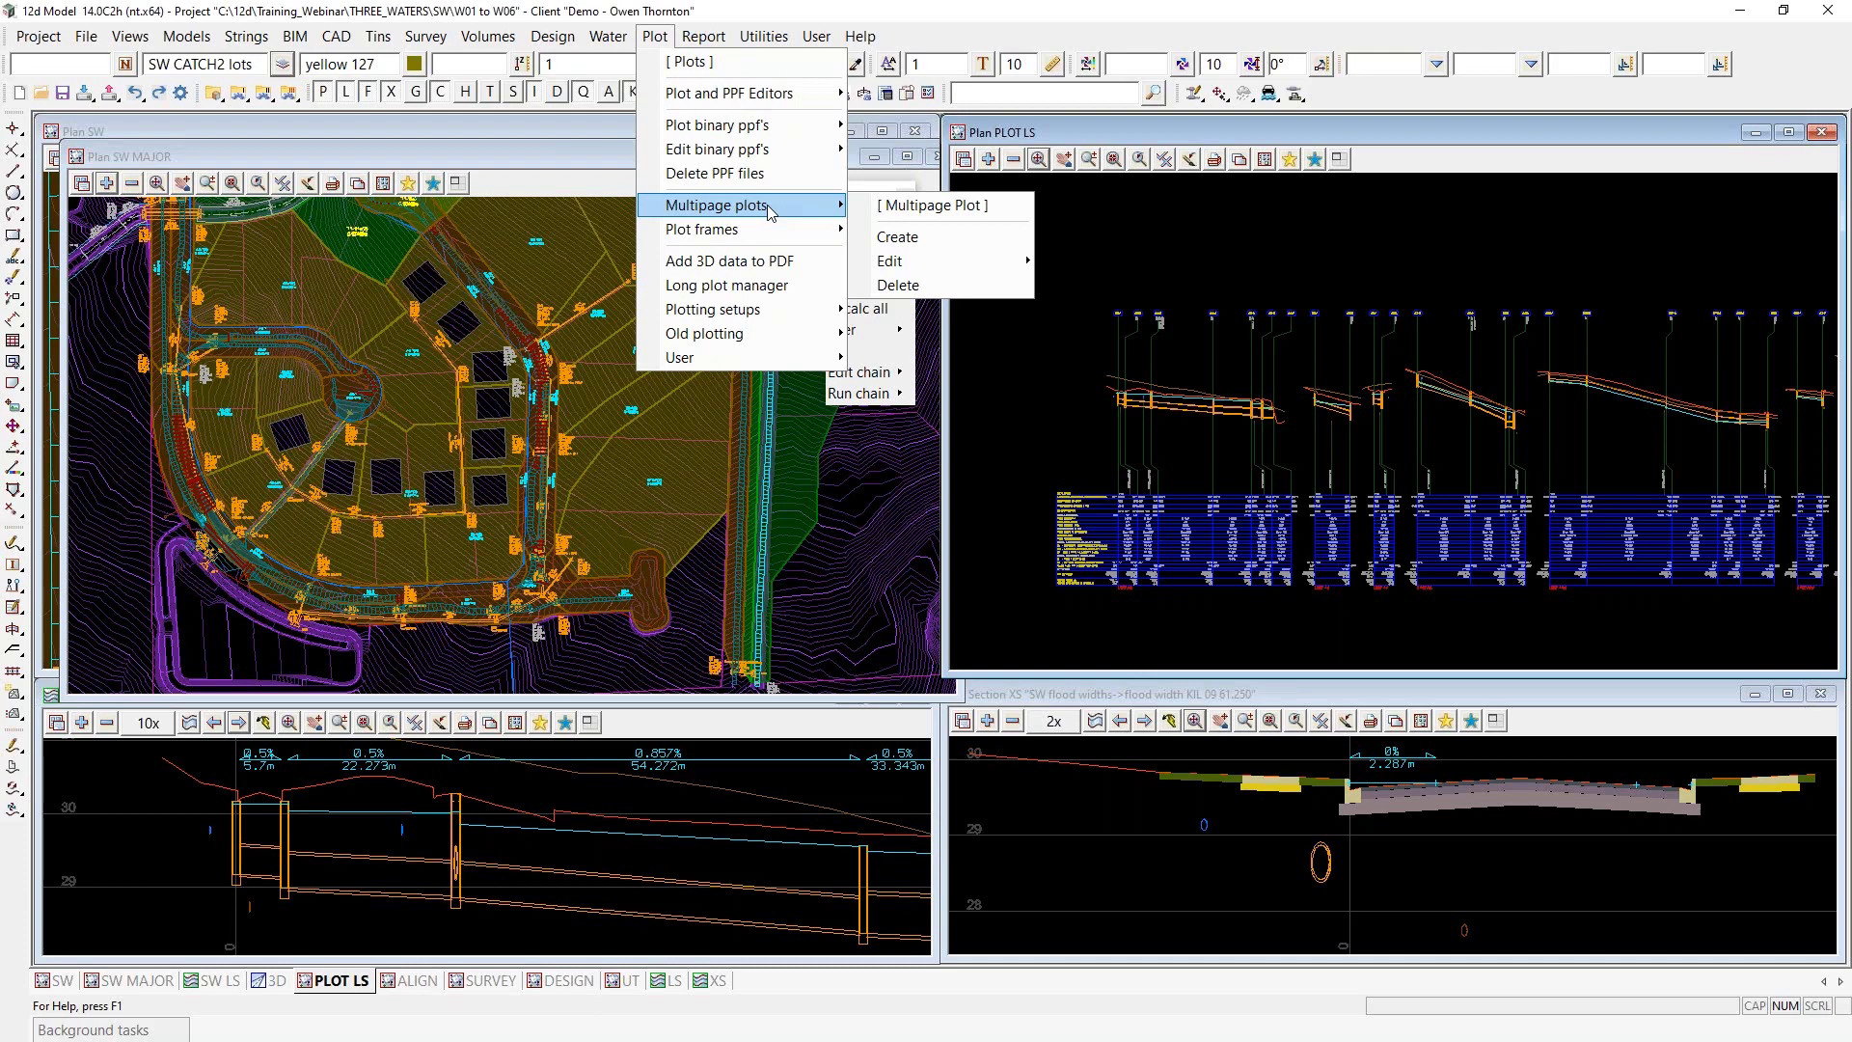
{"action": "left_click", "coordinate": [905, 238]}
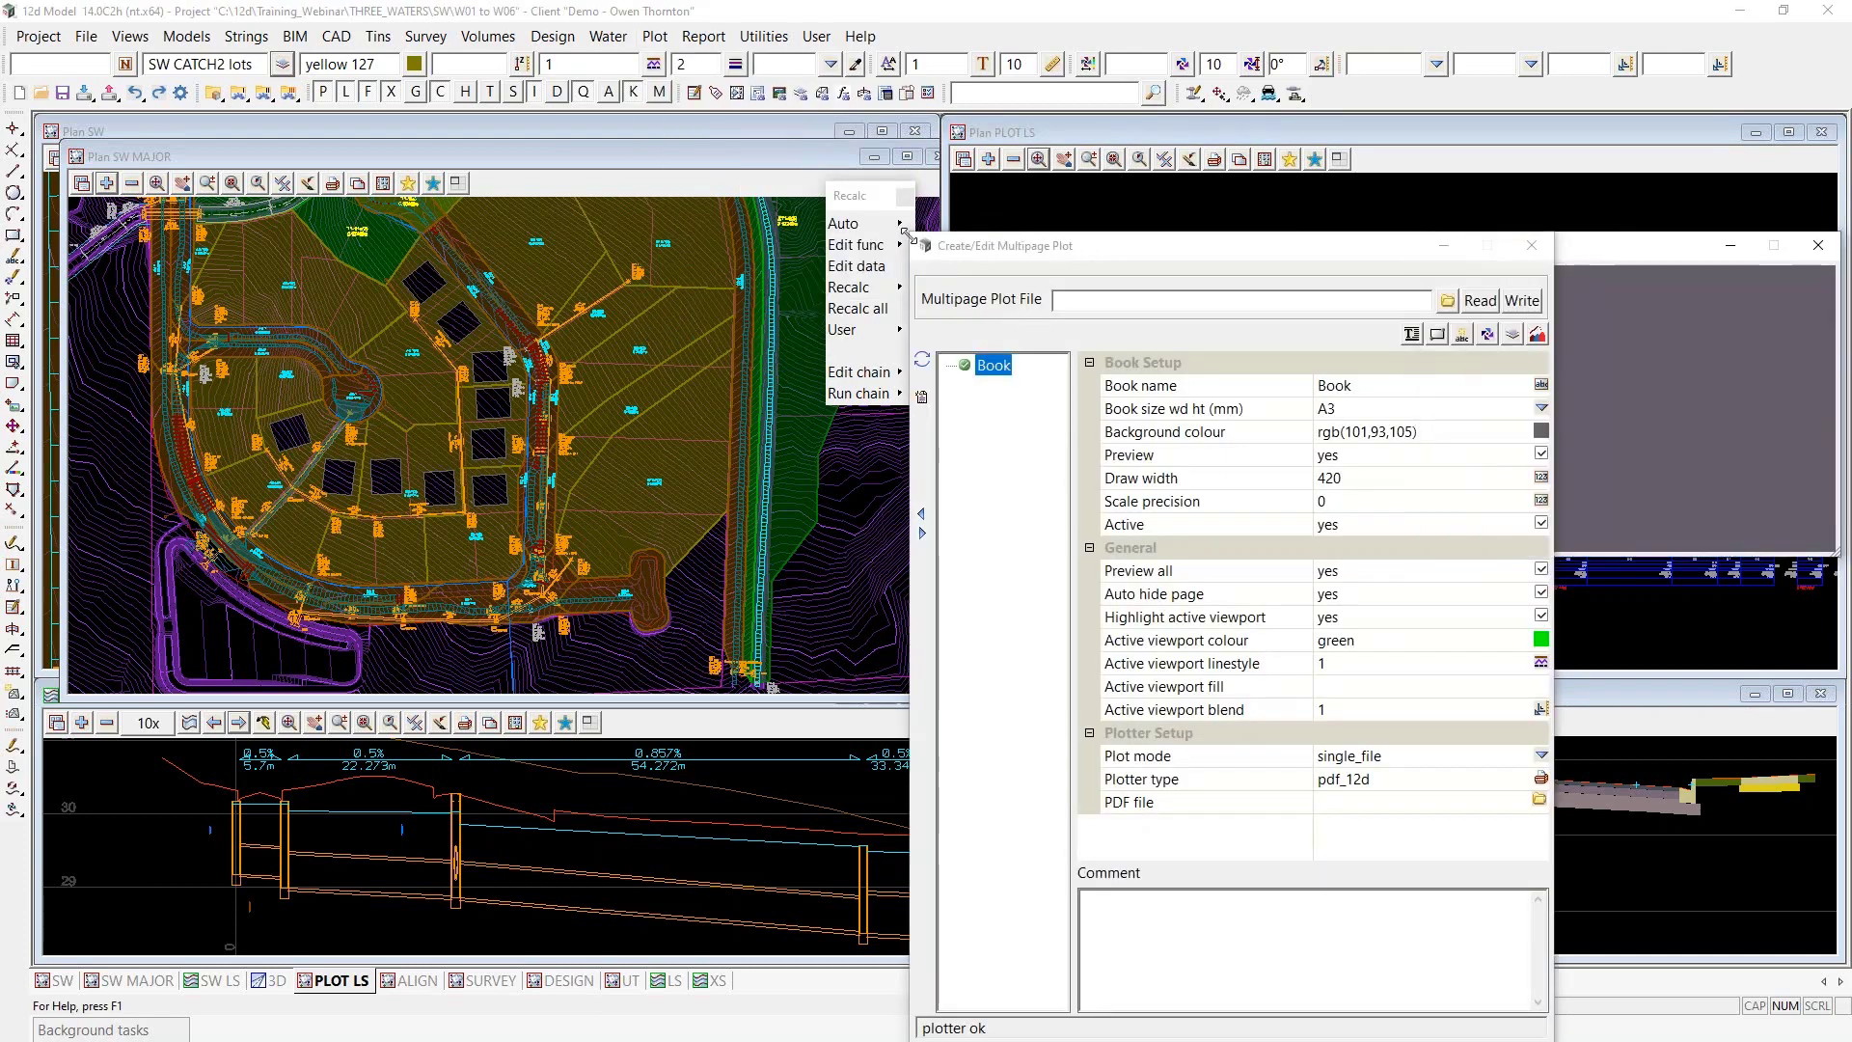
{"action": "left_click", "coordinate": [1449, 304]}
{"action": "mouse_move", "coordinate": [1674, 632]}
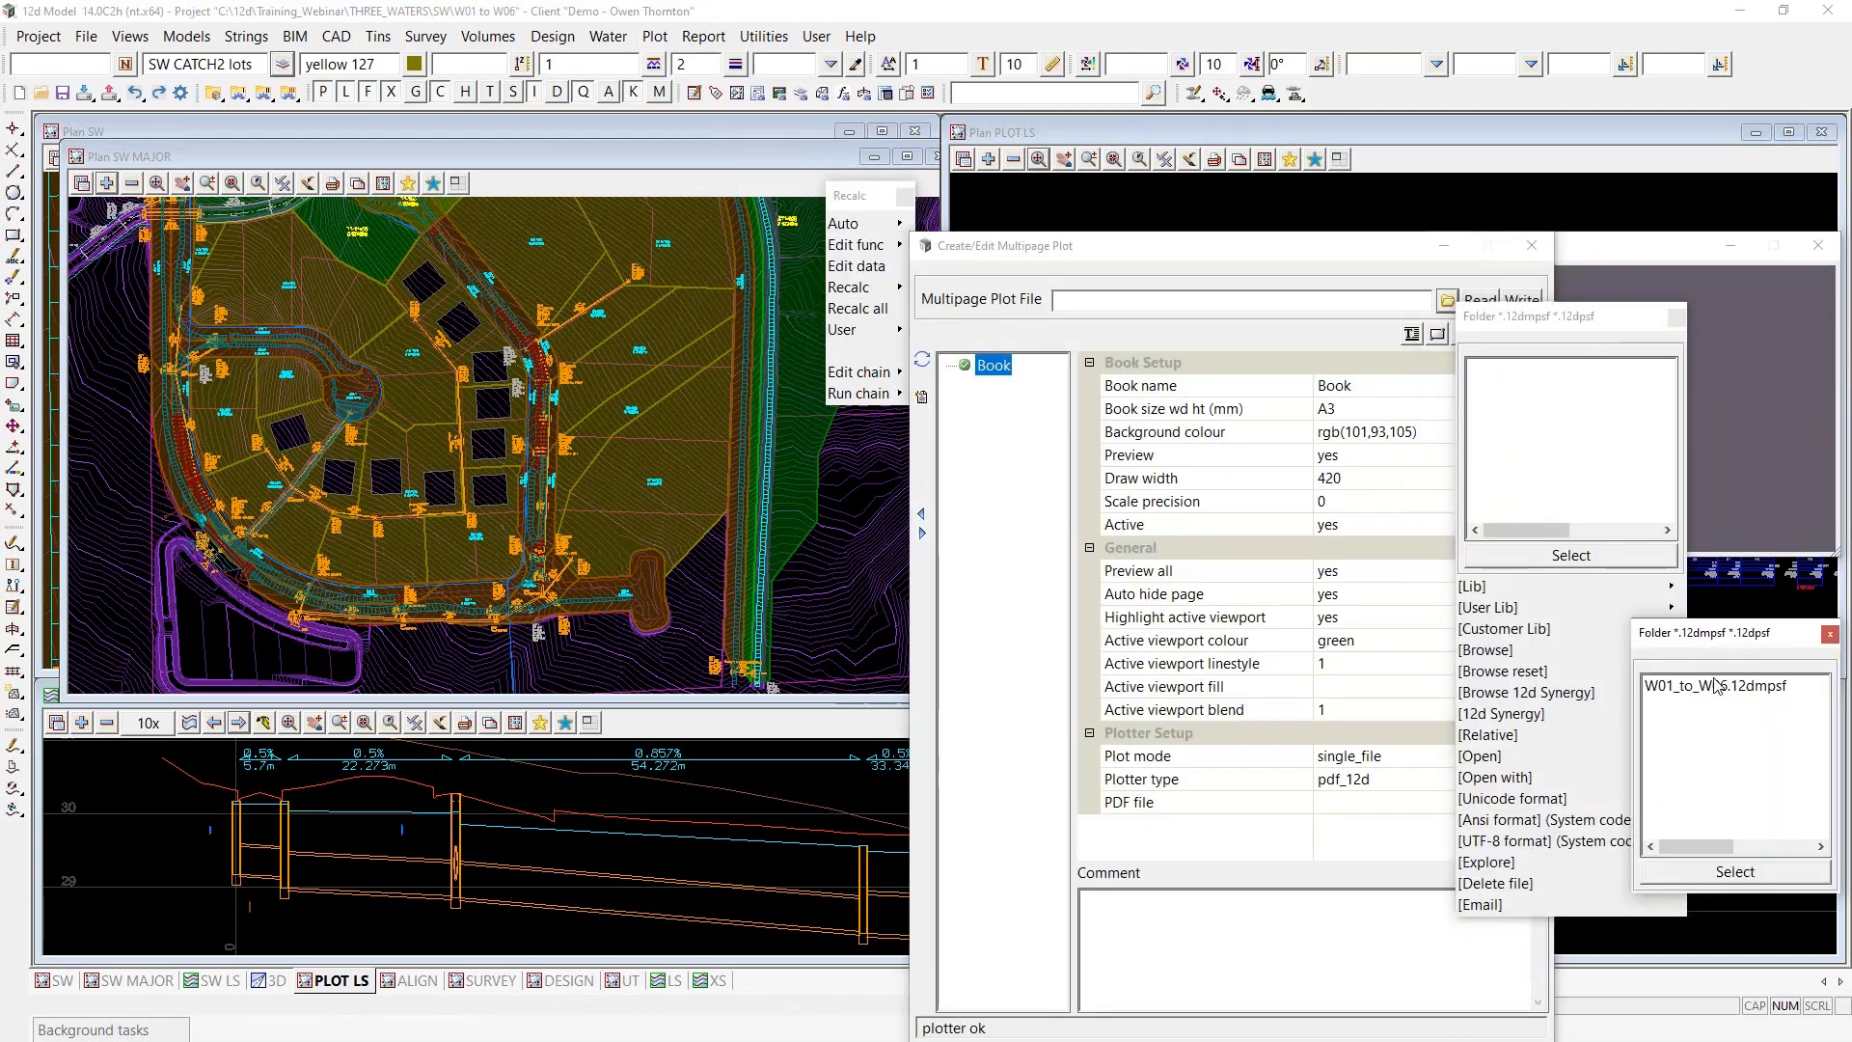
{"action": "left_click", "coordinate": [1714, 695]}
{"action": "left_click_drag", "start_coordinate": [1305, 253], "coordinate": [427, 103]}
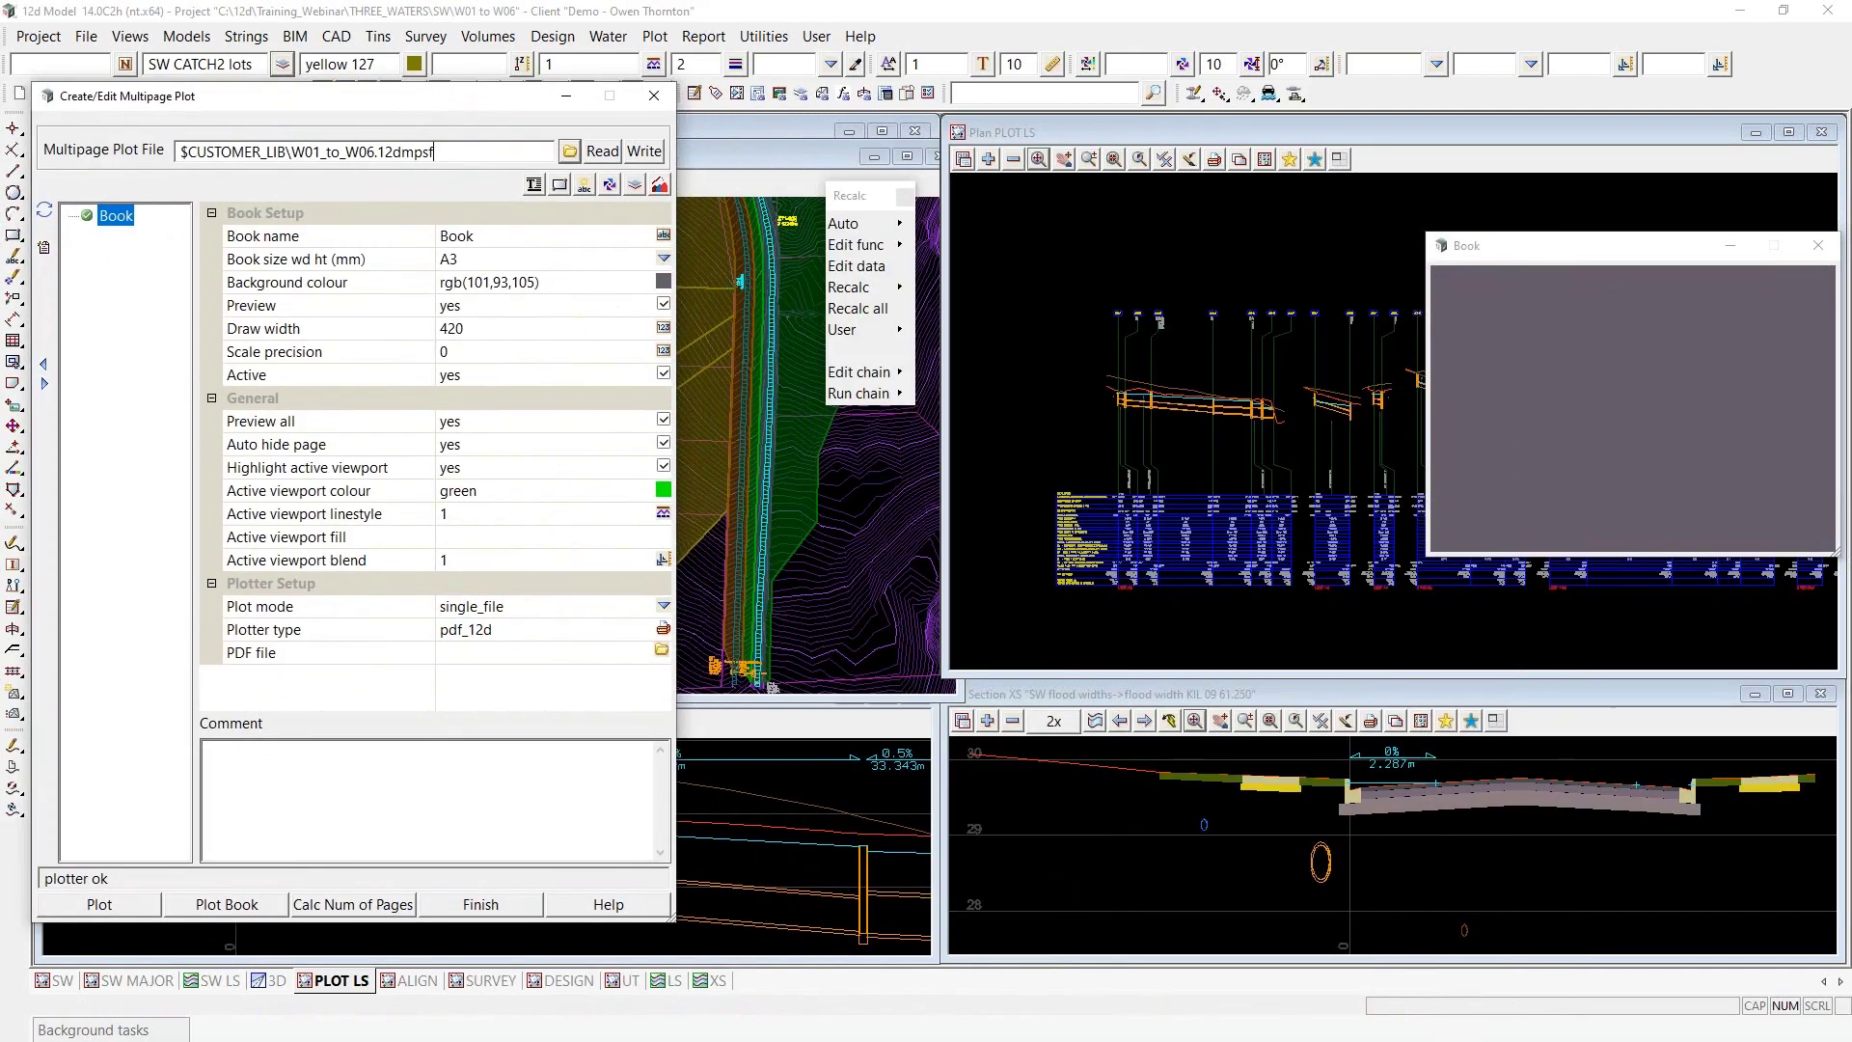
Read in the multipage plot file and widen the editor and its tree to fit the full chapter names
{"action": "left_click_drag", "start_coordinate": [681, 214], "coordinate": [883, 218]}
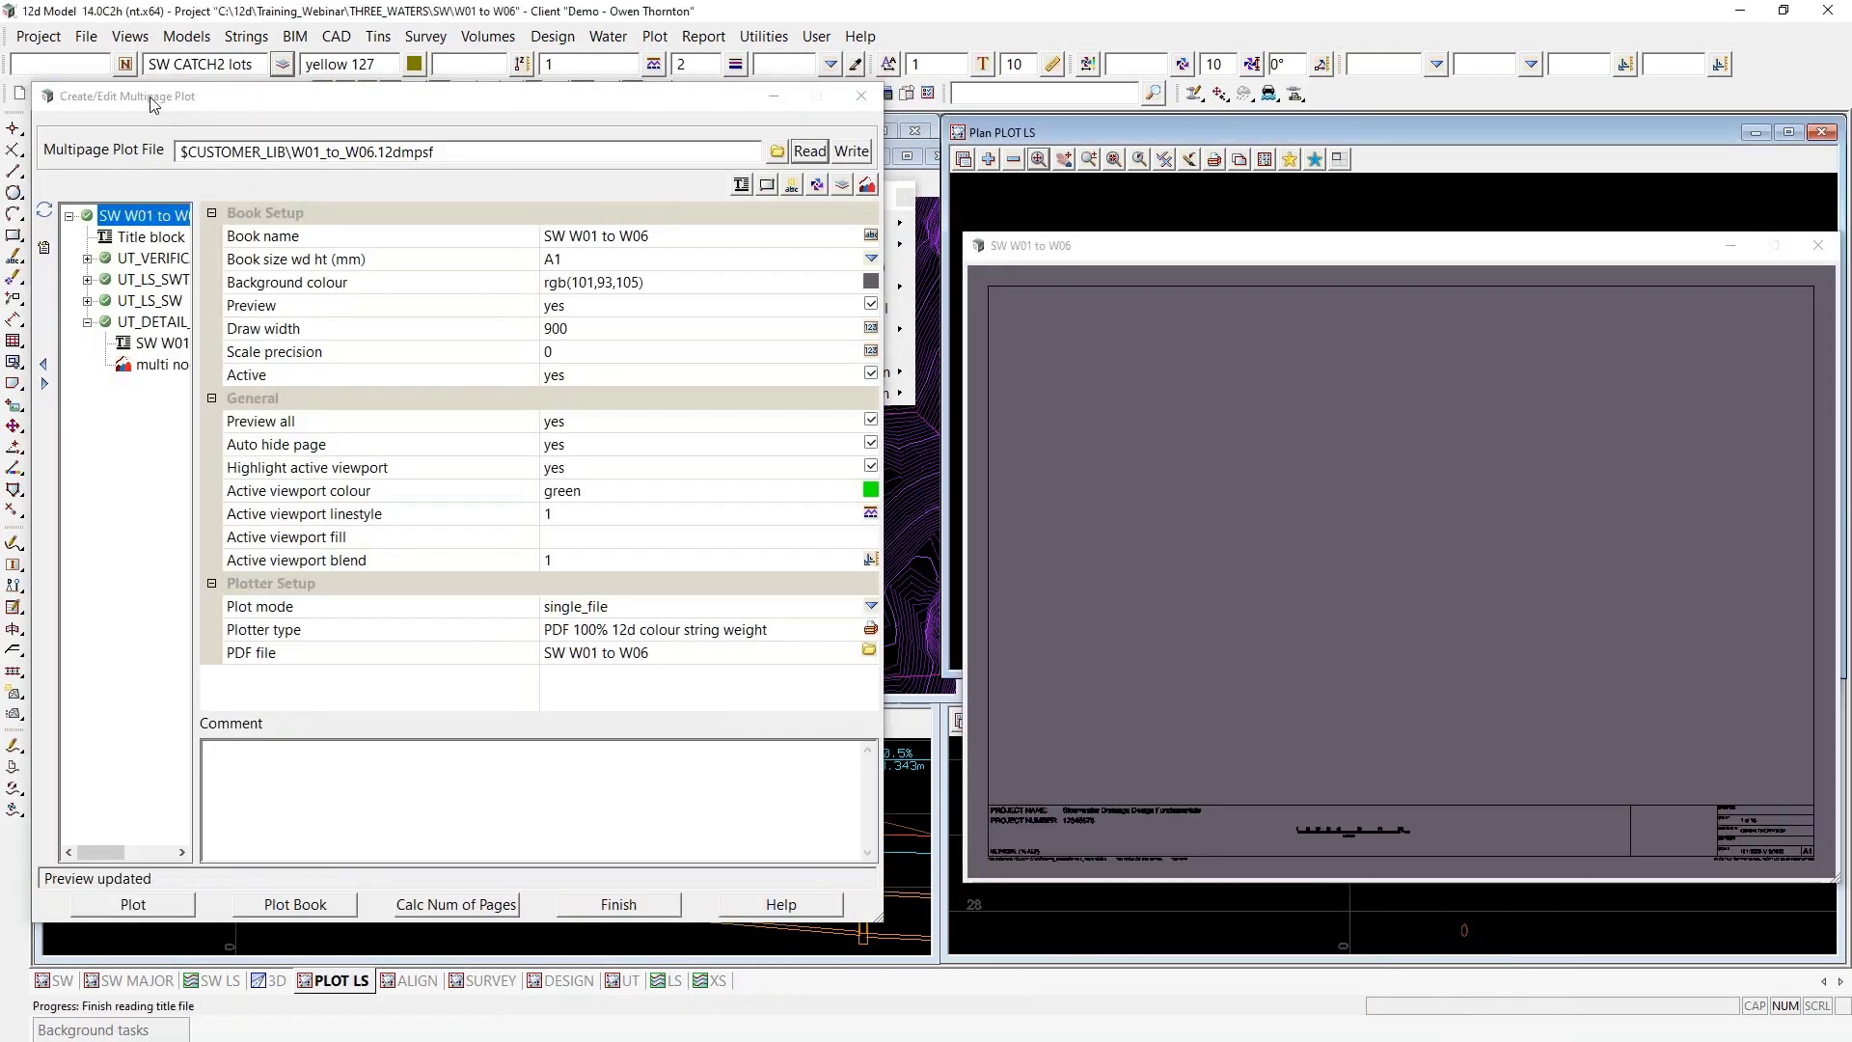
{"action": "left_click_drag", "start_coordinate": [196, 241], "coordinate": [354, 264]}
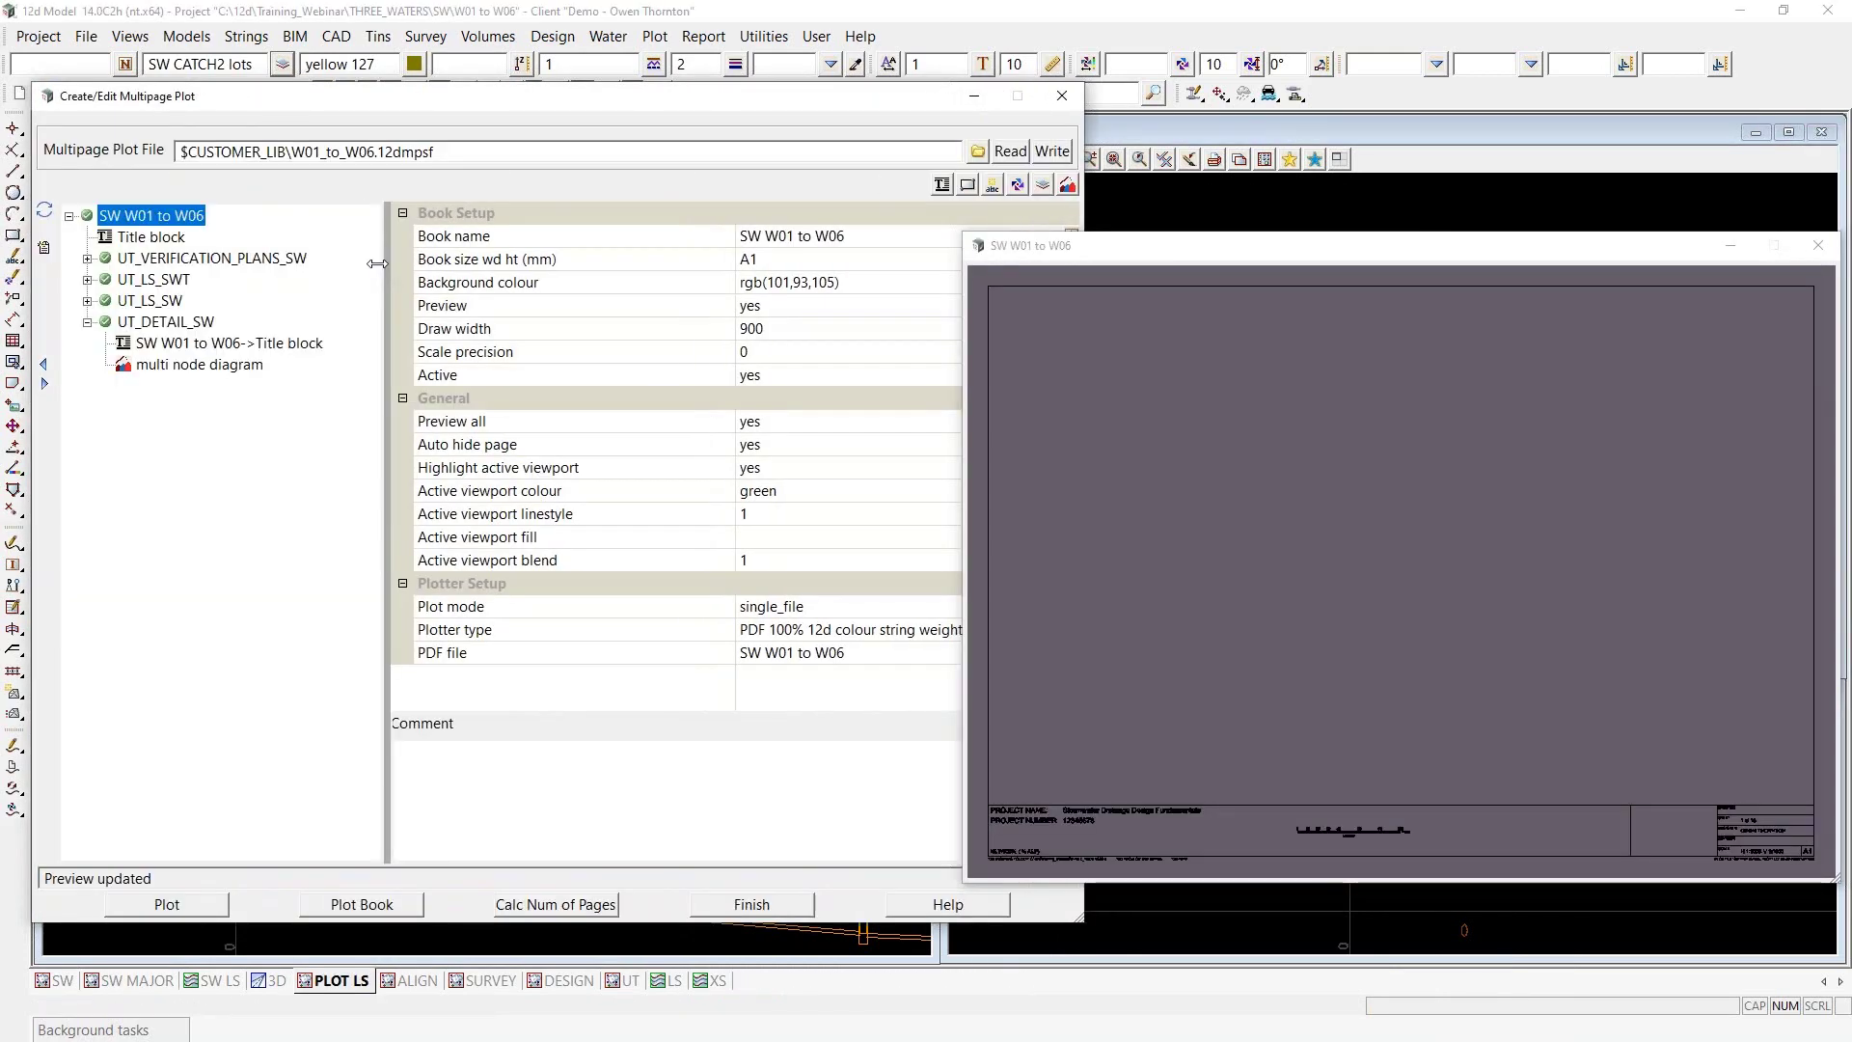
{"action": "left_click", "coordinate": [828, 109]}
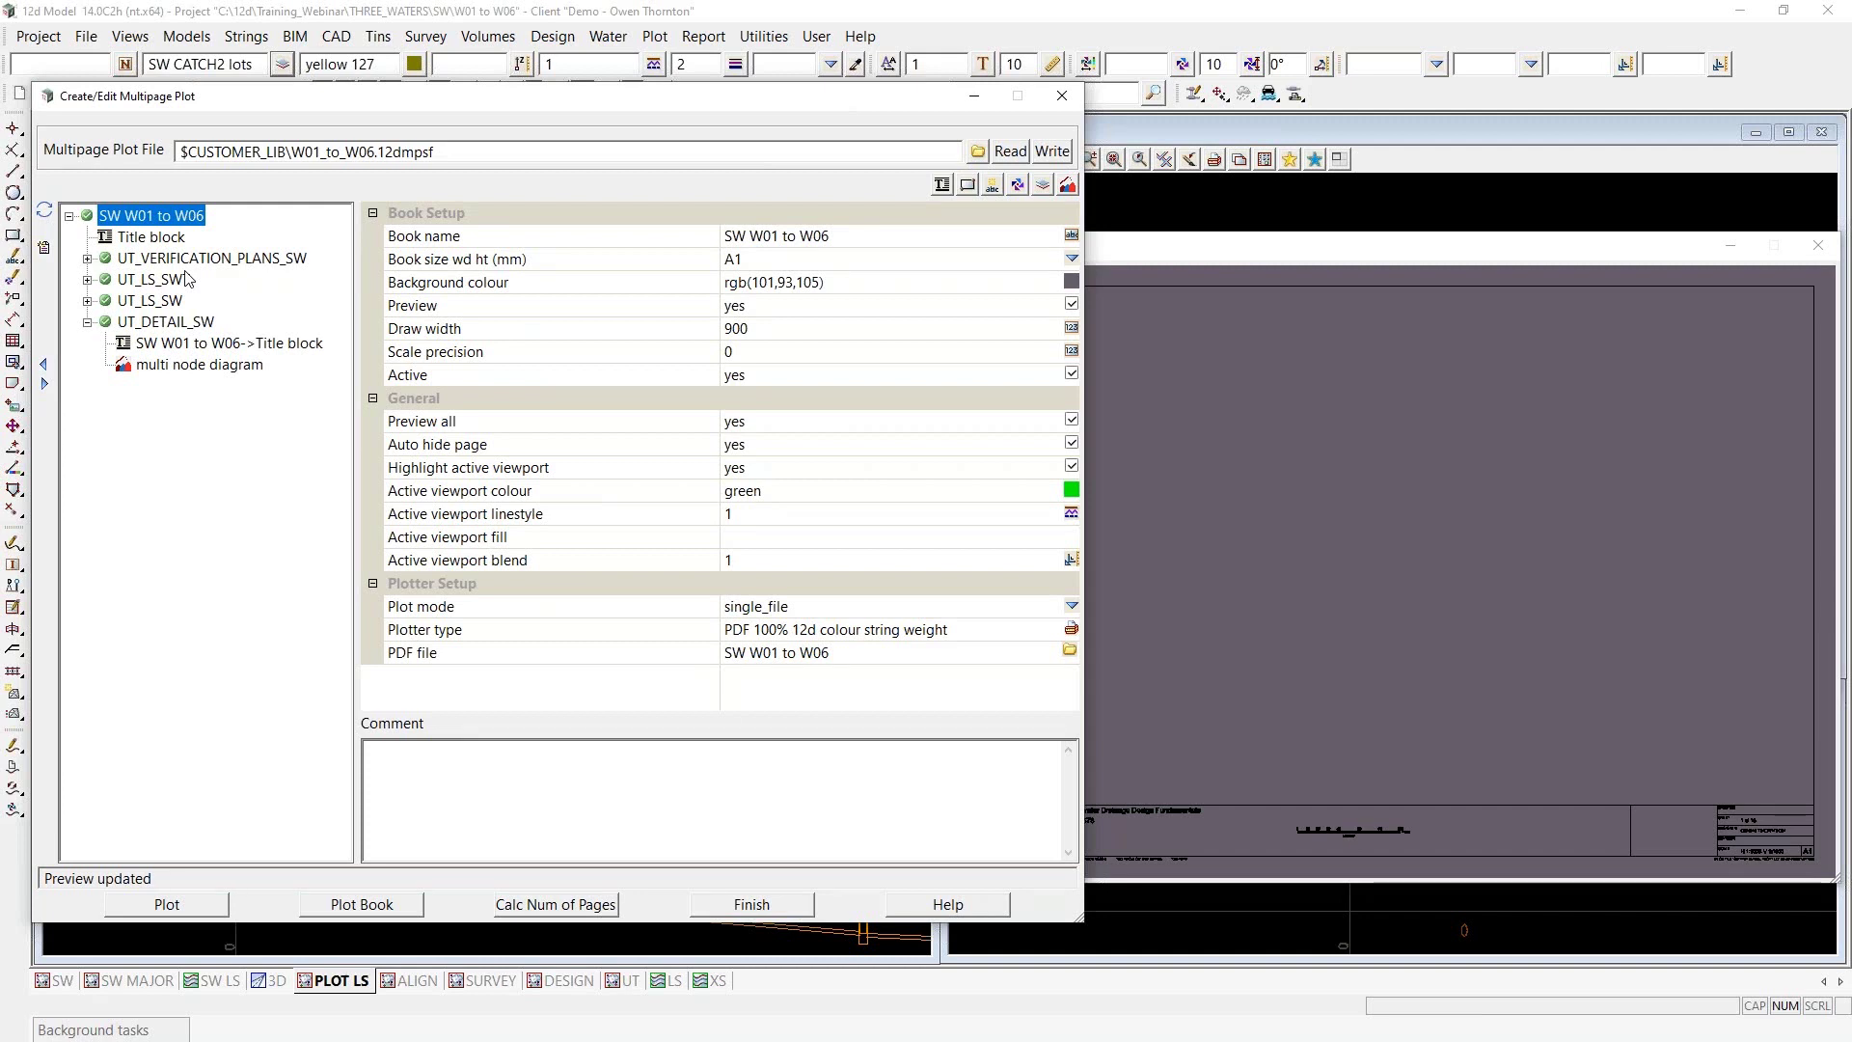
Expand the UT_VERIFICATION_PLANS_SW chapter and preview its SW T, SW L_MAJ and SW T_MAJ verification plan pages
{"action": "left_click", "coordinate": [87, 259]}
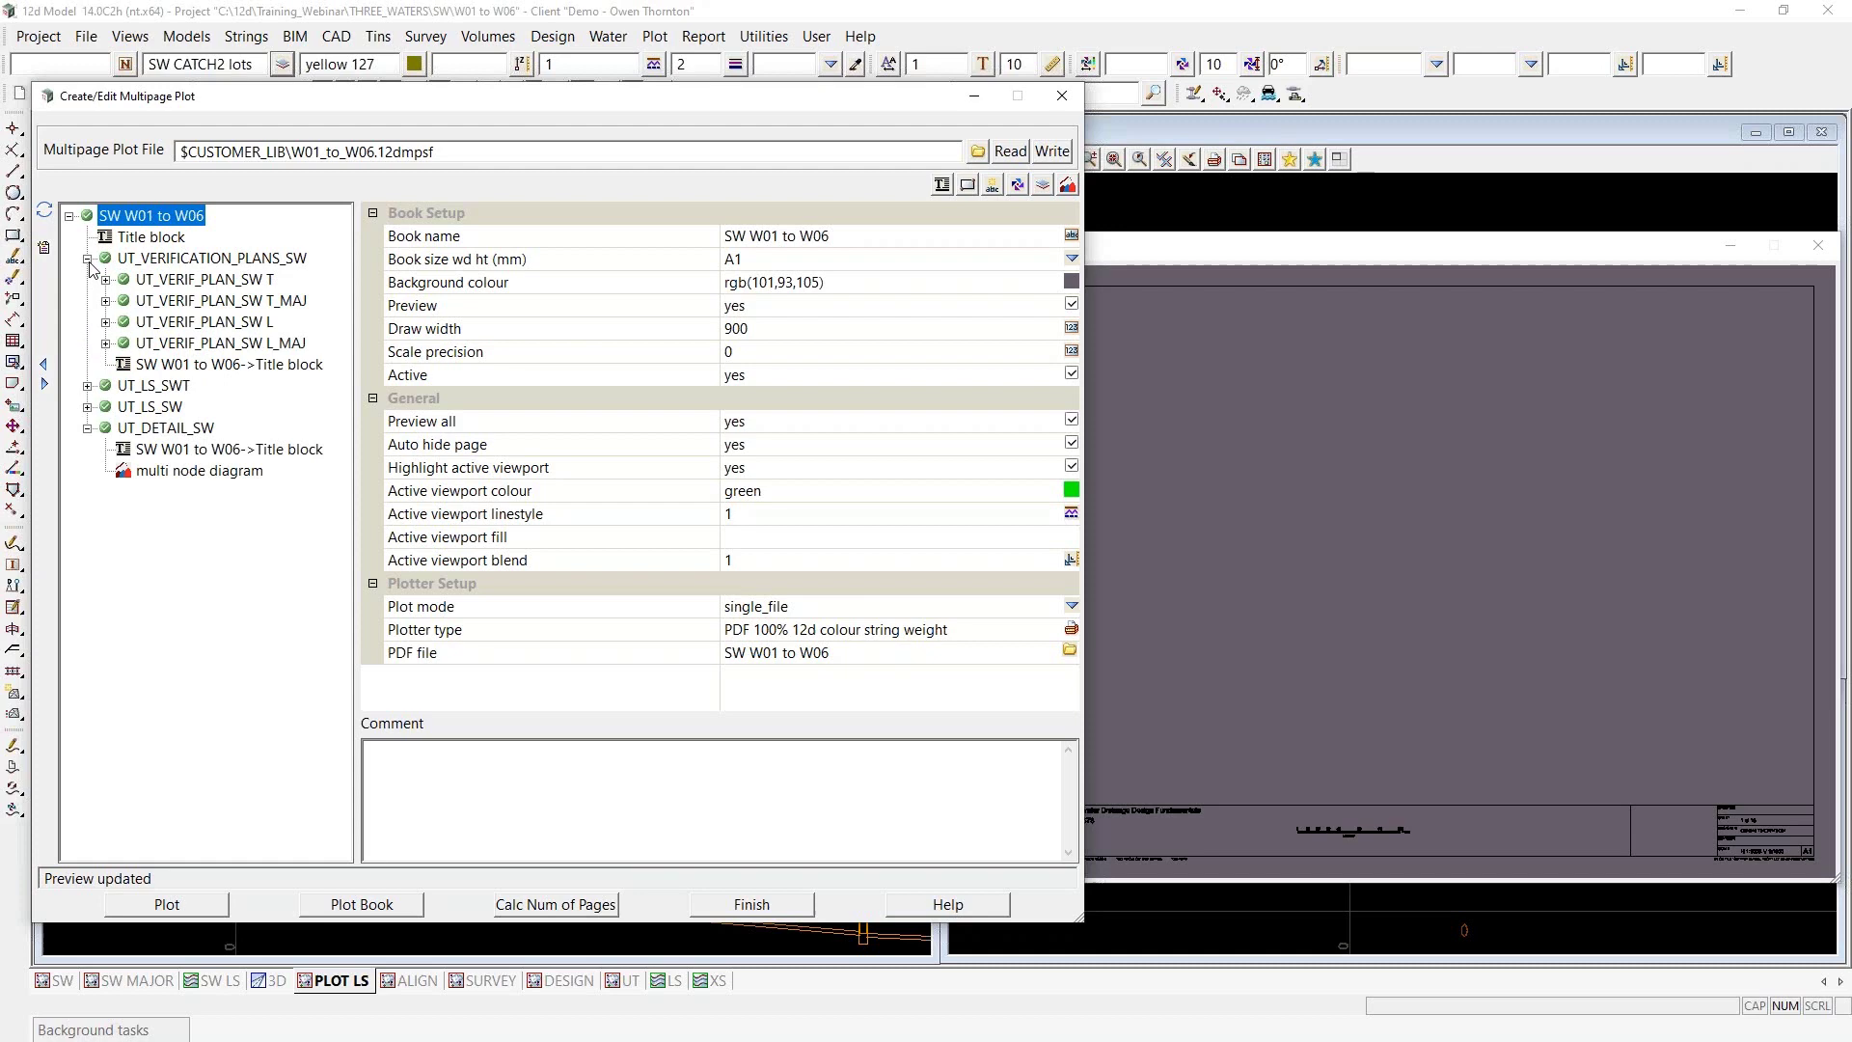
{"action": "left_click", "coordinate": [195, 287]}
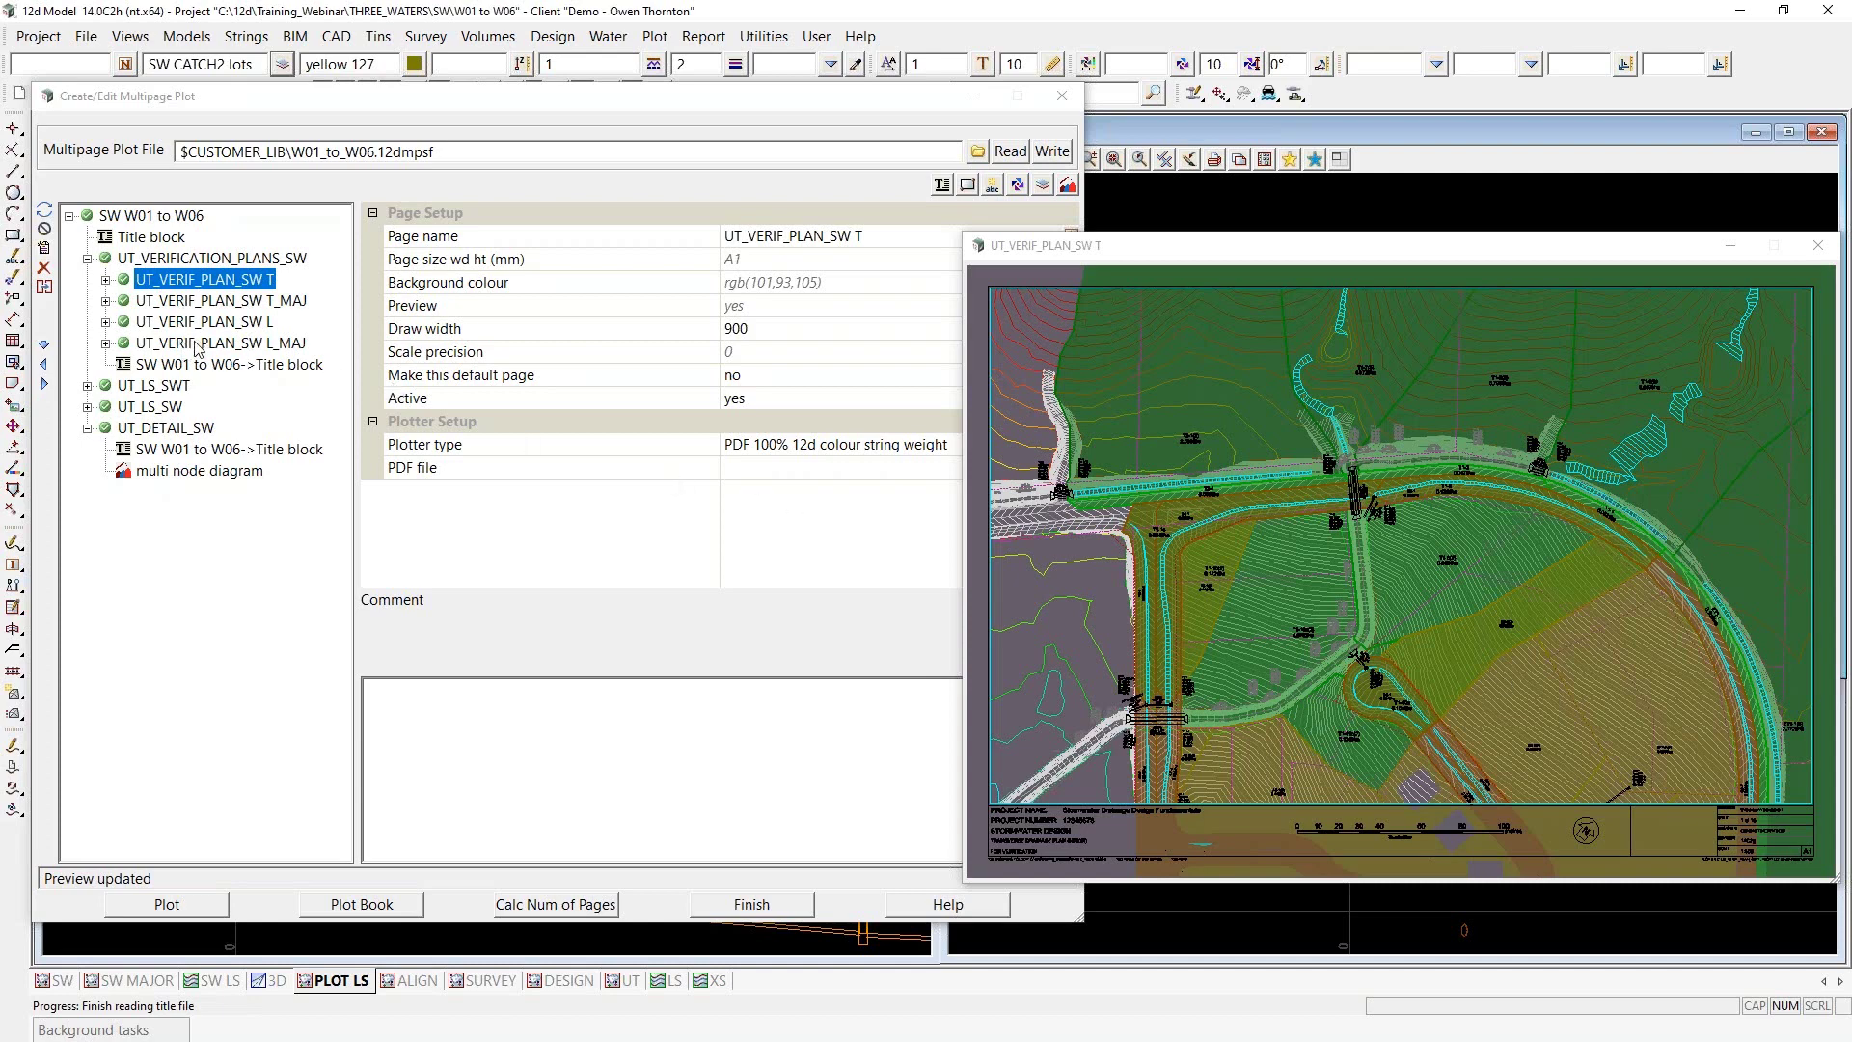
{"action": "left_click", "coordinate": [198, 343]}
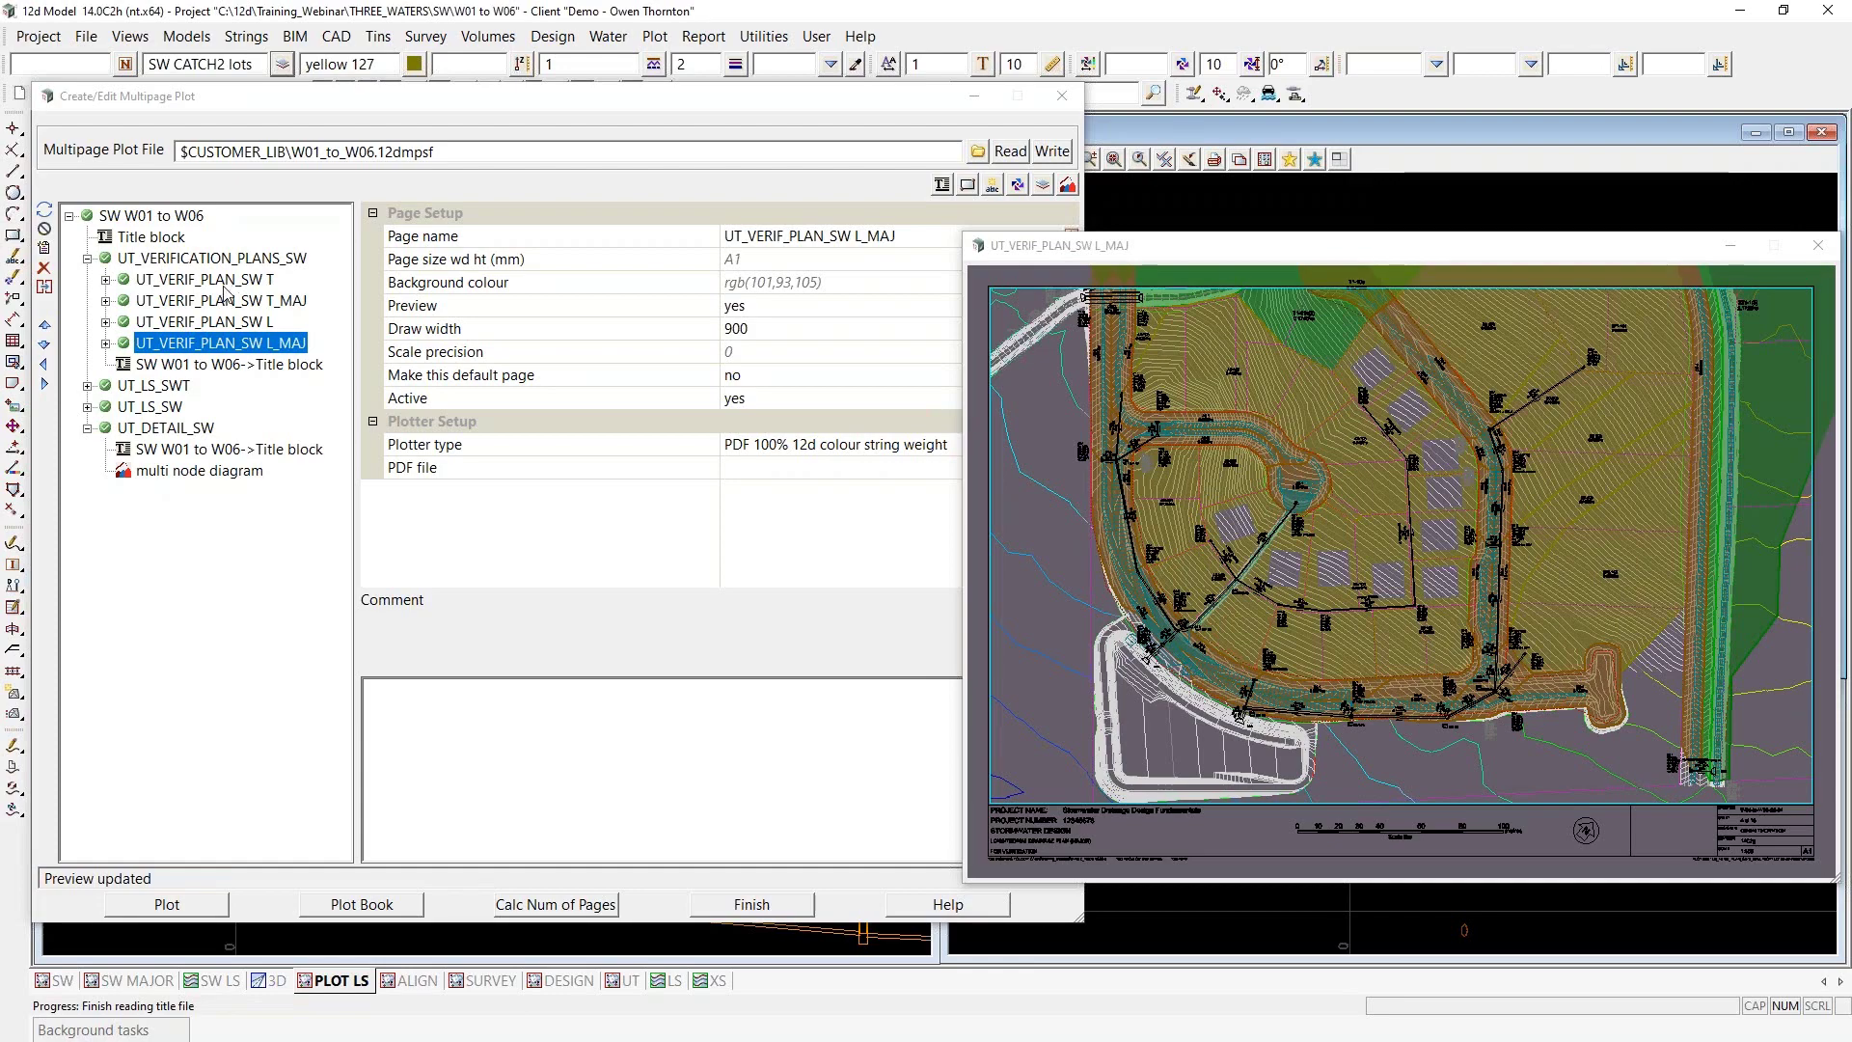
{"action": "left_click", "coordinate": [232, 299]}
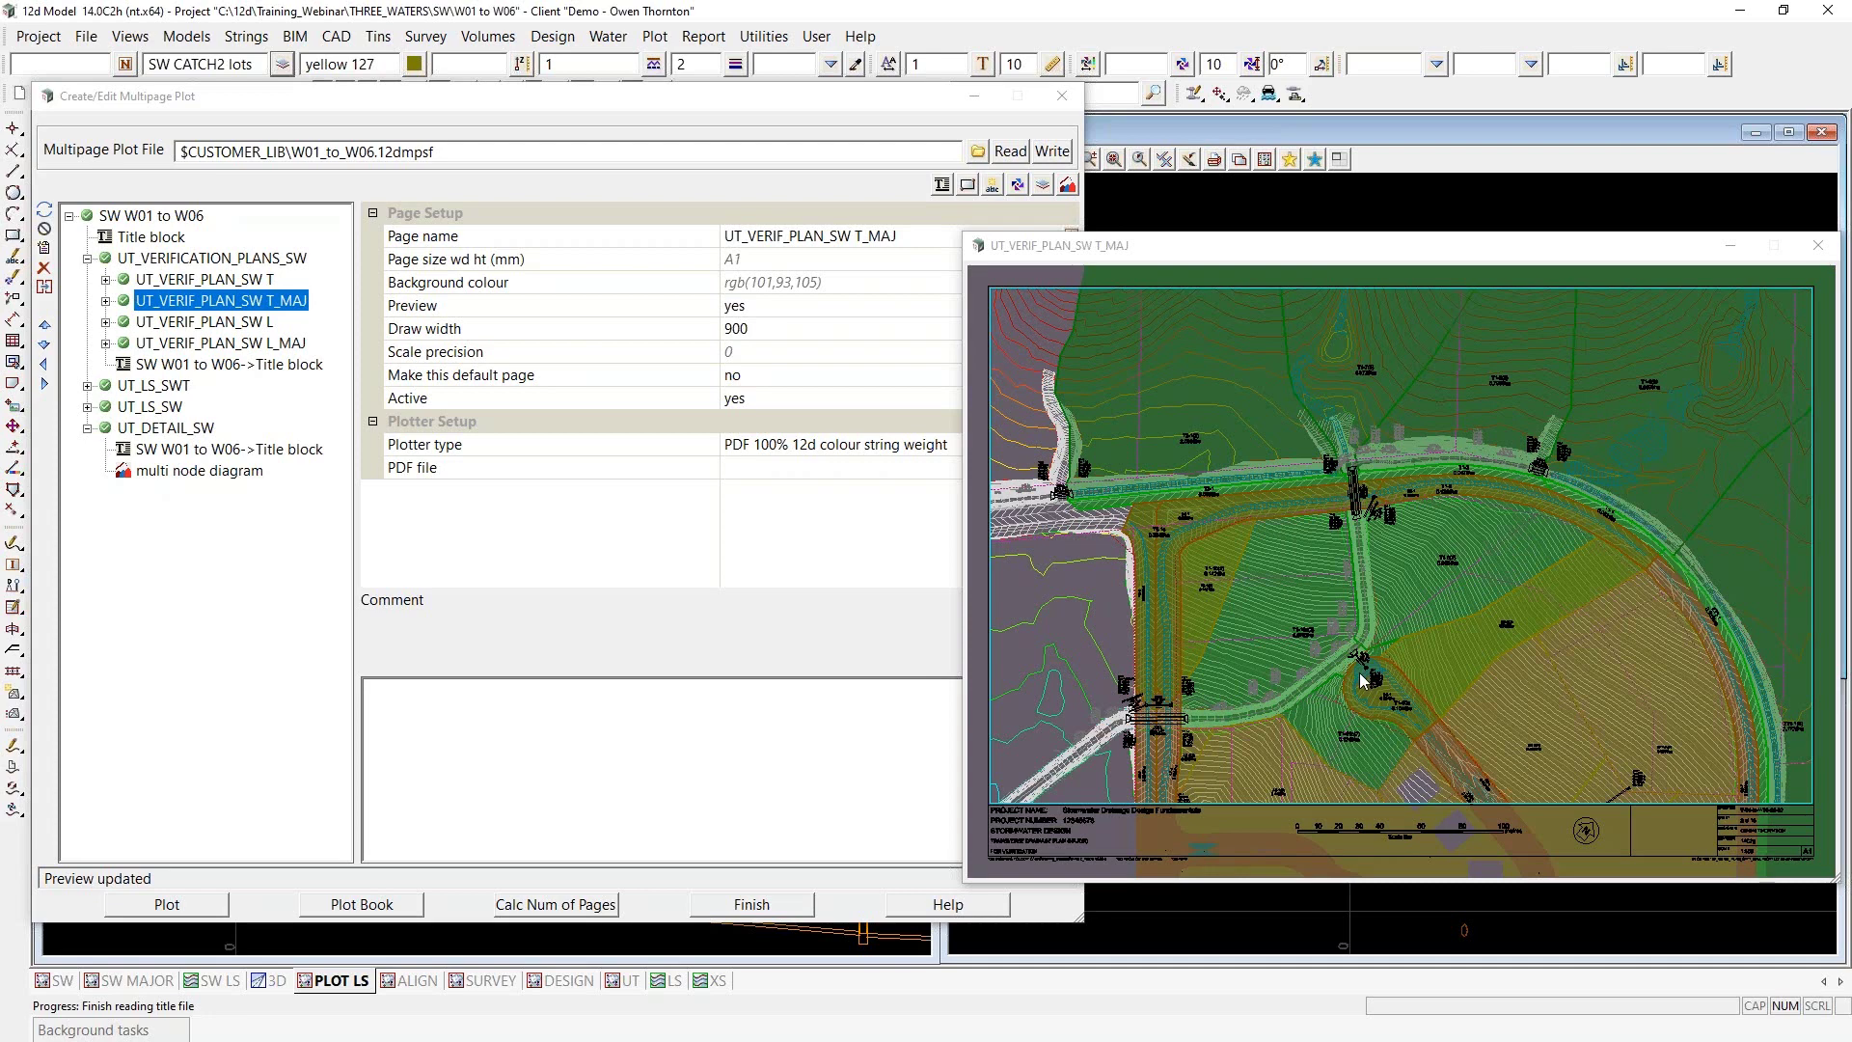
Expand the UT_LS_SWT and UT_LS_SW long section chapters and bring the plot editor in front of the preview
{"action": "left_click", "coordinate": [153, 386]}
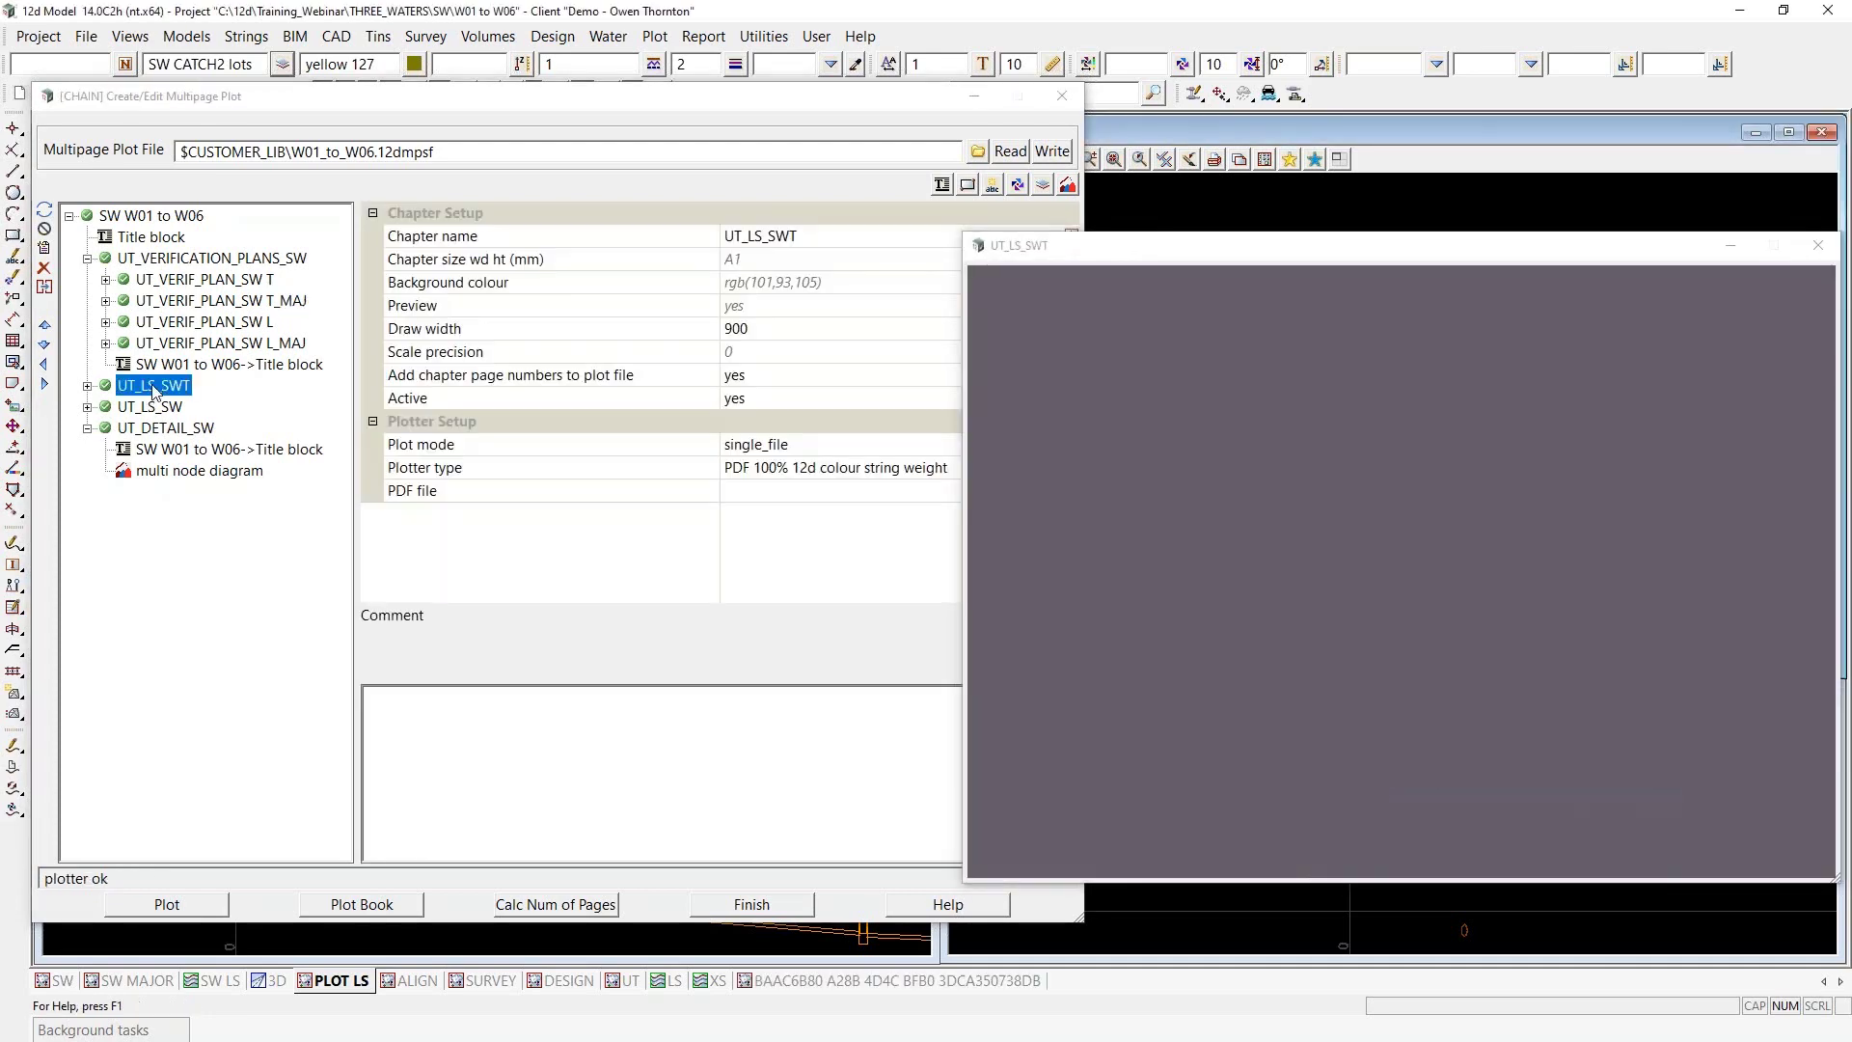
{"action": "left_click", "coordinate": [88, 385]}
{"action": "left_click", "coordinate": [87, 429]}
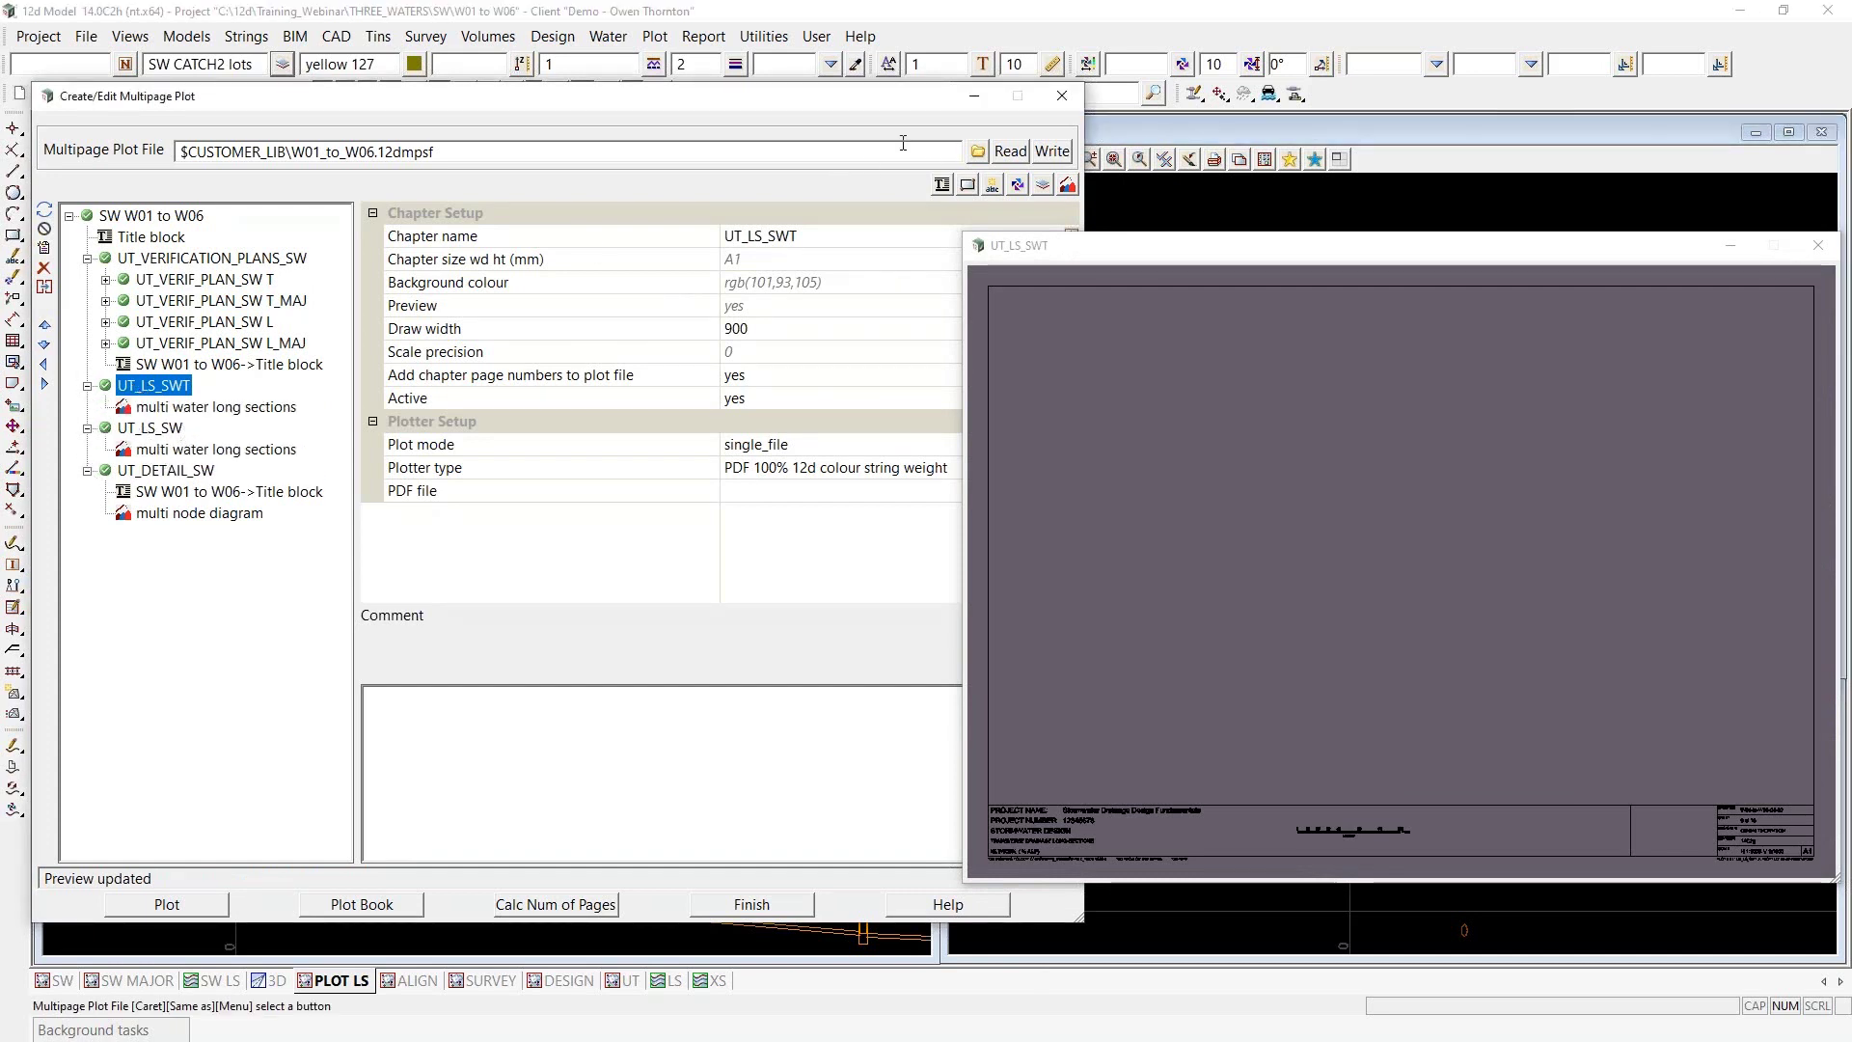
{"action": "left_click", "coordinate": [812, 103]}
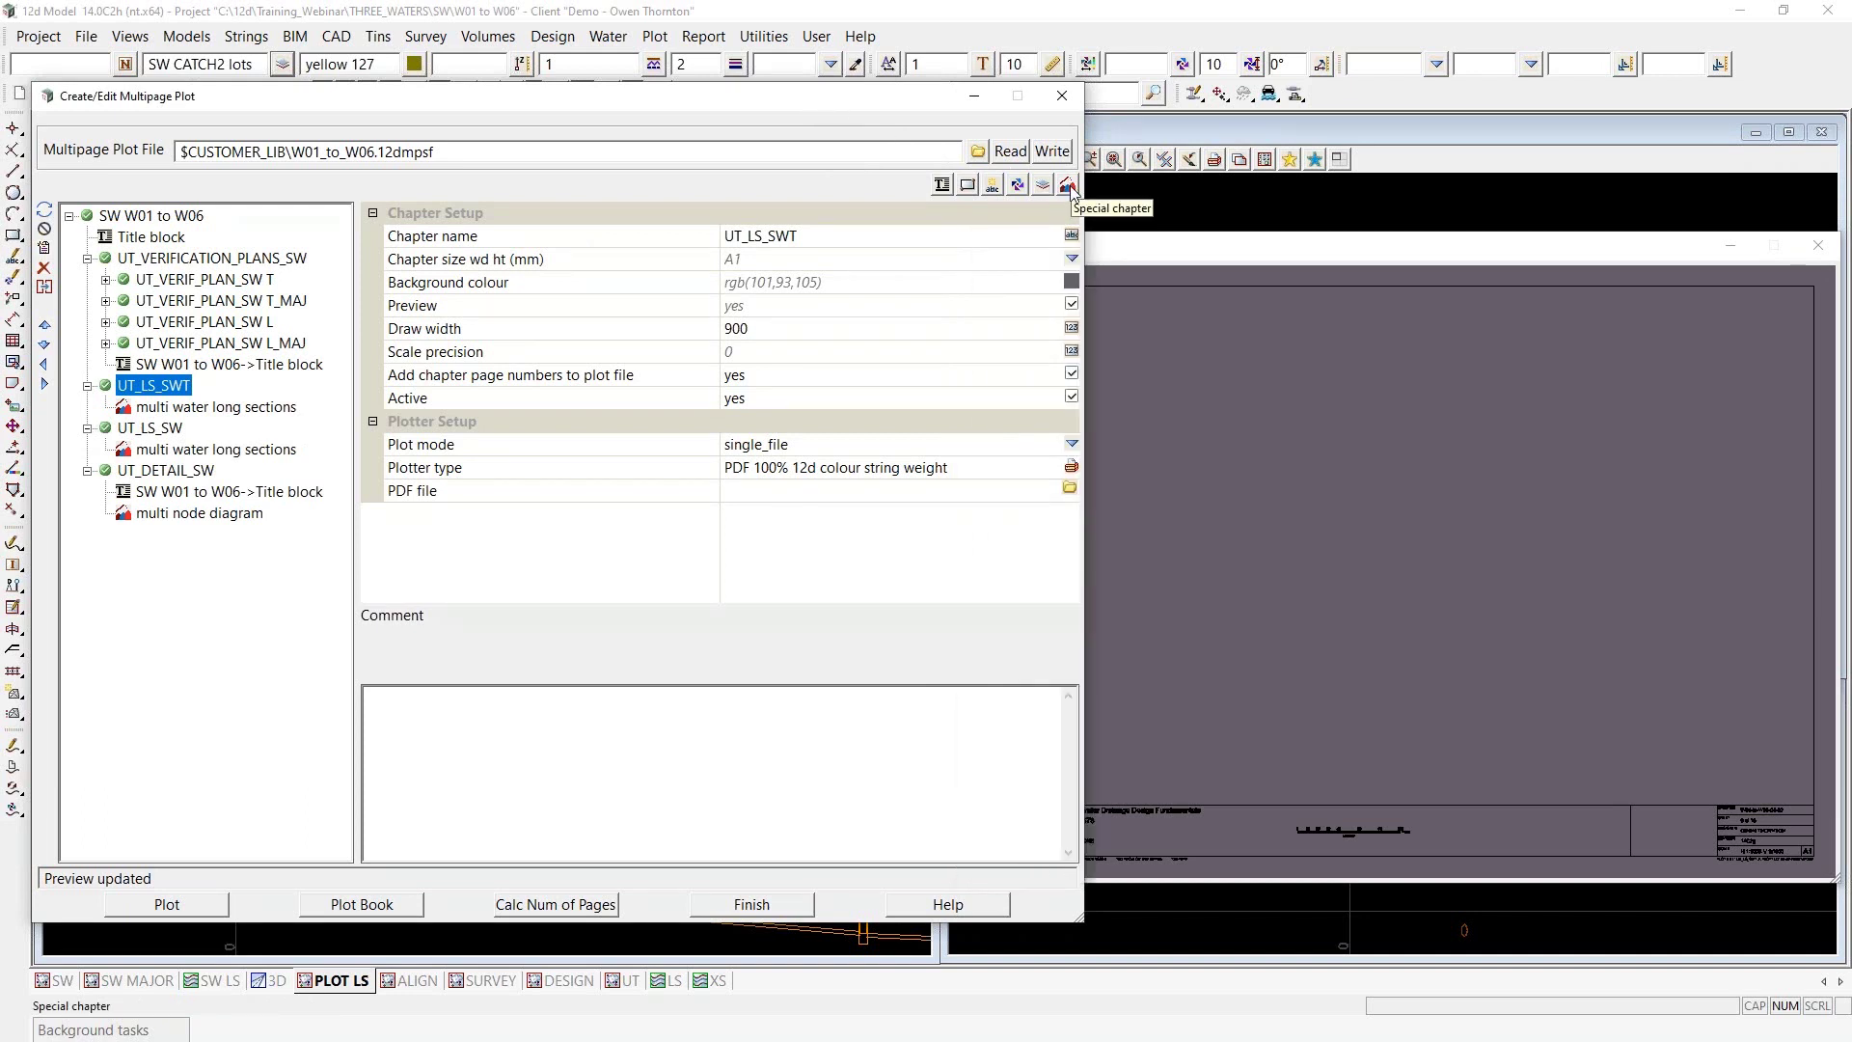
Check the PPF file and network model set for the multi water long sections under UT_LS_SWT
{"action": "left_click", "coordinate": [180, 418]}
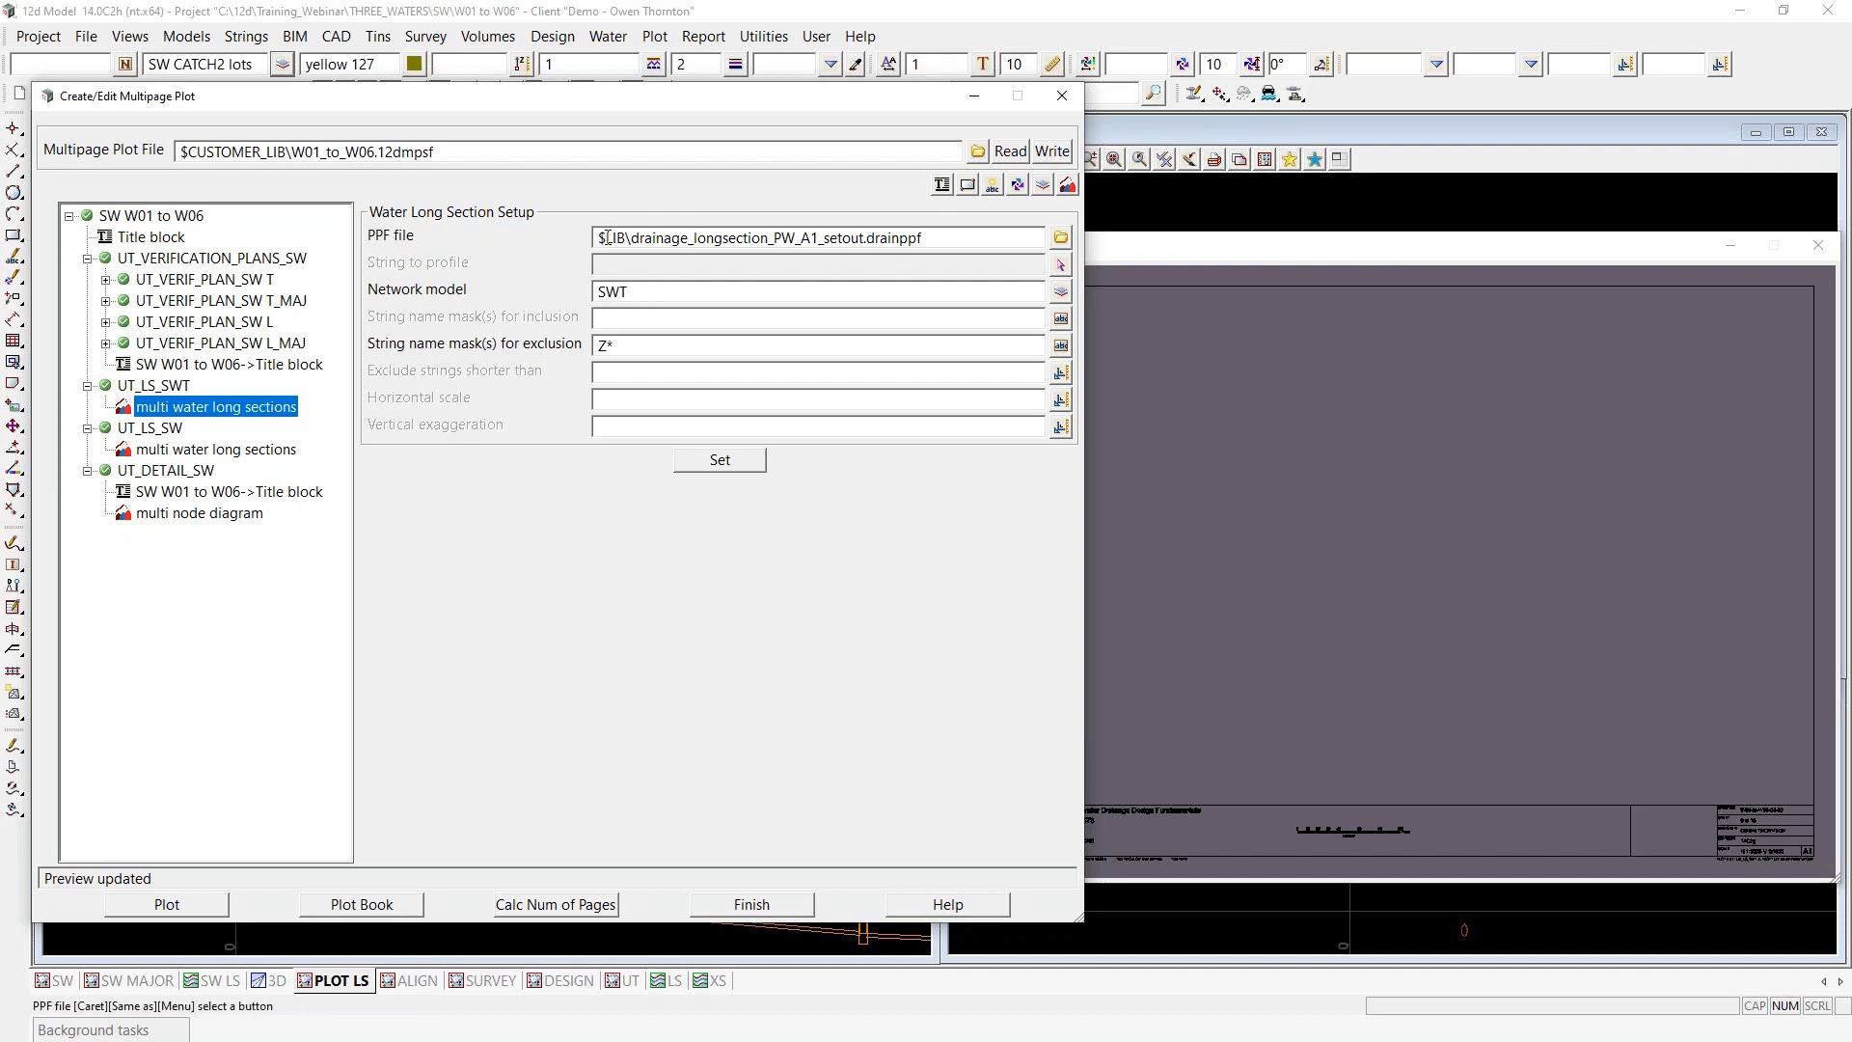
{"action": "left_click_drag", "start_coordinate": [598, 237], "coordinate": [942, 233]}
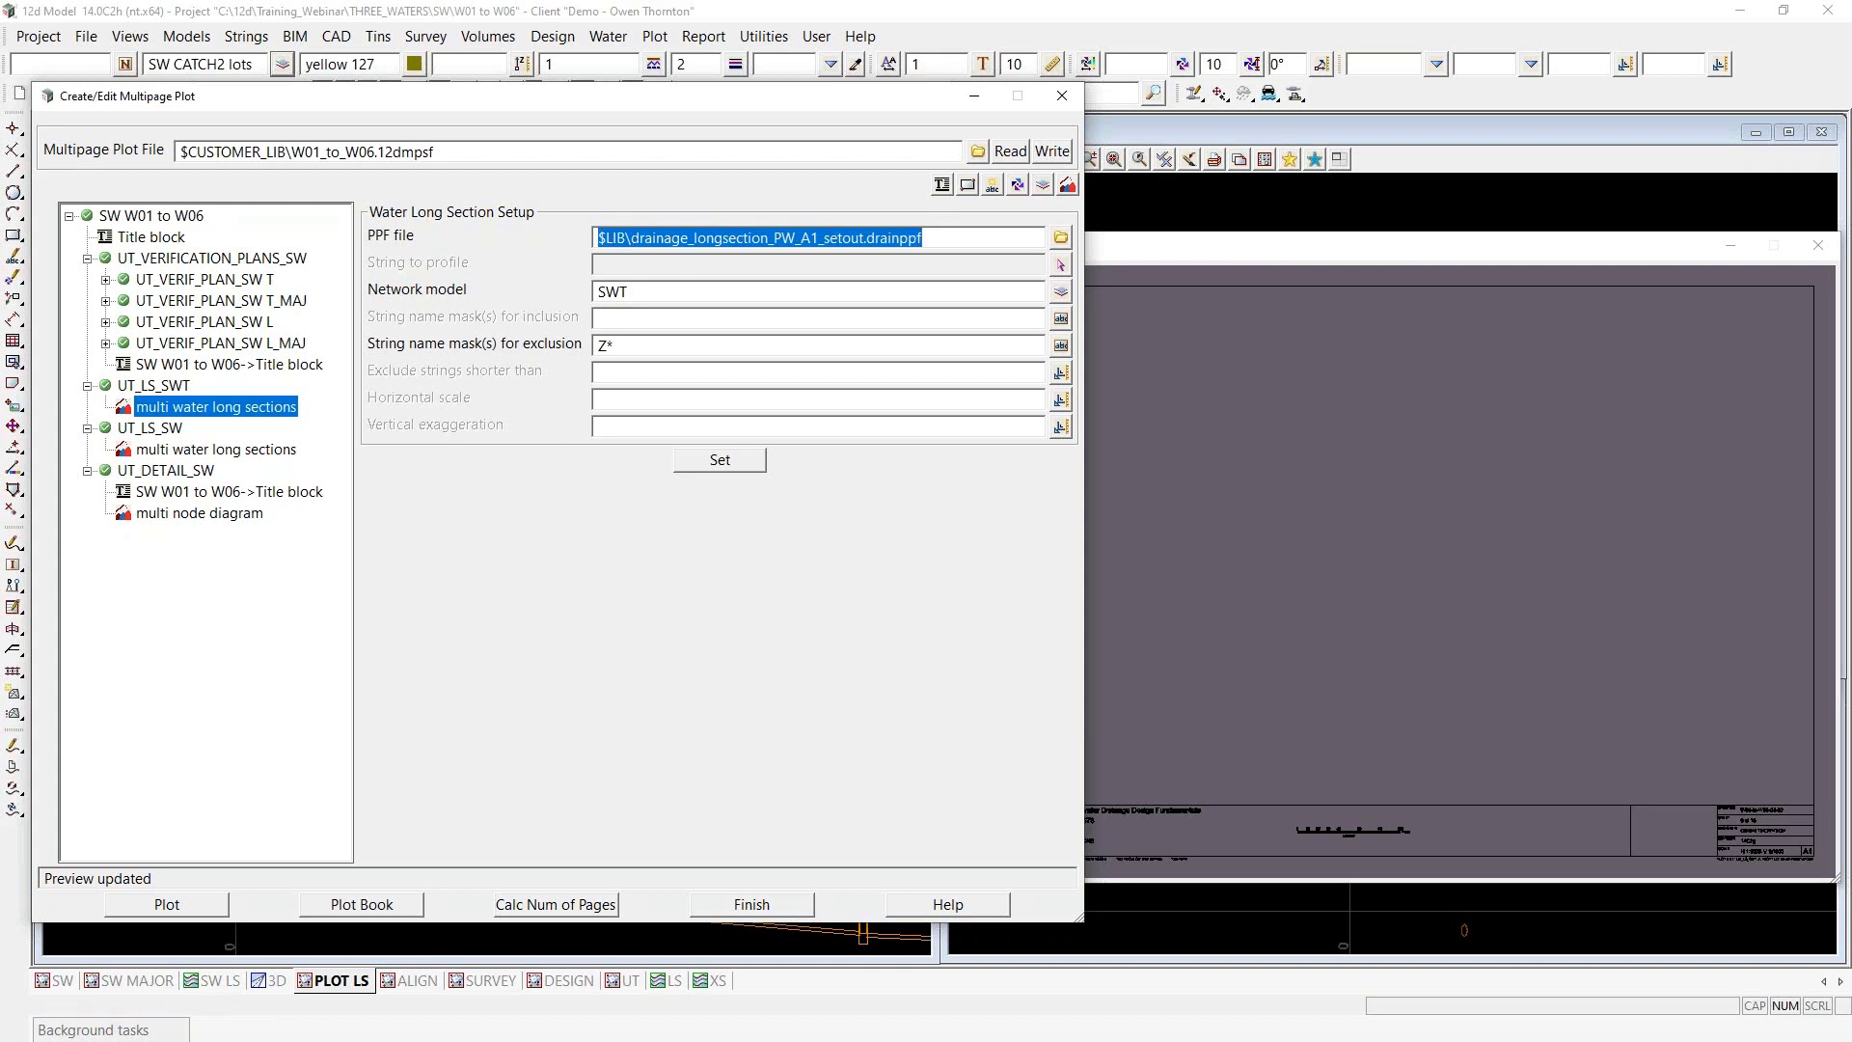
{"action": "left_click", "coordinate": [642, 291]}
{"action": "double_click", "coordinate": [648, 290]}
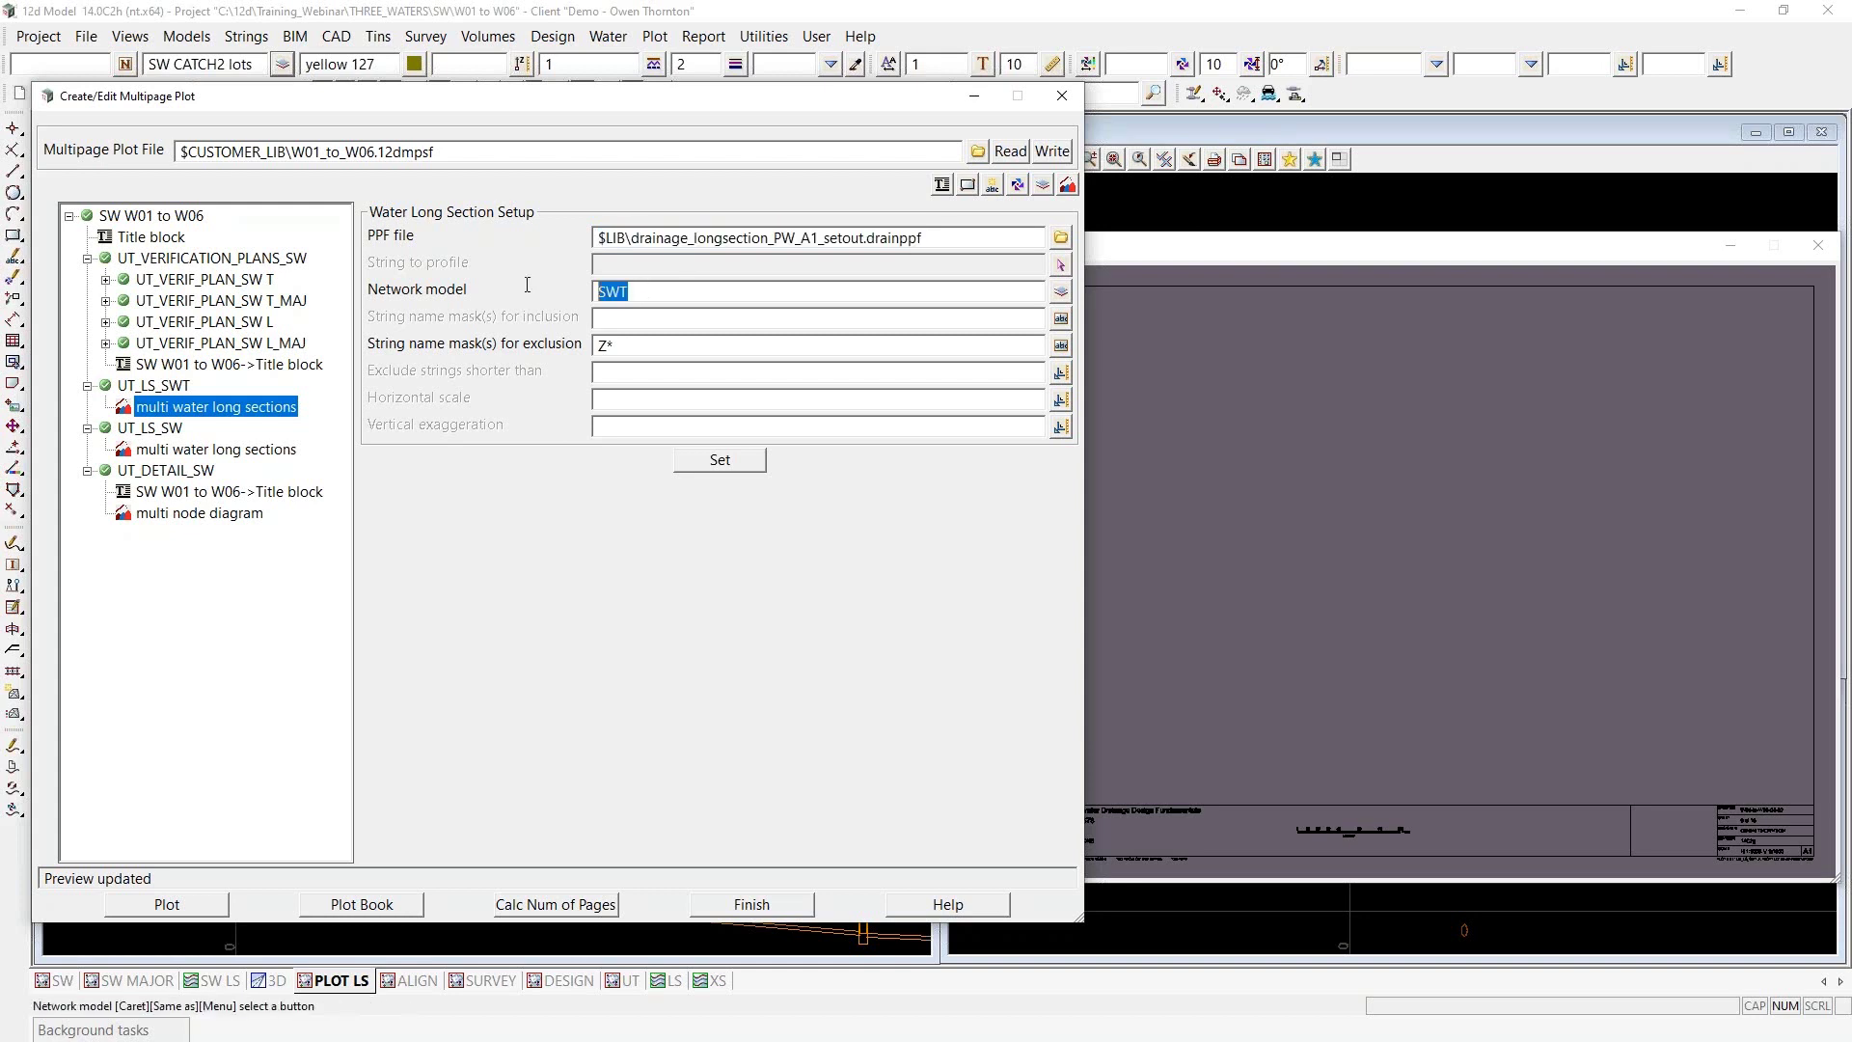
Check the string exclusion mask of the UT_LS_SWT long sections and preview the UT_LS_SWT, UT_LS_SW and UT_DETAIL_SW chapters
{"action": "left_click", "coordinate": [635, 347]}
{"action": "double_click", "coordinate": [635, 347]}
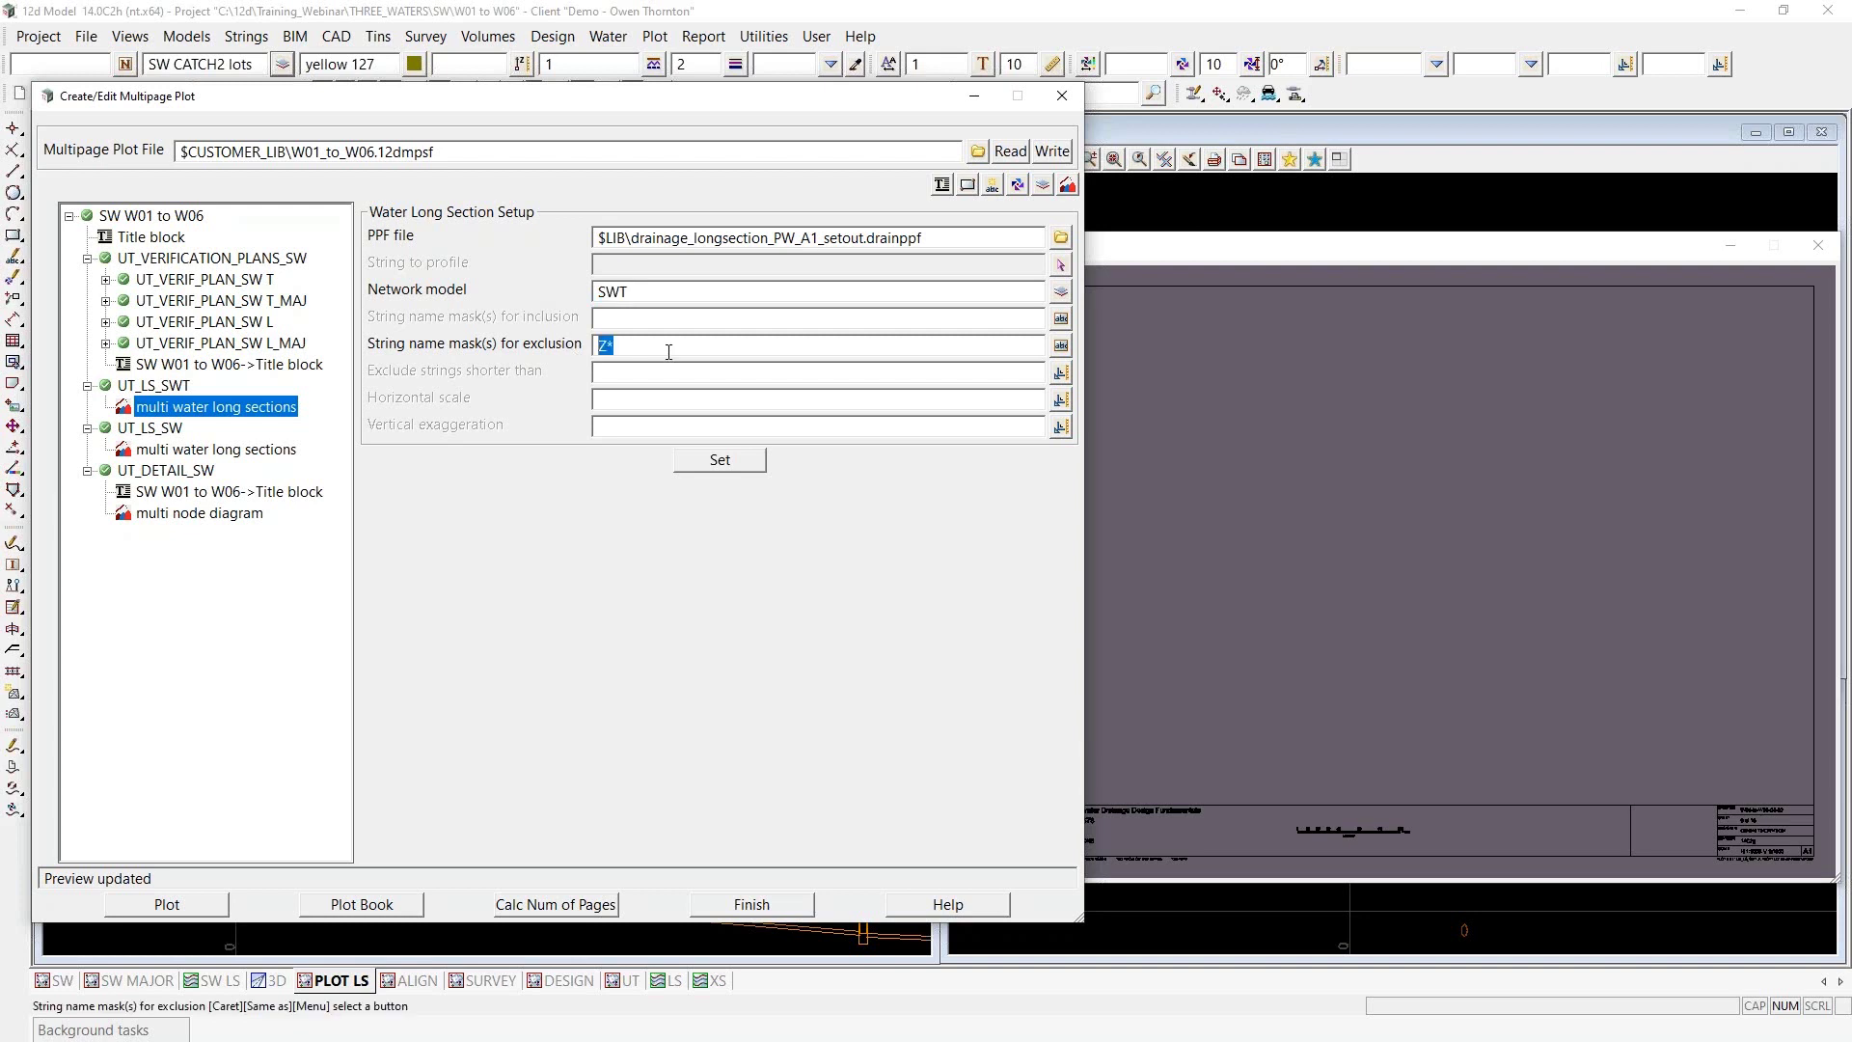
{"action": "left_click", "coordinate": [166, 388]}
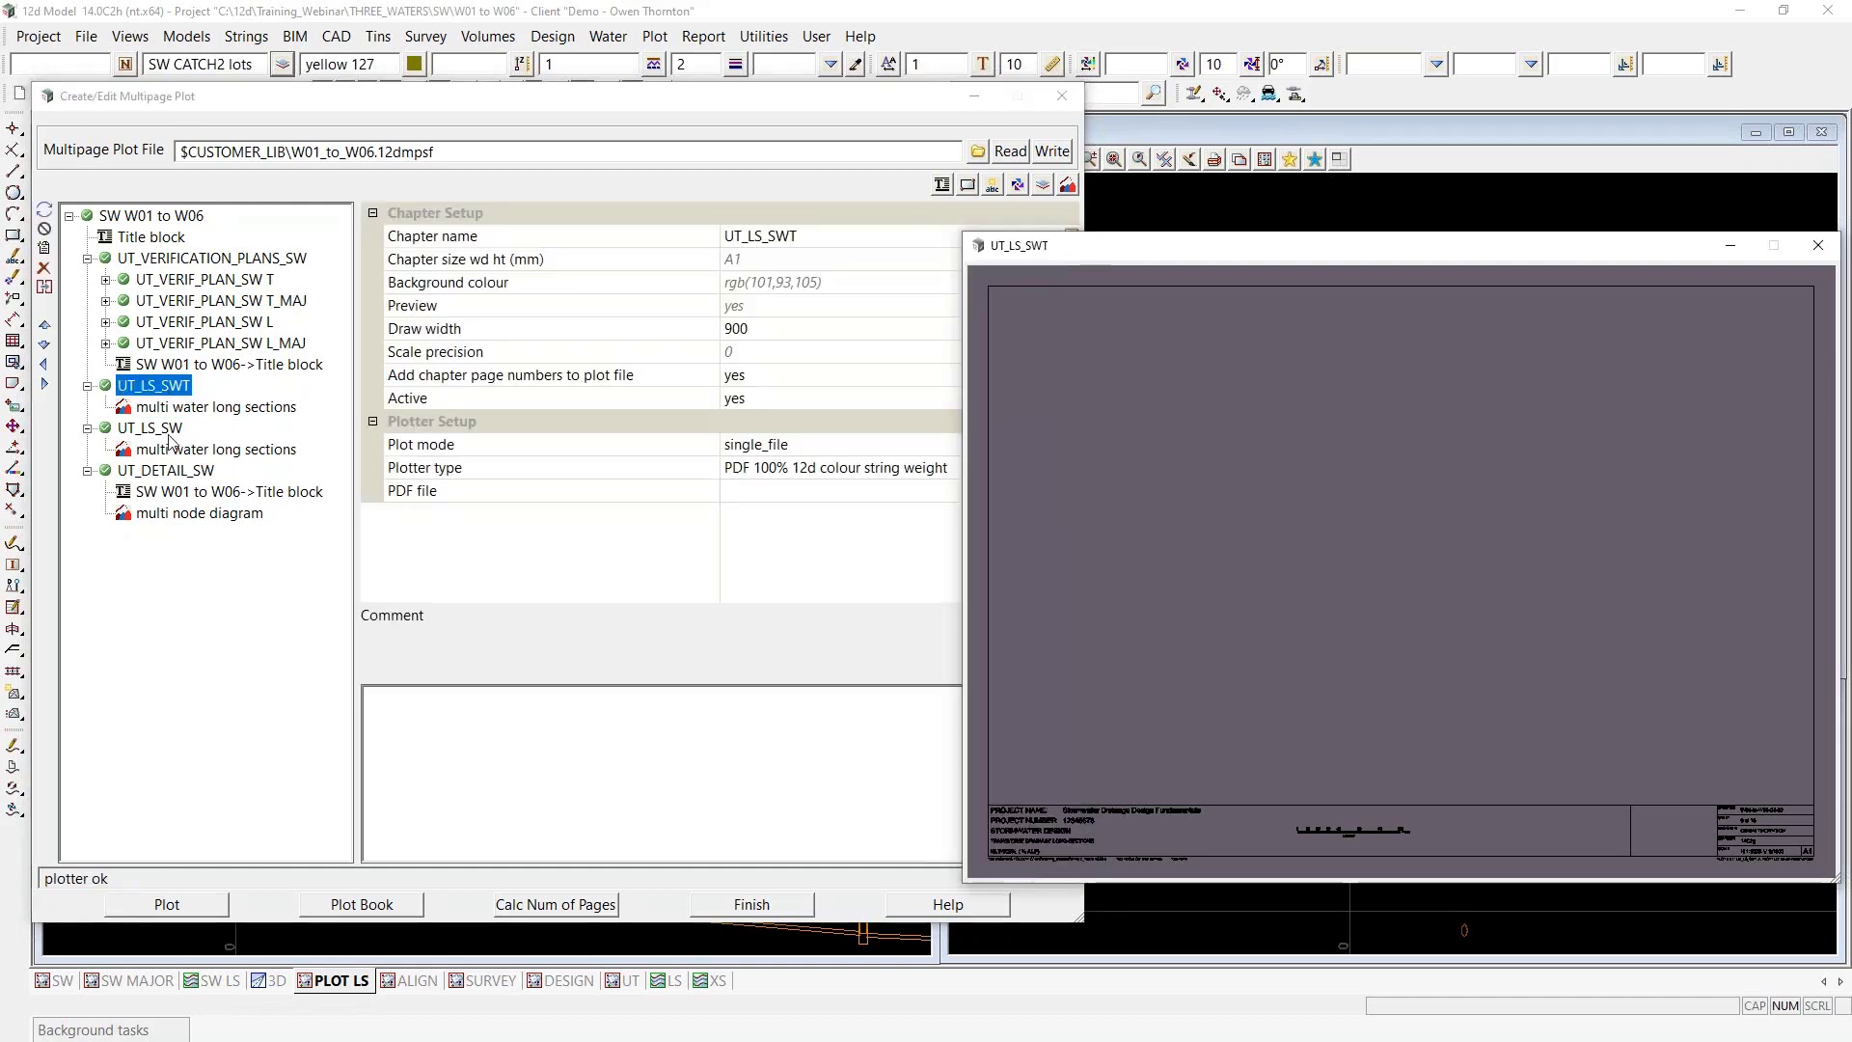
{"action": "left_click", "coordinate": [174, 434]}
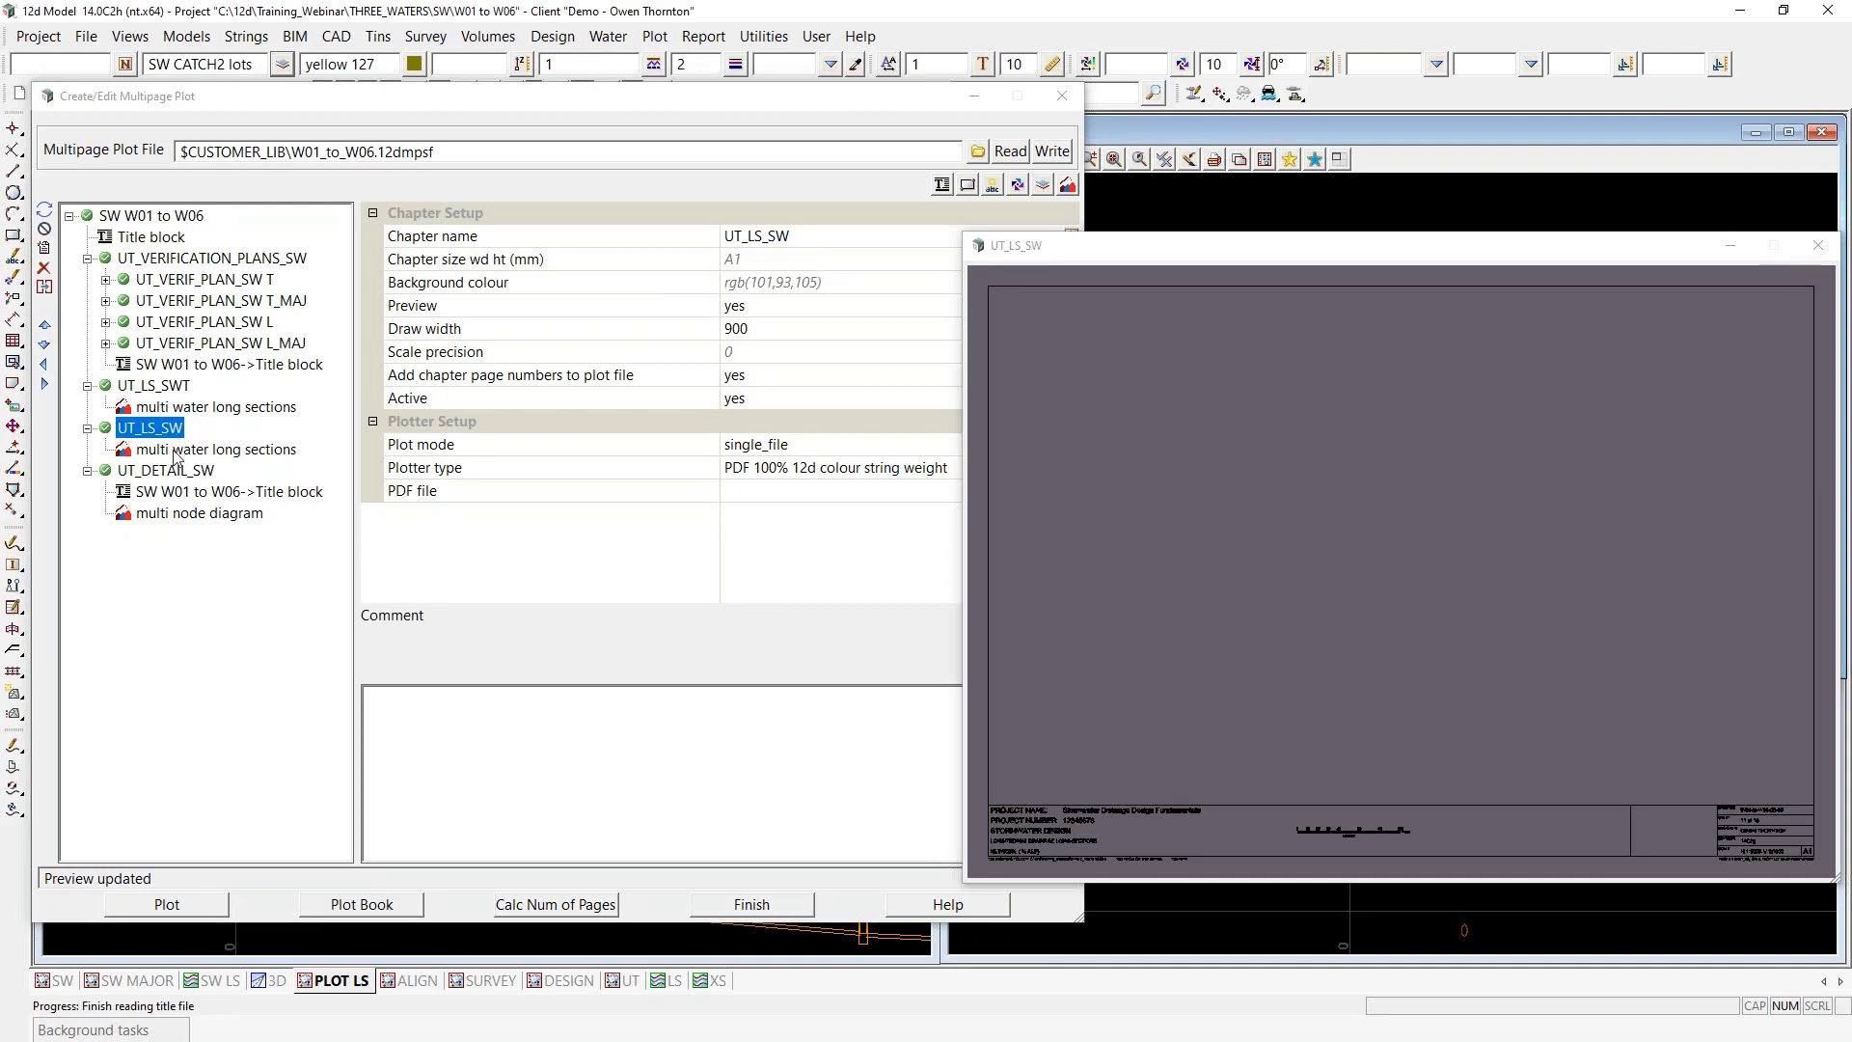
{"action": "left_click", "coordinate": [179, 473]}
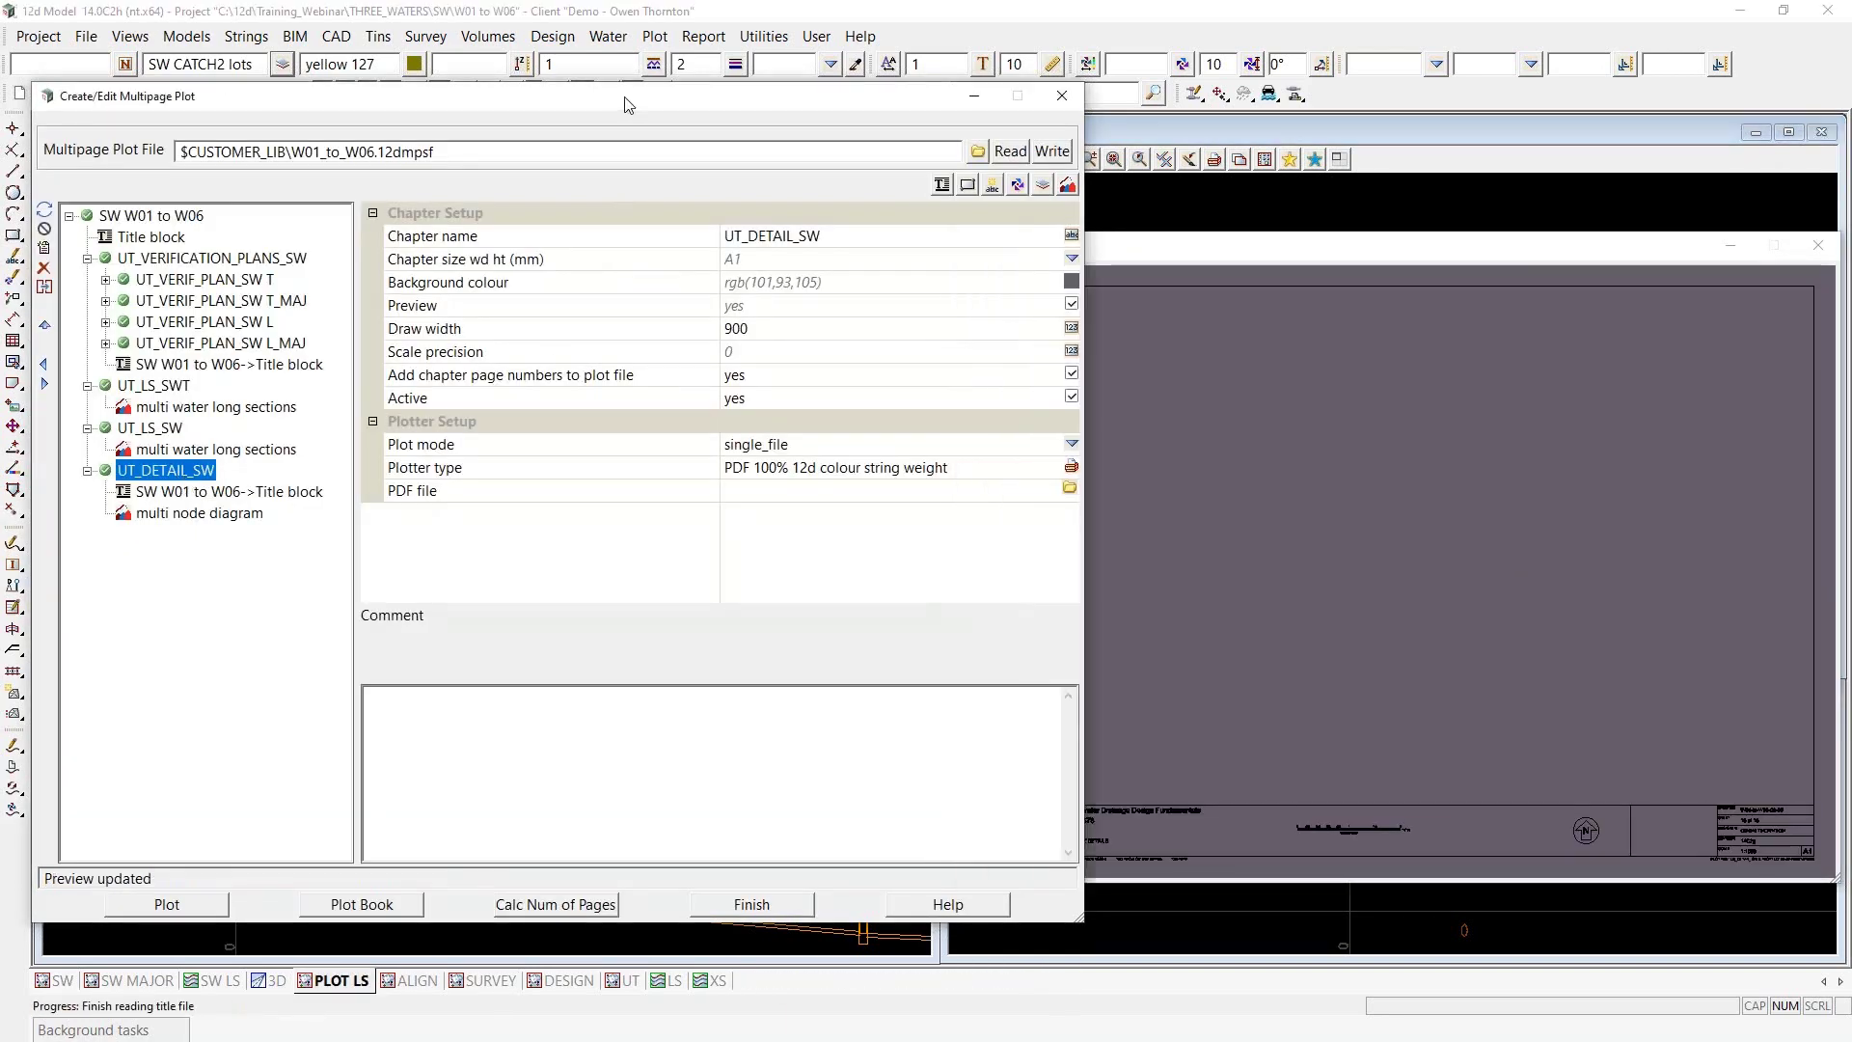
Check the node diagram PPF file of the multi node diagram under UT_DETAIL_SW and the multipage plot file path
{"action": "left_click", "coordinate": [213, 514]}
{"action": "left_click", "coordinate": [771, 106]}
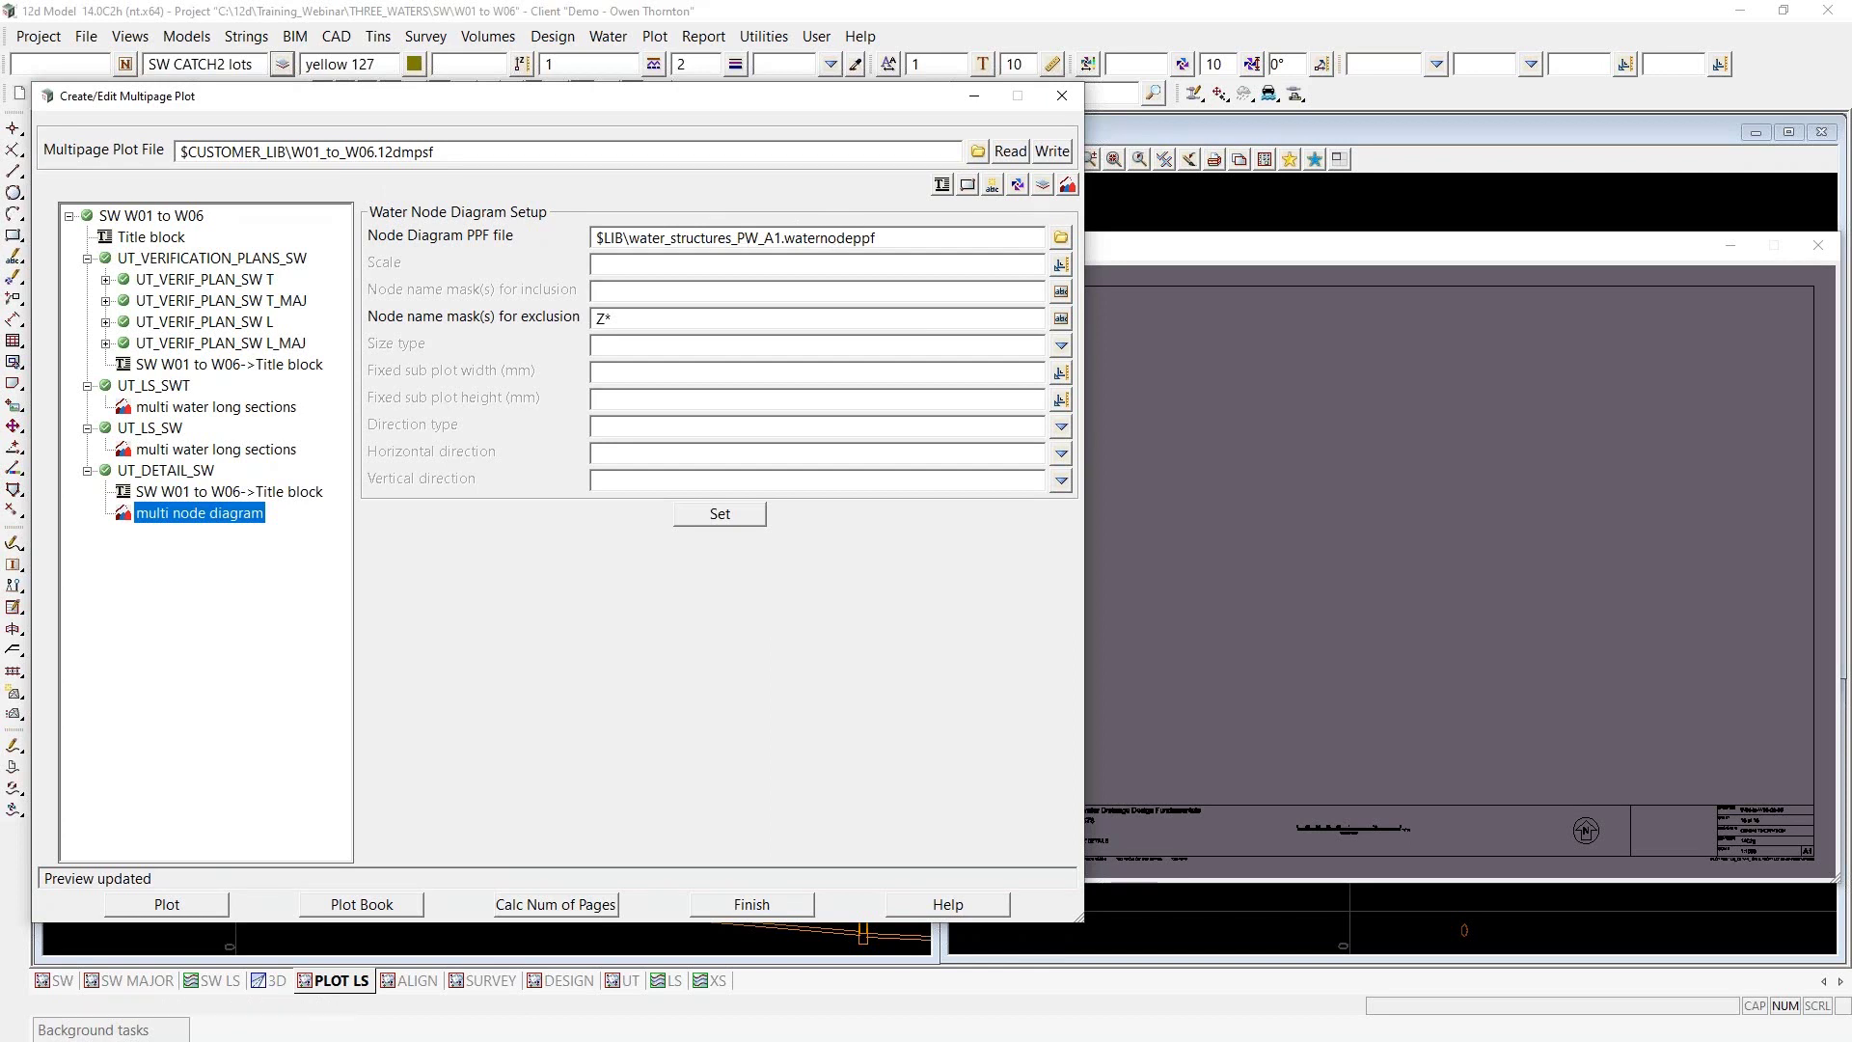
{"action": "left_click", "coordinate": [890, 239]}
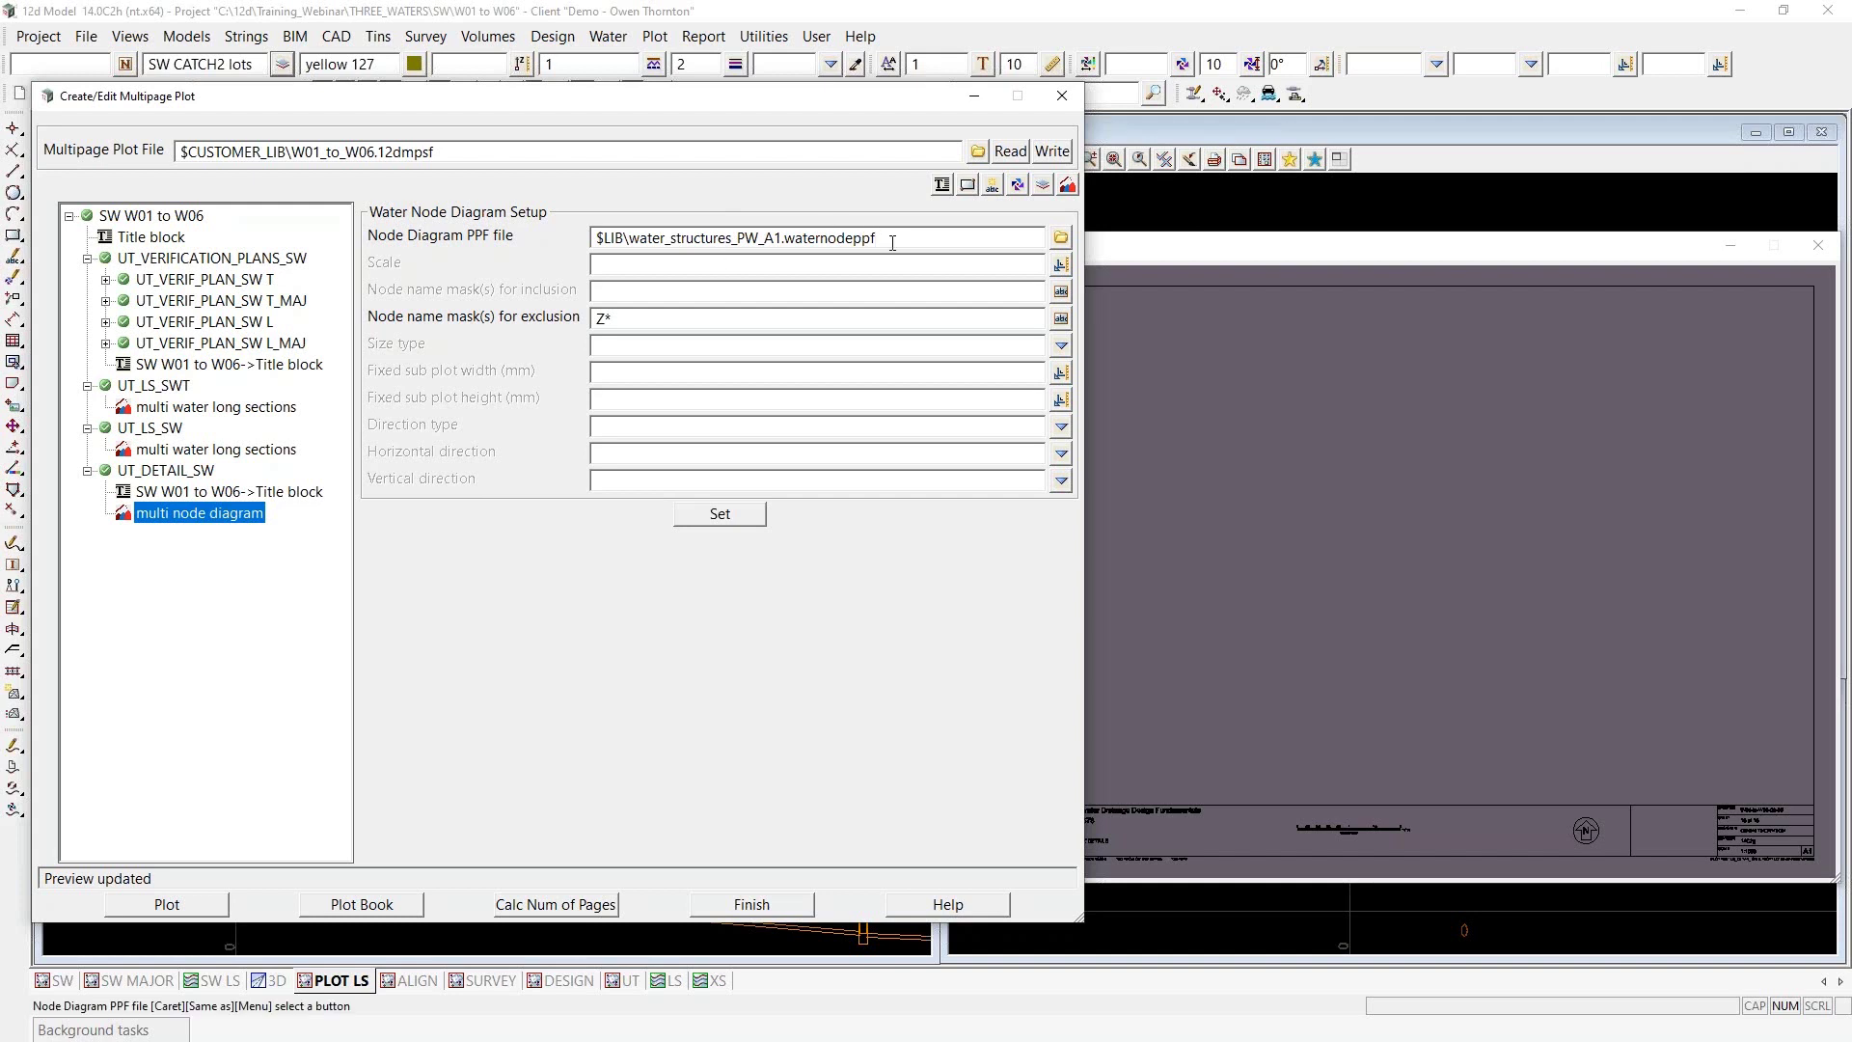
{"action": "left_click_drag", "start_coordinate": [892, 242], "coordinate": [590, 241]}
{"action": "left_click", "coordinate": [458, 158]}
{"action": "left_click_drag", "start_coordinate": [458, 157], "coordinate": [119, 143]}
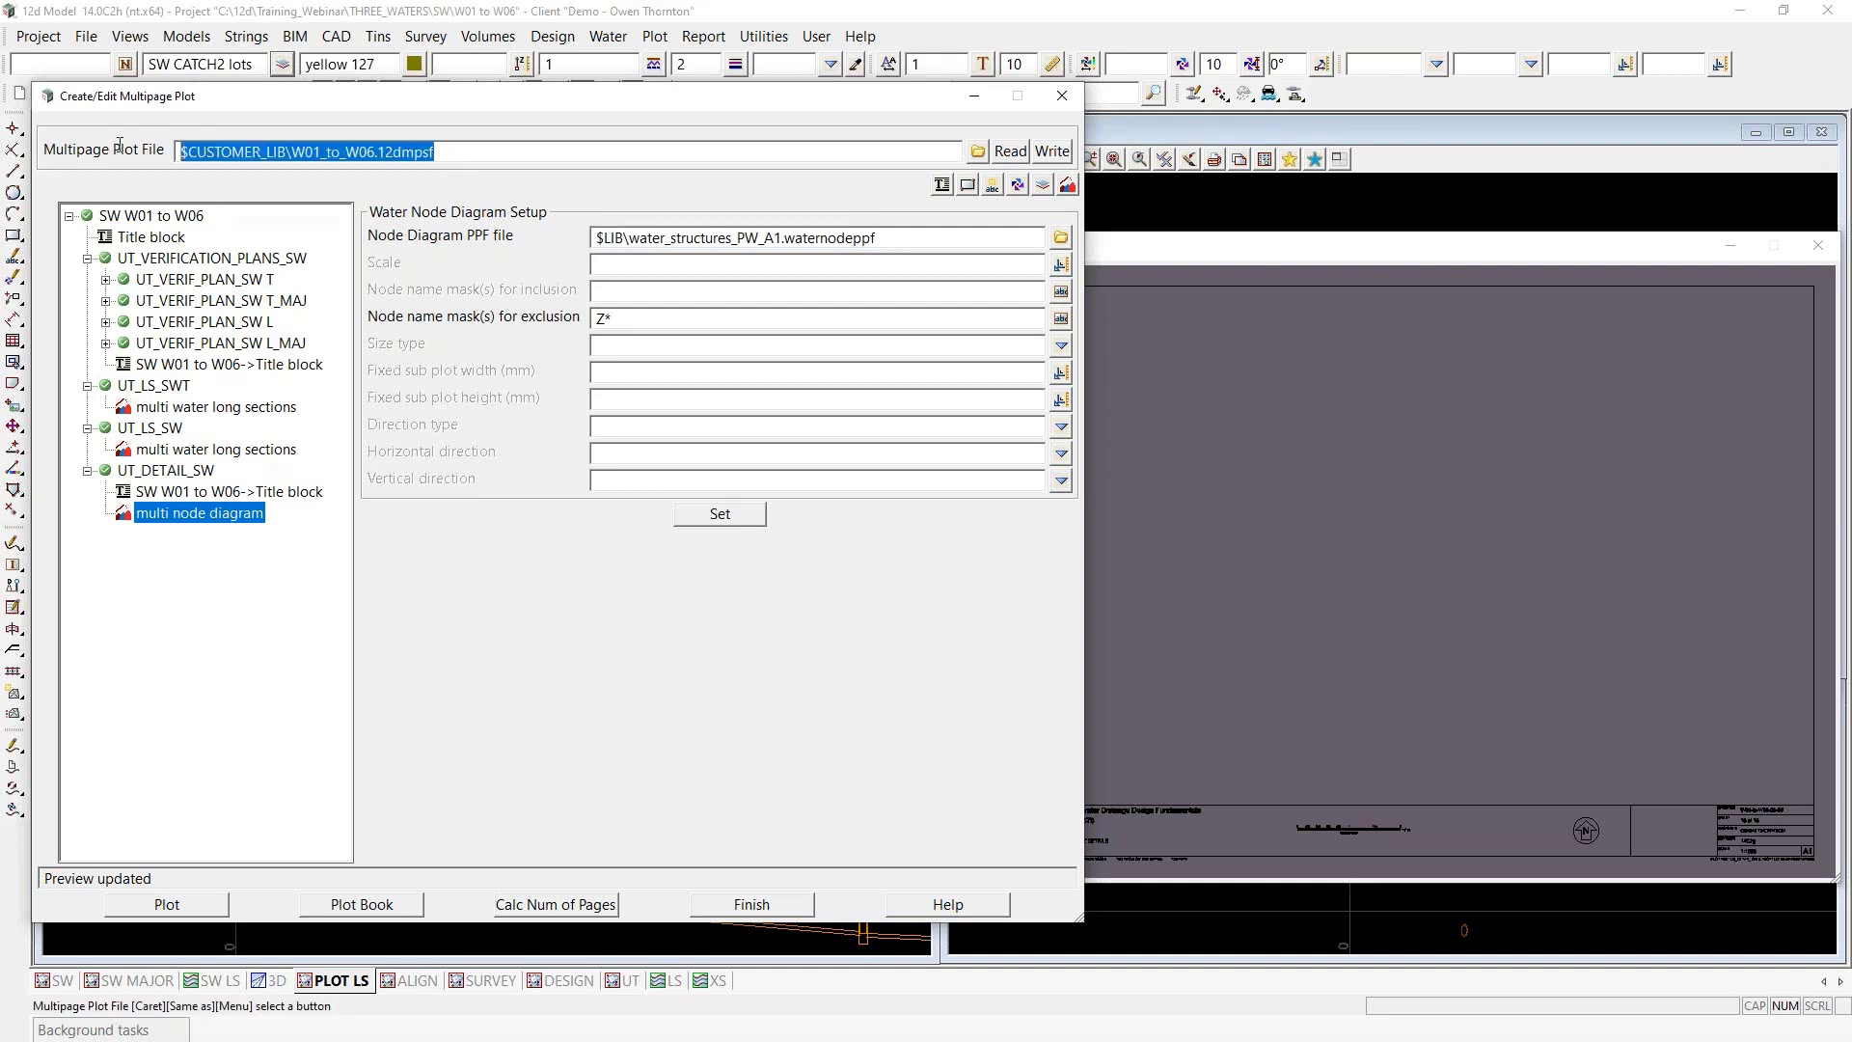
Plot the whole book to PDF and collapse the tools pane beside the resulting document in Adobe Acrobat Reader
{"action": "left_click", "coordinate": [449, 159]}
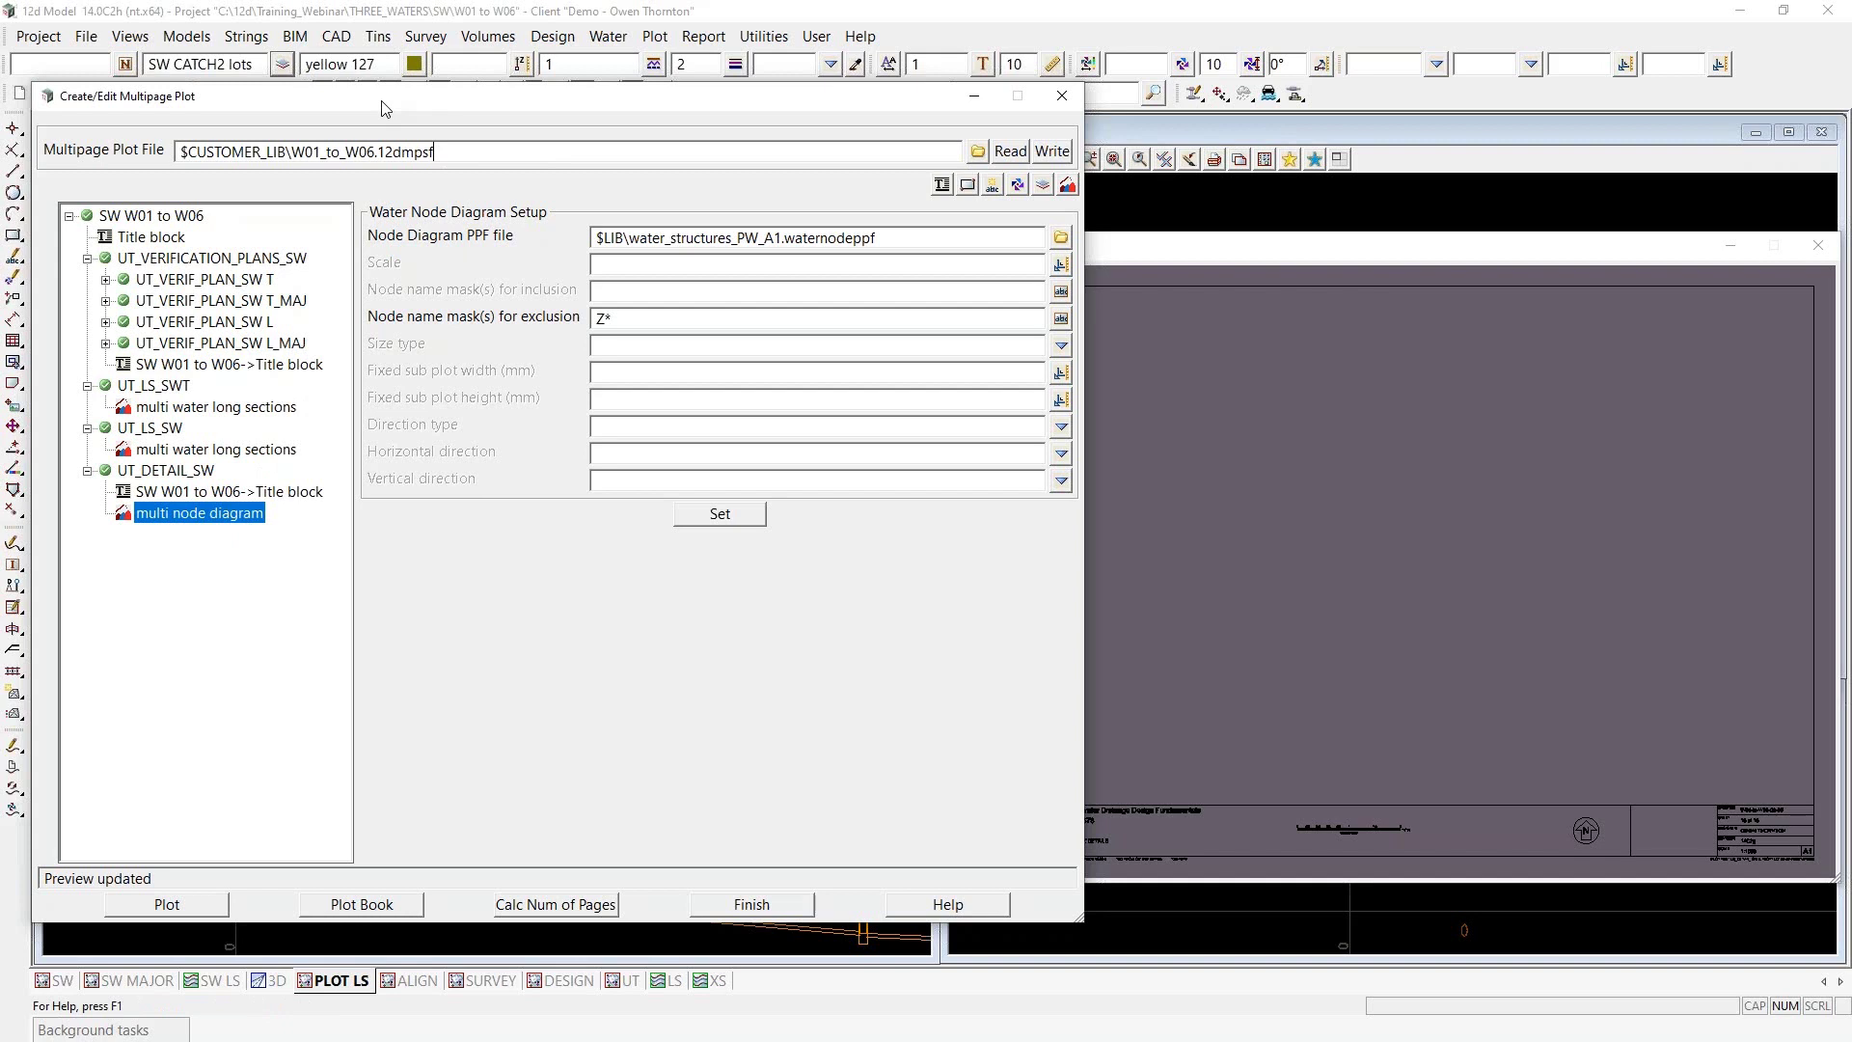
{"action": "left_click", "coordinate": [358, 907]}
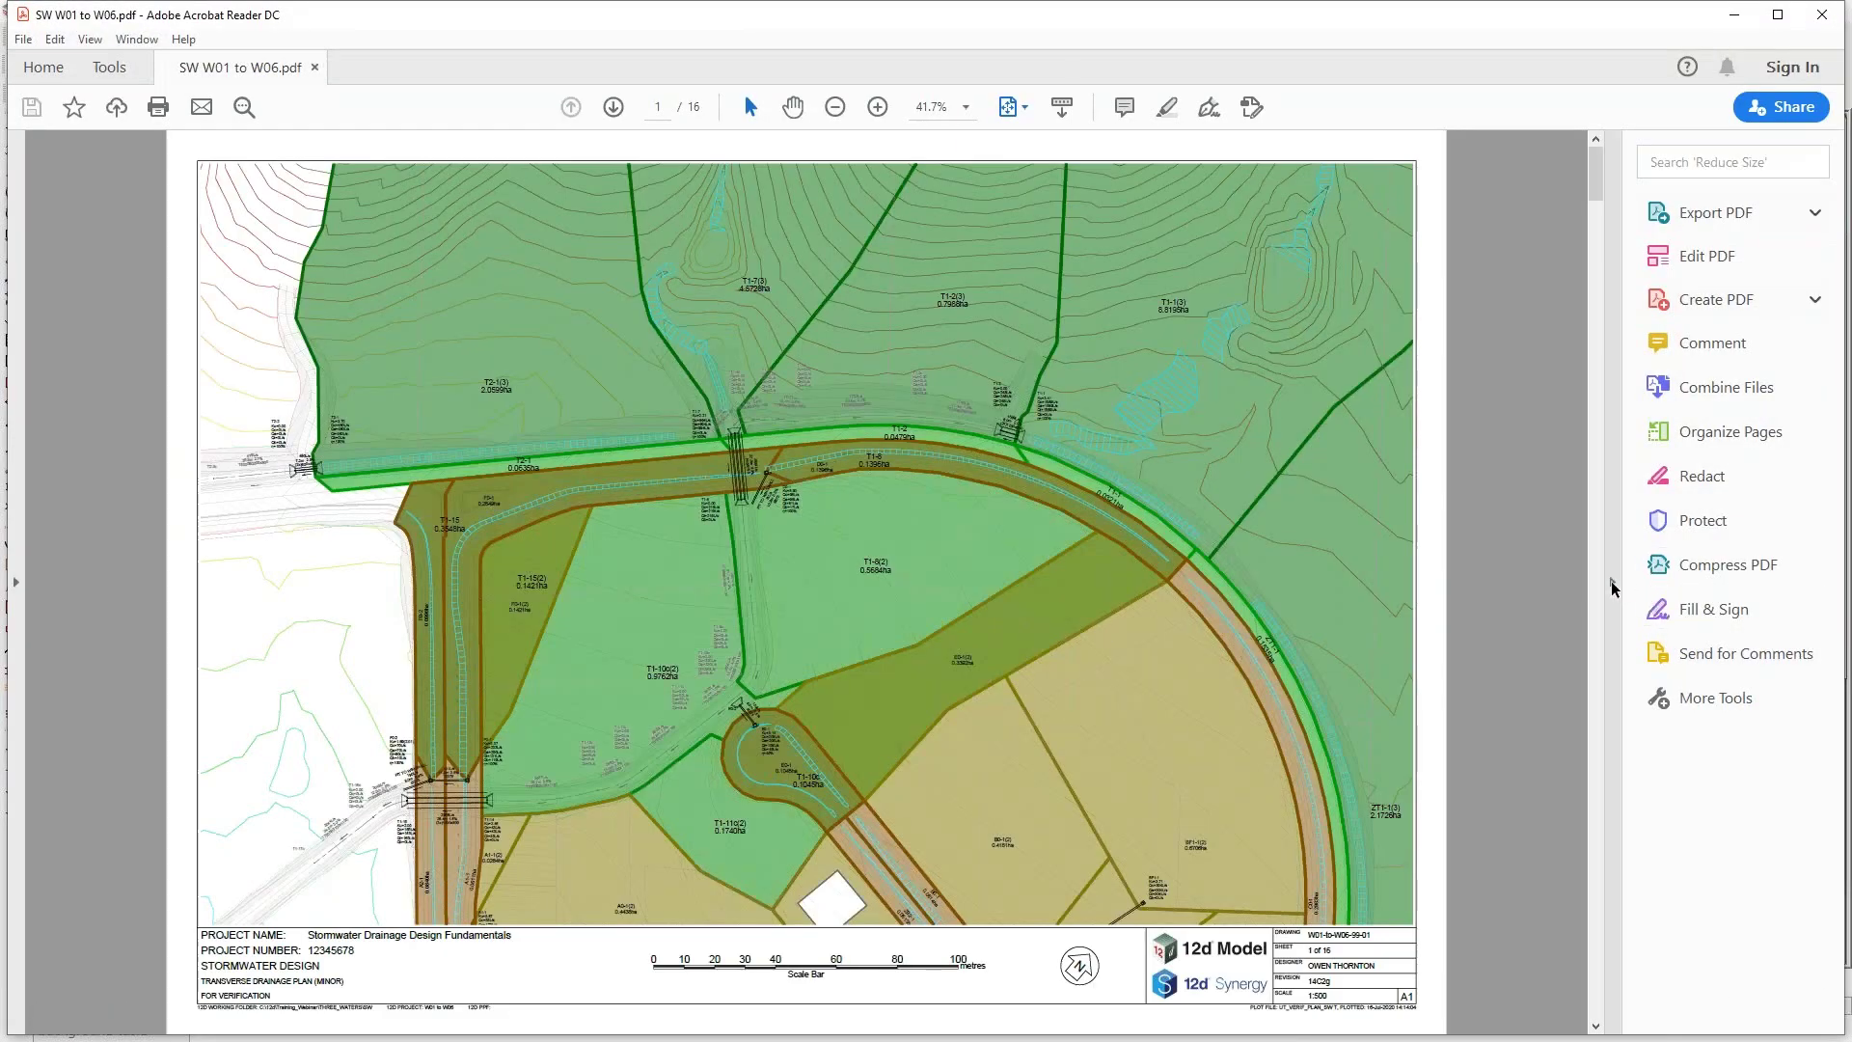
{"action": "left_click", "coordinate": [1612, 584]}
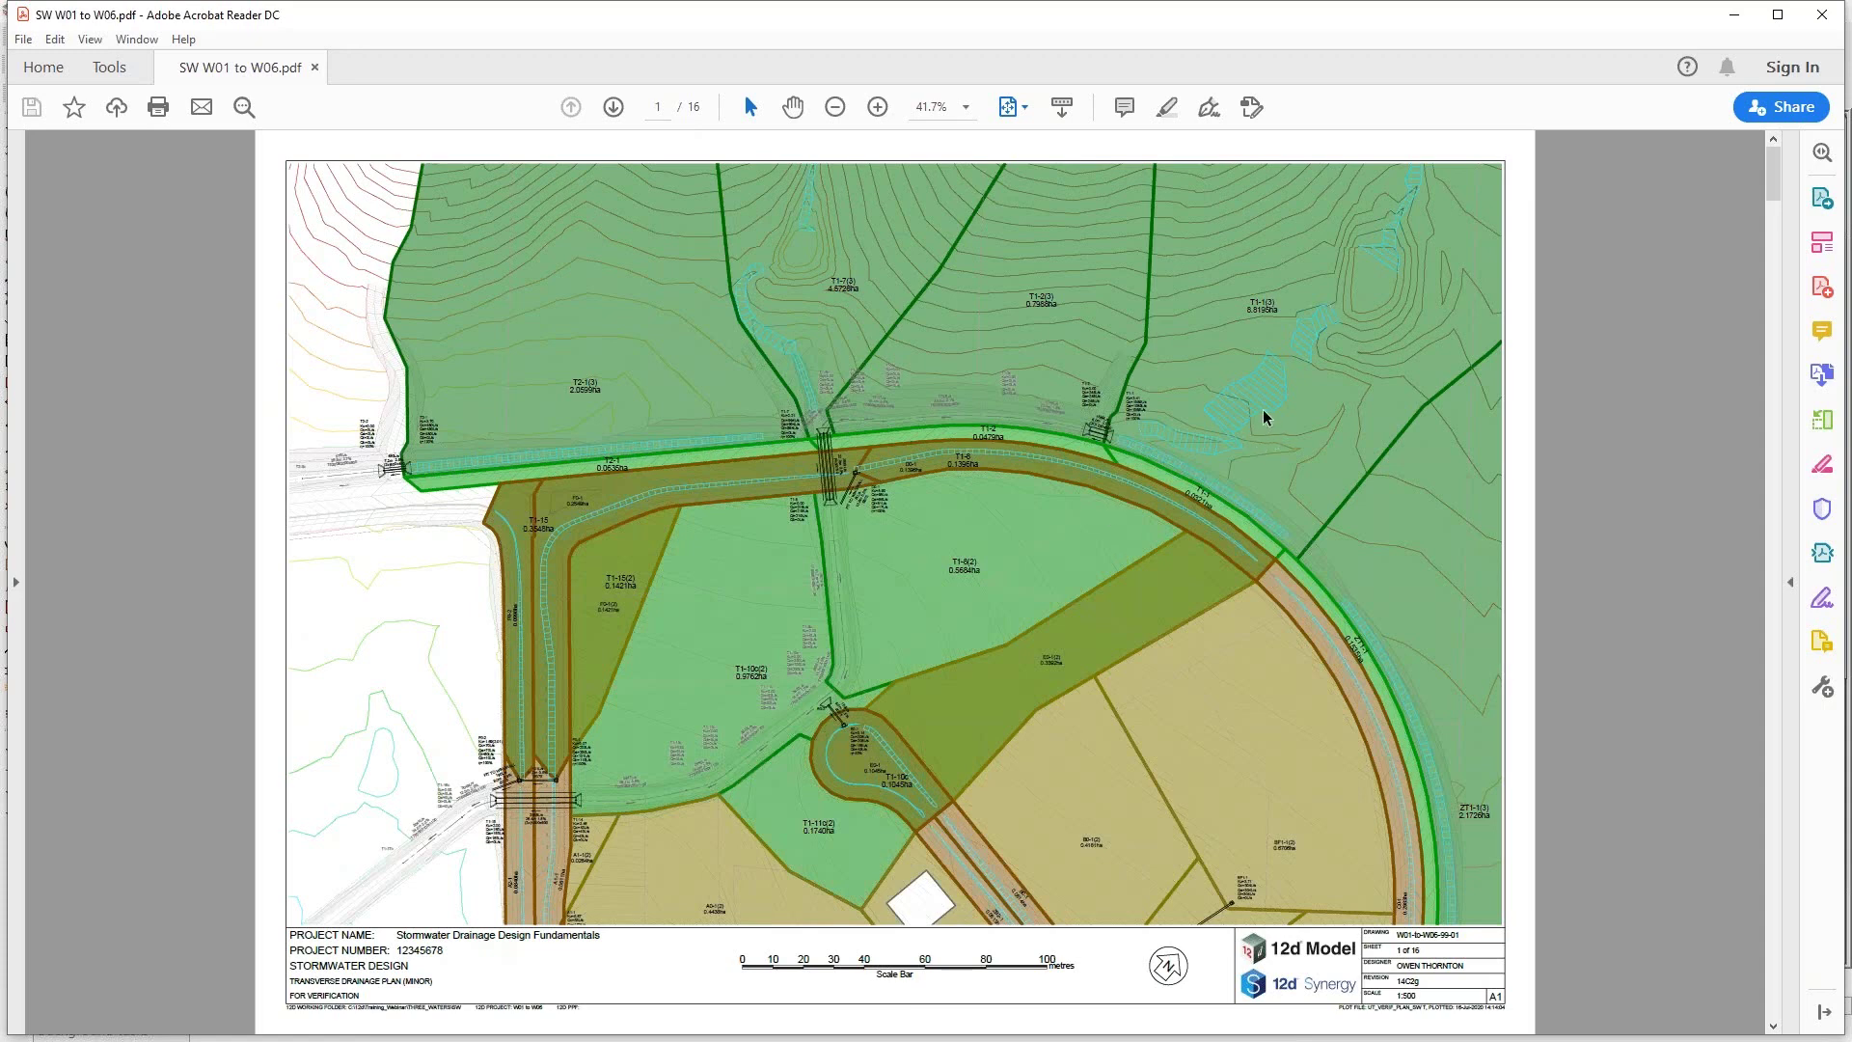
Compare the minor and major transverse drainage plans on pages 1 and 2 of the plotted PDF
{"action": "scroll", "coordinate": [1090, 542], "scroll_direction": "down", "scroll_amount": 1}
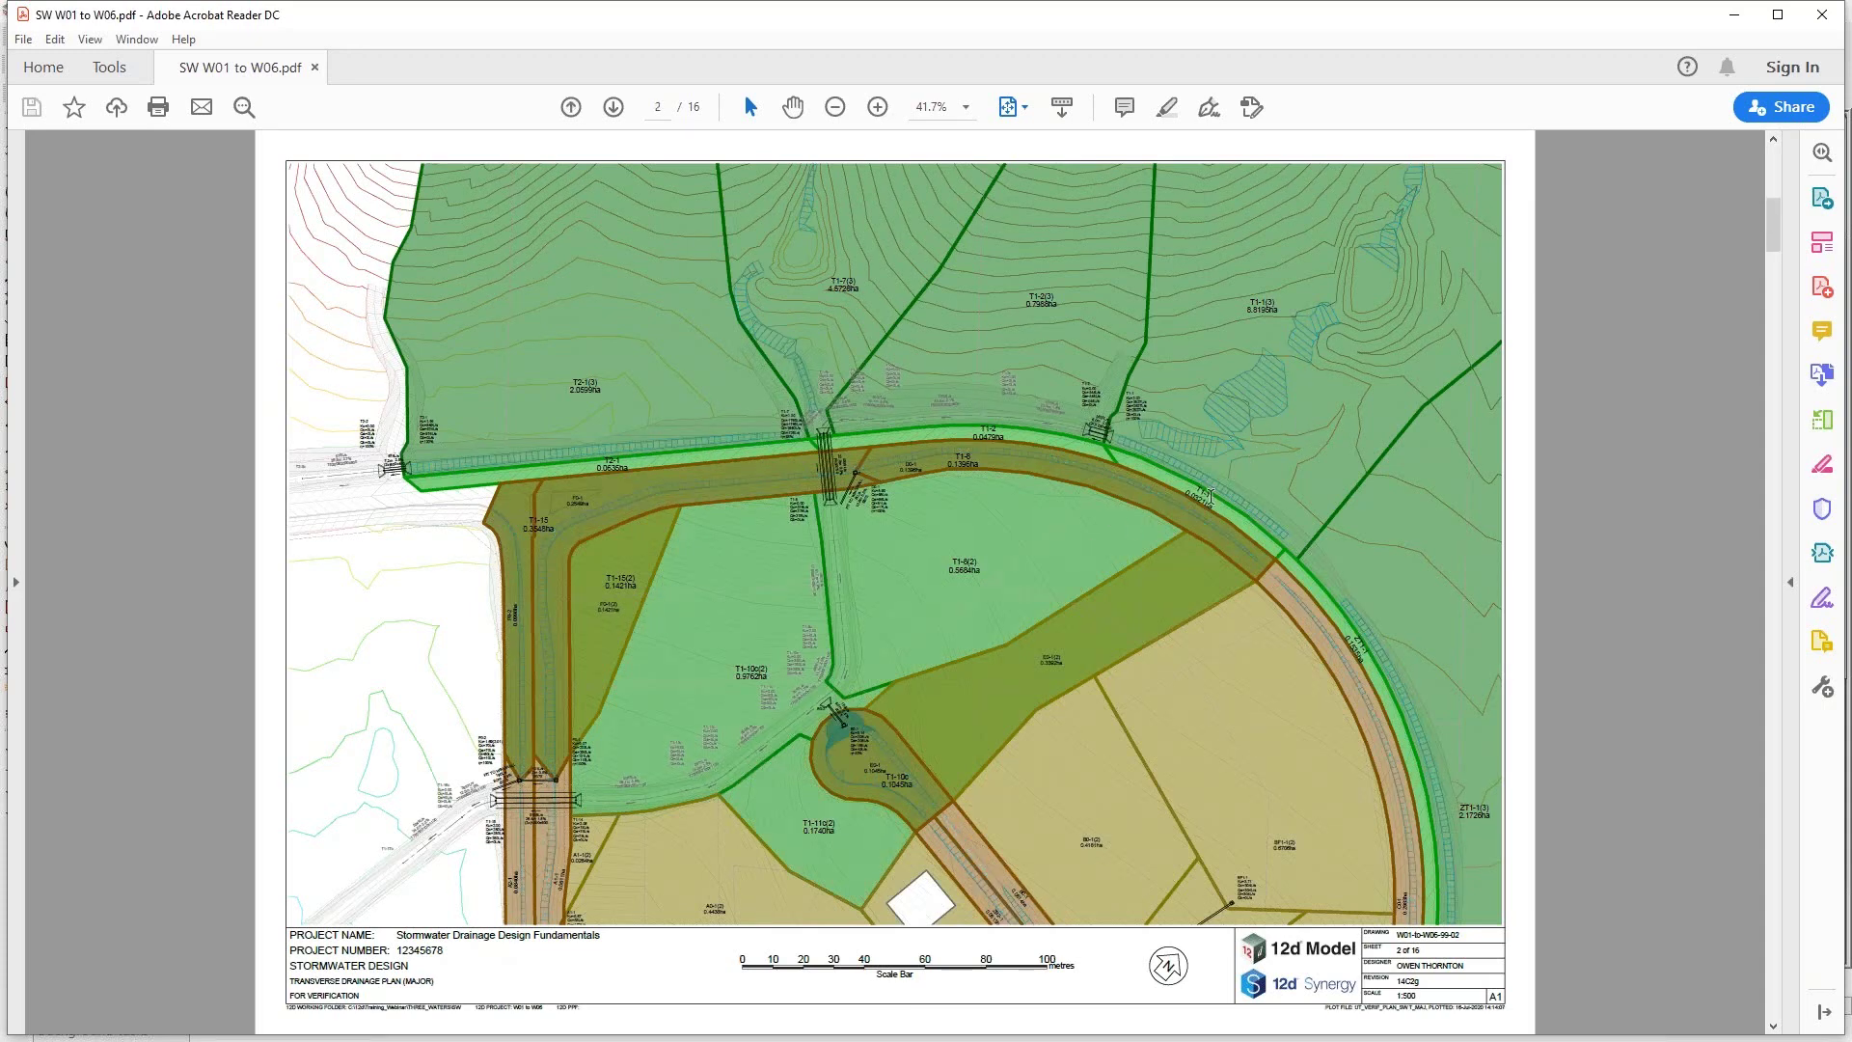
{"action": "scroll", "coordinate": [1208, 497], "scroll_direction": "up", "scroll_amount": 1}
{"action": "scroll", "coordinate": [1208, 498], "scroll_direction": "down", "scroll_amount": 1}
{"action": "scroll", "coordinate": [1207, 497], "scroll_direction": "up", "scroll_amount": 1}
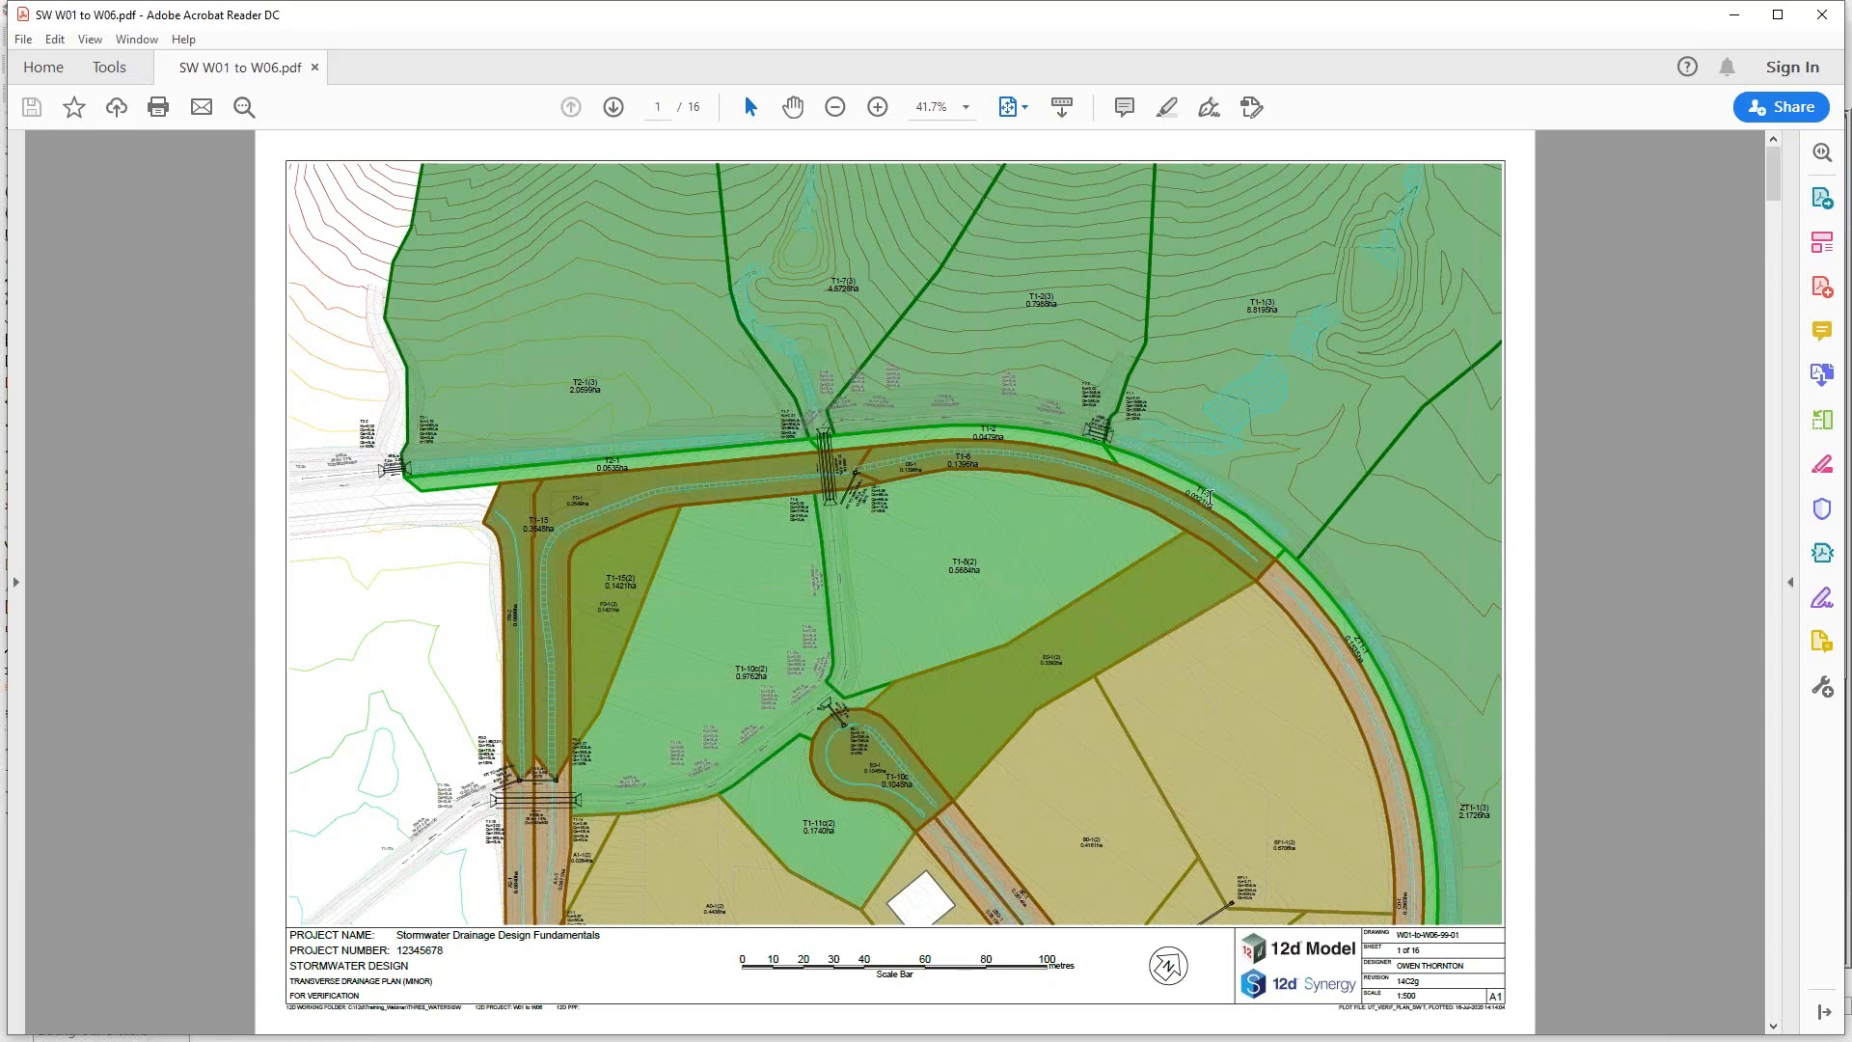
{"action": "scroll", "coordinate": [1207, 498], "scroll_direction": "down", "scroll_amount": 1}
{"action": "scroll", "coordinate": [1208, 498], "scroll_direction": "up", "scroll_amount": 1}
{"action": "scroll", "coordinate": [1208, 498], "scroll_direction": "down", "scroll_amount": 1}
{"action": "scroll", "coordinate": [1208, 498], "scroll_direction": "up", "scroll_amount": 1}
{"action": "scroll", "coordinate": [1208, 498], "scroll_direction": "down", "scroll_amount": 1}
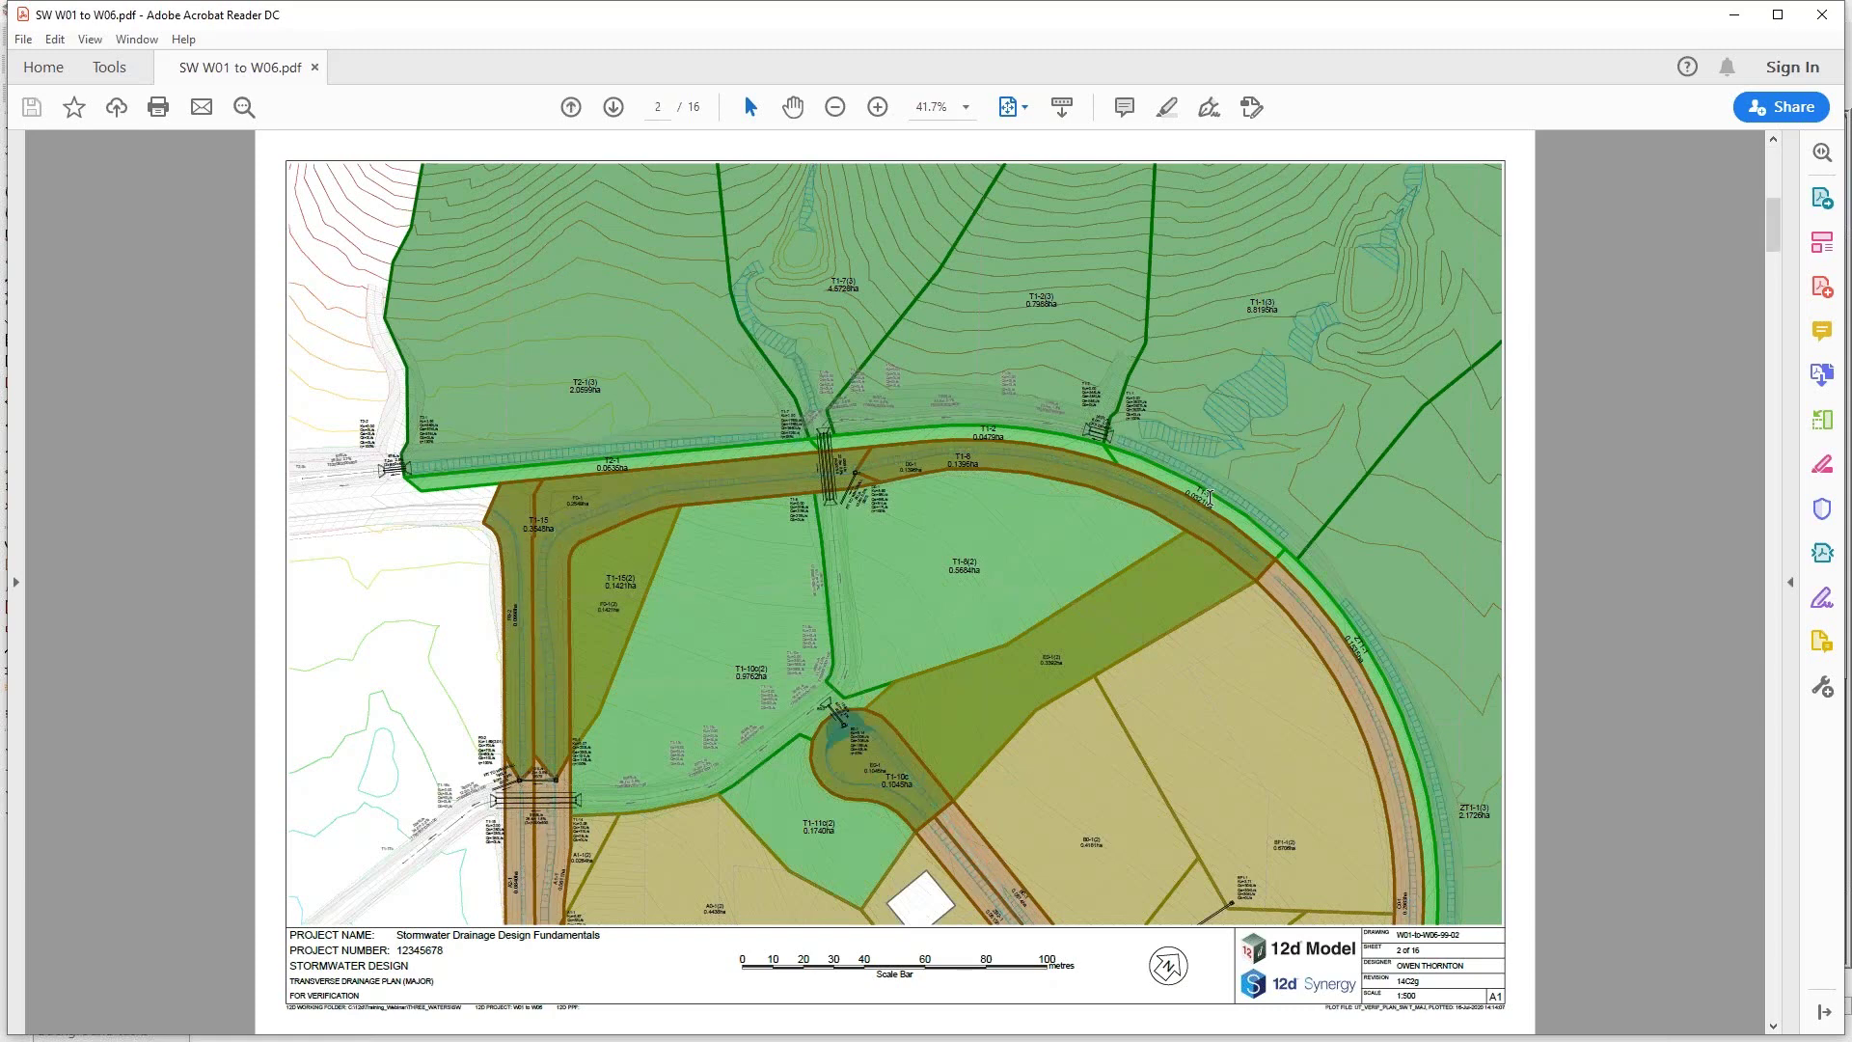
Compare the minor and major longitudinal drainage plans on pages 3 and 4
{"action": "scroll", "coordinate": [1208, 497], "scroll_direction": "down", "scroll_amount": 1}
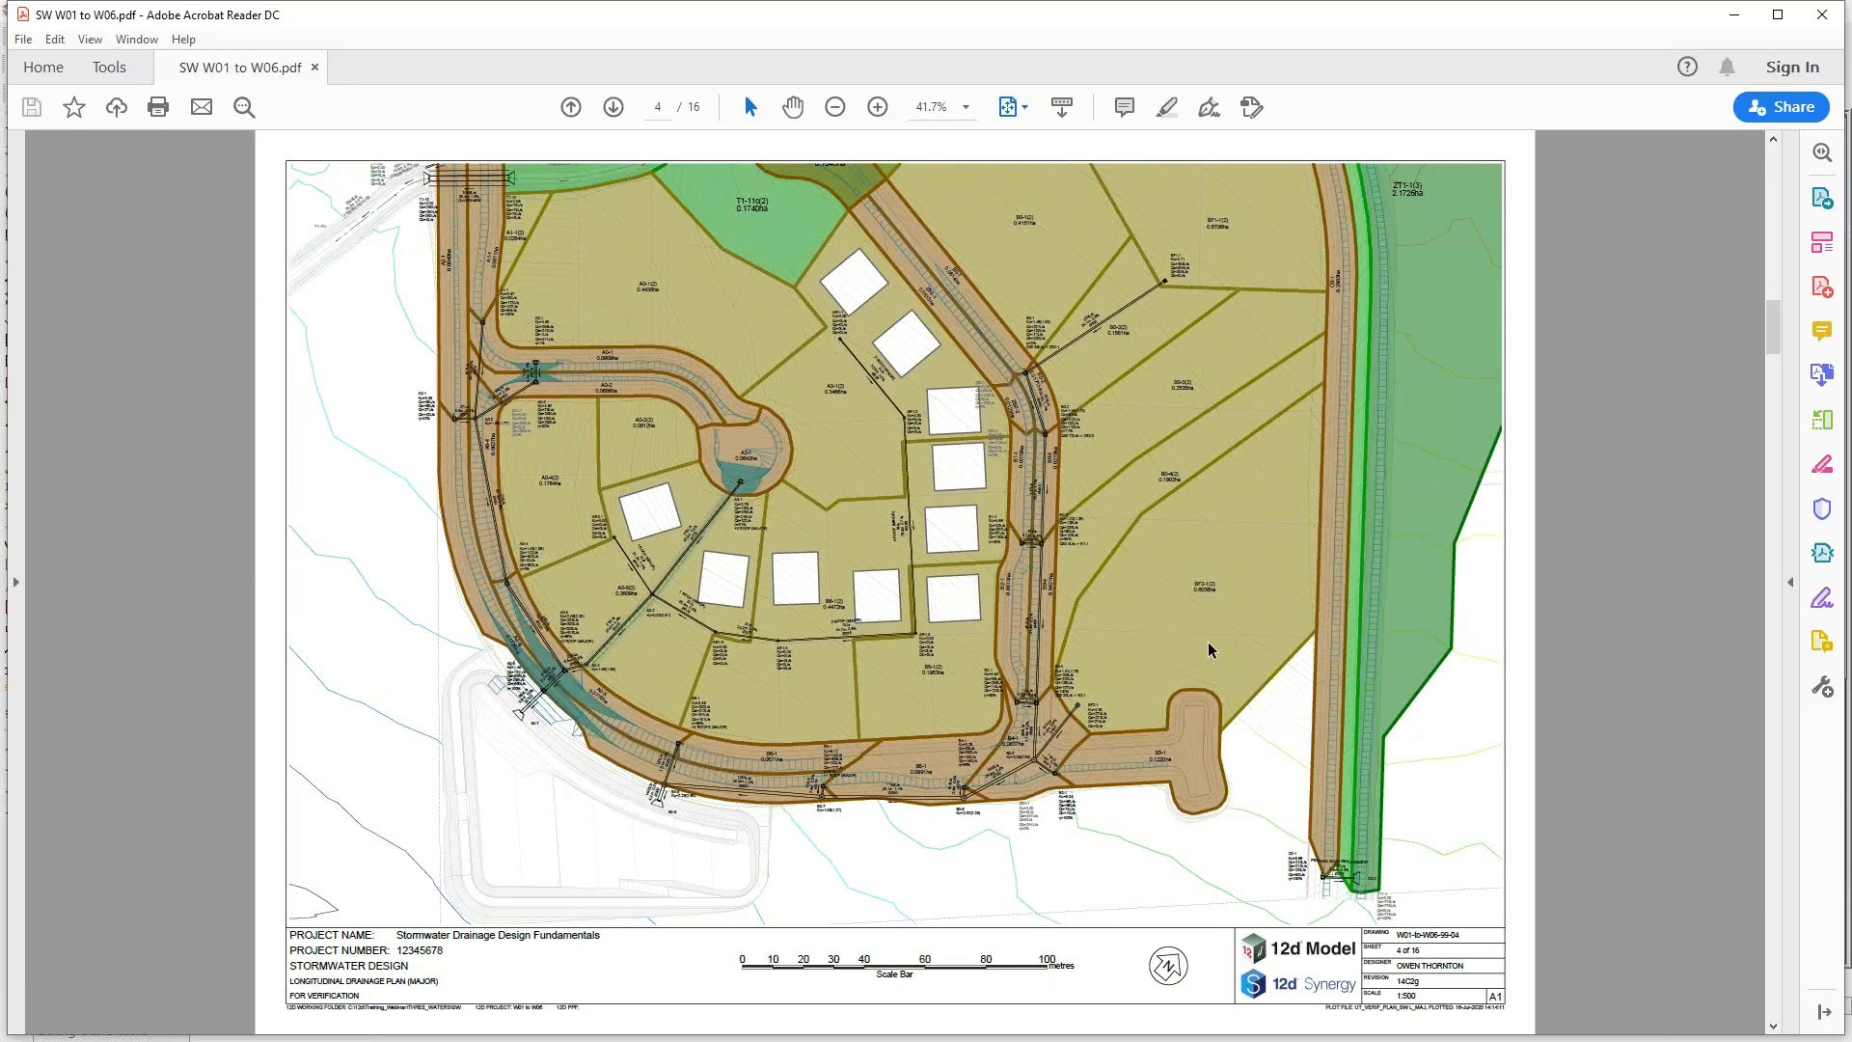
{"action": "scroll", "coordinate": [1208, 640], "scroll_direction": "down", "scroll_amount": 1}
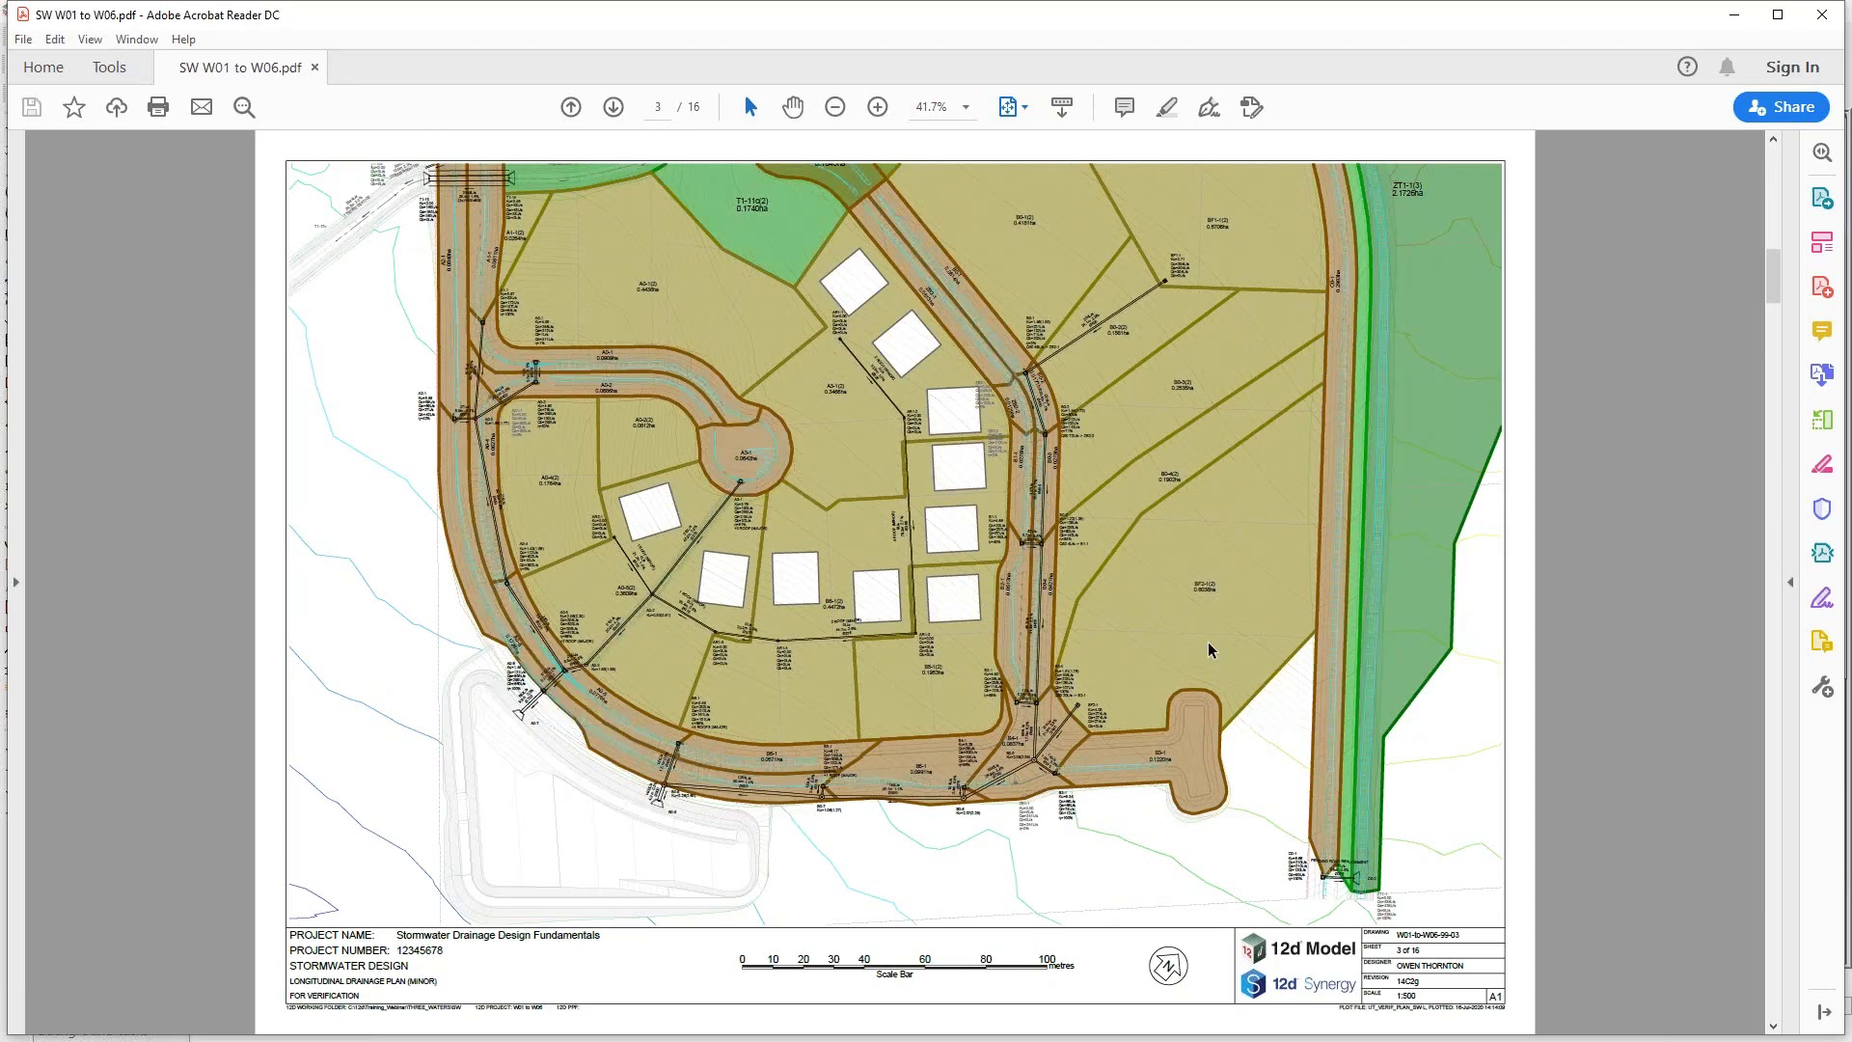
{"action": "scroll", "coordinate": [1207, 641], "scroll_direction": "up", "scroll_amount": 1}
{"action": "scroll", "coordinate": [1208, 641], "scroll_direction": "down", "scroll_amount": 1}
{"action": "scroll", "coordinate": [1208, 649], "scroll_direction": "down", "scroll_amount": 1}
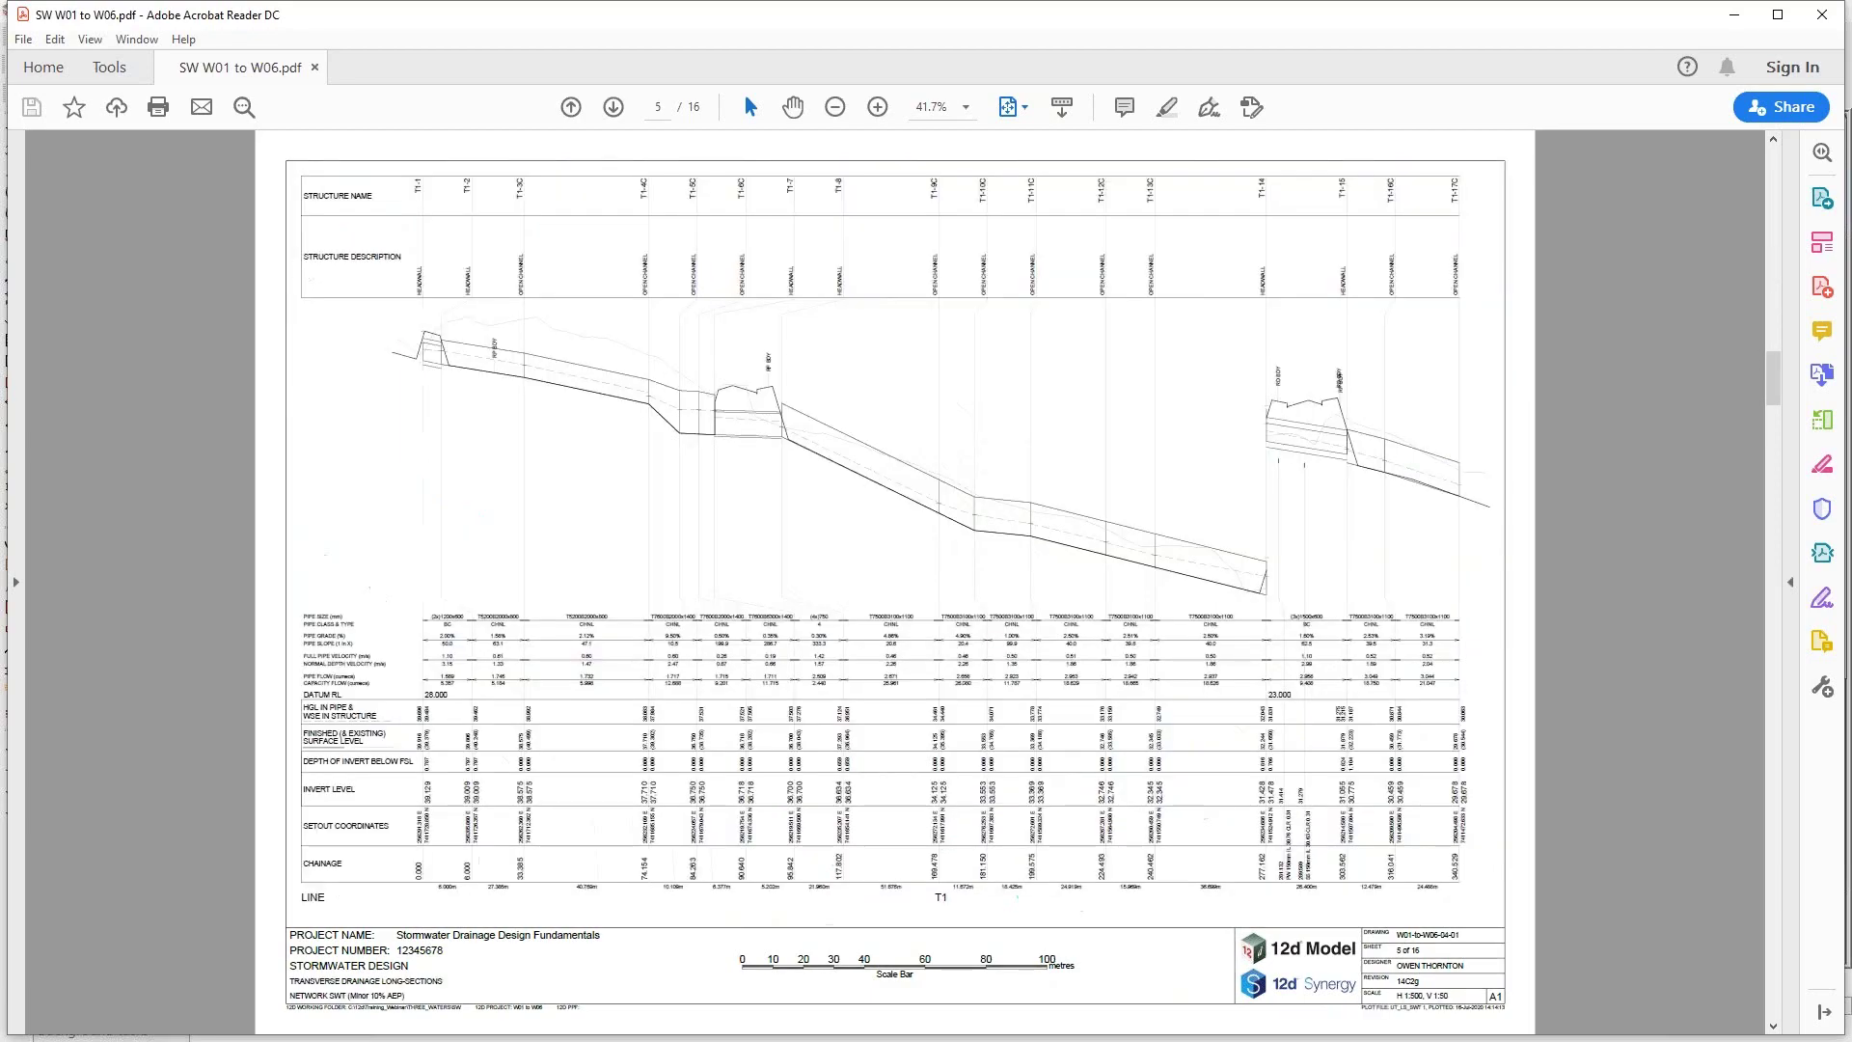
{"action": "scroll", "coordinate": [1208, 648], "scroll_direction": "up", "scroll_amount": 1}
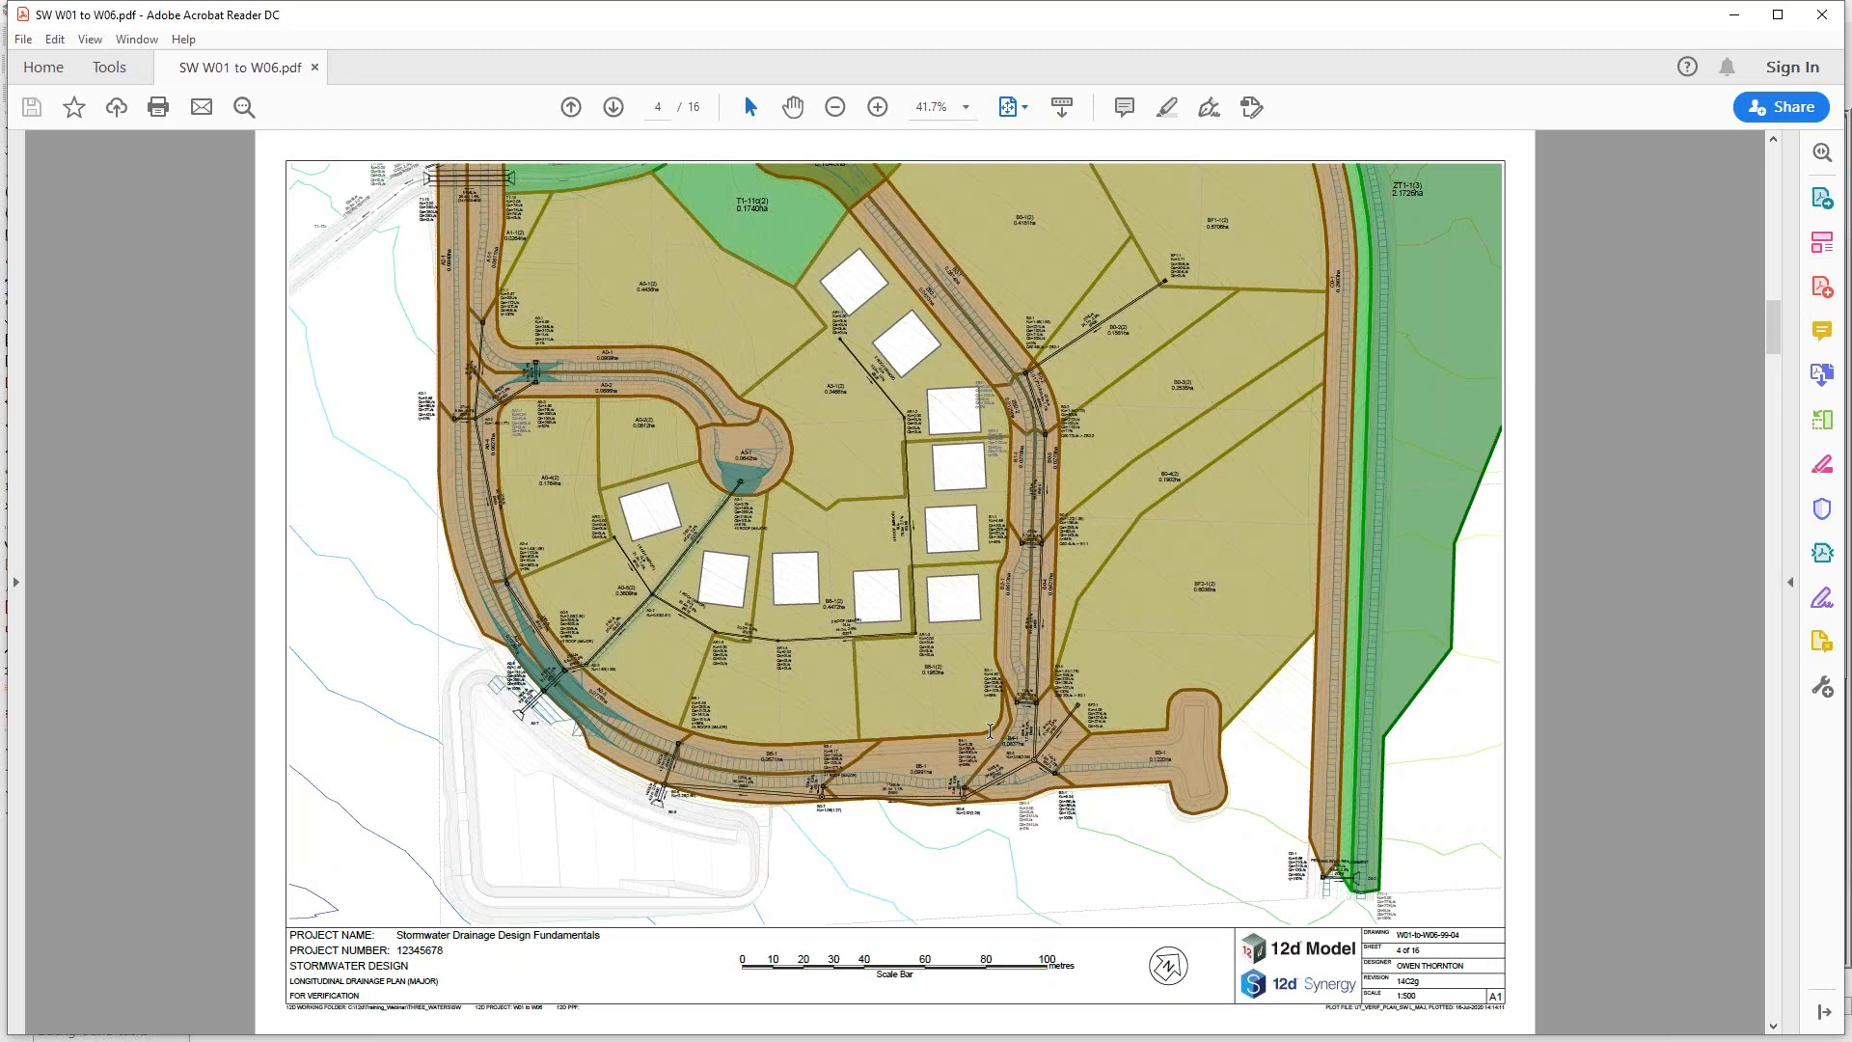
Examine the transverse drainage long sections for lines T1 and T2 on pages 5 and 6
{"action": "scroll", "coordinate": [991, 731], "scroll_direction": "down", "scroll_amount": 1}
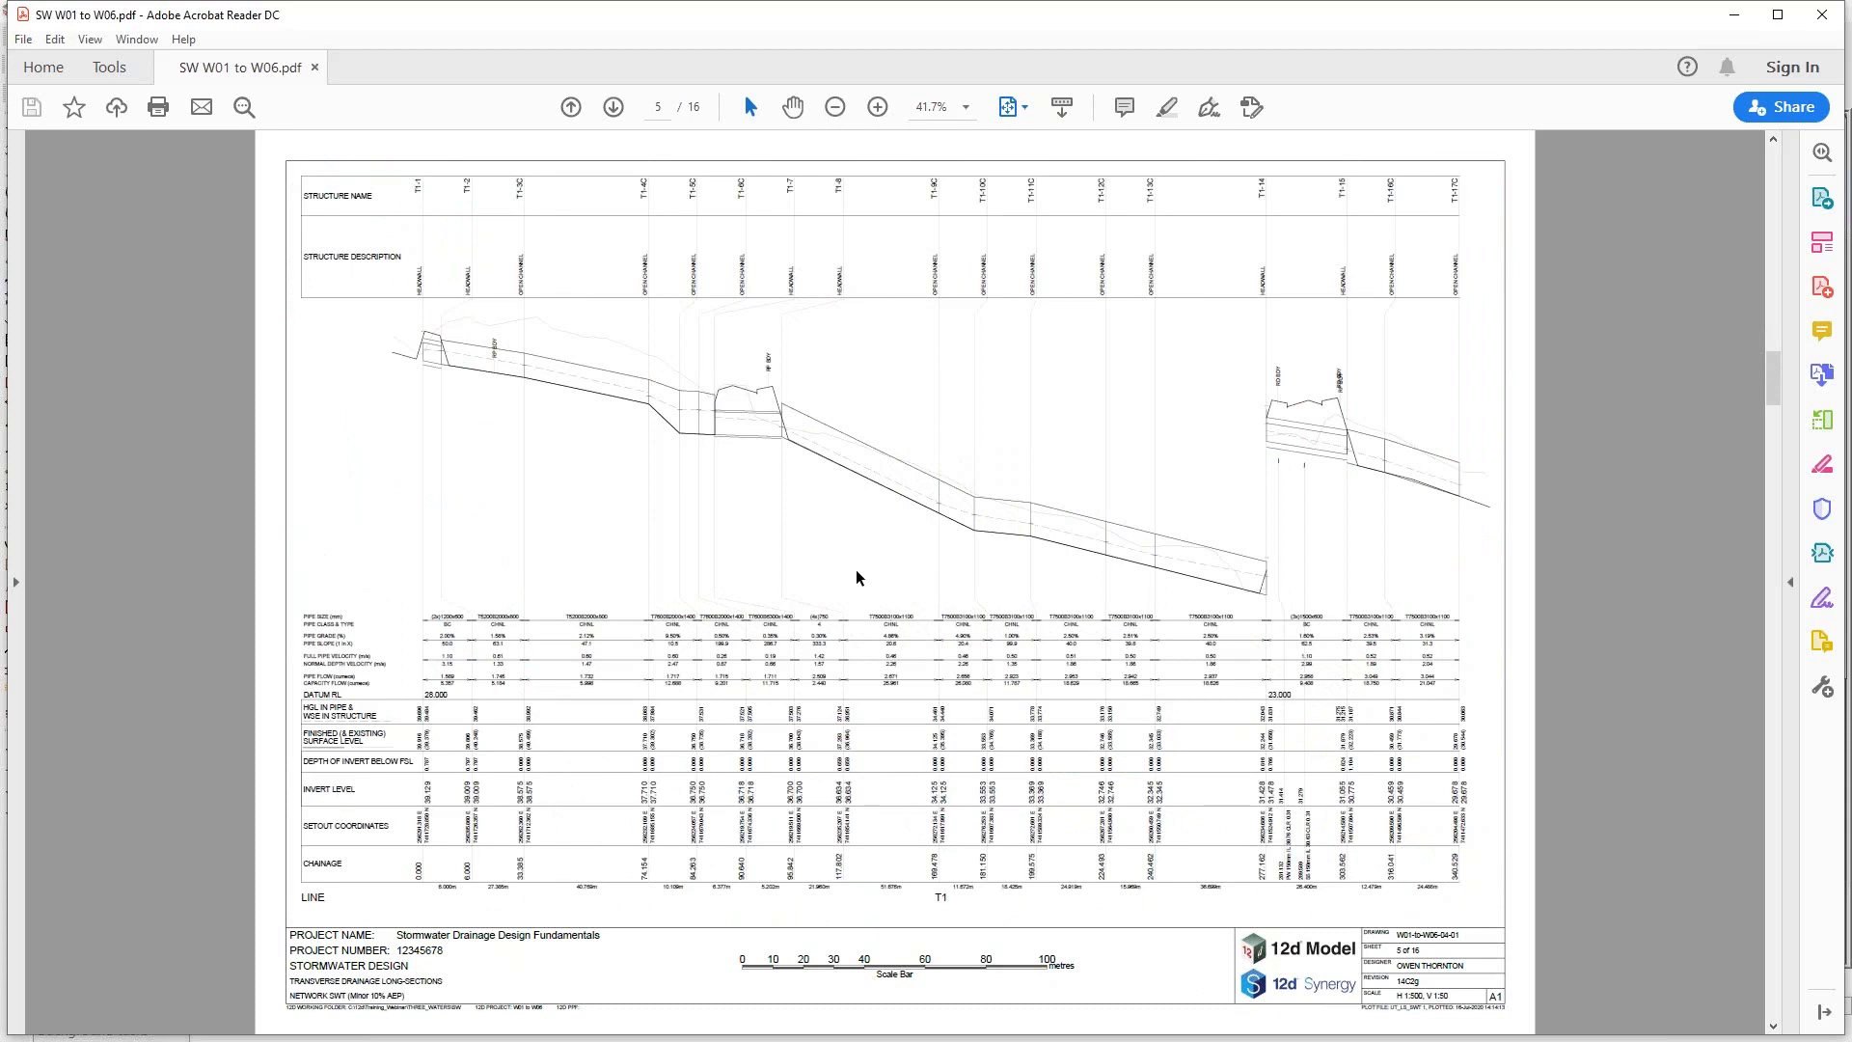
{"action": "scroll", "coordinate": [857, 577], "scroll_direction": "down", "scroll_amount": 1}
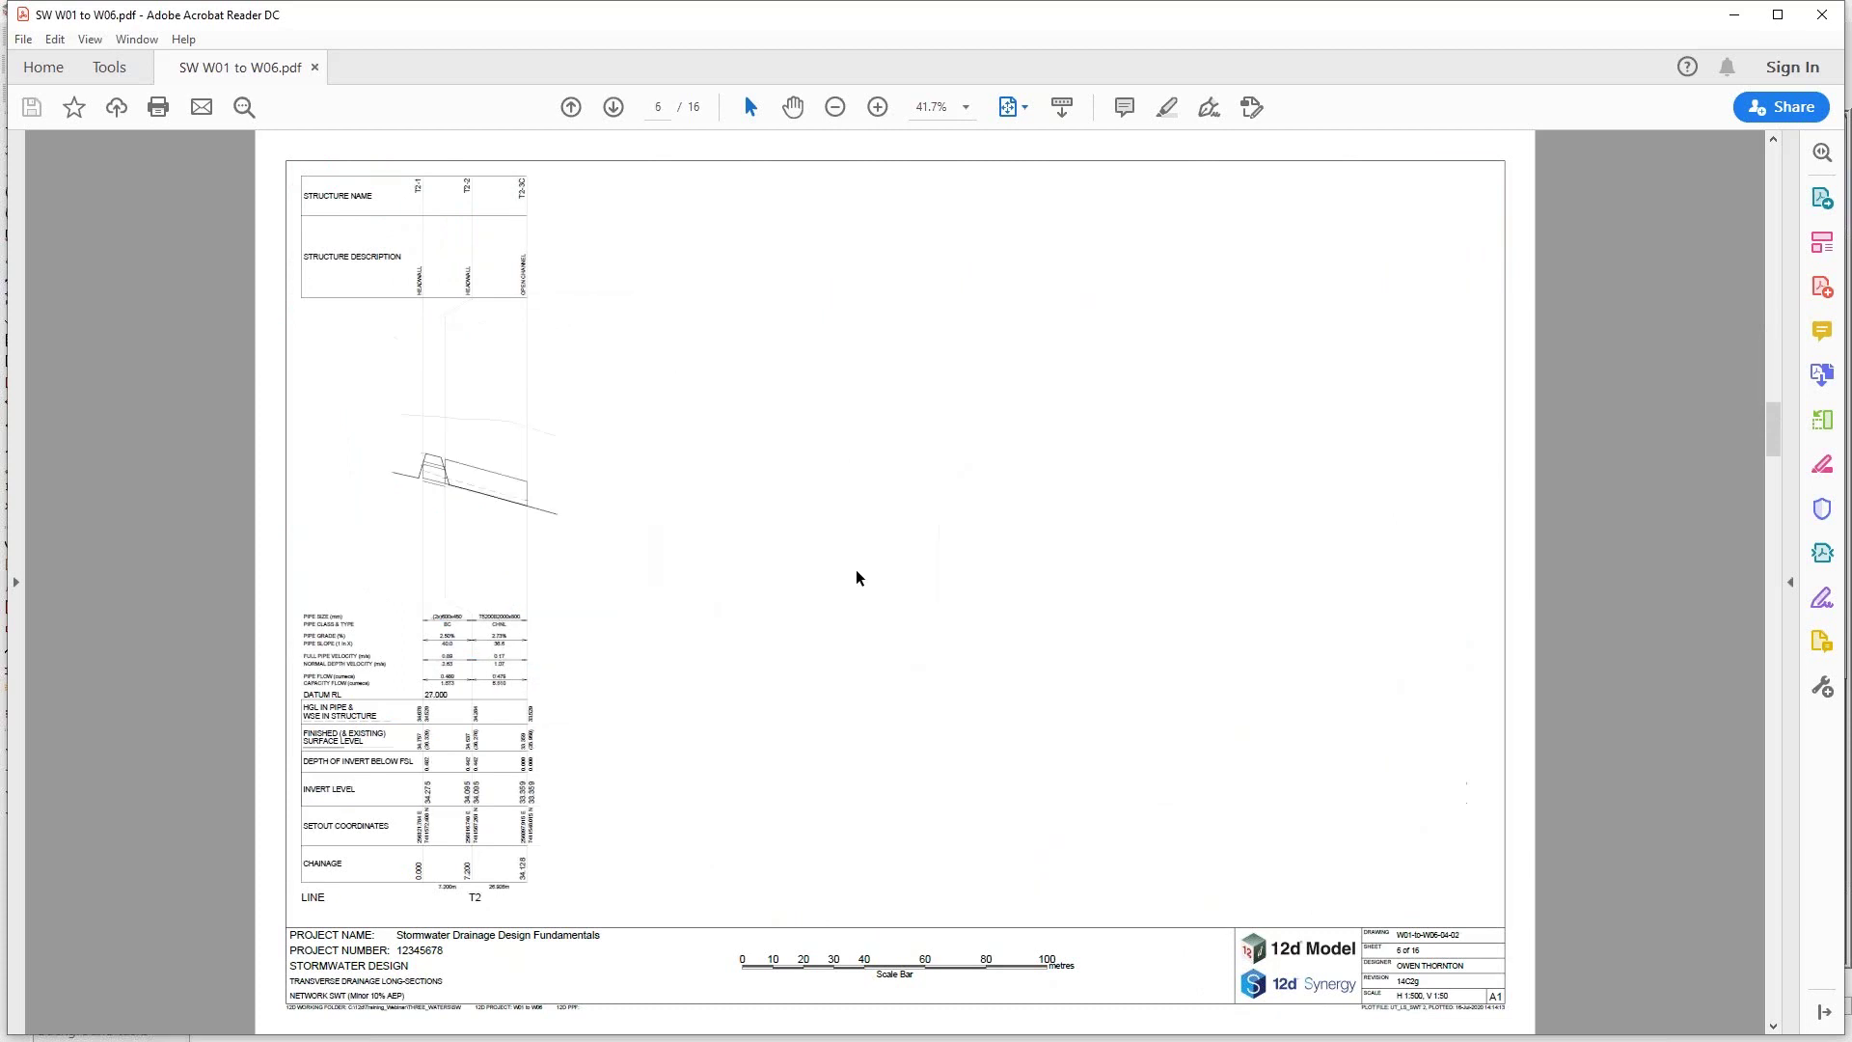
{"action": "scroll", "coordinate": [857, 577], "scroll_direction": "up", "scroll_amount": 1}
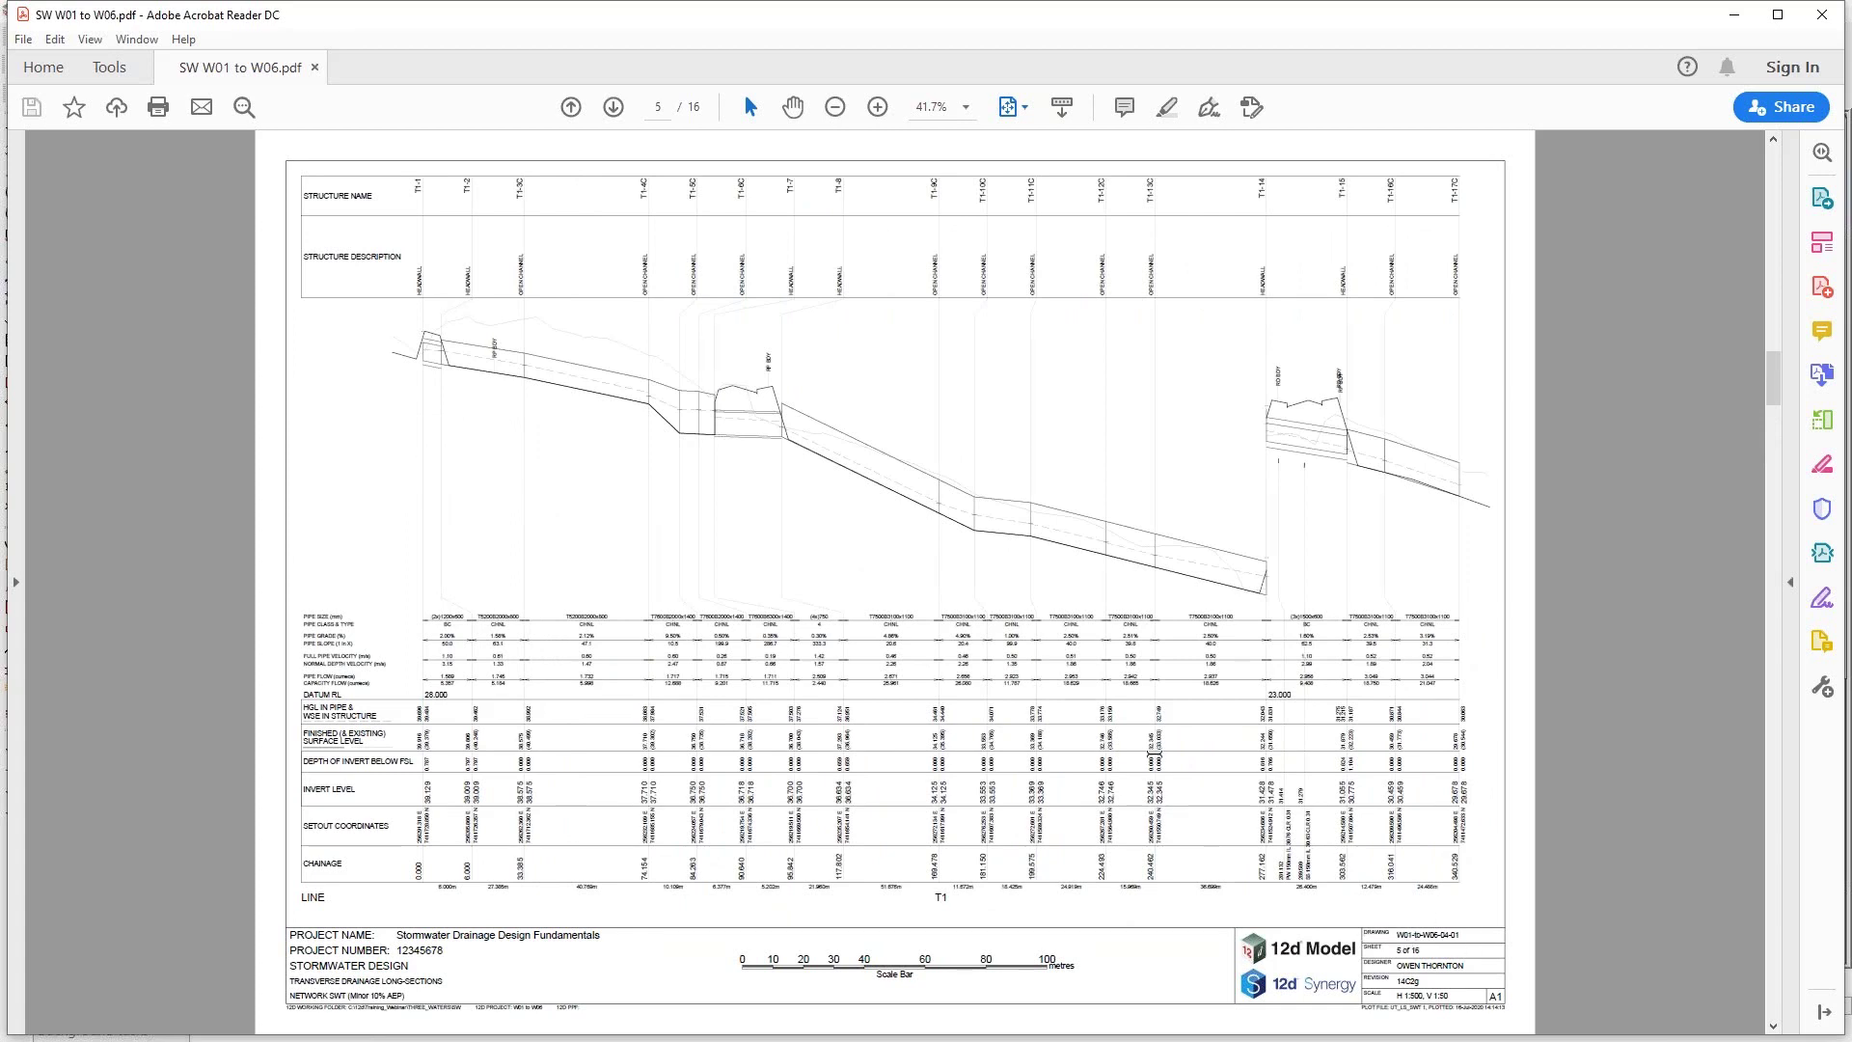
{"action": "scroll", "coordinate": [1048, 722], "scroll_direction": "down", "scroll_amount": 1}
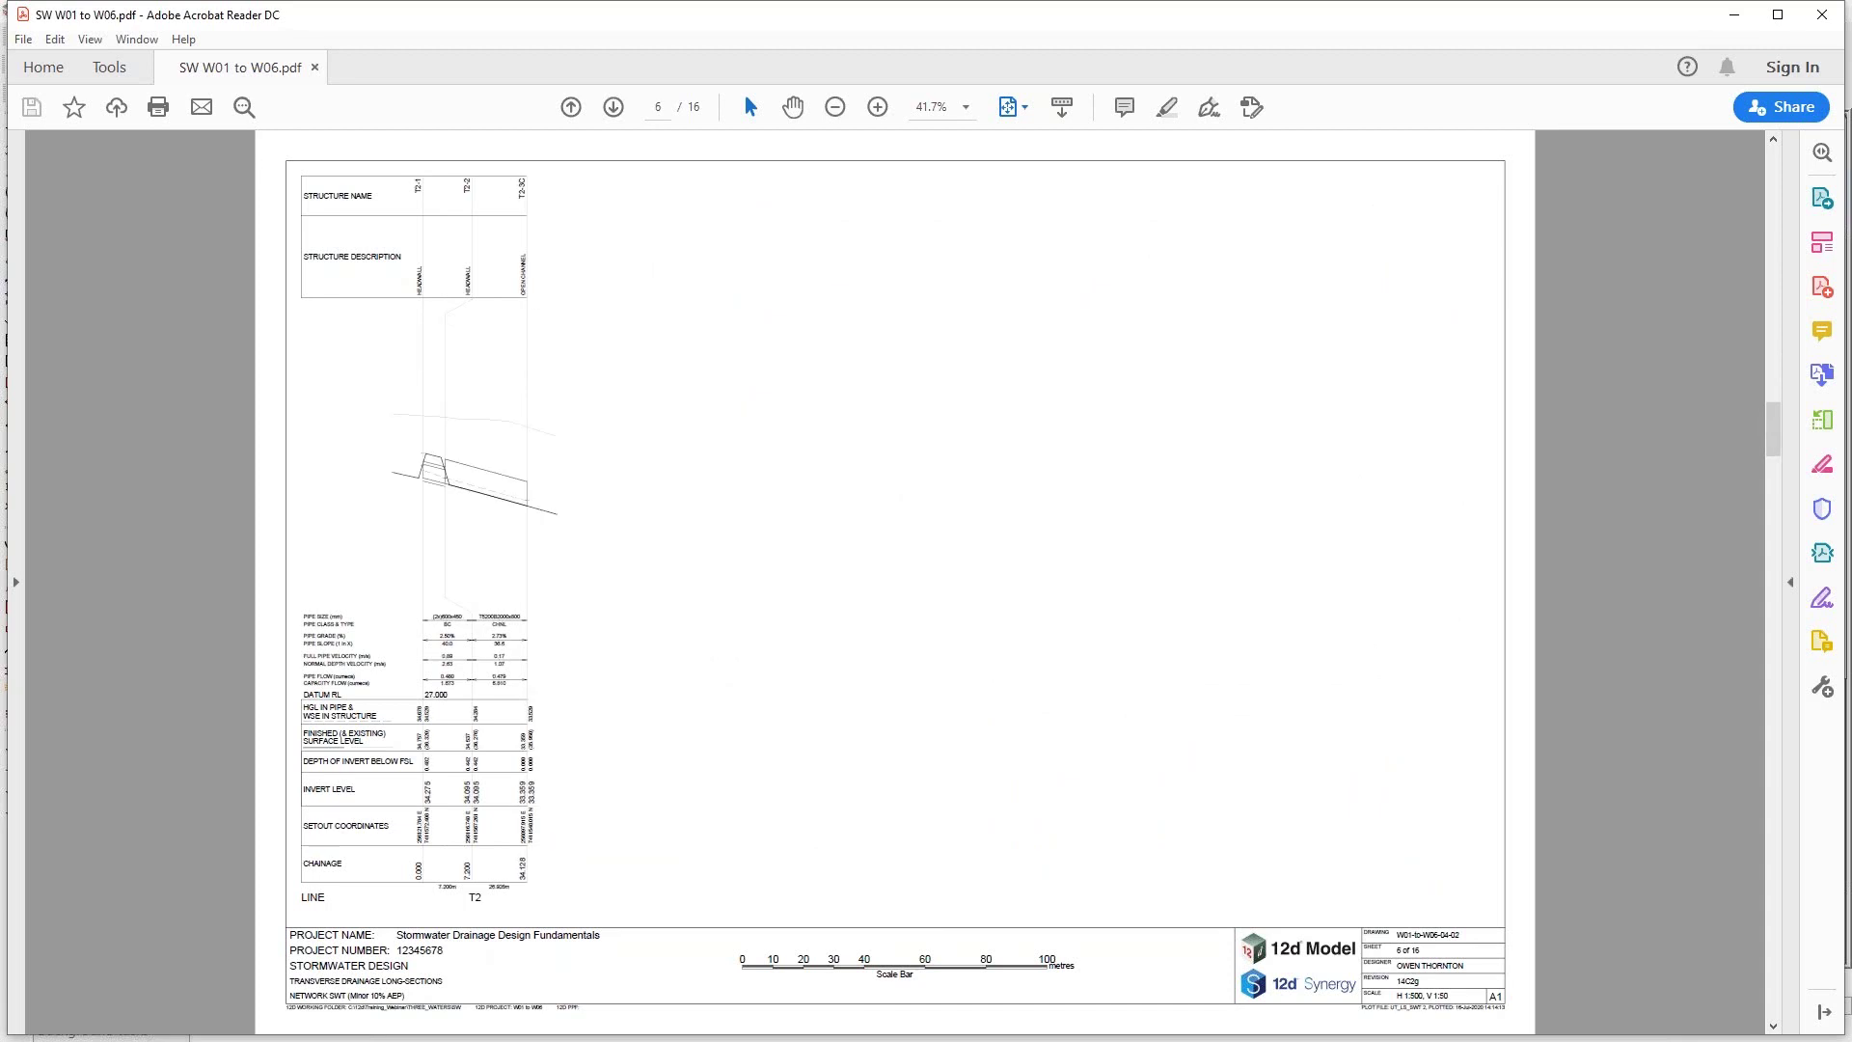
Examine the longitudinal drainage long sections of the SW network on pages 7 to 9
{"action": "scroll", "coordinate": [1048, 723], "scroll_direction": "down", "scroll_amount": 1}
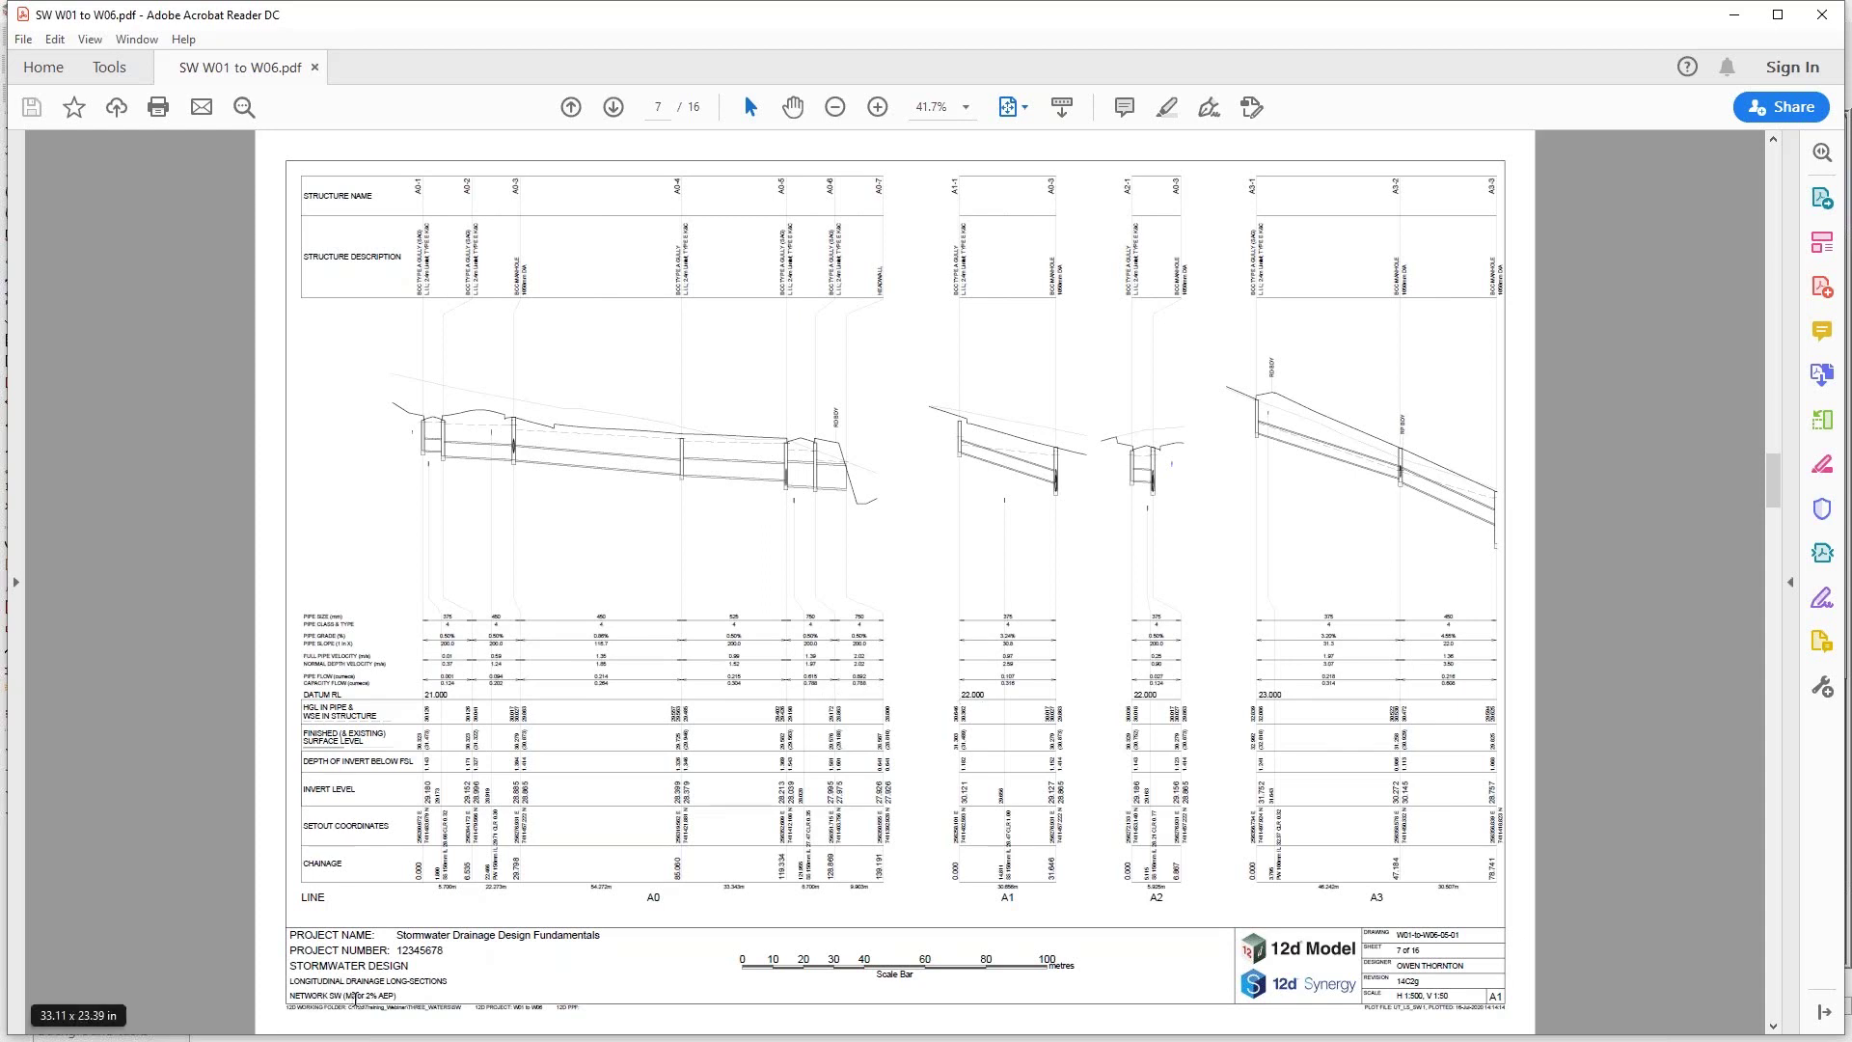
{"action": "scroll", "coordinate": [381, 998], "scroll_direction": "down", "scroll_amount": 1}
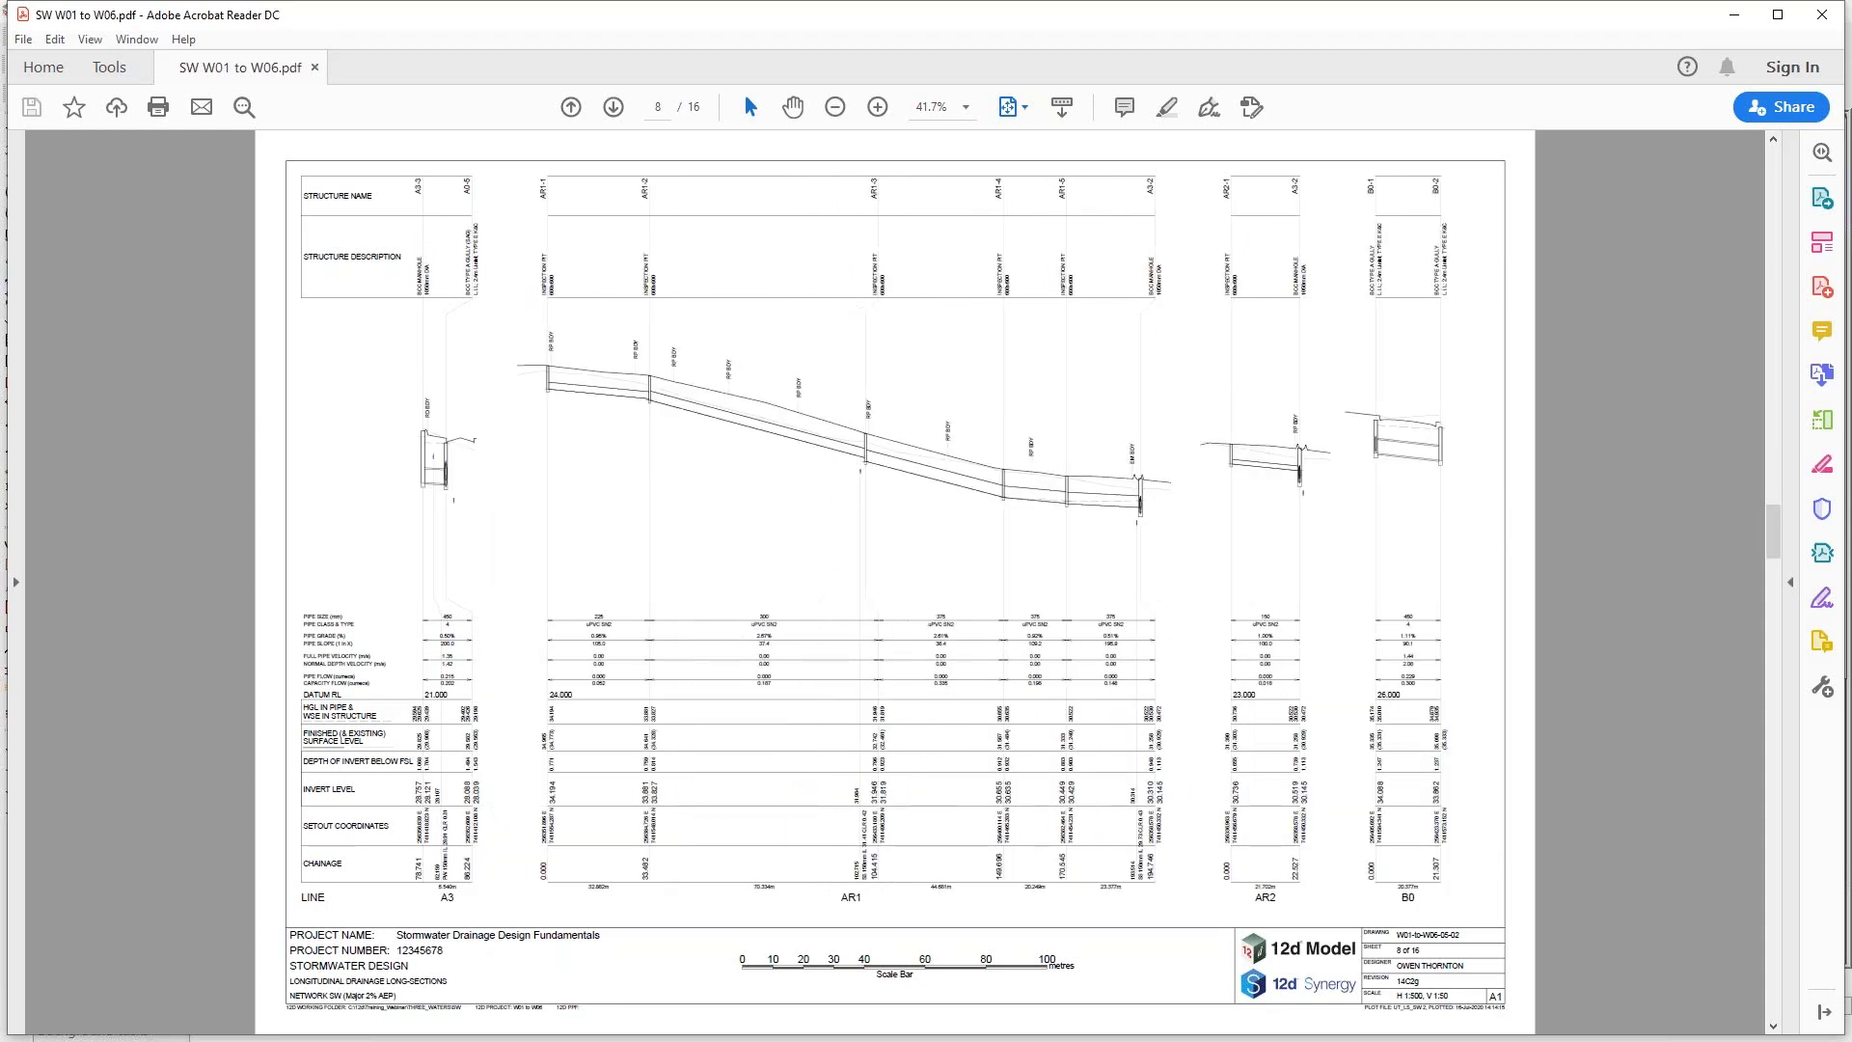
{"action": "scroll", "coordinate": [361, 1002], "scroll_direction": "up", "scroll_amount": 1}
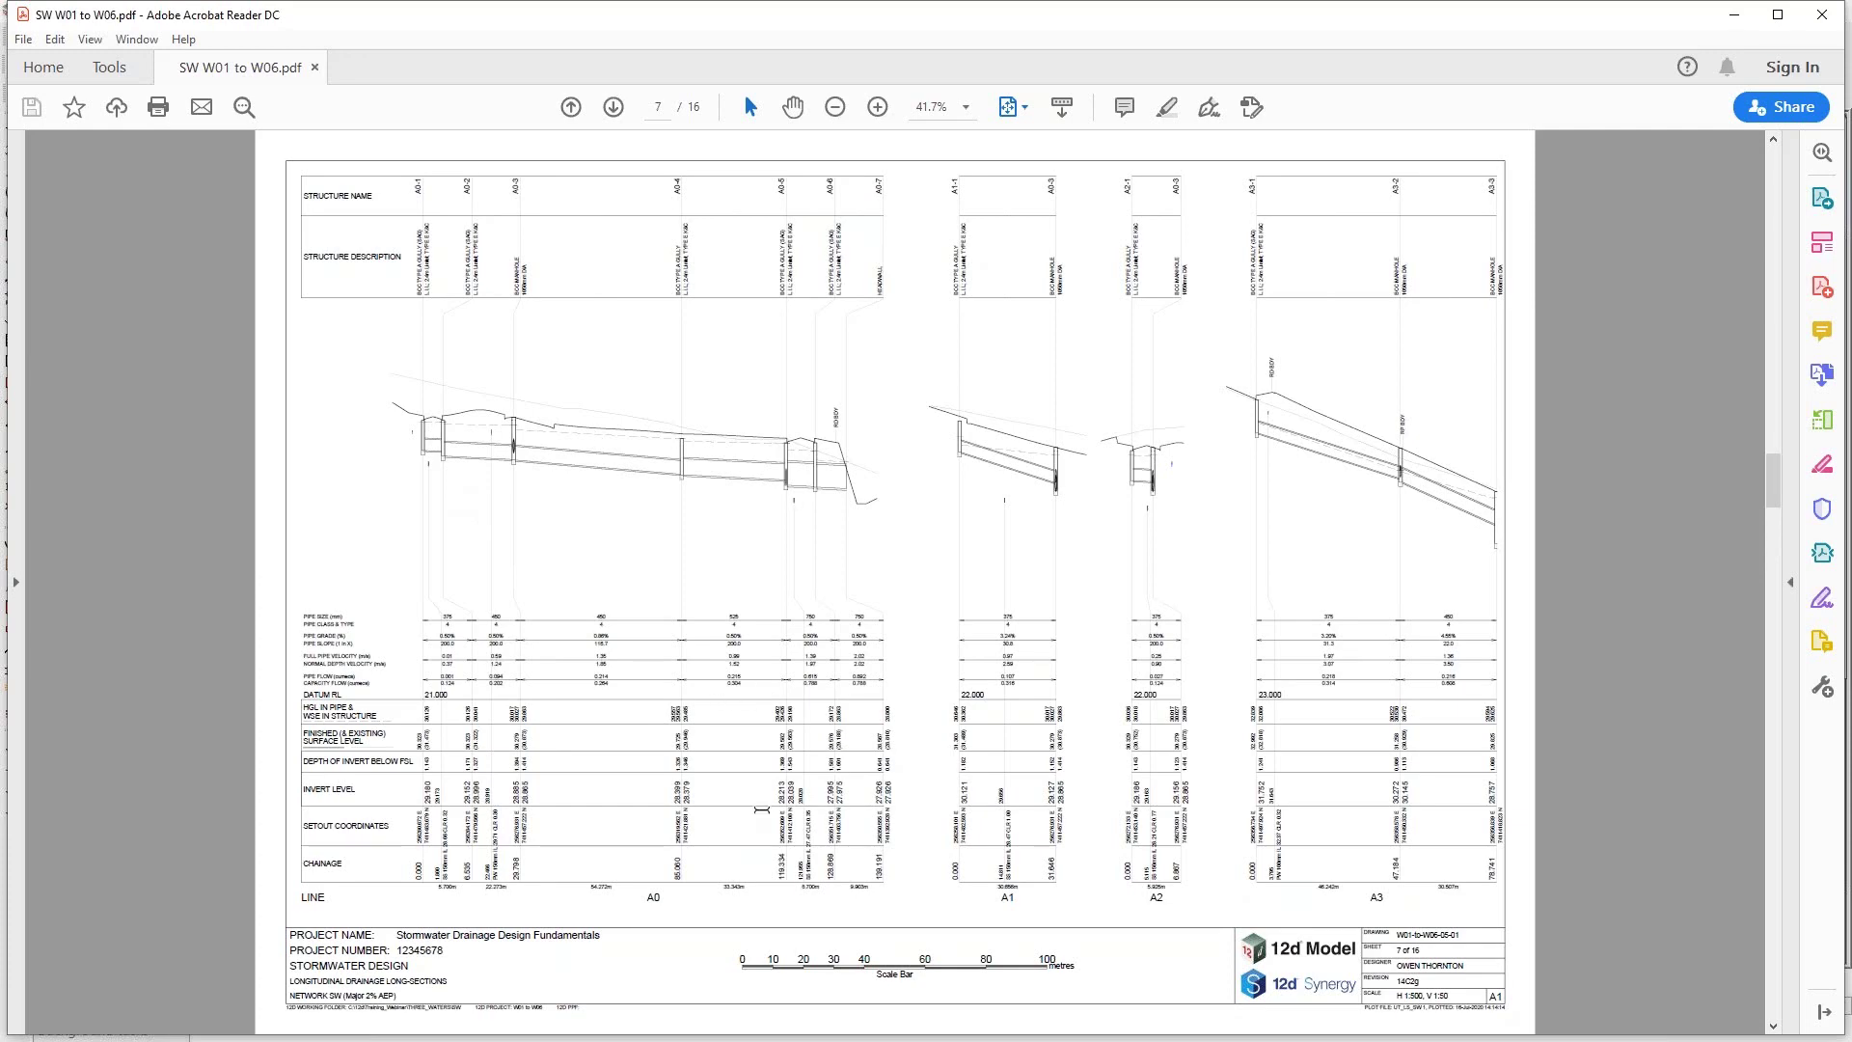
{"action": "scroll", "coordinate": [762, 808], "scroll_direction": "down", "scroll_amount": 1}
{"action": "scroll", "coordinate": [762, 808], "scroll_direction": "down", "scroll_amount": 1}
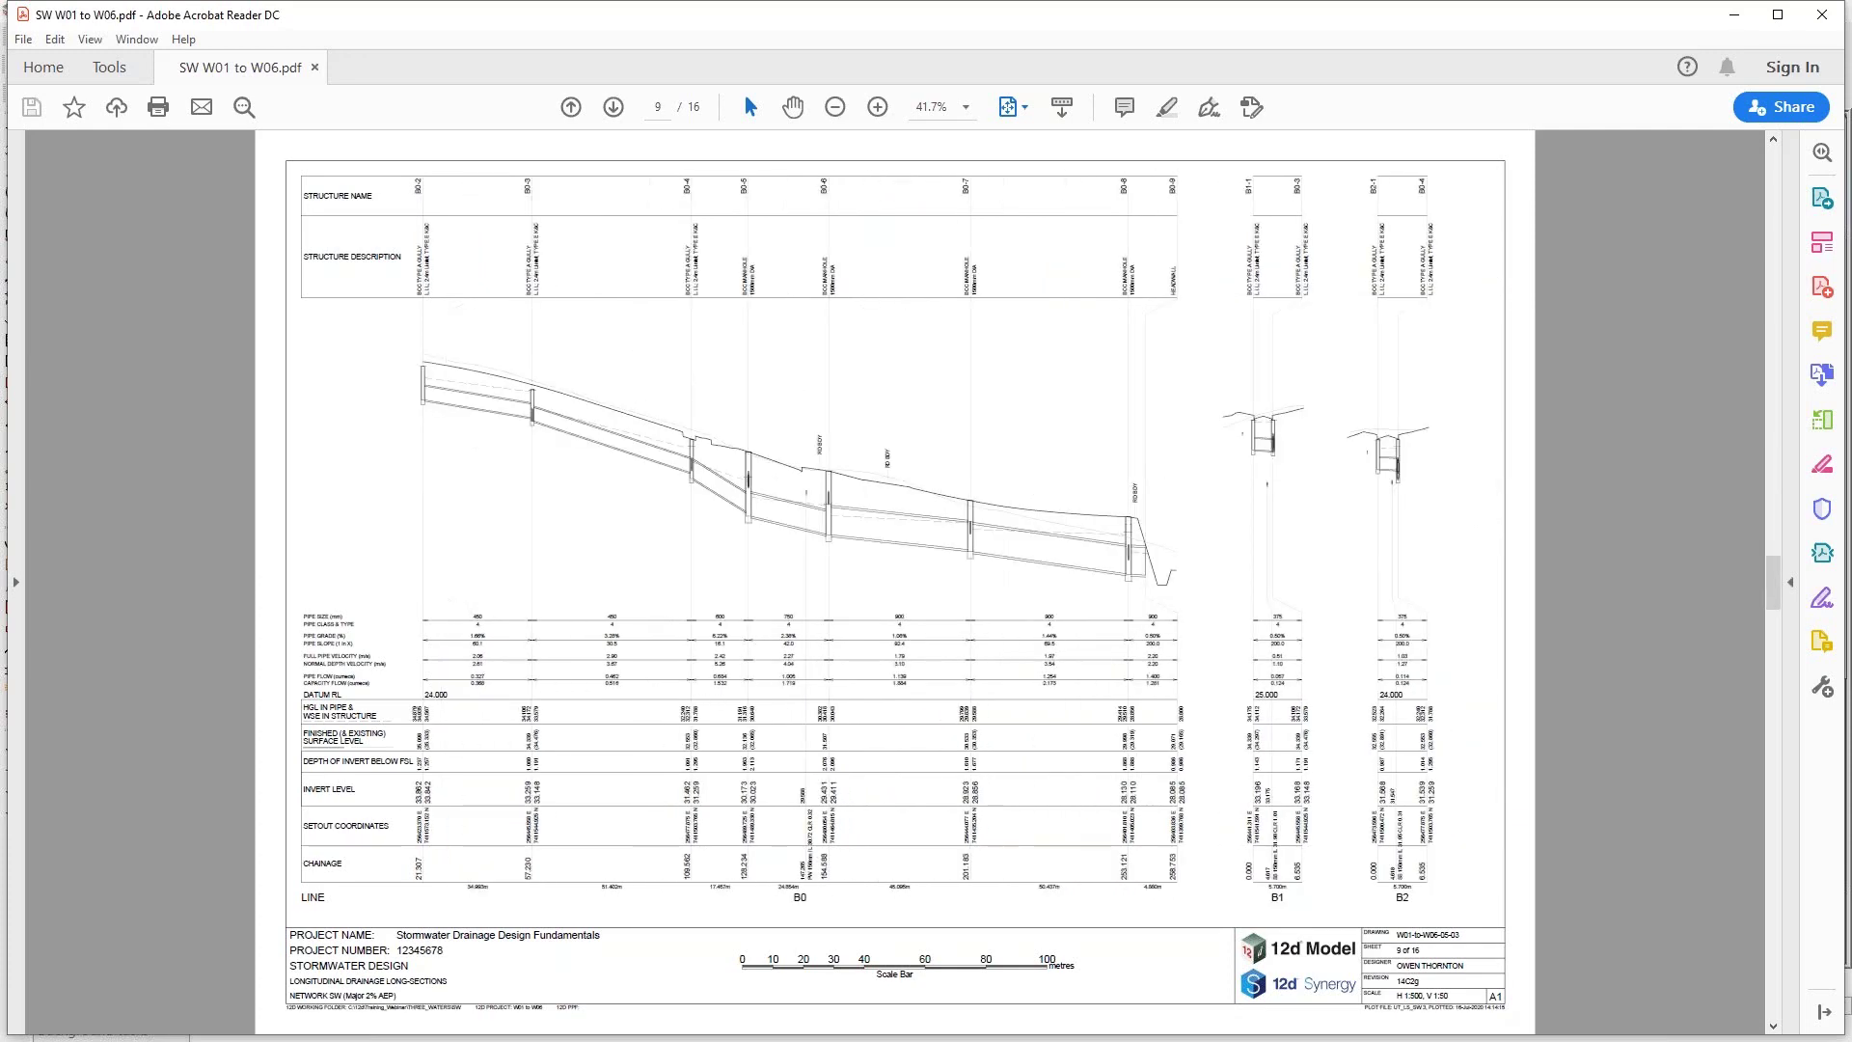
Review the drainage structure details on pages 12 to 16, including a close-up of node AR1-3
{"action": "scroll", "coordinate": [763, 809], "scroll_direction": "down", "scroll_amount": 3}
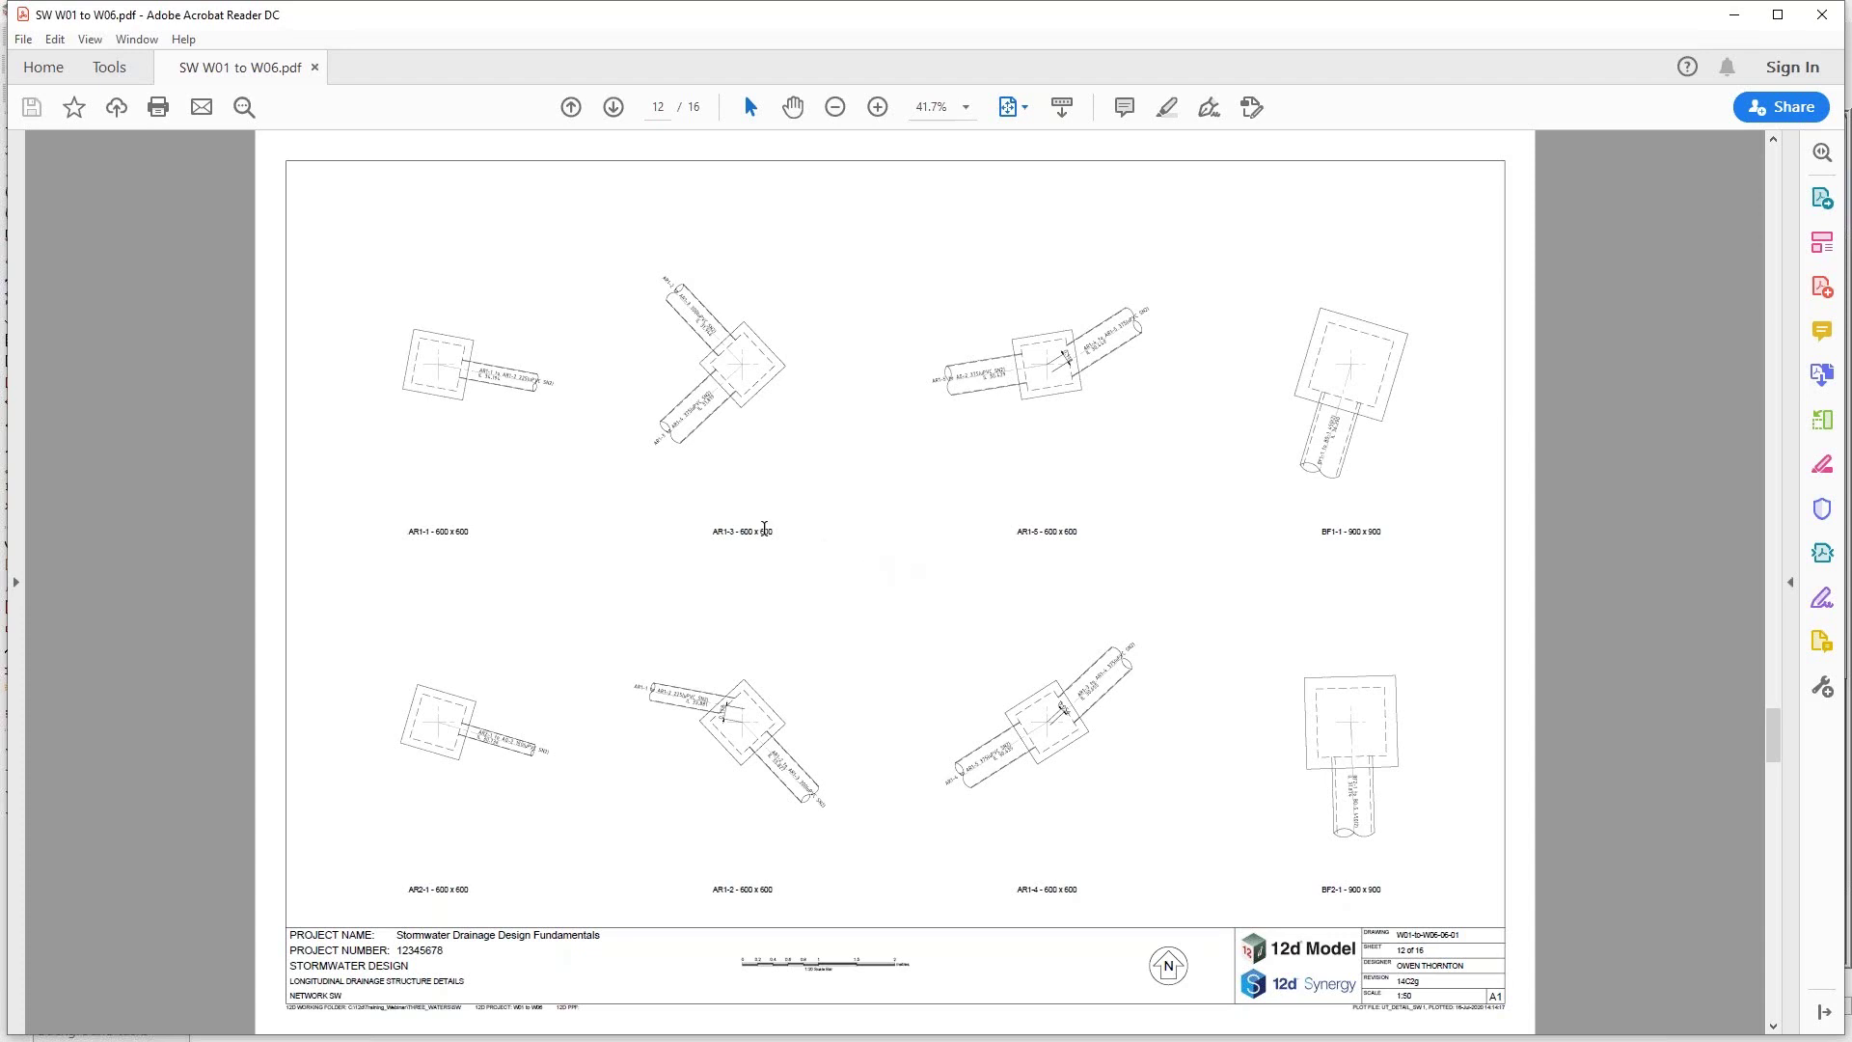
{"action": "scroll", "coordinate": [729, 312], "scroll_direction": "up", "scroll_amount": 5, "text": "ctrl"}
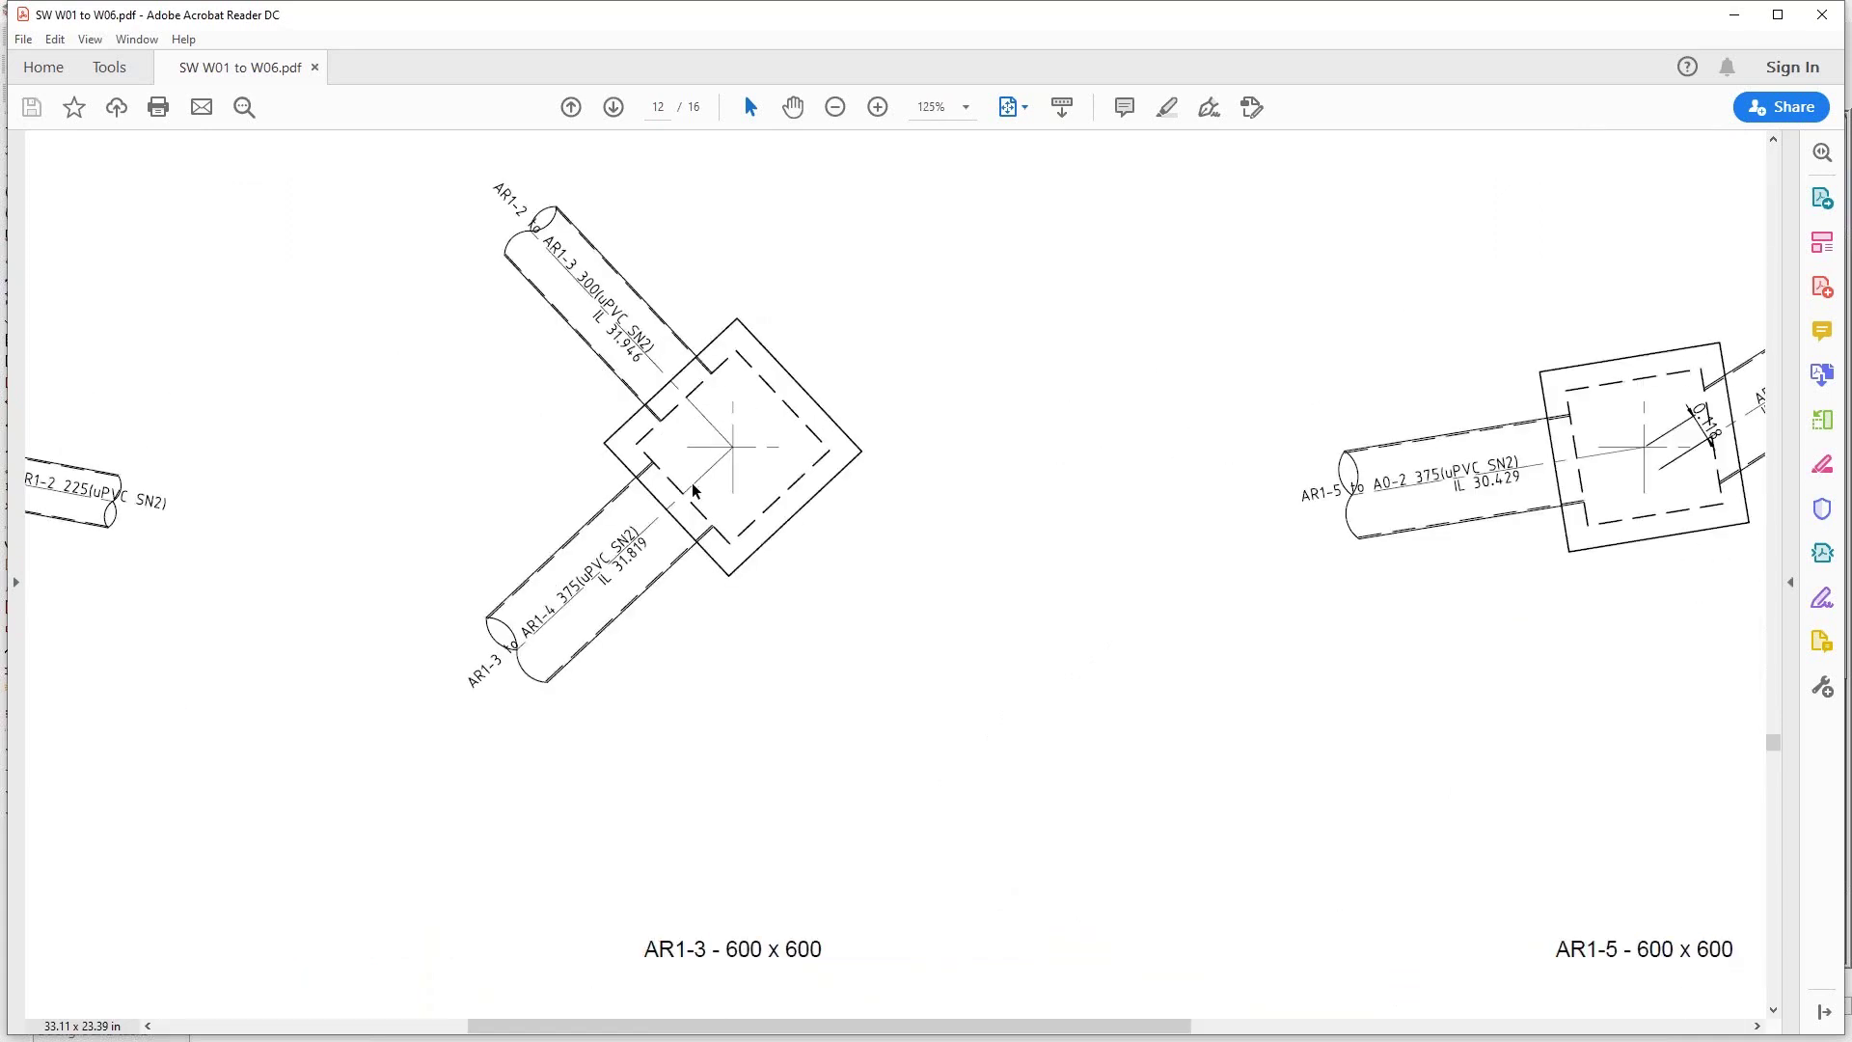
{"action": "scroll", "coordinate": [692, 490], "scroll_direction": "down", "scroll_amount": 5, "text": "ctrl"}
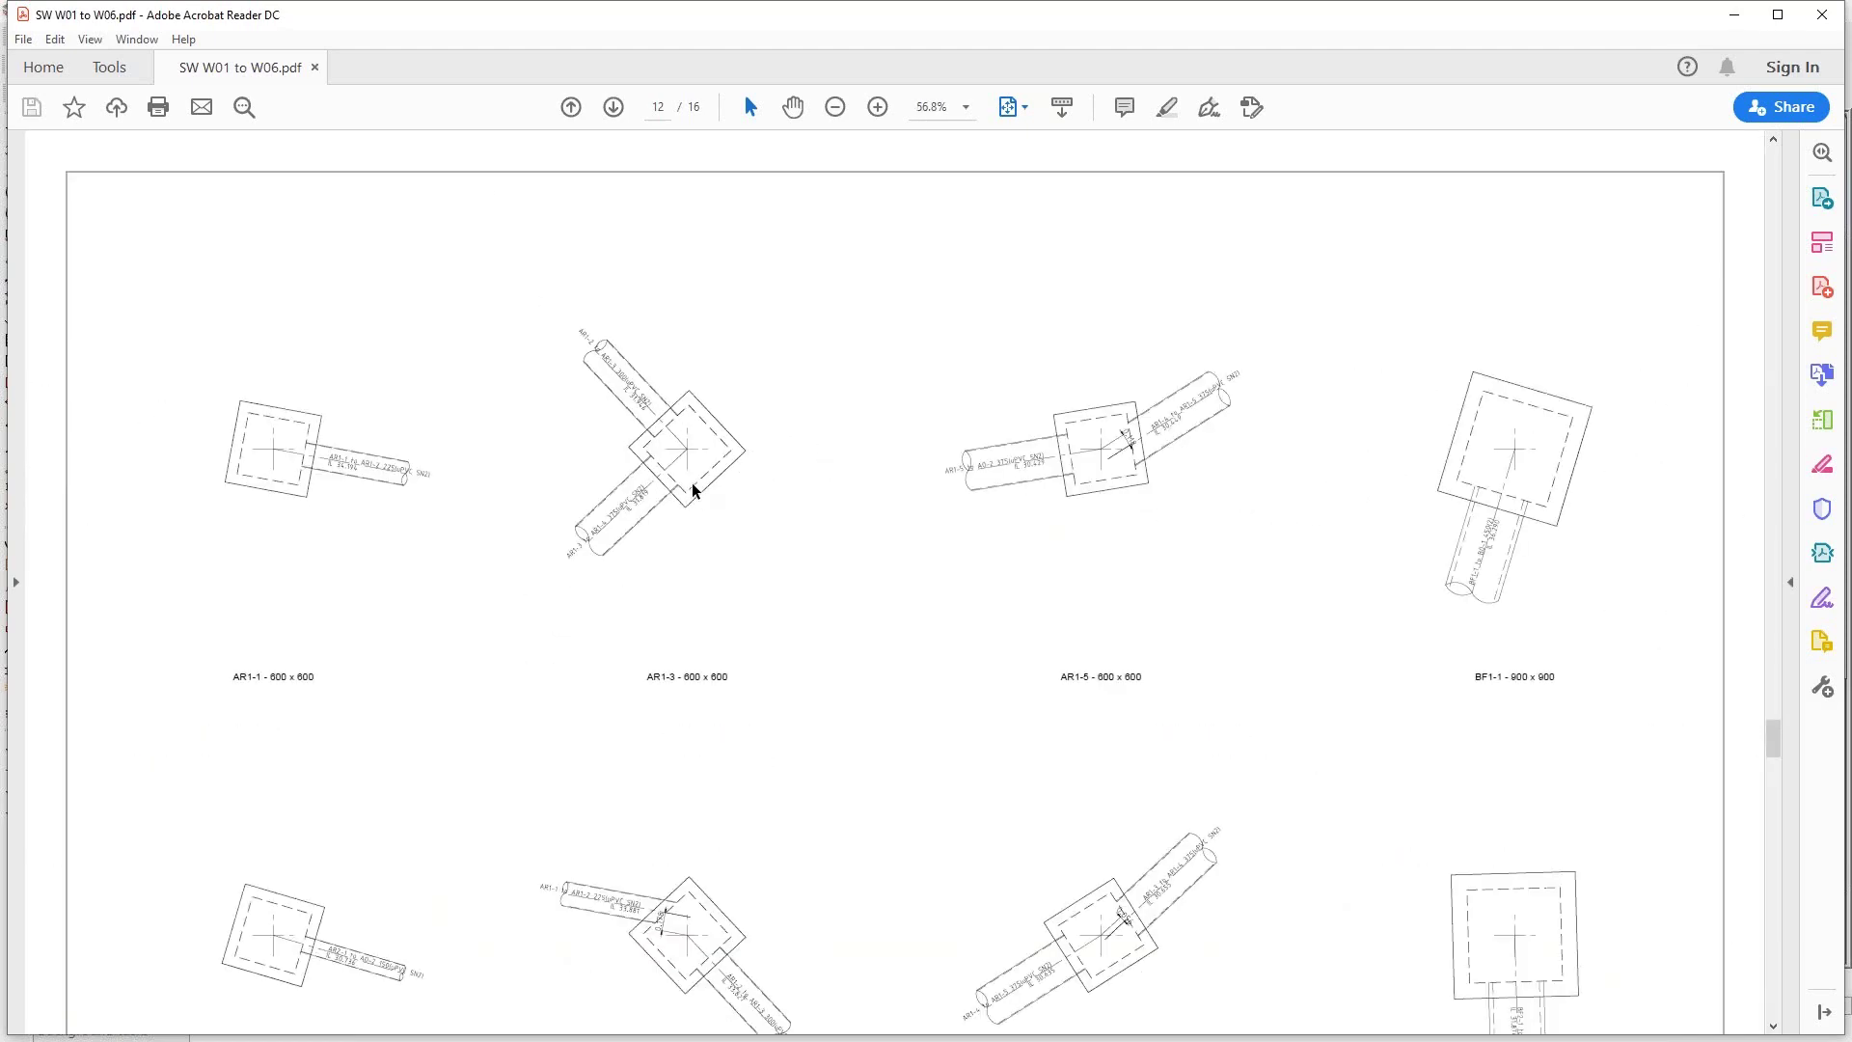
{"action": "scroll", "coordinate": [692, 490], "scroll_direction": "down", "scroll_amount": 3}
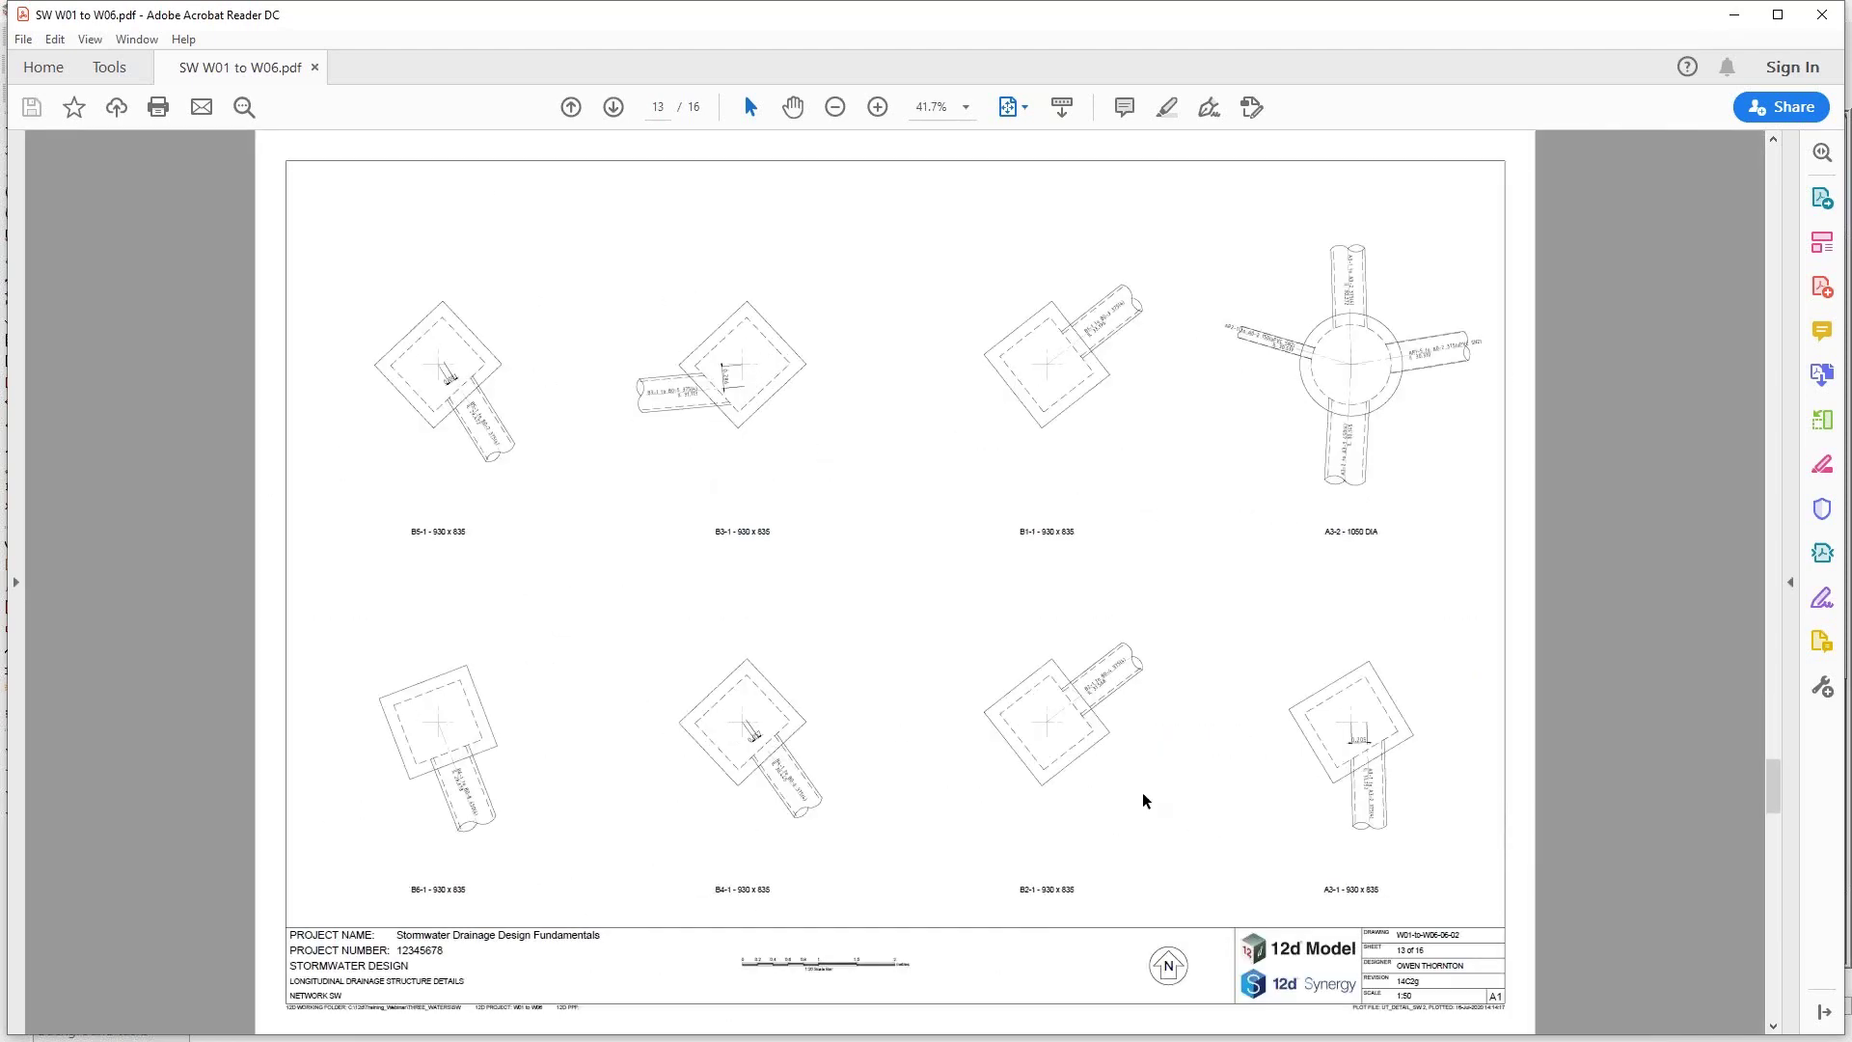
{"action": "scroll", "coordinate": [1234, 801], "scroll_direction": "down", "scroll_amount": 6}
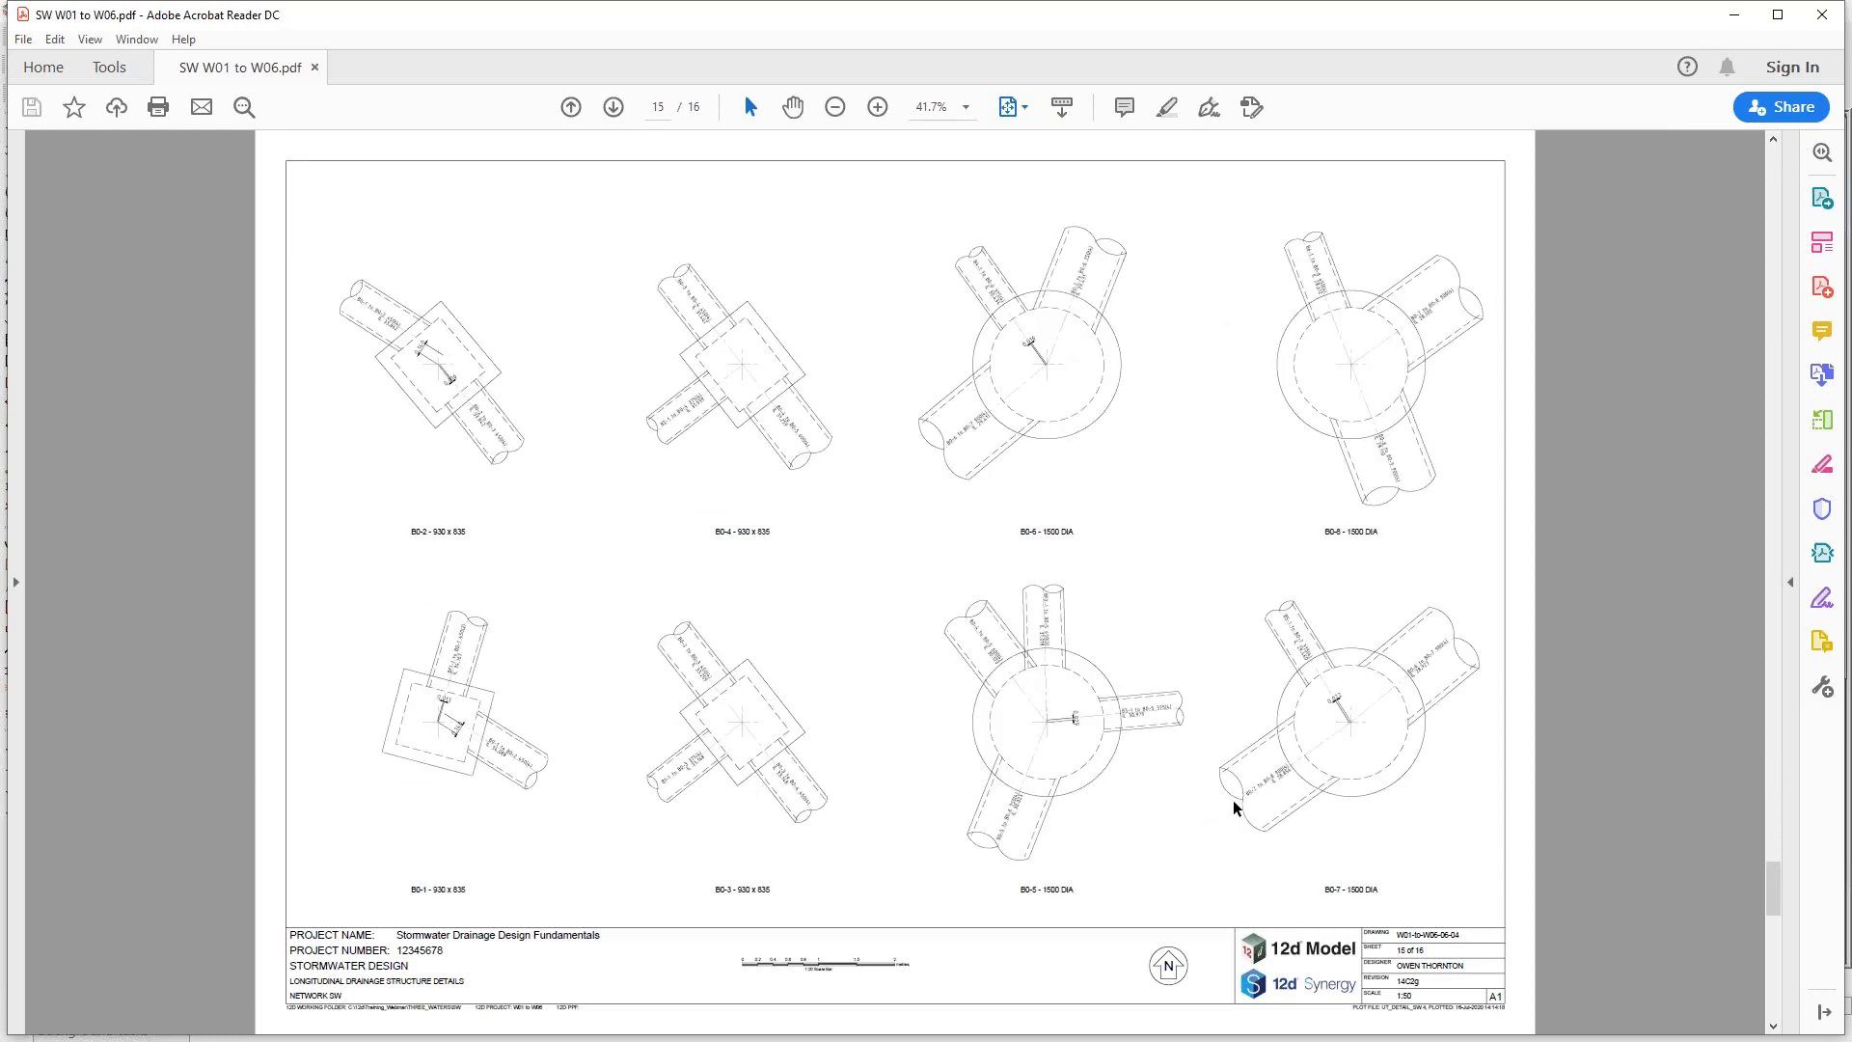
{"action": "scroll", "coordinate": [1232, 801], "scroll_direction": "down", "scroll_amount": 2}
{"action": "scroll", "coordinate": [1232, 801], "scroll_direction": "up", "scroll_amount": 2}
{"action": "scroll", "coordinate": [1237, 809], "scroll_direction": "down", "scroll_amount": 2}
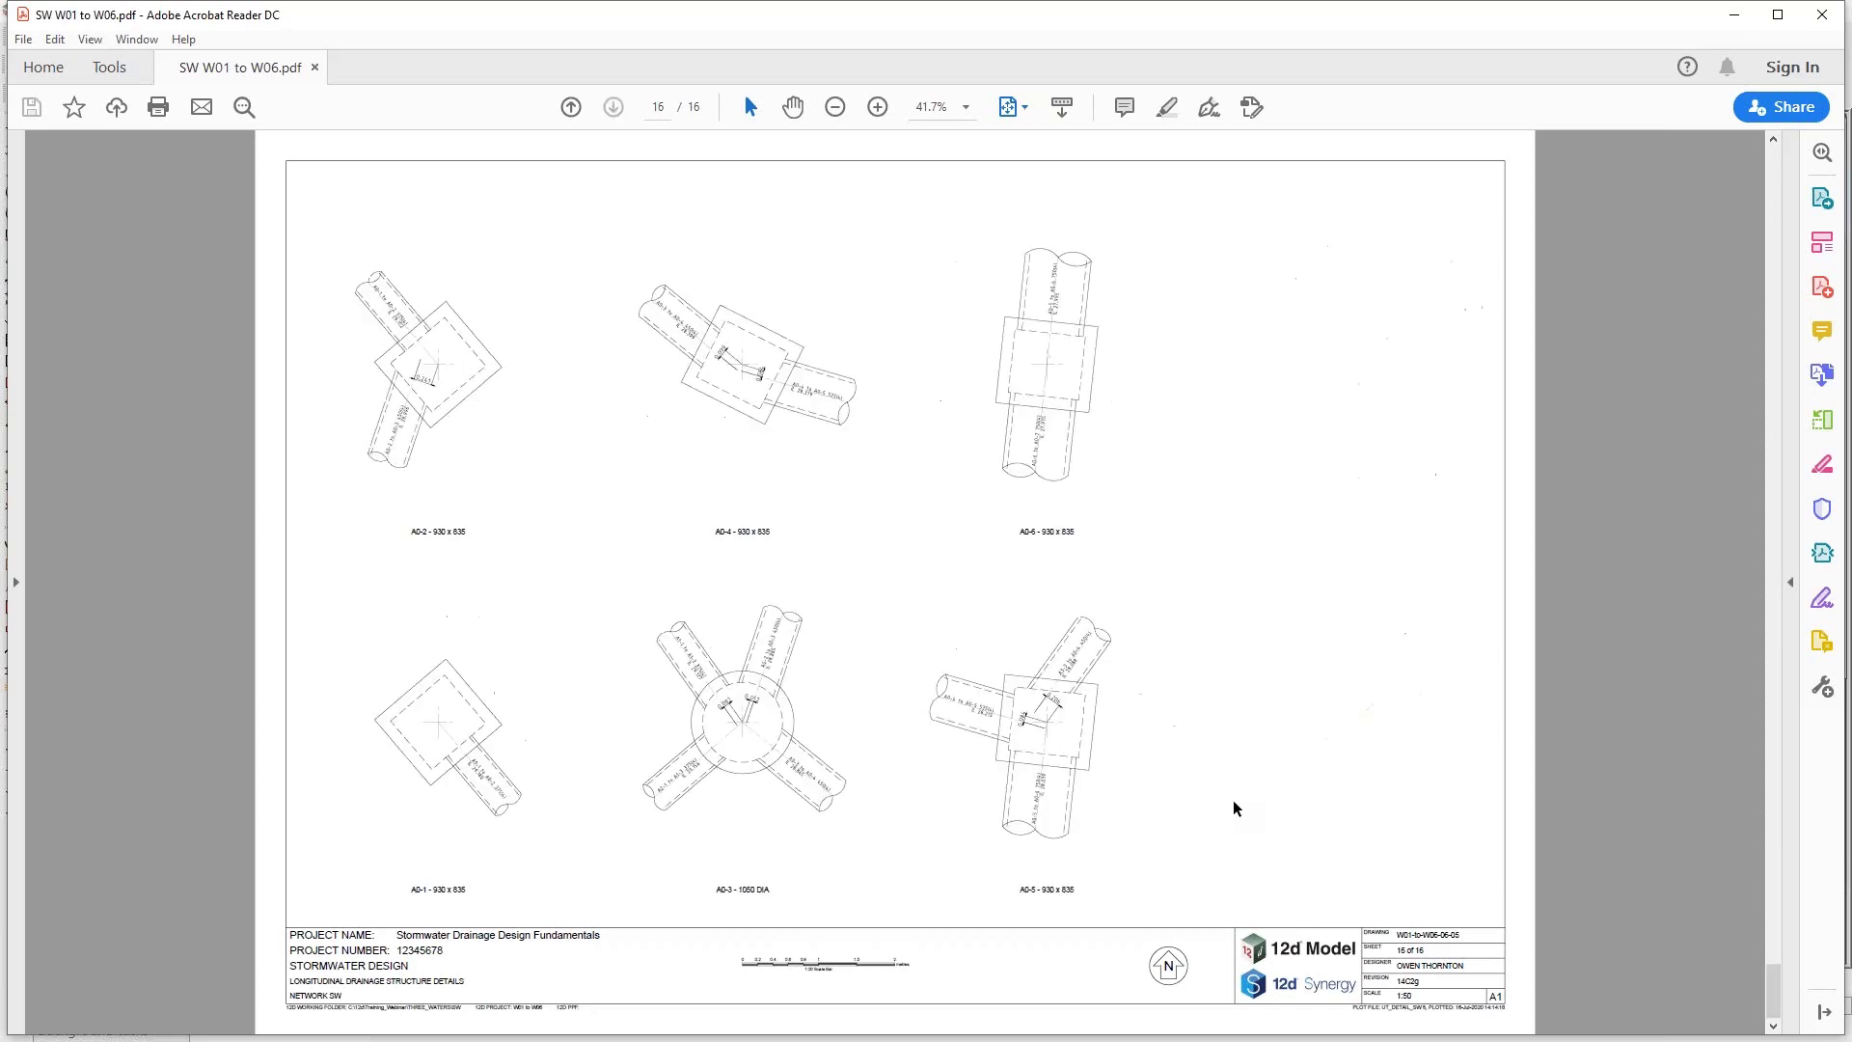
{"action": "scroll", "coordinate": [1233, 809], "scroll_direction": "up", "scroll_amount": 20}
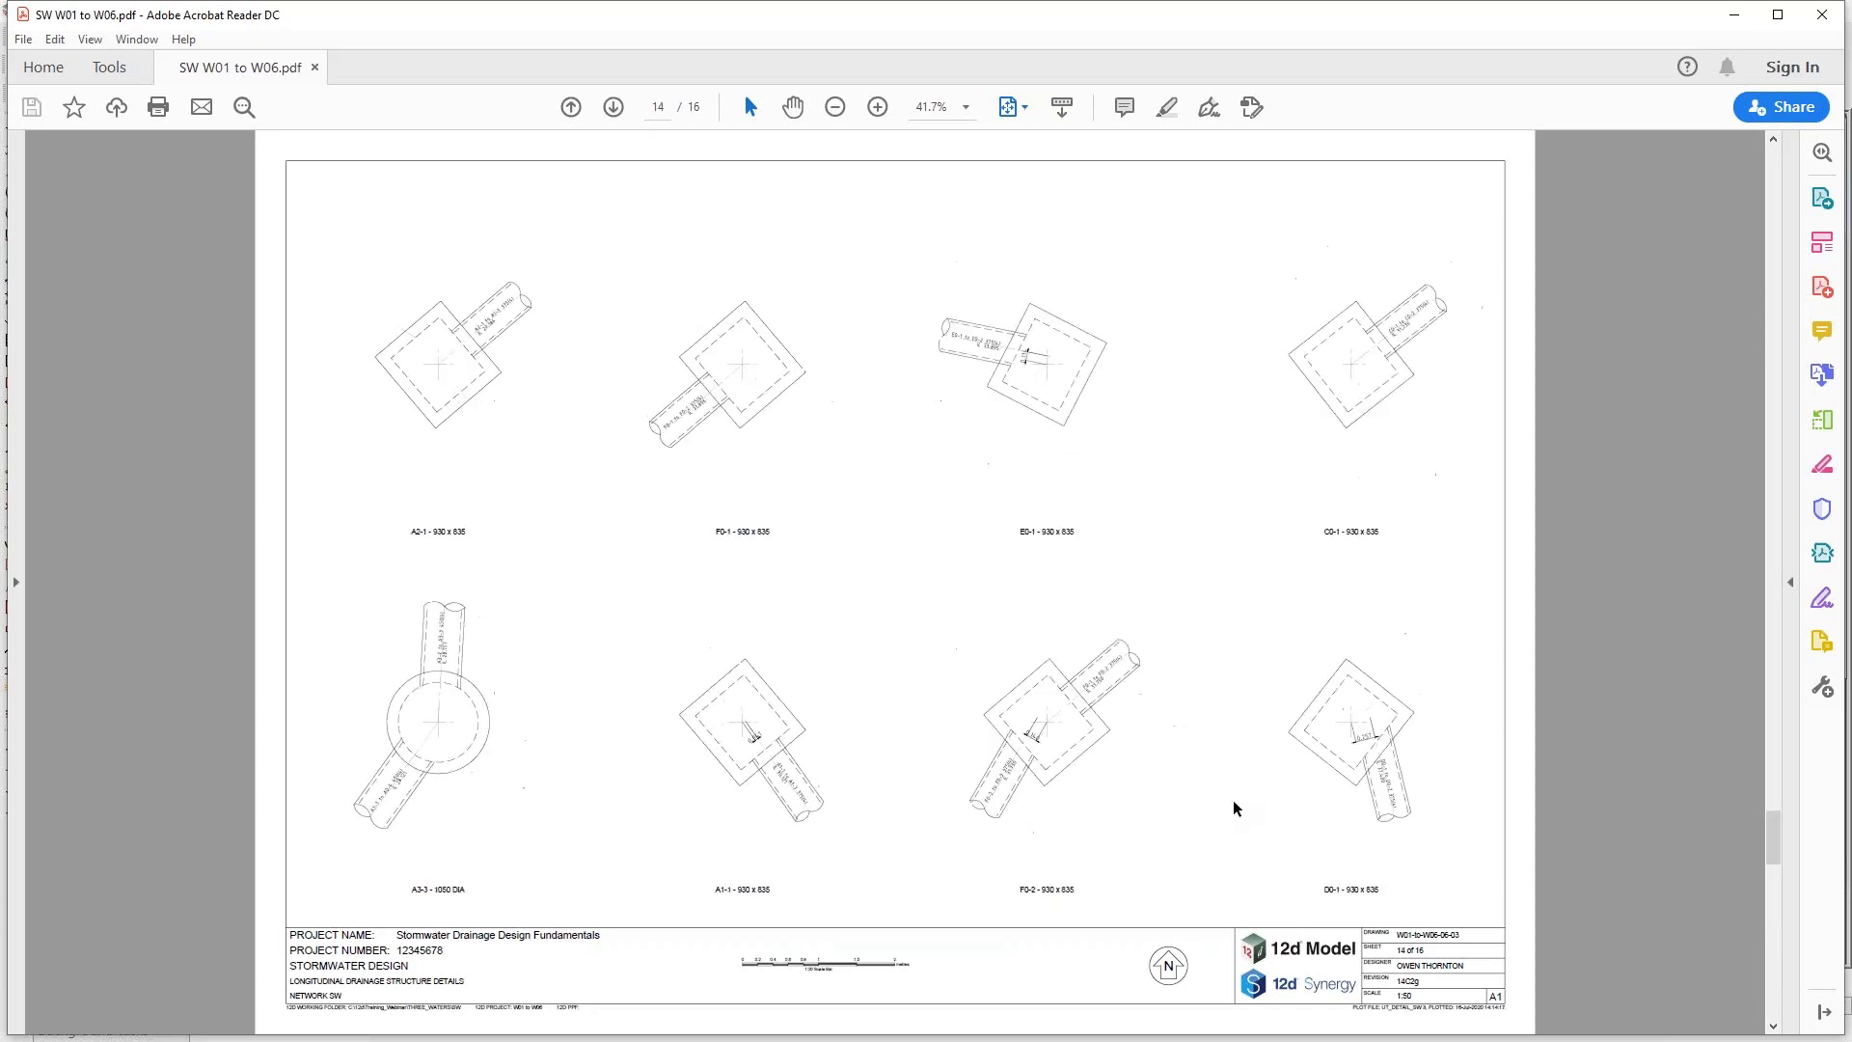
Close the plotted PDF and the multipage plot editor without saving its configuration
{"action": "left_click", "coordinate": [1824, 15]}
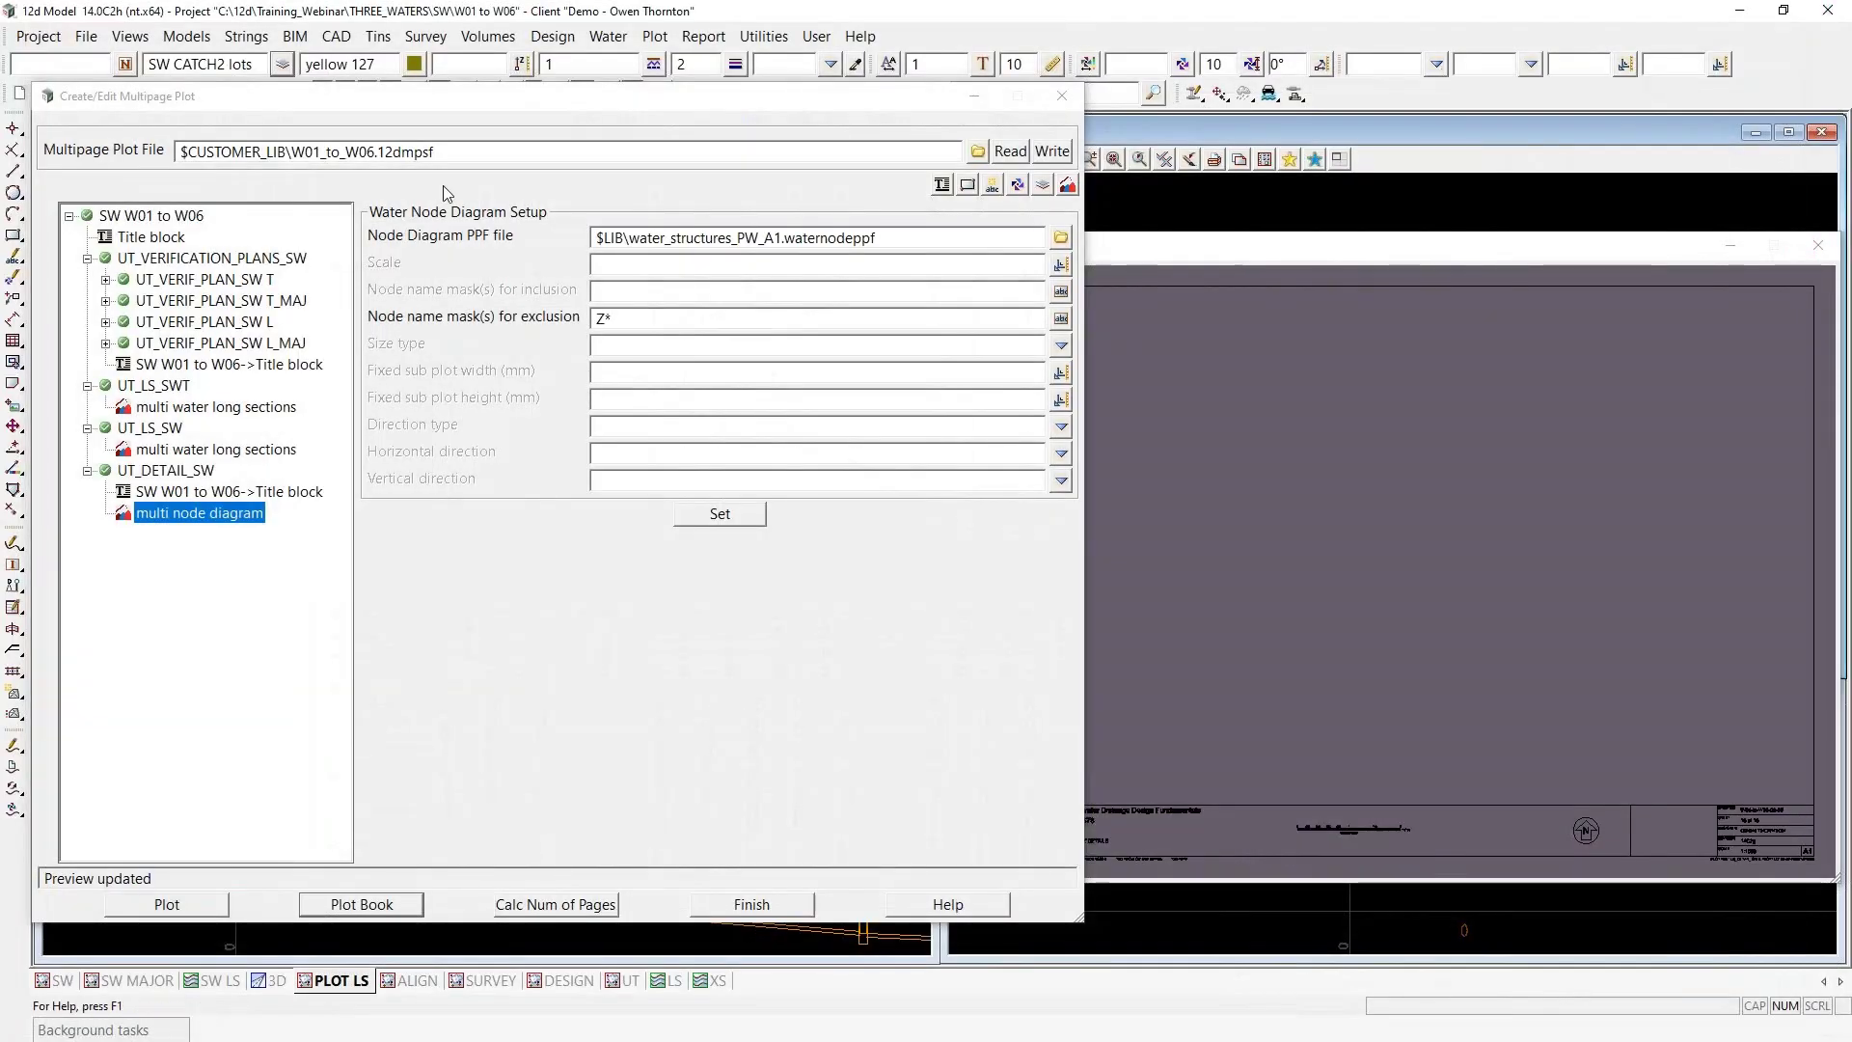
{"action": "left_click", "coordinate": [1062, 95]}
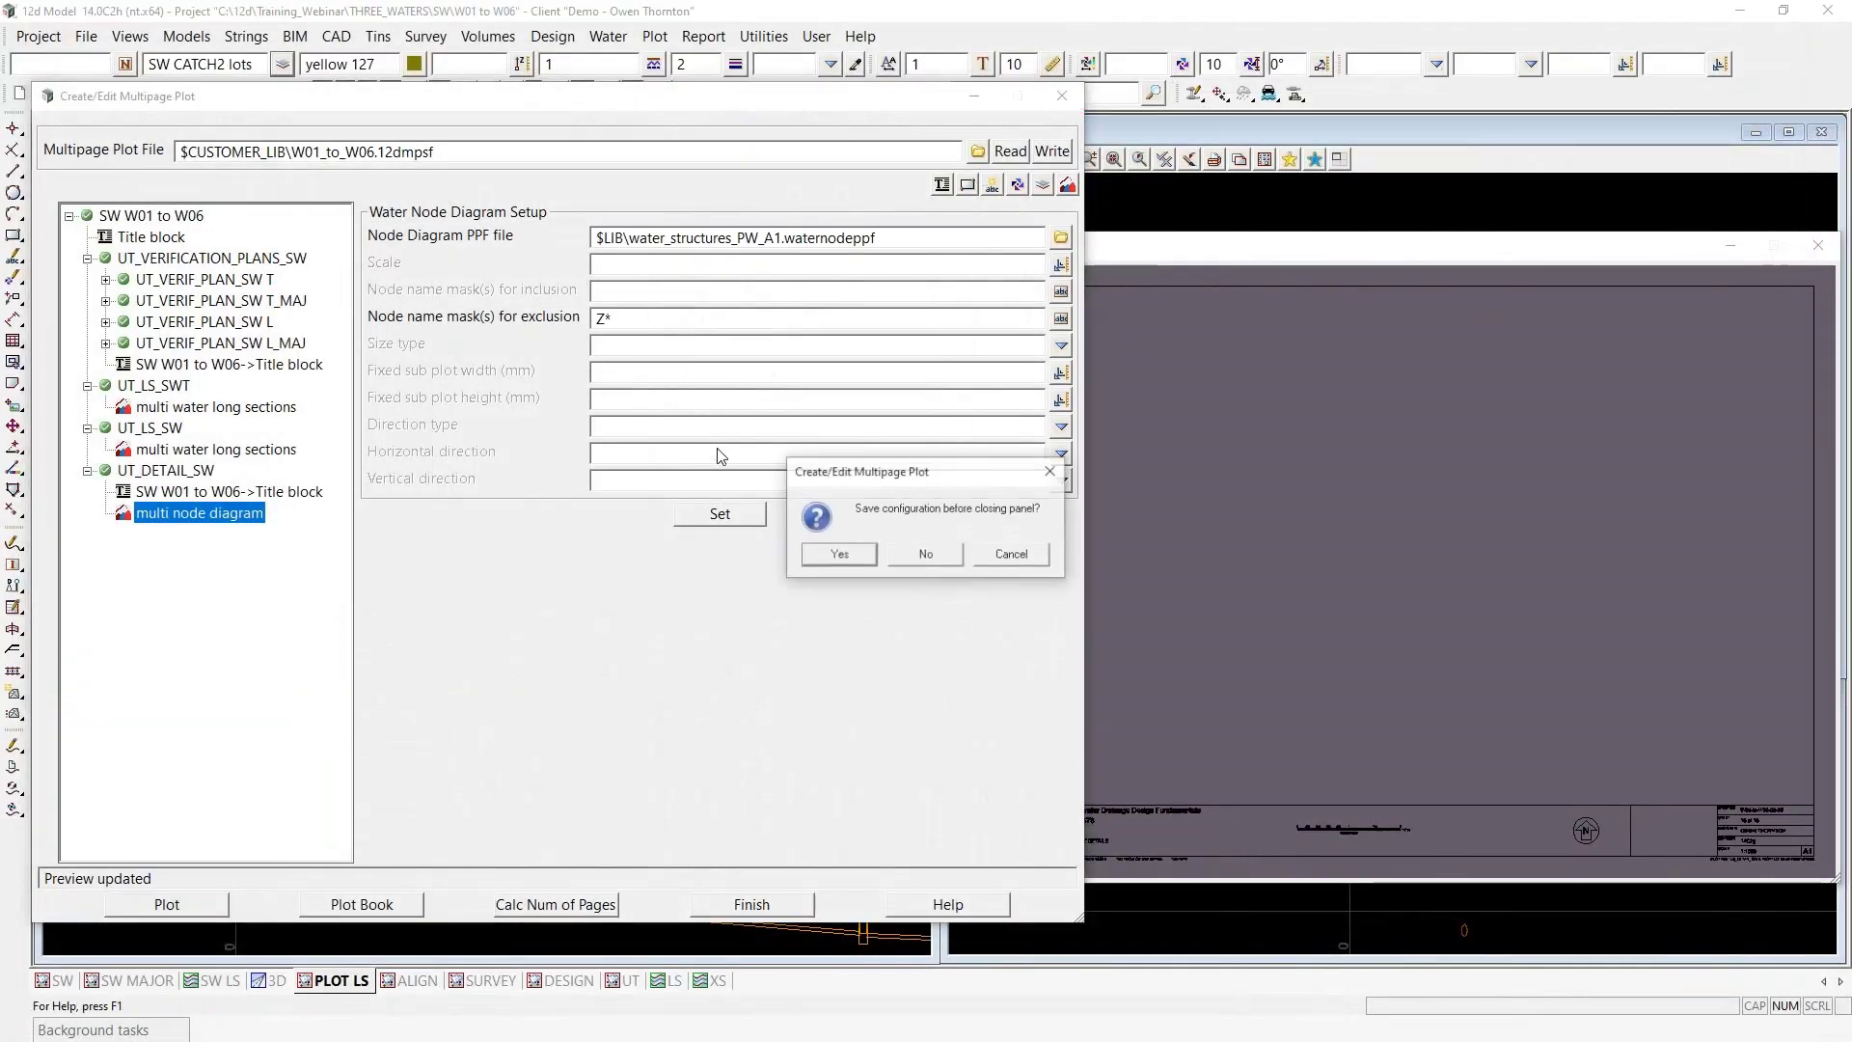
{"action": "left_click", "coordinate": [924, 556]}
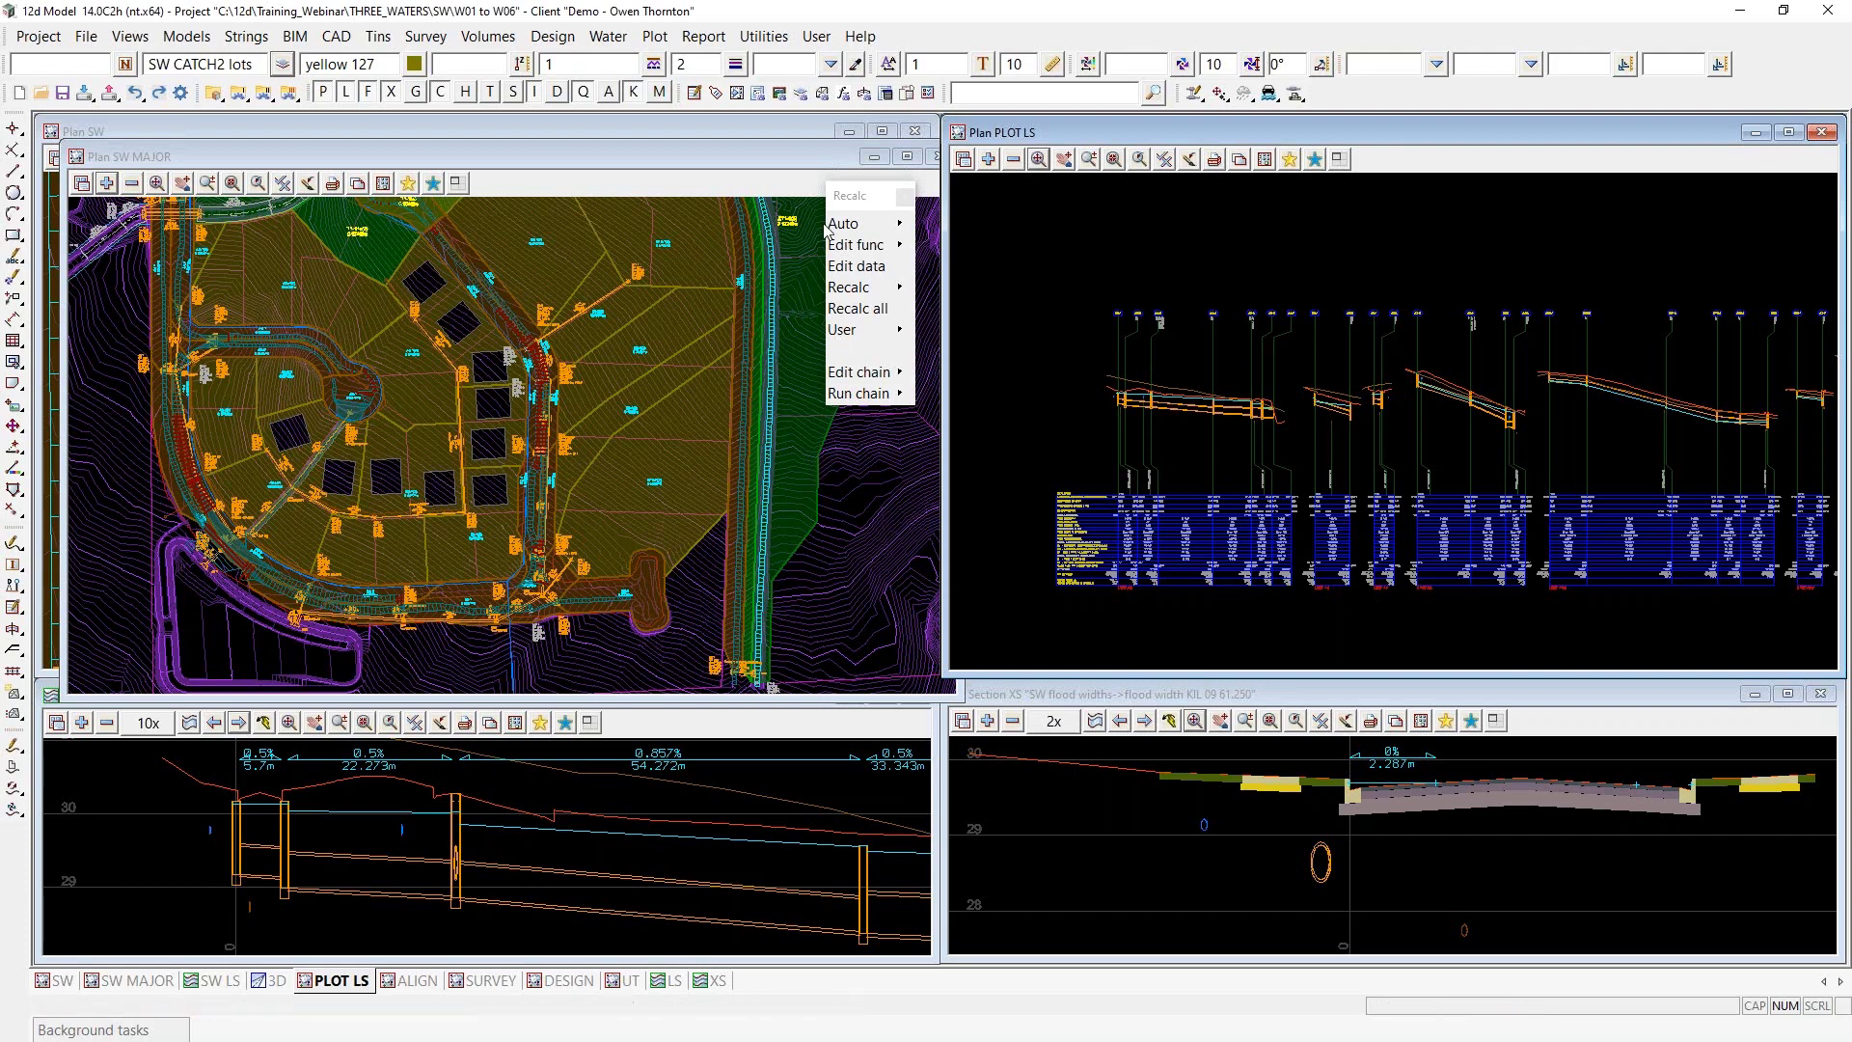
{"action": "left_click", "coordinate": [606, 39]}
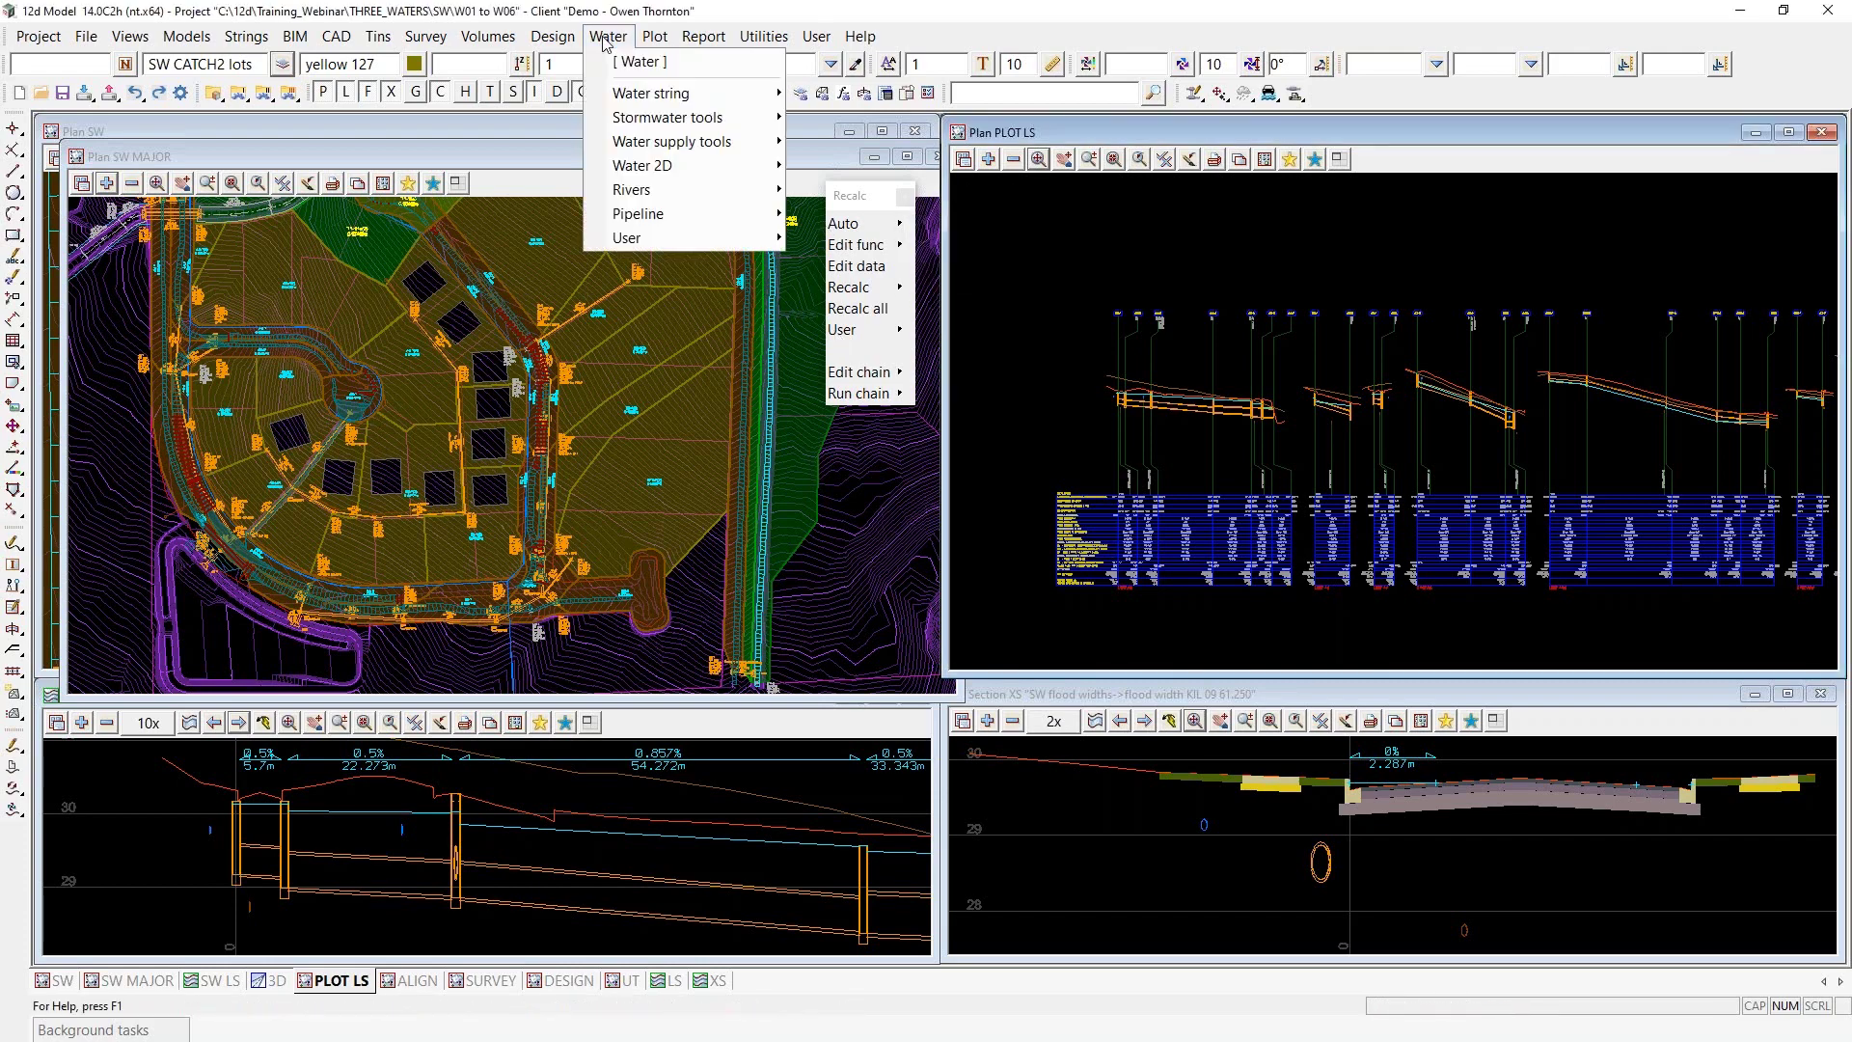
{"action": "mouse_move", "coordinate": [629, 96]}
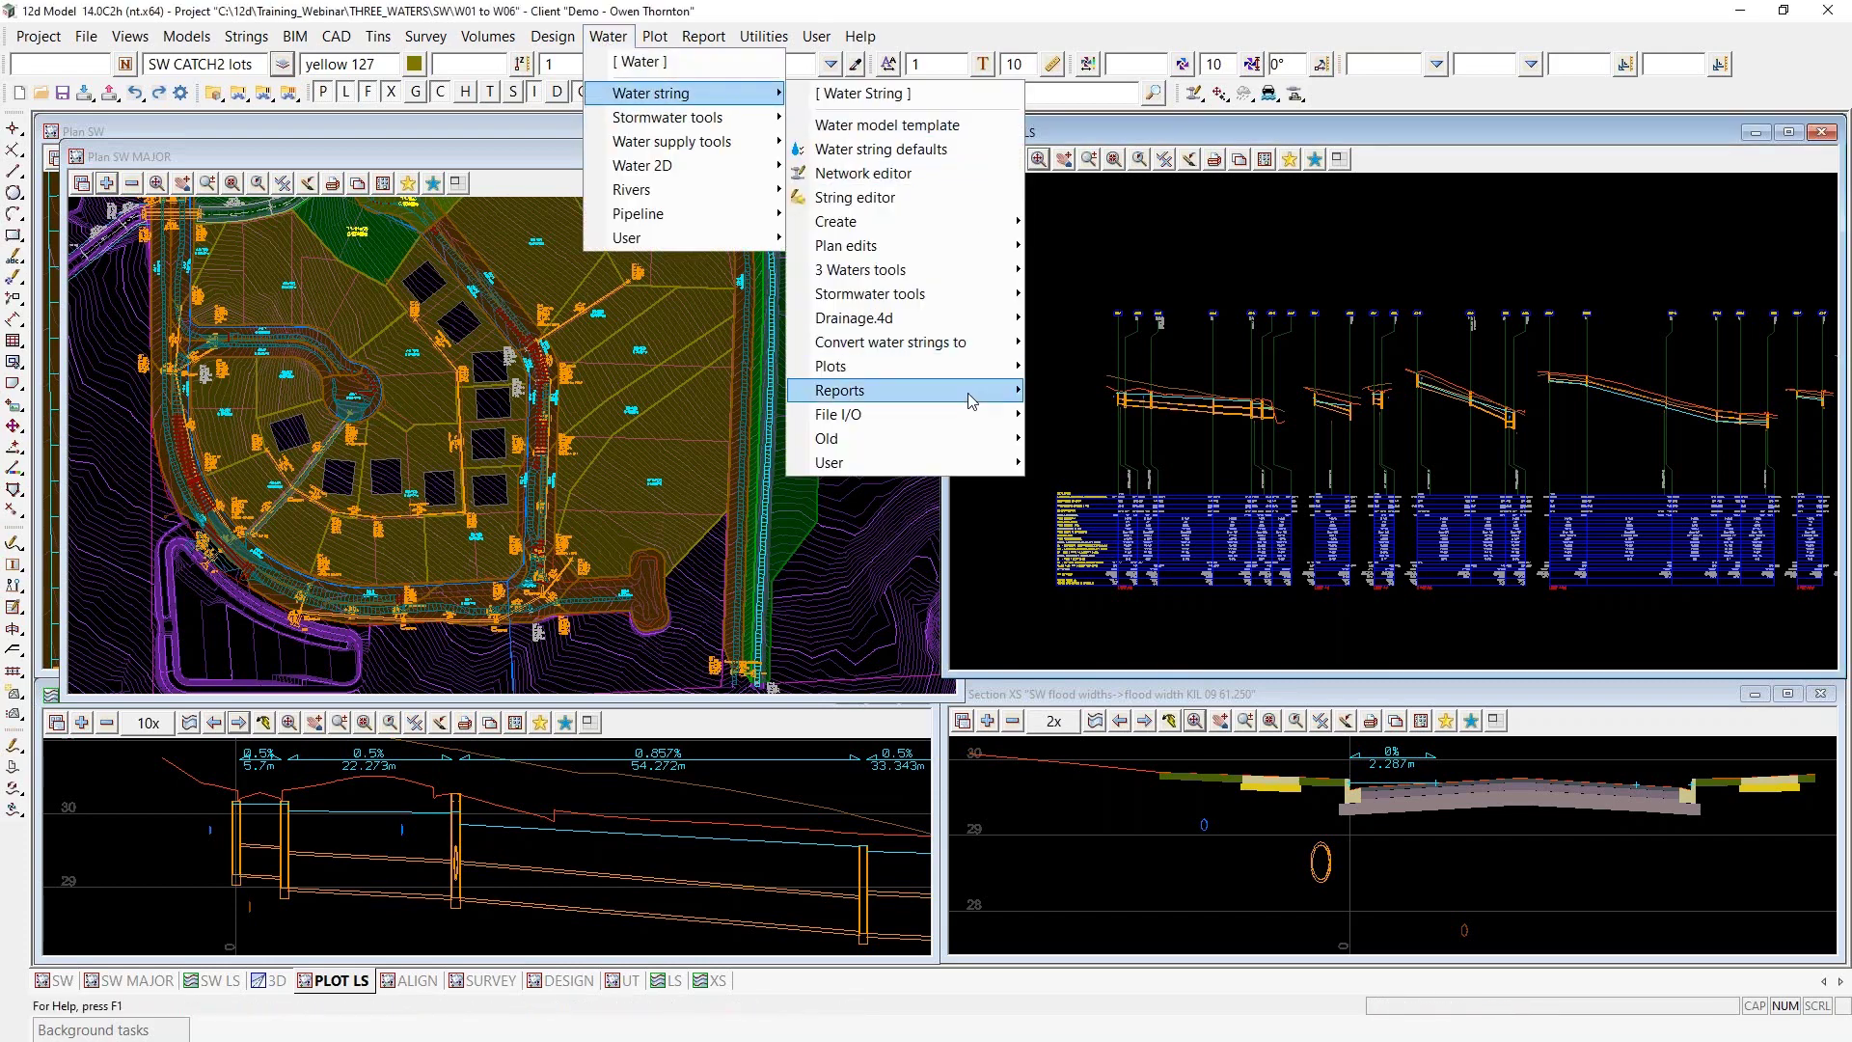
{"action": "mouse_move", "coordinate": [972, 401]}
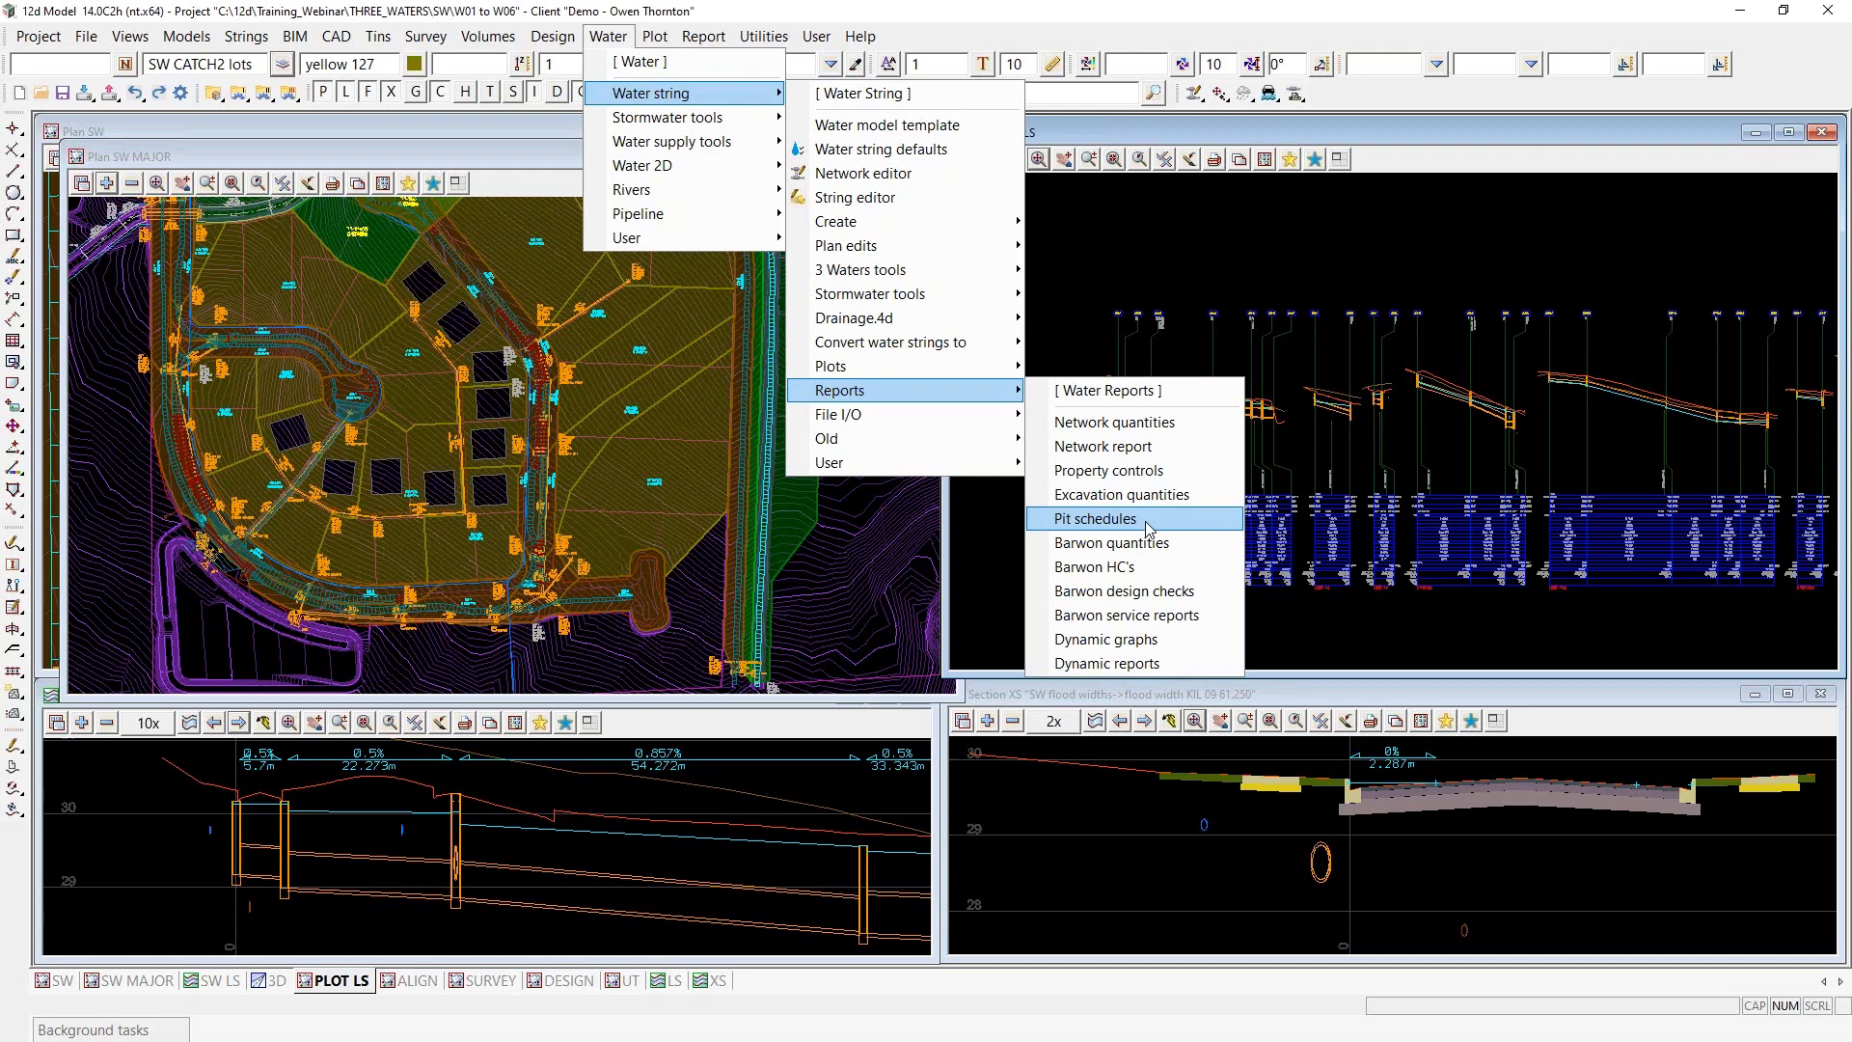
{"action": "mouse_move", "coordinate": [762, 35]}
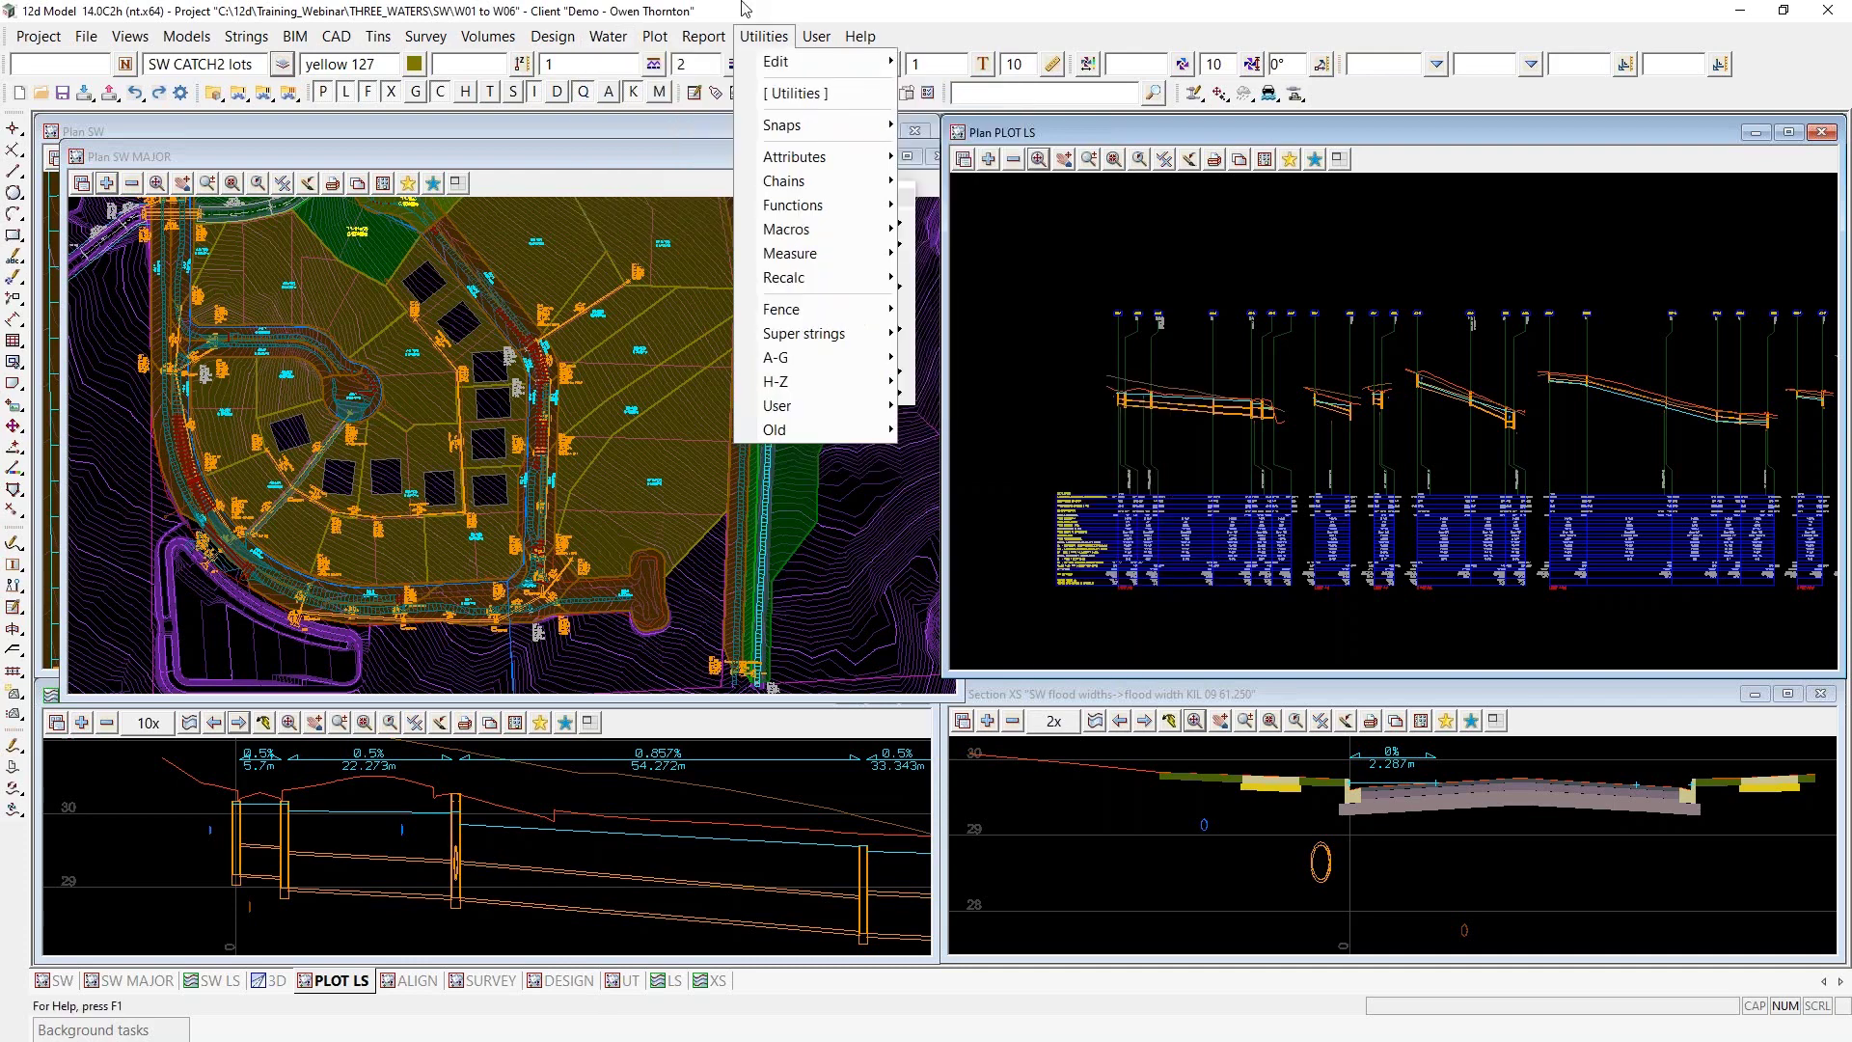
Load the SW model at node A0-2 into the Water Network Editor and bring up its widened Import/Export settings
{"action": "left_click", "coordinate": [1203, 96]}
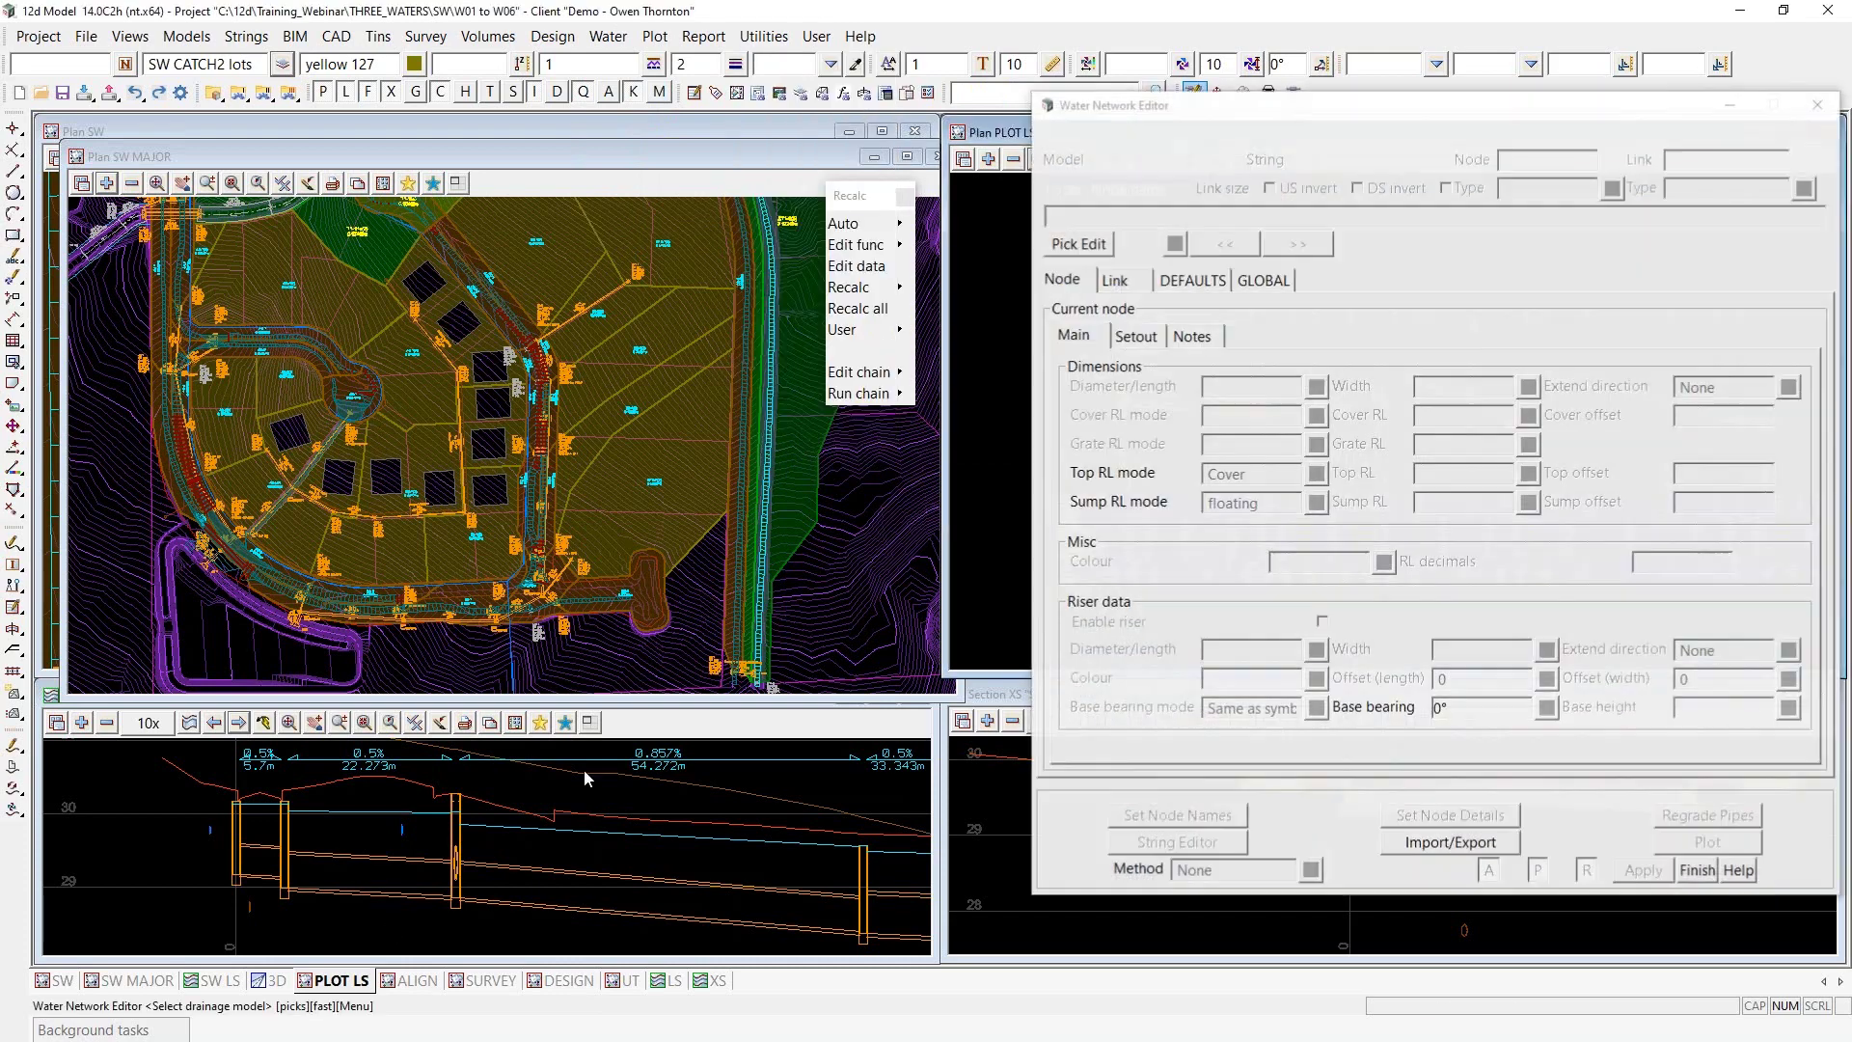
{"action": "left_click", "coordinate": [285, 896]}
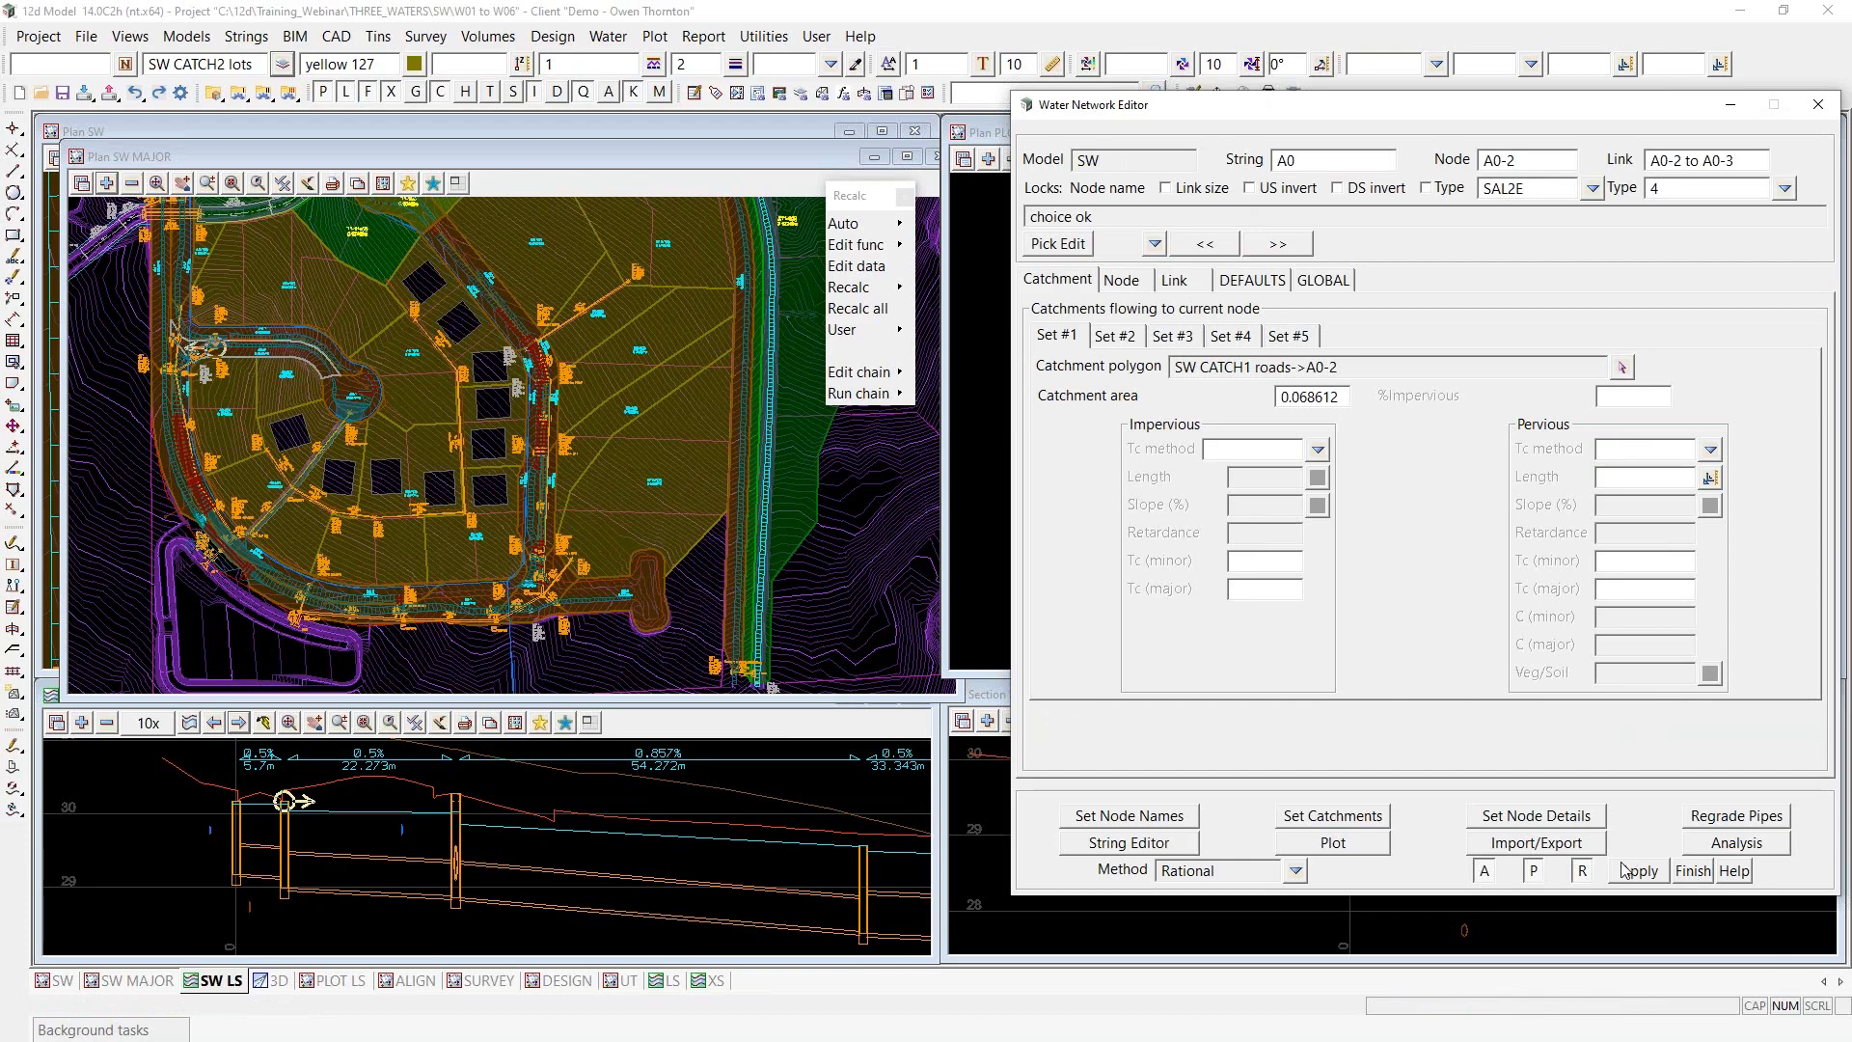
{"action": "left_click", "coordinate": [1529, 842]}
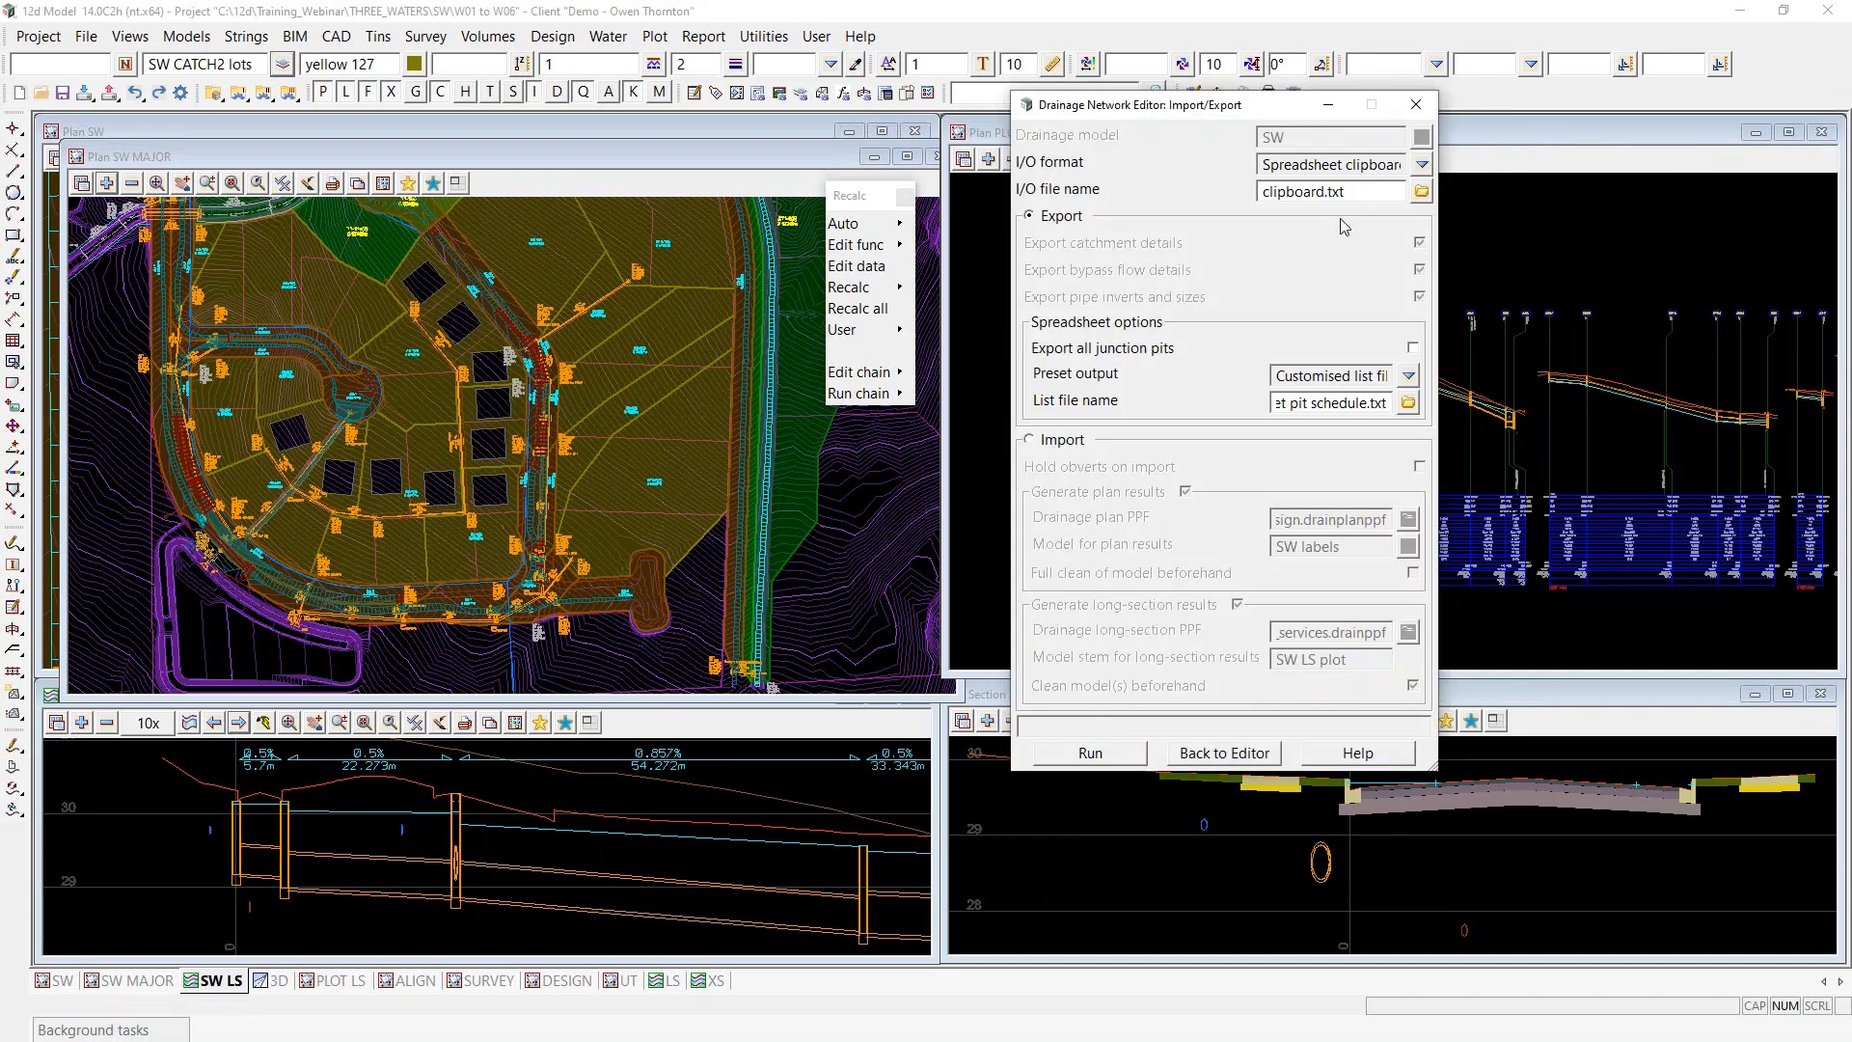
{"action": "left_click_drag", "start_coordinate": [1436, 329], "coordinate": [1658, 329]}
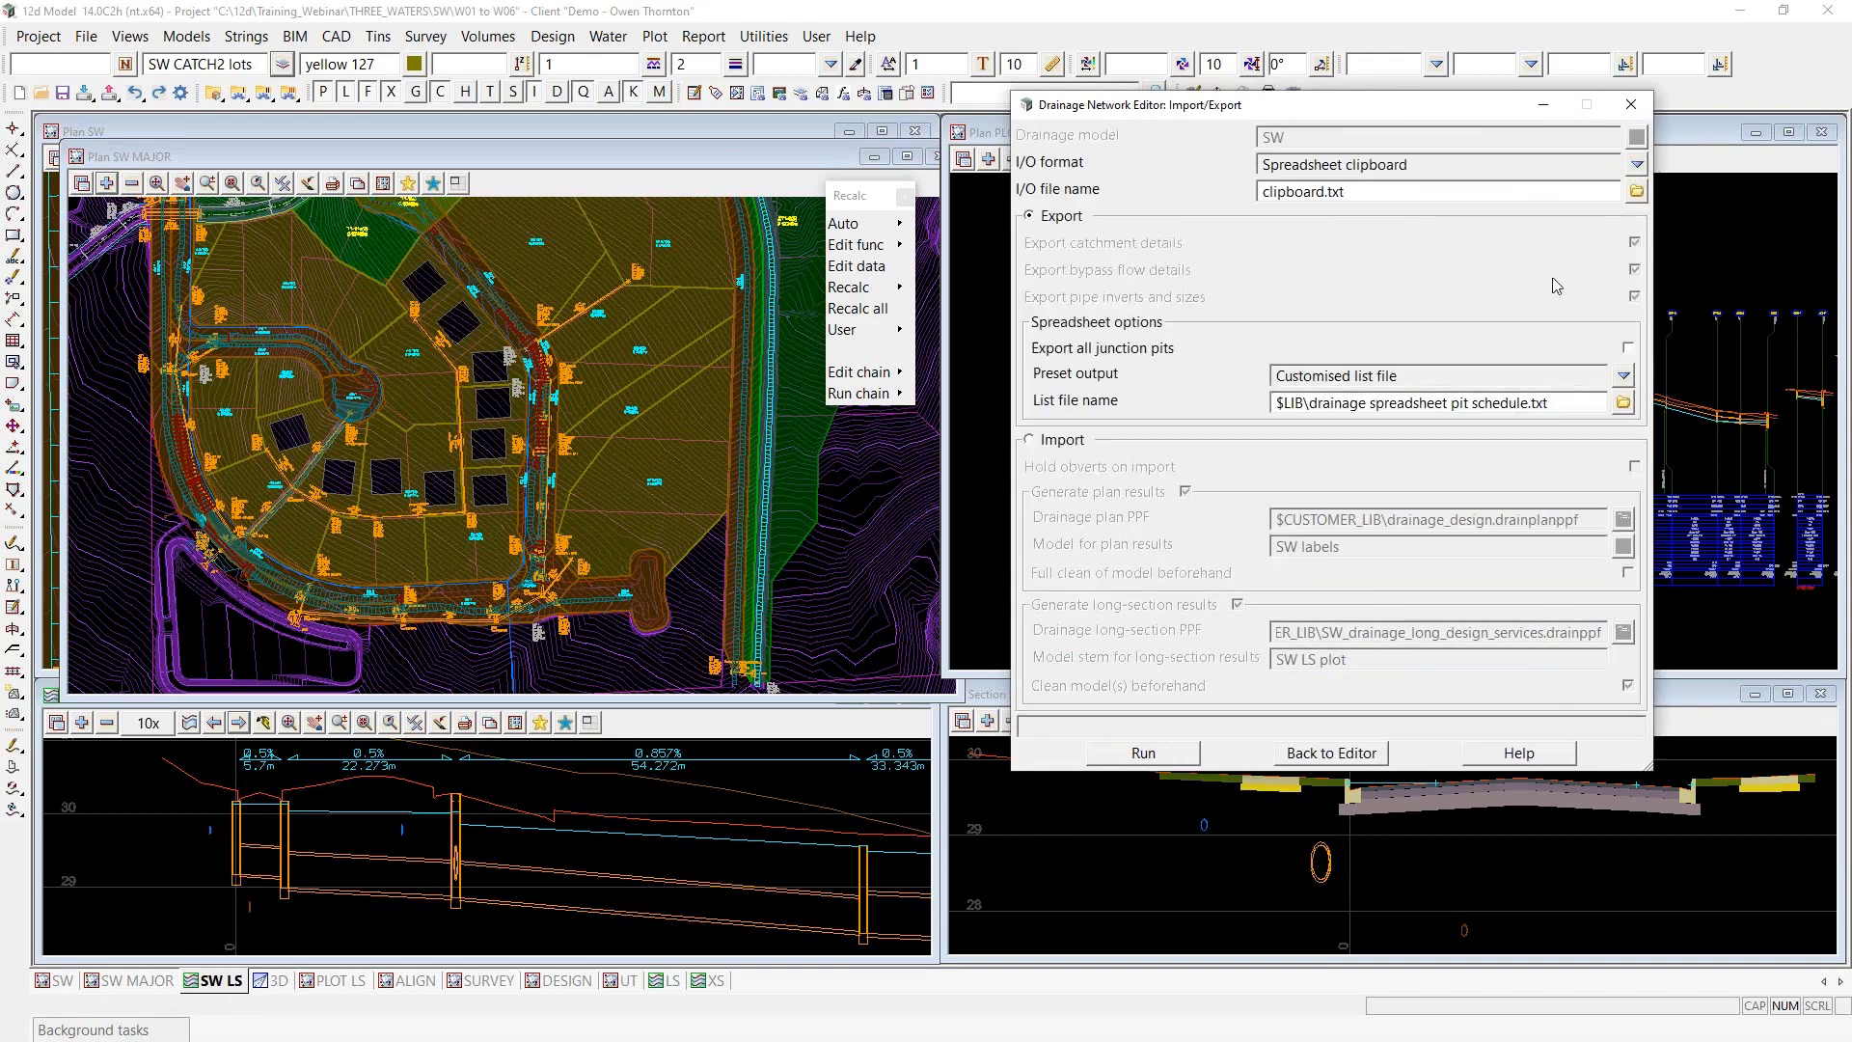
Export the SW network to the spreadsheet clipboard with the customised list file $LIB\drainage spreadsheet pit schedule.txt
{"action": "left_click", "coordinate": [1424, 163]}
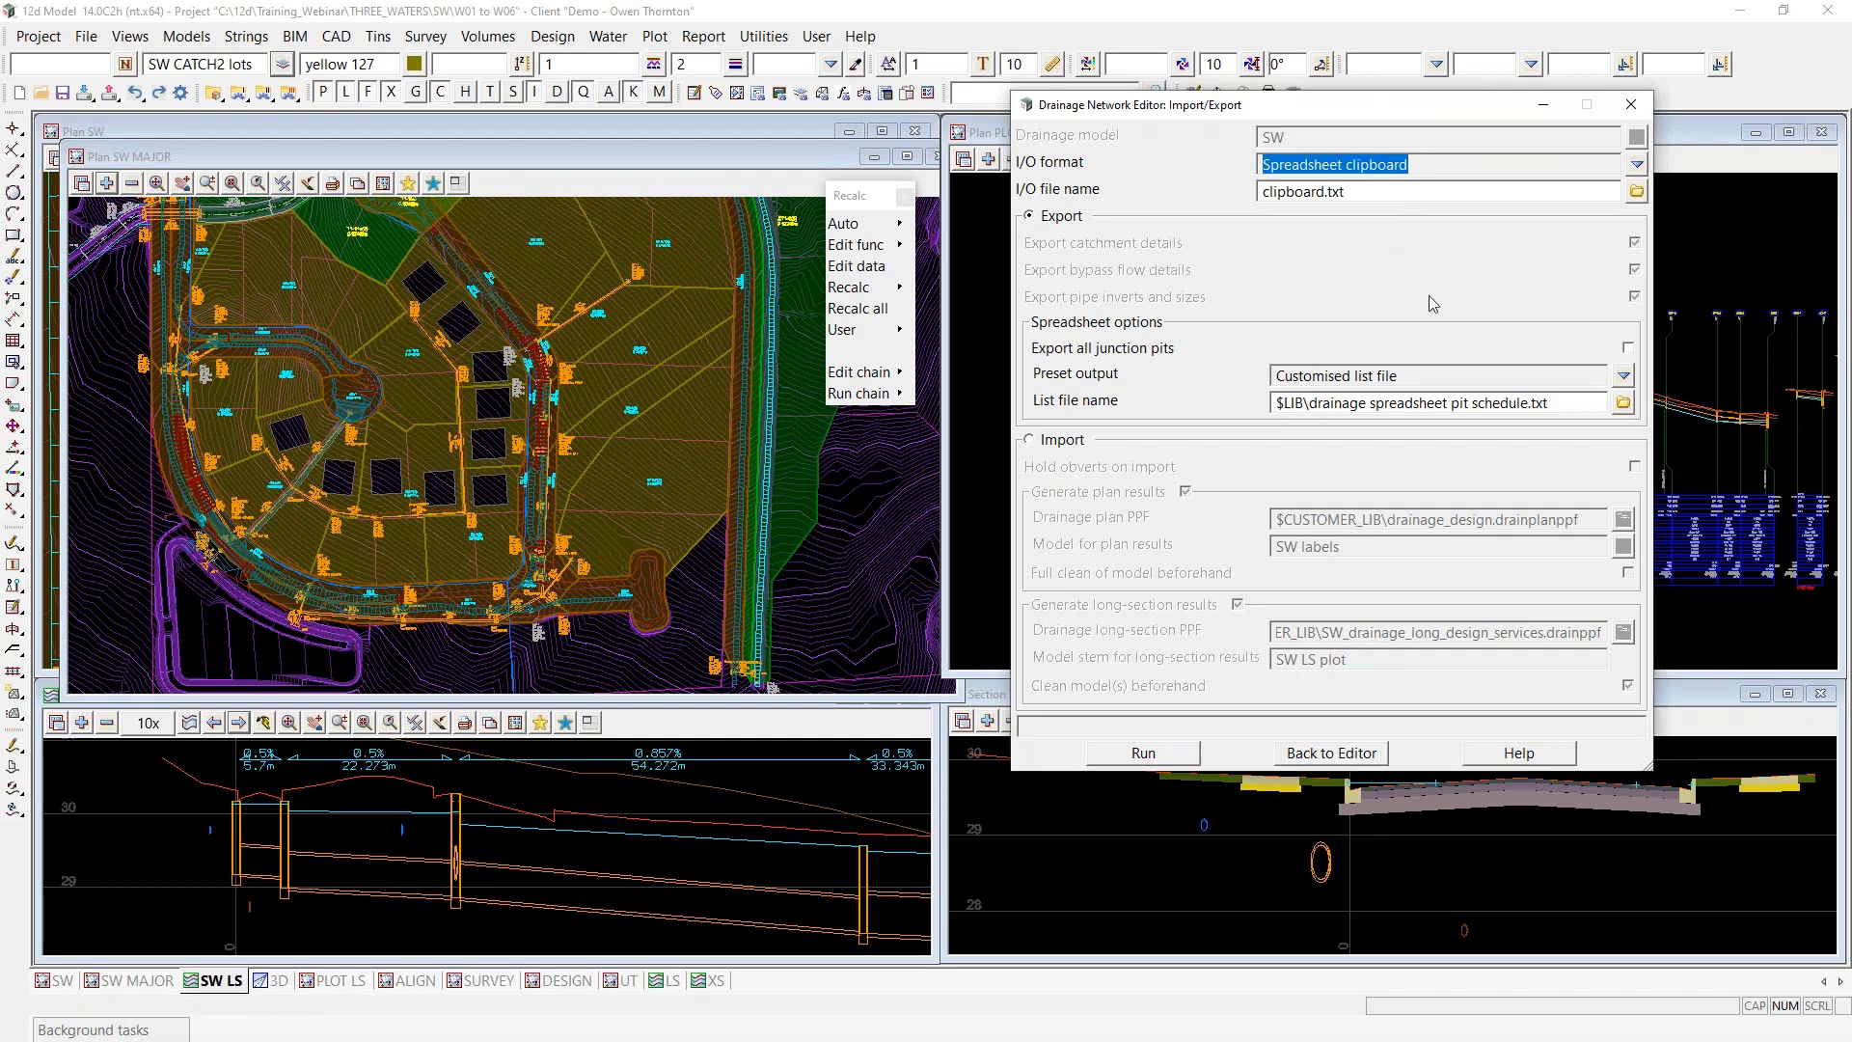
{"action": "left_click", "coordinate": [1432, 380]}
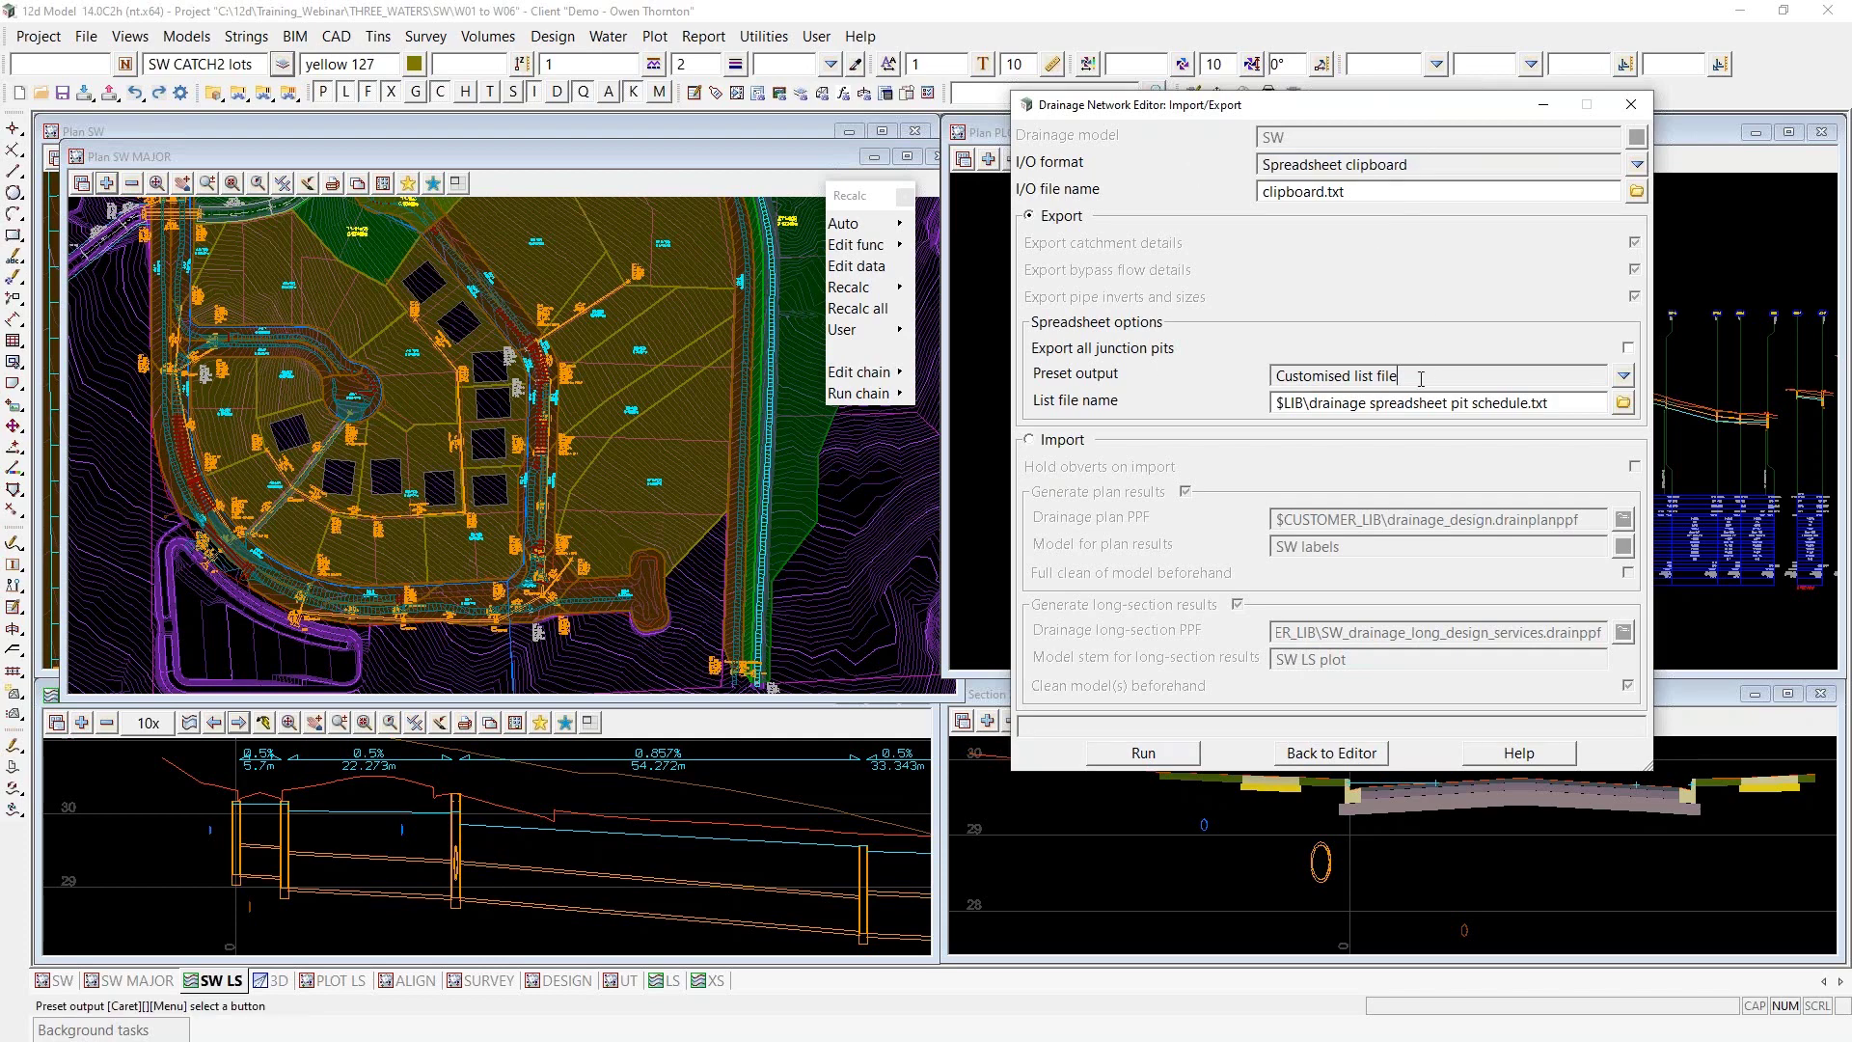
{"action": "left_click", "coordinate": [1565, 405]}
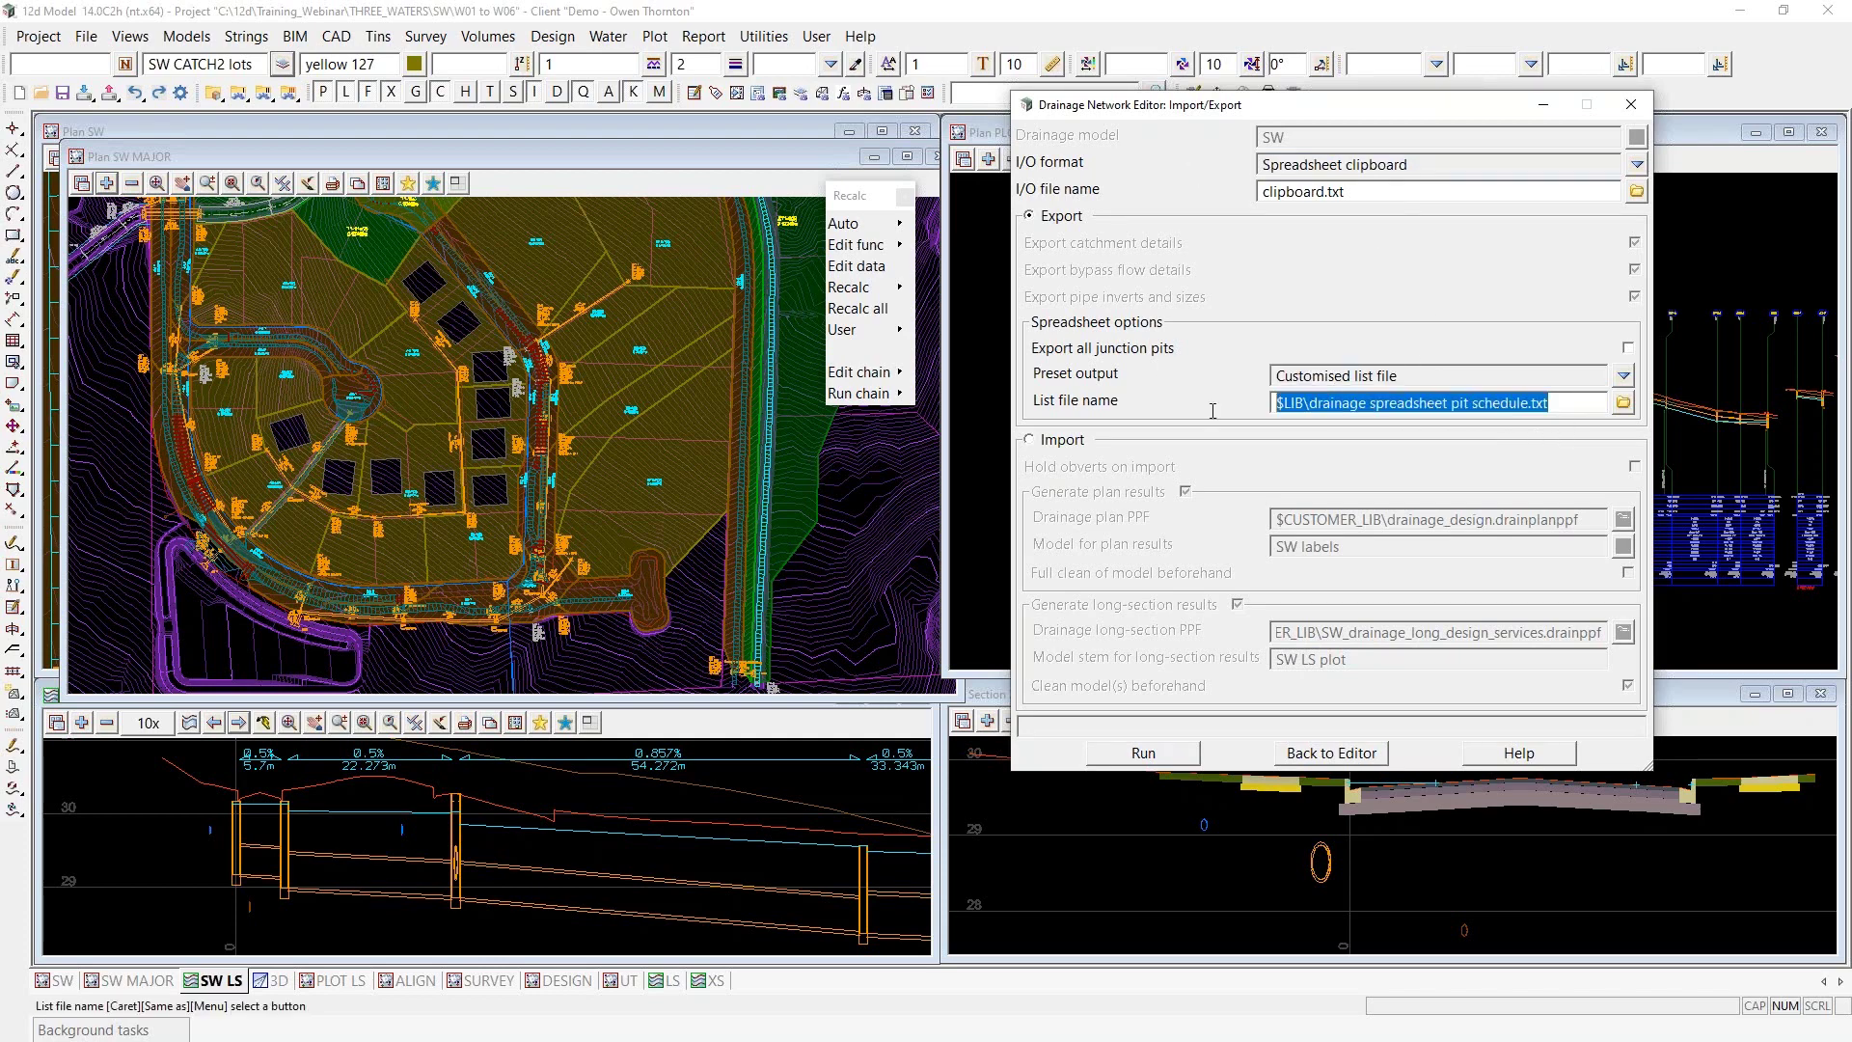
{"action": "left_click", "coordinate": [1568, 406]}
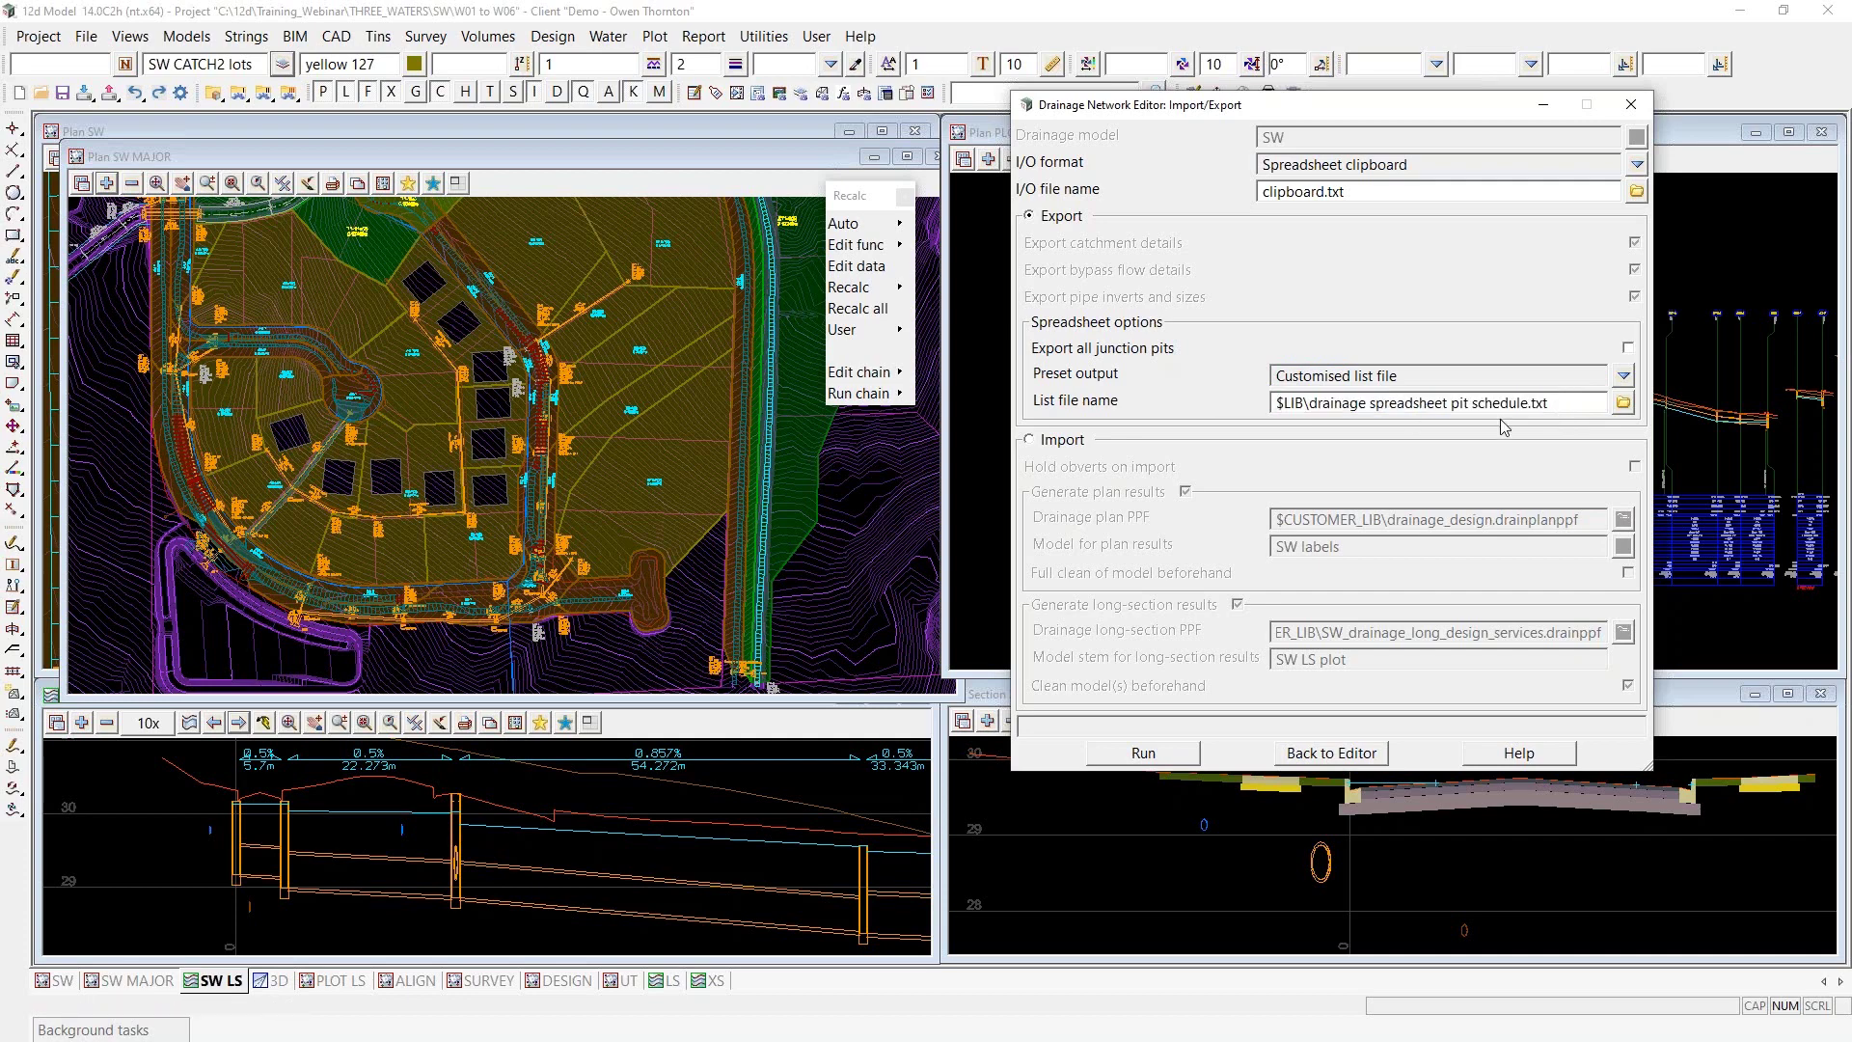
{"action": "left_click_drag", "start_coordinate": [1280, 401], "coordinate": [1310, 403]}
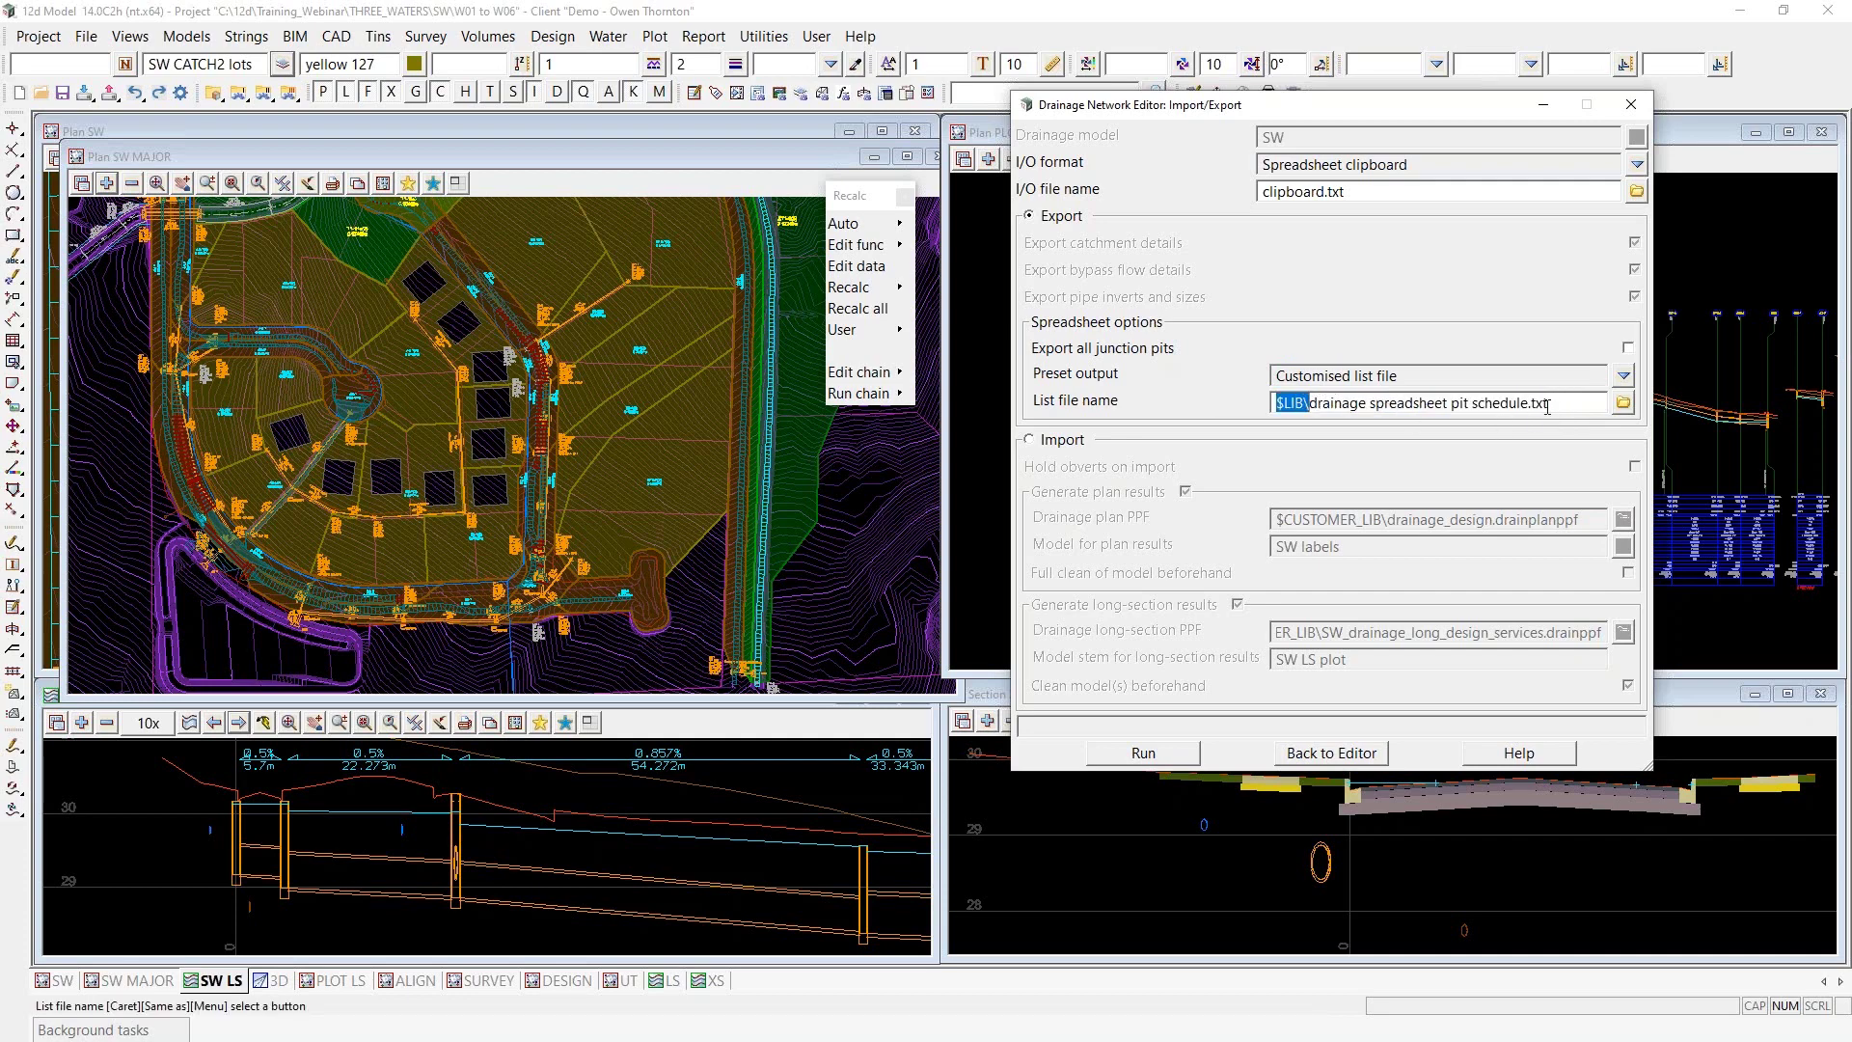
{"action": "left_click_drag", "start_coordinate": [1548, 403], "coordinate": [1528, 403]}
{"action": "left_click_drag", "start_coordinate": [1309, 403], "coordinate": [1369, 404]}
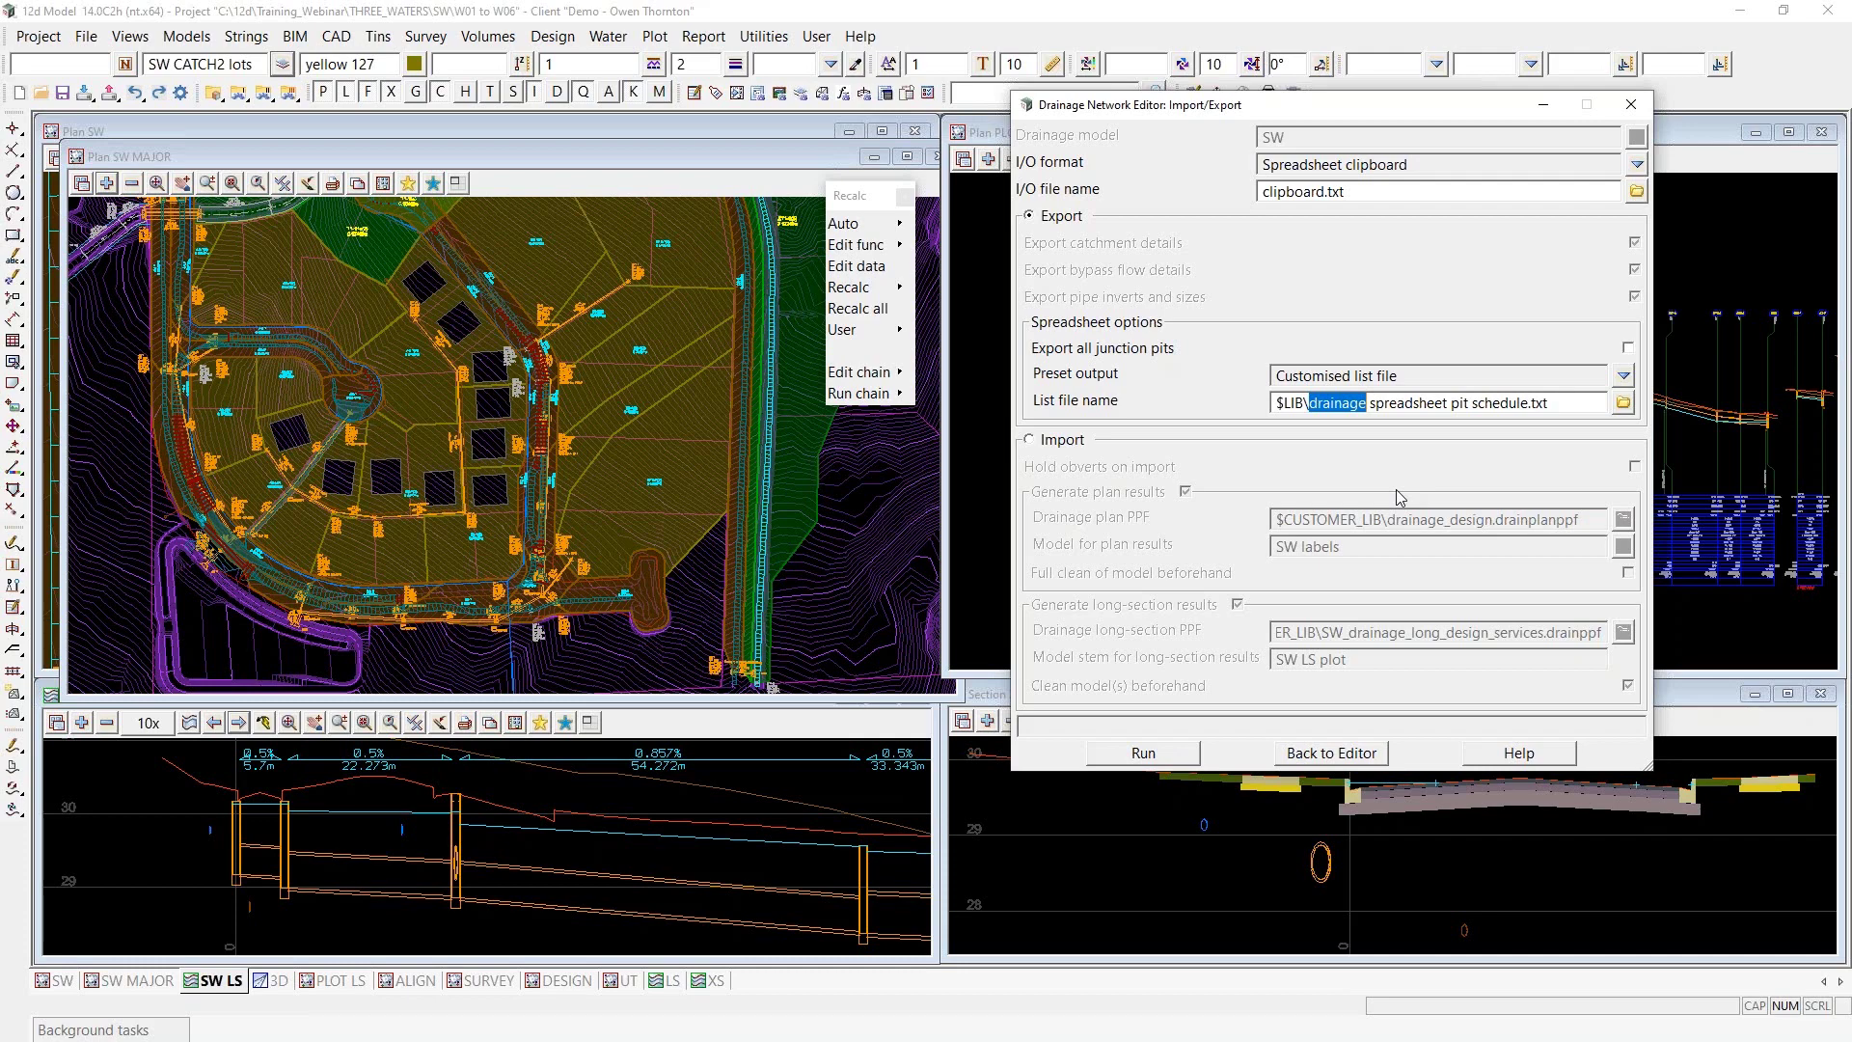
{"action": "left_click", "coordinate": [1175, 757]}
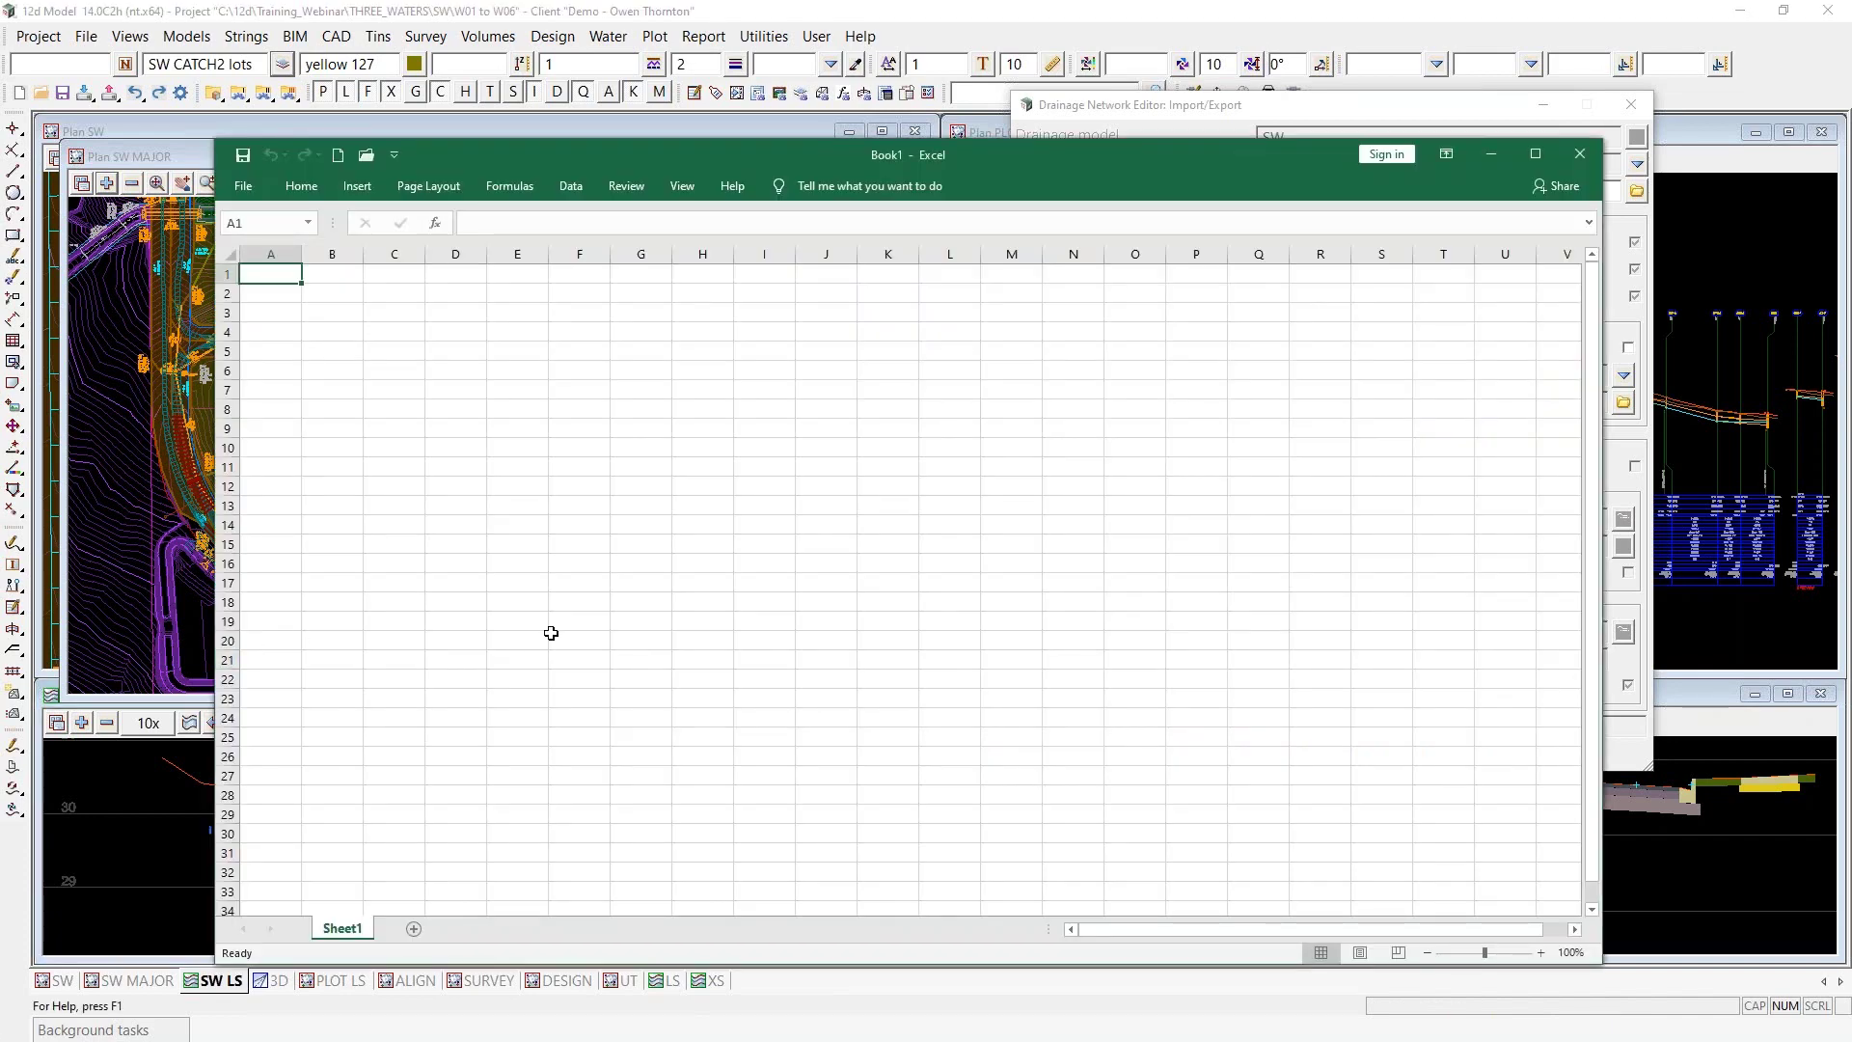
Switch to Excel, paste the pit schedule at A1 of Sheet1 with autofitted columns, and add an empty Sheet2
{"action": "key", "text": "ctrl+v"}
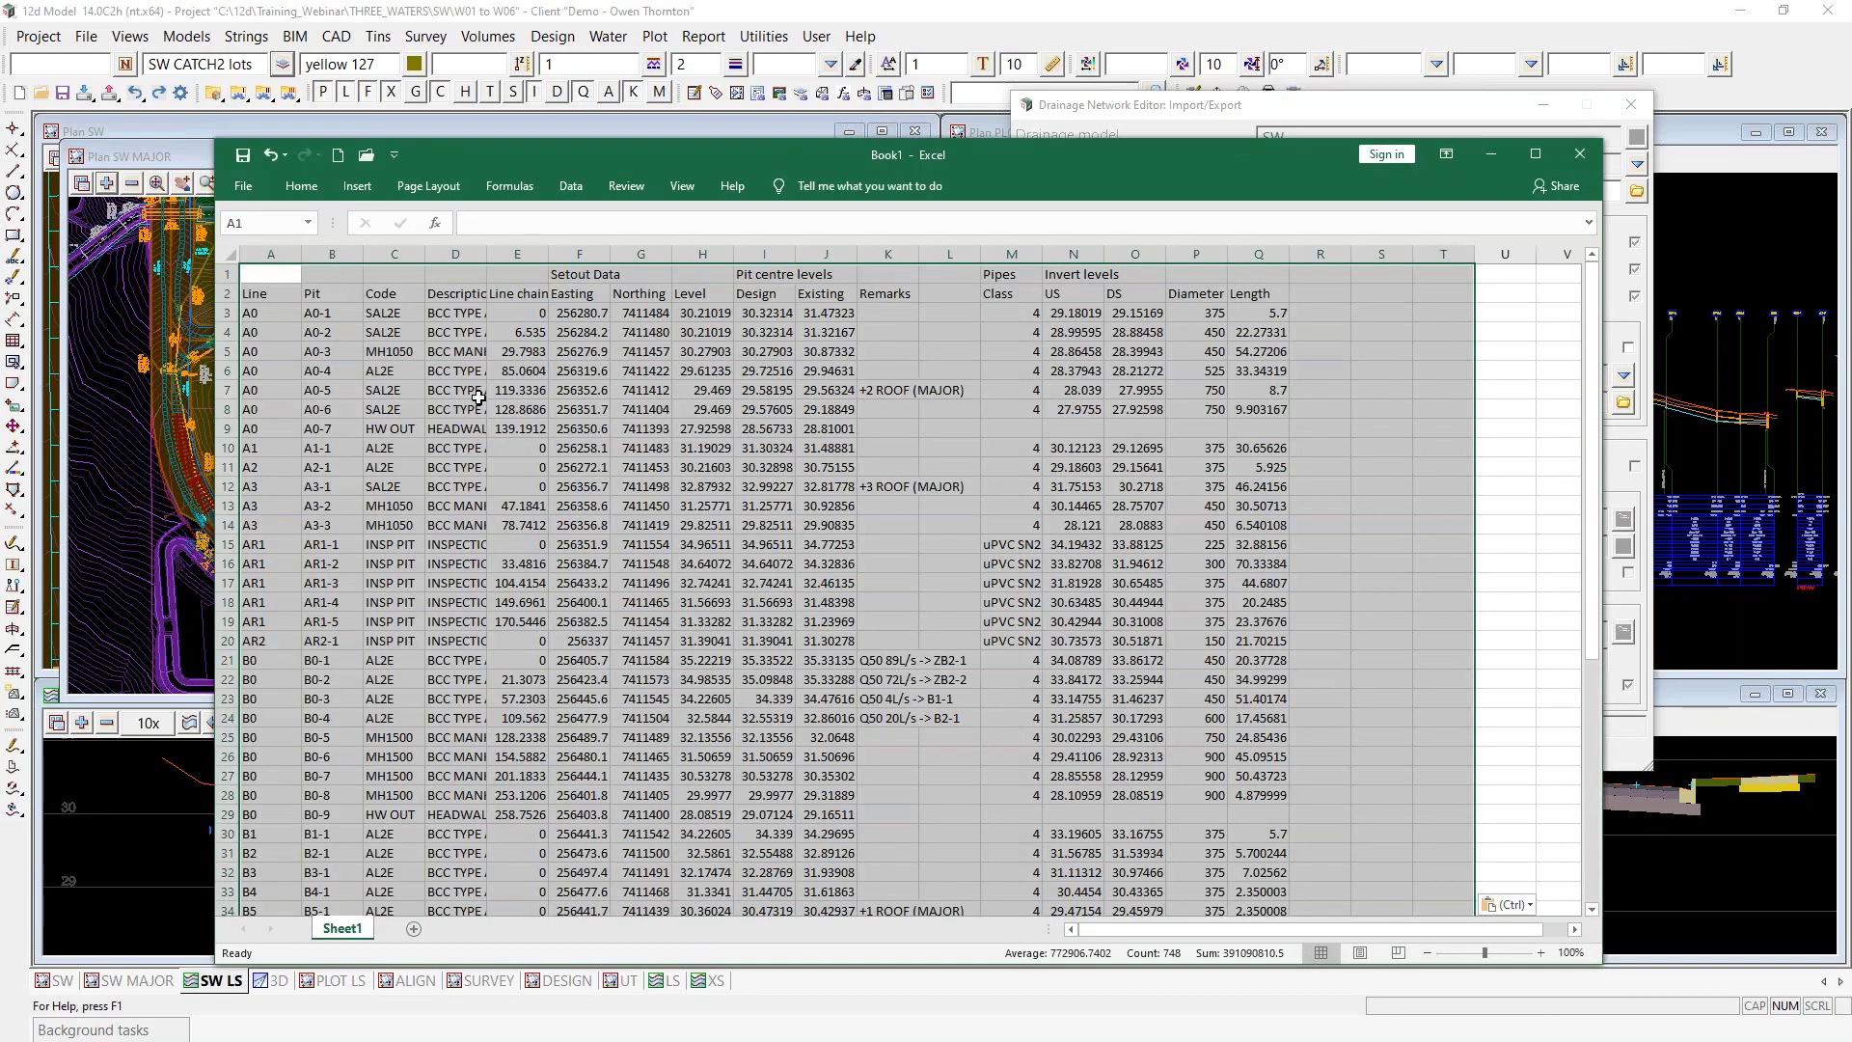
{"action": "left_click", "coordinate": [414, 928]}
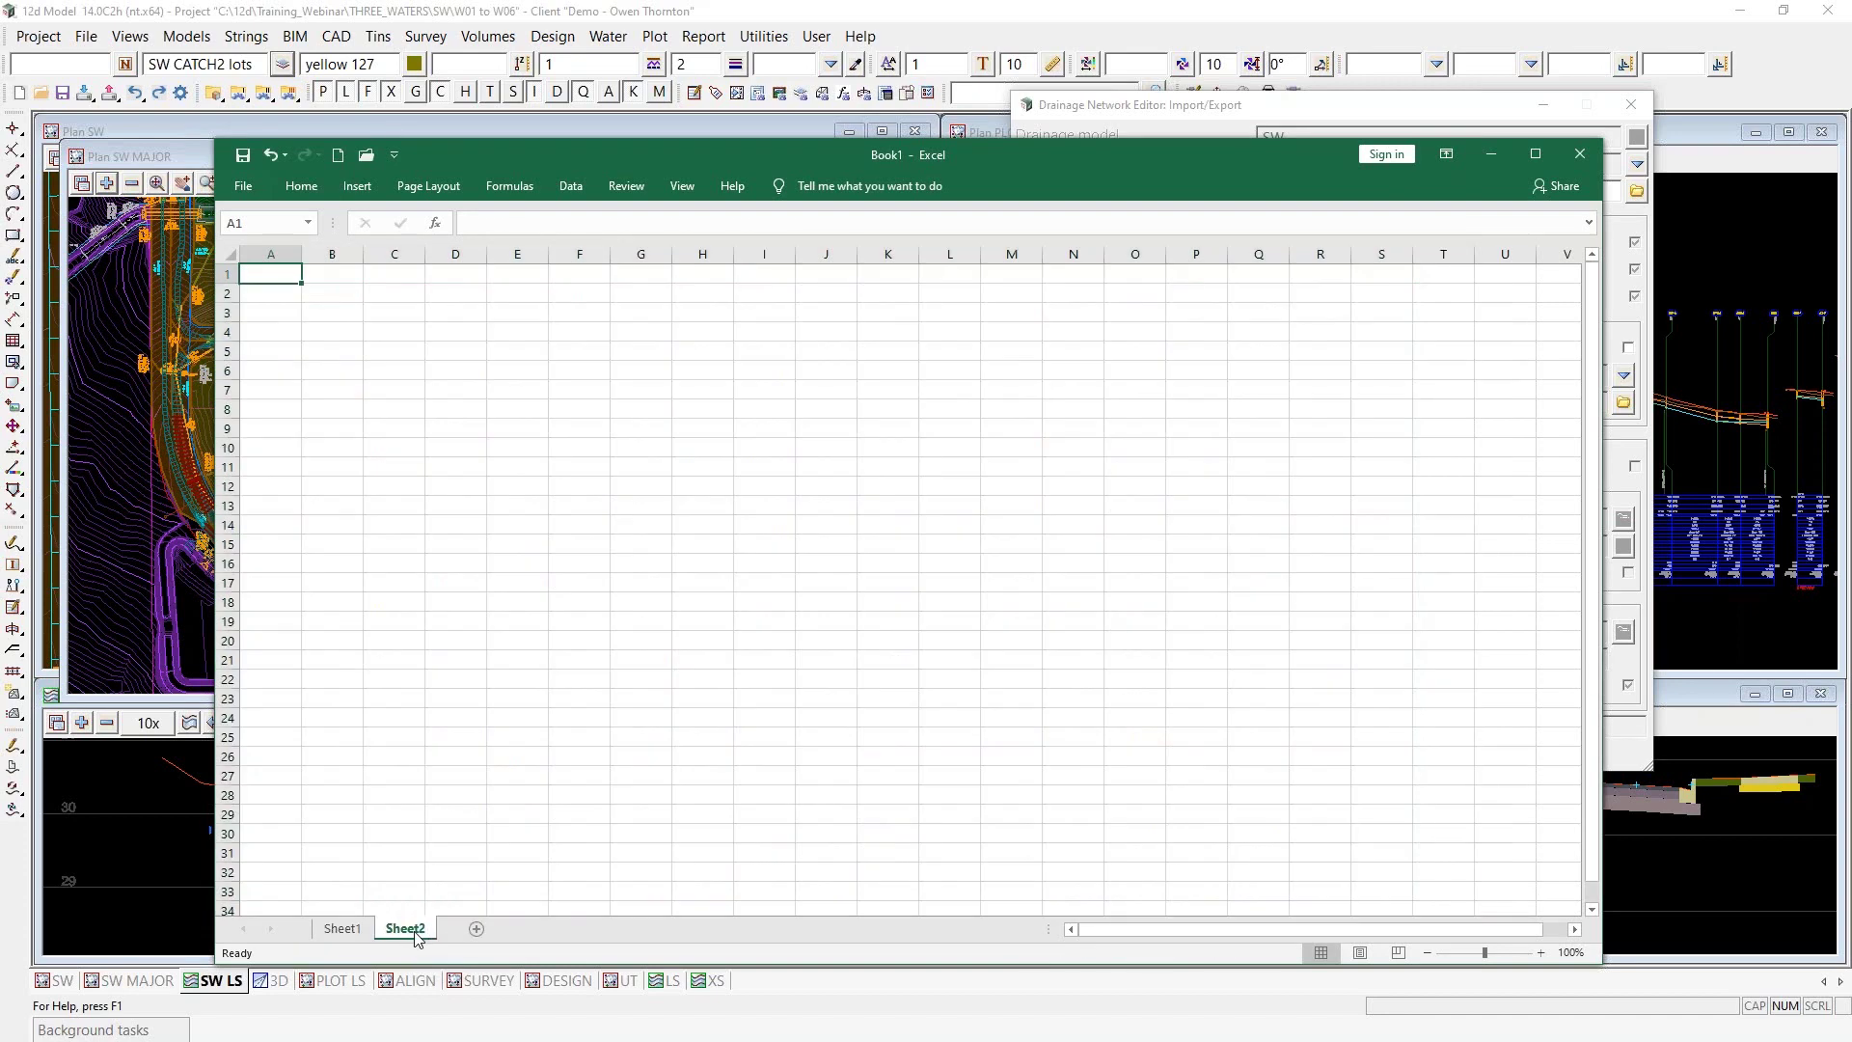
{"action": "left_click", "coordinate": [343, 928]}
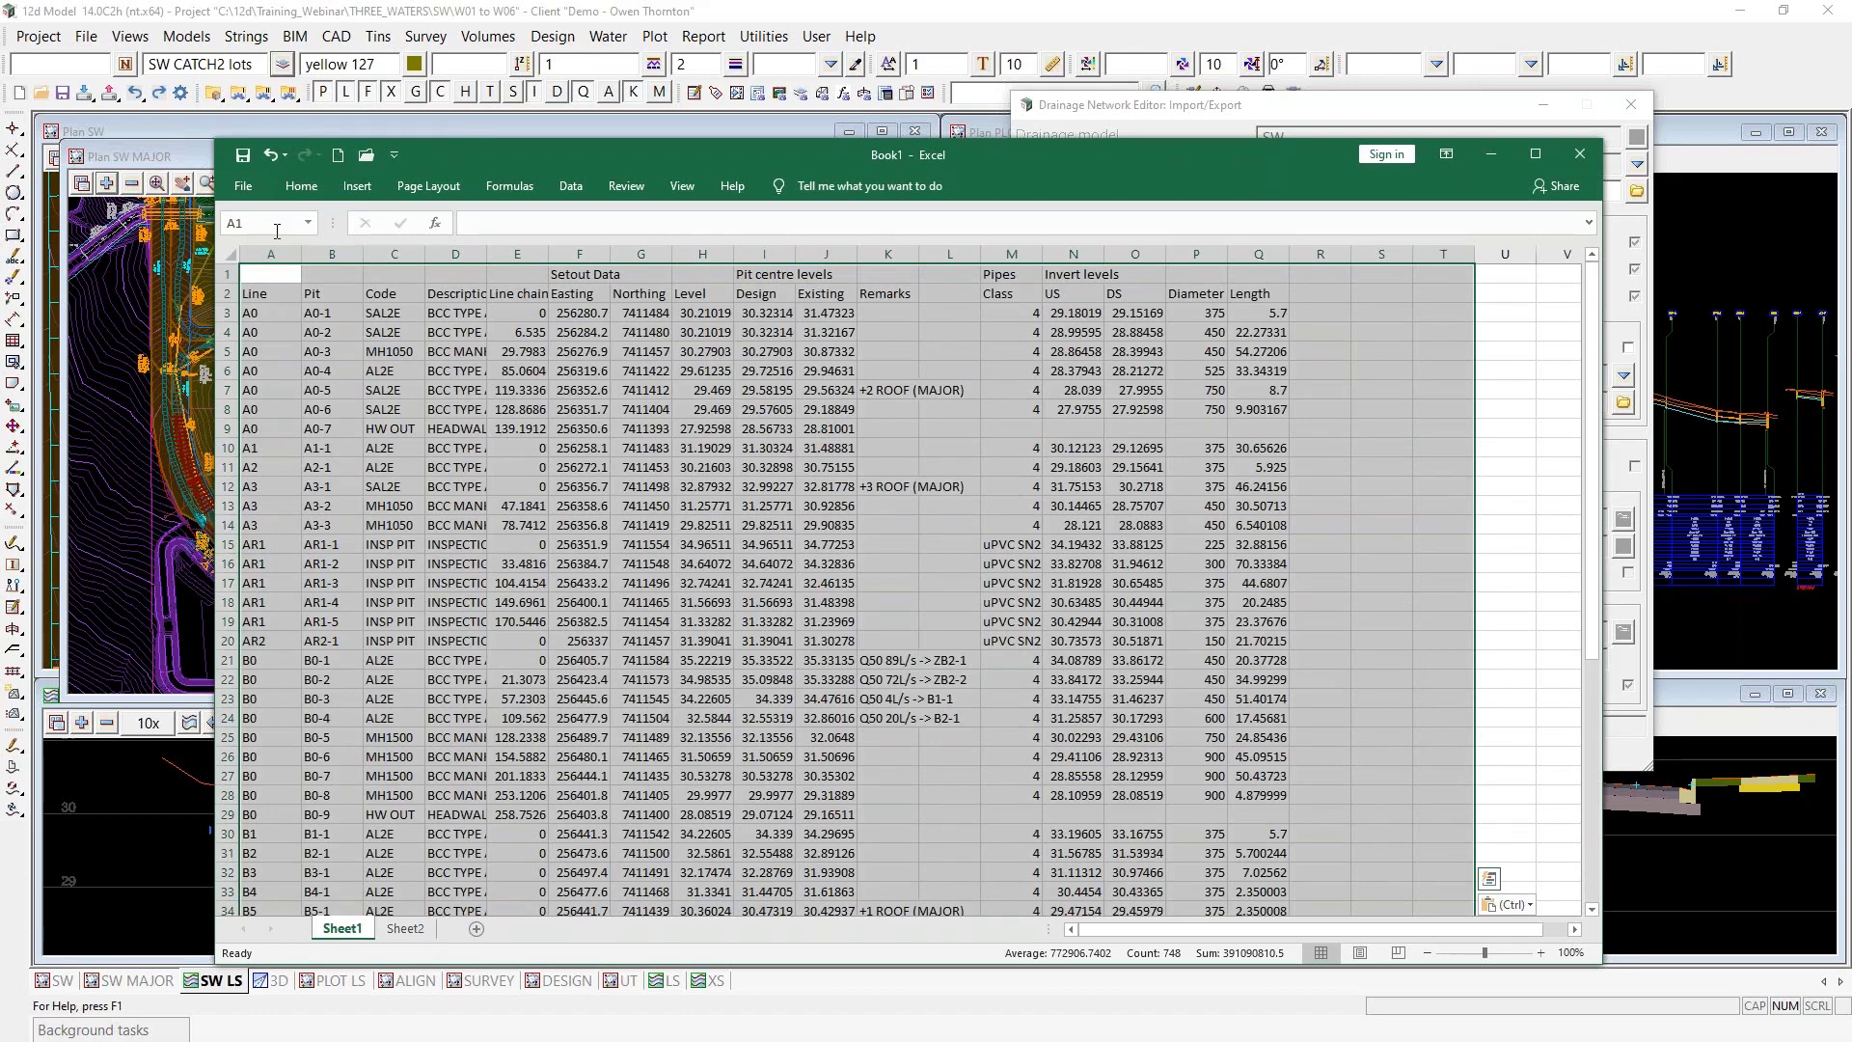
{"action": "left_click_drag", "start_coordinate": [270, 254], "coordinate": [1324, 249]}
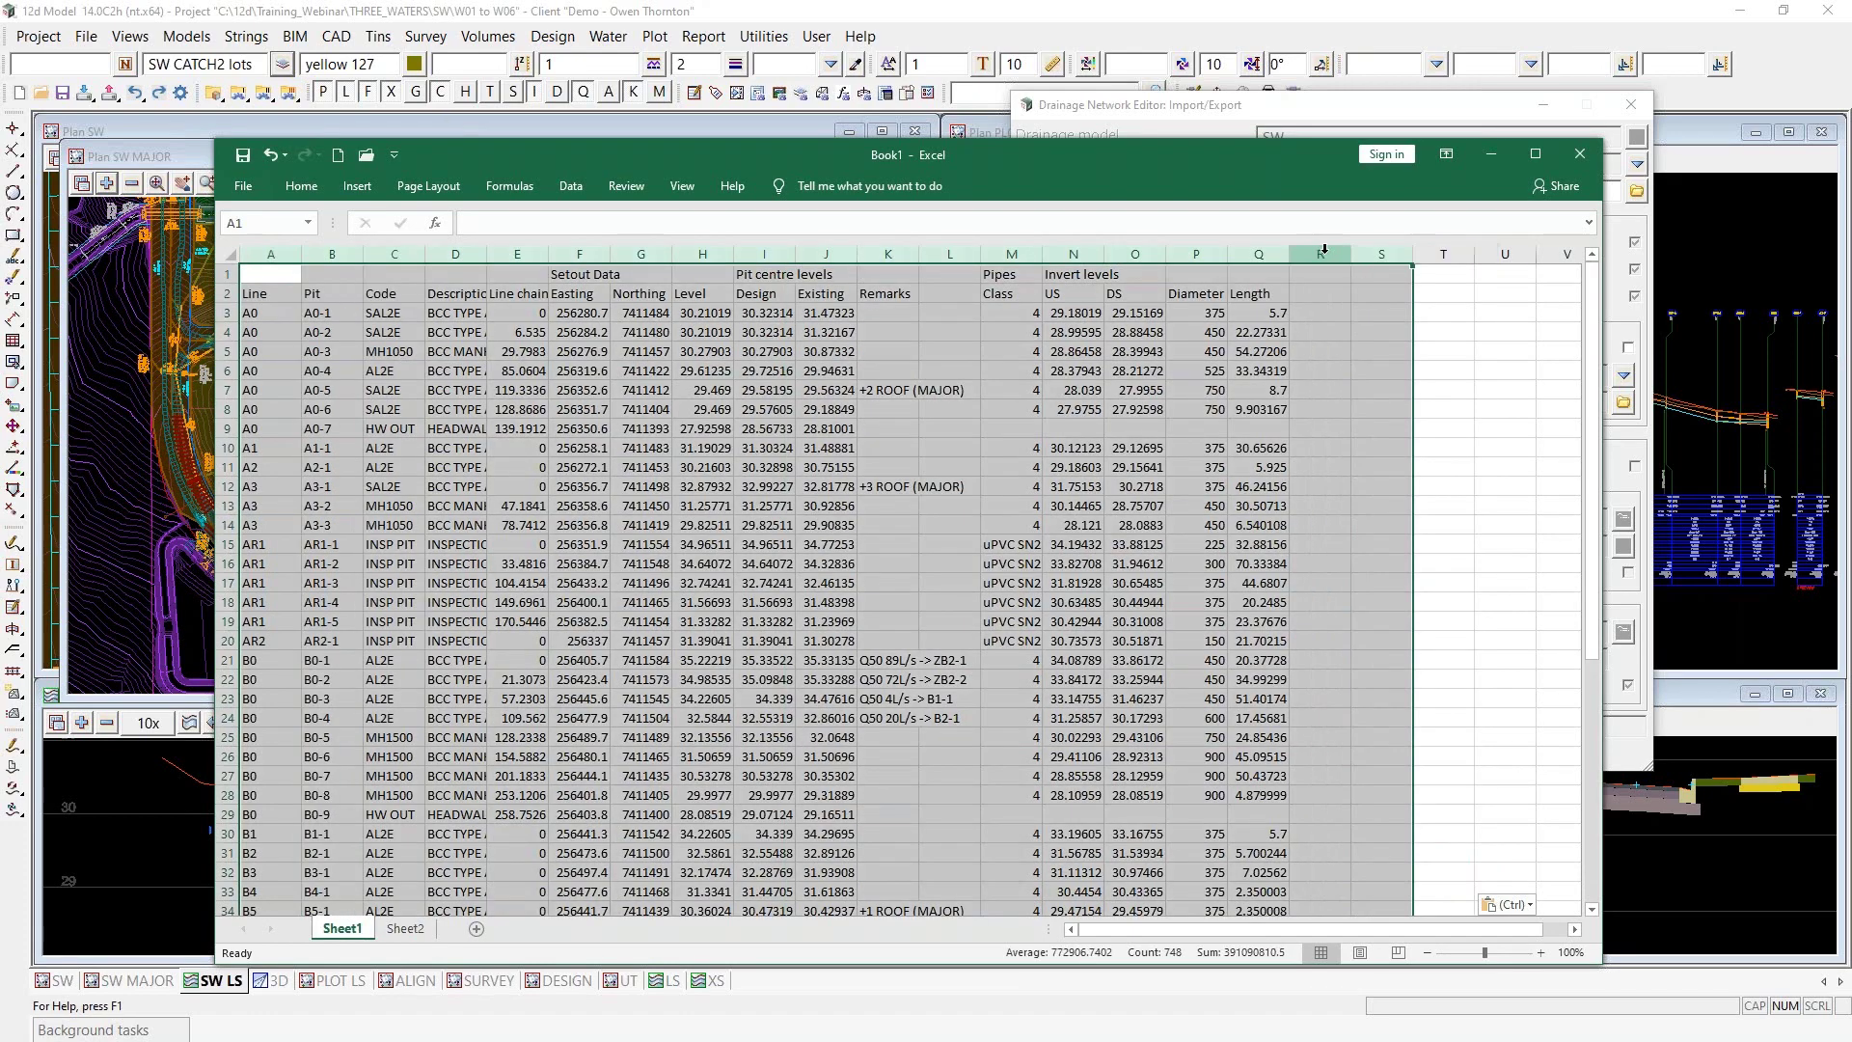
{"action": "double_click", "coordinate": [1290, 253]}
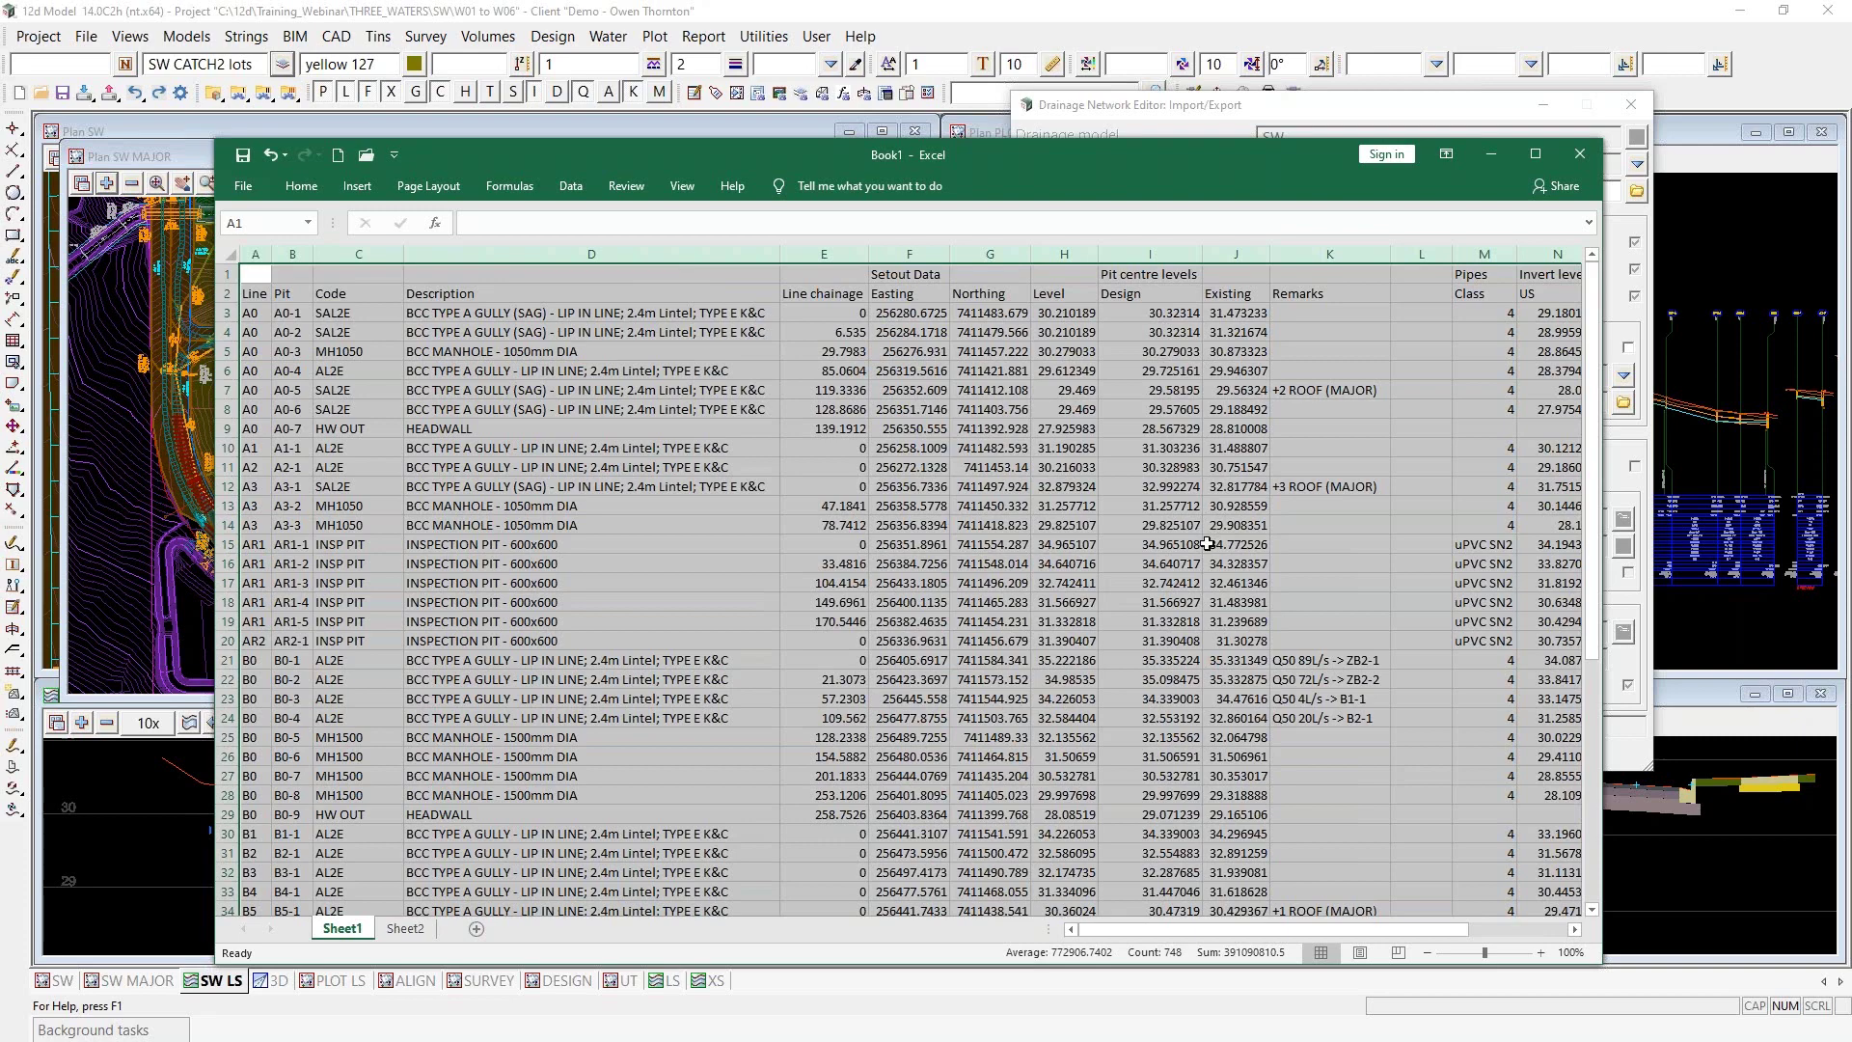
{"action": "left_click", "coordinate": [406, 930]}
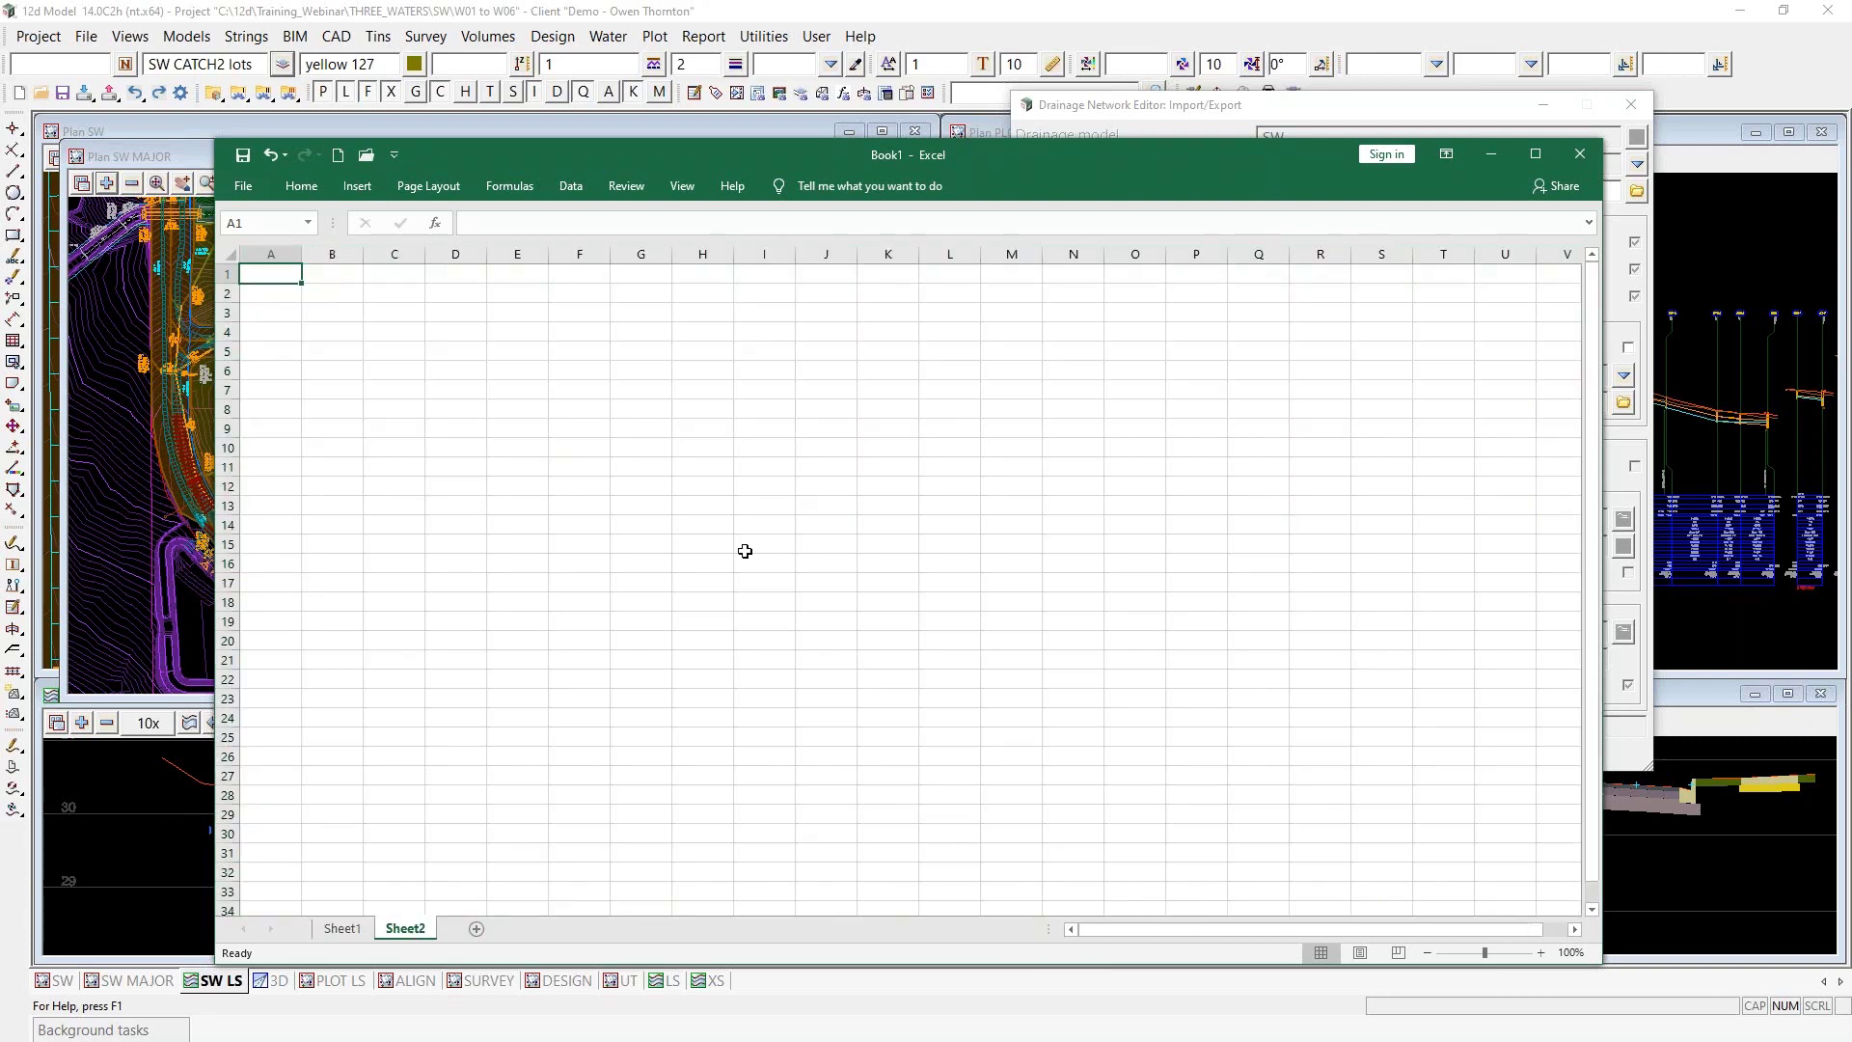
Return to 12d Model and export the SW network to the spreadsheet clipboard using the list file $LIB\drainage_report_QUDM.txt
{"action": "left_click", "coordinate": [1195, 110]}
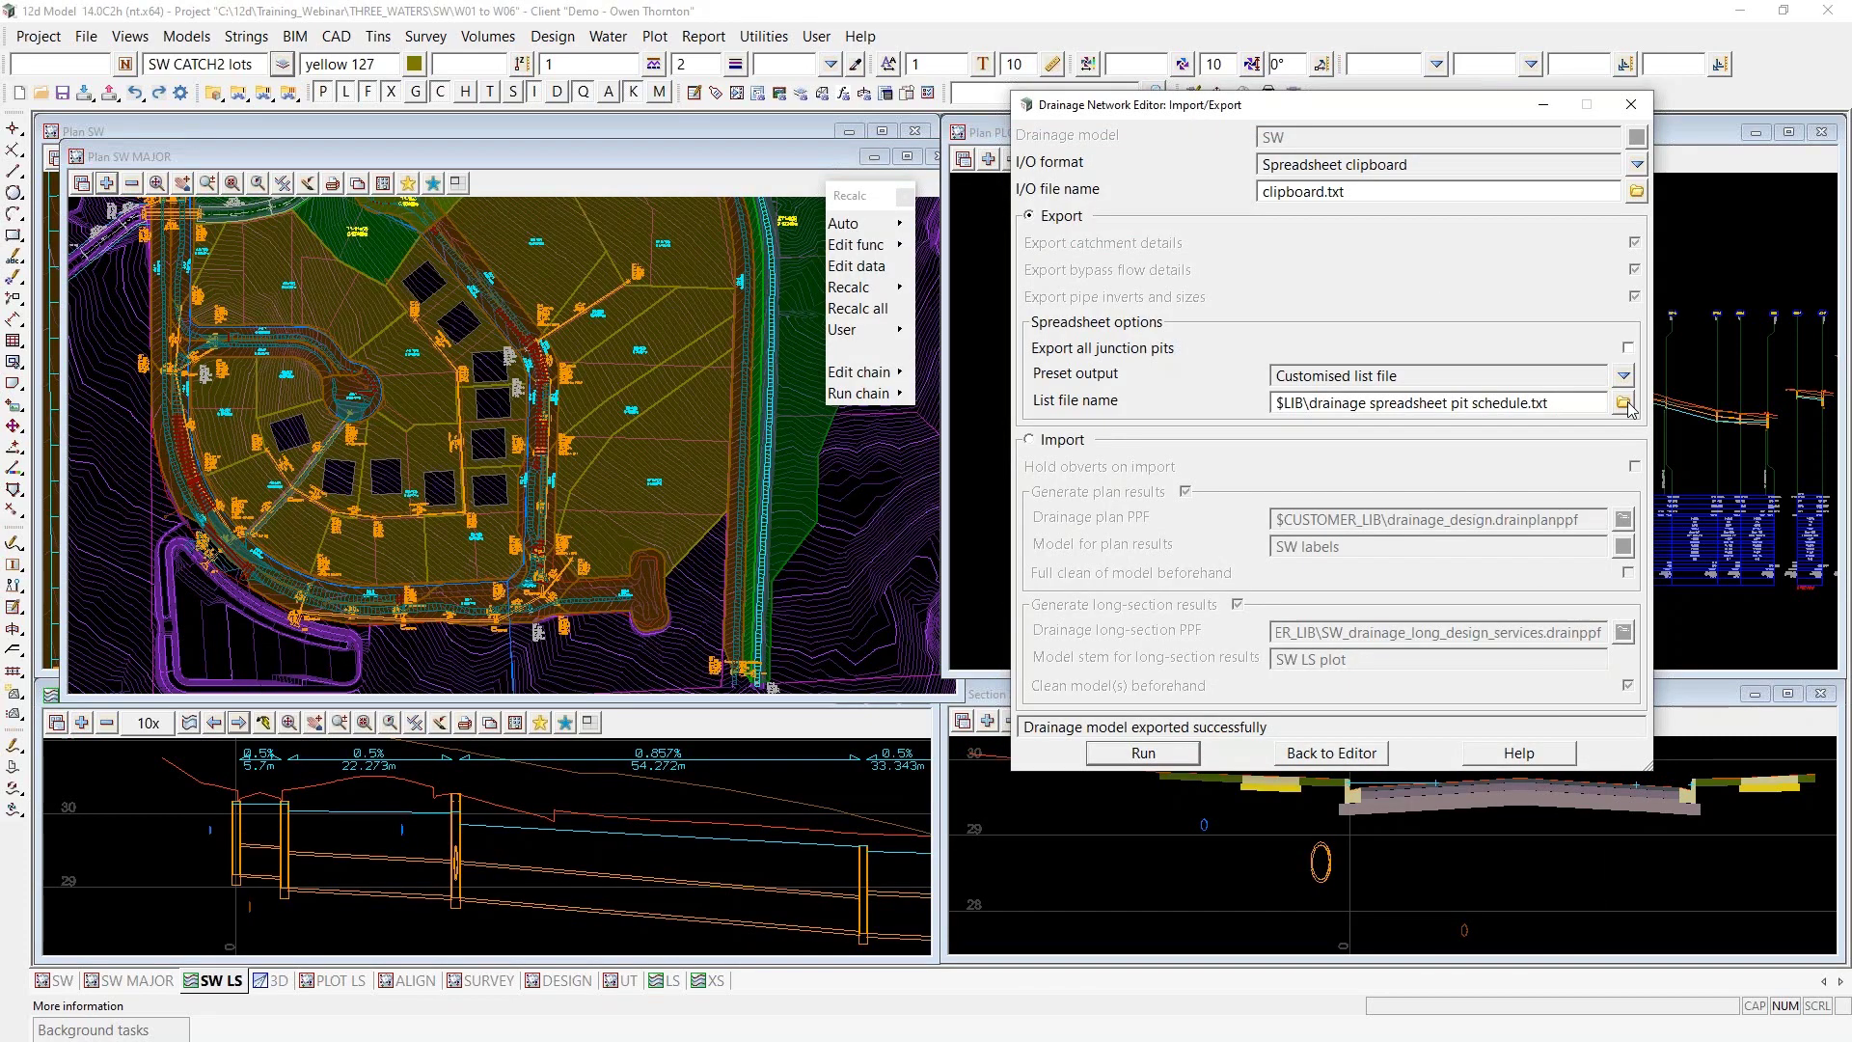
{"action": "left_click", "coordinate": [1625, 404]}
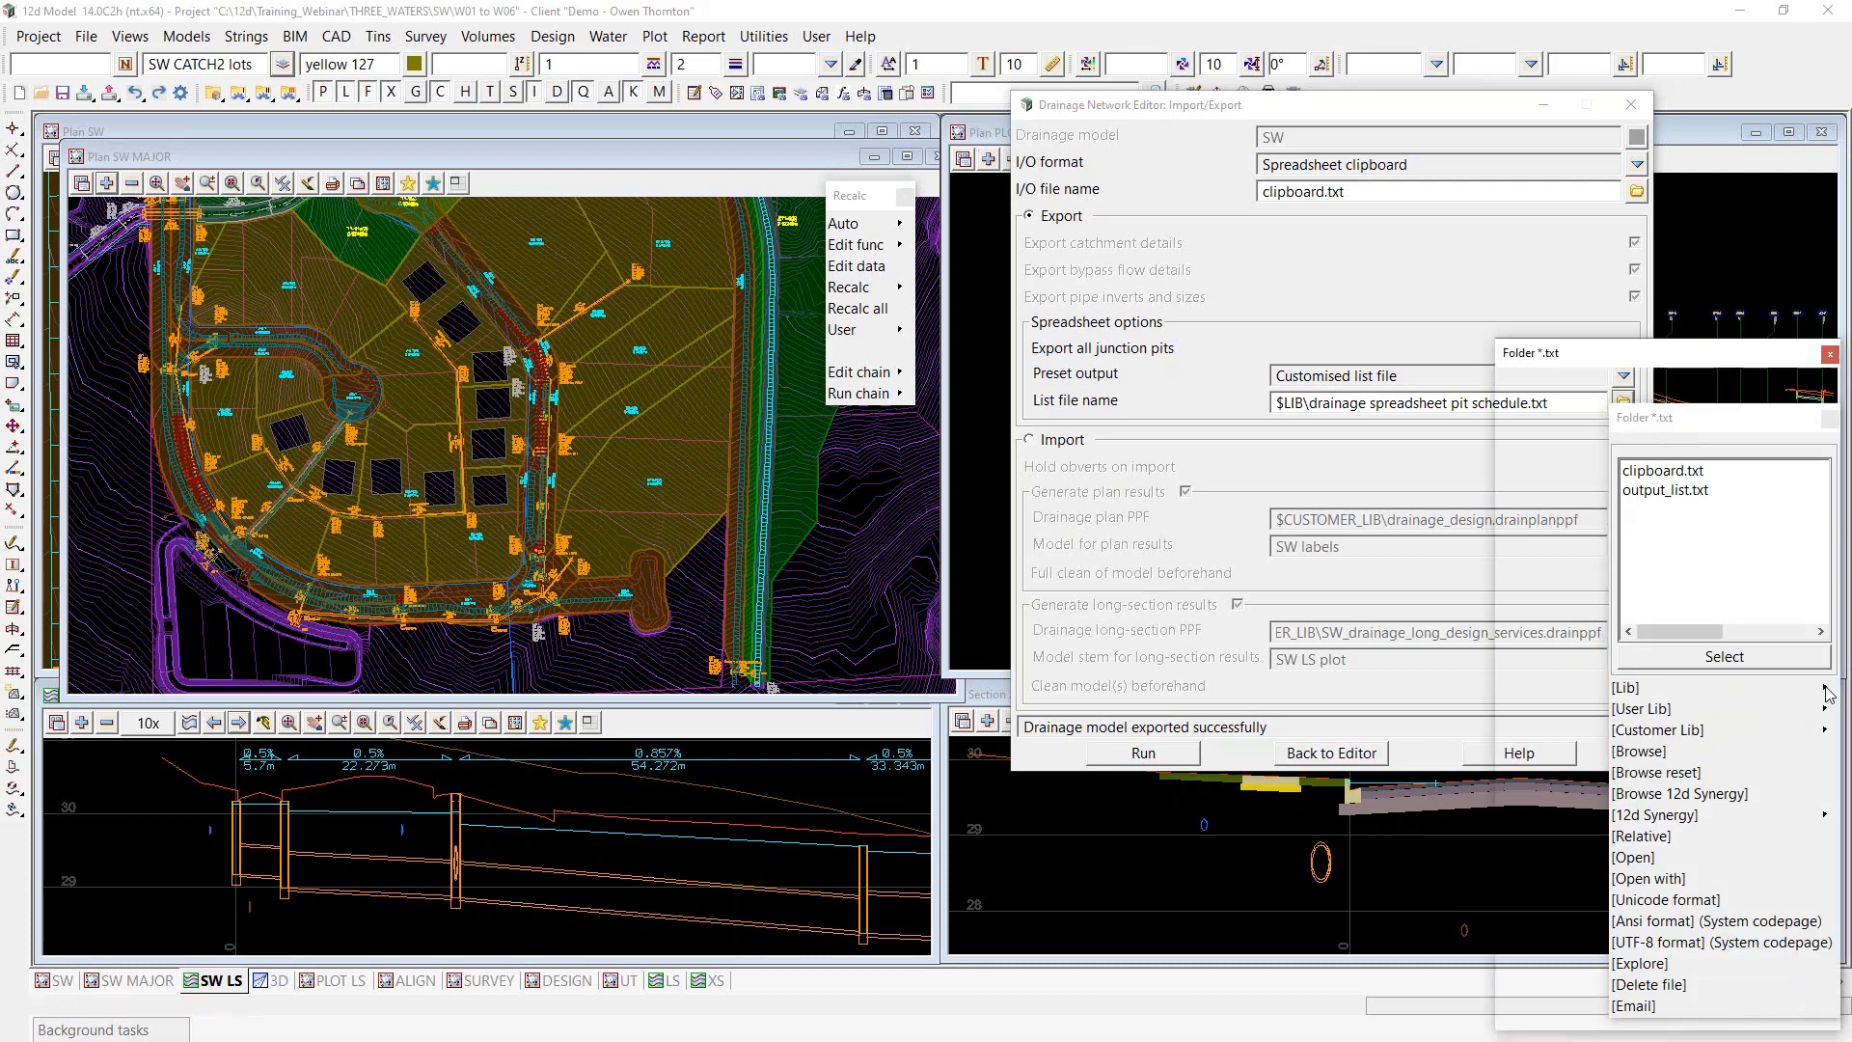
{"action": "left_click", "coordinate": [1808, 689]}
{"action": "scroll", "coordinate": [1824, 731], "scroll_direction": "down", "scroll_amount": 3}
{"action": "scroll", "coordinate": [1823, 731], "scroll_direction": "down", "scroll_amount": 3}
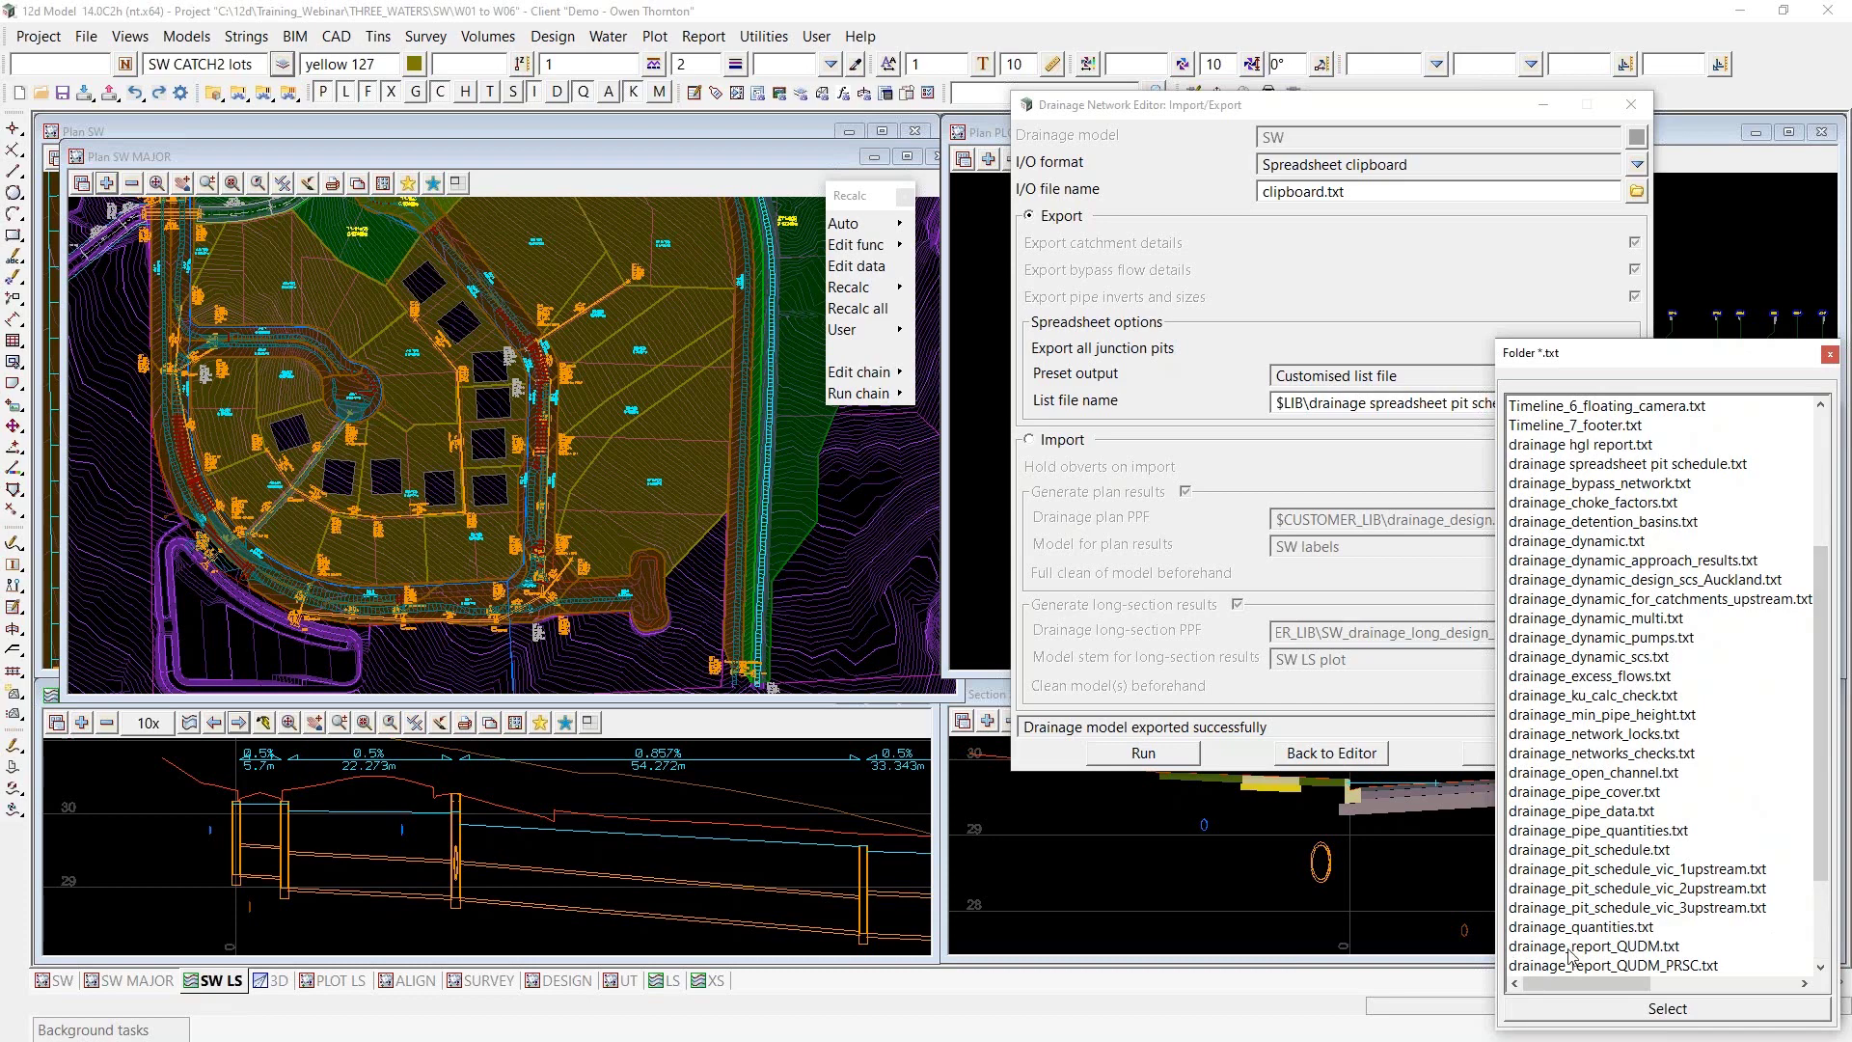
{"action": "double_click", "coordinate": [1645, 946]}
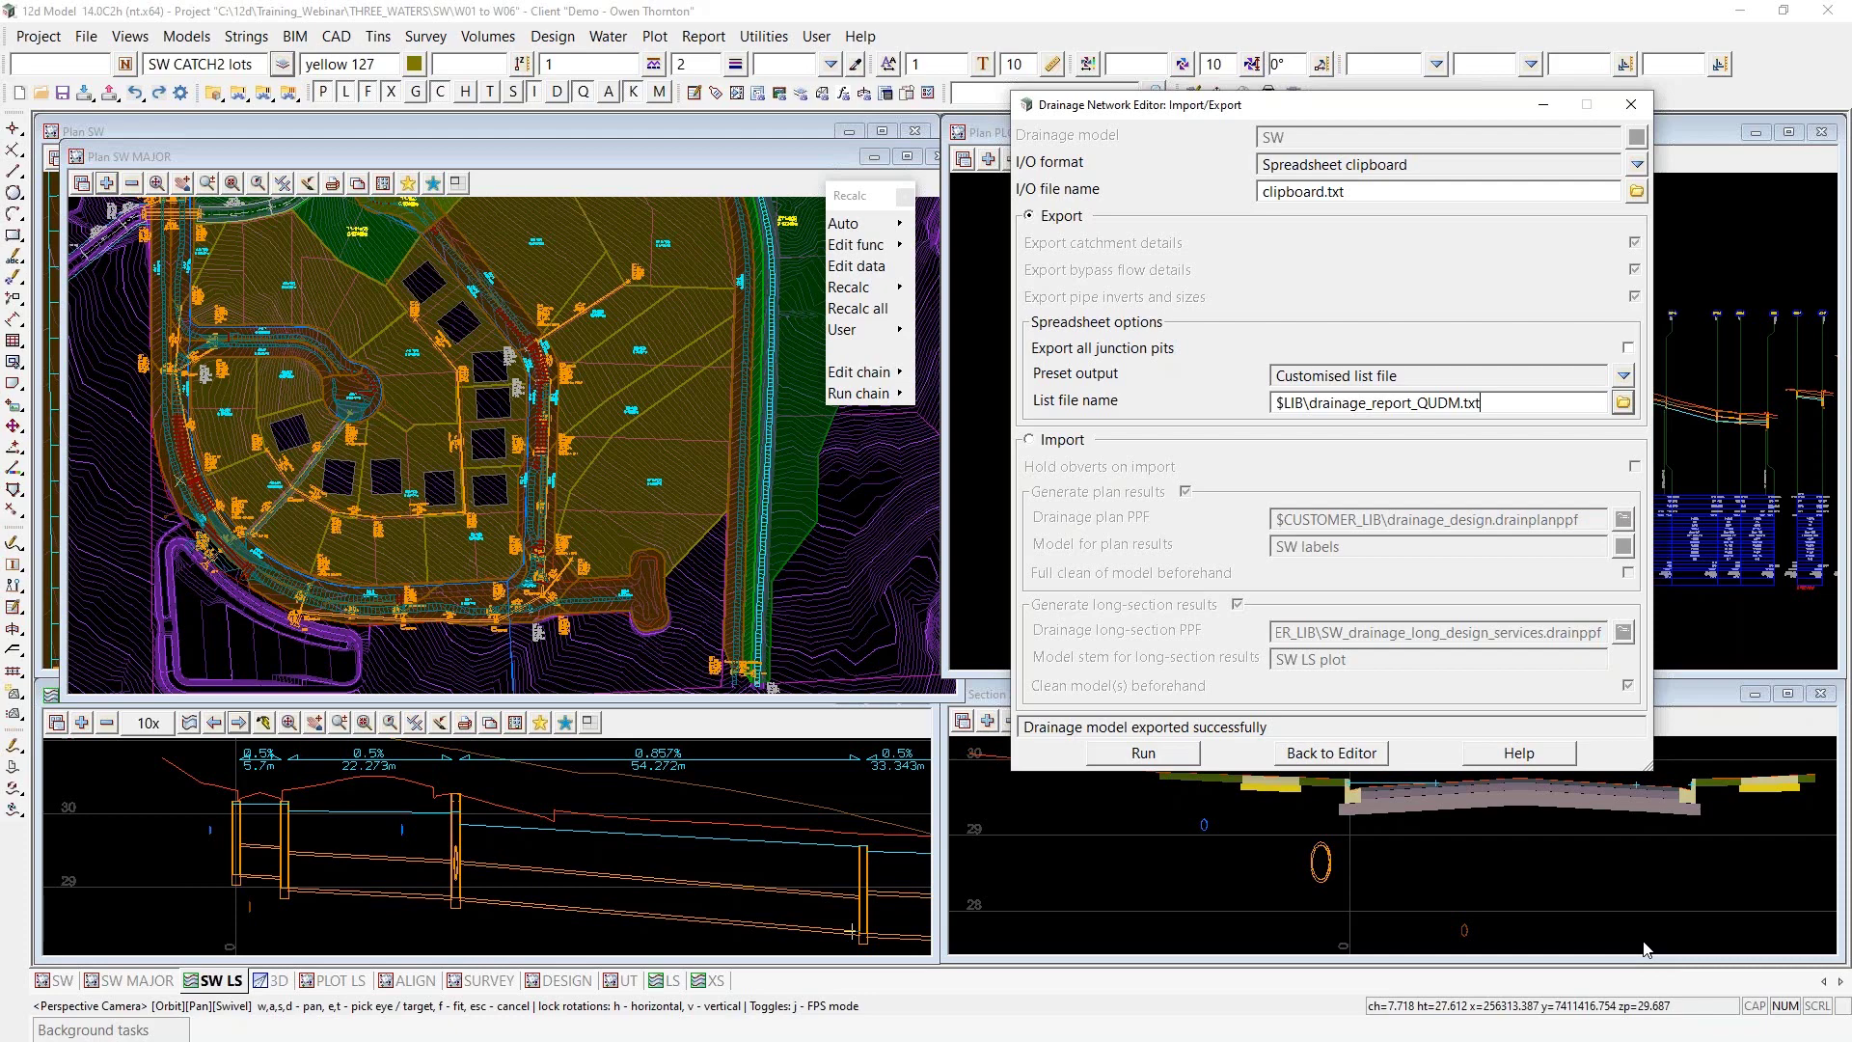
{"action": "left_click", "coordinate": [1139, 753]}
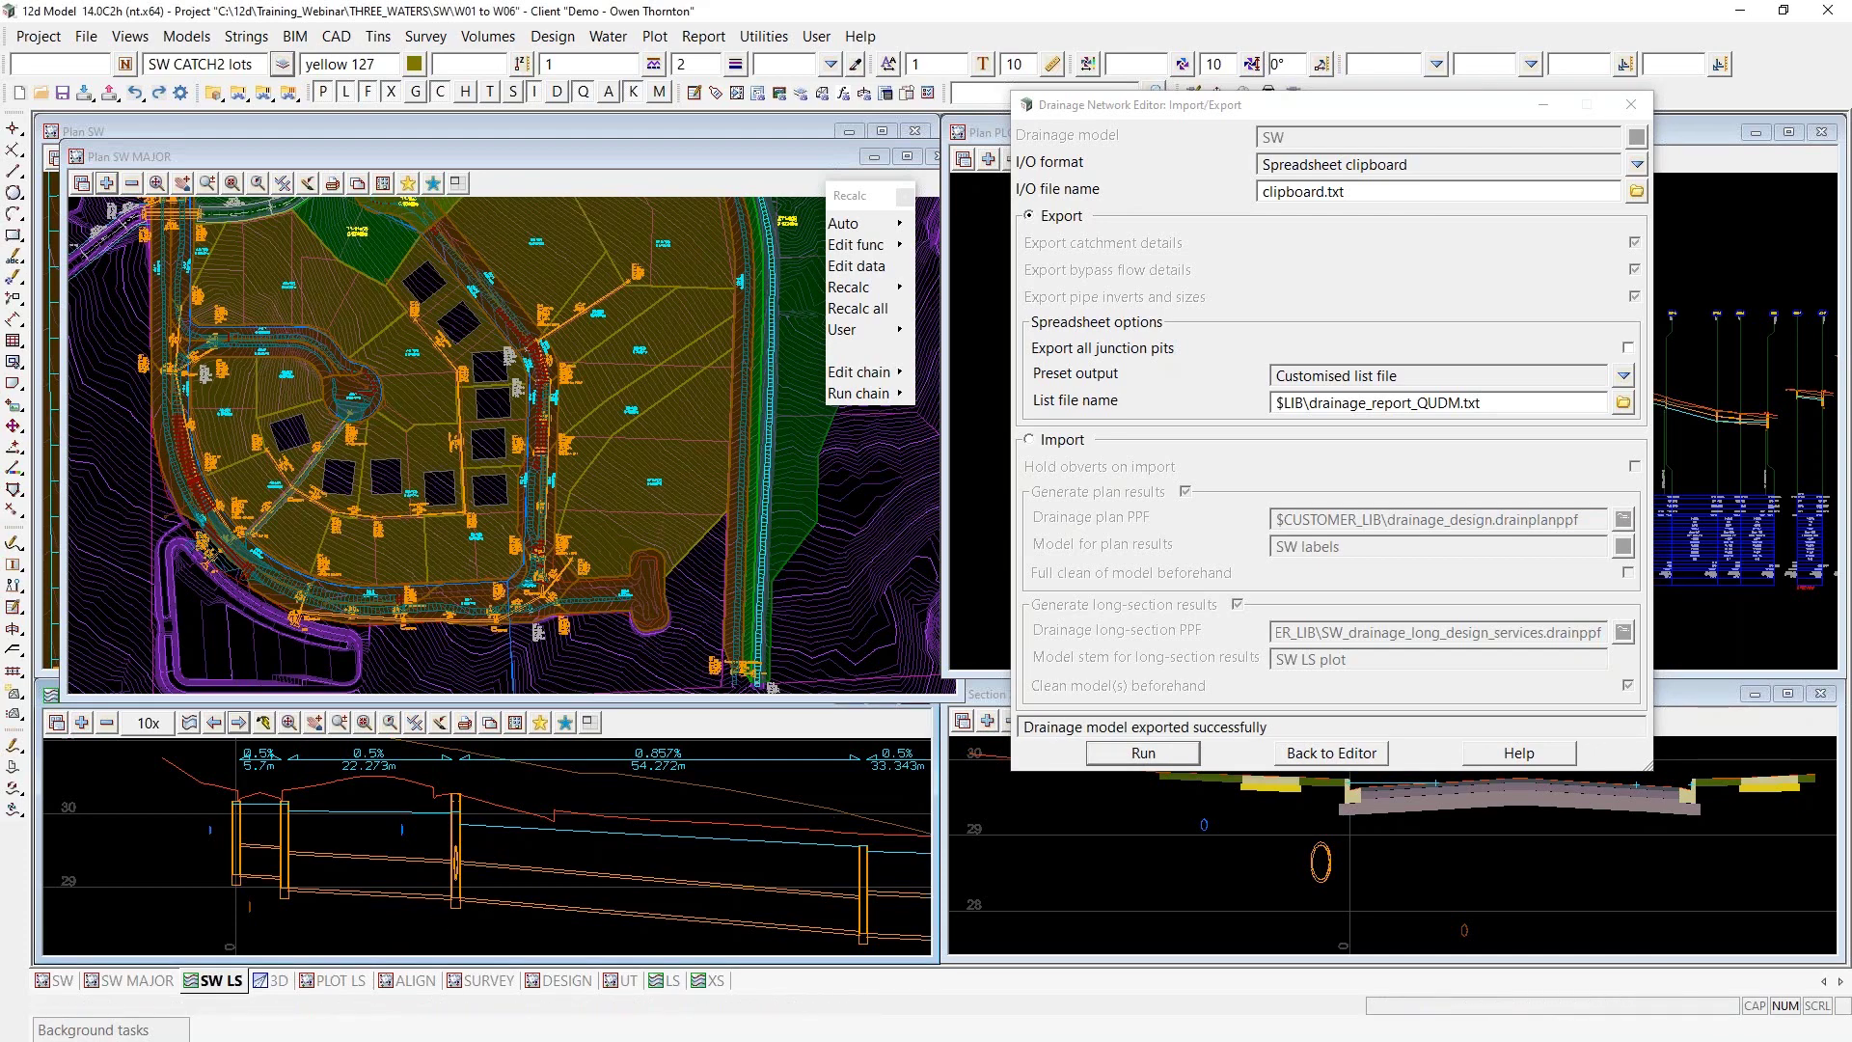
Switch to Excel, paste the QUDM design sheet at A1 of Sheet2 and autofit its columns, then minimise the workbook
{"action": "key", "text": "alt+Tab"}
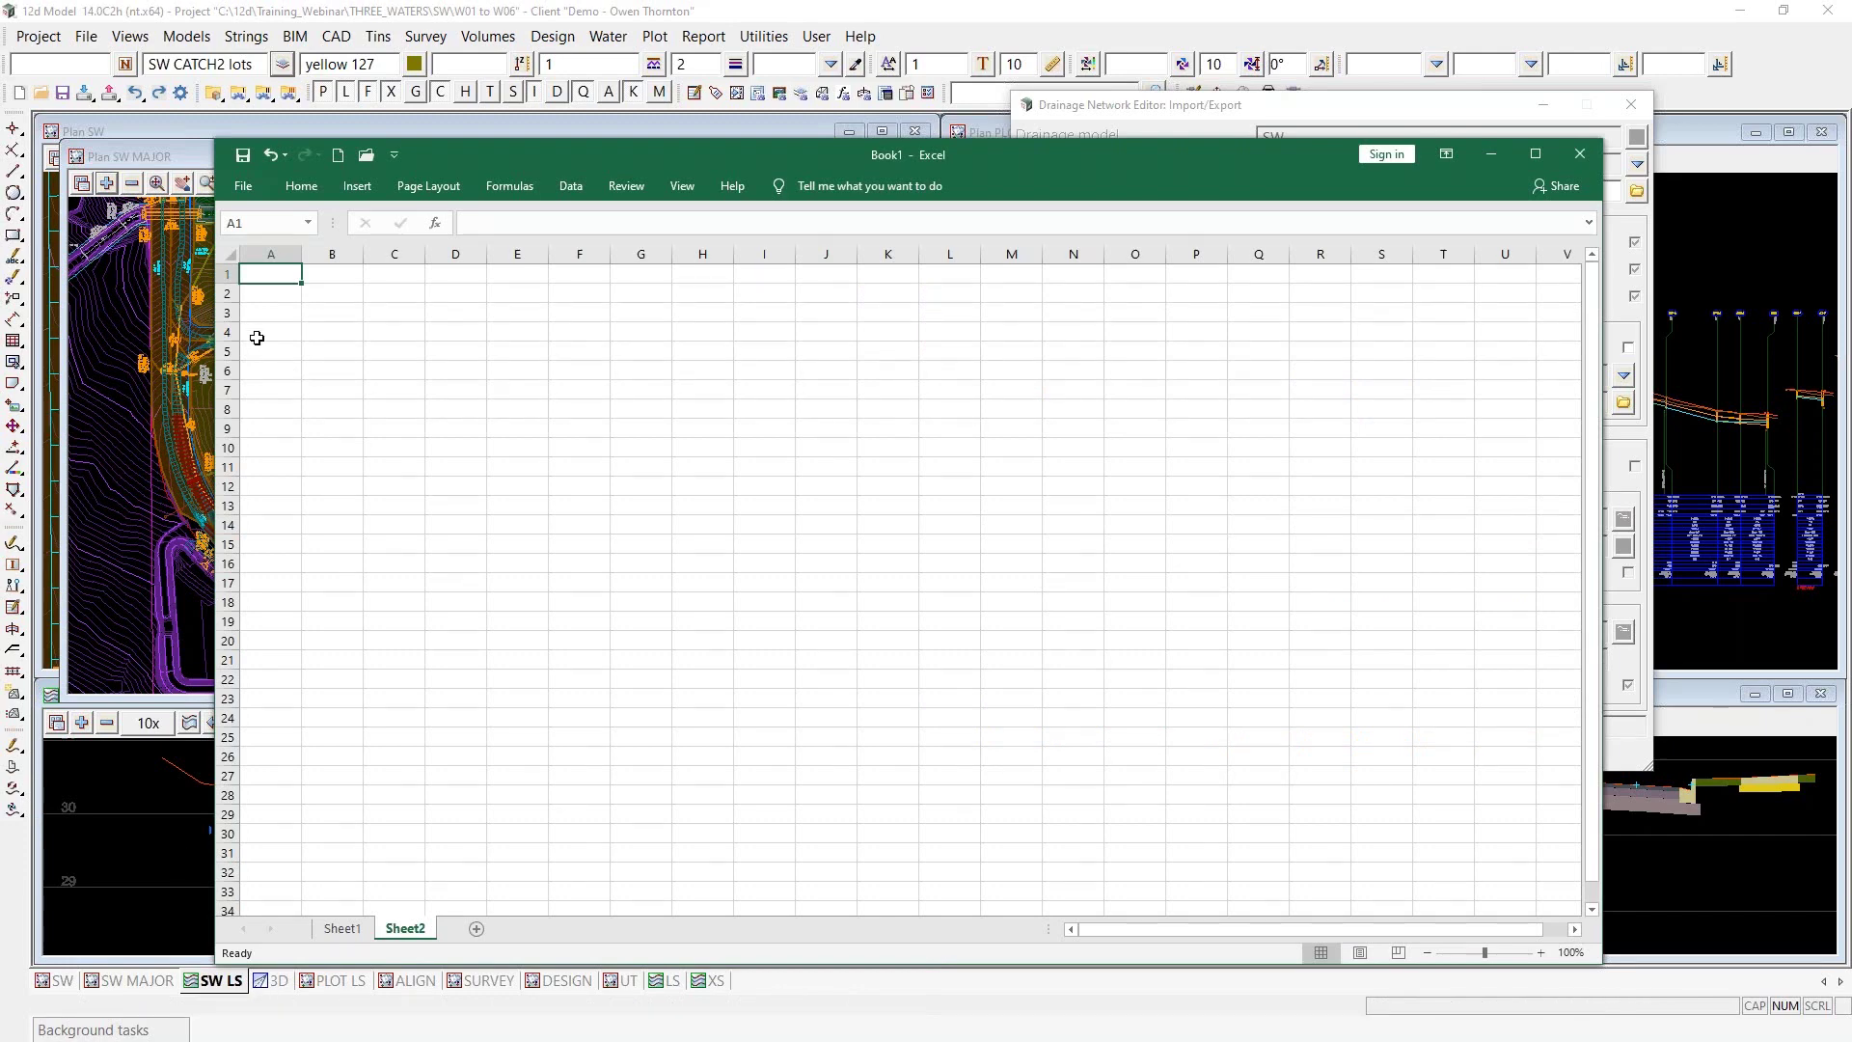
{"action": "key", "text": "ctrl+v"}
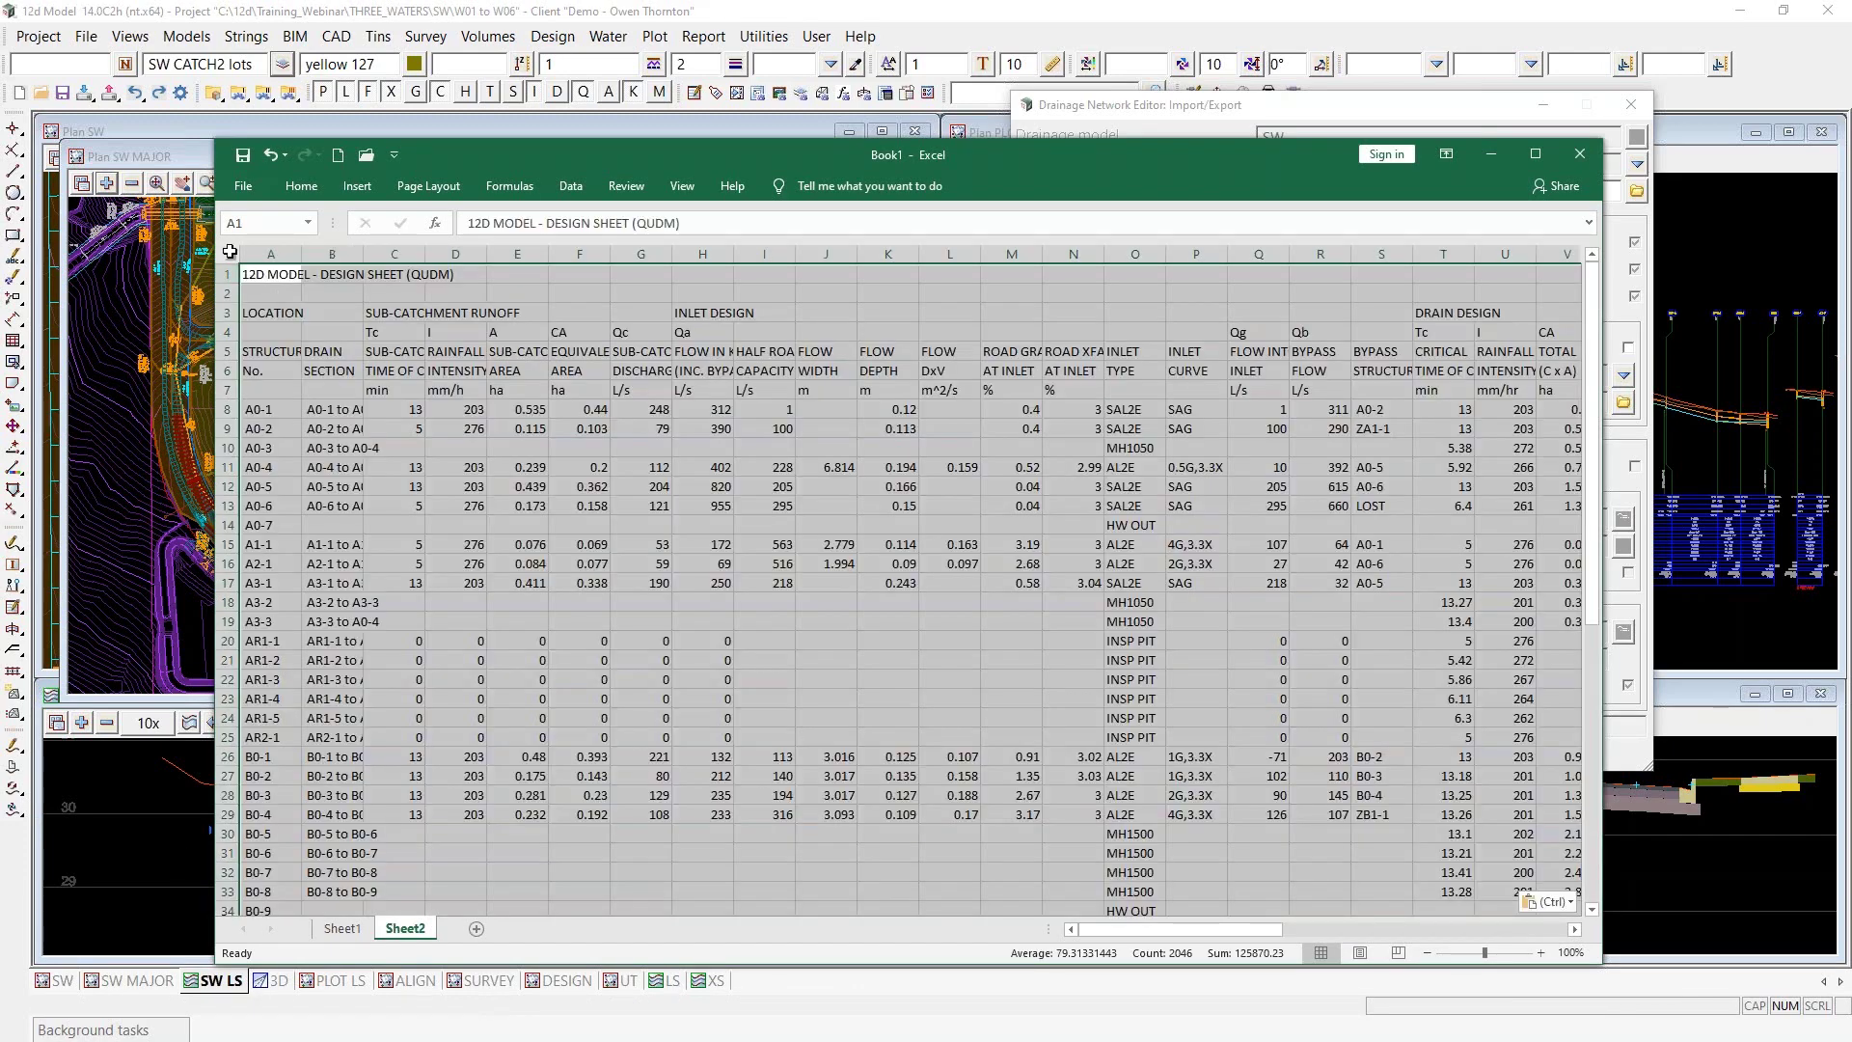
{"action": "double_click", "coordinate": [363, 254]}
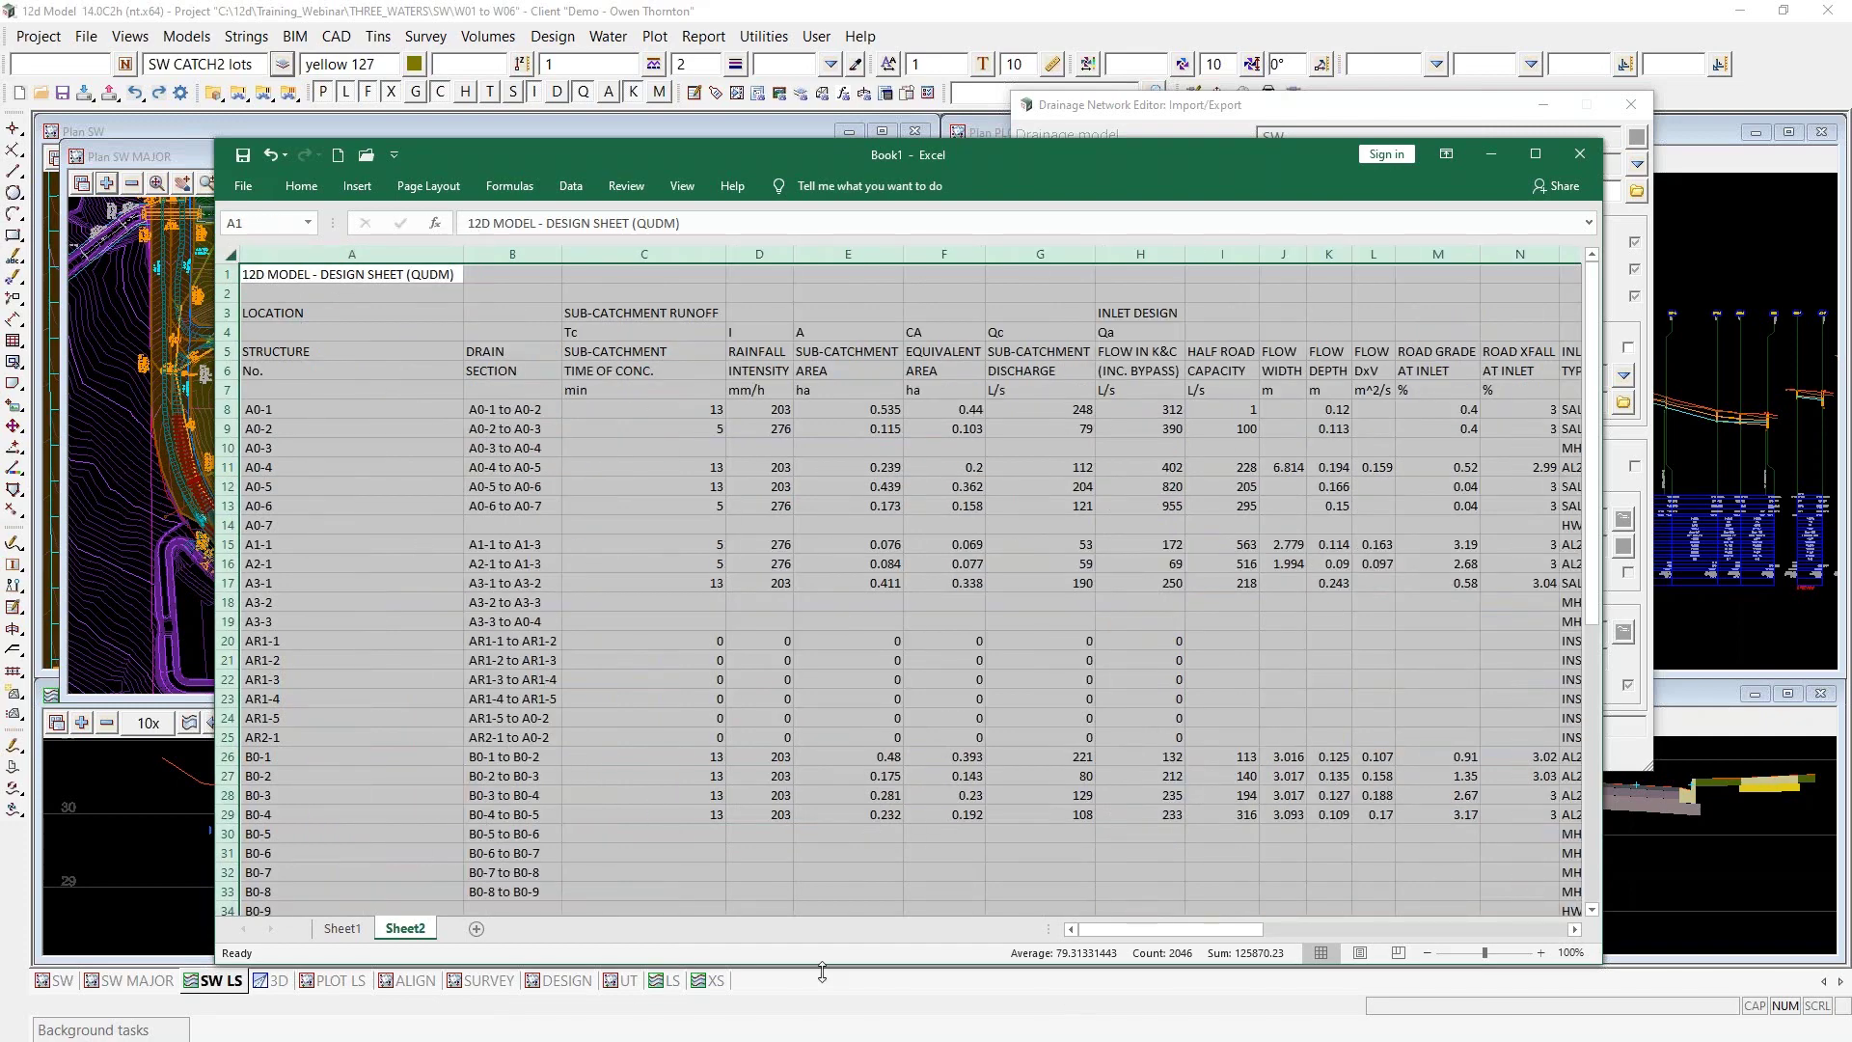
{"action": "left_click_drag", "start_coordinate": [1125, 930], "coordinate": [947, 969]}
{"action": "left_click", "coordinate": [507, 469]}
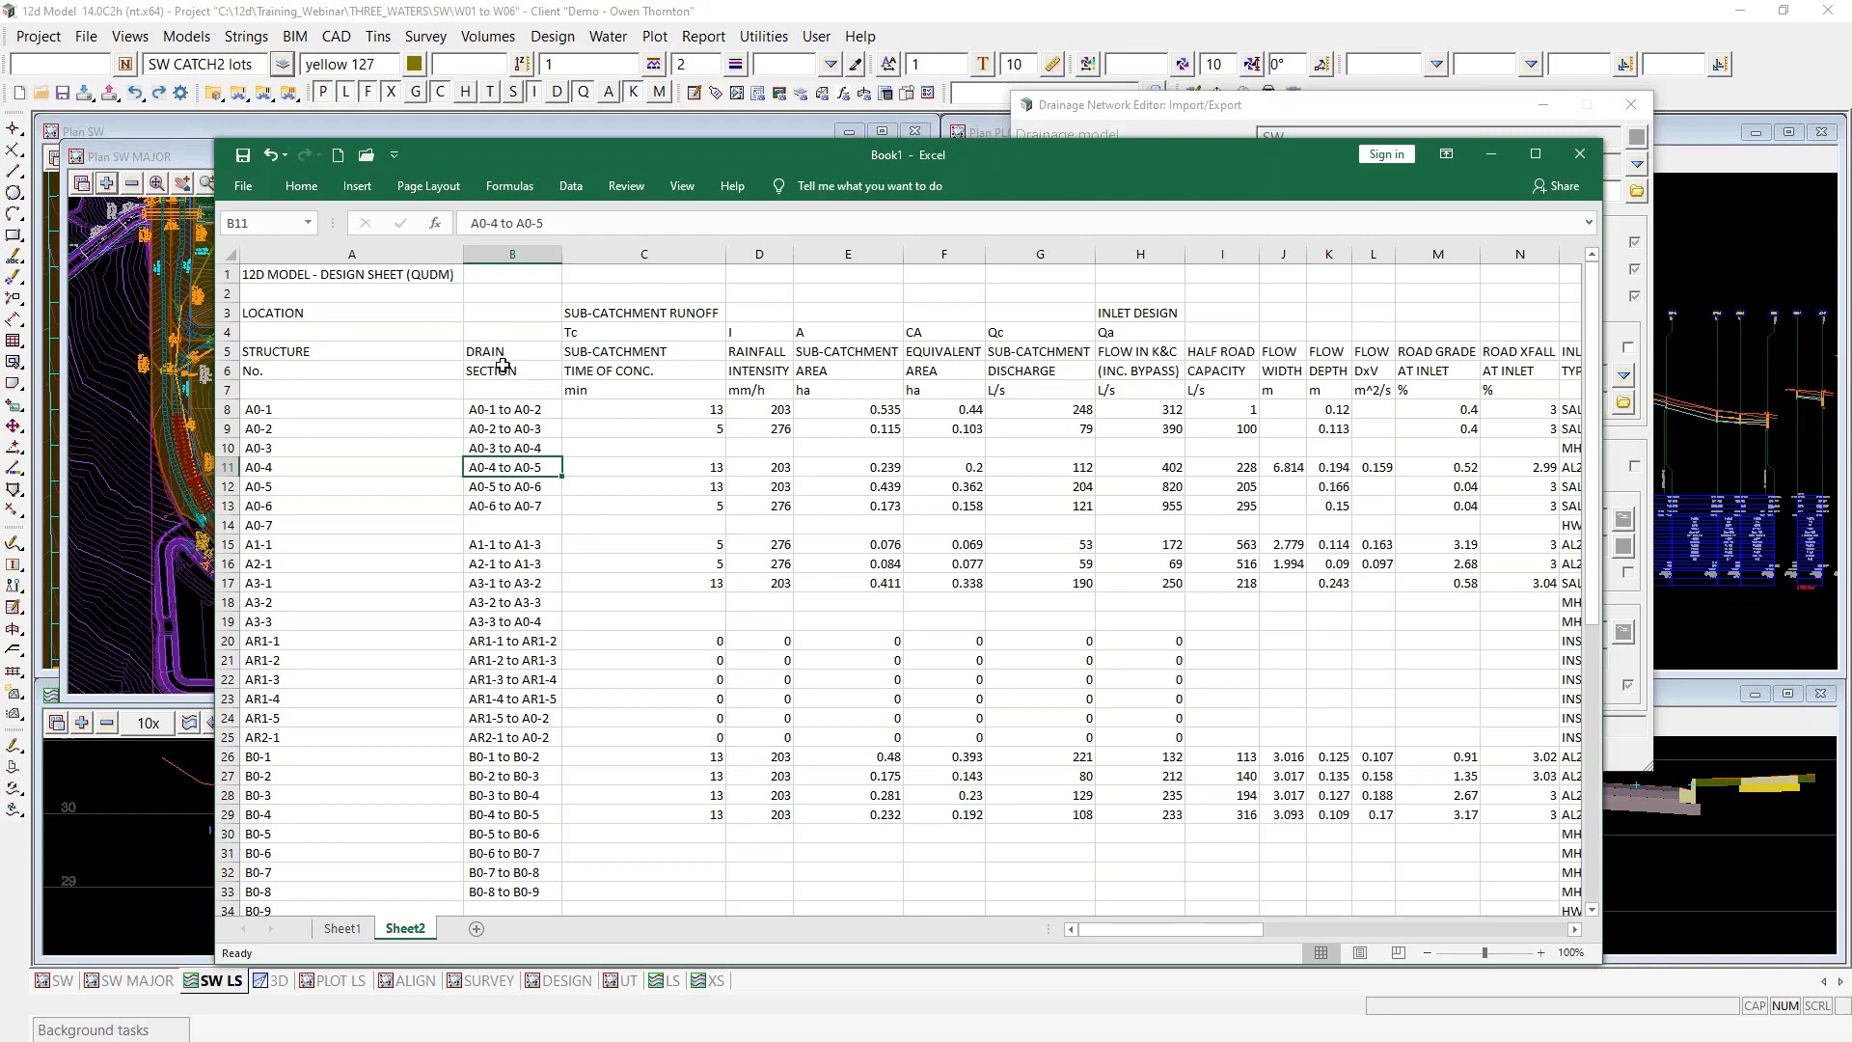
{"action": "left_click", "coordinate": [1492, 155]}
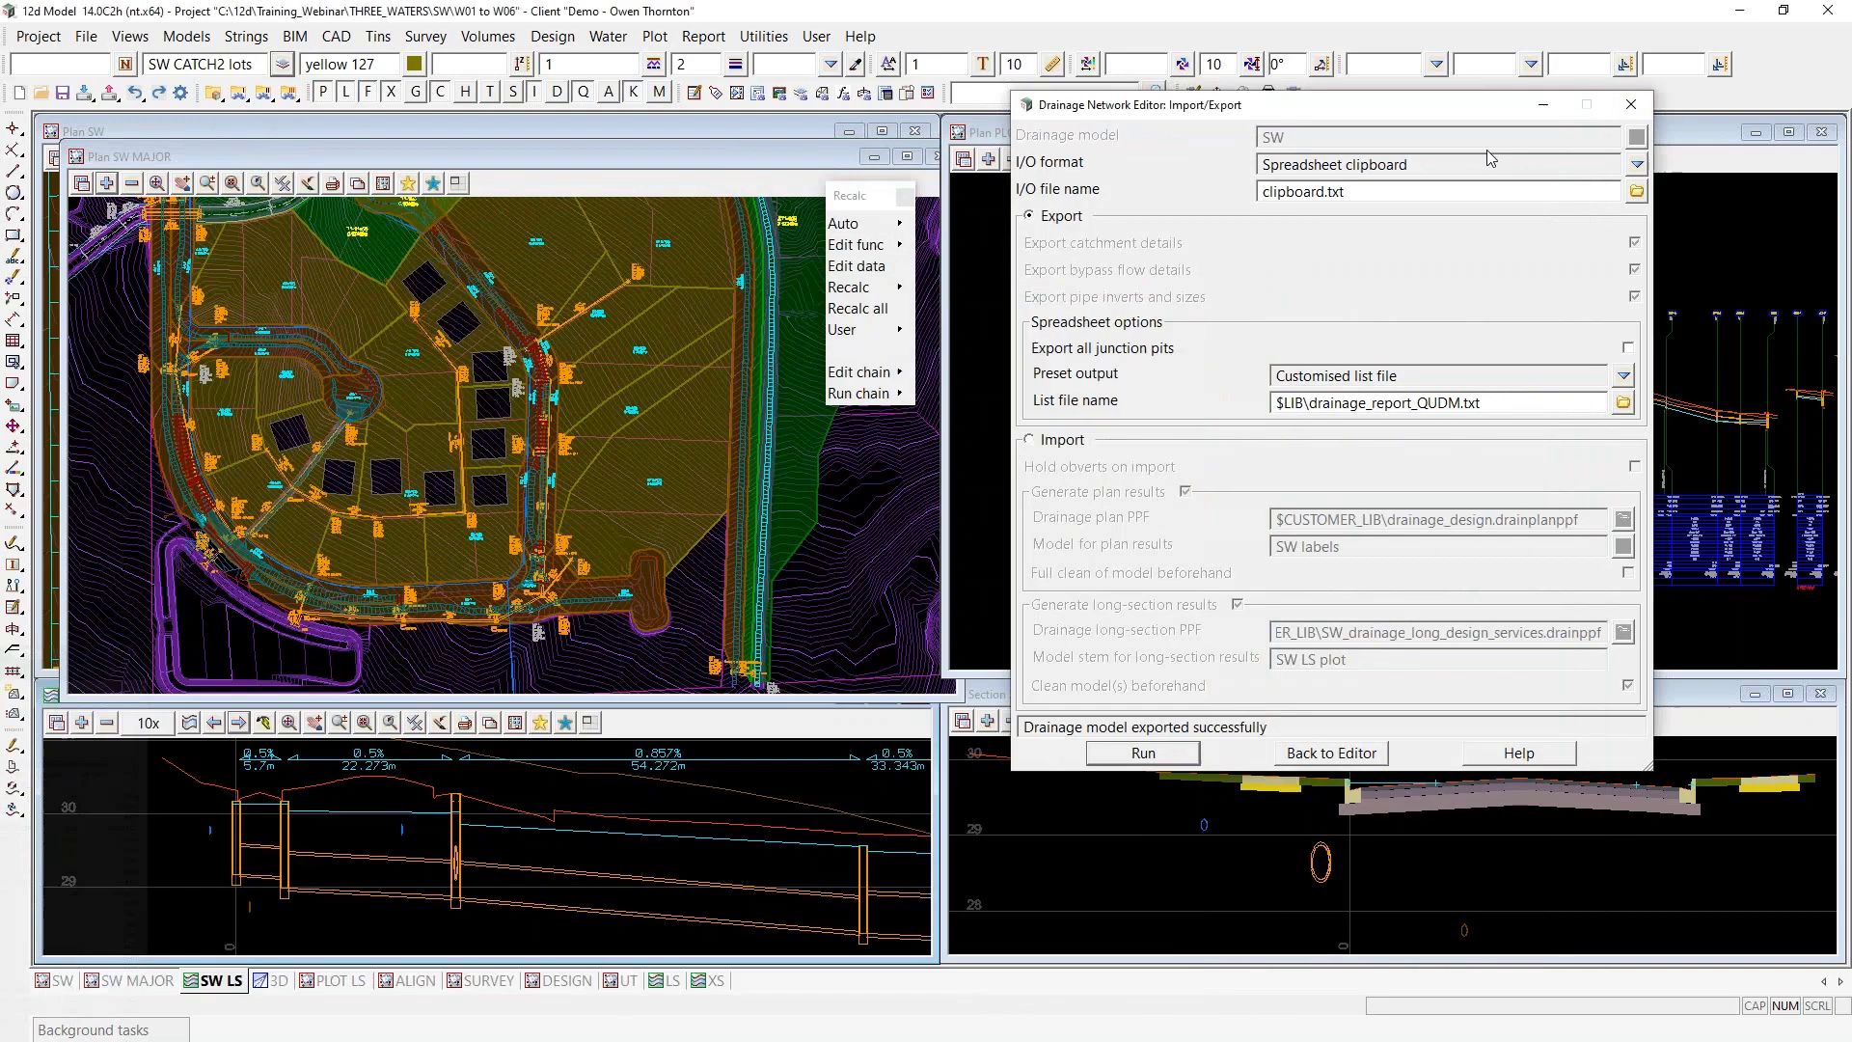
Set the export list file to $CUSTOMER_LIB\drainage_networks_checks.txt and switch the Import/Export mode to Import
{"action": "left_click", "coordinate": [1623, 402]}
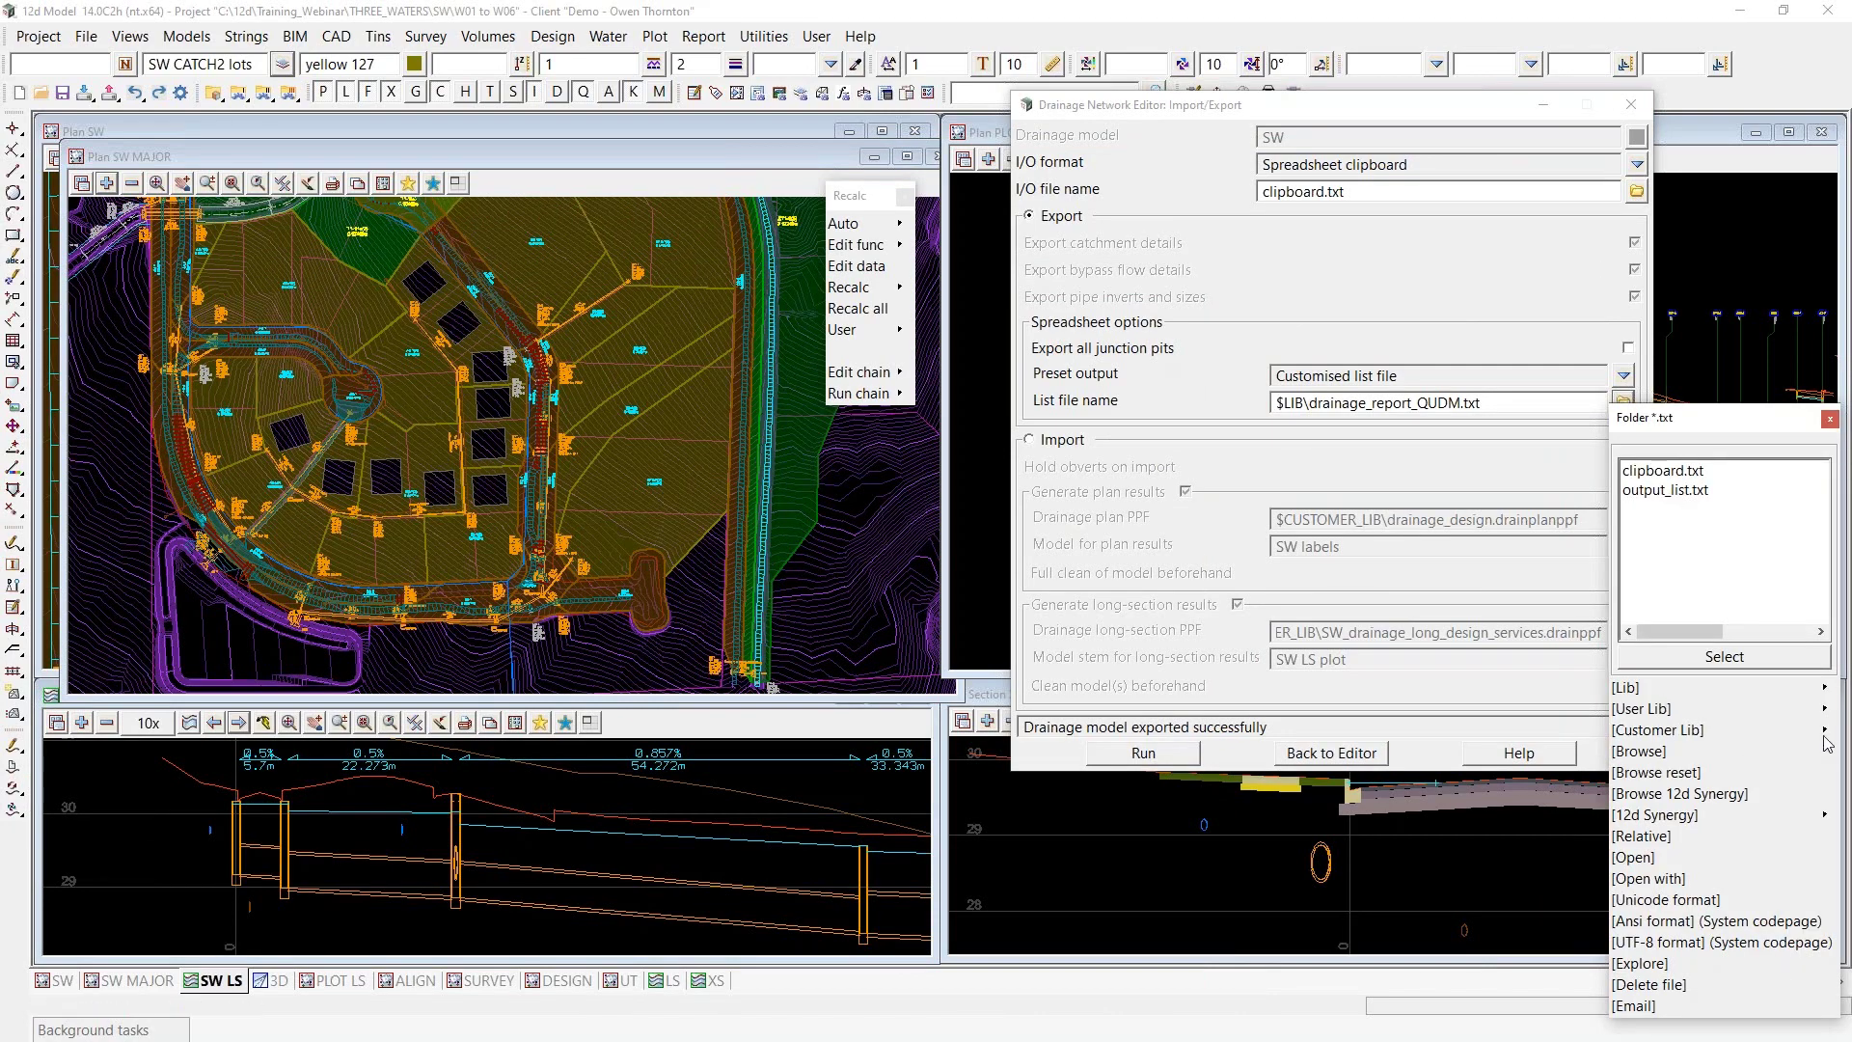
{"action": "mouse_move", "coordinate": [1821, 730]}
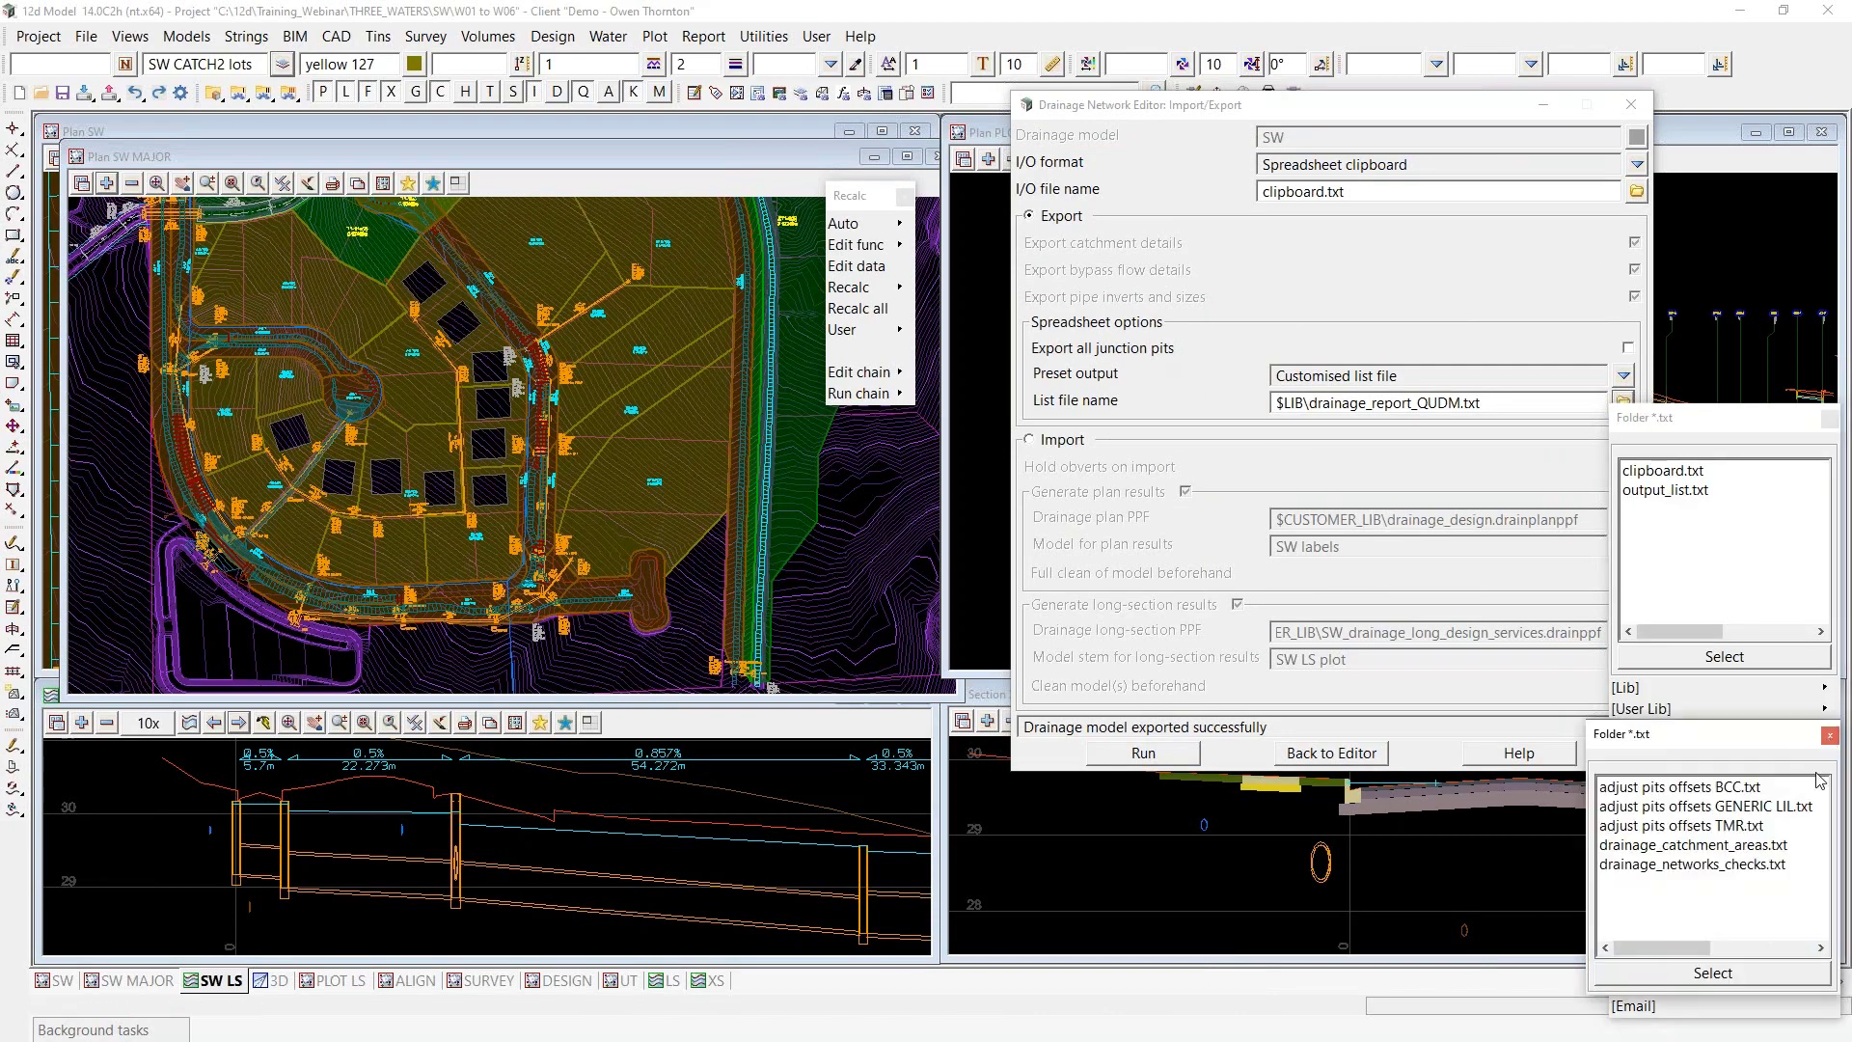
{"action": "double_click", "coordinate": [1690, 865]}
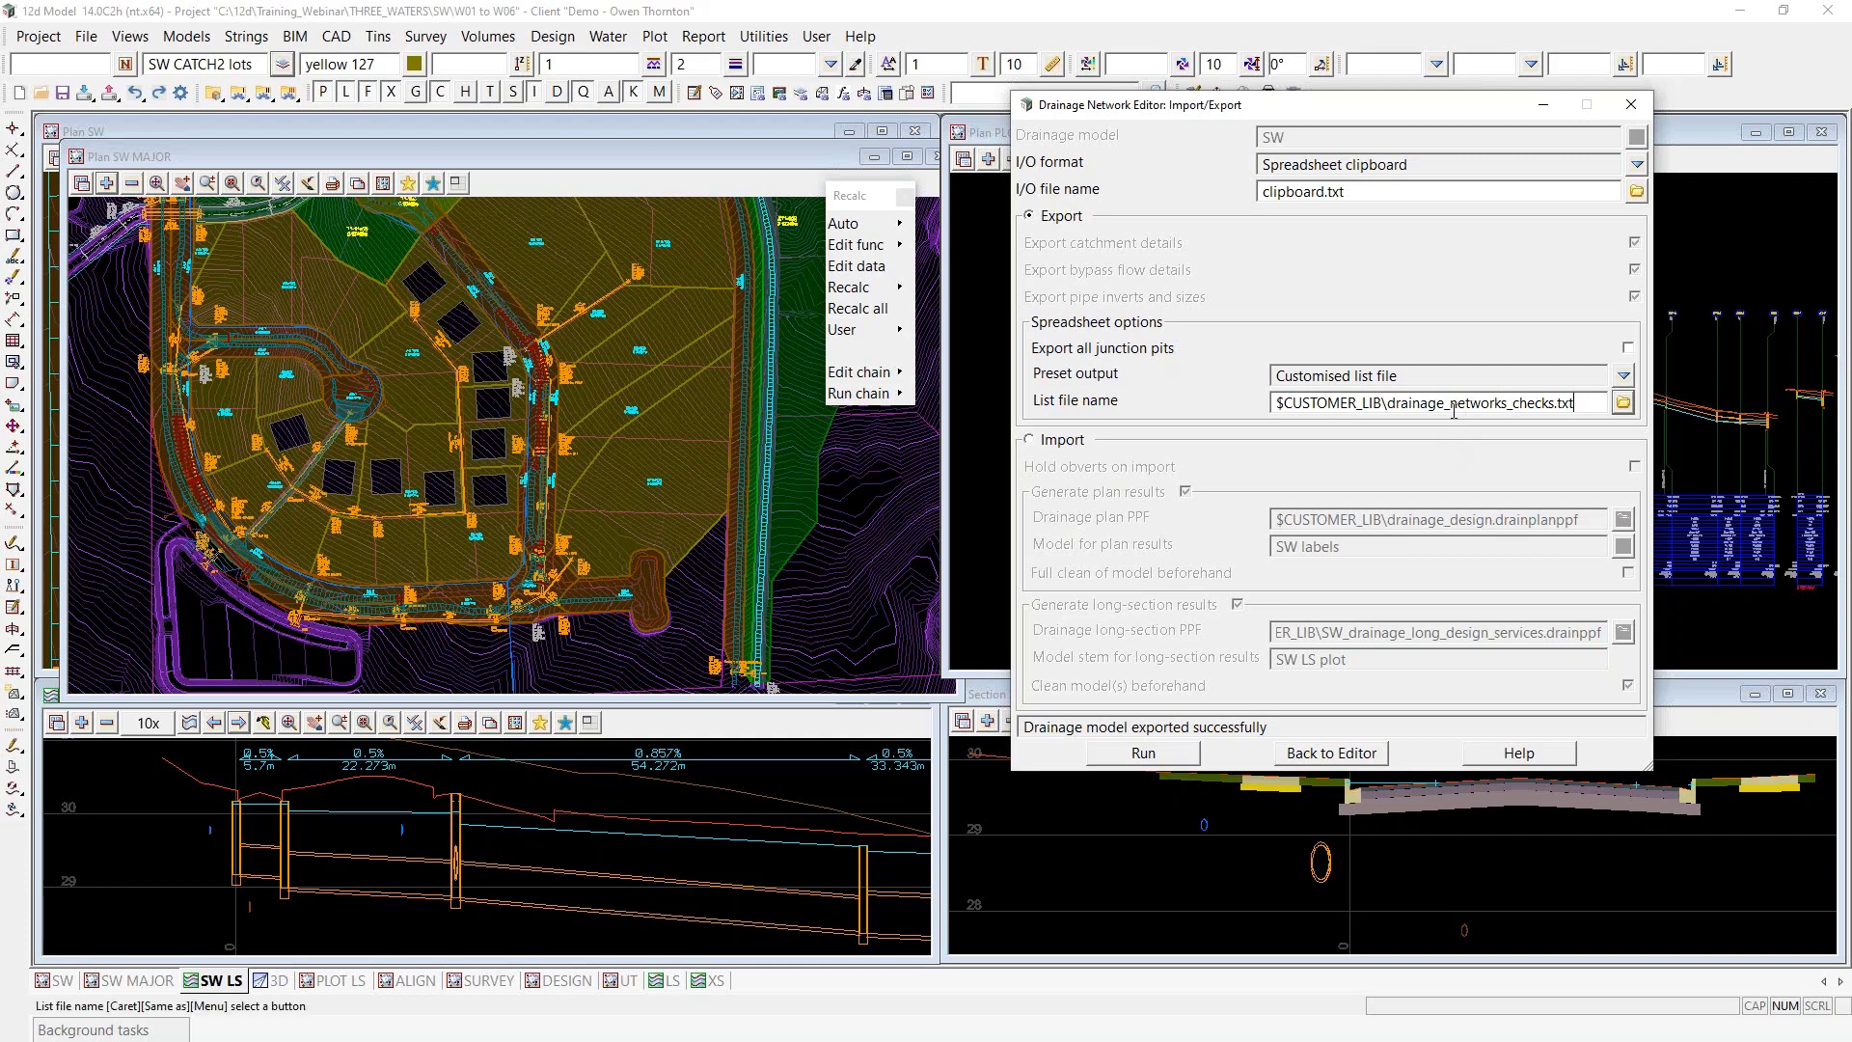
{"action": "left_click", "coordinate": [1030, 440]}
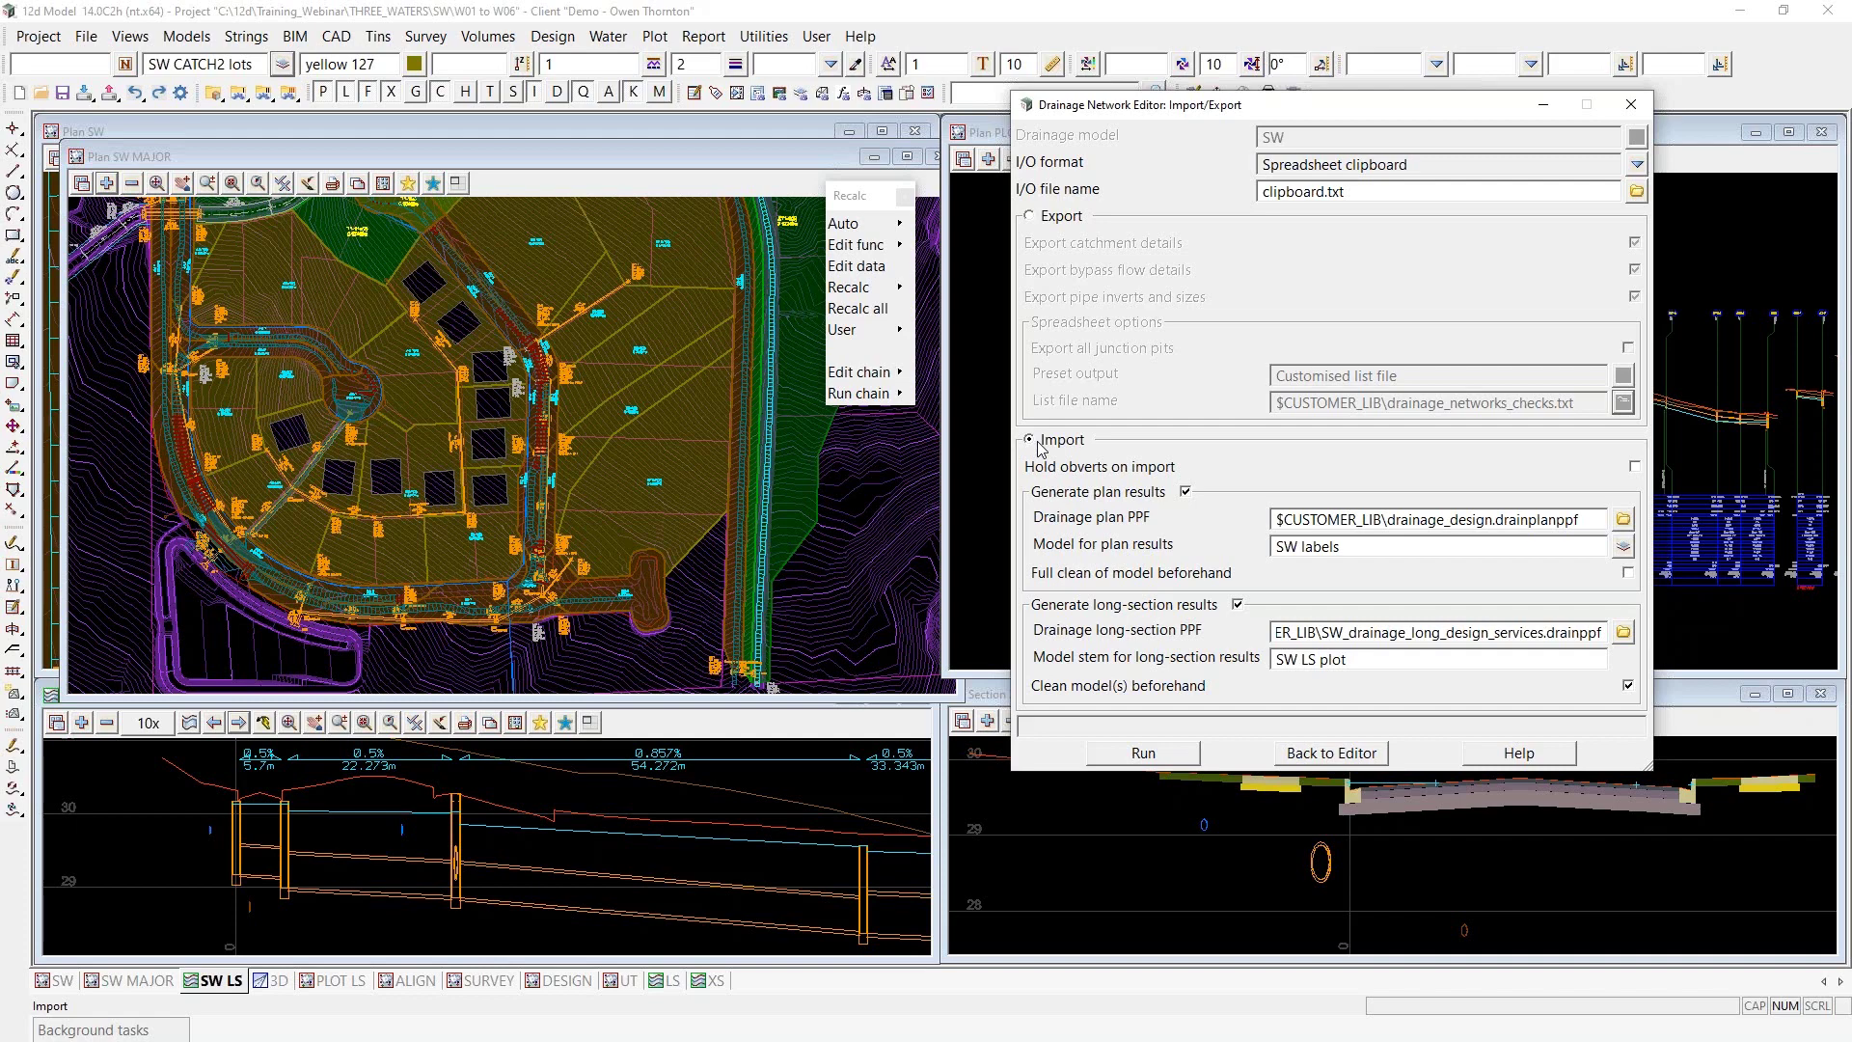
Close the drainage Import/Export window and bring up the 3D perspective view at full size
{"action": "left_click", "coordinate": [1644, 108]}
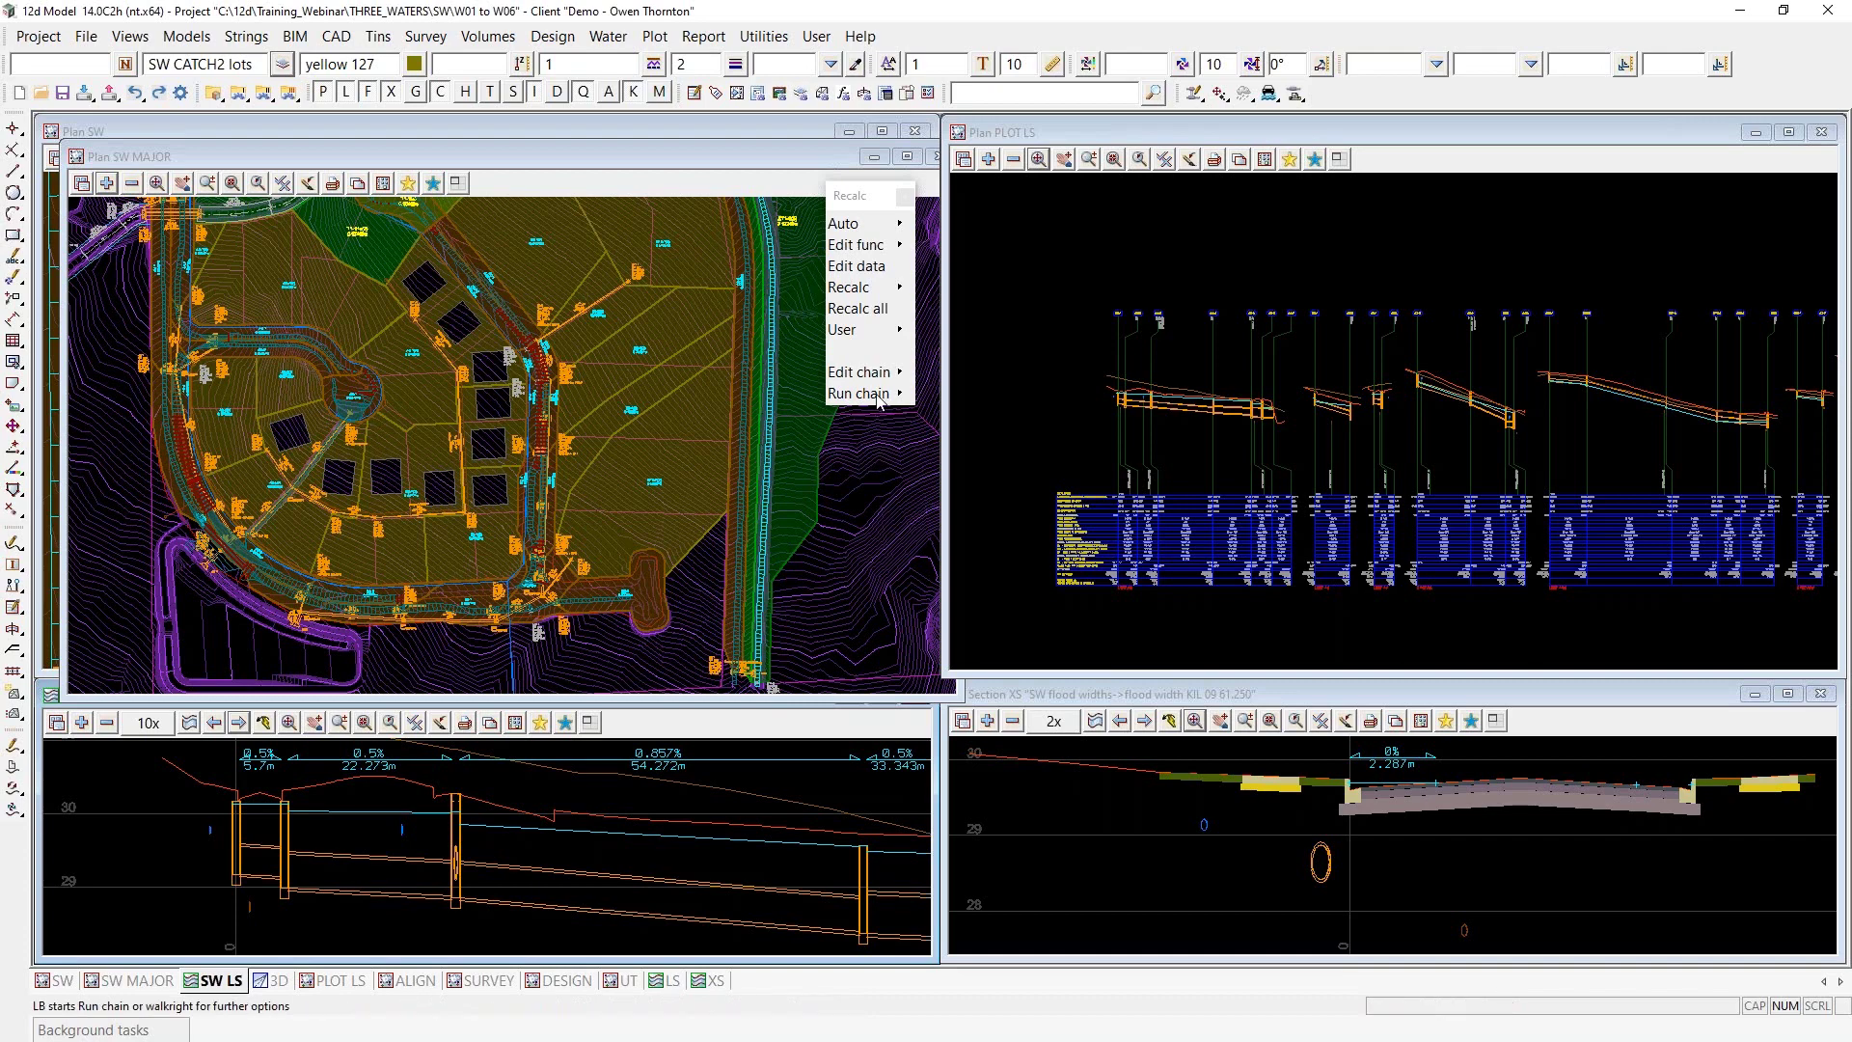
{"action": "left_click", "coordinate": [273, 980]}
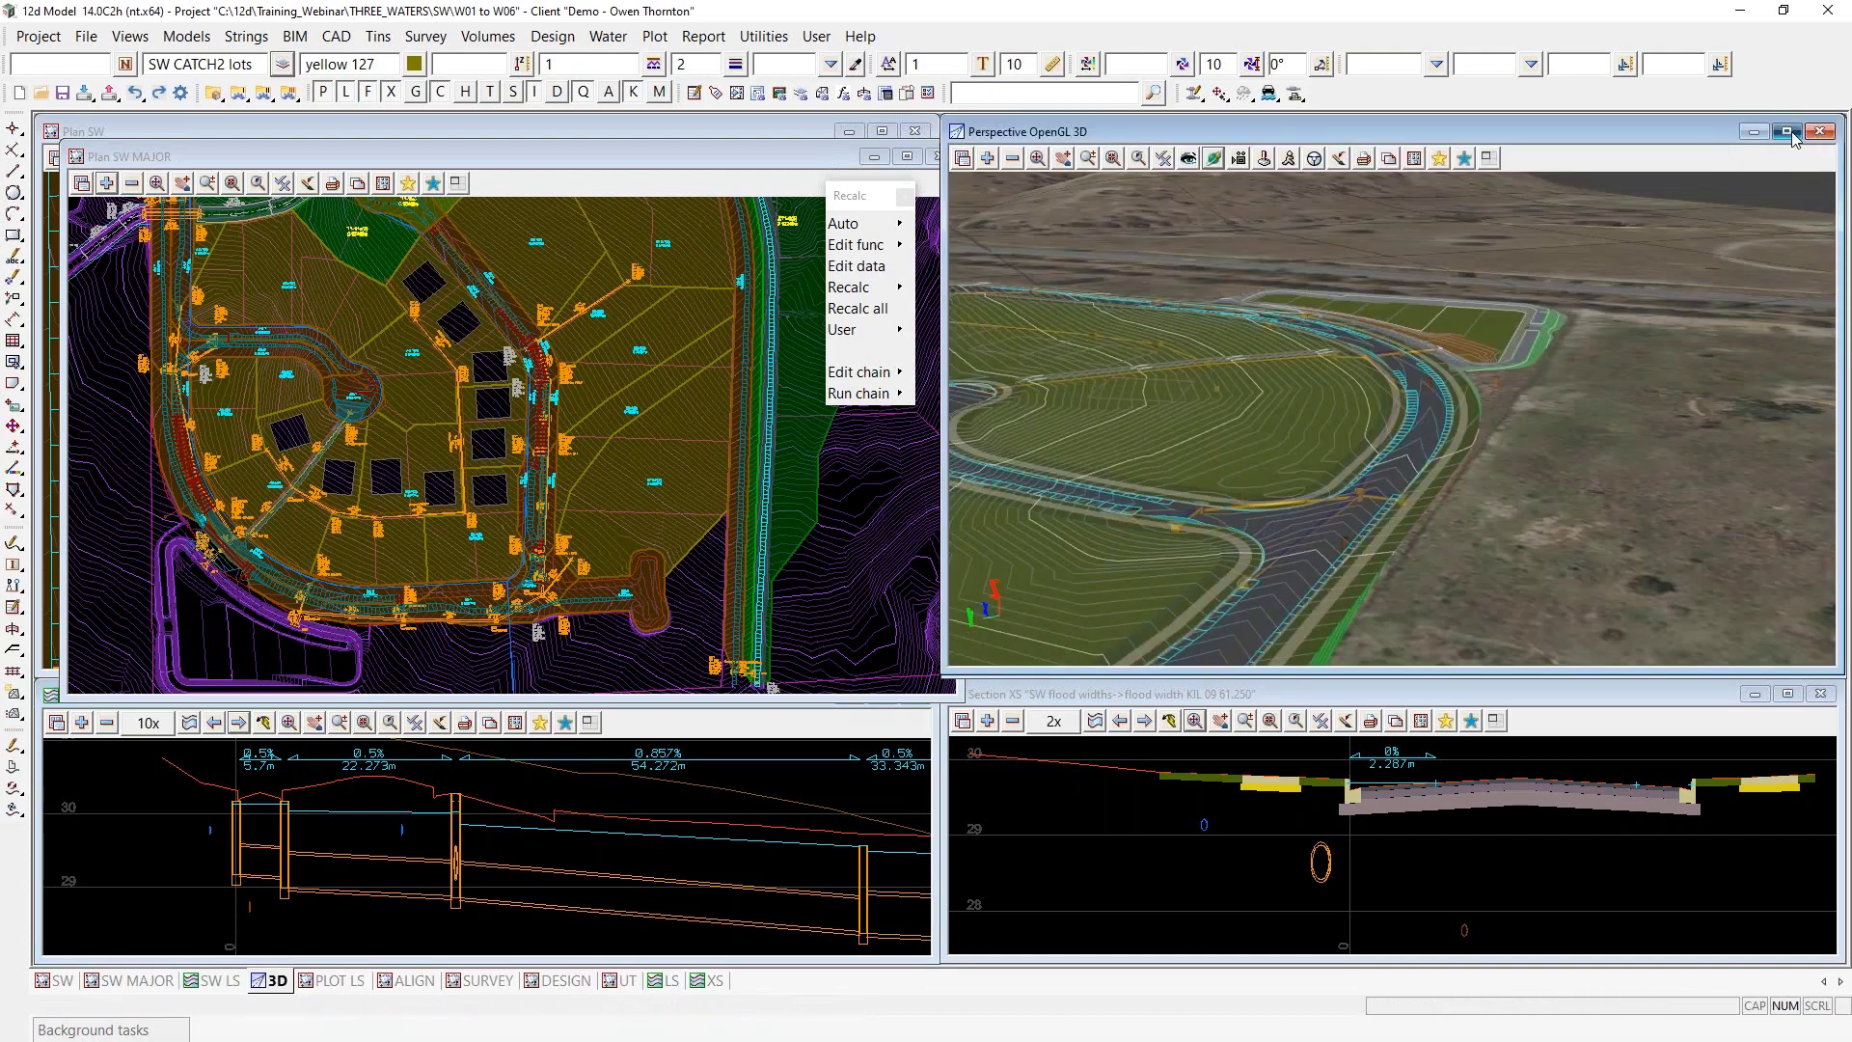
{"action": "left_click", "coordinate": [1788, 133]}
Check which chains the customer library offers to run, and examine the whole subdivision in the 3D perspective view
{"action": "left_click", "coordinate": [888, 394]}
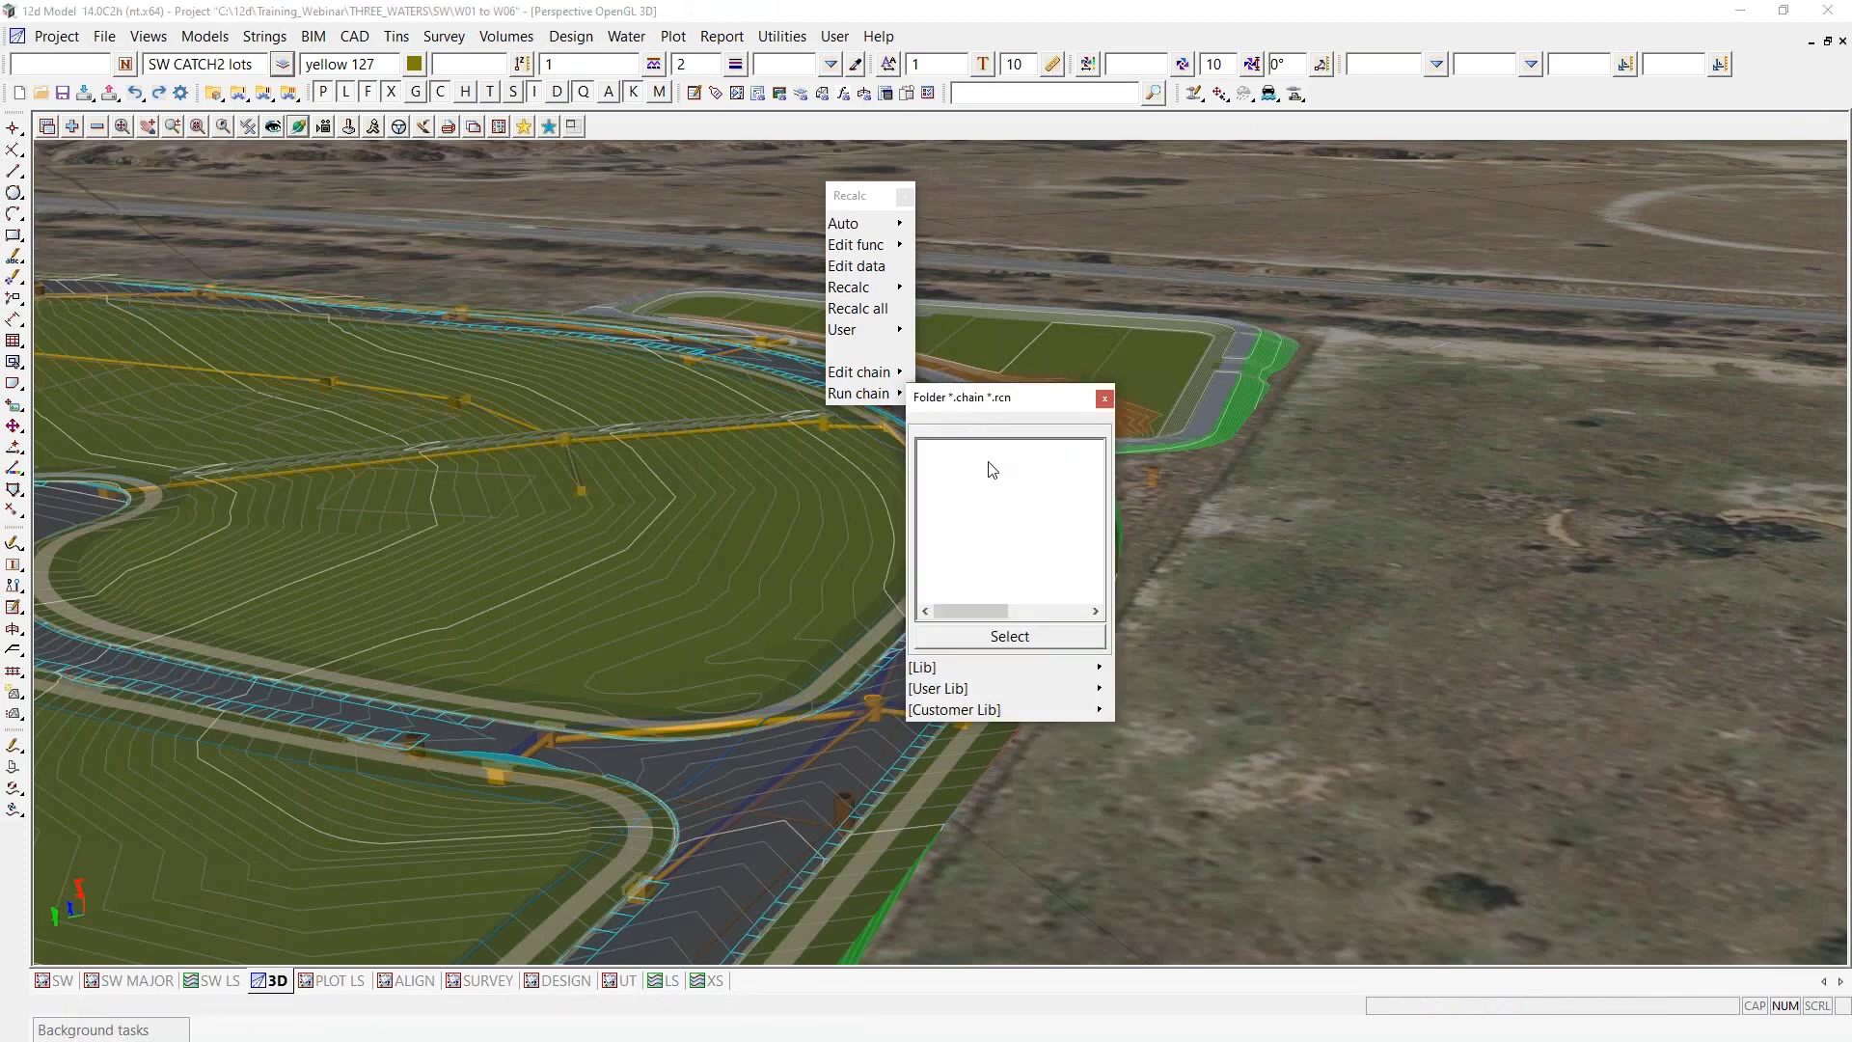
{"action": "left_click", "coordinate": [1083, 710]}
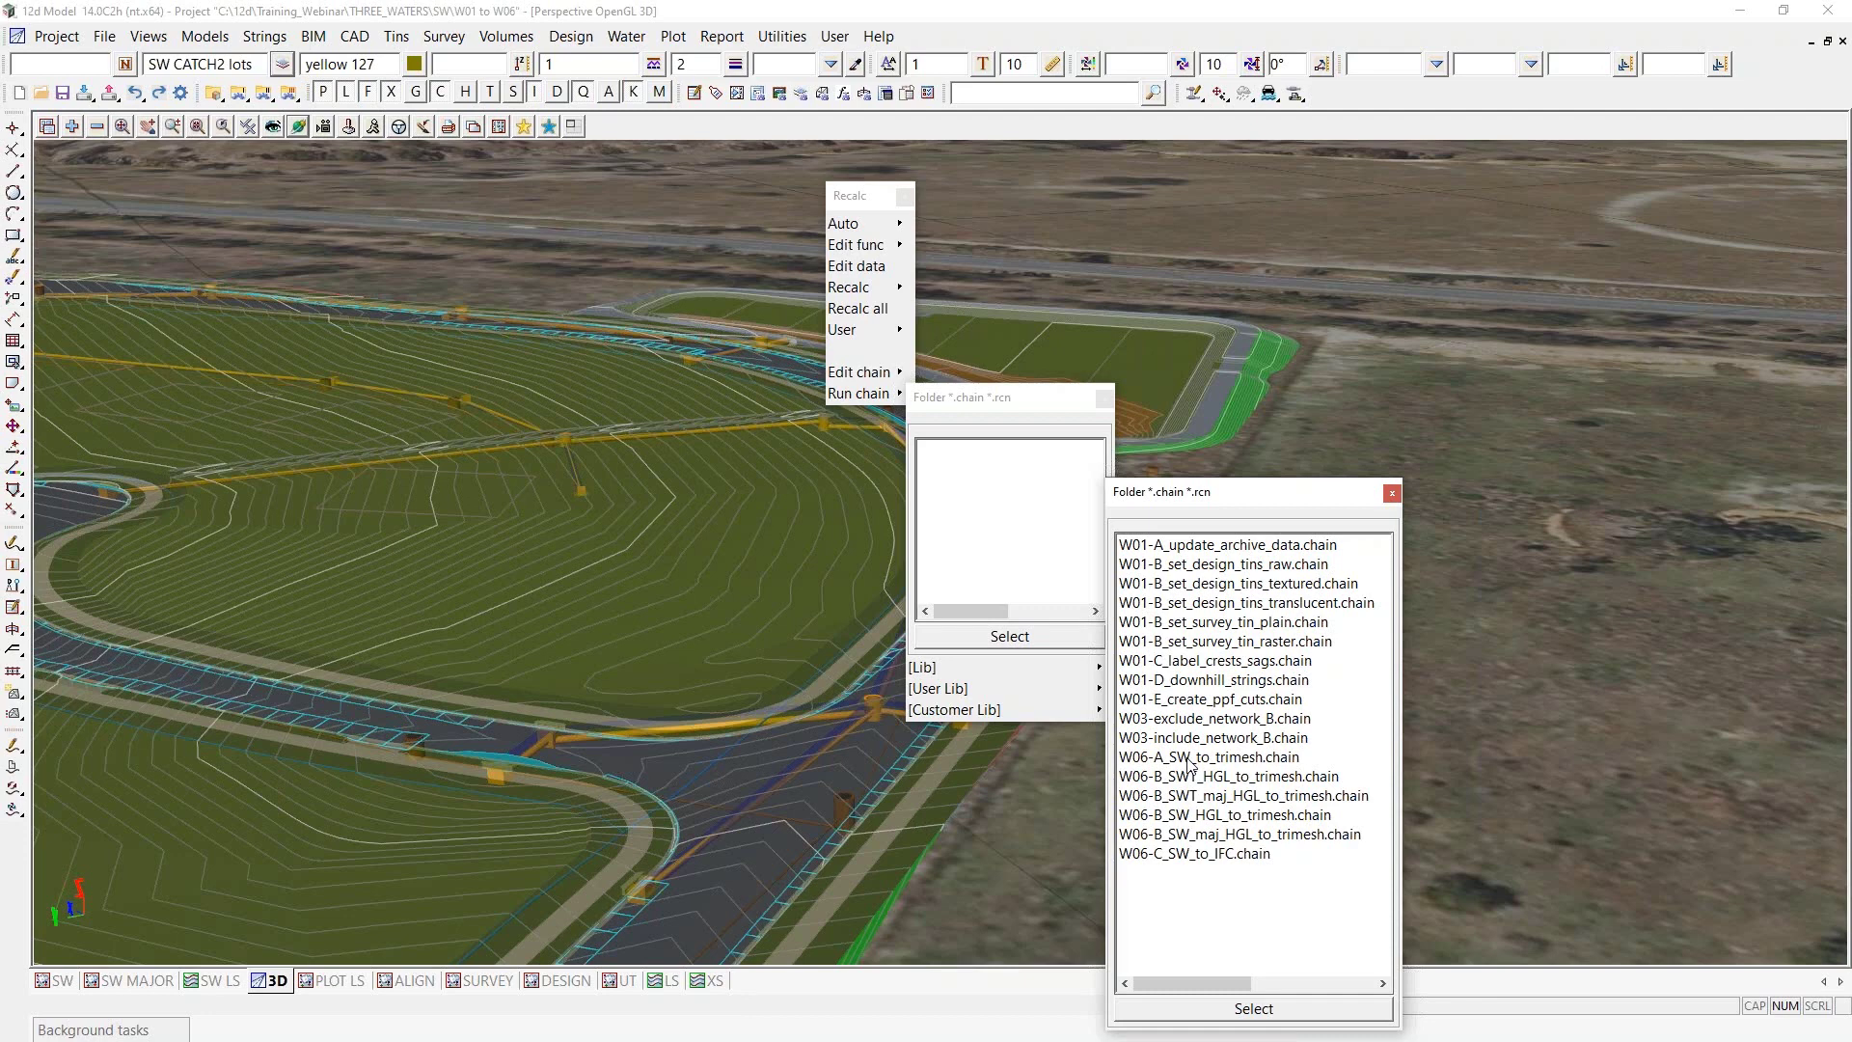
{"action": "key", "text": "s"}
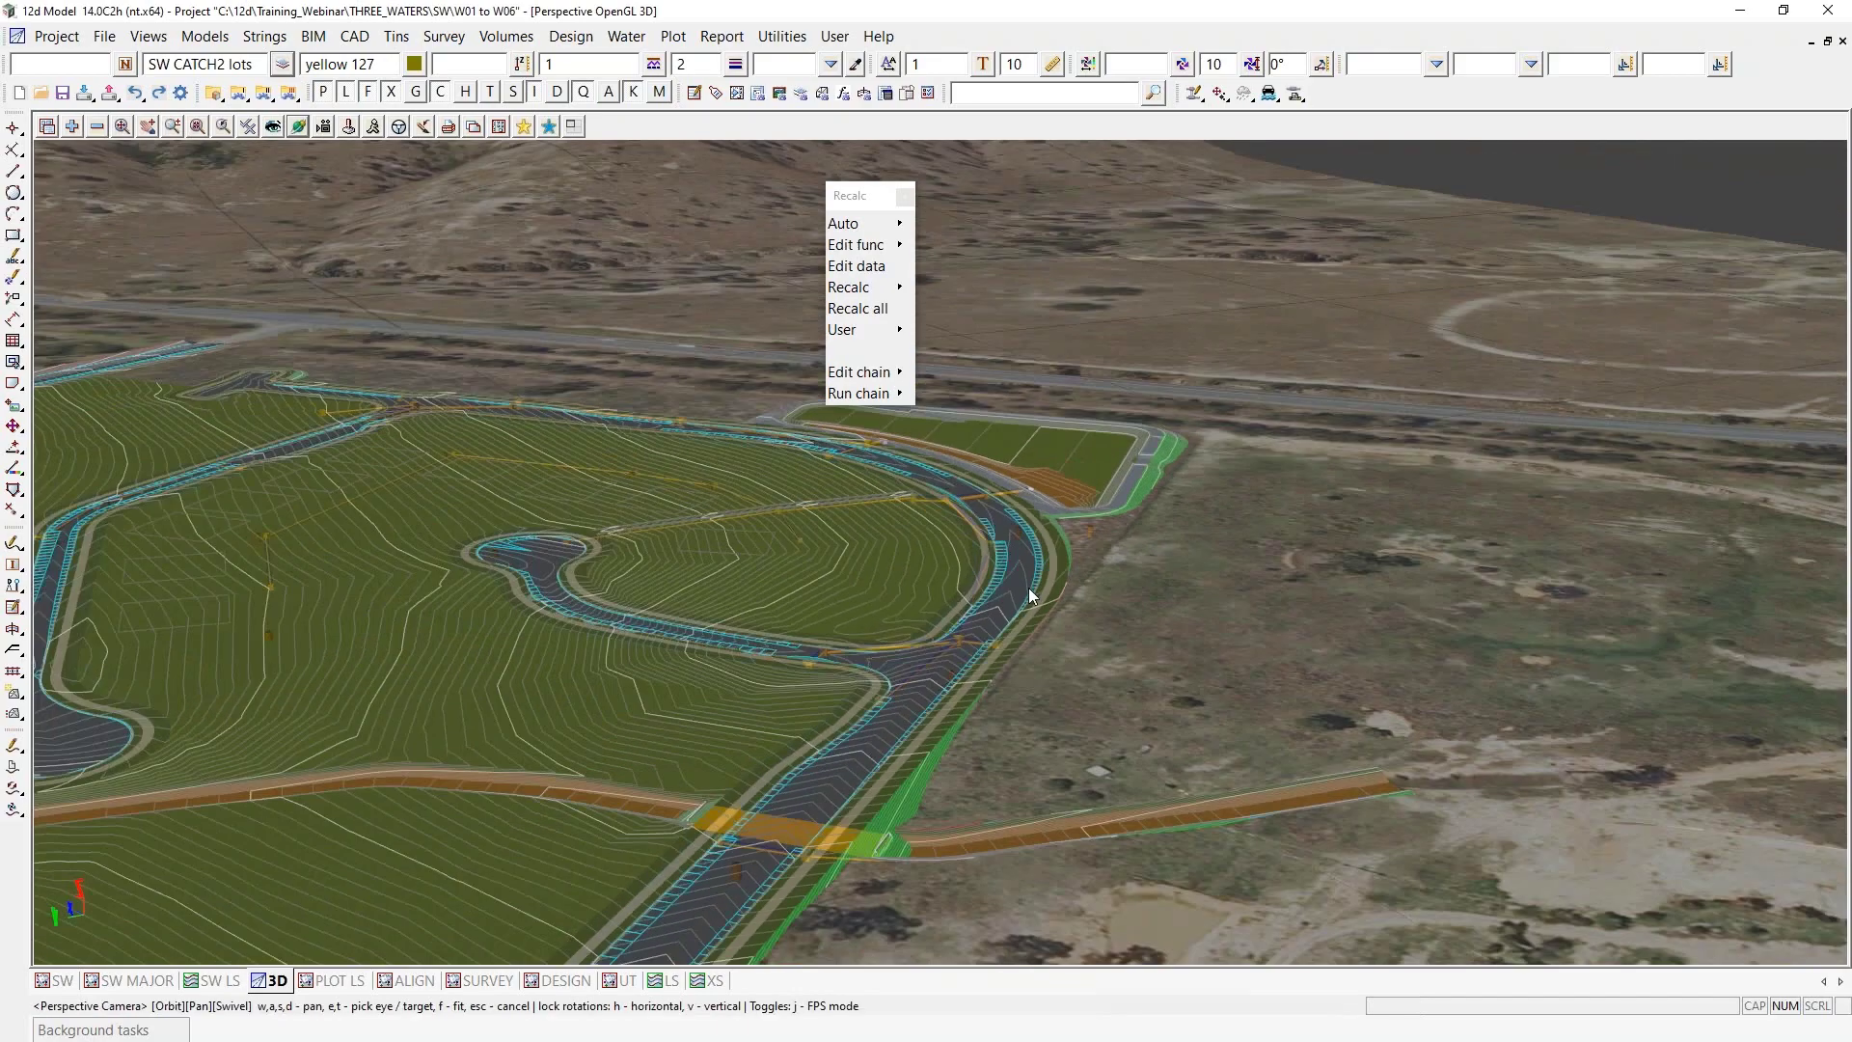
{"action": "left_click_drag", "start_coordinate": [1029, 587], "coordinate": [311, 602]}
{"action": "key", "text": "s"}
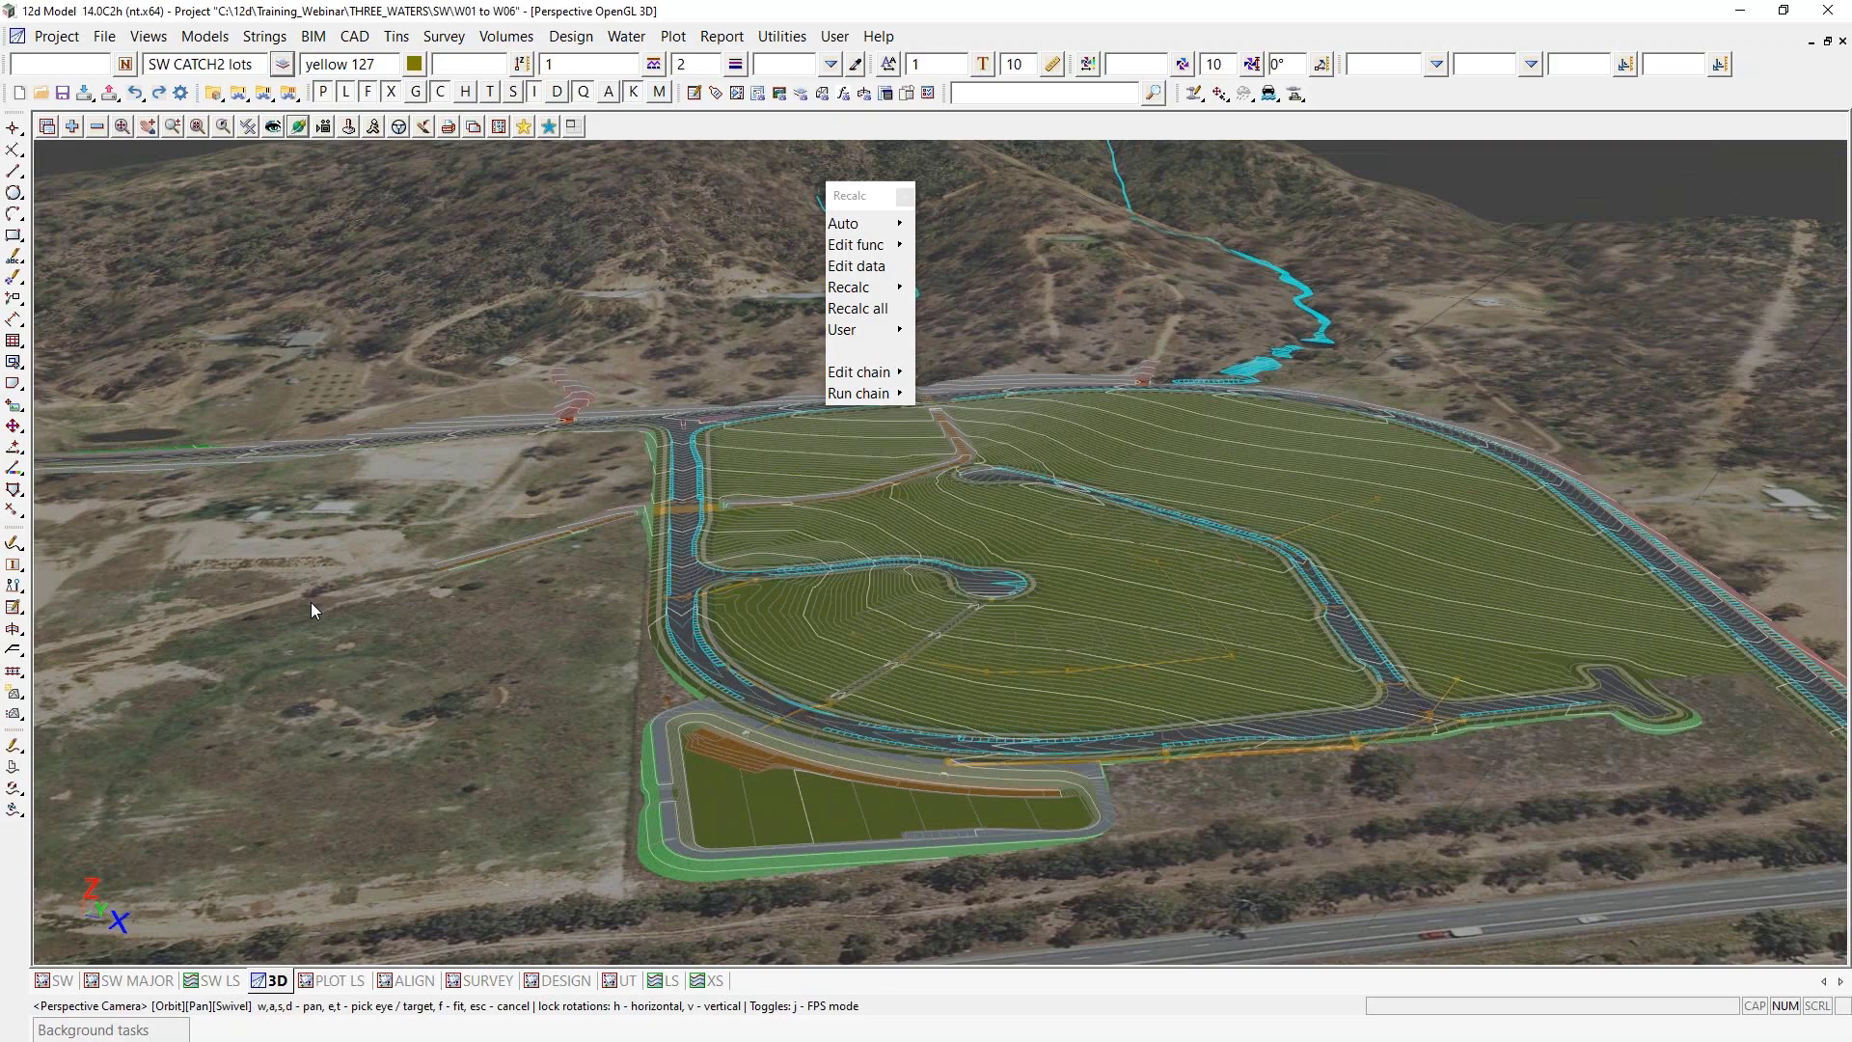
{"action": "scroll", "coordinate": [813, 564], "scroll_direction": "up", "scroll_amount": 3}
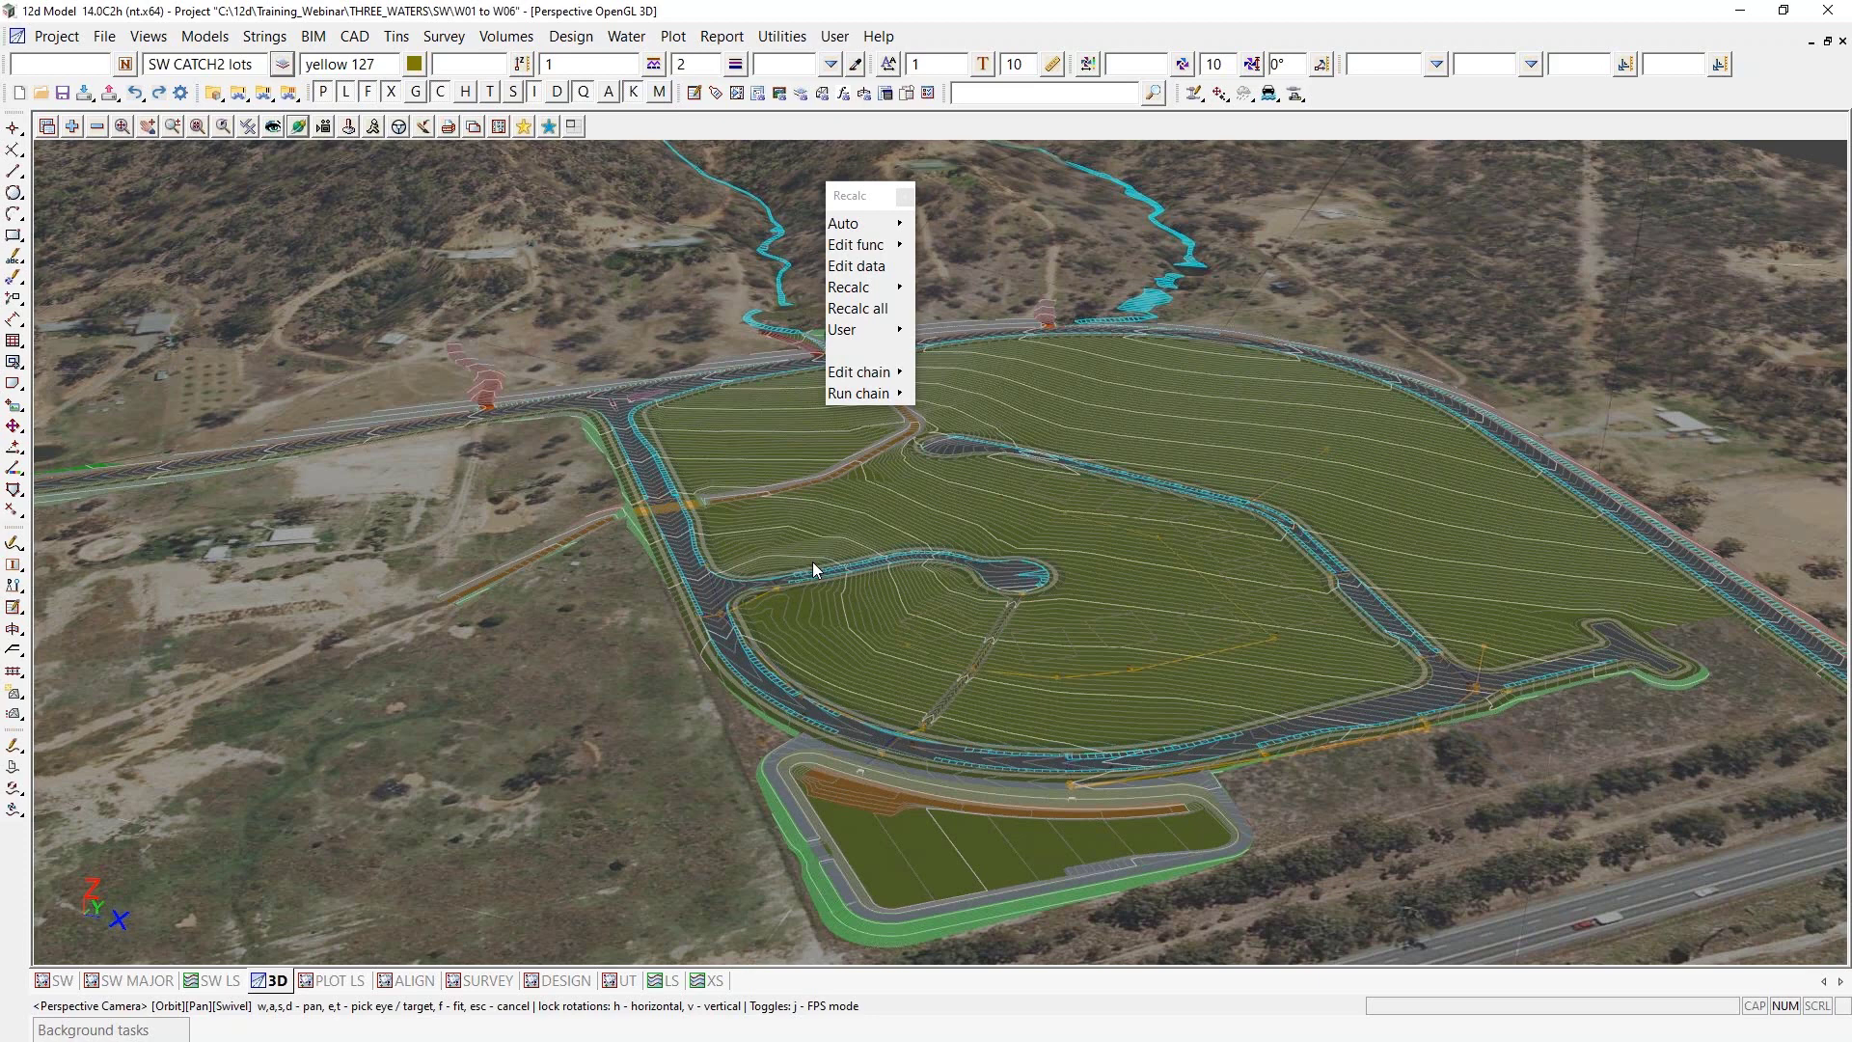
Open W06-A_SW_to_trimesh.chain from the customer library for editing, and widen its command list to show the full names
{"action": "mouse_move", "coordinate": [870, 395]}
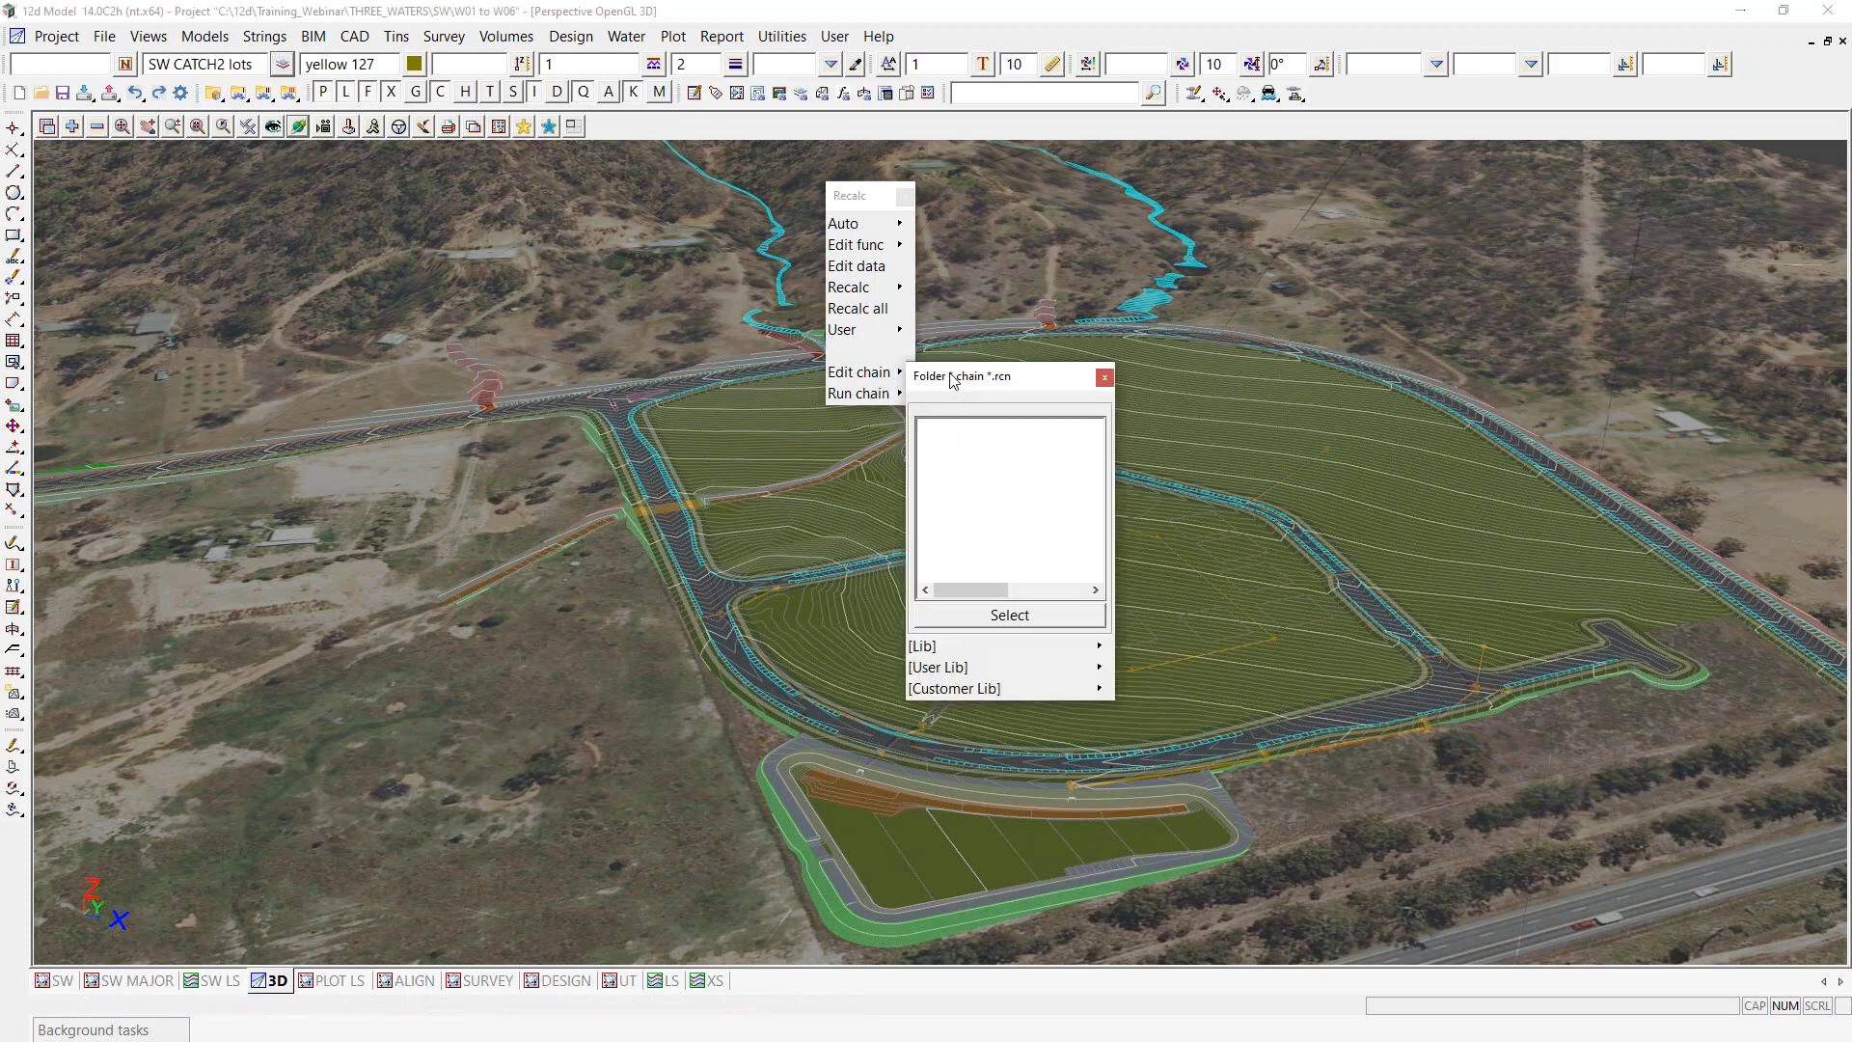
{"action": "mouse_move", "coordinate": [1101, 690]}
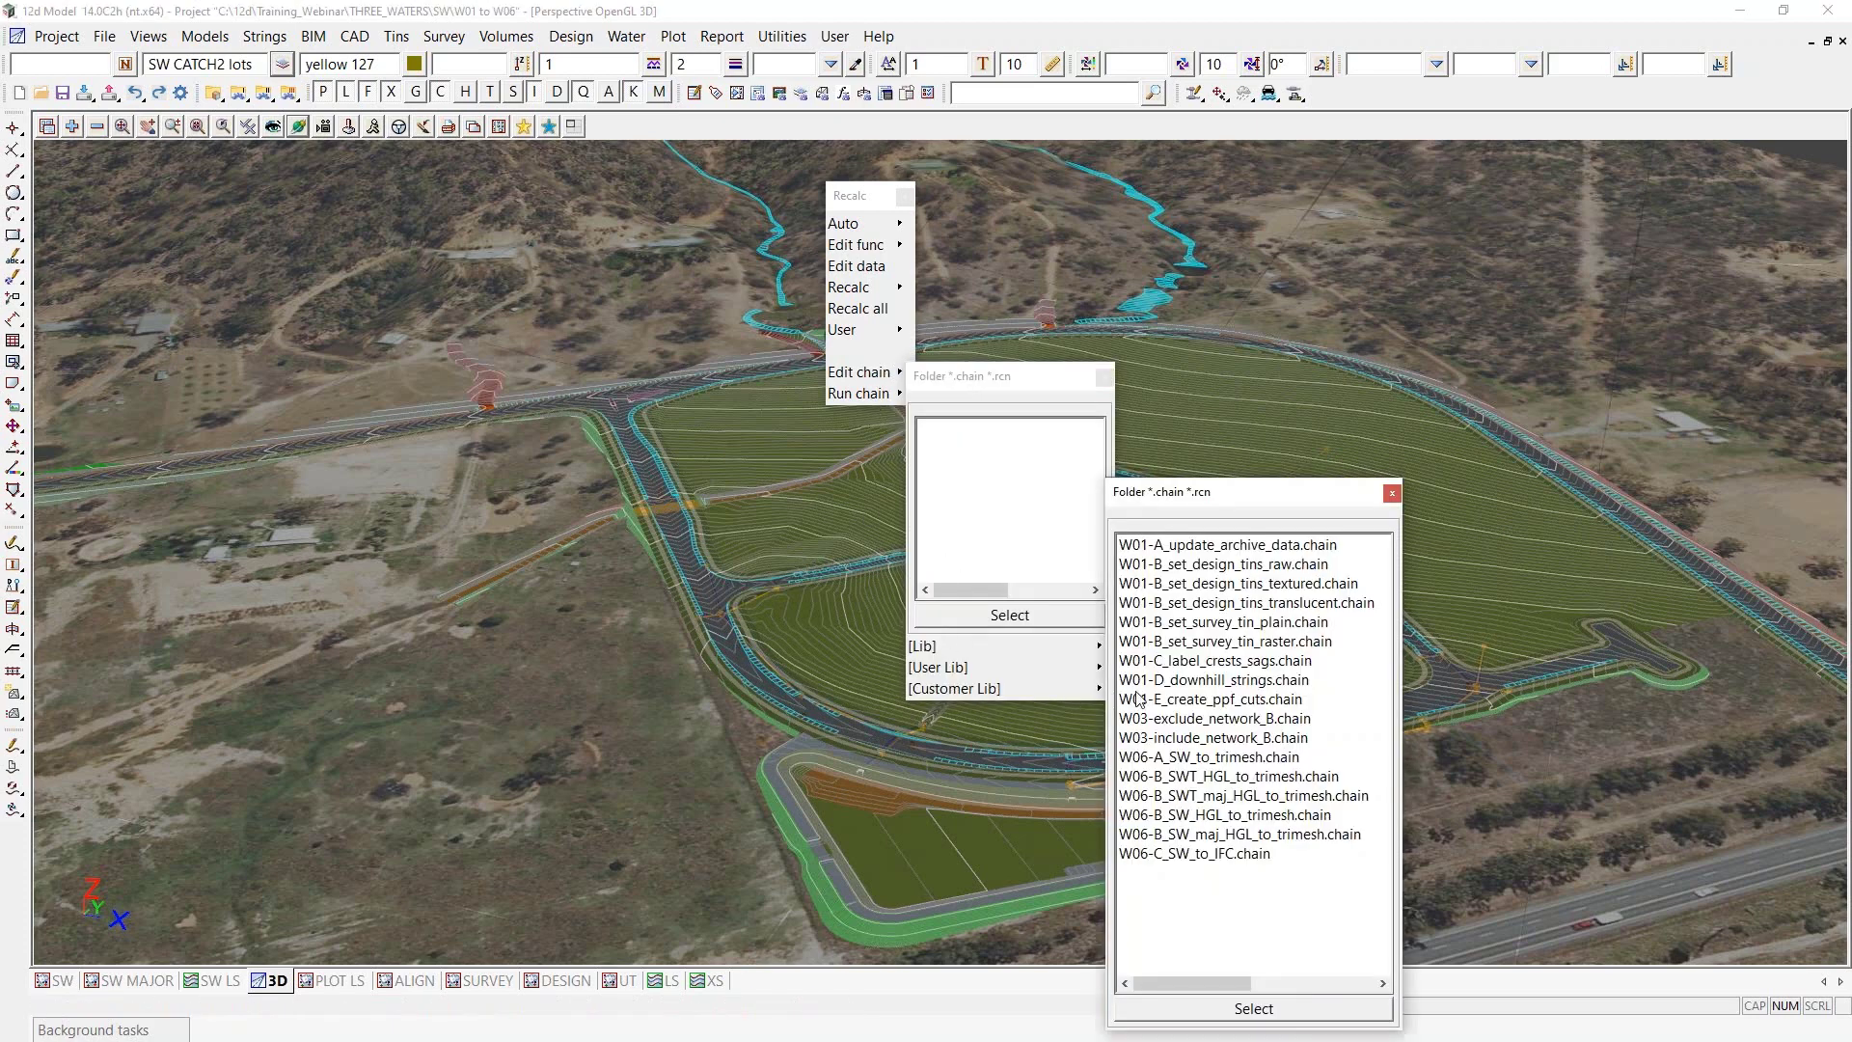
{"action": "left_click", "coordinate": [1197, 758]}
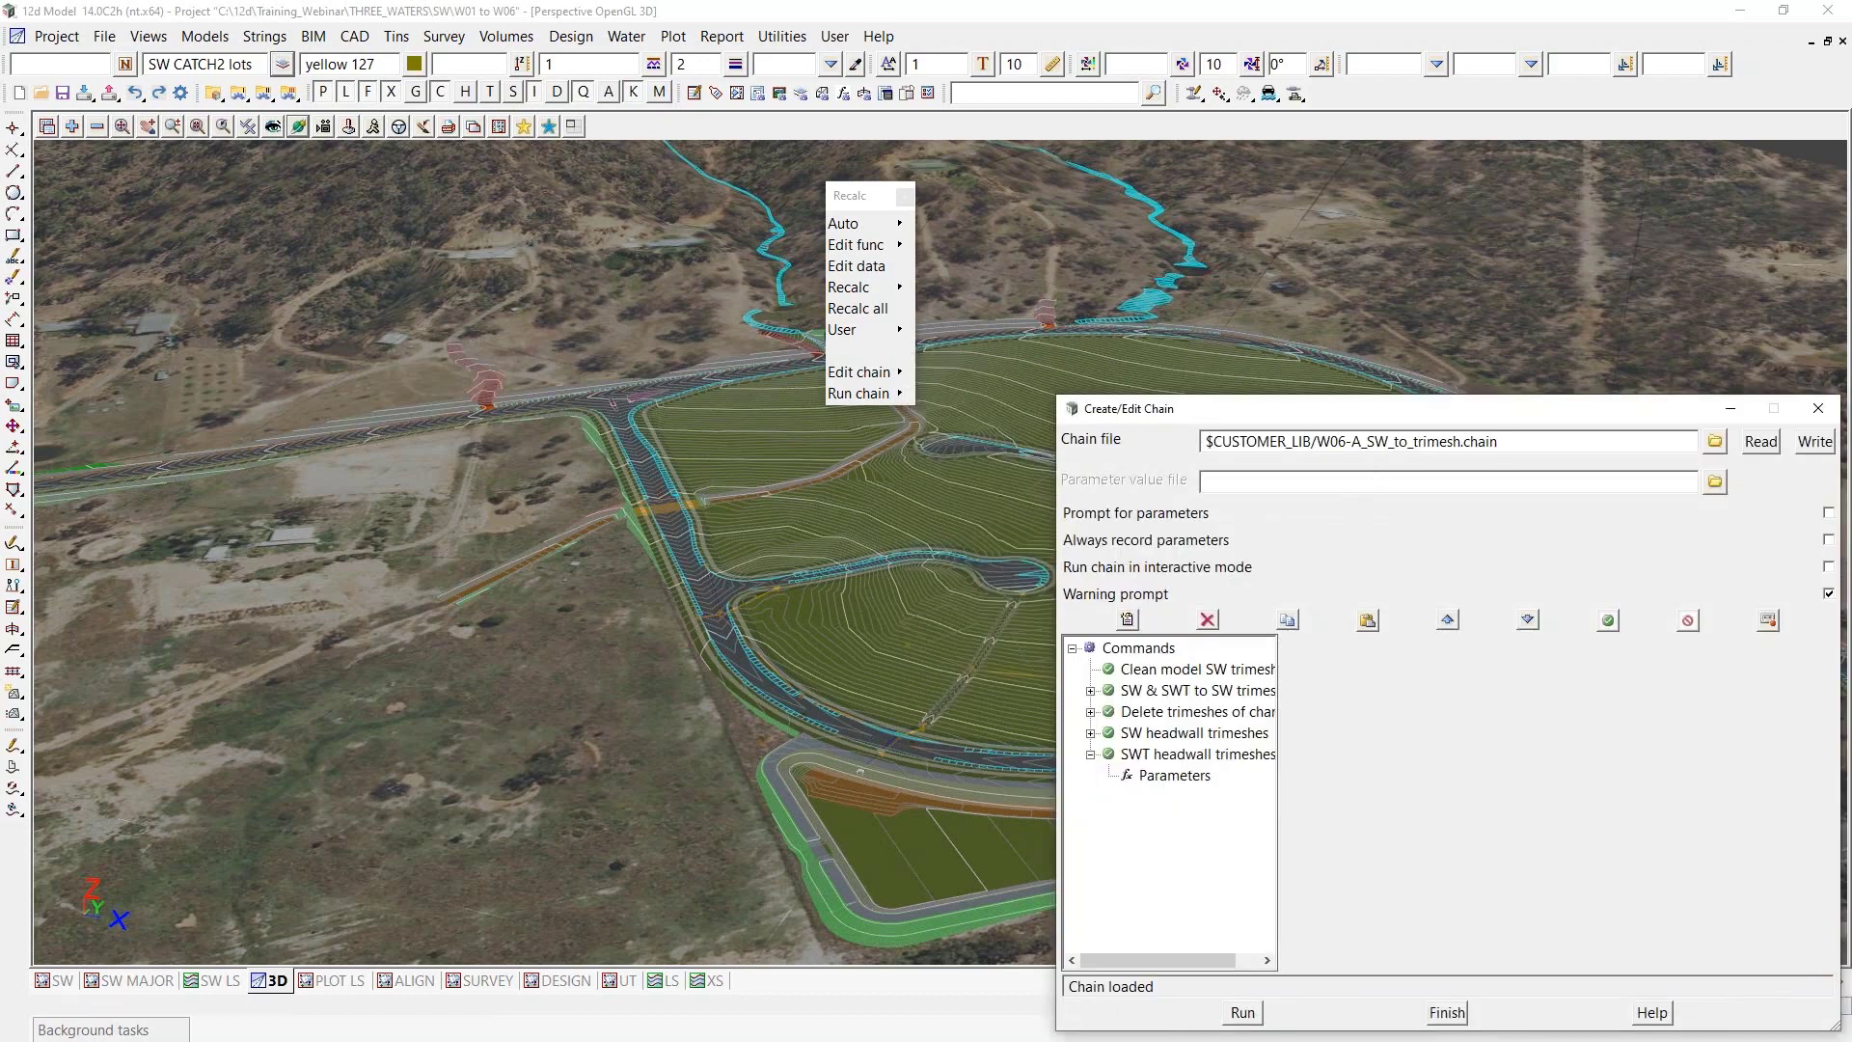
{"action": "left_click_drag", "start_coordinate": [1290, 411], "coordinate": [1187, 79]}
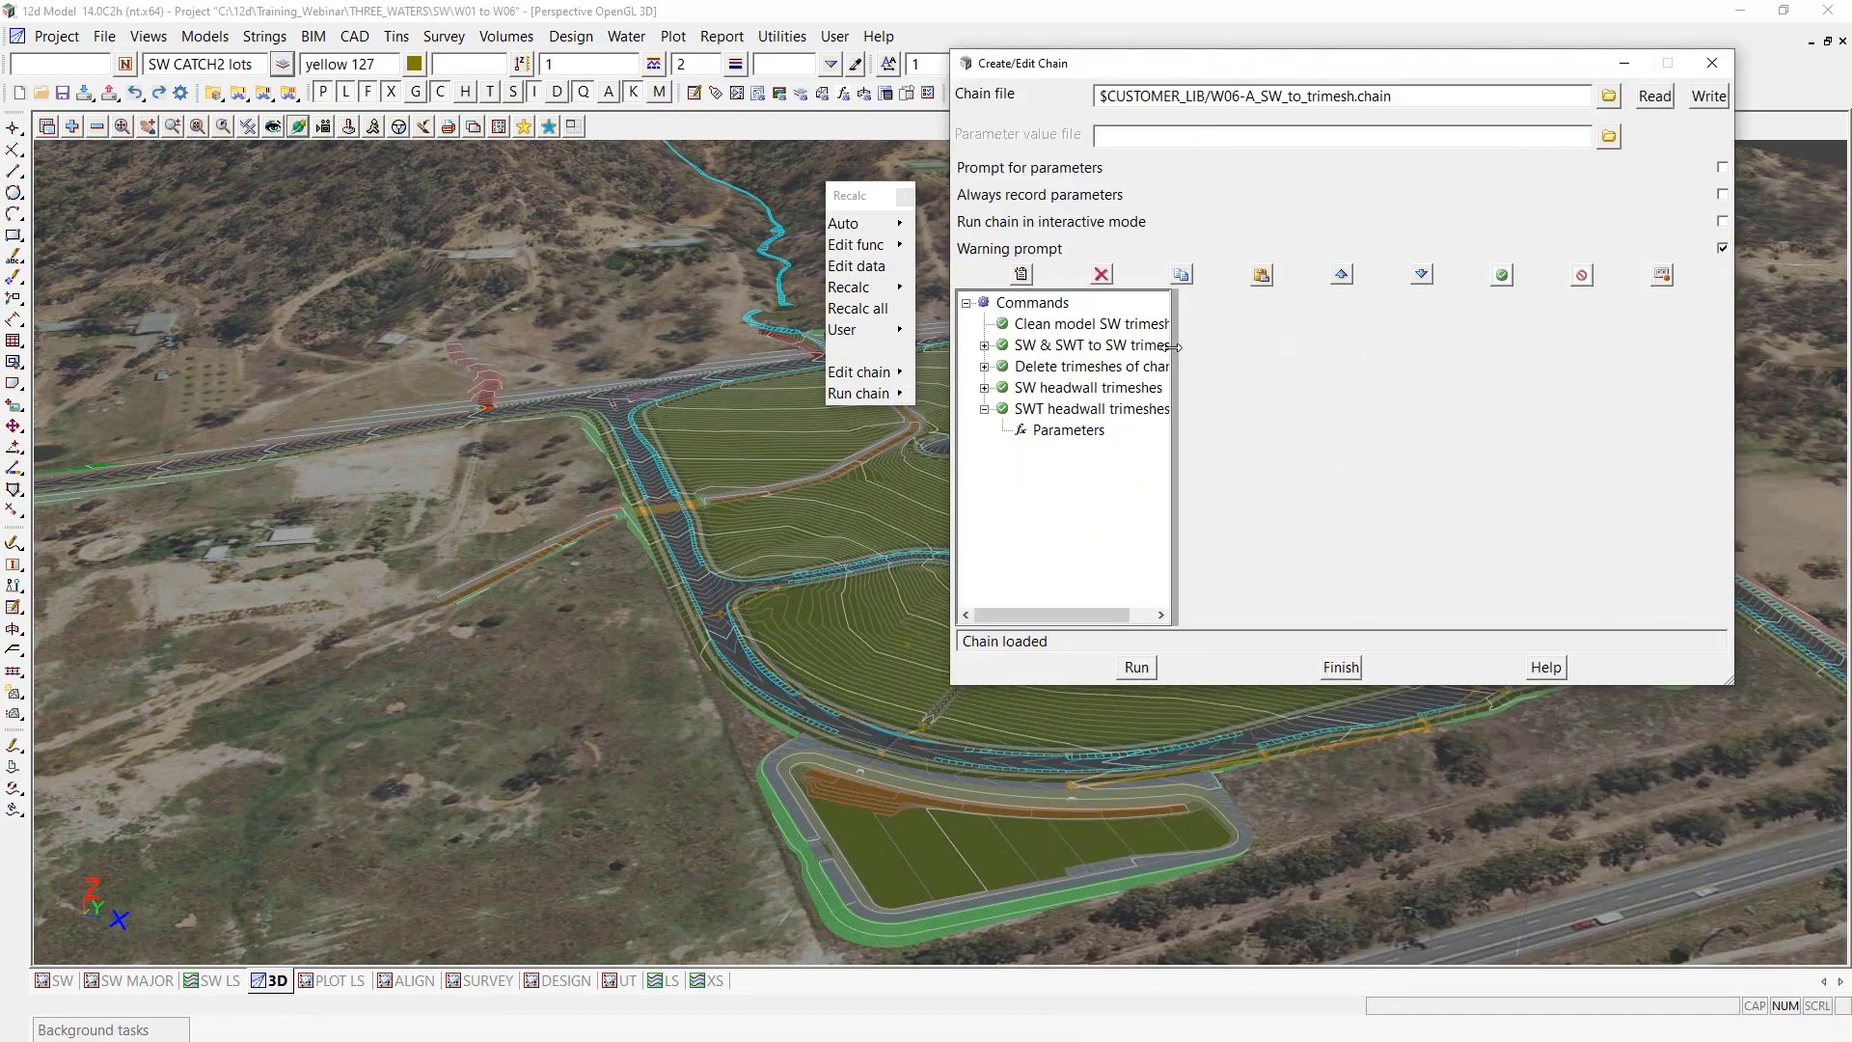
{"action": "left_click_drag", "start_coordinate": [1175, 359], "coordinate": [1236, 347]}
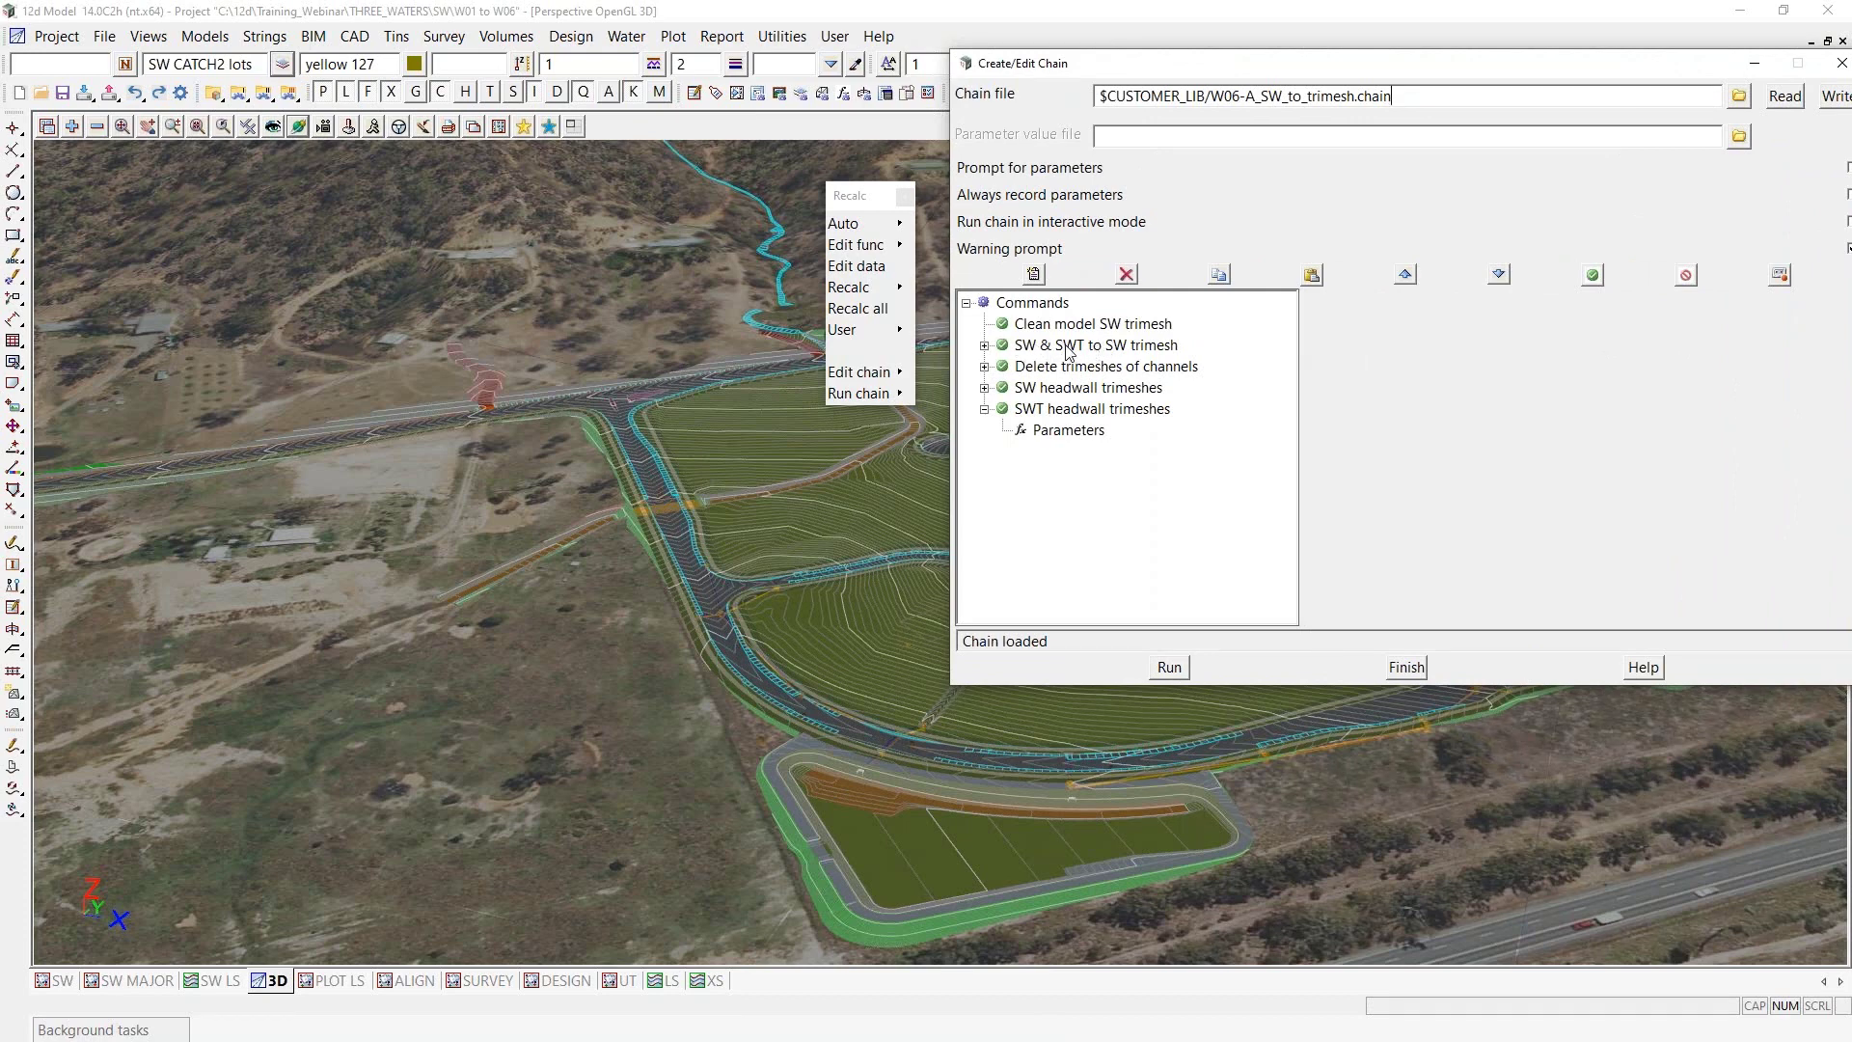
Preview the settings of the SW & SWT to SW trimesh command, expand Delete trimeshes of channels, and close the preview
{"action": "left_click", "coordinate": [1094, 353]}
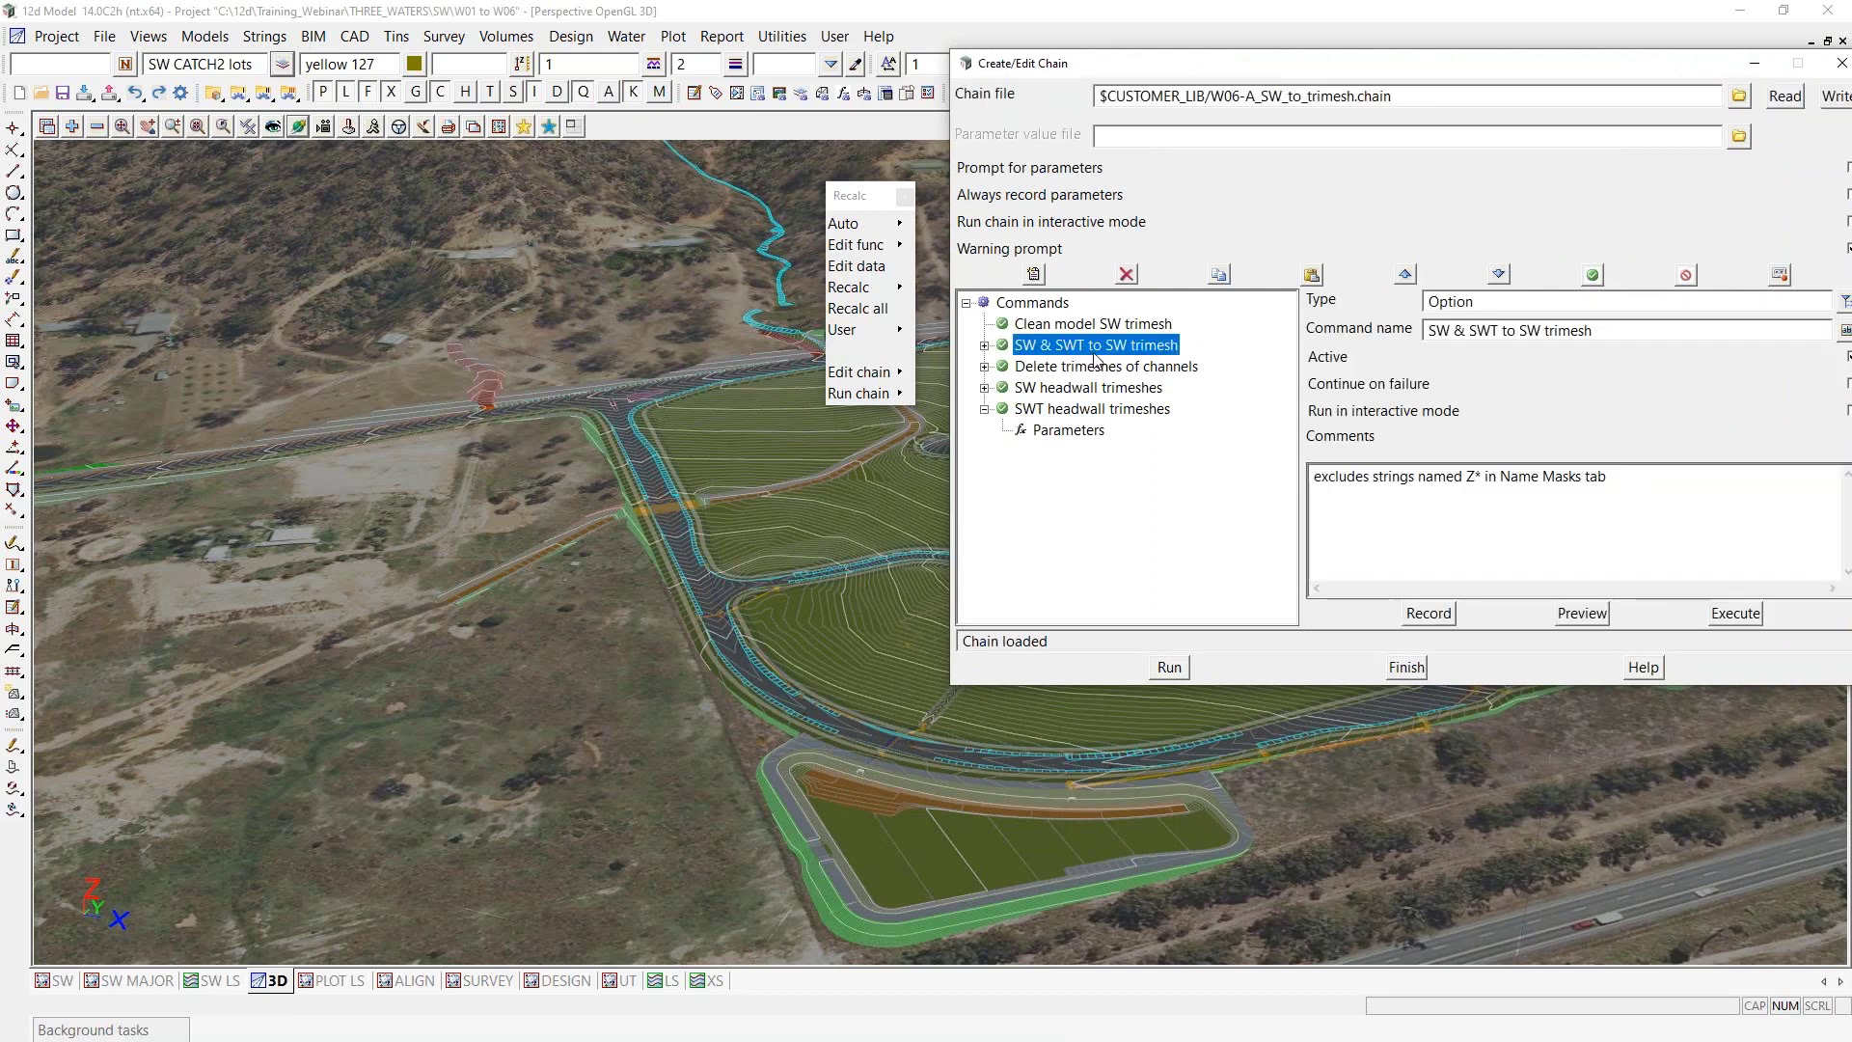
{"action": "left_click", "coordinate": [1575, 613]}
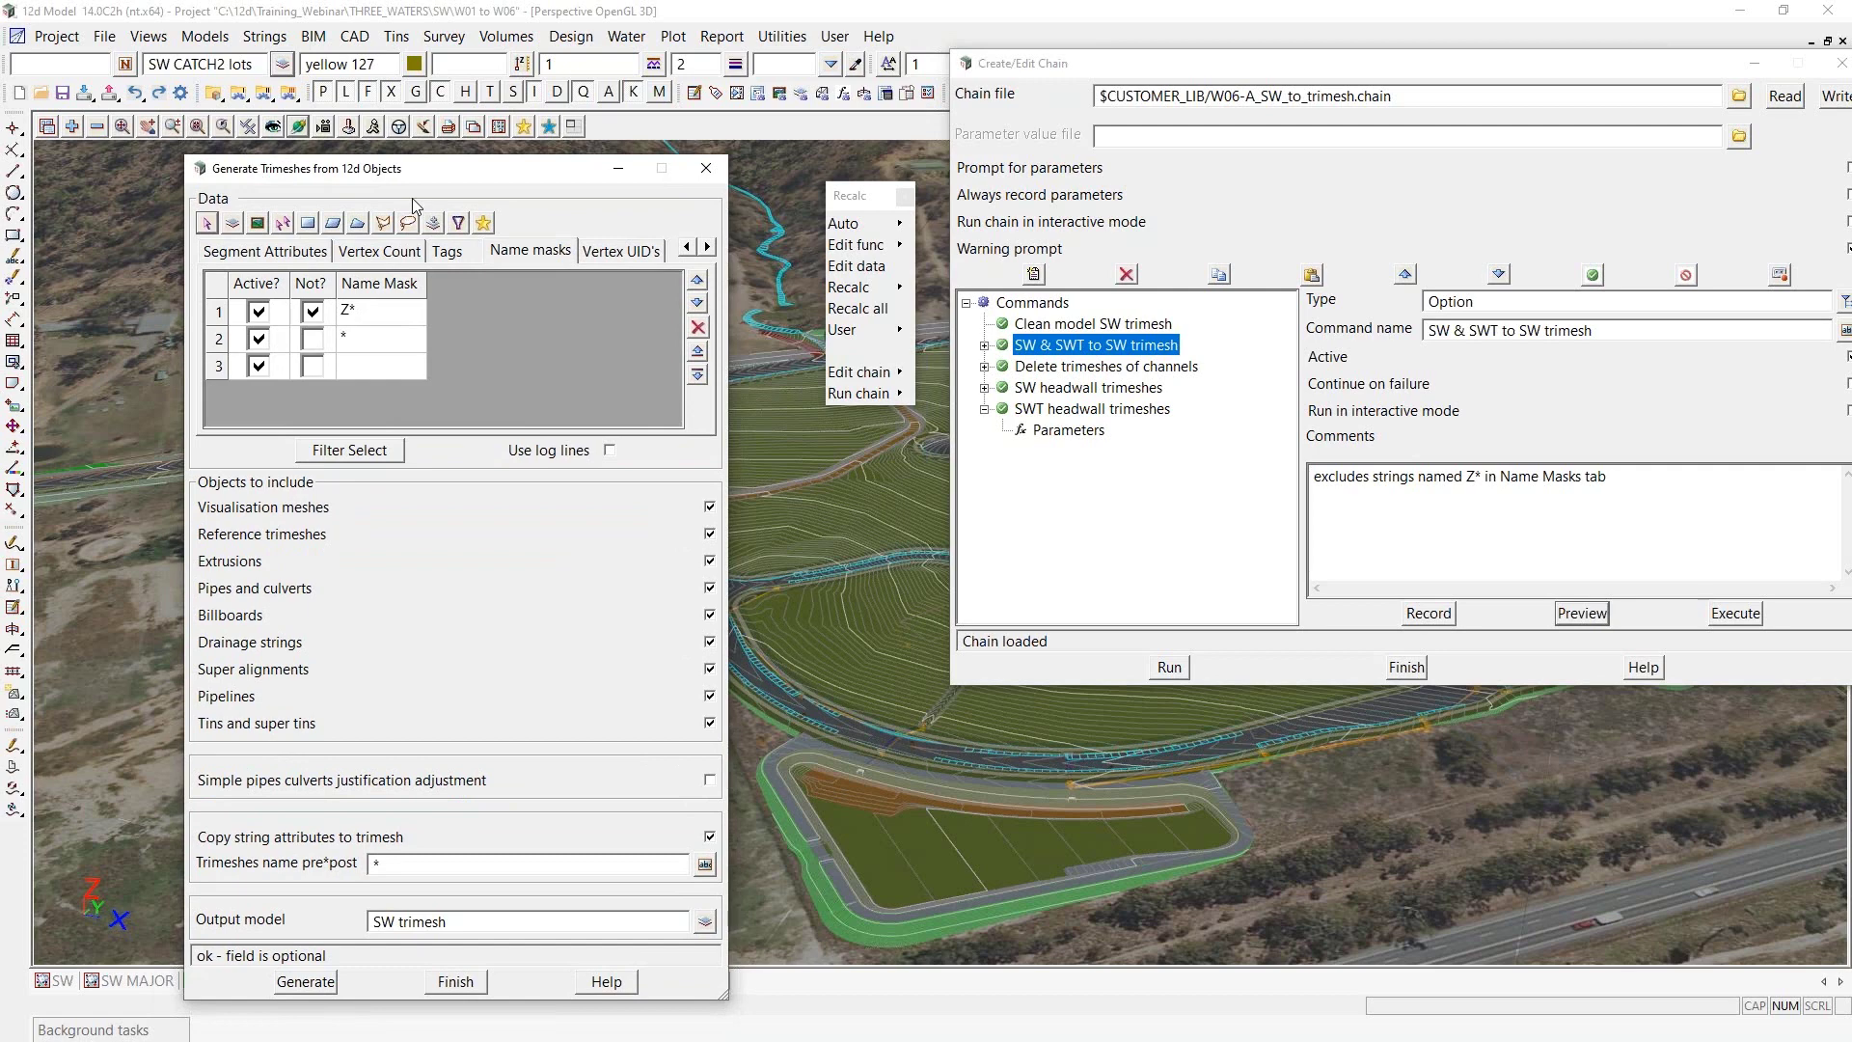
{"action": "left_click", "coordinate": [707, 170]}
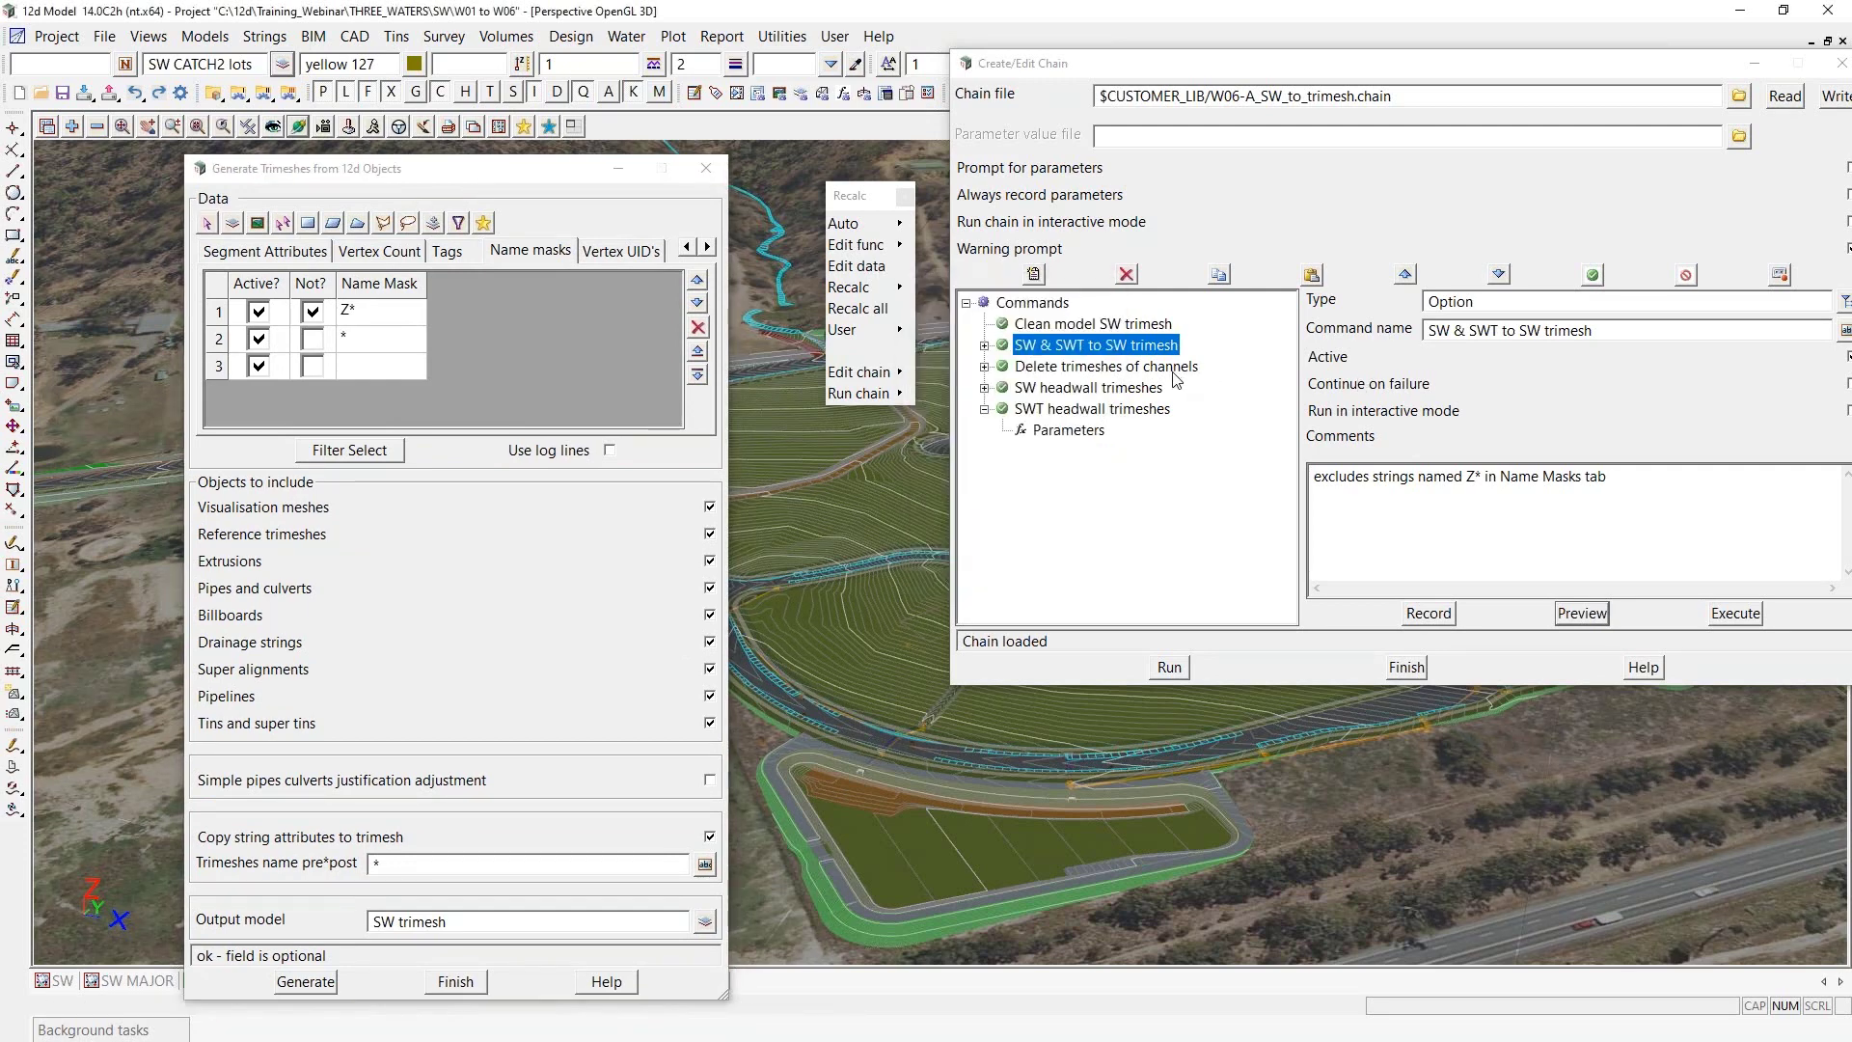
{"action": "left_click", "coordinate": [985, 369]}
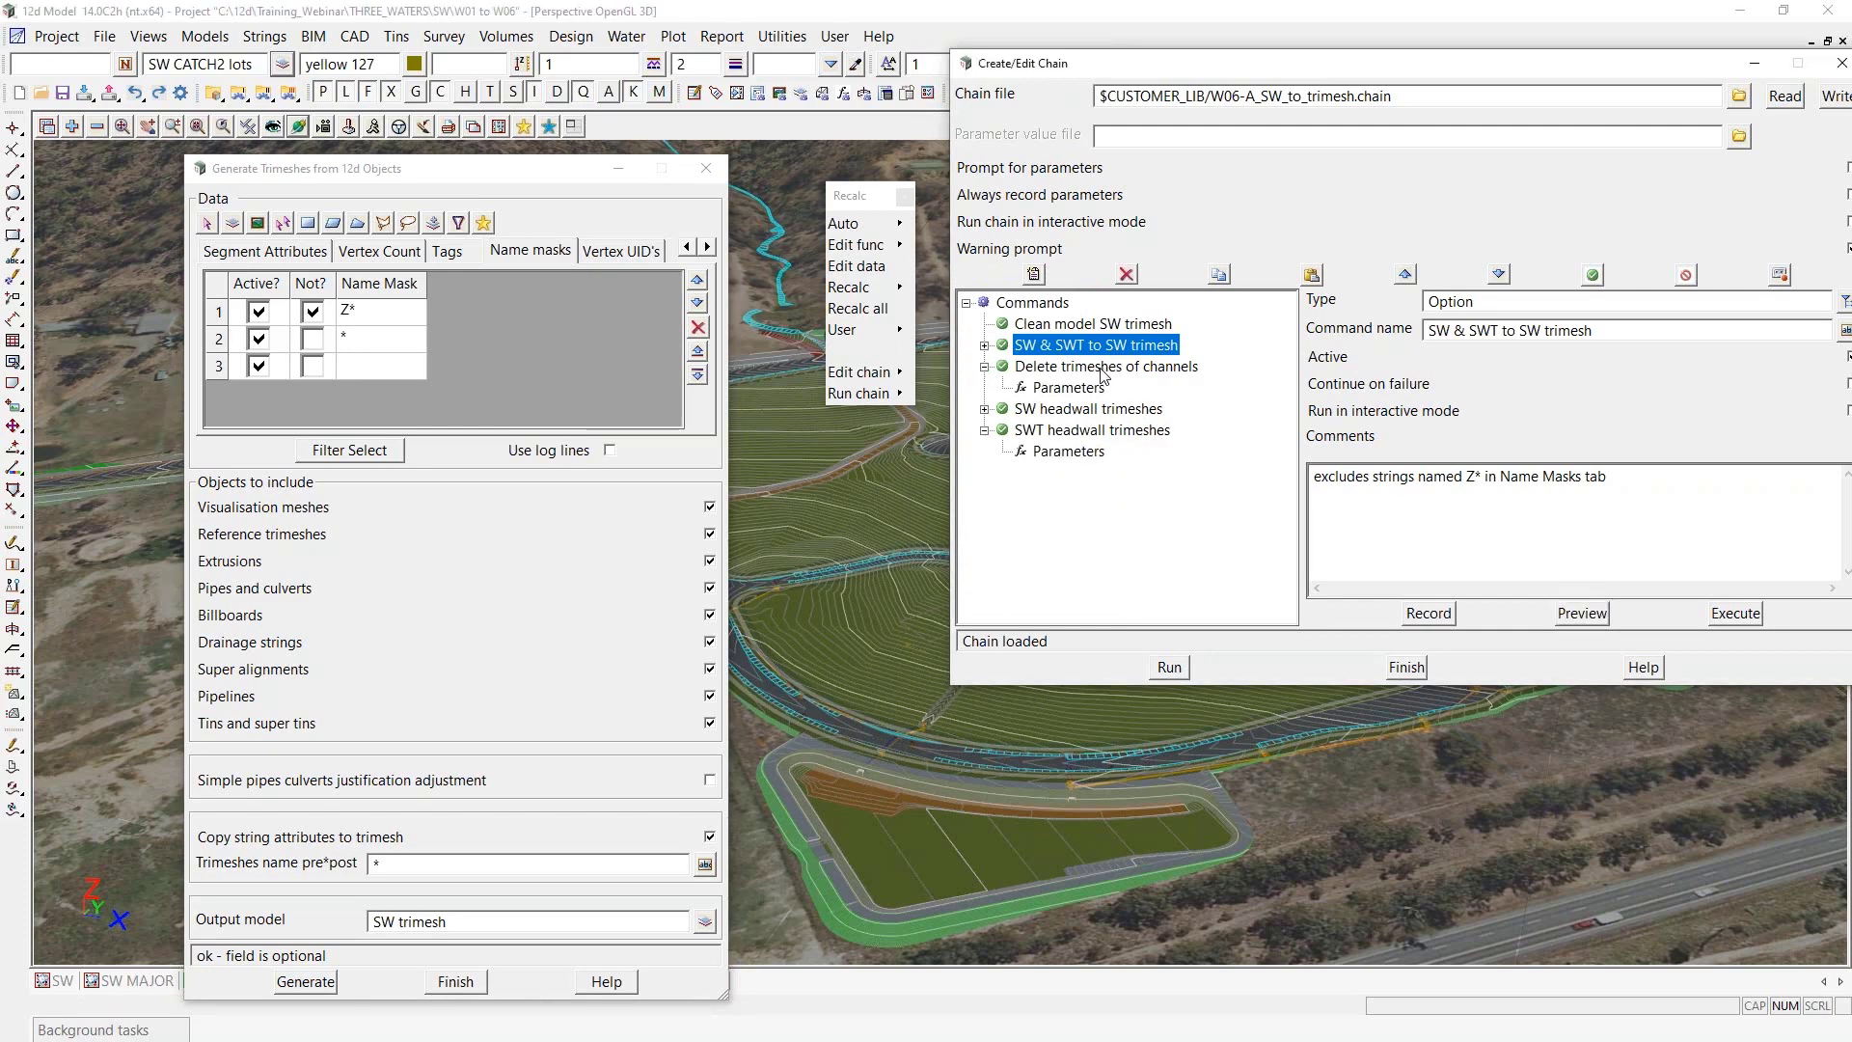
{"action": "left_click", "coordinate": [769, 232]}
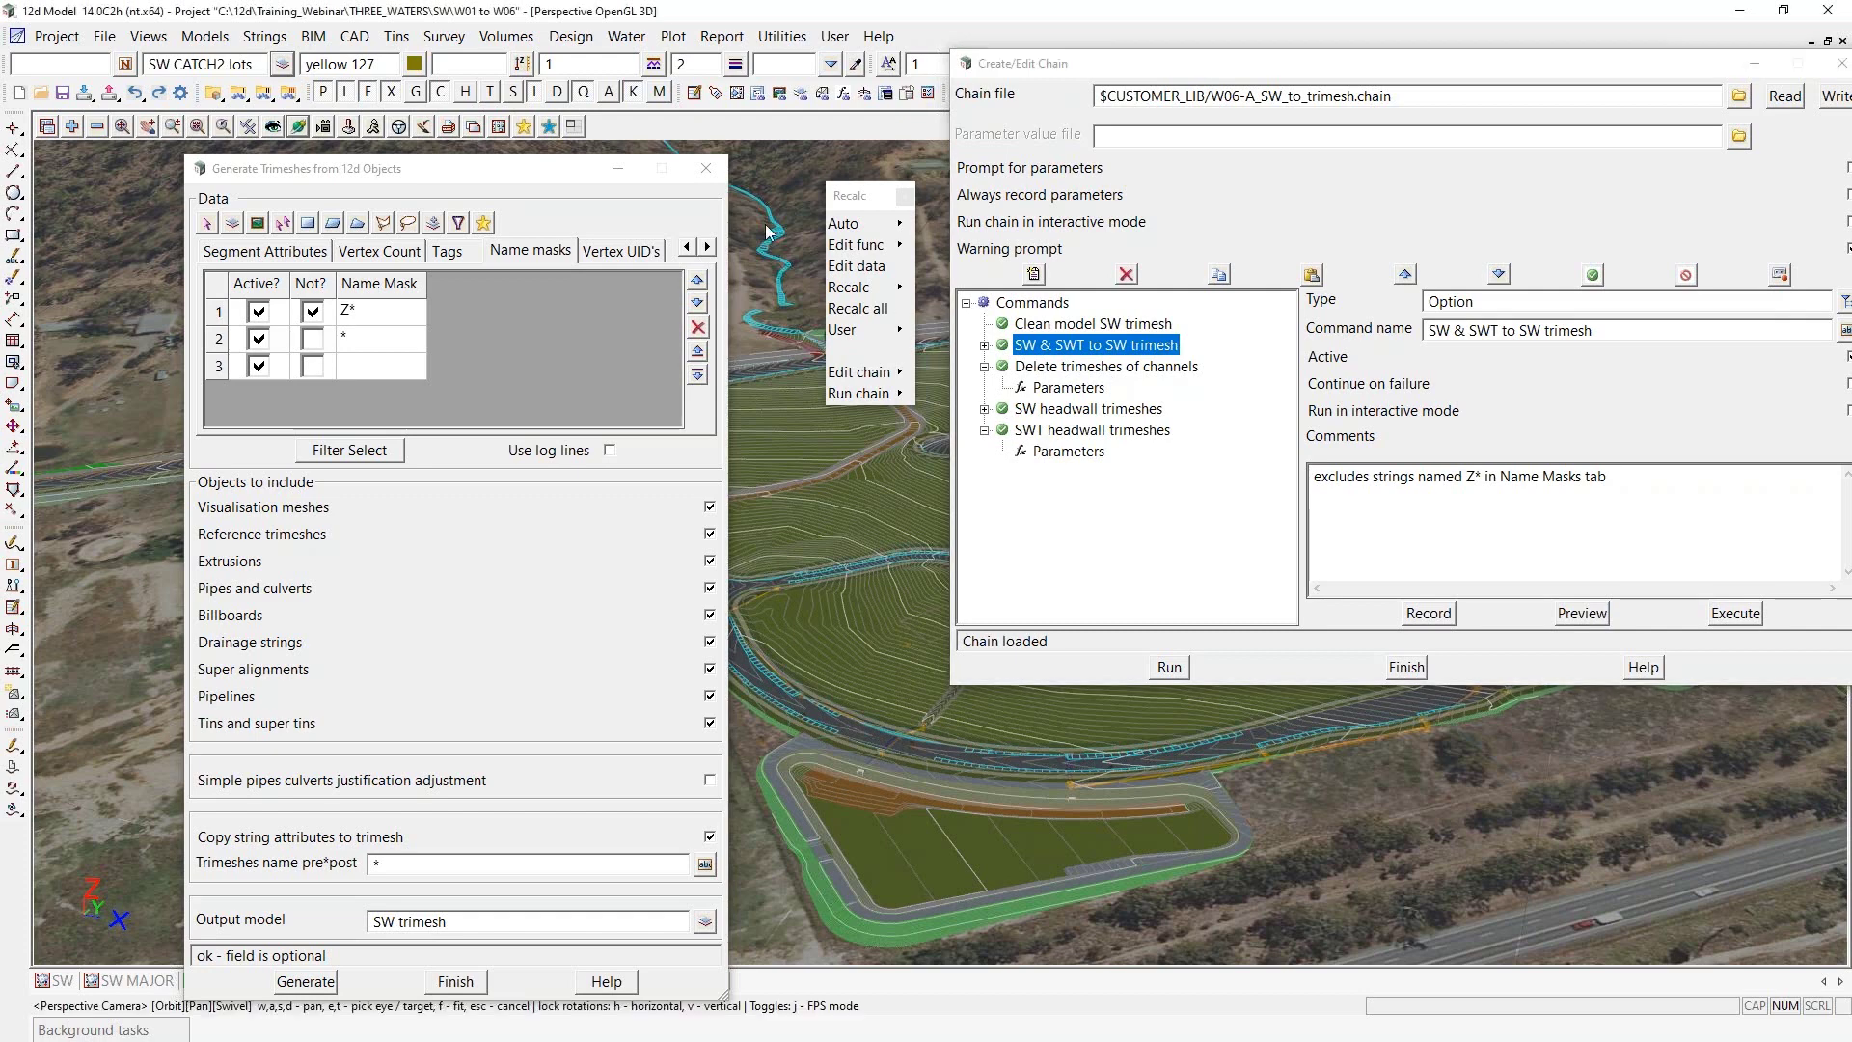
{"action": "left_click", "coordinate": [707, 169]}
Look through the SW and SWT headwall trimesh commands and preview the settings of SW headwall trimeshes
{"action": "left_click", "coordinate": [1087, 410]}
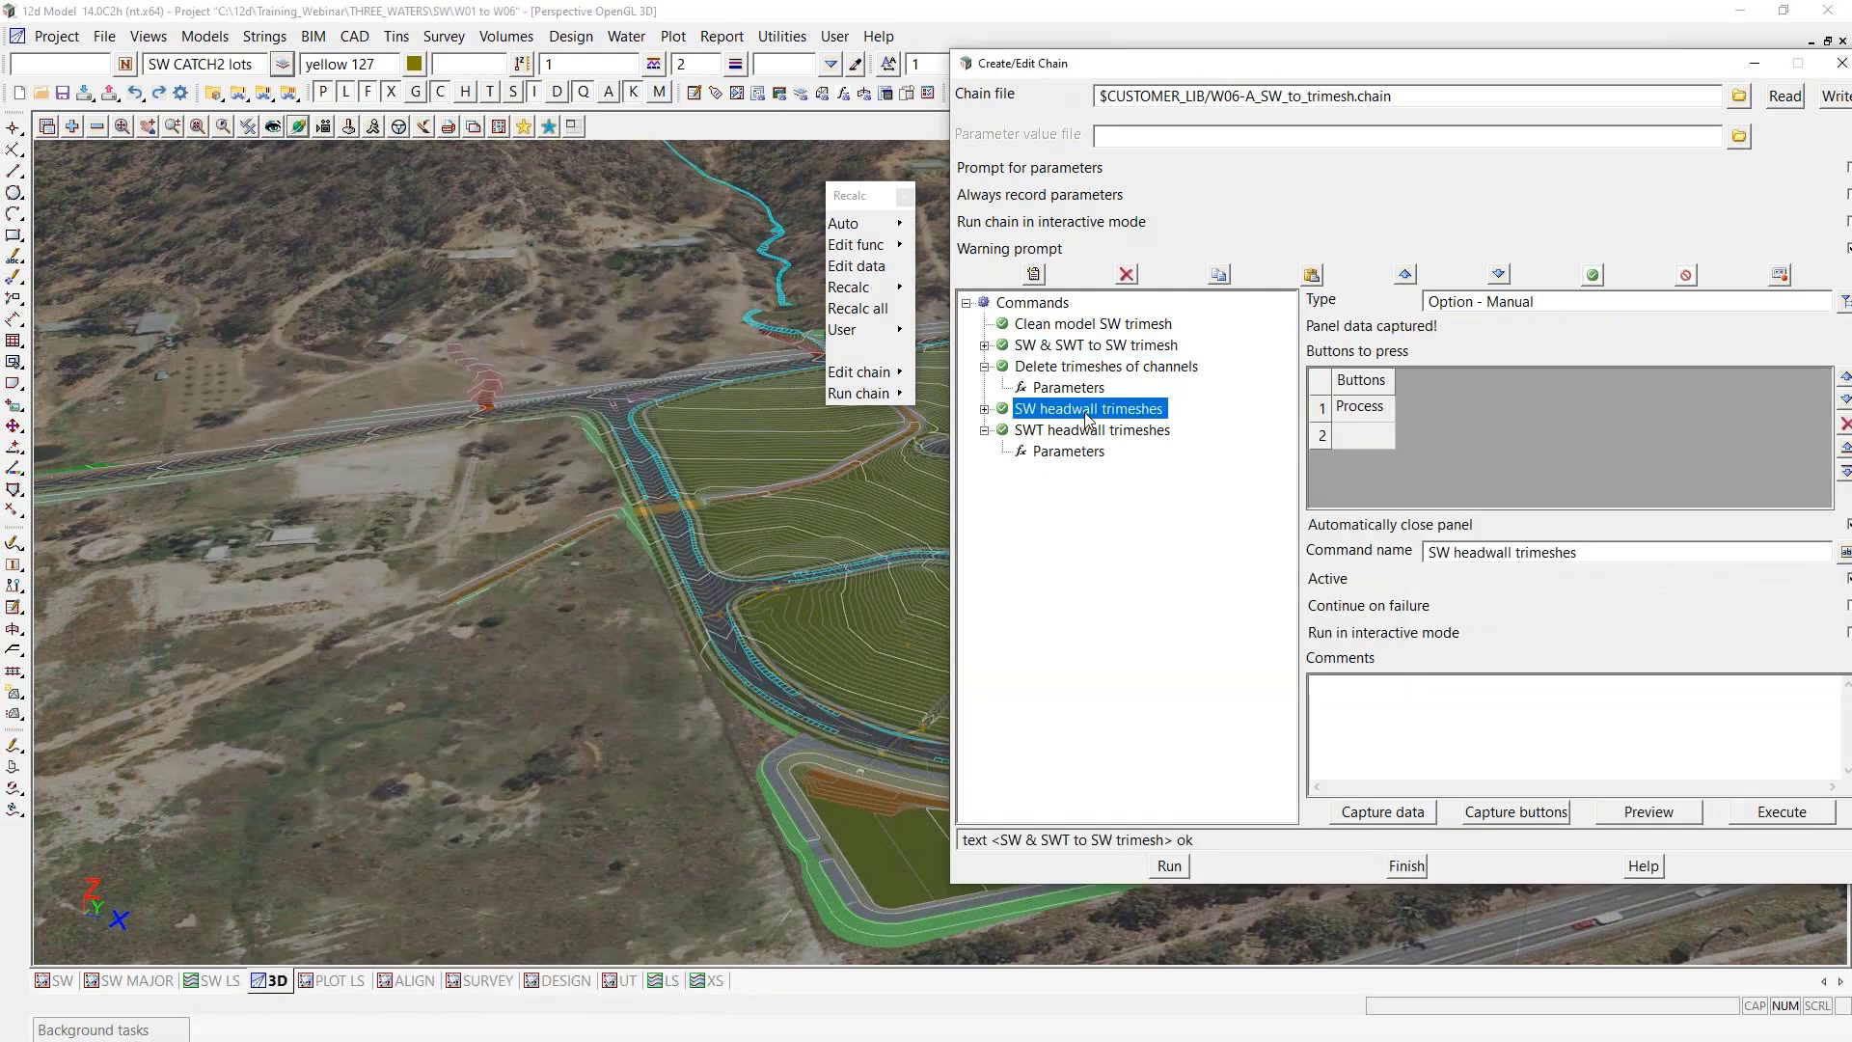
{"action": "left_click", "coordinate": [1079, 440]}
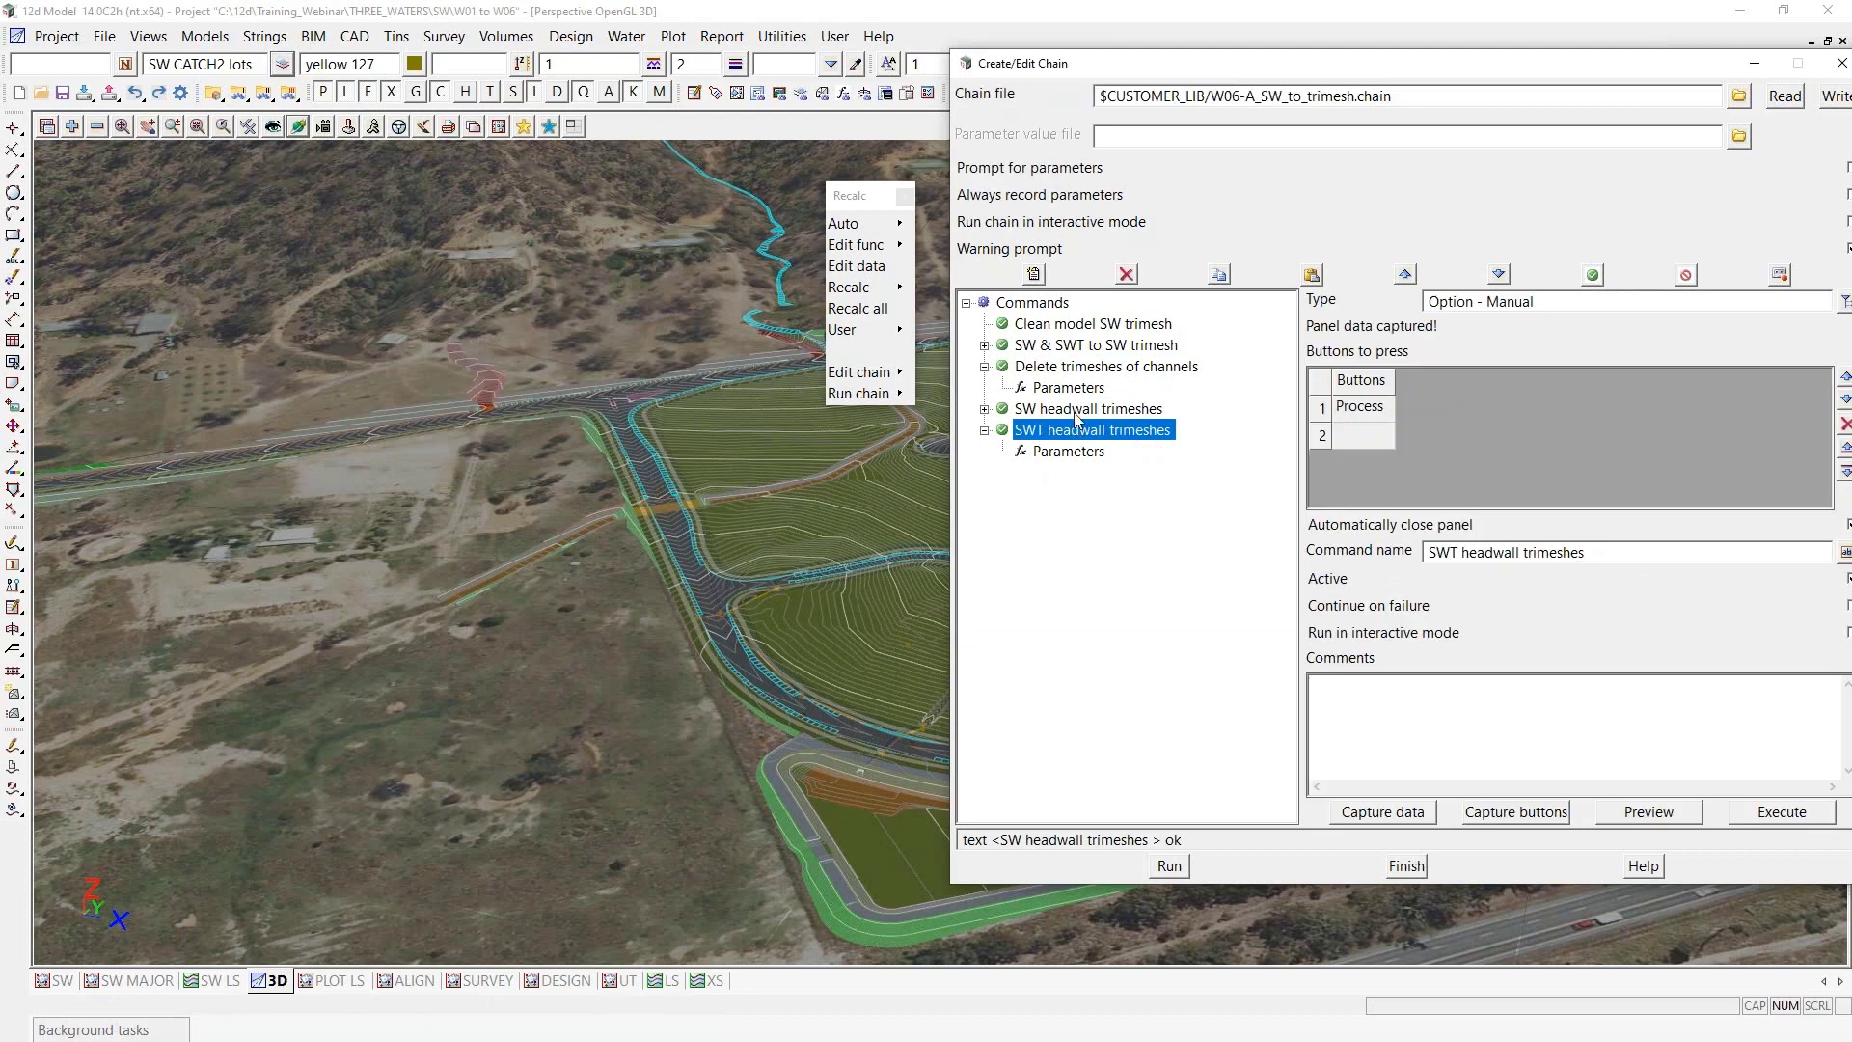
{"action": "left_click", "coordinate": [1649, 812]}
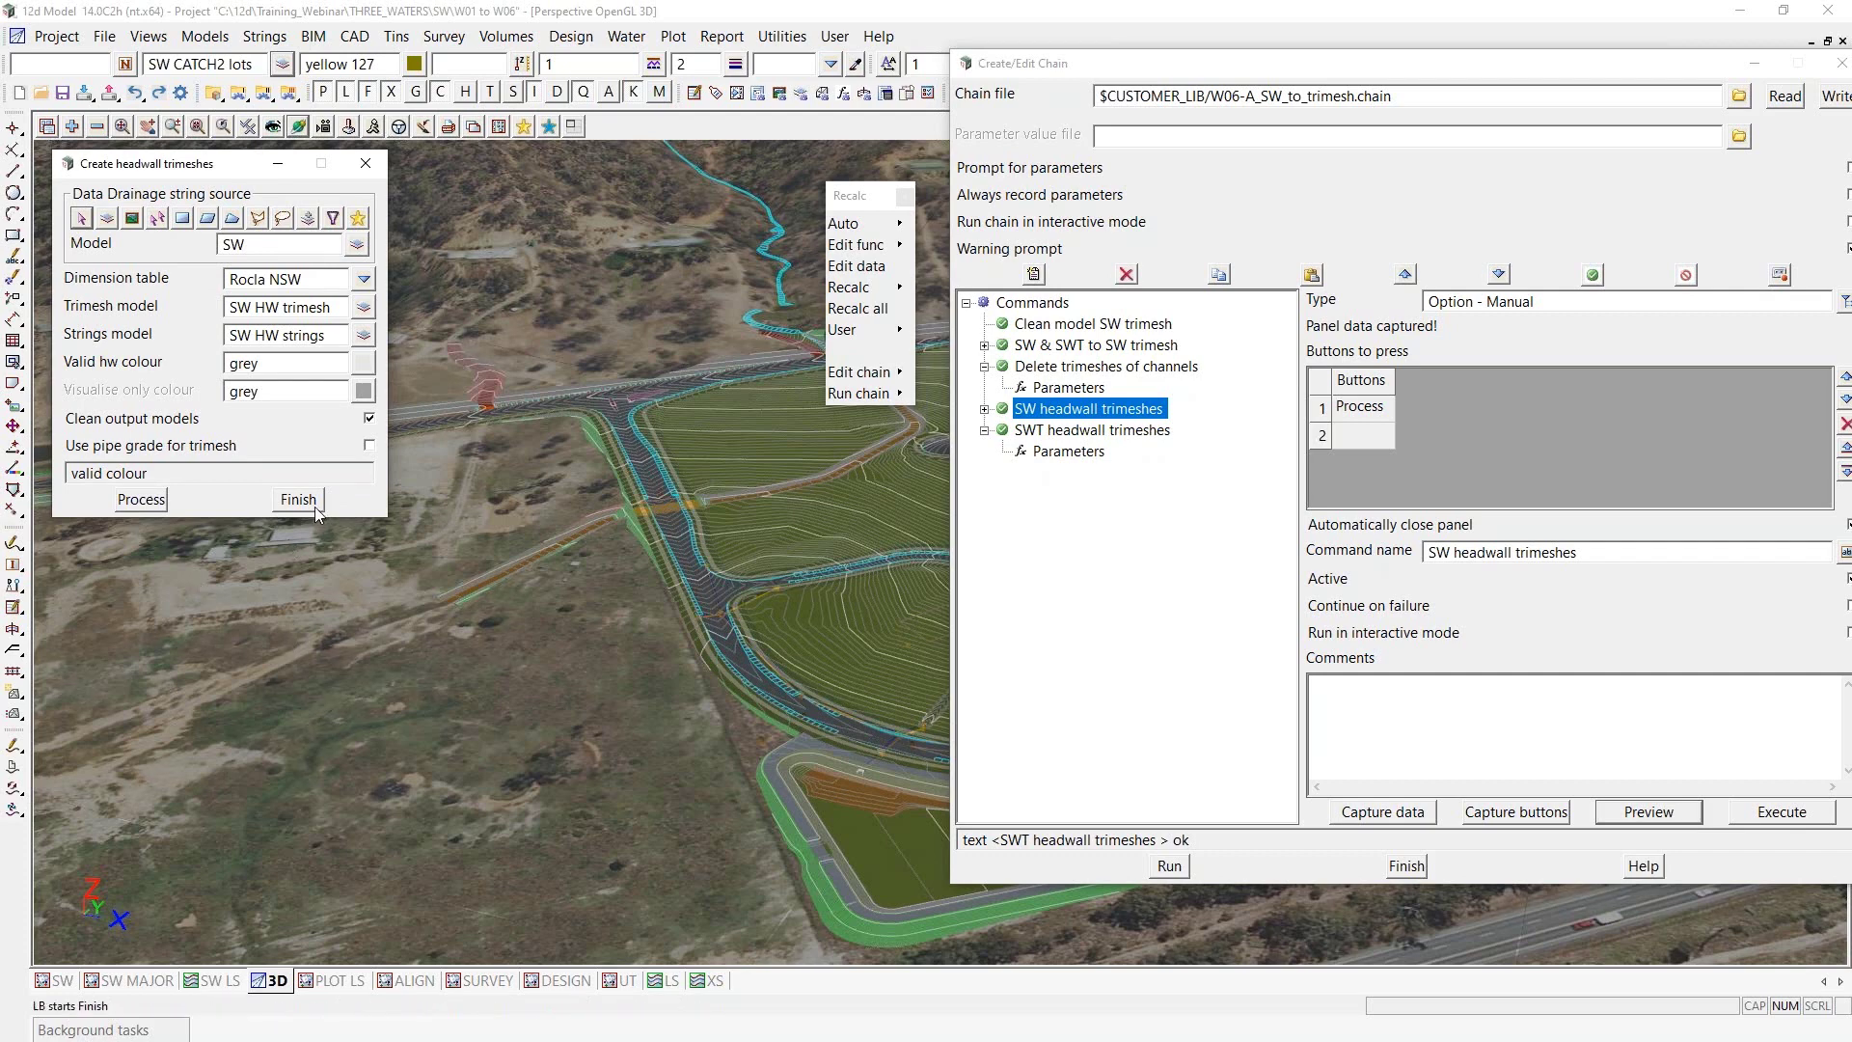
Examine the headwall at the basin outlet and its connecting pipes and pits up close in the 3D view
{"action": "left_click", "coordinate": [897, 789]}
{"action": "scroll", "coordinate": [896, 787], "scroll_direction": "up", "scroll_amount": 5}
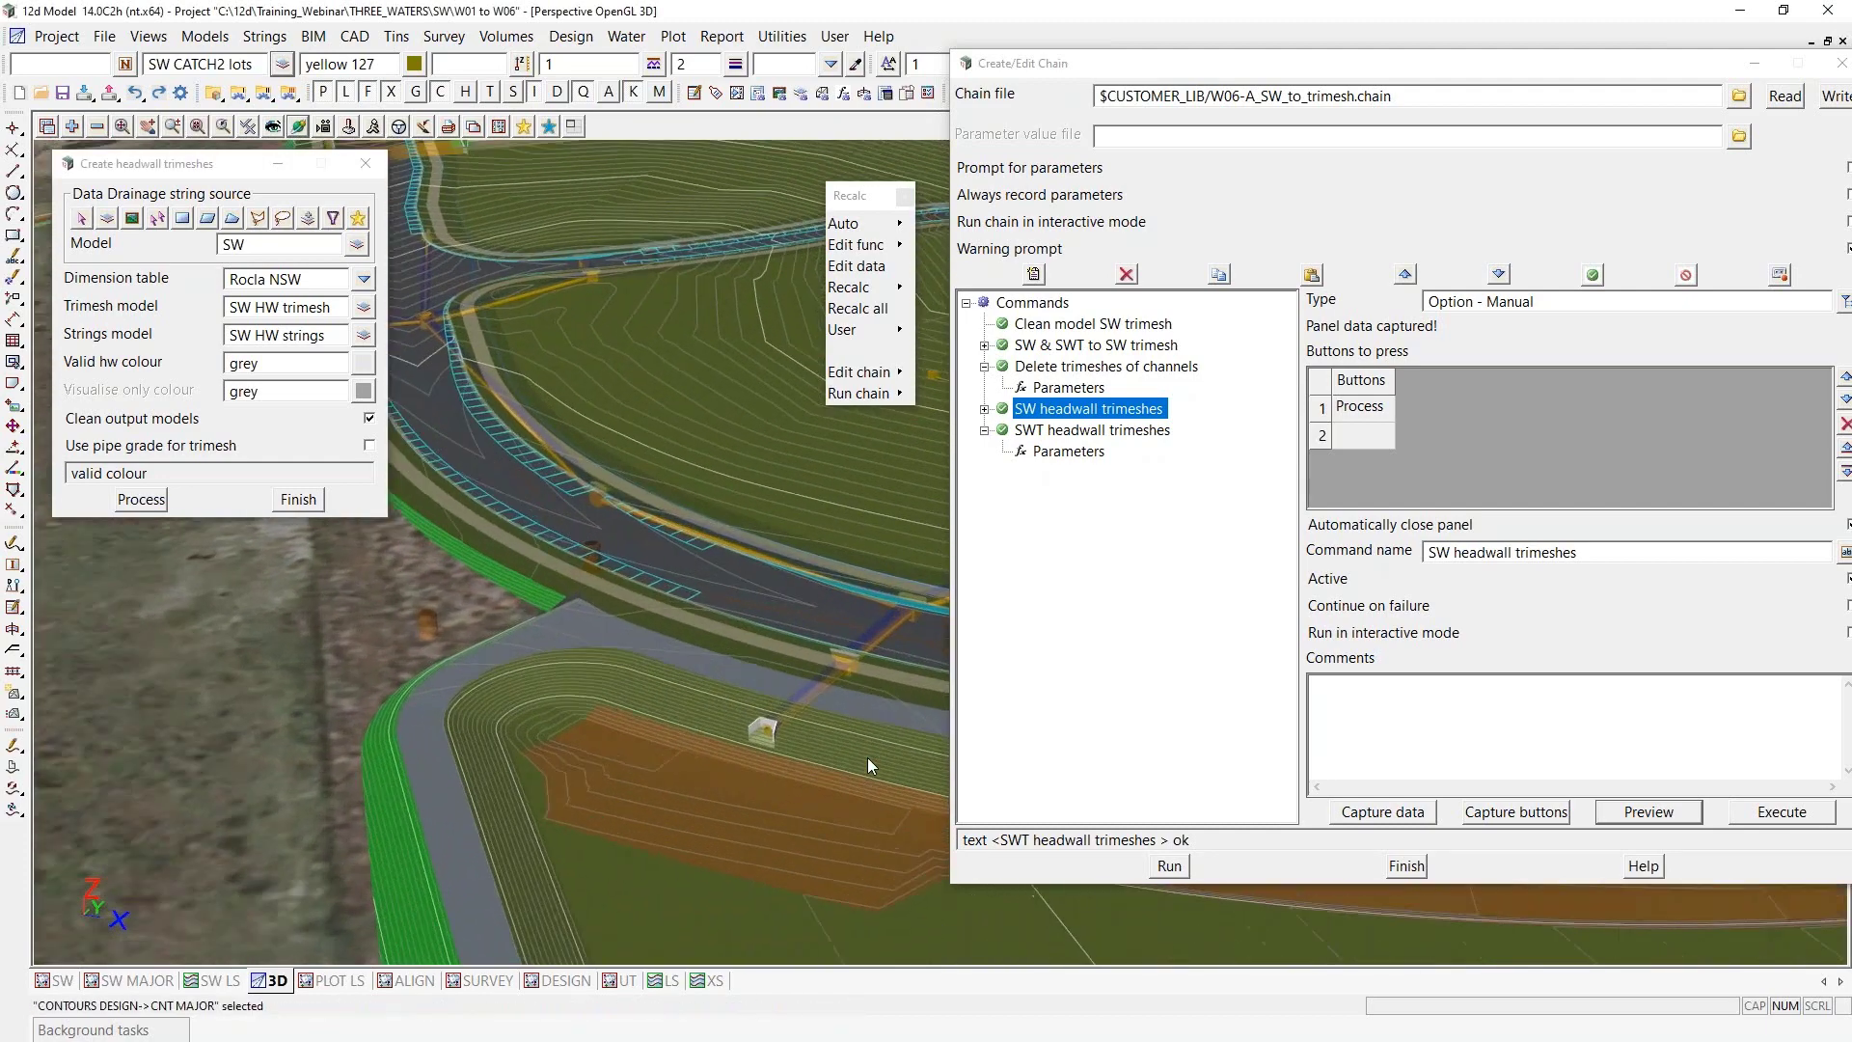
{"action": "scroll", "coordinate": [790, 754], "scroll_direction": "up", "scroll_amount": 8}
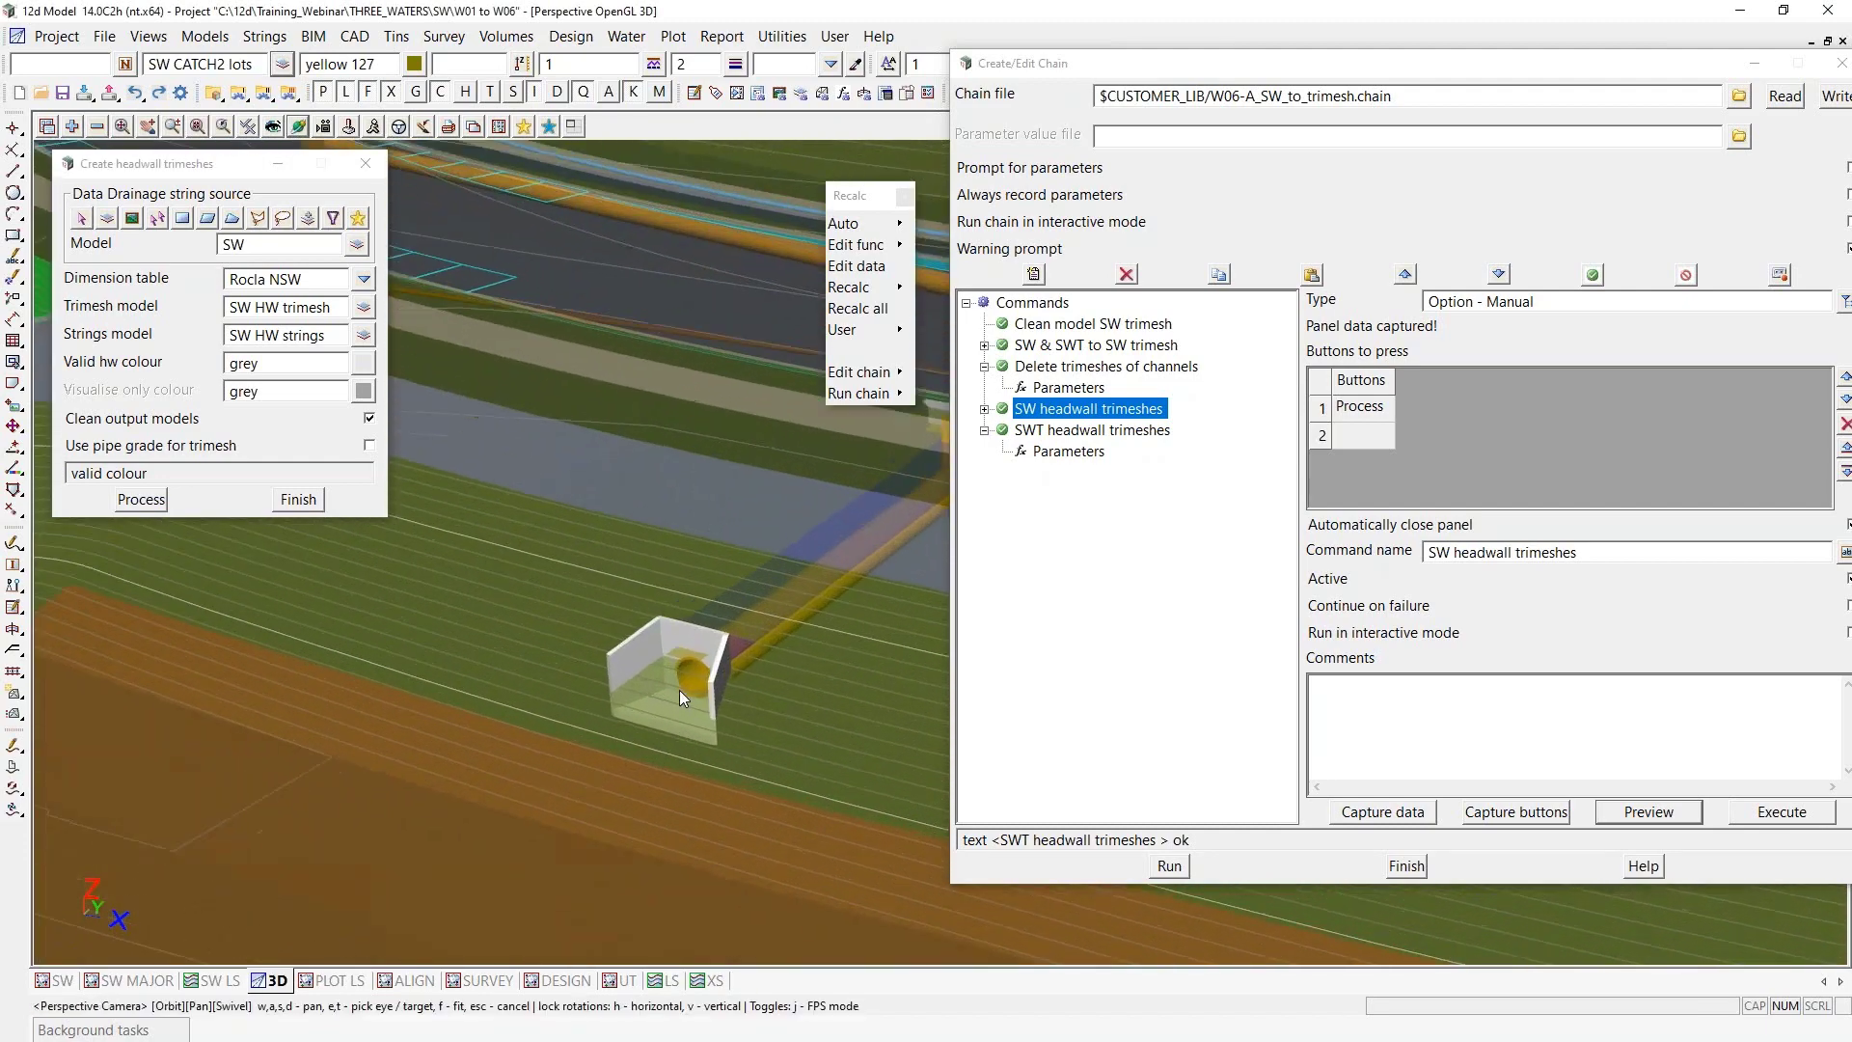
{"action": "scroll", "coordinate": [679, 691], "scroll_direction": "up", "scroll_amount": 1}
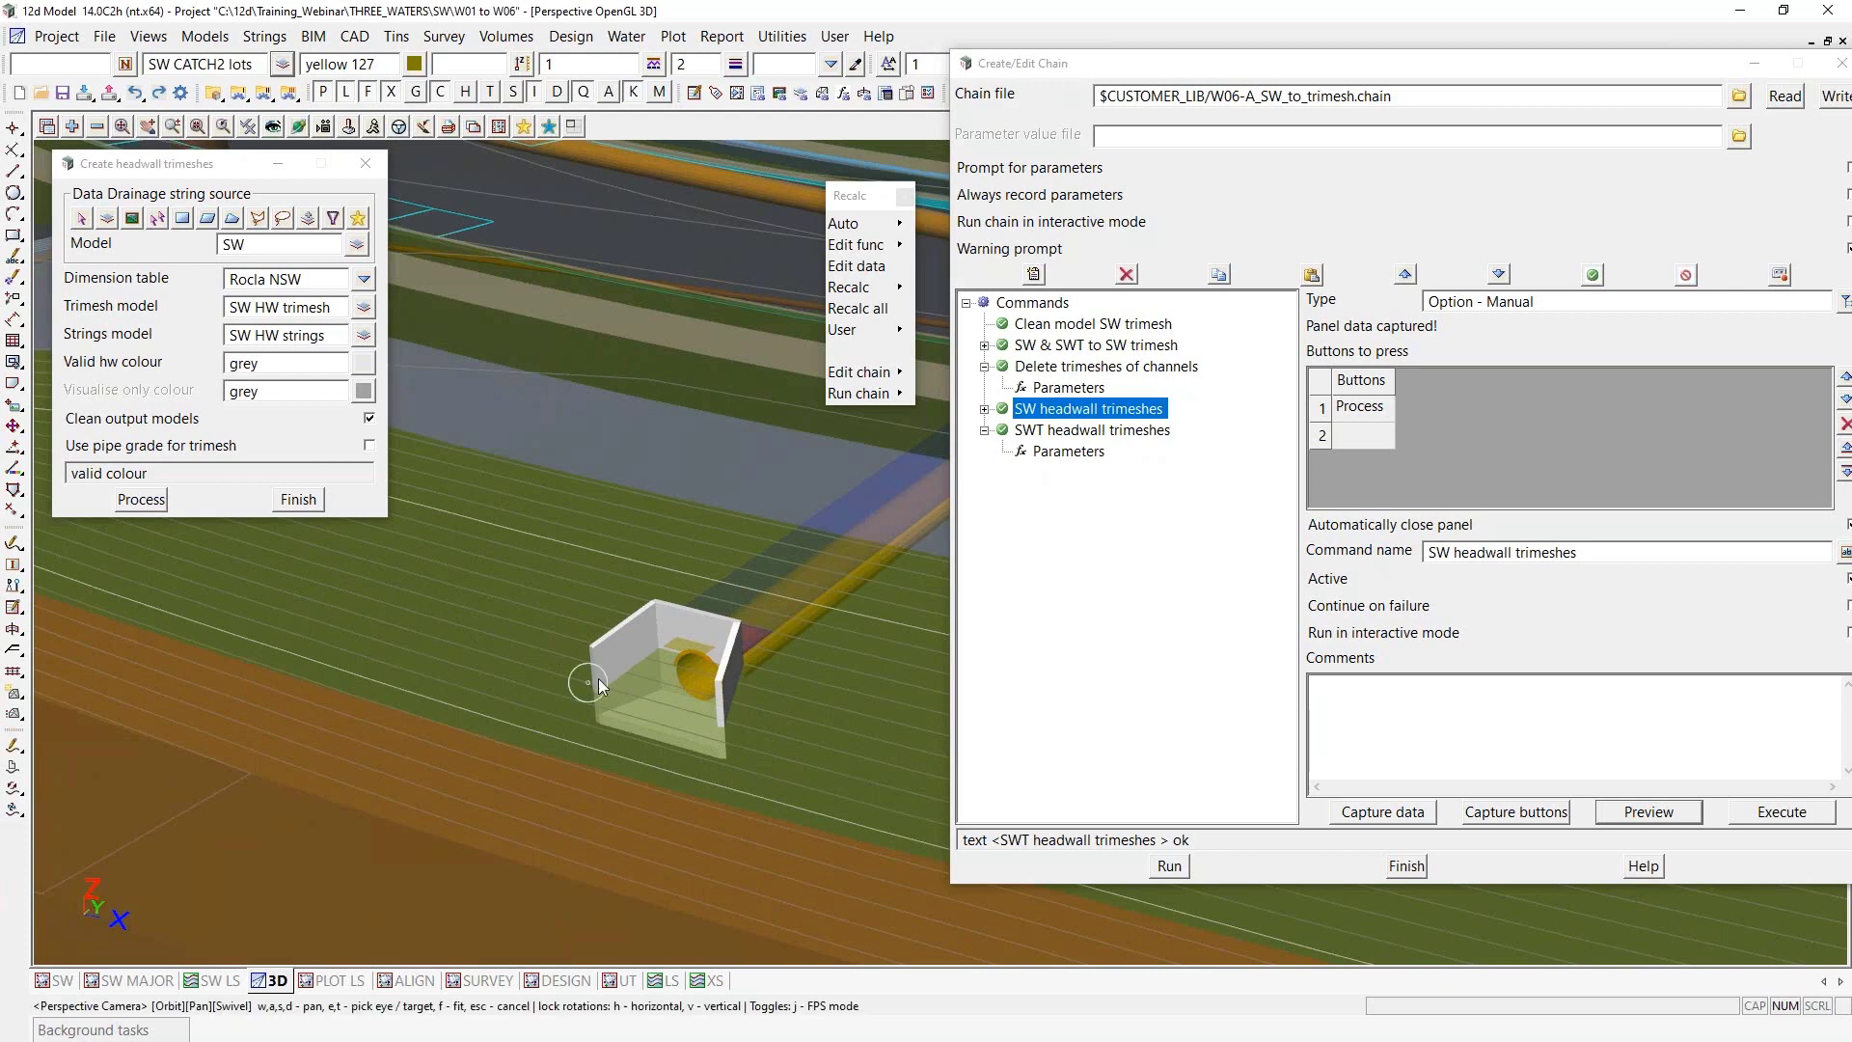
{"action": "left_click_drag", "start_coordinate": [598, 679], "coordinate": [137, 671]}
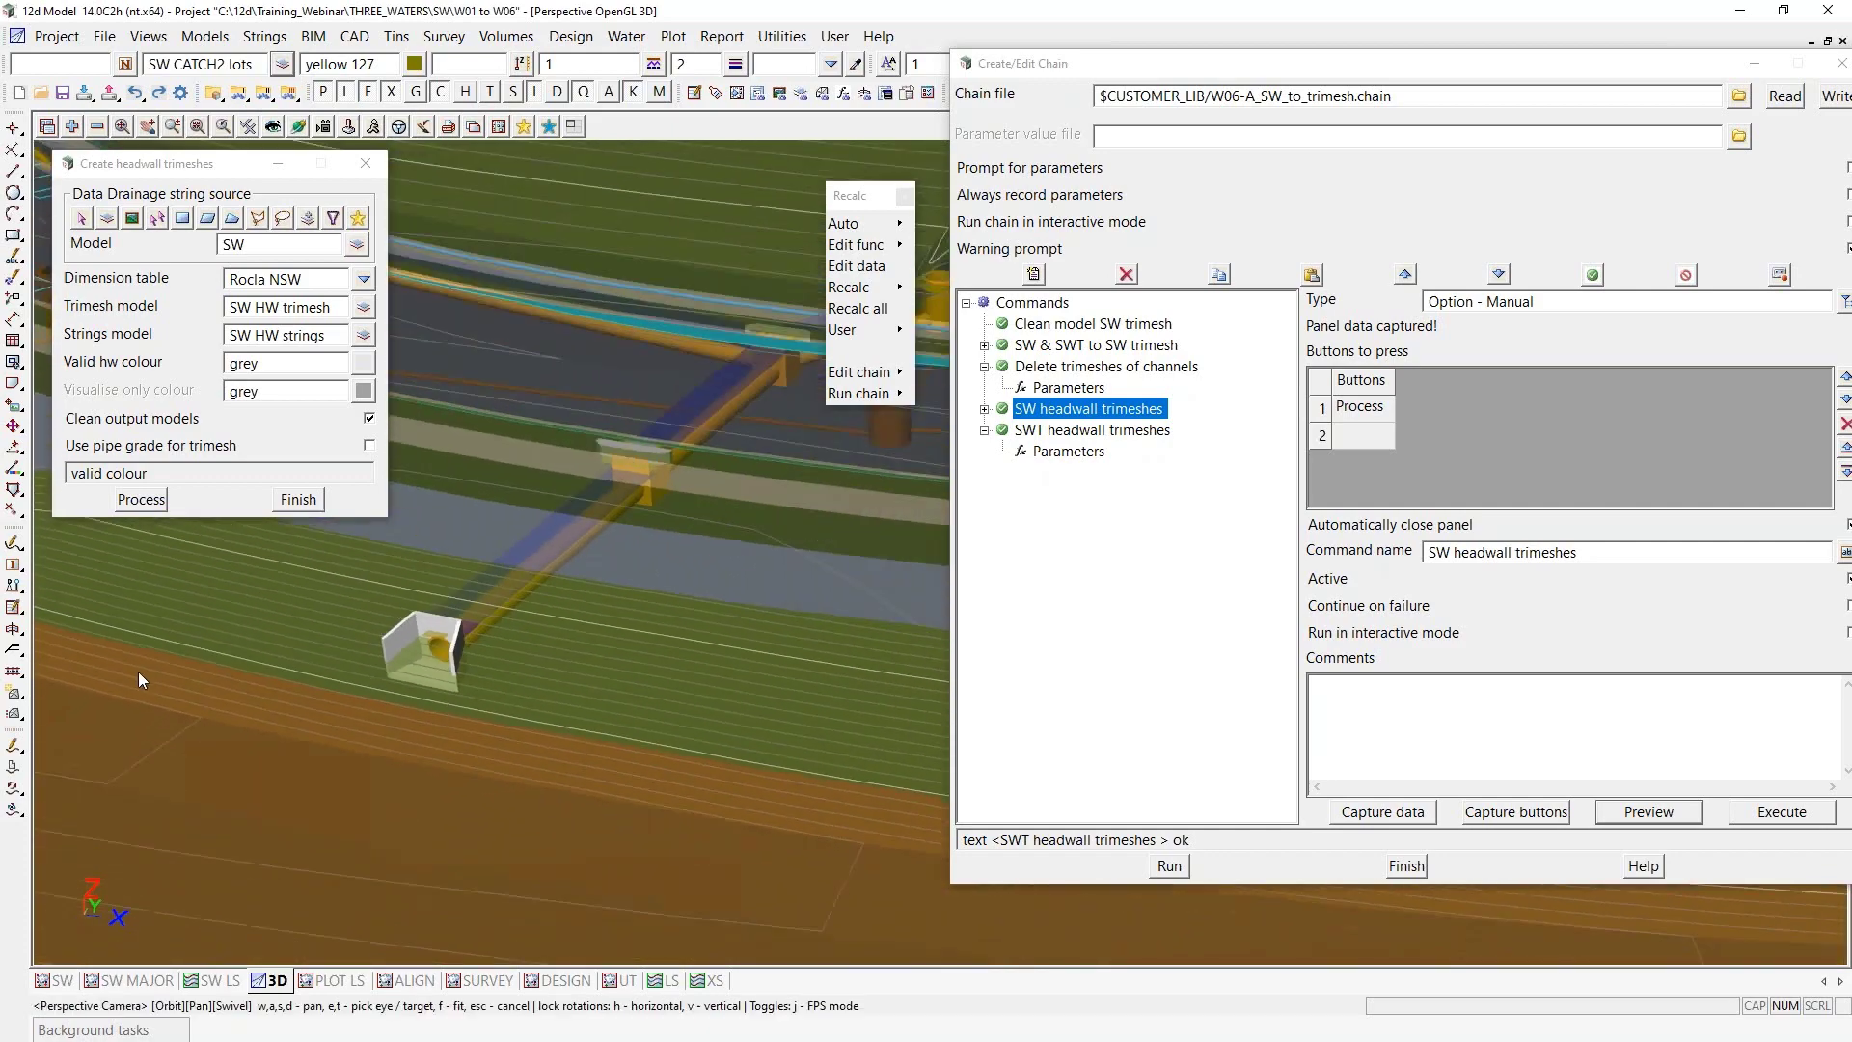
{"action": "scroll", "coordinate": [137, 672], "scroll_direction": "down", "scroll_amount": 5}
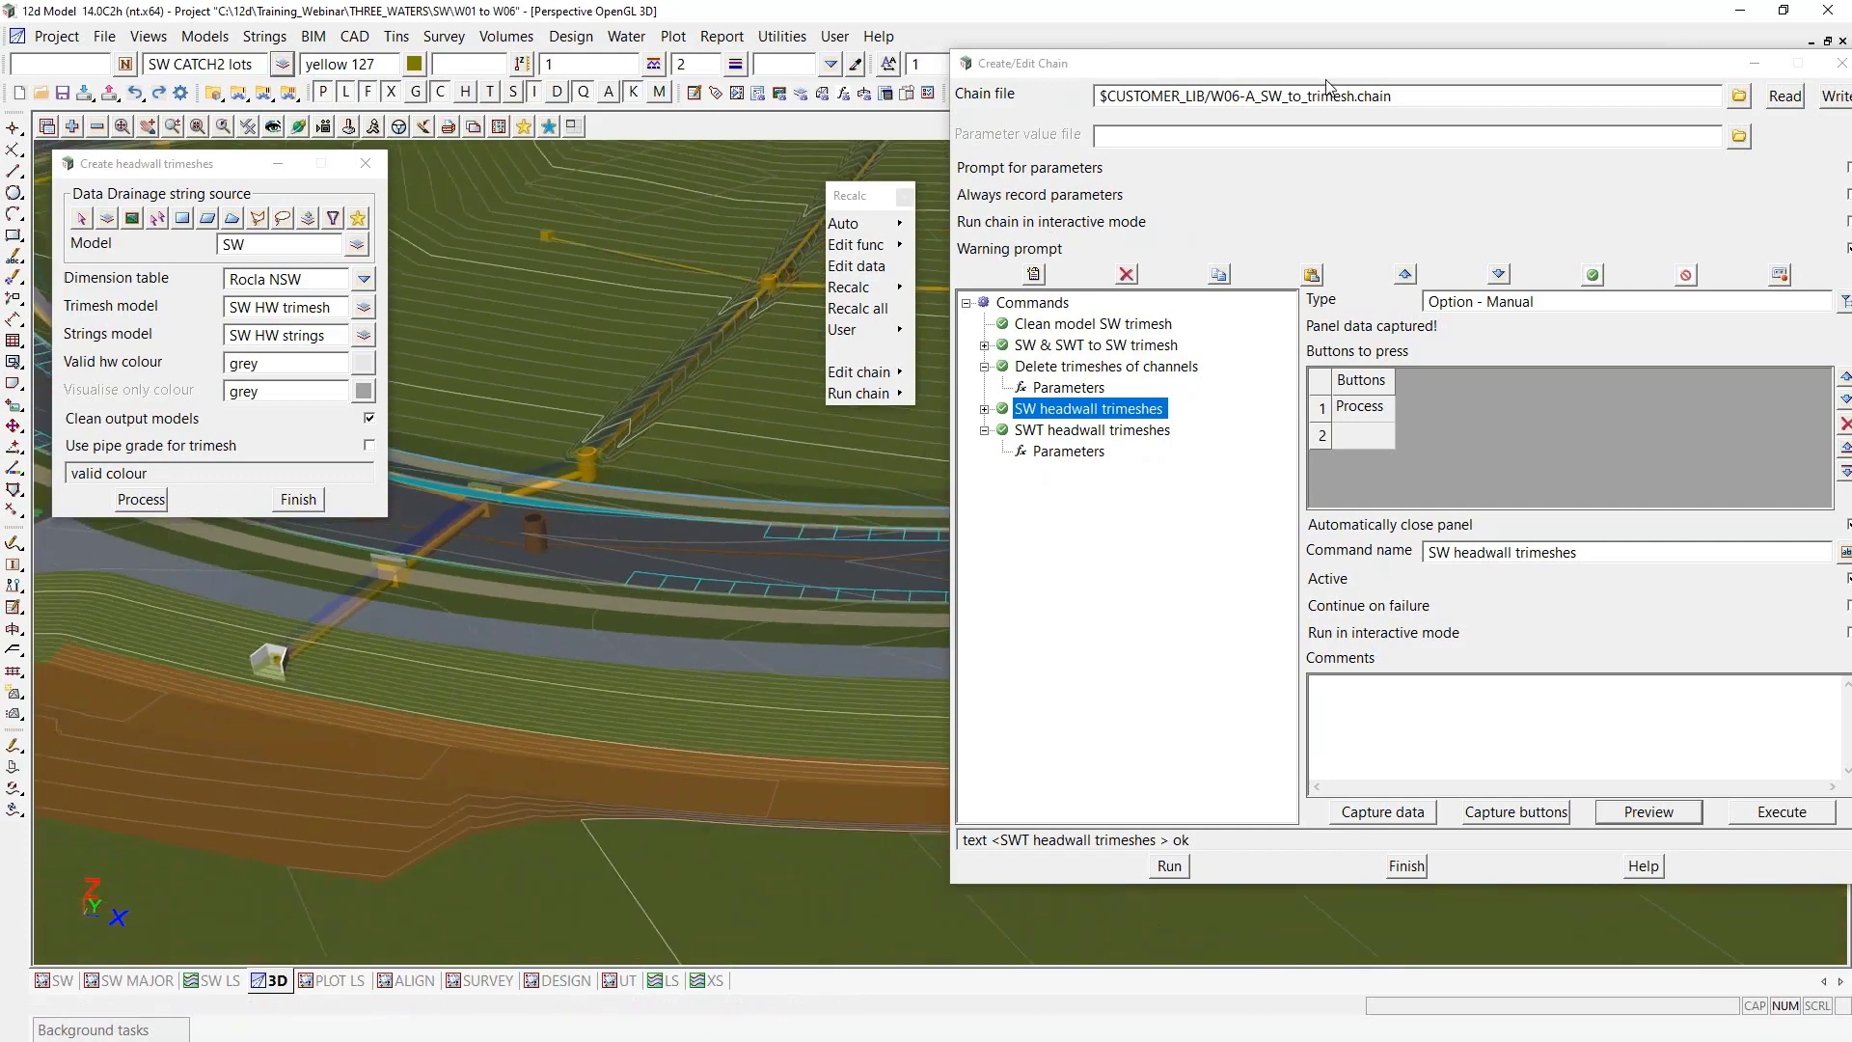
{"action": "left_click", "coordinate": [1328, 88]}
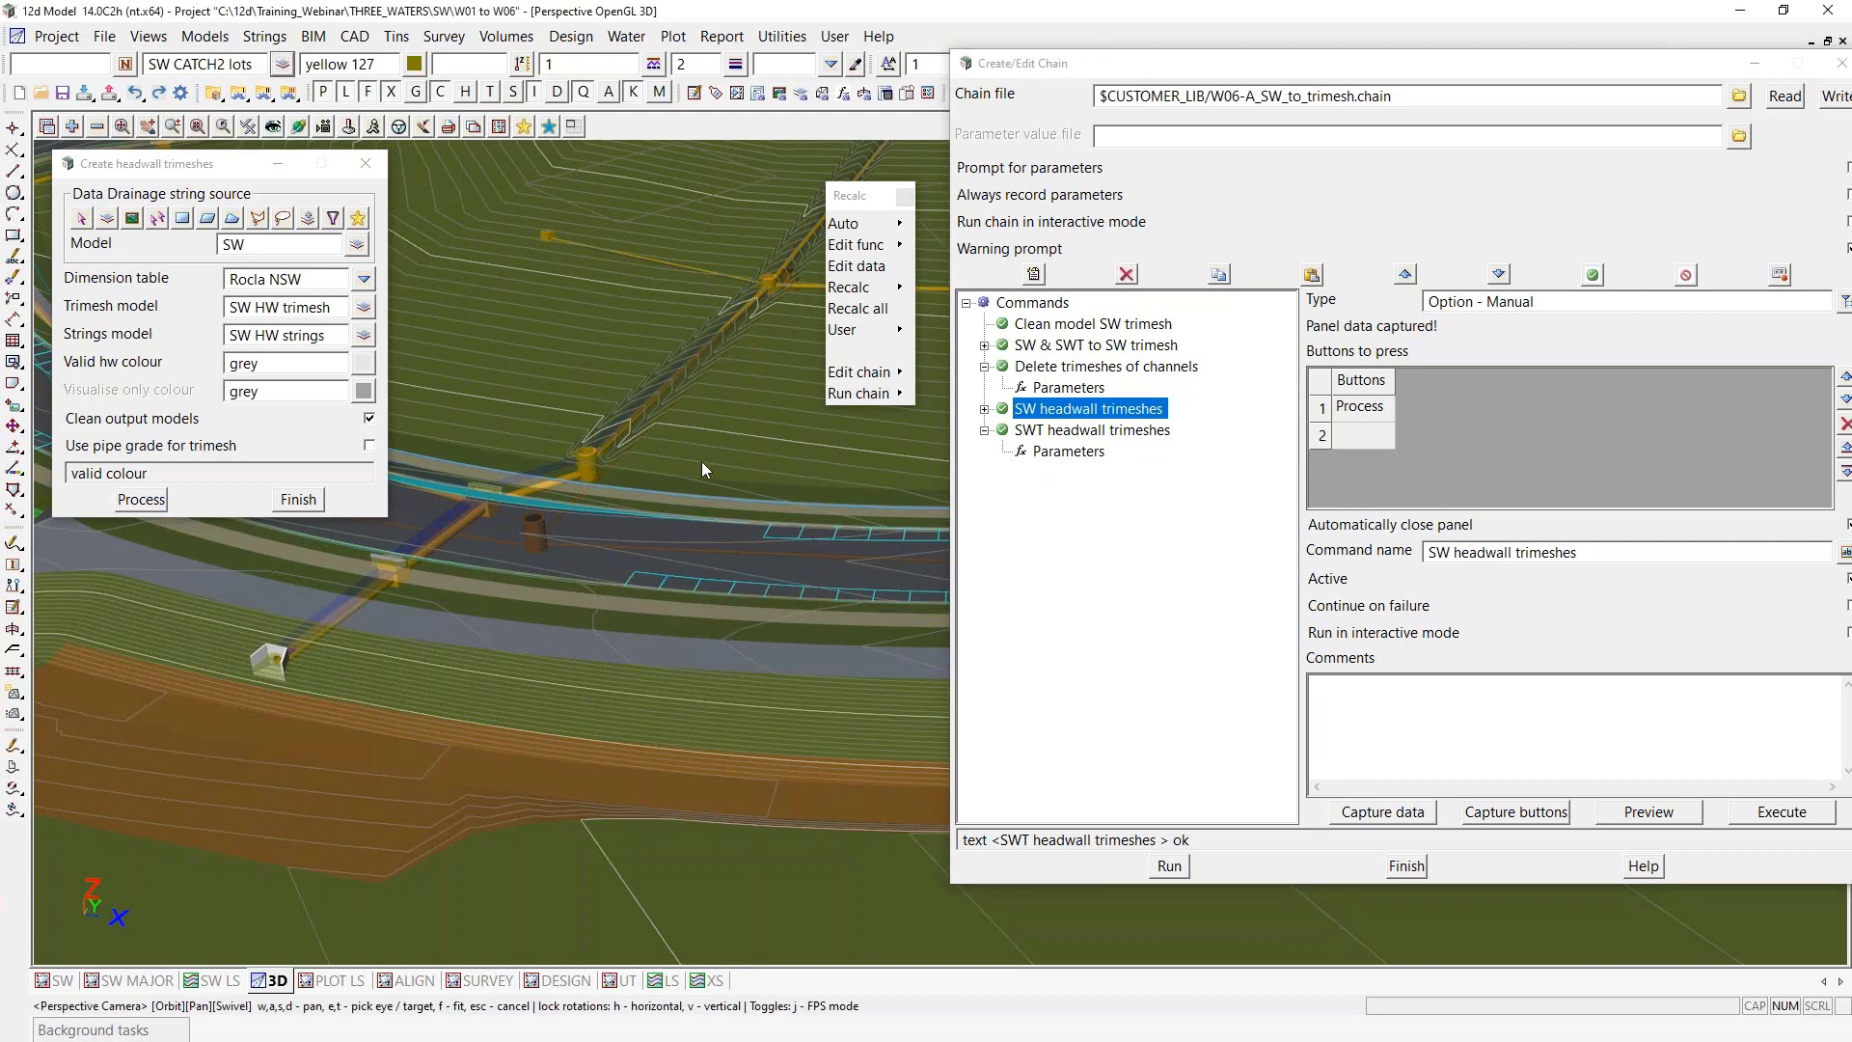
{"action": "left_click_drag", "start_coordinate": [508, 602], "coordinate": [266, 681]}
{"action": "scroll", "coordinate": [277, 681], "scroll_direction": "up", "scroll_amount": 3}
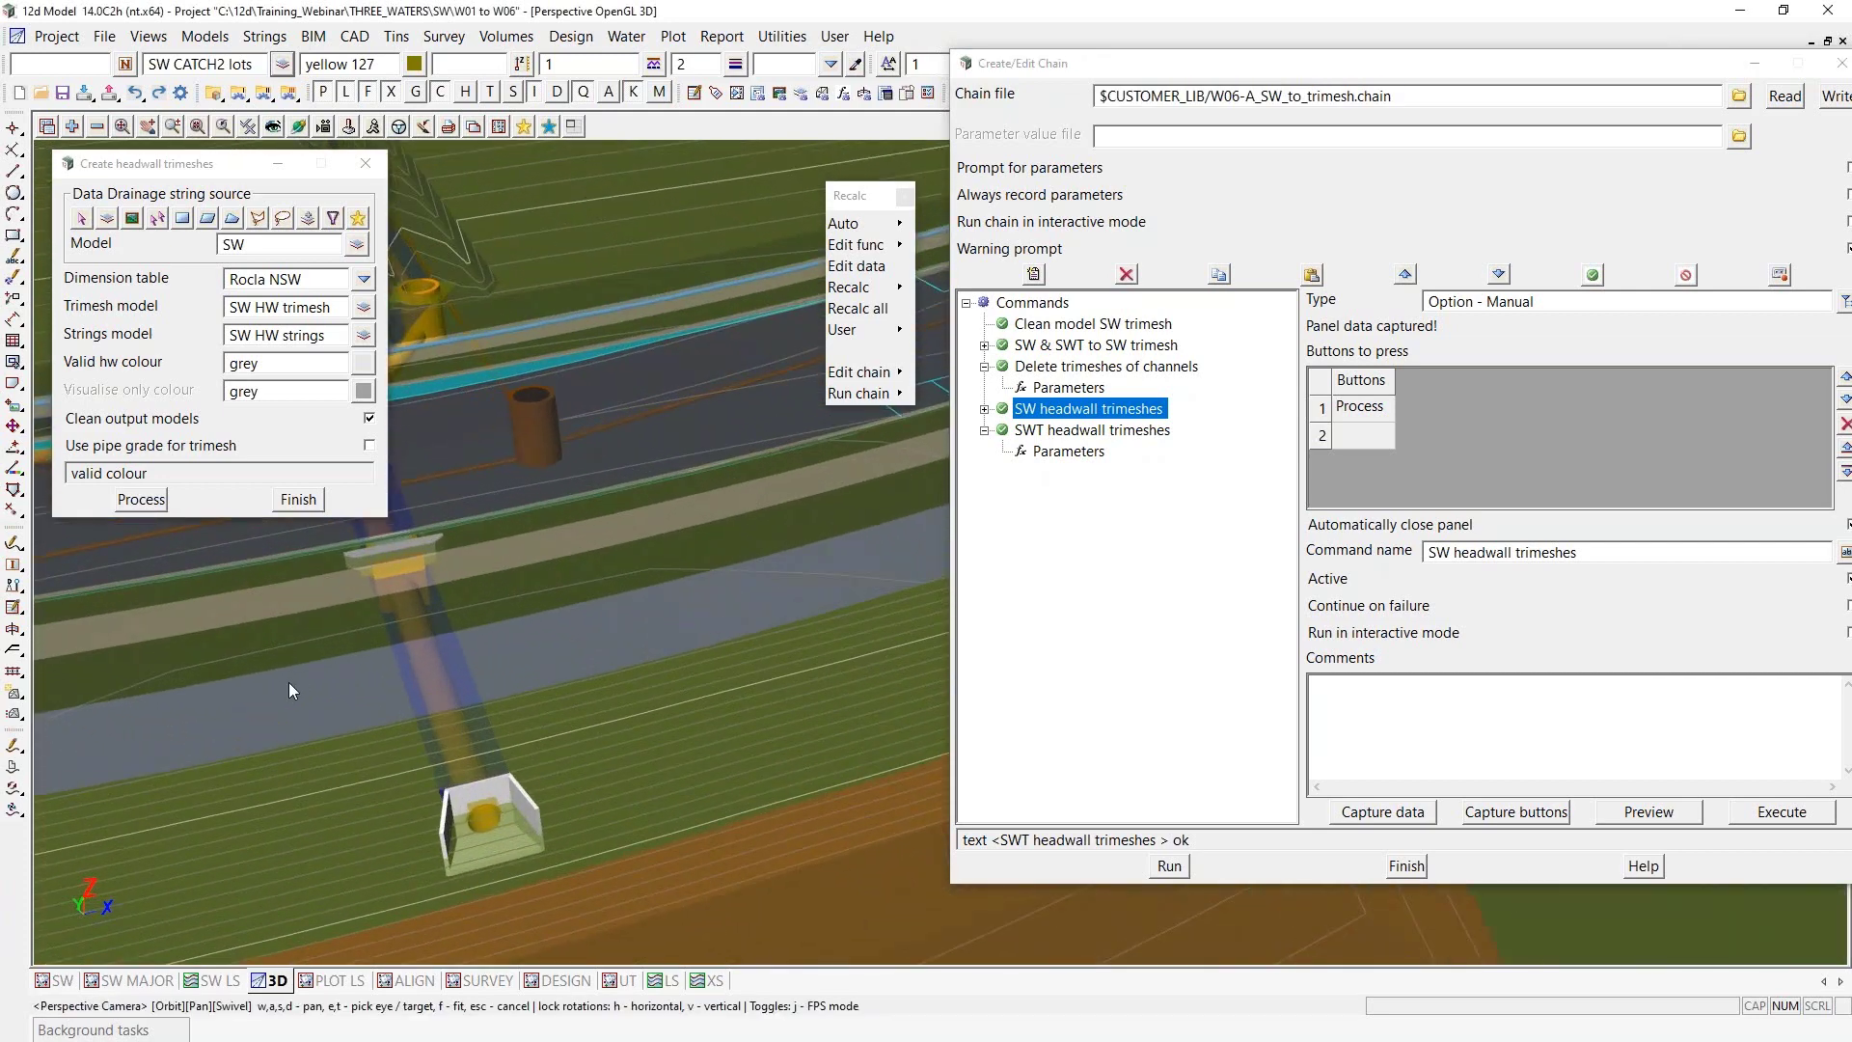
Inspect the properties of the pit lintel and outlet headwall trimeshes using Edit String, and close it with the headwall preview
{"action": "key", "text": "F3"}
{"action": "left_click_drag", "start_coordinate": [418, 622], "coordinate": [710, 754]}
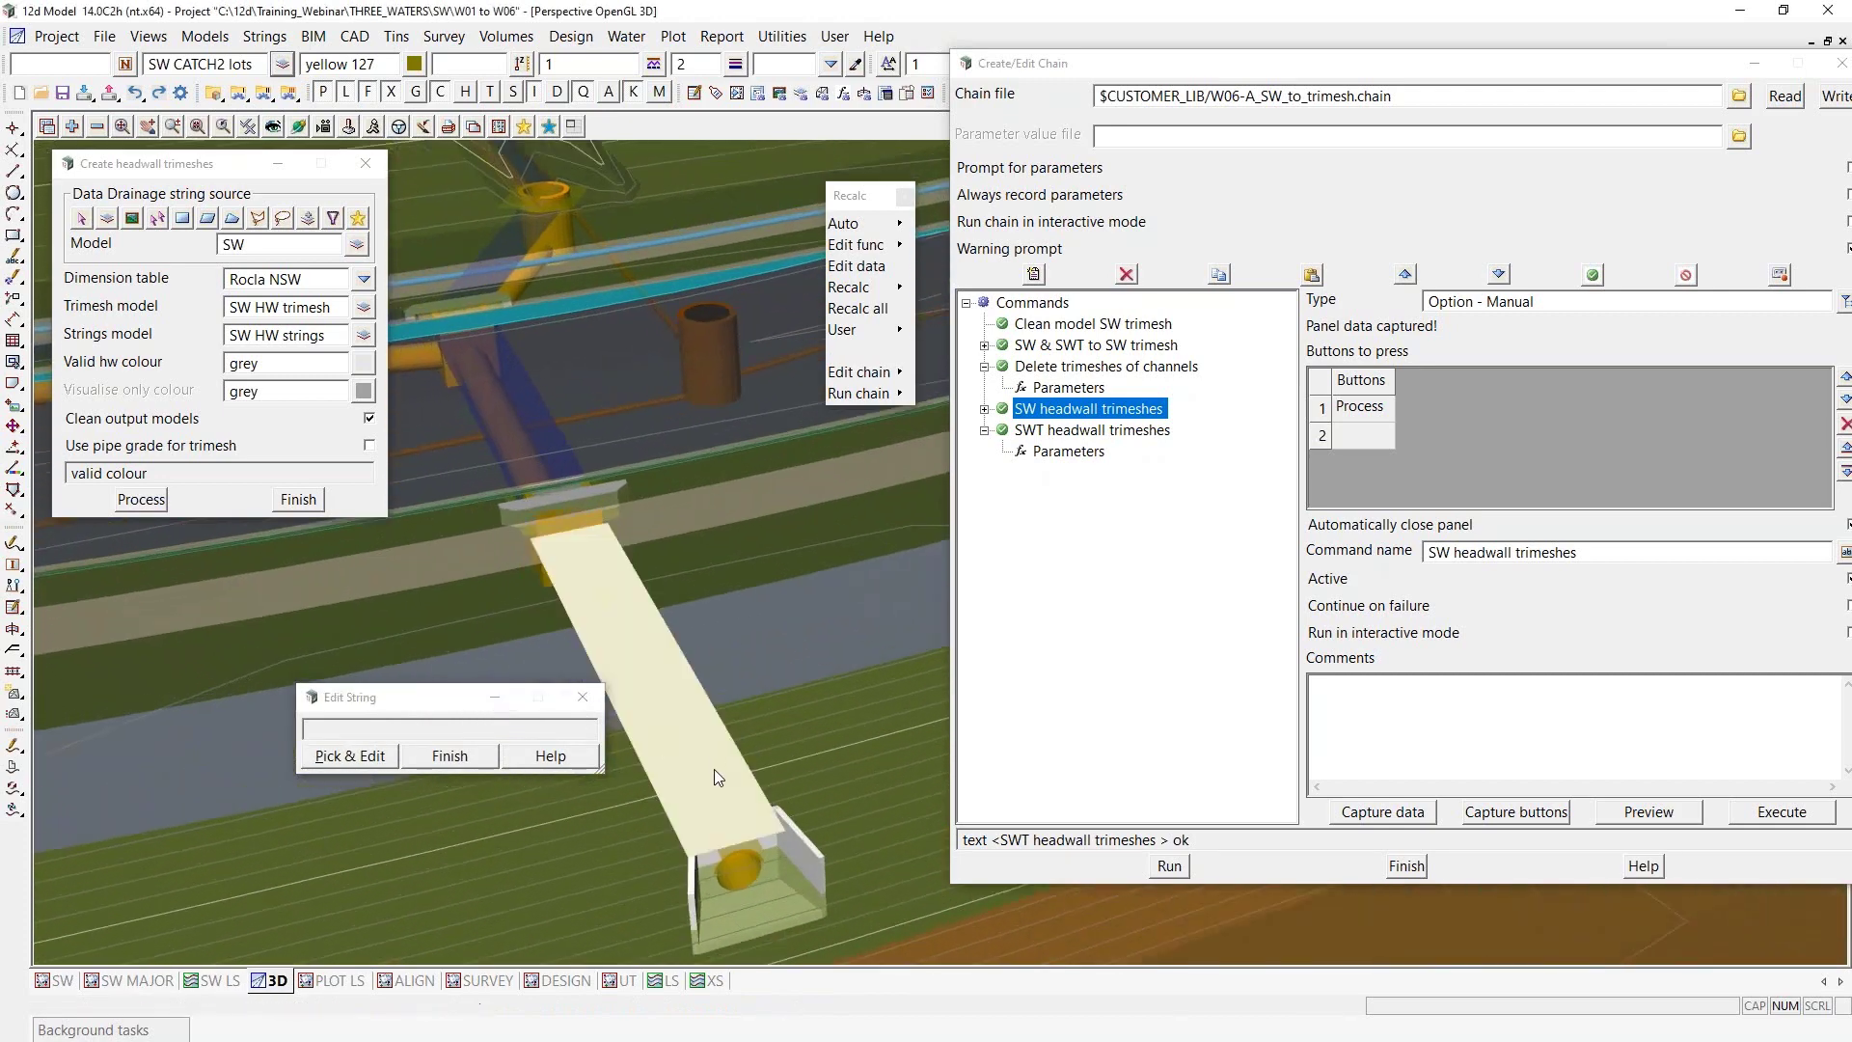
{"action": "left_click", "coordinate": [680, 770]}
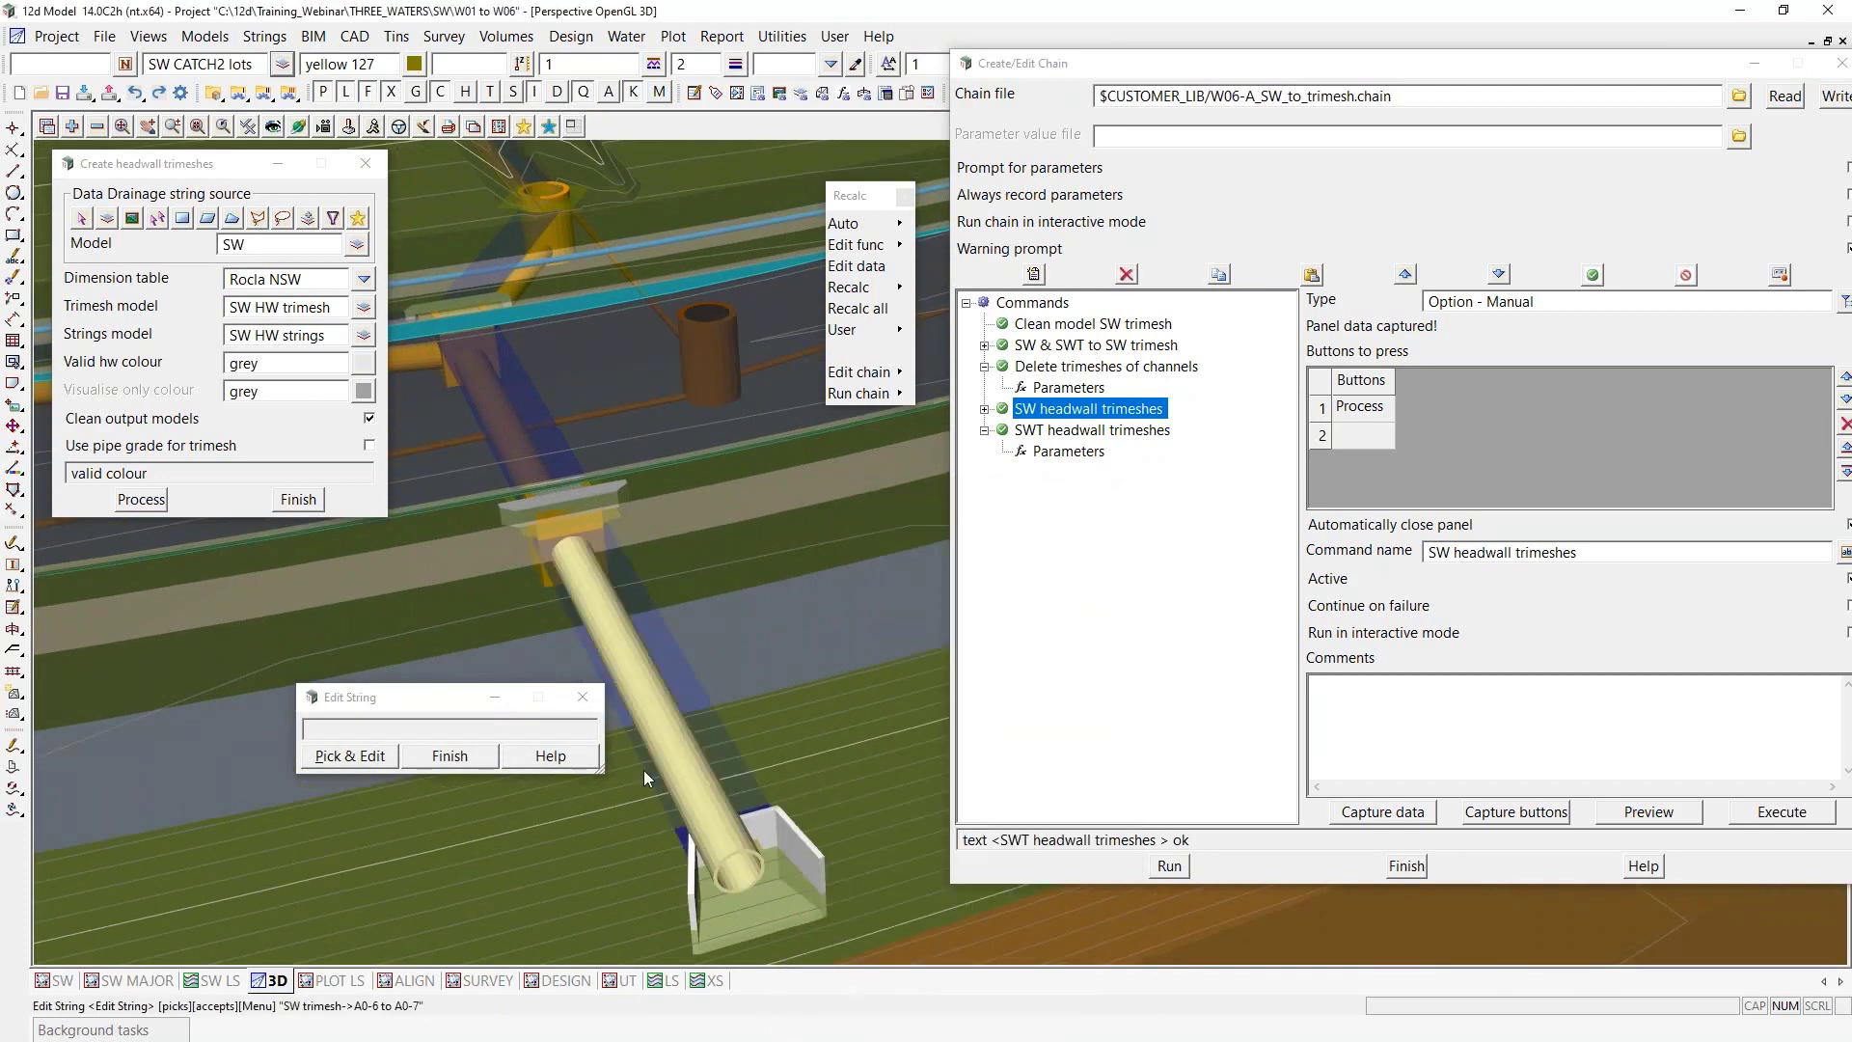
{"action": "left_click", "coordinate": [665, 716]}
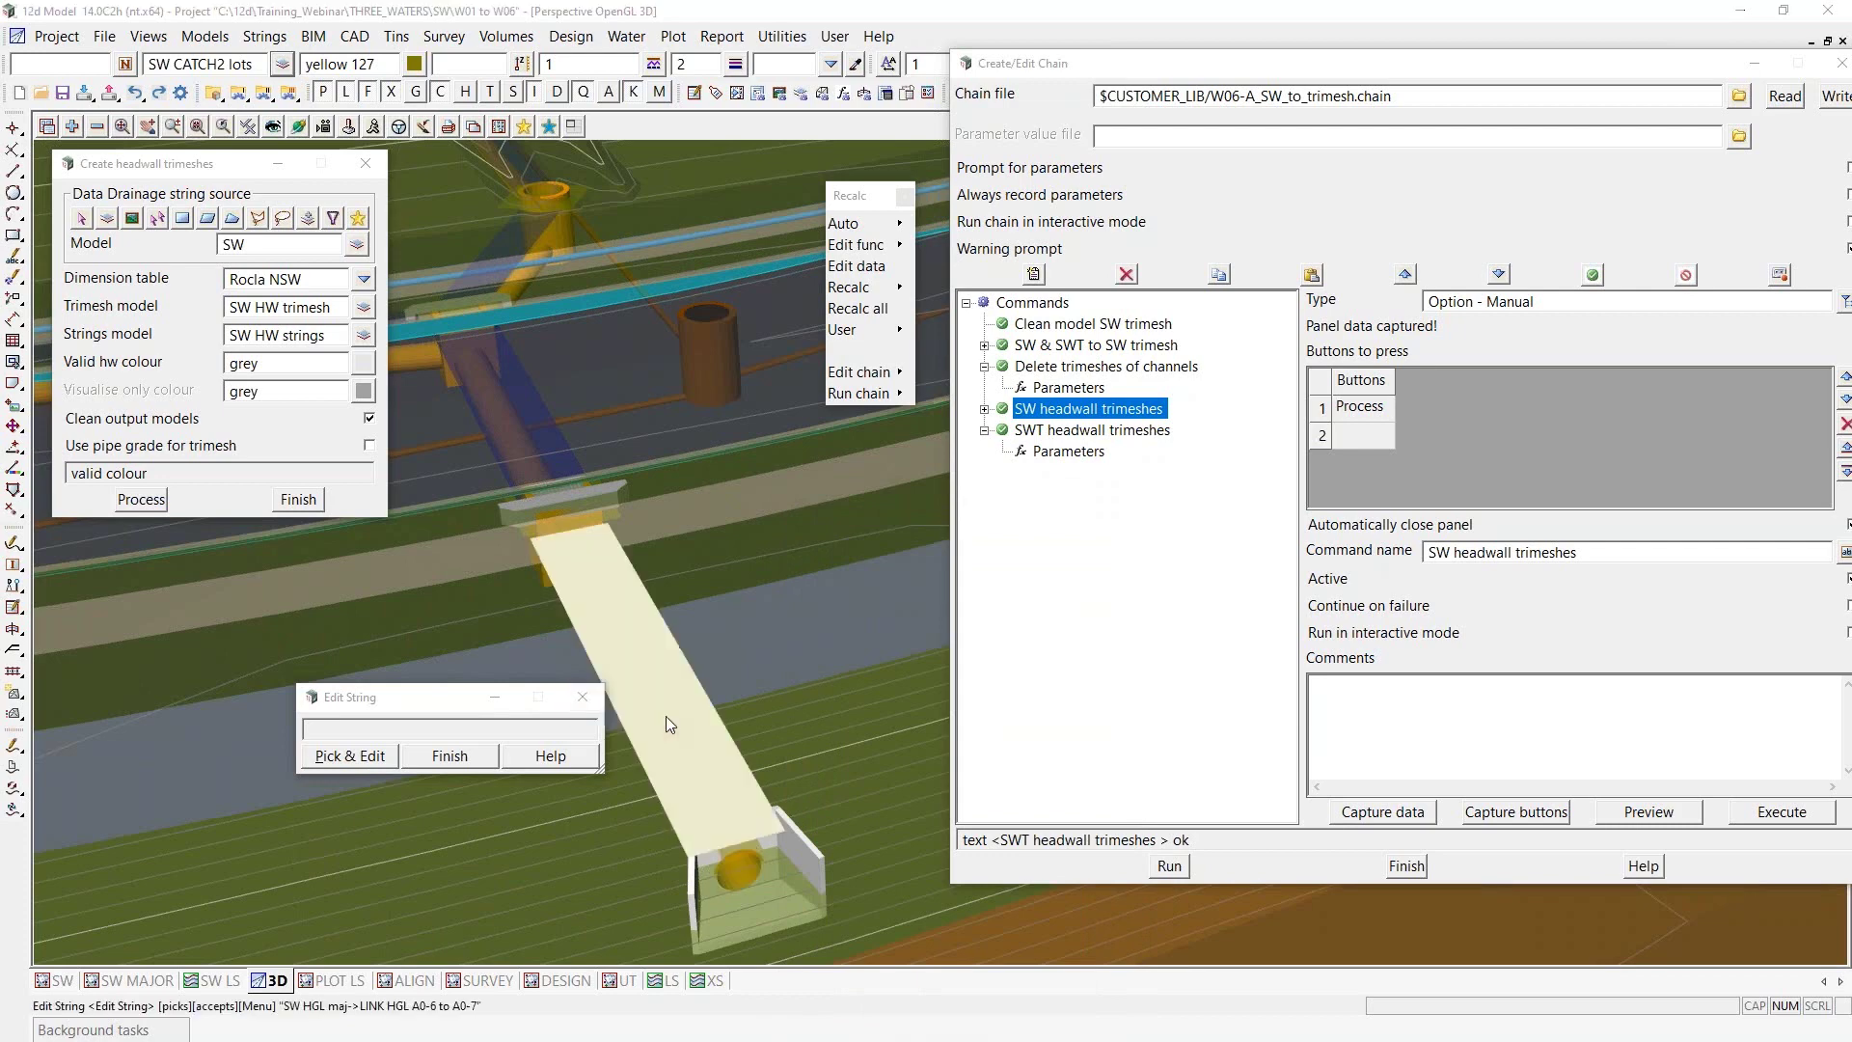
{"action": "left_click", "coordinate": [525, 452]}
{"action": "left_click", "coordinate": [621, 490]}
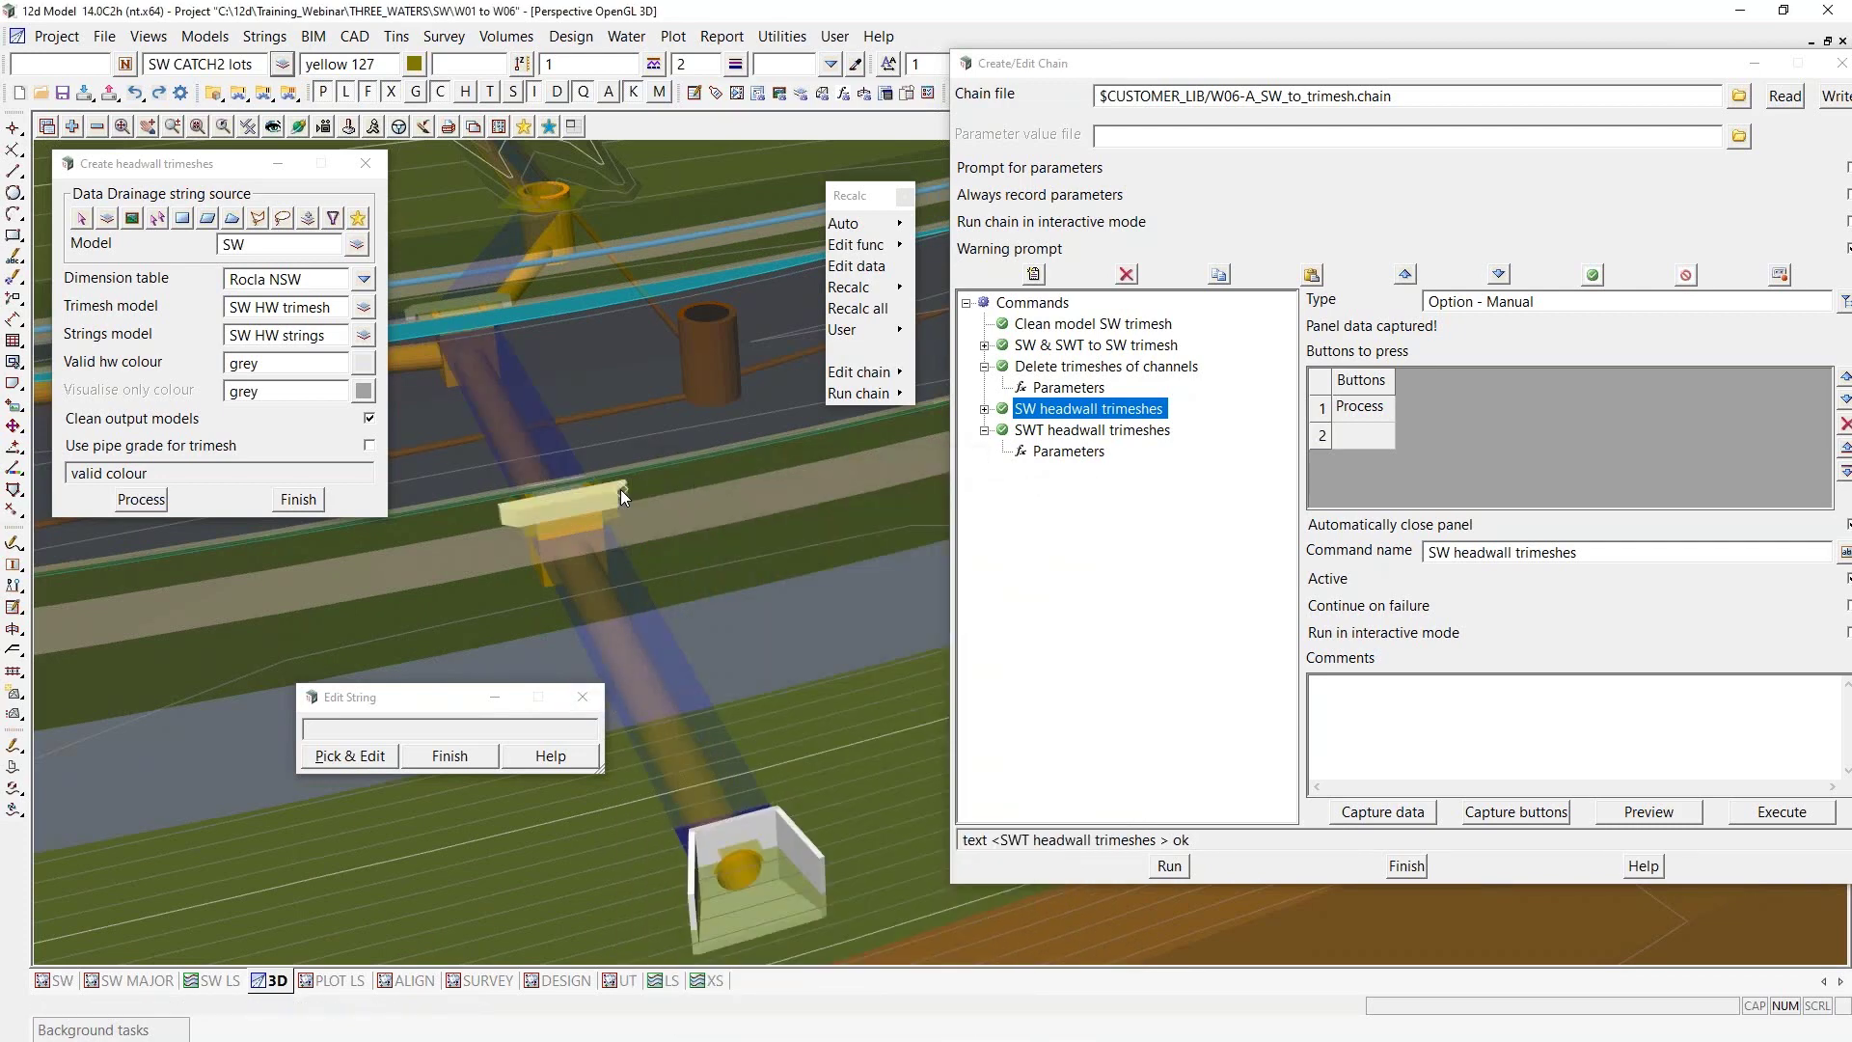
{"action": "left_click", "coordinate": [622, 489]}
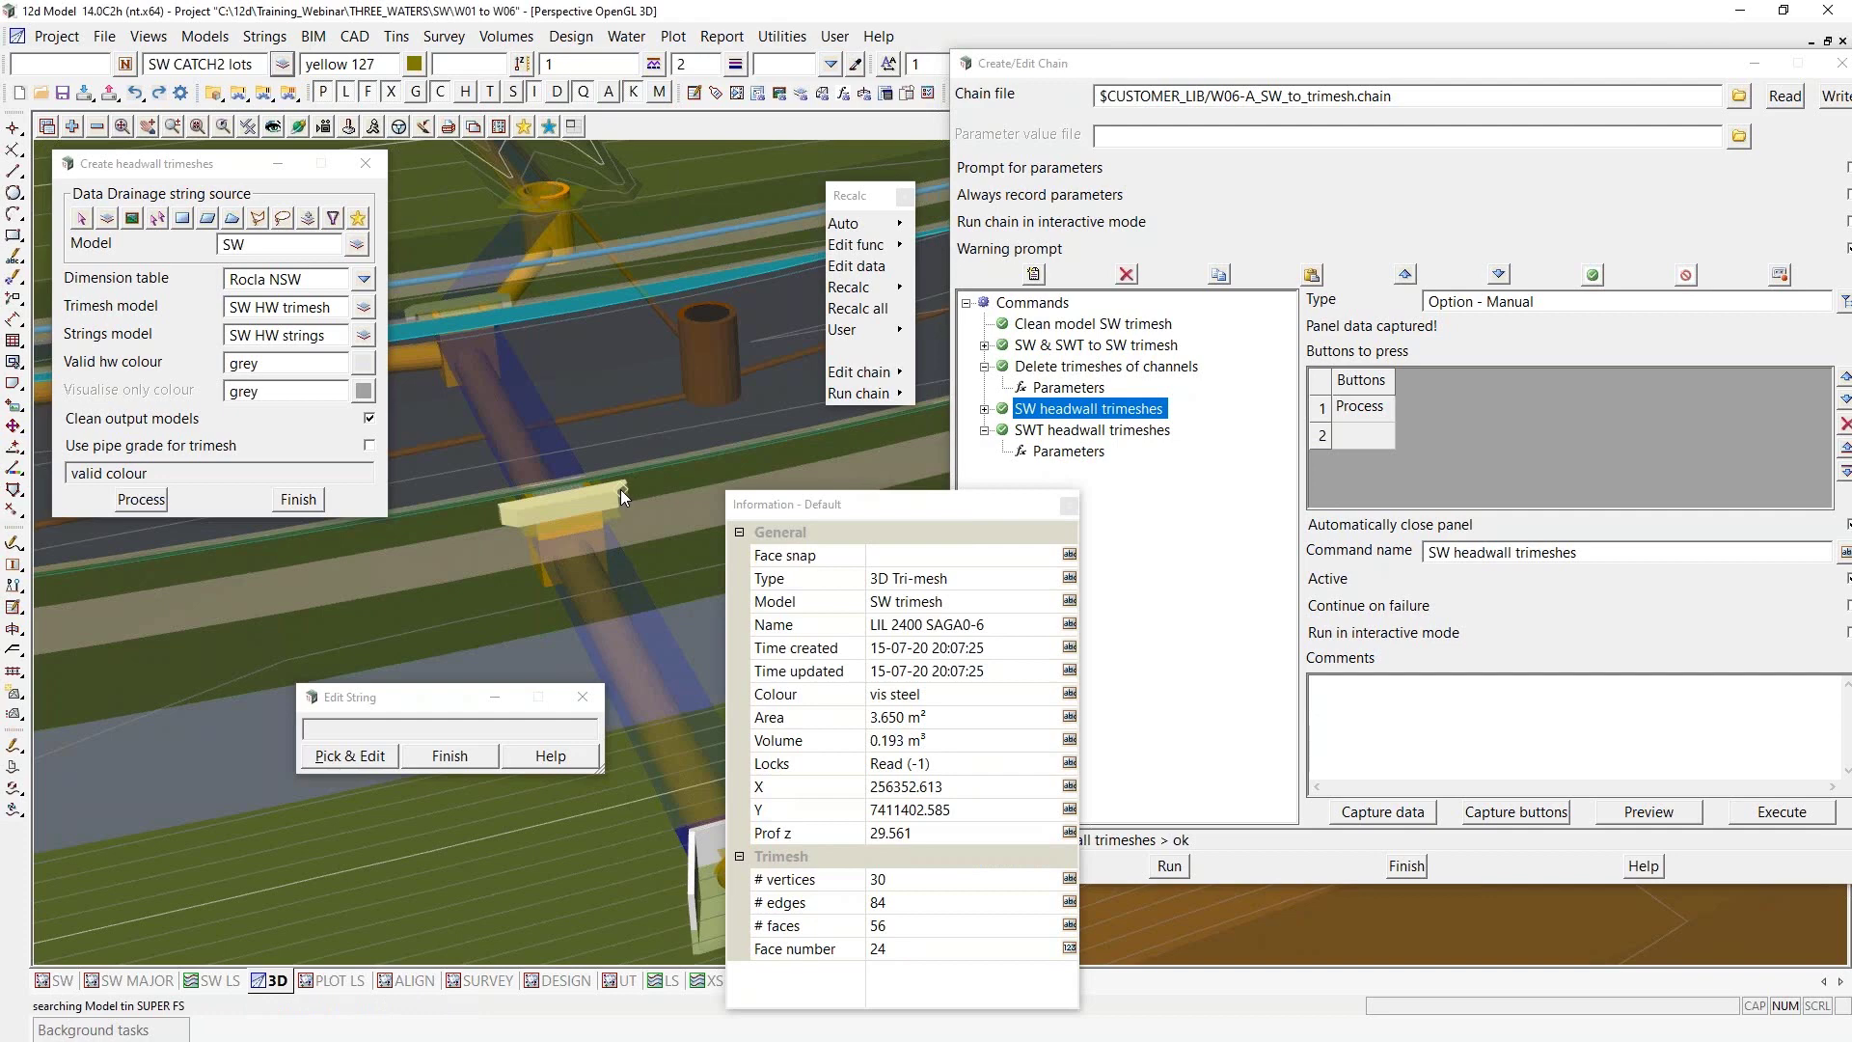
{"action": "left_click", "coordinate": [621, 489]}
{"action": "left_click", "coordinate": [777, 818]}
{"action": "left_click", "coordinate": [778, 818]}
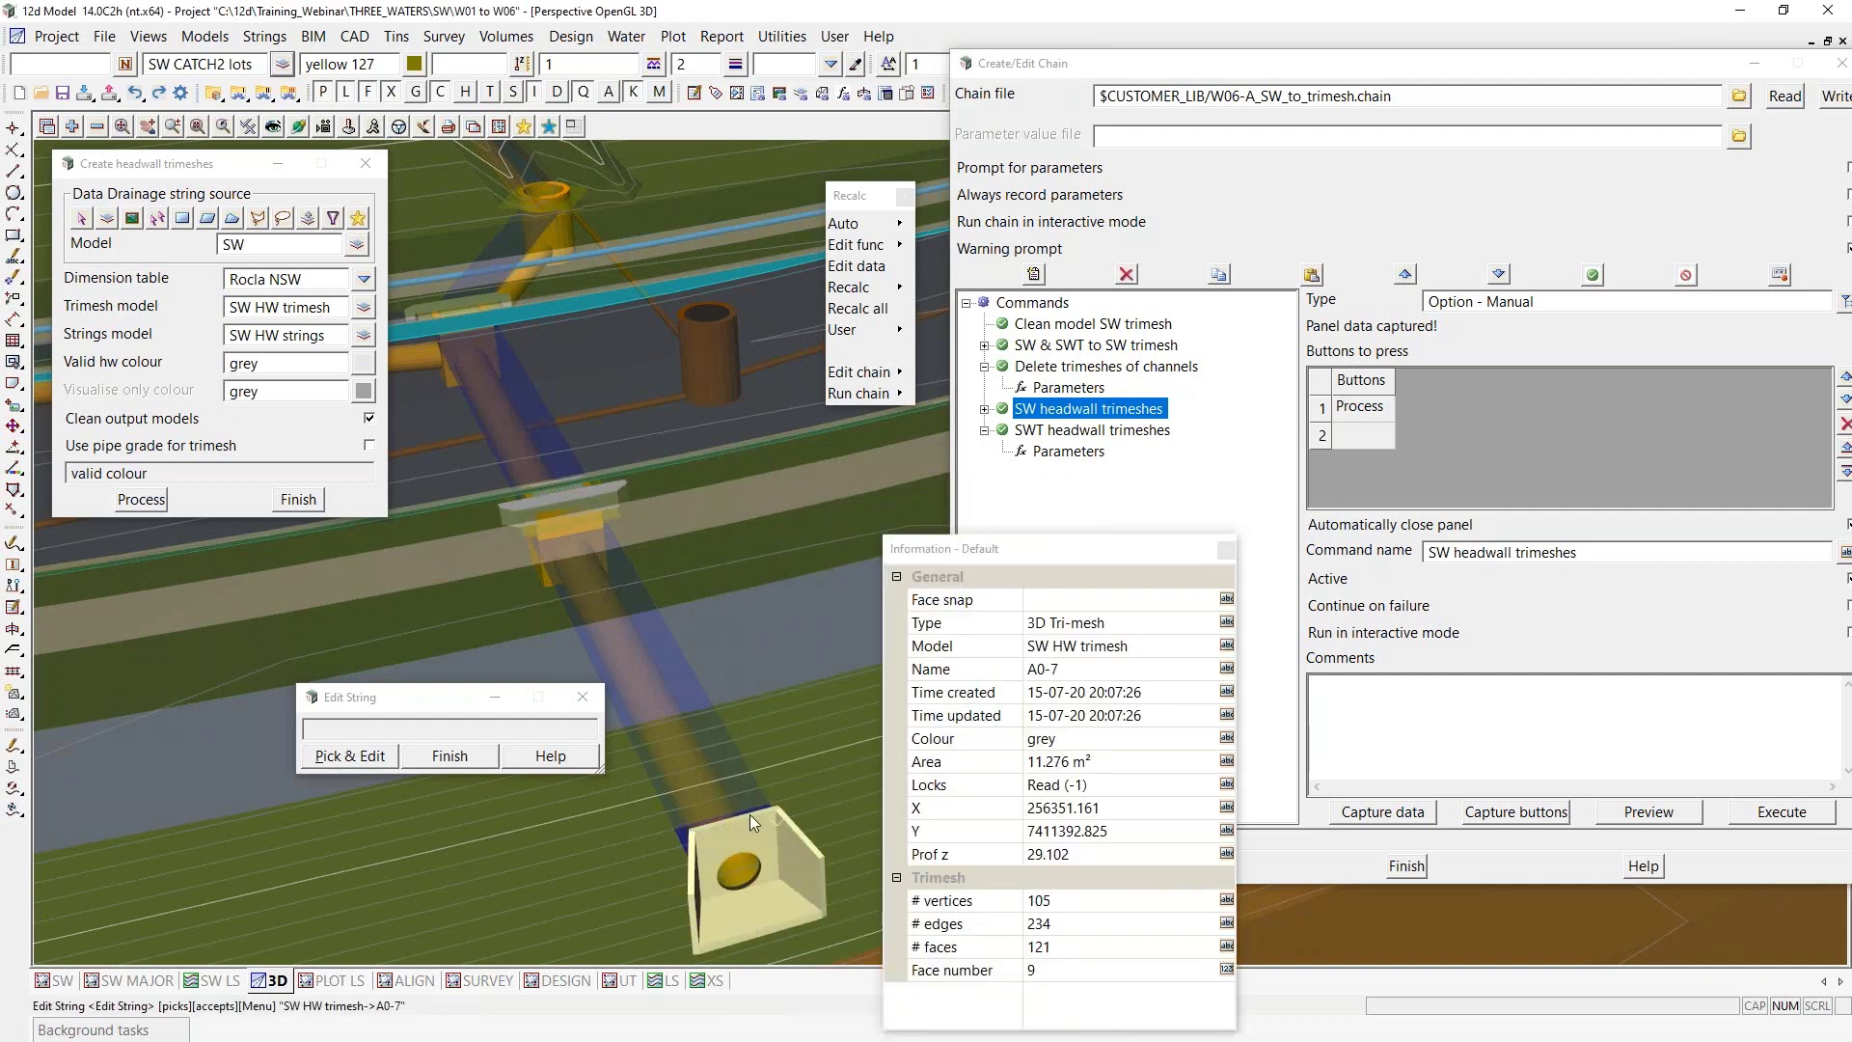
{"action": "left_click", "coordinate": [473, 760]}
{"action": "left_click", "coordinate": [319, 499]}
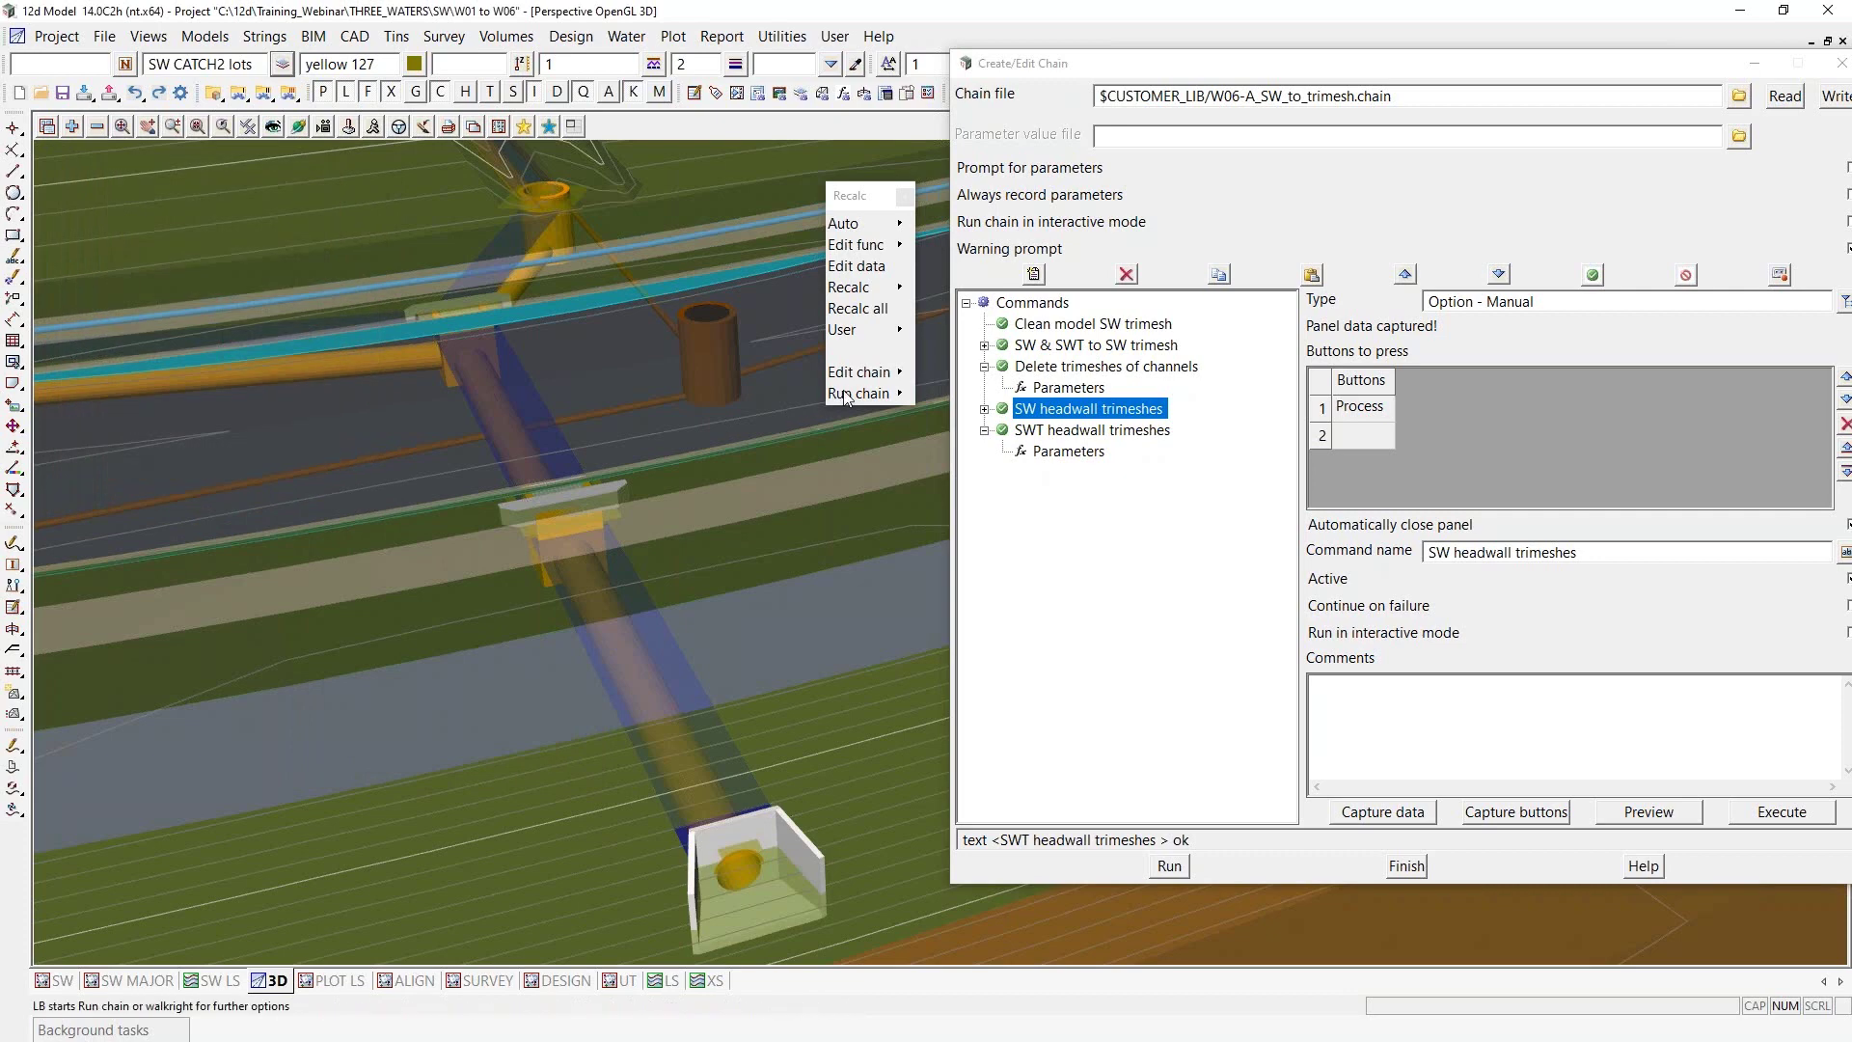
{"action": "mouse_move", "coordinate": [873, 392]}
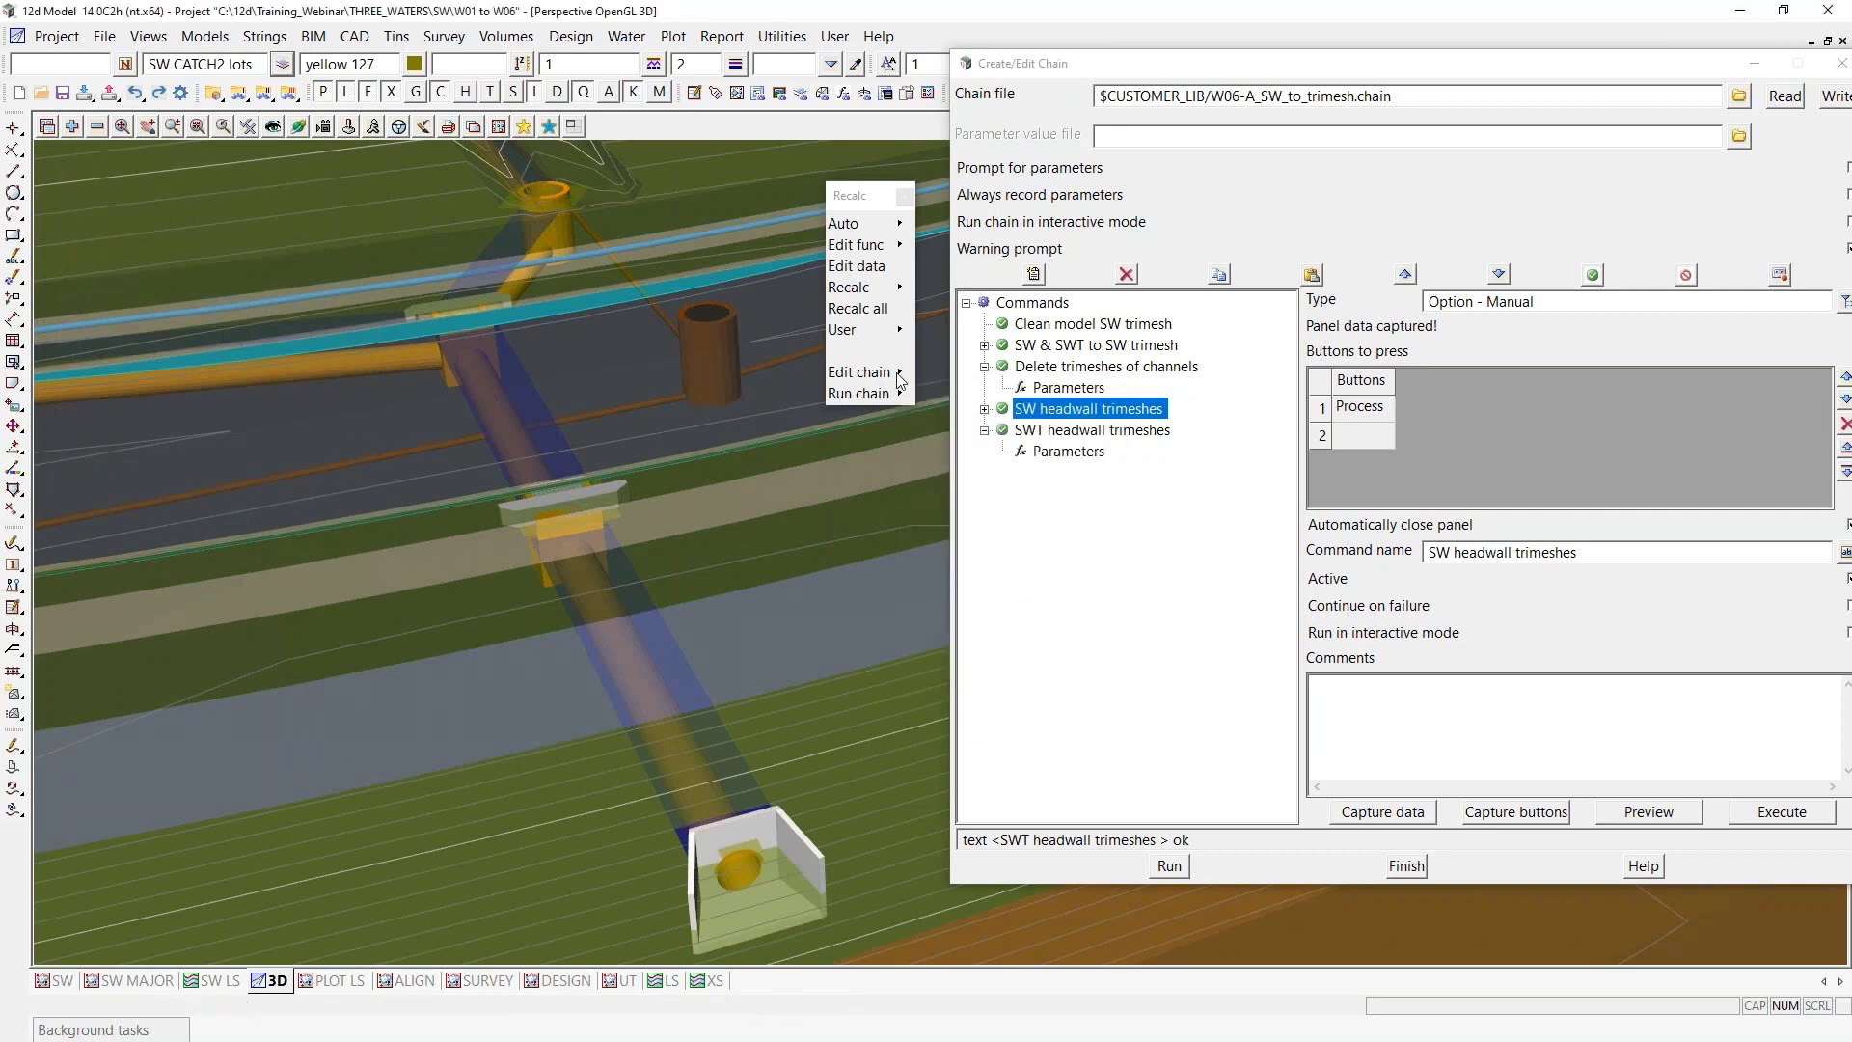
Open the customer library chain W06-C_SW_to_IFC.chain for editing, enlarge its window, and show the Option Write IFC File command
{"action": "mouse_move", "coordinate": [1095, 696]}
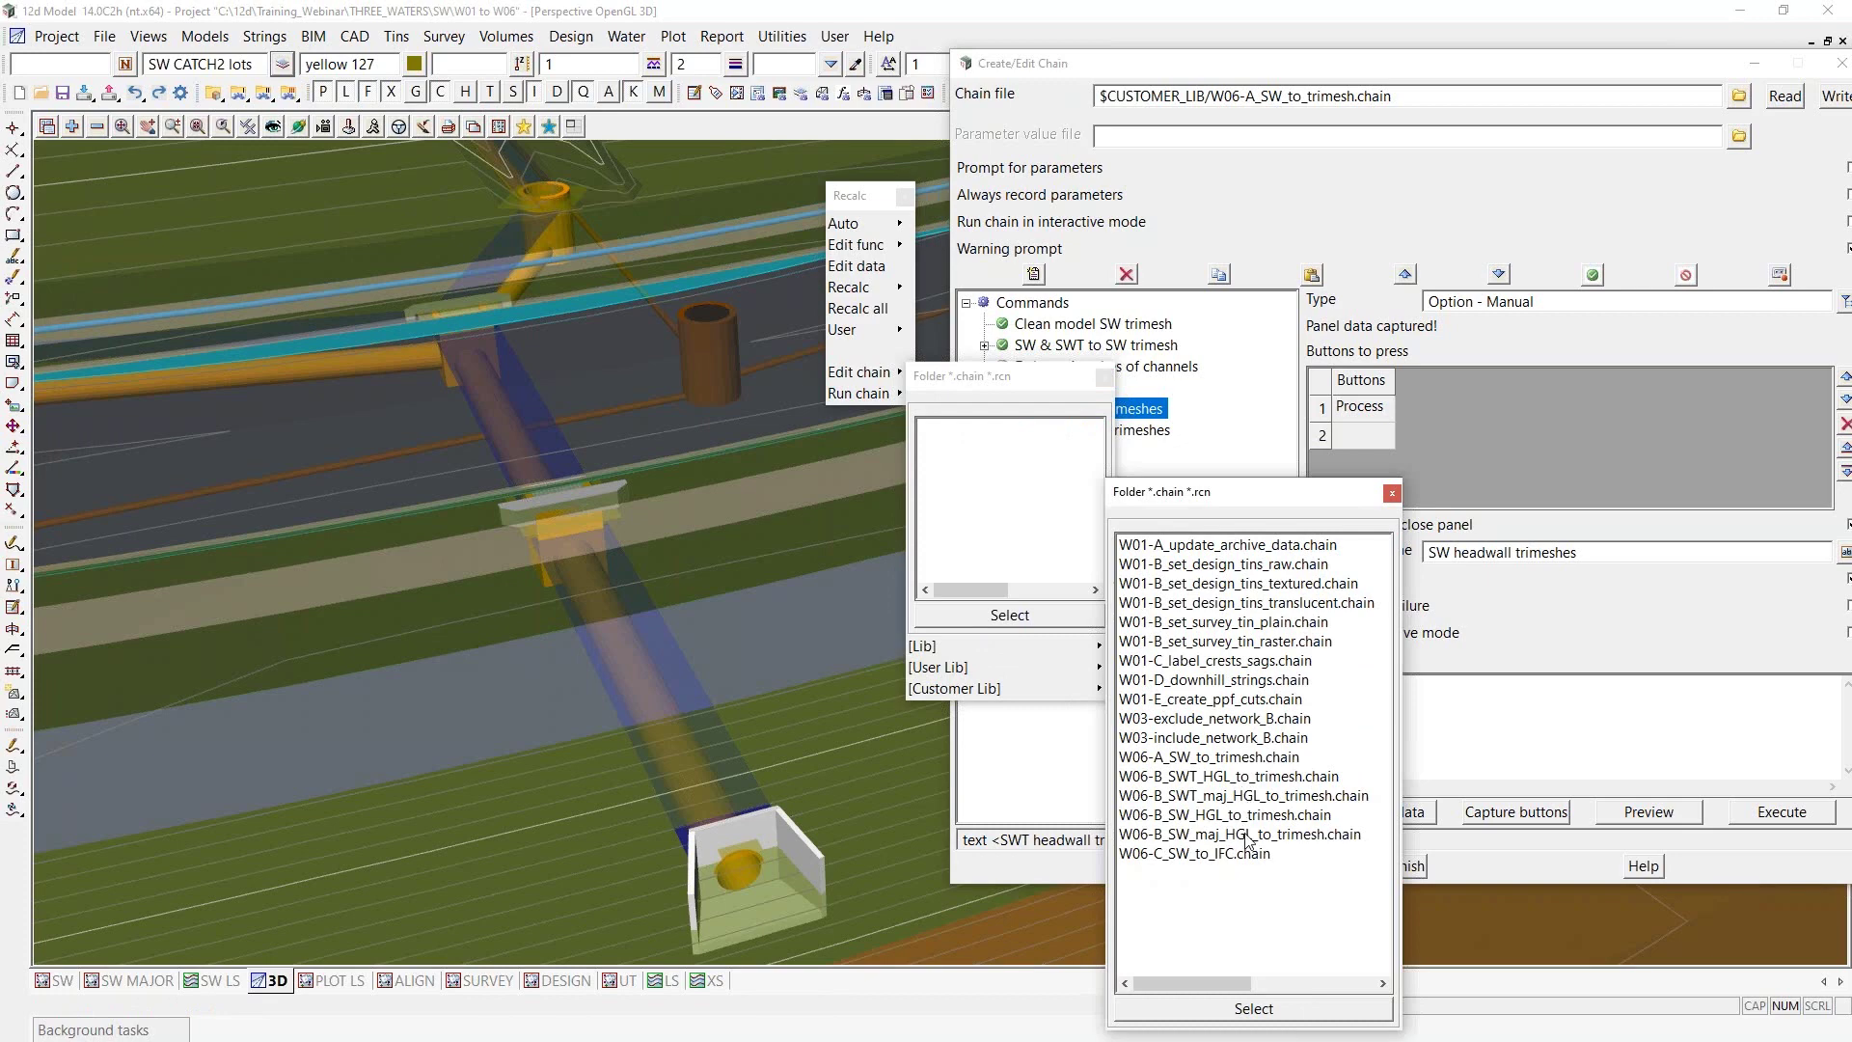
{"action": "double_click", "coordinate": [1159, 857]}
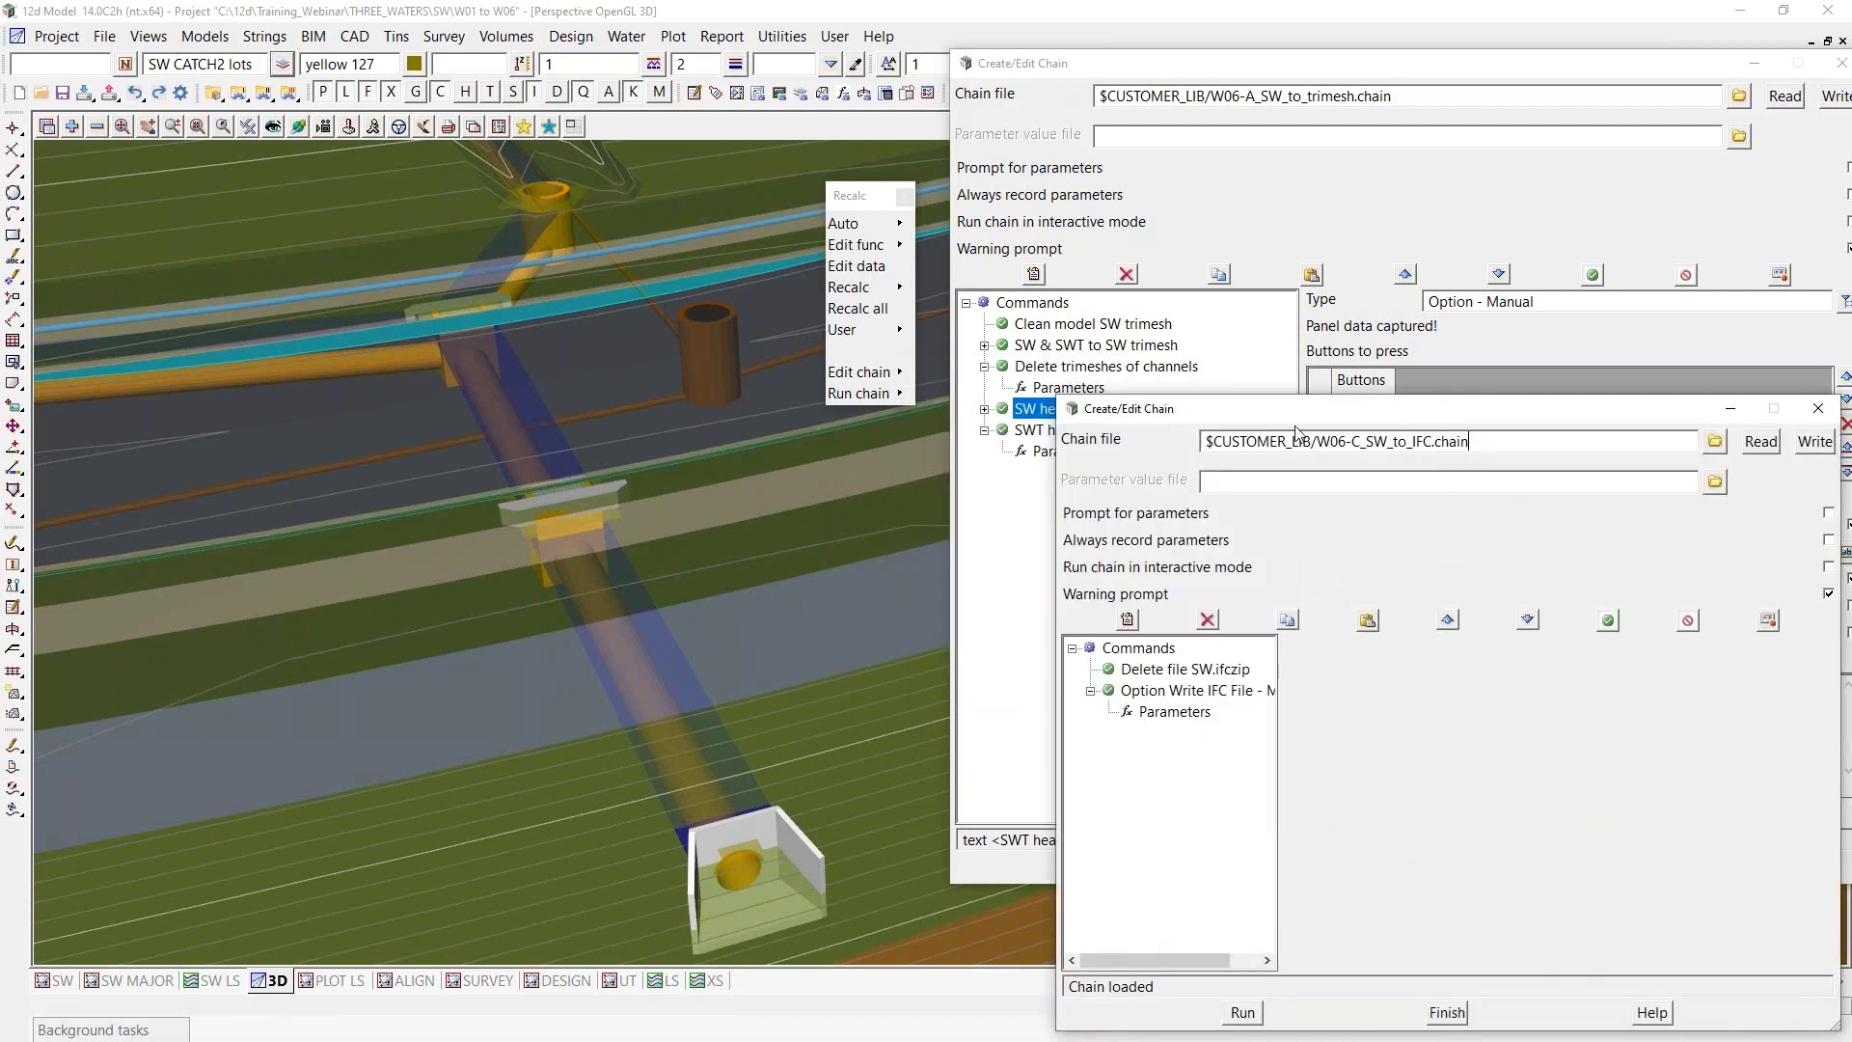
{"action": "left_click_drag", "start_coordinate": [1292, 413], "coordinate": [312, 46]}
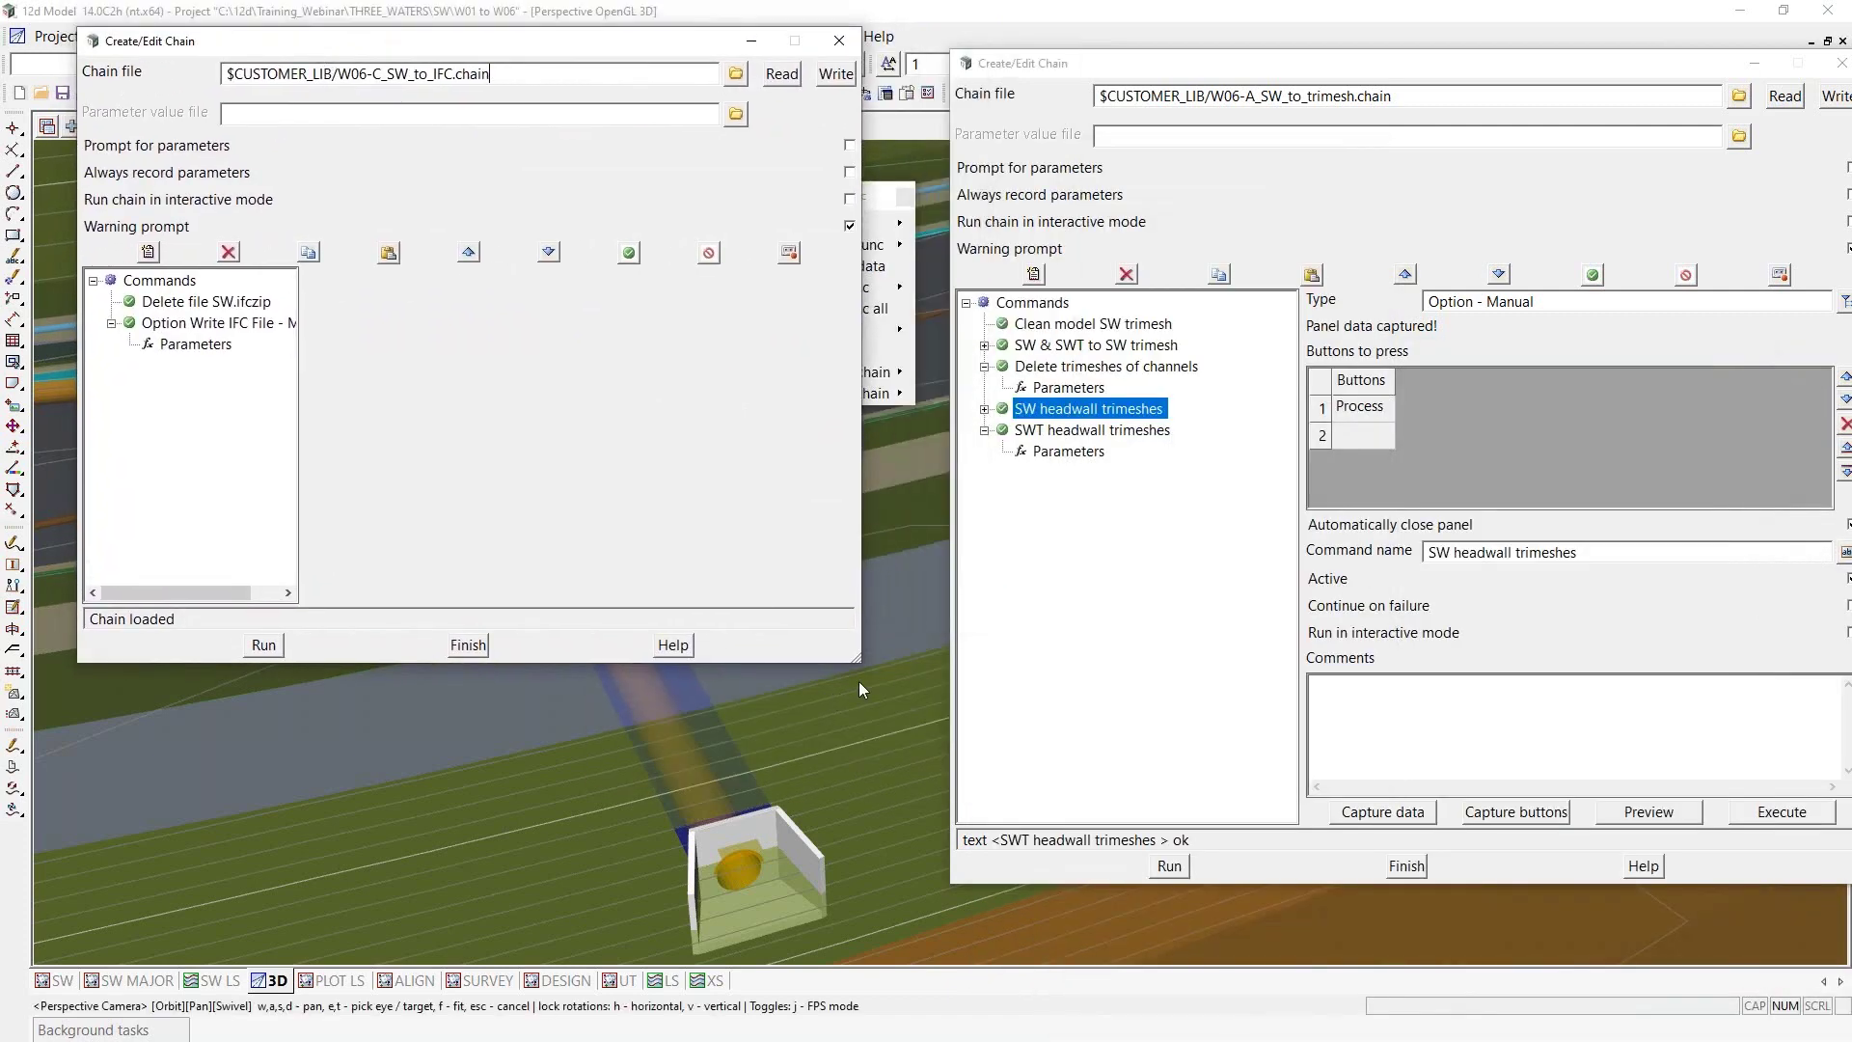
{"action": "left_click_drag", "start_coordinate": [857, 660], "coordinate": [1026, 813]}
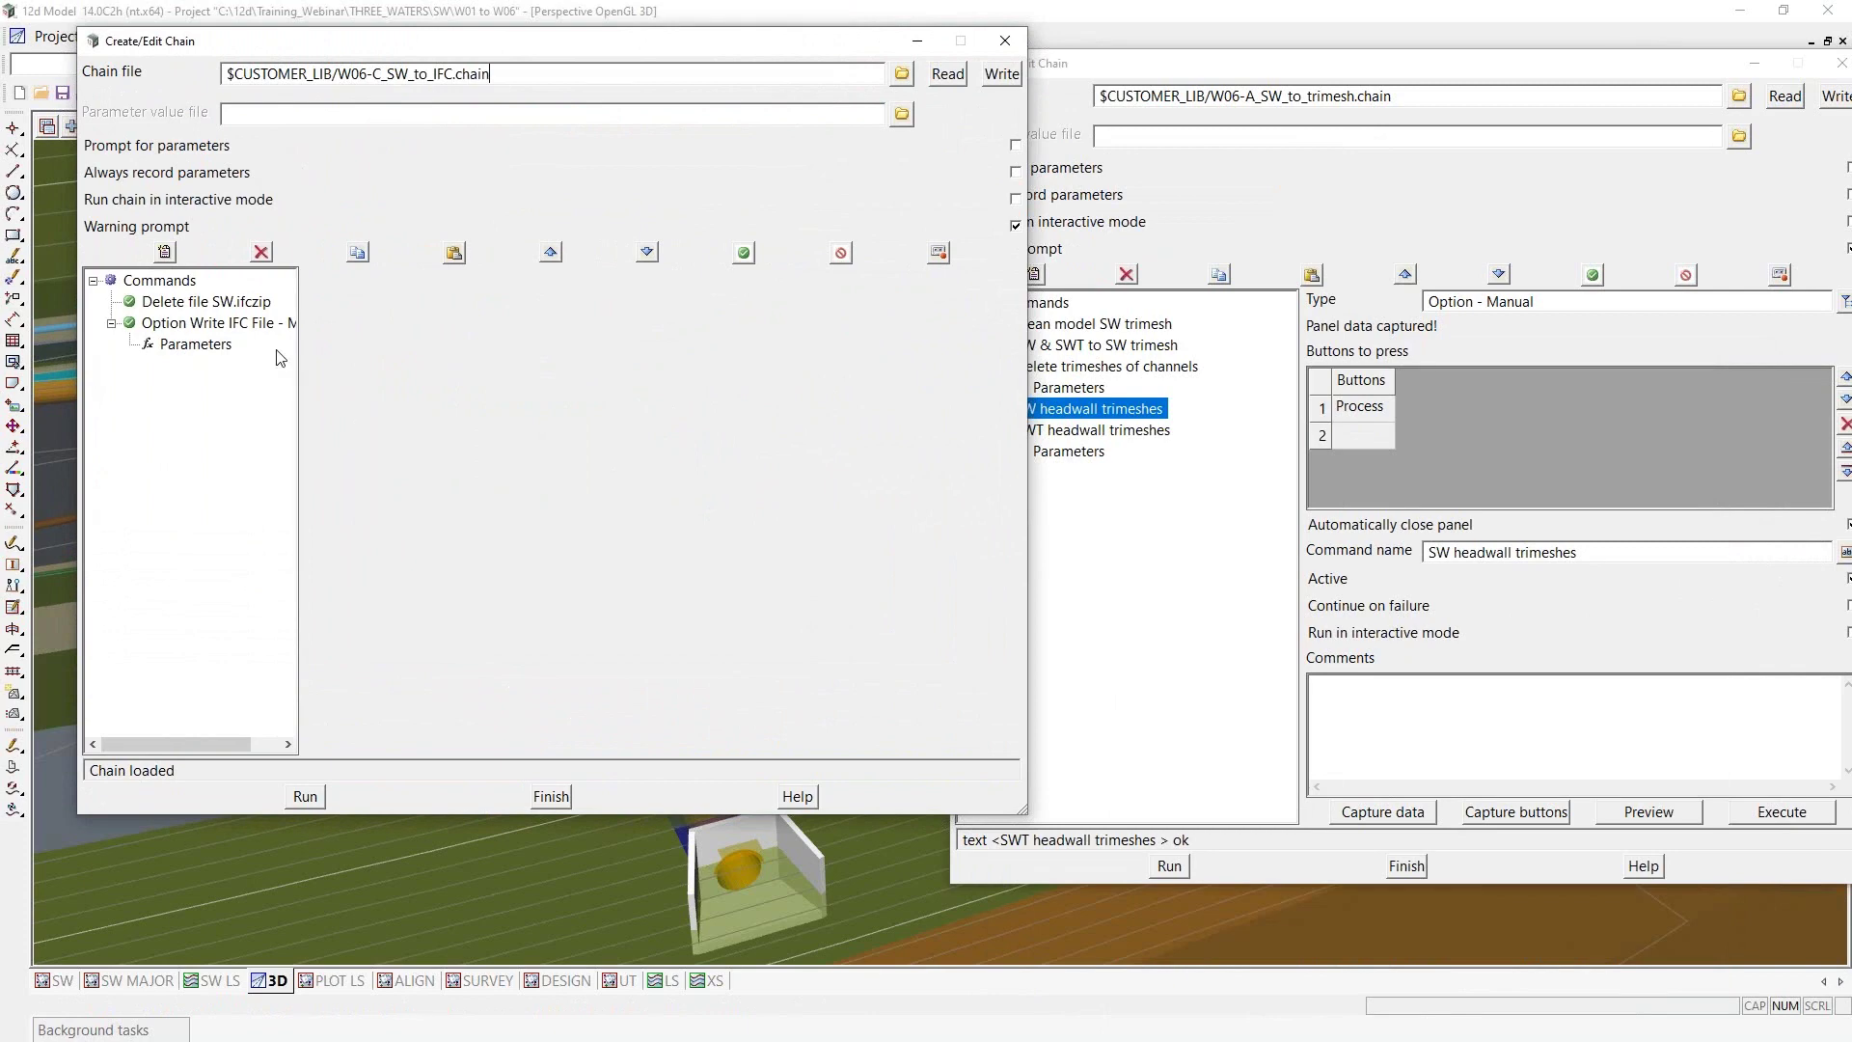
{"action": "left_click", "coordinate": [218, 325]}
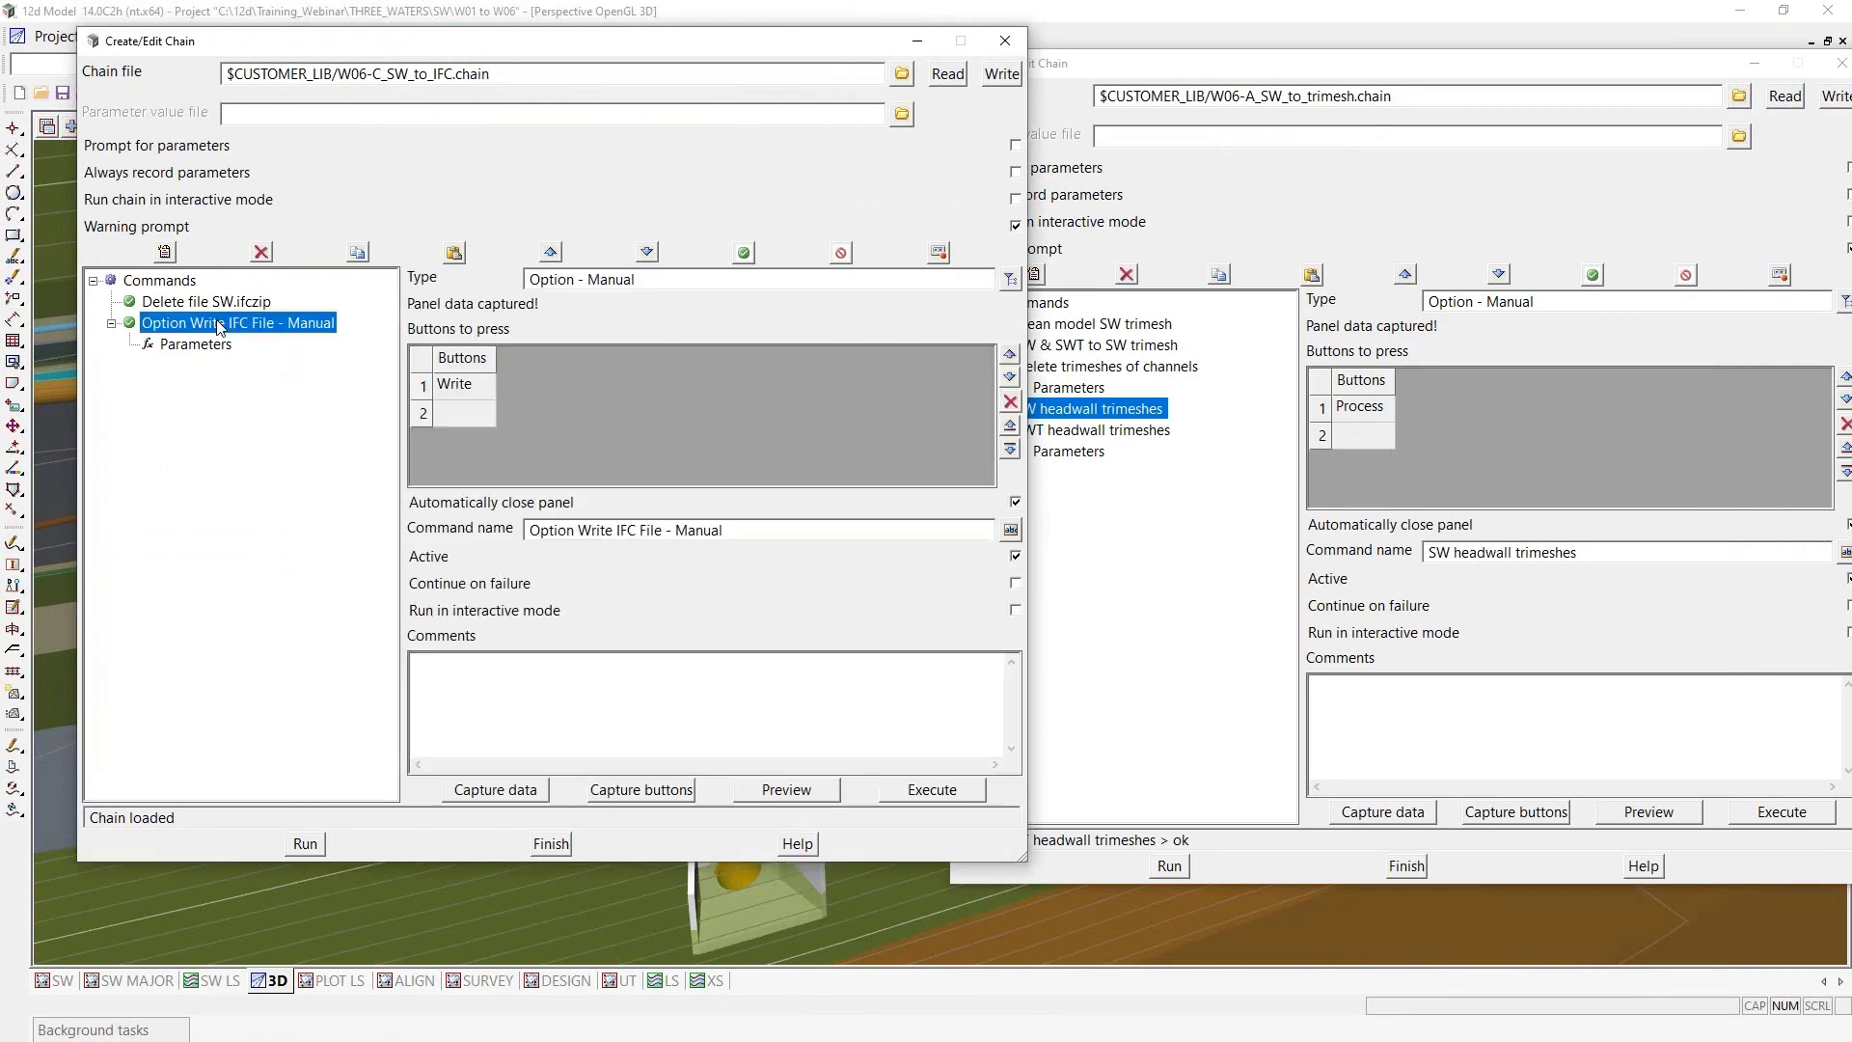
Preview the Write IFC File command, review its model list, general settings and IFC version choices, and close the preview
{"action": "left_click", "coordinate": [822, 793]}
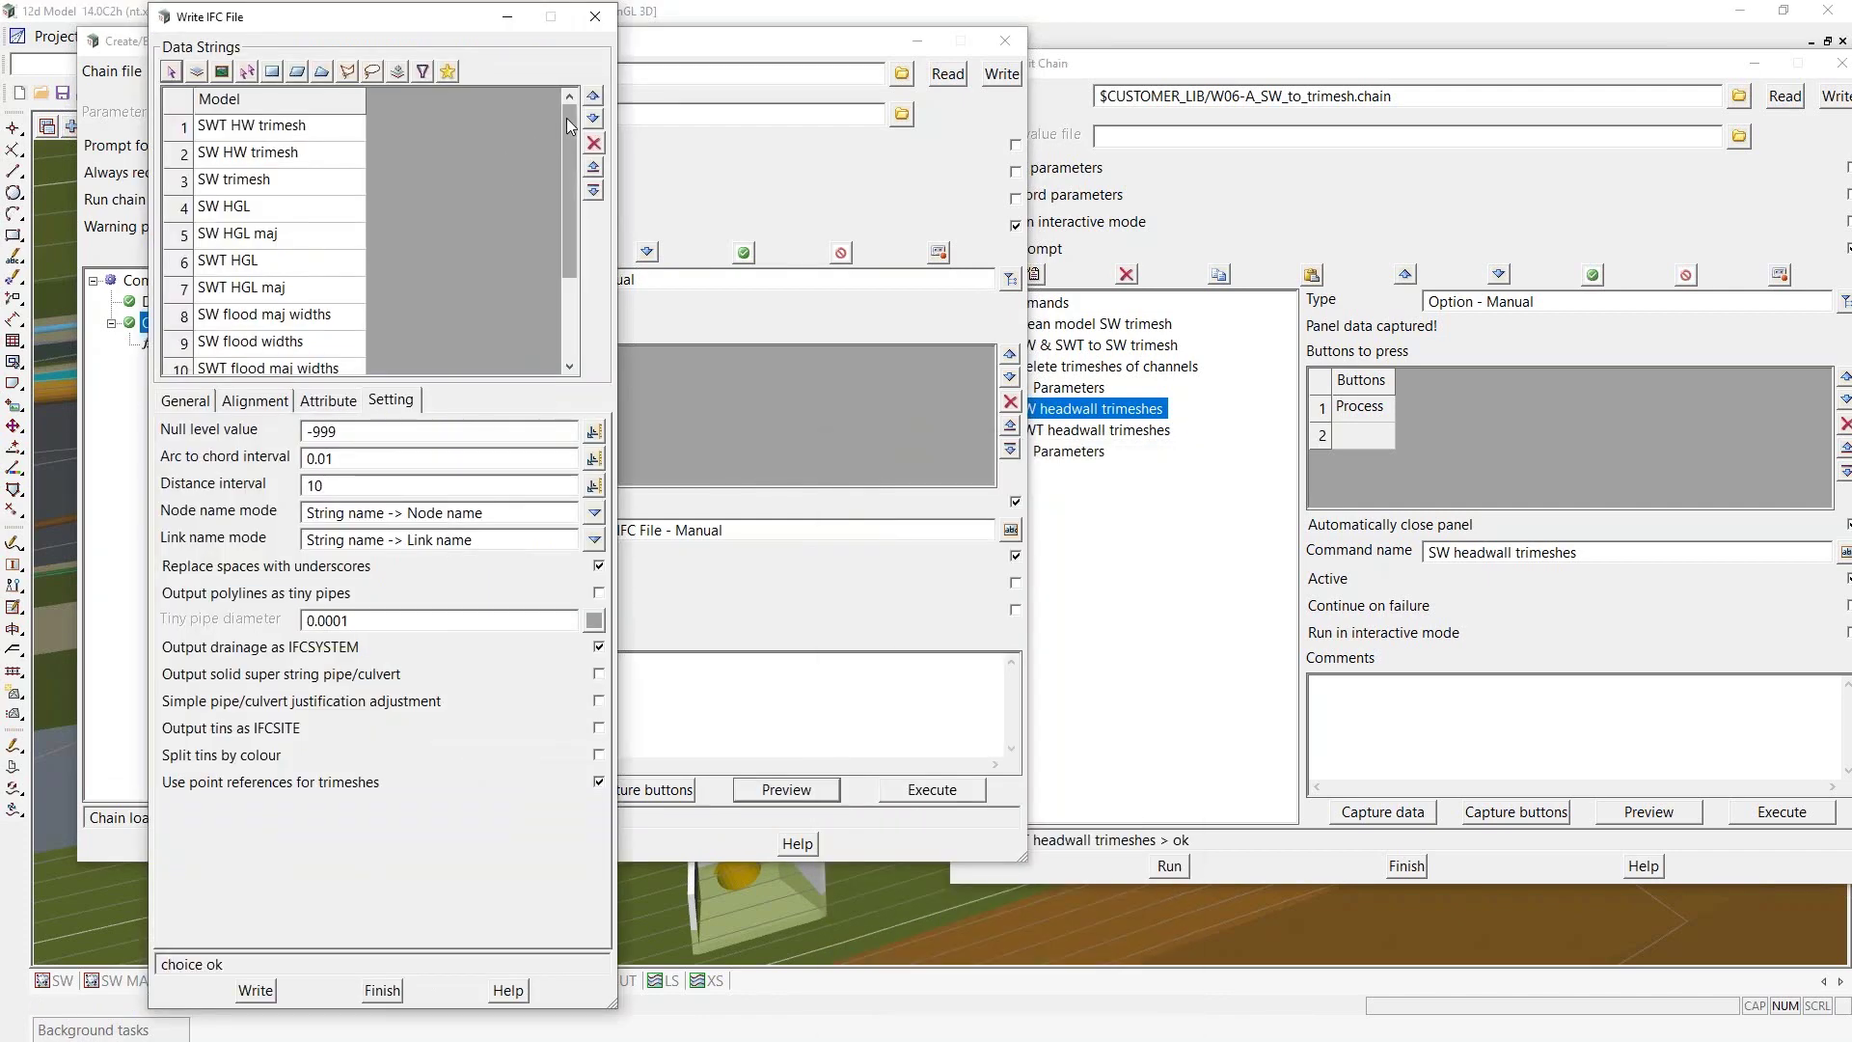
{"action": "left_click_drag", "start_coordinate": [566, 167], "coordinate": [563, 123]}
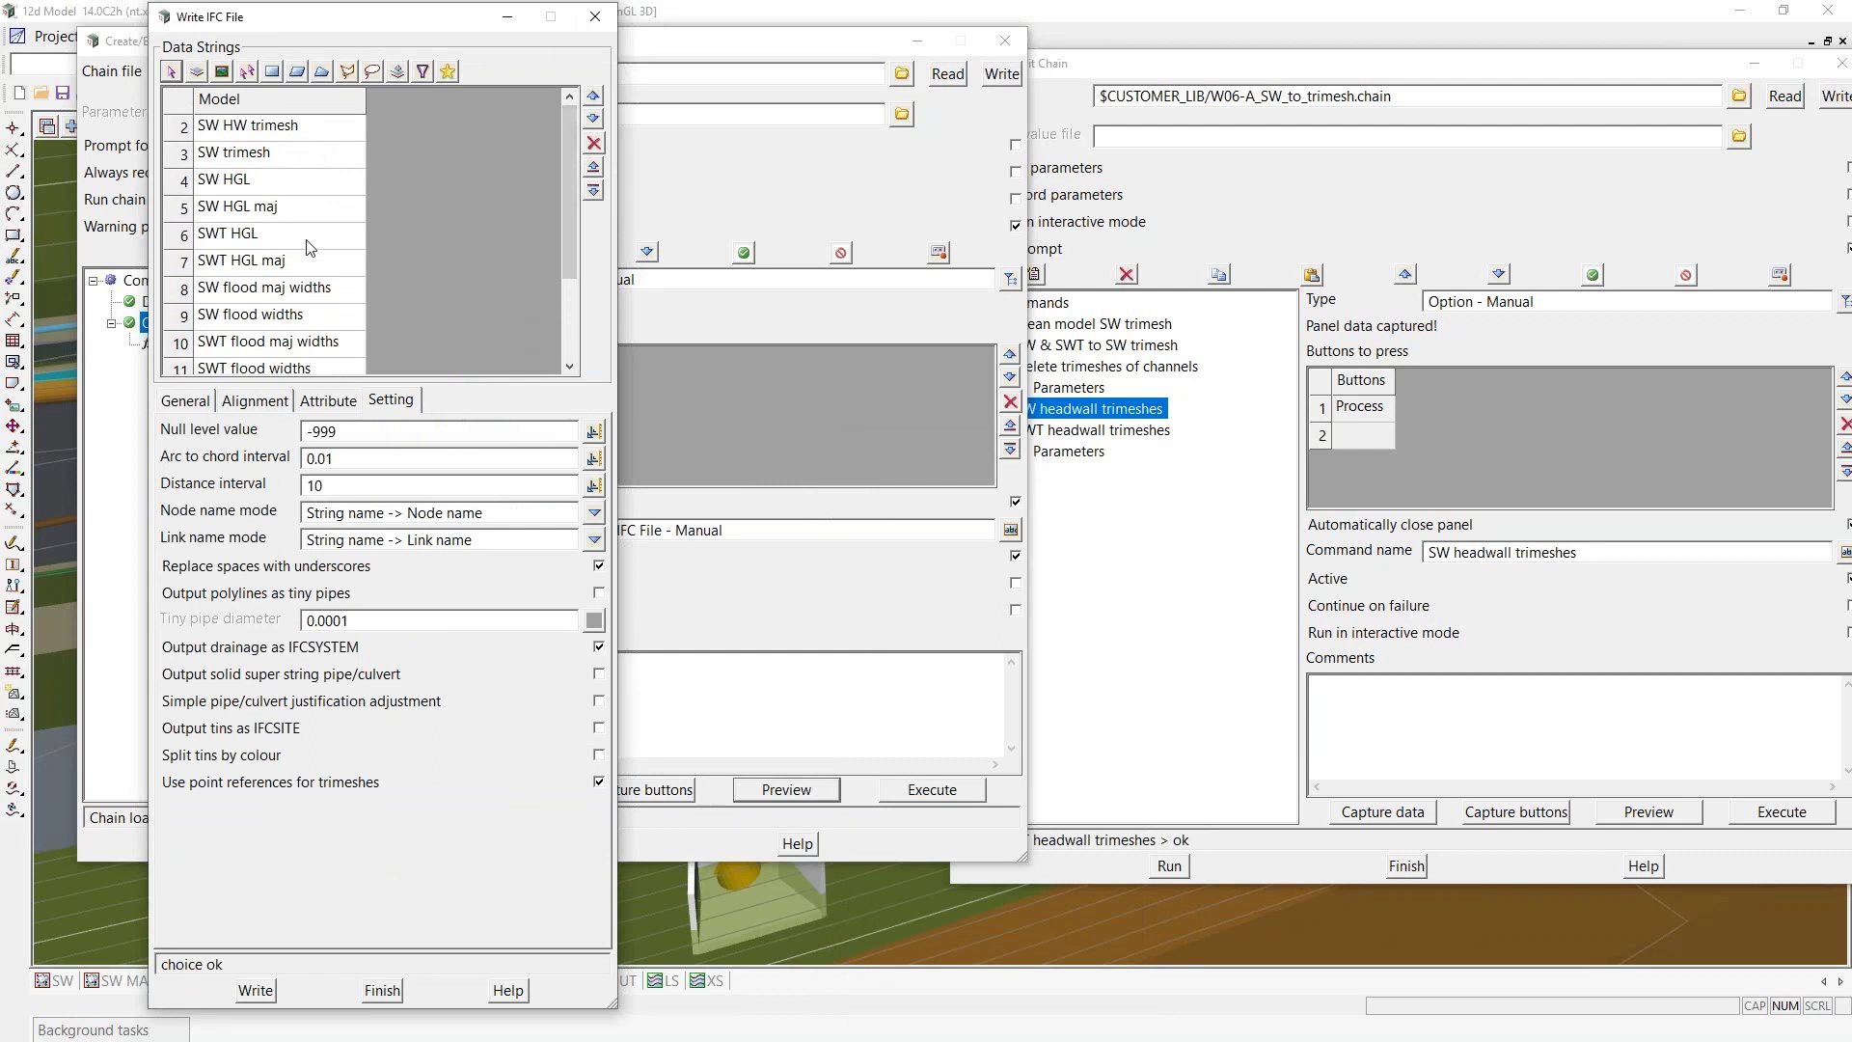
{"action": "scroll", "coordinate": [306, 243], "scroll_direction": "down", "scroll_amount": 2}
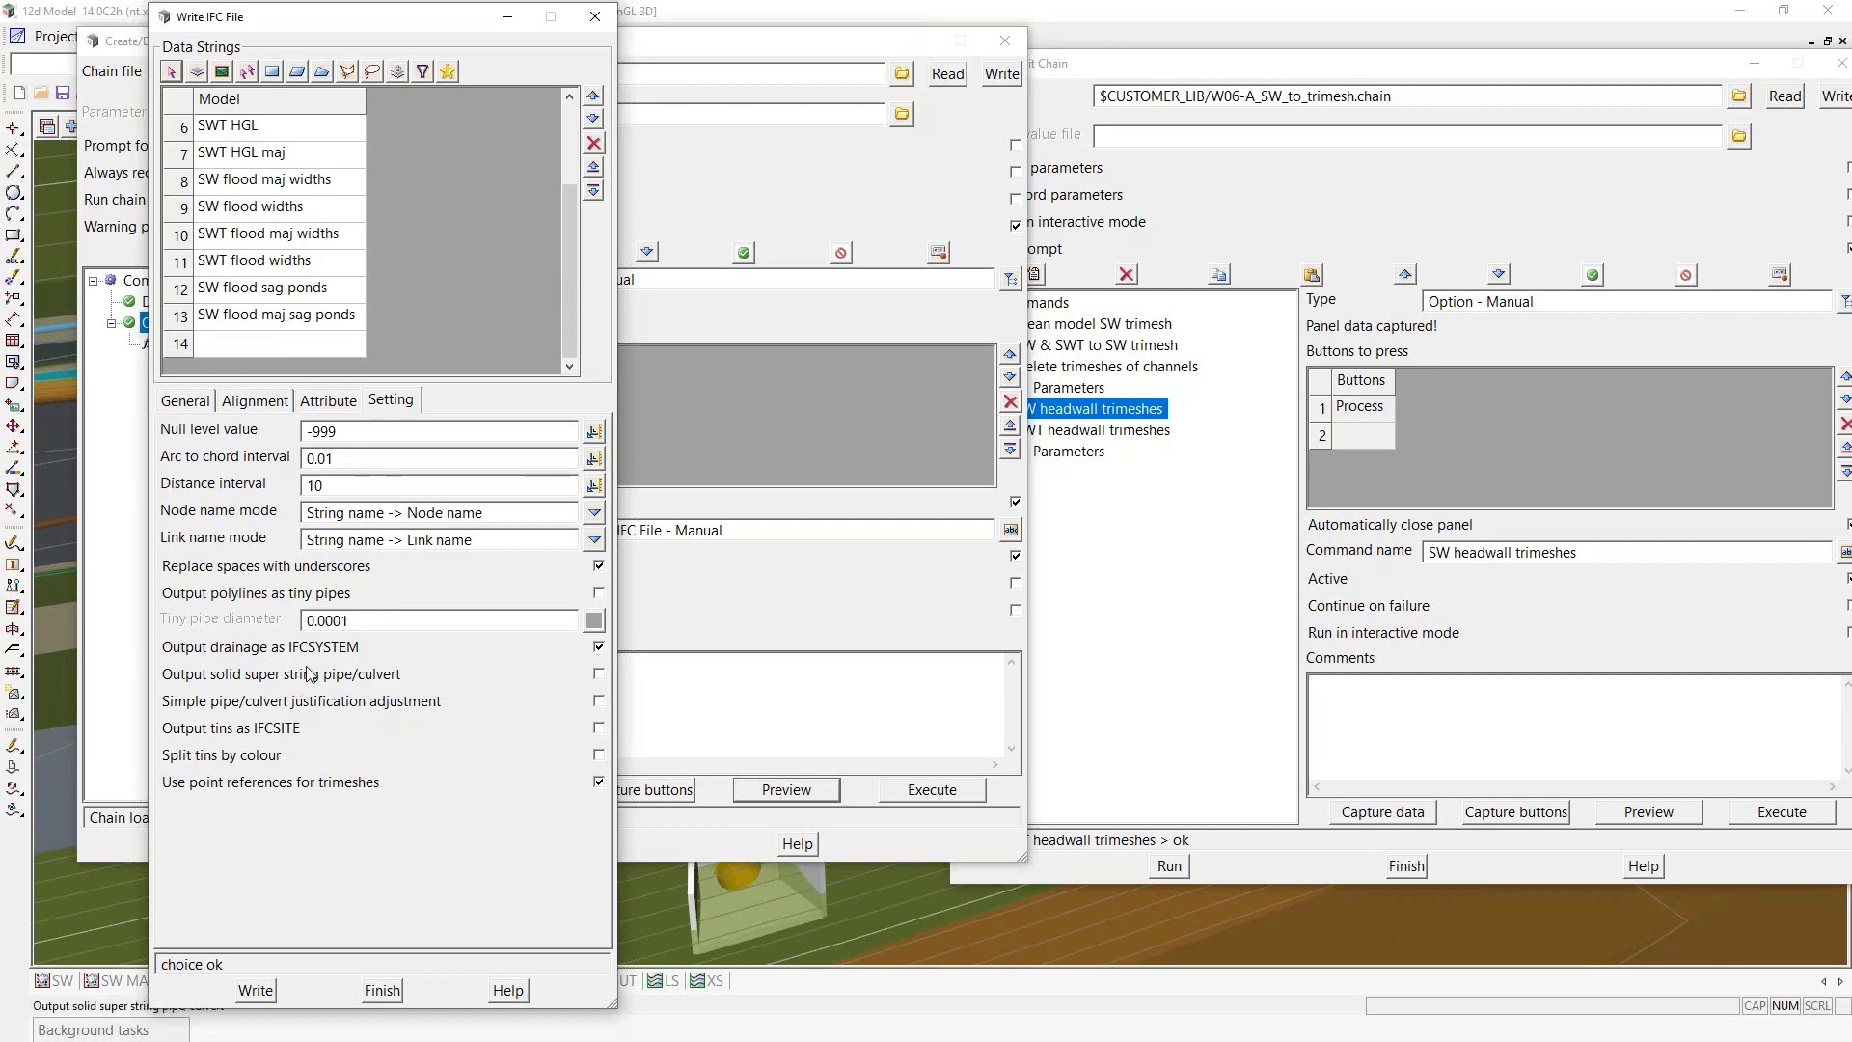
{"action": "left_click", "coordinate": [198, 402]}
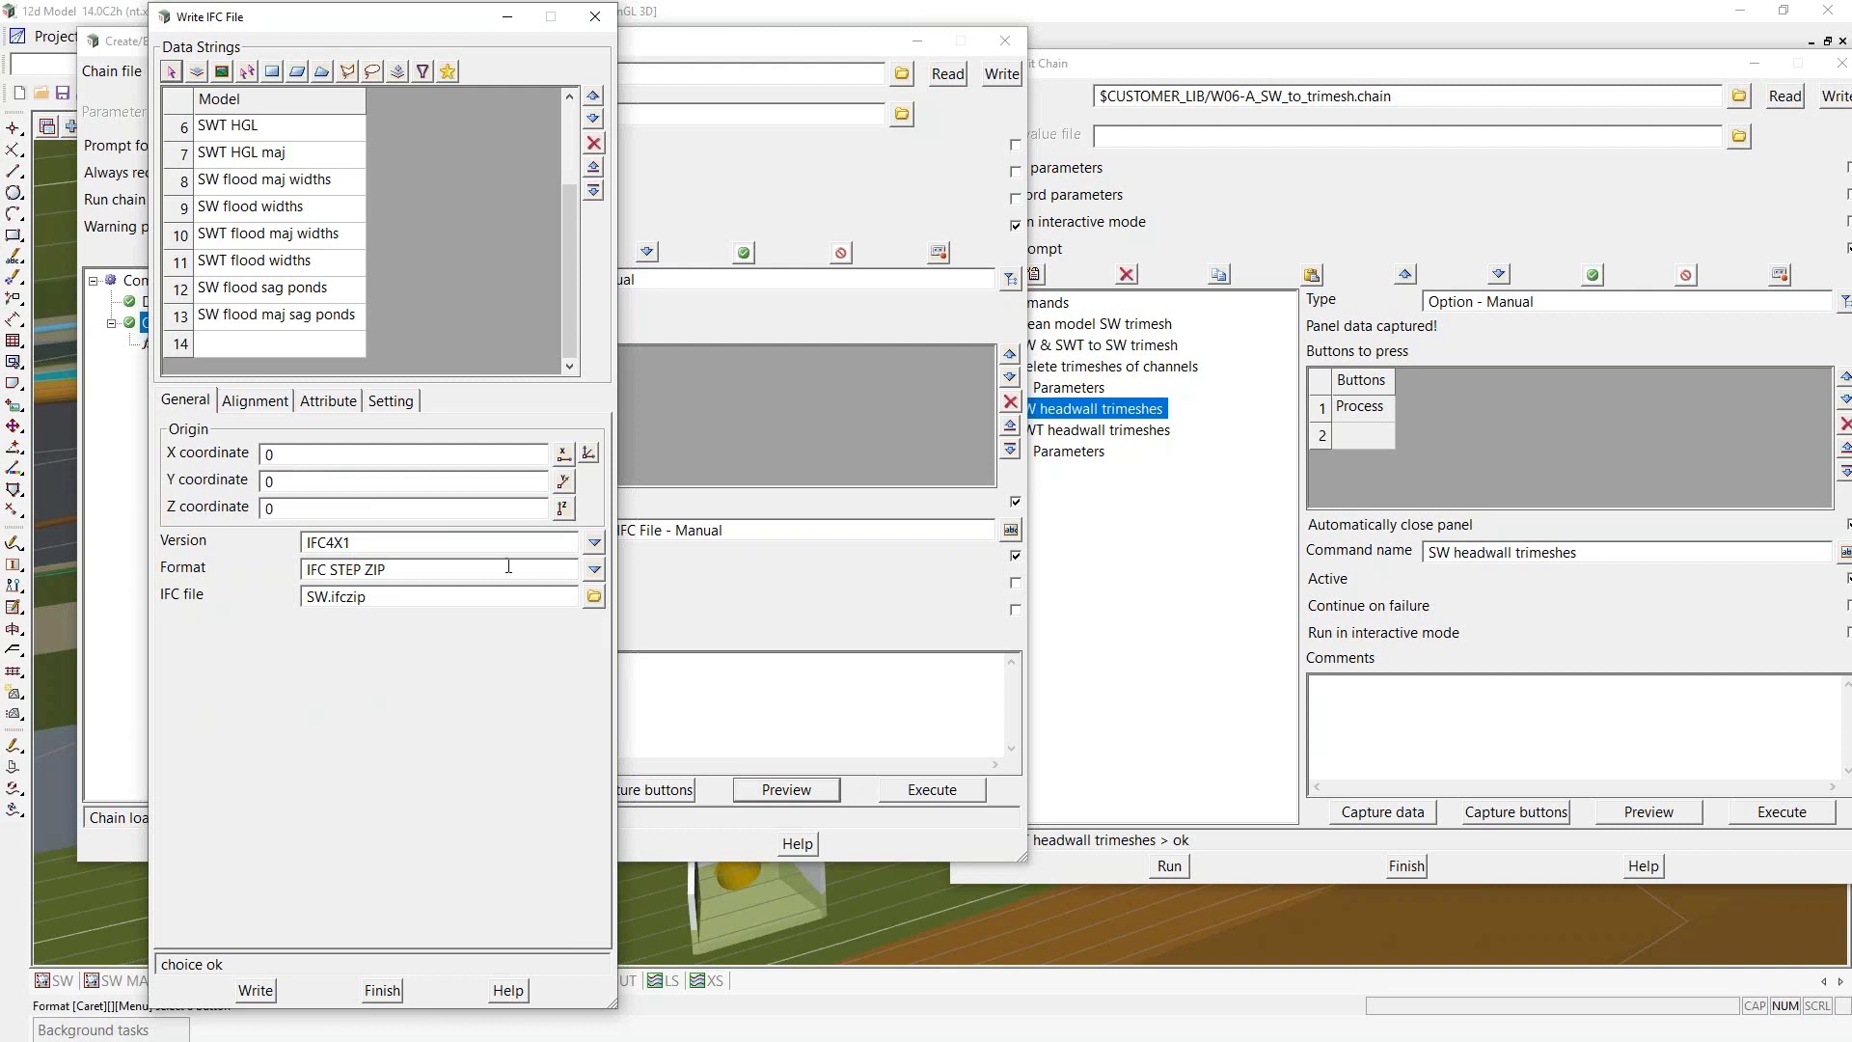
{"action": "left_click", "coordinate": [594, 542]}
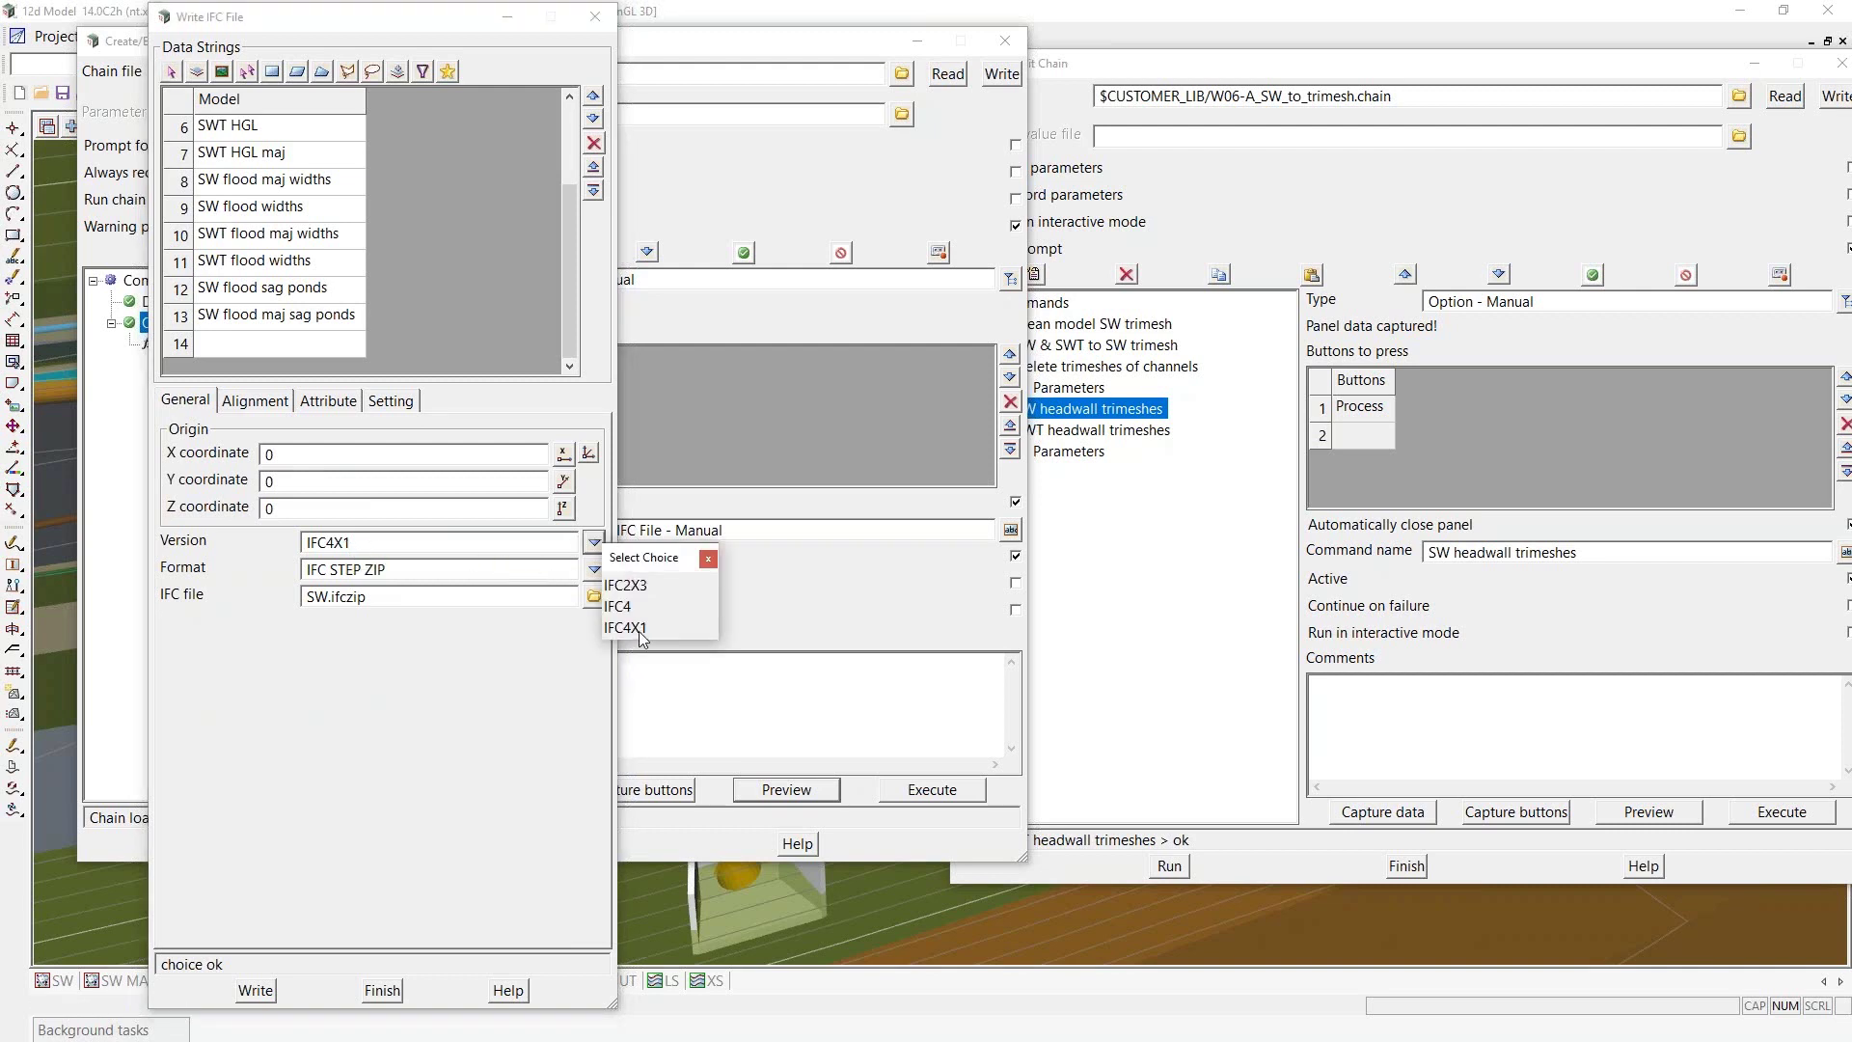
{"action": "left_click", "coordinate": [710, 559]}
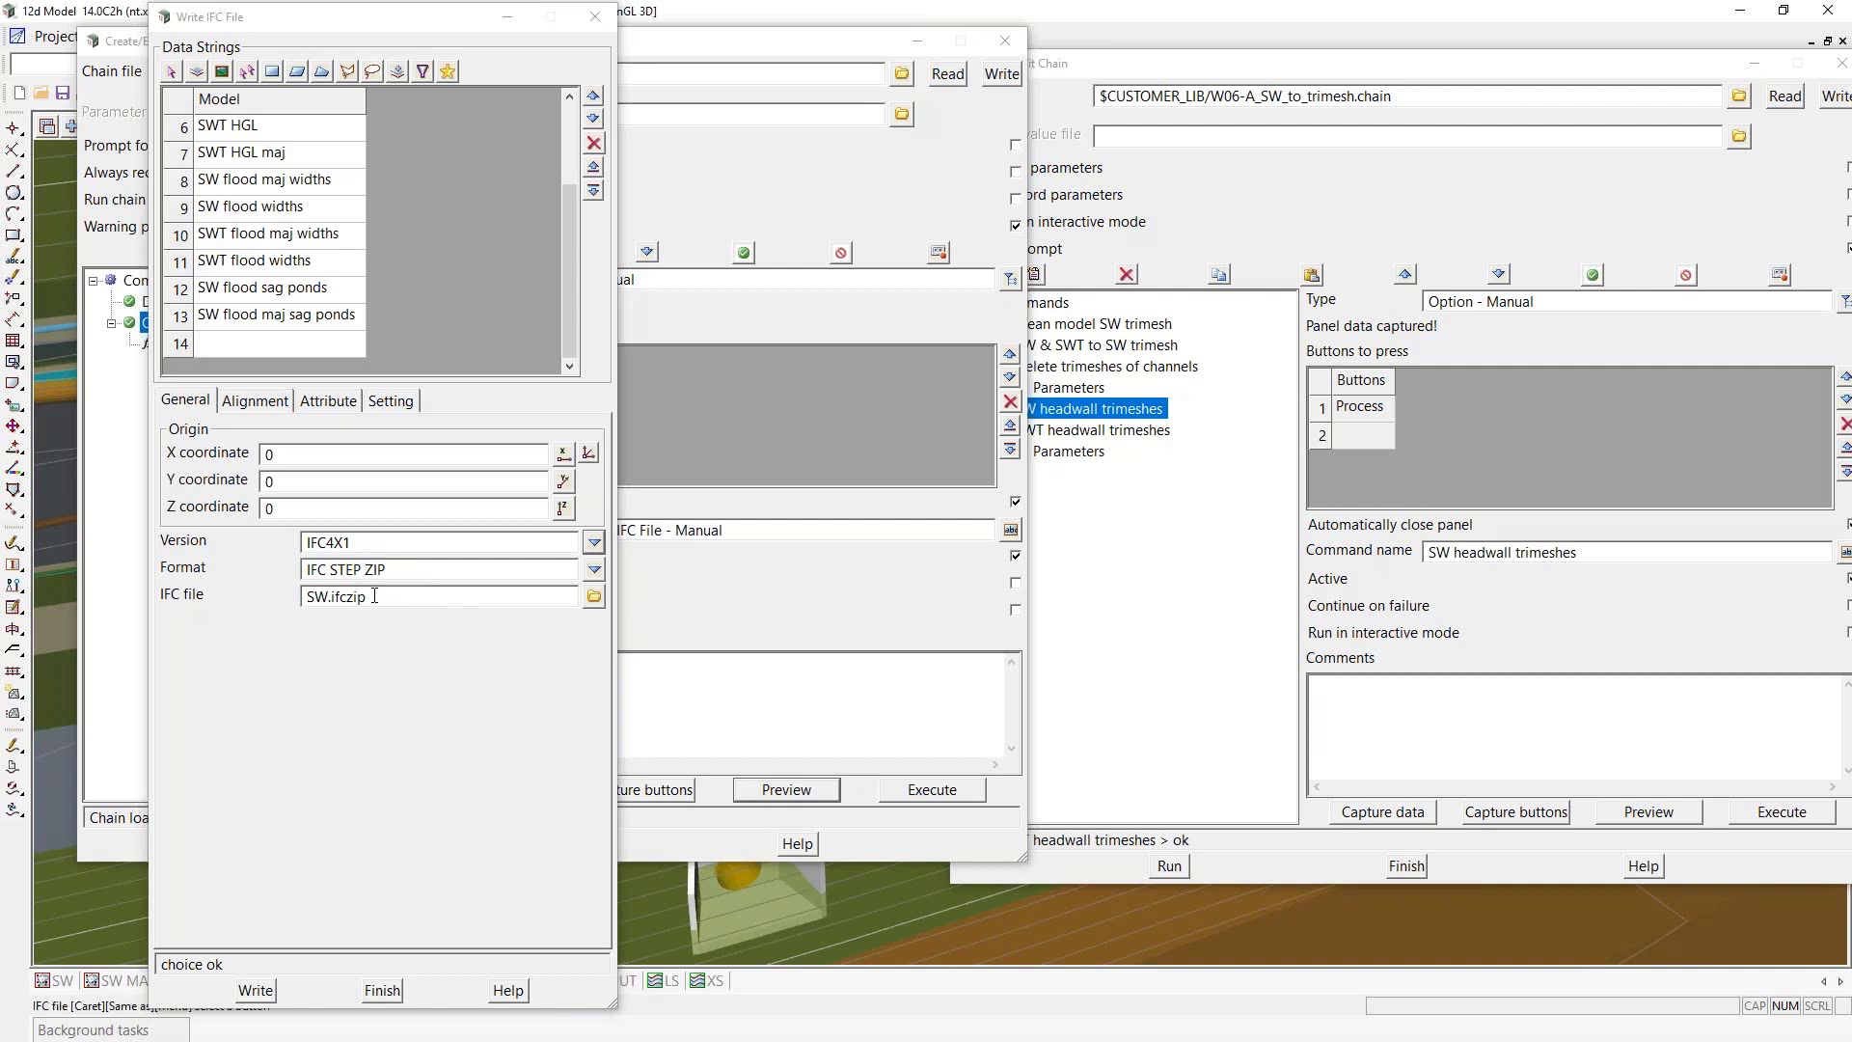
{"action": "left_click", "coordinate": [403, 571]}
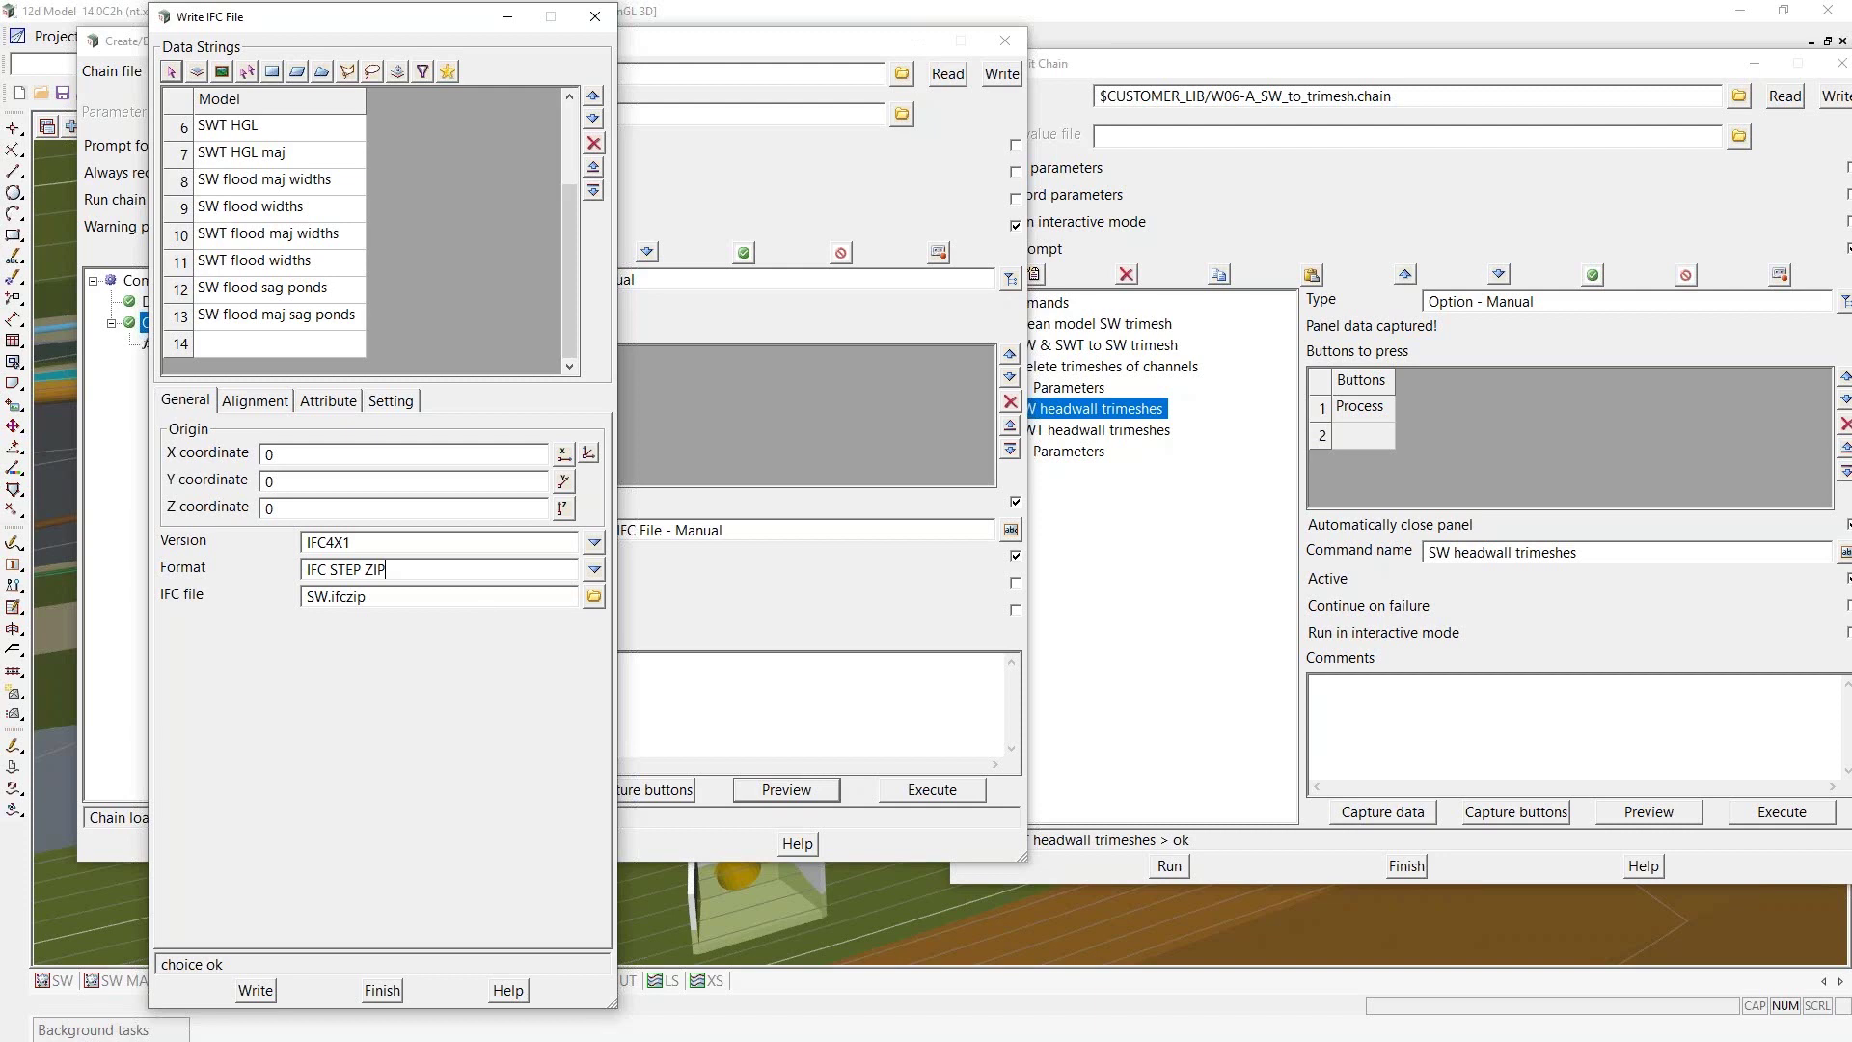
{"action": "left_click", "coordinate": [598, 16]}
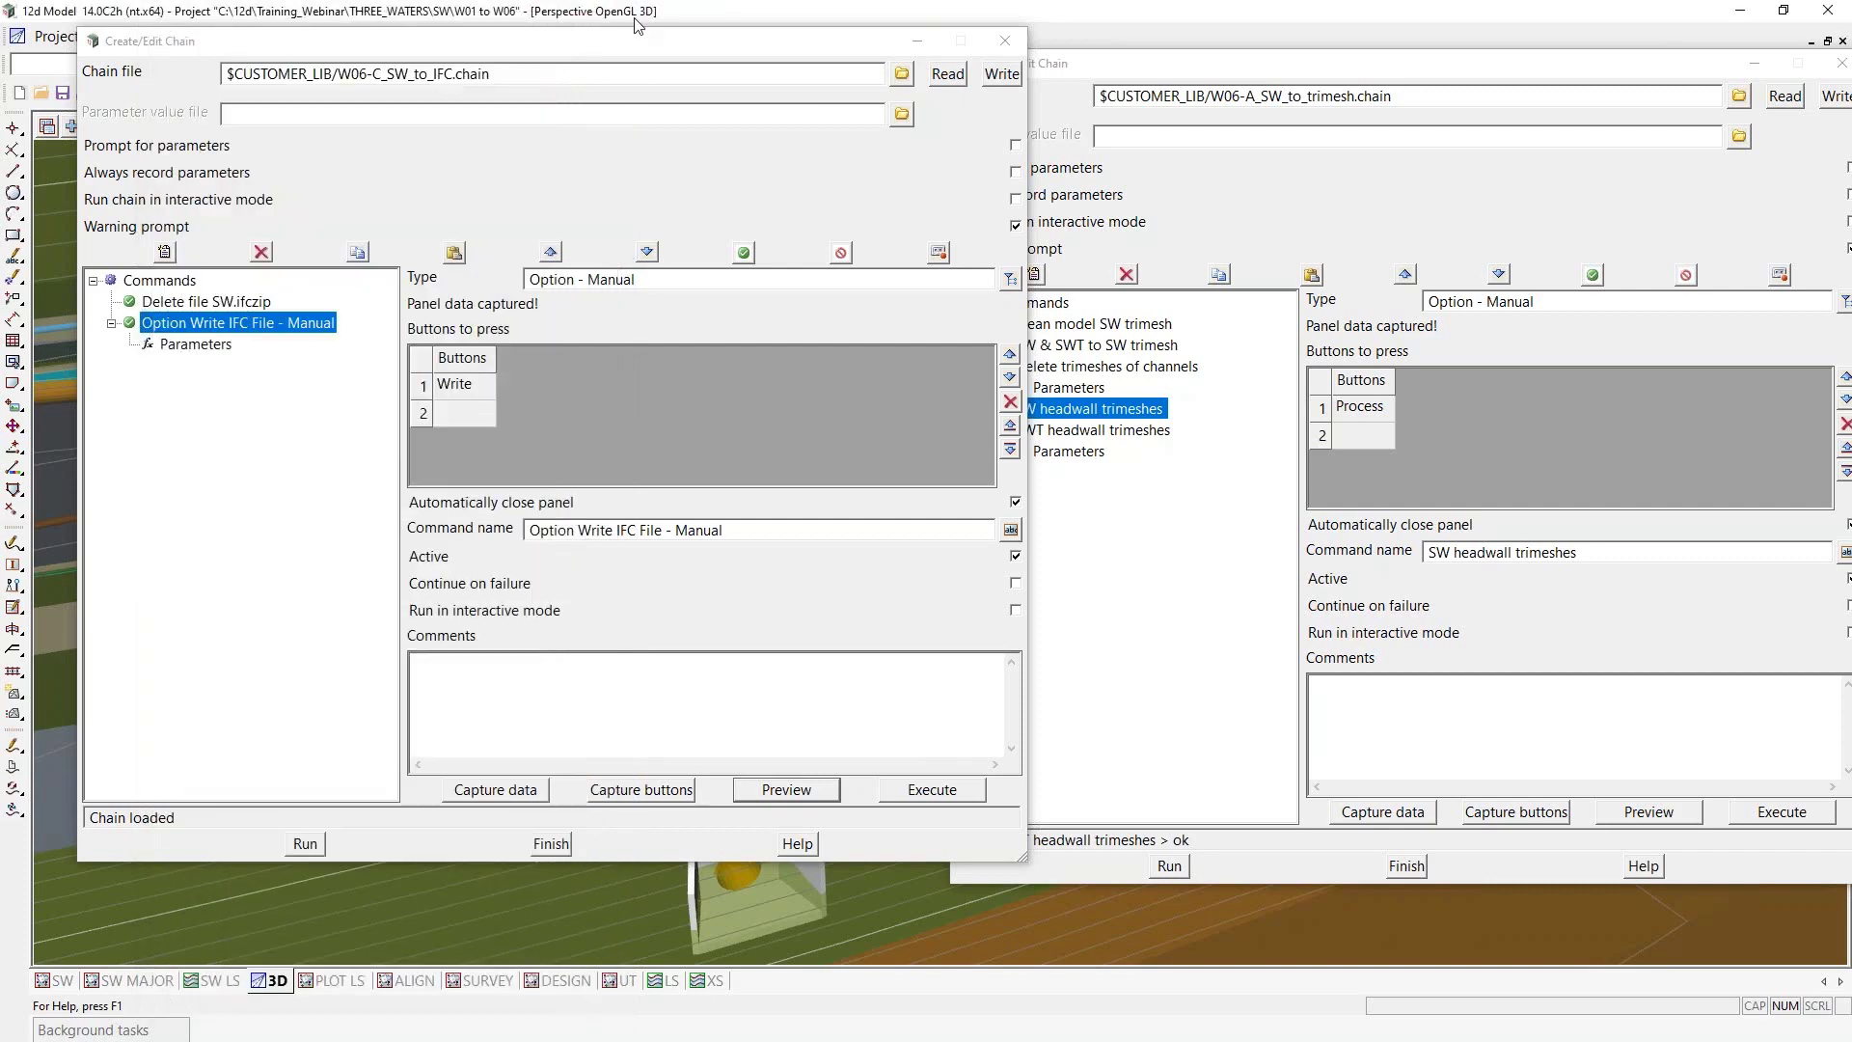
Close the chain editors for W06-C_SW_to_IFC.chain and W06-A_SW_to_trimesh.chain
{"action": "left_click", "coordinate": [1006, 41]}
{"action": "double_click", "coordinate": [1643, 66]}
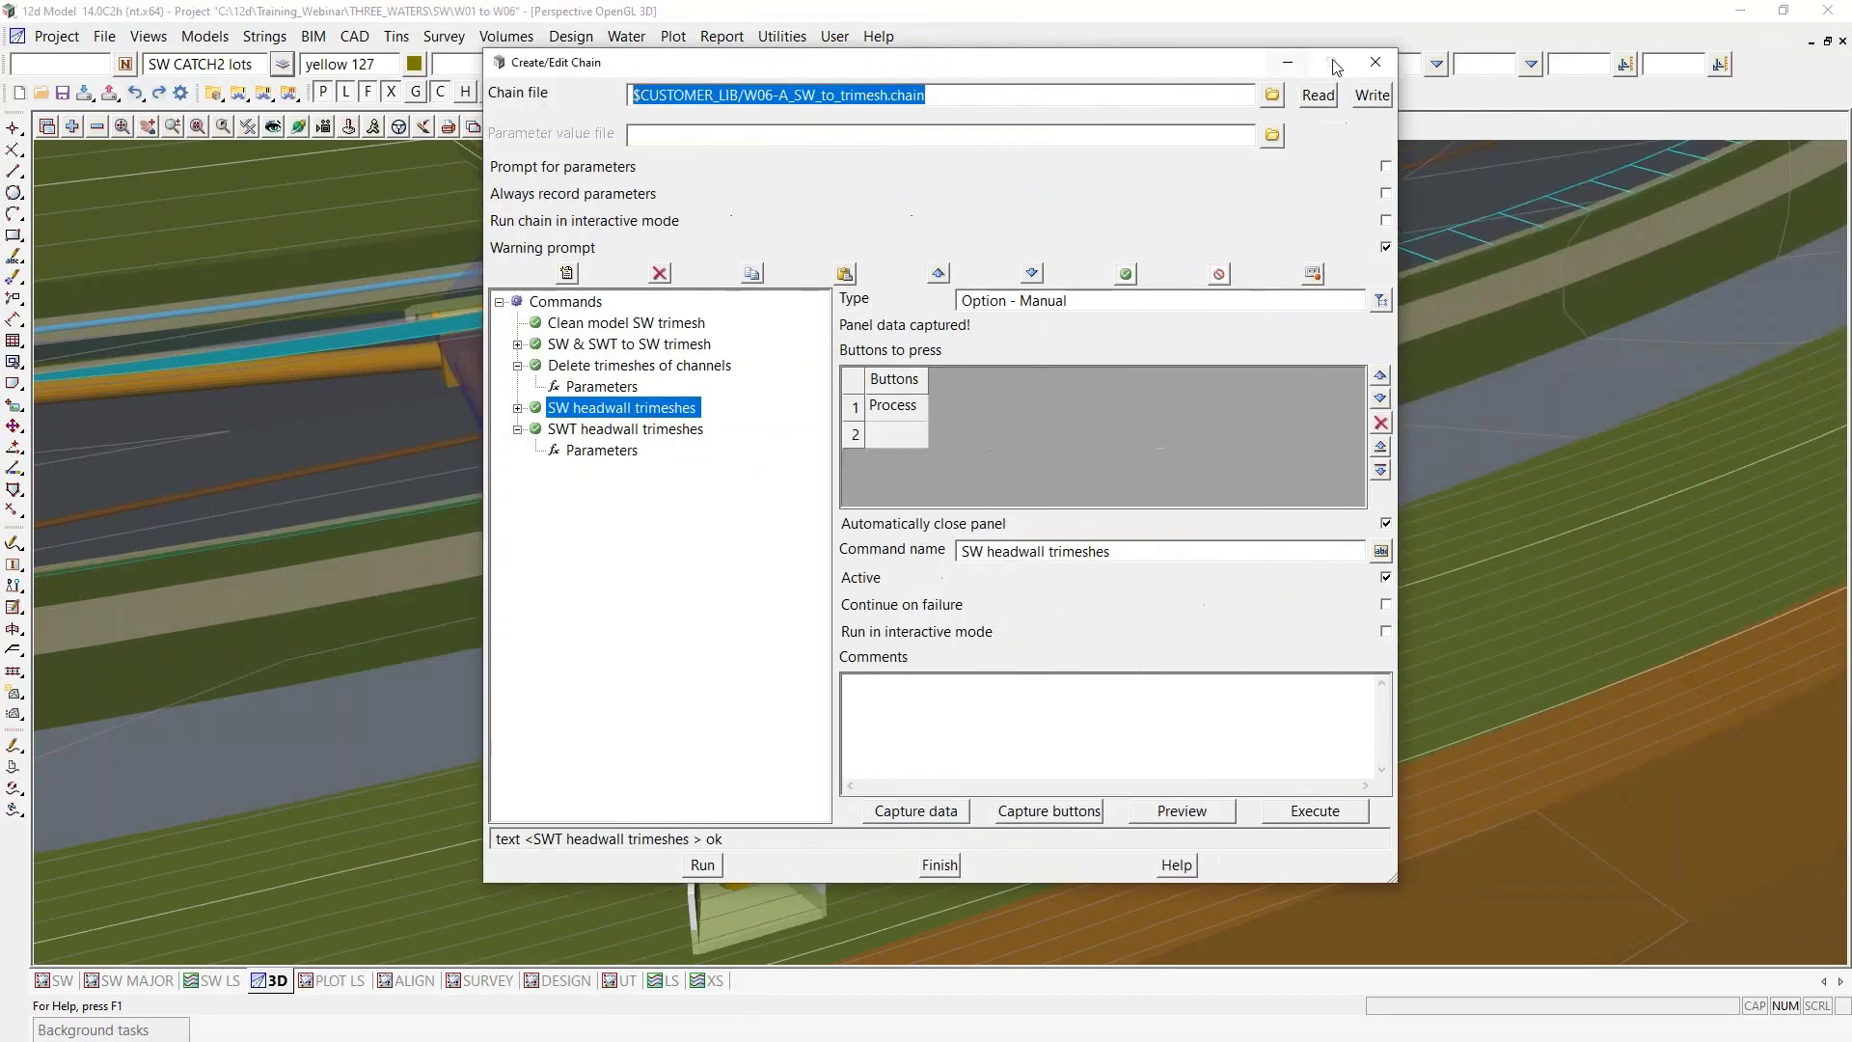
{"action": "left_click", "coordinate": [1389, 50]}
Examine the drainage network from the basin outlet to the whole subdivision in 3D from several directions, and restore the tiled view layout
{"action": "middle_click_drag", "start_coordinate": [1204, 552], "coordinate": [916, 191]}
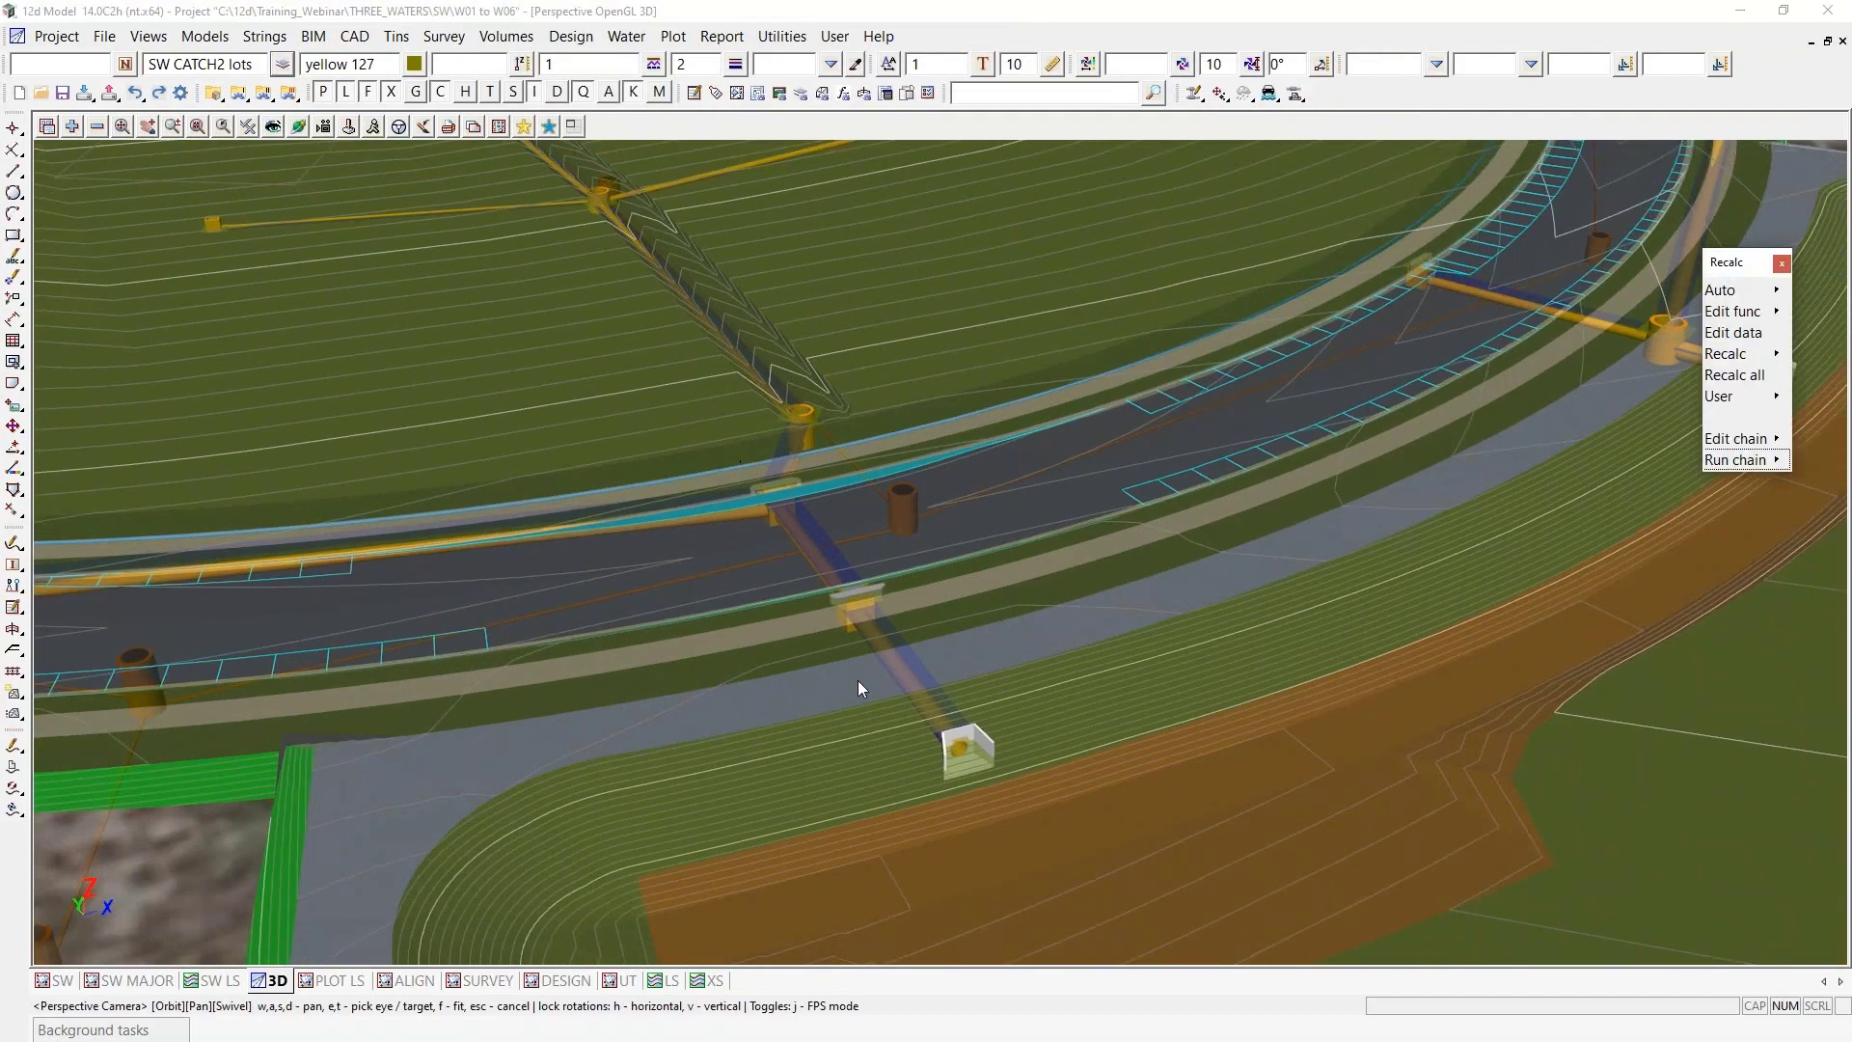
{"action": "scroll", "coordinate": [858, 680], "scroll_direction": "down", "scroll_amount": 10}
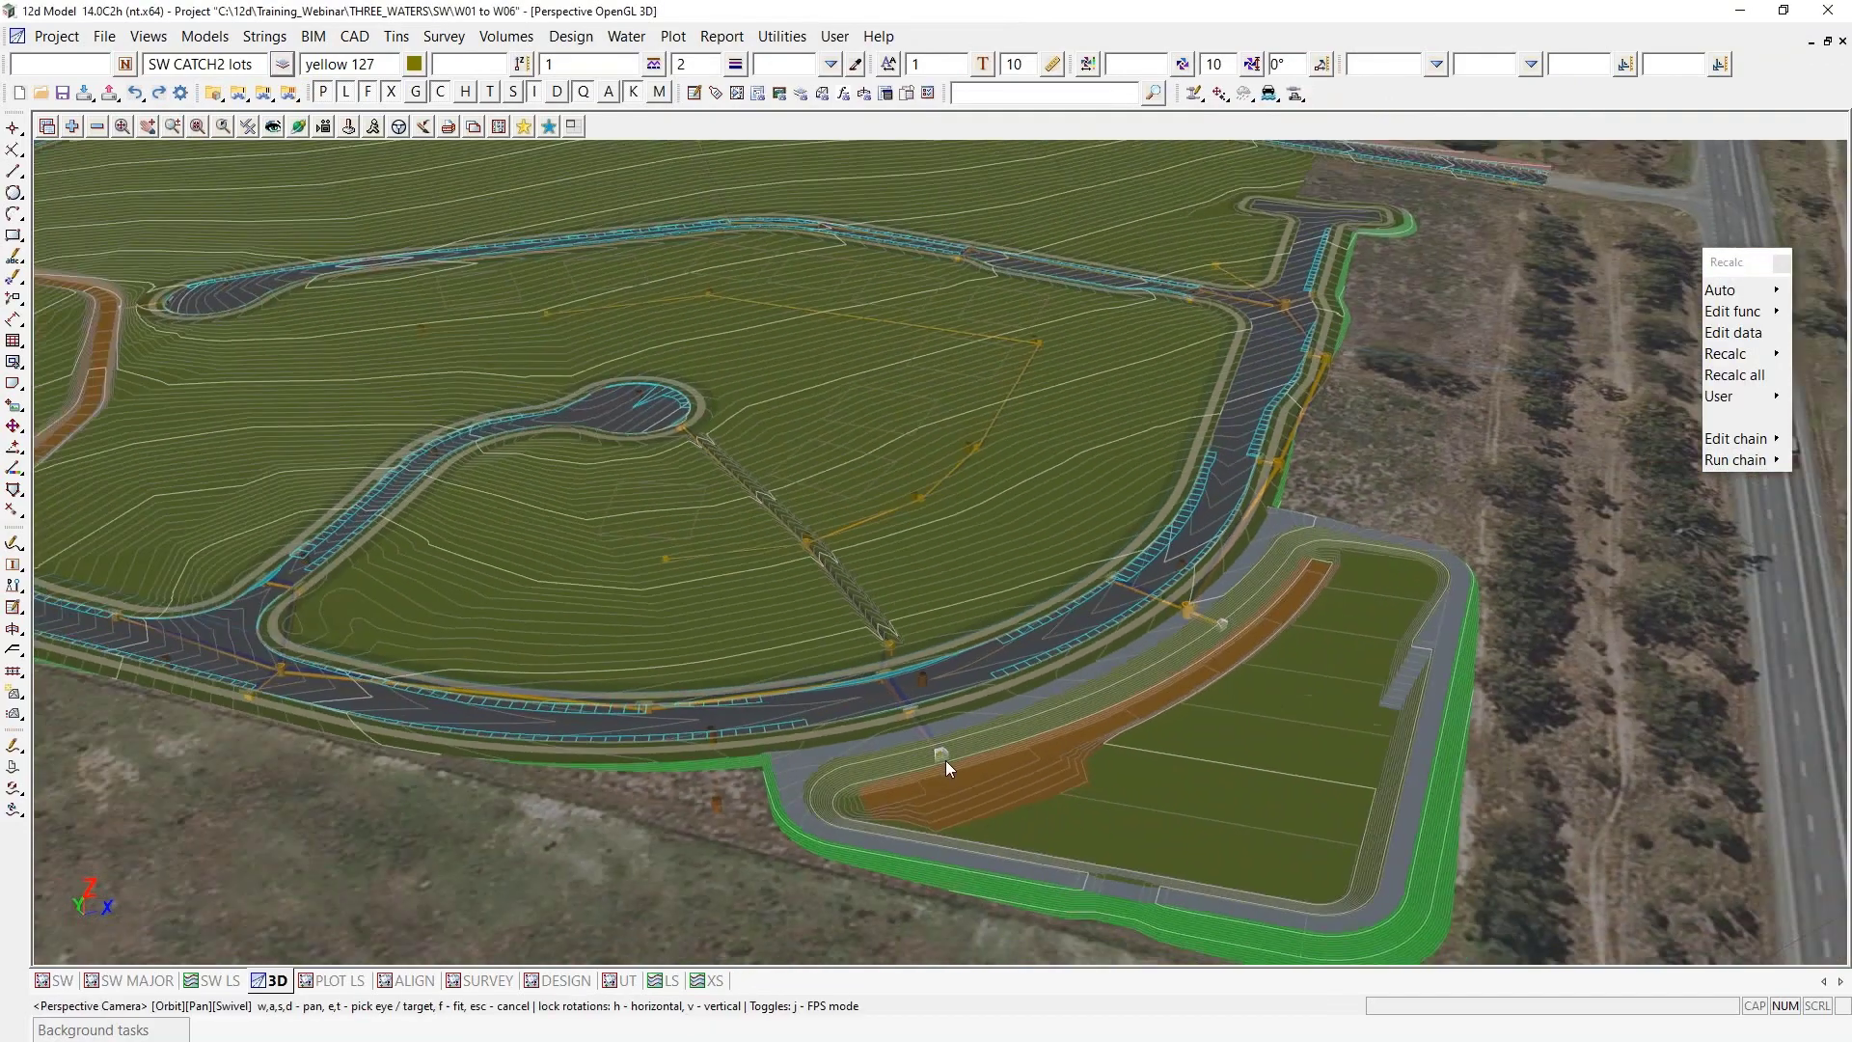
{"action": "scroll", "coordinate": [945, 760], "scroll_direction": "down", "scroll_amount": 2}
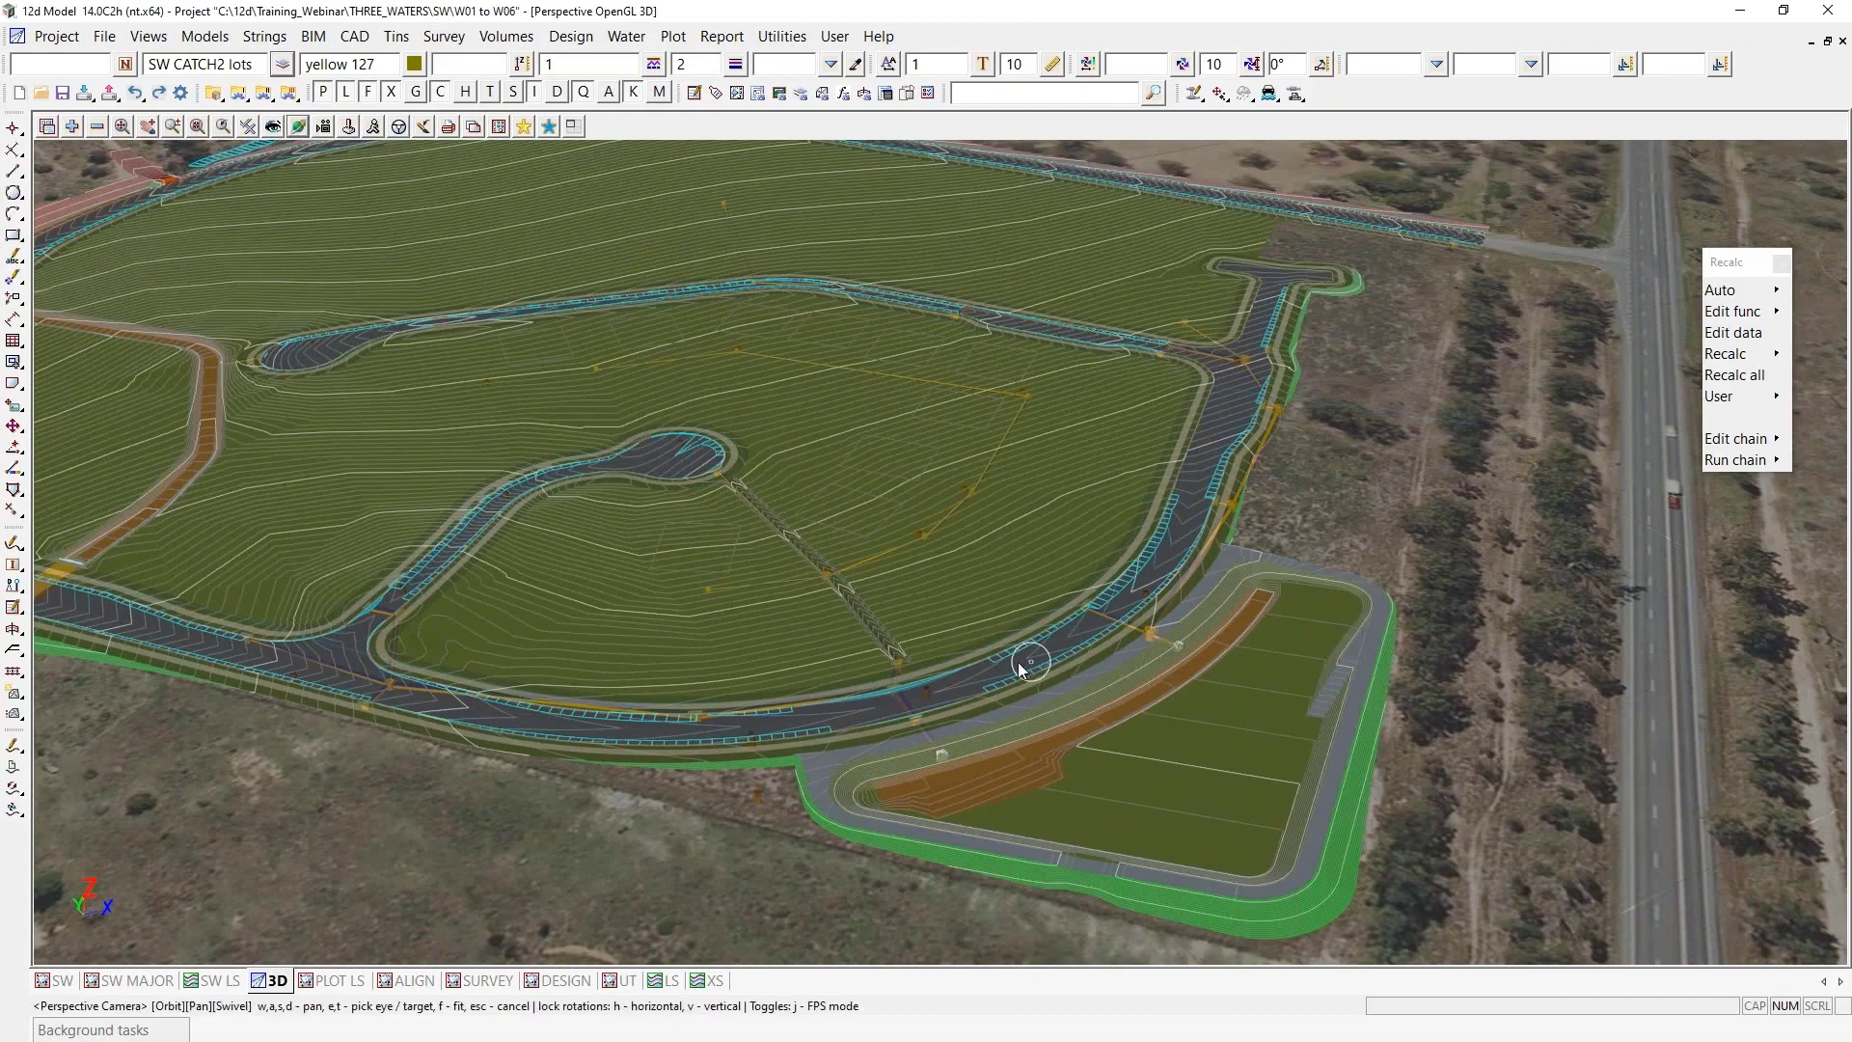
{"action": "mouse_move", "coordinate": [1017, 662]}
{"action": "middle_mouse_down"}
{"action": "mouse_move", "coordinate": [814, 608]}
{"action": "mouse_move", "coordinate": [1439, 612]}
{"action": "mouse_move", "coordinate": [718, 558]}
{"action": "mouse_move", "coordinate": [573, 610]}
{"action": "mouse_move", "coordinate": [380, 591]}
{"action": "mouse_move", "coordinate": [396, 584]}
{"action": "middle_mouse_up"}
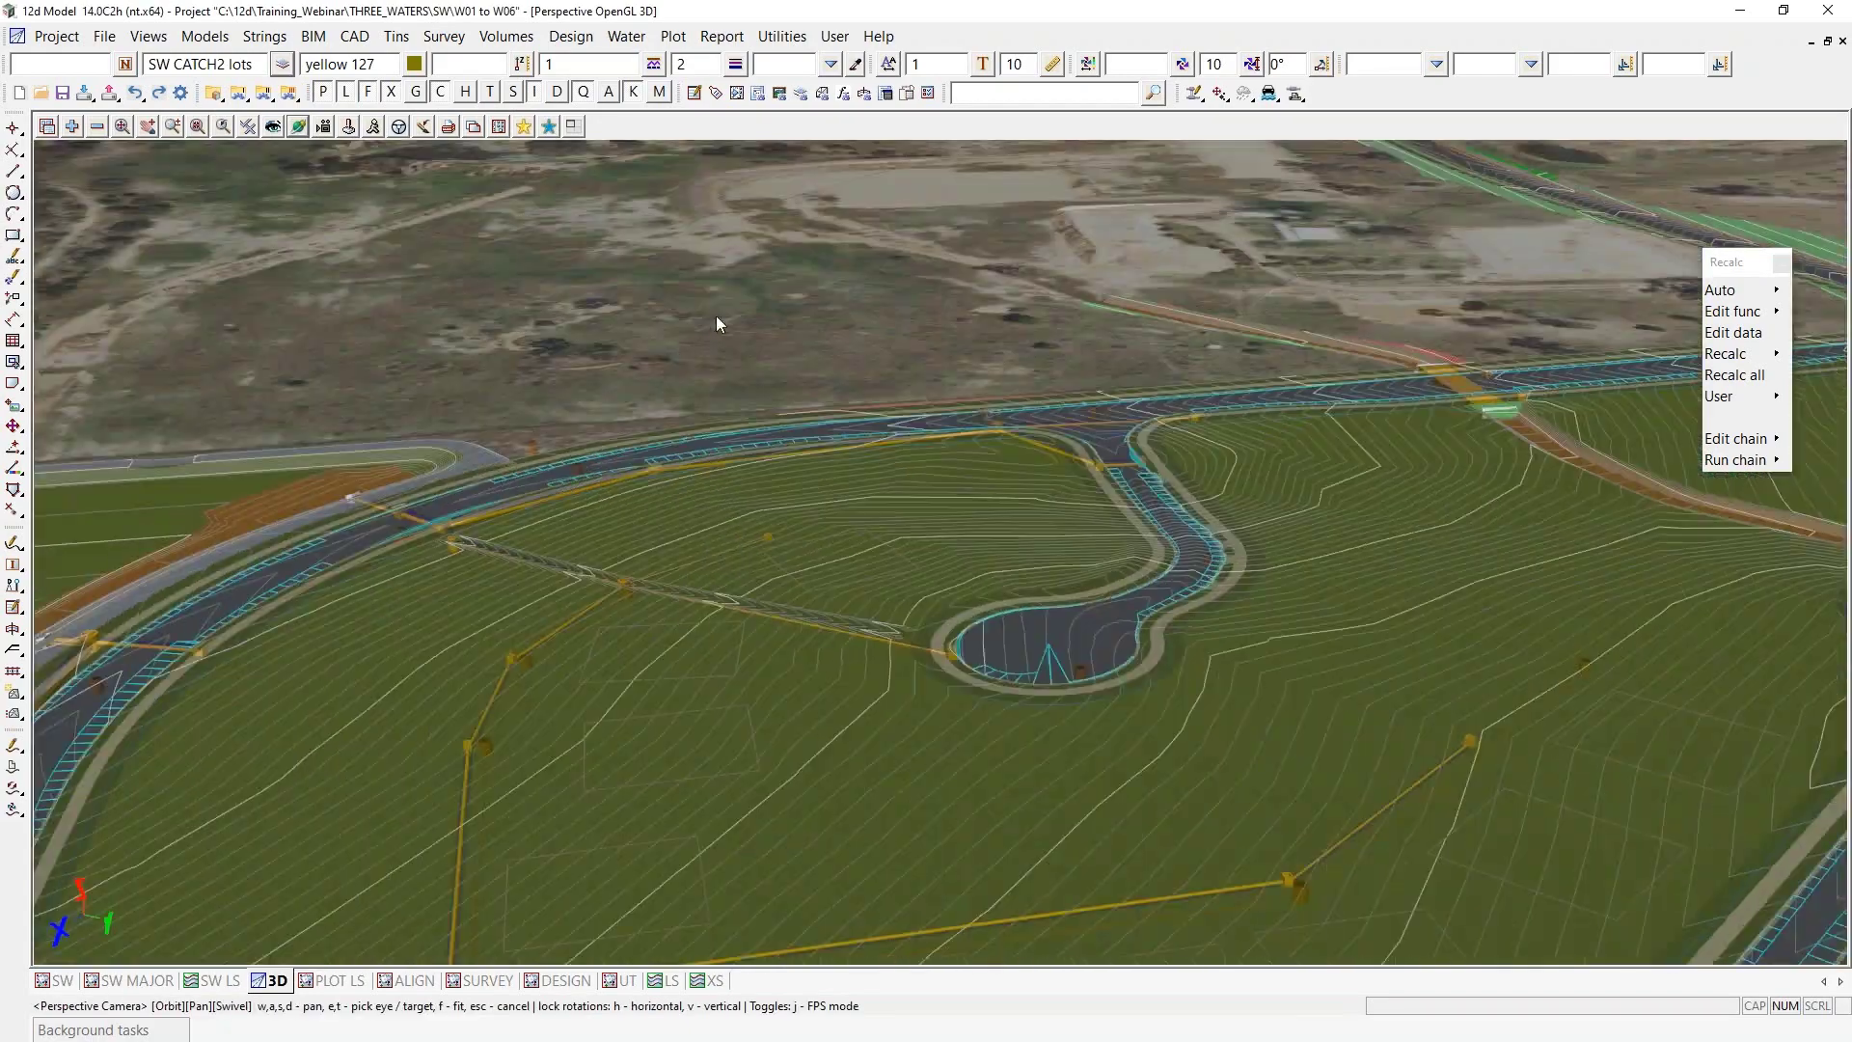
{"action": "scroll", "coordinate": [716, 315], "scroll_direction": "down", "scroll_amount": 5}
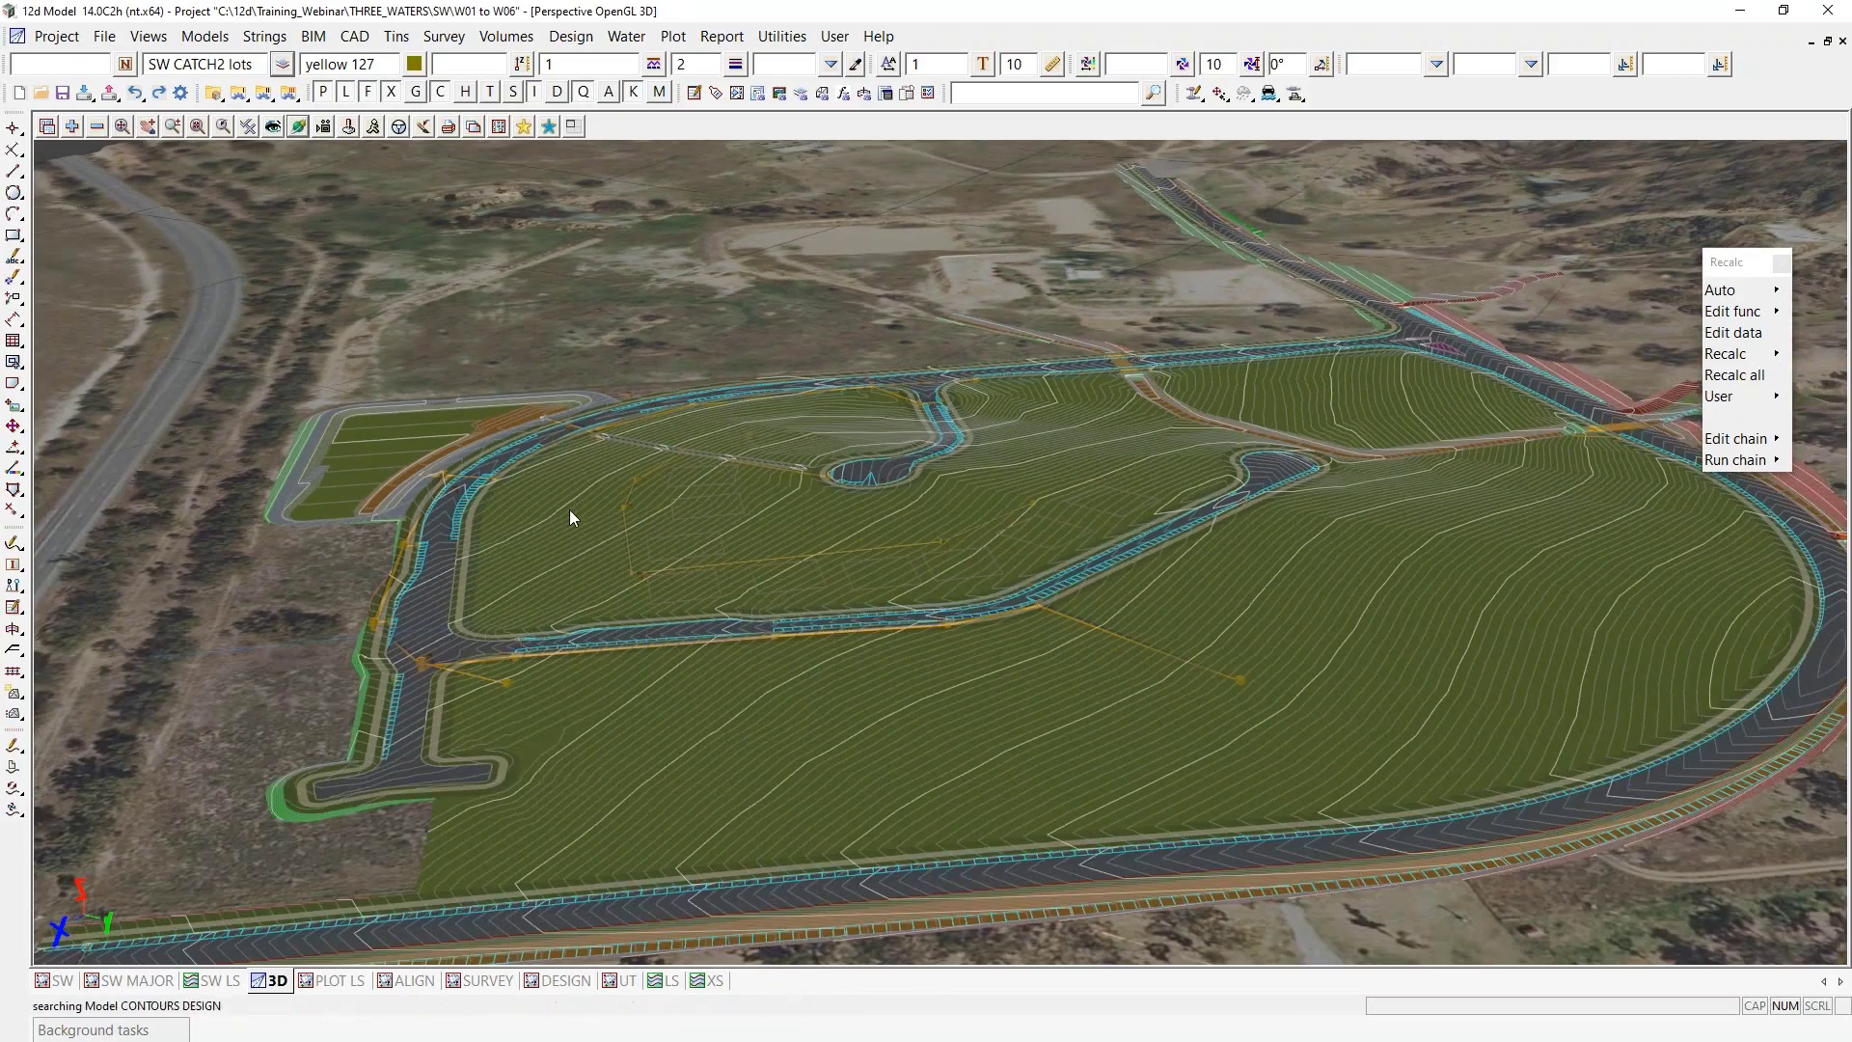
{"action": "mouse_move", "coordinate": [569, 509]}
{"action": "middle_mouse_down"}
{"action": "mouse_move", "coordinate": [772, 523]}
{"action": "mouse_move", "coordinate": [362, 403]}
{"action": "middle_mouse_up"}
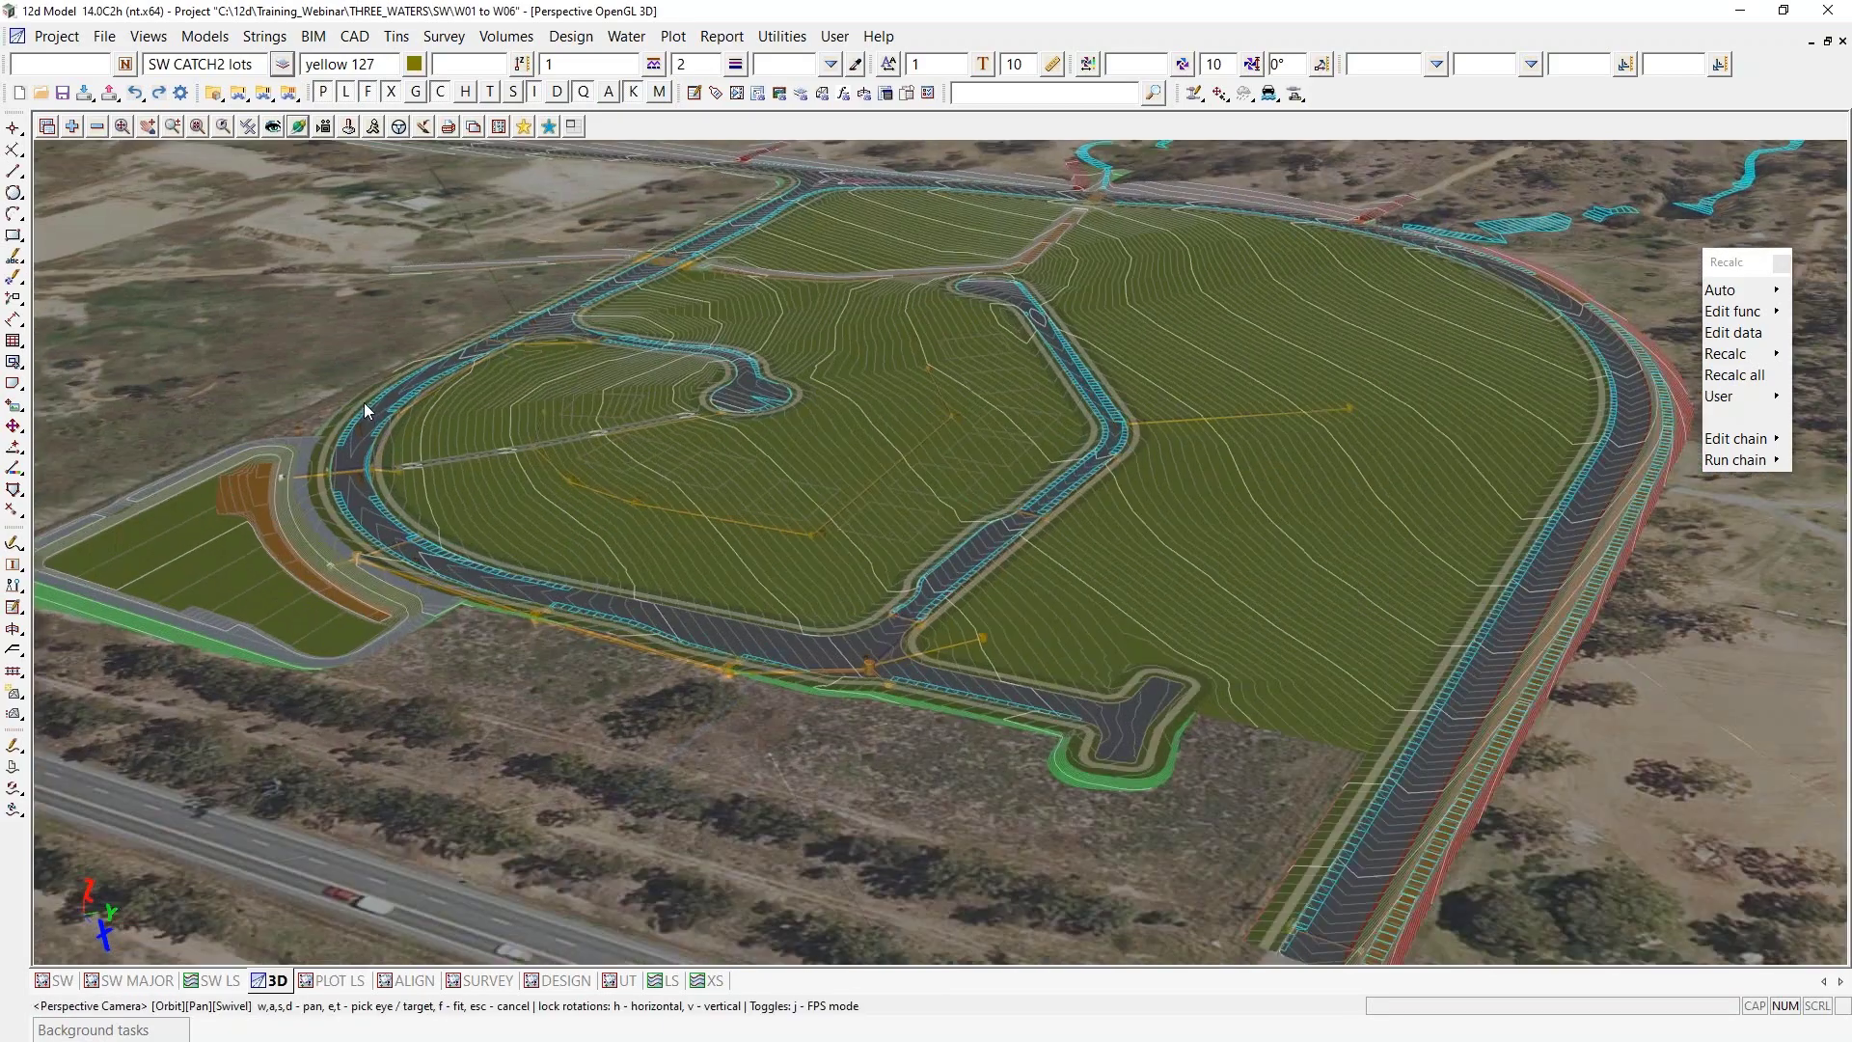
{"action": "scroll", "coordinate": [494, 473], "scroll_direction": "up", "scroll_amount": 2}
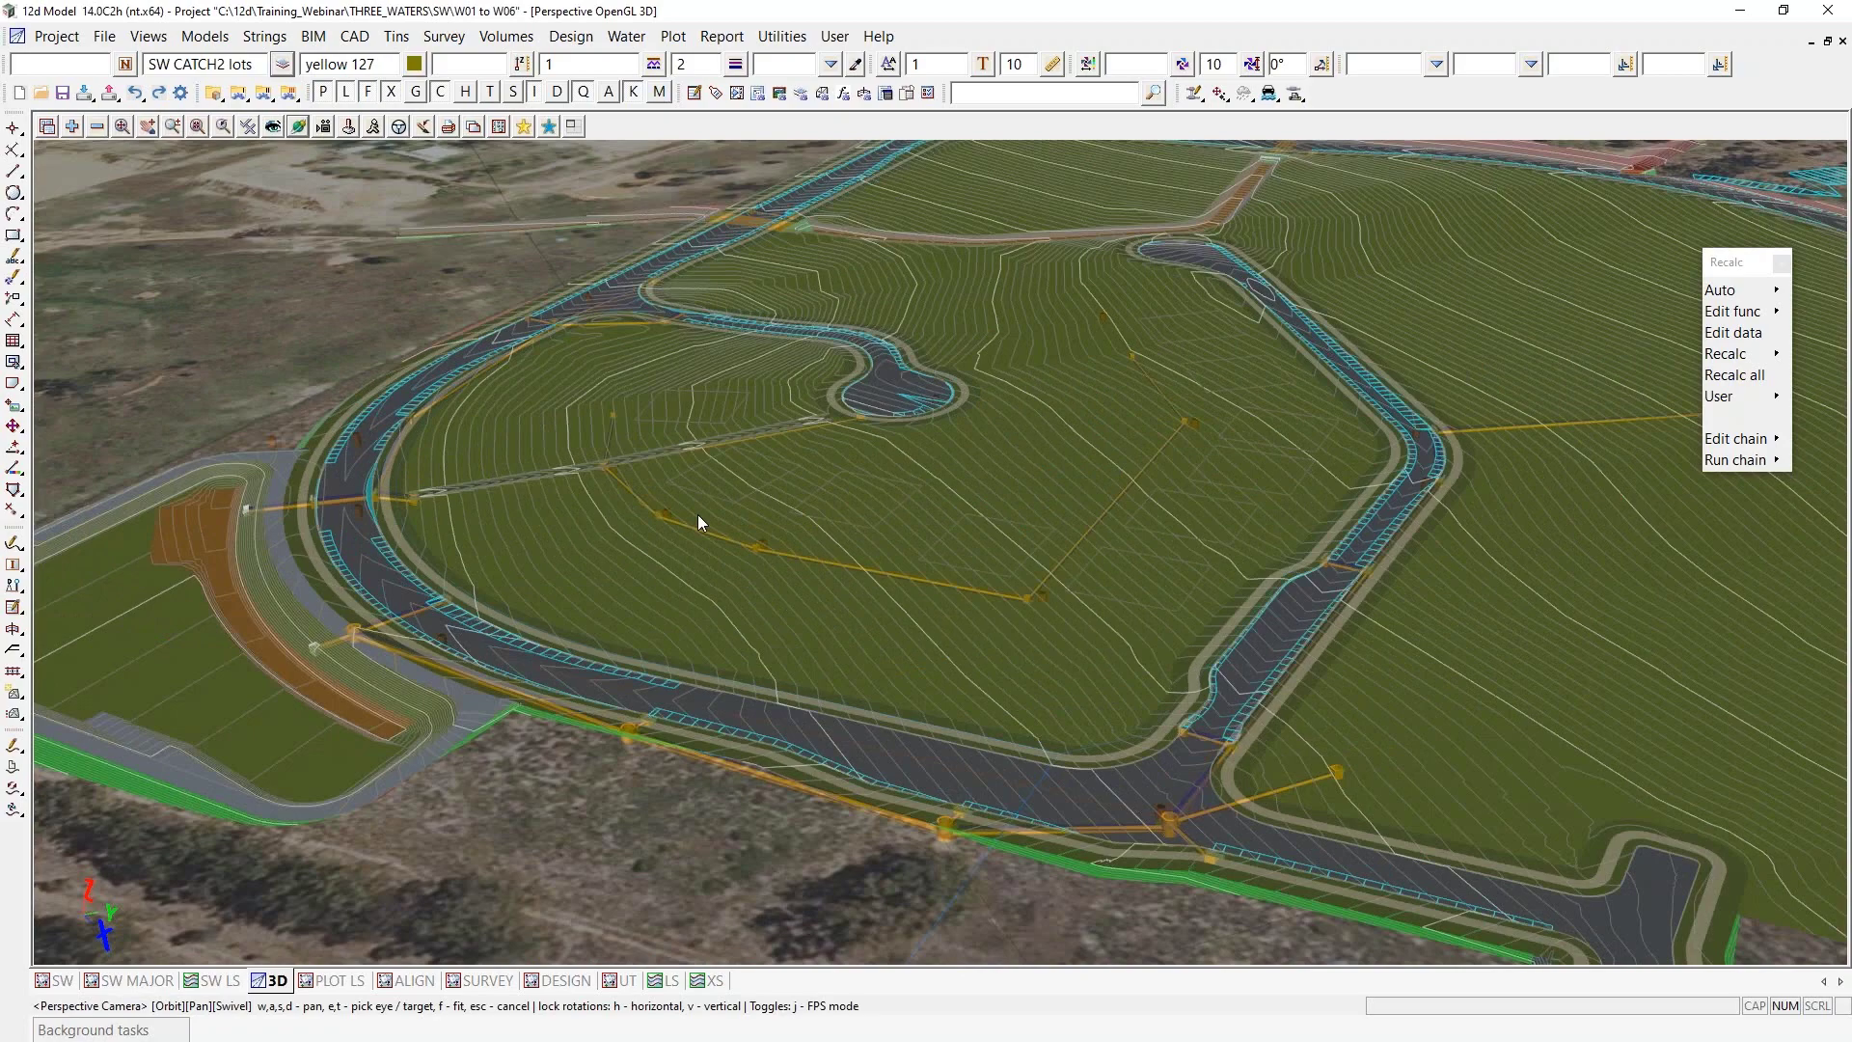
{"action": "middle_click_drag", "start_coordinate": [687, 563], "coordinate": [1034, 999]}
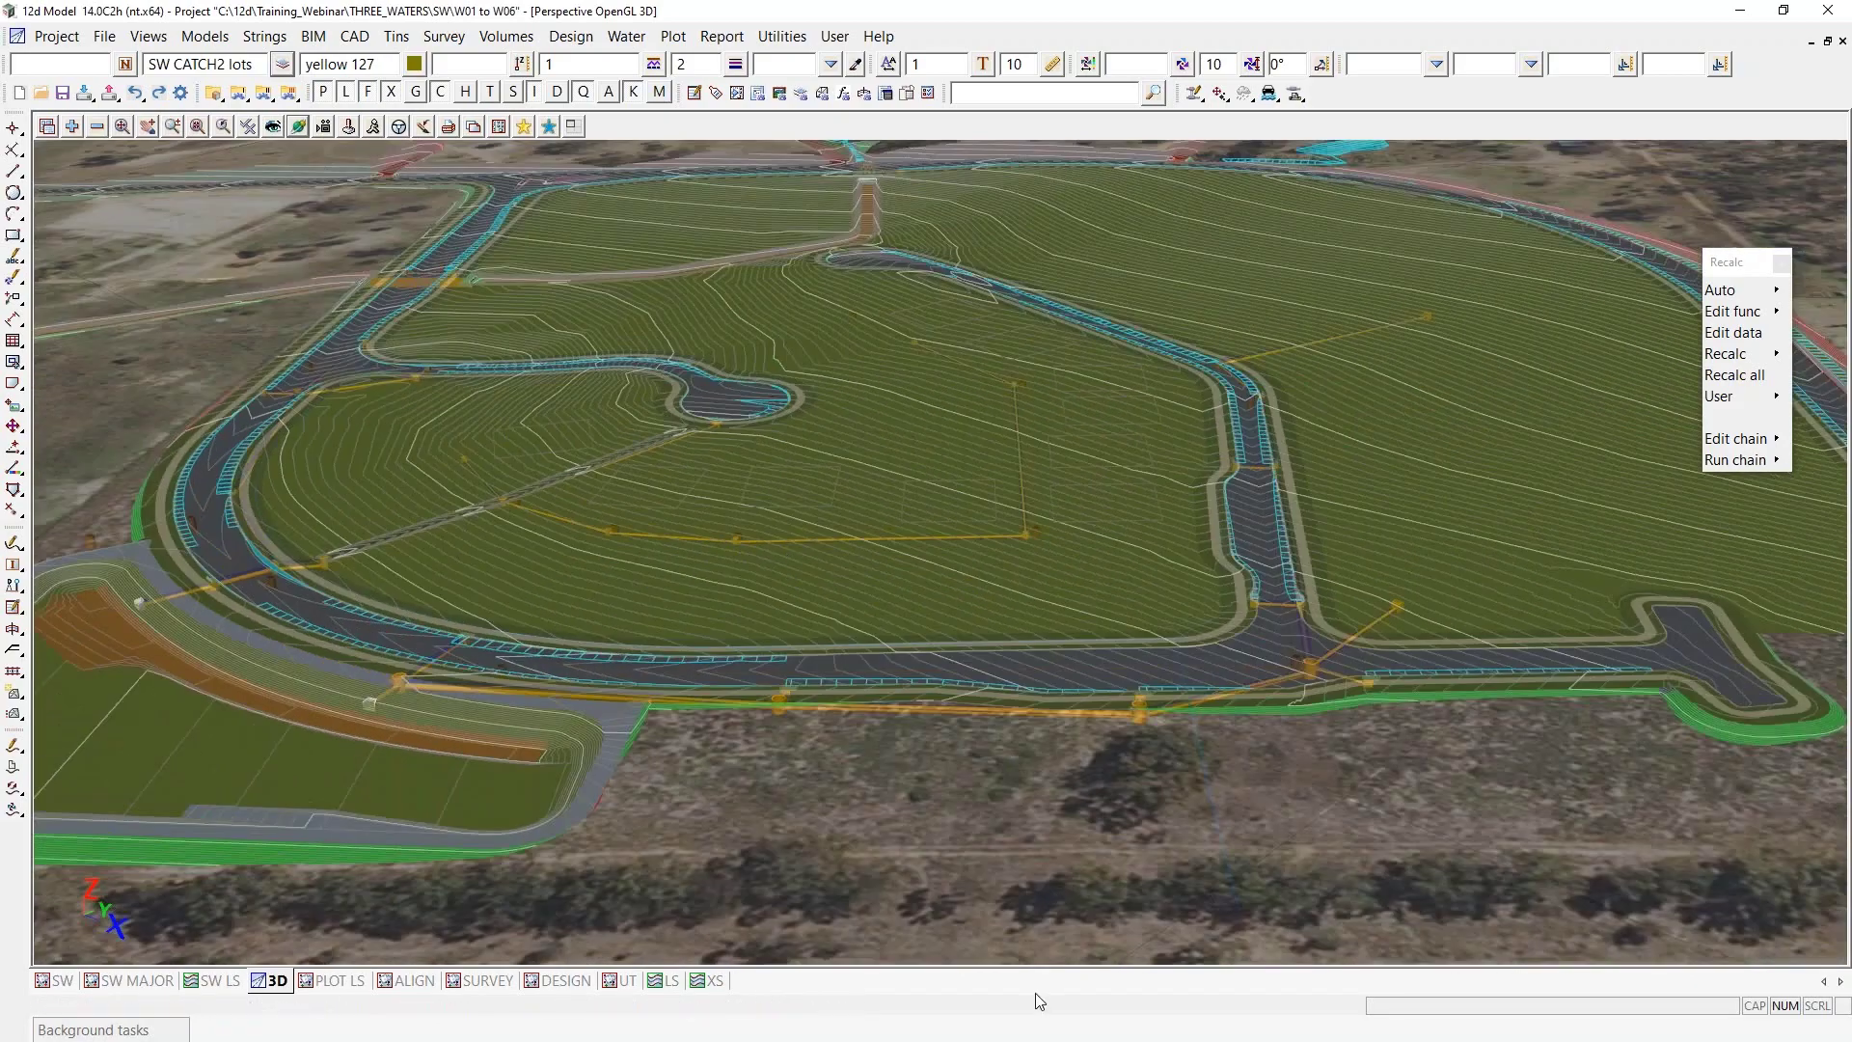
{"action": "scroll", "coordinate": [970, 918], "scroll_direction": "down", "scroll_amount": 4}
{"action": "middle_click_drag", "start_coordinate": [987, 843], "coordinate": [1007, 814]}
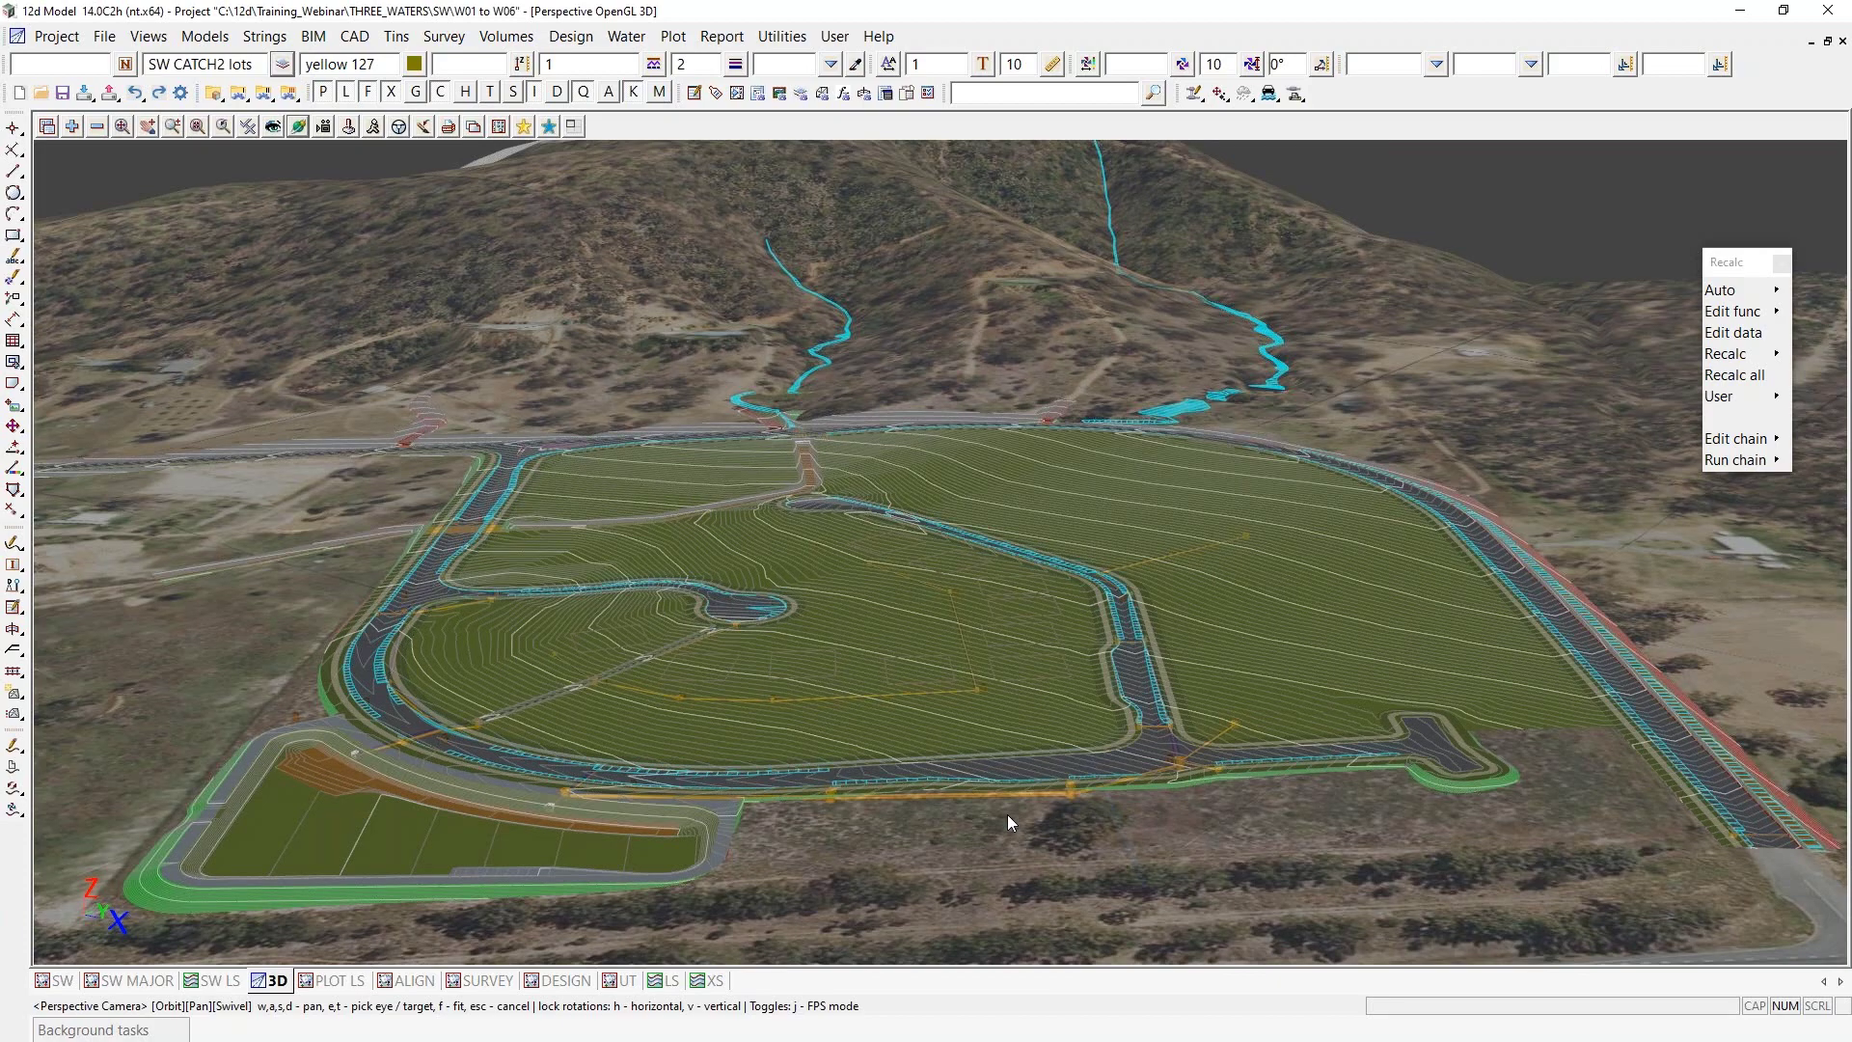
{"action": "left_click", "coordinate": [1828, 41]}
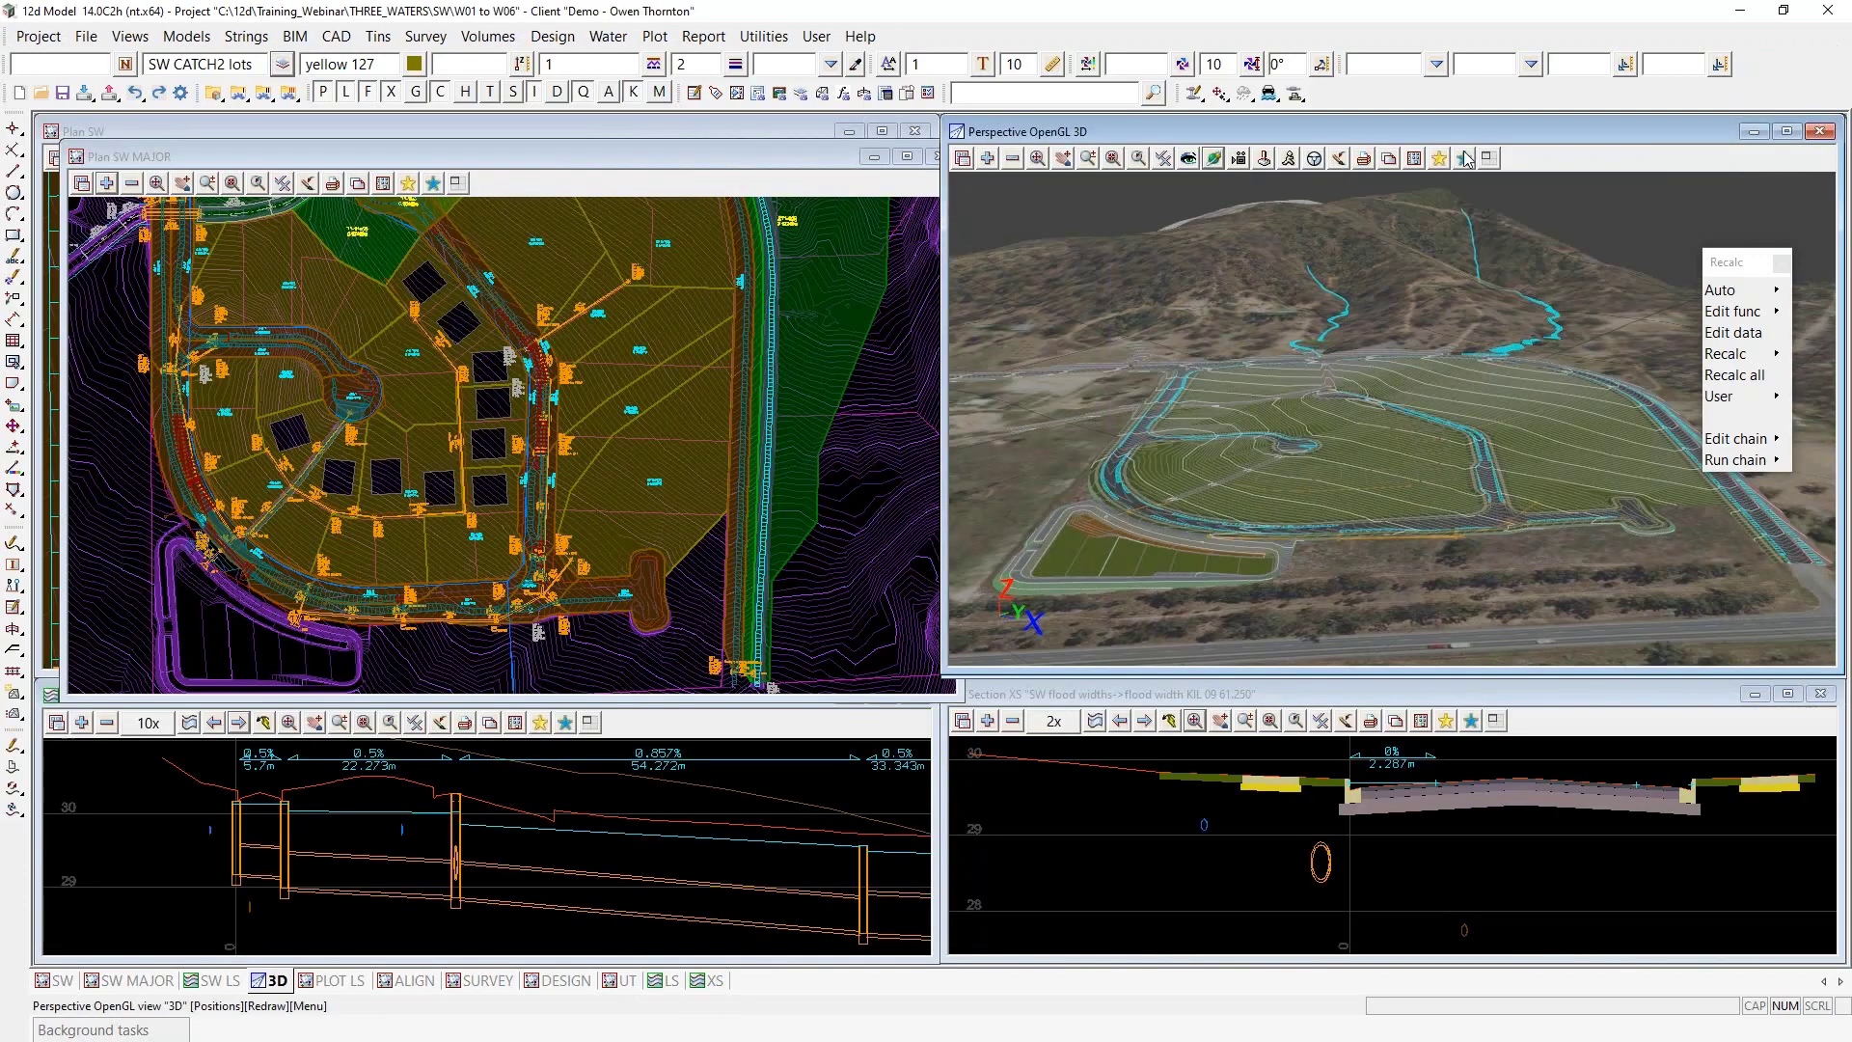